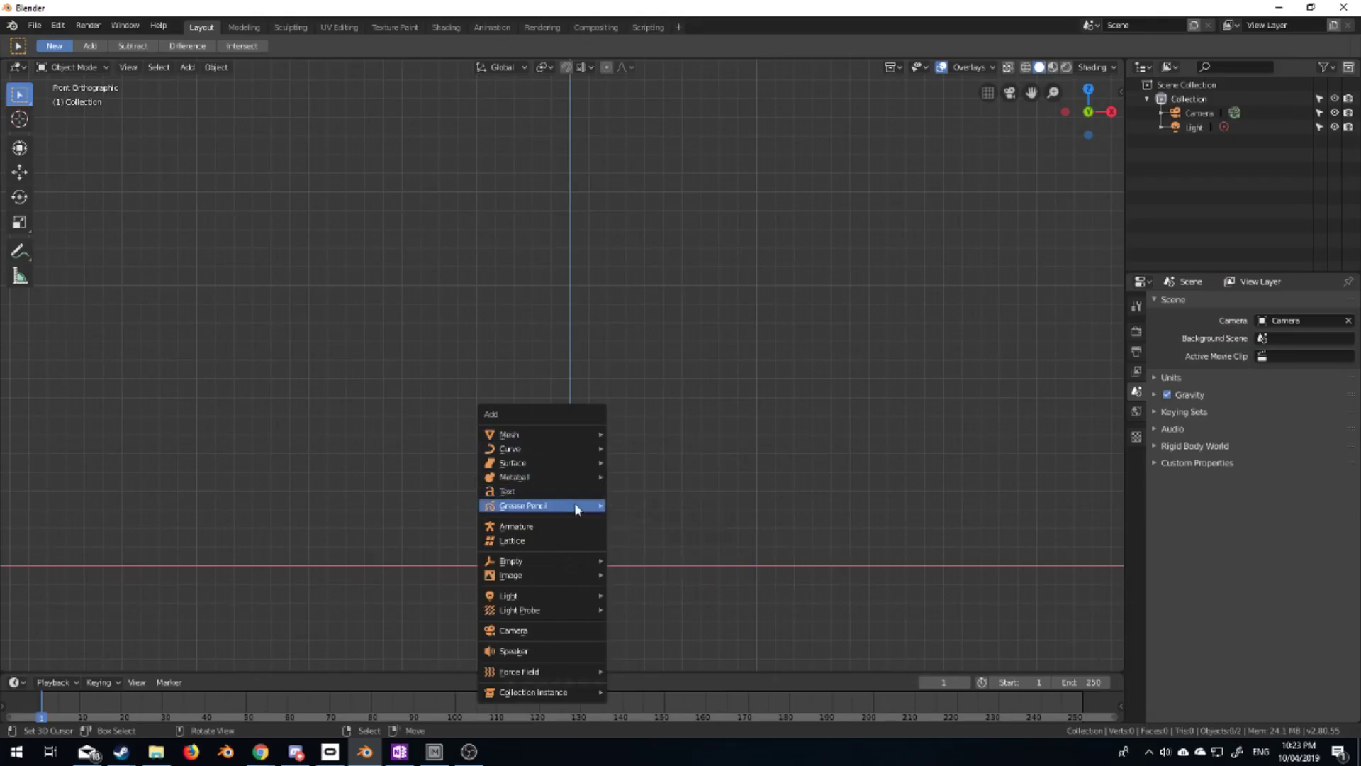
Add a Grease Pencil Stroke object, replacing a wrongly added object
click(638, 521)
key(Delete)
key(shift+a)
click(656, 515)
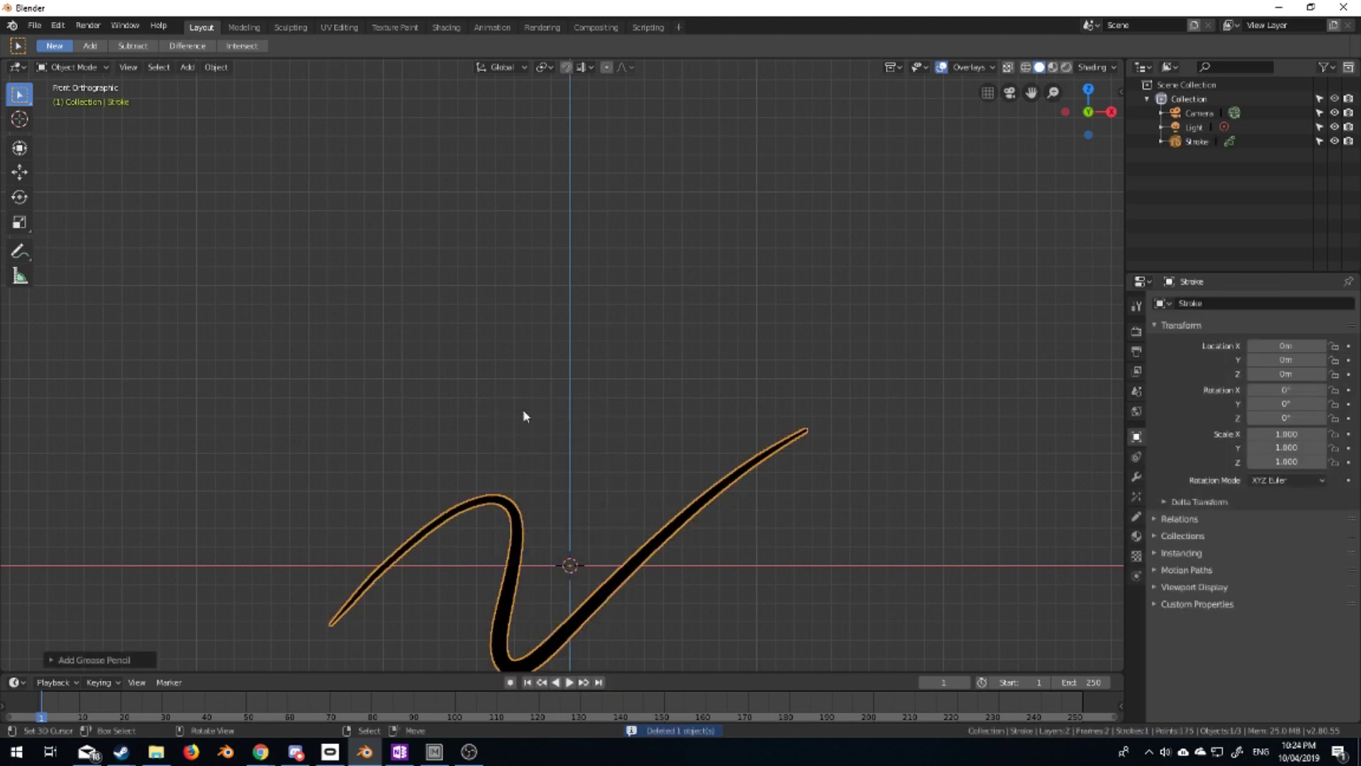
Enter Draw mode and erase the default sample stroke
click(73, 67)
click(71, 133)
mouse_move(805, 420)
ctrl+mouse_down()
mouse_move(539, 641)
mouse_move(505, 505)
mouse_move(459, 495)
mouse_move(525, 471)
ctrl+mouse_up()
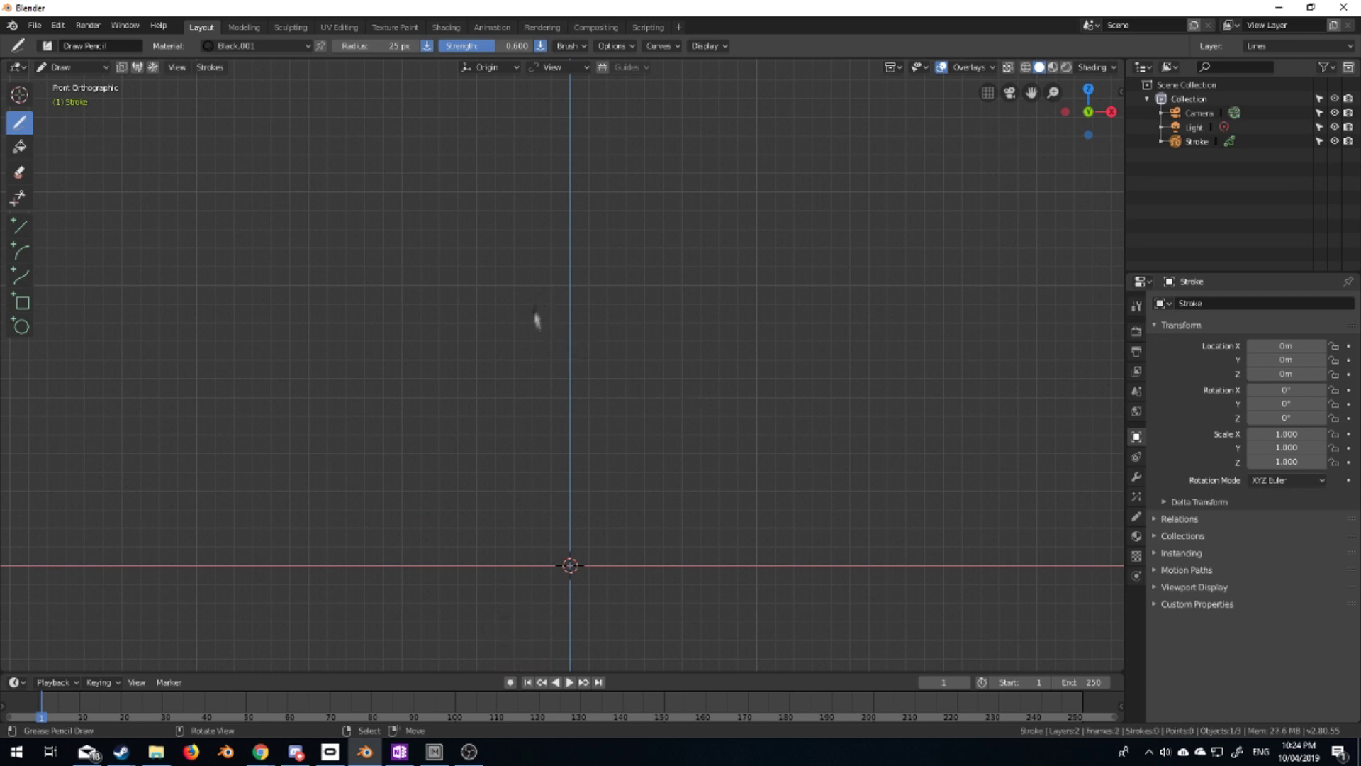
Sketch the side-view figure's legs and foot
mouse_move(564, 405)
mouse_down()
mouse_move(589, 496)
mouse_move(568, 543)
mouse_up()
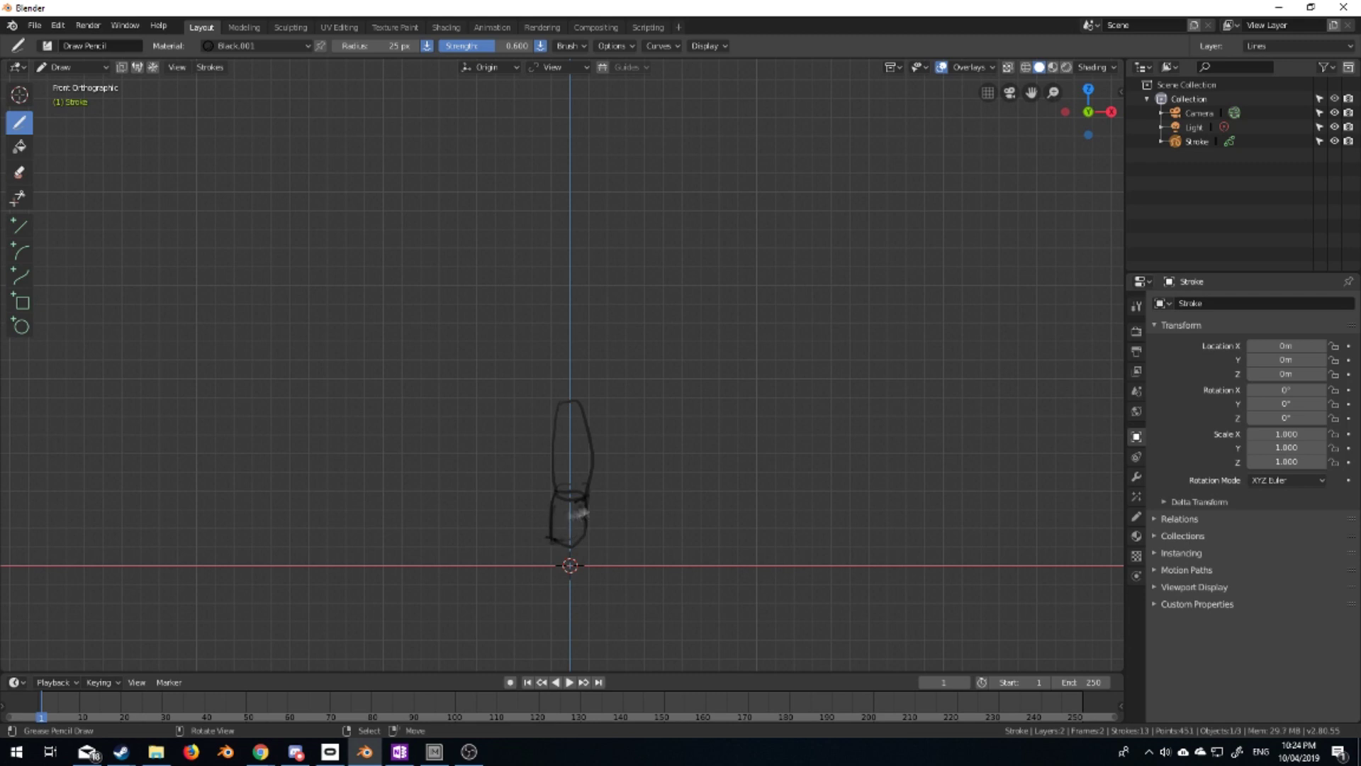
drag(556, 551, 560, 565)
drag(560, 436, 565, 496)
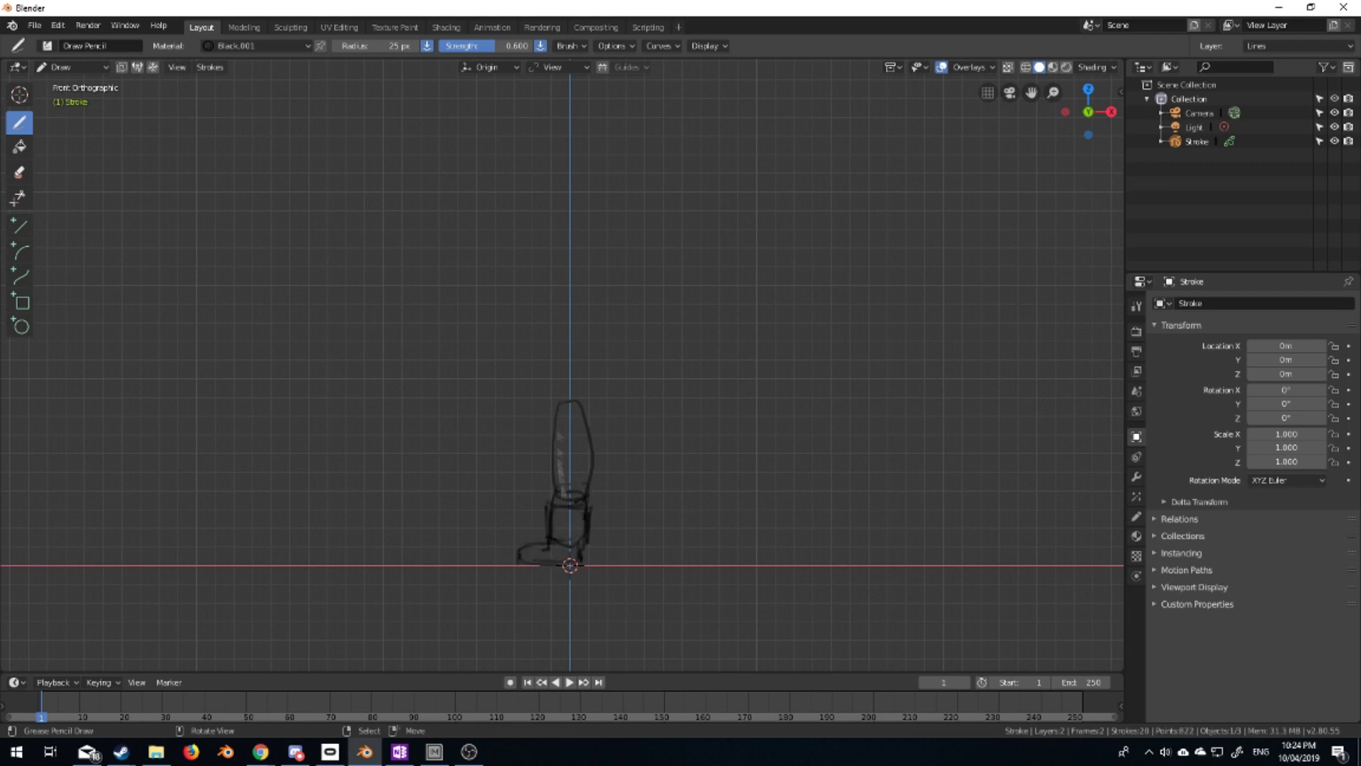
drag(547, 417, 540, 394)
mouse_move(540, 385)
mouse_down()
mouse_move(590, 408)
mouse_move(536, 471)
mouse_up()
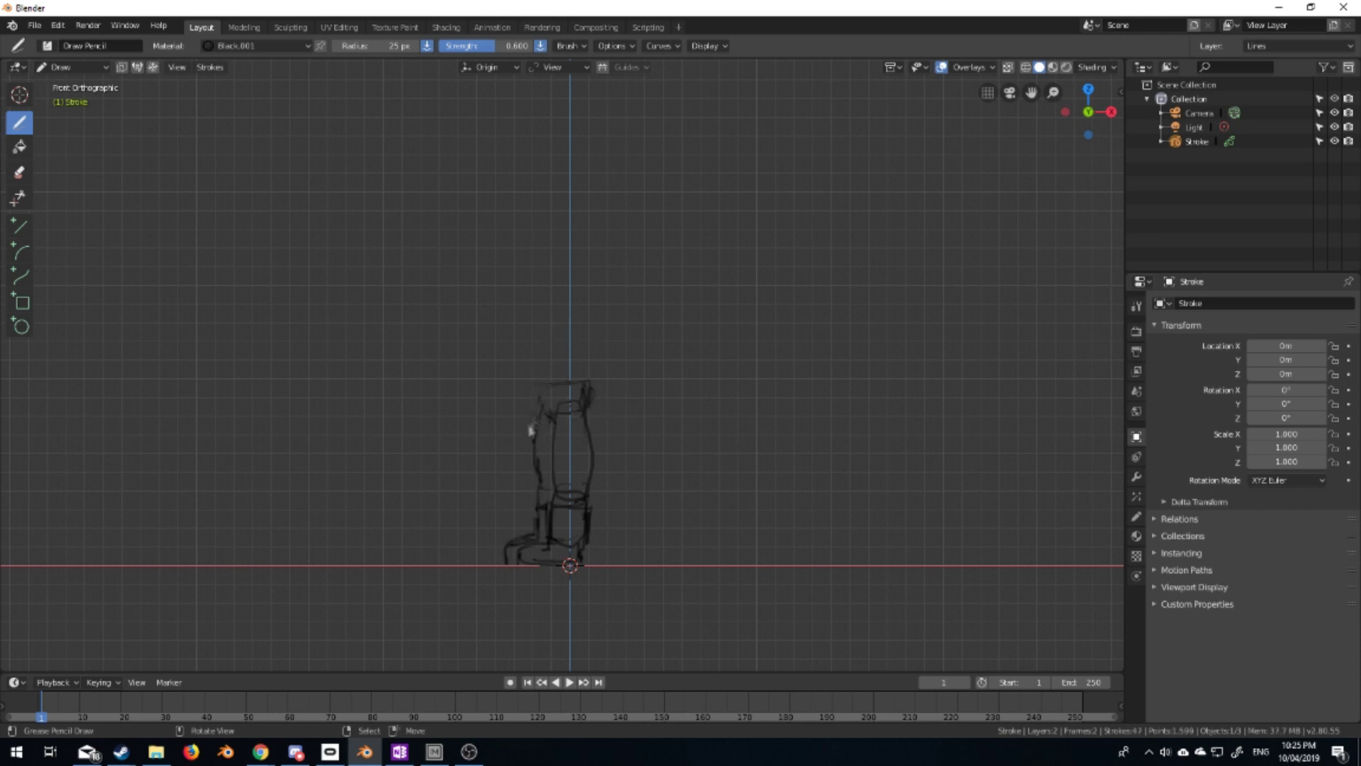
Sketch the head, torso, back curve, hair and face details
drag(549, 290, 533, 368)
drag(539, 317, 536, 368)
drag(581, 275, 594, 321)
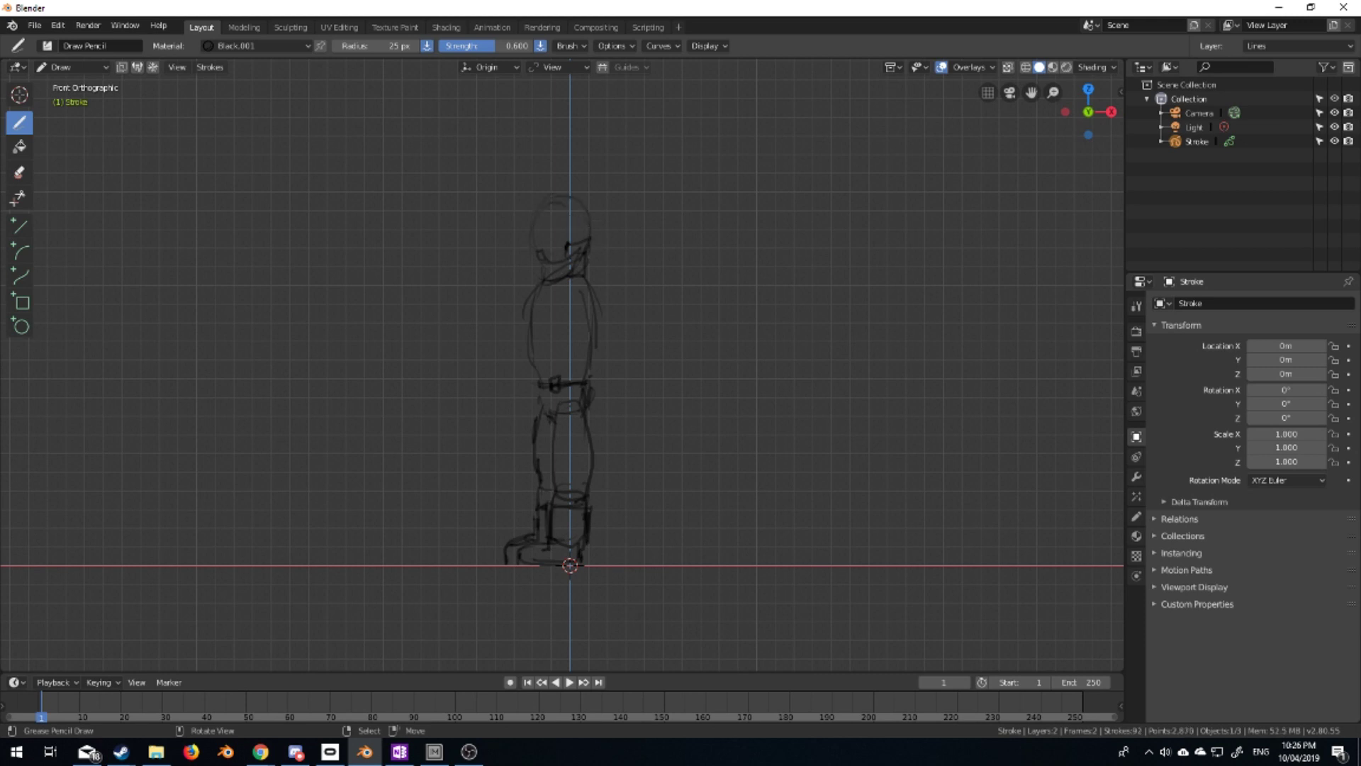
drag(611, 205, 594, 220)
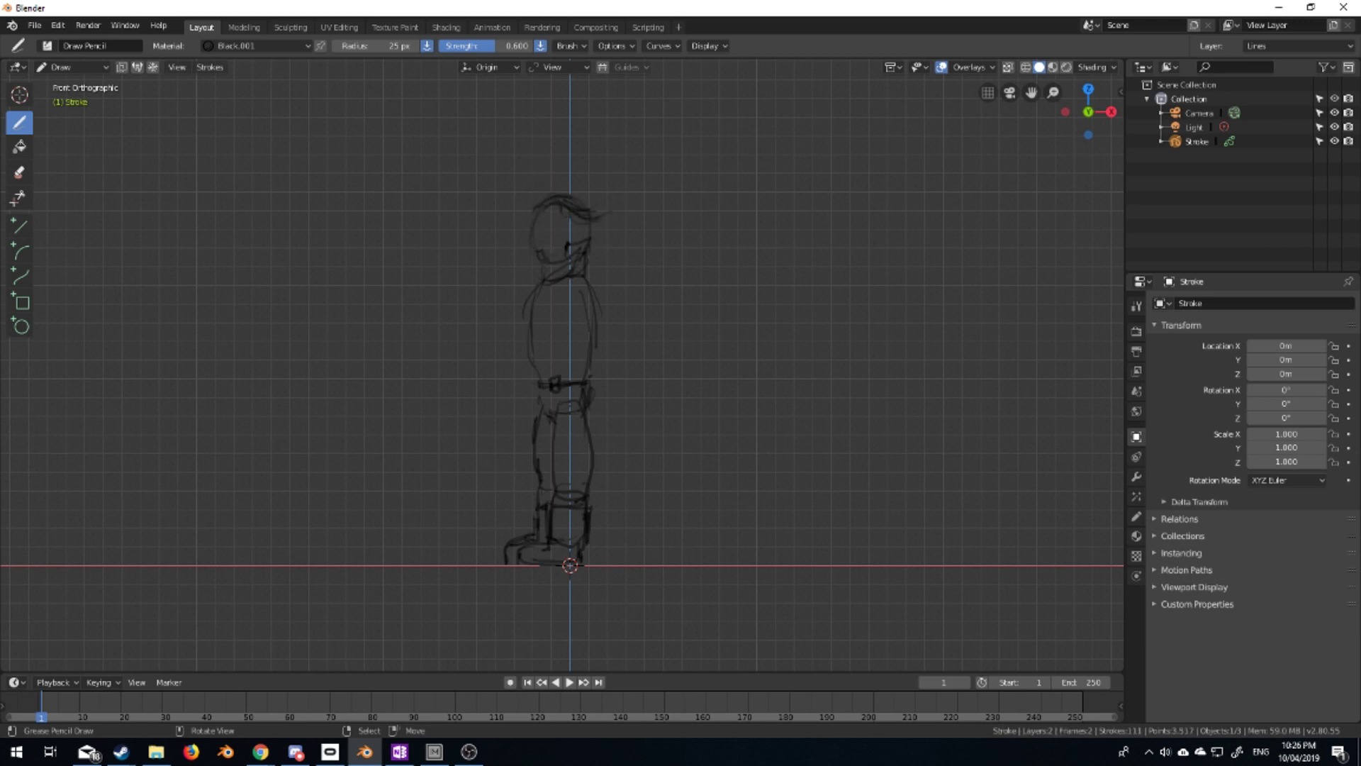
drag(543, 226, 554, 228)
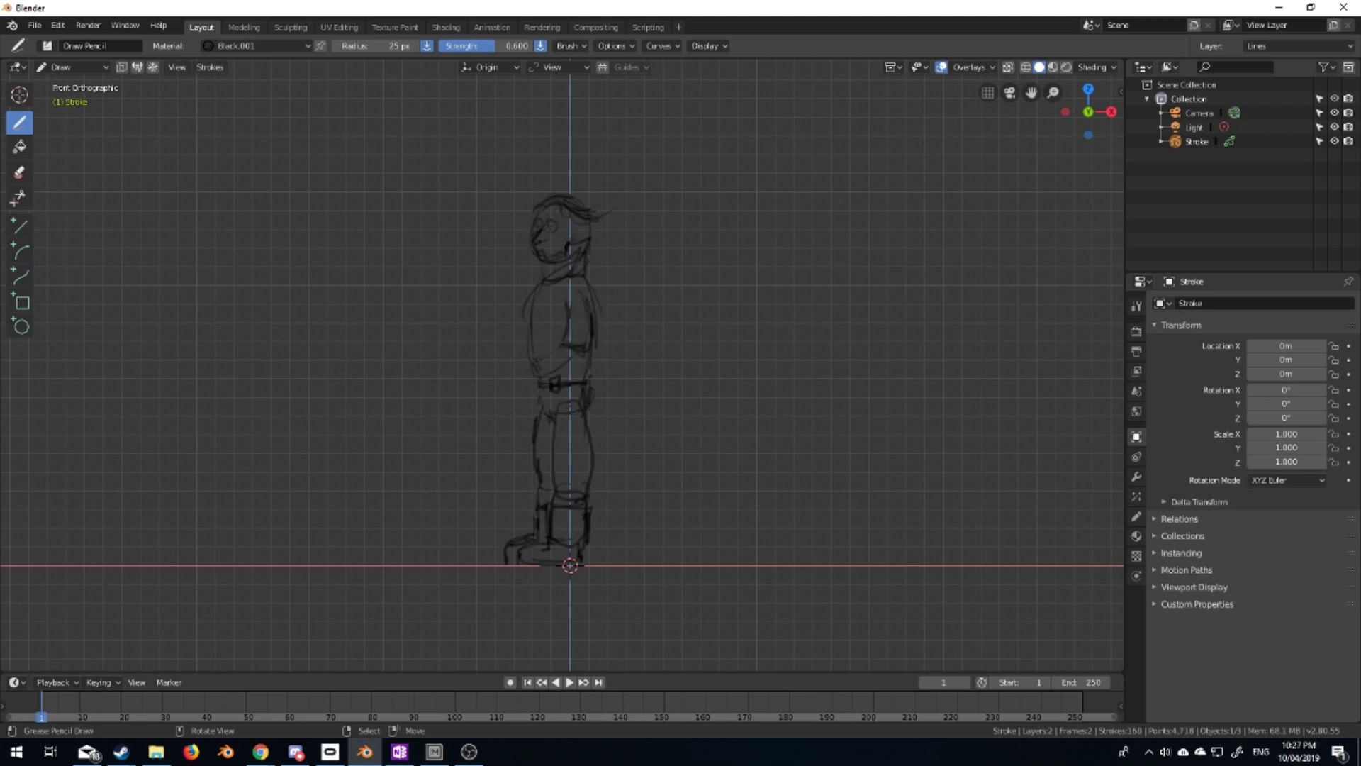
Add the forearm and hand, torso shading and the cape line behind
drag(558, 396, 530, 371)
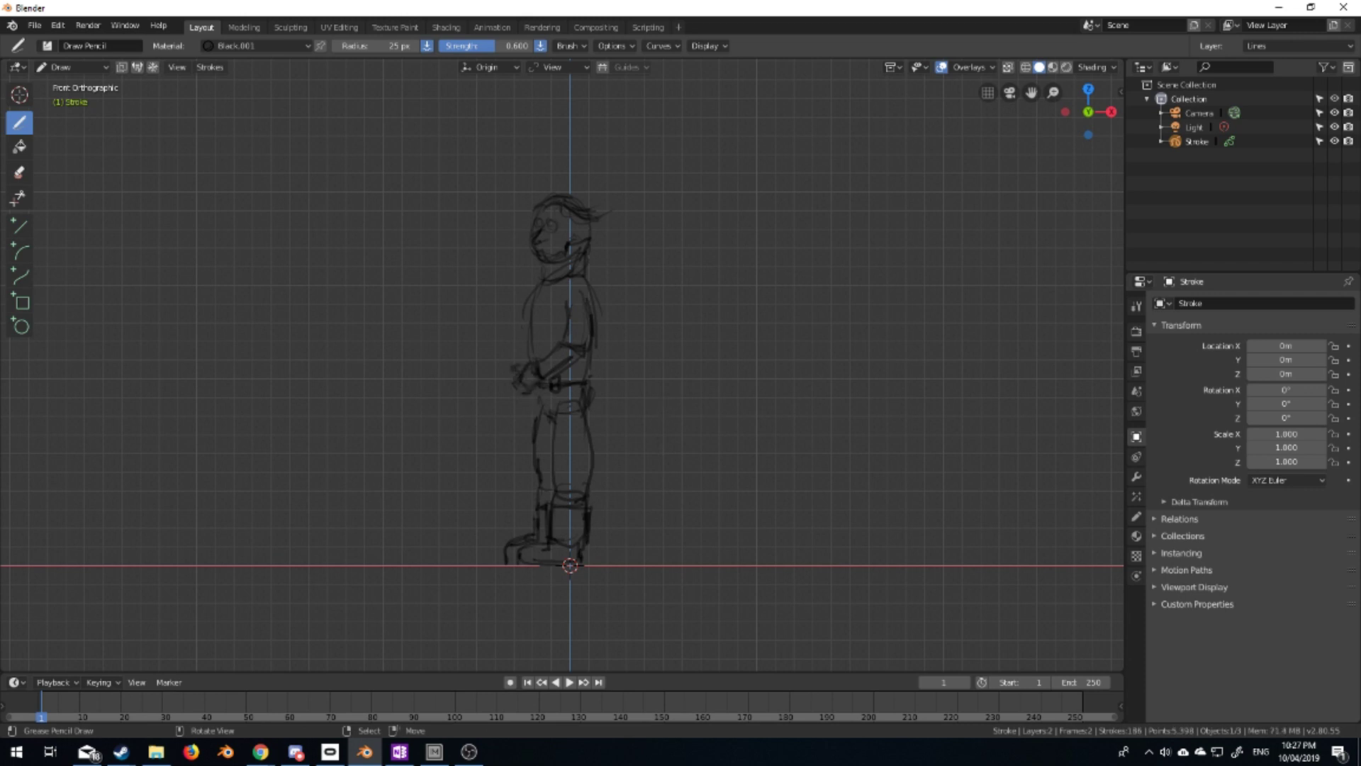
mouse_move(552, 297)
mouse_down()
mouse_move(558, 397)
mouse_move(615, 518)
mouse_up()
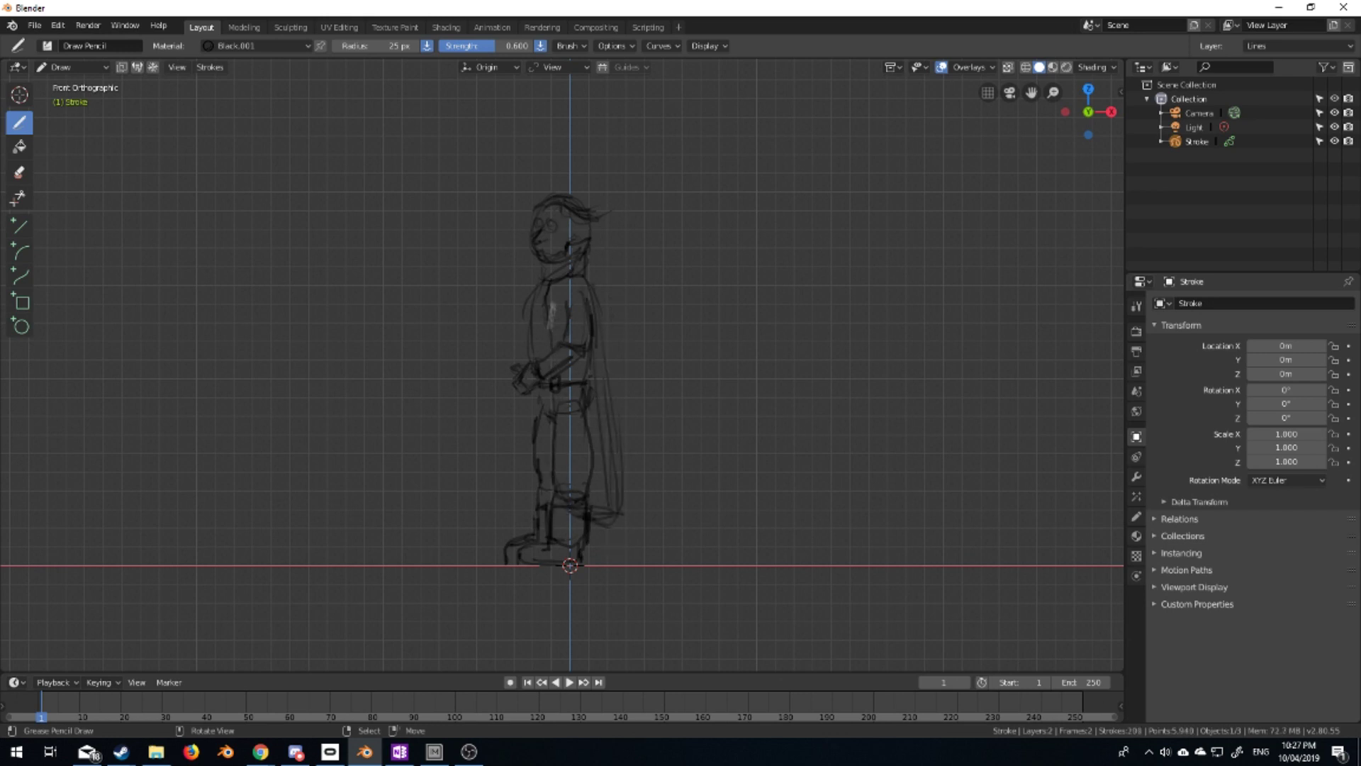
drag(549, 392, 544, 430)
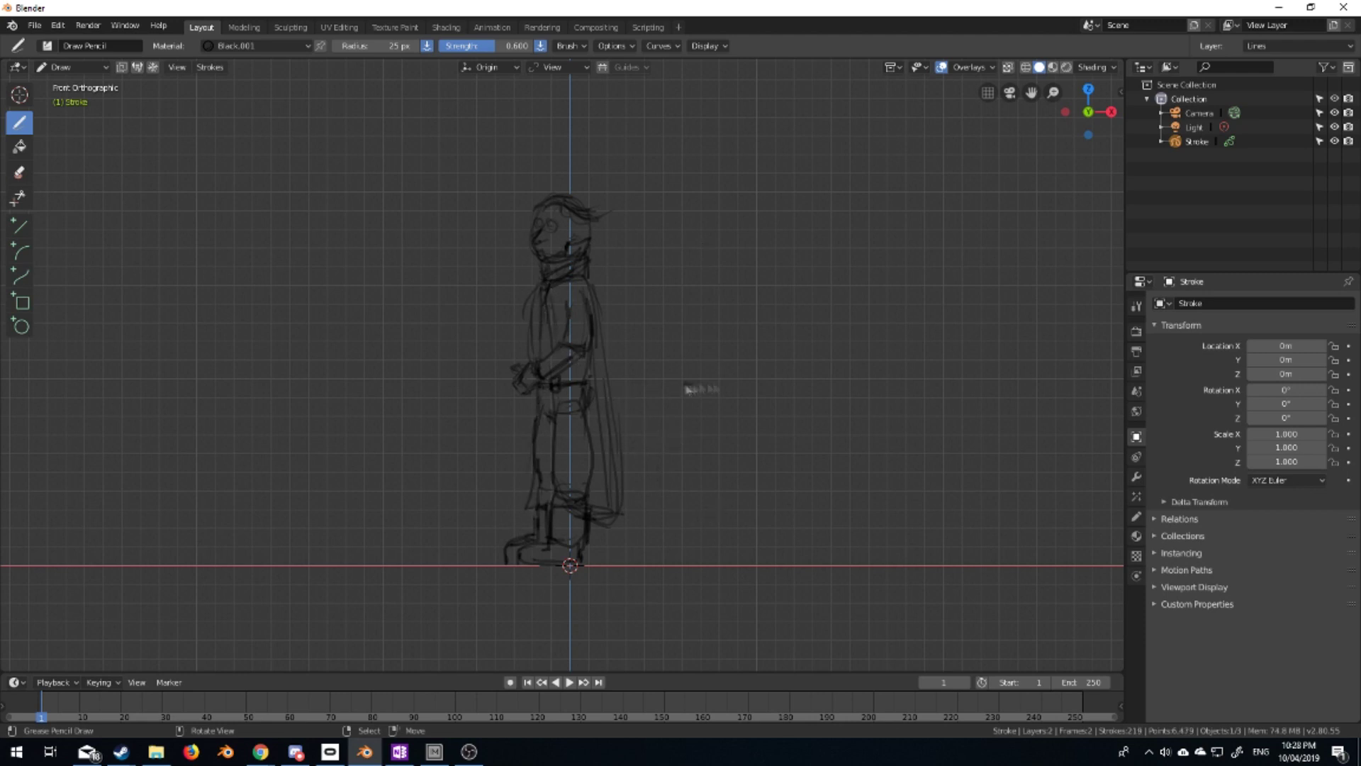
drag(720, 276, 739, 410)
Outline the front-view figure's body, legs and inner torso lines
mouse_move(843, 227)
mouse_down()
mouse_move(794, 417)
mouse_move(745, 487)
mouse_move(753, 542)
mouse_up()
drag(775, 413, 786, 545)
drag(792, 432, 792, 477)
drag(746, 547, 763, 556)
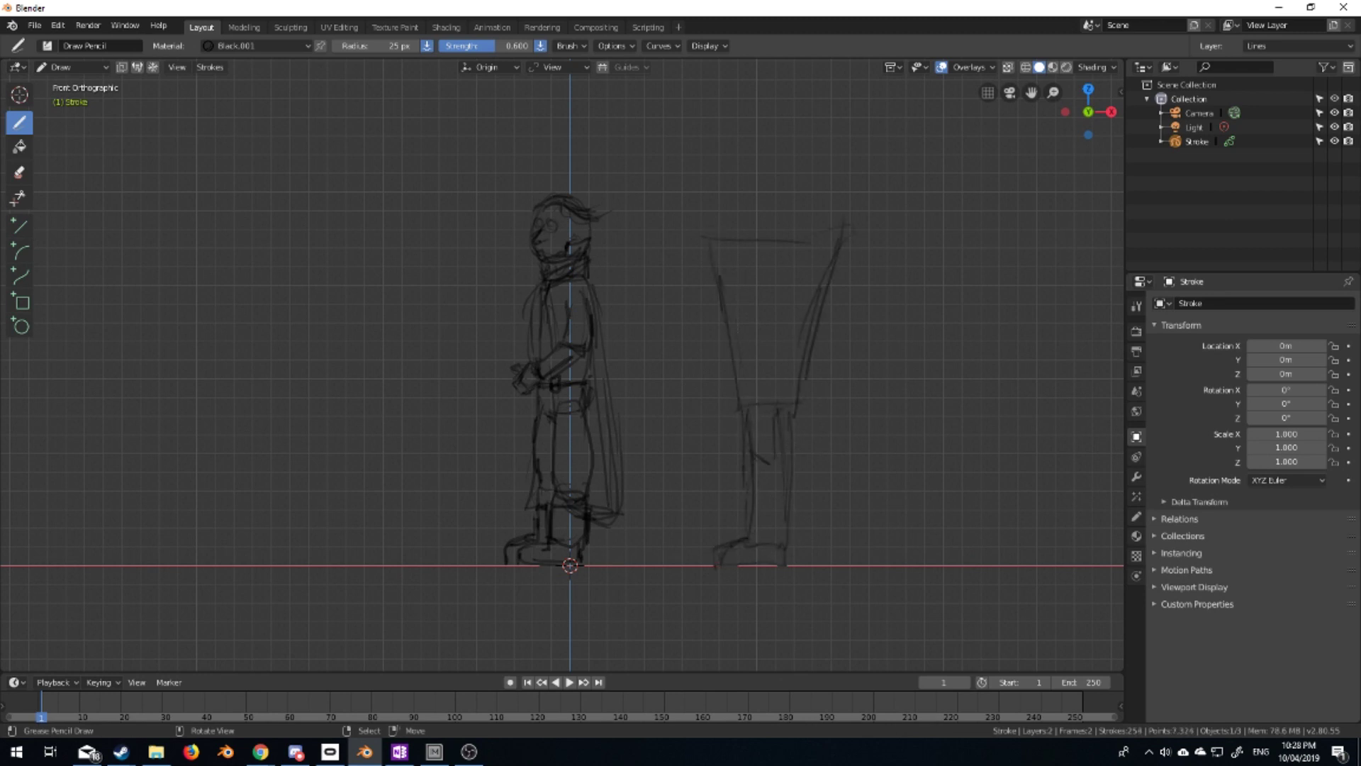
mouse_move(738, 233)
mouse_down()
mouse_move(725, 275)
mouse_move(801, 397)
mouse_up()
drag(782, 256, 784, 388)
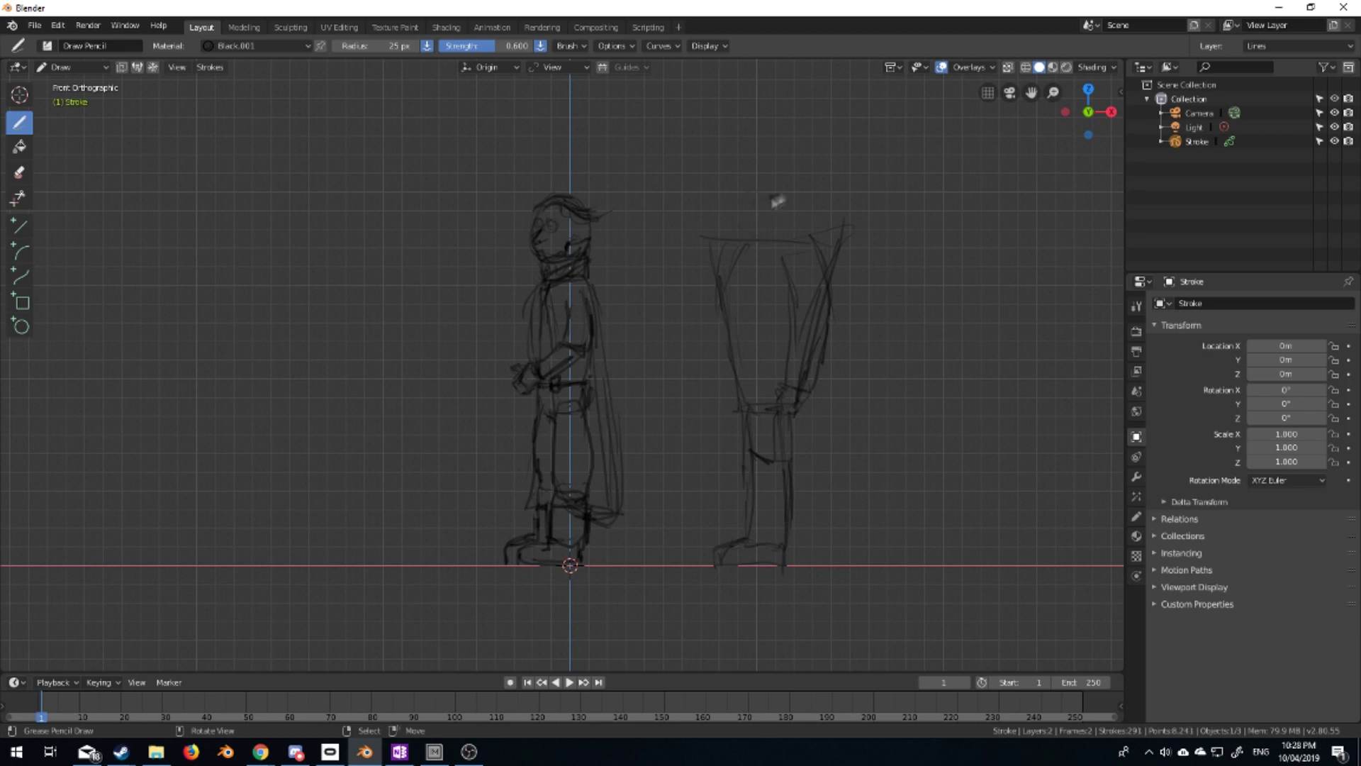
Draw the front figure's head, facial marks and shoulder line
mouse_move(802, 183)
mouse_down()
mouse_move(791, 240)
mouse_move(737, 235)
mouse_up()
drag(798, 189, 760, 187)
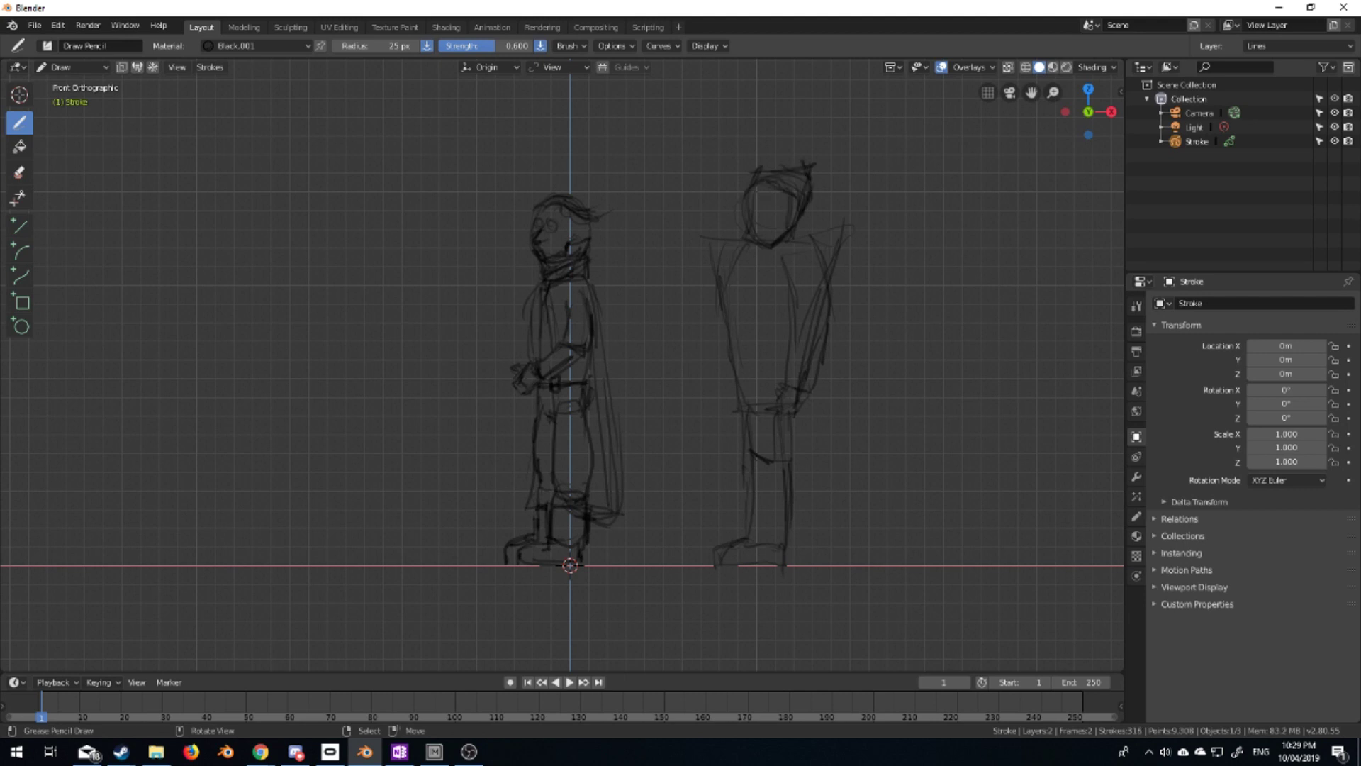
mouse_move(786, 213)
mouse_down()
mouse_move(780, 223)
mouse_move(861, 180)
mouse_up()
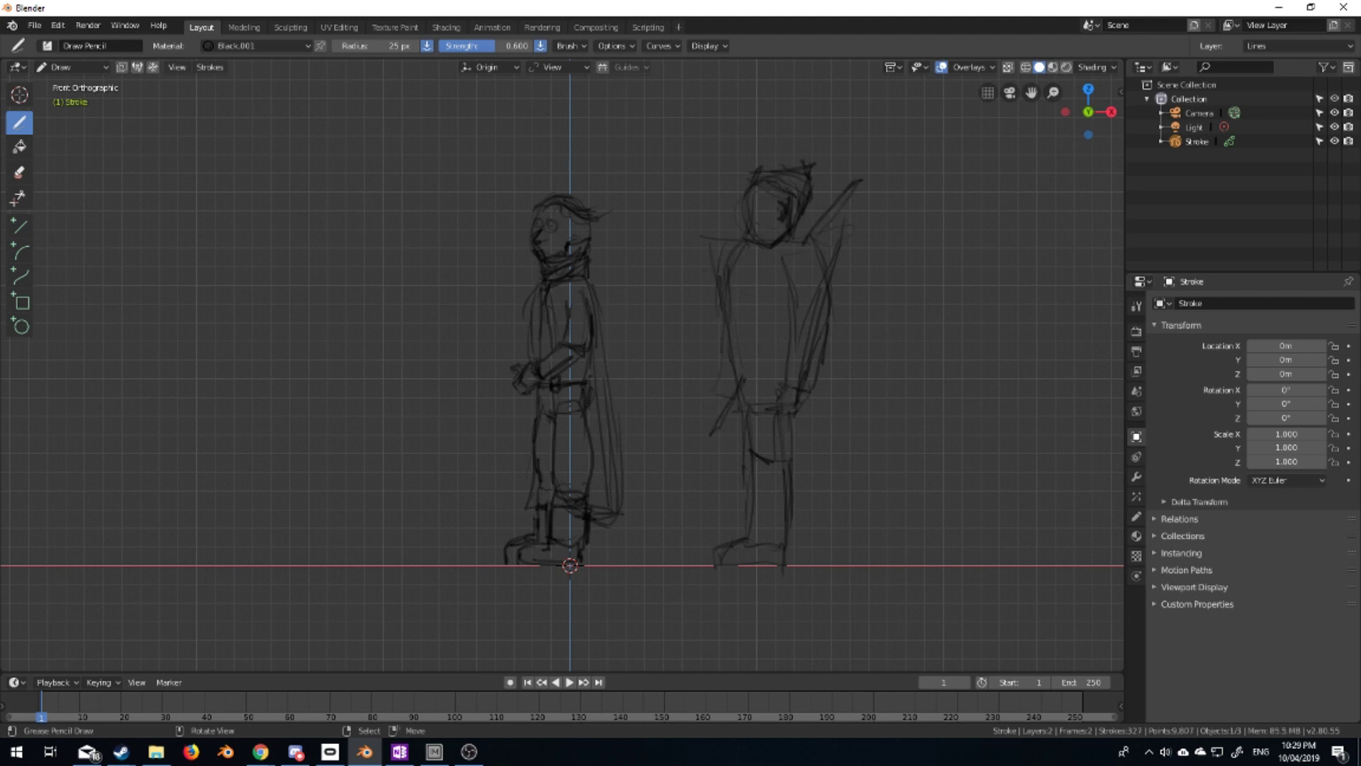
drag(801, 218, 824, 249)
key(shift+a)
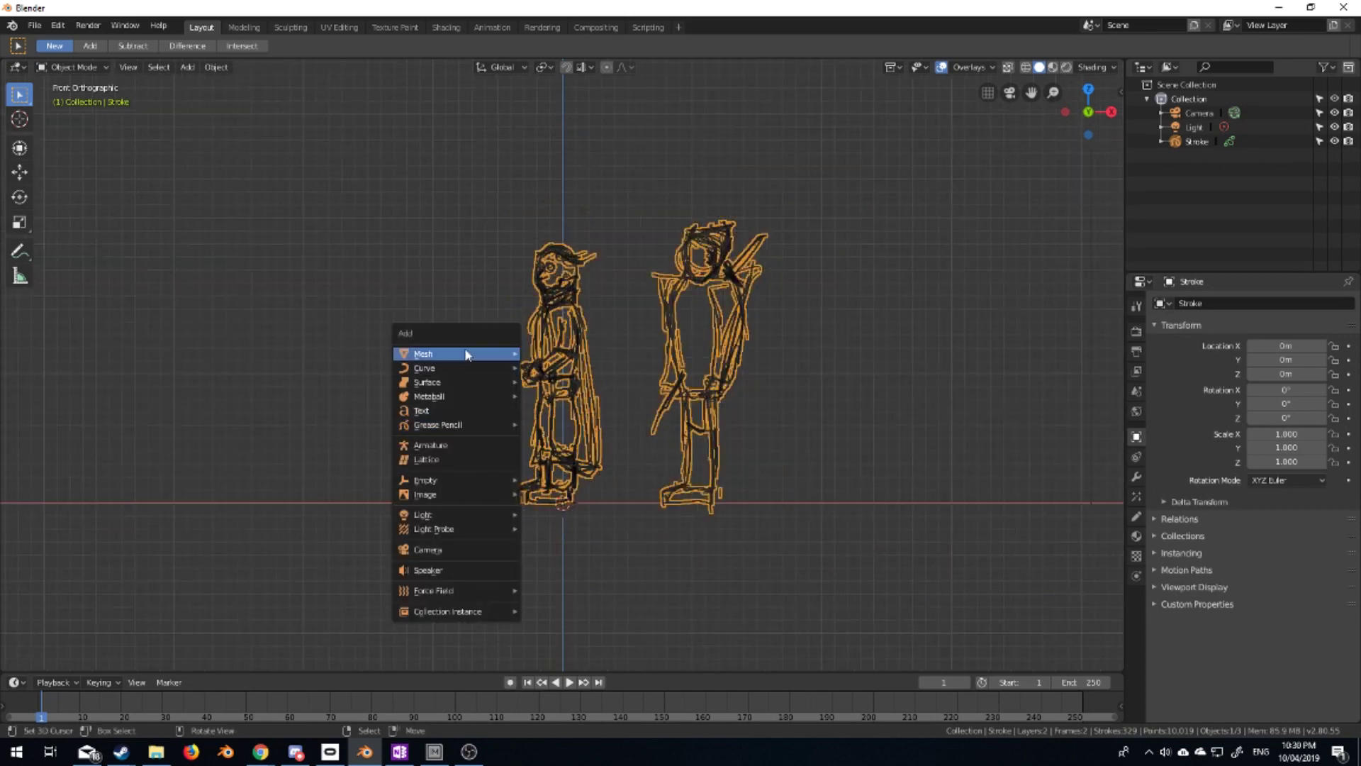
Add a mesh circle, rotate it 90° on X and scale it
click(587, 380)
key(Tab)
text(rx90)
key(Return)
key(s)
scroll(611, 381, up, 5)
scroll(709, 308, up, 4)
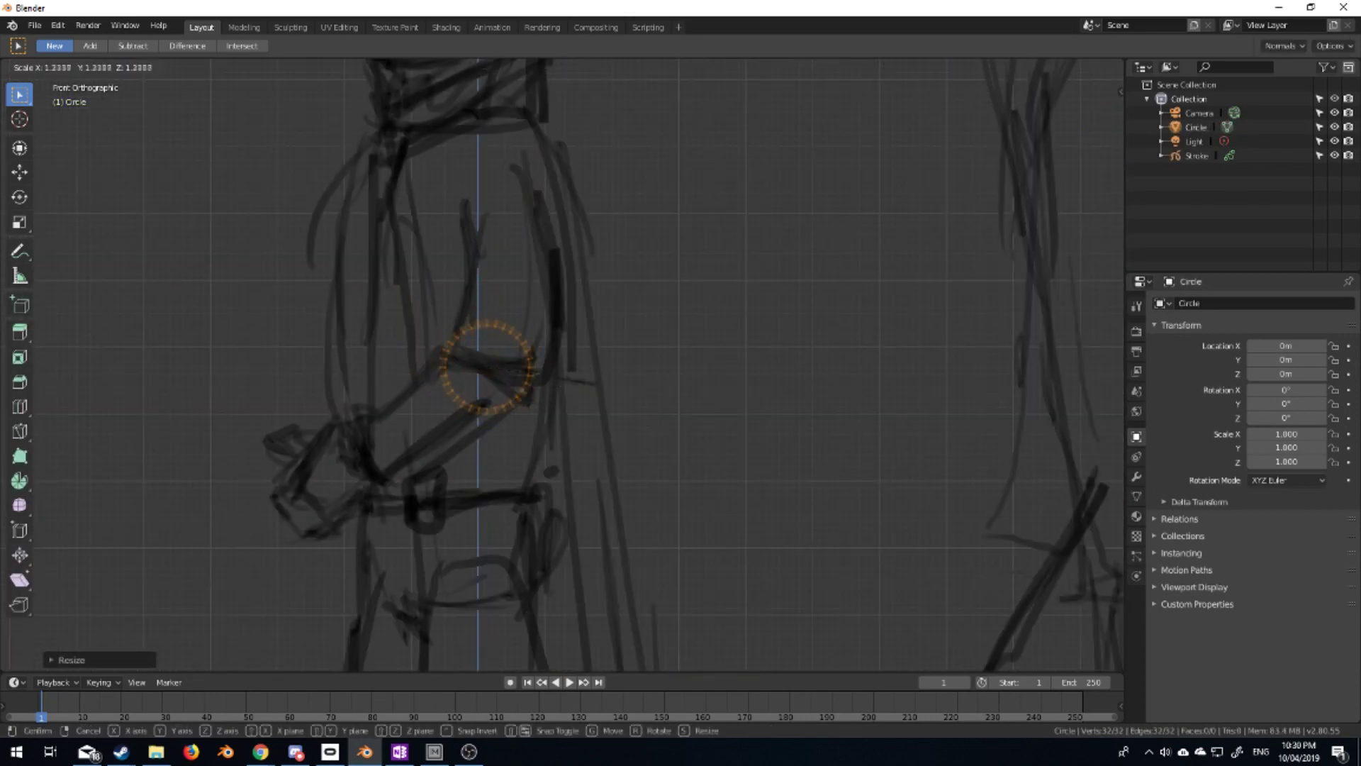
click(586, 386)
Duplicate the circle's top arc straight up along Z and delete the original top points
drag(425, 367, 543, 377)
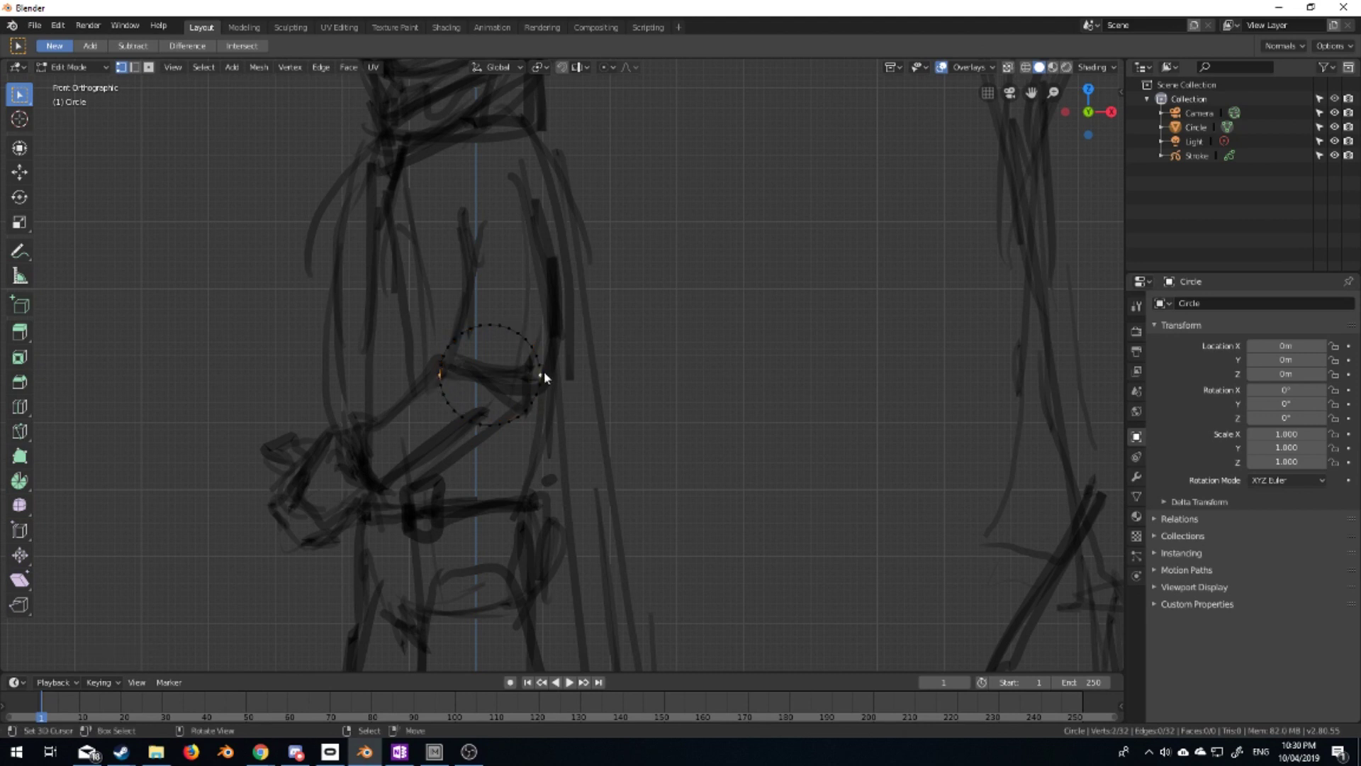
key(v)
scroll(563, 390, up, 4)
drag(289, 238, 593, 375)
key(shift+d)
key(z)
click(450, 220)
drag(313, 253, 571, 334)
key(x)
click(274, 373)
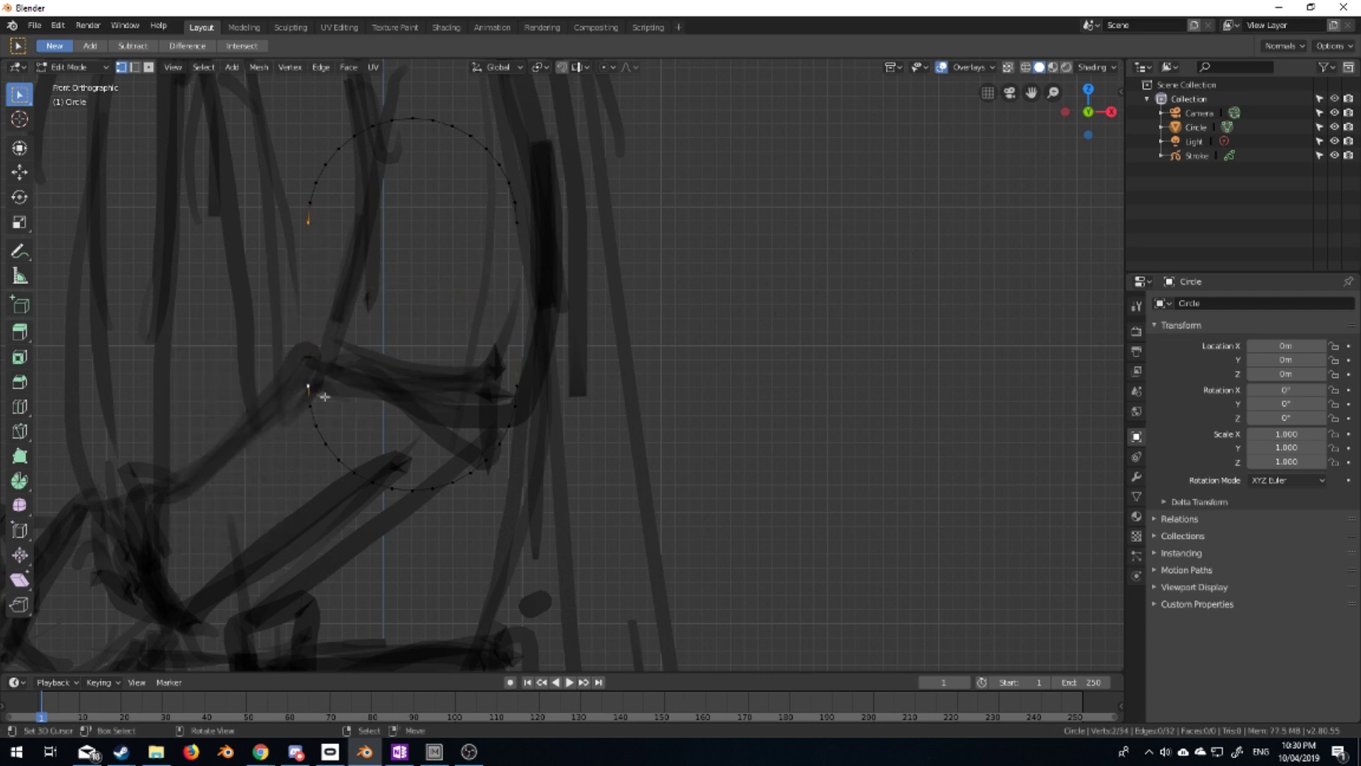
Join the left and right end points with vertical edges to close the capsule
key(f)
click(517, 221)
shift+click(511, 379)
scroll(512, 379, down, 3)
key(f)
ctrl+click(529, 478)
key(a)
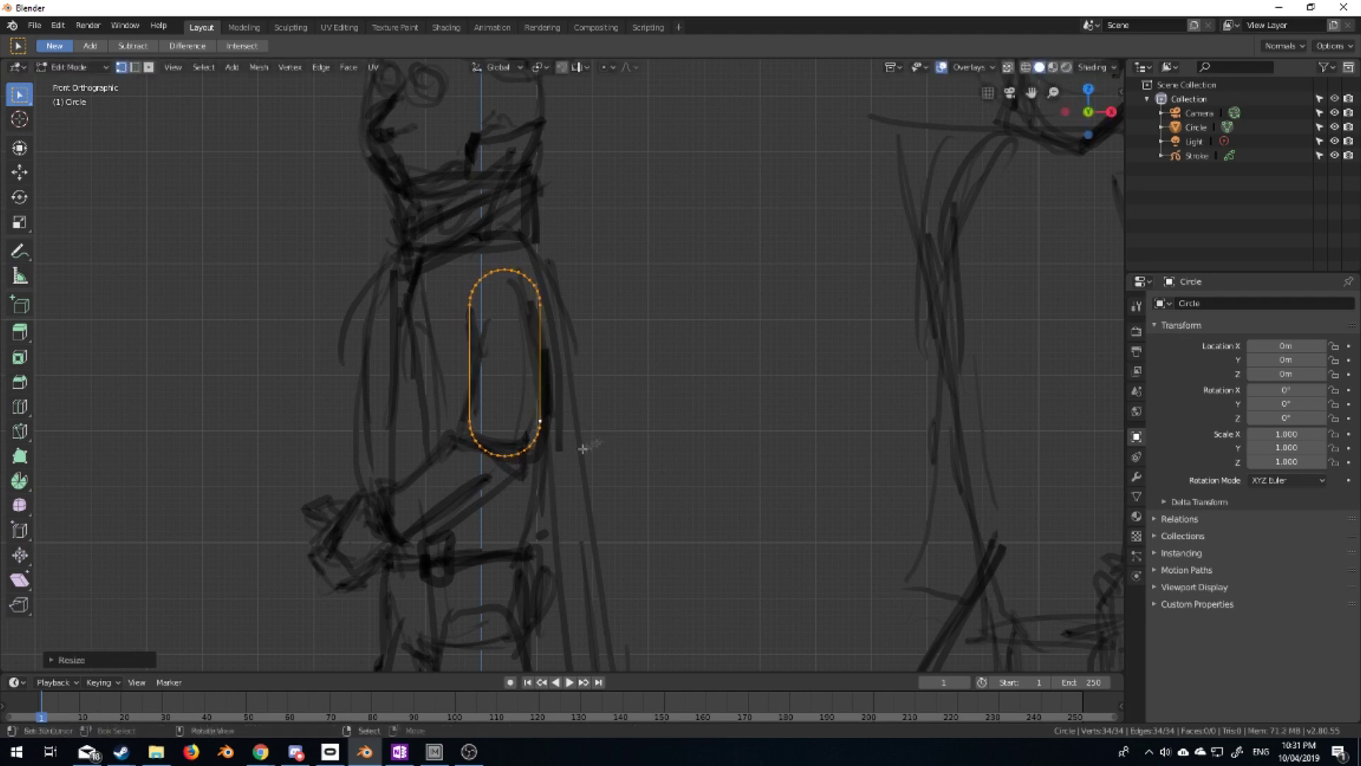
scroll(598, 441, down, 1)
Snap the 3D cursor to the selected points and select the whole capsule
key(shift+d)
click(679, 409)
key(ctrl+z)
key(ctrl+z)
key(ctrl+z)
key(shift+s)
click(567, 446)
key(a)
click(633, 67)
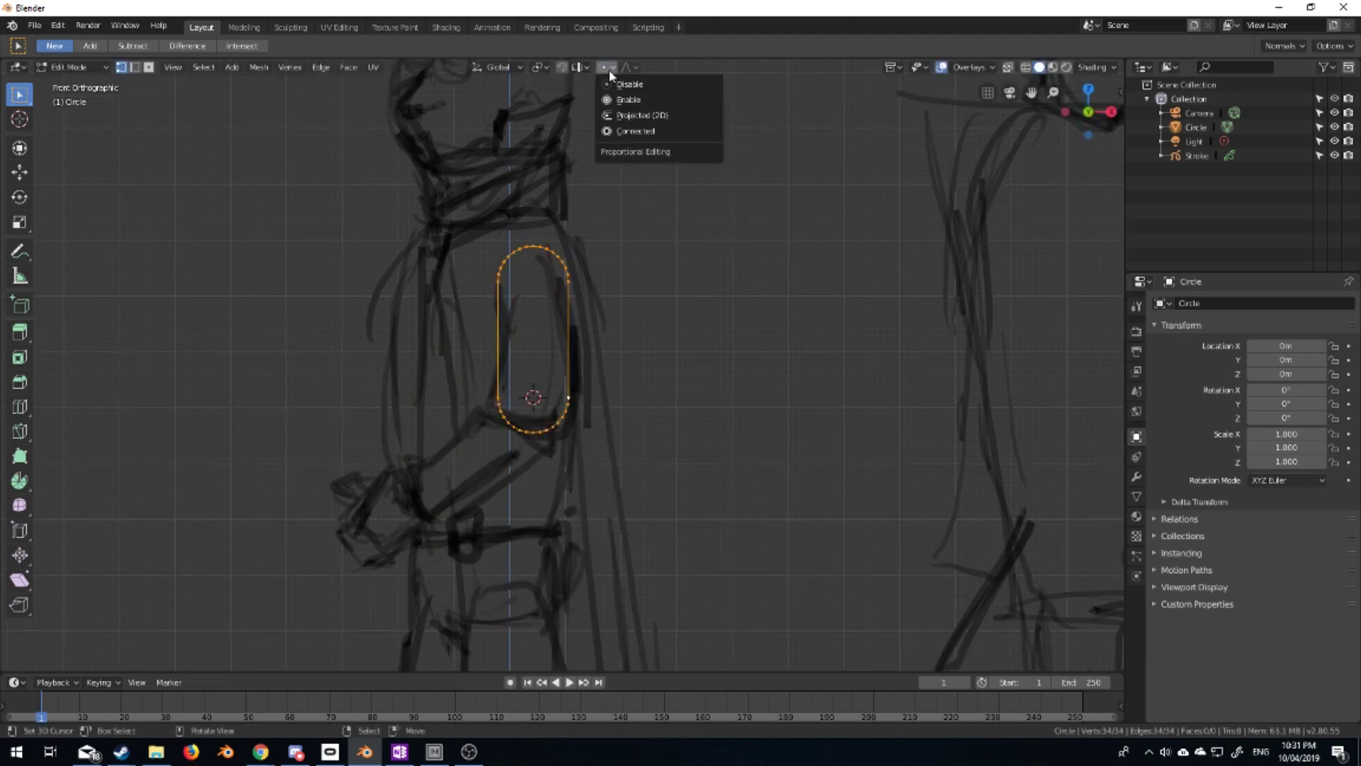
Set projected 2D proportional editing and duplicate the capsule, rotating the copy about the cursor
click(583, 67)
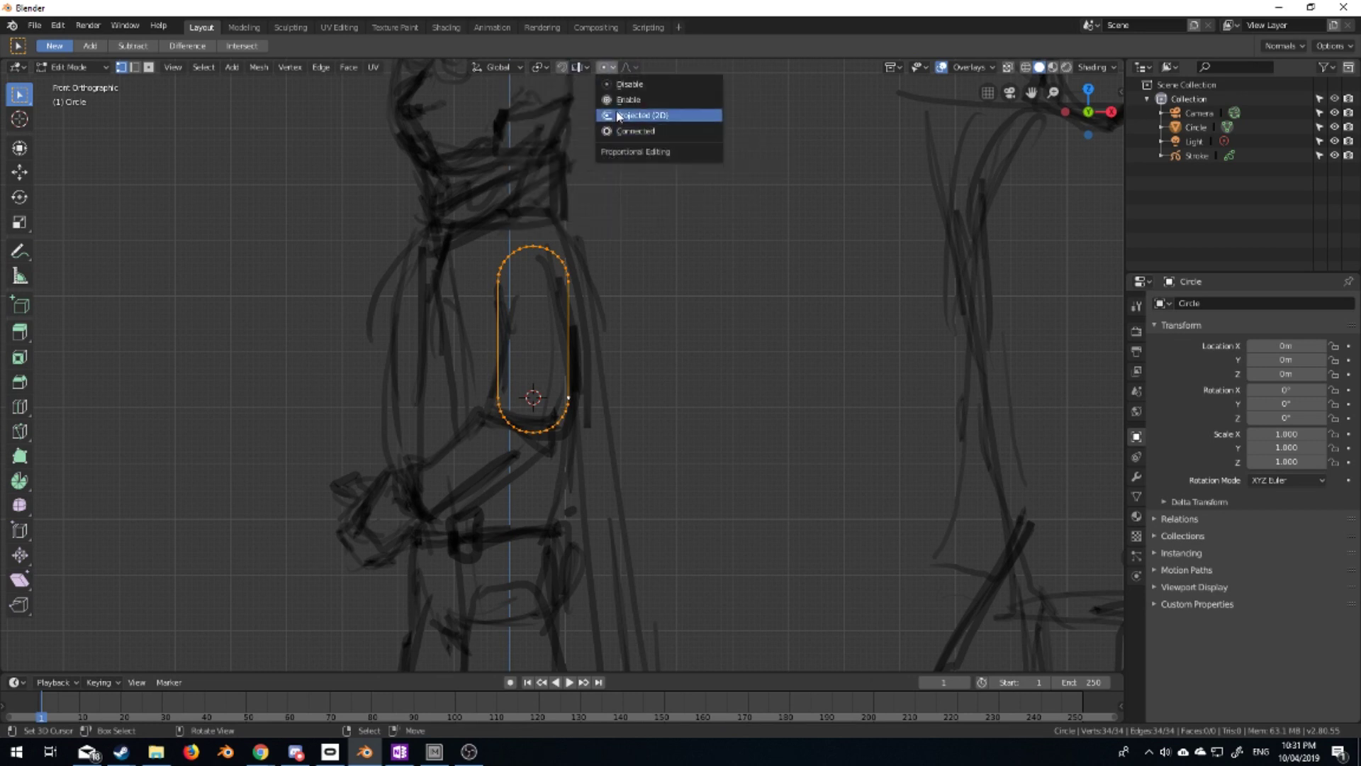
click(652, 112)
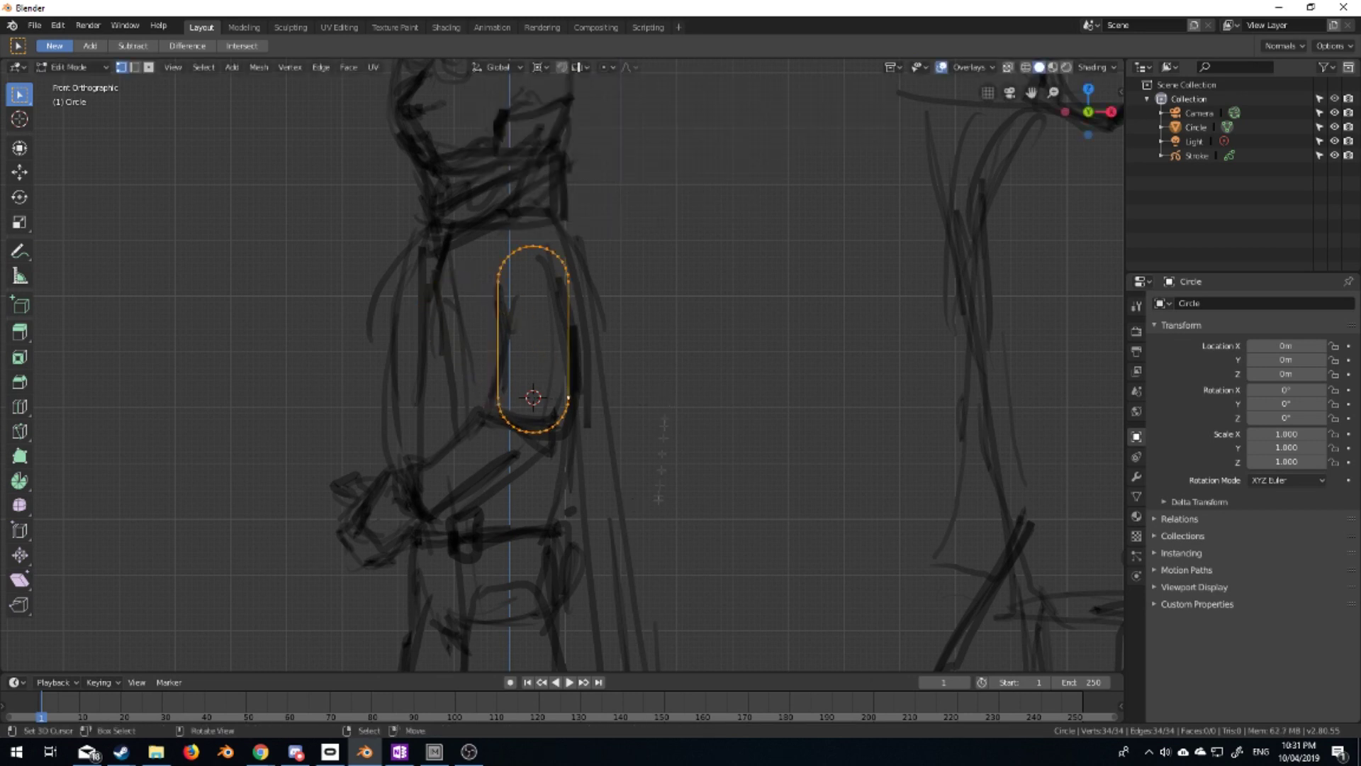
key(shift+d)
key(r)
click(681, 291)
Subdivide the edge between two selected points on the copy
scroll(681, 291, up, 2)
click(488, 374)
scroll(312, 513, up, 1)
shift+click(312, 513)
right_click(436, 395)
click(436, 395)
Subdivide a second edge between a lower point and an upper circle point
scroll(388, 557, up, 2)
click(377, 558)
shift+click(594, 367)
scroll(592, 359, up, 3)
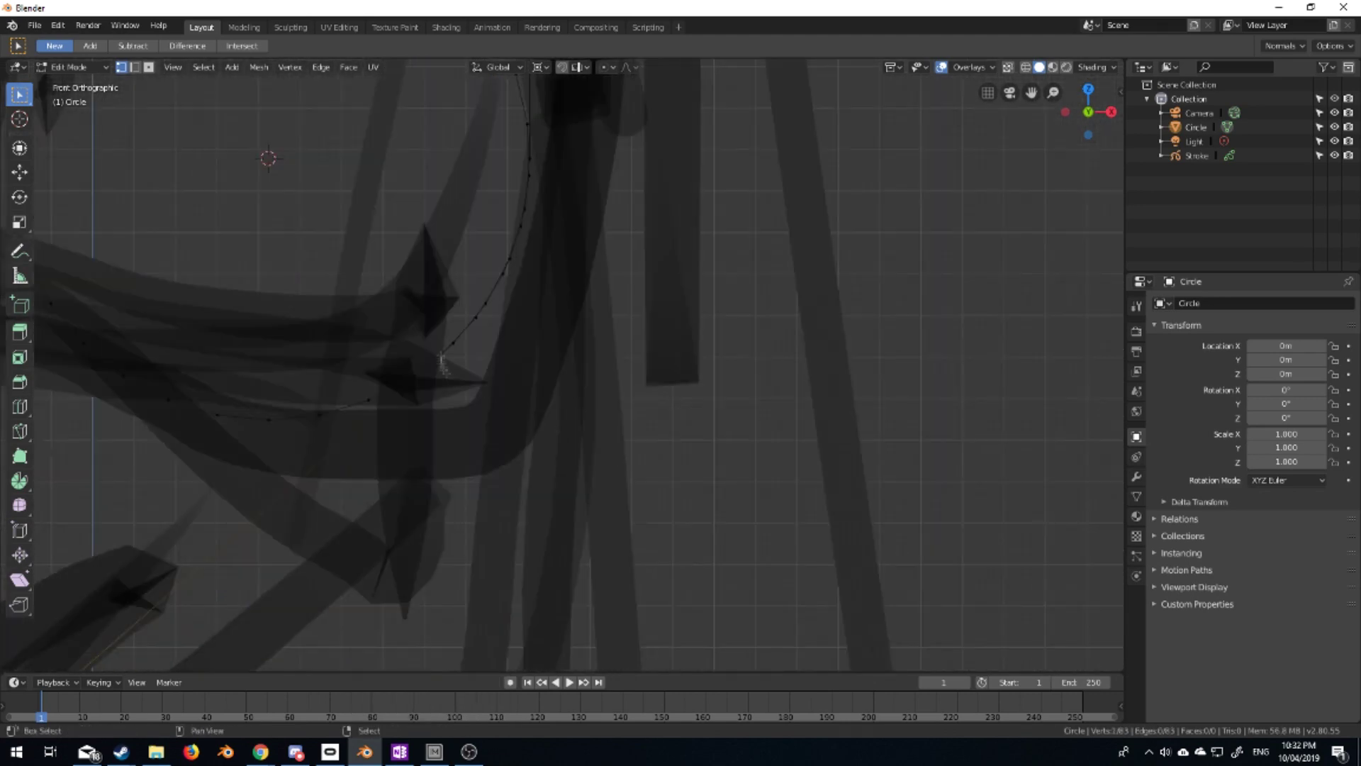
scroll(593, 358, down, 4)
right_click(439, 421)
click(440, 421)
Move the selected points along Y, checking depth from an orbited and front view
mouse_move(560, 331)
middle_down()
mouse_move(625, 352)
mouse_move(578, 295)
middle_up()
key(g)
key(y)
click(617, 347)
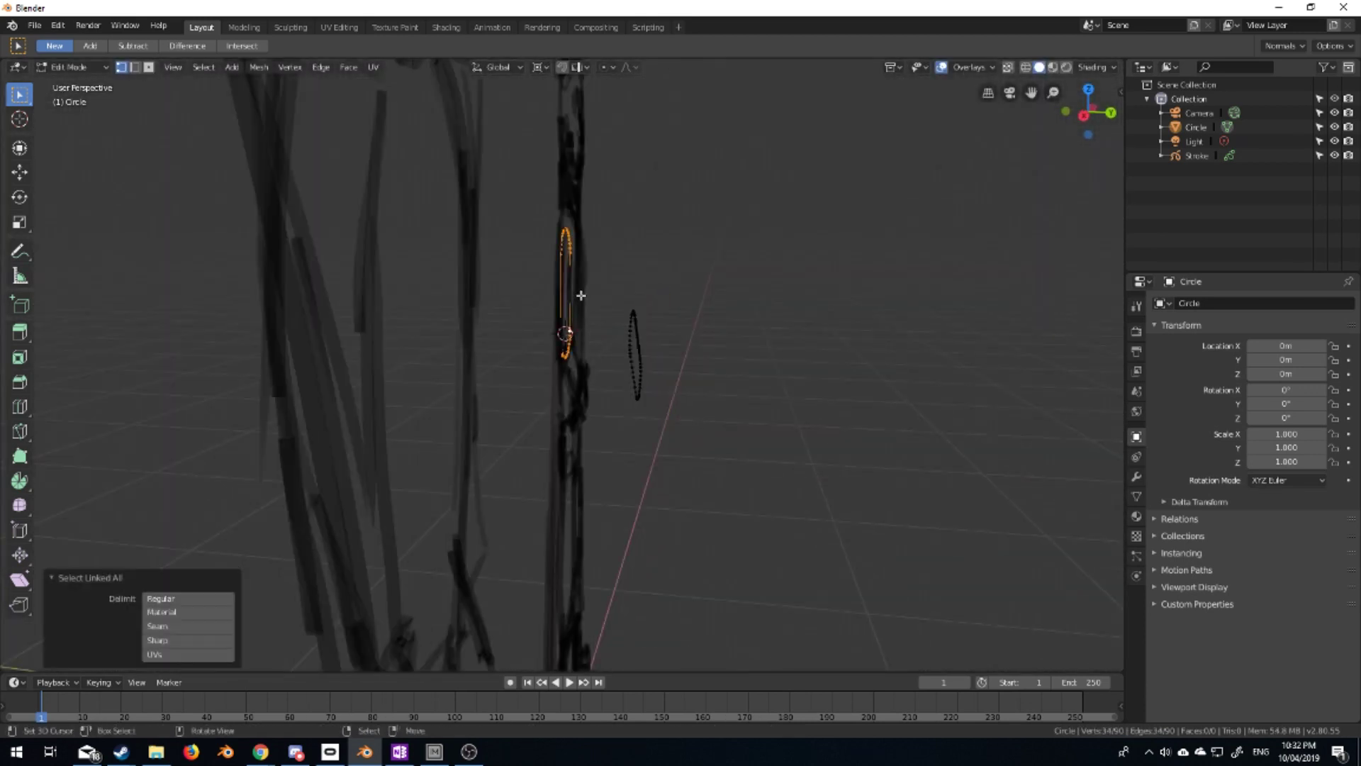
key(KP_1)
key(g)
key(y)
click(787, 310)
scroll(787, 310, up, 2)
scroll(787, 310, down, 3)
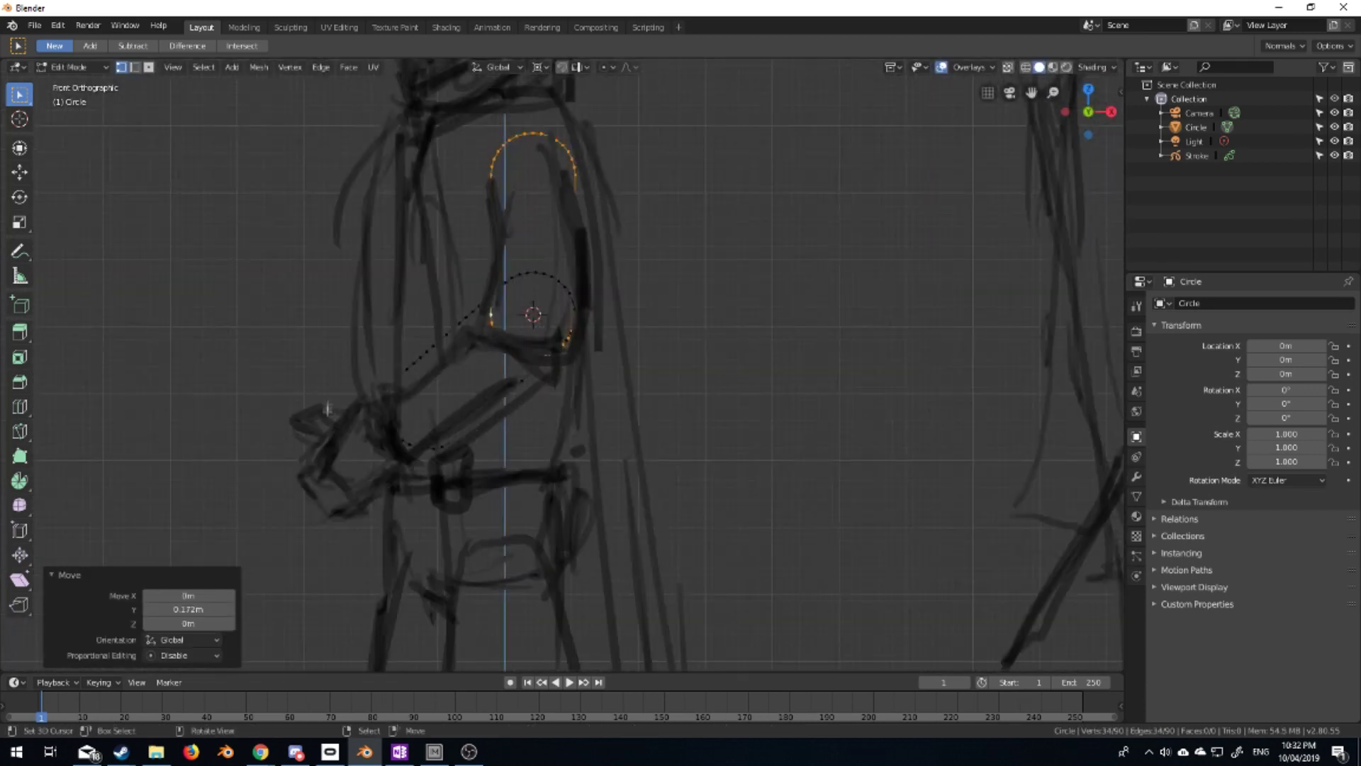
scroll(532, 305, up, 3)
shift+middle_drag(425, 410, 482, 496)
Shift the circle's bottom arc along X to stretch it into a capsule
click(465, 451)
ctrl+click(370, 447)
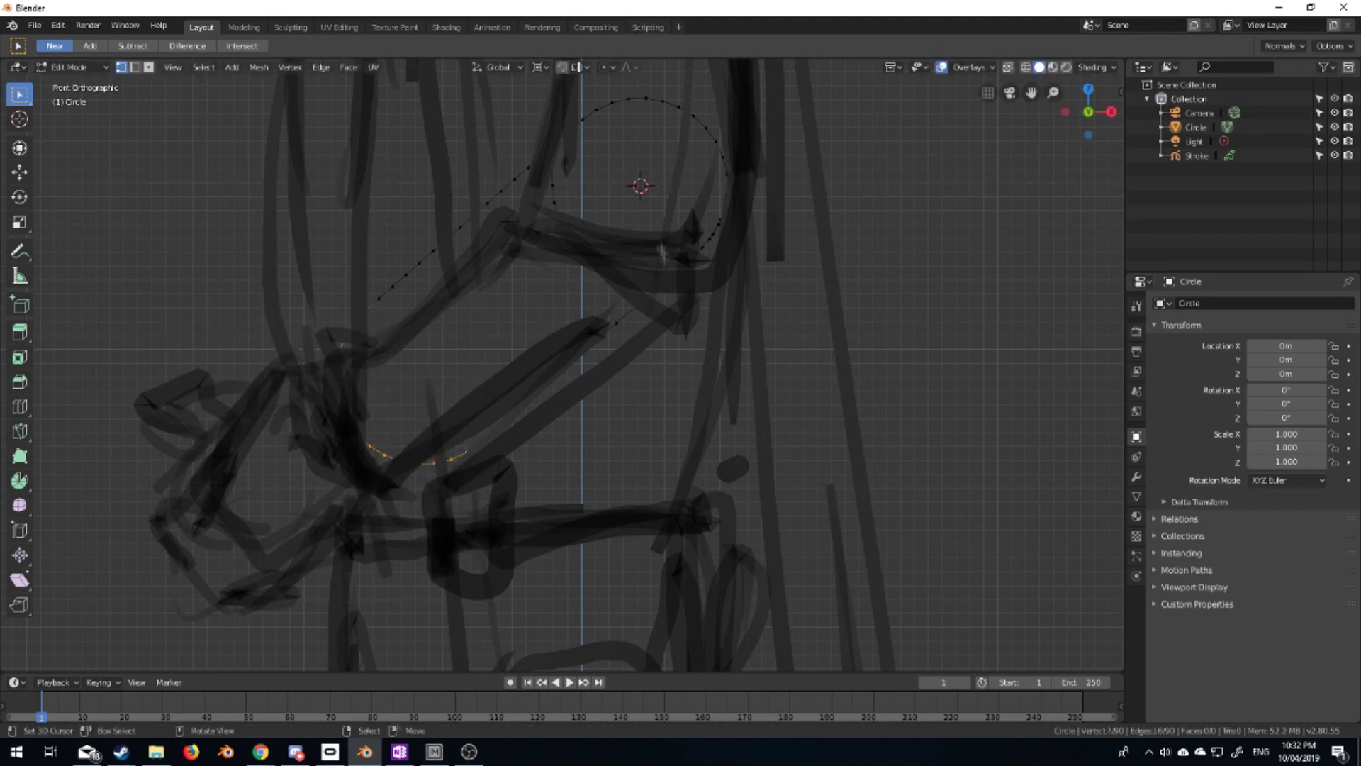
key(x)
click(769, 382)
shift+middle_drag(339, 98, 595, 219)
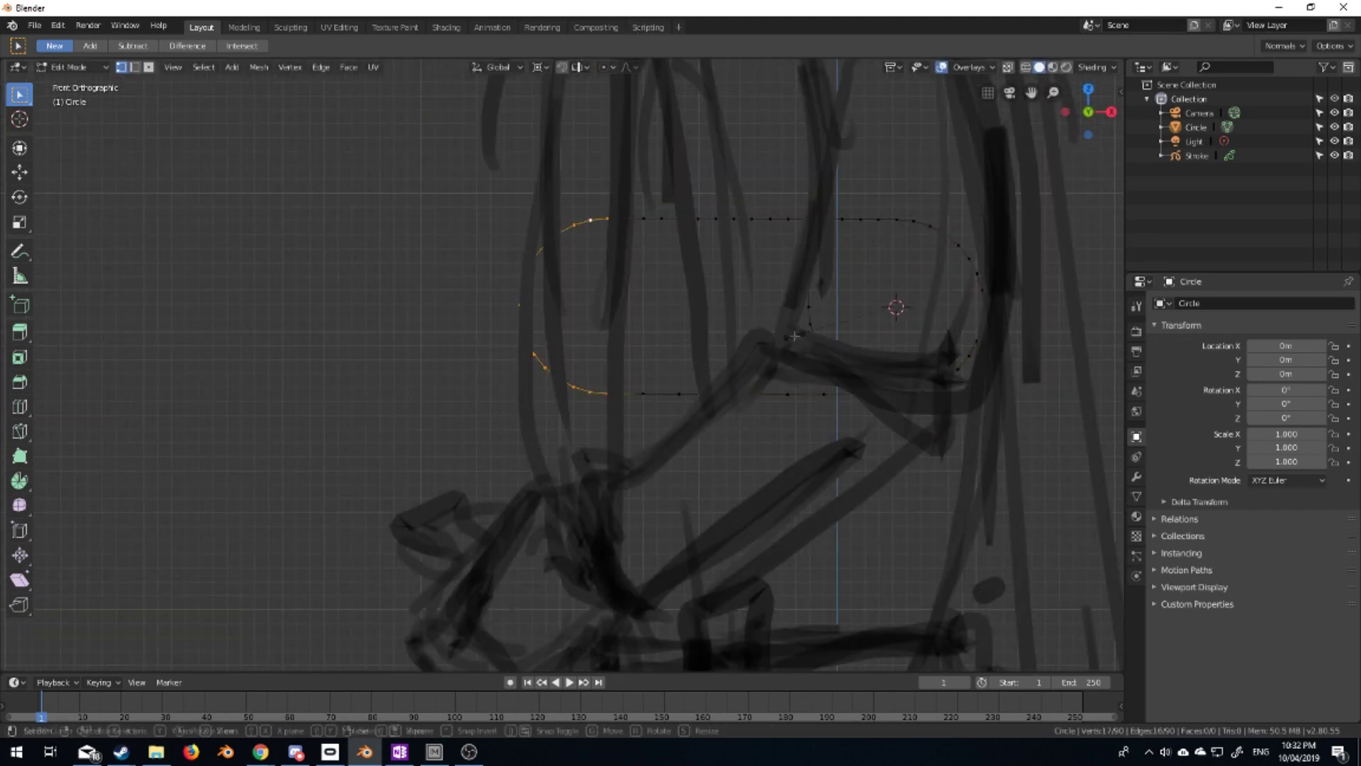
Flatten the left arc by scaling it 0.268 along X
key(s)
key(x)
click(757, 331)
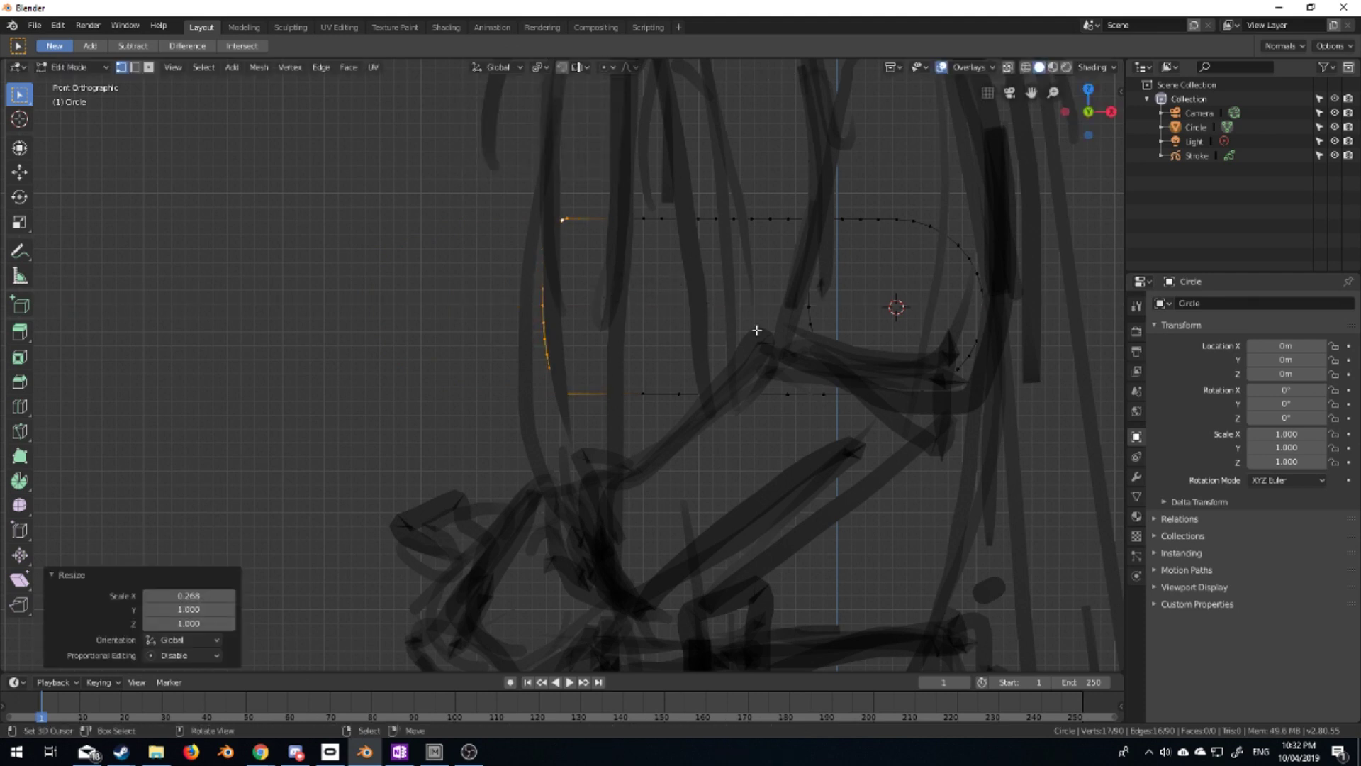
scroll(631, 385, down, 6)
scroll(660, 378, up, 2)
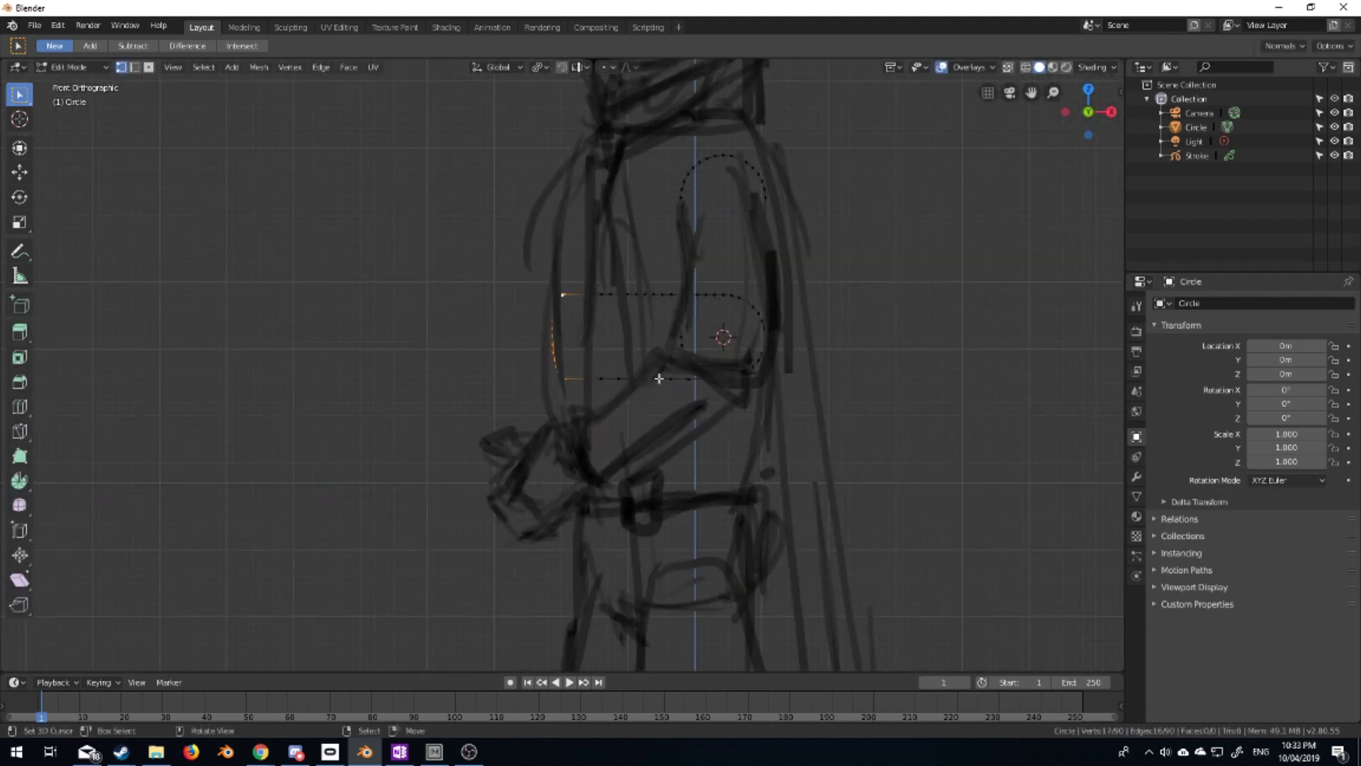
scroll(659, 379, down, 5)
scroll(546, 389, up, 3)
Extrude the linked capsule outline in place and rotate the copy about -40°
key(ctrl+l)
click(577, 66)
key(e)
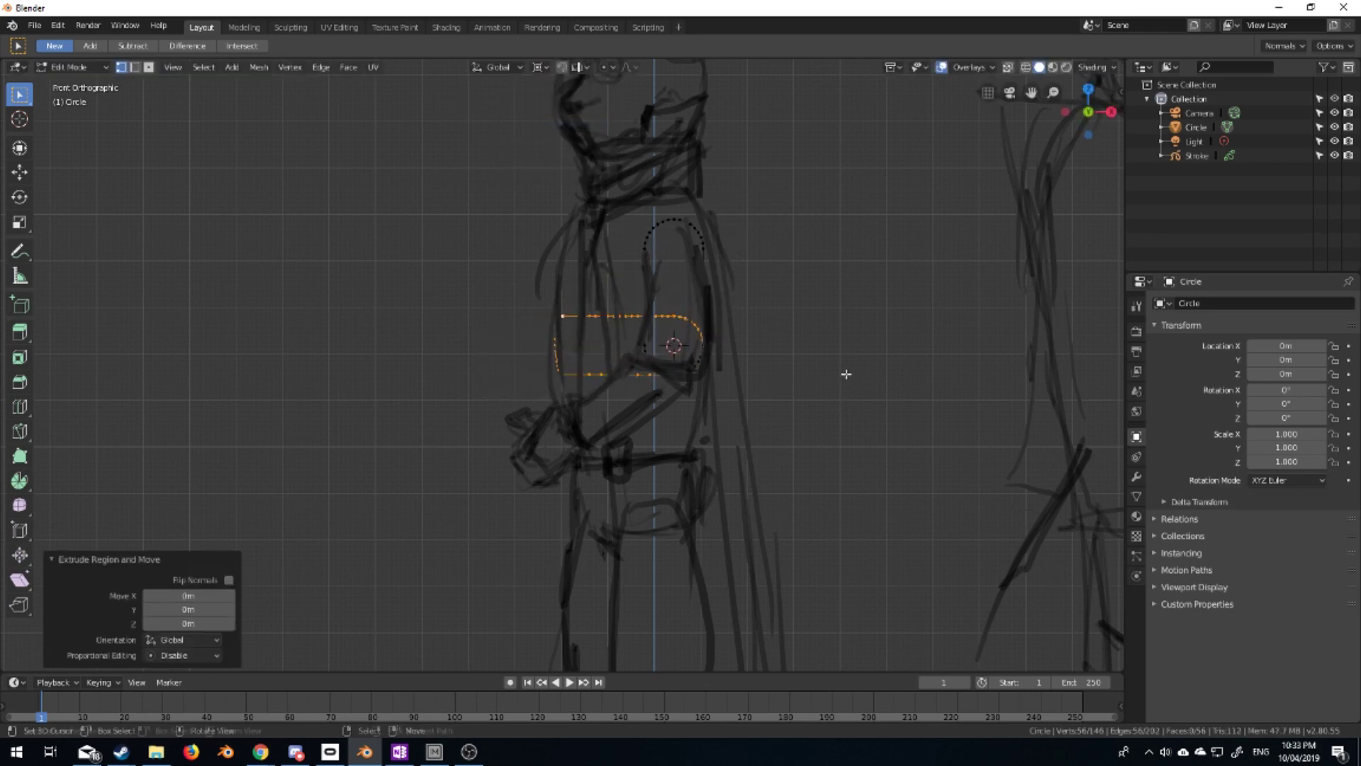
click(846, 374)
key(r)
click(919, 419)
Push the rotated copy back 0.049 m along Y, leaving the upright upper-arm outline selected
scroll(571, 362, up, 2)
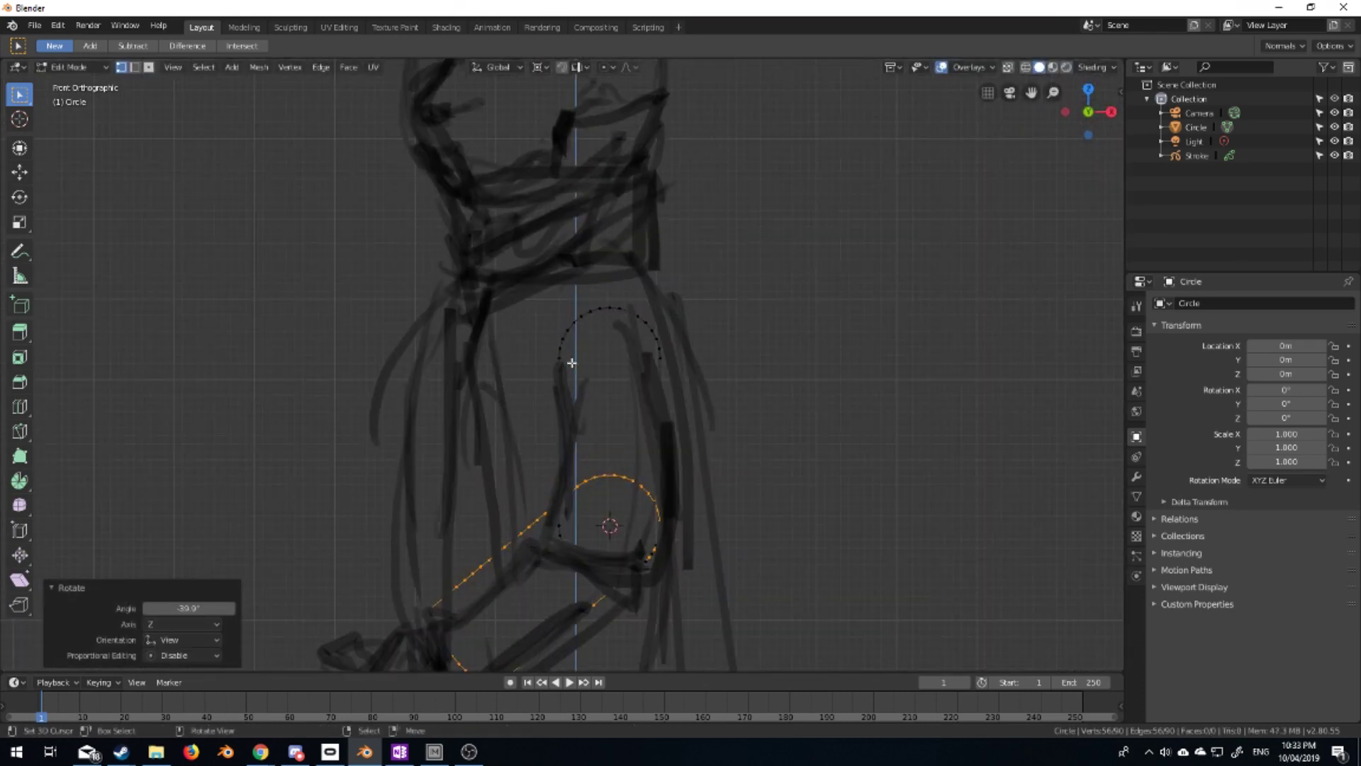
scroll(572, 362, down, 3)
mouse_move(574, 504)
middle_down()
mouse_move(744, 508)
mouse_move(693, 584)
middle_up()
key(g)
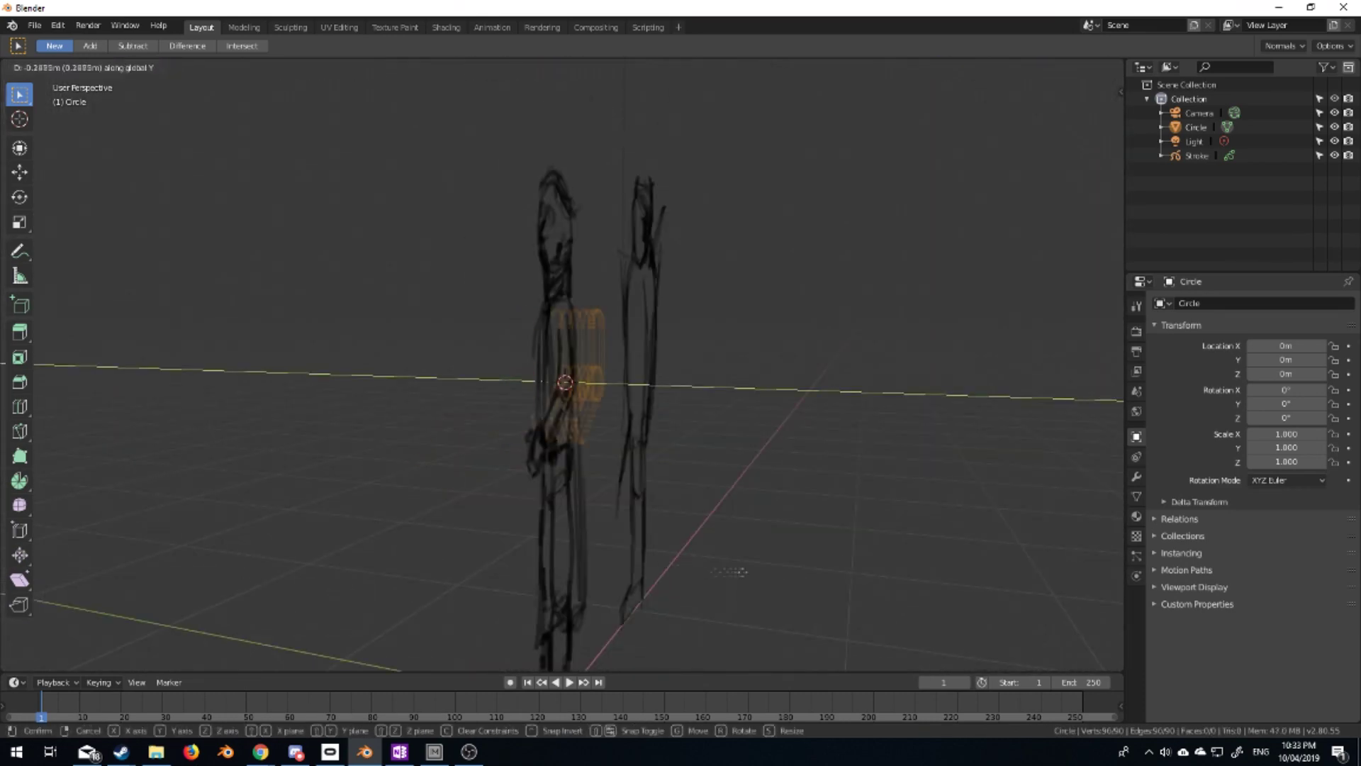
key(KP_1)
click(655, 578)
key(g)
click(659, 581)
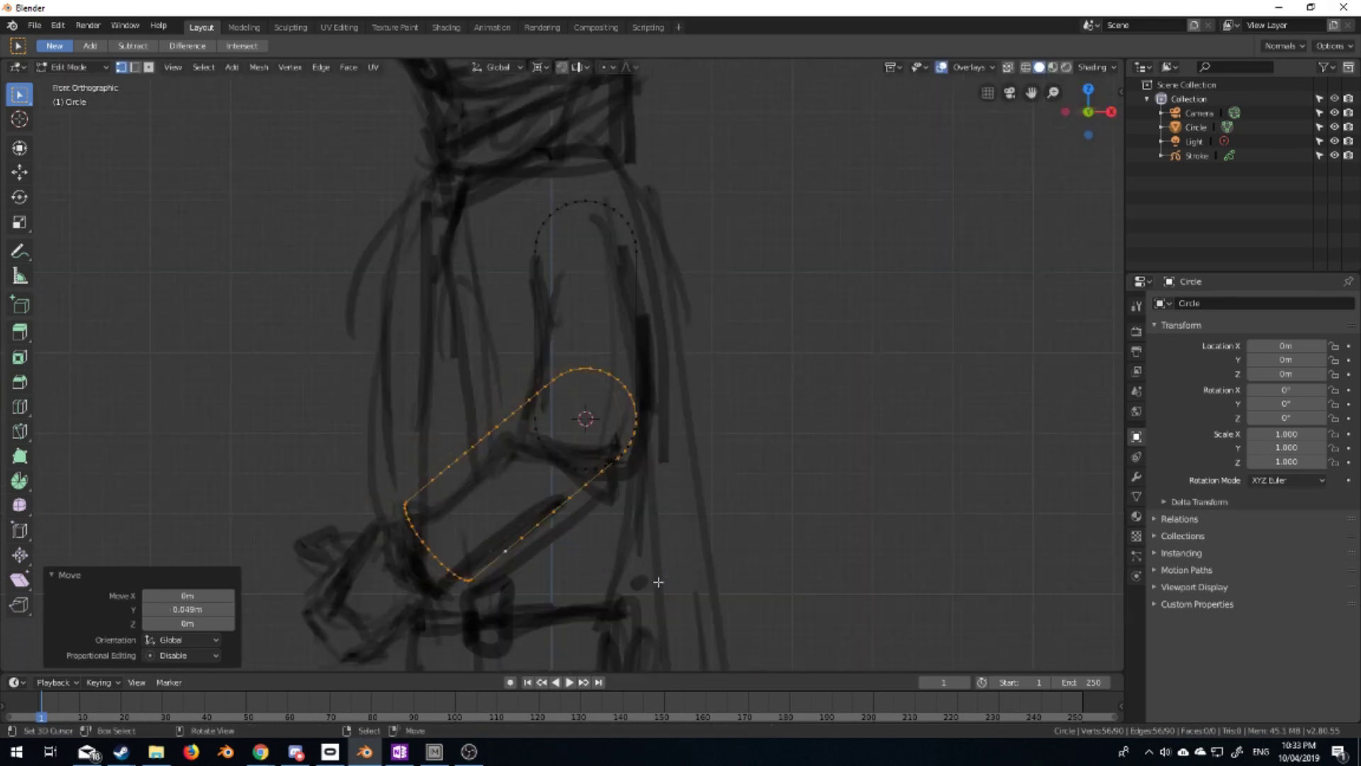
scroll(638, 379, up, 2)
scroll(587, 365, up, 1)
key(ctrl+z)
key(ctrl+z)
key(ctrl+z)
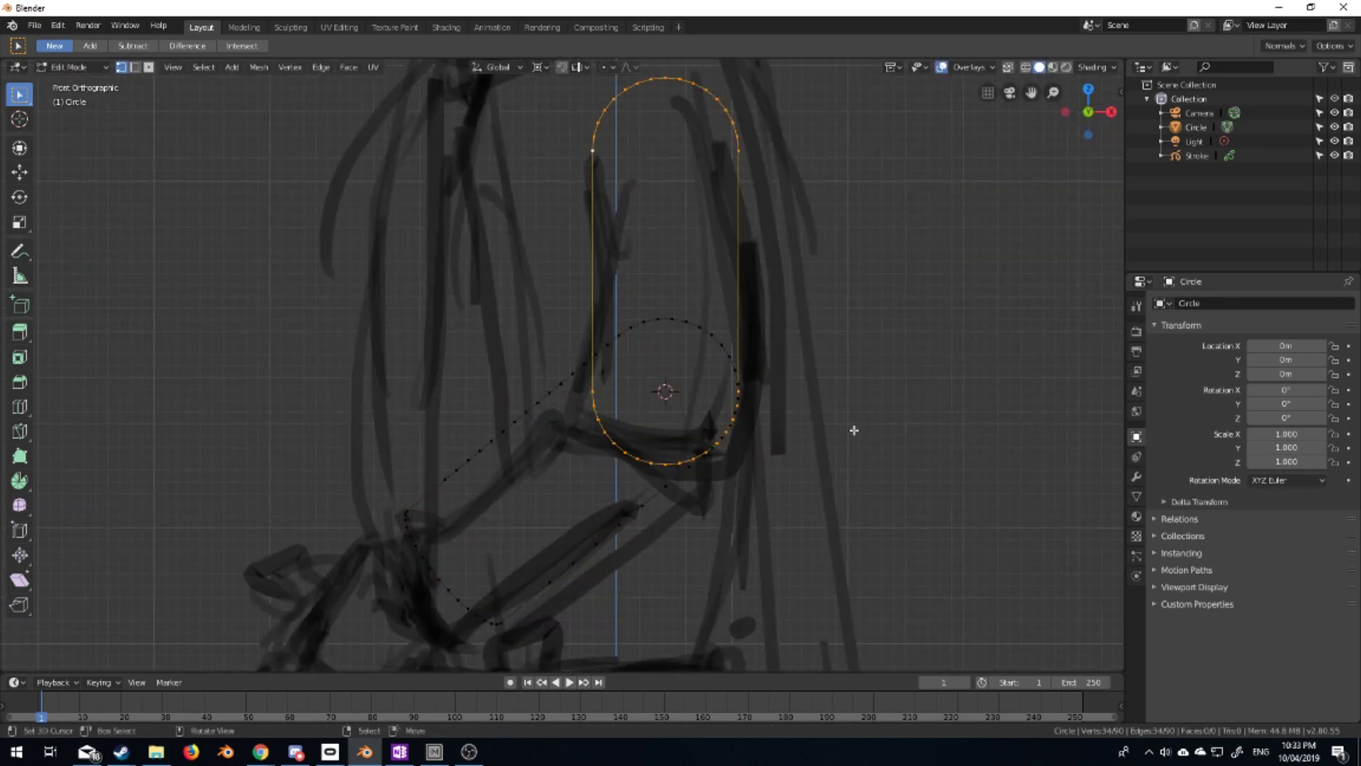
Fill the upper-arm capsule outline with a face, trying an inset and then undoing it
key(f)
key(i)
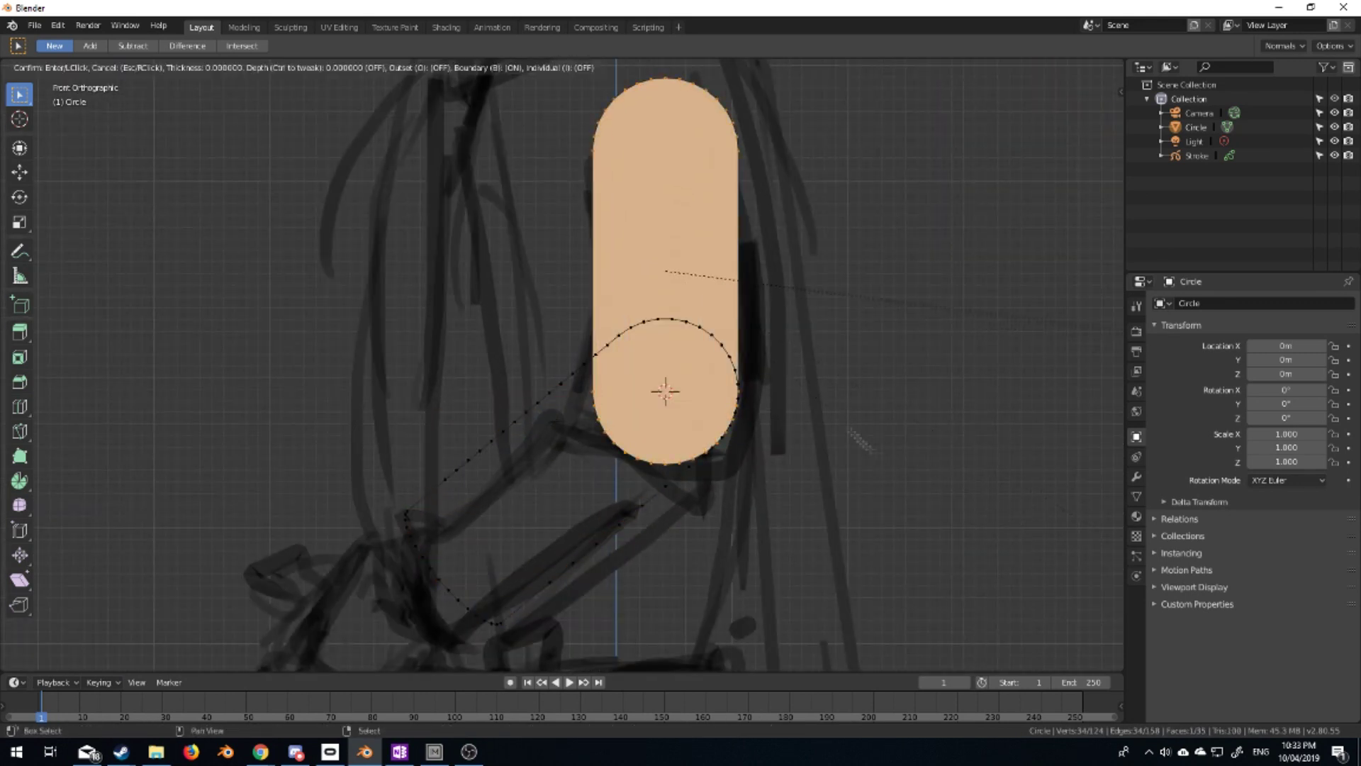
key(Escape)
key(i)
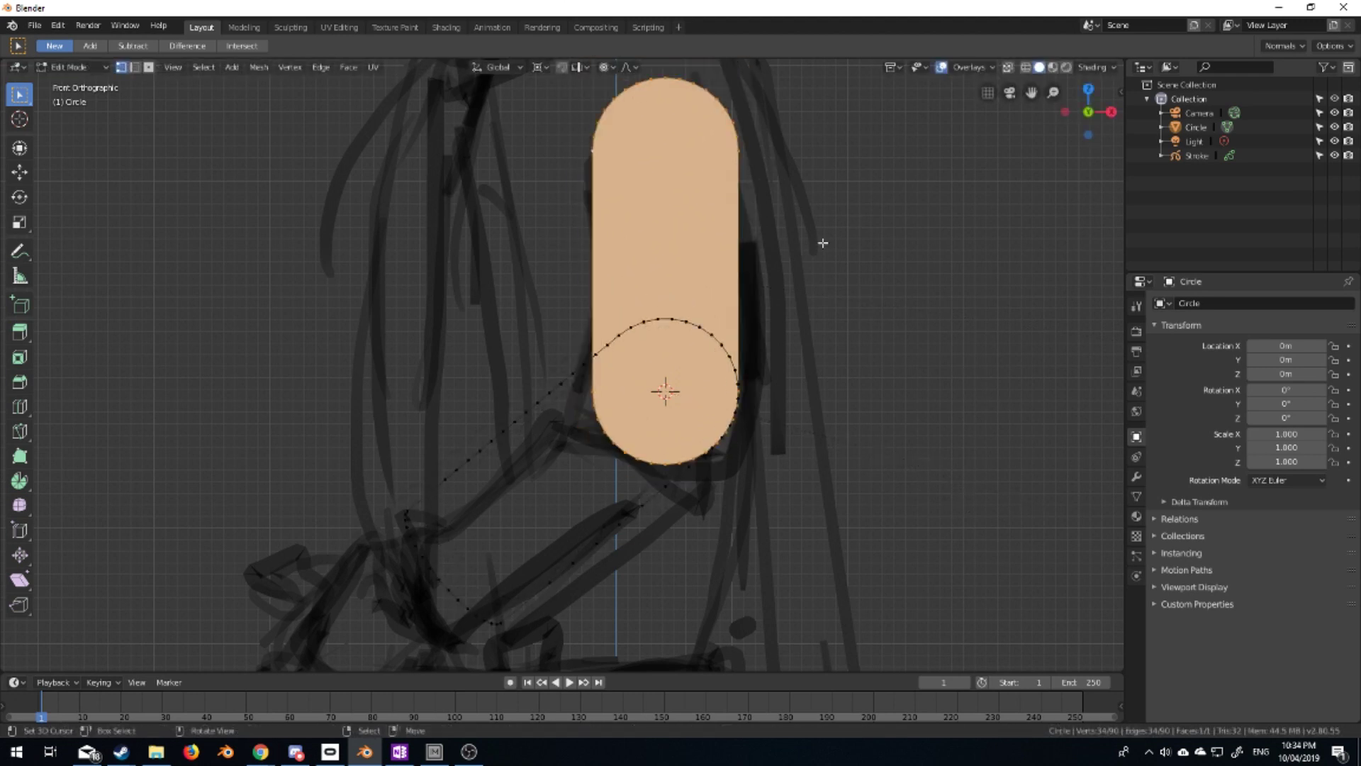
key(Escape)
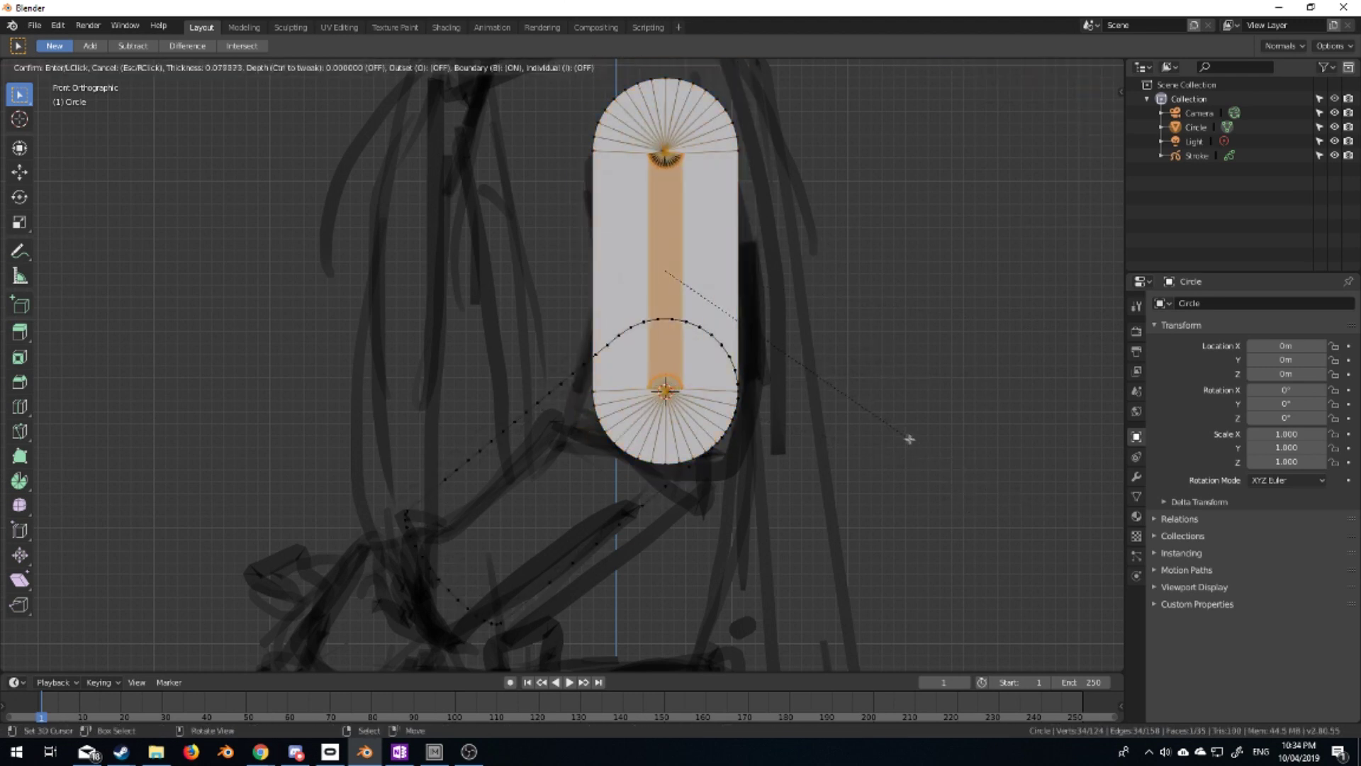
scroll(891, 558, down, 8)
key(i)
scroll(886, 549, up, 5)
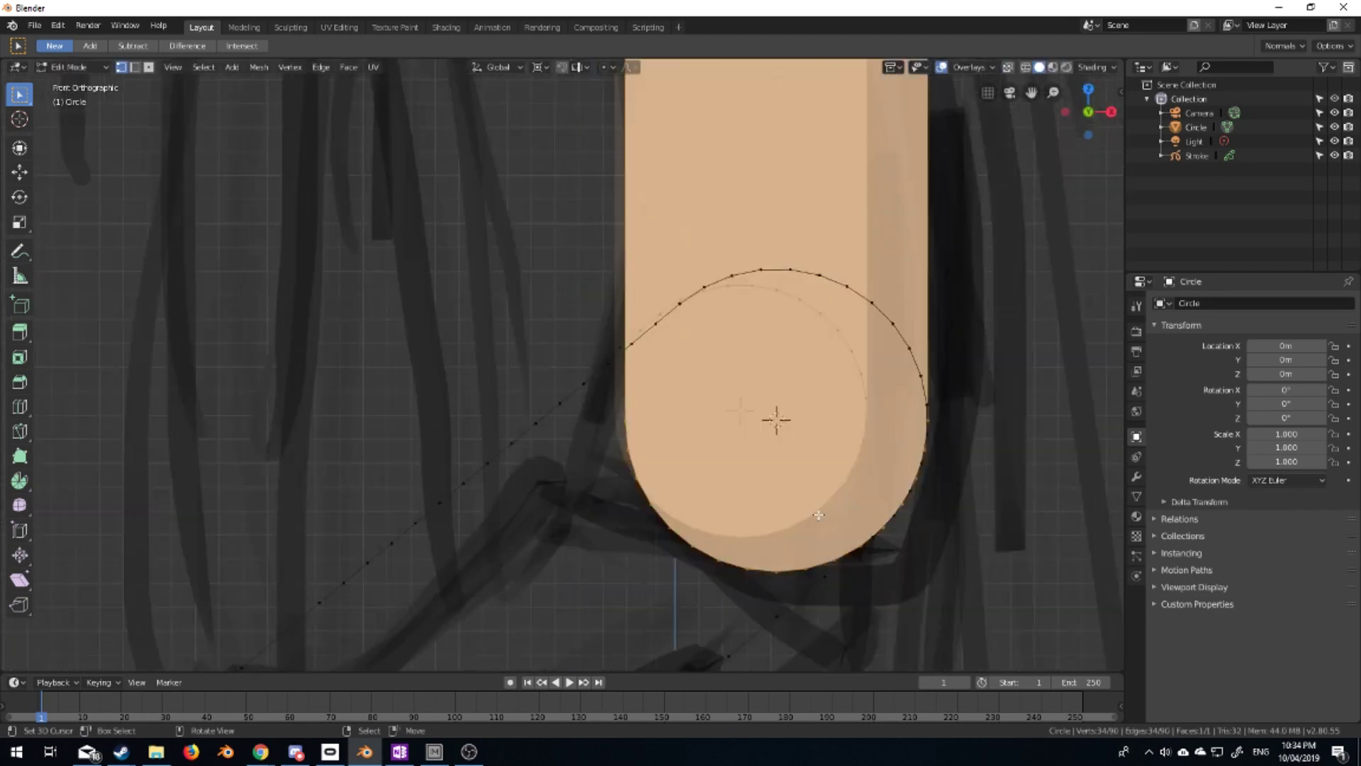
scroll(879, 536, up, 3)
click(870, 522)
scroll(737, 506, down, 5)
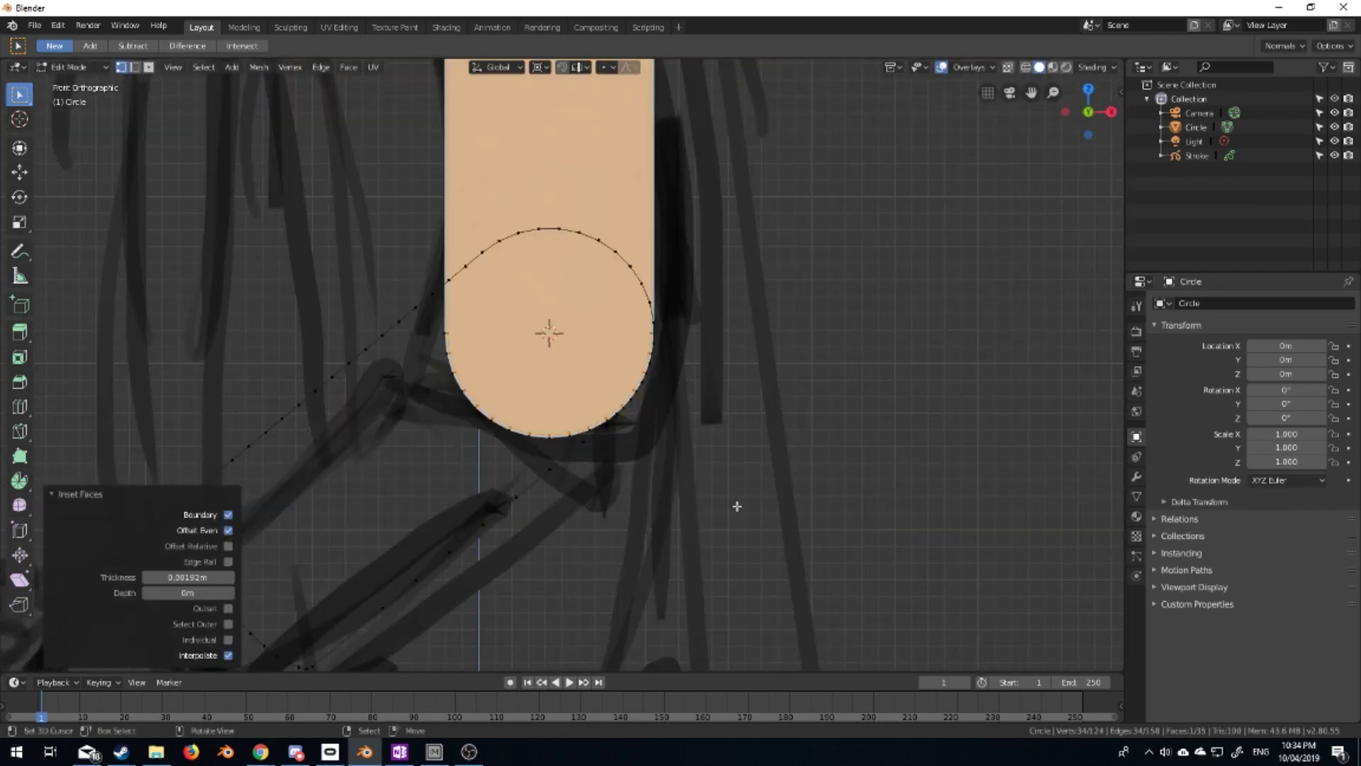
scroll(737, 507, down, 3)
key(ctrl+z)
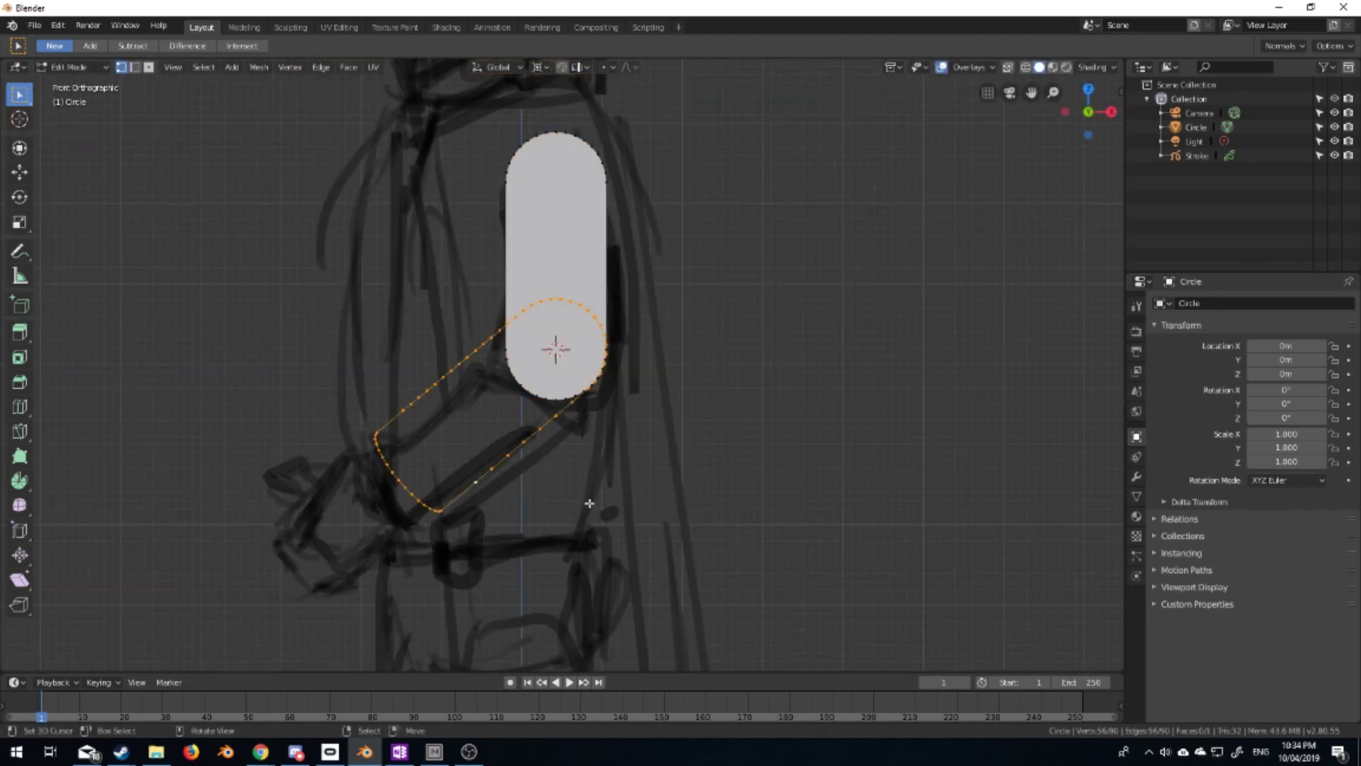
Fill the forearm capsule outline with a face and orbit to view the arm at an angle
key(f)
scroll(603, 429, down, 2)
scroll(599, 454, down, 3)
middle_drag(599, 470, 730, 492)
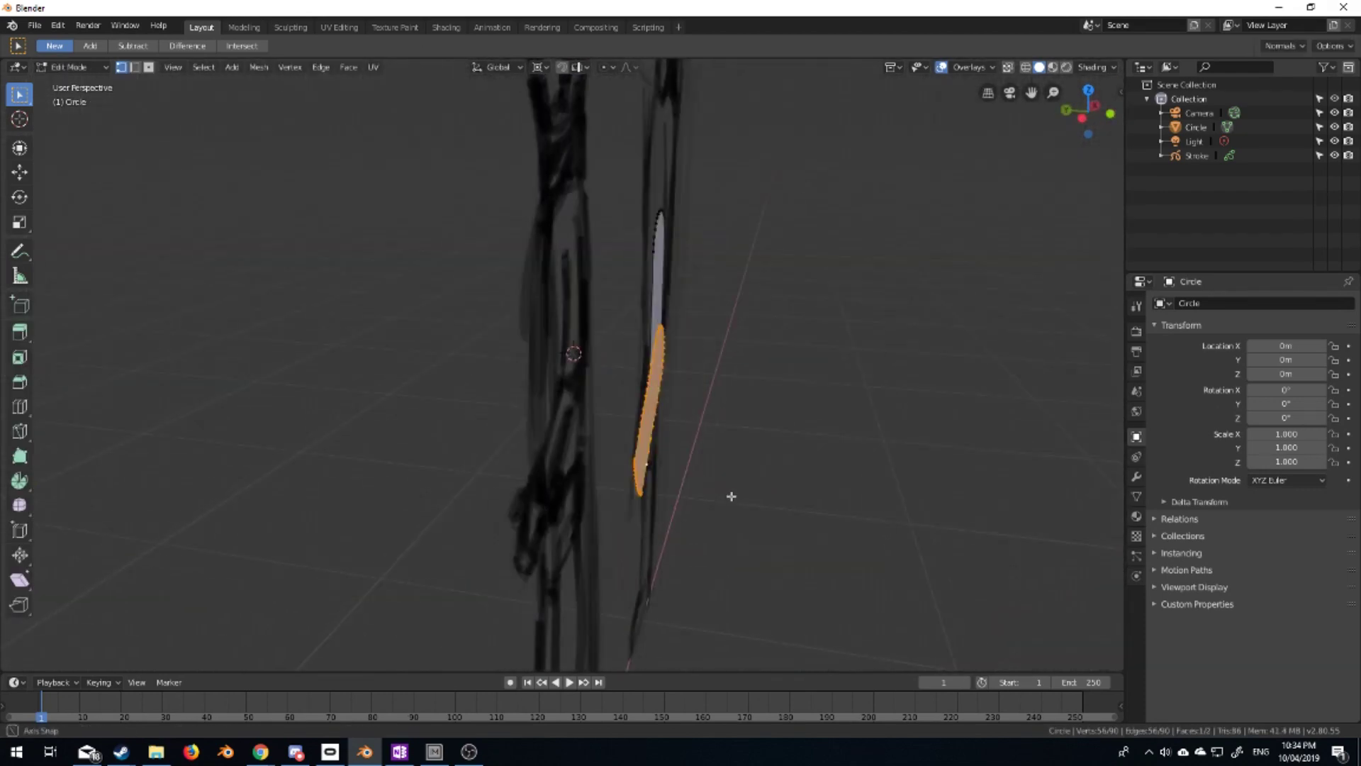
Test a 0.258 m Y extrusion for arm thickness, inspect it, then undo it
key(e)
key(y)
click(700, 274)
middle_drag(699, 274, 606, 364)
mouse_move(461, 255)
middle_down()
mouse_move(370, 288)
mouse_move(516, 274)
mouse_move(695, 298)
middle_up()
key(KP_3)
key(KP_1)
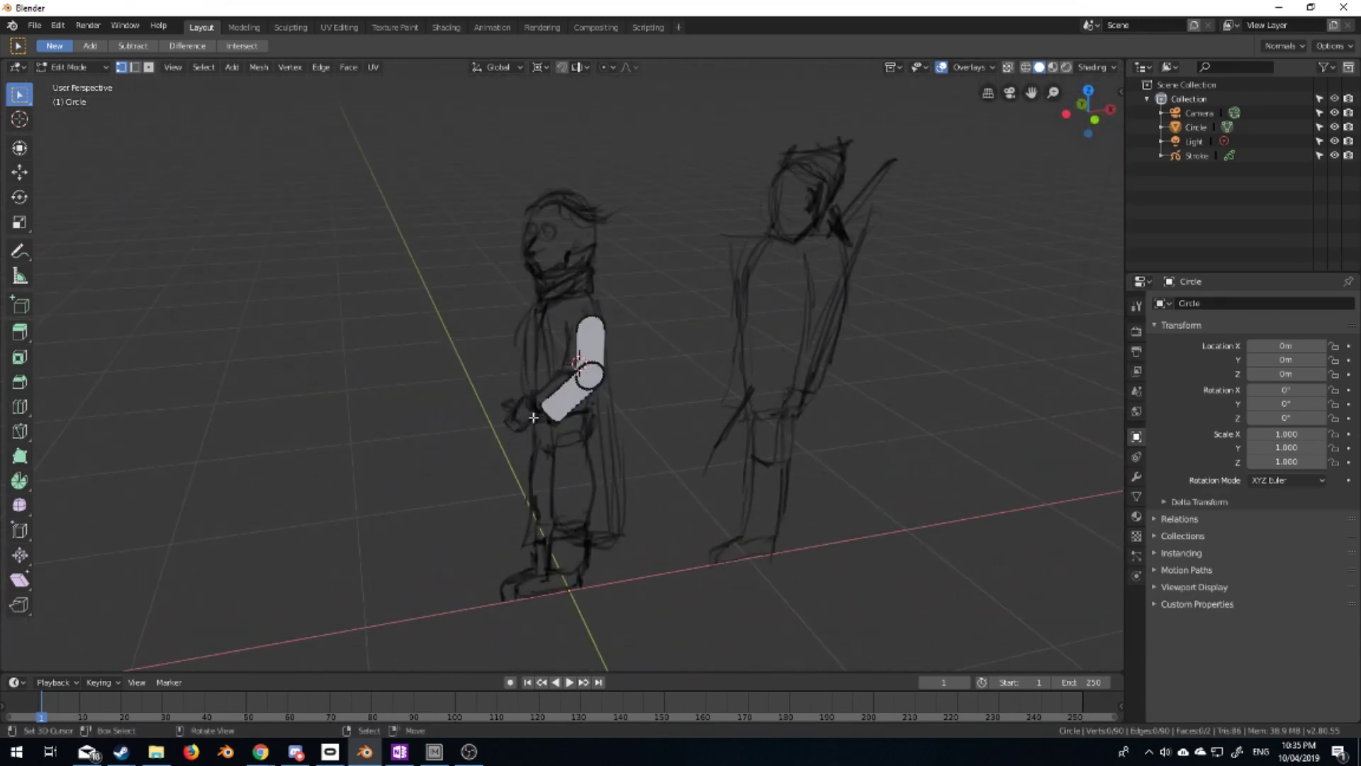
key(KP_1)
key(ctrl+z)
click(539, 67)
key(ctrl+shift+z)
Add a new mesh circle for the hand and scale it to 1.198 with a changed pivot point
key(shift+a)
click(681, 365)
scroll(681, 365, down, 3)
key(s)
click(709, 304)
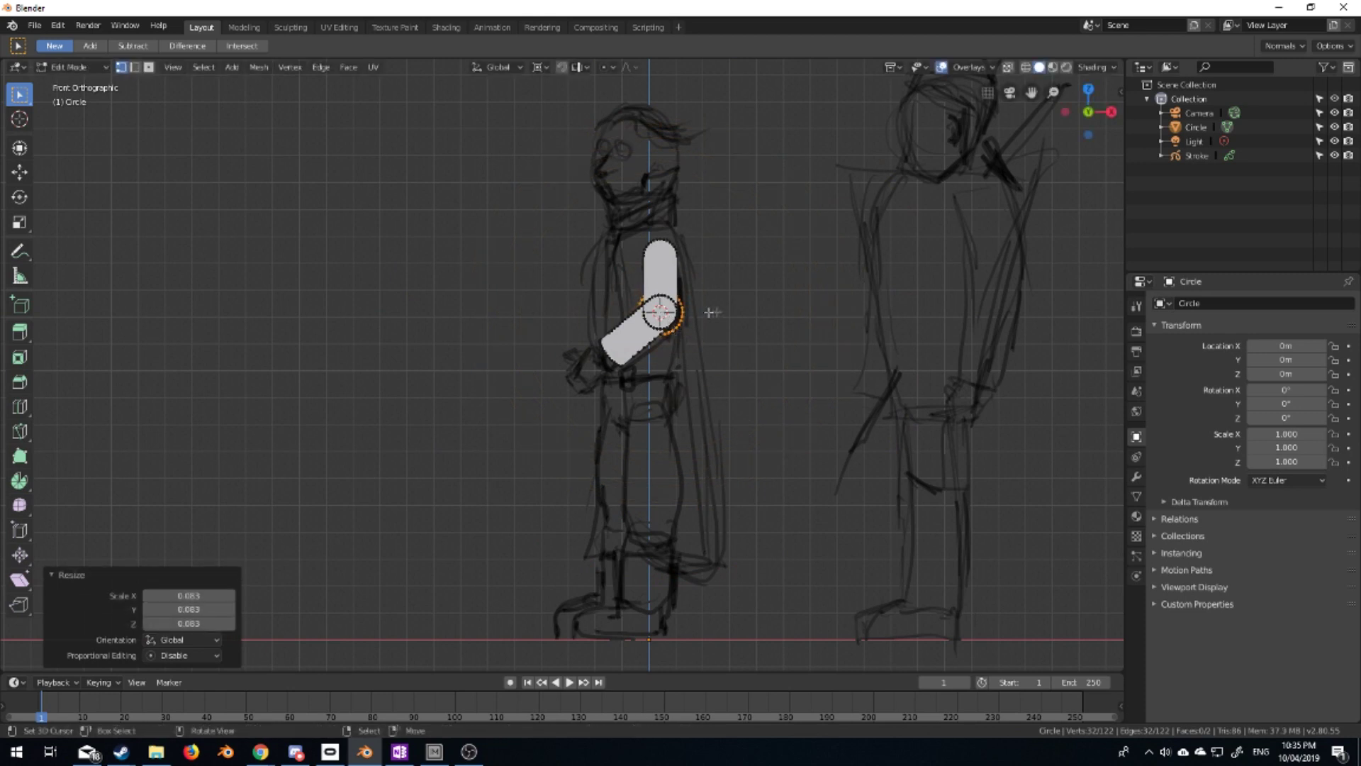
scroll(709, 304, up, 3)
click(539, 67)
click(517, 137)
scroll(625, 425, up, 2)
key(s)
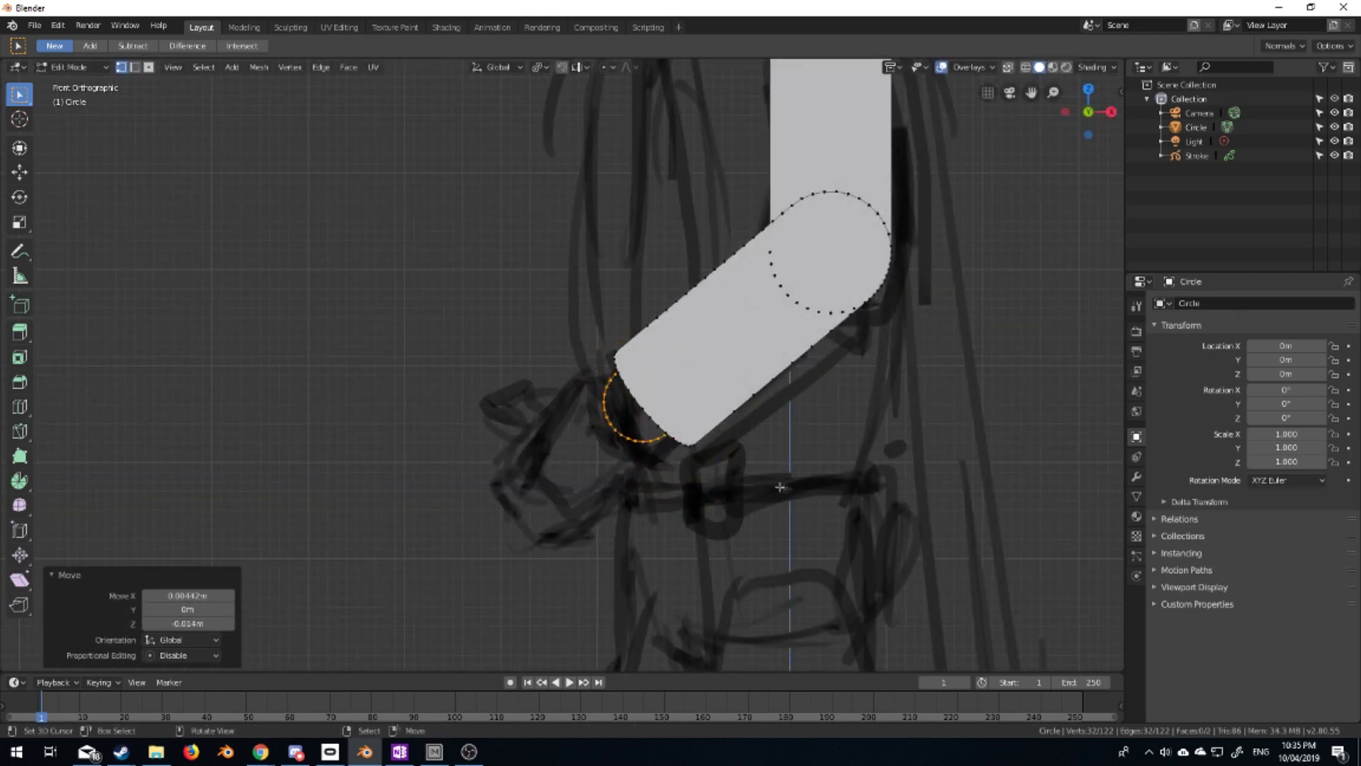
click(624, 475)
scroll(625, 475, up, 3)
Box-select half the circle, stretch it along X into a capsule, and scale that half to 0.152 on X
shift+middle_drag(625, 475, 618, 455)
drag(619, 377, 532, 488)
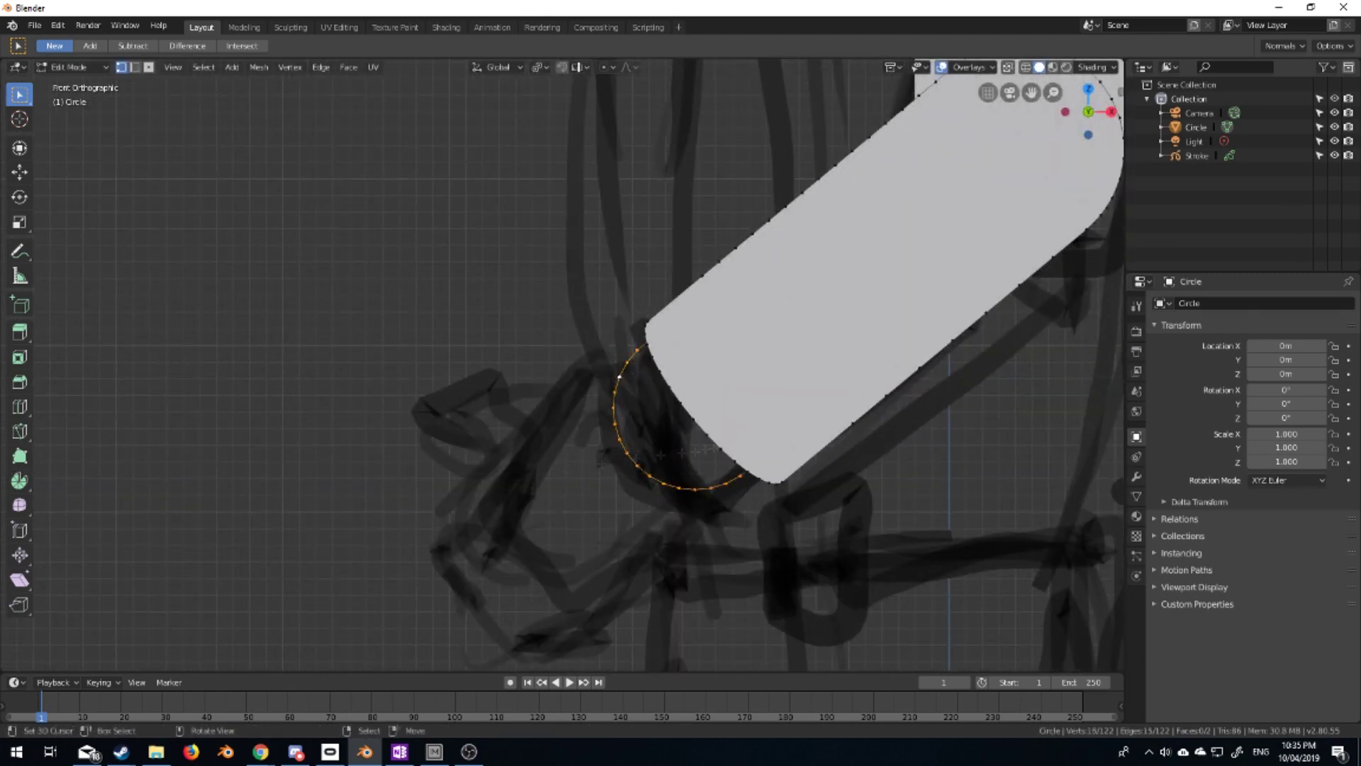
key(g)
click(613, 519)
key(s)
key(x)
key(Escape)
Tilt the hand outline about 40° and bring it into view
key(s)
key(x)
click(681, 583)
key(r)
key(Escape)
shift+middle_drag(499, 500, 654, 330)
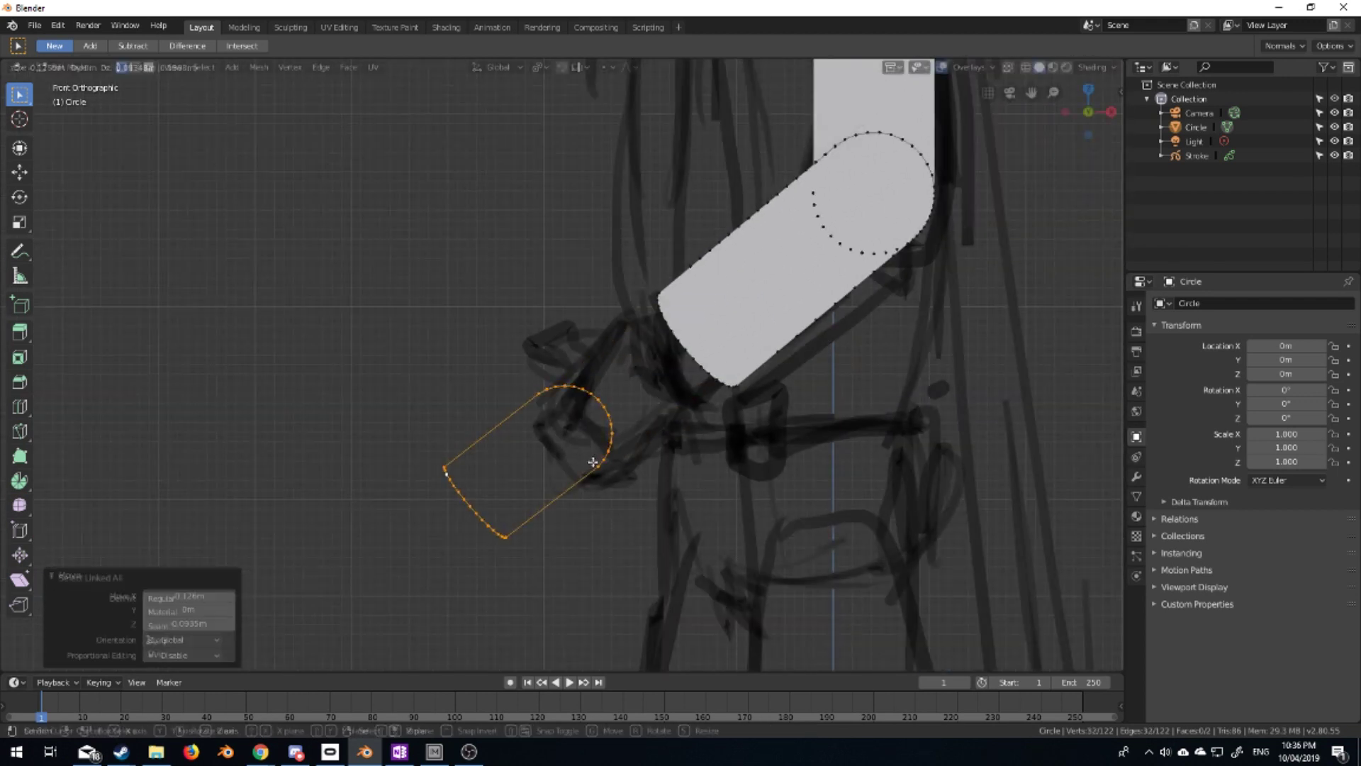
Subdivide the two long edges of the hand outline
click(654, 331)
shift+click(622, 521)
right_click(617, 522)
click(617, 522)
scroll(611, 510, up, 2)
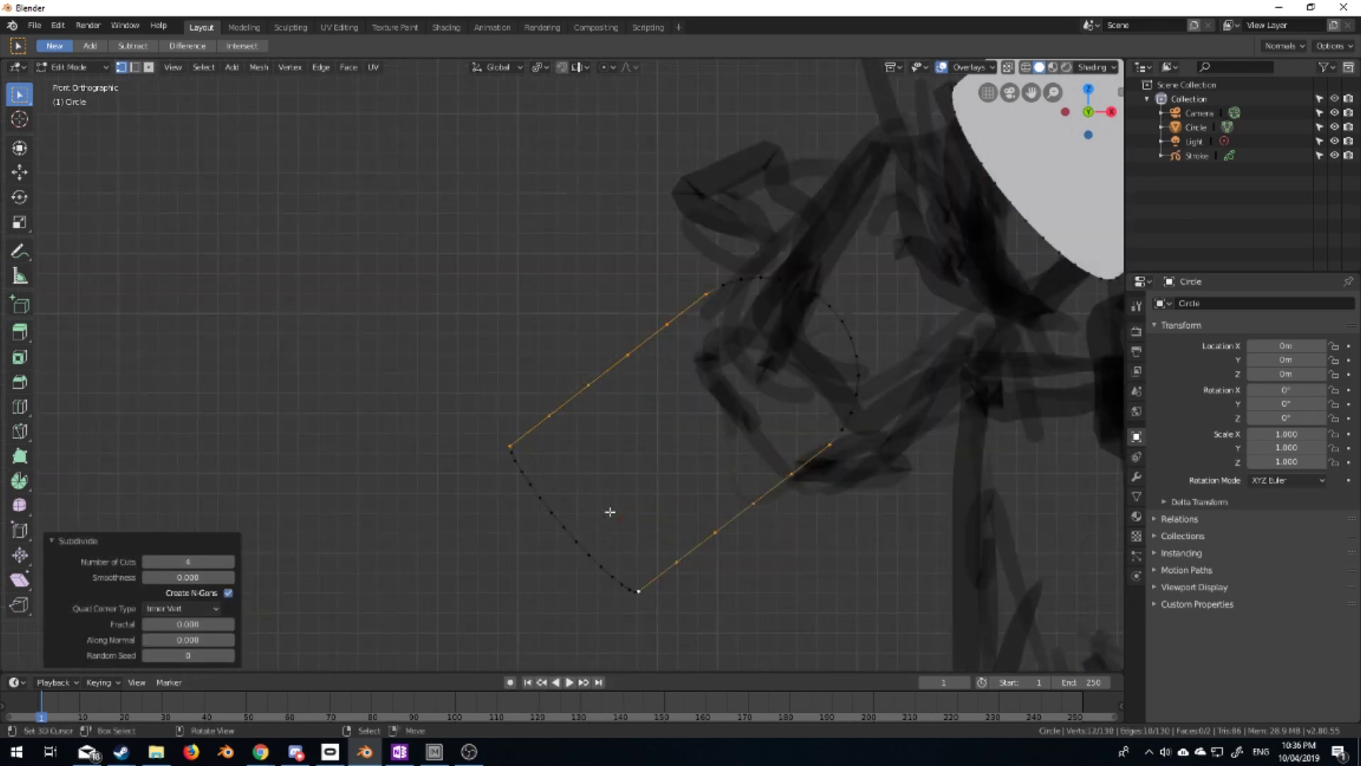
Box-select the hand's left arc and scale it down, then scale two vertices to 0.847
key(alt+a)
key(b)
drag(663, 603, 497, 426)
key(s)
click(711, 631)
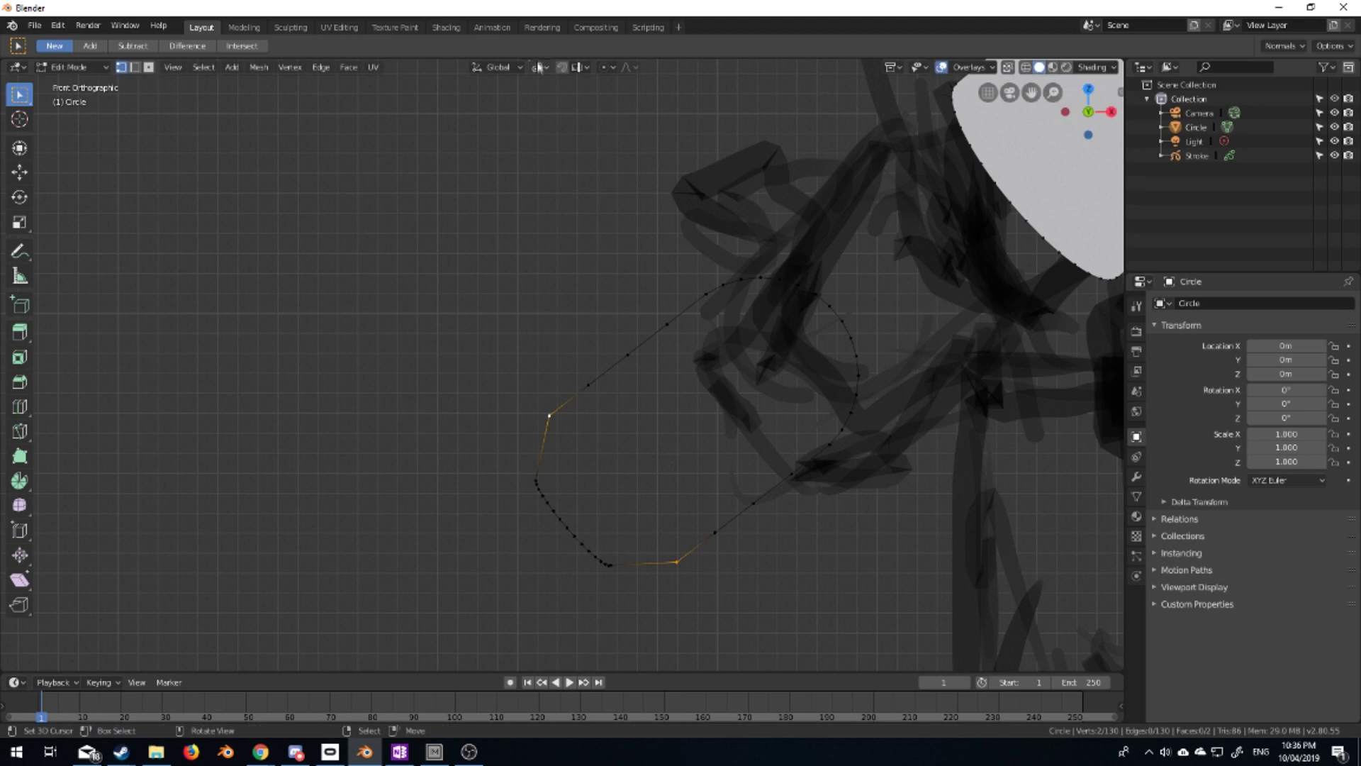
click(745, 559)
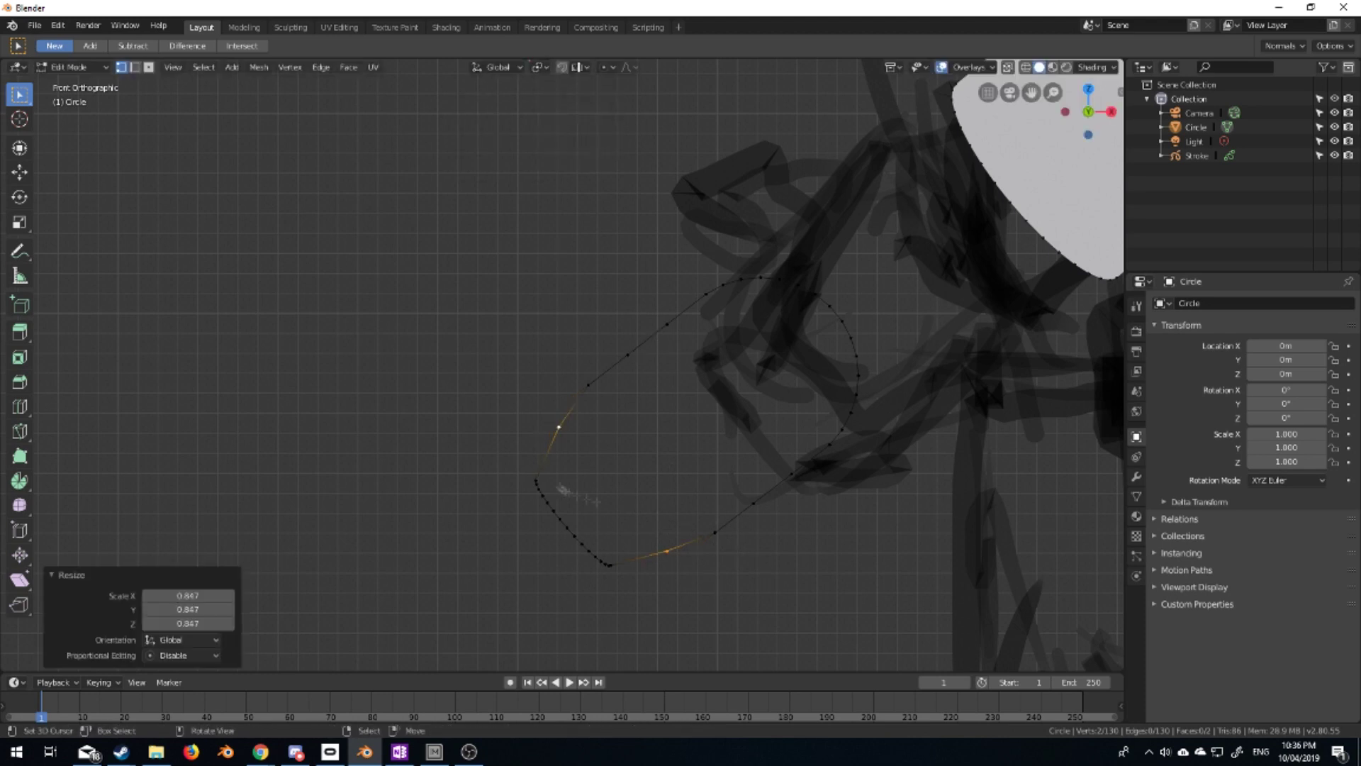
scroll(564, 489, down, 3)
Add a front-facing mesh circle (rotated 90° on X), squash it on X, and enlarge it to 1.629
key(shift+a)
click(516, 434)
text(rx90)
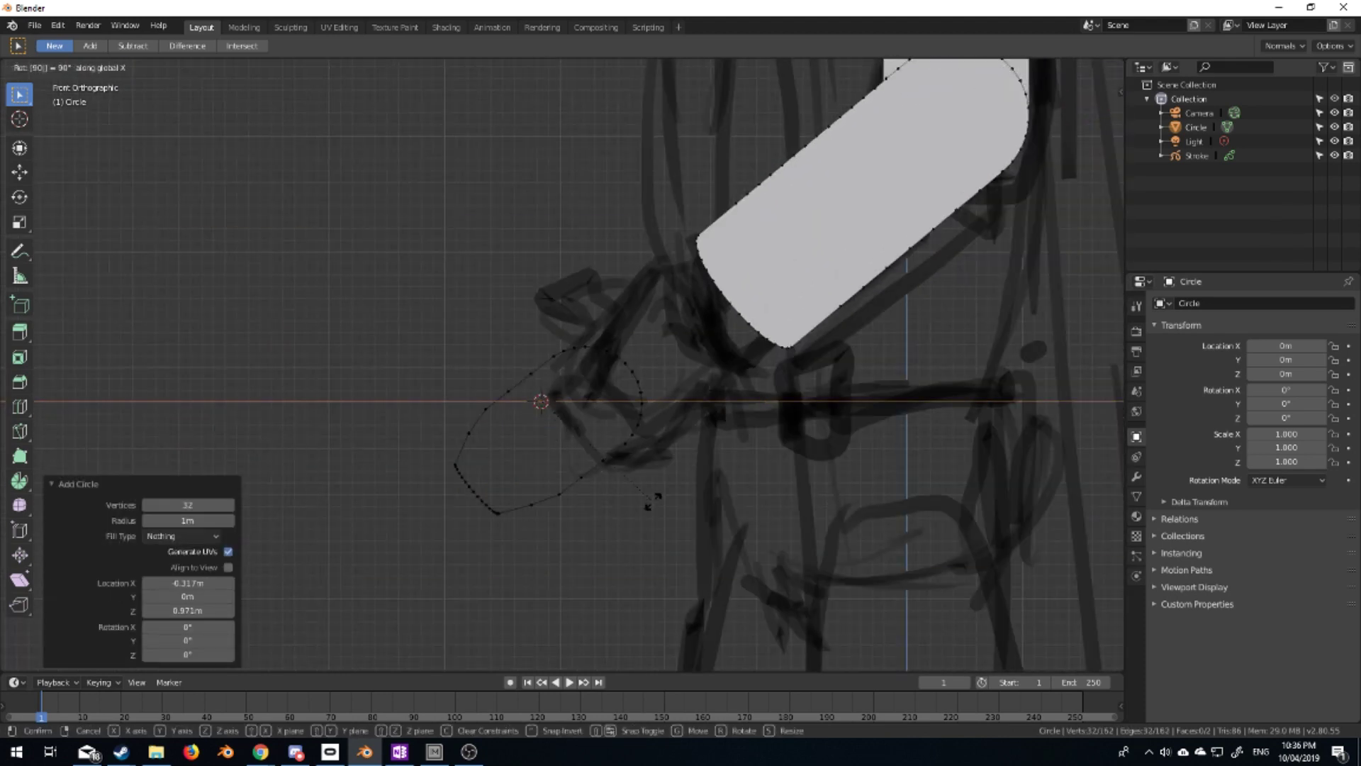
click(651, 502)
key(s)
key(x)
key(r)
click(1023, 448)
key(ctrl+z)
key(s)
key(Return)
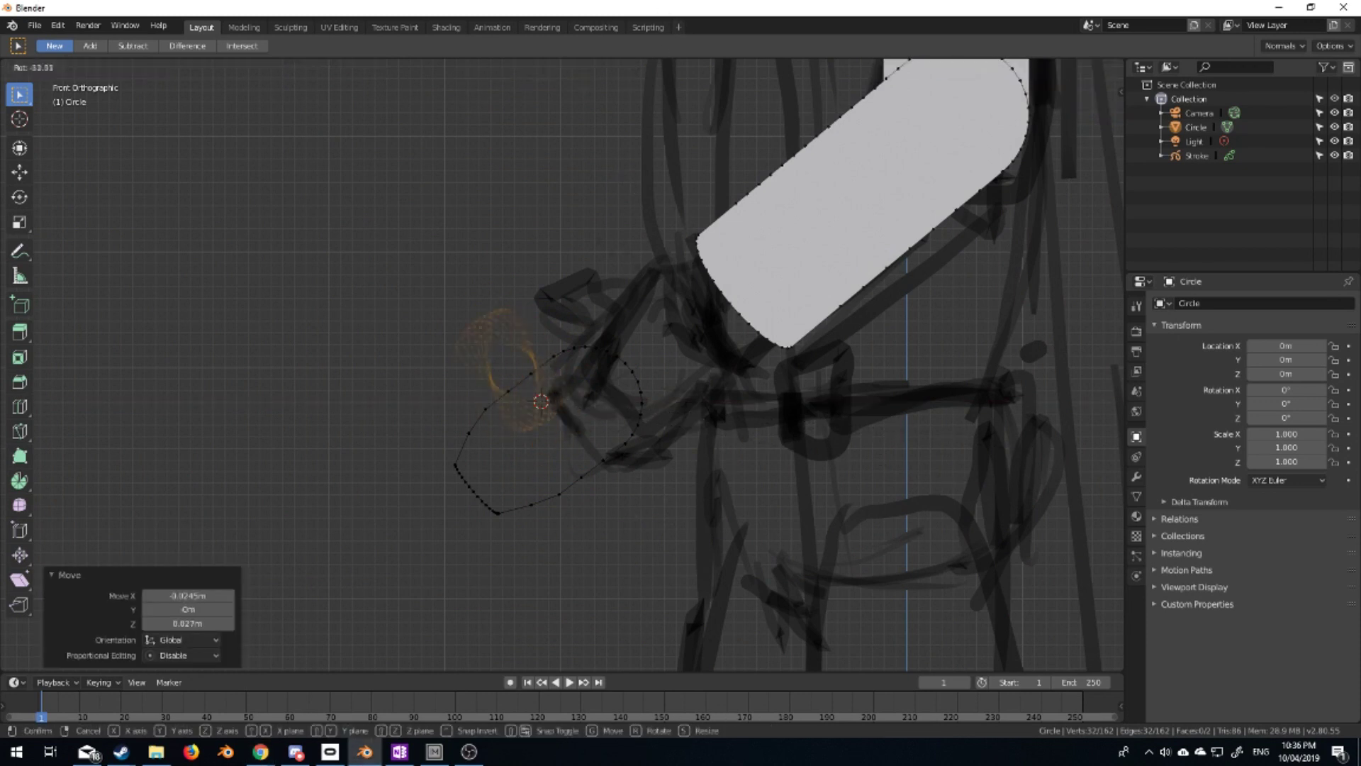
click(676, 477)
Move the thumb ellipse onto the sketched hand, checking placement in the front view
middle_drag(675, 477, 648, 586)
key(ctrl+l)
middle_drag(537, 576, 694, 562)
key(KP_1)
key(g)
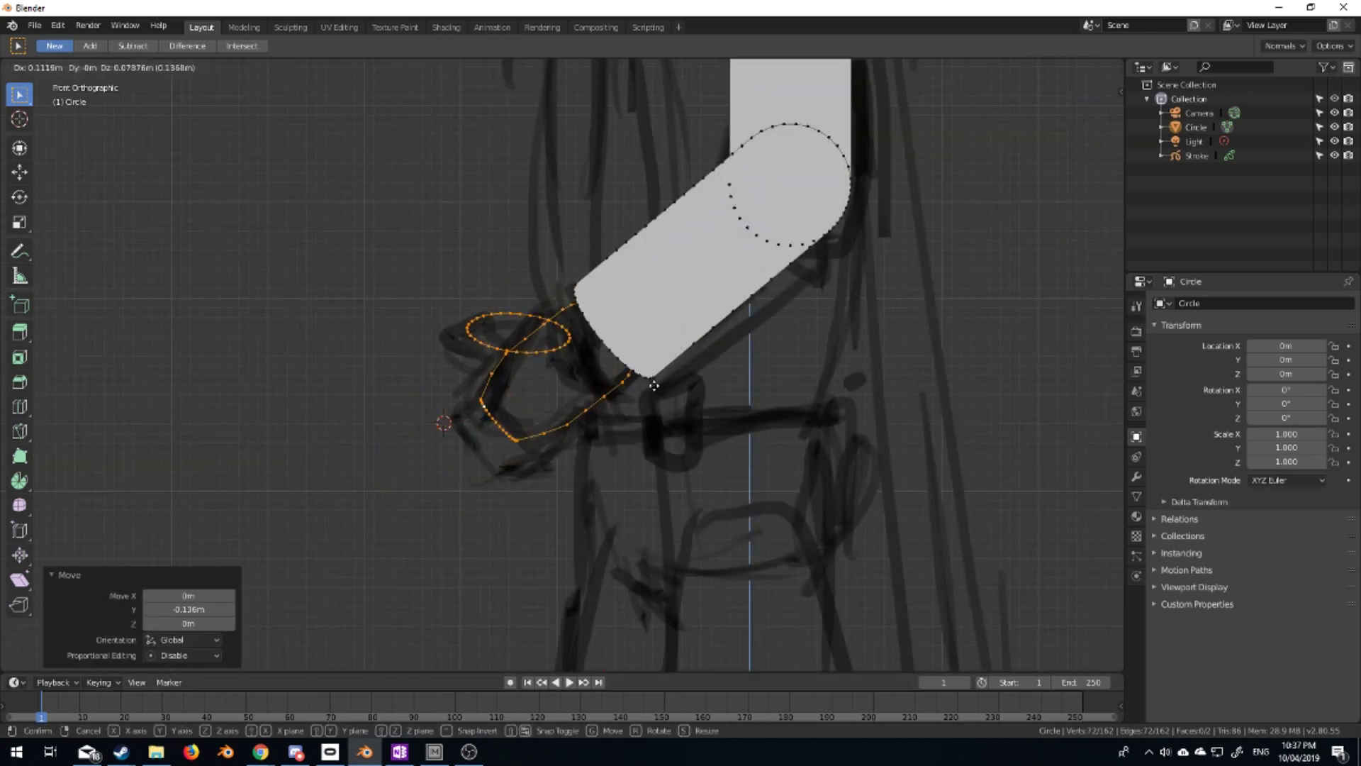
click(654, 387)
middle_drag(654, 386, 776, 499)
key(KP_1)
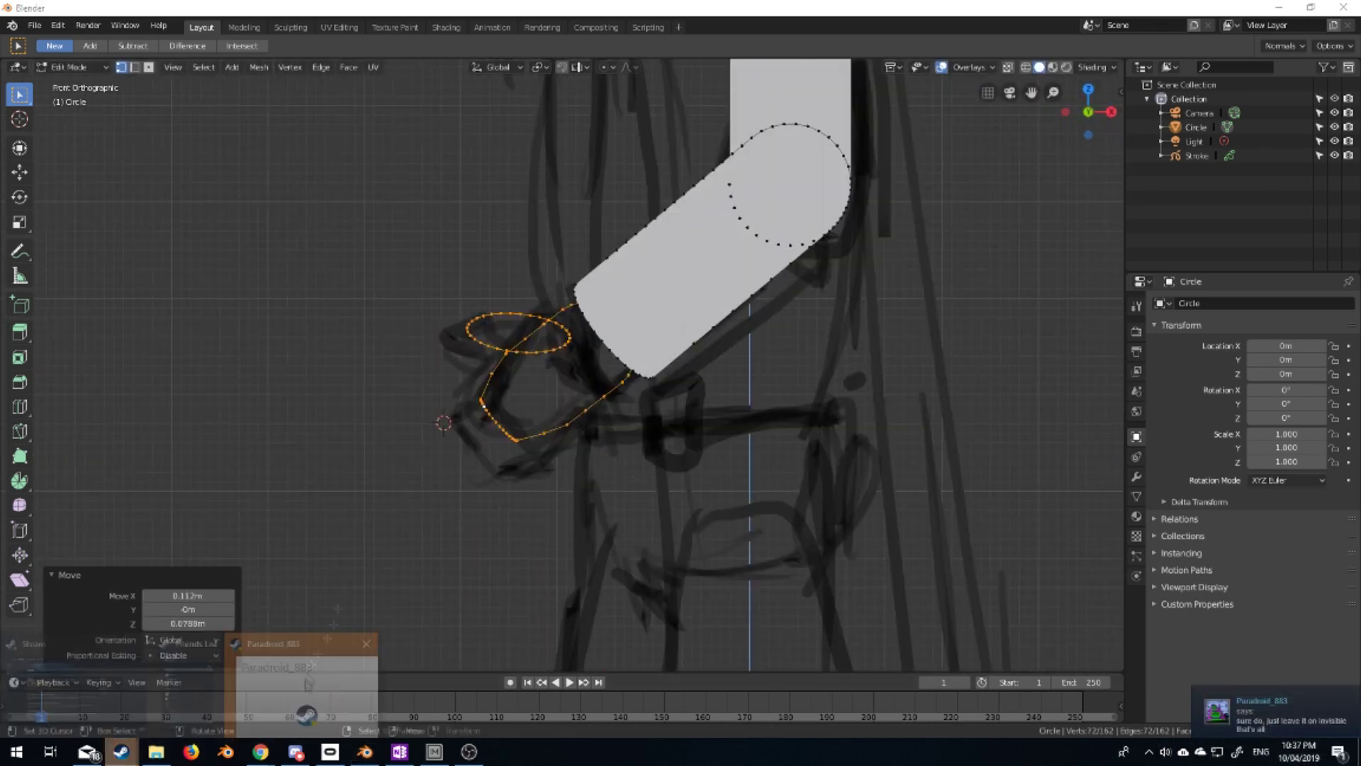
scroll(443, 650, down, 4)
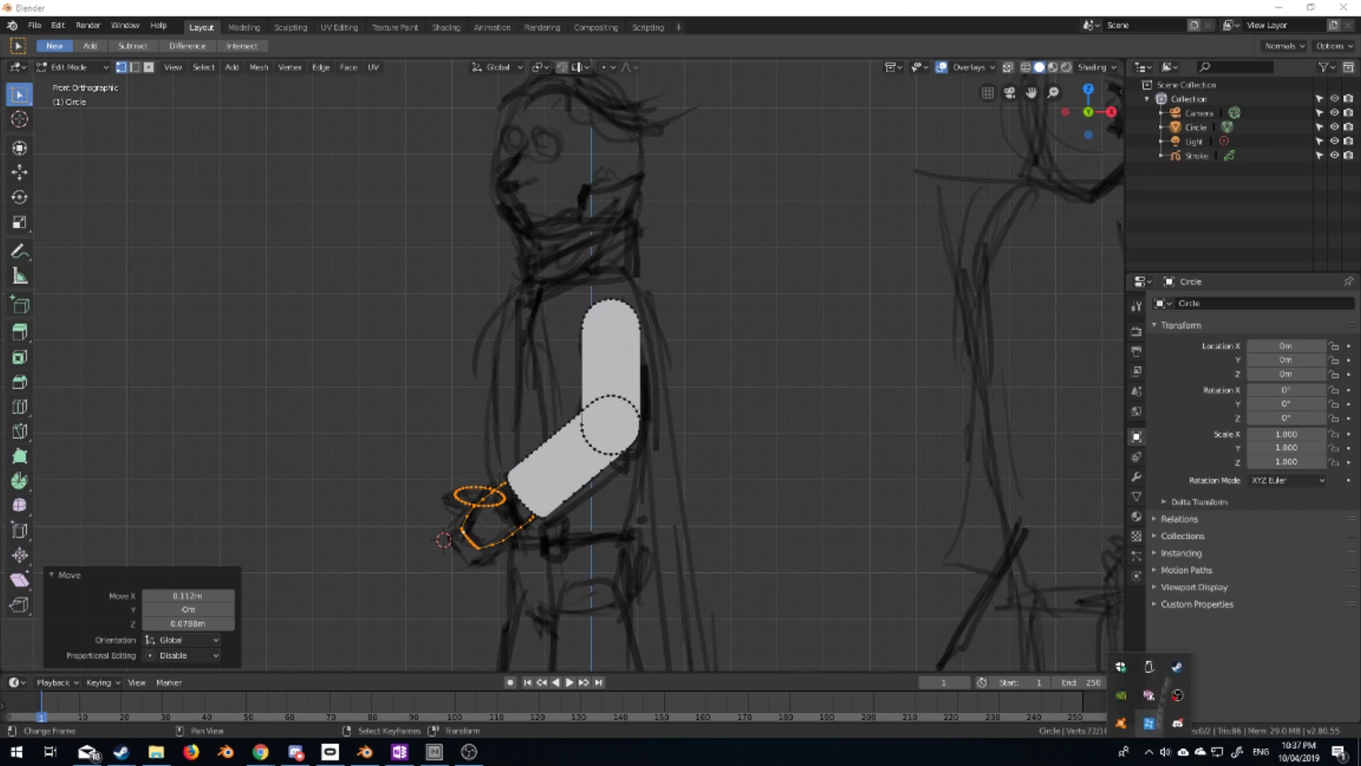
scroll(610, 361, up, 3)
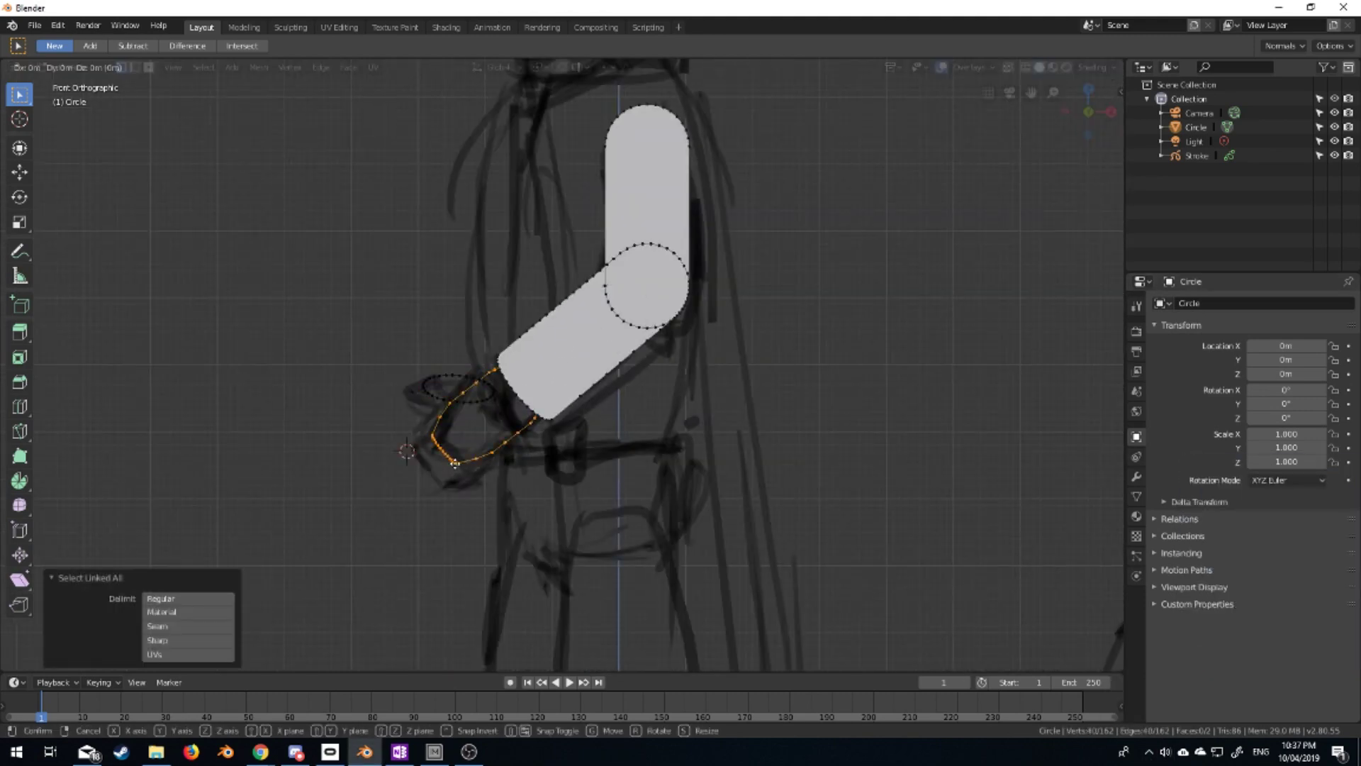
Fill the hand outline with a face and slide one vertex along its edge
key(f)
click(434, 403)
scroll(434, 405, up, 3)
scroll(483, 452, up, 2)
key(g)
key(g)
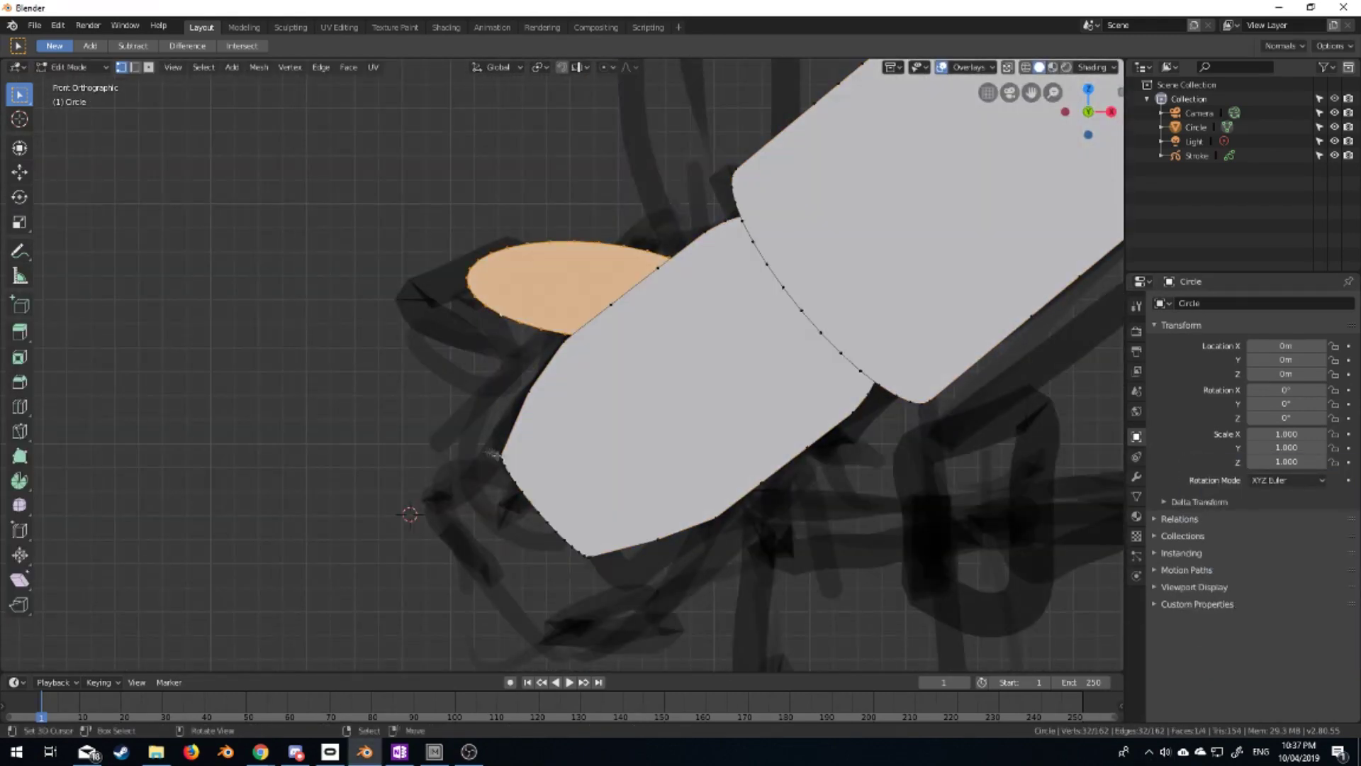
scroll(623, 471, down, 3)
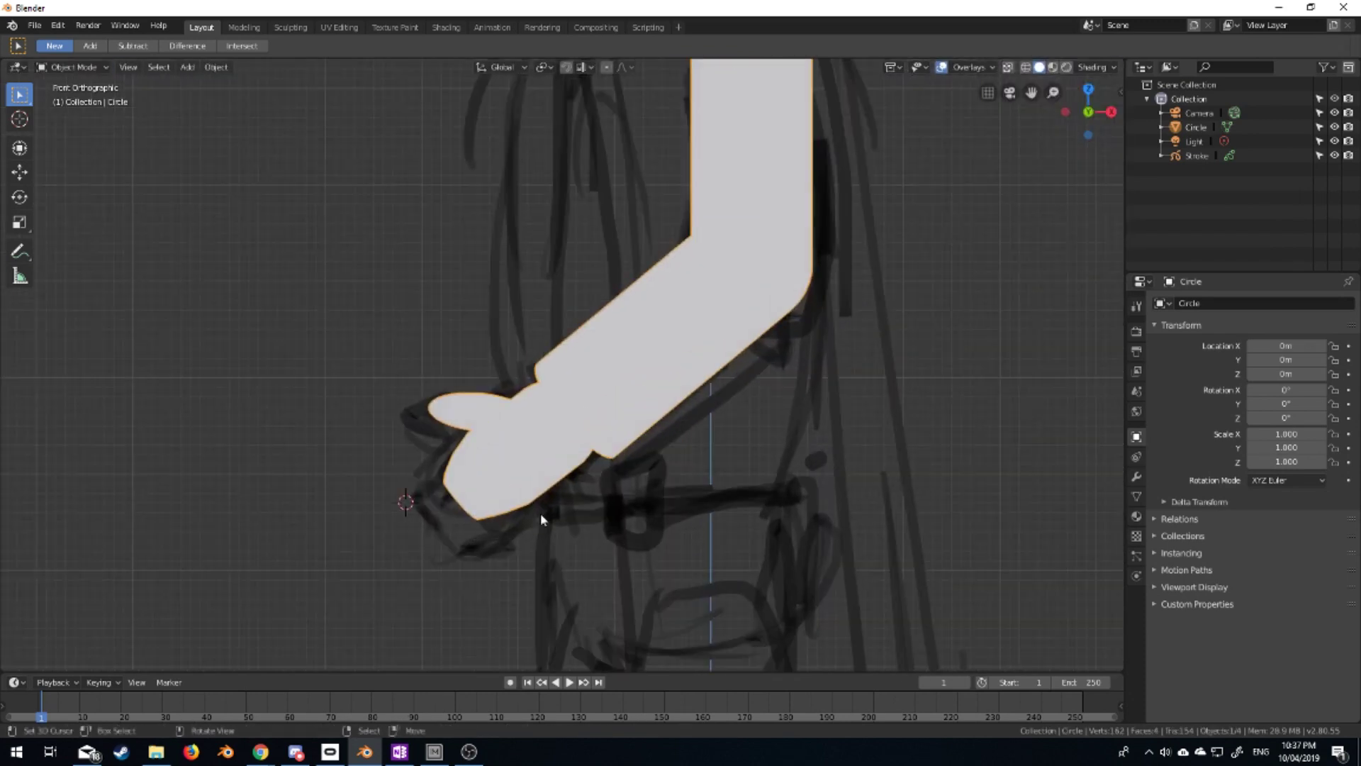
scroll(541, 517, down, 2)
scroll(597, 376, up, 4)
Move the thumb vertices and then the whole thumb loop to fit the sketch
key(g)
click(594, 371)
key(ctrl+l)
scroll(594, 371, down, 4)
scroll(552, 457, down, 2)
key(g)
click(645, 446)
Nudge the thumb slightly, return to Object Mode, and view the whole arm
key(ctrl+l)
key(g)
key(Tab)
scroll(604, 263, down, 2)
shift+middle_drag(560, 658, 578, 412)
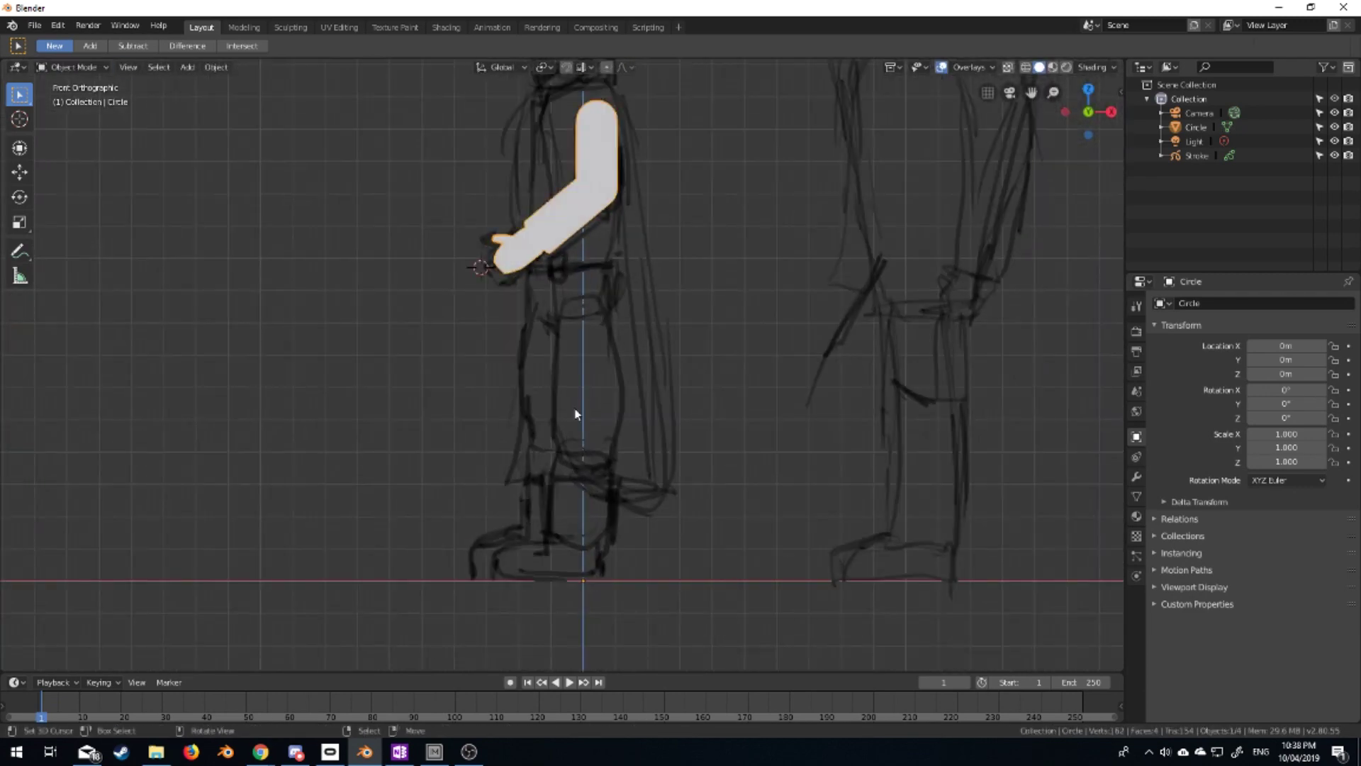
In wireframe edit mode, subdivide the two side edges of the upper-arm capsule
key(Tab)
scroll(562, 434, up, 5)
scroll(562, 434, down, 3)
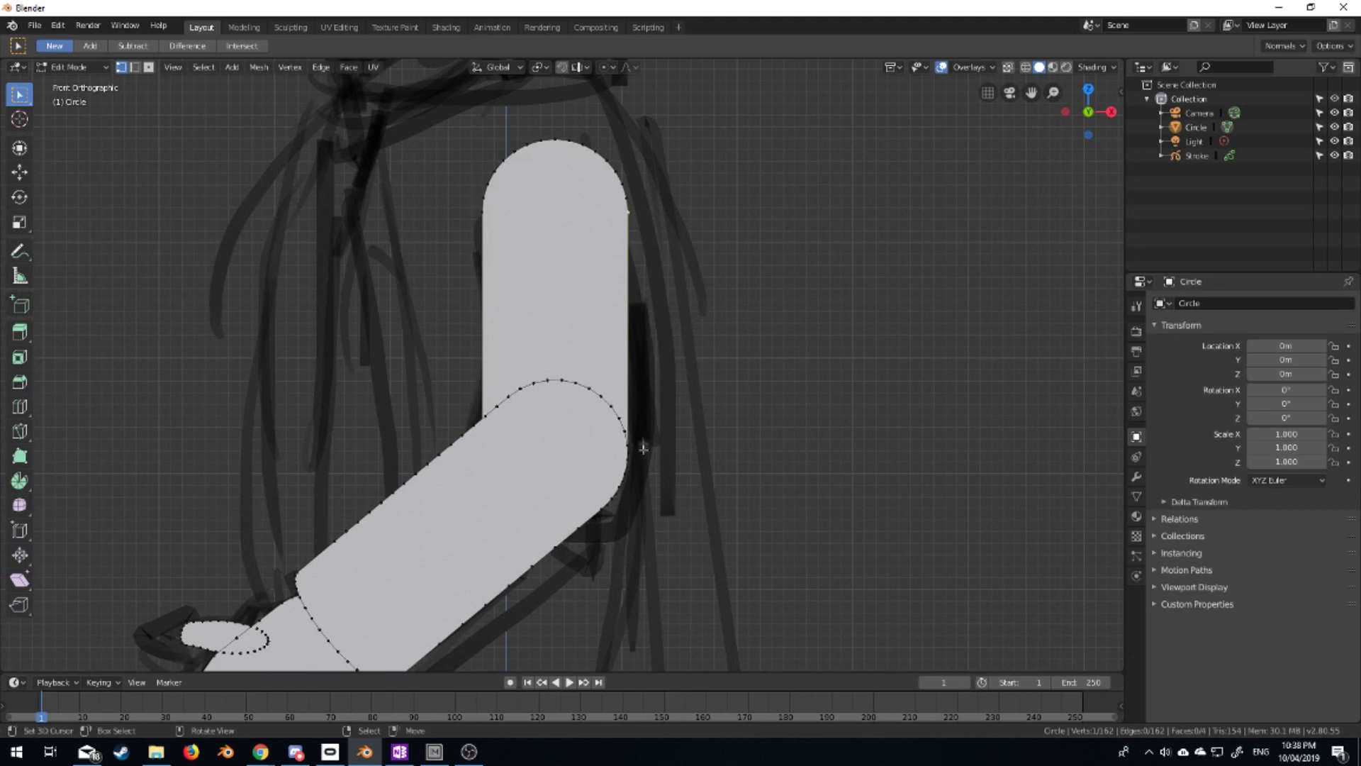
key(shift+z)
middle_drag(562, 434, 645, 511)
shift+click(452, 496)
right_click(582, 354)
click(582, 354)
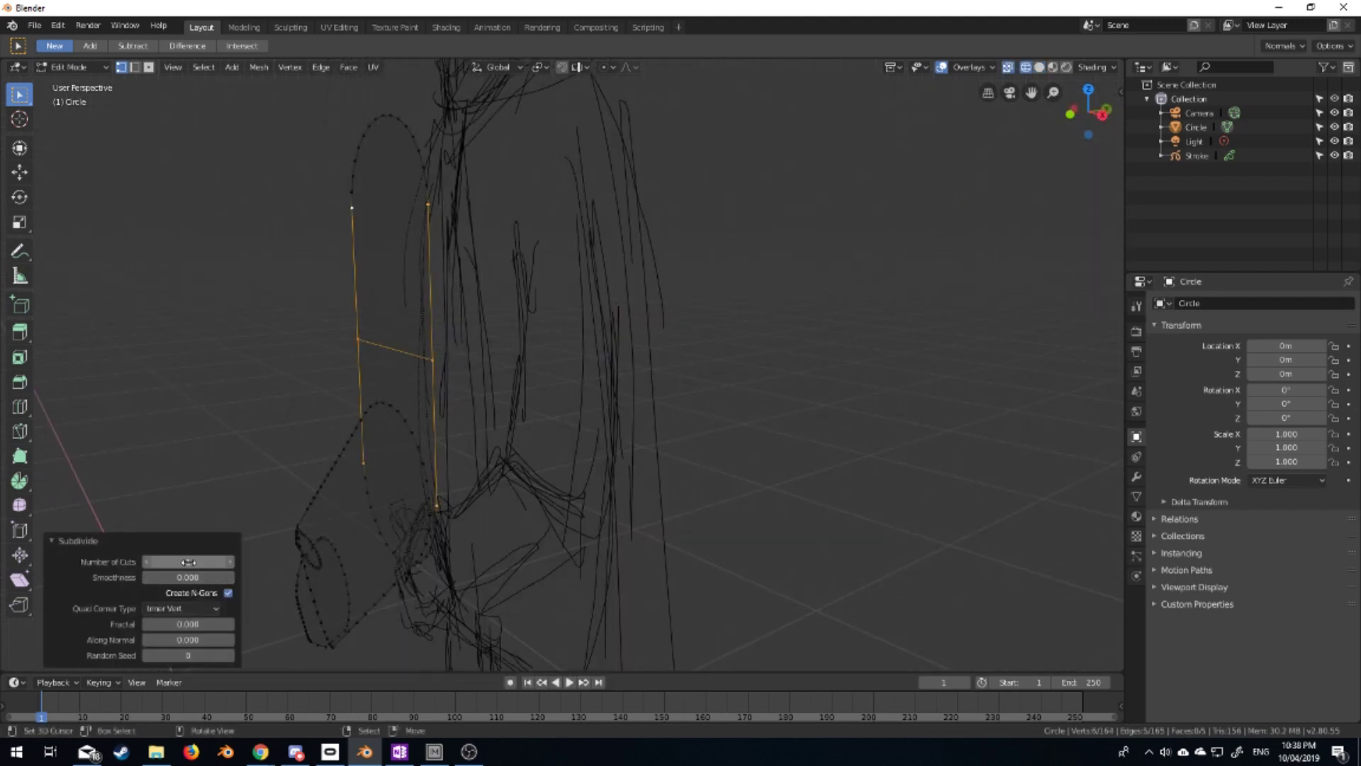
Select the whole upper-arm capsule and try mesh and edge menu options, undoing the attempts
middle_drag(208, 554, 319, 560)
key(a)
right_click(616, 368)
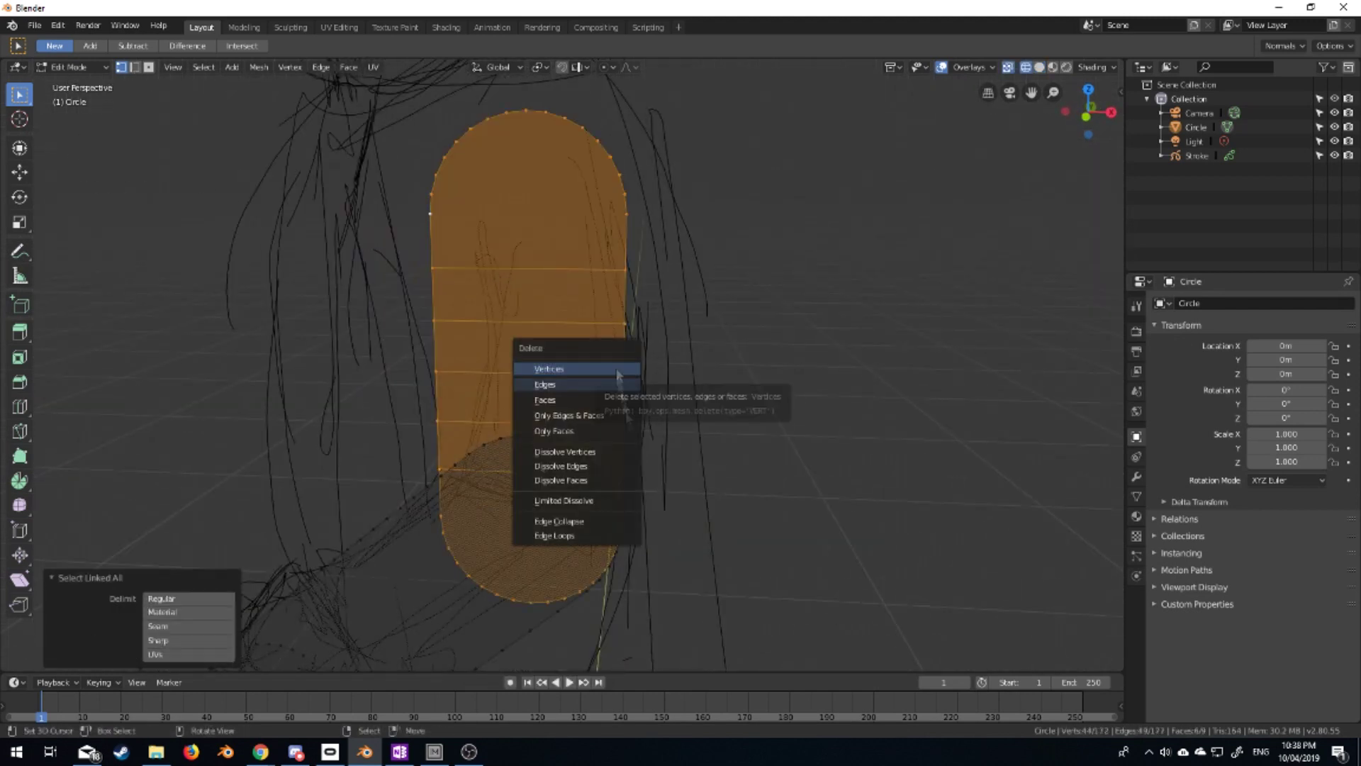
click(681, 206)
key(ctrl+z)
right_click(620, 369)
click(623, 356)
key(ctrl+z)
right_click(603, 478)
click(567, 470)
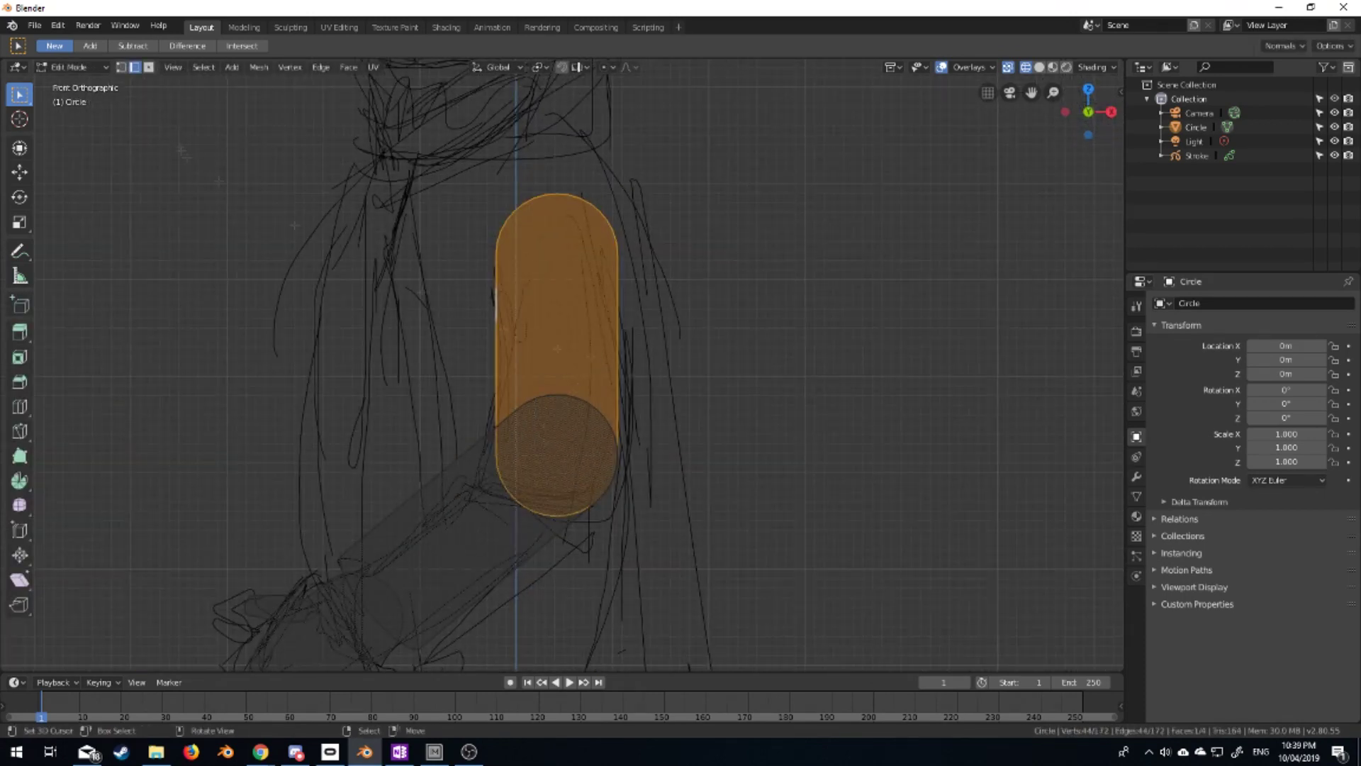
With proportional editing on, scale the oval along Z to make it taller
key(o)
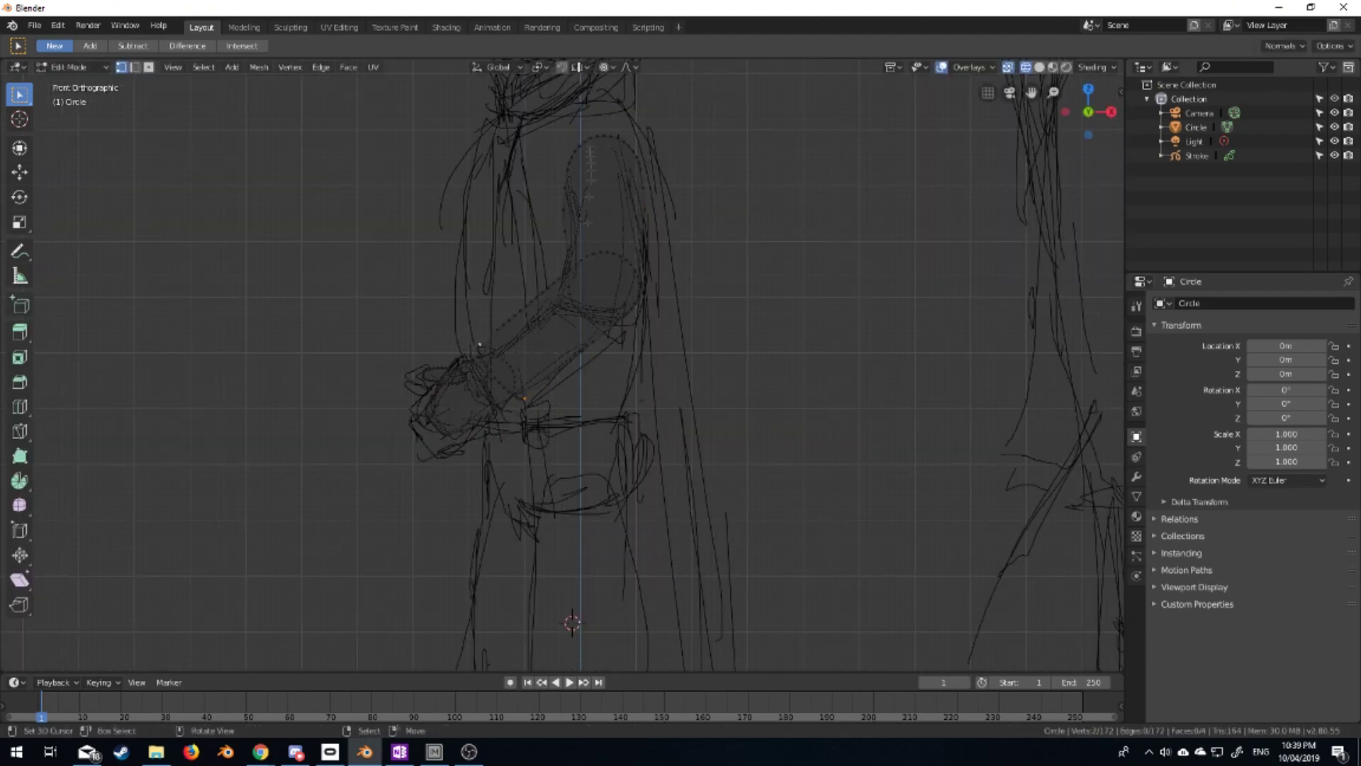
click(541, 67)
click(611, 67)
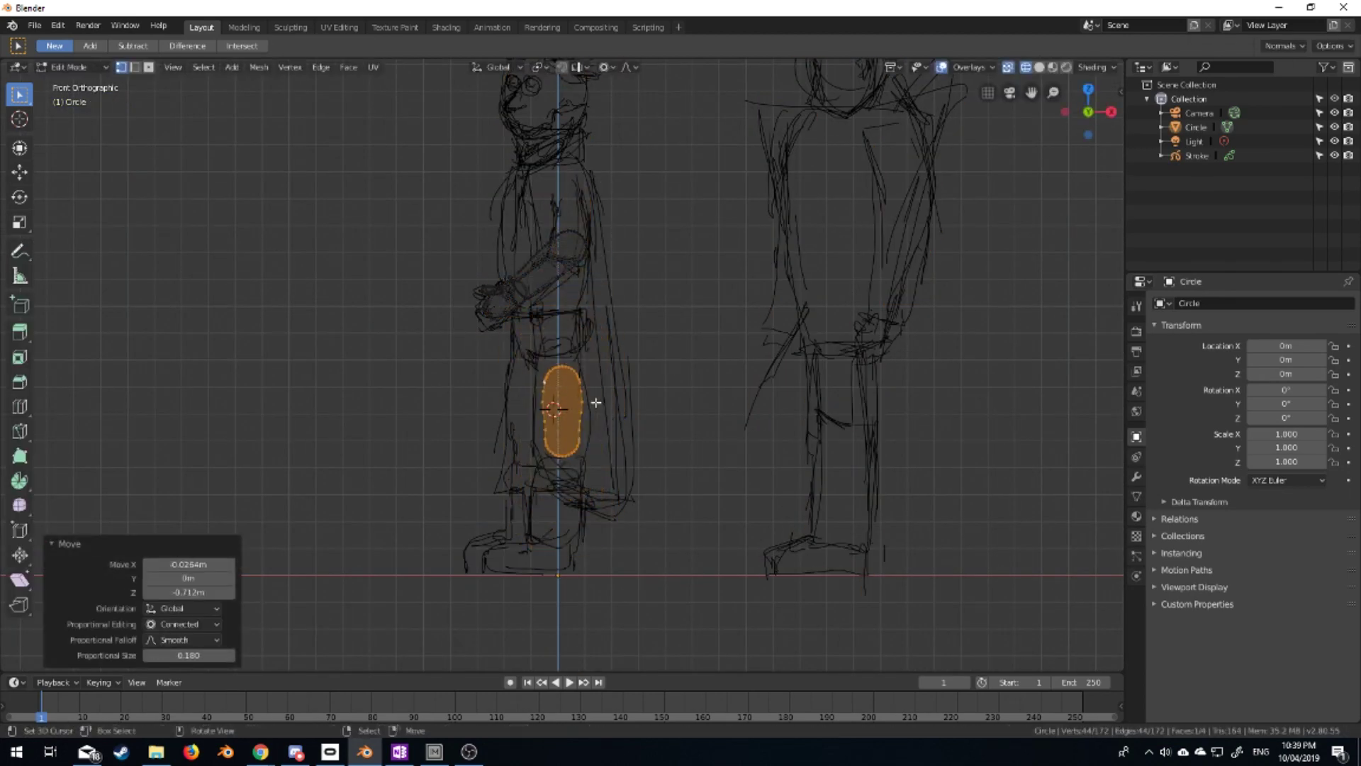
key(s)
key(Escape)
key(s)
key(z)
click(624, 518)
Nudge the oval into place, turn proportional editing off, and enlarge it slightly
key(s)
click(631, 517)
key(o)
key(g)
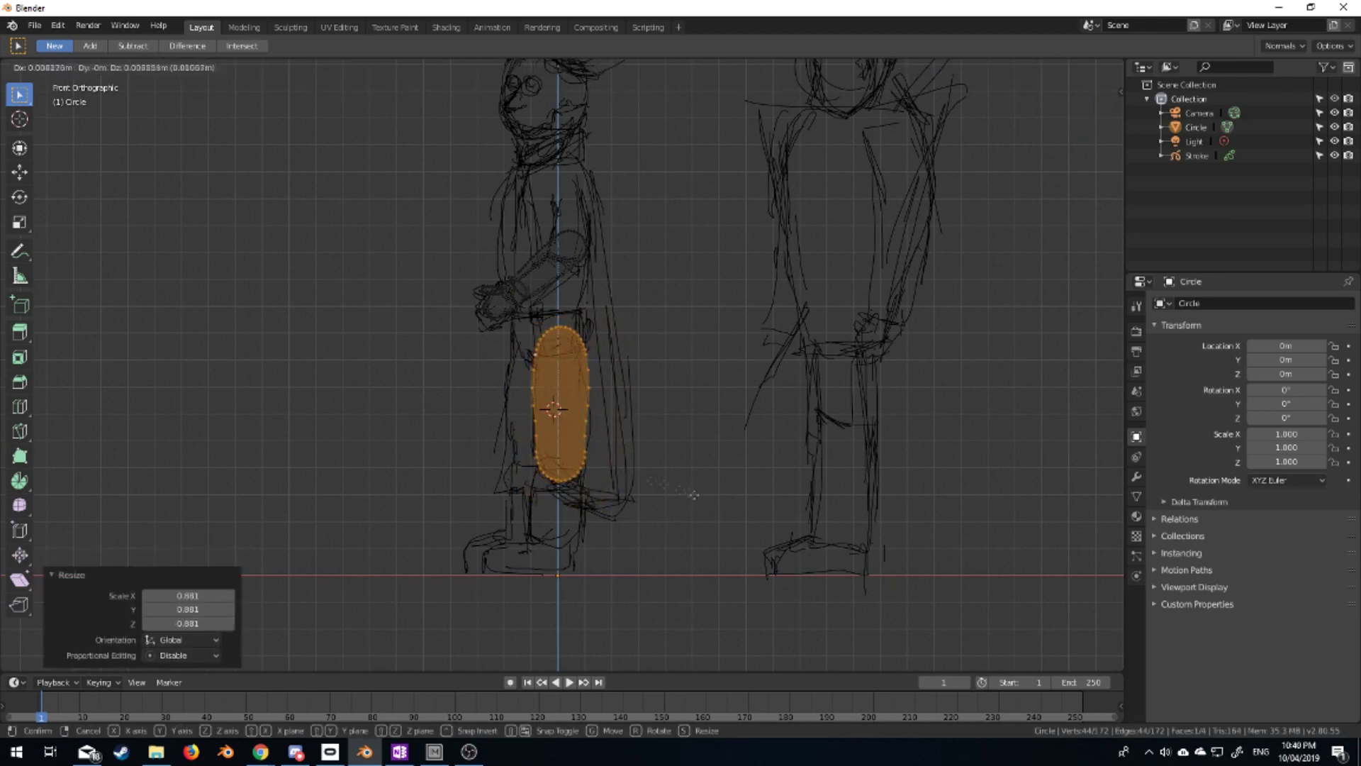
click(647, 522)
key(s)
scroll(609, 263, up, 3)
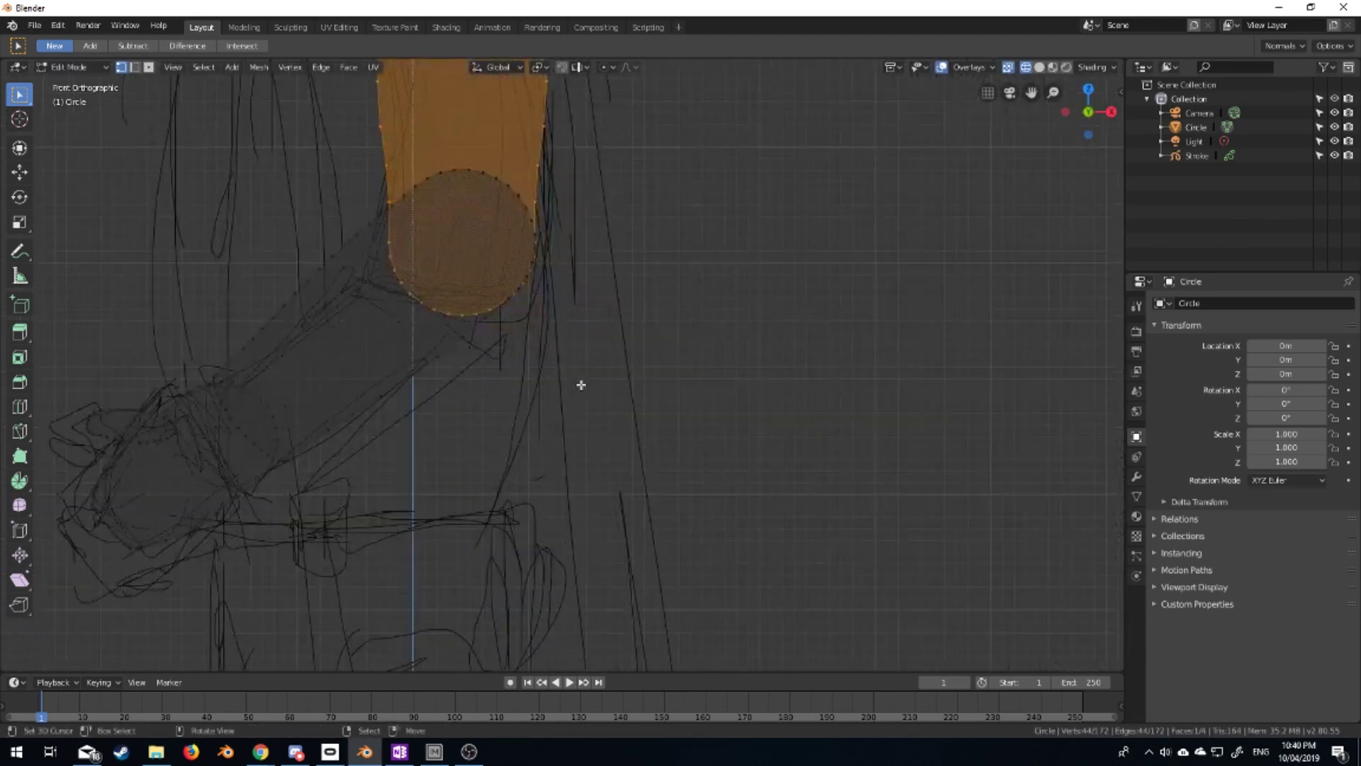
scroll(577, 386, down, 3)
Duplicate the oval onto the thigh and scale the copy larger
key(shift+d)
click(666, 510)
key(s)
click(758, 554)
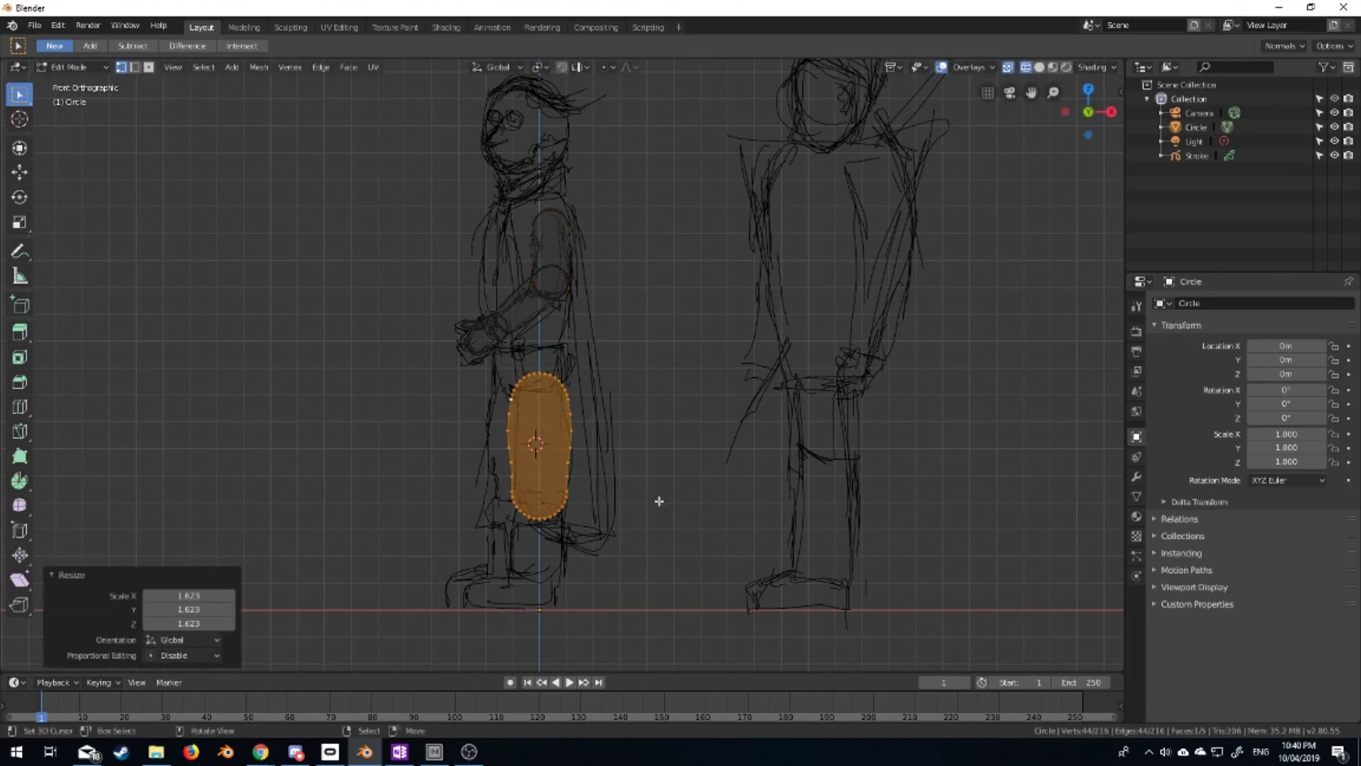
shift+middle_drag(657, 501, 643, 432)
key(Escape)
scroll(673, 392, up, 6)
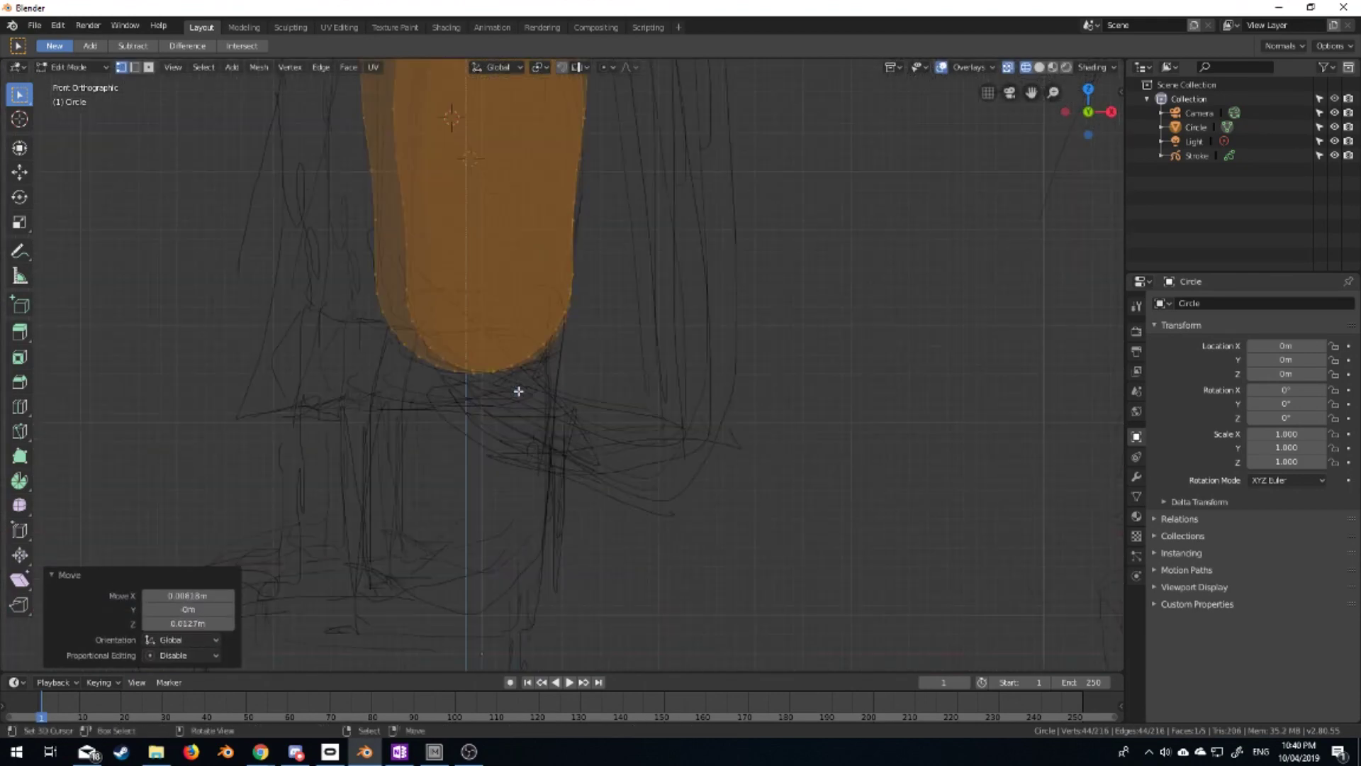
key(Tab)
key(shift+s)
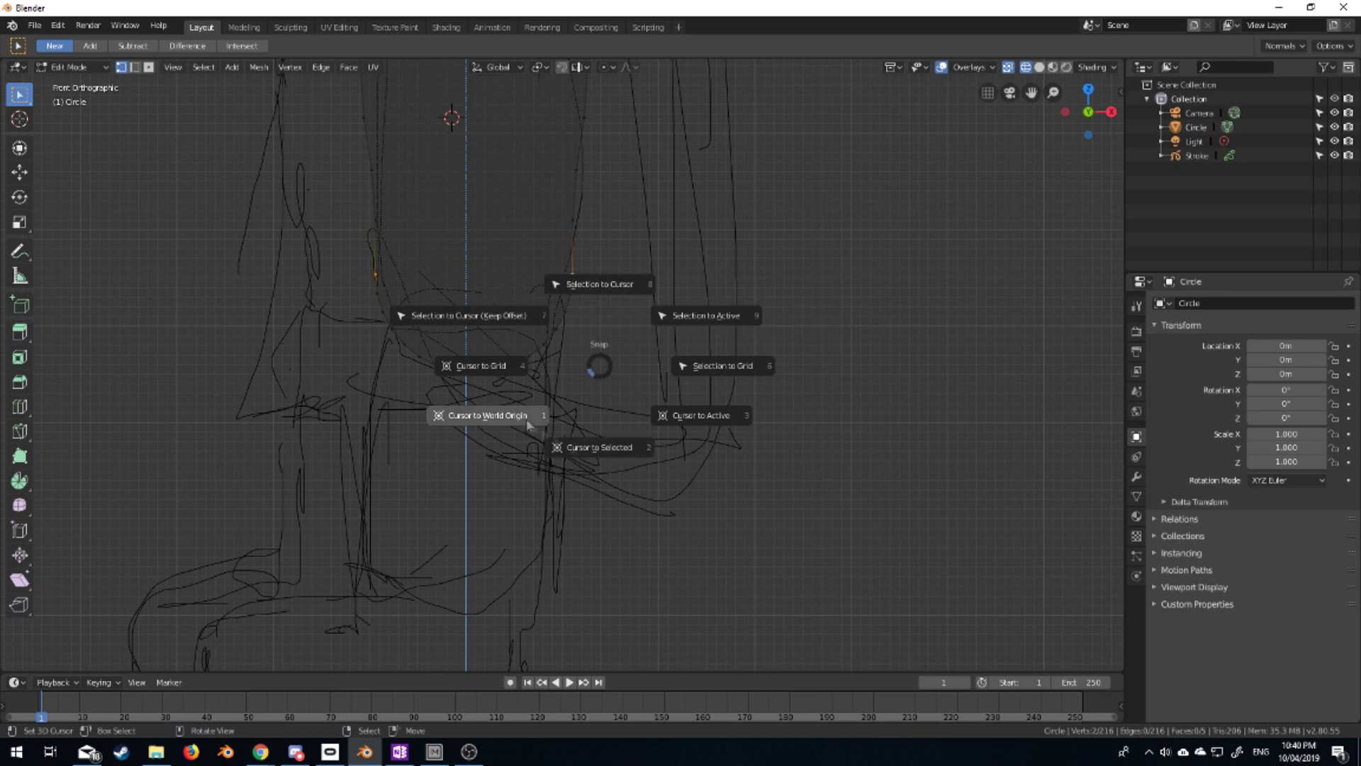
Add a circle mesh at the lower leg and shrink it
click(528, 423)
key(shift+a)
click(496, 334)
key(s)
scroll(456, 283, up, 4)
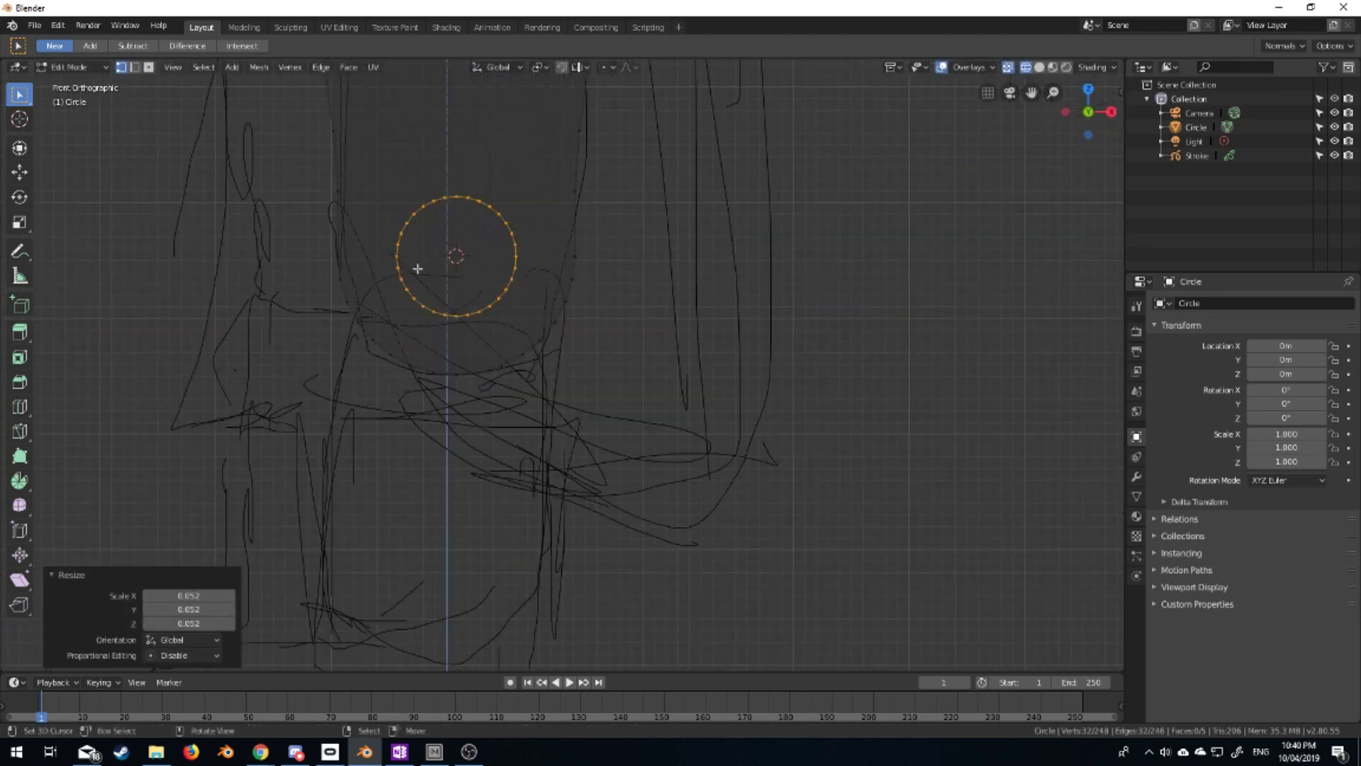
click(401, 259)
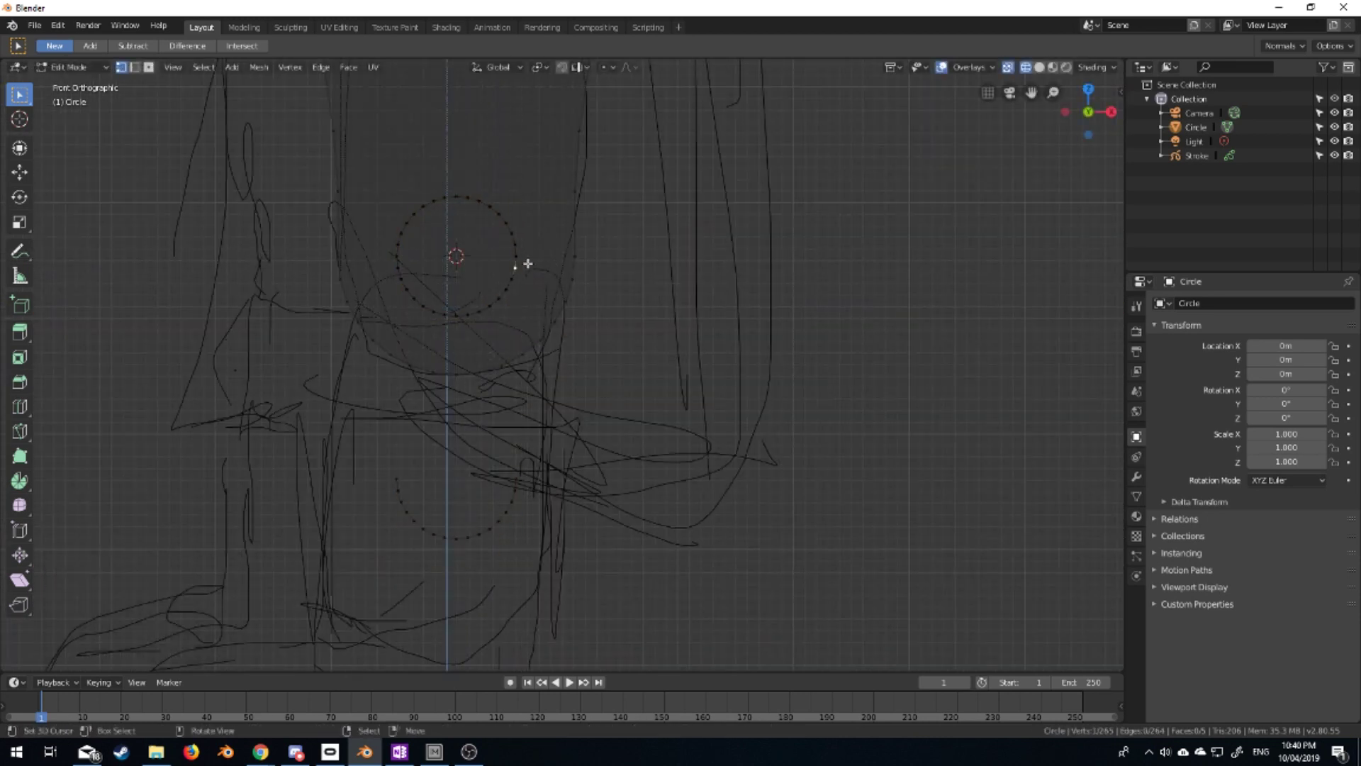
Delete the circle's lower half, then enlarge the remaining outline and lower its bottom arc
key(x)
click(373, 301)
key(ctrl+l)
scroll(553, 485, down, 4)
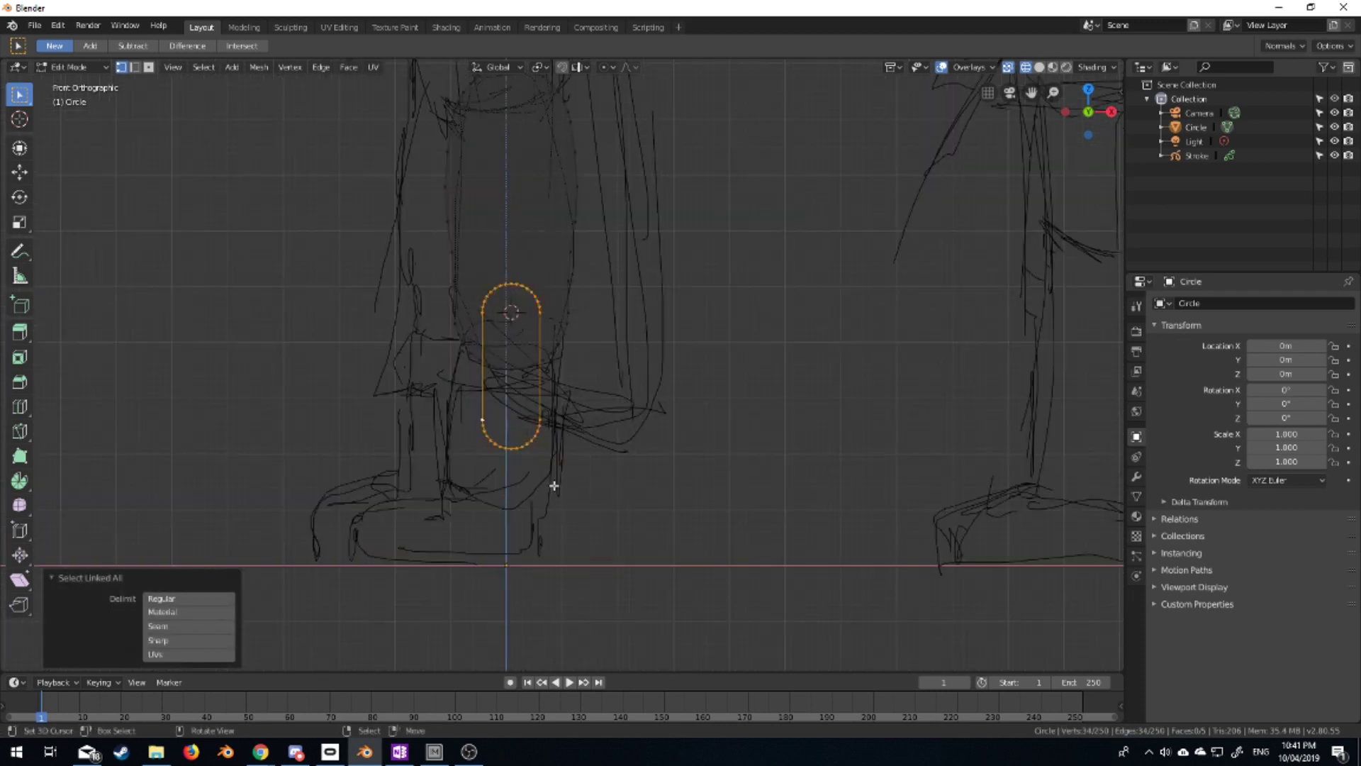
key(s)
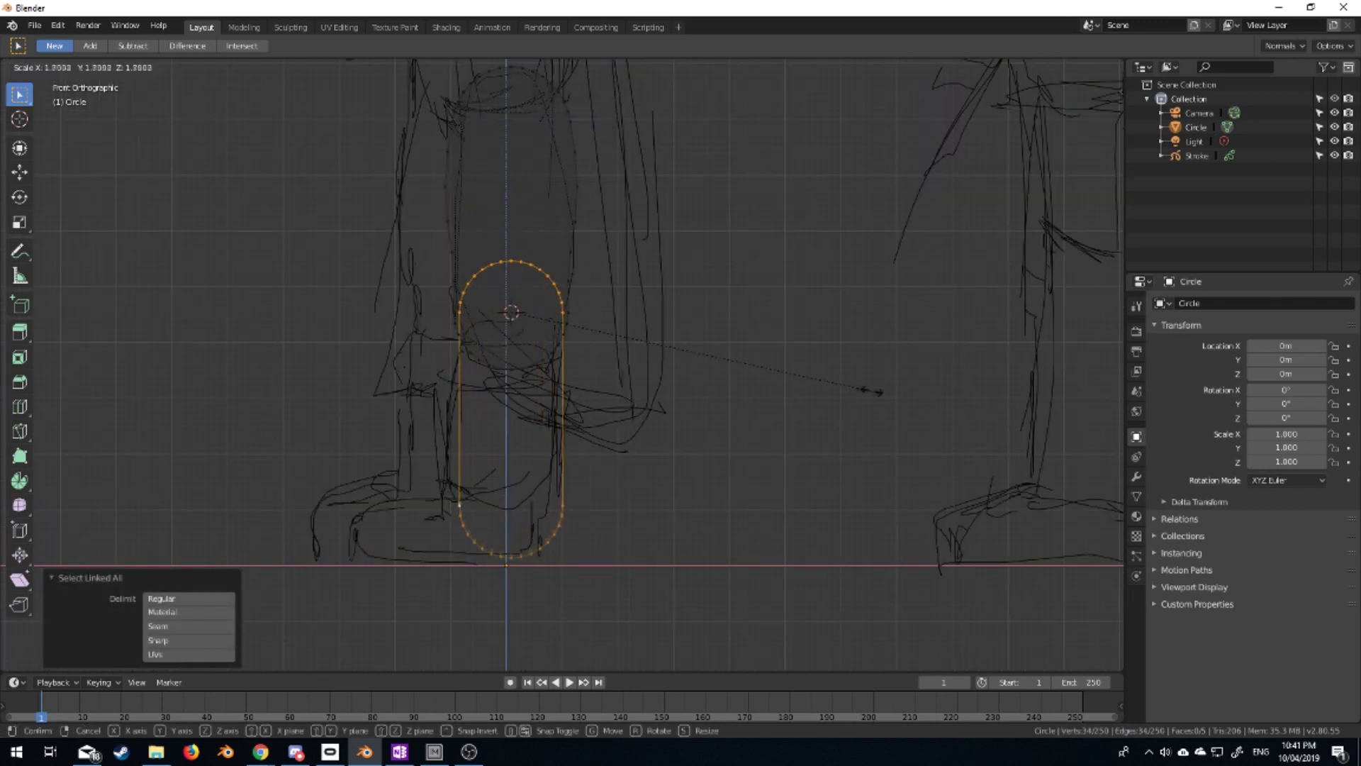
click(902, 395)
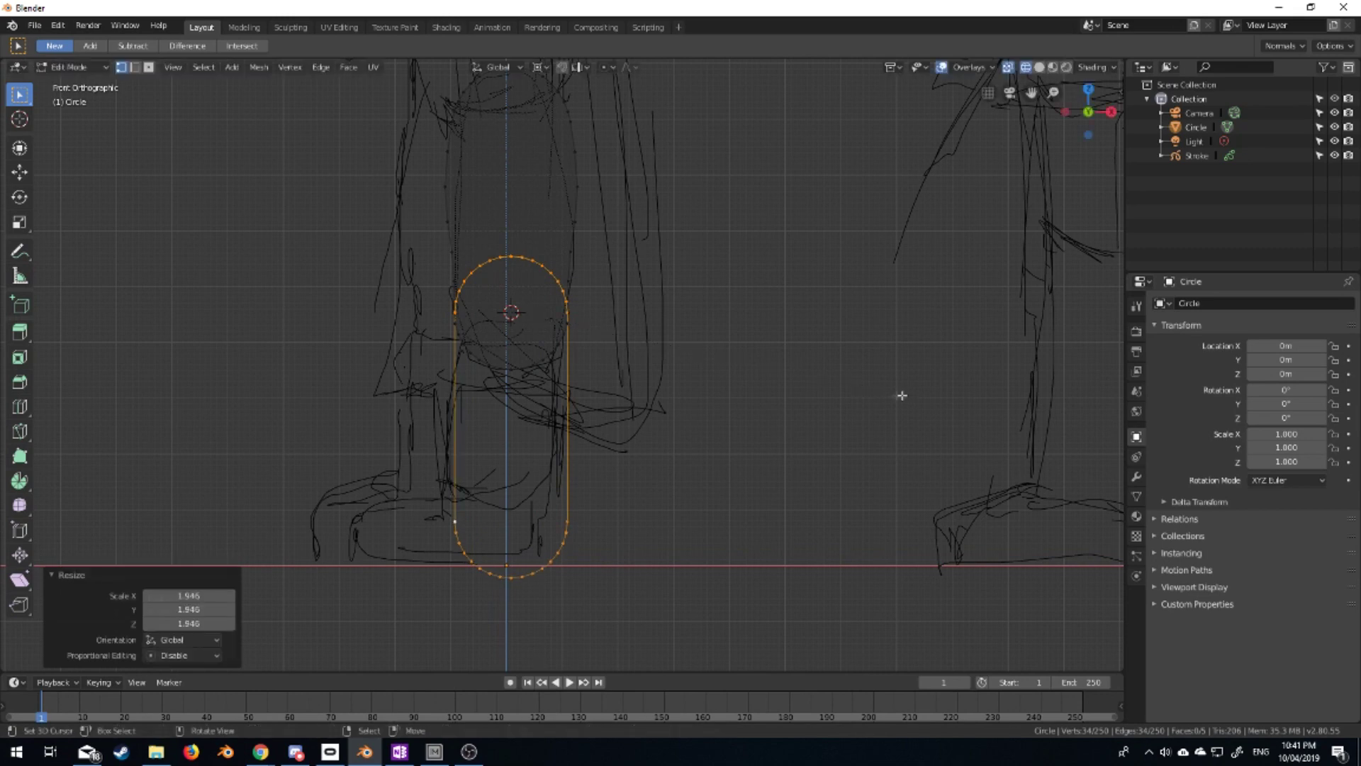
click(658, 462)
Subdivide the lower-leg outline's long side edges with five cuts
middle_drag(658, 462, 497, 425)
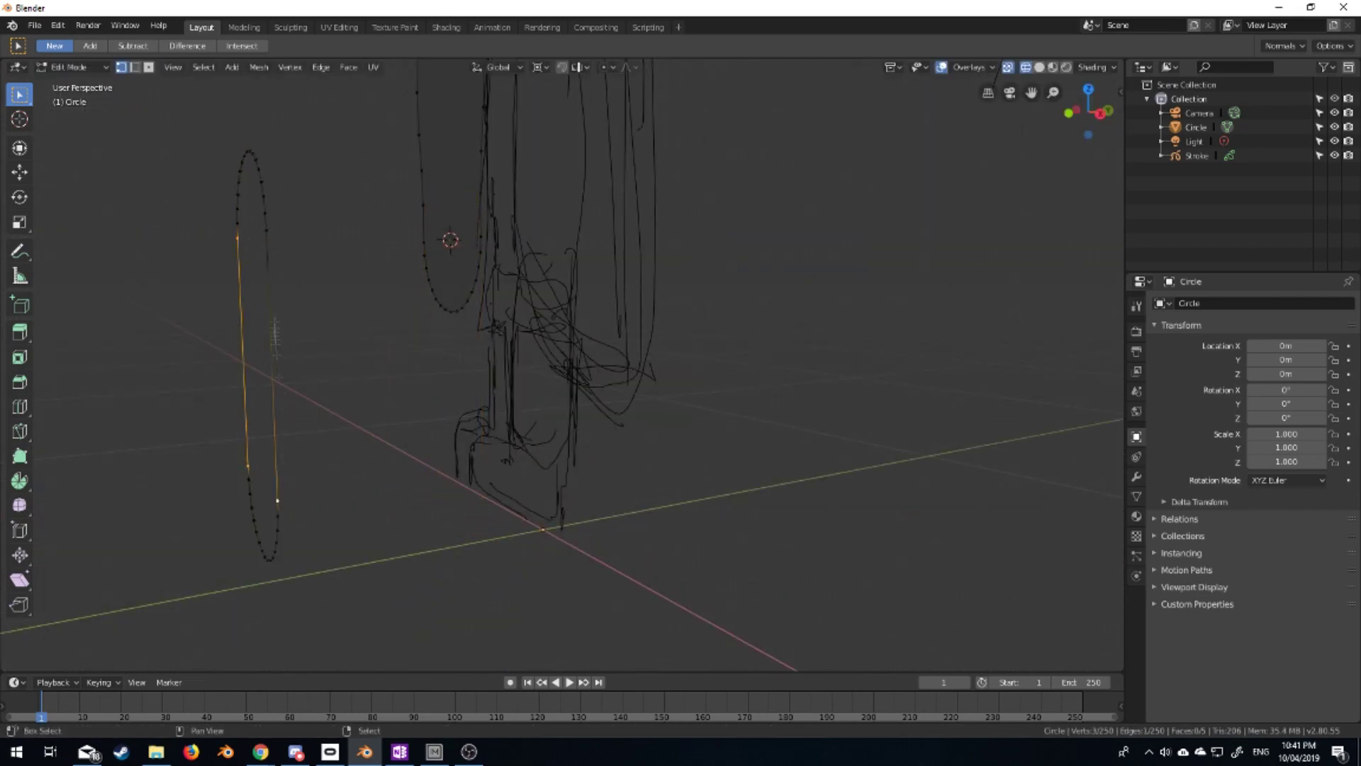
middle_drag(287, 482, 551, 474)
right_click(508, 383)
click(508, 397)
key(KP_1)
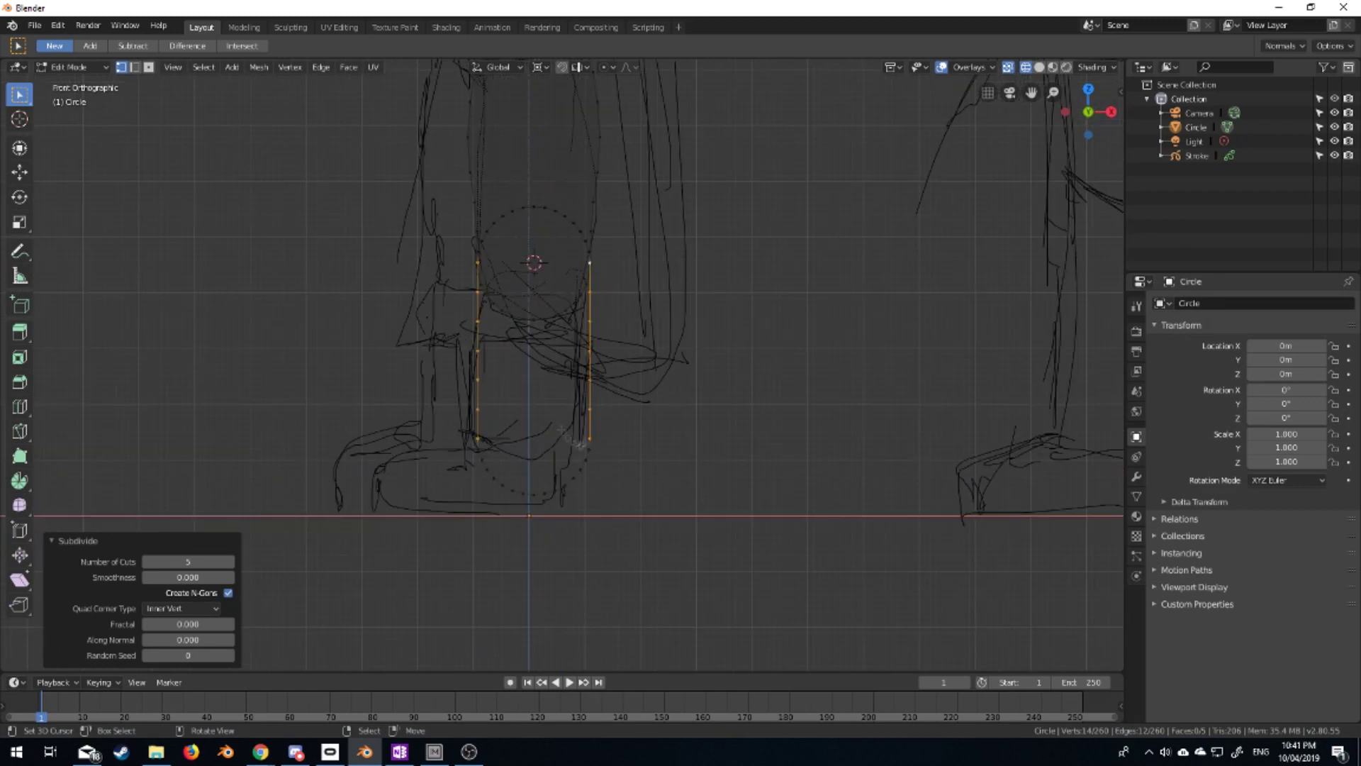
Move a vertex and reshape the outline with smooth proportional falloff
click(611, 442)
click(705, 475)
key(g)
click(496, 428)
scroll(600, 444, down, 3)
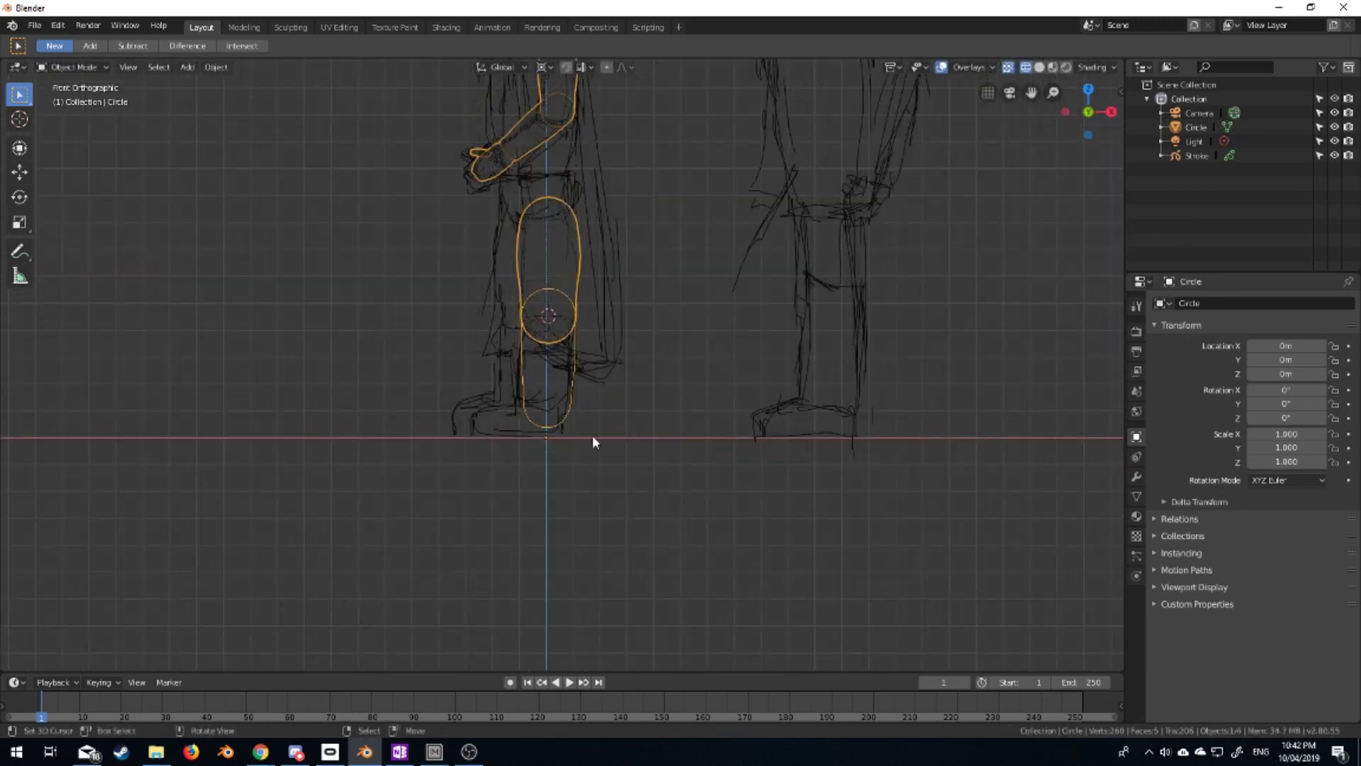
Scale the whole lower-leg outline with smooth proportional falloff
scroll(582, 426, down, 2)
key(ctrl+l)
key(s)
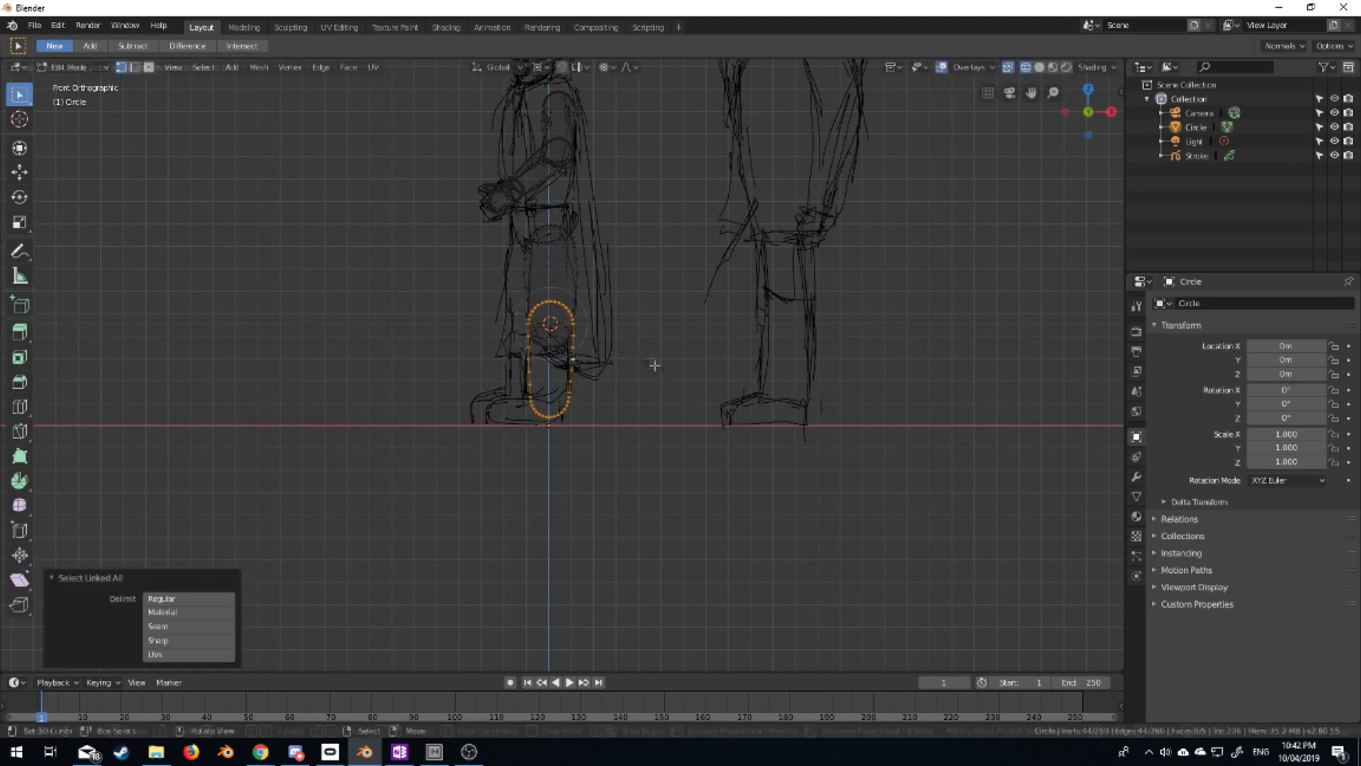
click(633, 336)
Move the bottom arc into position and raise the top arc with smooth falloff
key(alt+a)
scroll(578, 374, up, 3)
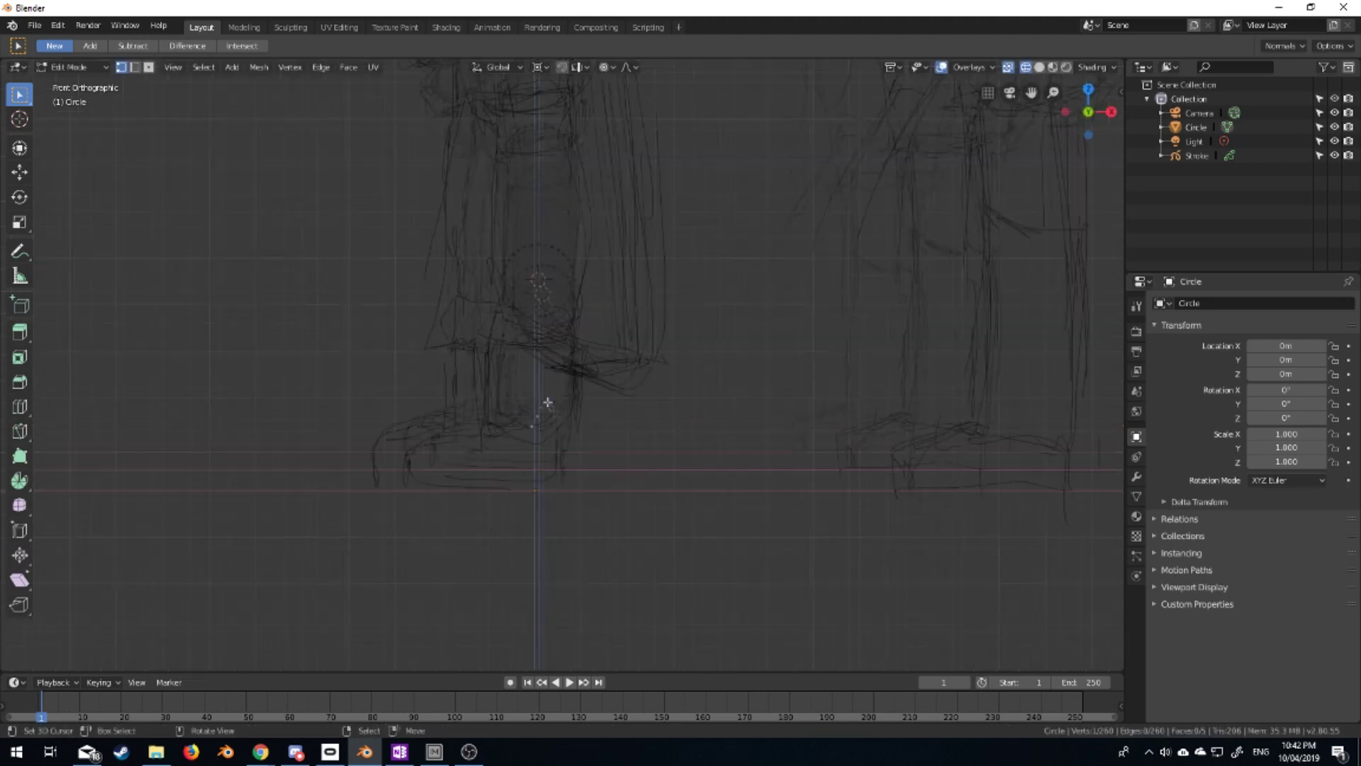
drag(578, 358, 496, 418)
key(g)
click(548, 441)
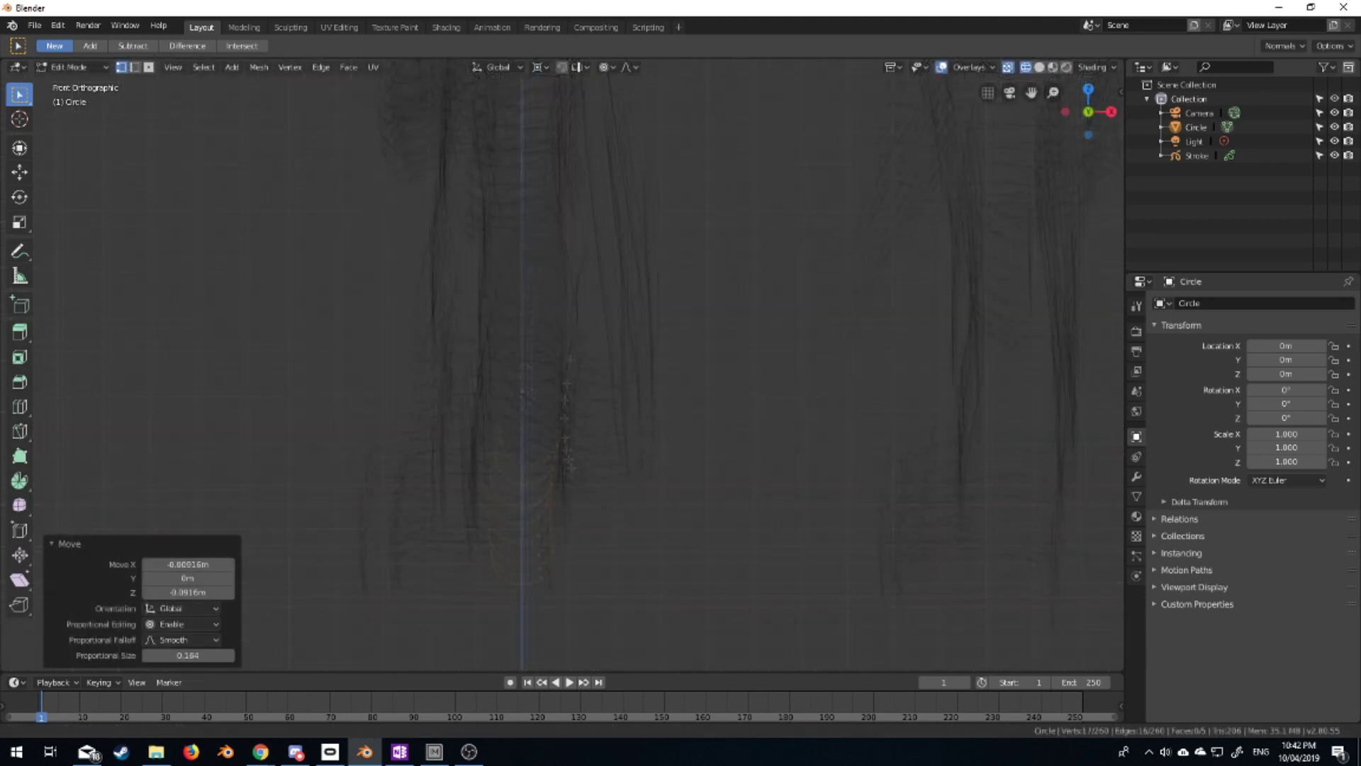
shift+scroll(597, 246, up, 3)
key(g)
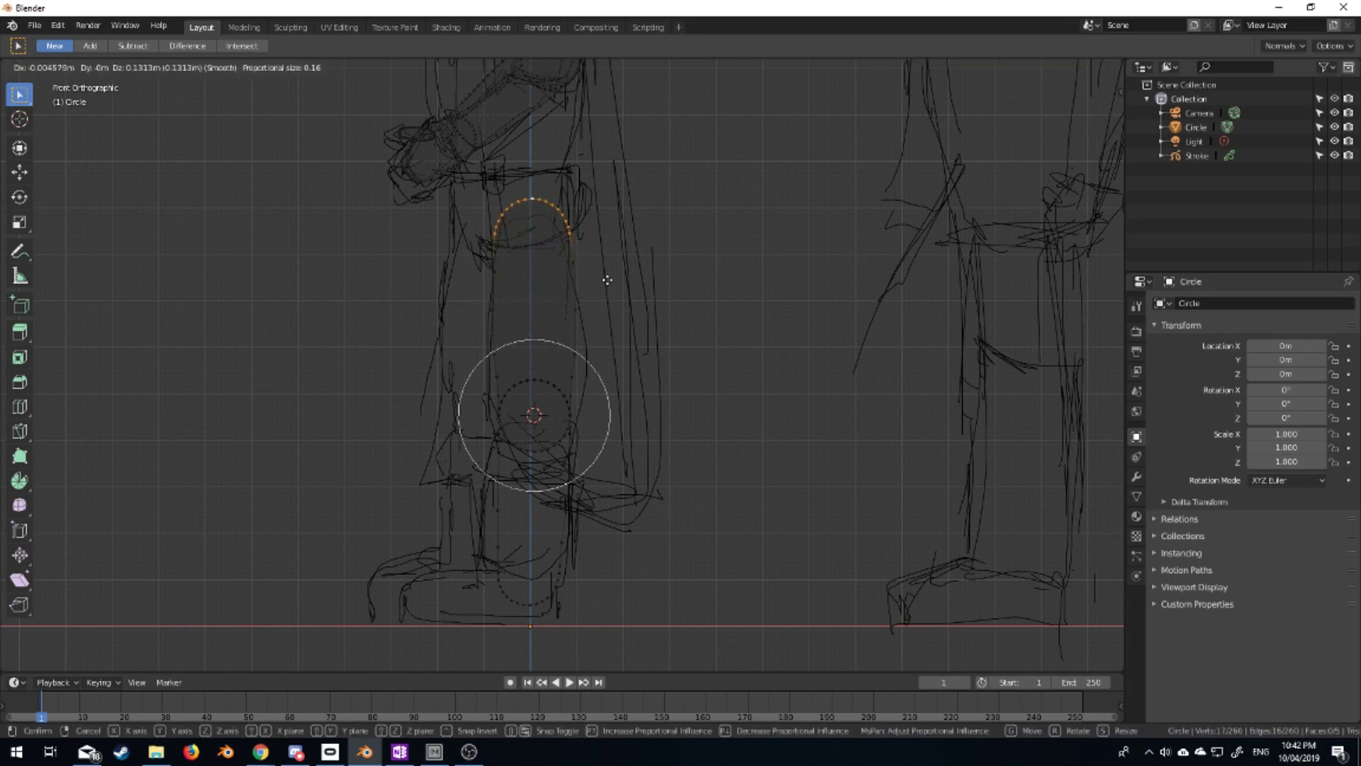
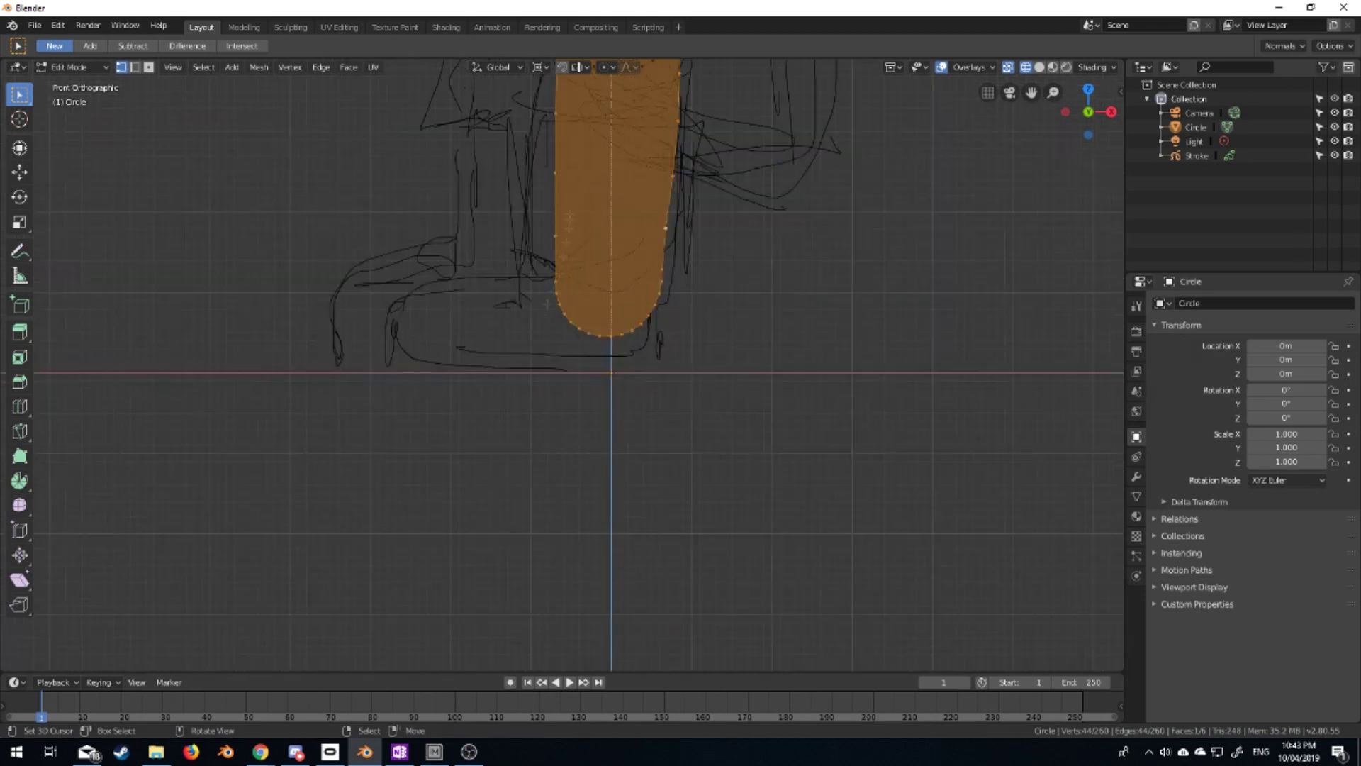
Duplicate the capsule's curved bottom end, fill it, and delete its middle edges
shift+middle_drag(531, 121, 532, 347)
click(643, 394)
middle_drag(643, 394, 631, 358)
drag(663, 369, 376, 580)
key(shift+d)
click(564, 457)
middle_drag(563, 457, 546, 454)
key(f)
key(alt+a)
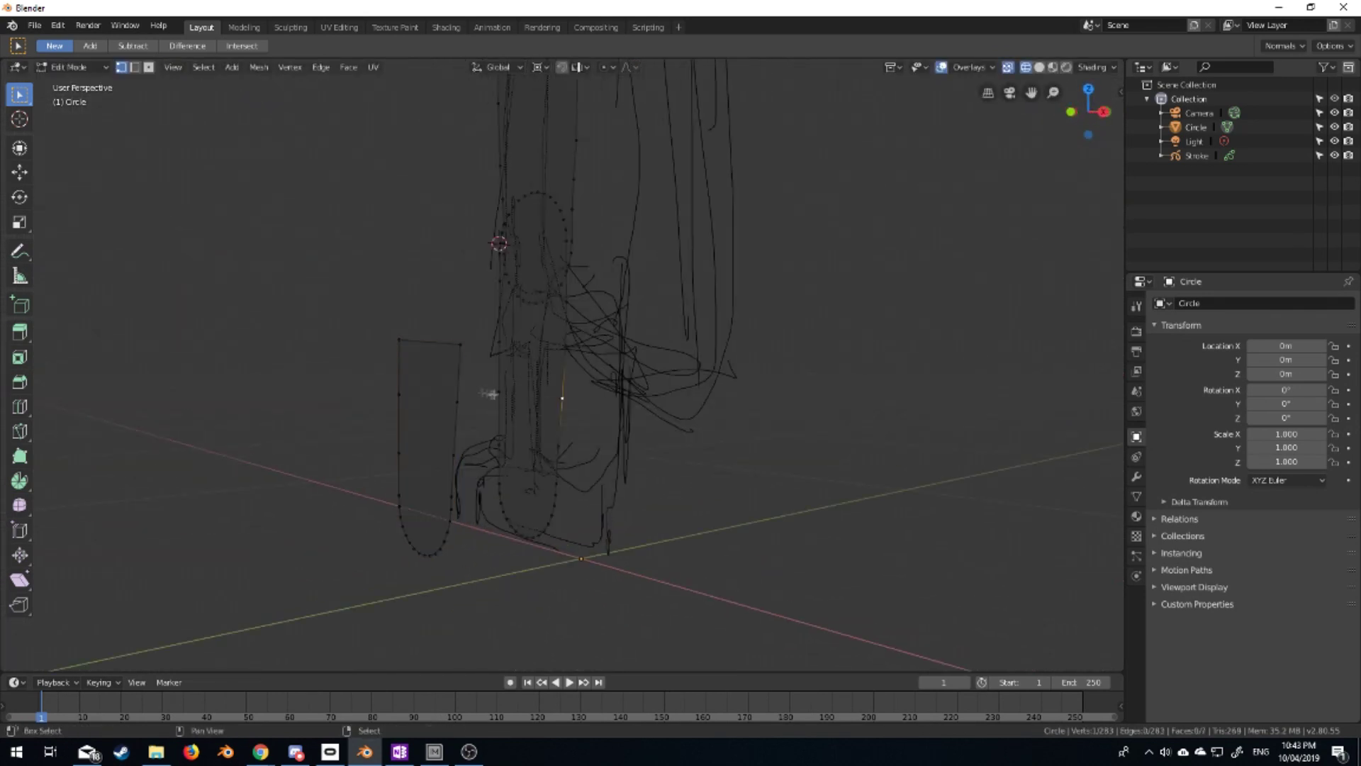
drag(597, 372, 496, 566)
key(x)
click(514, 540)
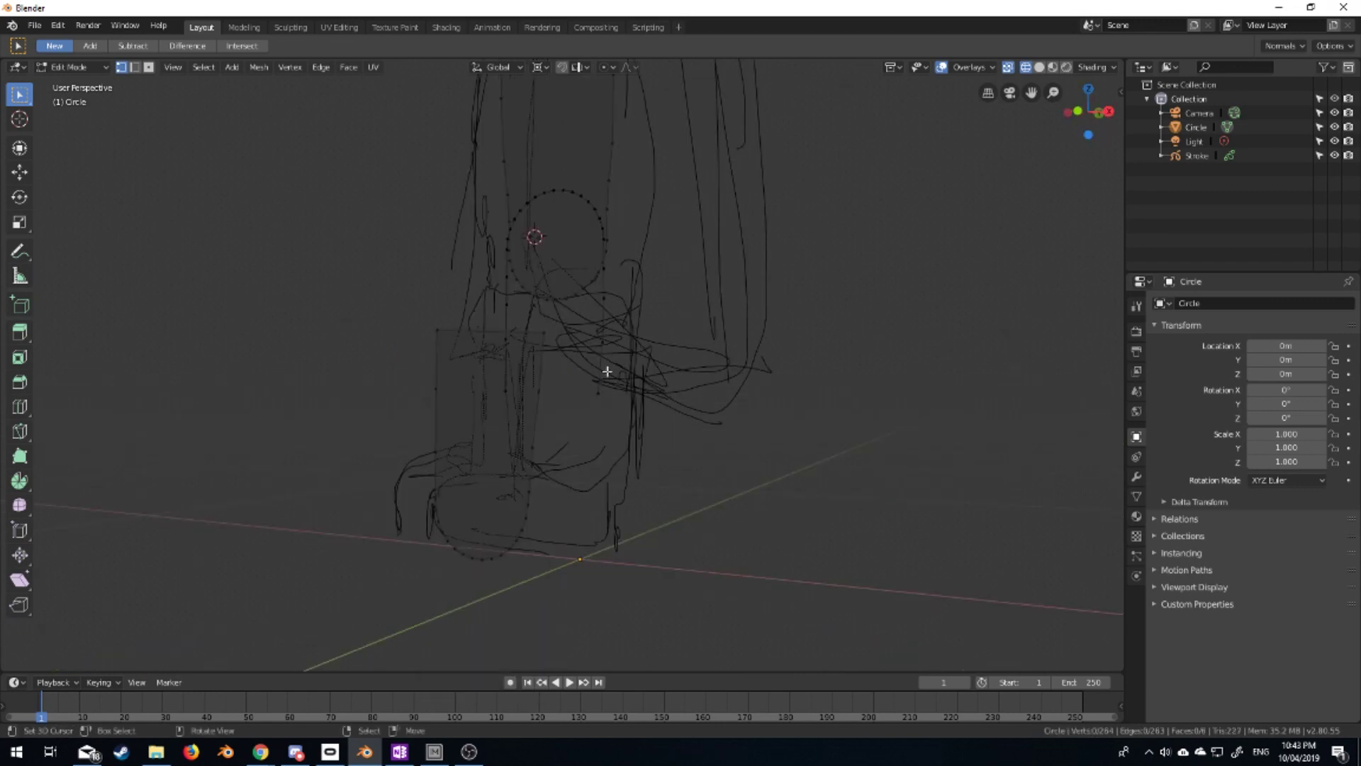
Move the copied curved piece down into place at the base of the leg
key(ctrl+l)
middle_drag(608, 370, 555, 578)
key(g)
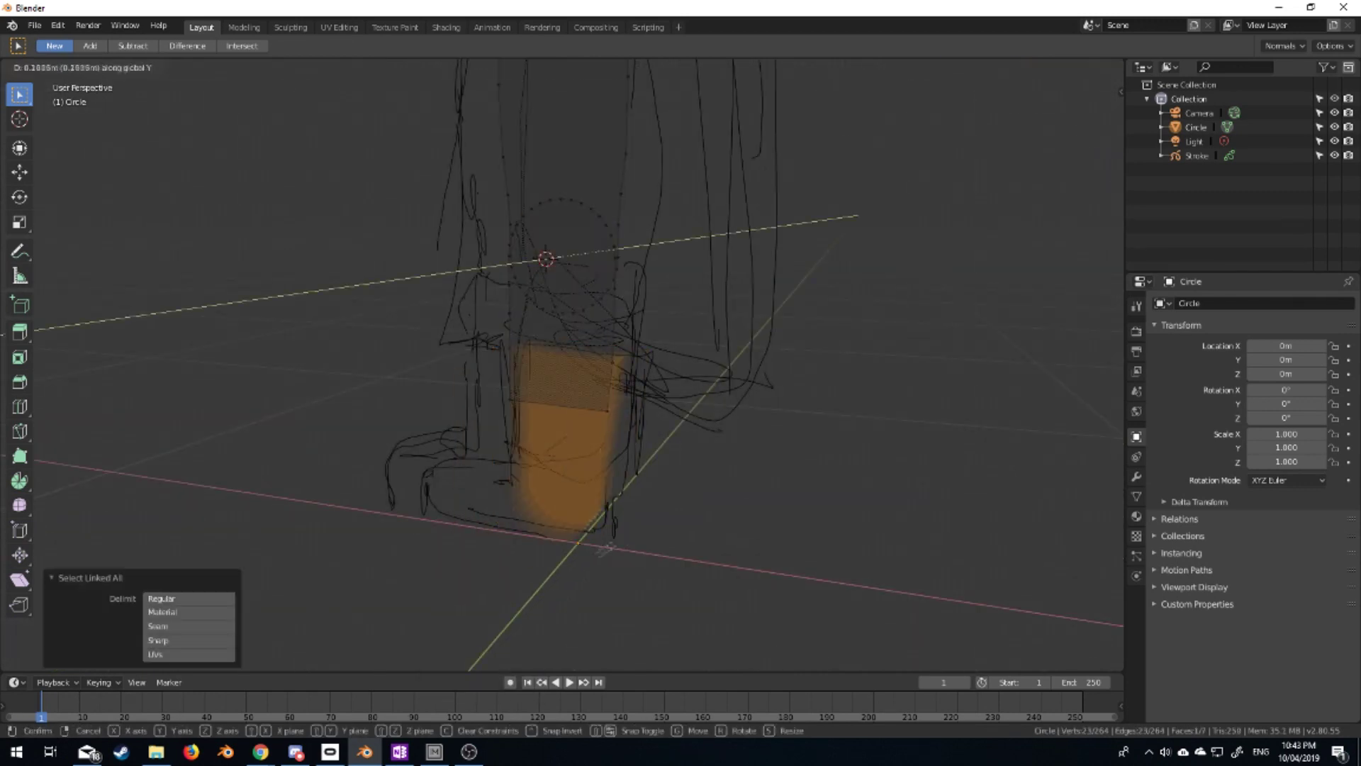
click(567, 546)
key(KP_3)
key(KP_1)
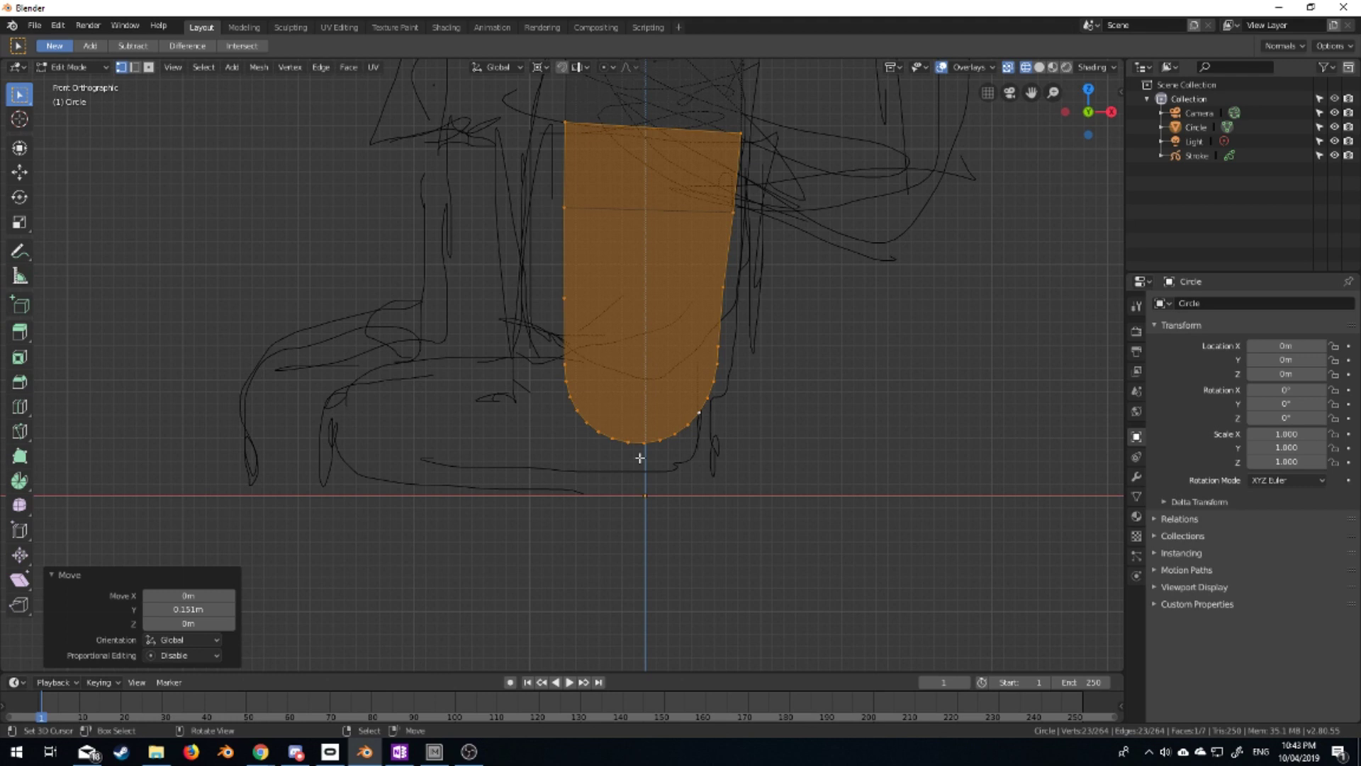
shift+middle_drag(640, 458, 643, 485)
click(674, 462)
key(ctrl+l)
Add a circle, shrink it into a wide ellipse, with proportional editing limited to connected geometry
key(shift+a)
click(593, 472)
scroll(609, 433, down, 2)
key(s)
click(611, 431)
click(604, 67)
click(635, 131)
key(s)
key(x)
Flatten the ellipse vertically and proportionally reshape it to trace the sketched sole
click(420, 461)
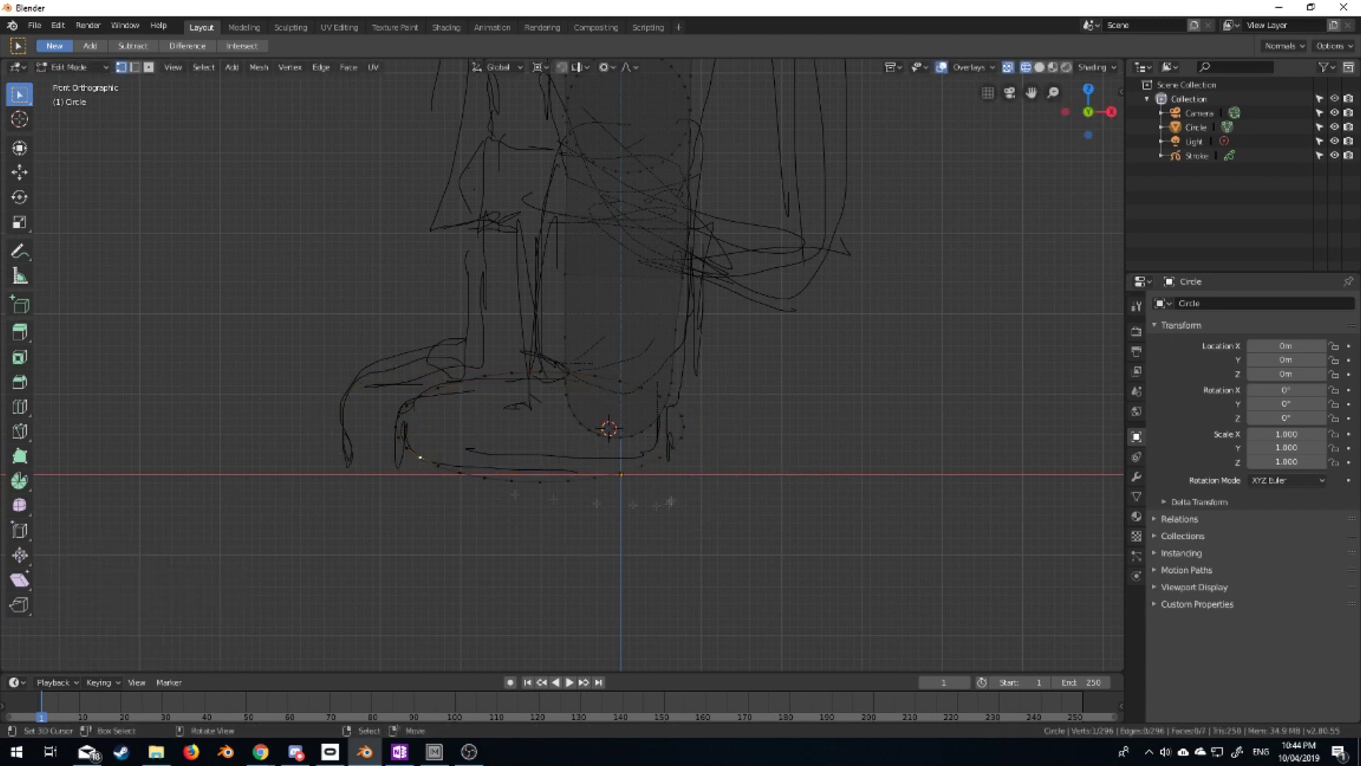
key(s)
key(z)
scroll(392, 457, up, 1)
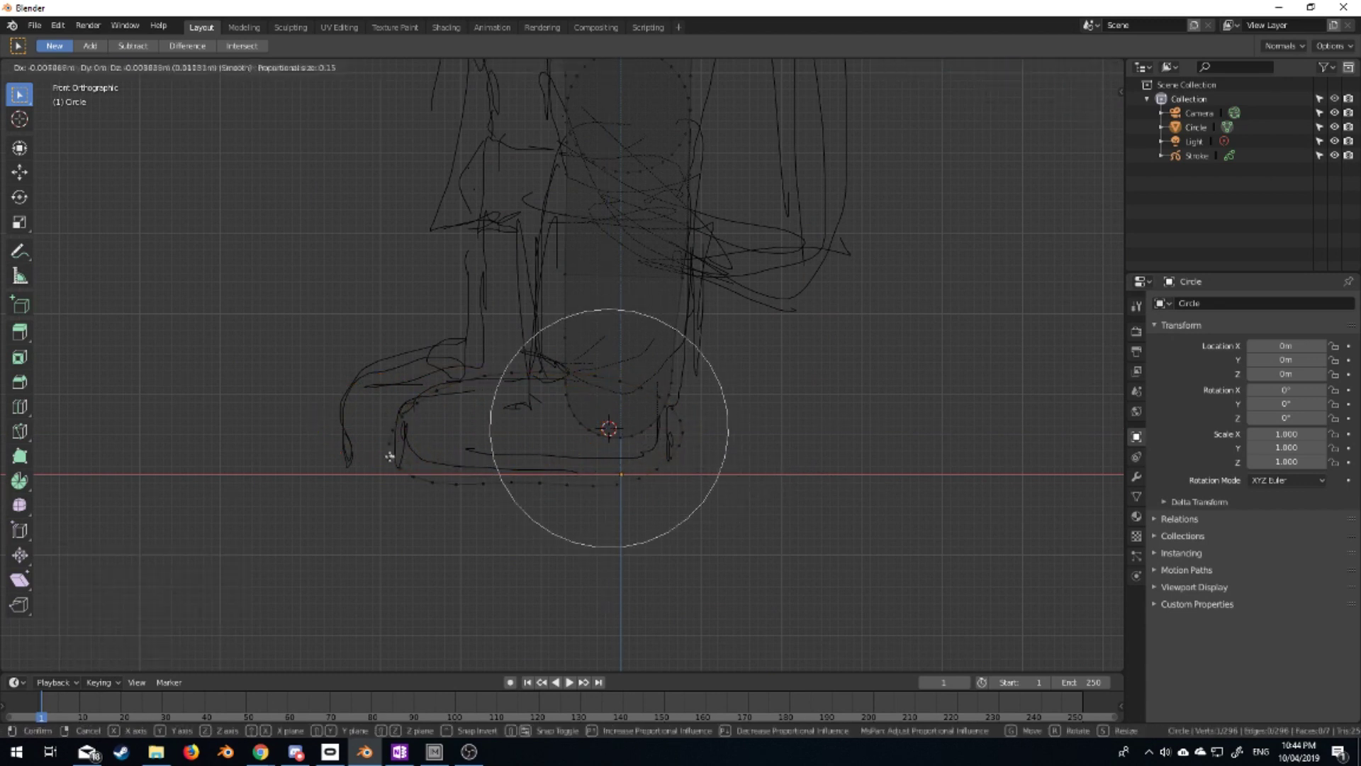
click(401, 458)
key(g)
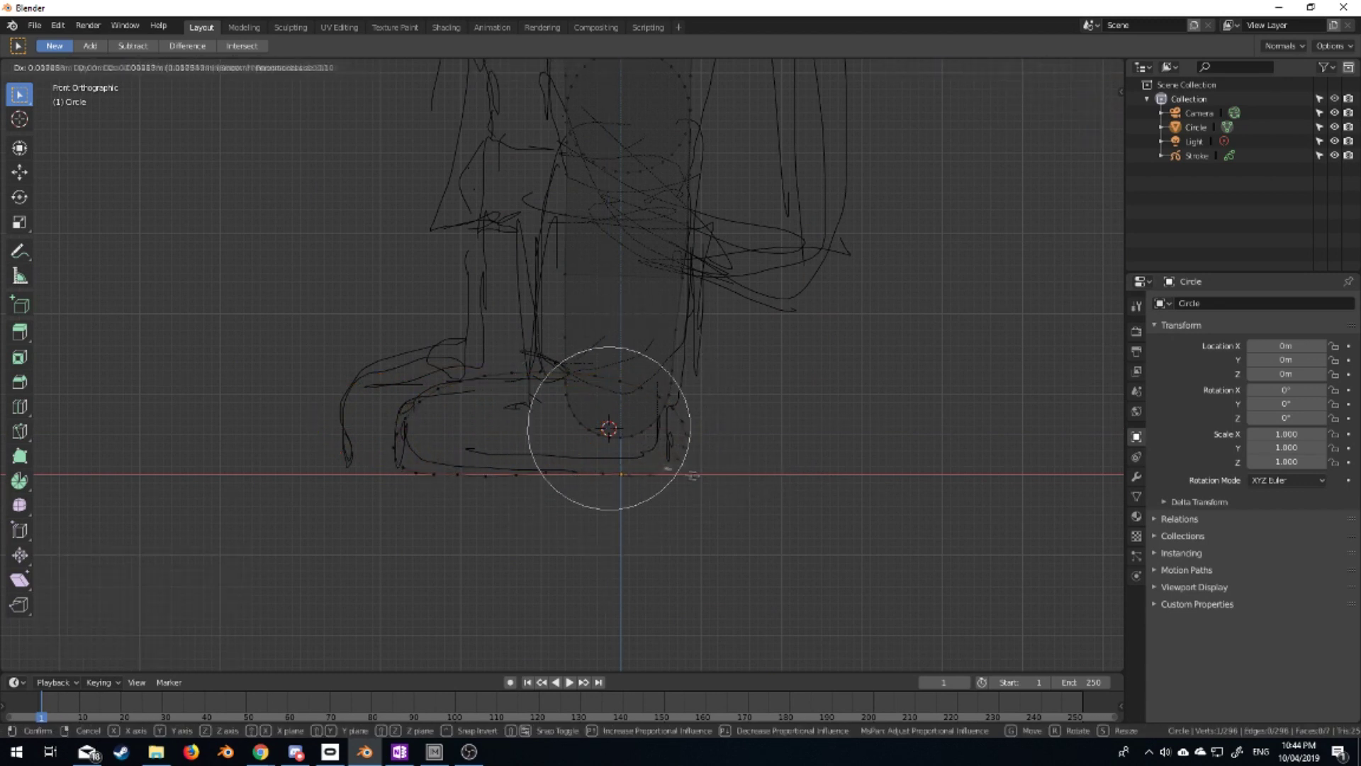
click(658, 422)
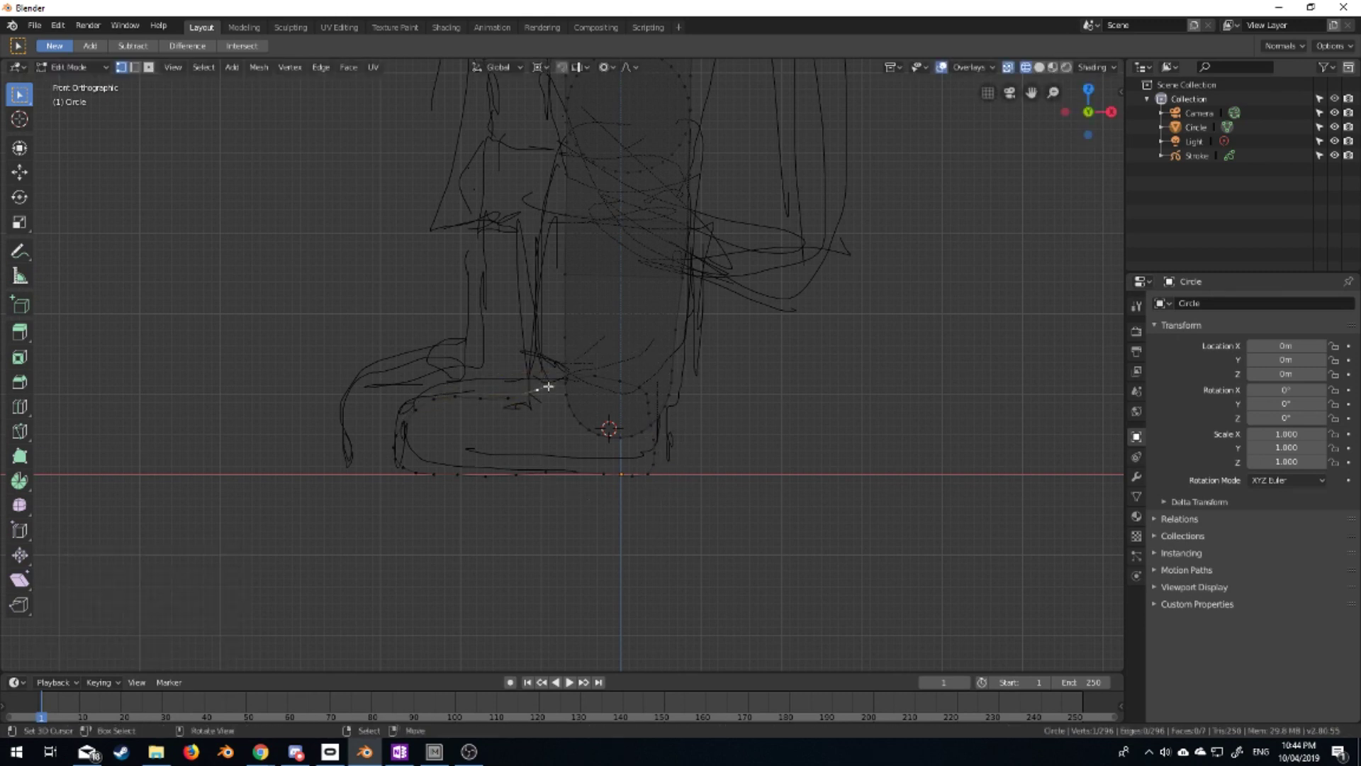
click(655, 392)
Finish adjusting the foot outline and check the whole leg in solid shading
key(g)
click(496, 455)
key(shift+z)
key(Tab)
middle_drag(599, 471, 670, 508)
key(KP_1)
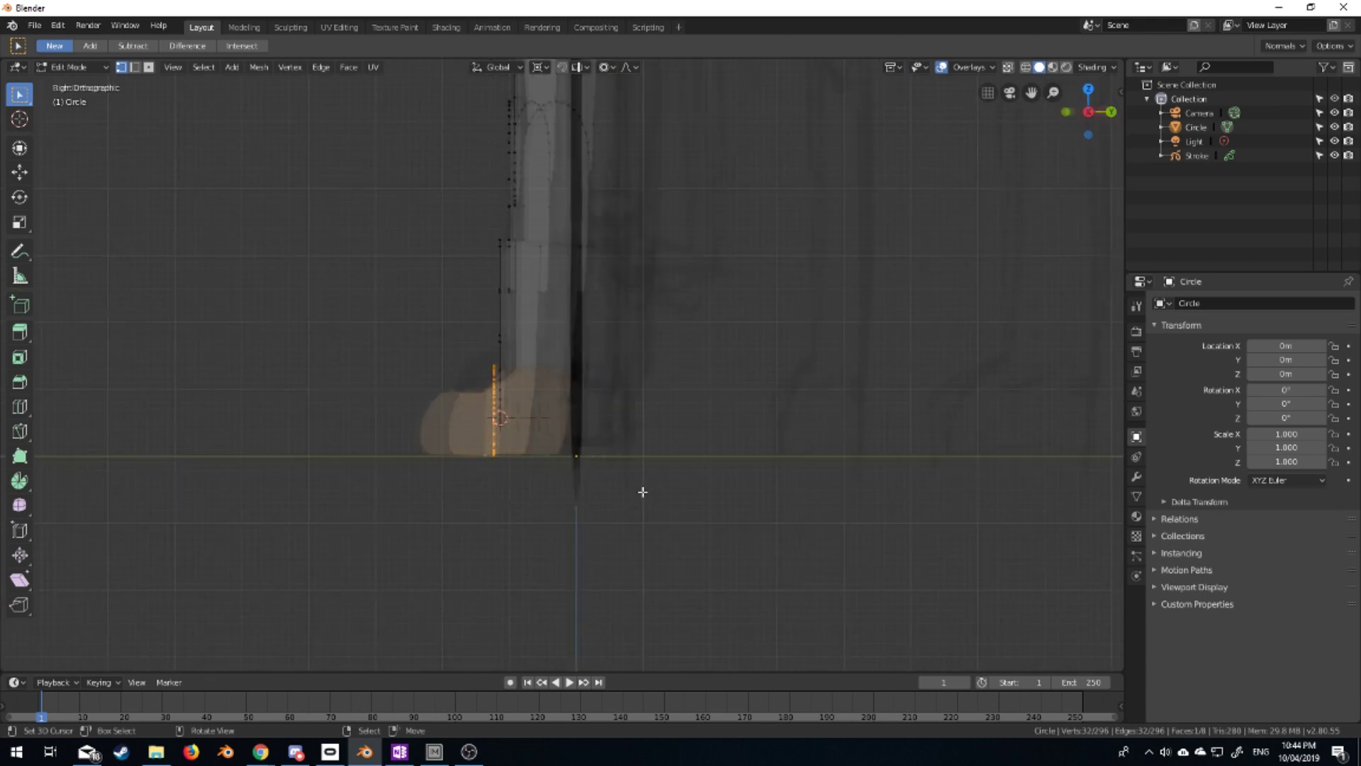
key(Tab)
shift+middle_drag(522, 340, 462, 416)
scroll(462, 416, up, 1)
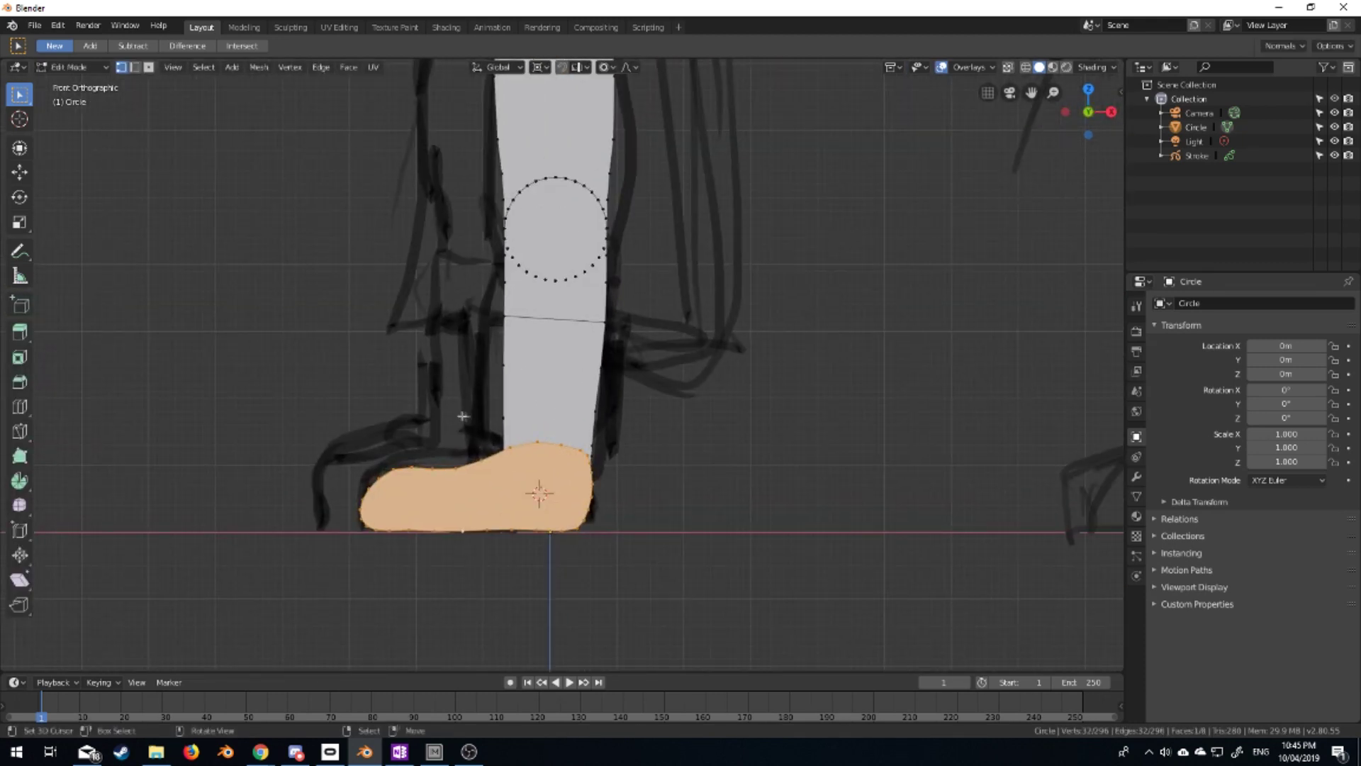
Add a plane rotated 90° on X, scaled and tilted into a band across the leg
key(shift+a)
click(510, 383)
scroll(510, 383, down, 2)
key(r)
key(x)
key(9)
key(0)
key(Return)
key(s)
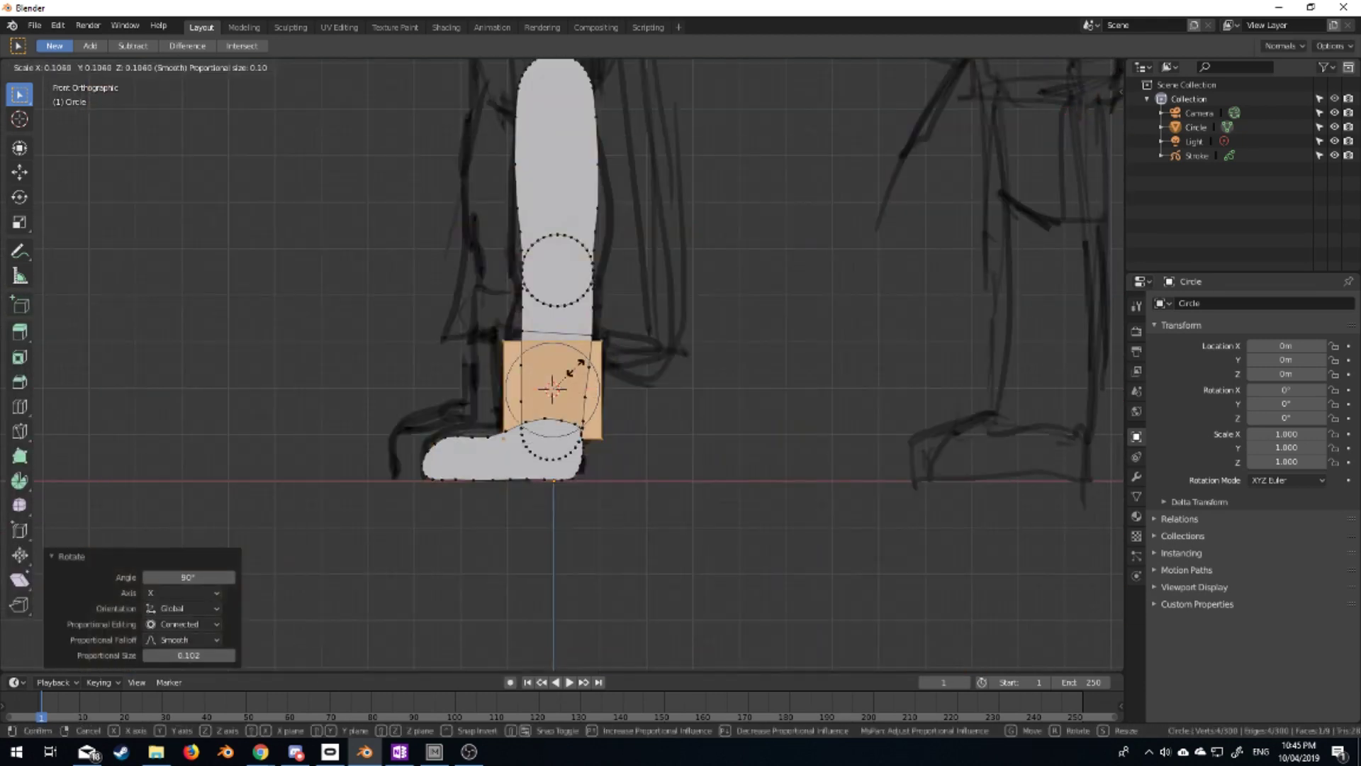
scroll(638, 411, up, 5)
key(r)
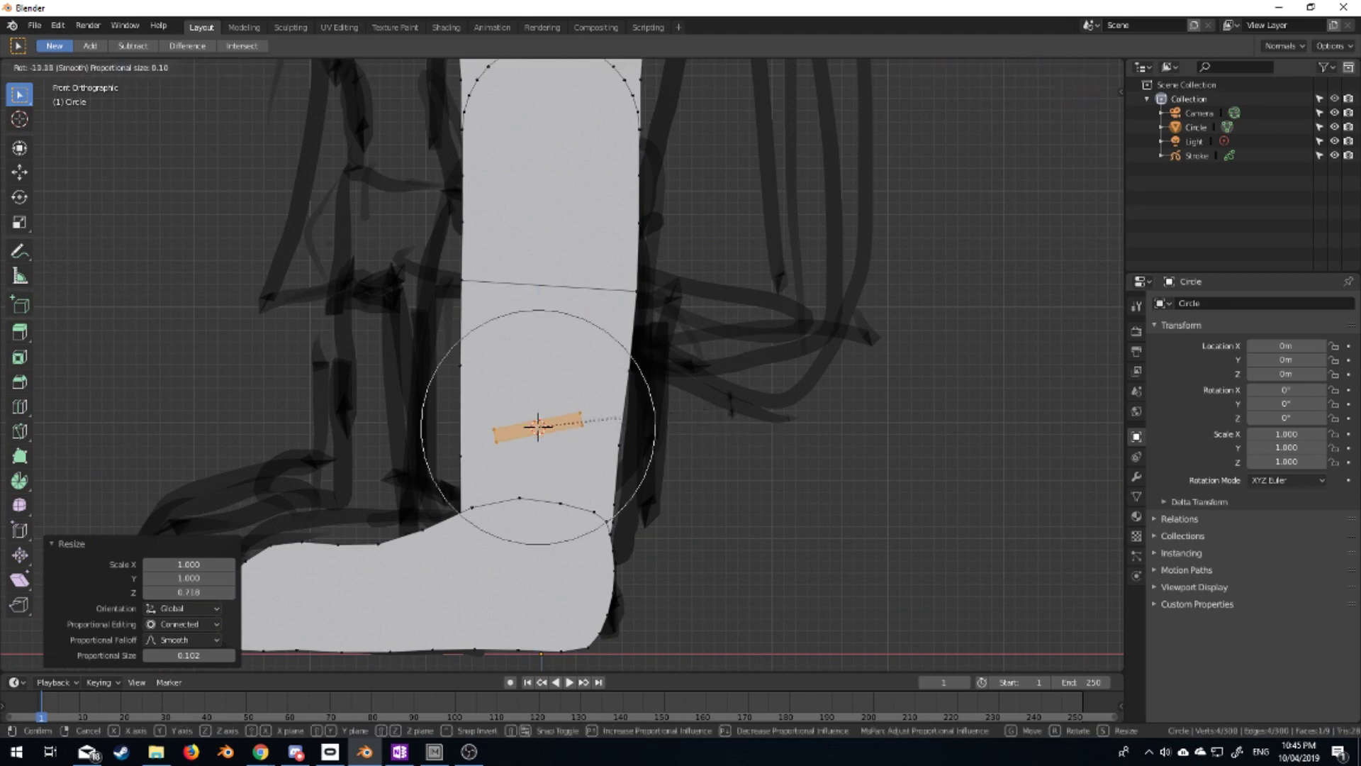
click(989, 573)
Adjust the band and duplicate it higher up the leg as a second band
scroll(496, 454, up, 3)
key(s)
key(Escape)
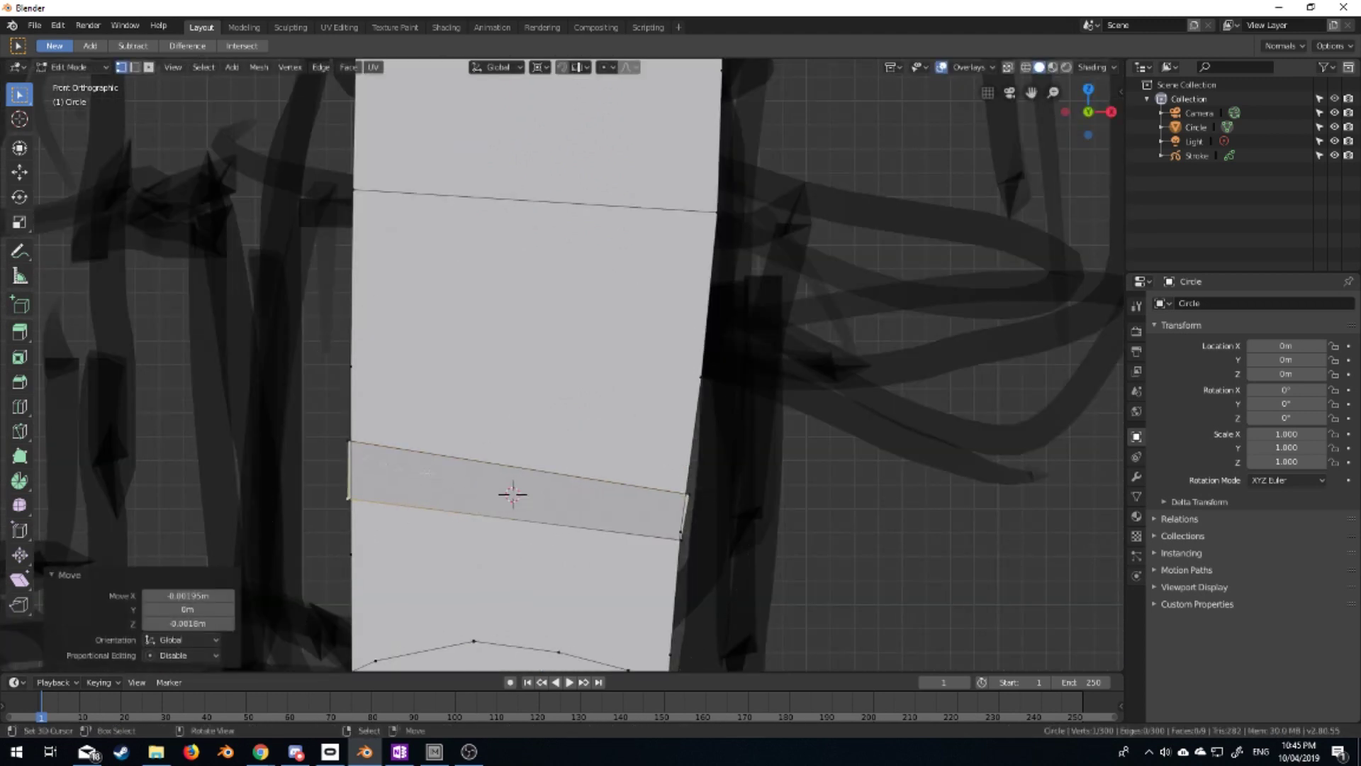
click(697, 552)
key(l)
key(shift+d)
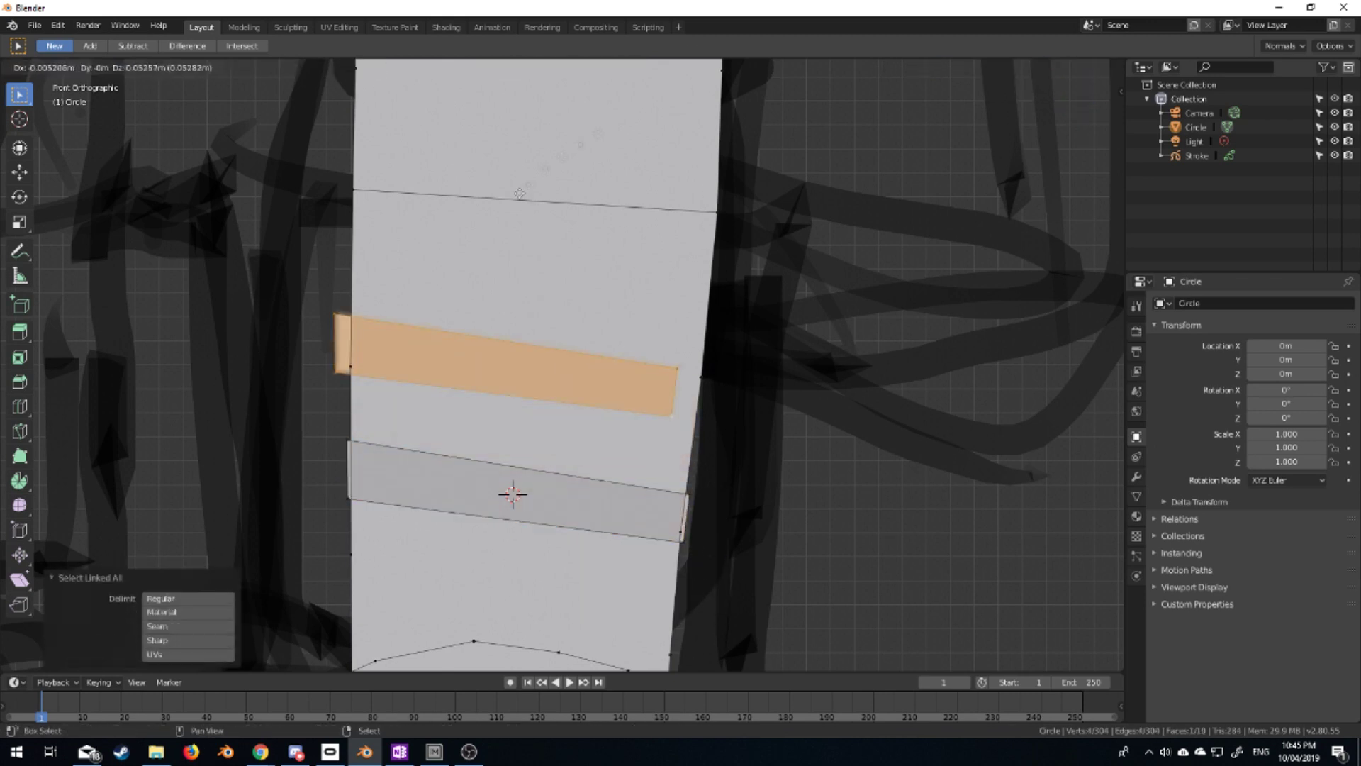
click(701, 441)
mouse_move(701, 441)
middle_down()
mouse_move(676, 470)
mouse_move(614, 471)
middle_up()
key(l)
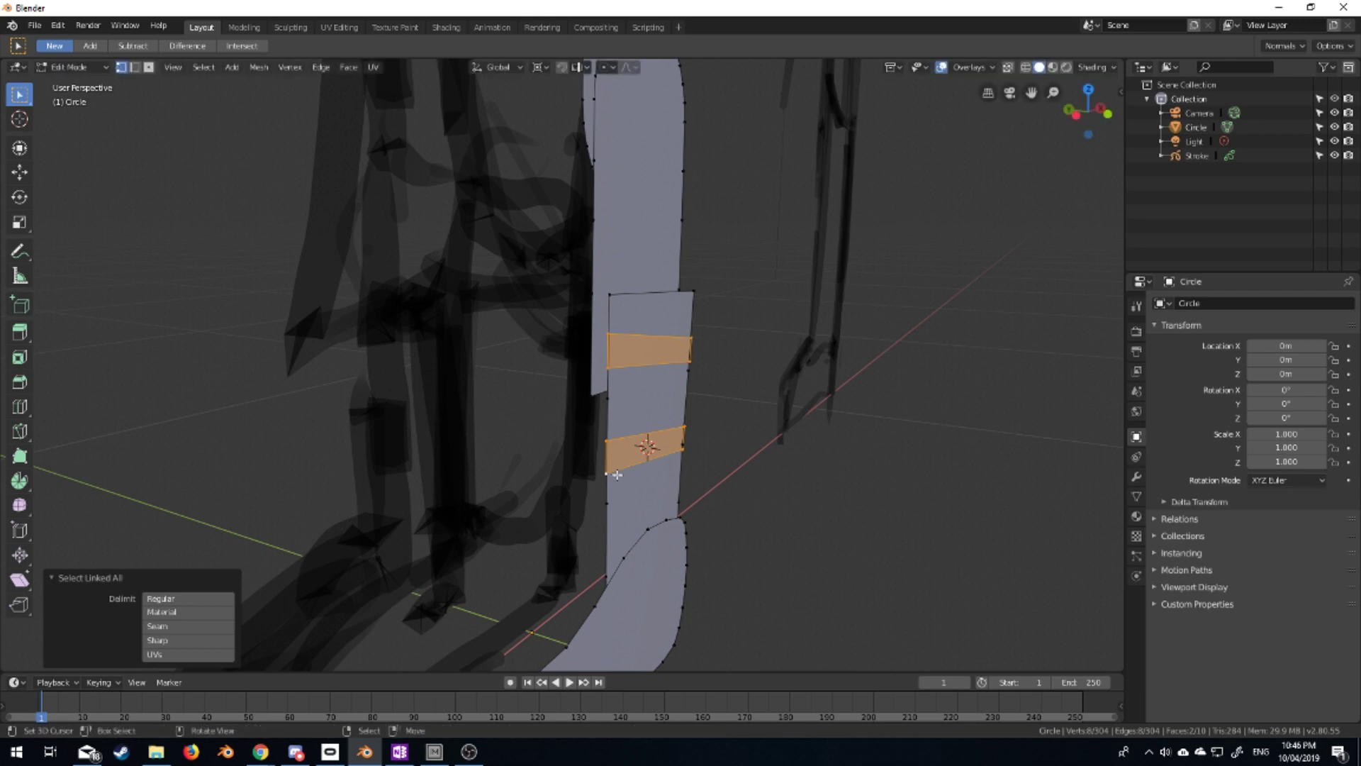
key(Tab)
Create a new material named Caleb_Leather with a brown base and subsurface colour
click(1136, 516)
click(1255, 340)
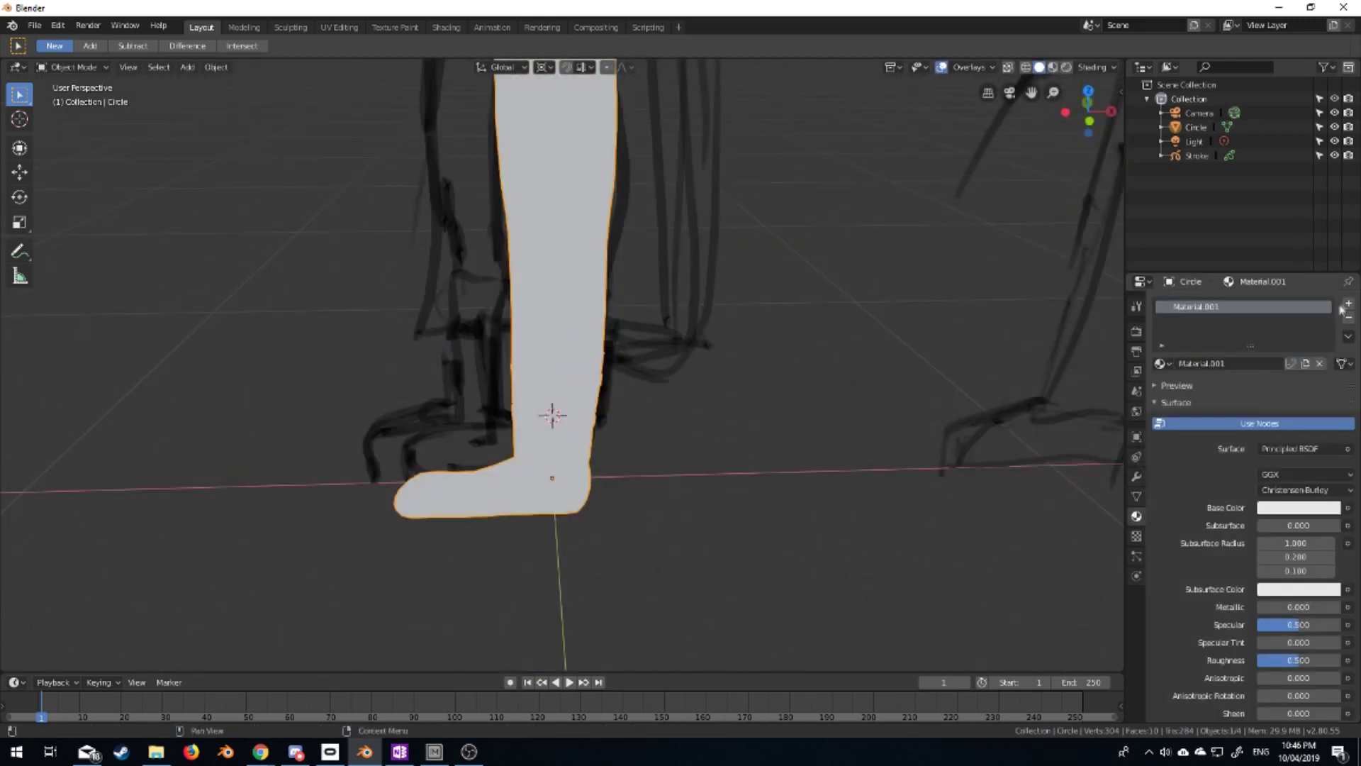
double_click(1205, 391)
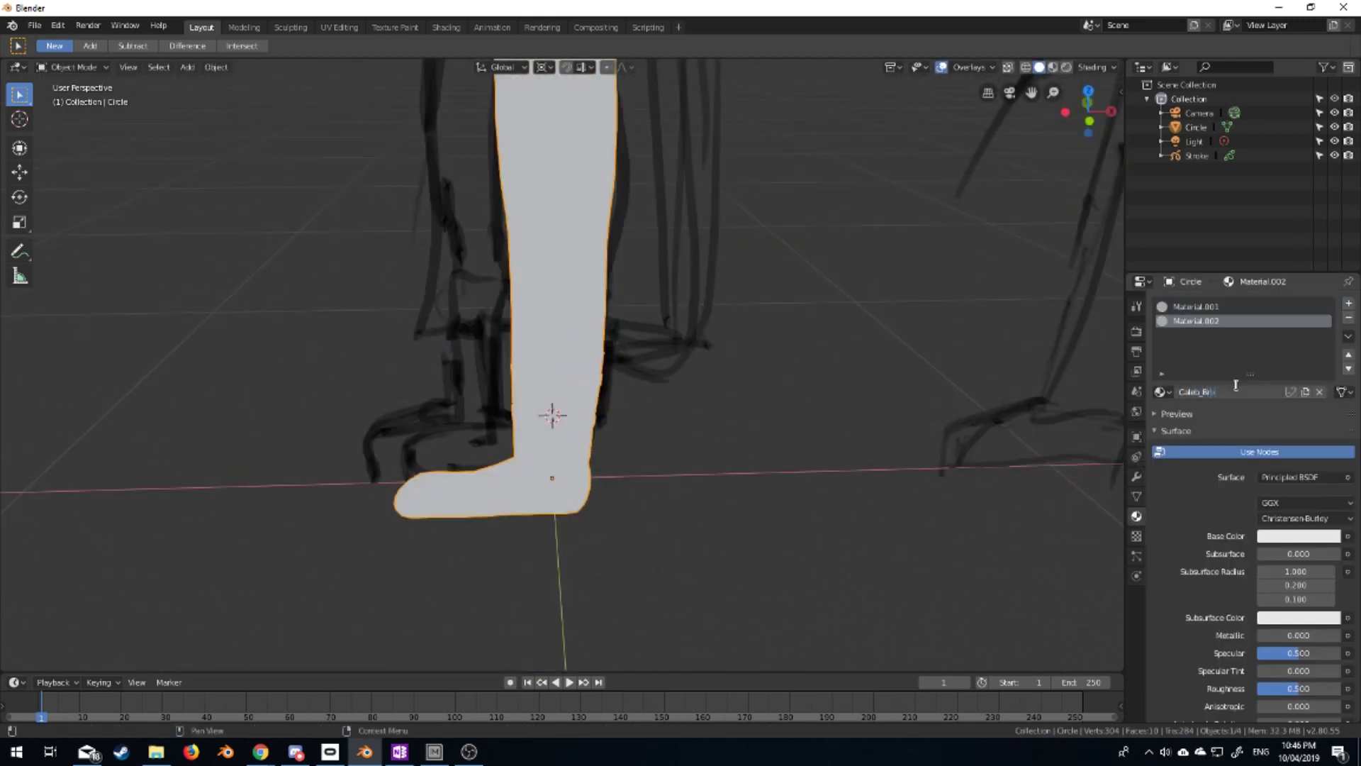
click(1261, 540)
click(1259, 418)
click(1297, 536)
click(1297, 618)
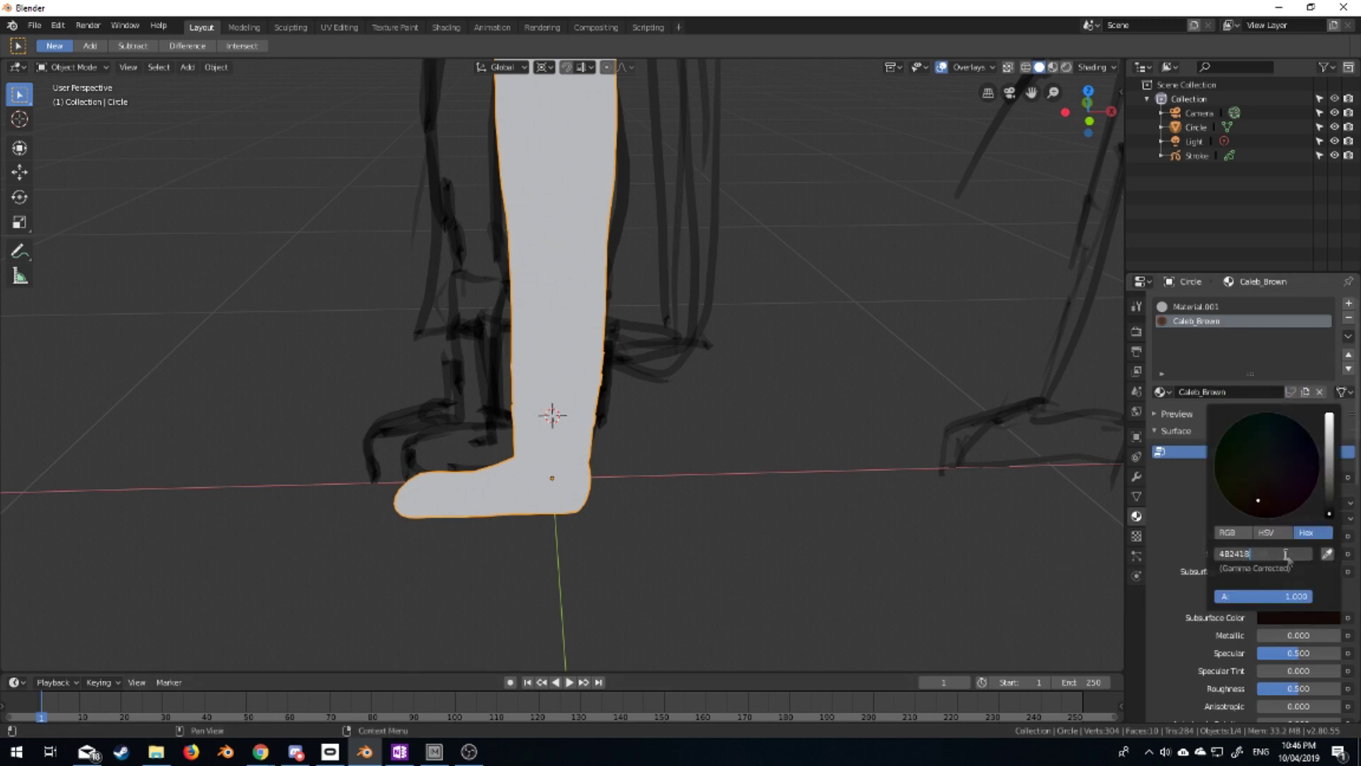
Set the material's viewport display colour to hex 482418
scroll(1248, 567, down, 6)
scroll(1247, 567, down, 5)
click(1294, 576)
click(1284, 511)
text(482418)
key(Return)
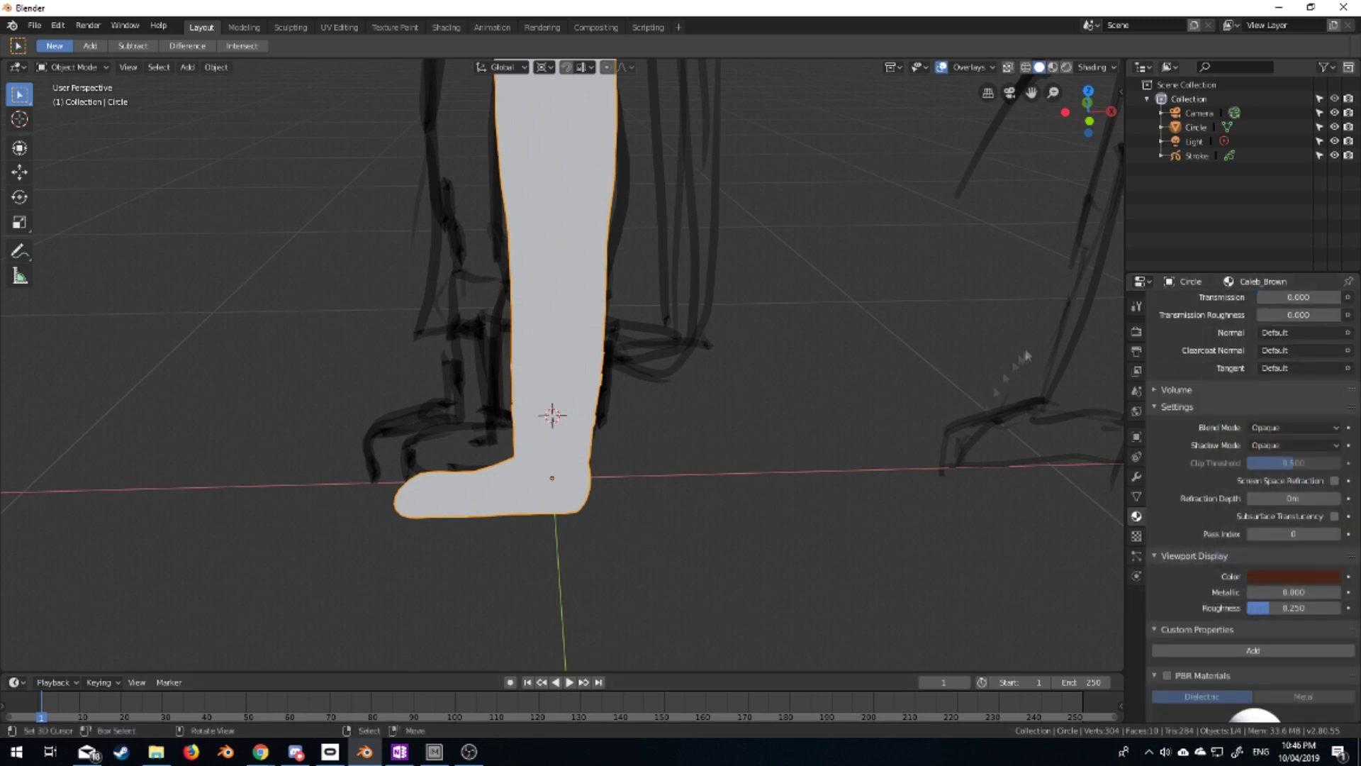
Assign the brown leather material to the band faces and select the foot face
key(Tab)
scroll(1247, 497, up, 8)
scroll(1233, 355, up, 6)
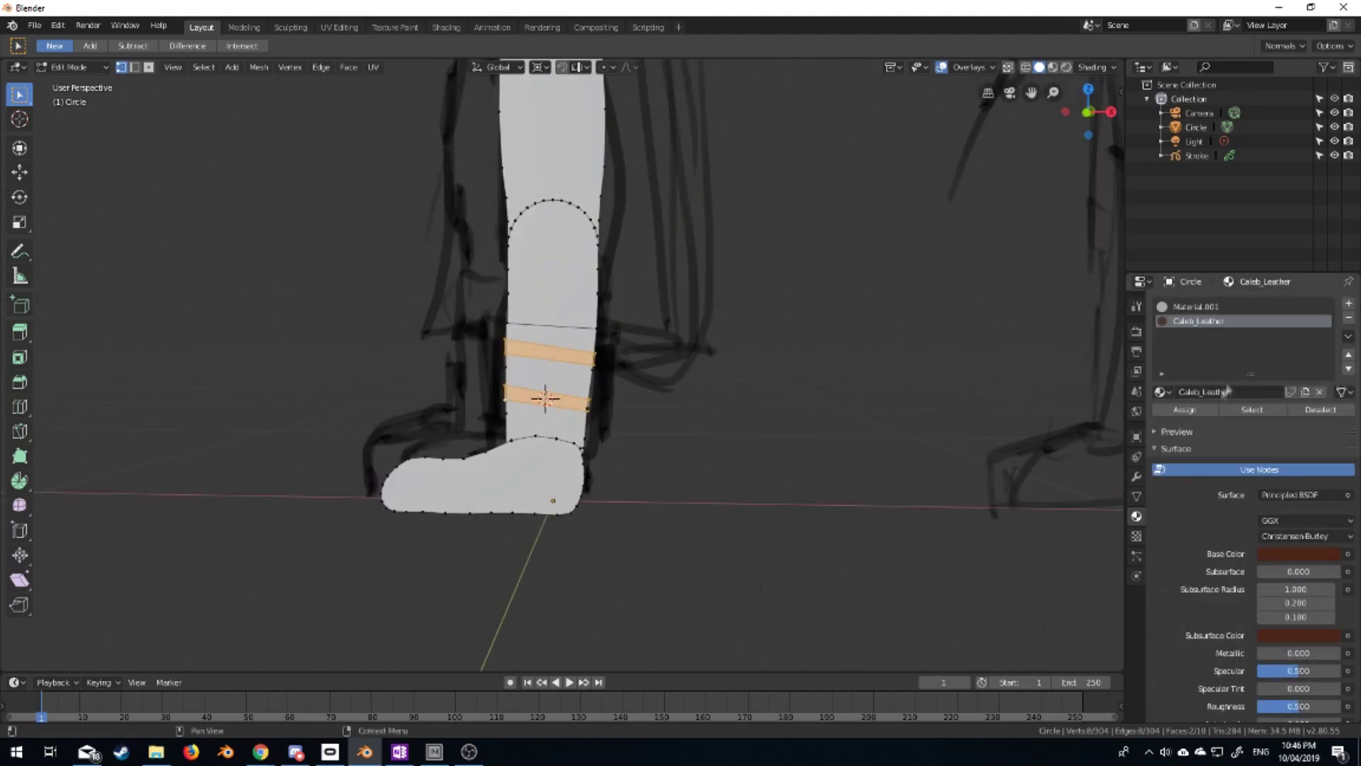
click(1177, 409)
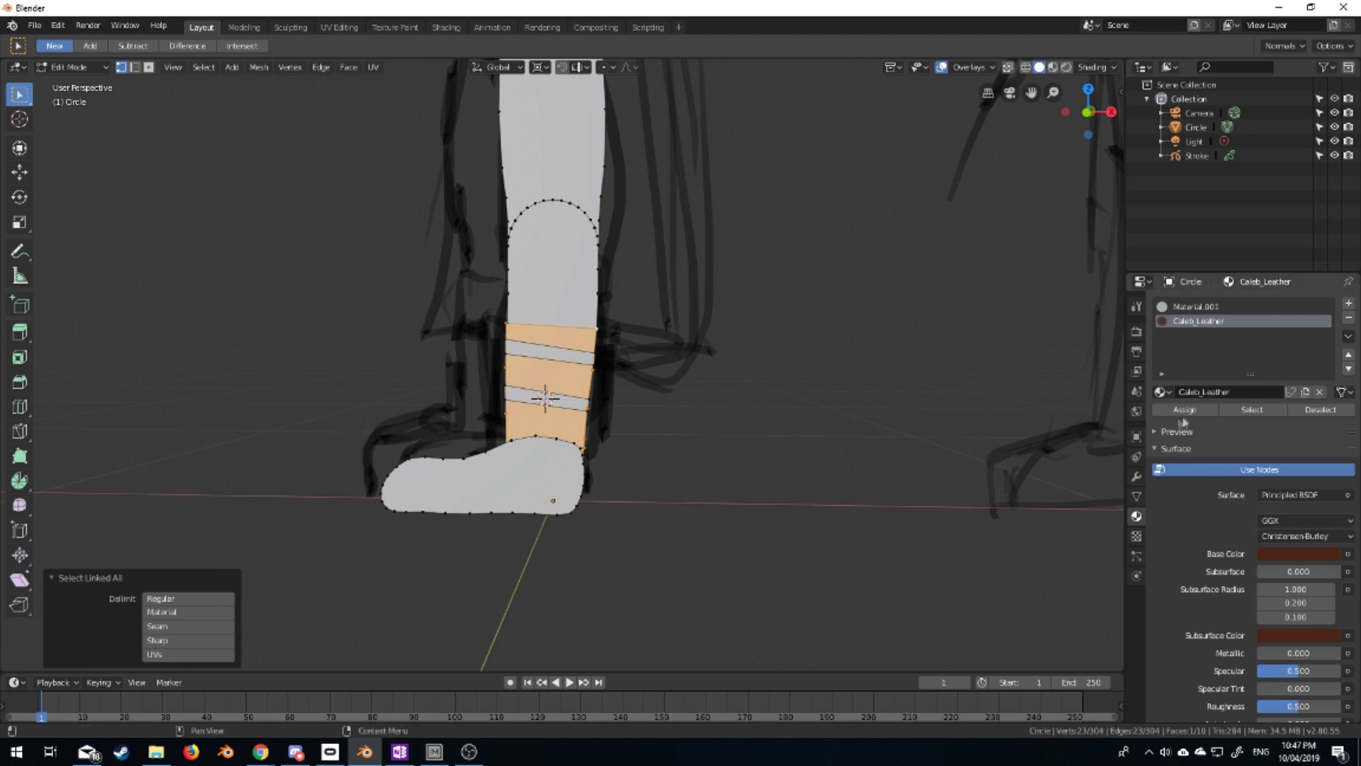
click(483, 489)
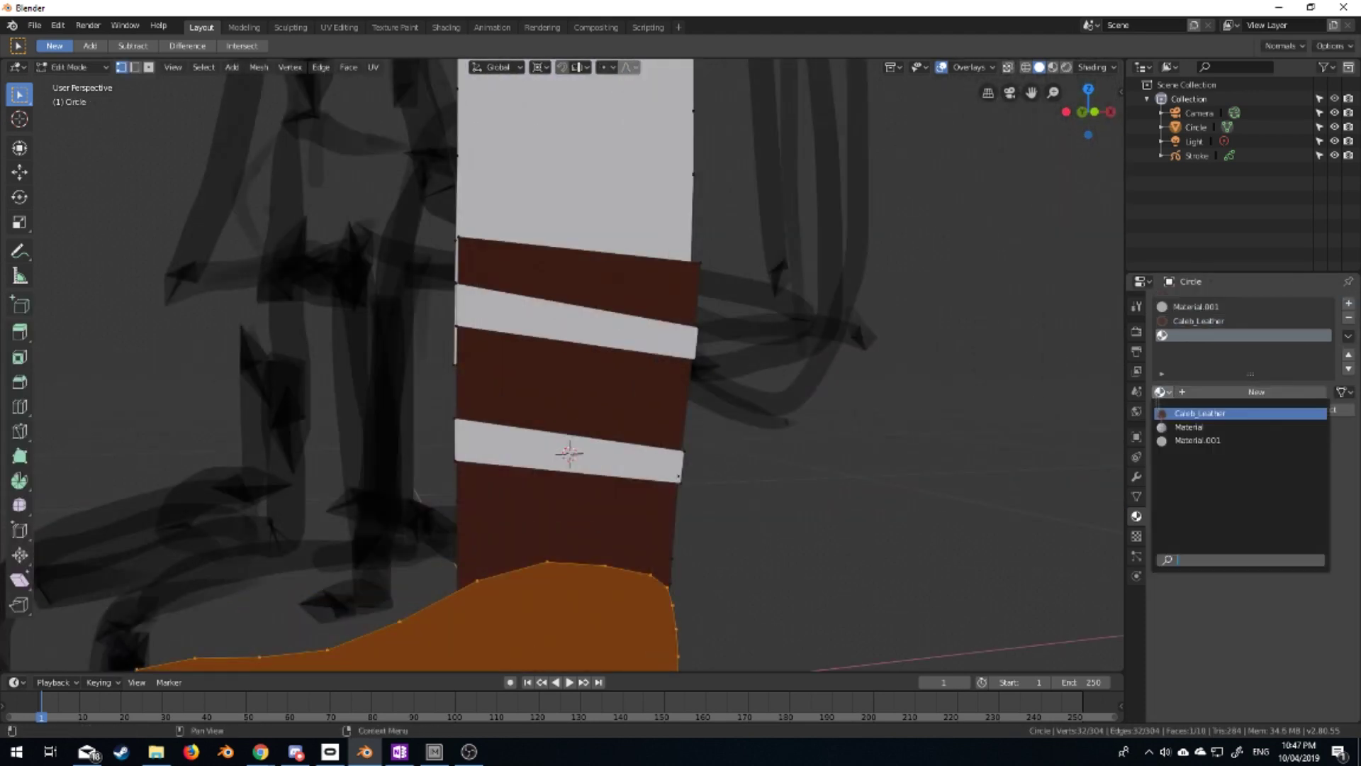
Duplicate the material as Caleb_Leather-1 and give it a dark brown viewport colour
click(1257, 392)
text(-1)
key(Return)
click(1304, 554)
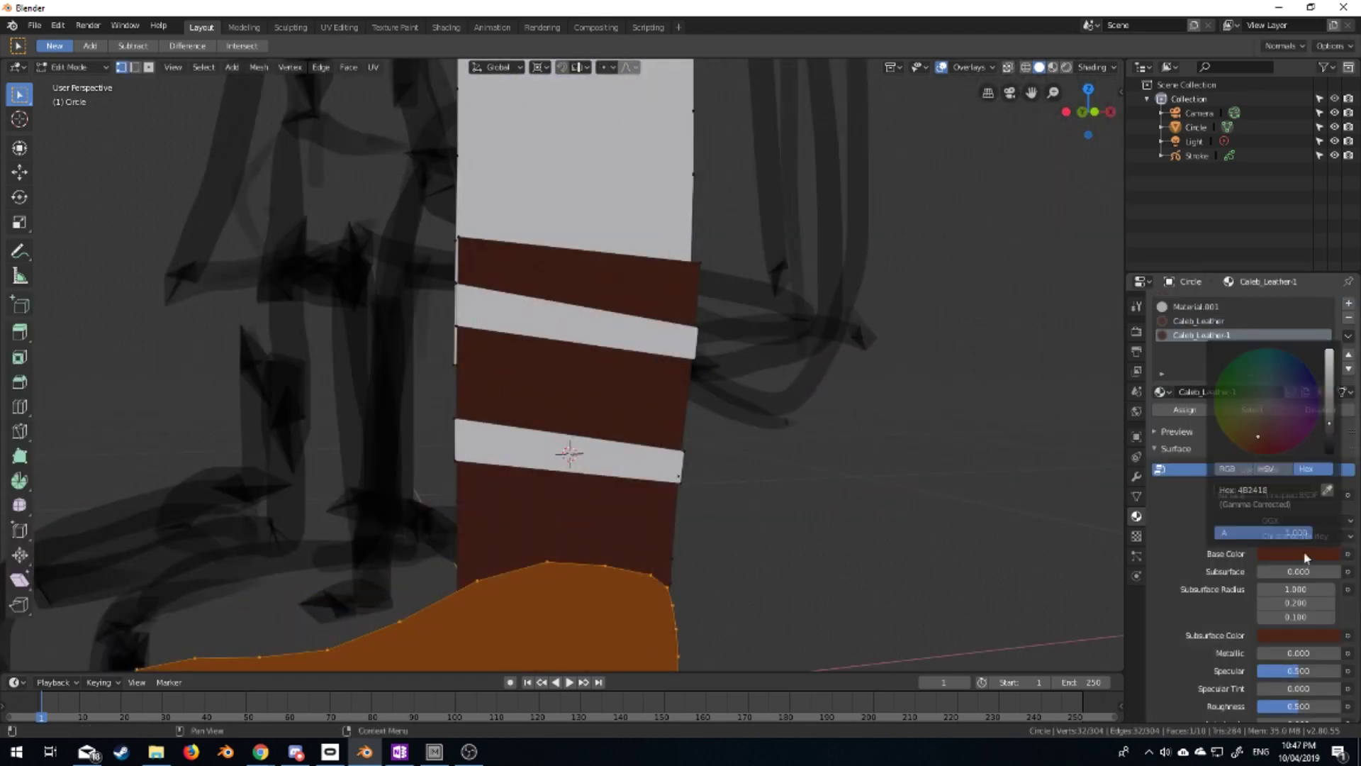
scroll(1303, 640, down, 10)
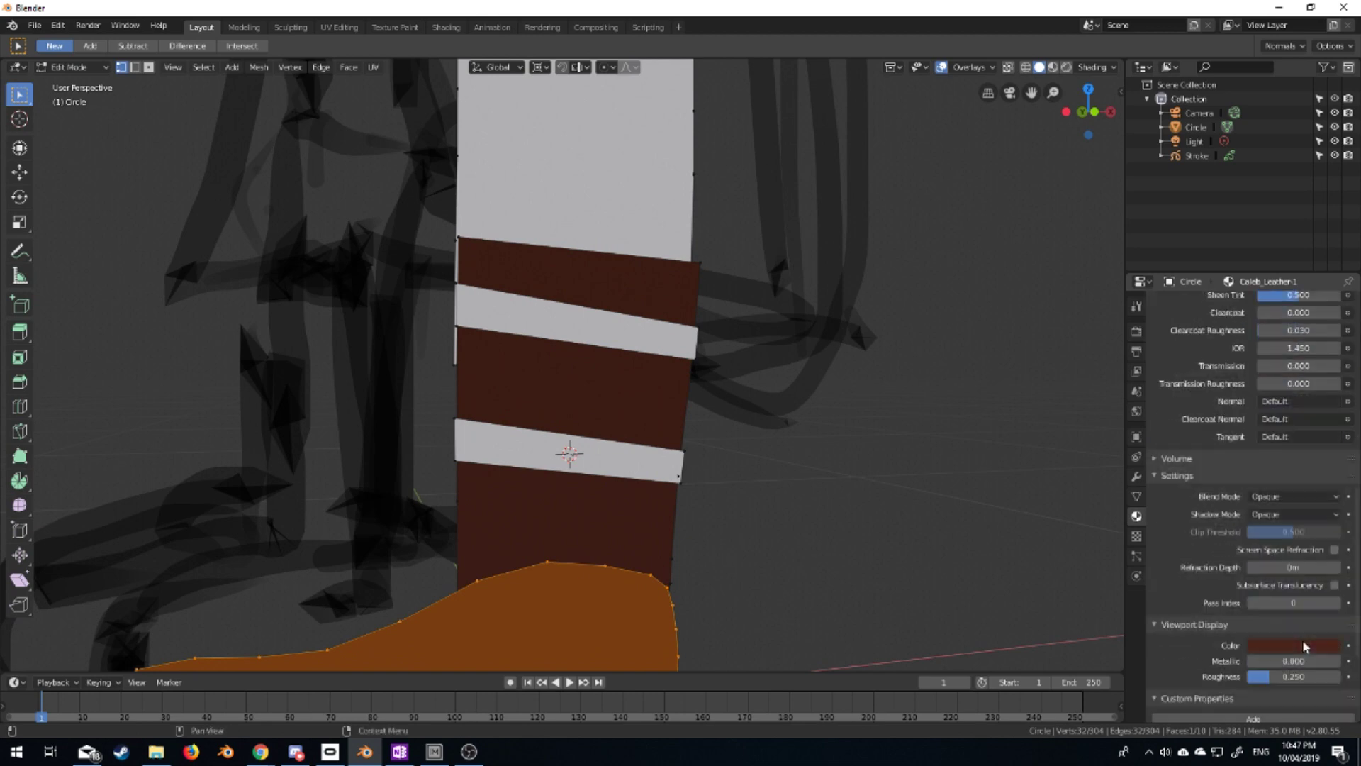
click(1303, 639)
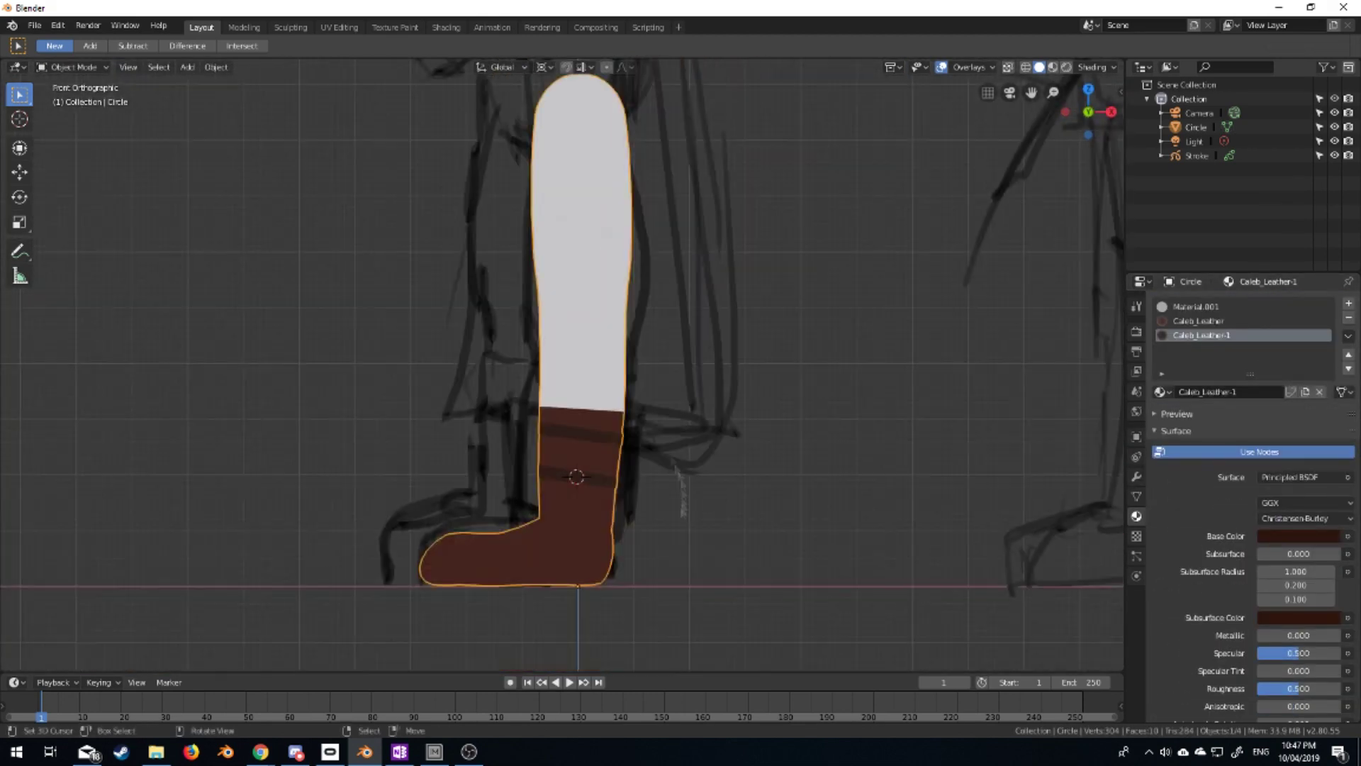
Subdivide the selected boot edges and proportionally reshape the boot outline
key(Tab)
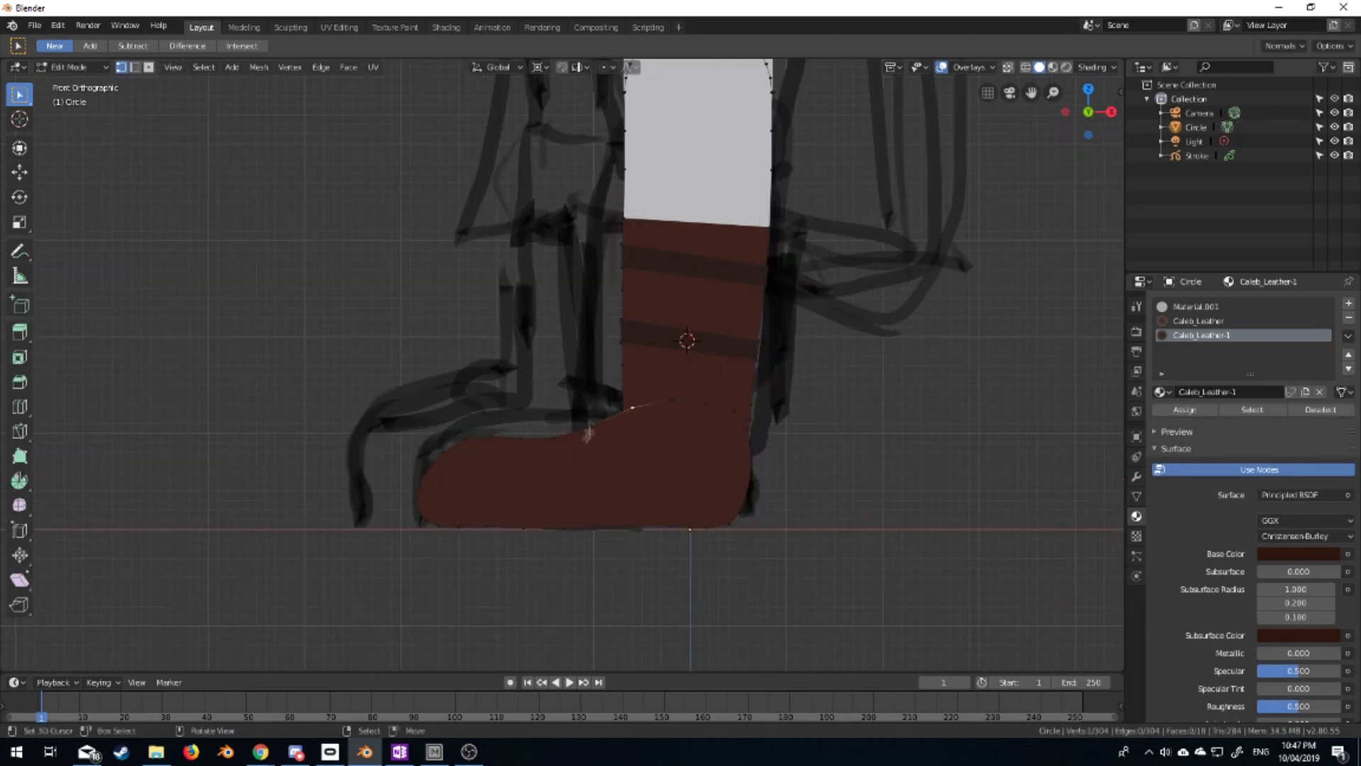
key(shift+d)
key(Escape)
key(ctrl+z)
middle_drag(496, 425, 638, 397)
right_click(630, 404)
click(659, 422)
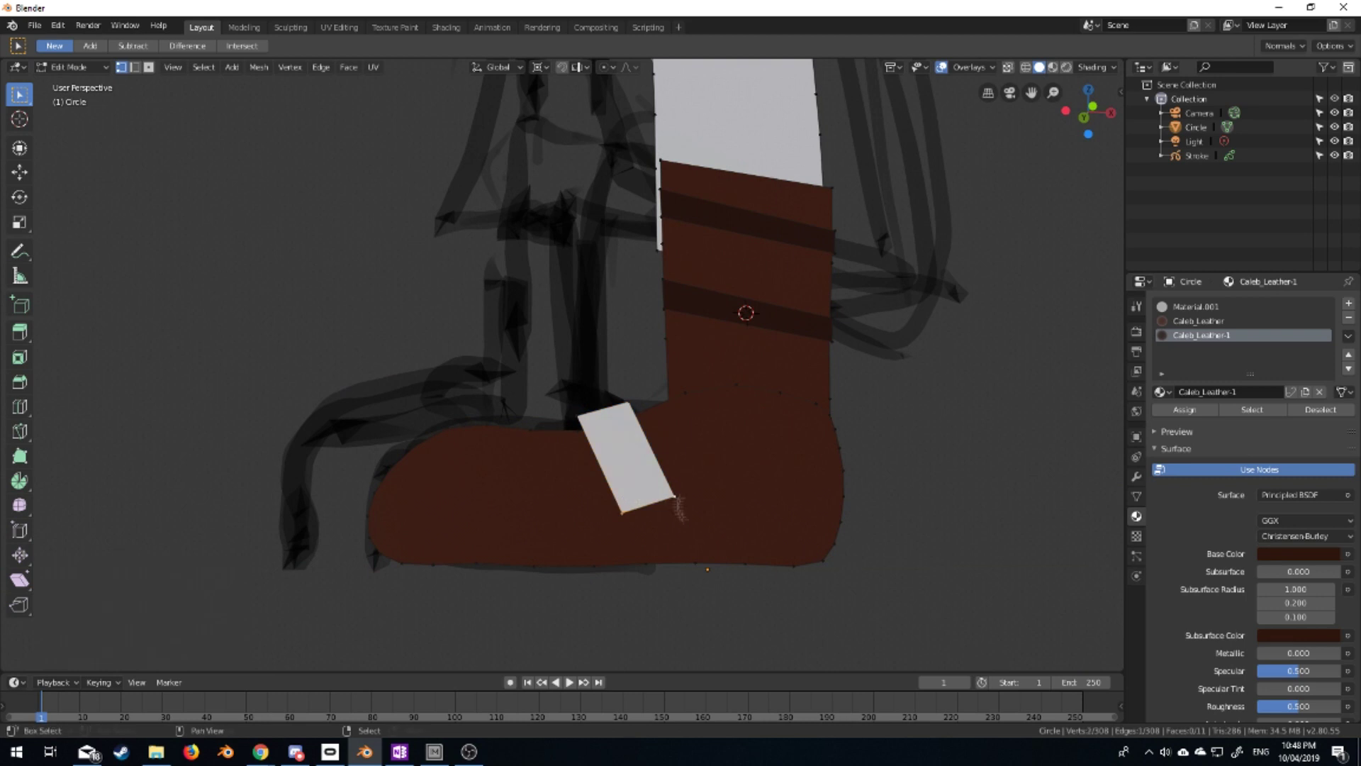
right_click(630, 404)
click(660, 534)
key(g)
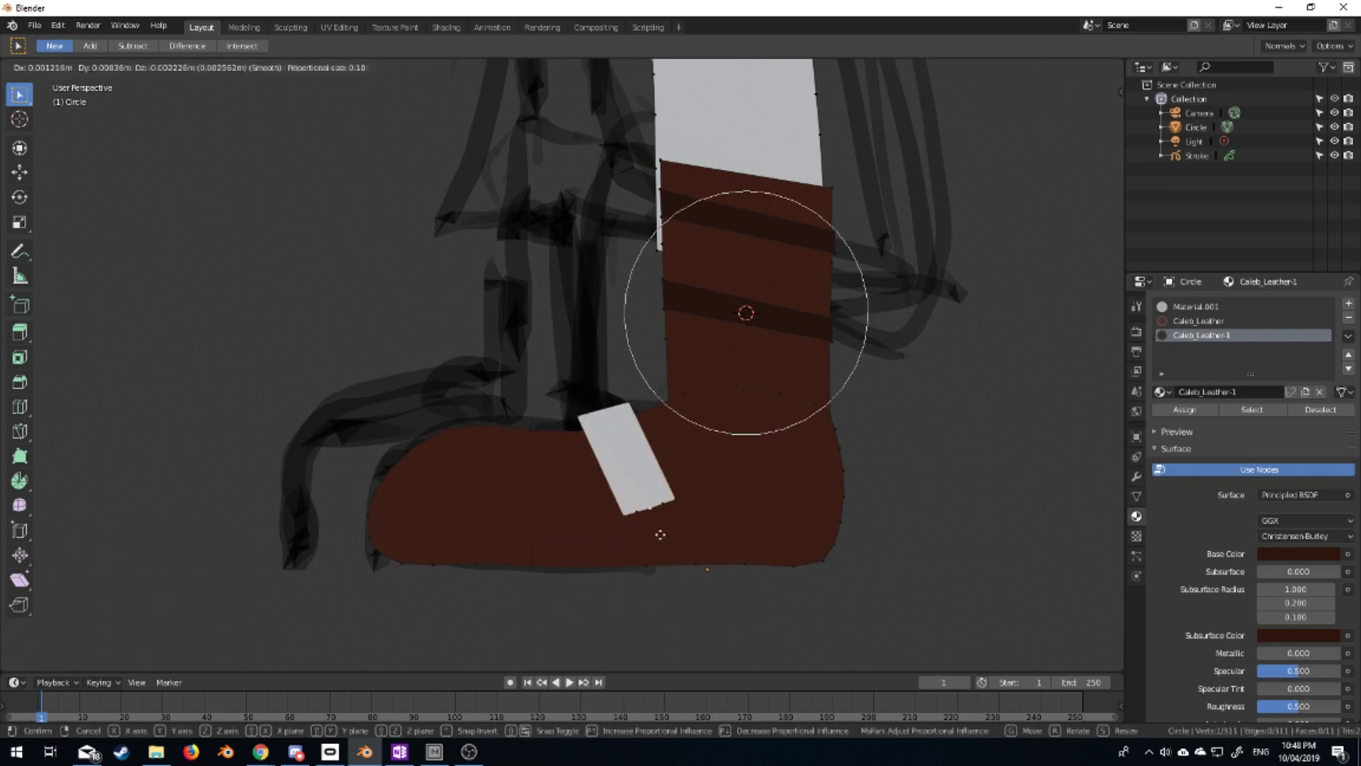
click(677, 644)
Subdivide more boot edges and select the boot's side face using X-ray
key(KP_1)
right_click(624, 389)
click(555, 516)
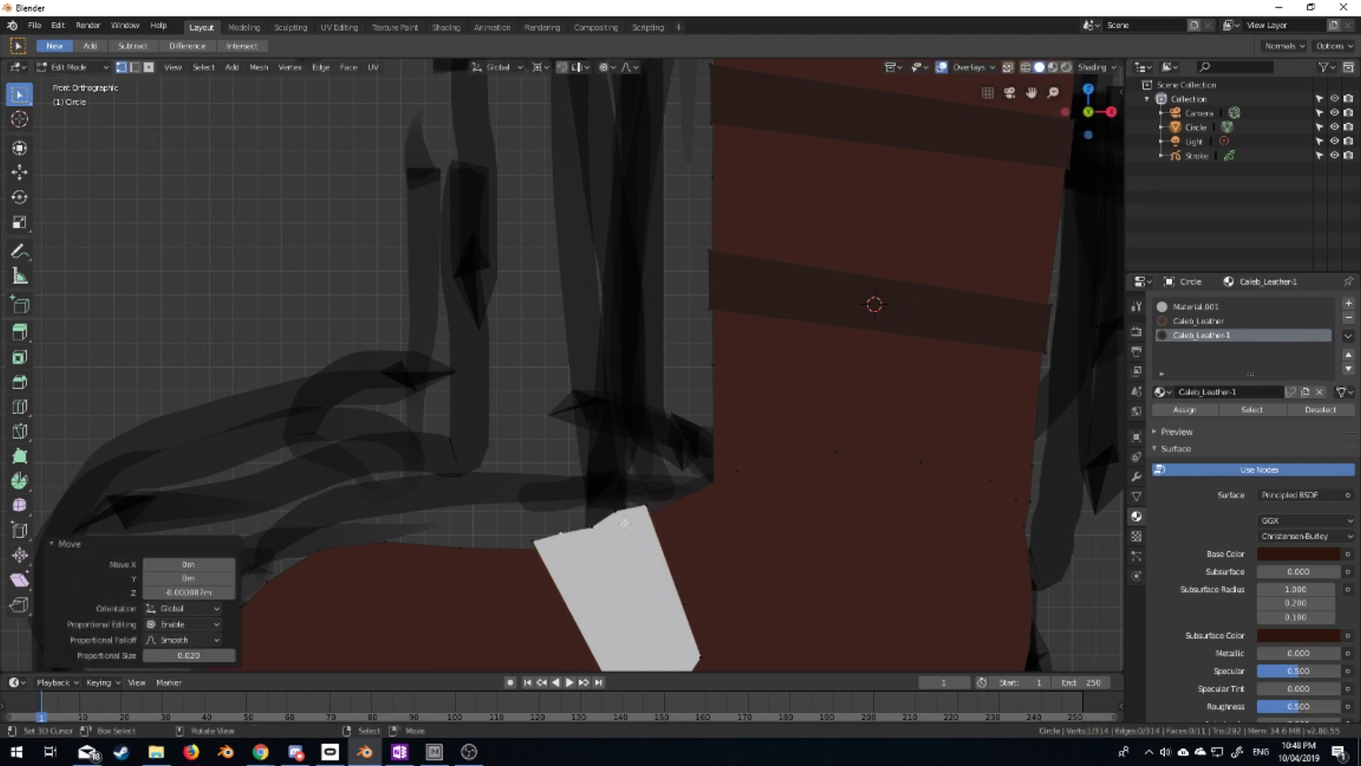
scroll(538, 553, down, 2)
key(alt+z)
key(ctrl+l)
scroll(527, 575, down, 1)
key(alt+z)
scroll(527, 576, down, 3)
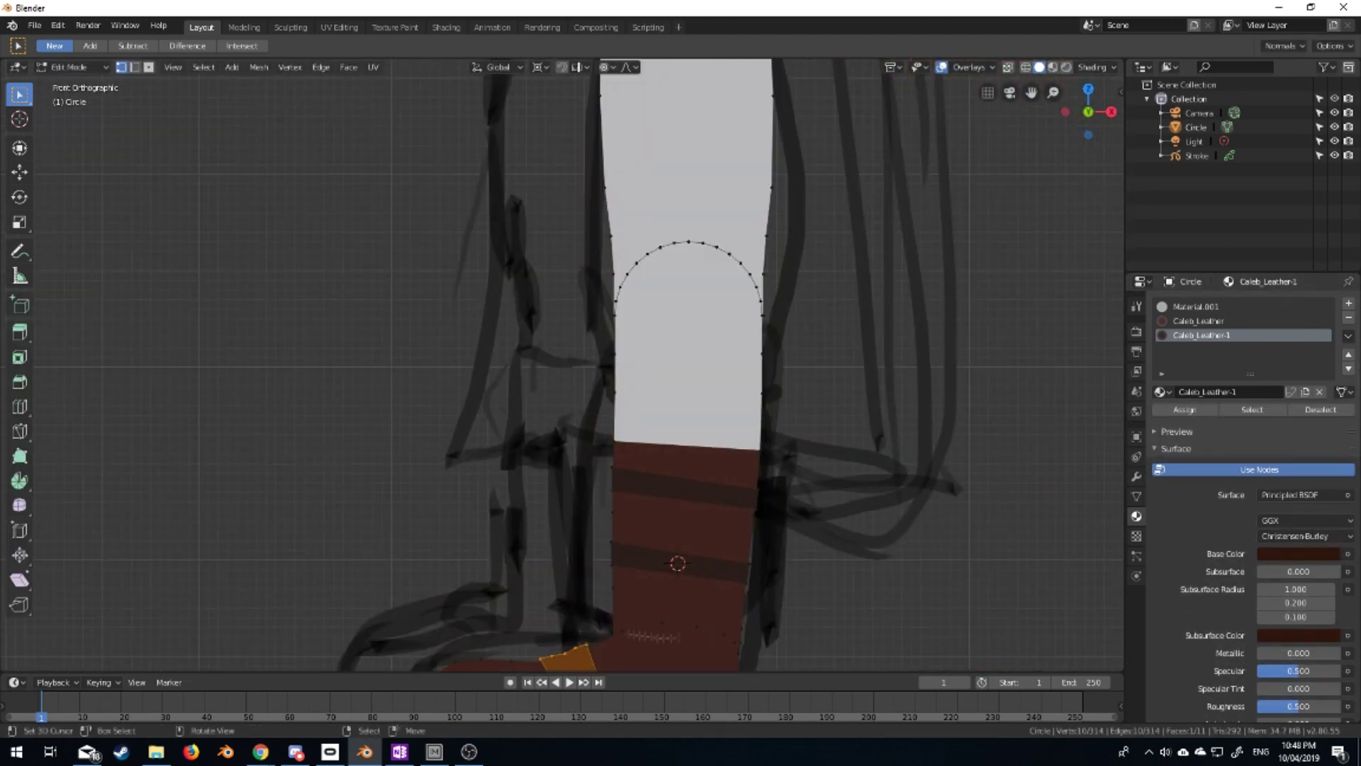
scroll(713, 443, down, 2)
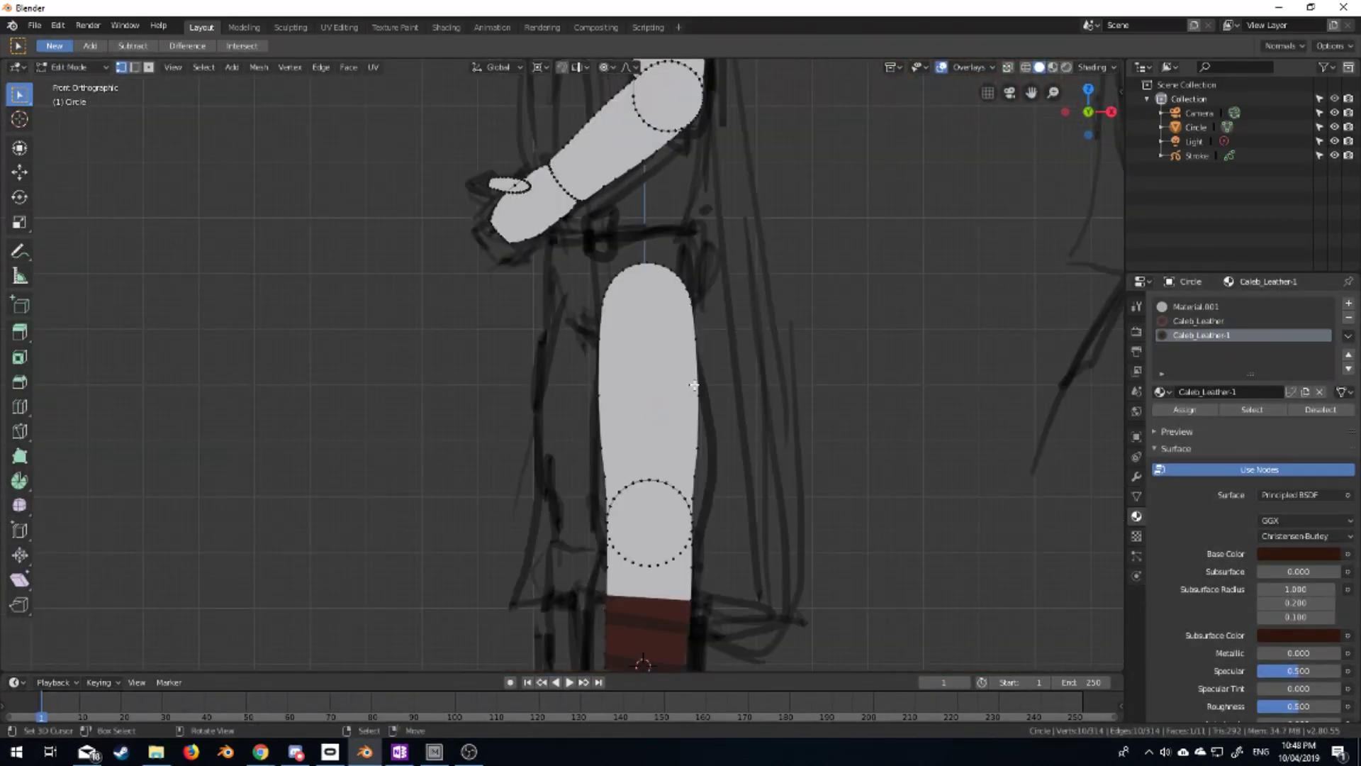
Add a circle rotated 90° on X, shrunk to about 0.28, with proportional editing on
scroll(694, 385, down, 2)
key(shift+a)
click(560, 440)
key(r)
key(x)
key(9)
key(0)
key(Return)
key(s)
key(Return)
click(606, 67)
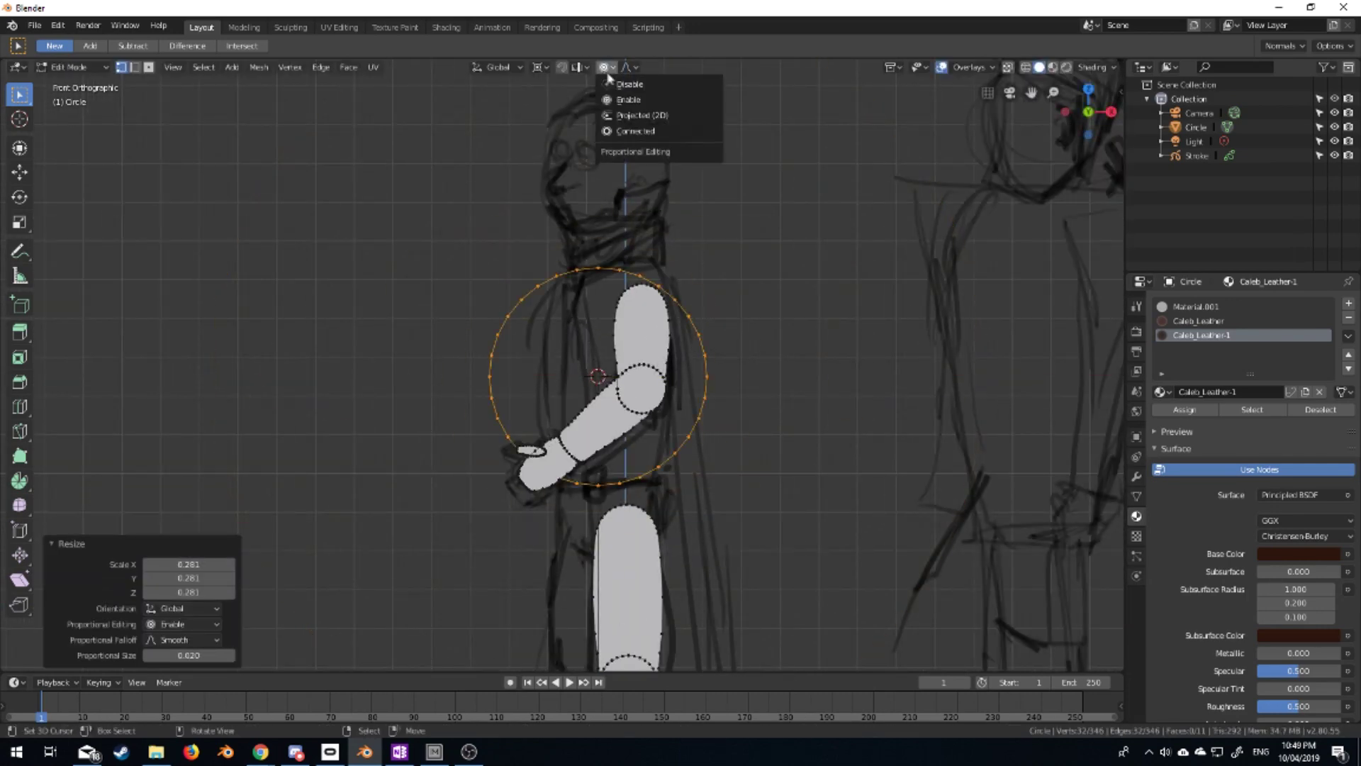
Move the circle's side points so the outline wraps the torso along the sketch
click(491, 376)
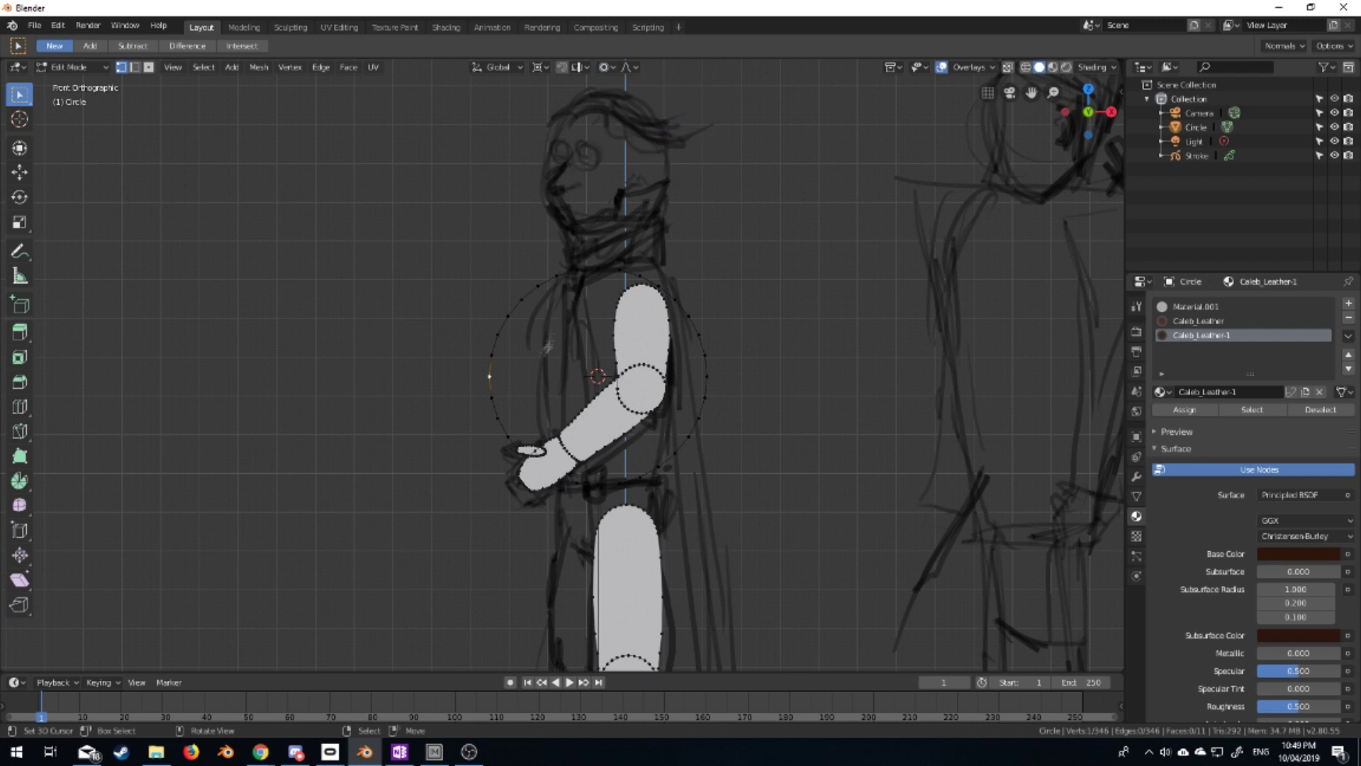
key(g)
click(560, 382)
key(g)
click(567, 376)
click(659, 284)
click(599, 501)
shift+click(574, 500)
Scale and raise the outline's bottom edge to follow the sketched belt line
key(s)
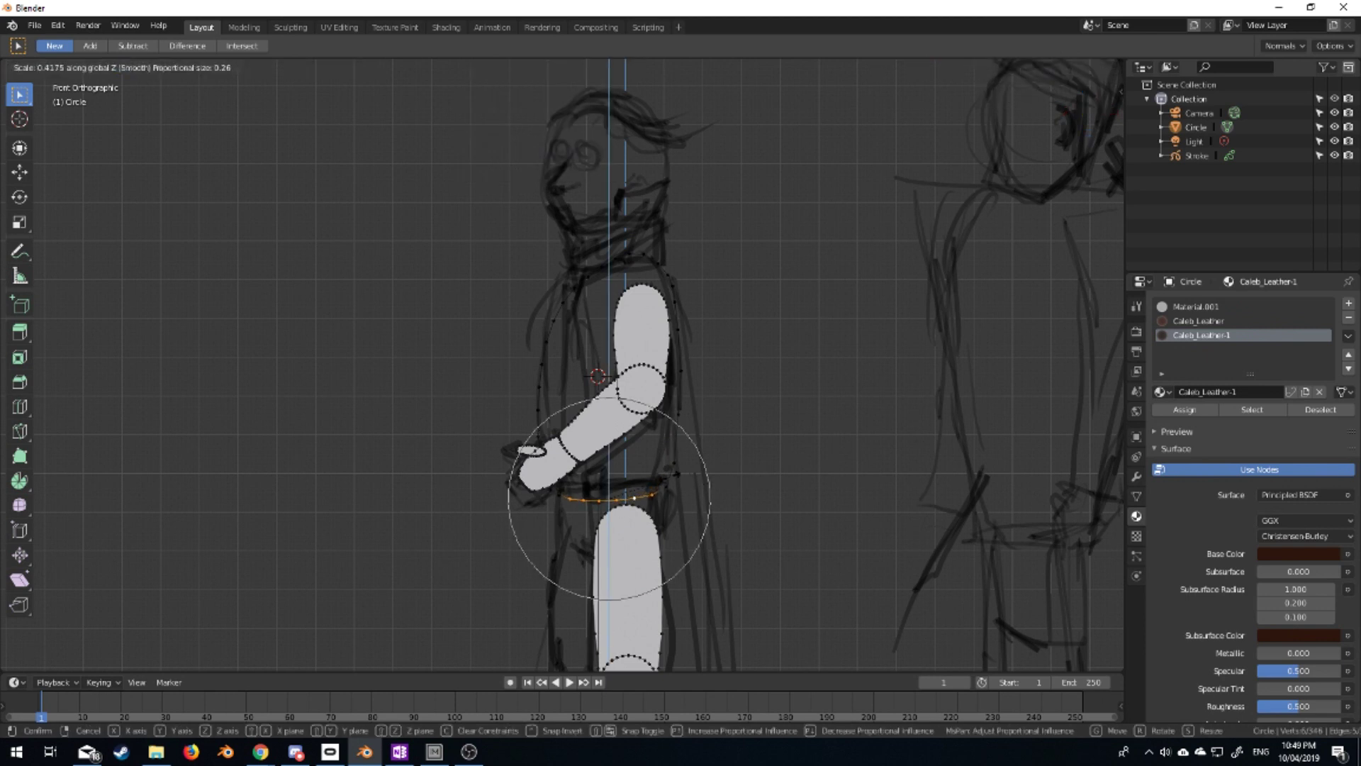
key(g)
key(Return)
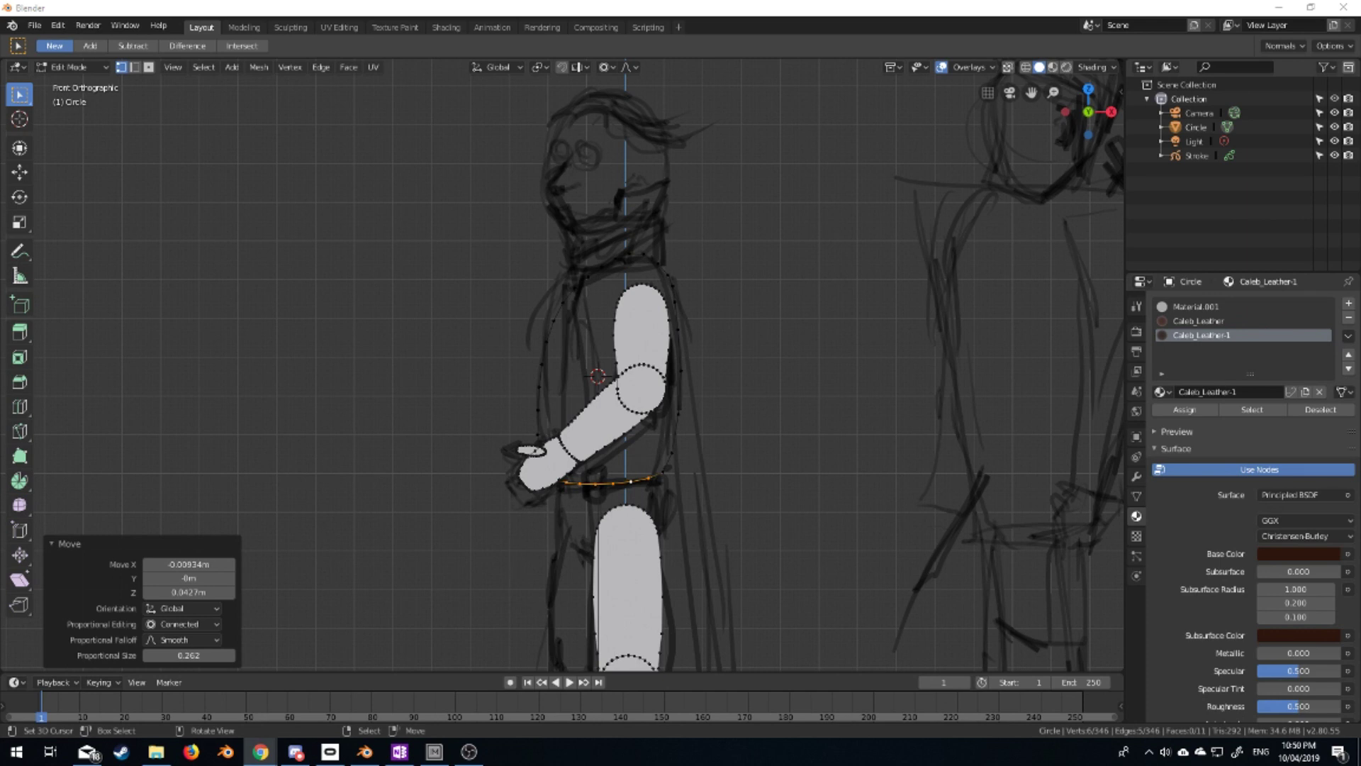
scroll(130, 354, down, 2)
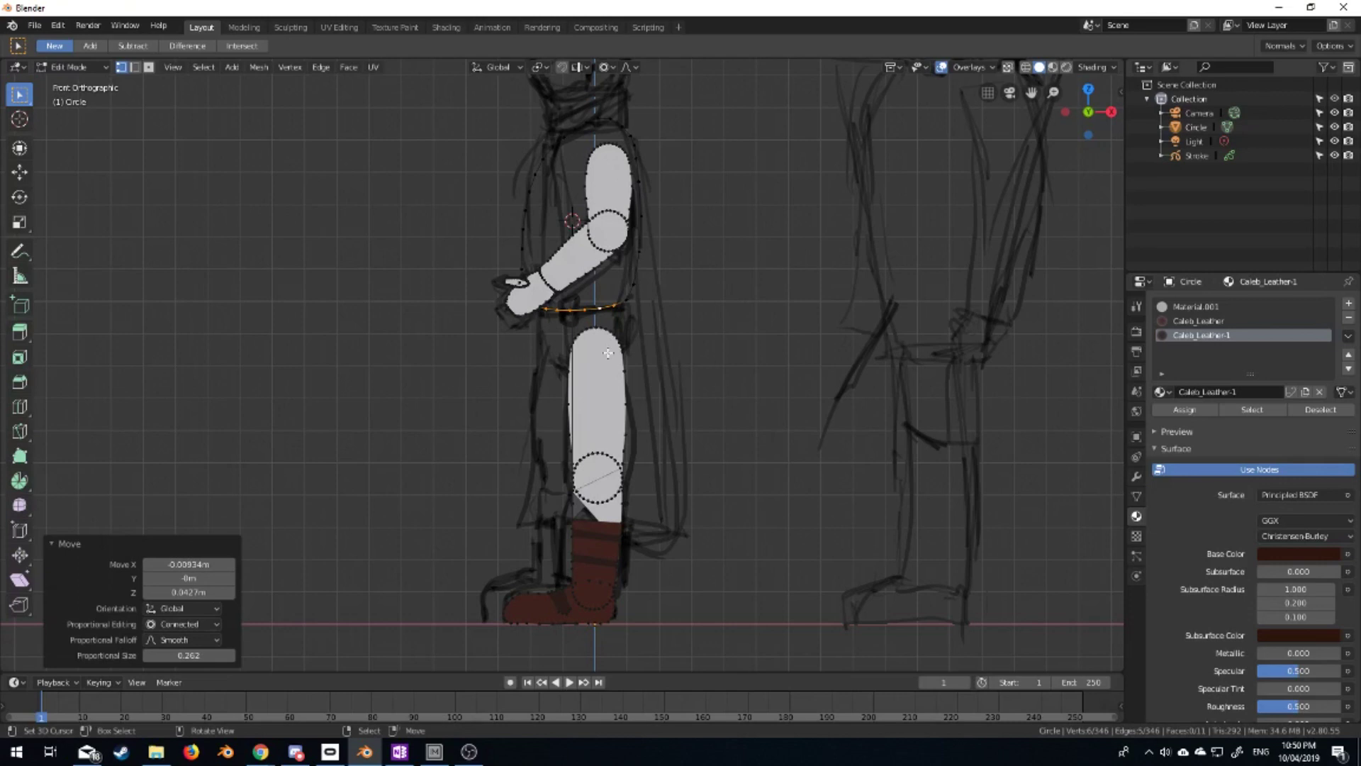
scroll(587, 370, up, 3)
key(g)
click(587, 370)
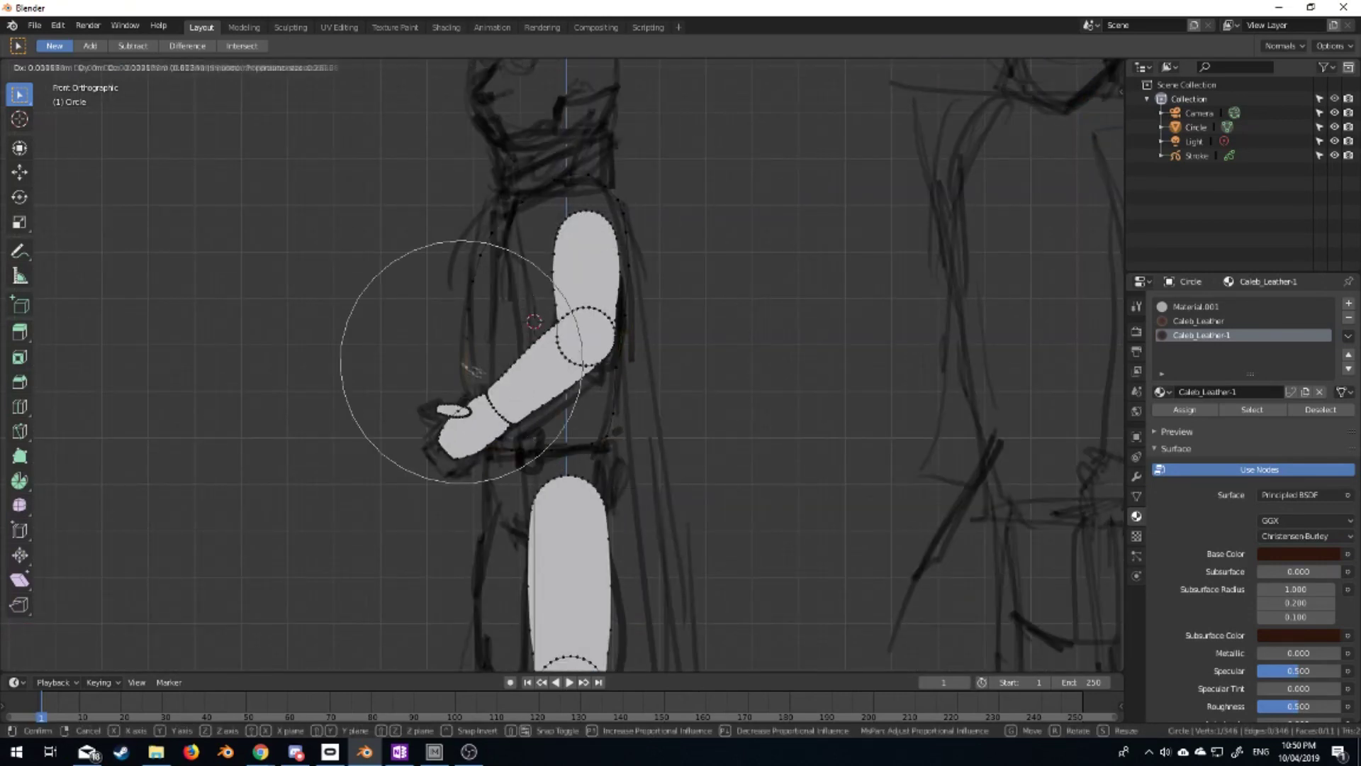
Select the torso outline and reposition a lower point with falloff
key(ctrl+l)
drag(703, 121, 315, 391)
click(534, 454)
key(g)
click(618, 485)
scroll(532, 452, down, 3)
middle_drag(532, 453, 593, 590)
scroll(593, 590, up, 4)
Delete the stray vertex from the torso outline
key(x)
click(546, 420)
middle_drag(546, 420, 630, 575)
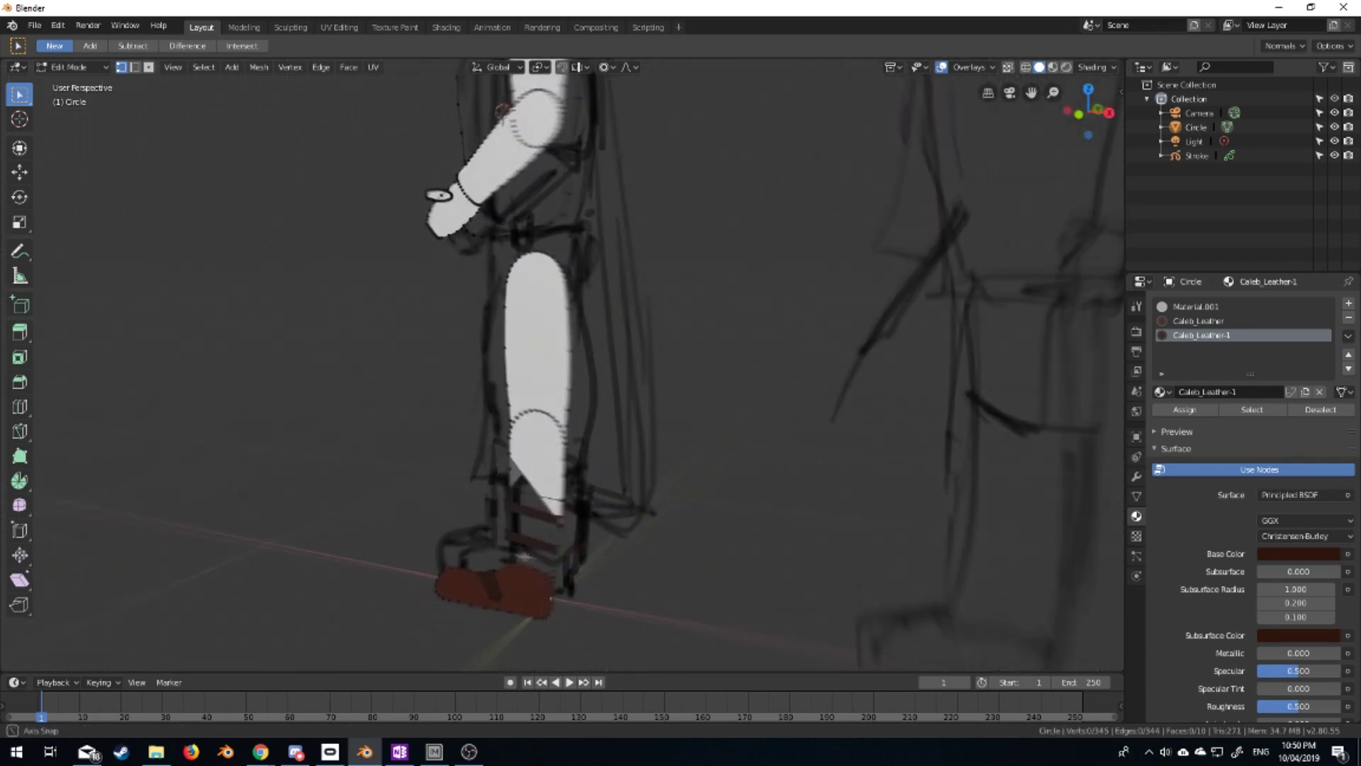
scroll(649, 492, up, 3)
scroll(620, 376, up, 2)
middle_drag(621, 375, 675, 444)
Lower the selected waist edge along Z, then nudge it slightly sideways
key(g)
key(z)
click(674, 444)
key(KP_1)
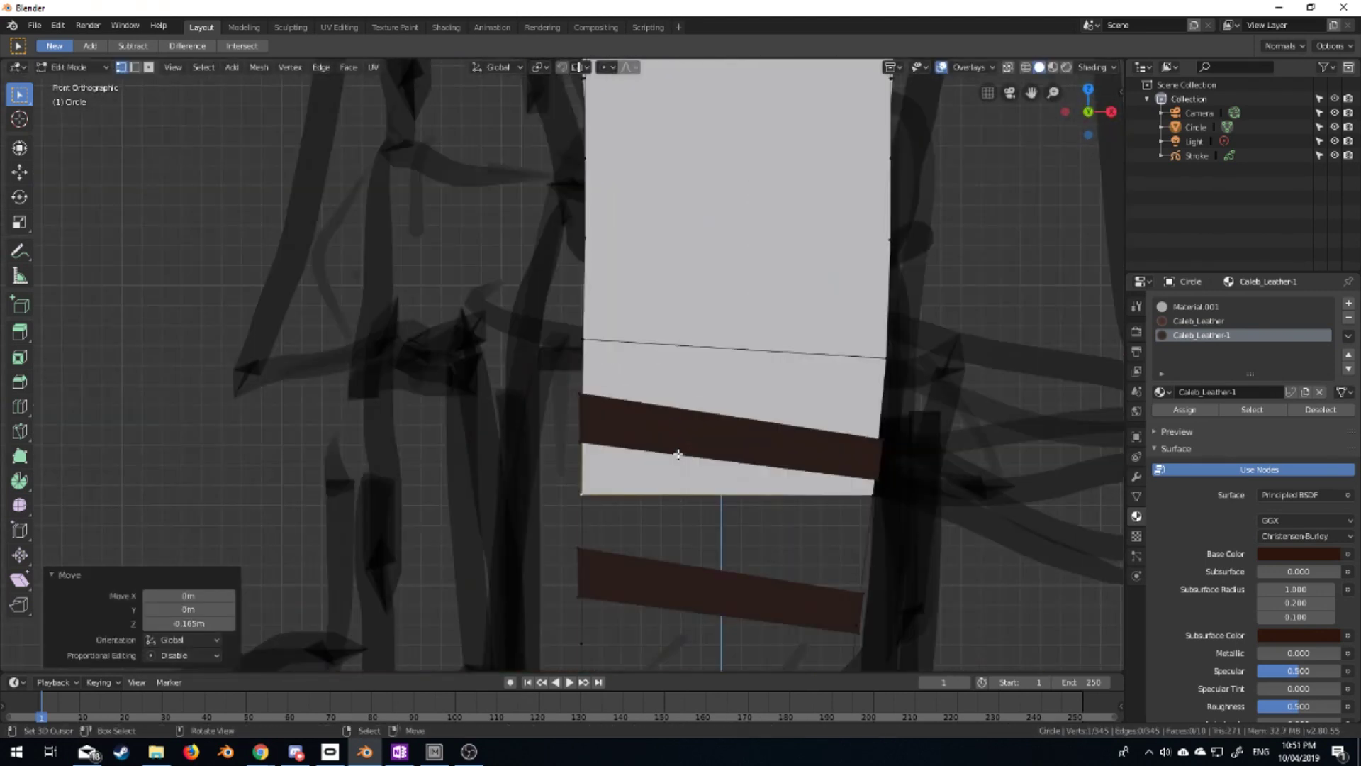
key(g)
middle_drag(871, 491, 943, 492)
key(g)
click(949, 492)
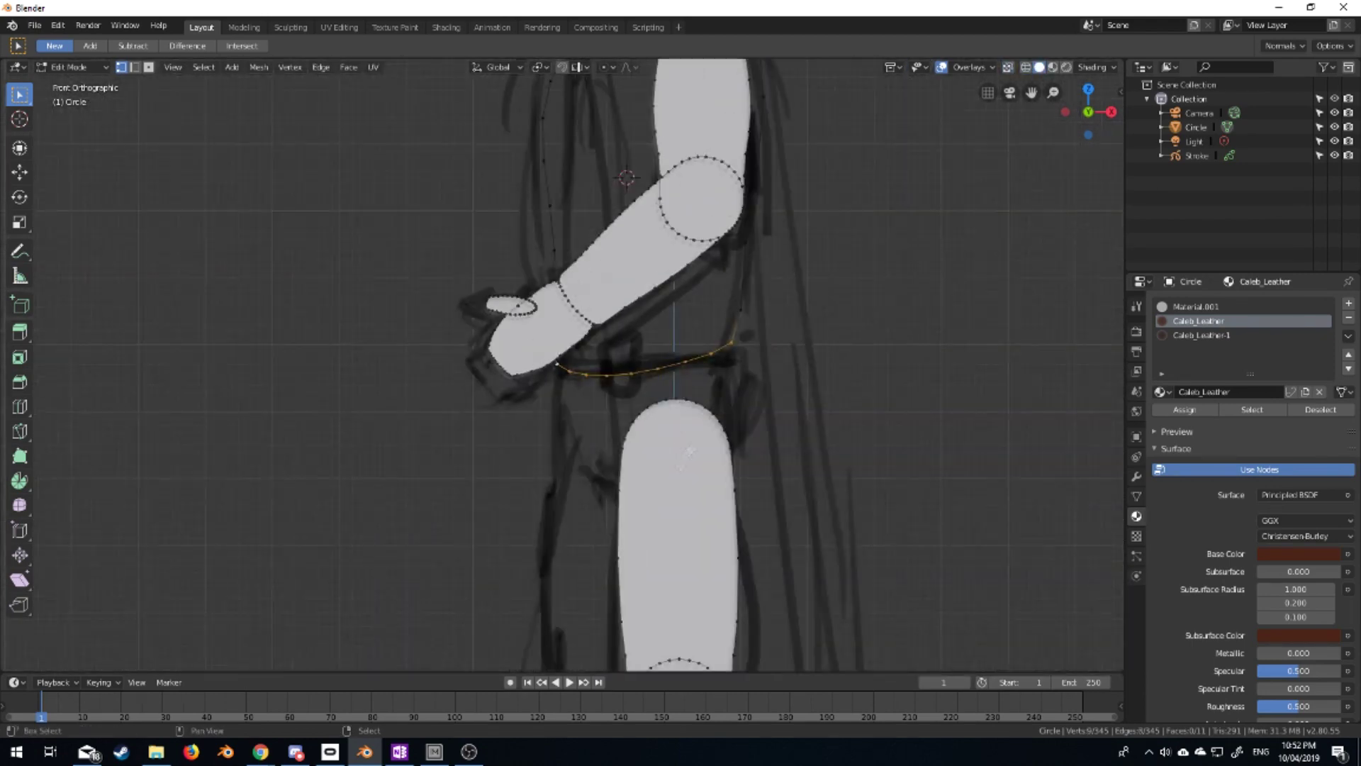
Duplicate the waist edge, tilt it, scale it to 1.26 and extrude it into a band
key(shift+d)
key(Escape)
key(Return)
key(r)
click(804, 363)
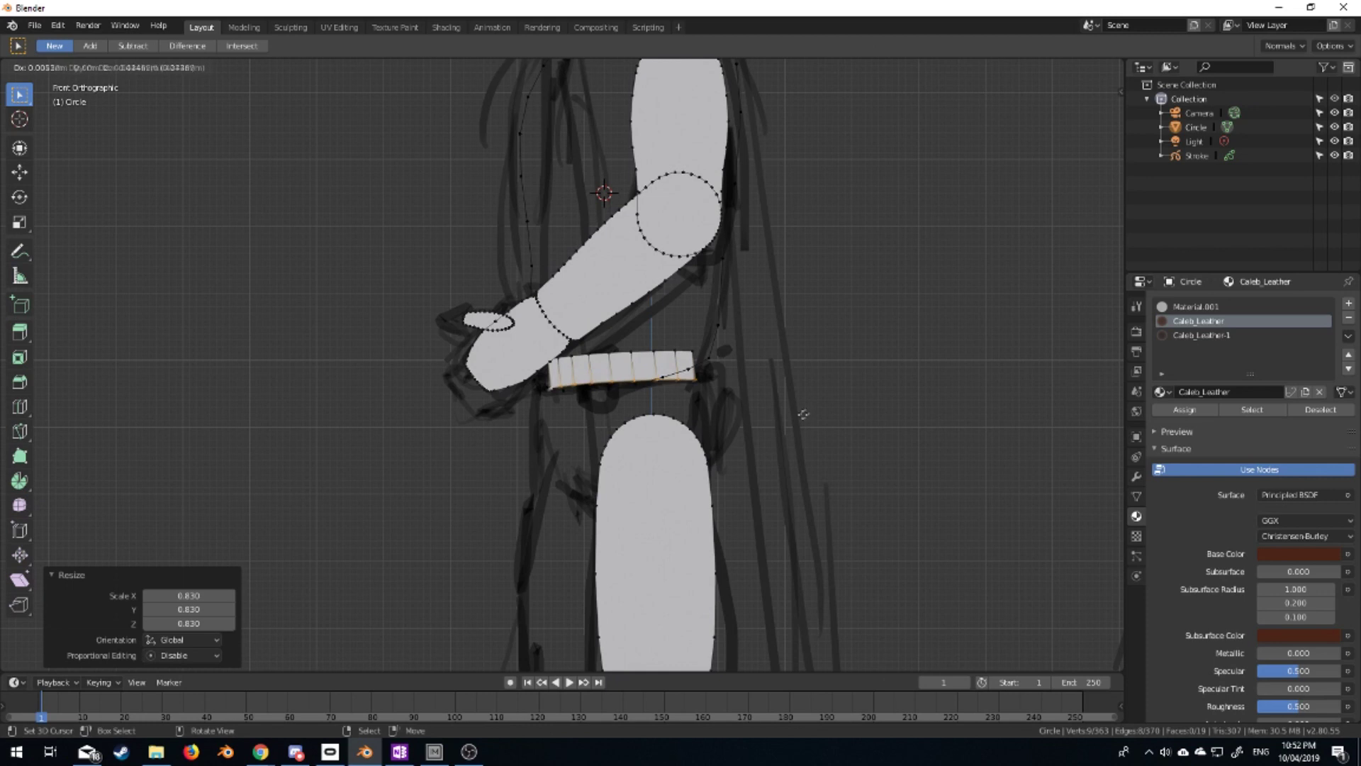
click(876, 402)
key(e)
click(868, 439)
key(x)
mouse_move(868, 439)
middle_down()
mouse_move(808, 395)
mouse_move(780, 418)
mouse_move(695, 380)
middle_up()
Shift the waist loop back and forth along the Y depth axis
key(g)
key(y)
click(780, 418)
key(g)
key(y)
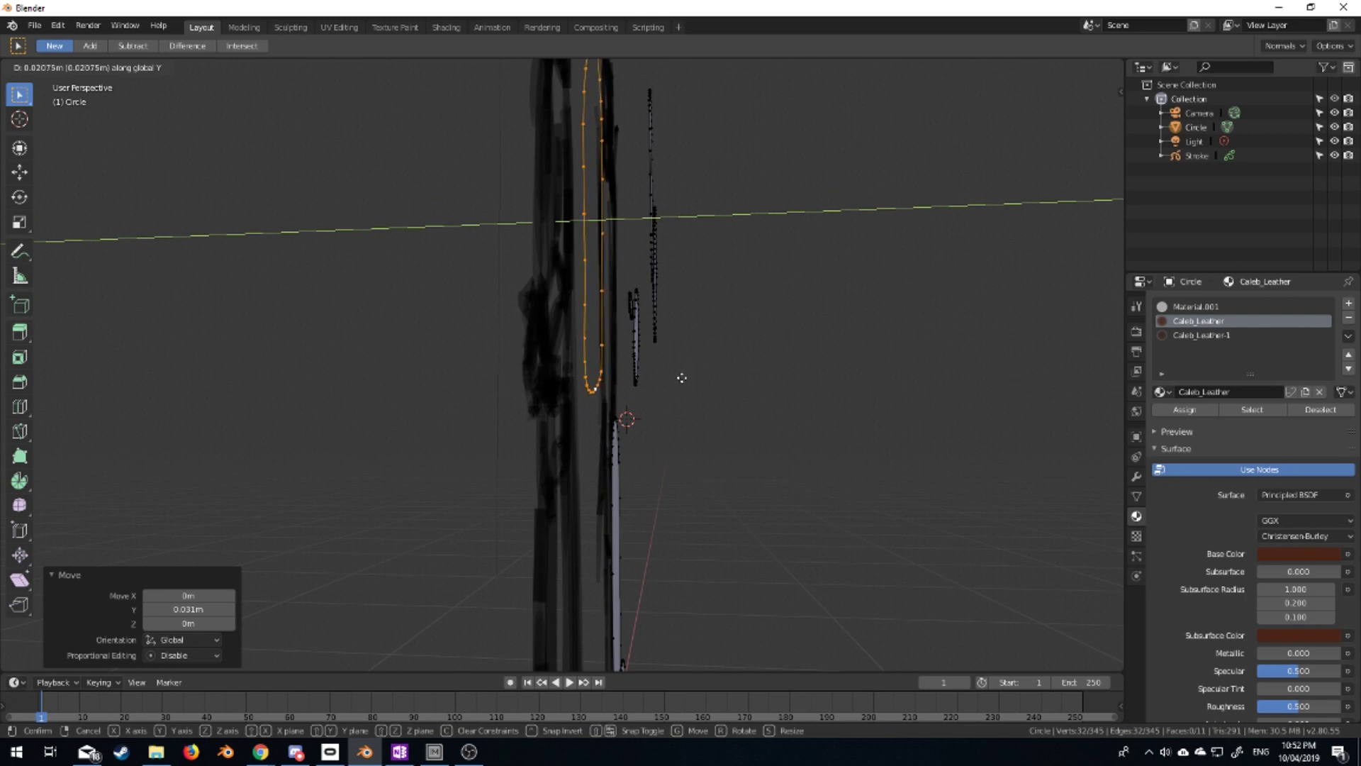
key(Return)
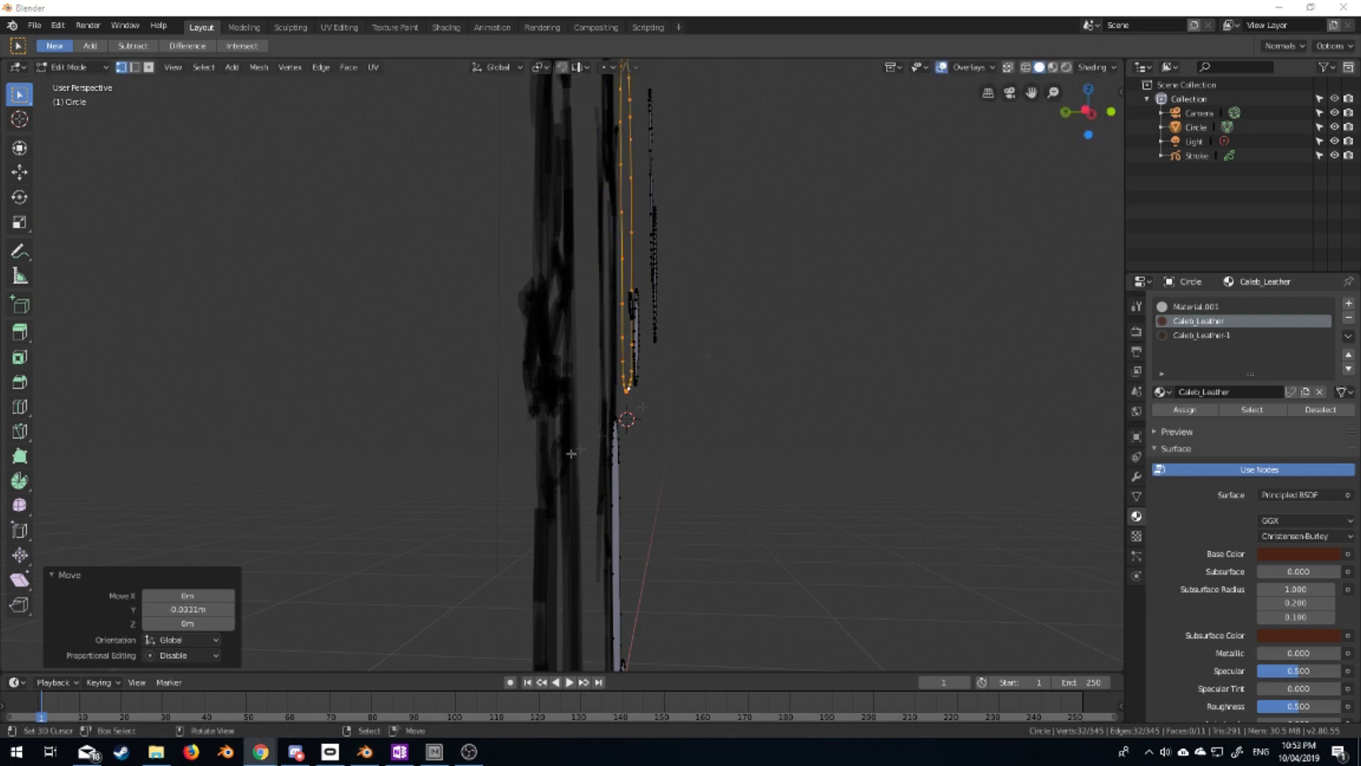
key(KP_1)
middle_drag(735, 354, 576, 452)
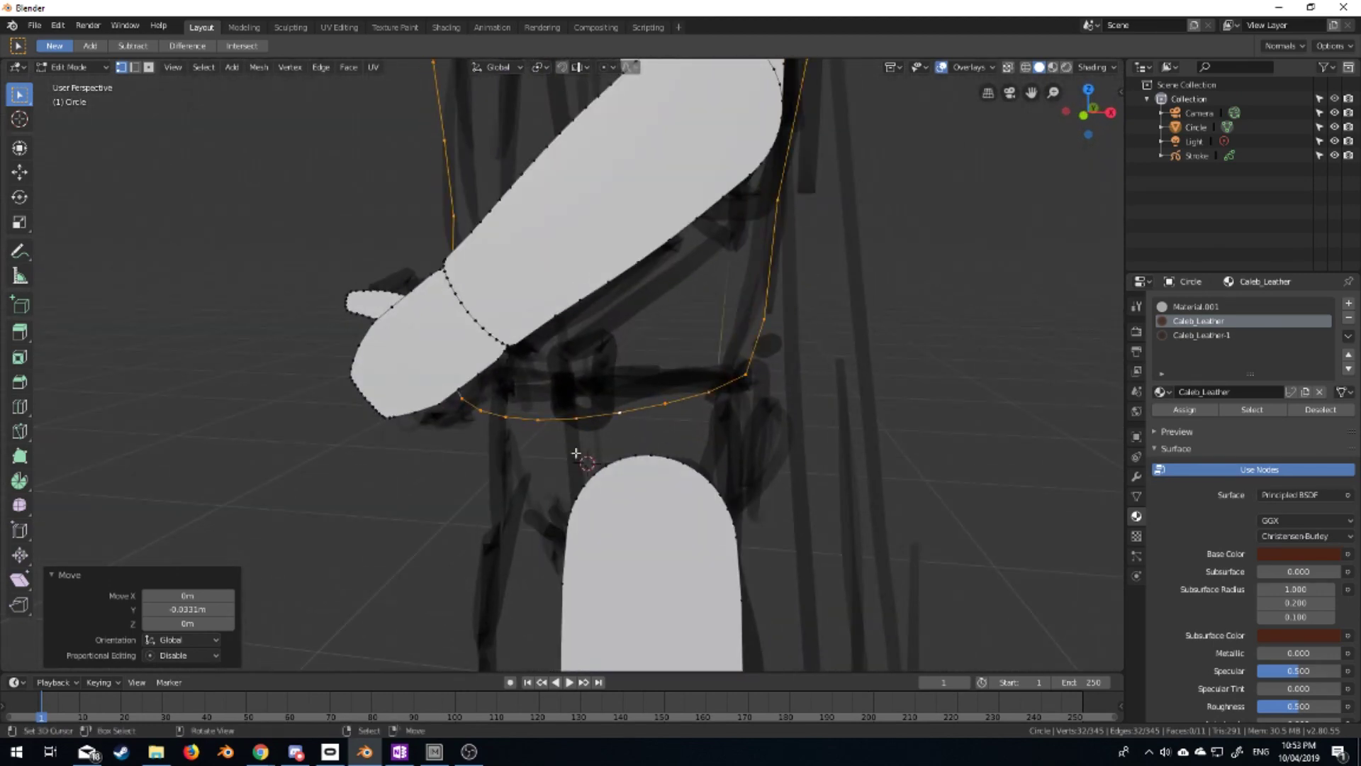
middle_drag(576, 452, 486, 404)
Add a circle at the hips, shrink it to 0.13 and squash it to 0.412 on Z
key(shift+a)
click(486, 404)
key(s)
click(583, 414)
key(KP_1)
scroll(639, 319, up, 3)
key(s)
key(z)
click(642, 385)
Turn on connected proportional editing and mould the circle around the top of the leg
click(542, 67)
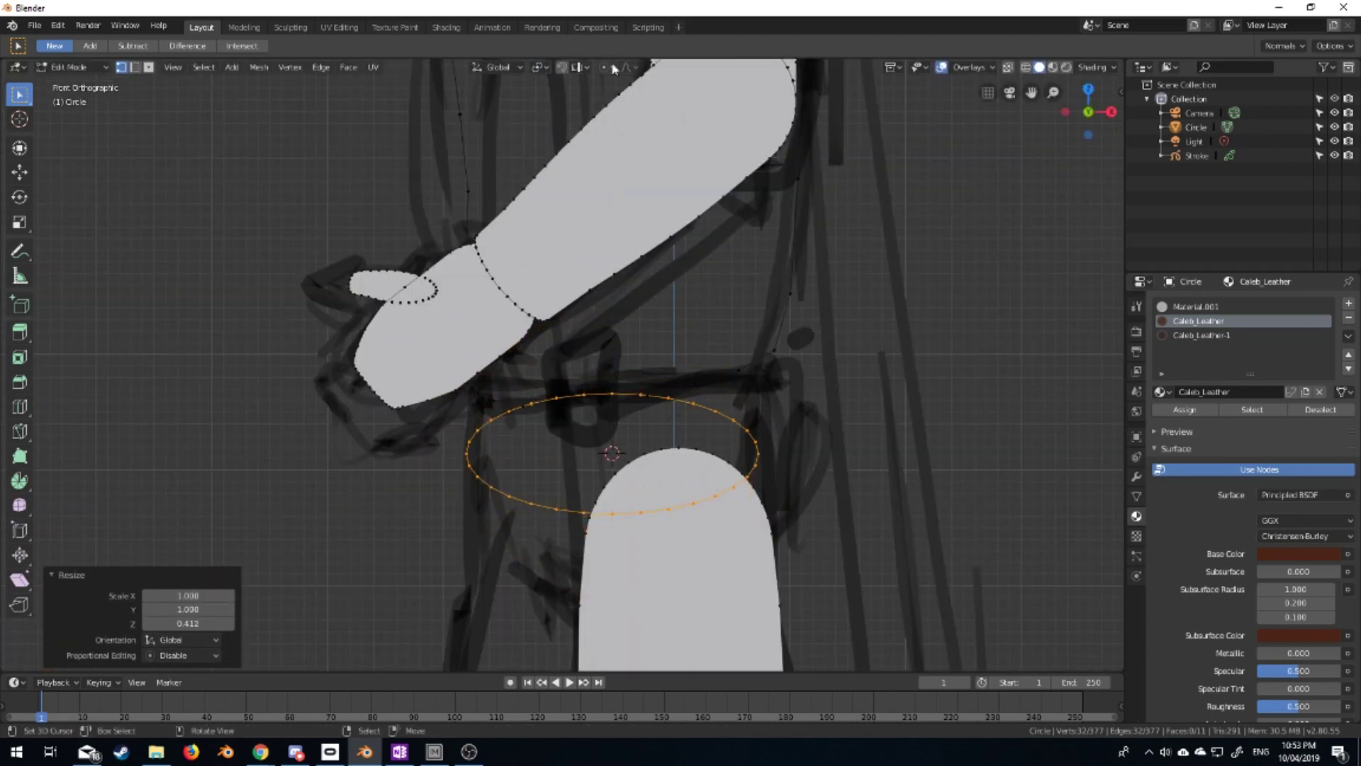
click(613, 68)
click(628, 105)
key(g)
click(675, 371)
key(g)
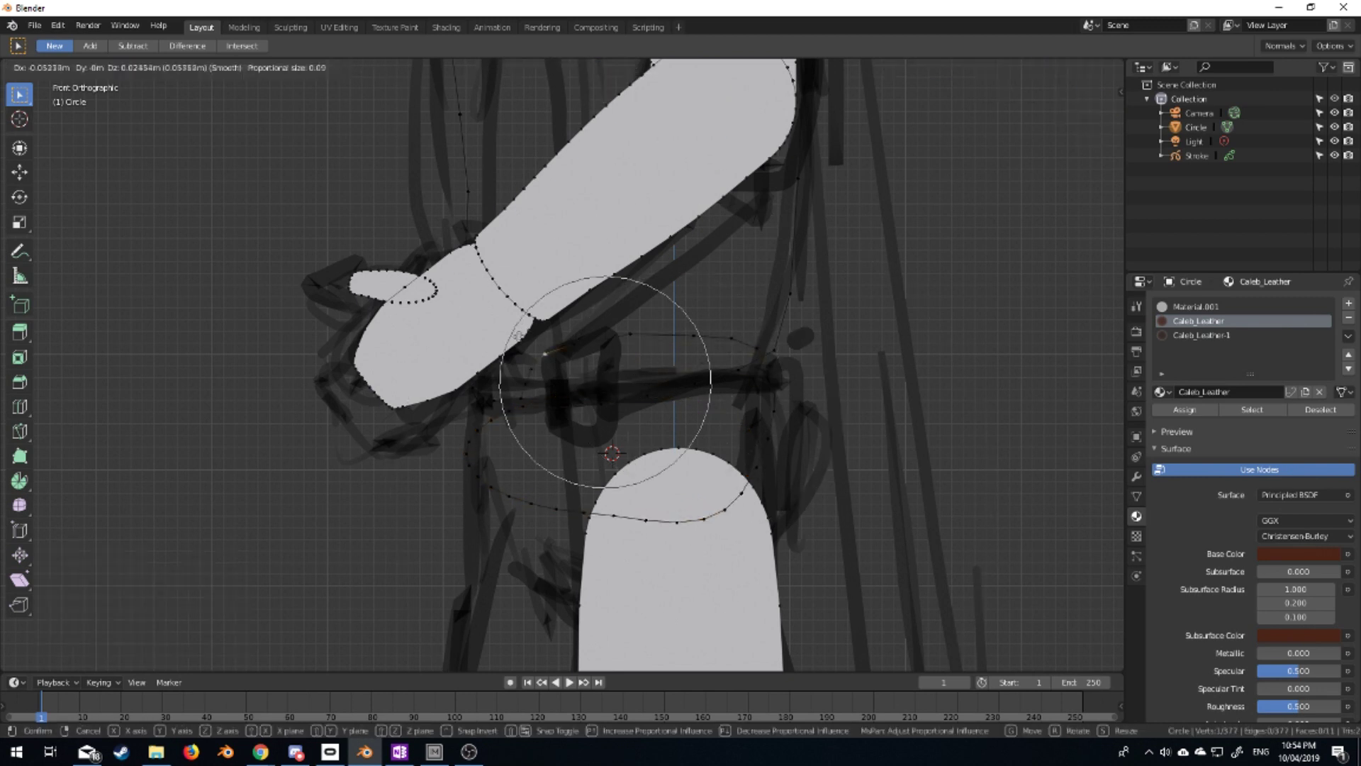
click(462, 492)
key(g)
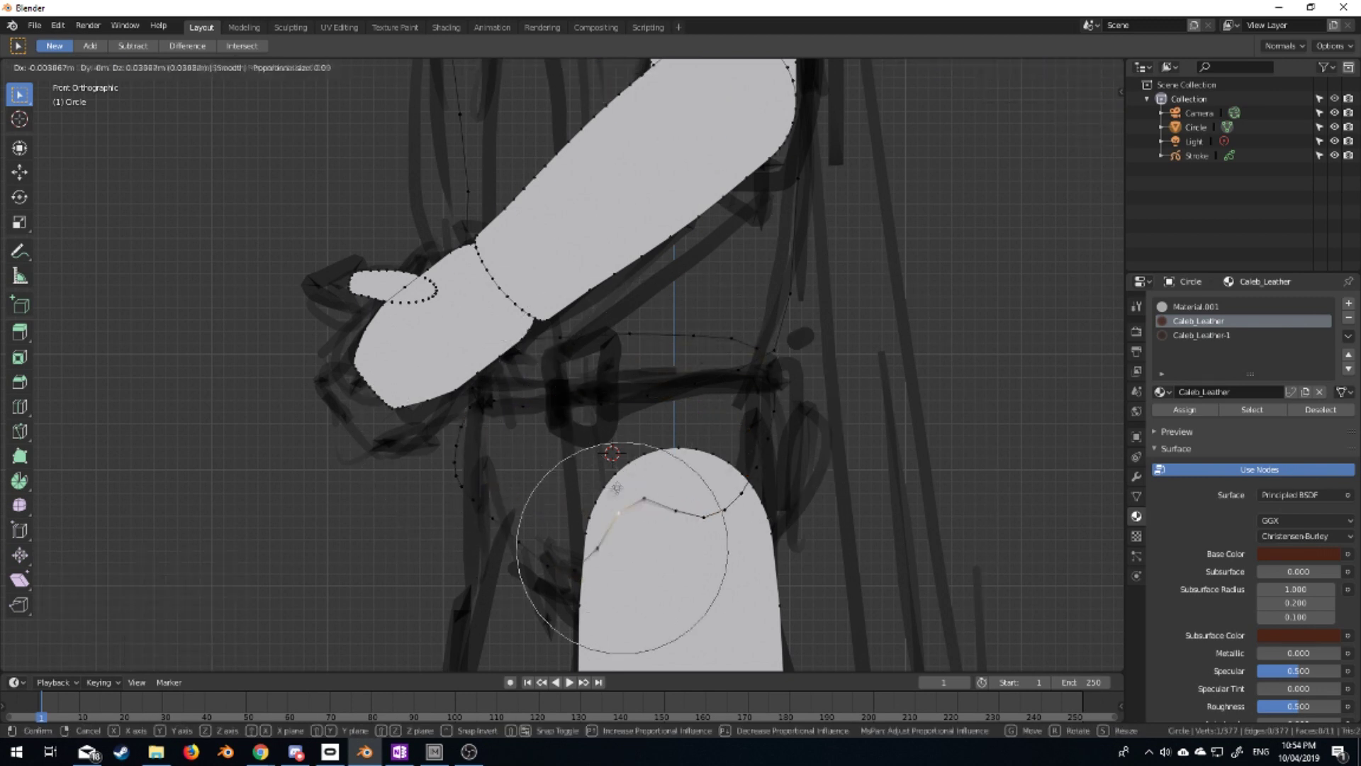
click(653, 519)
key(g)
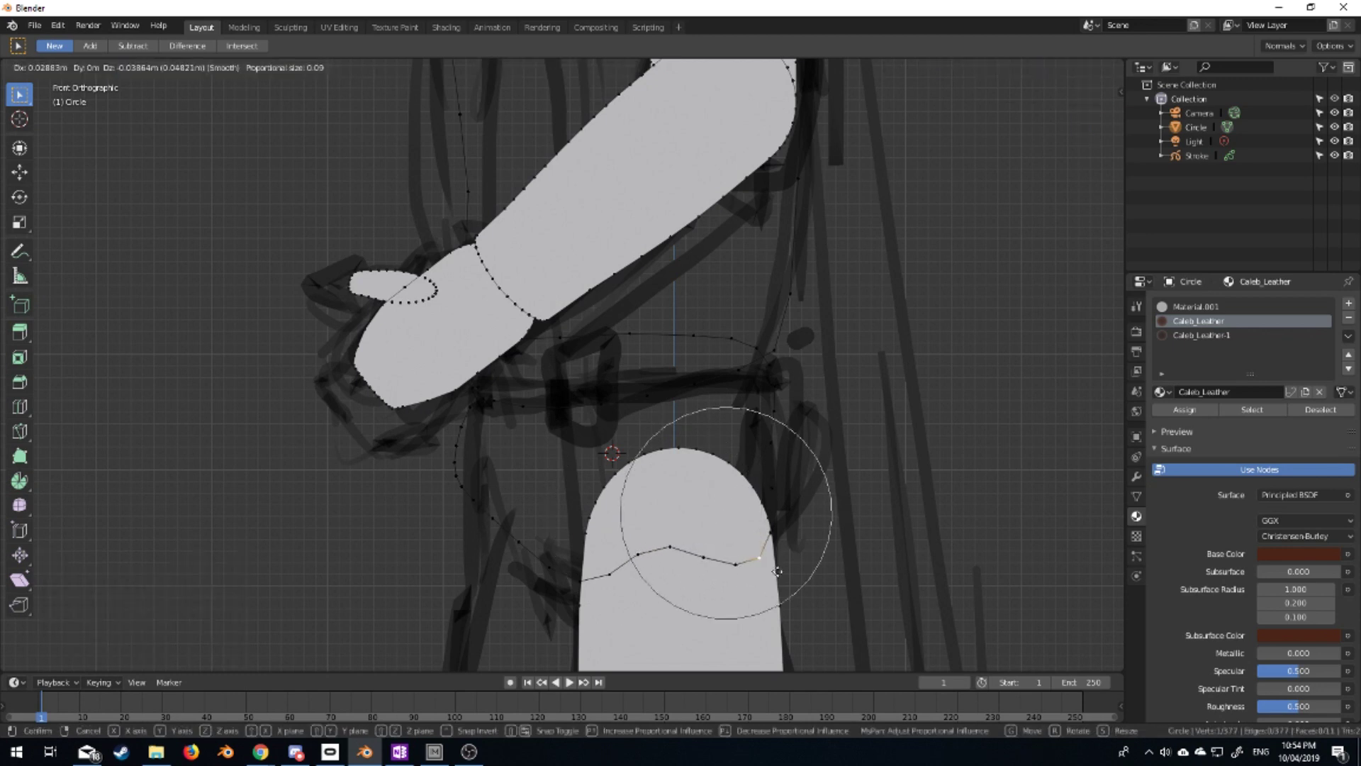
click(778, 571)
Flatten the whole hip loop to 0 on Y and fill it with a face
middle_drag(778, 570, 568, 368)
key(ctrl+l)
key(s)
key(y)
key(0)
key(Return)
key(f)
key(KP_1)
scroll(750, 292, up, 4)
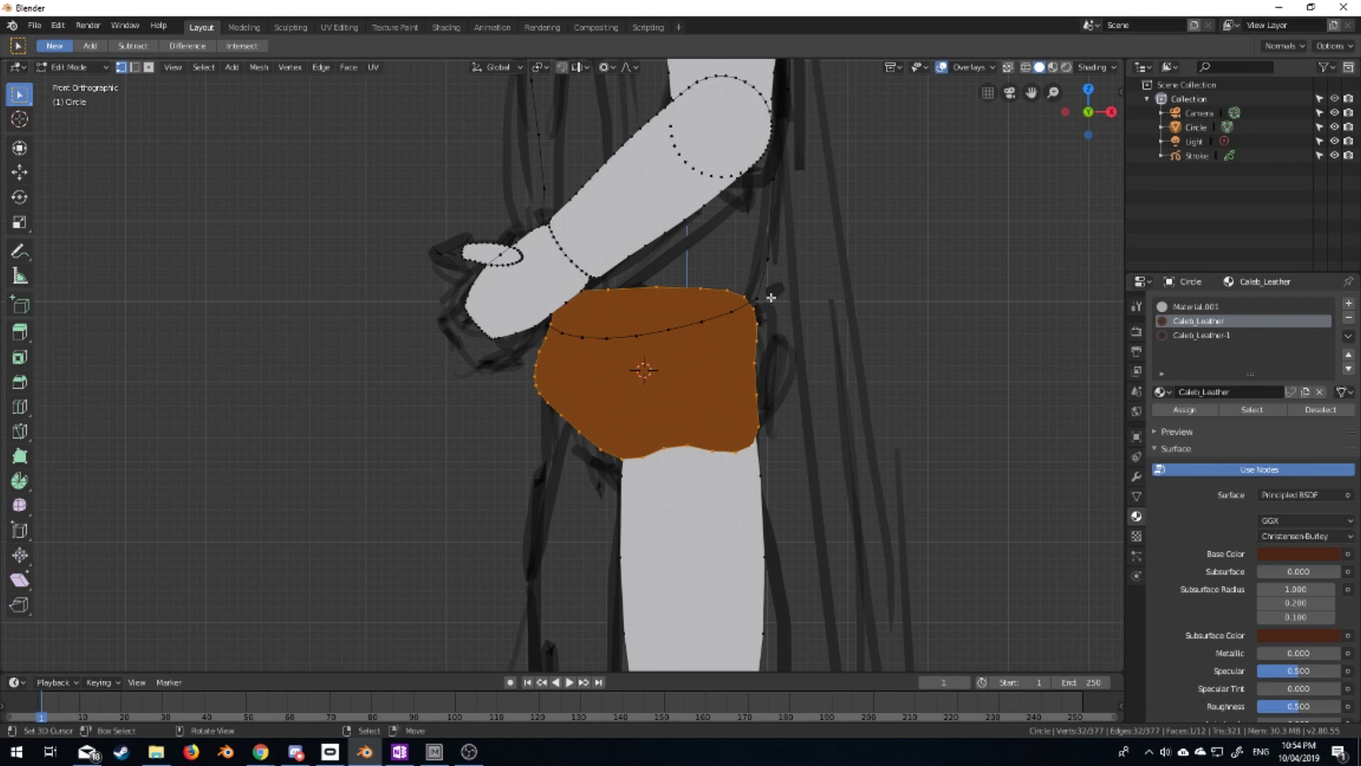
Select the leg and create a new material named Caleb_Pants
click(770, 467)
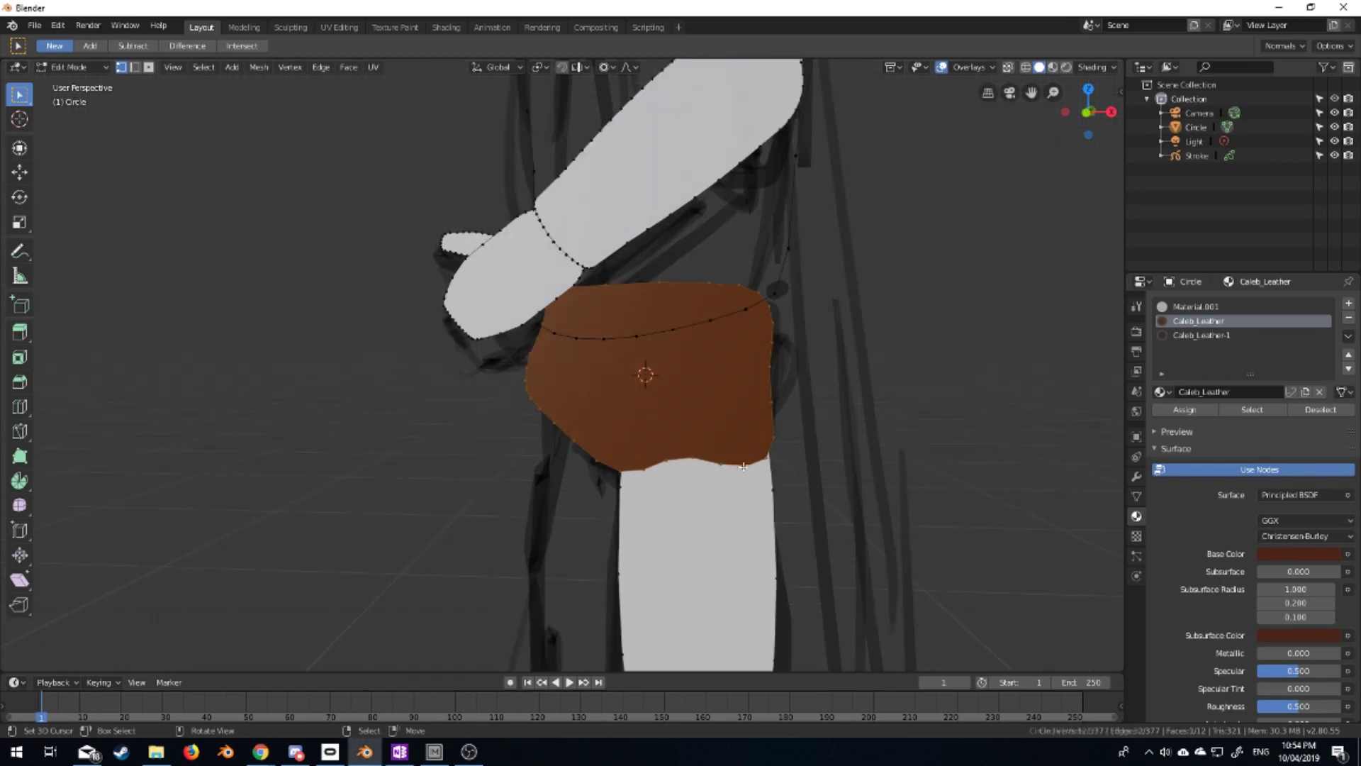
shift+middle_drag(787, 549, 779, 451)
key(ctrl+l)
click(1349, 303)
click(1246, 392)
double_click(1246, 392)
Set the Caleb_Pants base colour to dark brown 351405 and adjust its viewport colour
key(ctrl+v)
click(1289, 555)
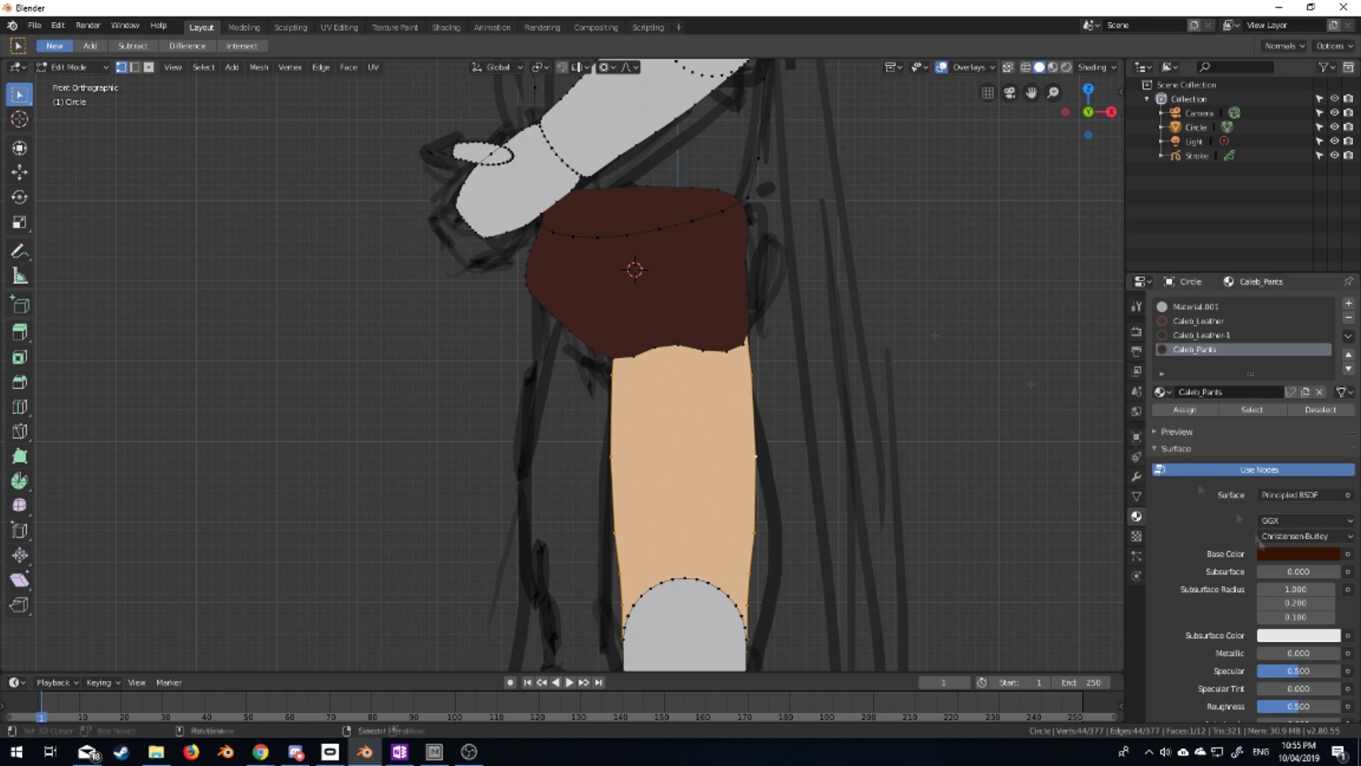
click(1298, 554)
key(Return)
click(1298, 636)
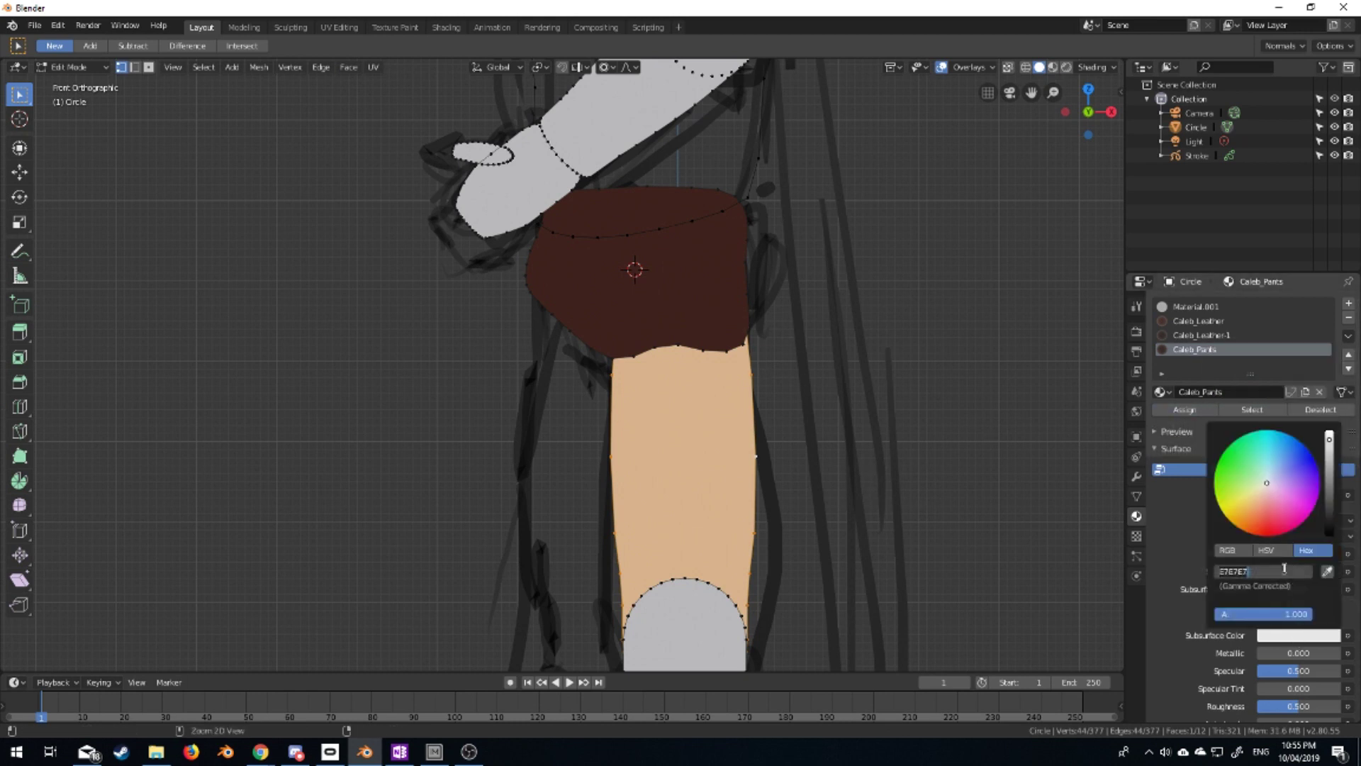
scroll(1247, 496, down, 10)
click(1292, 617)
scroll(1248, 461, up, 10)
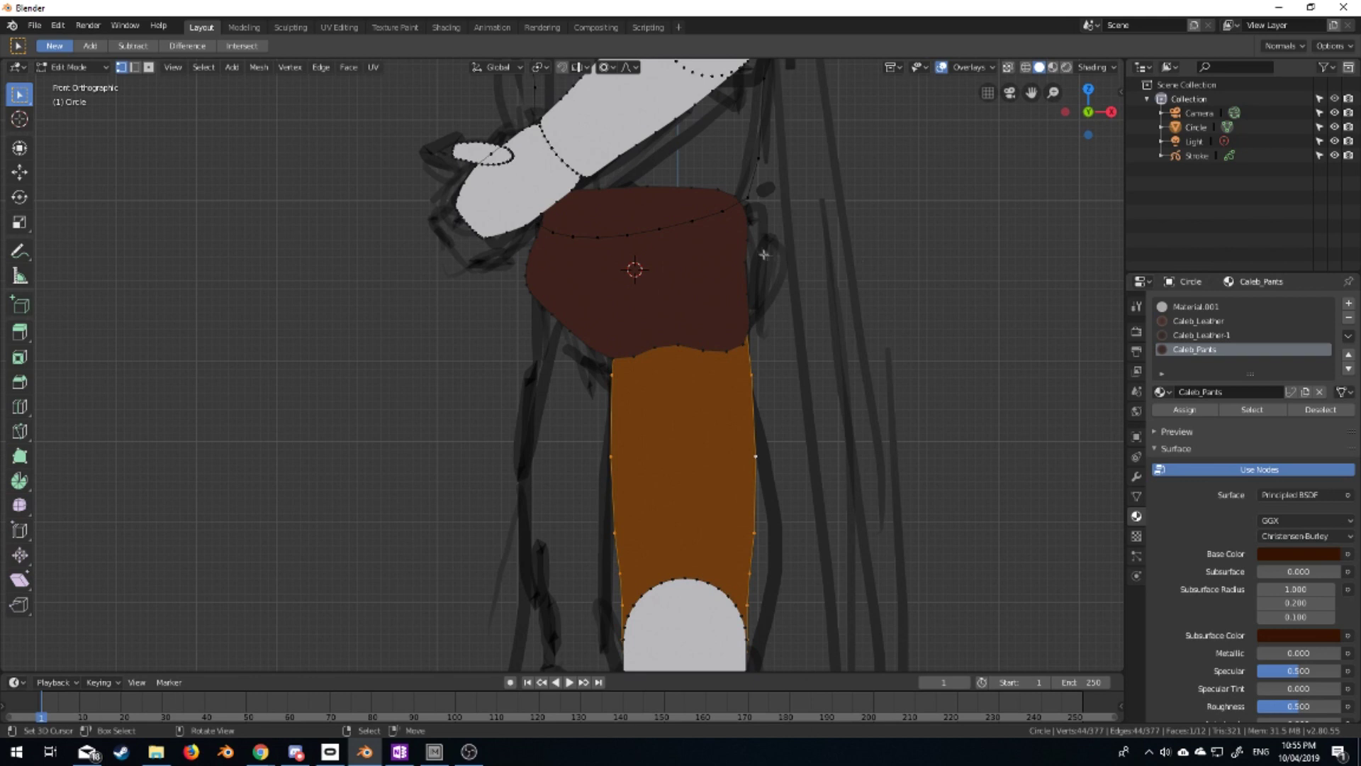
click(624, 248)
Check the trousers colour in Object Mode, then return to Edit Mode
key(Tab)
scroll(777, 434, down, 2)
scroll(645, 347, up, 2)
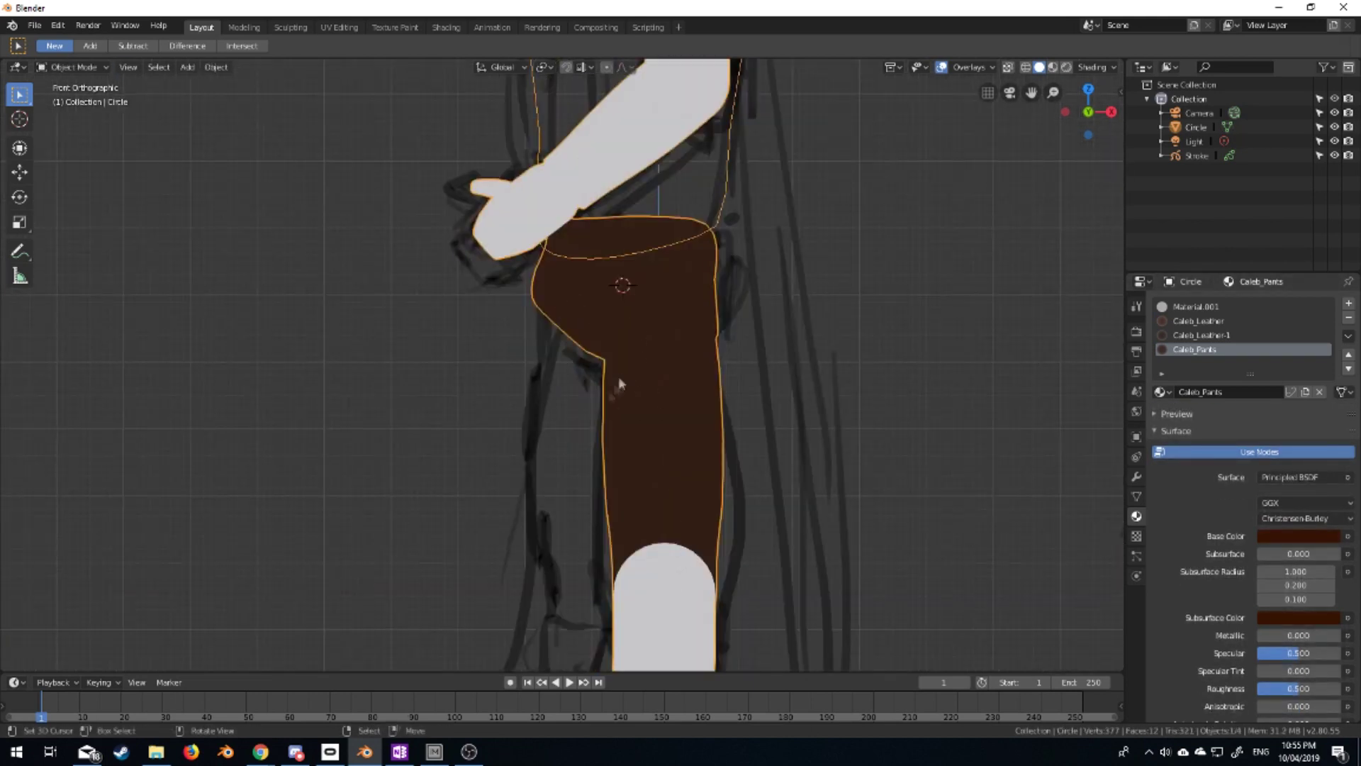
scroll(680, 361, down, 3)
key(Tab)
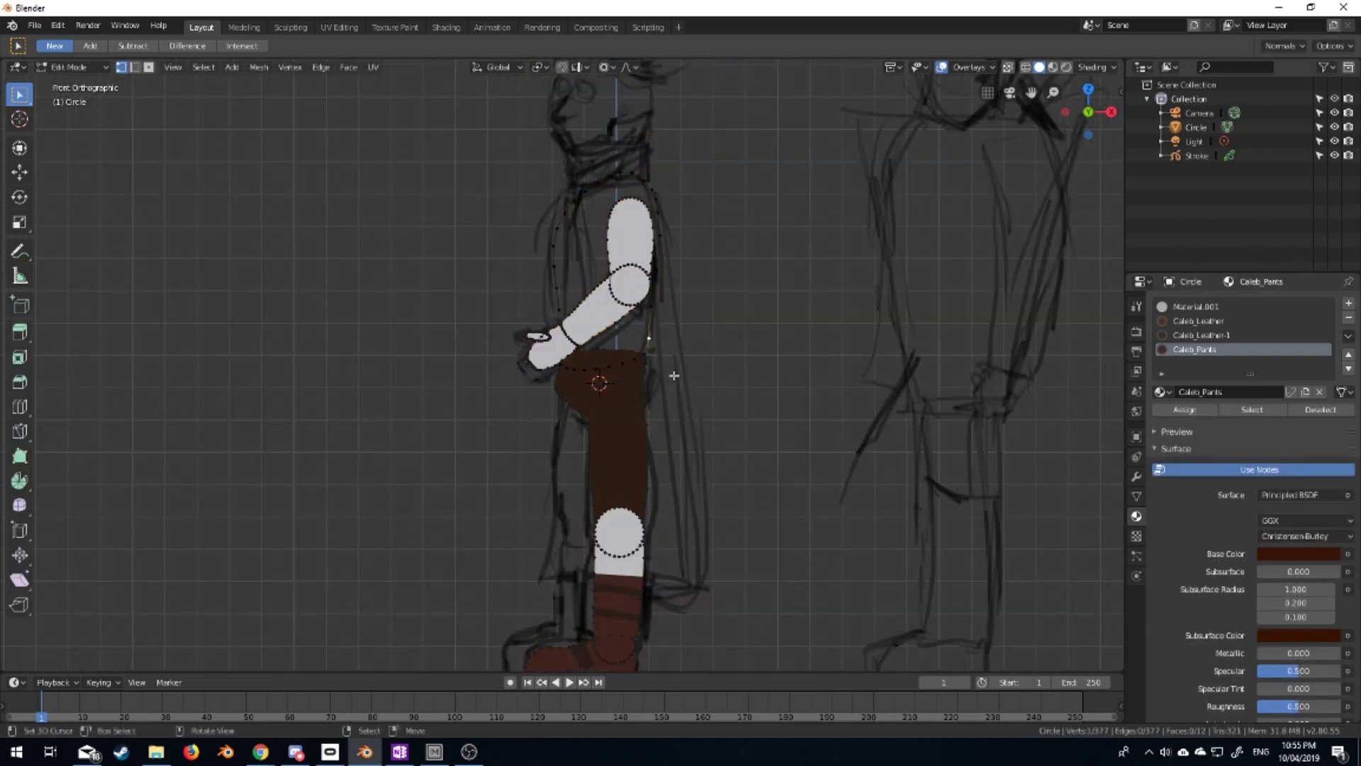
Select the torso and create a new material named Caleb_Shirt
key(a)
click(1349, 304)
click(1234, 392)
double_click(1235, 392)
text(Cal)
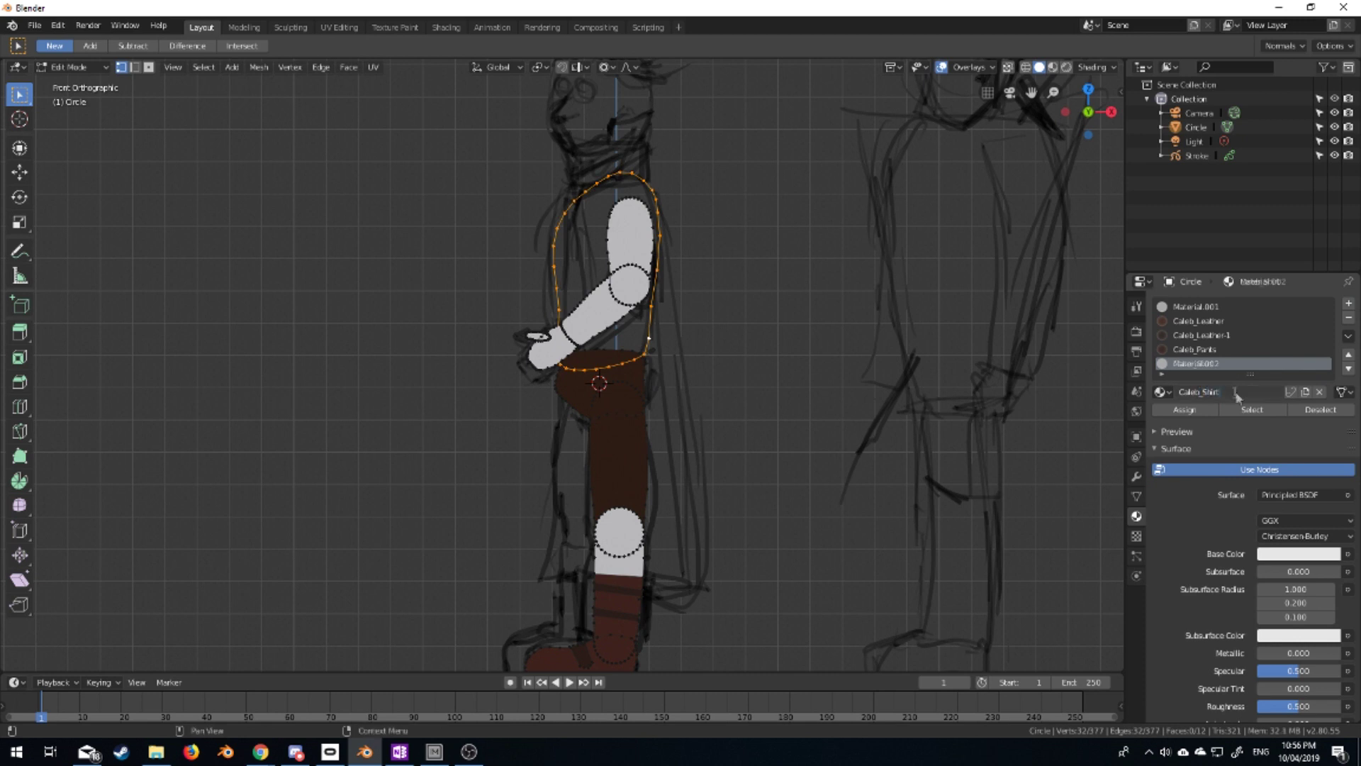
key(Return)
Give Caleb_Shirt the dark red base colour 531F0B, assign it to the torso, and check the result
scroll(1298, 497, down, 3)
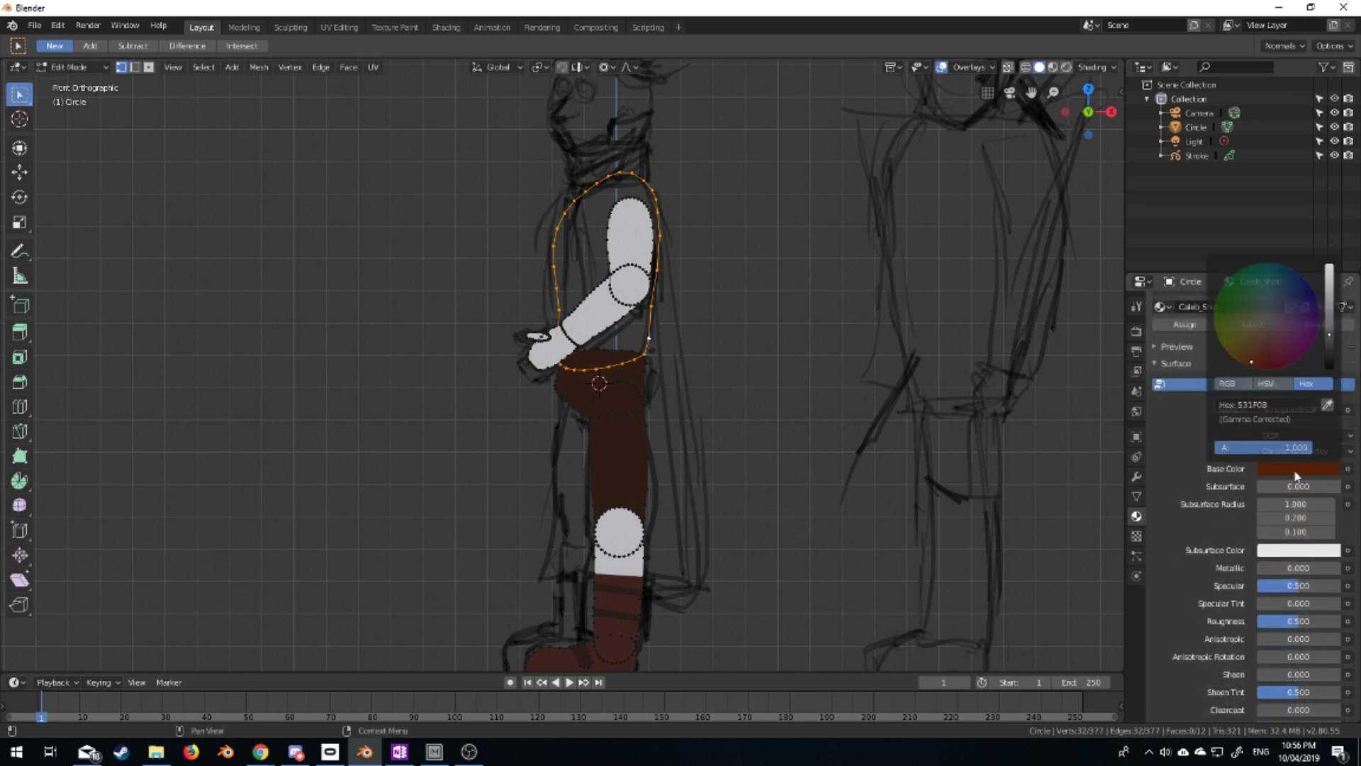
click(1298, 472)
scroll(1248, 602, down, 10)
scroll(1236, 646, up, 10)
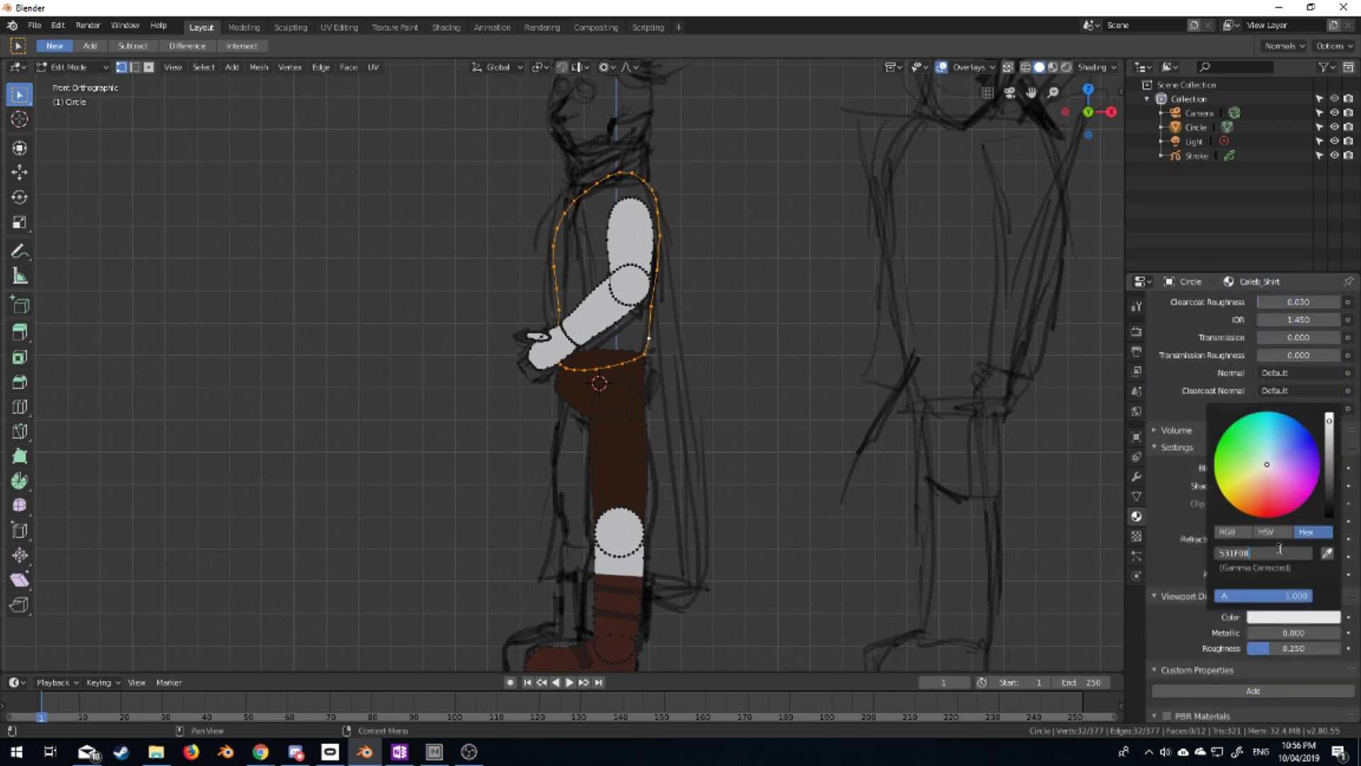
scroll(1245, 532, up, 6)
click(1214, 416)
key(Tab)
key(Tab)
key(Tab)
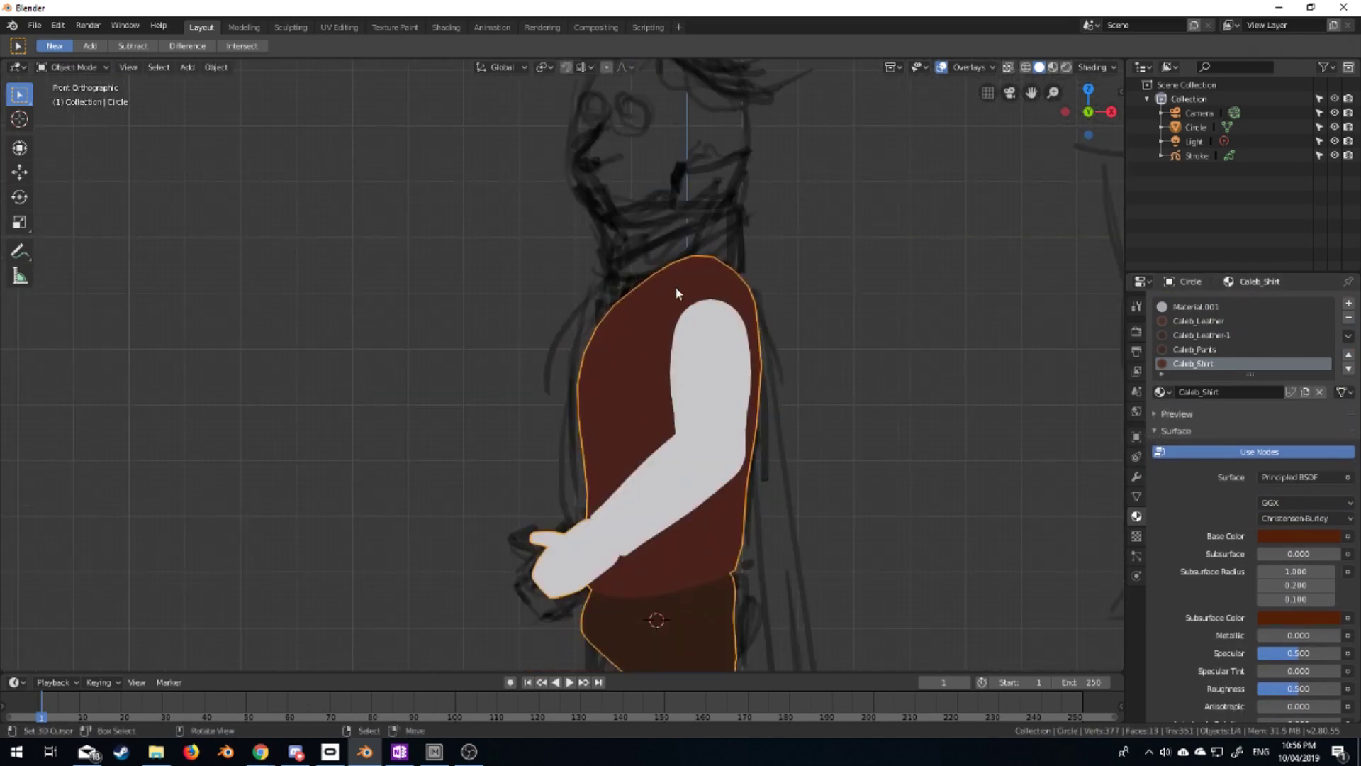
key(Tab)
Select the shirt outline and push it back along the Y depth axis
click(647, 274)
key(ctrl+l)
click(651, 243)
middle_drag(651, 243, 776, 370)
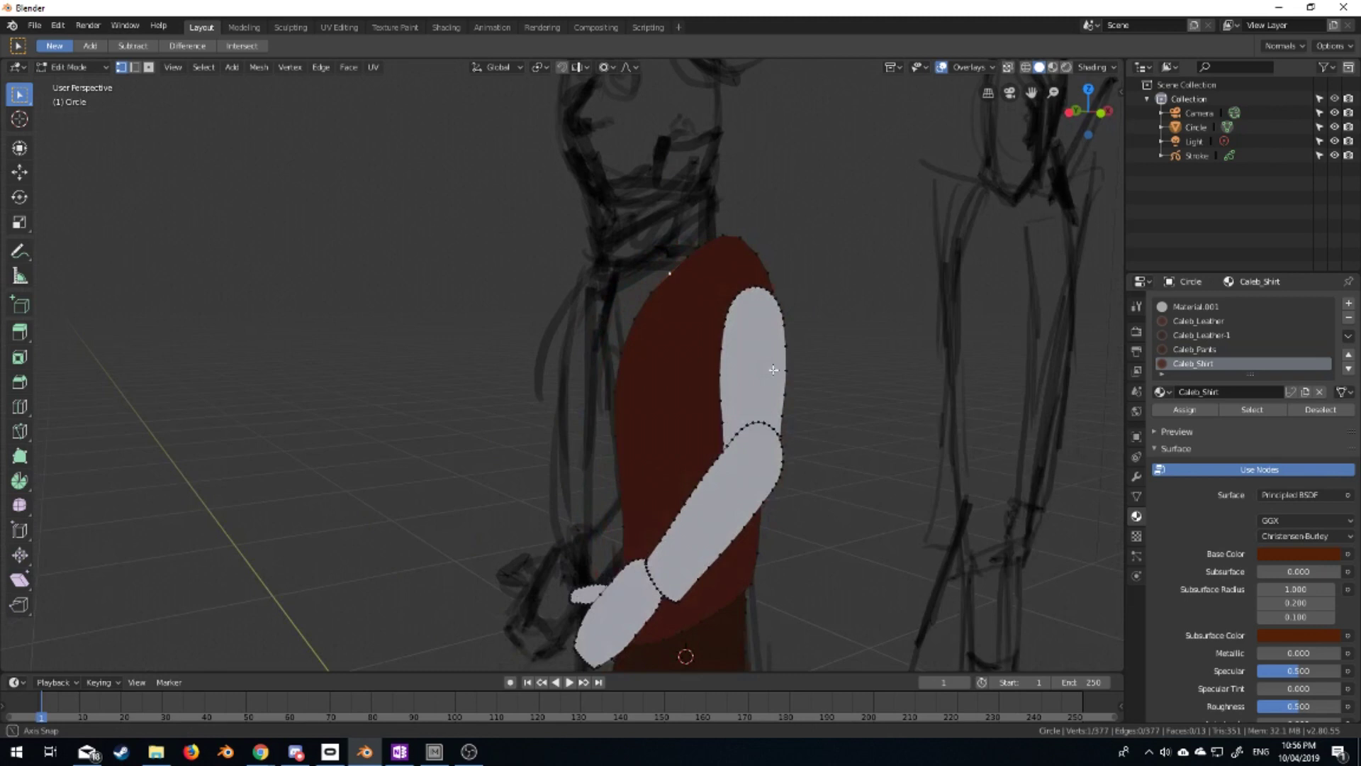
key(g)
key(y)
click(776, 370)
key(KP_1)
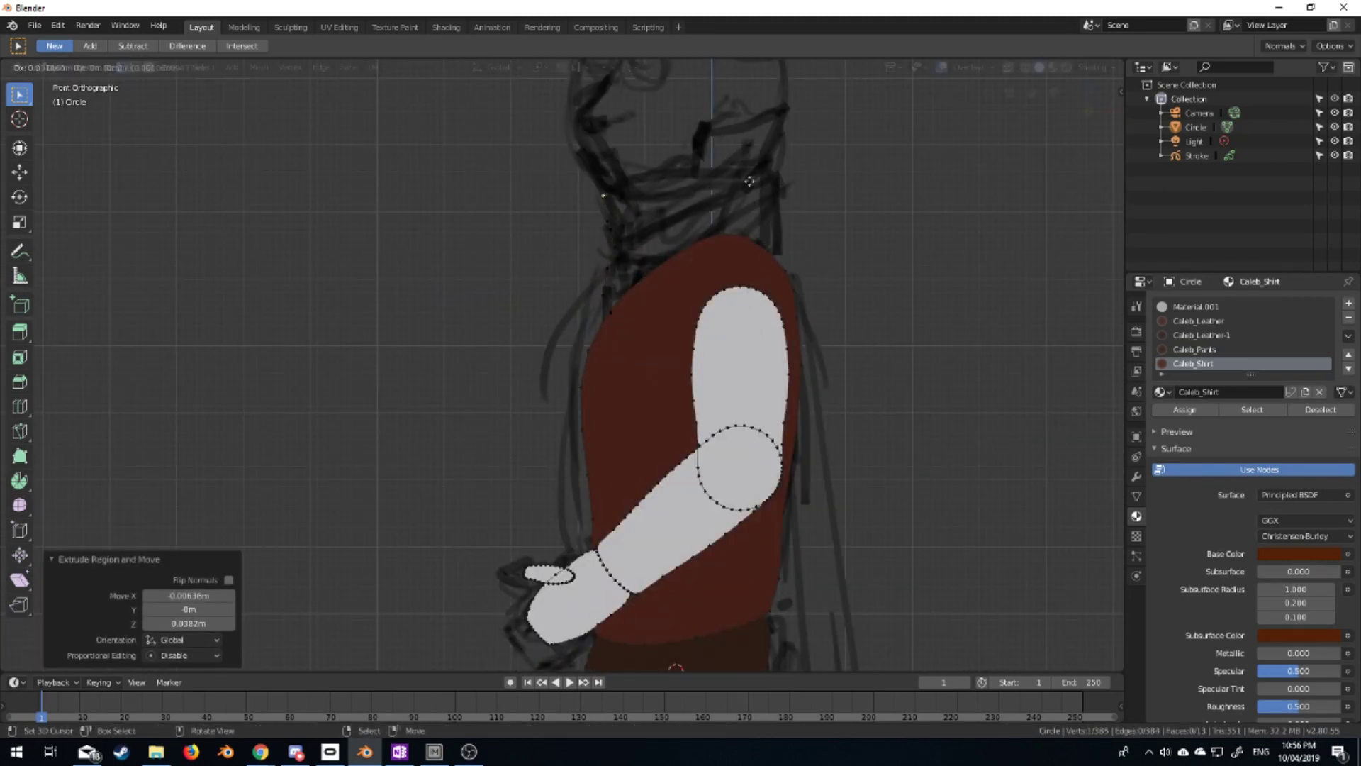
right_click(861, 161)
Extrude a new outline of points around the neck for the scarf
click(794, 165)
key(e)
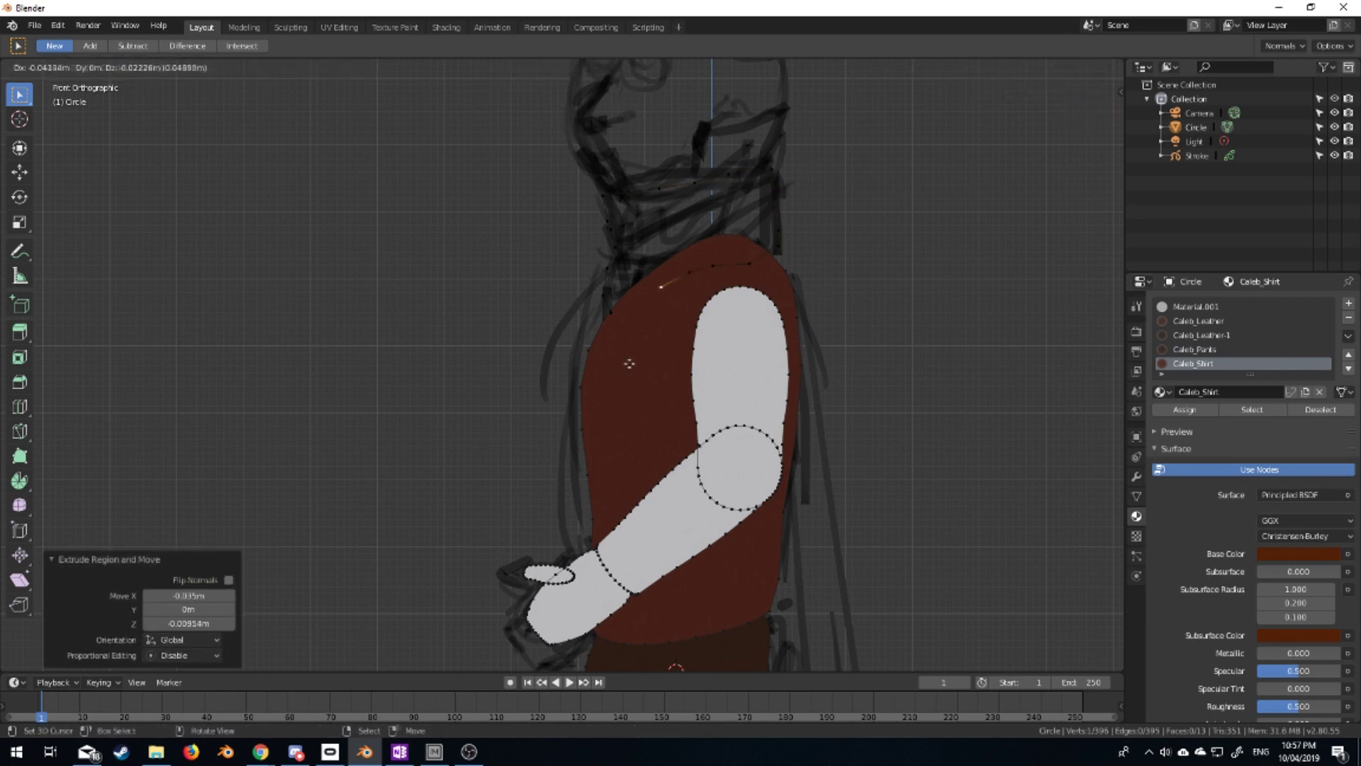
click(615, 333)
key(ctrl+l)
Create a new Caleb_scarf material for the neck outline
click(1349, 304)
click(1237, 394)
double_click(1242, 392)
text(C)
click(1283, 554)
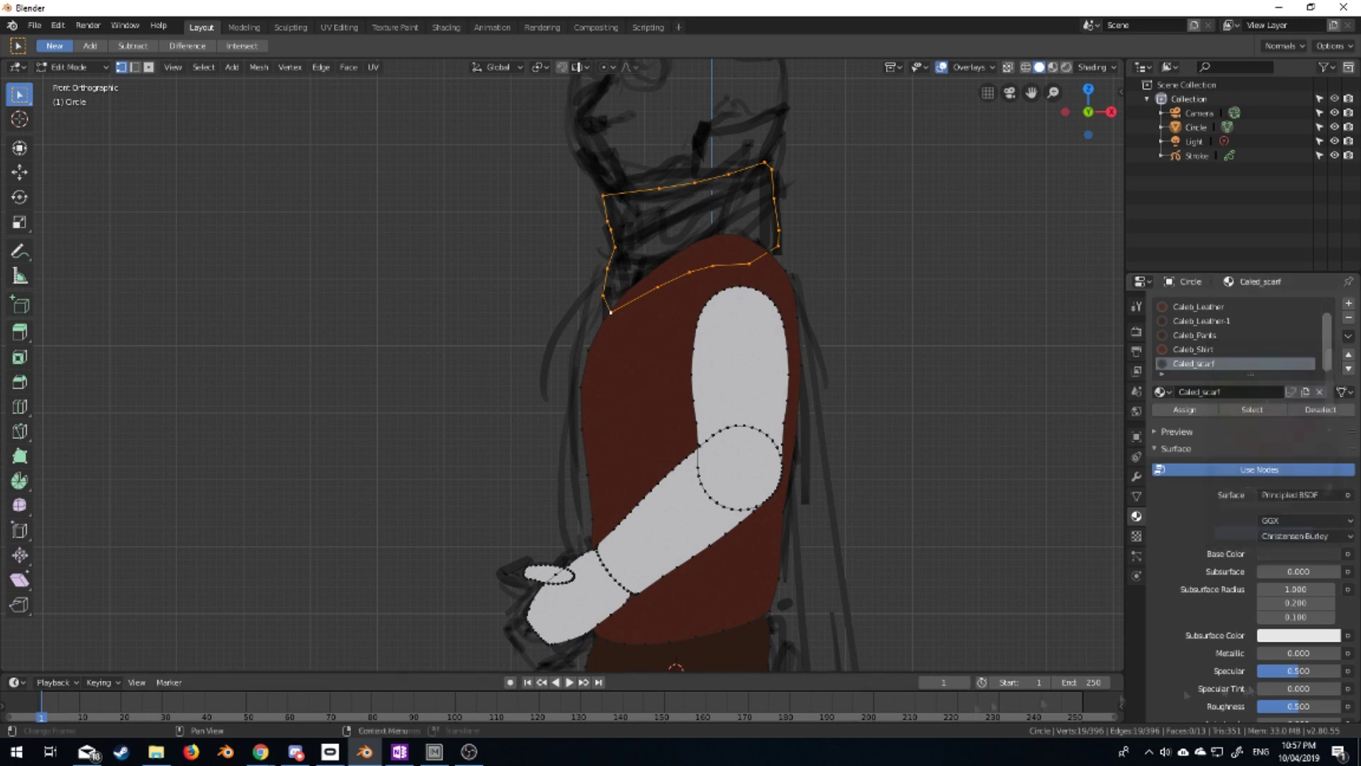
Assign the scarf material to the collar faces and check the whole object
scroll(1337, 705, down, 10)
scroll(1337, 705, down, 3)
click(1297, 681)
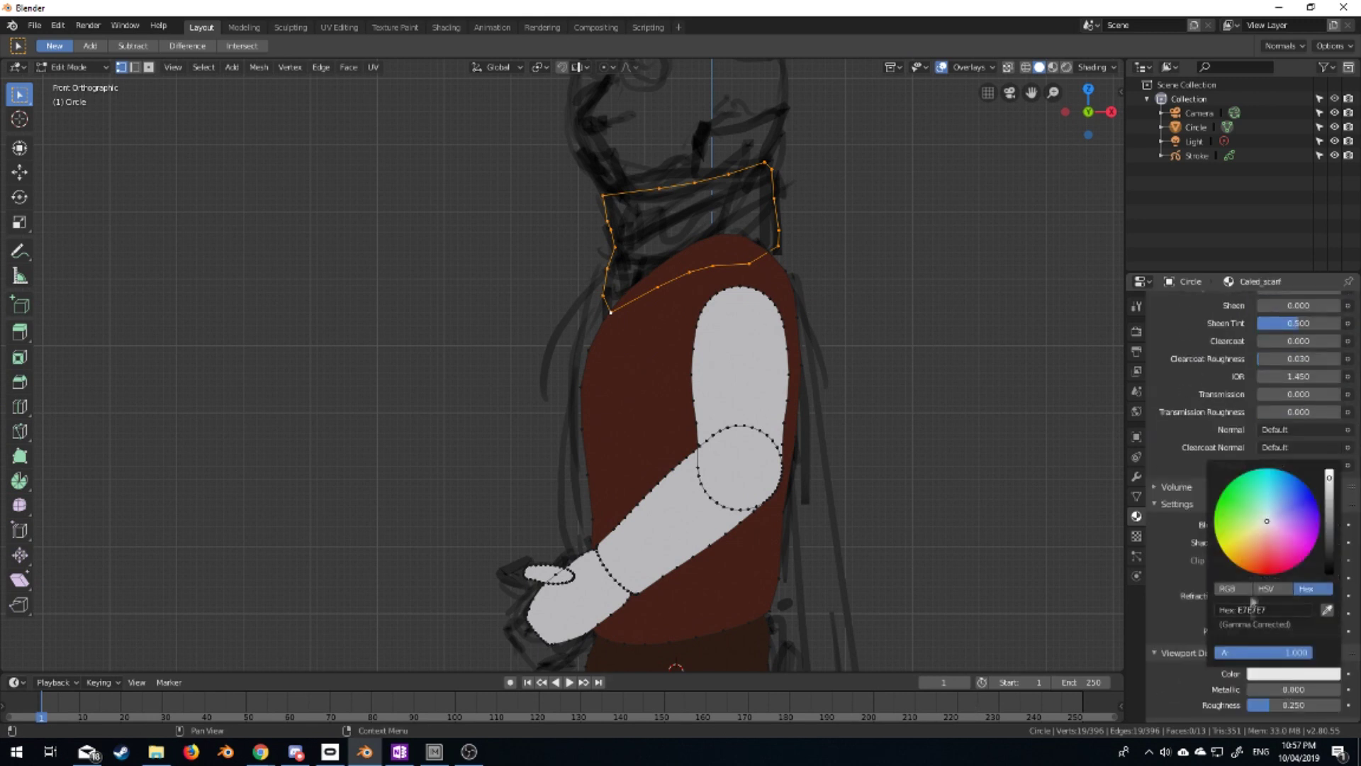
scroll(1247, 496, up, 15)
click(1189, 410)
key(Tab)
scroll(684, 273, down, 2)
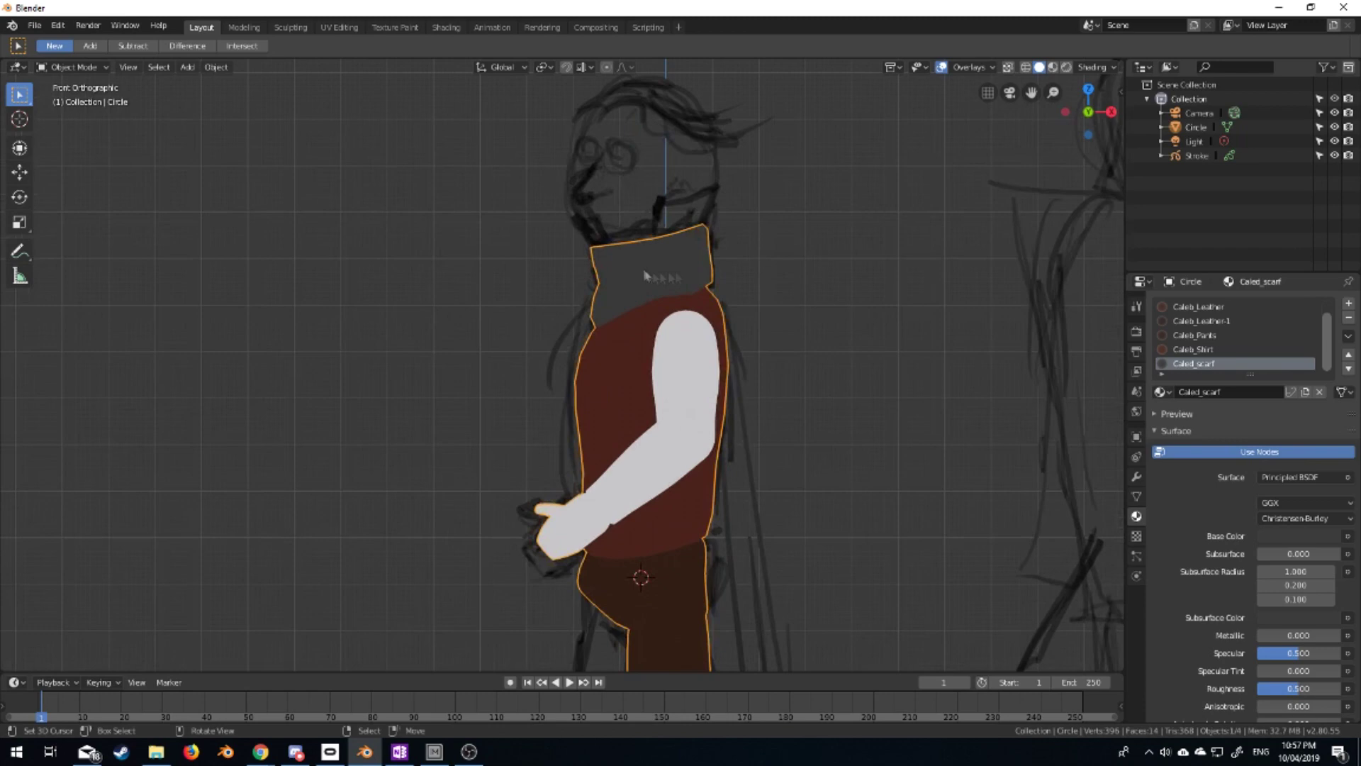
scroll(641, 268, up, 3)
key(Tab)
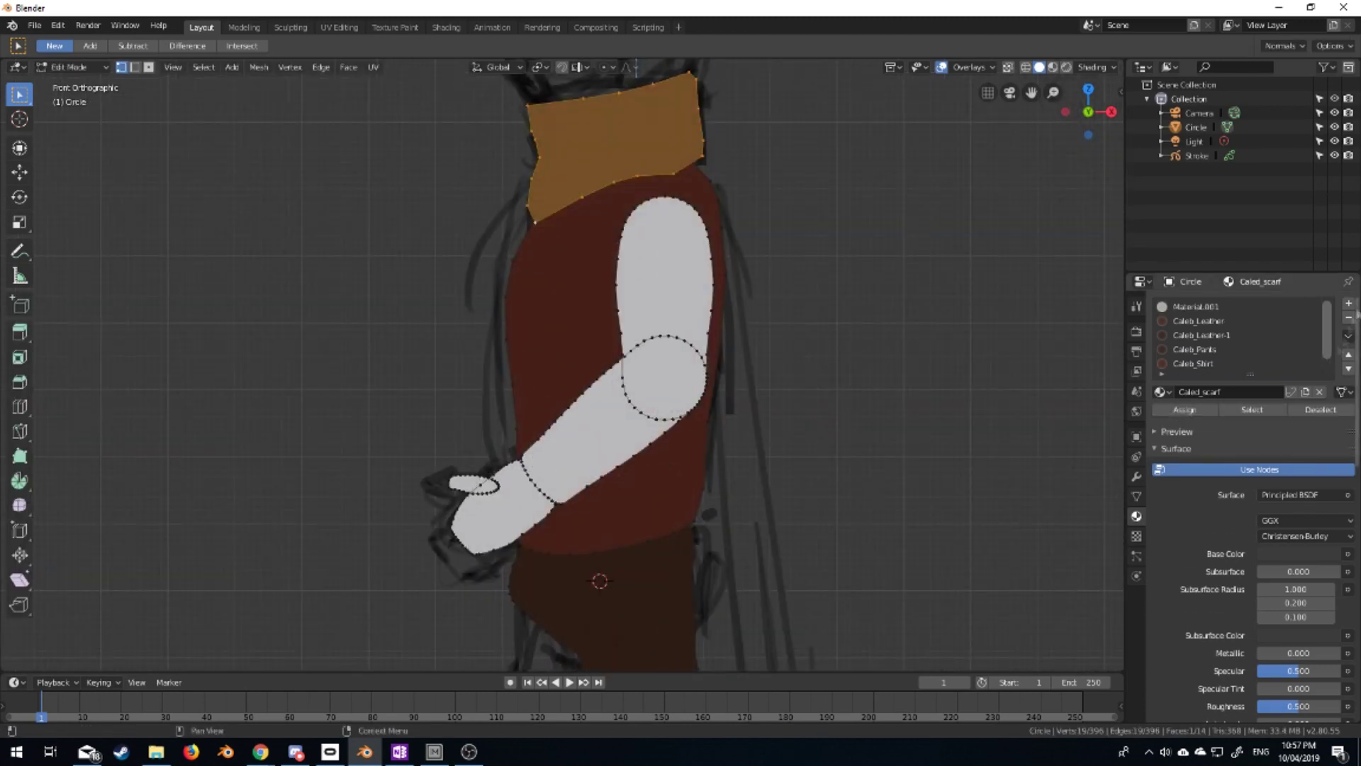
Add a new material slot named Caleb_Skin with base colour E7B08C
click(1349, 304)
double_click(1230, 392)
click(1299, 553)
click(1259, 420)
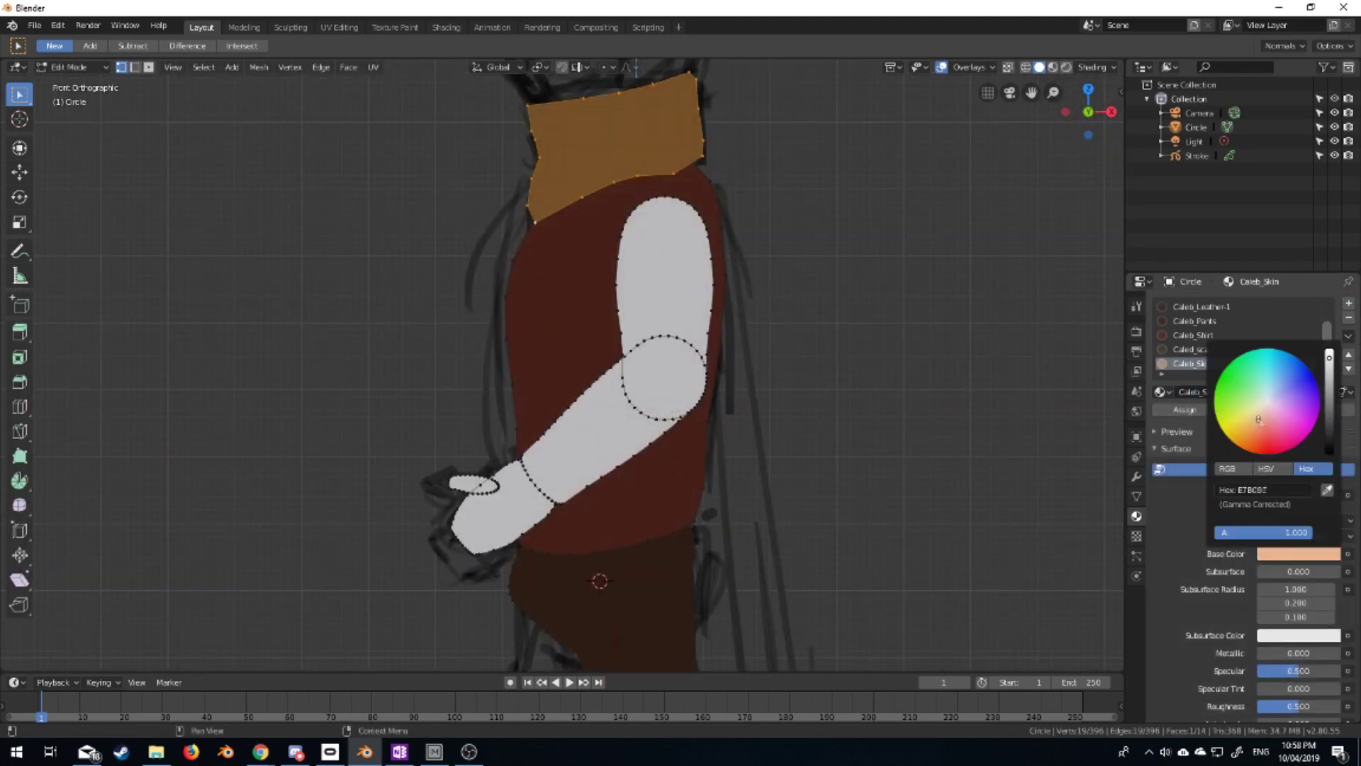
scroll(1248, 496, down, 5)
Assign Caleb_Skin to the linked hand shapes and set its viewport colour to E7B08C
click(496, 517)
key(ctrl+l)
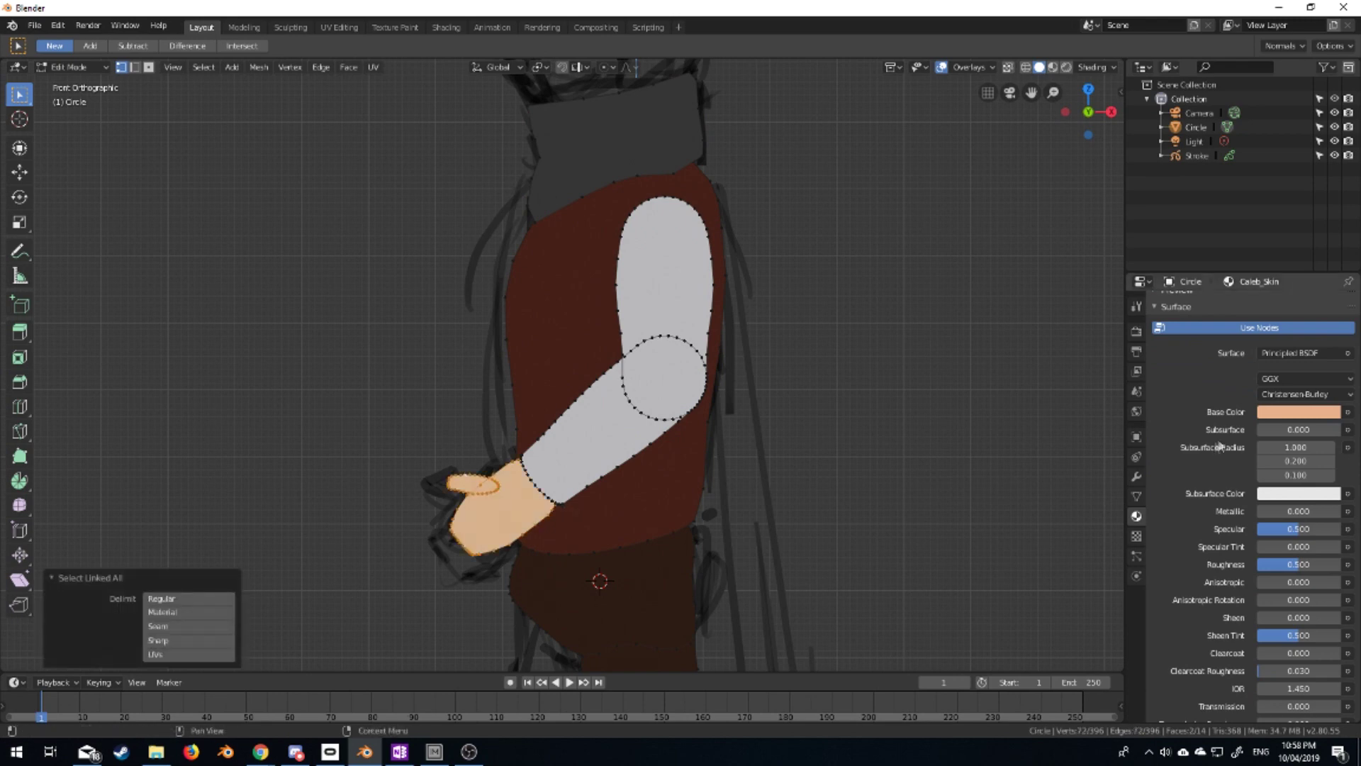
click(1299, 411)
click(1273, 347)
key(Return)
scroll(1247, 497, down, 10)
click(1294, 589)
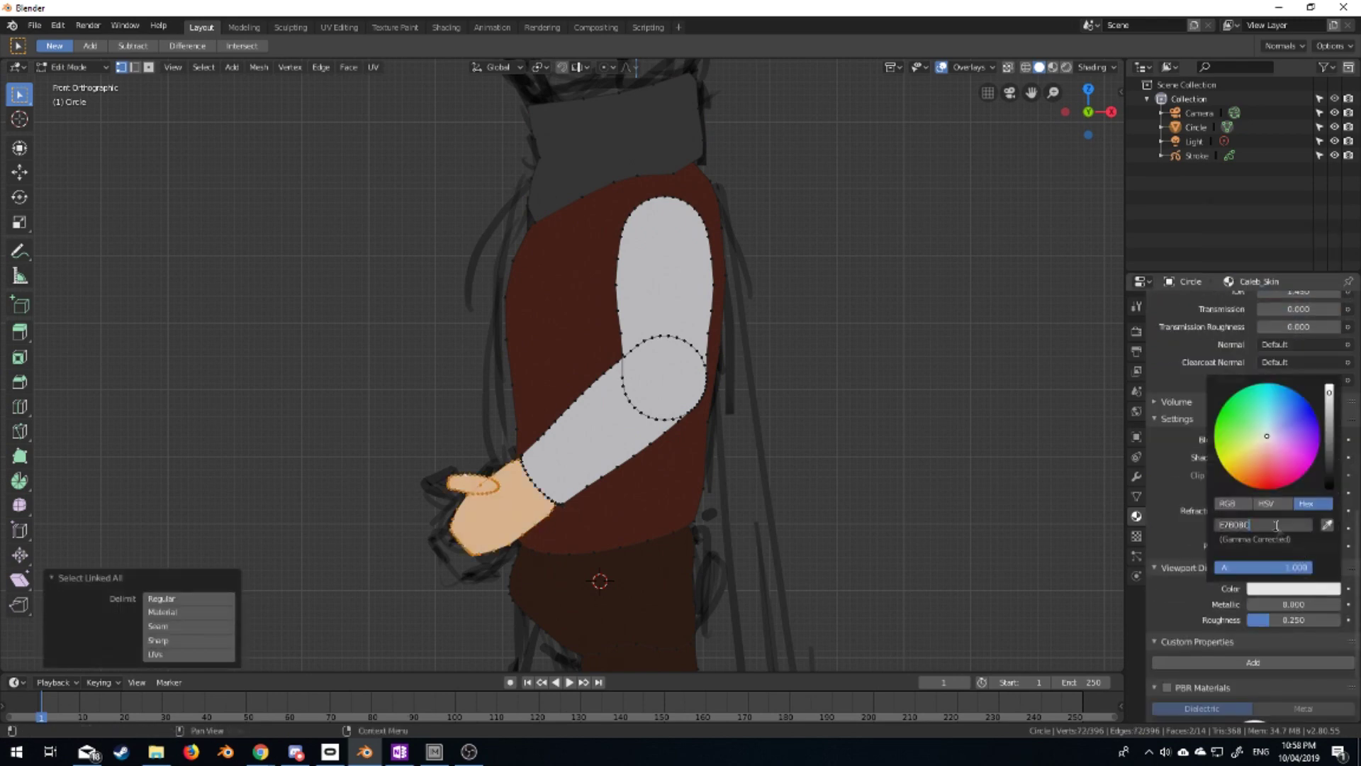
Select the knee circle, make the pants material slot active, then select the linked scarf piece
scroll(1248, 425, up, 10)
scroll(730, 359, down, 4)
scroll(681, 496, up, 5)
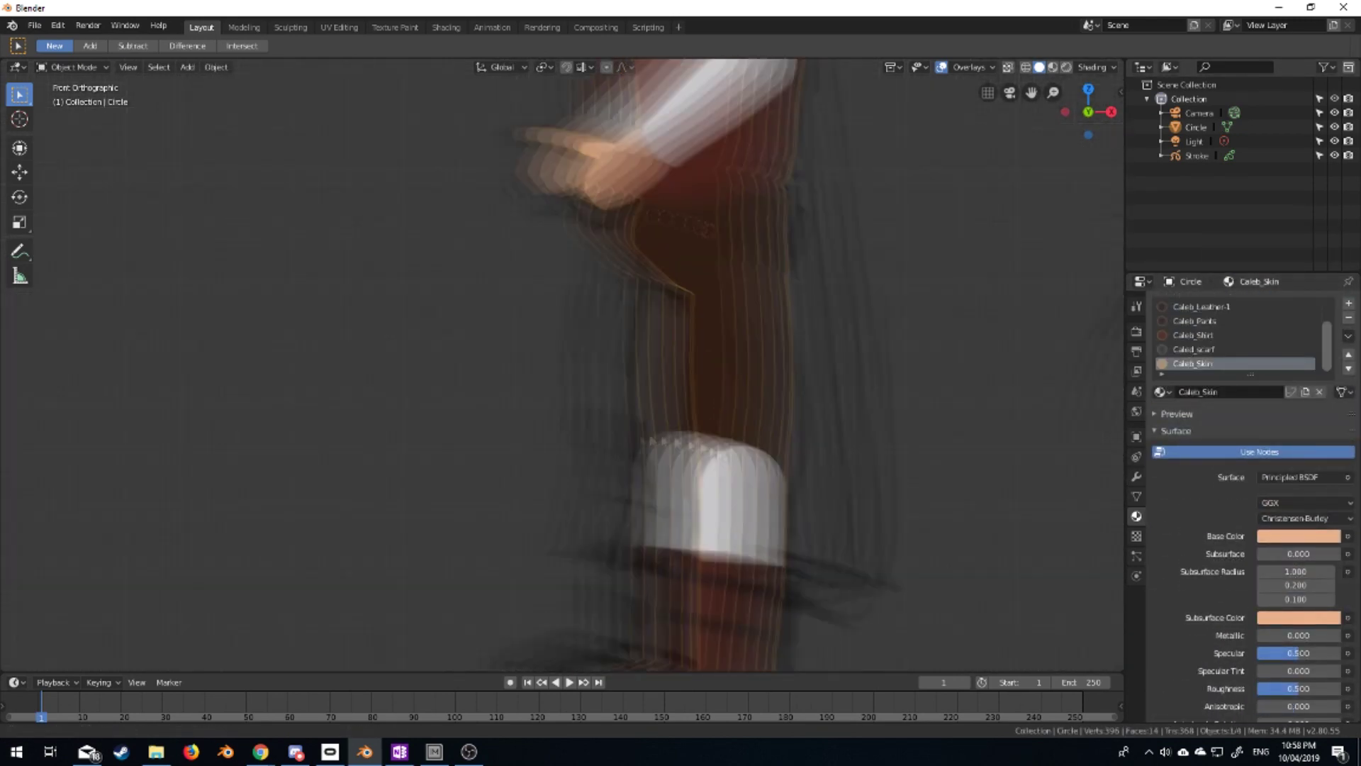
click(680, 535)
key(ctrl+l)
scroll(682, 535, down, 2)
mouse_move(682, 536)
middle_down()
mouse_move(659, 454)
mouse_move(638, 468)
mouse_move(700, 470)
middle_up()
click(638, 468)
key(KP_1)
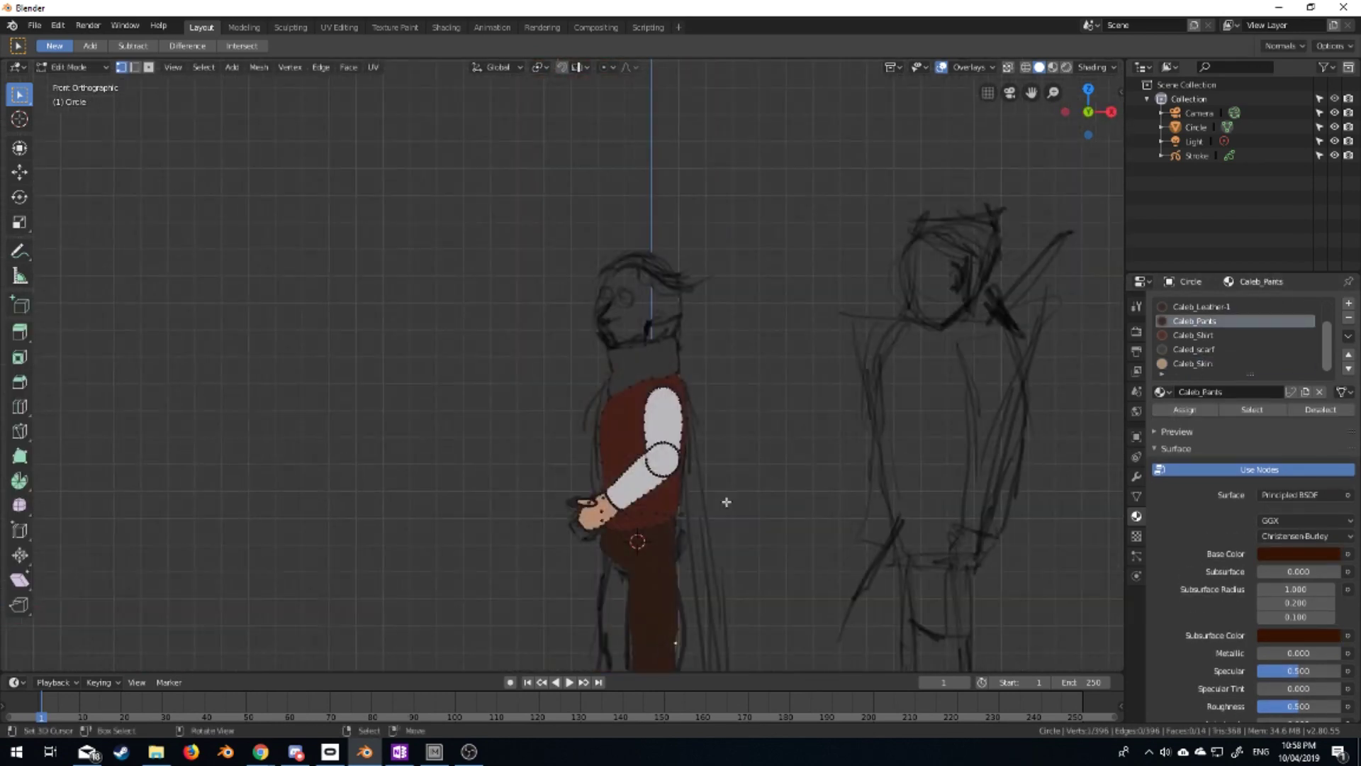
key(ctrl+l)
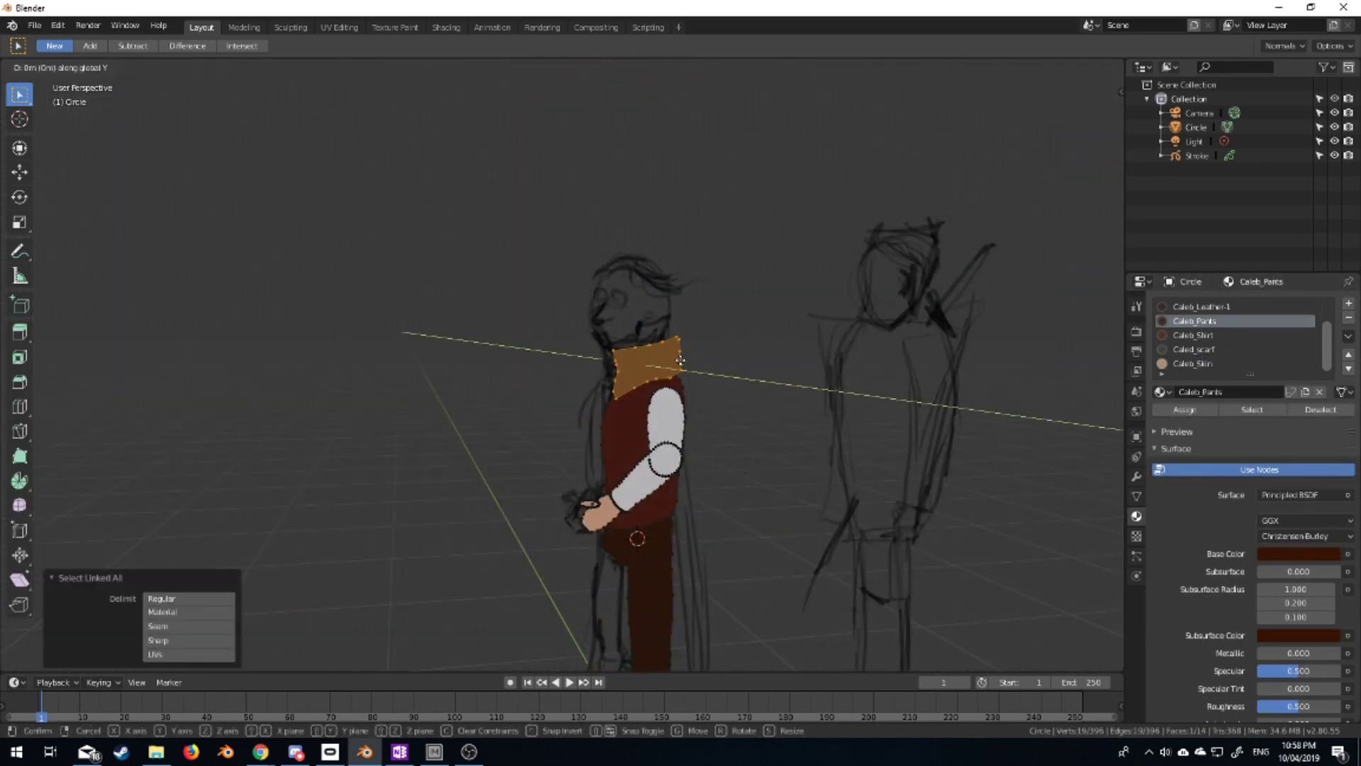
Move the scarf piece along the depth axis and return to the front view
middle_drag(727, 502, 670, 383)
key(KP_3)
key(KP_1)
Add a circle mesh rotated 90° on X and scaled to fit the head
key(shift+a)
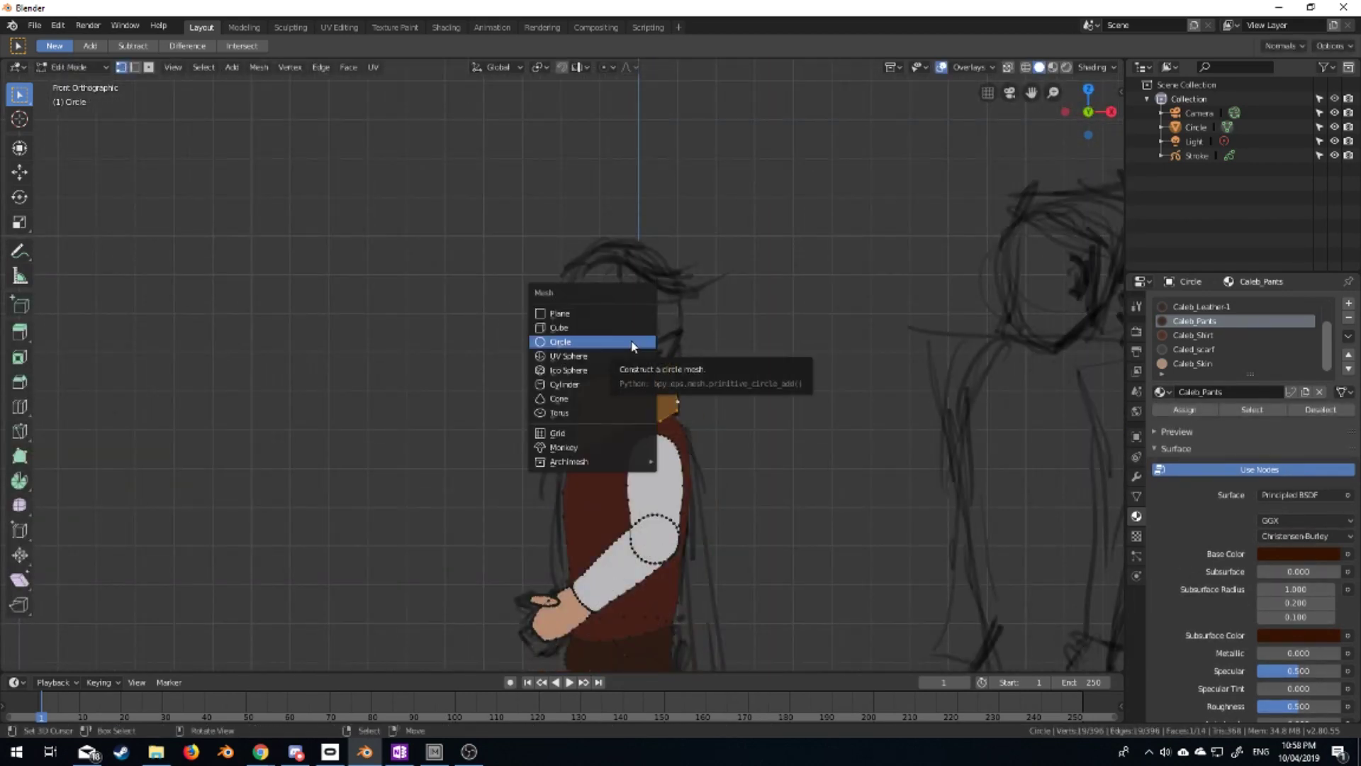
click(632, 346)
key(r)
key(x)
key(9)
key(0)
key(Return)
key(s)
click(677, 370)
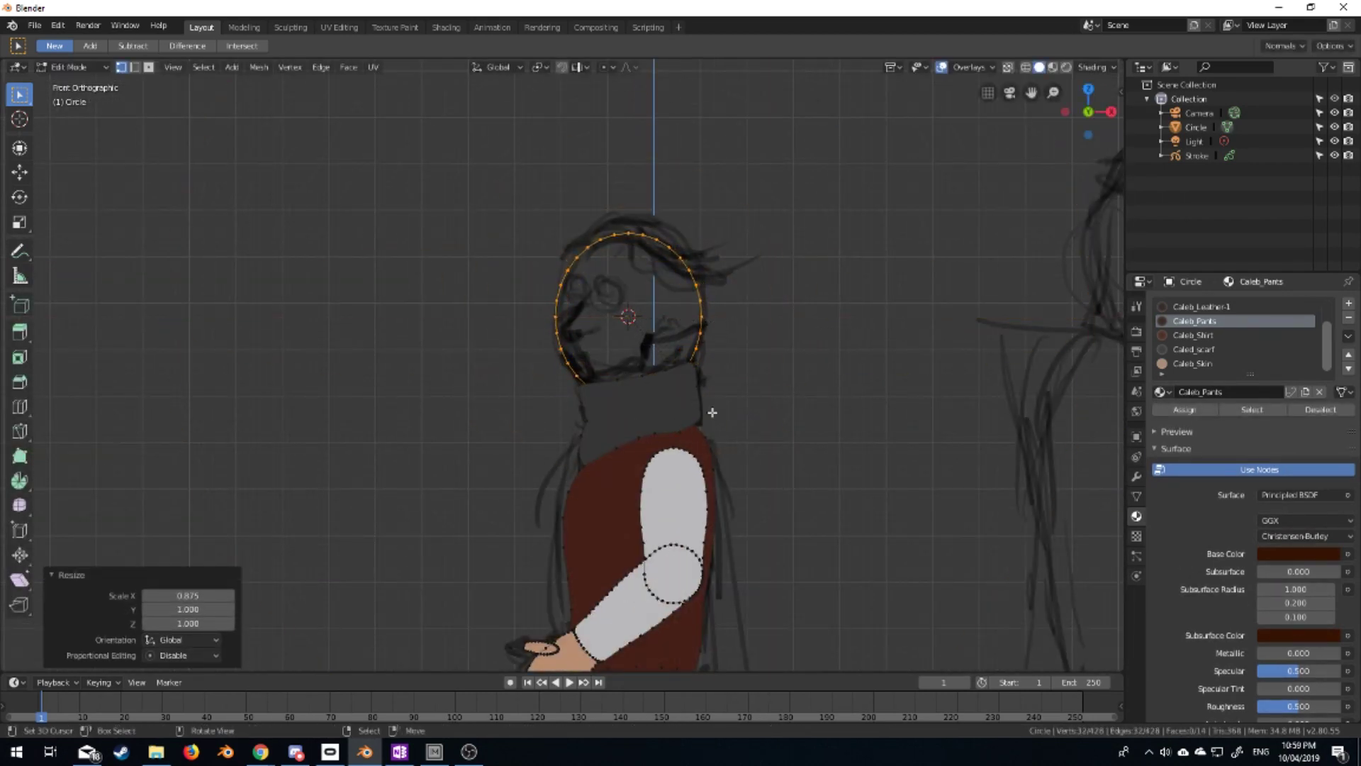
Reshape the head circle and shift the neck vertices left with proportional editing
click(569, 346)
key(g)
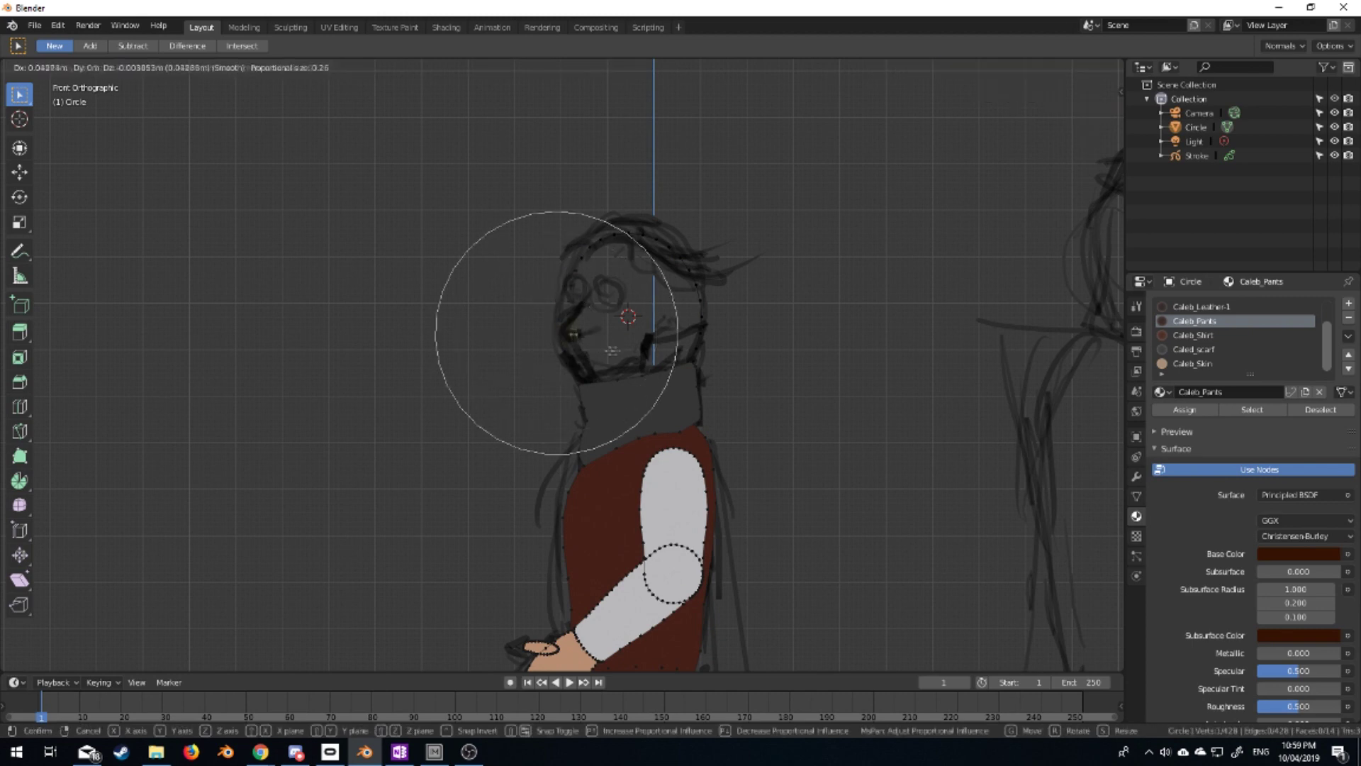
click(693, 363)
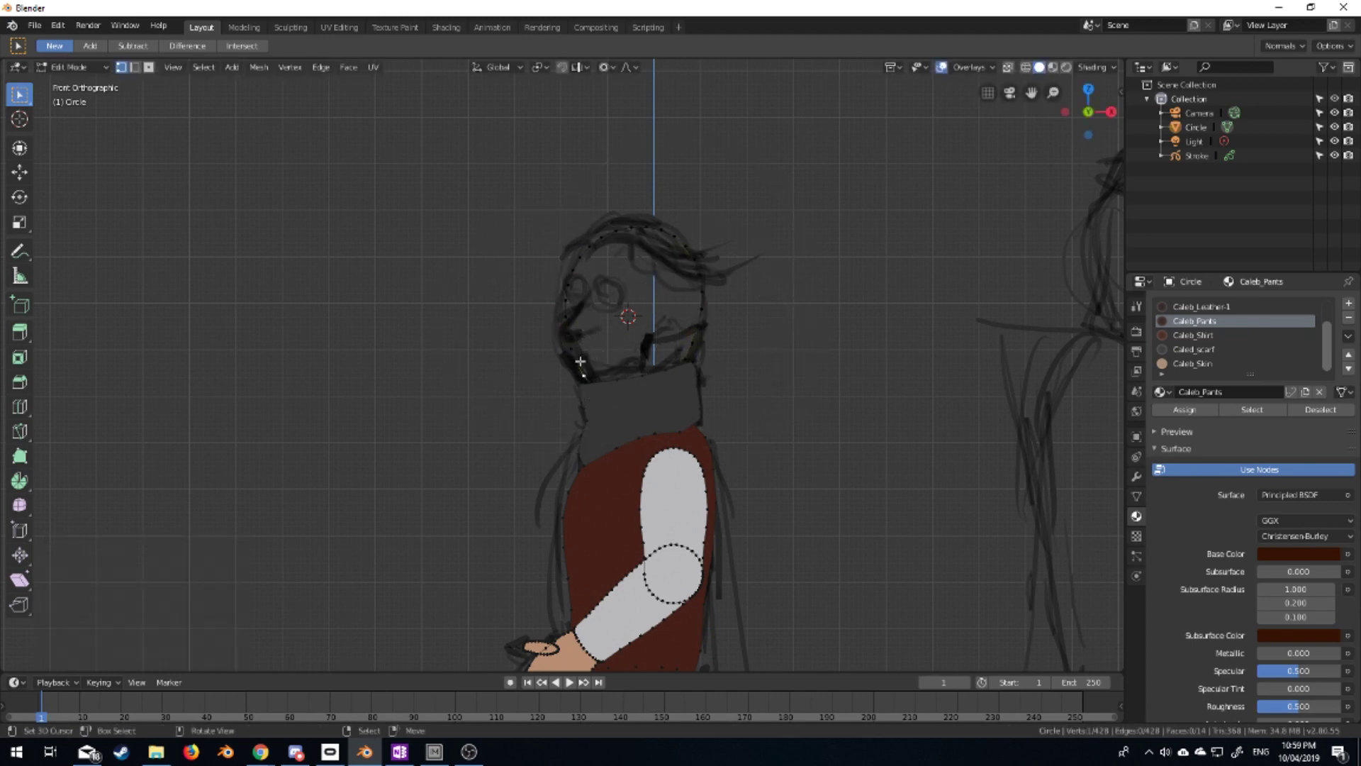
middle_drag(695, 369, 669, 399)
key(KP_1)
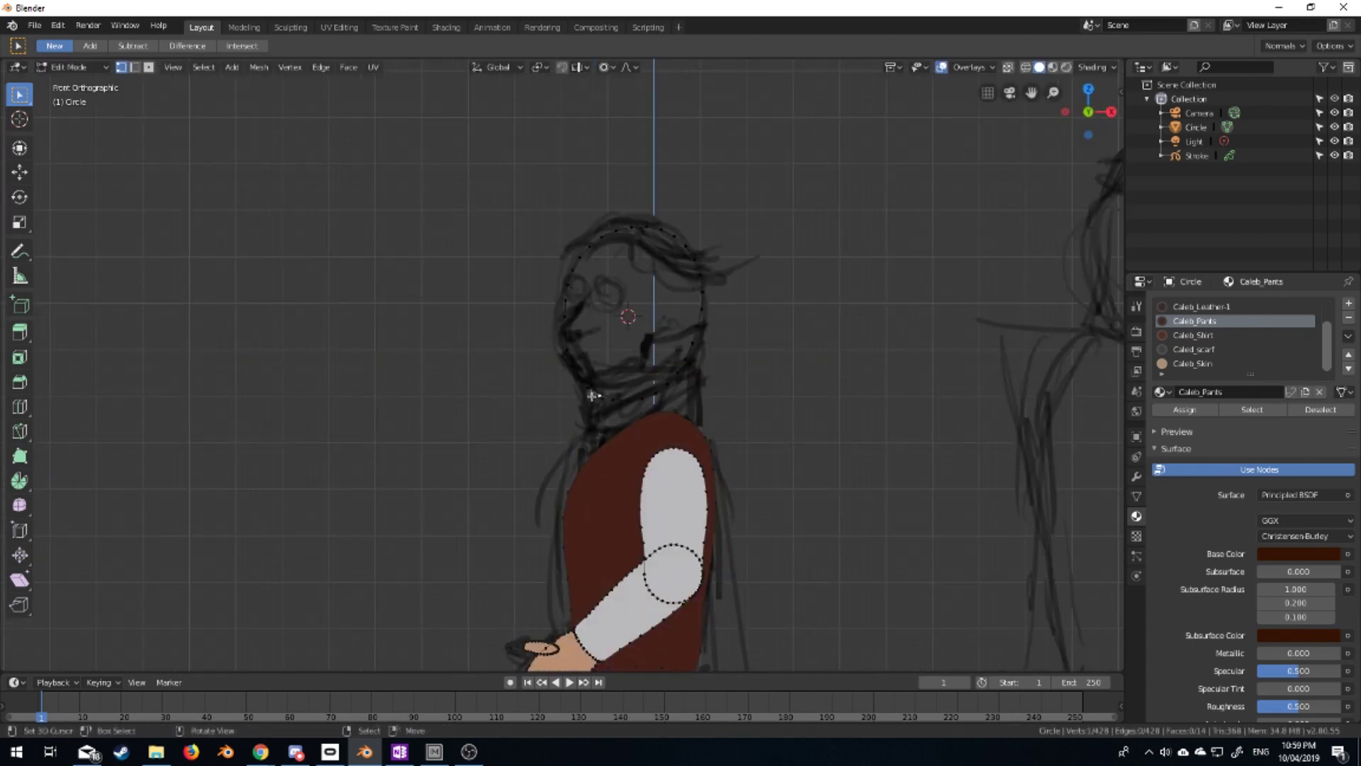
key(g)
click(571, 365)
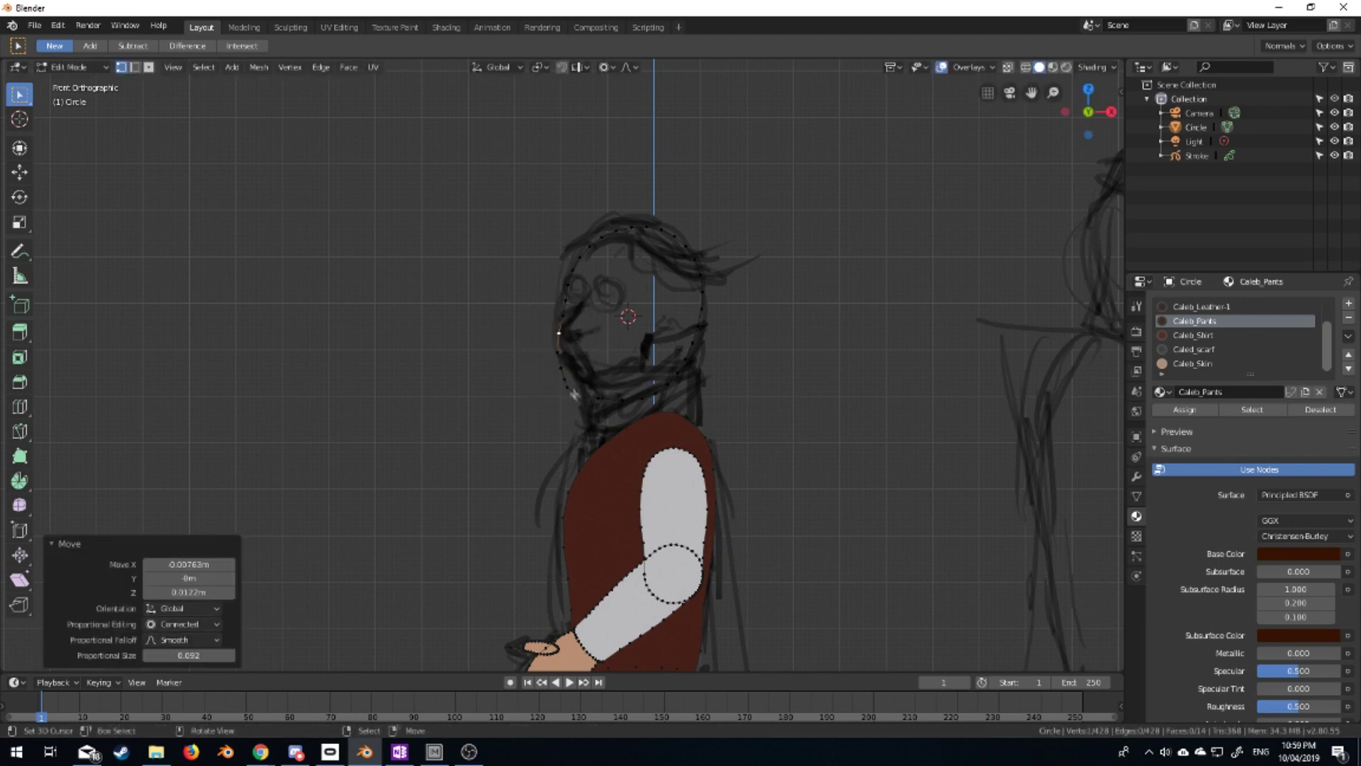
Select the whole head outline and fill it with a face
key(Tab)
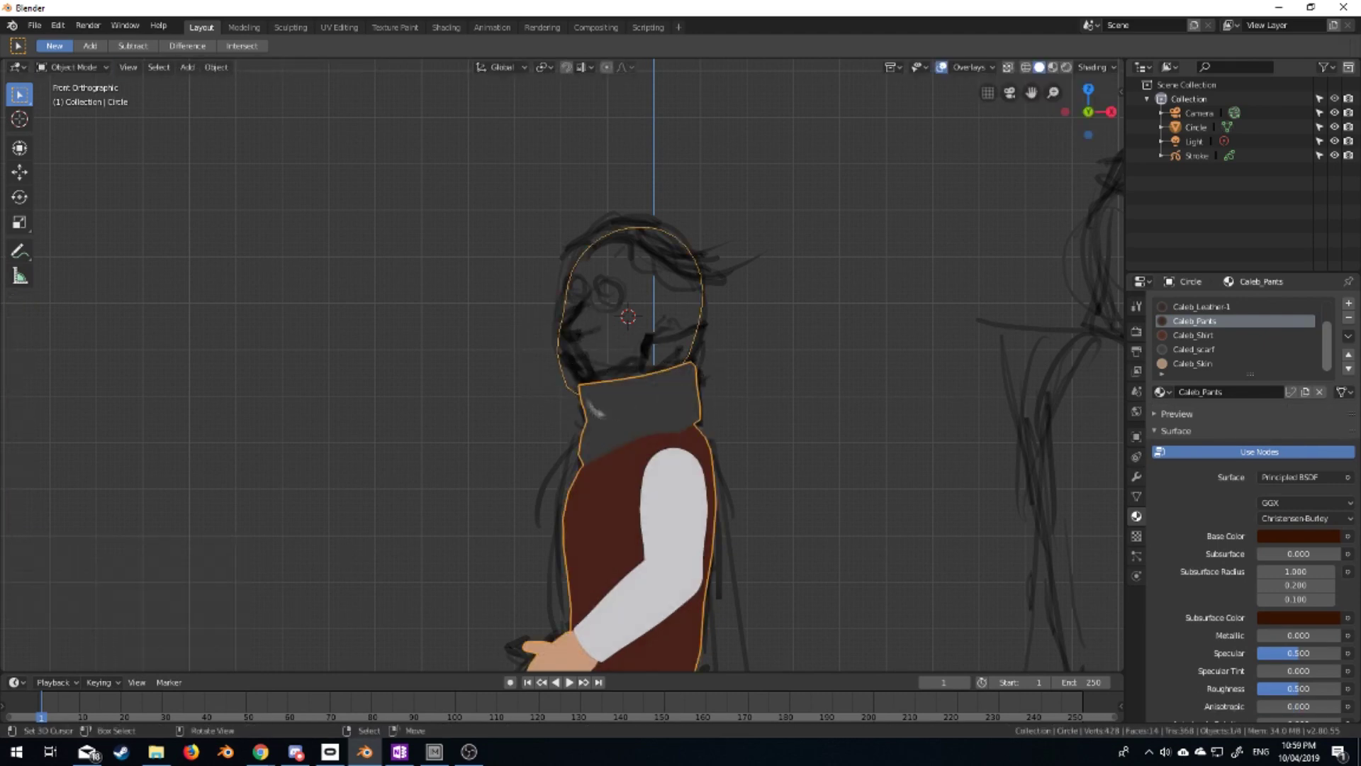
key(Tab)
scroll(578, 366, up, 3)
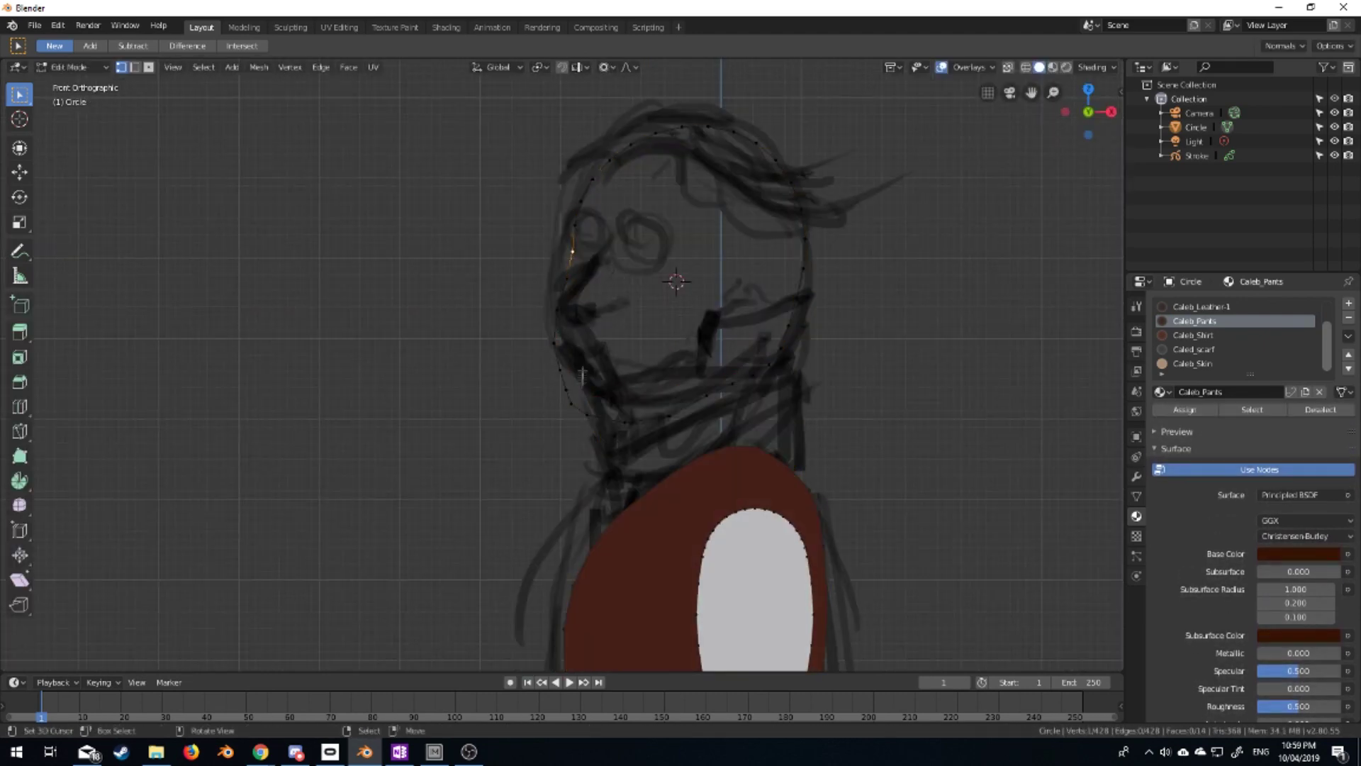
key(ctrl+l)
key(f)
scroll(676, 284, down, 3)
Push the sketch strokes behind the head mesh and make Caleb_Skin the active slot
key(Tab)
key(a)
middle_drag(563, 399, 676, 468)
key(g)
key(y)
click(676, 468)
scroll(676, 354, up, 3)
click(676, 353)
scroll(641, 313, up, 3)
scroll(586, 311, down, 2)
Nudge a vertex on the head outline to follow the sketch
key(Tab)
scroll(586, 311, down, 3)
scroll(564, 368, up, 3)
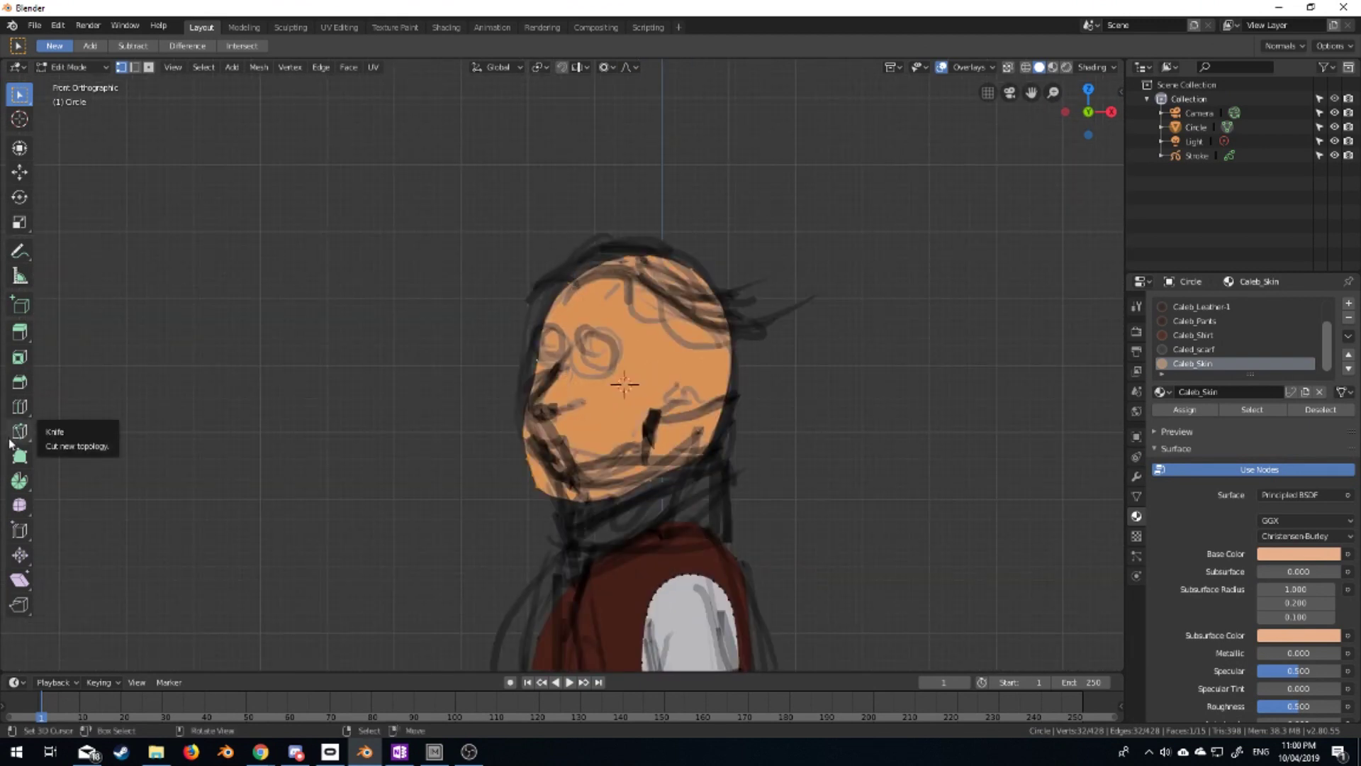
click(581, 330)
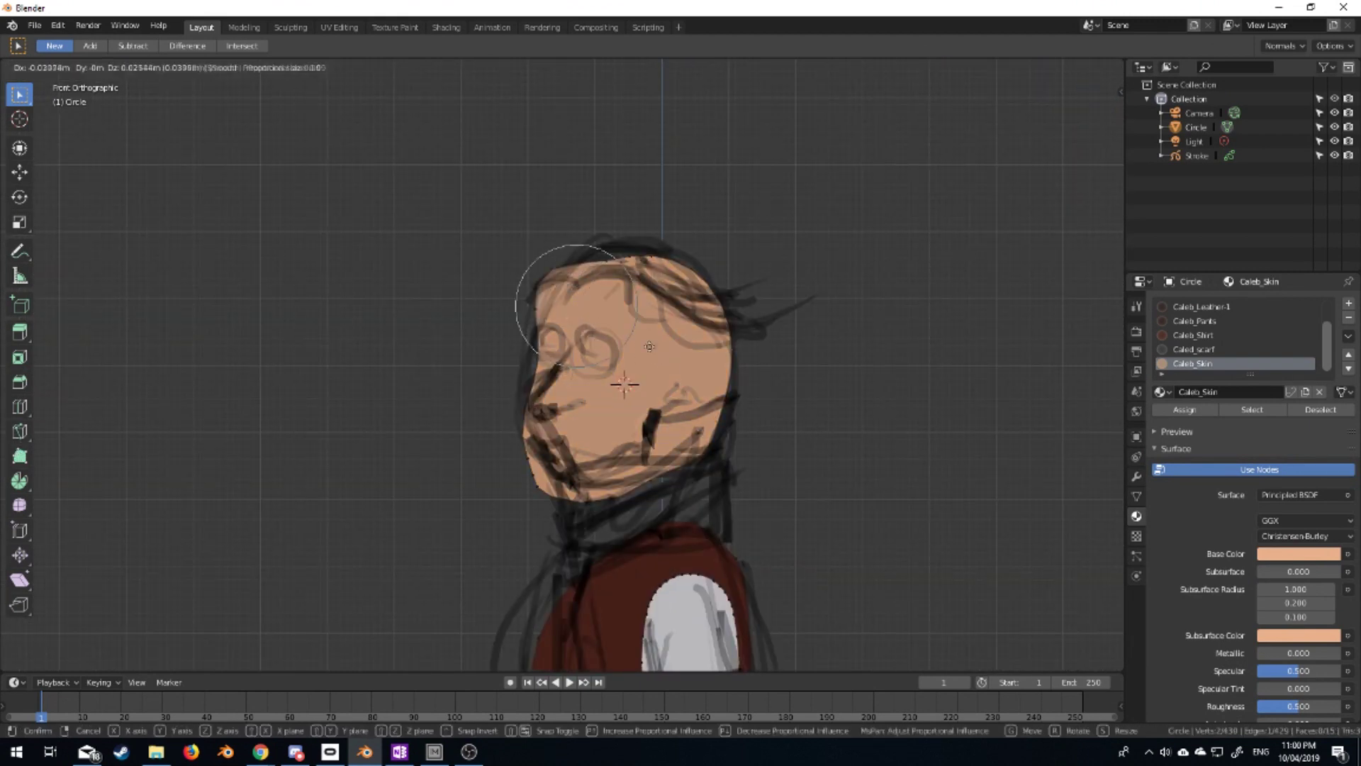
middle_drag(624, 369, 669, 350)
key(KP_1)
Add a new material slot and material for the hair, and start renaming it
click(1348, 302)
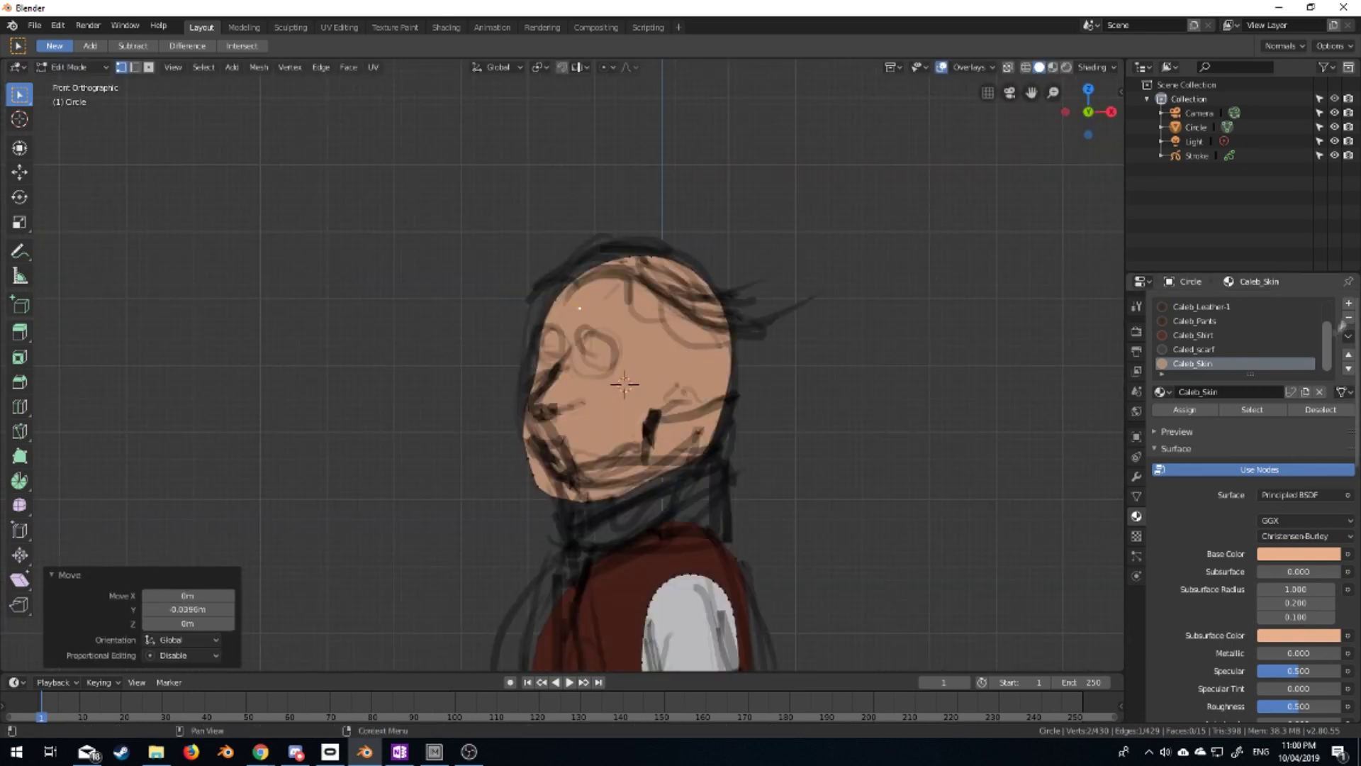
click(1220, 391)
double_click(1243, 395)
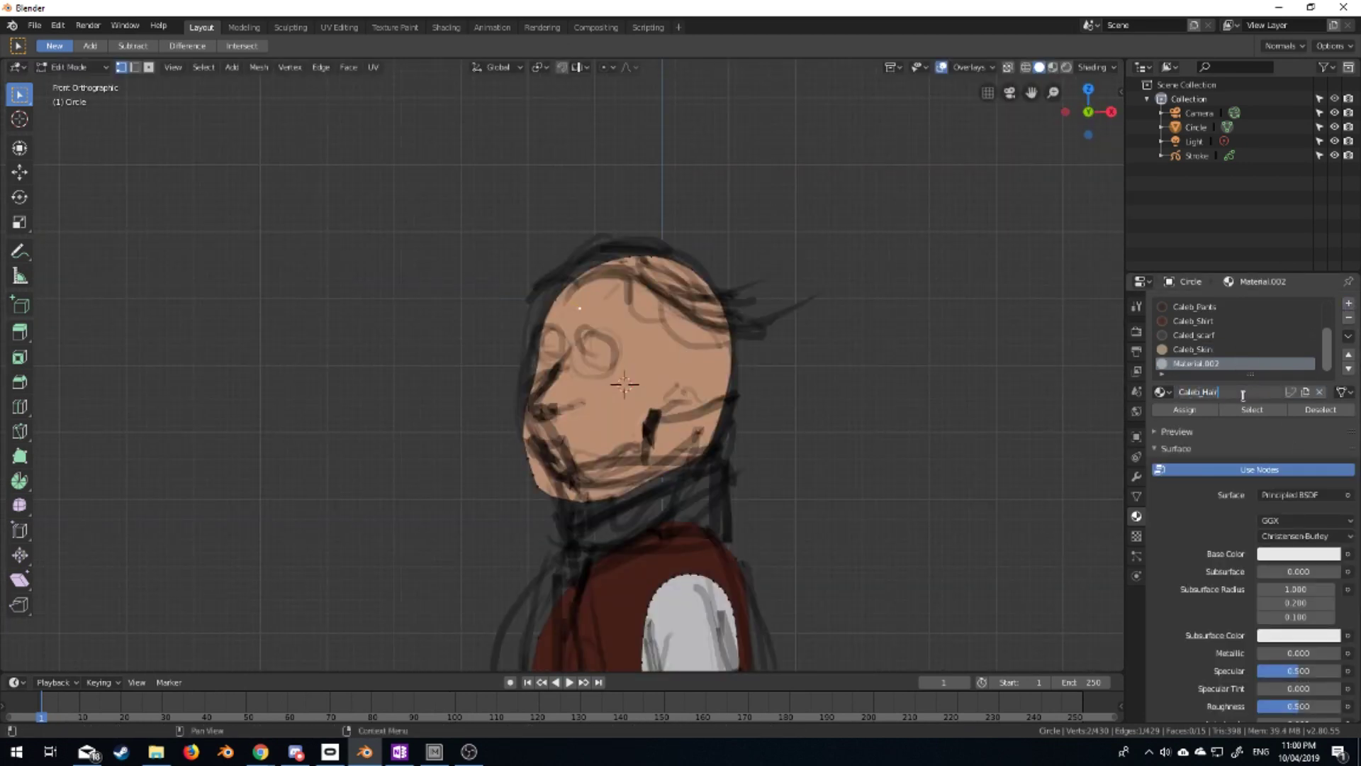
Set the hair material's viewport display colour to brown
click(1293, 553)
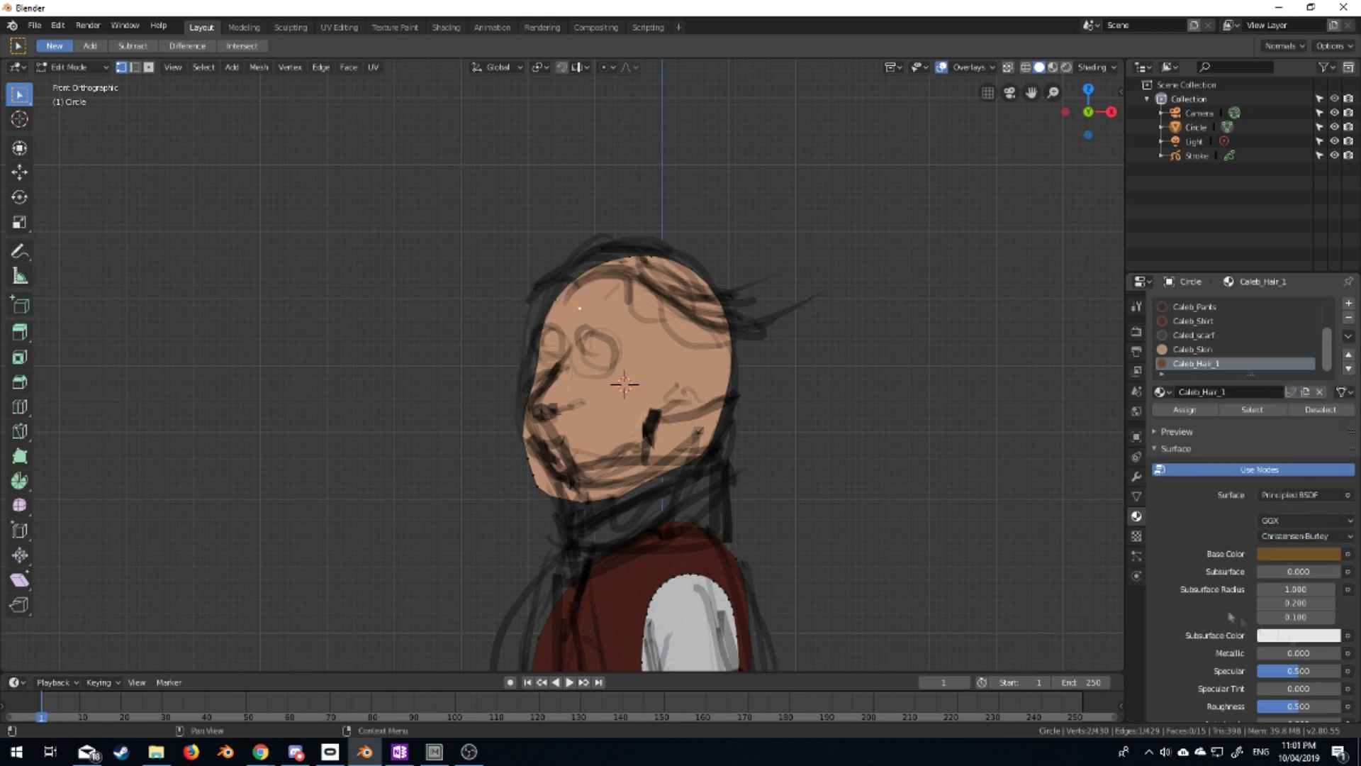
scroll(1280, 640, down, 15)
click(1294, 560)
scroll(674, 316, up, 2)
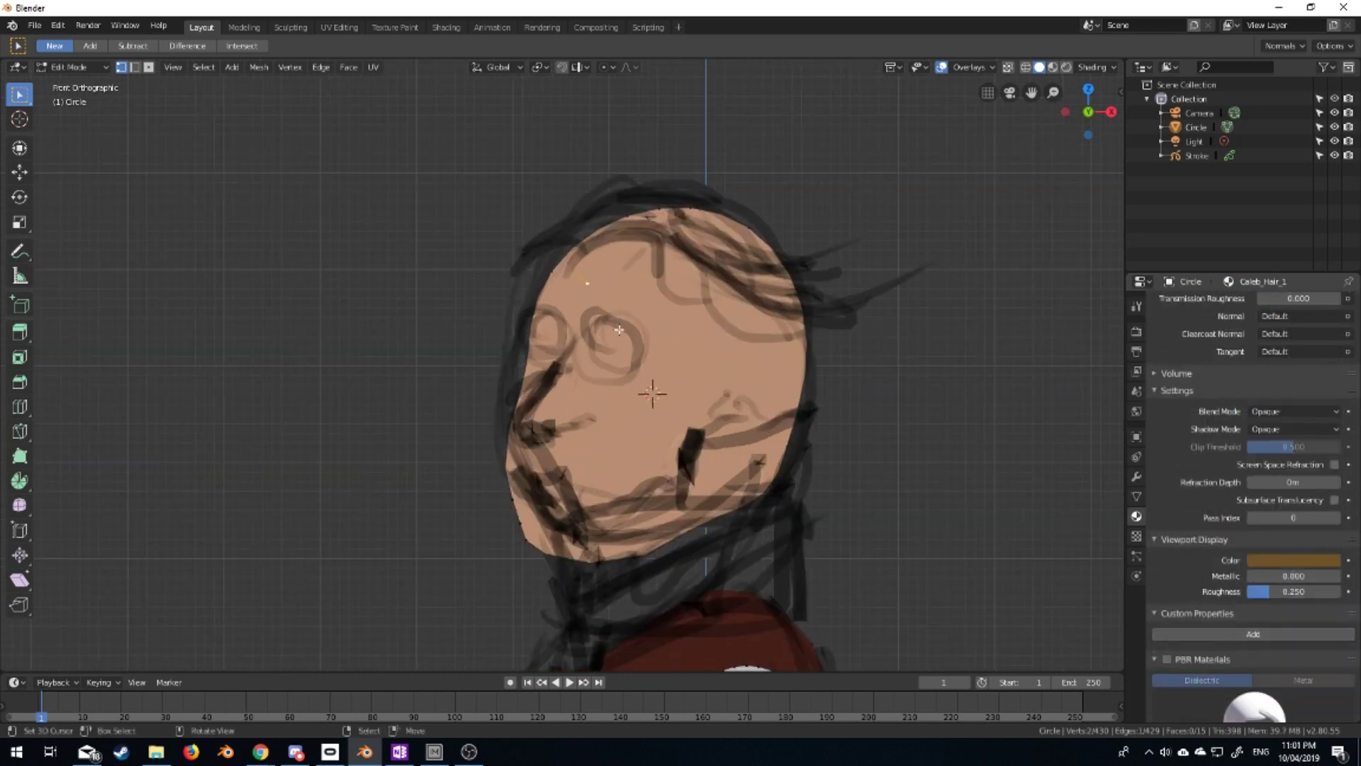
Extrude hair faces from the head-top edge, rotating each to follow the head's curve
key(e)
click(674, 316)
click(689, 332)
key(e)
click(702, 340)
key(r)
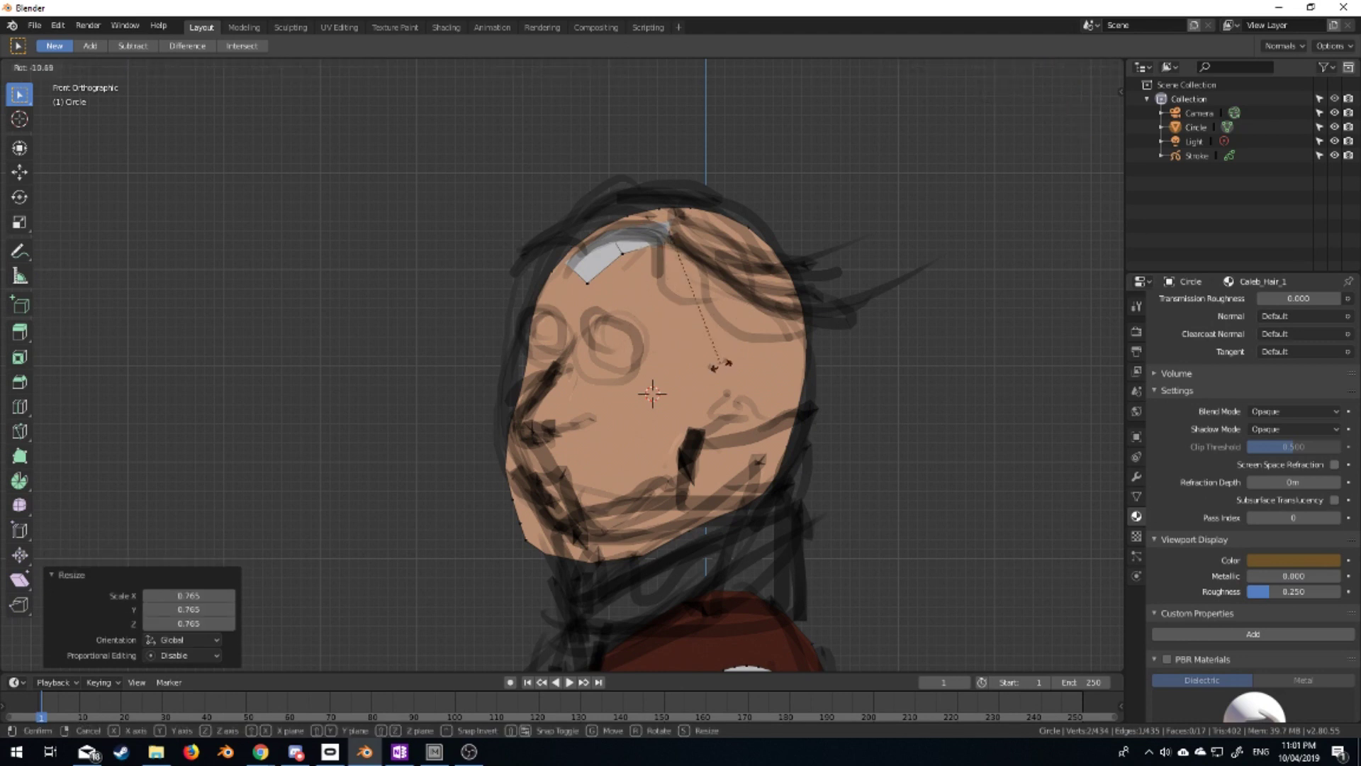
click(716, 367)
key(e)
click(702, 314)
click(854, 330)
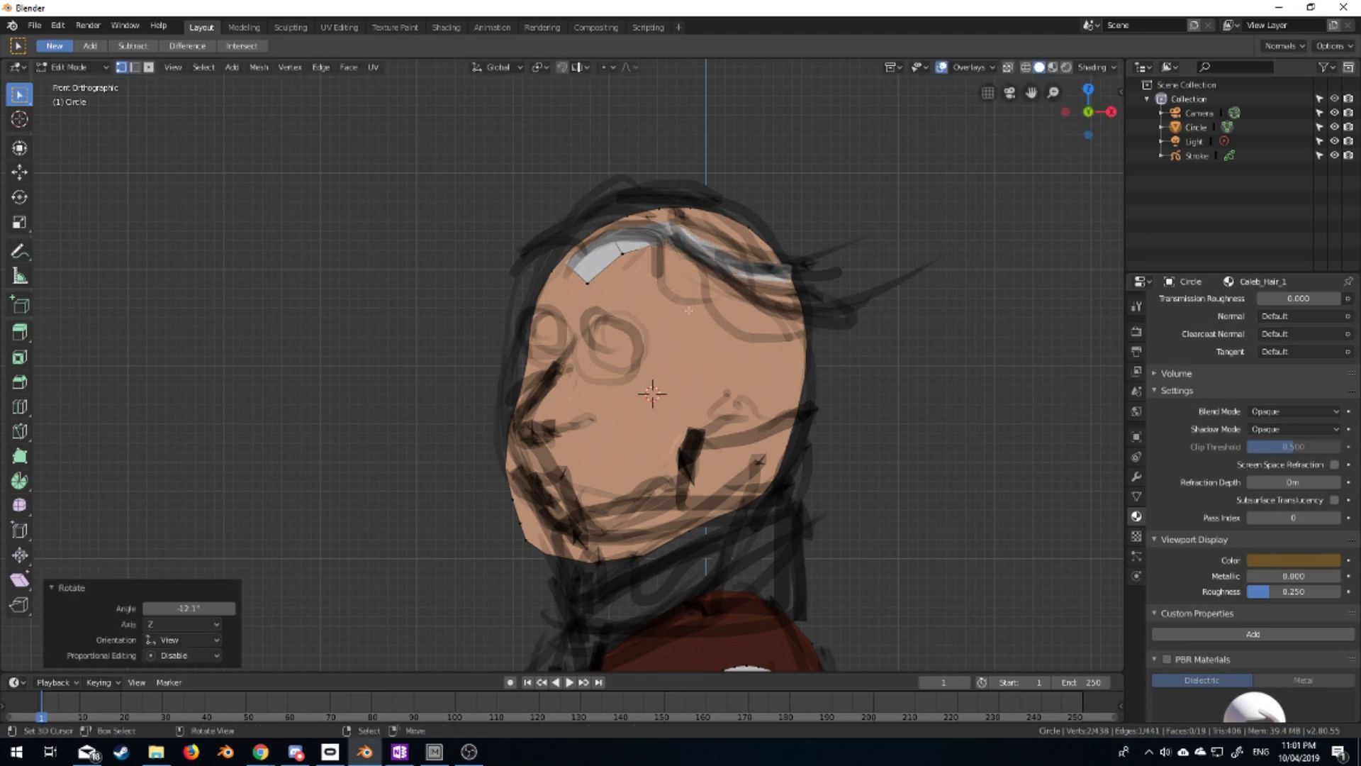
click(773, 338)
Bevel the hair strip's corner, checking it in perspective
key(grave)
middle_drag(773, 338, 714, 270)
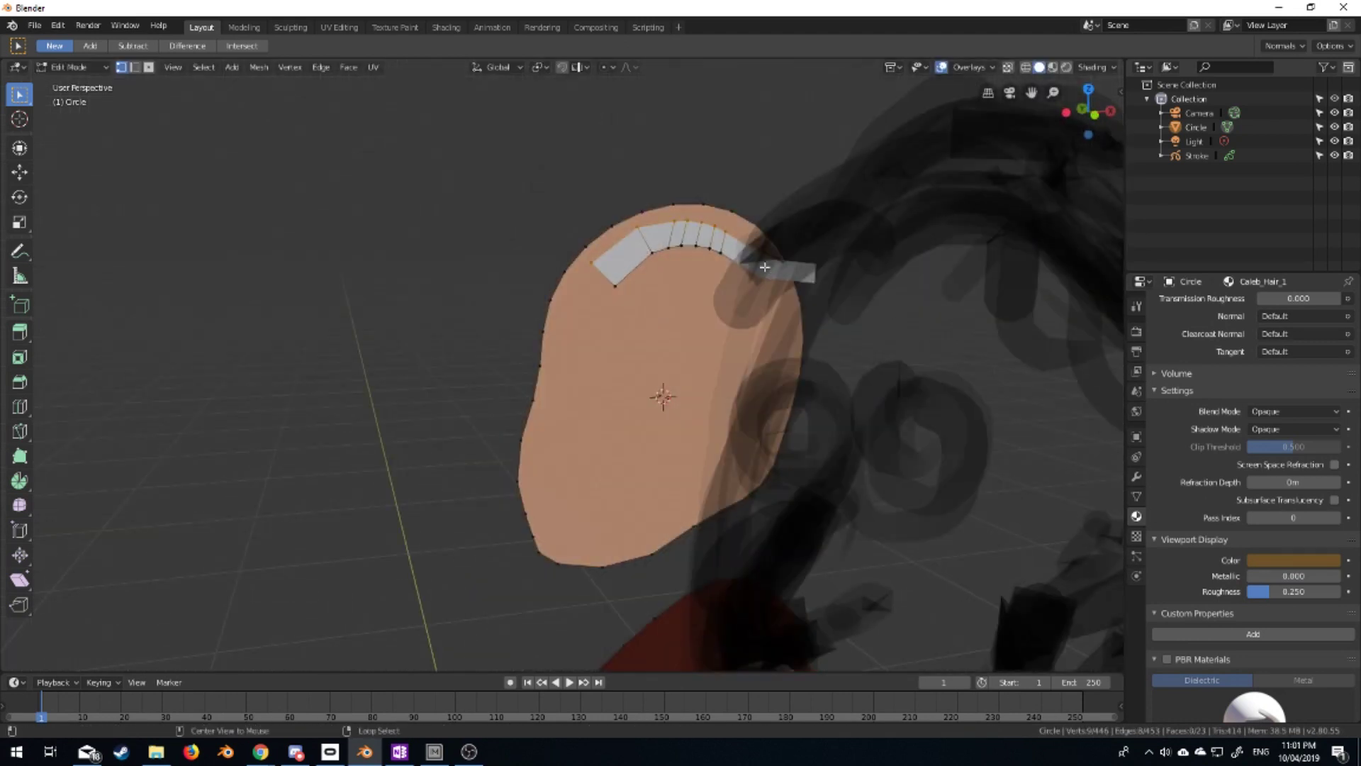
scroll(714, 270, up, 3)
key(ctrl+b)
click(875, 334)
key(KP_1)
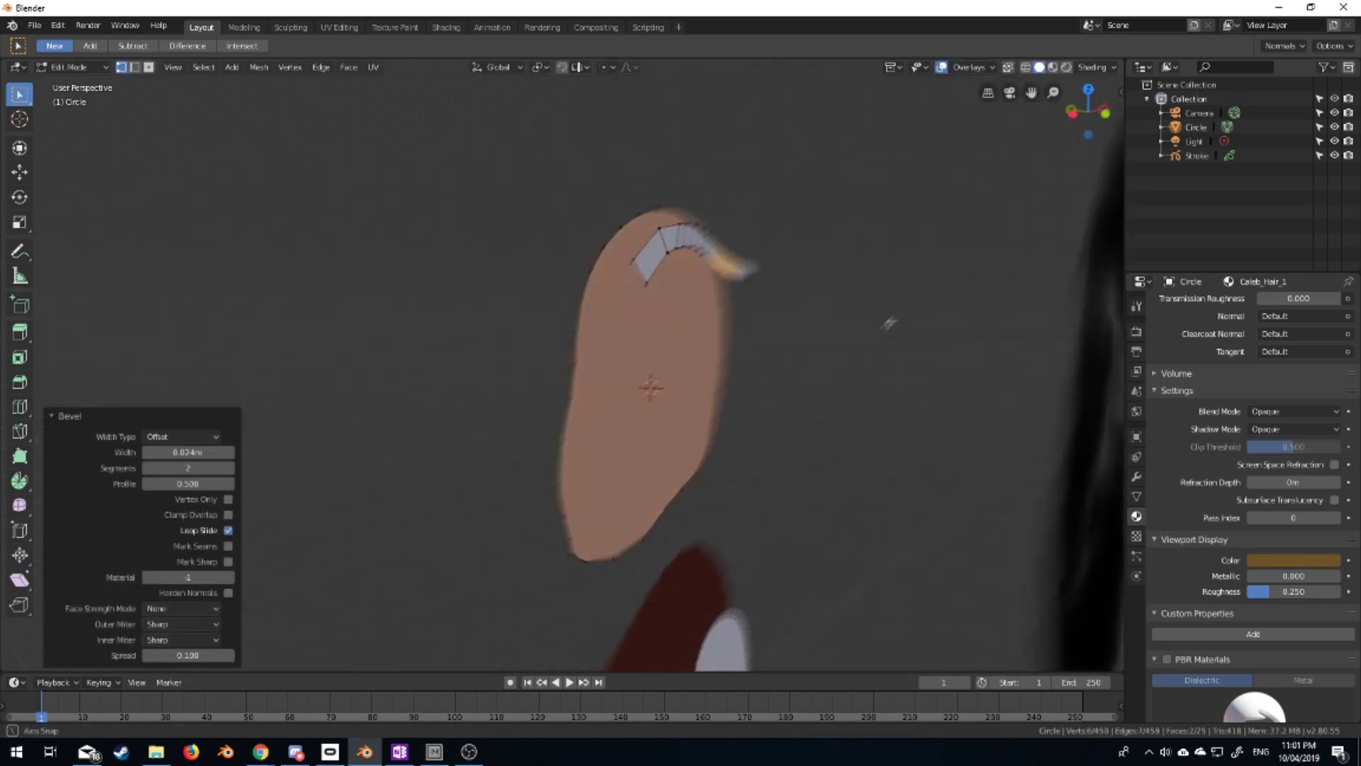
Extrude and scale more hair faces, moving the piece along X onto the head top
key(e)
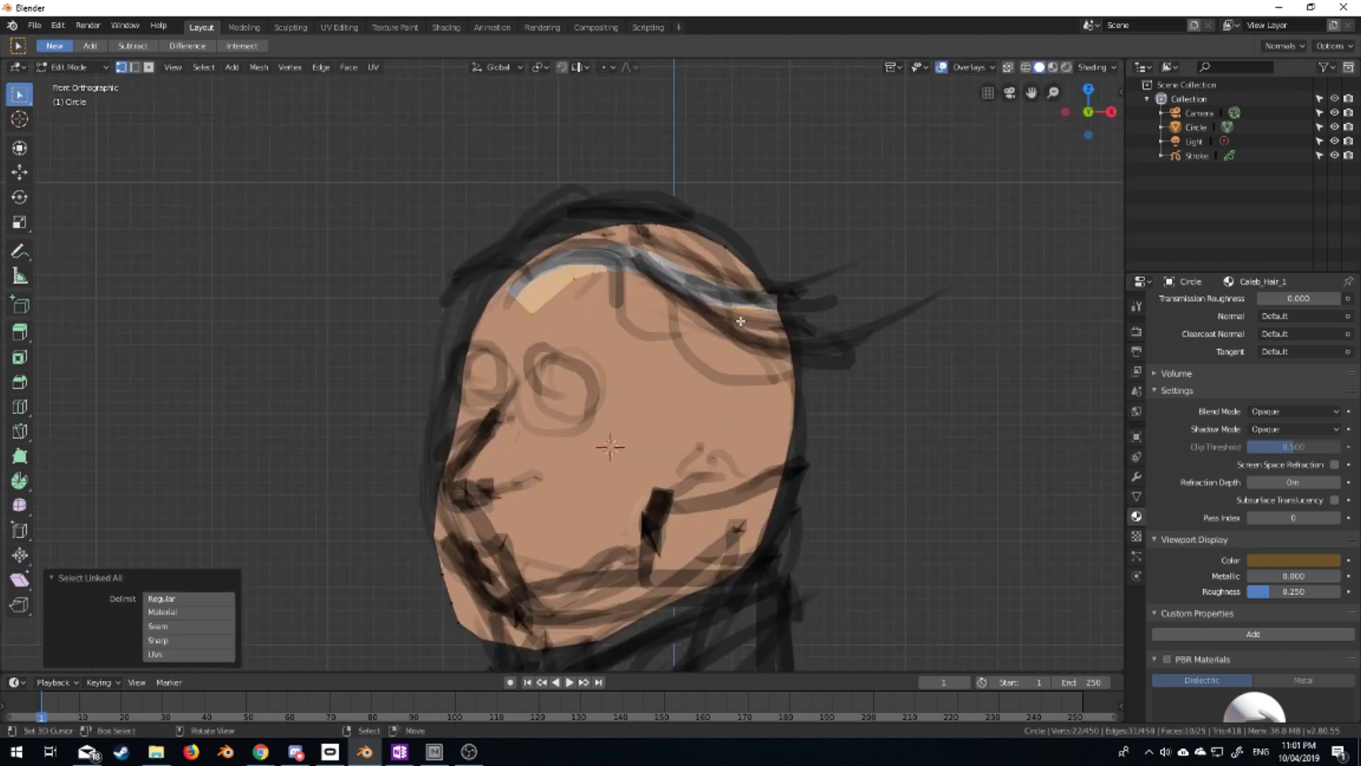
middle_drag(717, 338, 814, 398)
key(s)
click(818, 401)
key(g)
key(x)
key(KP_1)
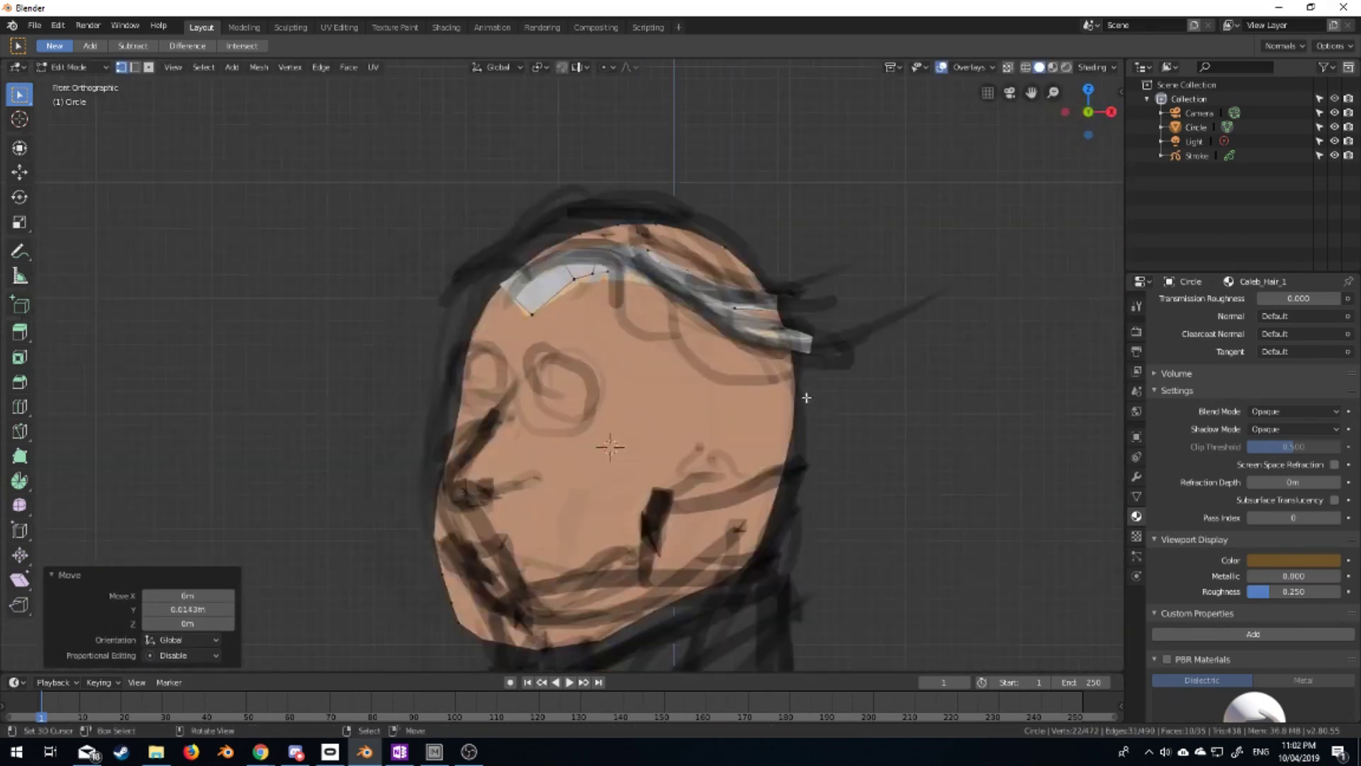
click(782, 295)
Pull the hair tip up and right, then bend the strip with proportional falloff
key(g)
click(872, 228)
key(g)
click(536, 234)
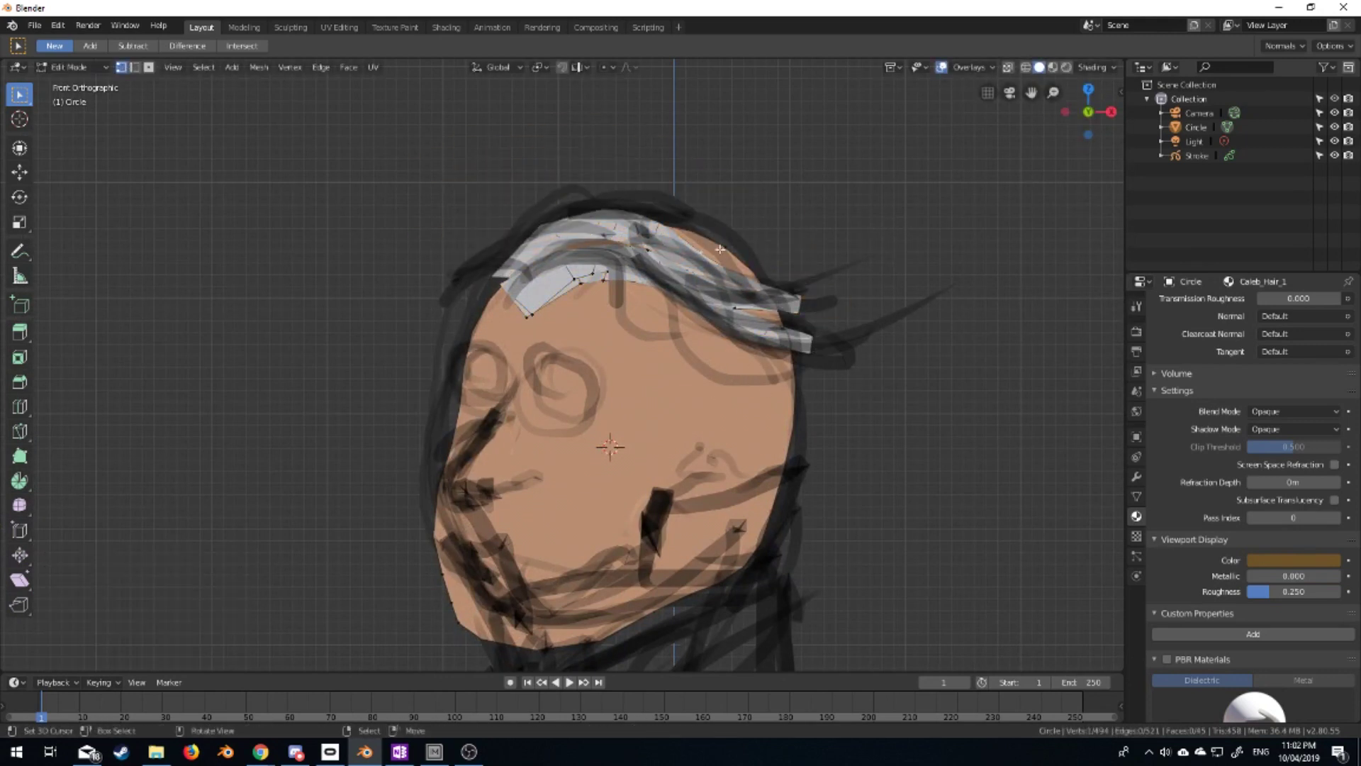
key(g)
click(835, 315)
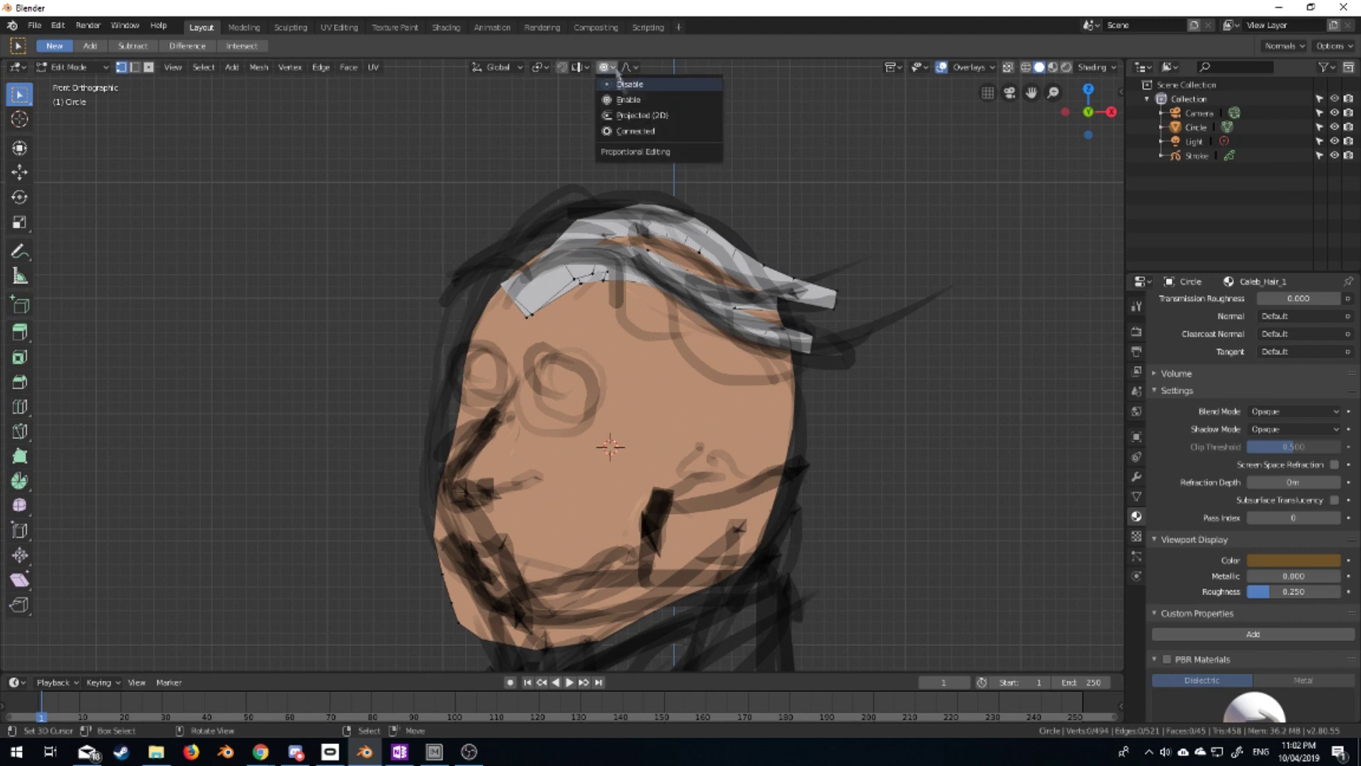
key(g)
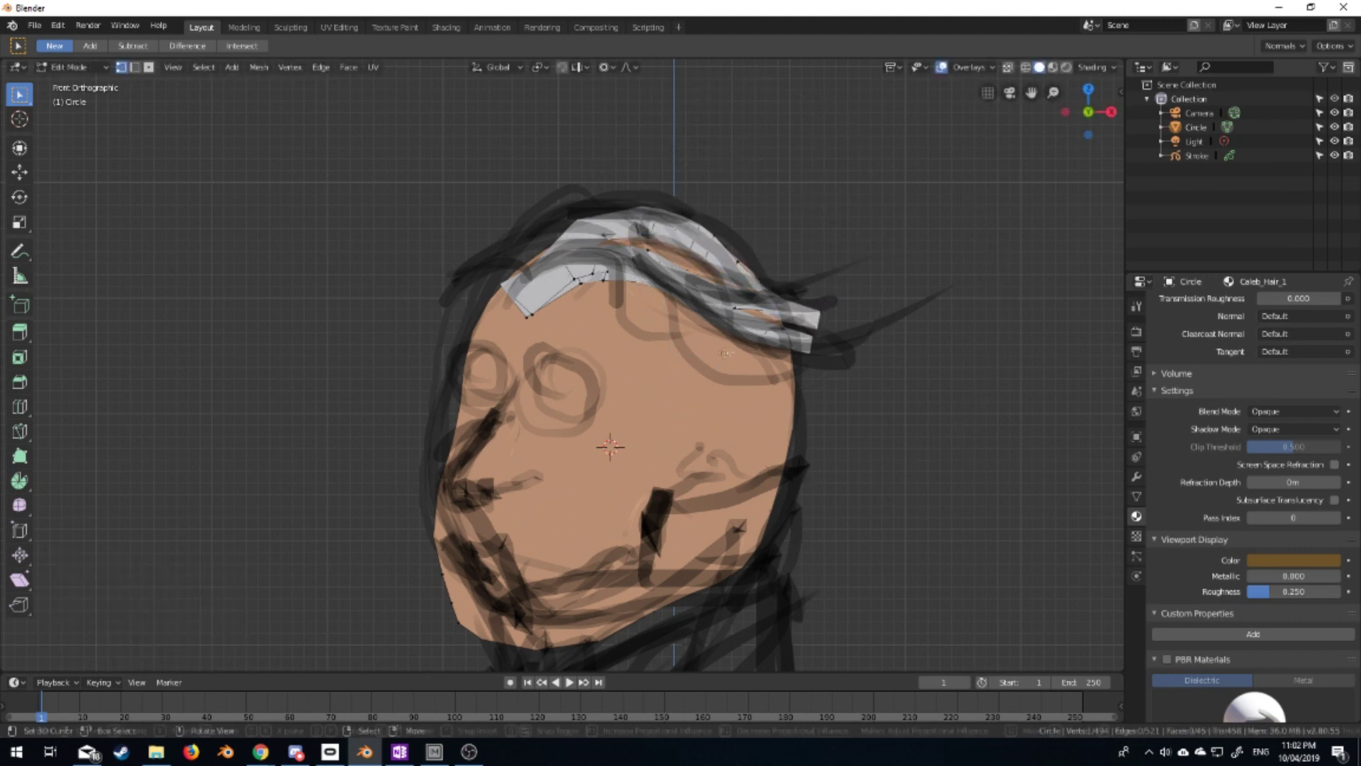
click(643, 316)
Select the whole linked hair strip, reposition it and rotate it 12.2°
key(g)
key(g)
key(Escape)
key(ctrl+l)
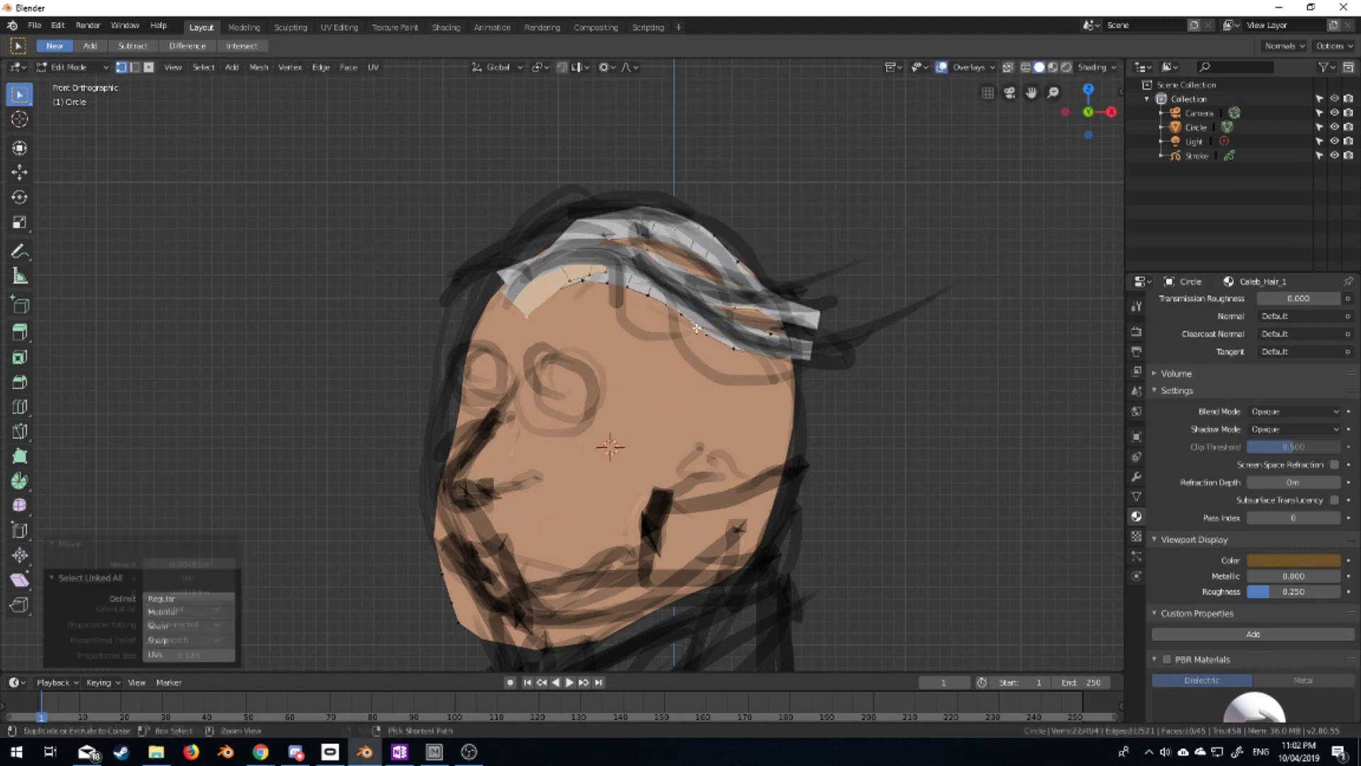
Reshape the strip with soft moves, pushing it in depth from side view
key(g)
click(660, 291)
key(r)
click(836, 392)
key(g)
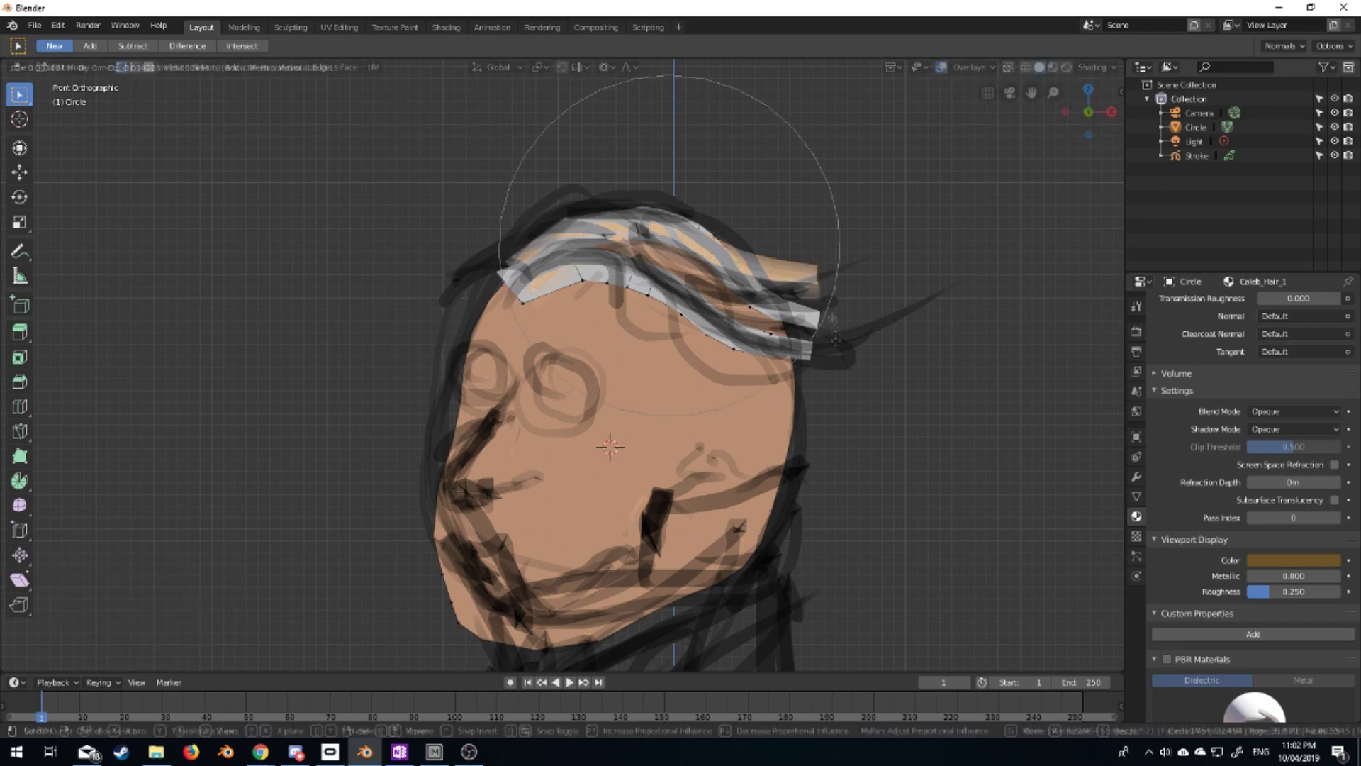
click(819, 394)
key(KP_3)
key(g)
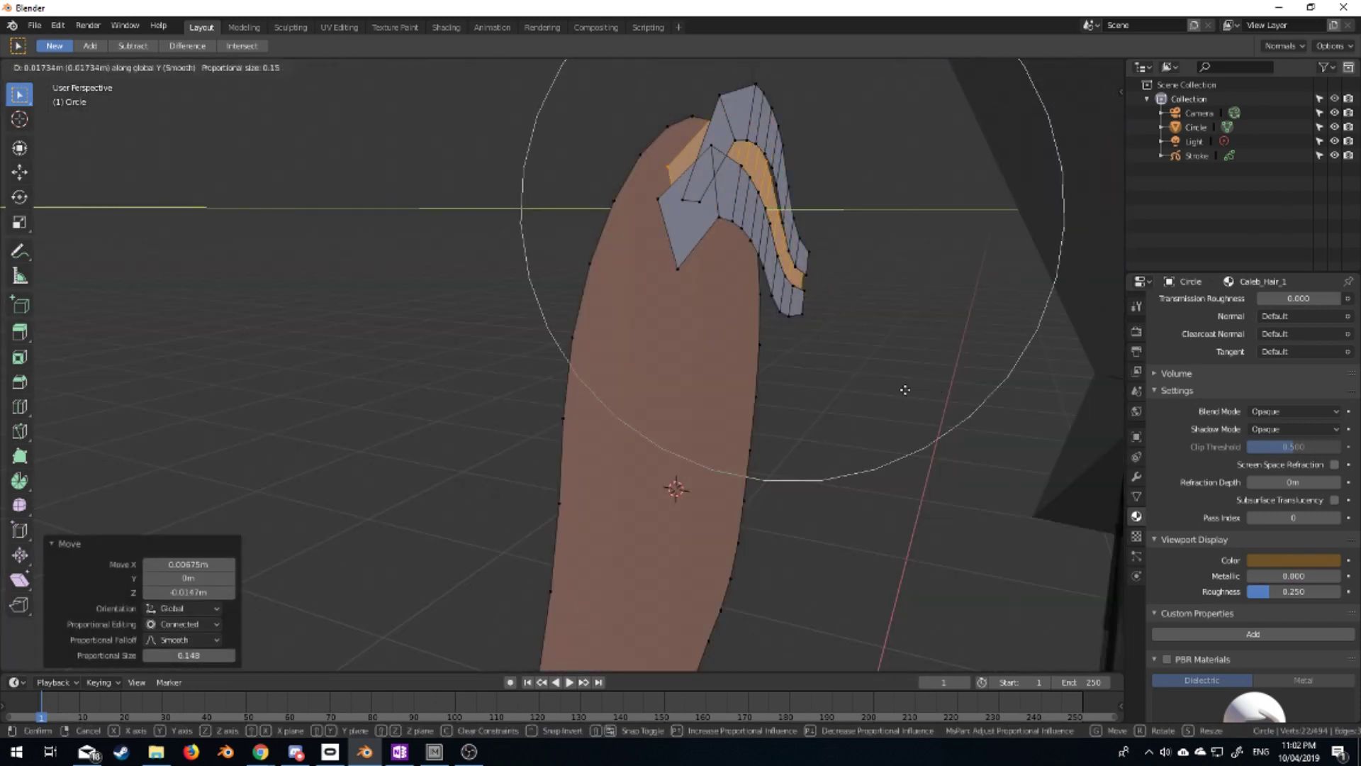
click(900, 387)
key(KP_1)
scroll(837, 304, up, 3)
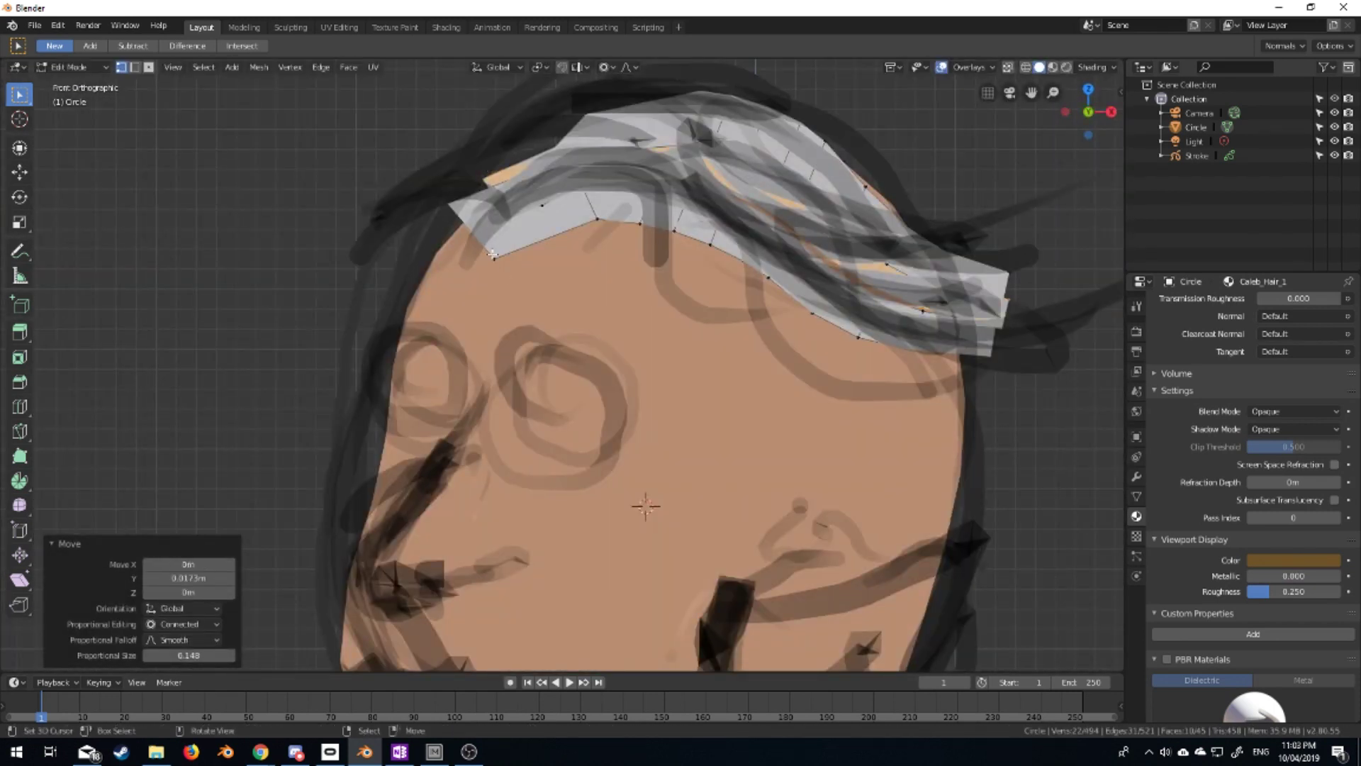
Extrude a second strip from the hairline edge down along the head and soft-move it into place
key(e)
click(1007, 436)
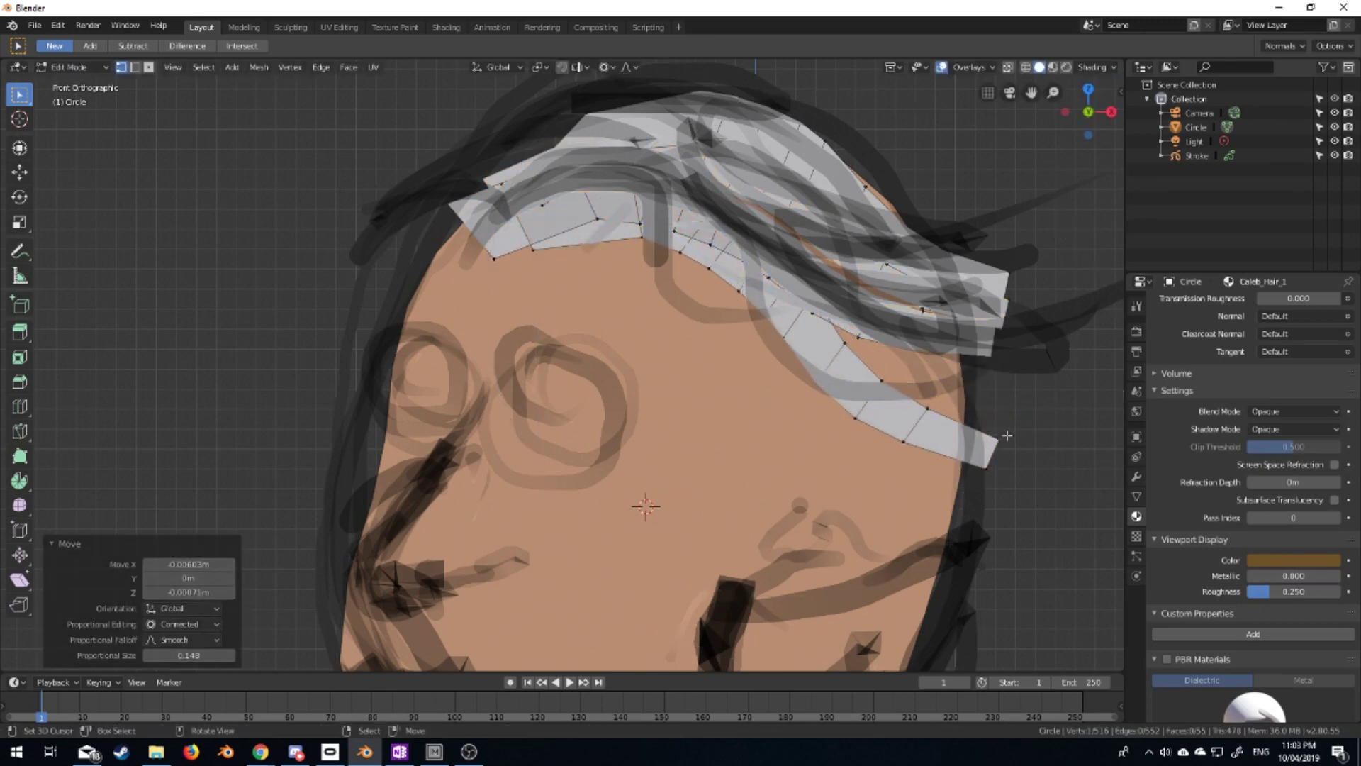
scroll(1007, 435, down, 3)
middle_drag(1007, 435, 759, 114)
key(ctrl+l)
key(g)
click(758, 115)
key(ctrl+z)
key(g)
click(783, 205)
middle_drag(783, 205, 660, 235)
scroll(661, 235, up, 5)
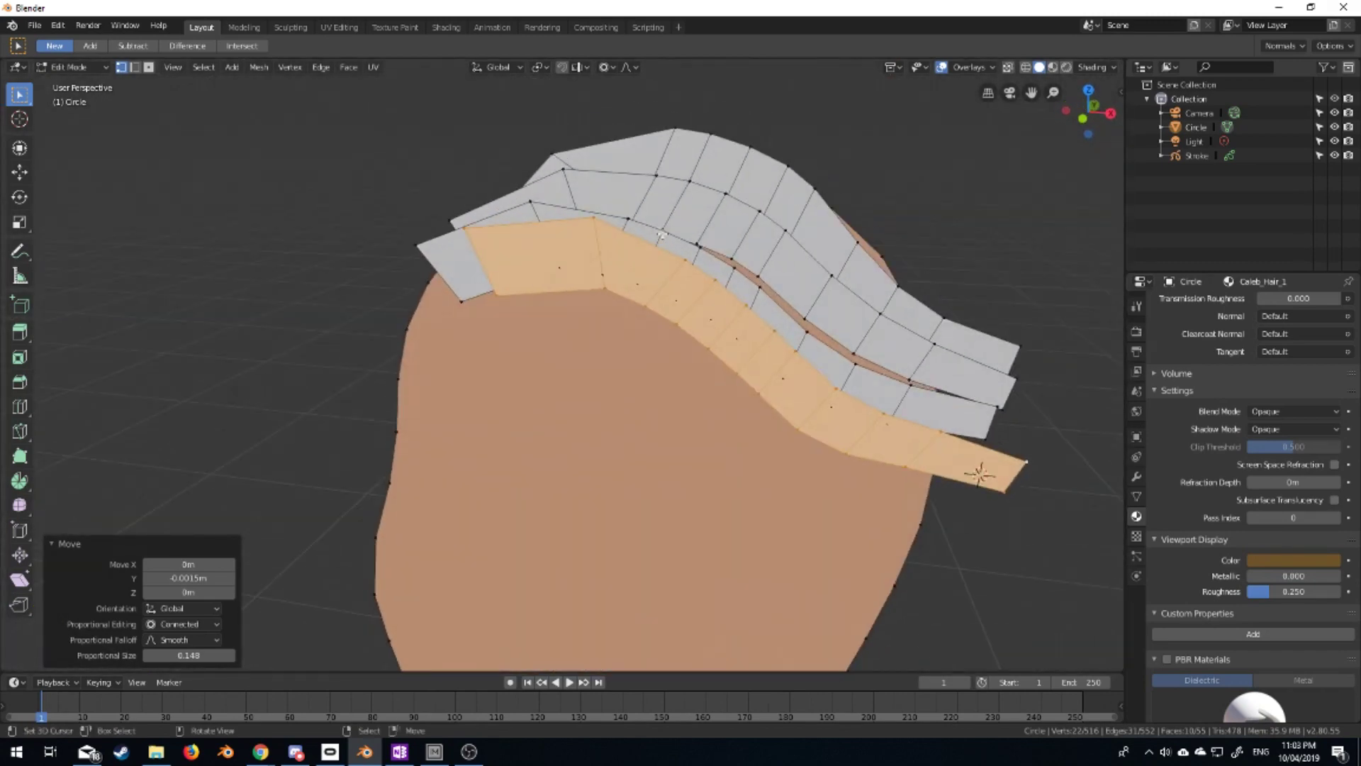
key(KP_1)
Duplicate part of the strip and make Caleb_Hair_1 the active material slot
key(shift+d)
click(862, 370)
scroll(915, 380, down, 5)
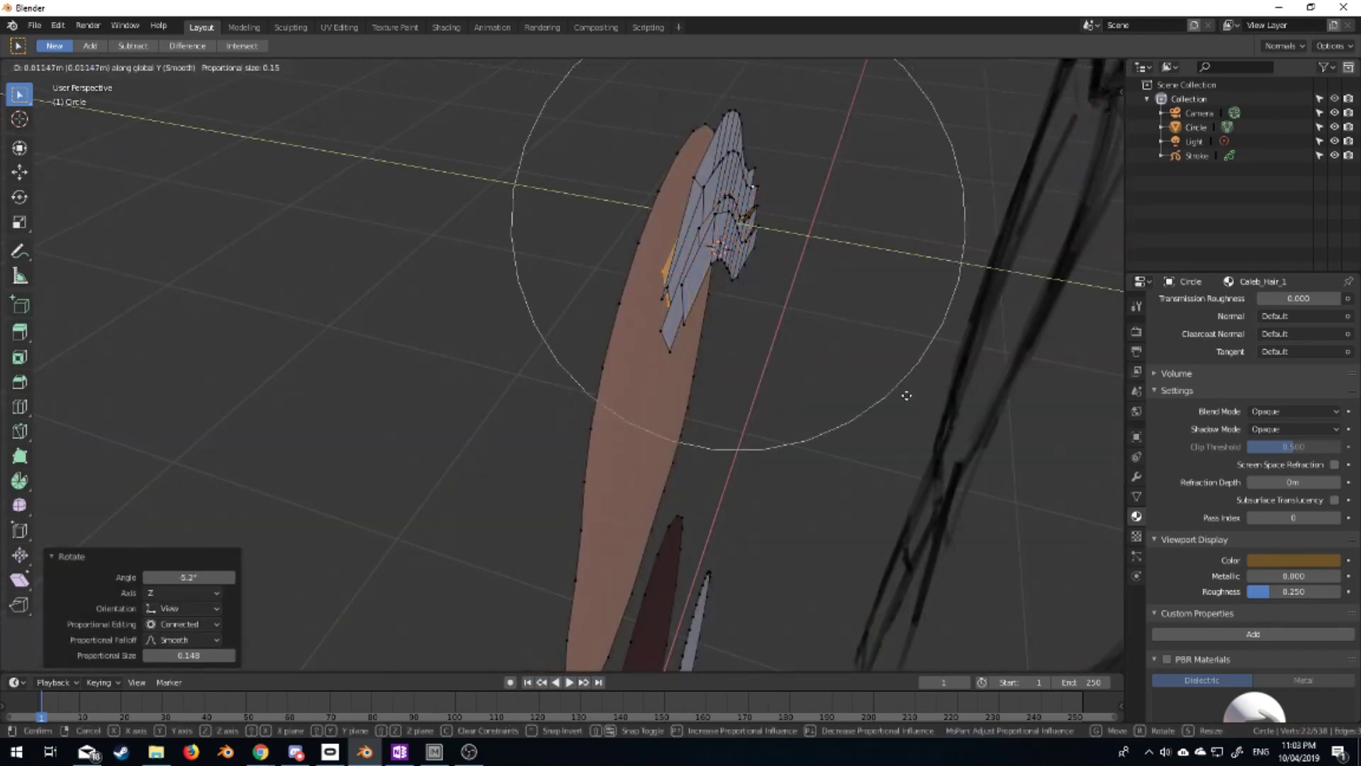
scroll(1230, 344, up, 5)
click(1229, 347)
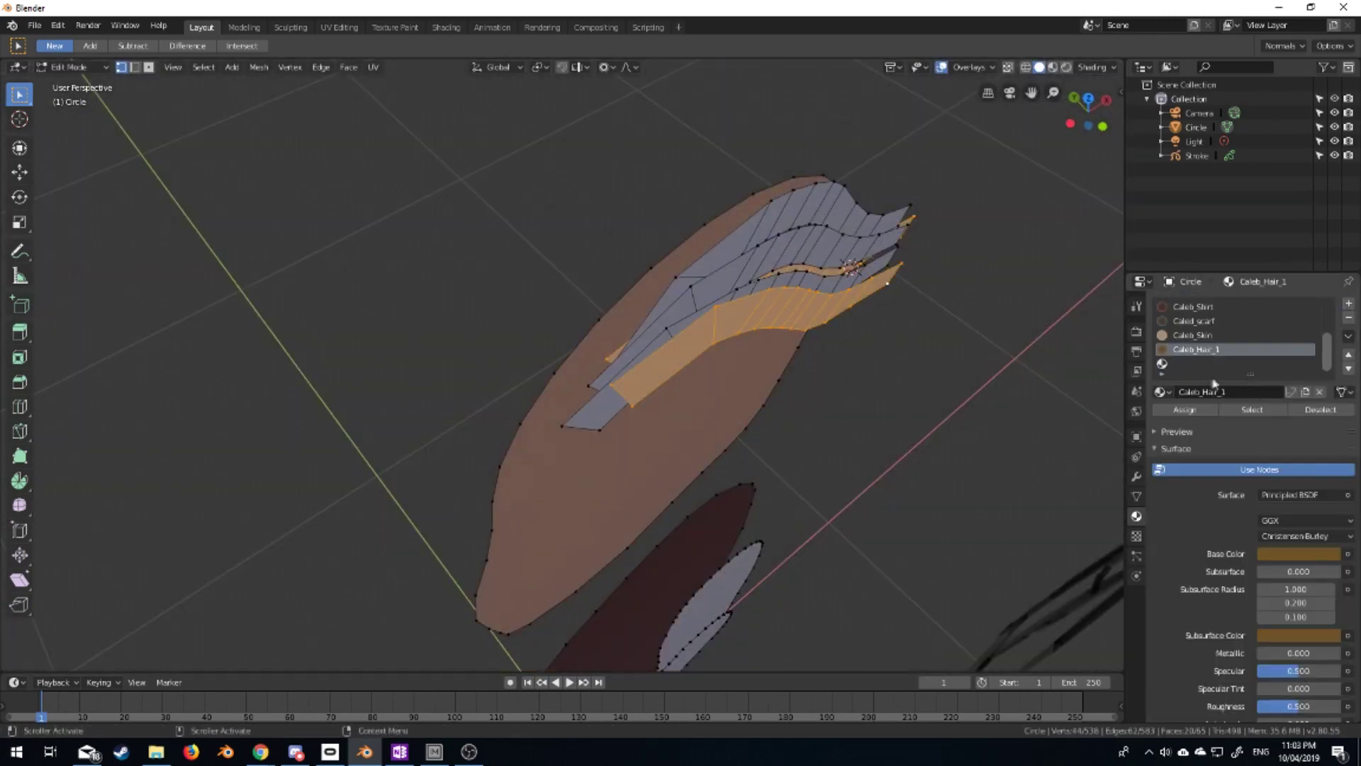
Copy Caleb_Hair_1 into a new darker Caleb_Hair_2 material
click(1305, 392)
double_click(1221, 391)
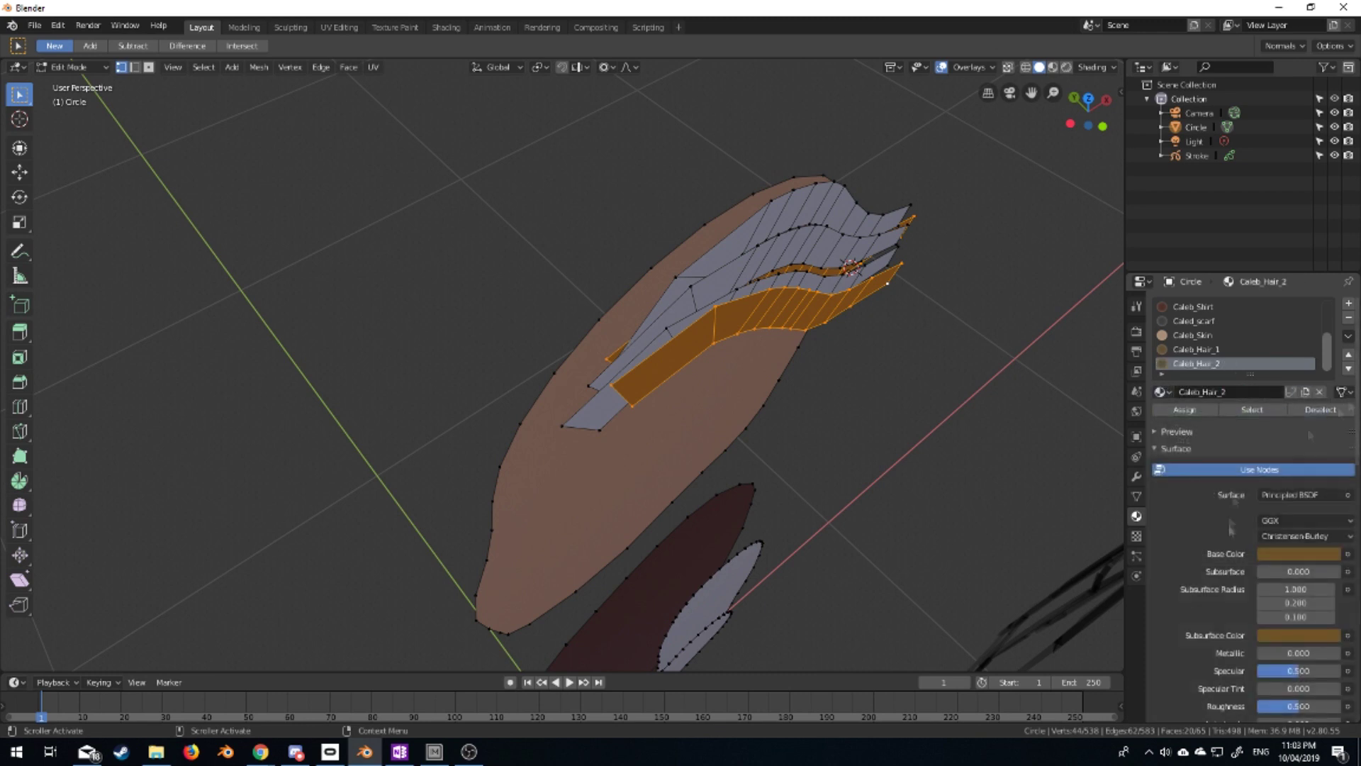
text(4B391B)
key(Return)
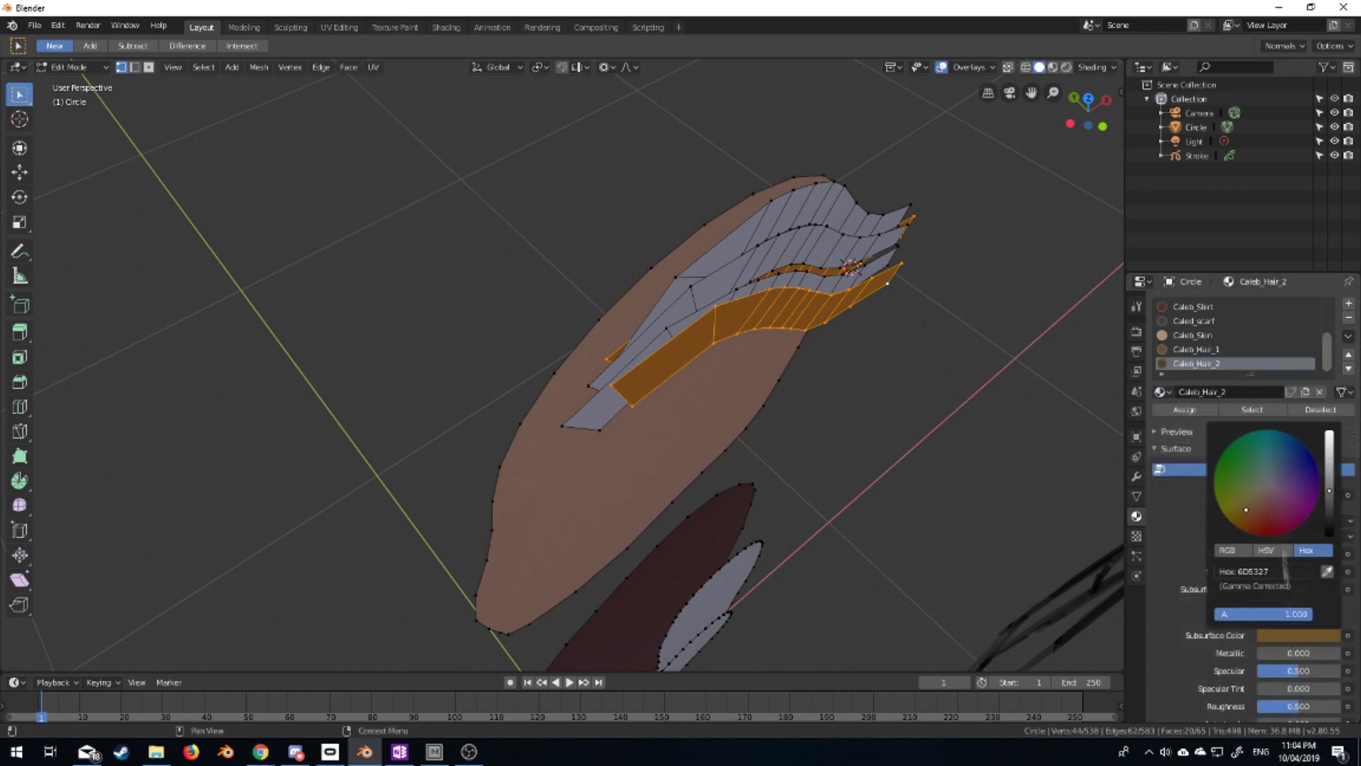
scroll(1248, 496, down, 10)
middle_drag(780, 319, 909, 298)
Select the linked upper hair strips and pick the Caleb_Hair_2 slot
click(879, 382)
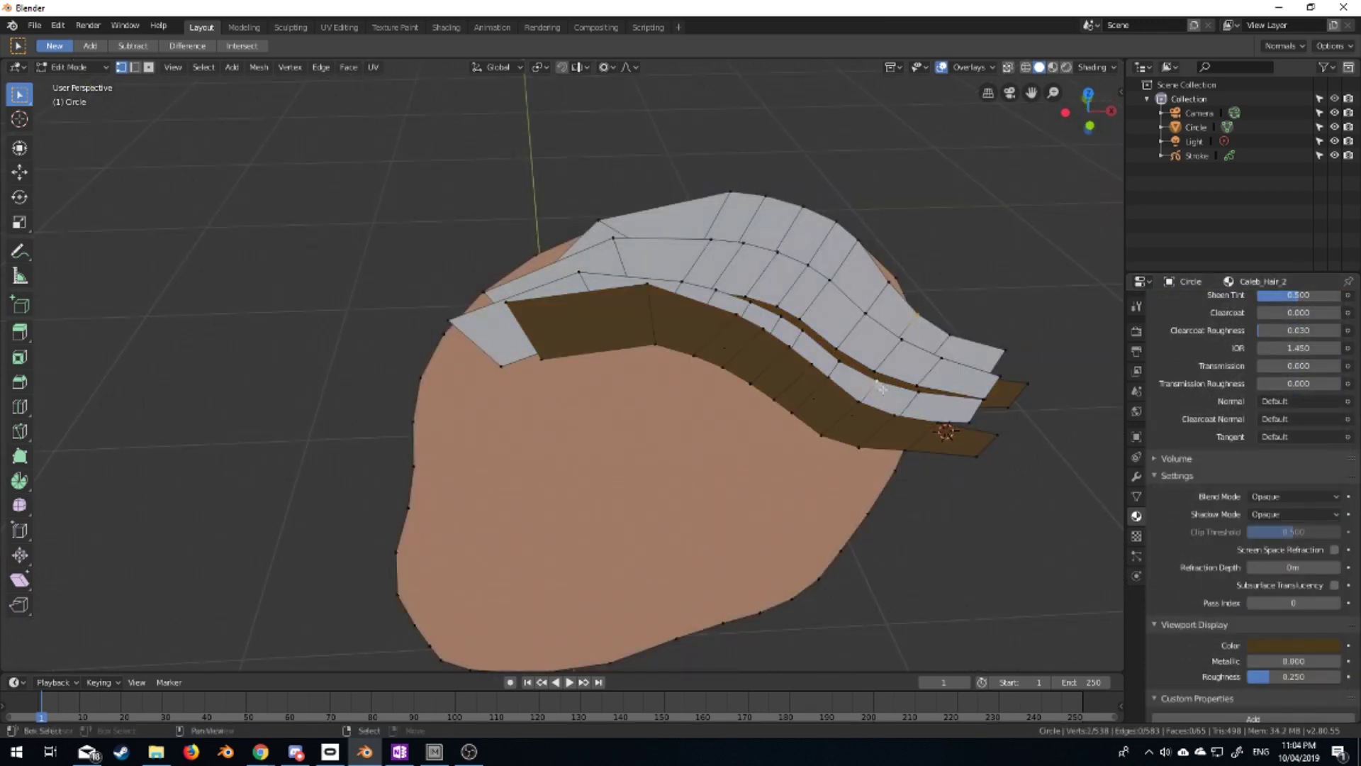
key(ctrl+l)
scroll(1248, 426, up, 10)
click(1185, 381)
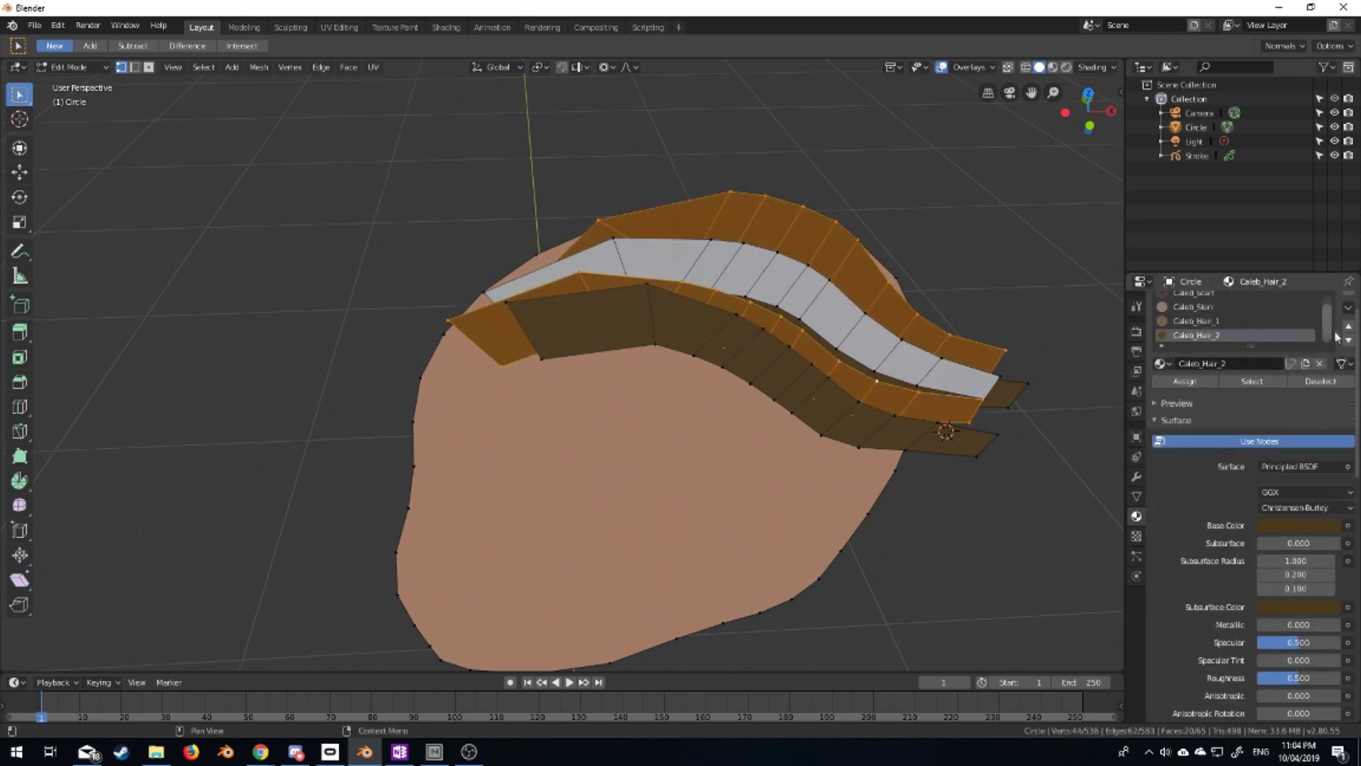
Add a Caleb_Hair_3 slot with darker base and viewport colours for the upper strips
click(1348, 303)
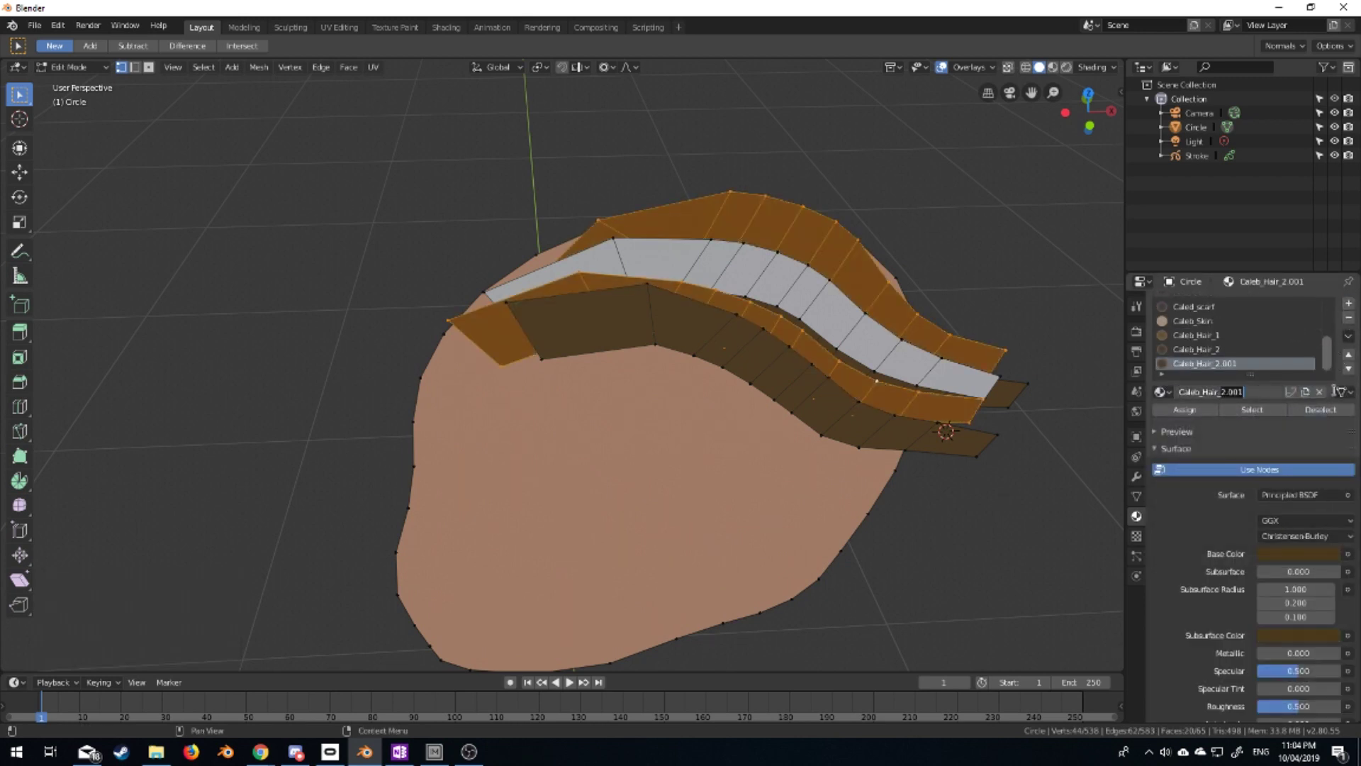
scroll(1248, 497, down, 5)
click(1298, 298)
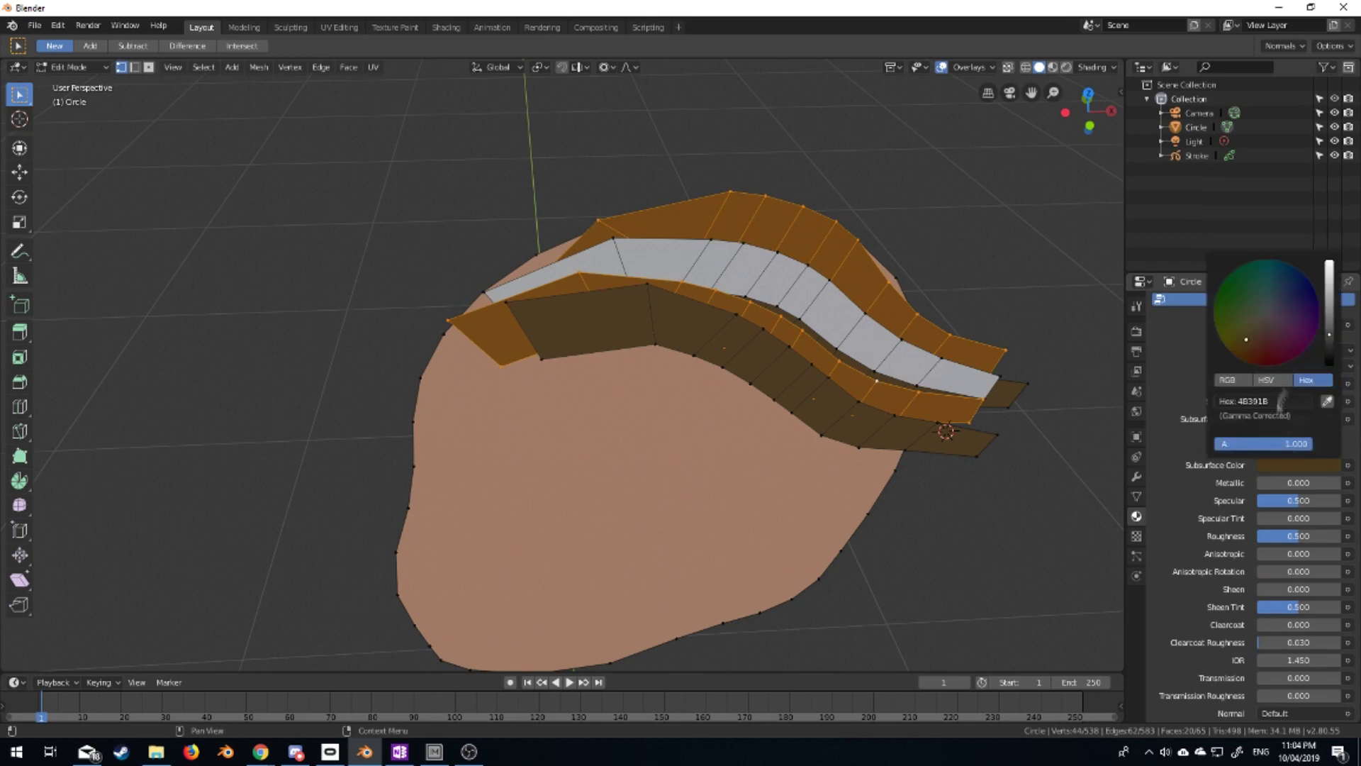
key(Return)
scroll(1225, 633, down, 8)
click(1284, 589)
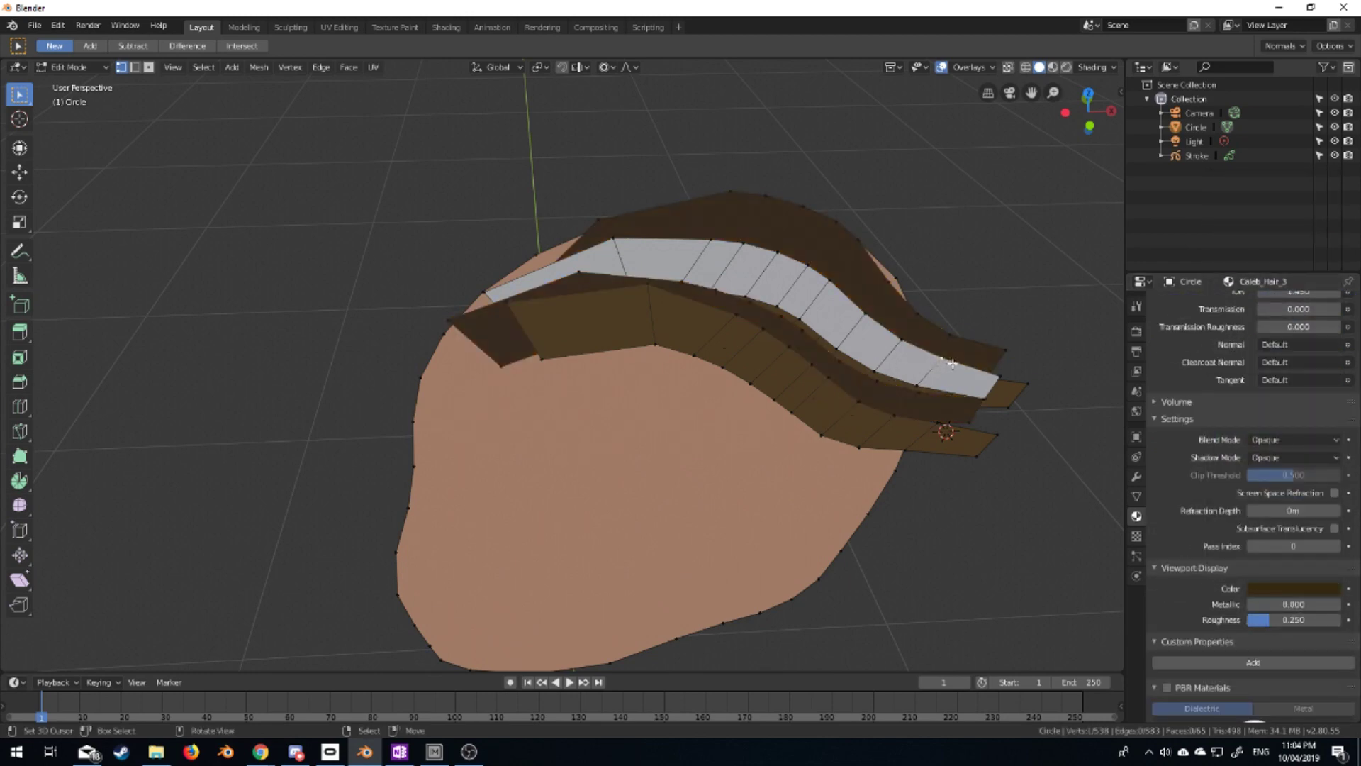
key(KP_1)
scroll(681, 365, down, 5)
key(Tab)
key(Tab)
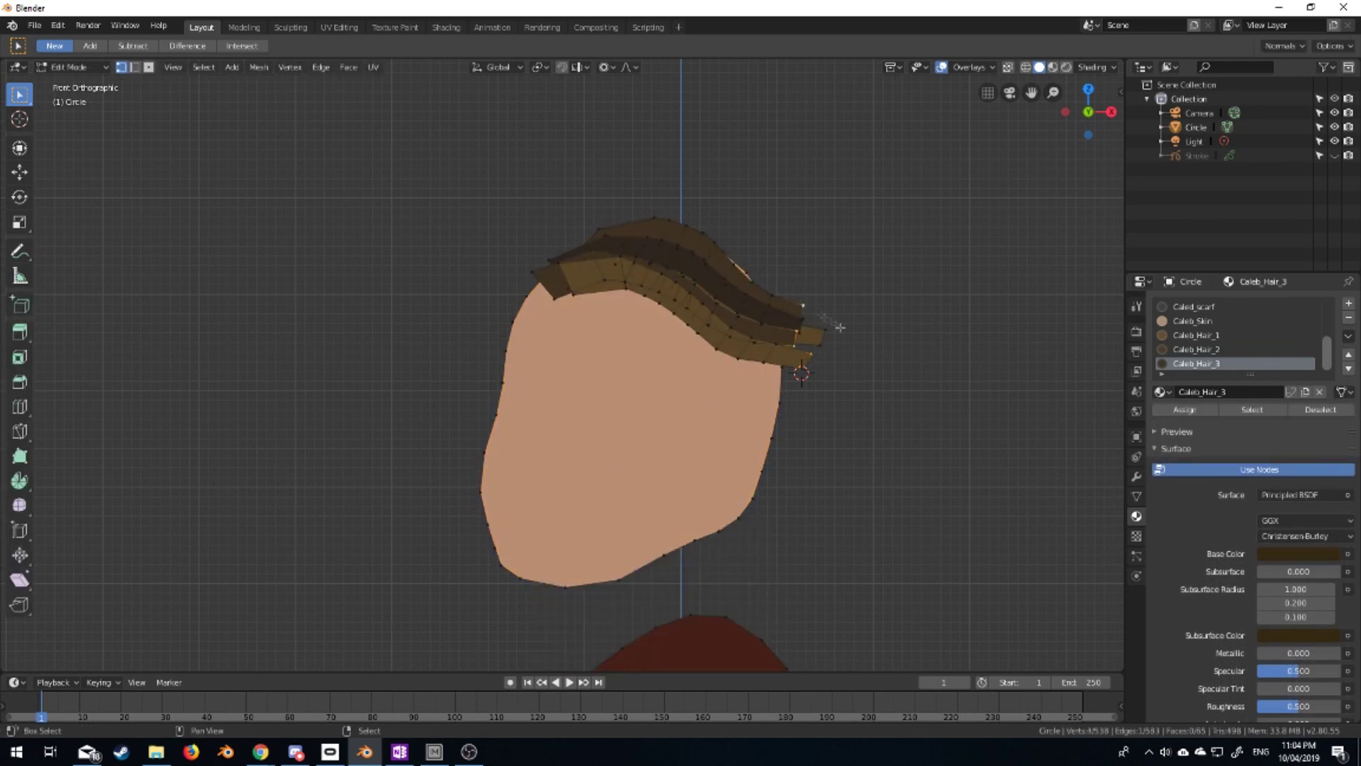
Select all the hair strips and subdivide their edges
key(ctrl+l)
right_click(819, 310)
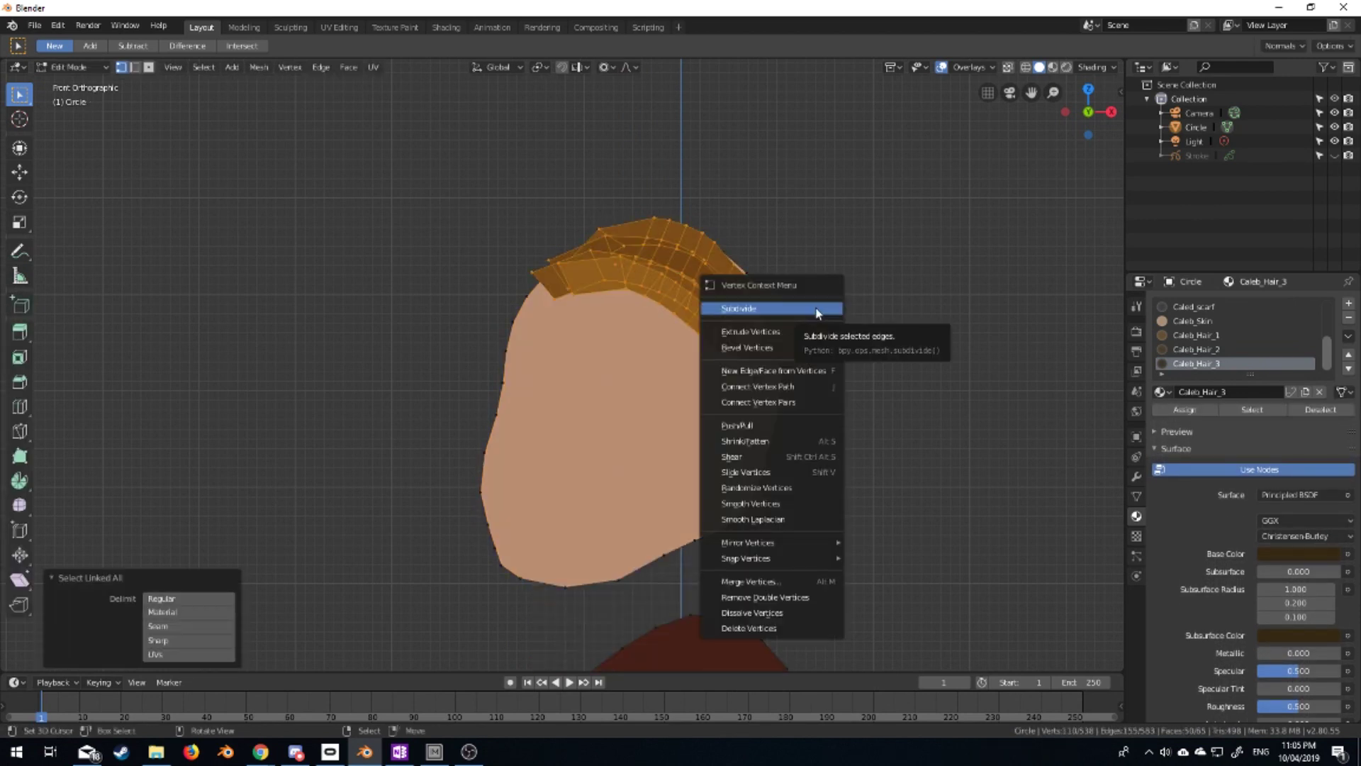
key(ctrl+e)
click(383, 438)
key(ctrl+e)
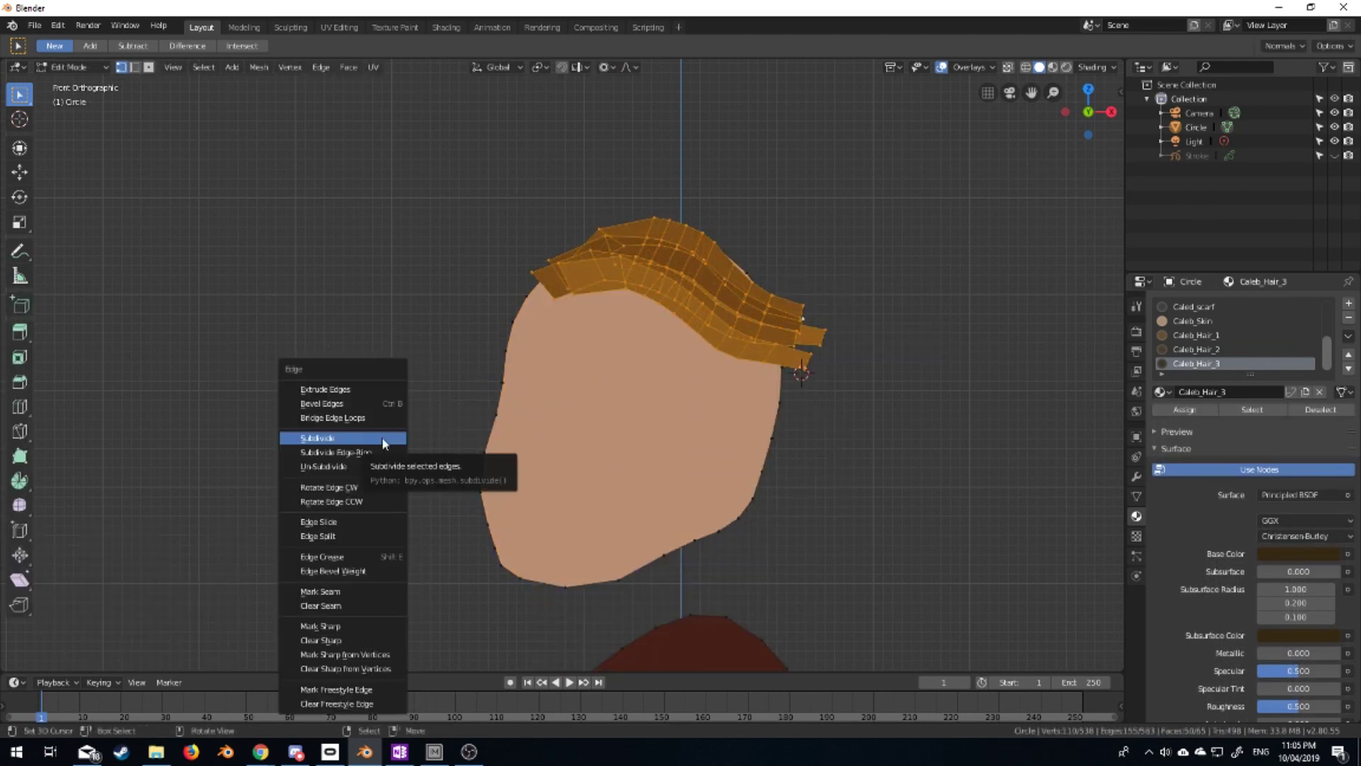
click(380, 452)
key(KP_3)
key(KP_1)
Separate the hair into its own object and add a Subdivision Surface modifier
key(p)
click(950, 414)
key(Tab)
click(794, 319)
click(1137, 477)
click(1251, 303)
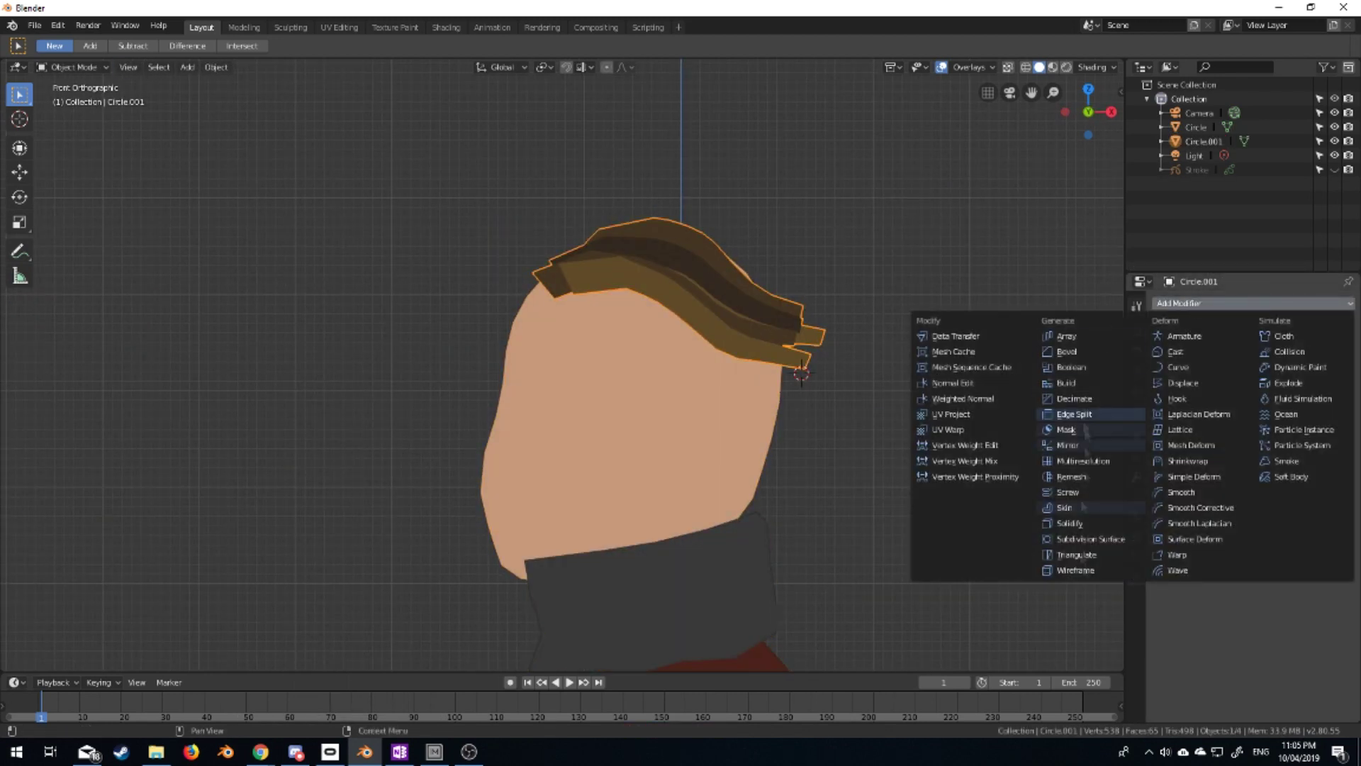
click(1129, 543)
Pull two hair tips outward into pointed locks past the head's right side
key(Tab)
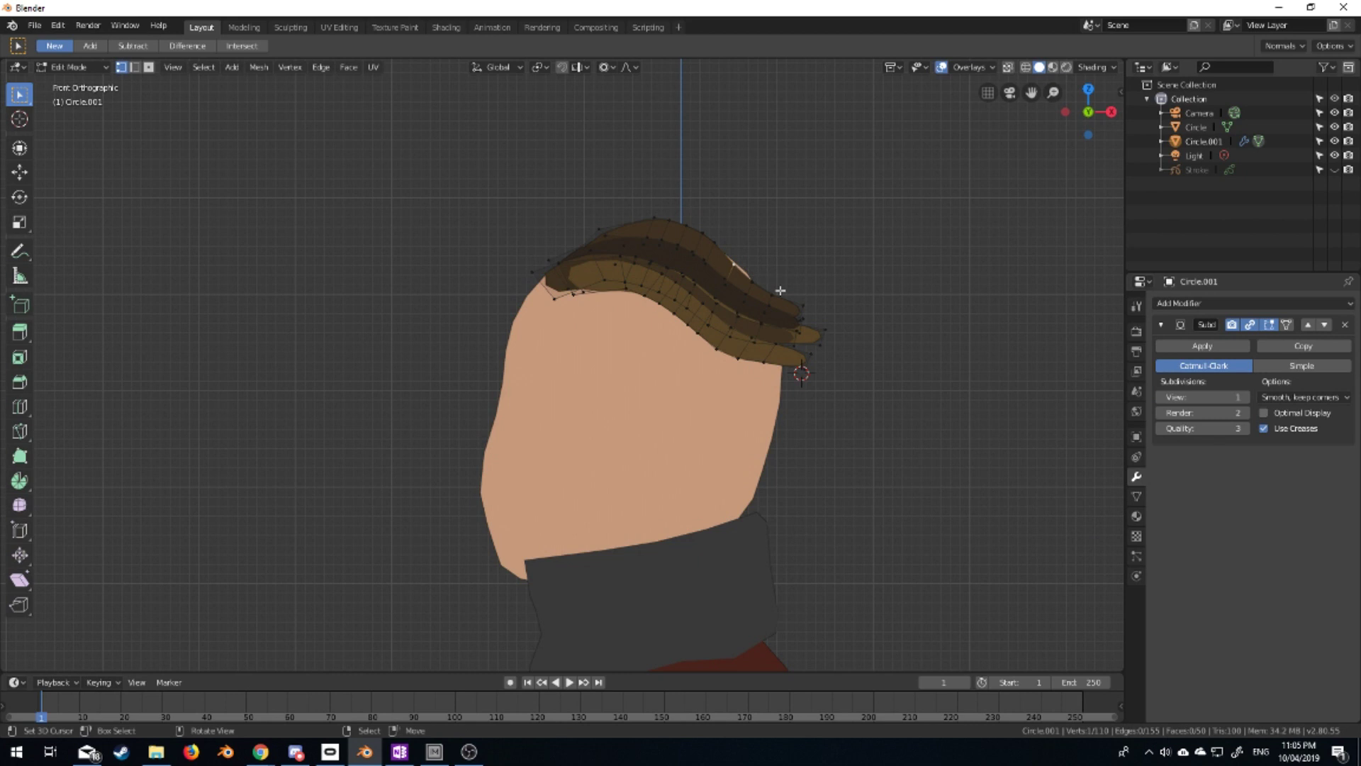
key(g)
click(719, 286)
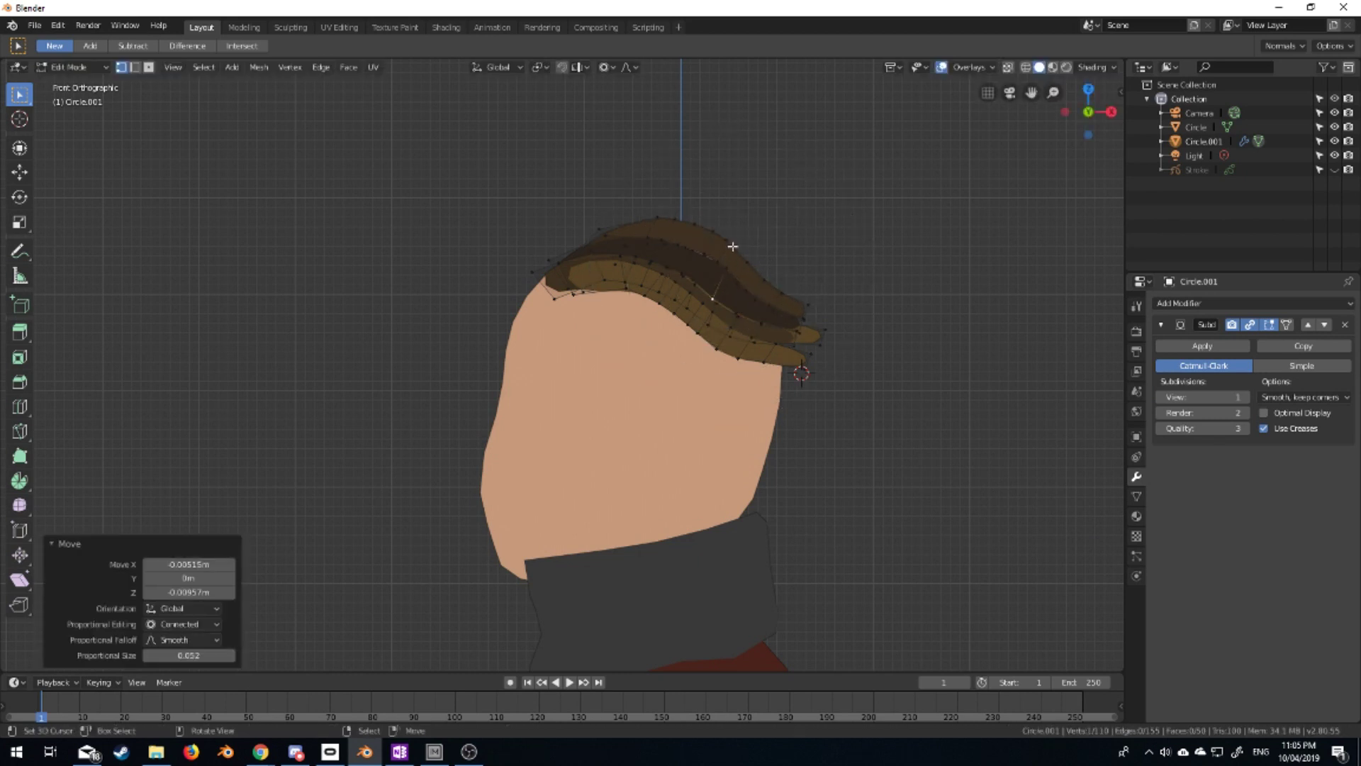
key(g)
click(826, 312)
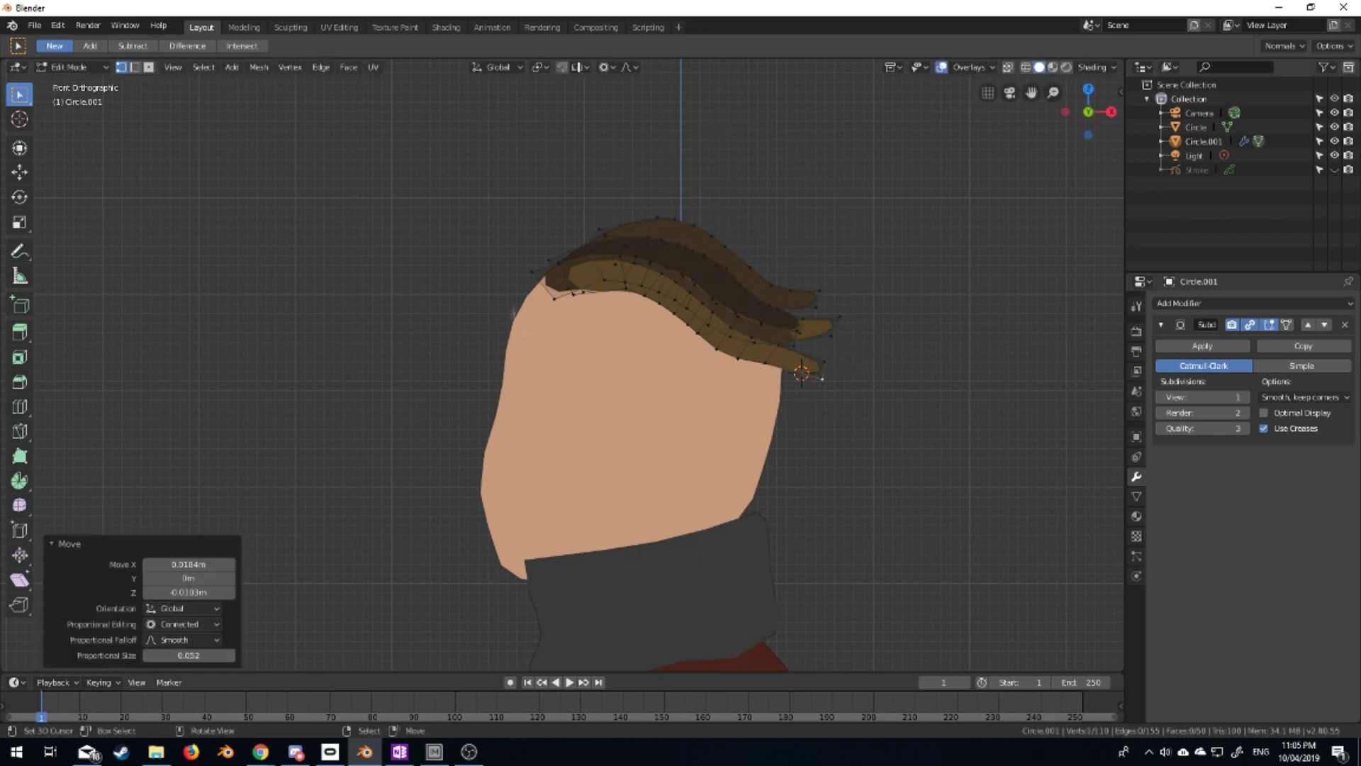
key(Tab)
scroll(556, 378, down, 3)
scroll(557, 377, up, 4)
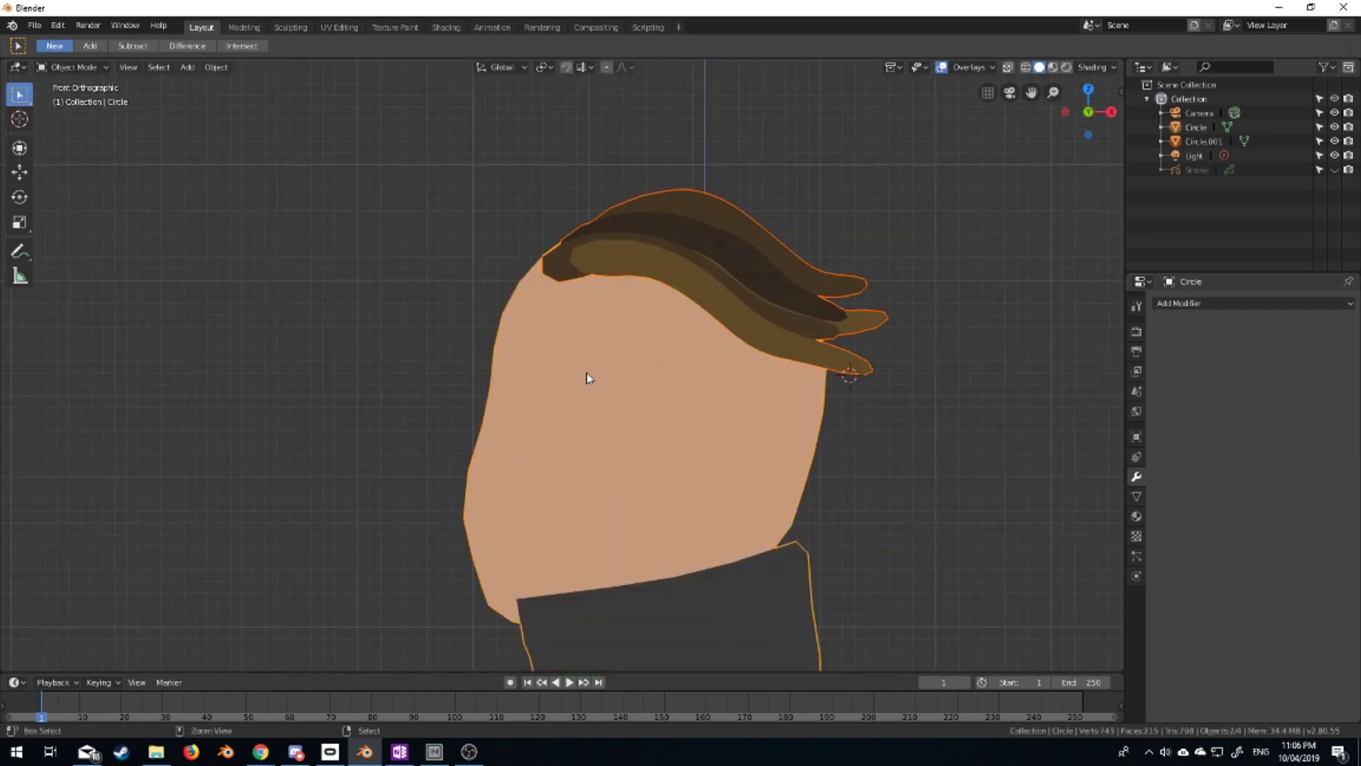
Join the hair into the head, then mirror a copy of the strands onto the left side
key(ctrl+j)
key(Tab)
key(ctrl+l)
key(shift+d)
key(s)
key(x)
key(Return)
key(g)
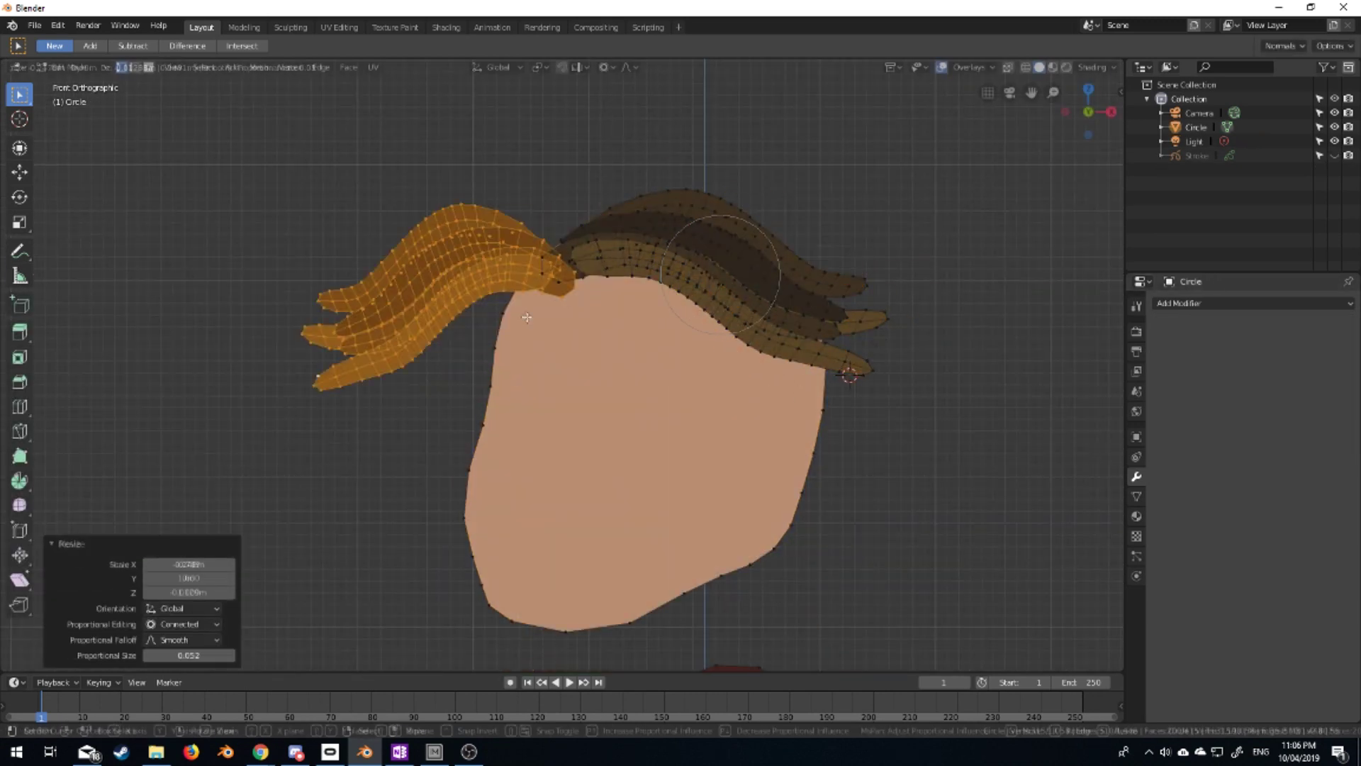
click(637, 290)
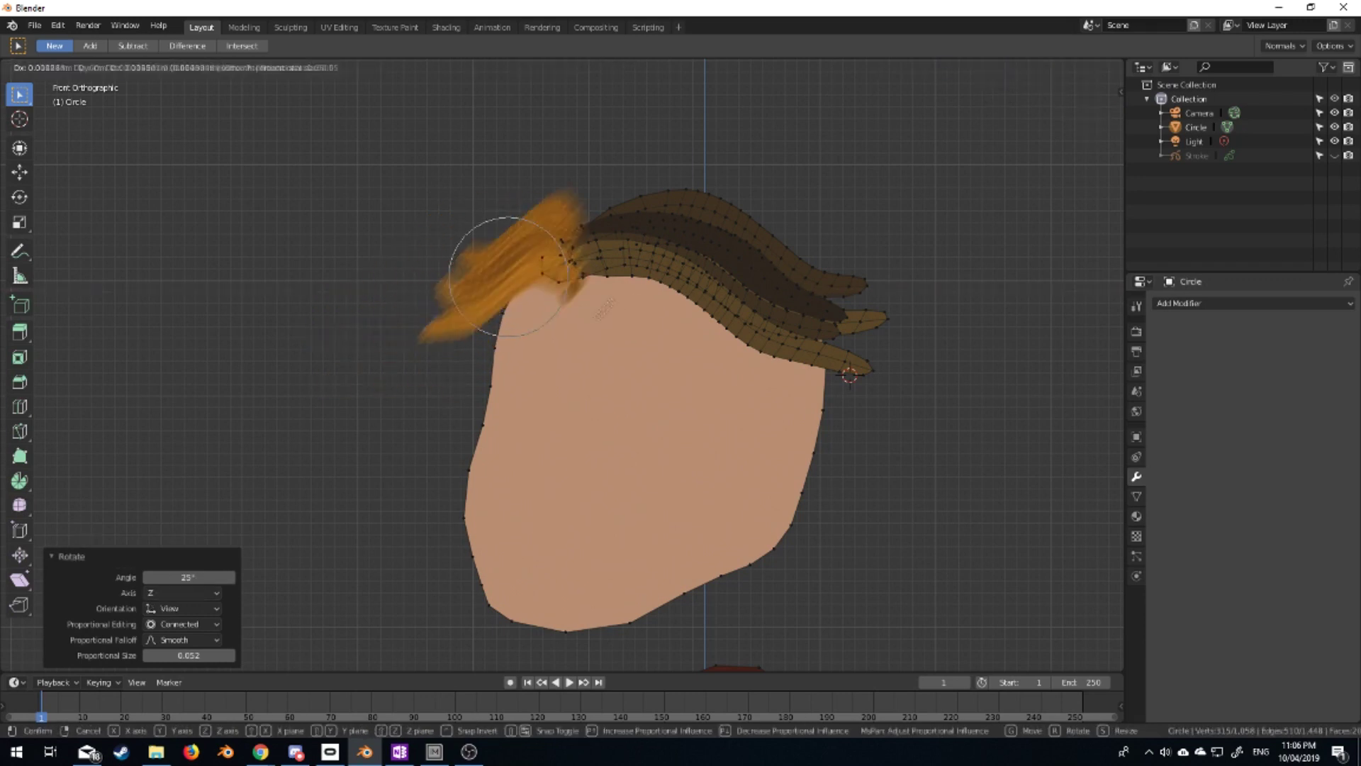
Toggle see-through shading on and off to inspect the hair mesh
key(Tab)
scroll(624, 346, down, 2)
key(Tab)
key(z)
click(425, 320)
scroll(533, 377, up, 3)
key(z)
click(562, 288)
Reshape the hair strands with a soft proportional move
key(Tab)
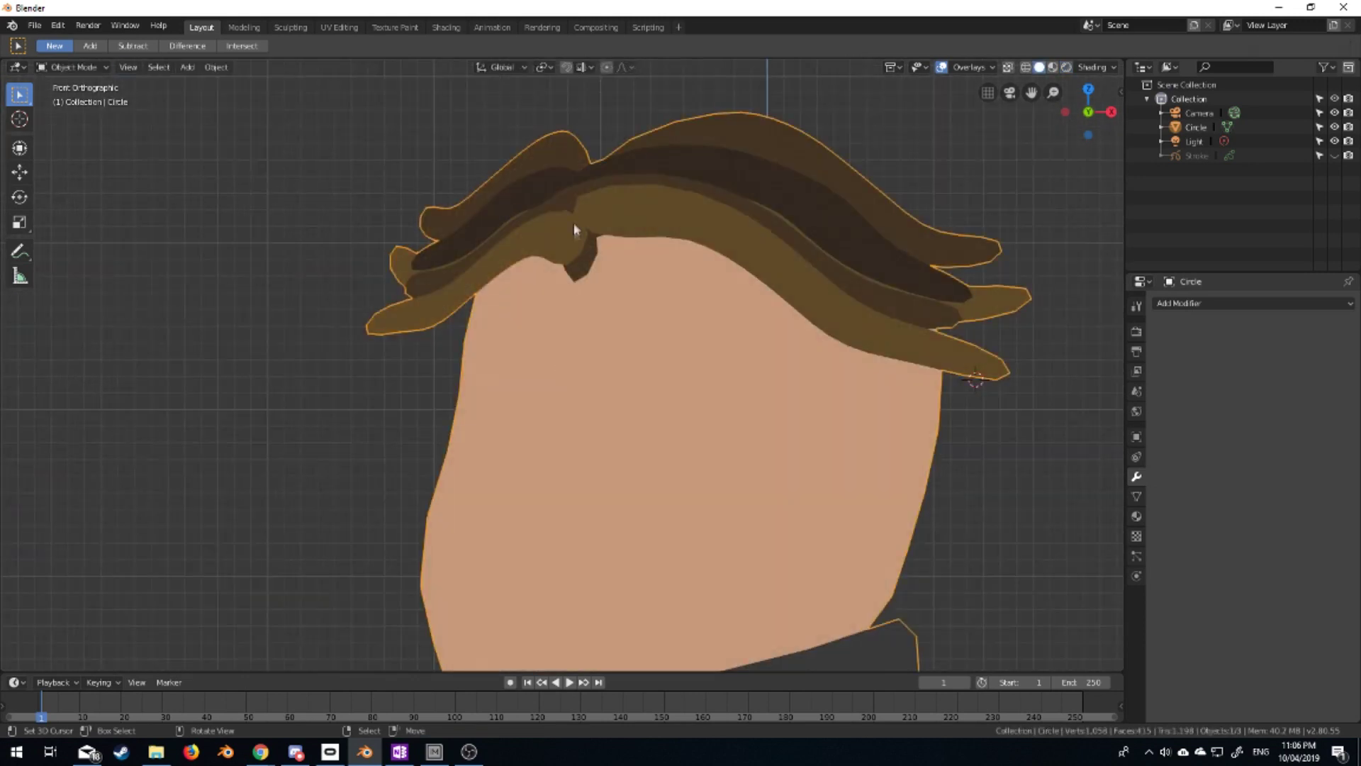
key(Tab)
key(g)
click(614, 303)
key(Tab)
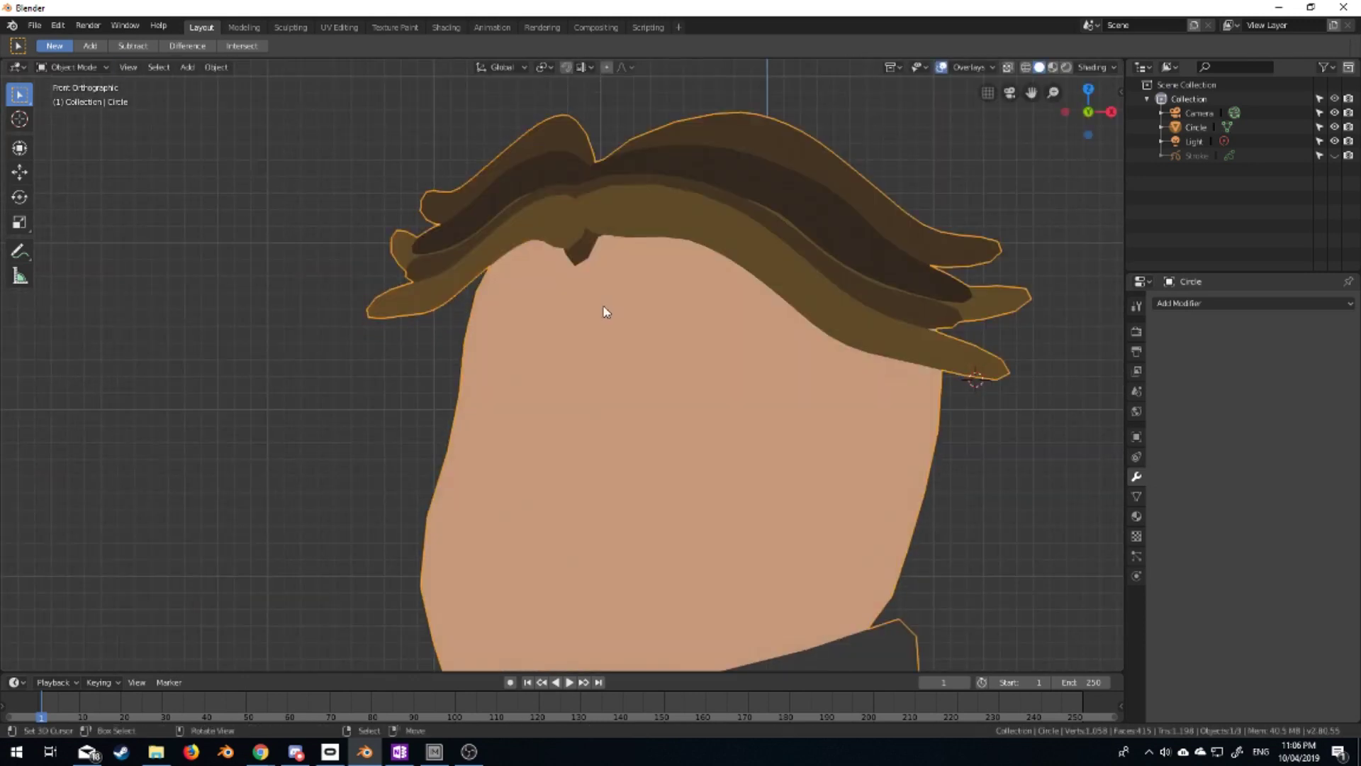
scroll(609, 308, down, 2)
scroll(610, 308, down, 1)
Duplicate the face outline in place, fill it with a face, and subdivide it
key(Tab)
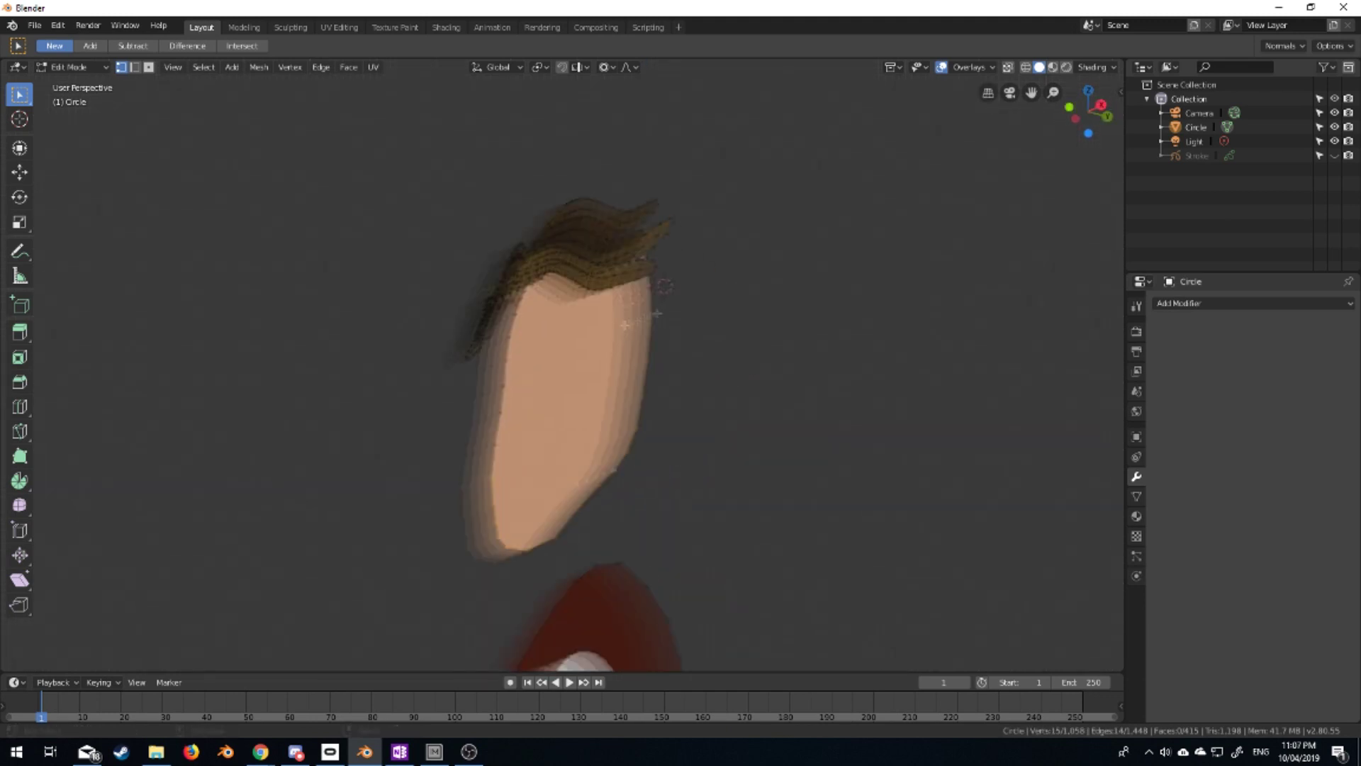
middle_drag(718, 384, 696, 538)
key(shift+d)
right_click(637, 547)
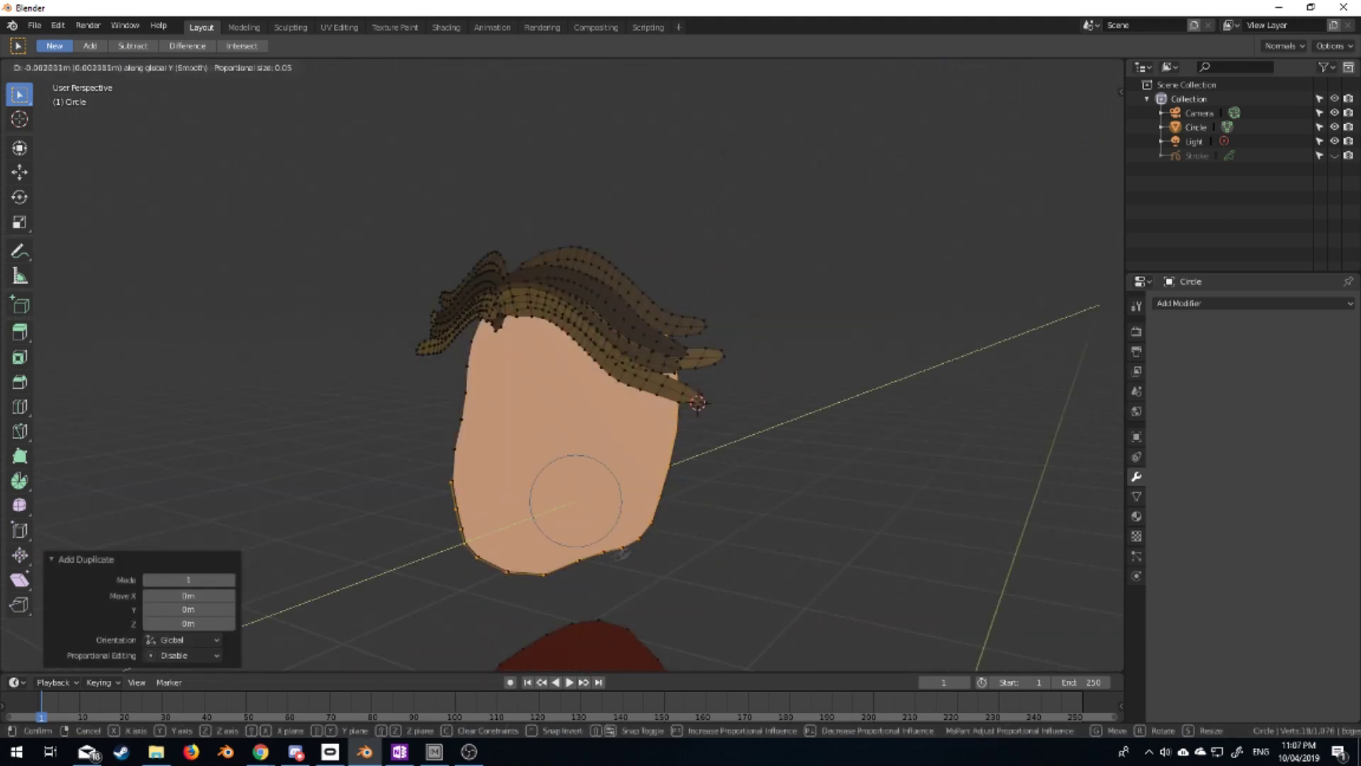
key(f)
mouse_move(563, 502)
middle_down()
mouse_move(607, 480)
mouse_move(624, 398)
middle_up()
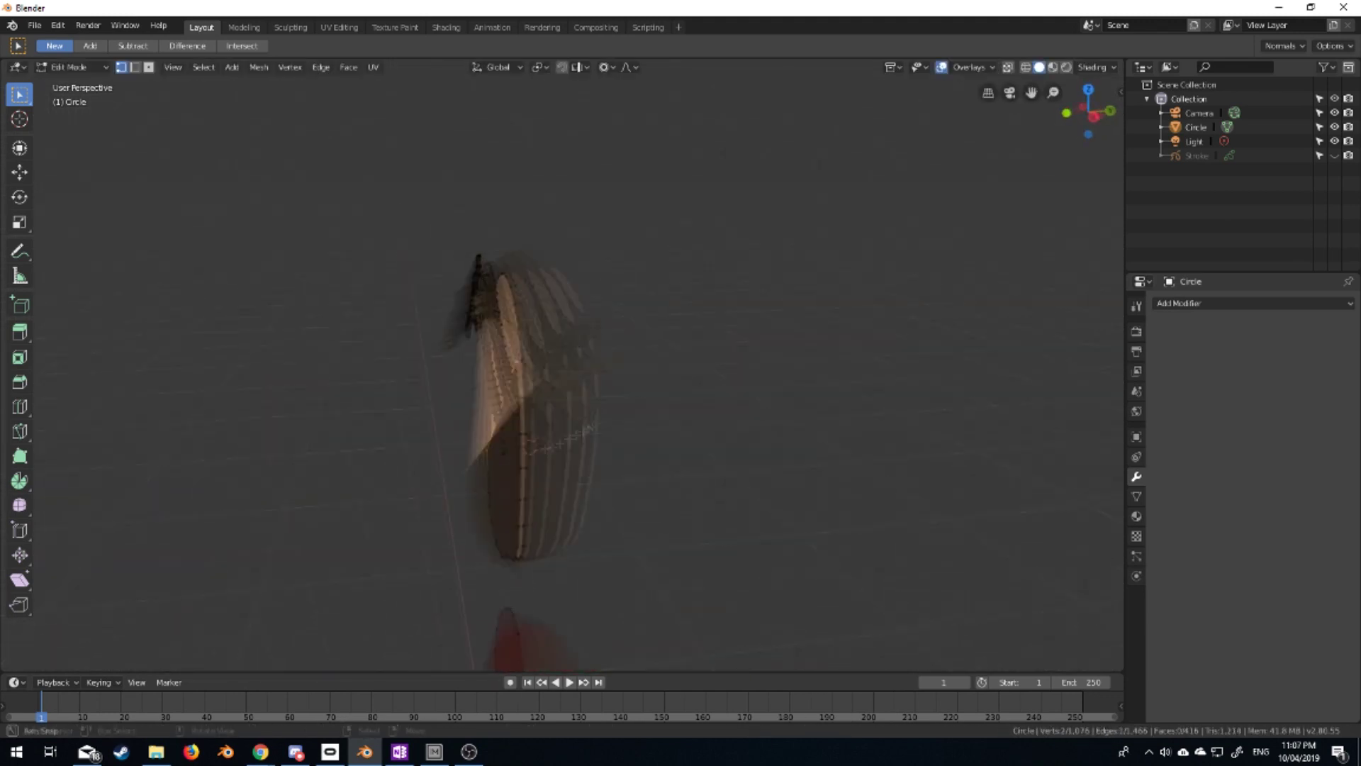
right_click(623, 398)
click(623, 398)
In front view, shape the beard and hair strands with soft-falloff moves
key(KP_1)
key(g)
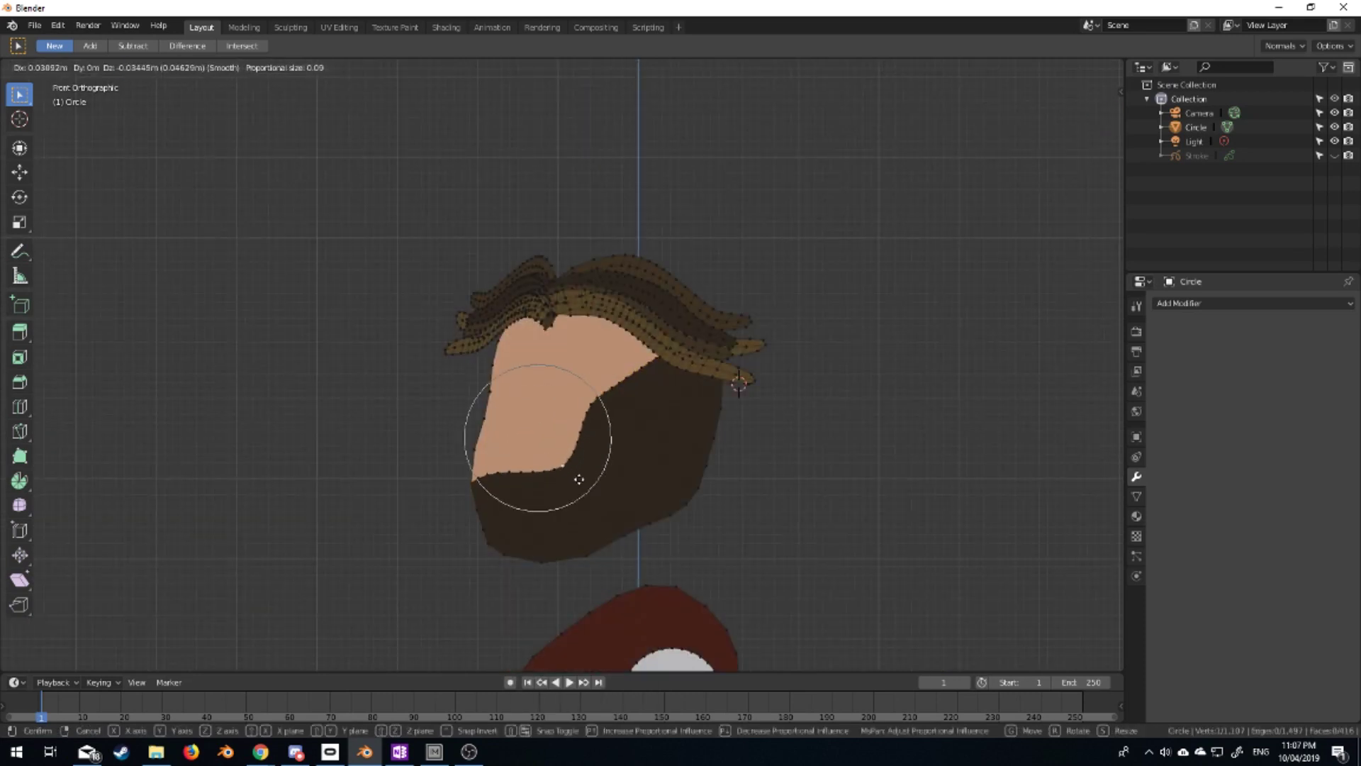
click(669, 438)
scroll(608, 462, up, 3)
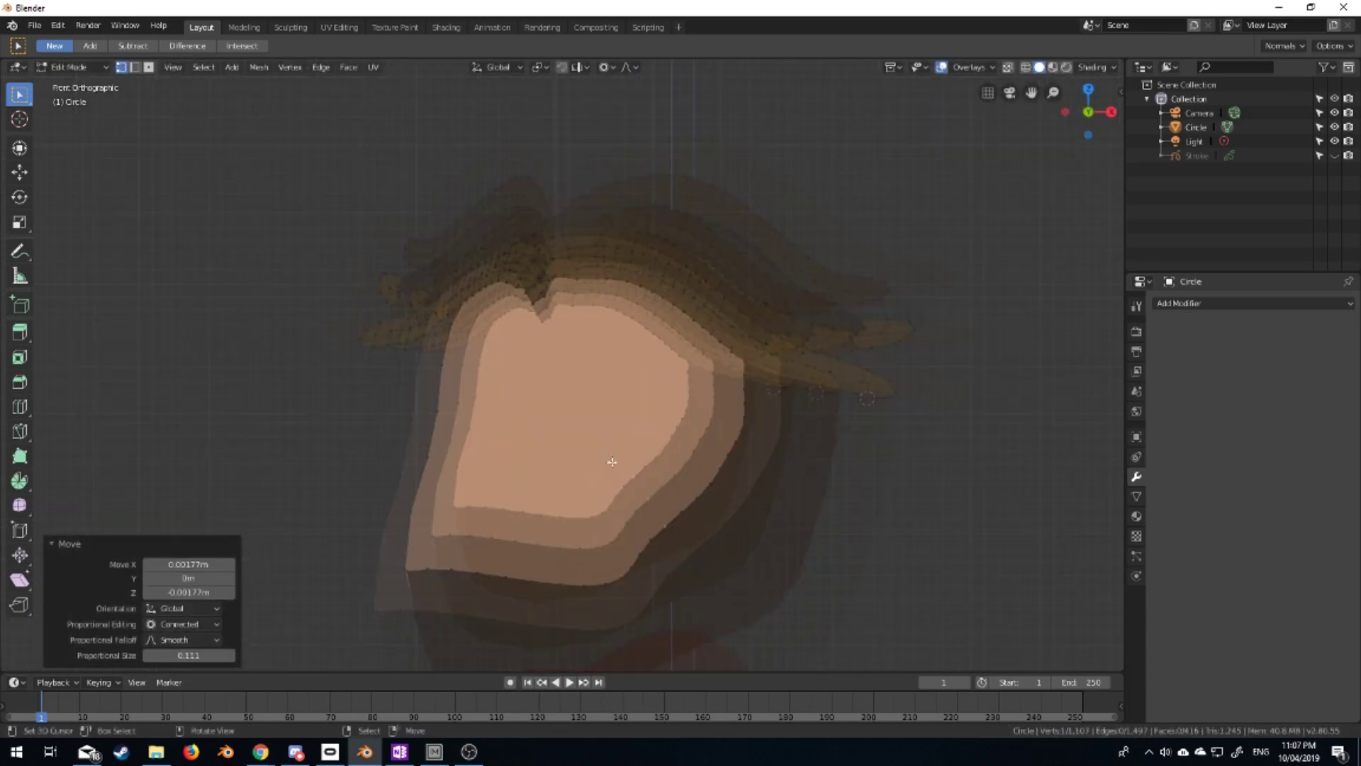
key(g)
click(713, 372)
key(g)
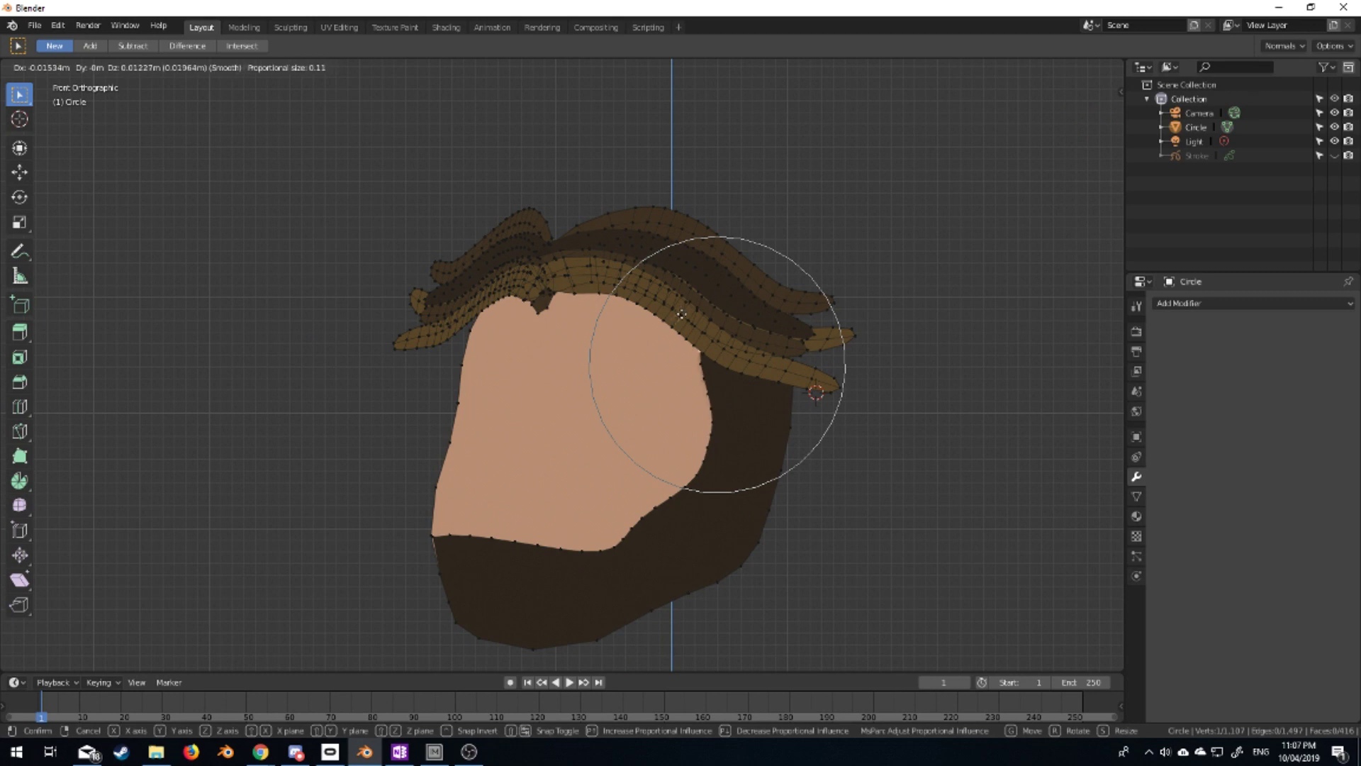
click(633, 275)
scroll(633, 354, down, 1)
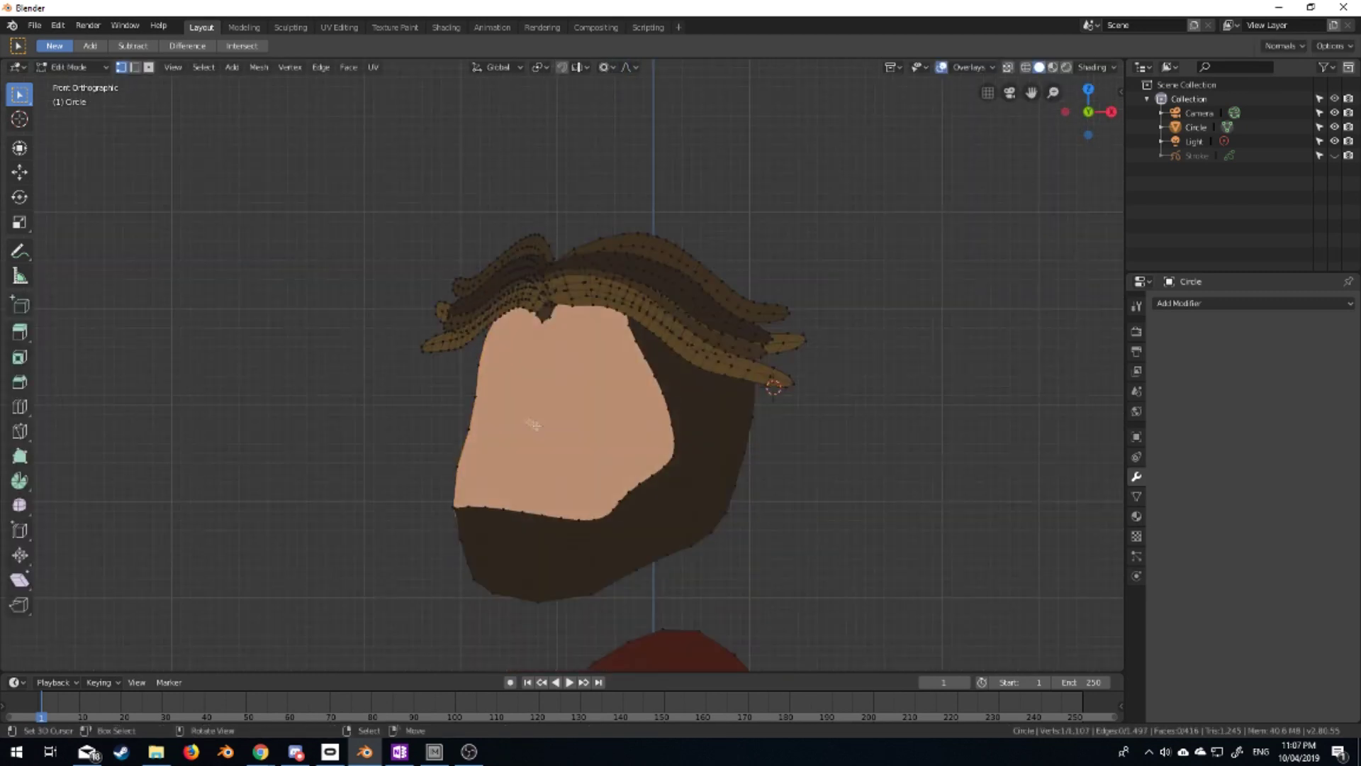
Add a circle on the left of the face and scale it down to eye size
shift+right_click(518, 403)
key(shift+a)
click(641, 486)
key(s)
click(524, 406)
key(s)
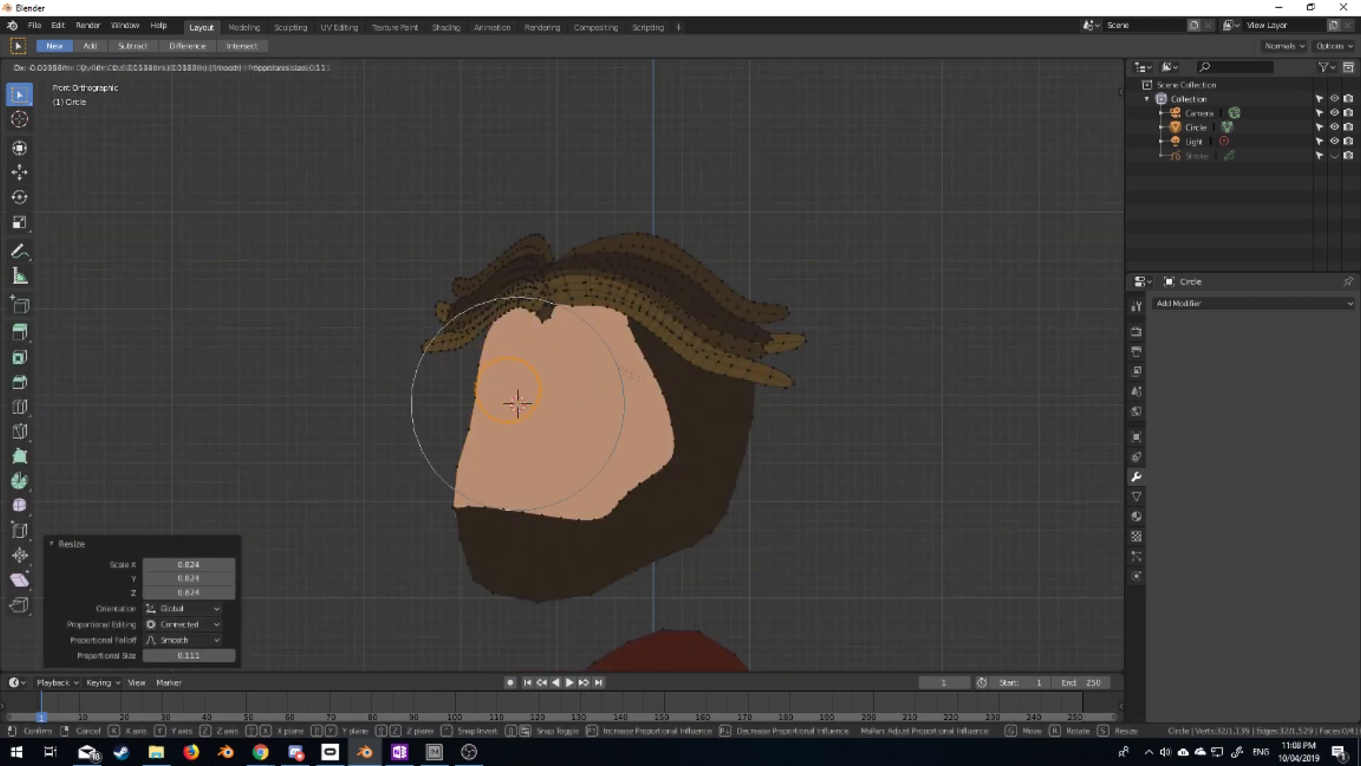
click(518, 404)
scroll(518, 403, up, 5)
Inset and fill the eye circle, then assign it a new Caleb_eyes material
key(i)
key(f)
click(1136, 516)
click(1348, 304)
click(1237, 392)
double_click(1232, 392)
text(Caleb_eye)
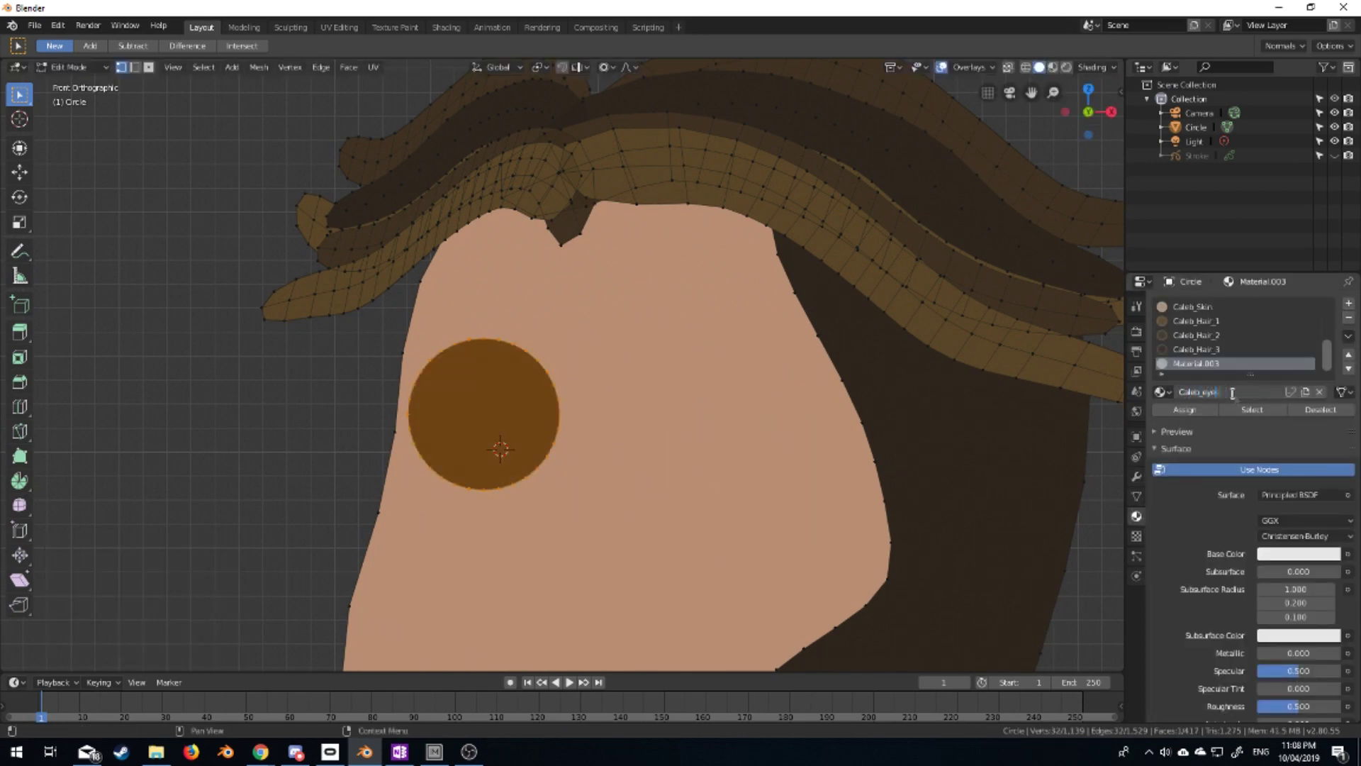
text(s)
click(1184, 409)
Position the eye, then duplicate it sideways along X as the second eye
middle_drag(709, 425, 624, 440)
key(g)
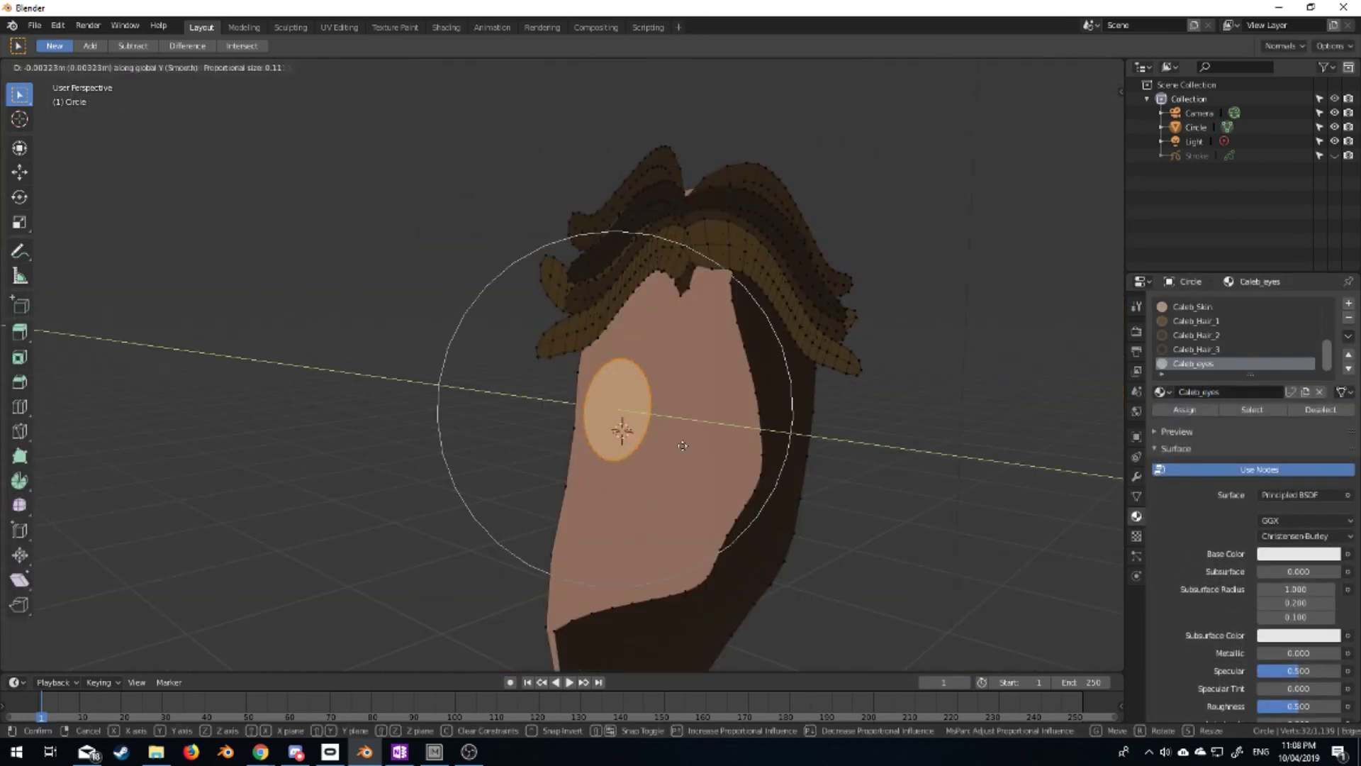
key(KP_1)
click(683, 445)
key(shift+d)
key(x)
click(826, 445)
Select both eyes and move them together with proportional editing
key(Tab)
scroll(826, 446, down, 4)
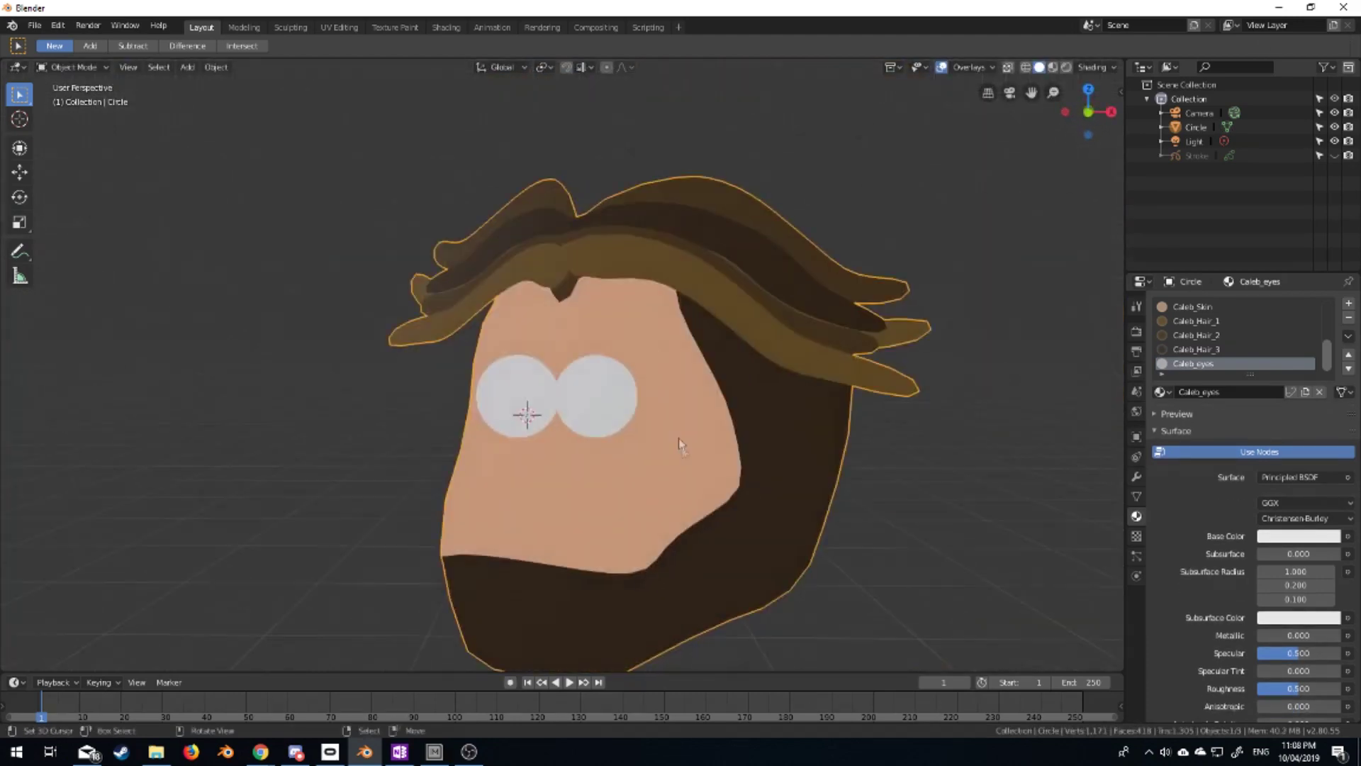
key(Tab)
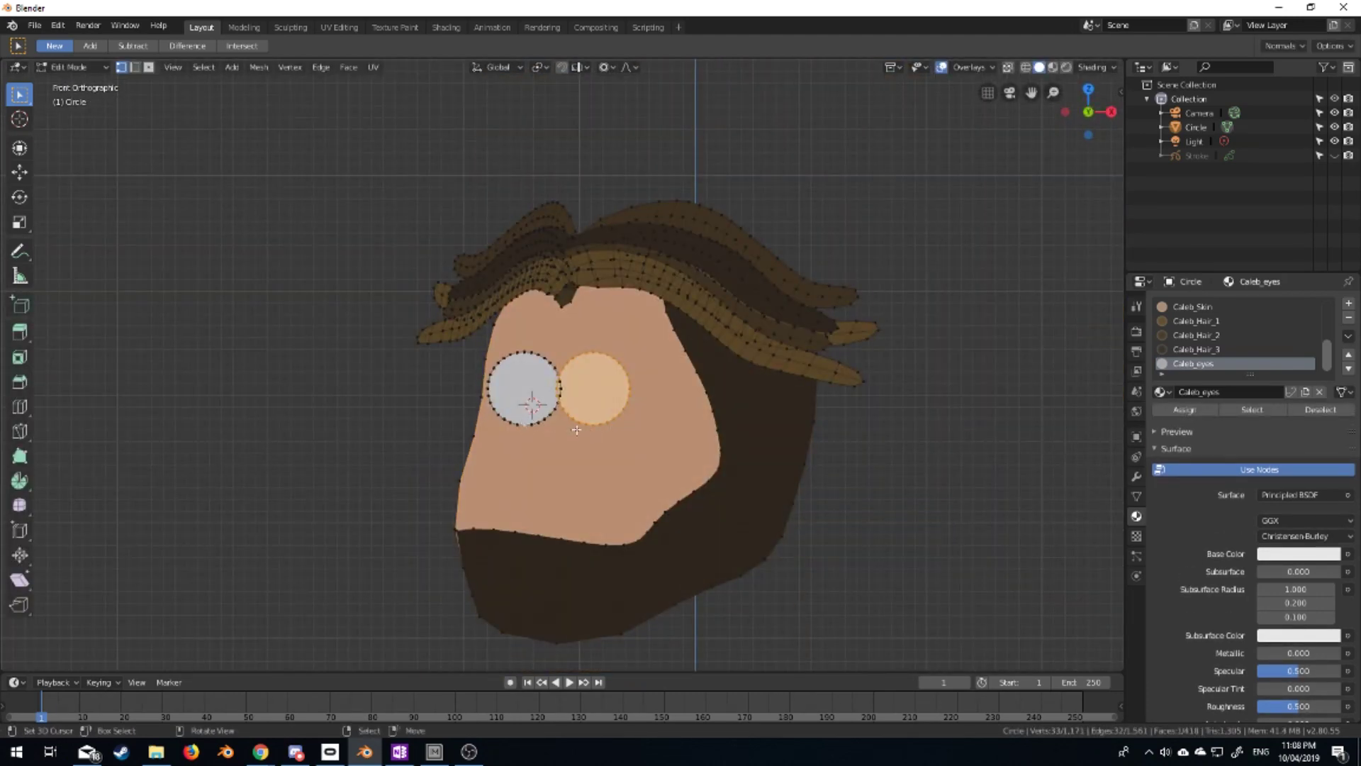
key(ctrl+l)
key(o)
scroll(617, 395, down, 4)
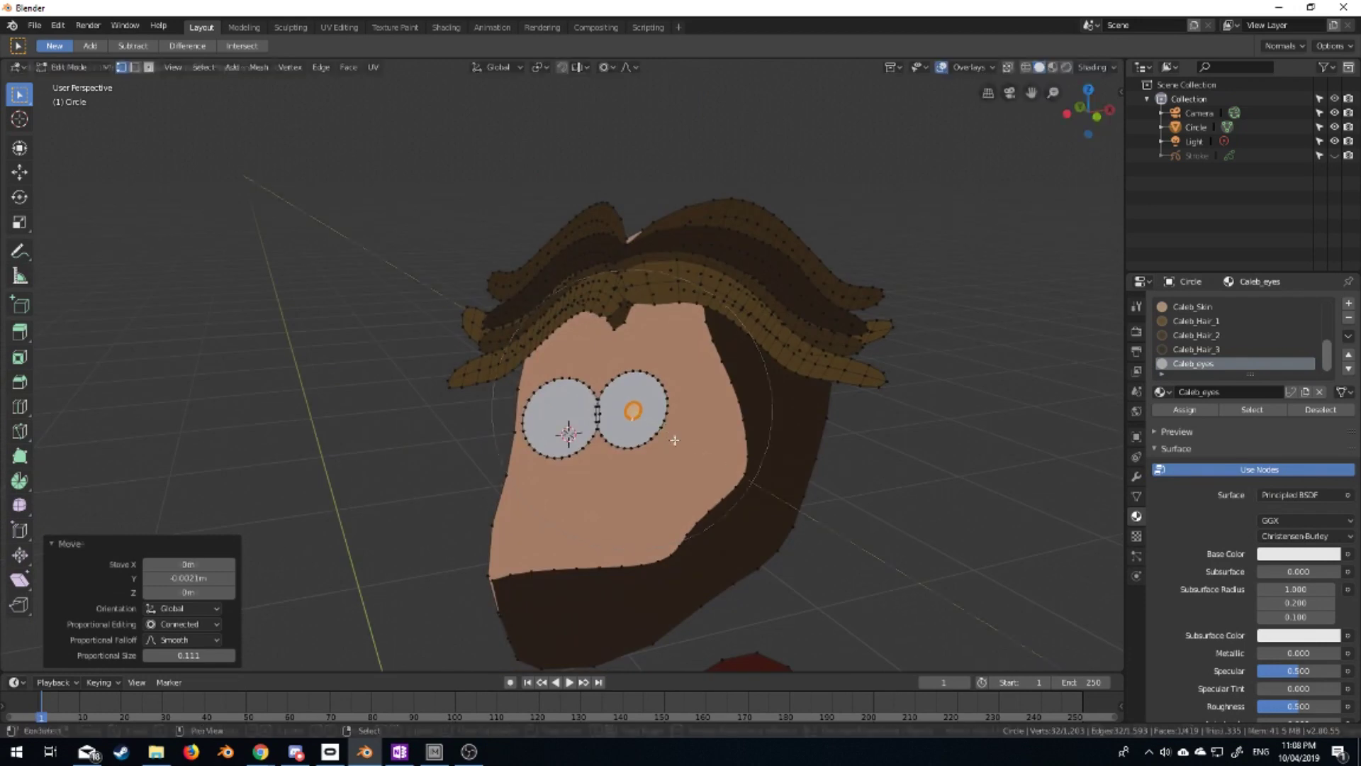
scroll(610, 397, up, 5)
click(575, 403)
Give the irises a new blue Caleb_Iris material with a matching blue viewport colour
key(l)
click(1349, 303)
click(1238, 394)
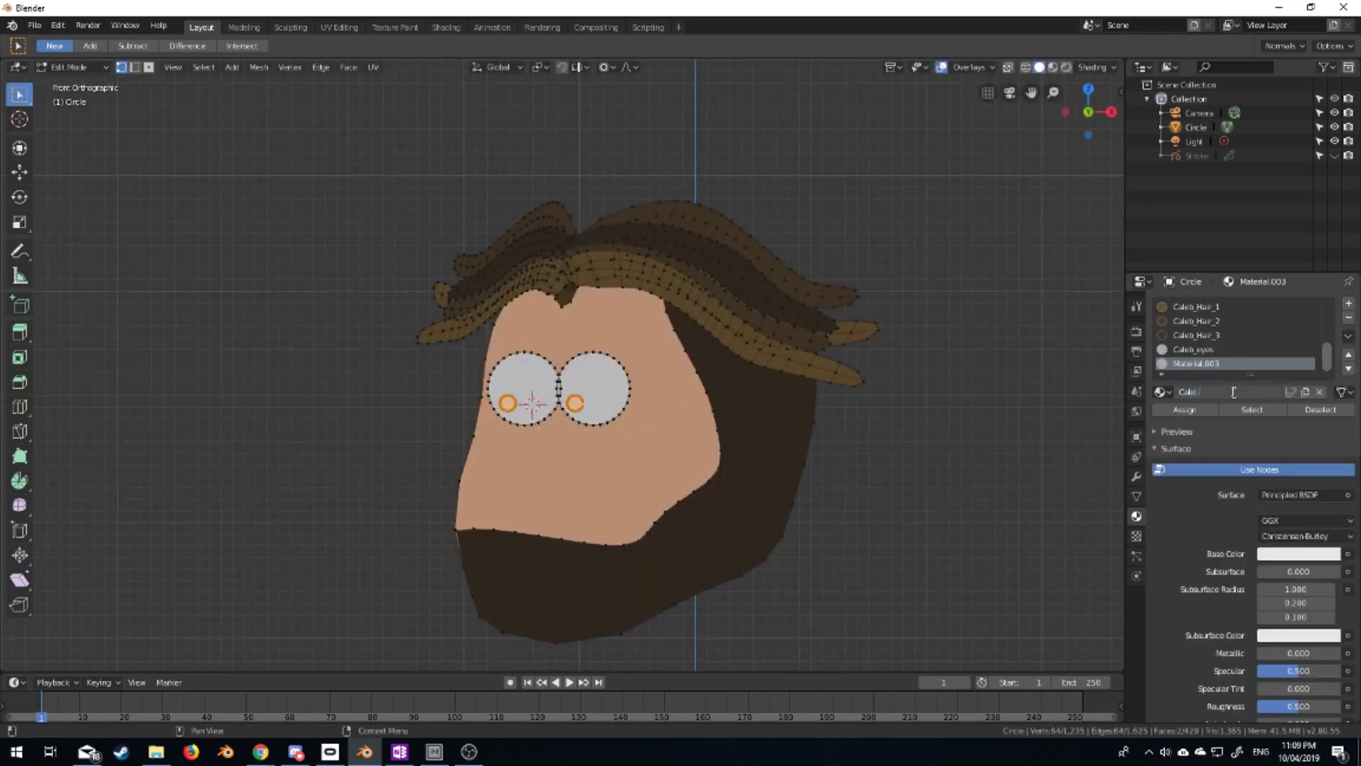
click(1298, 553)
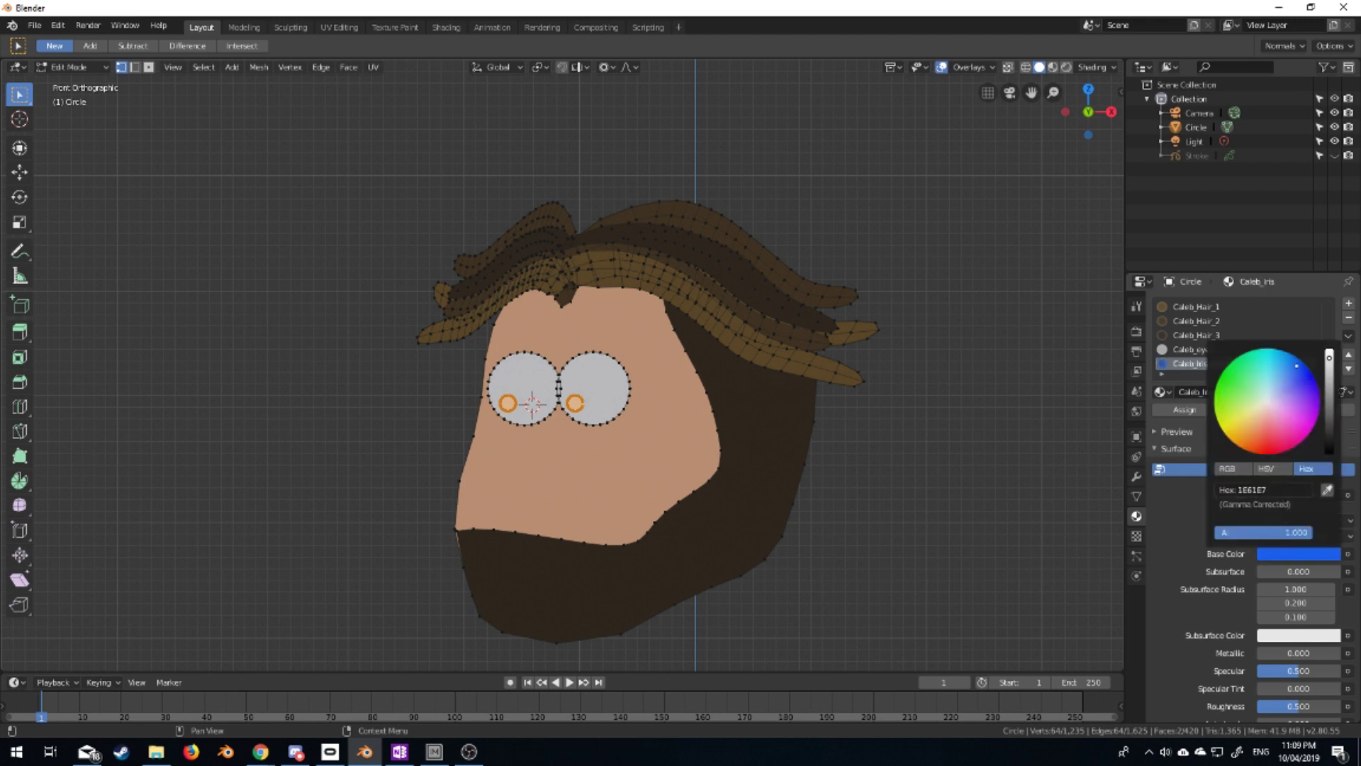
click(1298, 554)
click(1270, 572)
key(Return)
scroll(1262, 496, down, 5)
click(1286, 526)
key(Tab)
scroll(632, 496, down, 3)
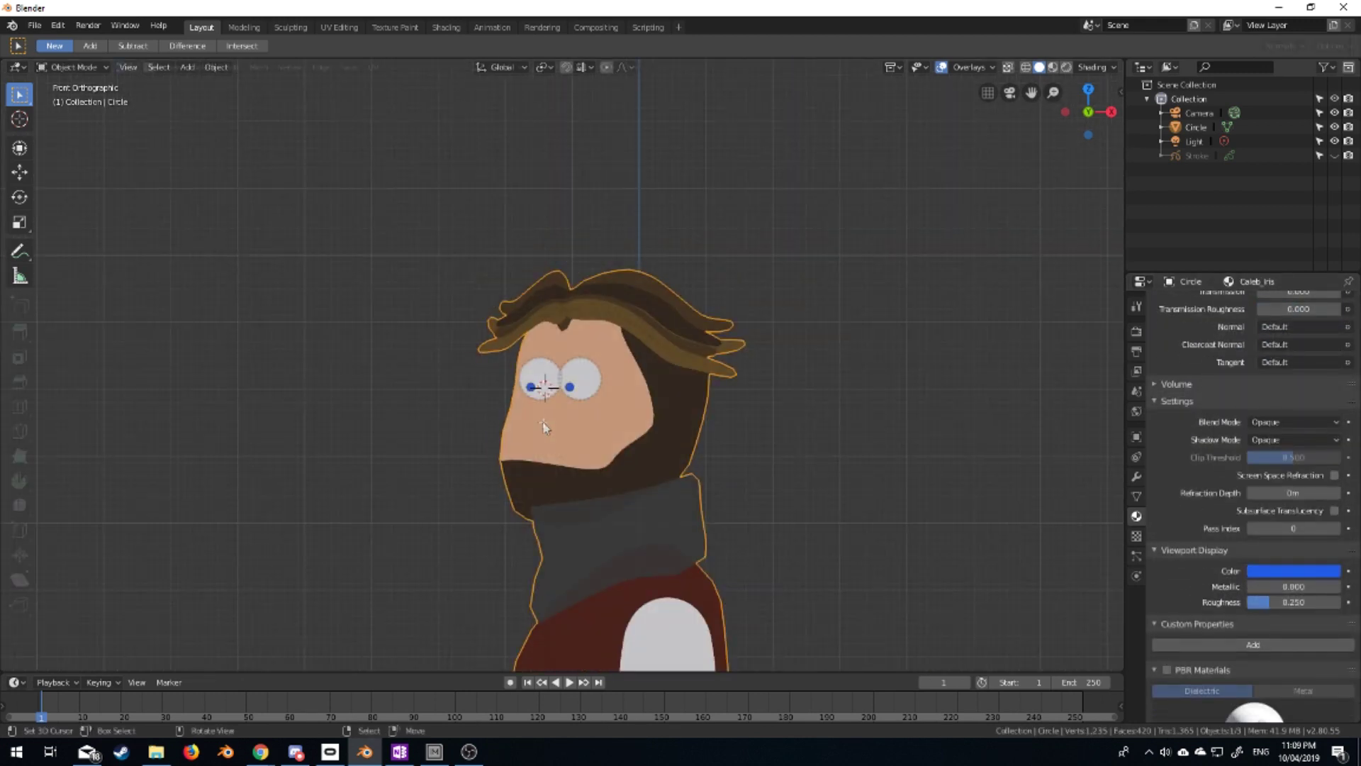
key(Tab)
scroll(621, 431, up, 3)
Move the new circle vertically below the eyes and shrink it
middle_drag(622, 431, 657, 441)
key(g)
key(y)
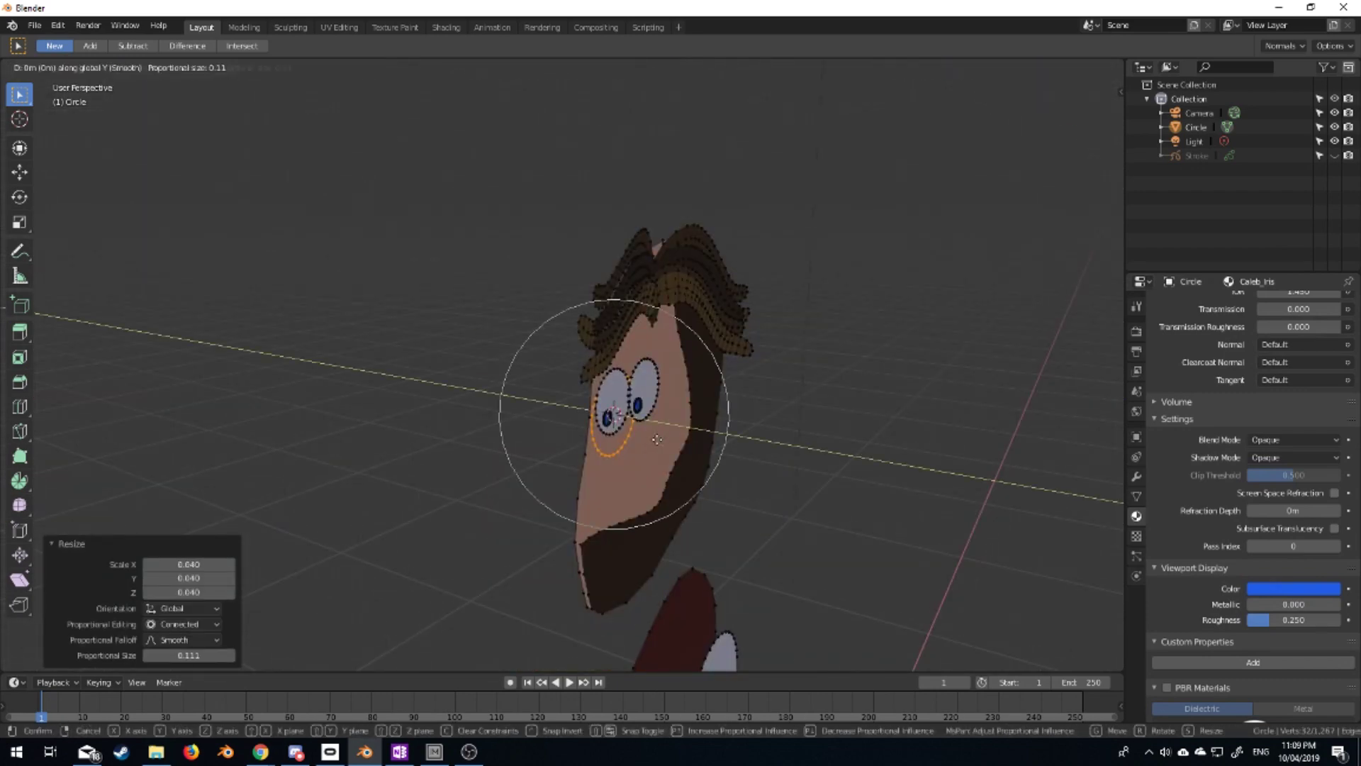
click(738, 468)
key(KP_1)
click(734, 483)
scroll(734, 483, up, 3)
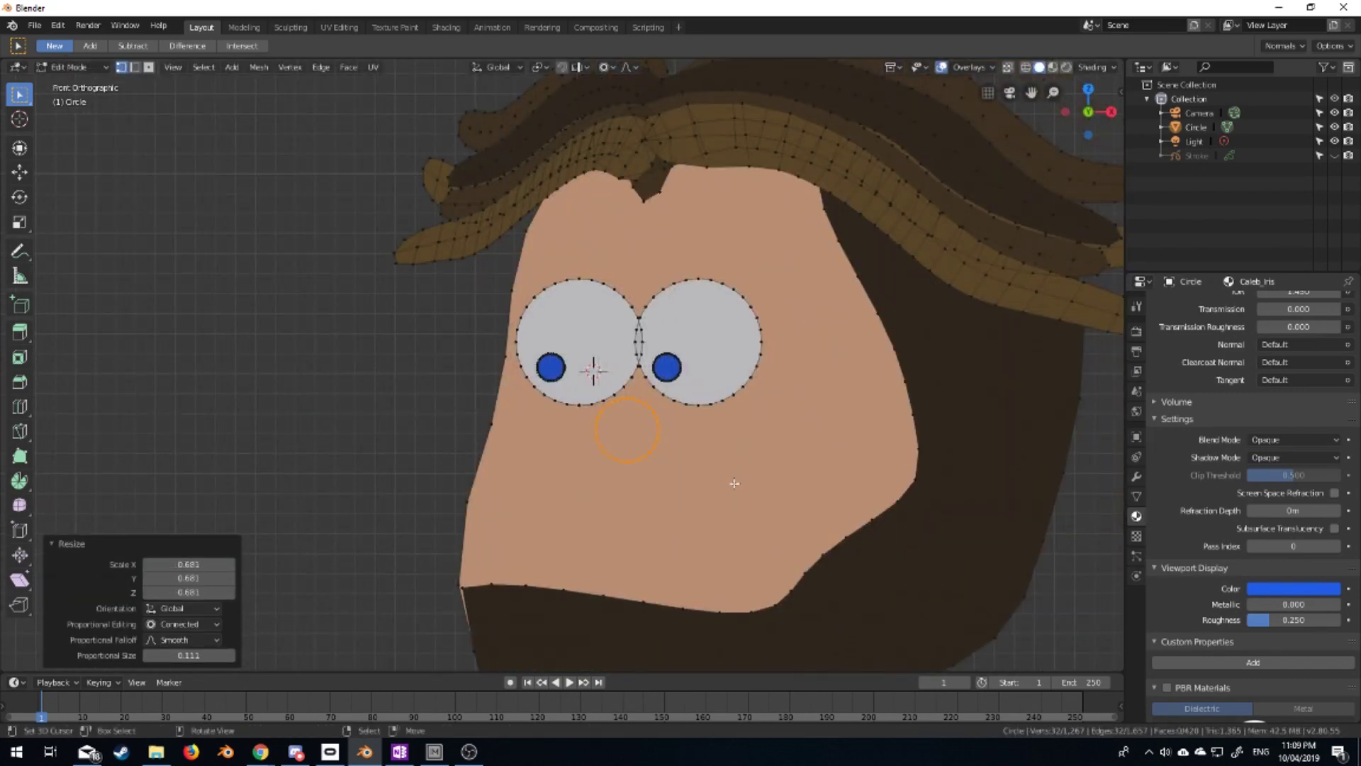
Pull the circle's vertices into a nose shape rising between the eyes
click(617, 462)
key(g)
click(644, 484)
click(581, 418)
key(g)
click(653, 435)
key(g)
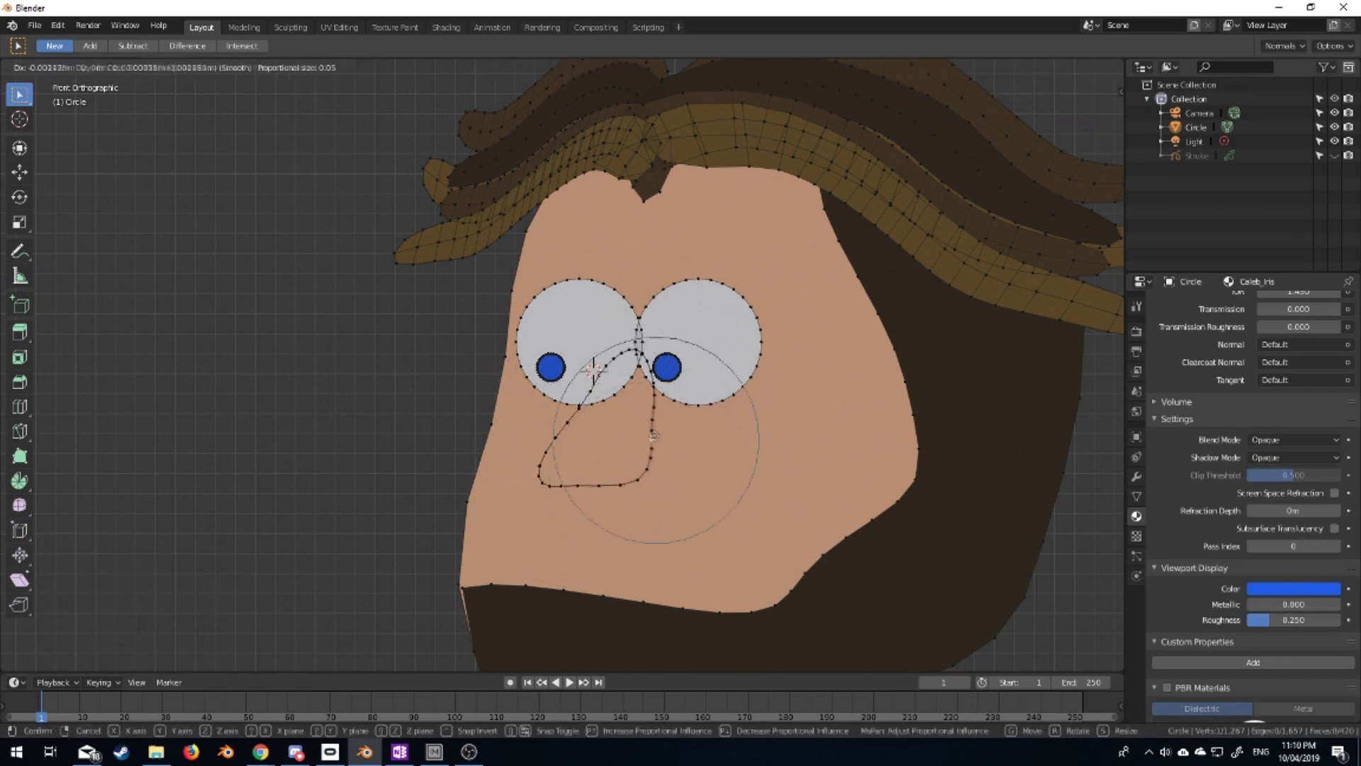
scroll(1232, 426, up, 5)
scroll(1231, 340, up, 5)
Add a Caleb_Skin material slot for the nose with a lighter peach hex Base Color
click(1348, 302)
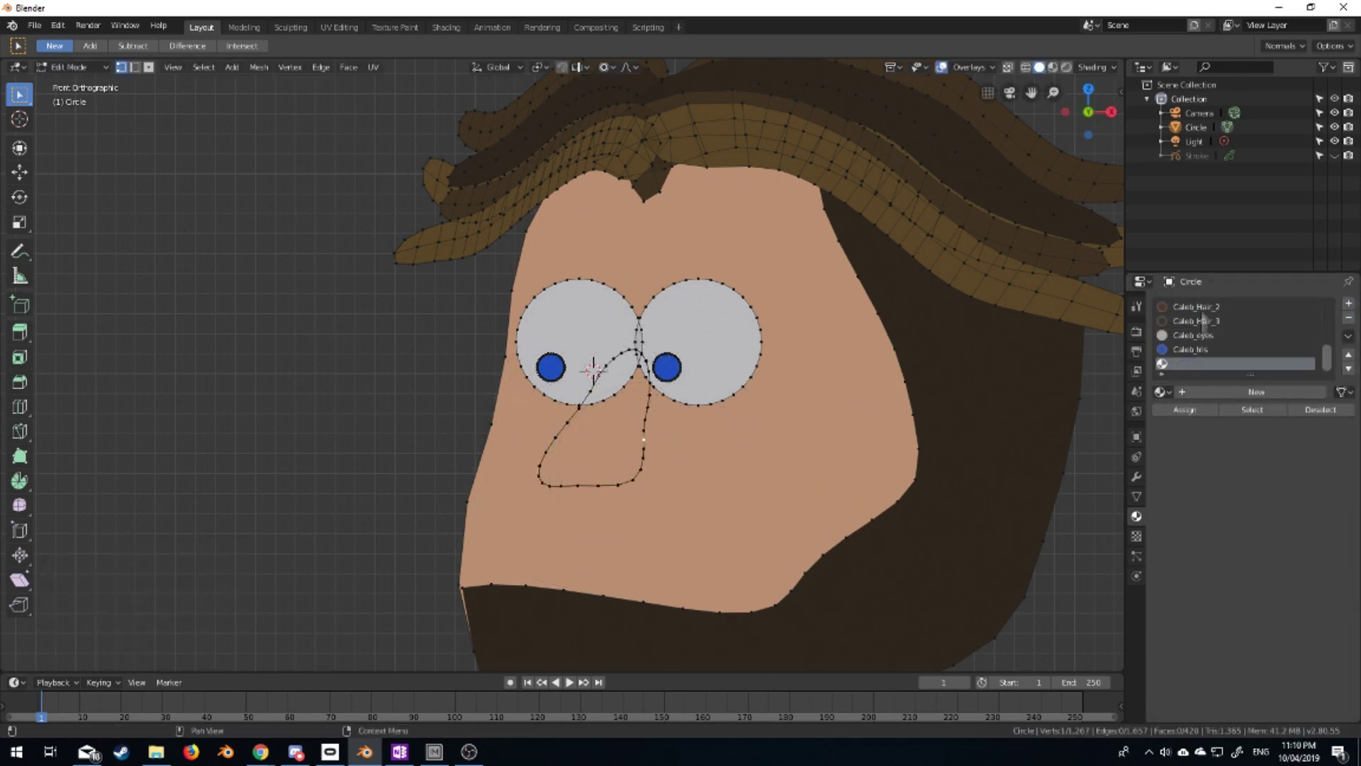
drag(1249, 373, 1250, 530)
click(1161, 547)
text(cal)
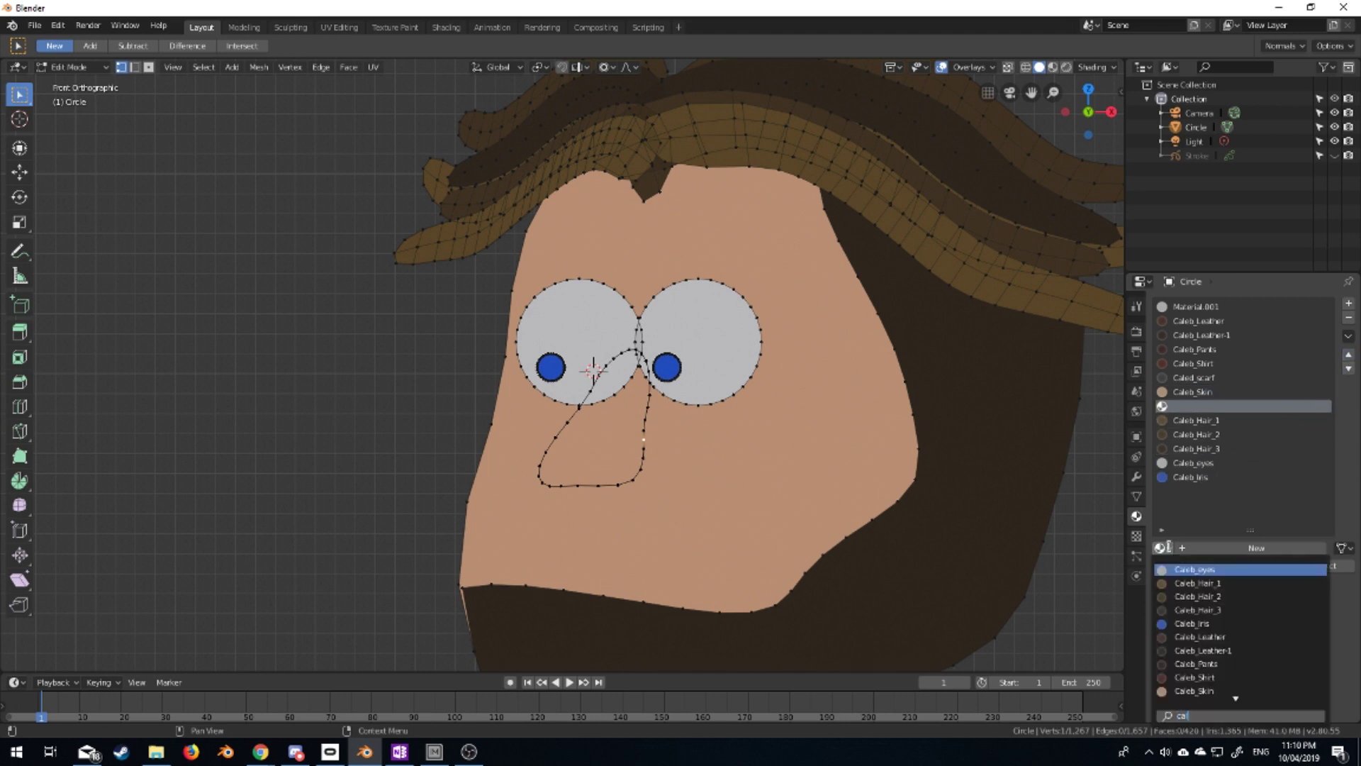
click(1214, 690)
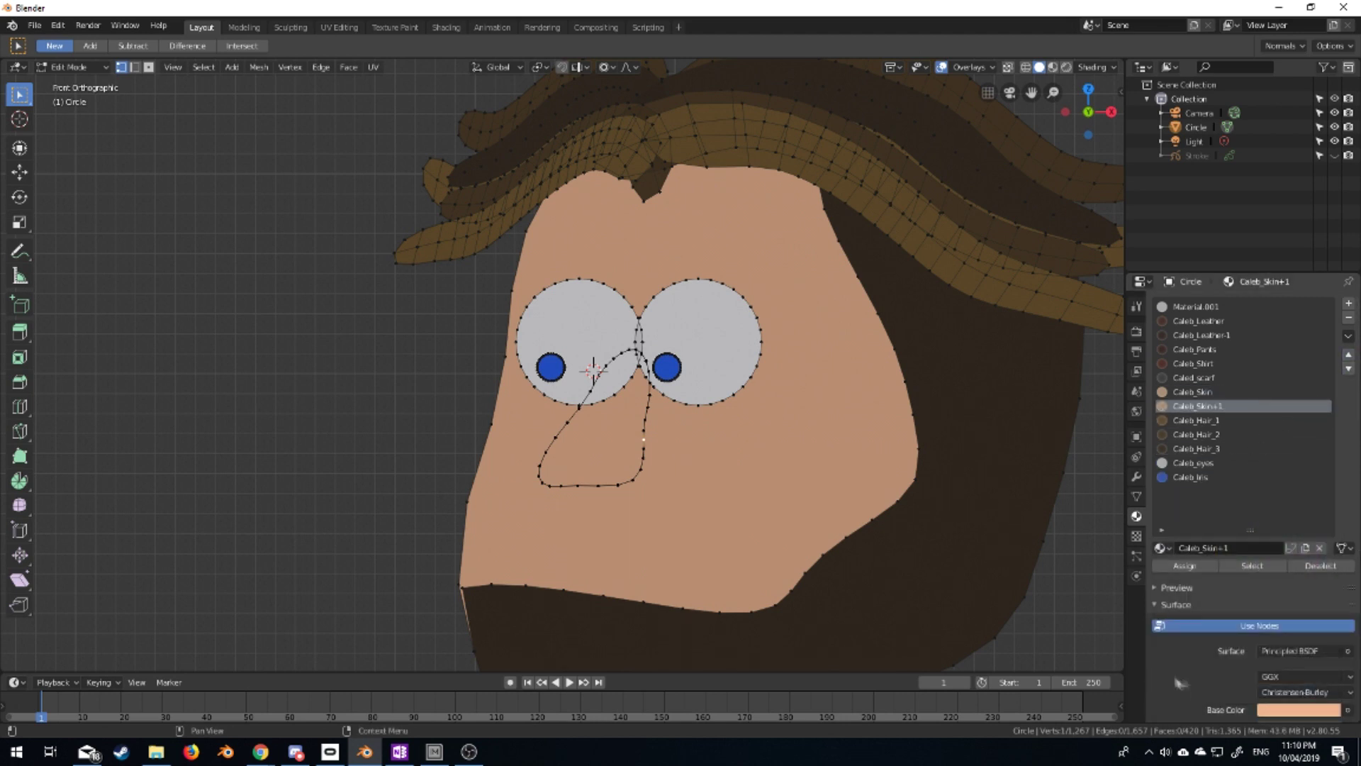
click(1284, 642)
key(Return)
Fill the nose outline loop with a face and view the result
click(1294, 517)
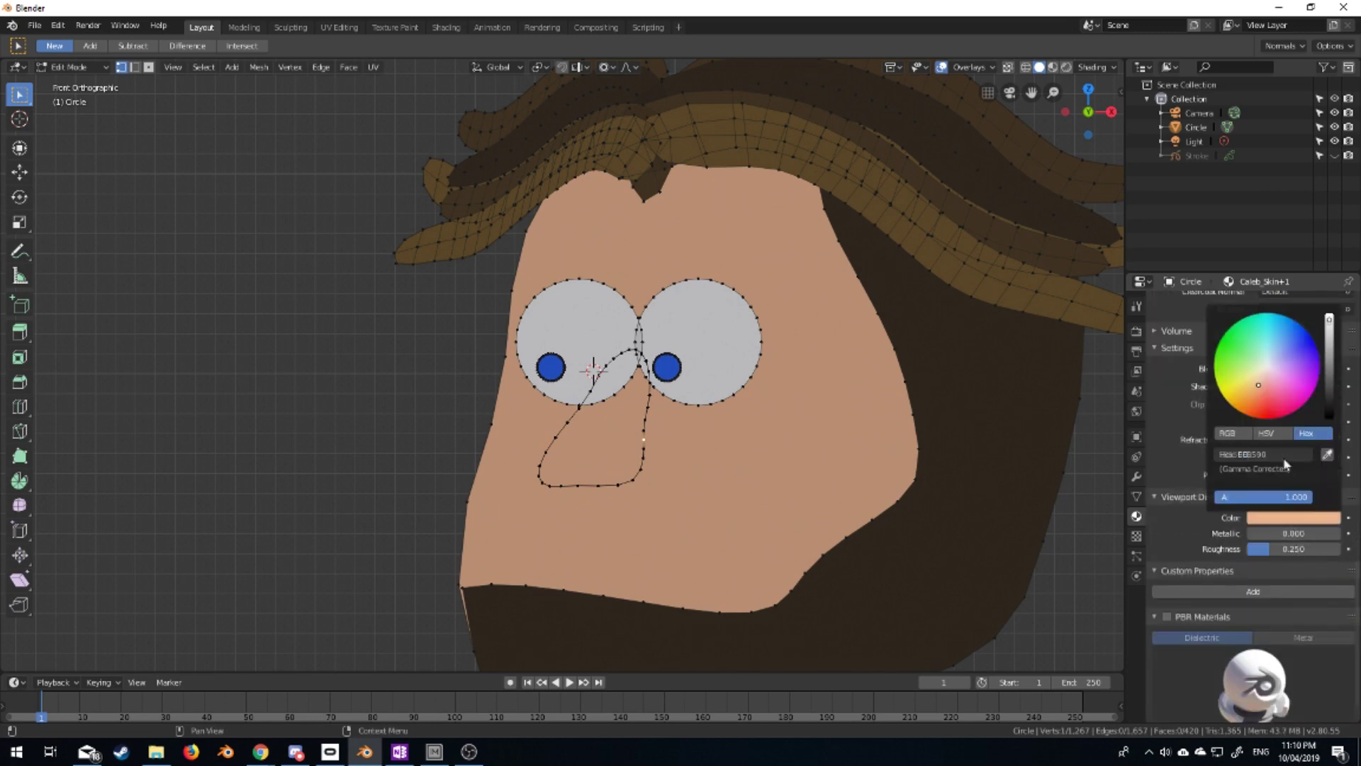
key(f)
scroll(1238, 424, up, 10)
key(Tab)
scroll(499, 542, down, 6)
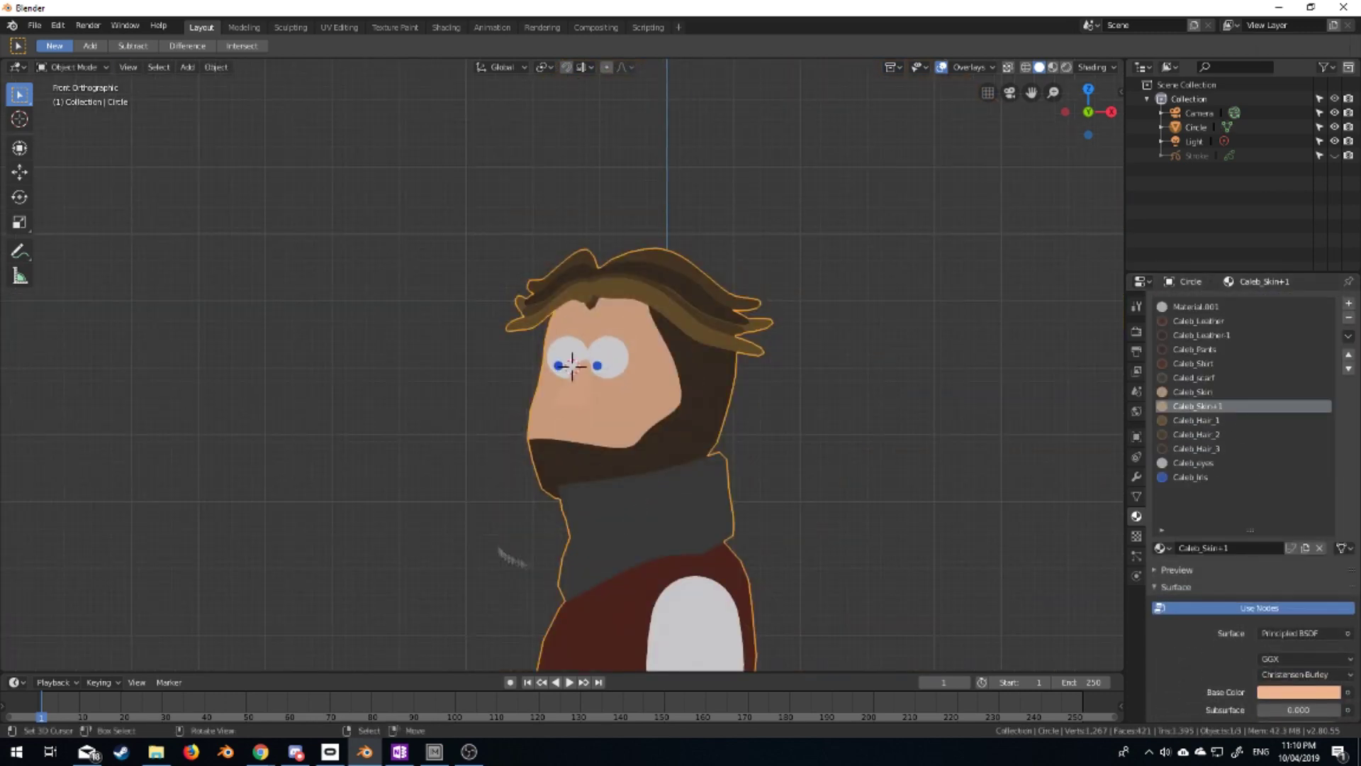
scroll(586, 497, up, 6)
Inset both eye faces and select their outer rings
key(Tab)
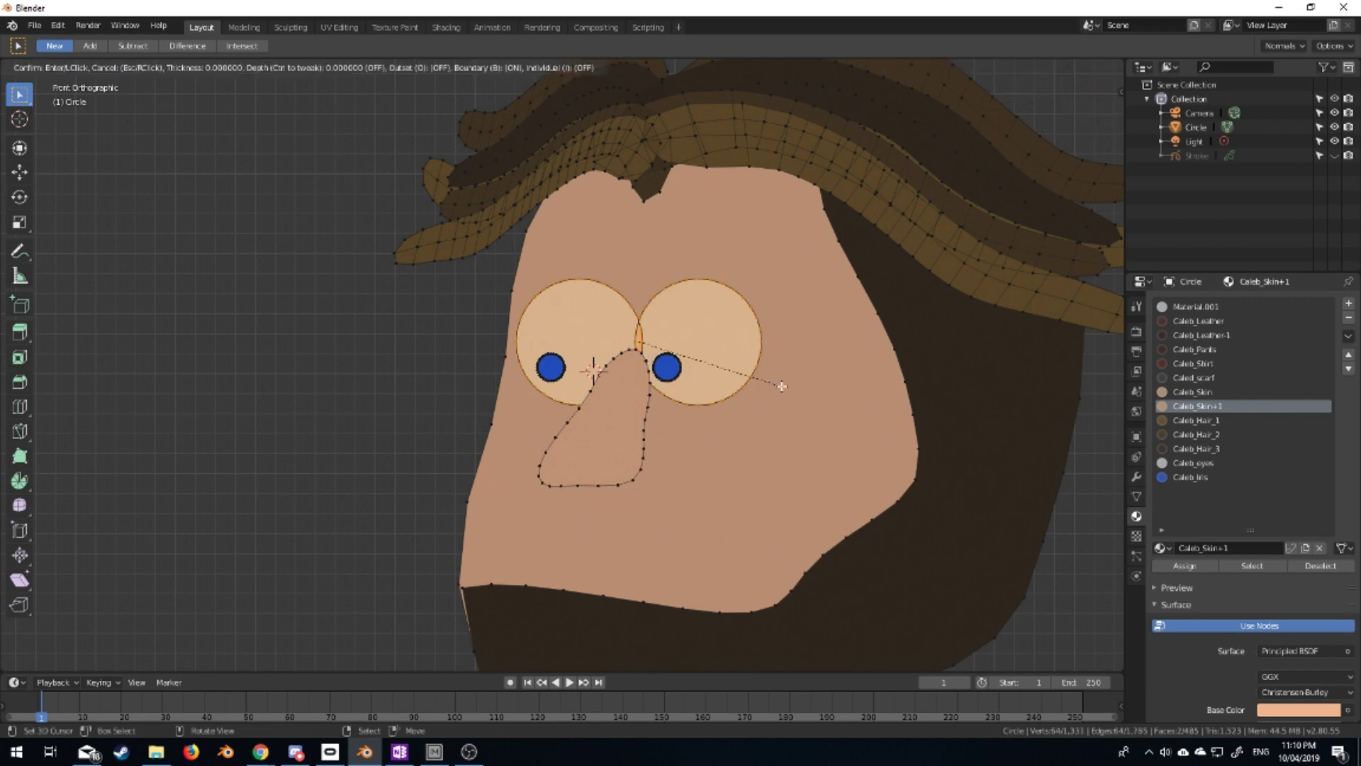
click(756, 385)
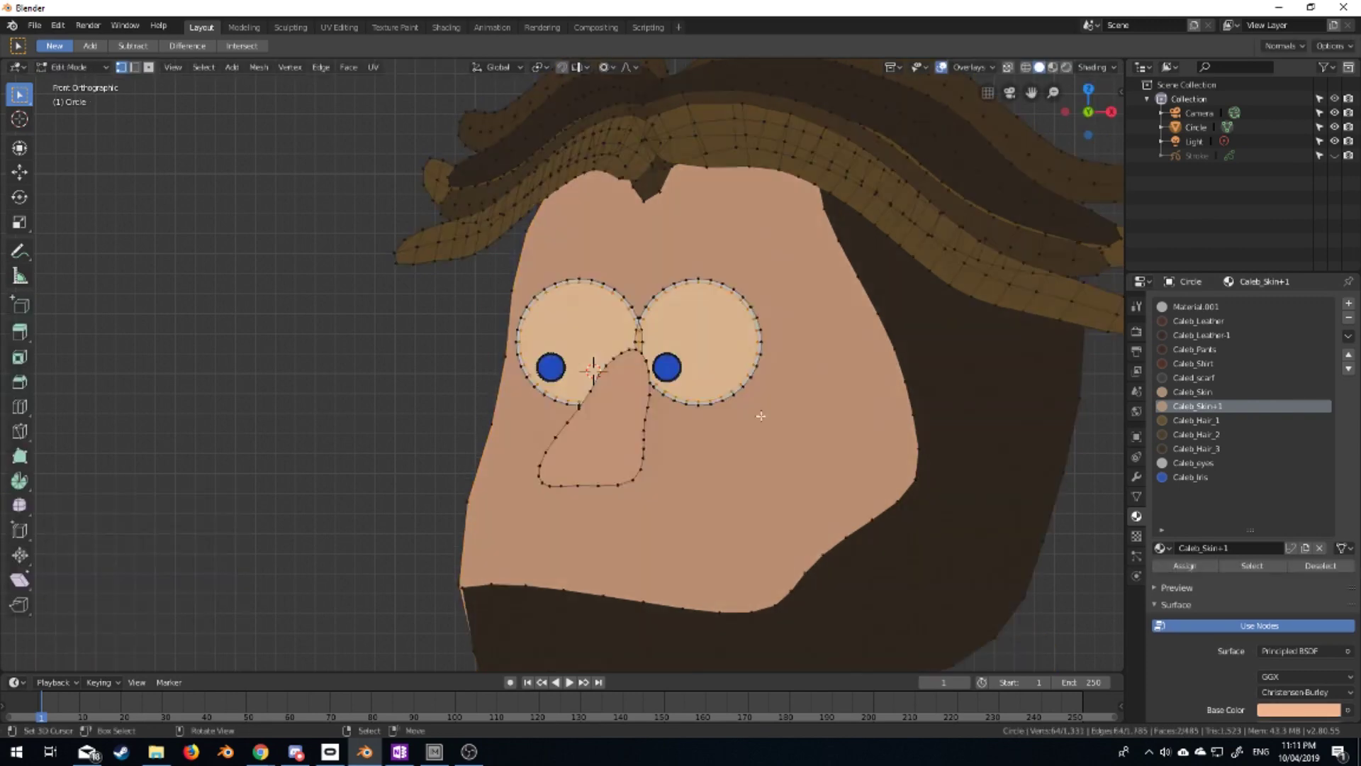
scroll(726, 414, up, 1)
alt+click(735, 412)
scroll(735, 412, up, 4)
Add a new Caleb_Black material with a black base colour for the eye rings
alt+shift+click(525, 457)
click(1348, 304)
click(1248, 548)
double_click(1215, 548)
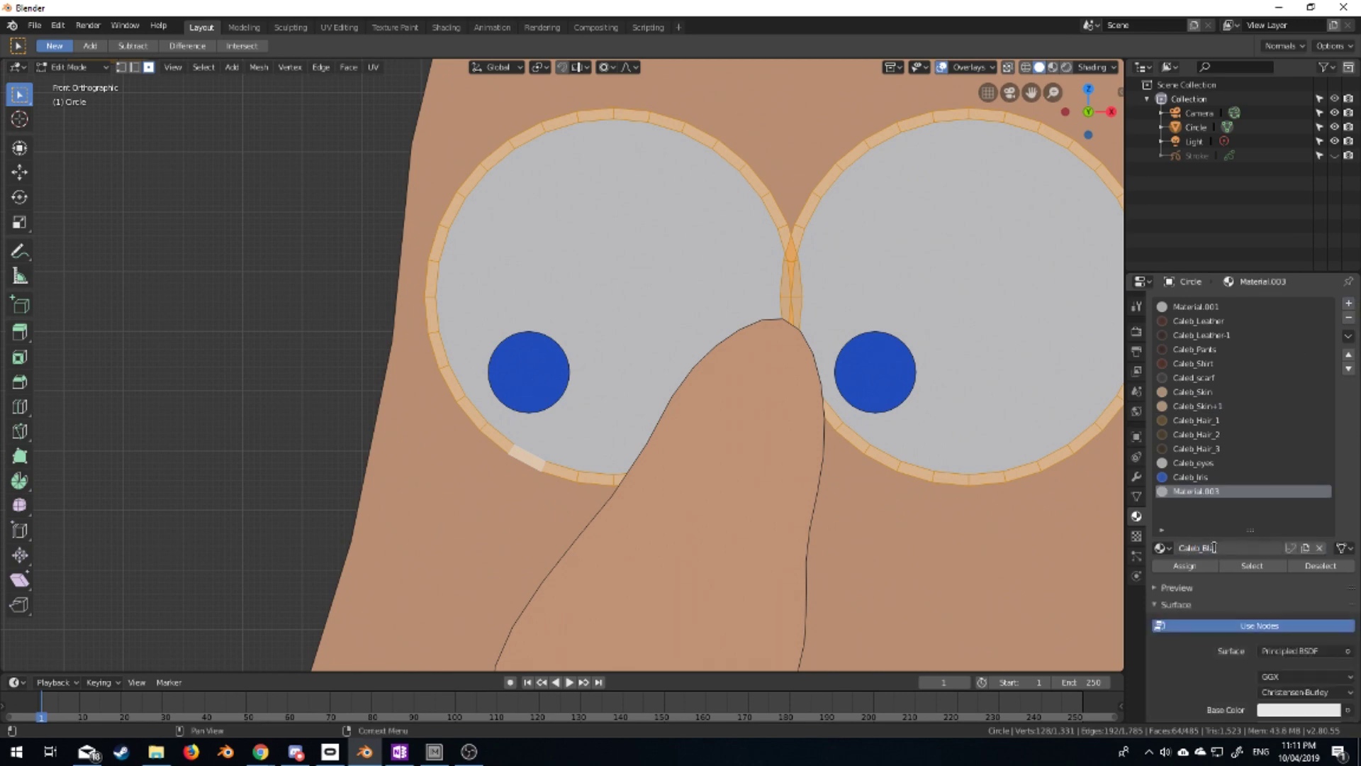
scroll(1289, 711, down, 5)
click(1298, 397)
scroll(1205, 454, down, 10)
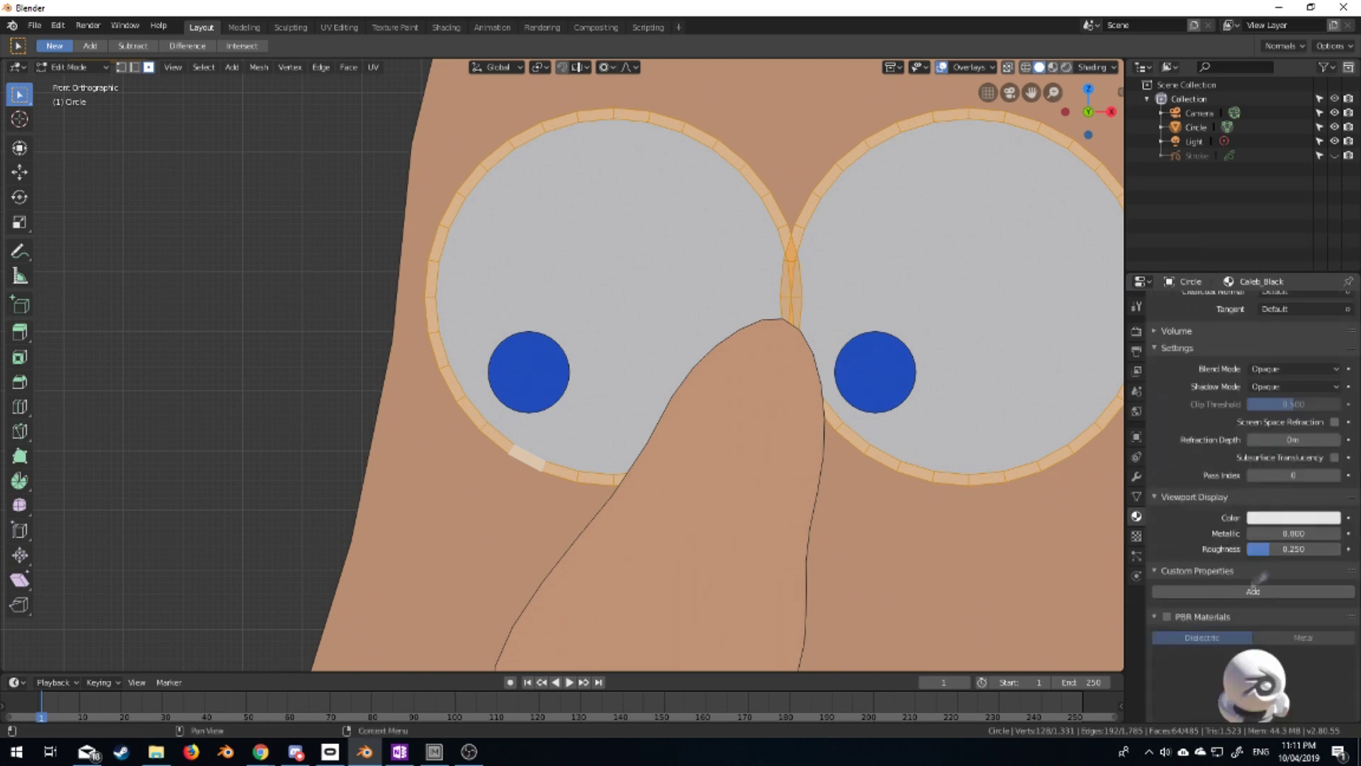
scroll(1171, 453, up, 10)
scroll(784, 453, down, 5)
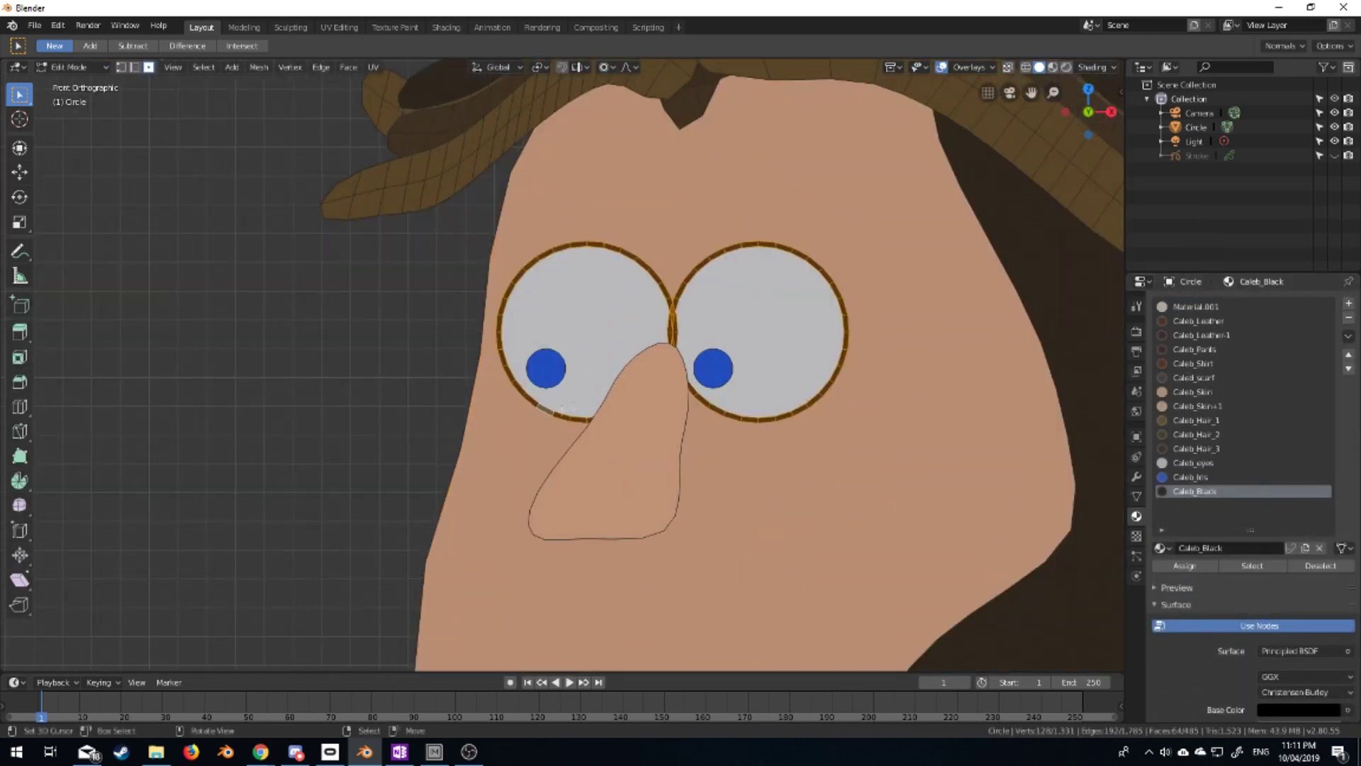
Check the black outline, try moving the right iris, cancel, then select the eye whites
key(alt+a)
click(758, 305)
key(ctrl+l)
key(g)
click(726, 379)
key(ctrl+l)
key(g)
key(Escape)
key(ctrl+l)
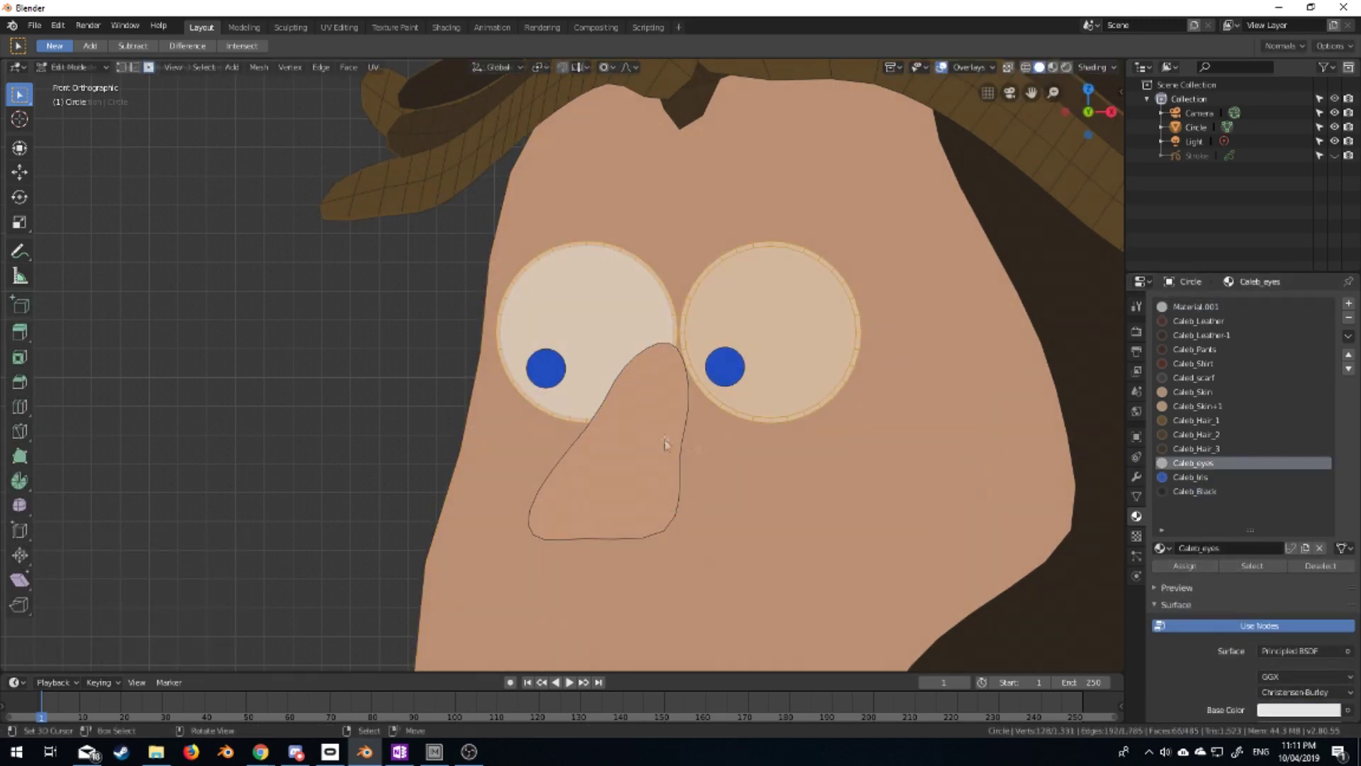
Review the head, then select the whole nose shape in mesh editing
key(Tab)
scroll(643, 484, down, 3)
key(Tab)
shift+click(567, 400)
key(ctrl+l)
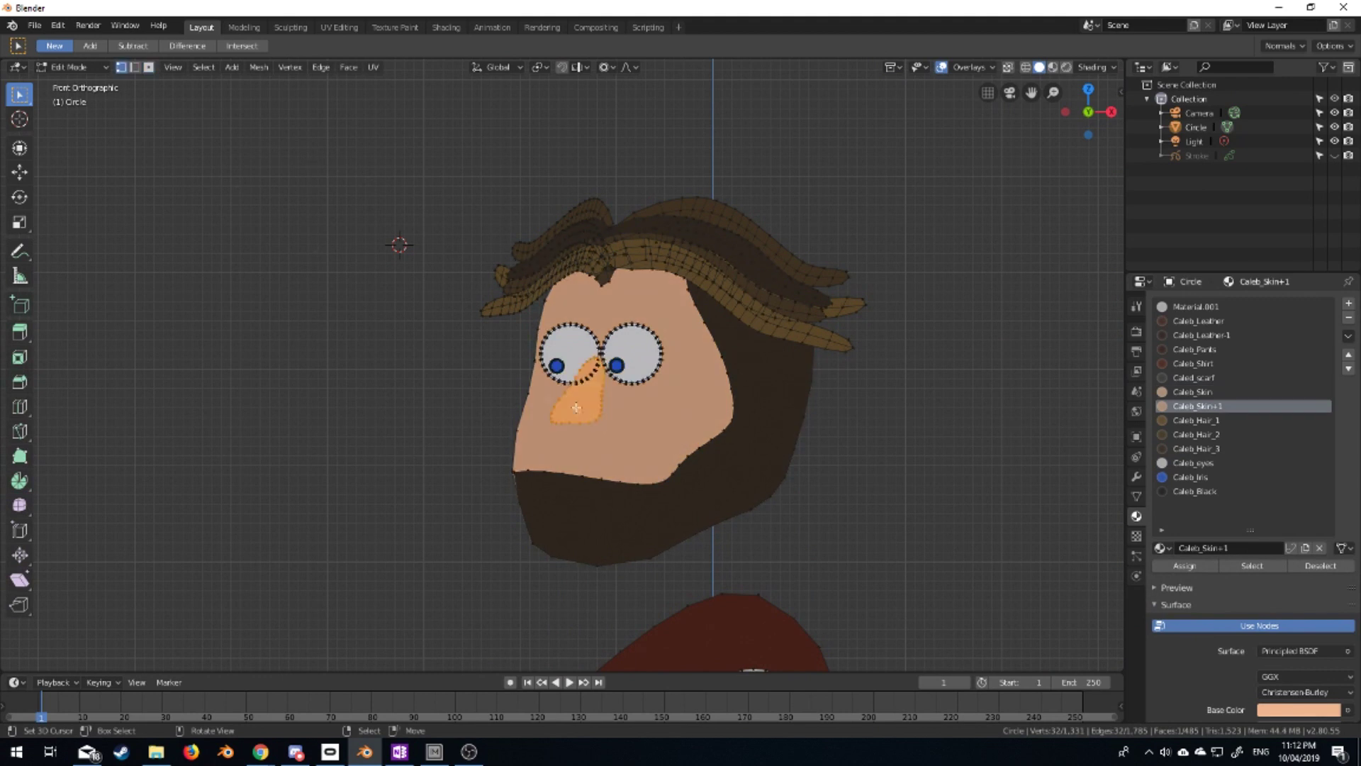
Try repositioning the nose, leaving it where it was
key(g)
click(560, 390)
key(g)
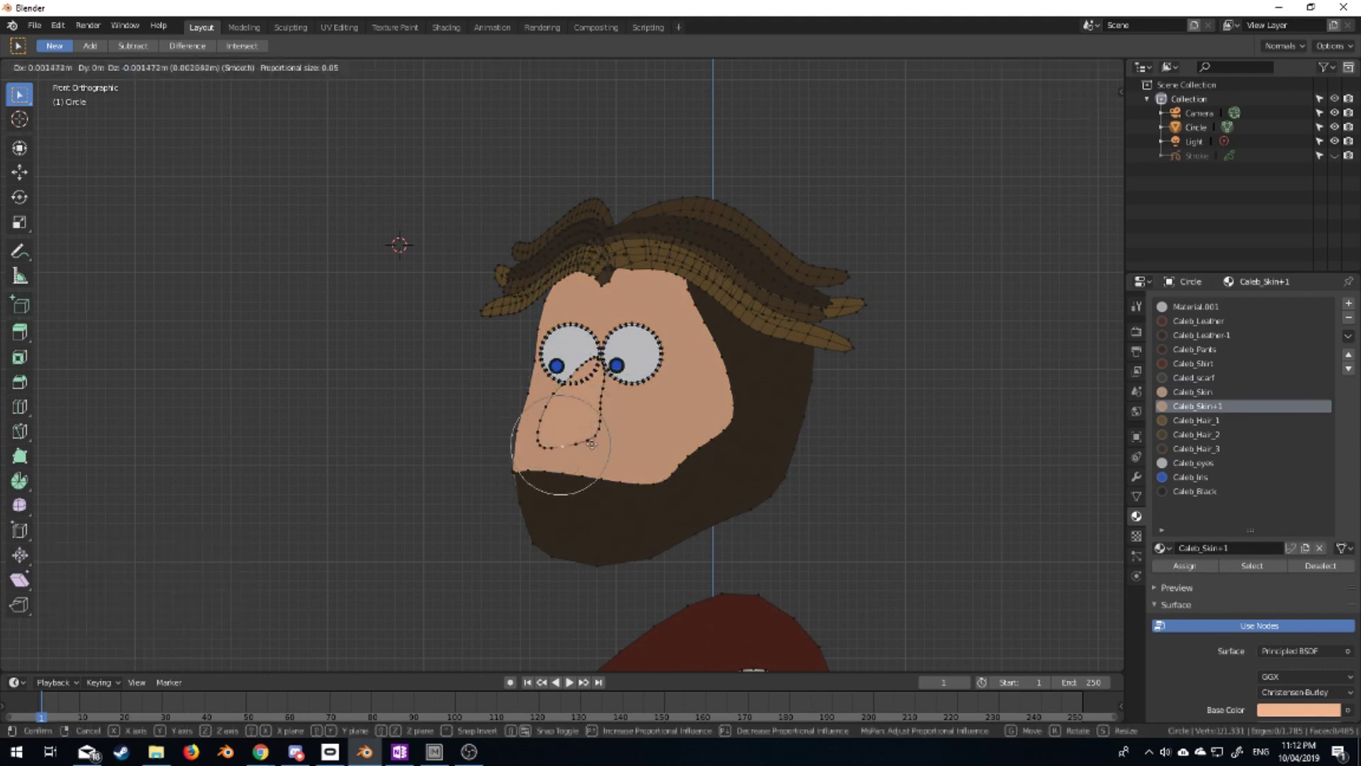
click(592, 444)
key(Tab)
key(Tab)
scroll(638, 425, up, 3)
scroll(681, 410, up, 2)
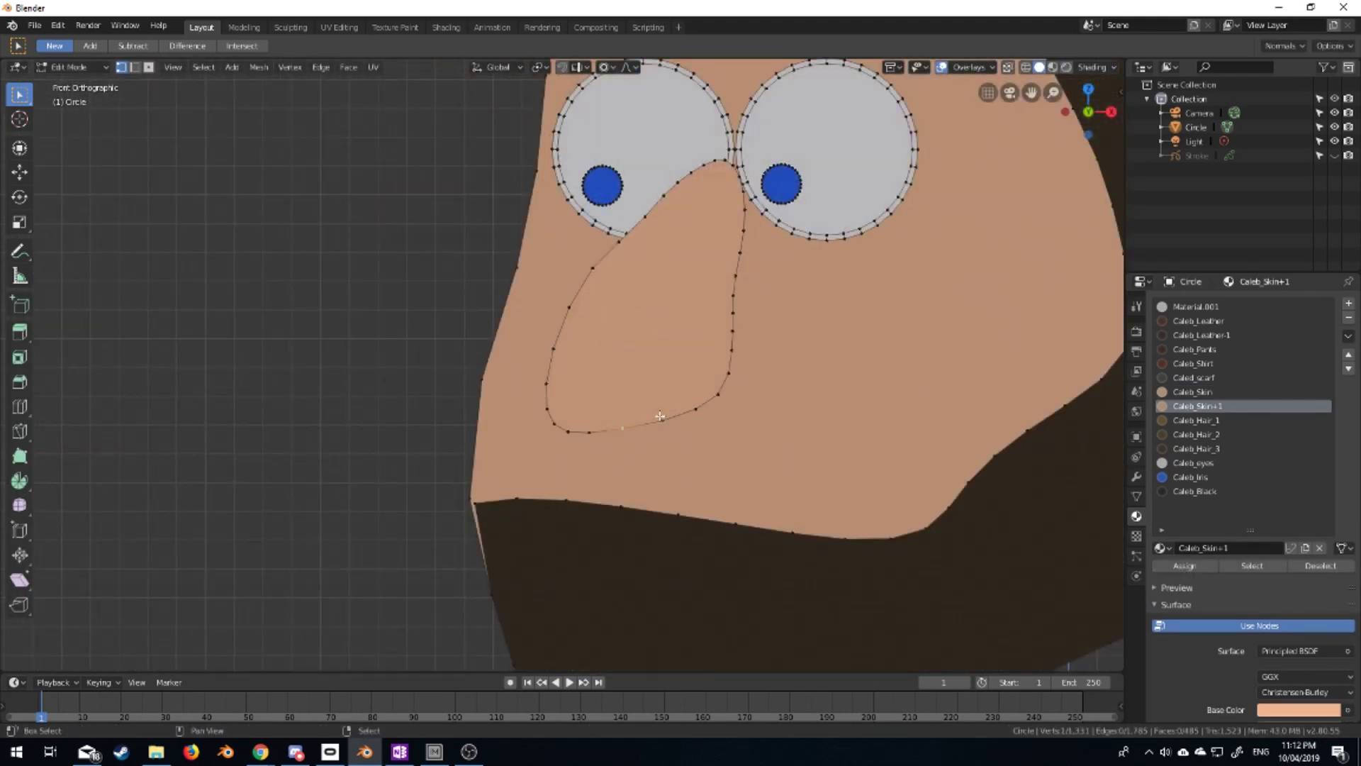
Move the nose's bottom edge vertically along Y
shift+click(696, 409)
key(g)
key(y)
click(832, 538)
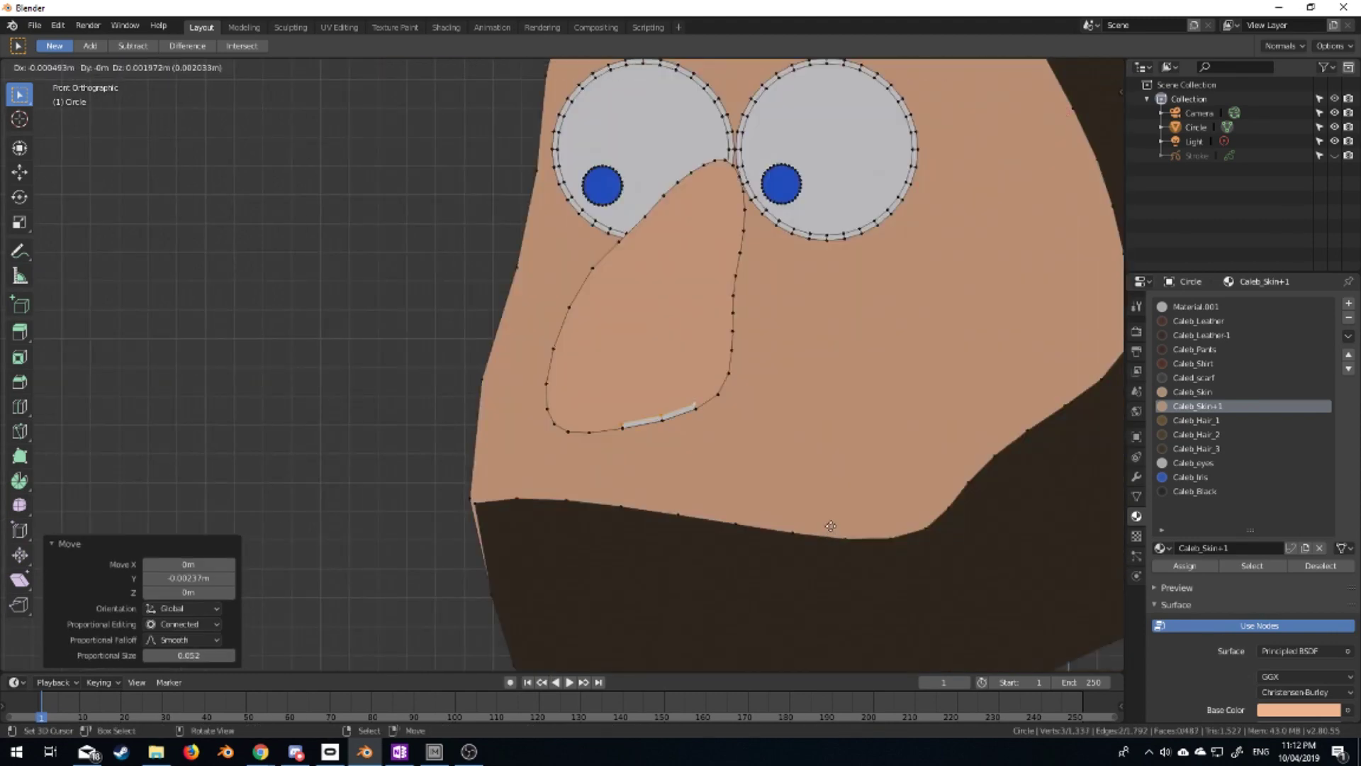
key(g)
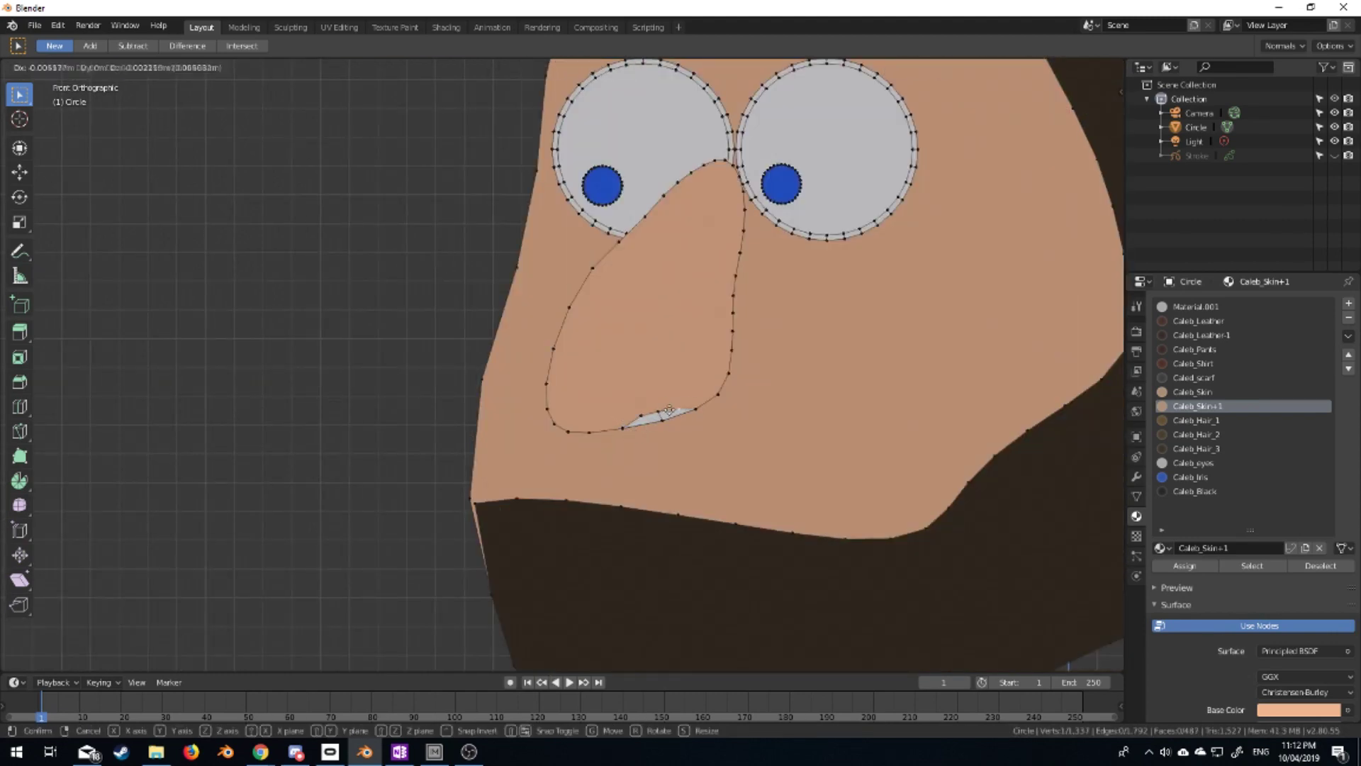
click(672, 408)
Add a material slot using a copy of Caleb_Skin renamed Caleb_Skin-1
click(1193, 391)
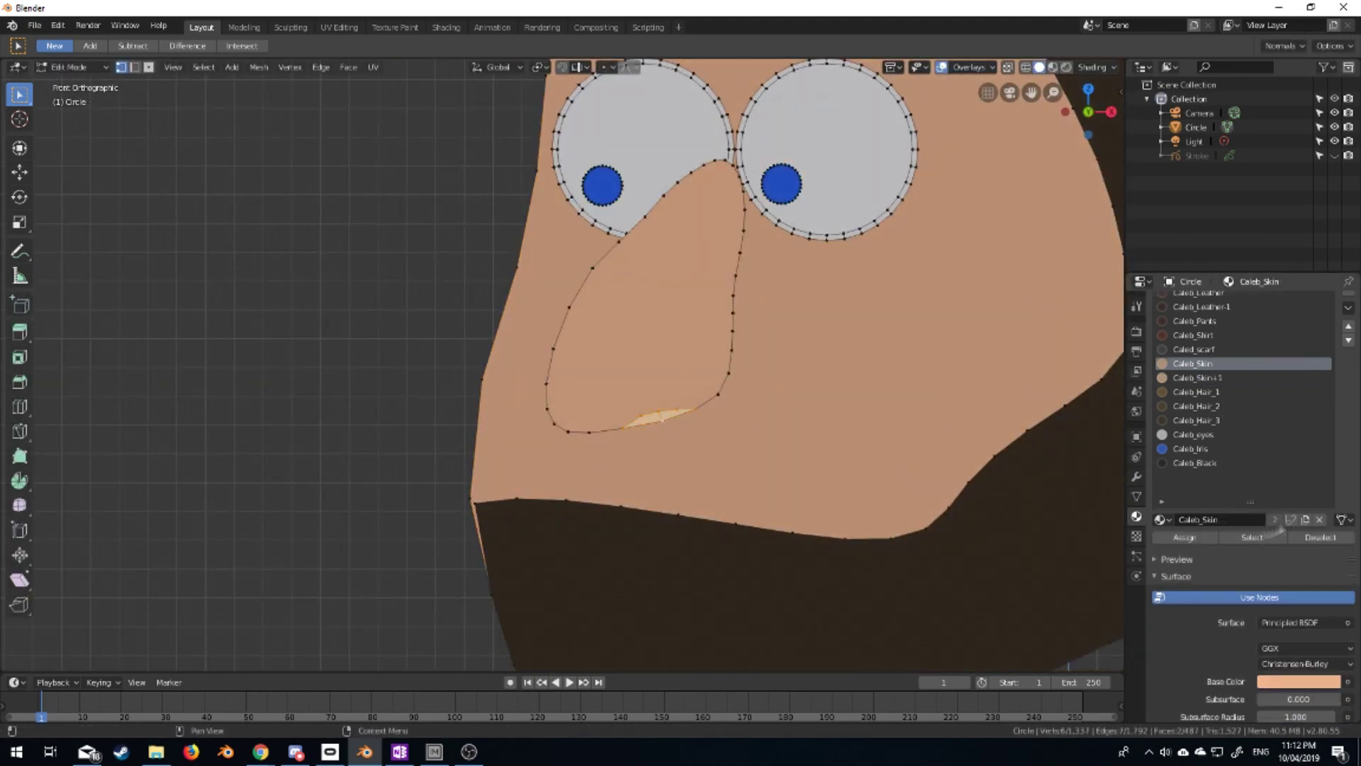
scroll(624, 425, down, 4)
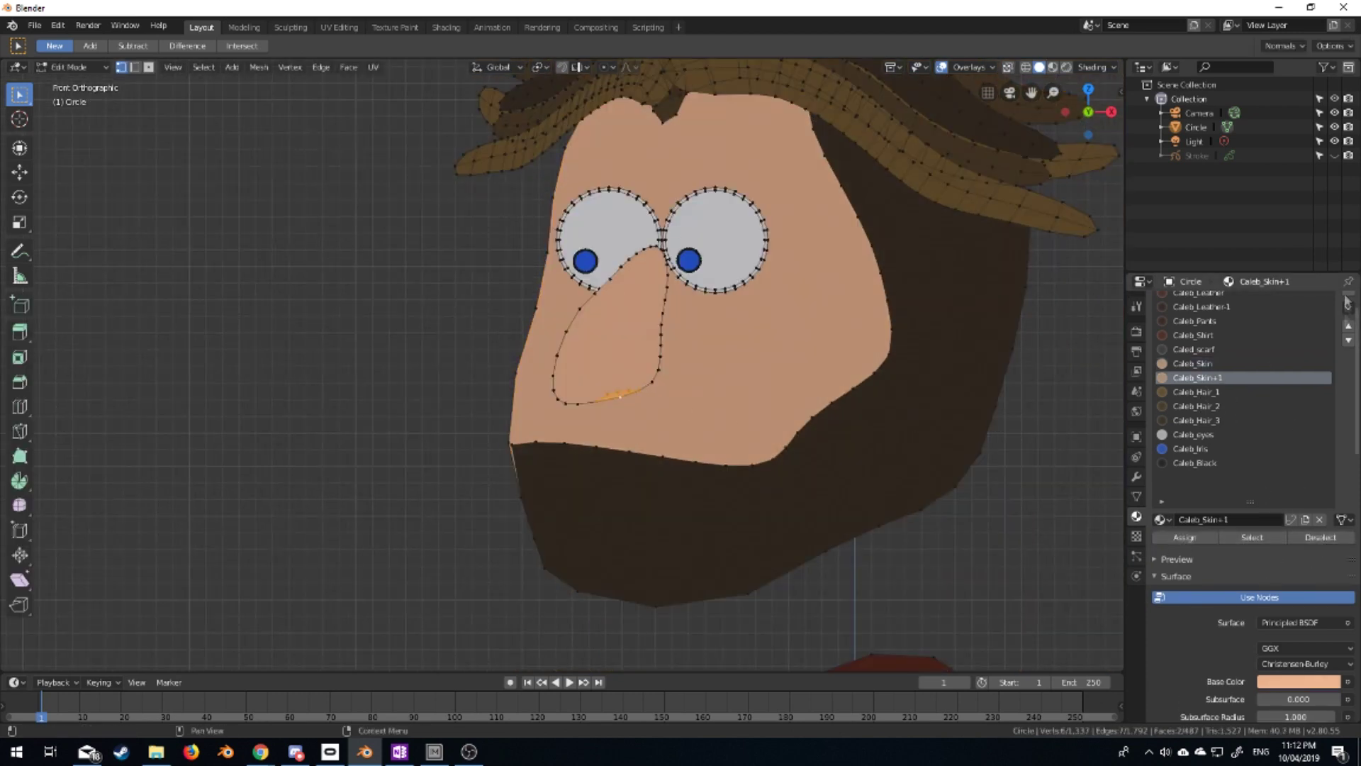
click(1348, 303)
click(1160, 548)
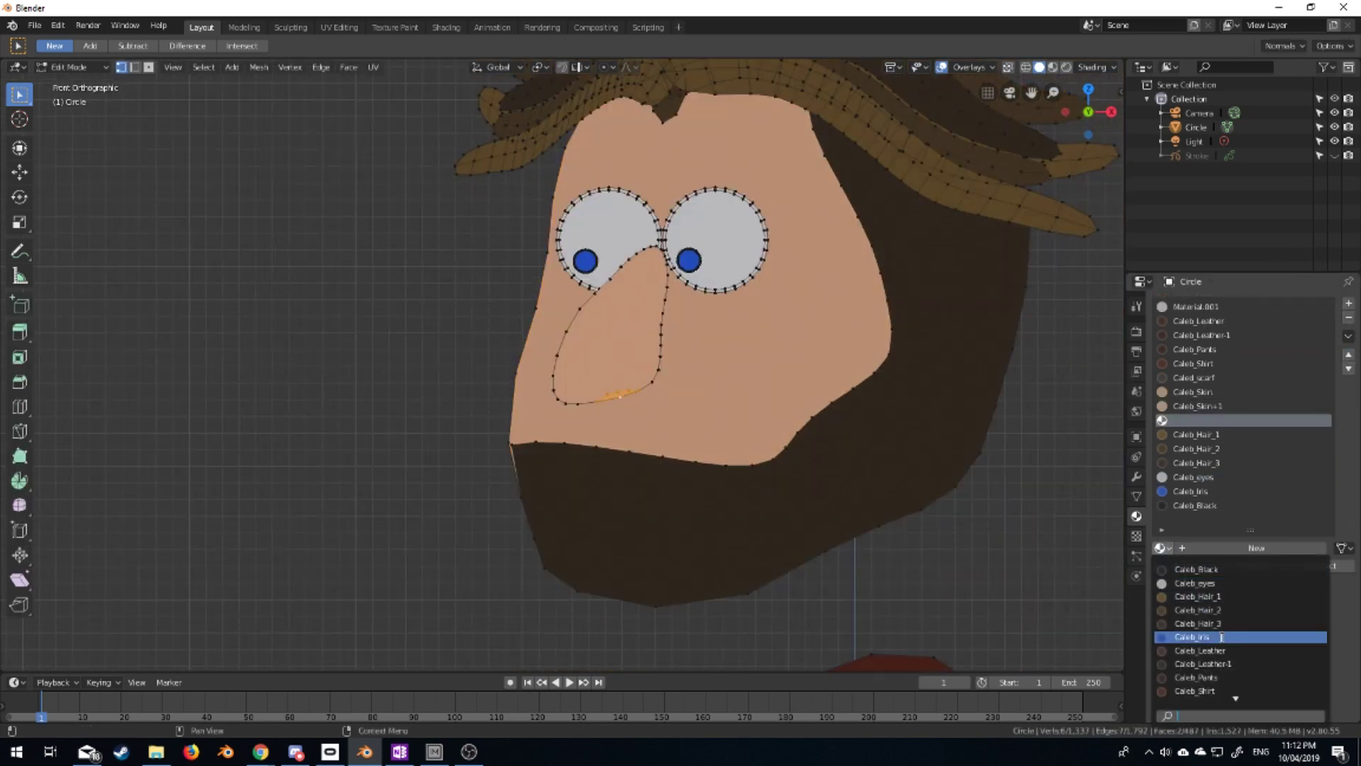
click(1224, 622)
text(-1)
key(Return)
click(1298, 710)
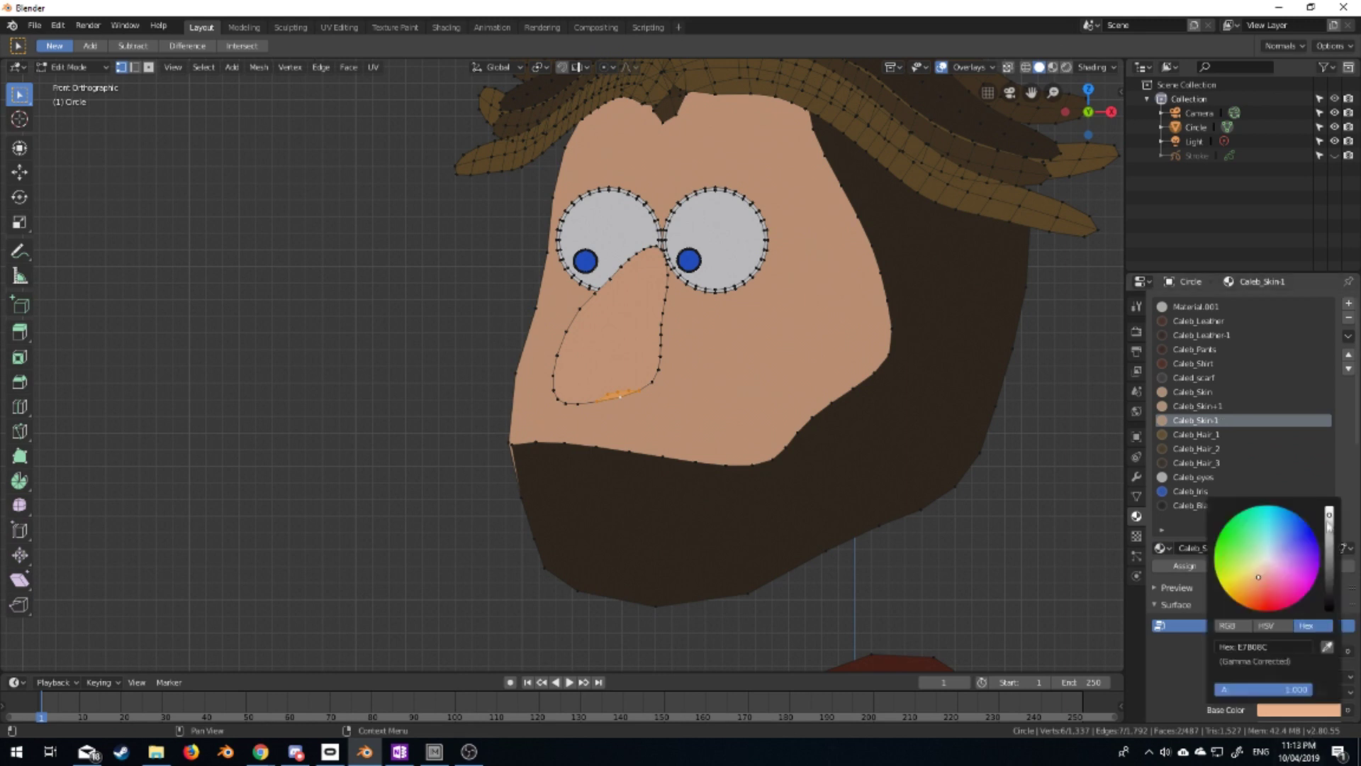
Set Caleb_Skin-1's base colour hex to a darker nose skin tone
scroll(1162, 671, down, 5)
click(1299, 398)
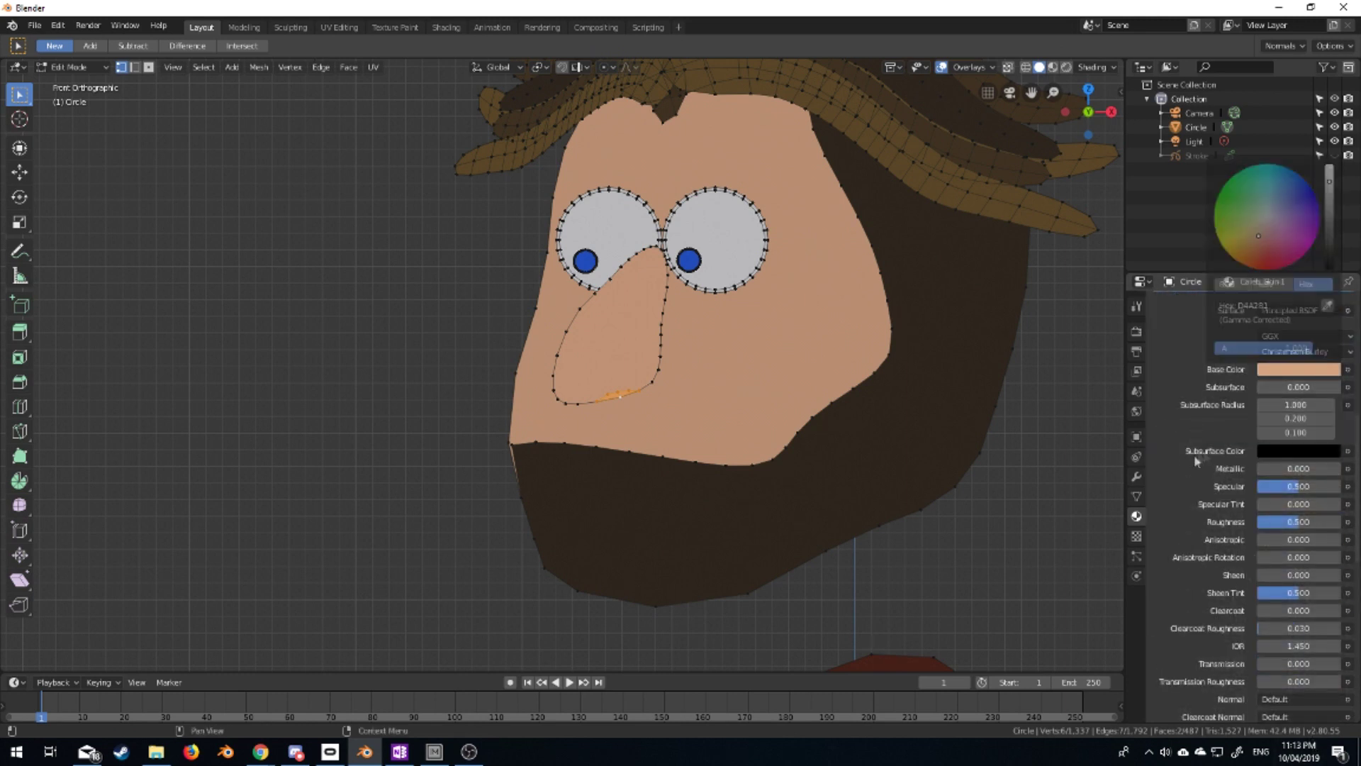
key(Return)
scroll(1240, 461, up, 5)
key(Tab)
key(Tab)
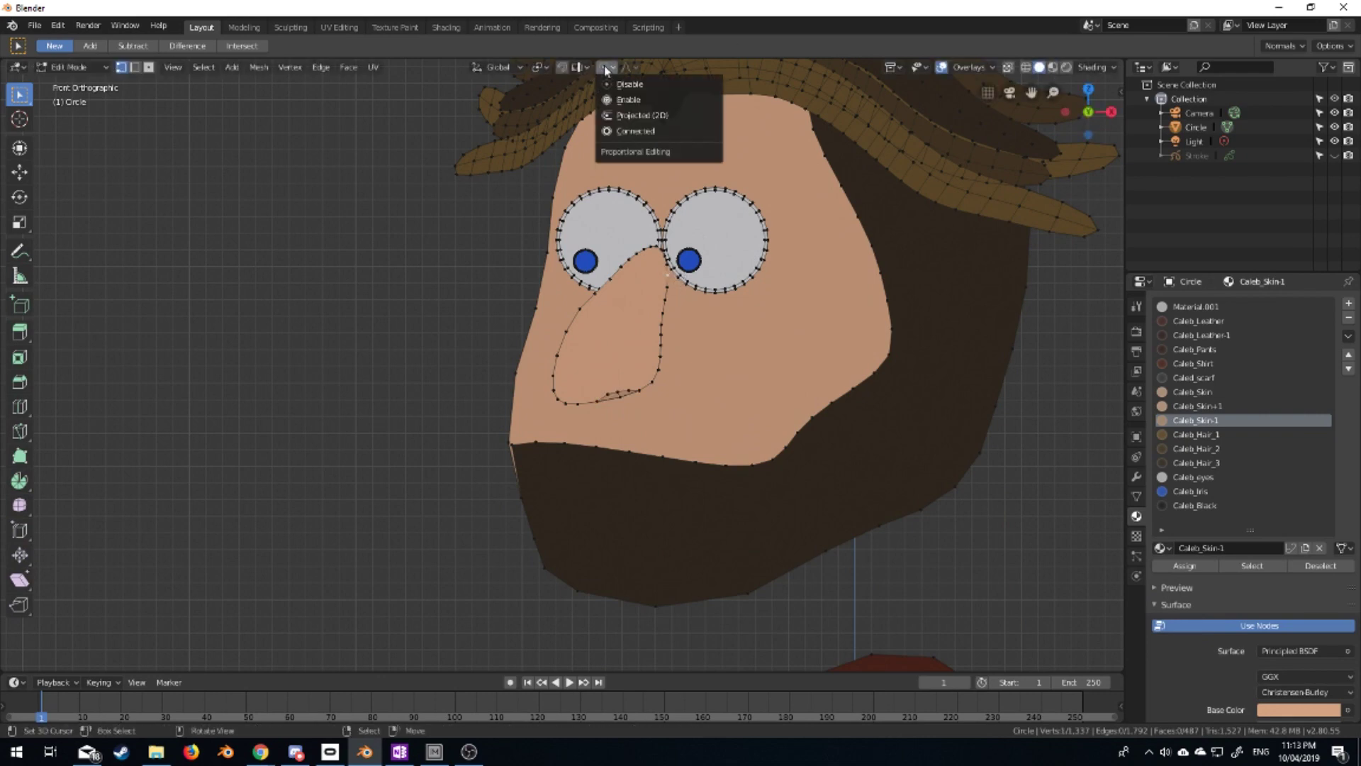
Pull the nose-top vertex up between the eyes with proportional editing and check the front view
key(g)
key(Return)
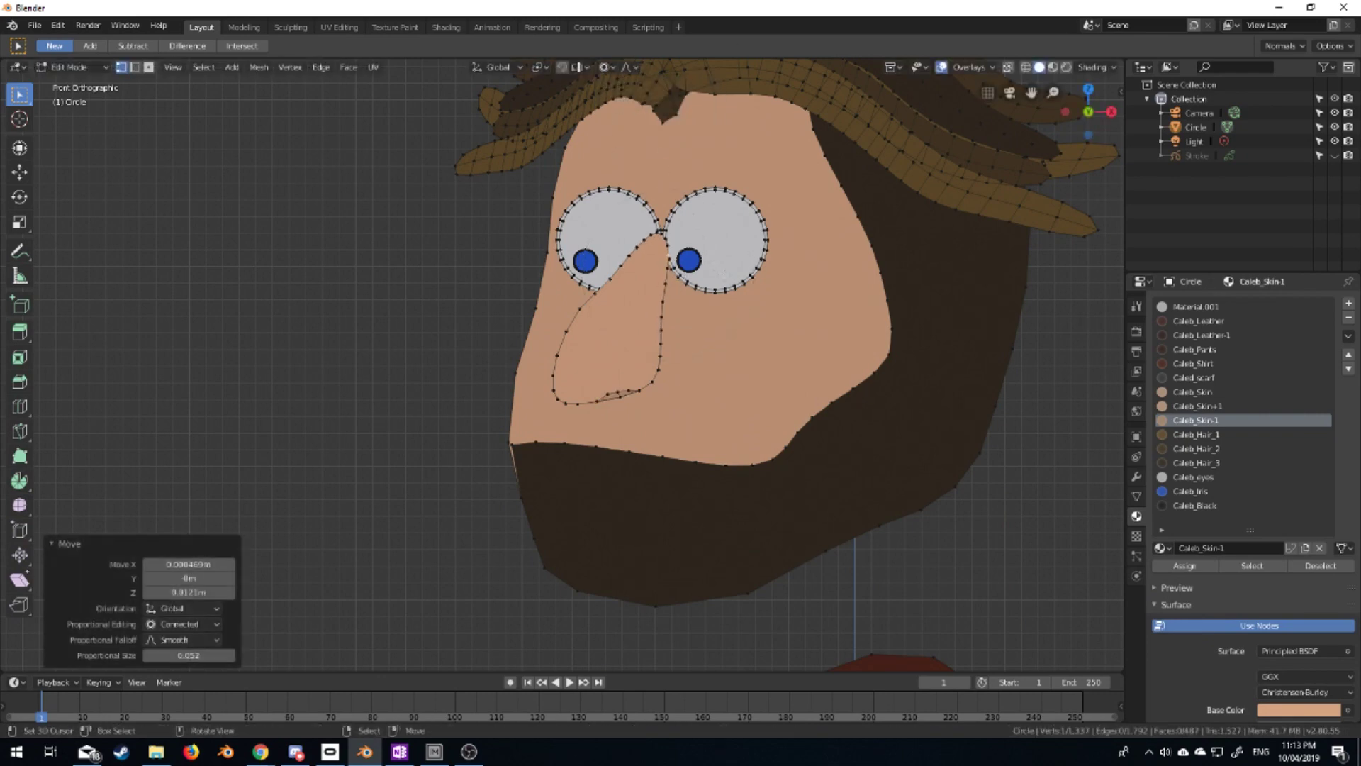
middle_drag(744, 340, 796, 356)
key(Tab)
key(KP_1)
scroll(838, 269, down, 4)
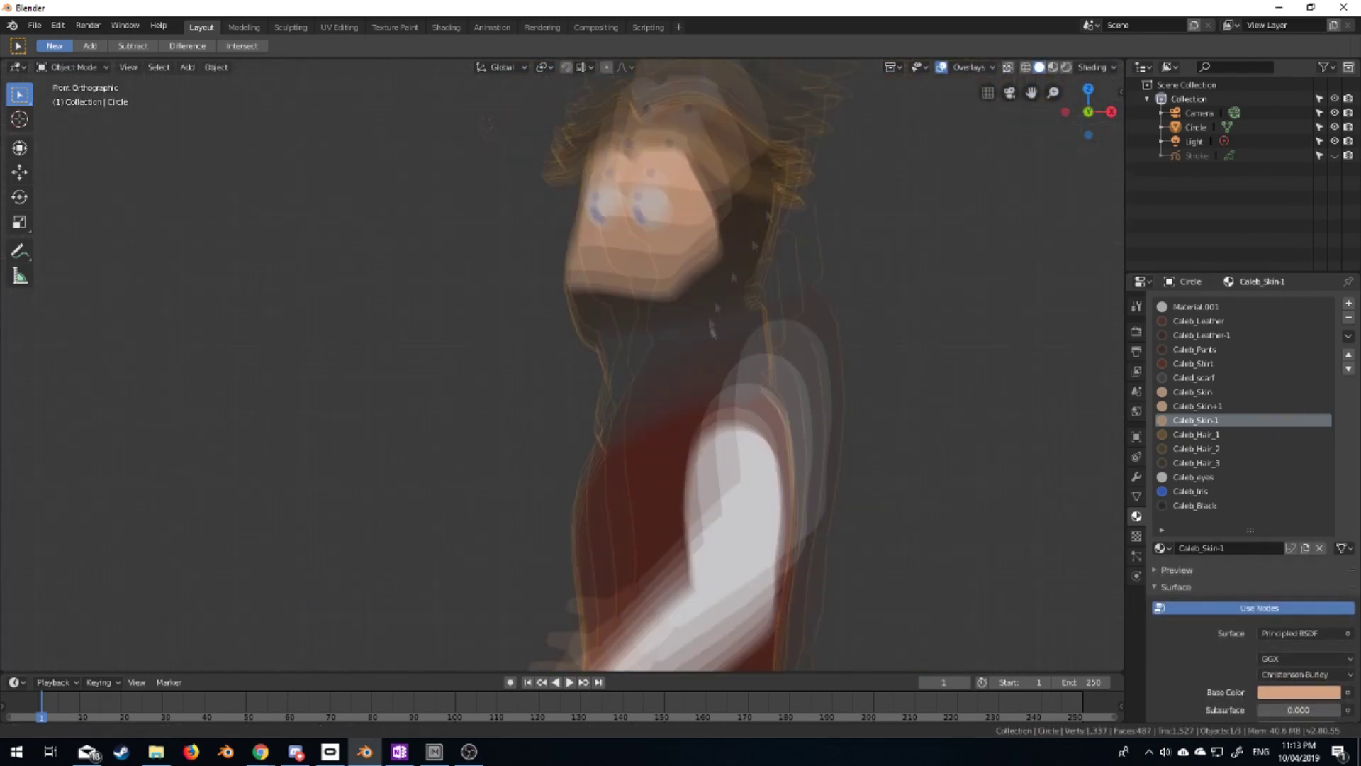
Add a new material slot on the character using the Caleb_Shirt material
shift+scroll(739, 366, down, 4)
scroll(746, 418, up, 3)
shift+scroll(631, 446, up, 2)
scroll(630, 446, up, 1)
key(Tab)
scroll(521, 225, up, 2)
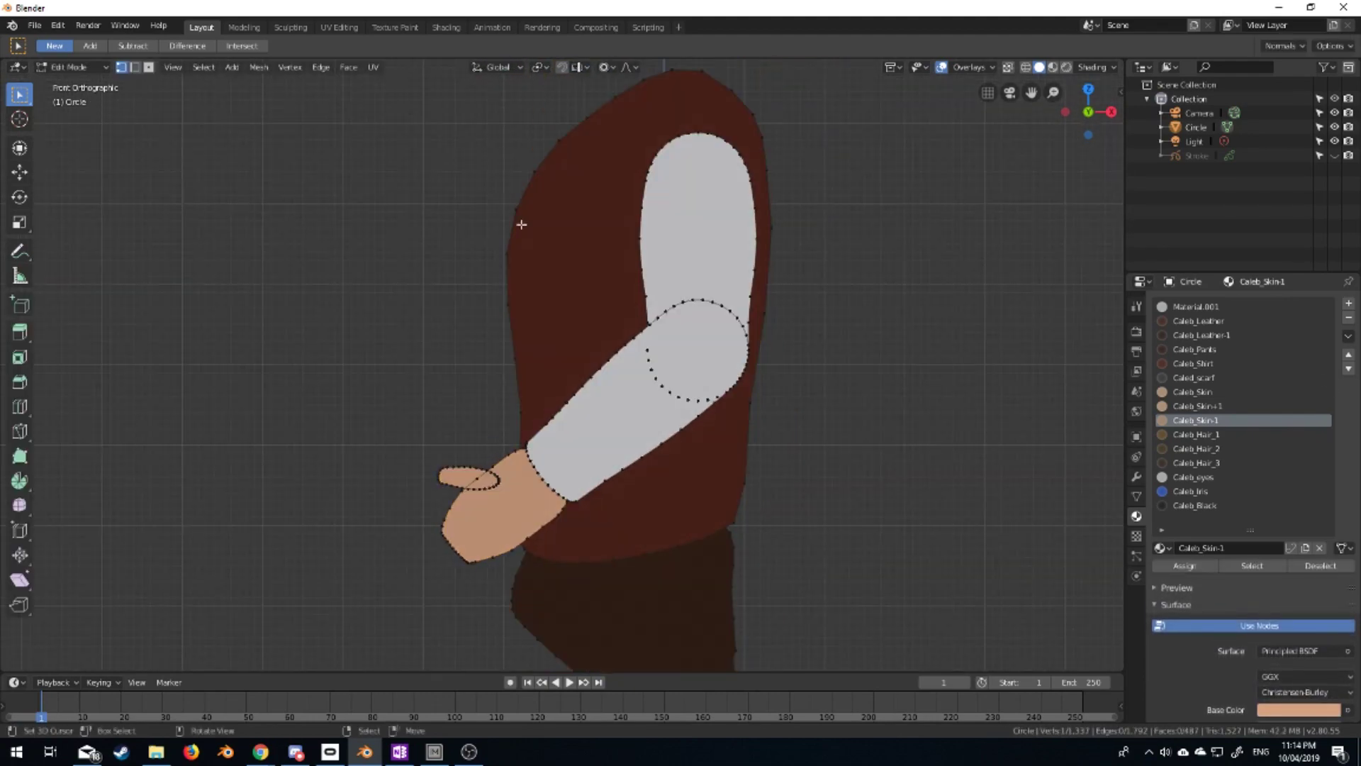
click(1348, 304)
click(1270, 548)
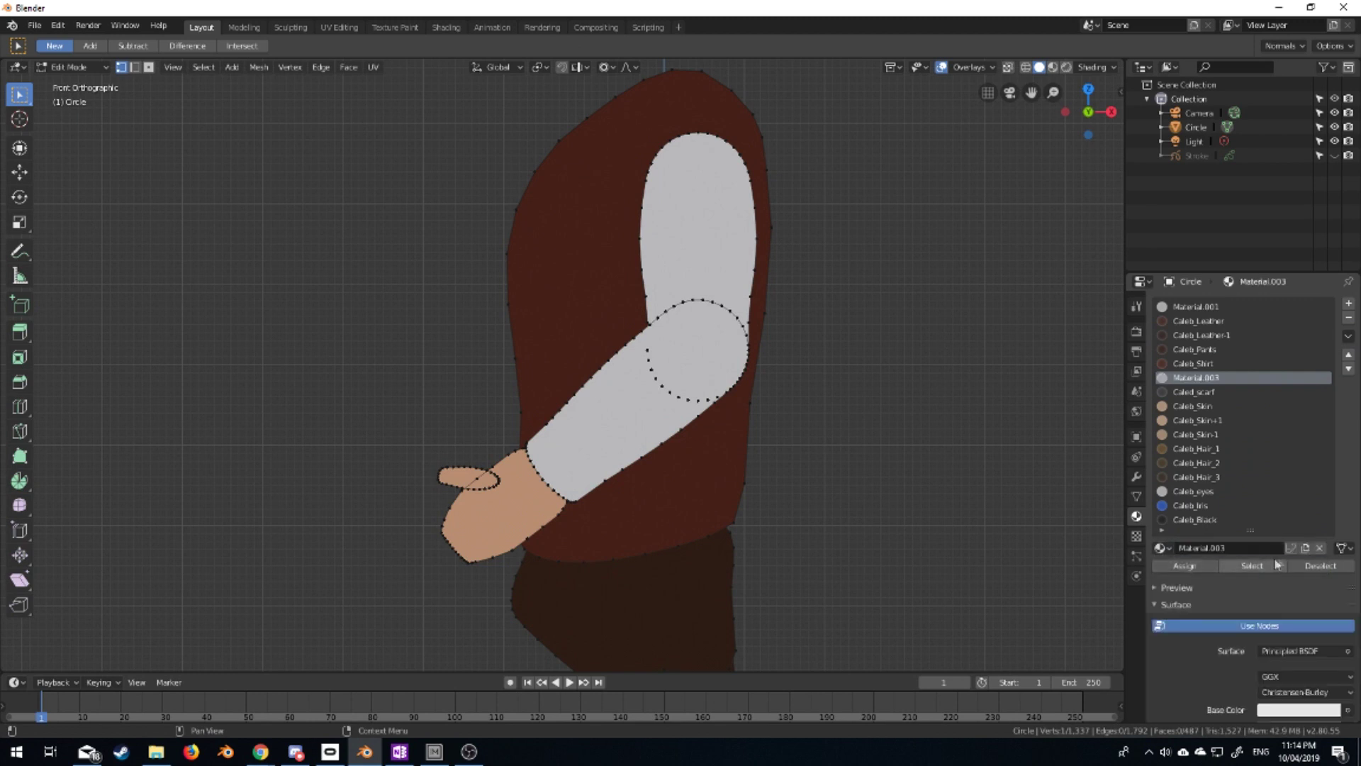
click(1161, 547)
click(1209, 571)
Change the new shirt material's base colour hex to a slightly different dark red
click(1299, 710)
scroll(1290, 567, down, 5)
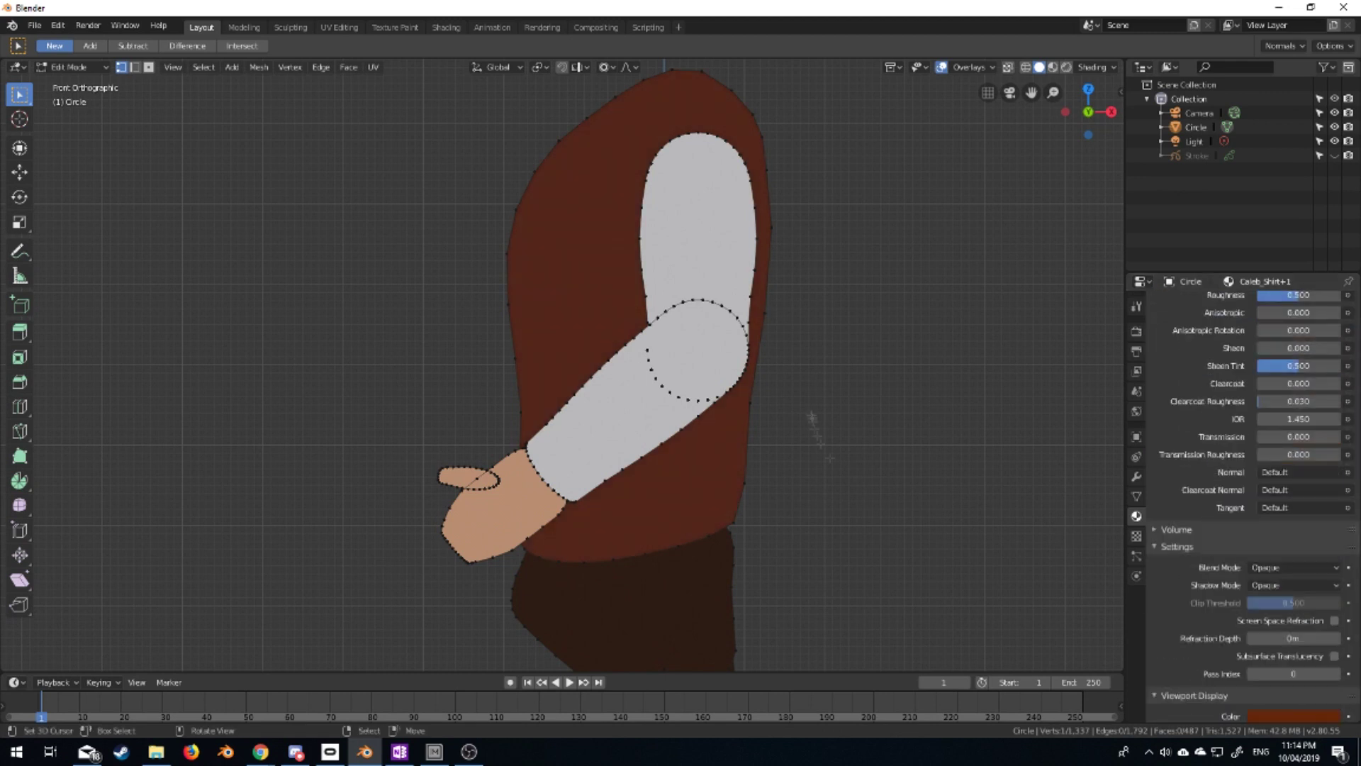
scroll(1226, 372, up, 5)
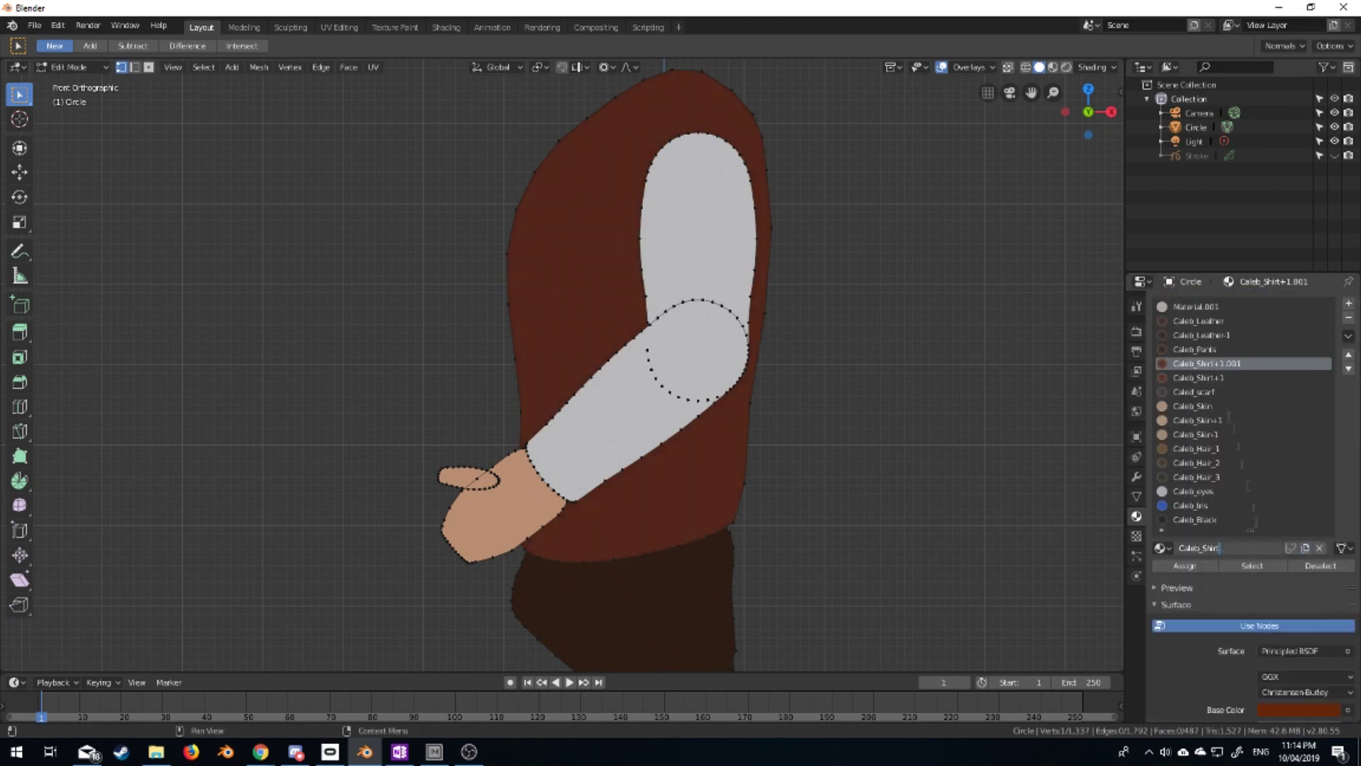
click(1299, 709)
scroll(1284, 497, down, 9)
click(1285, 387)
key(Return)
scroll(912, 324, up, 3)
Select the whole arm shape and assign it the new shirt-red material
key(ctrl+l)
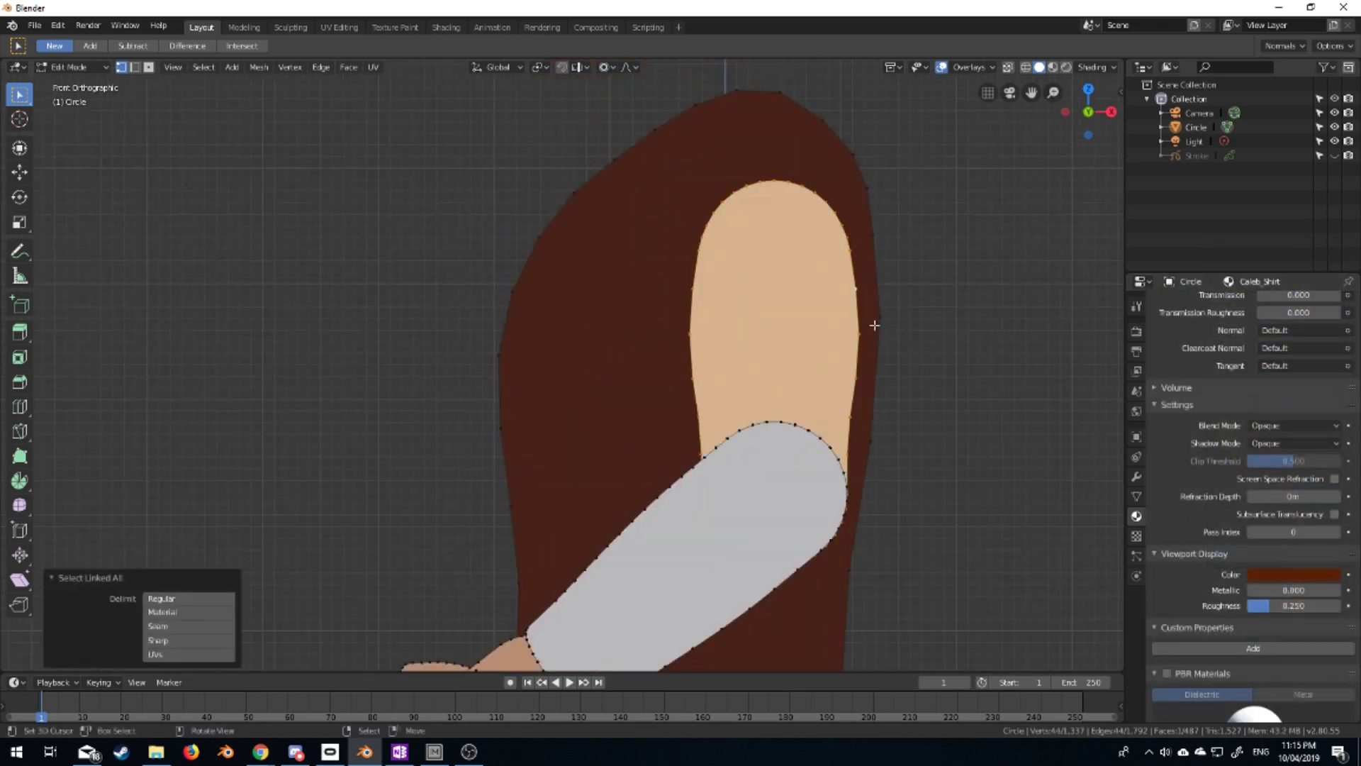
scroll(1232, 401, up, 8)
click(809, 426)
key(ctrl+l)
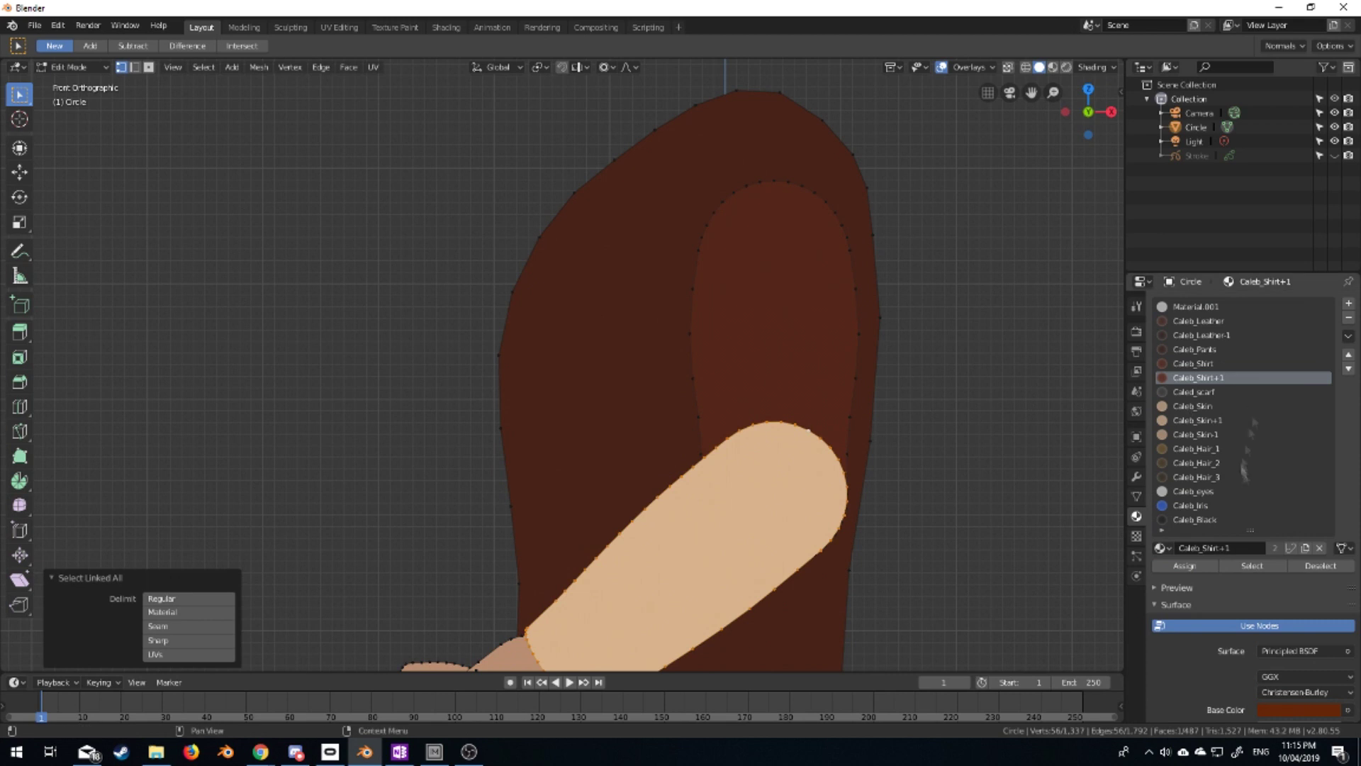
click(1184, 565)
Review the character, then select the edge at the sleeve's wrist end
key(Tab)
scroll(812, 537, down, 5)
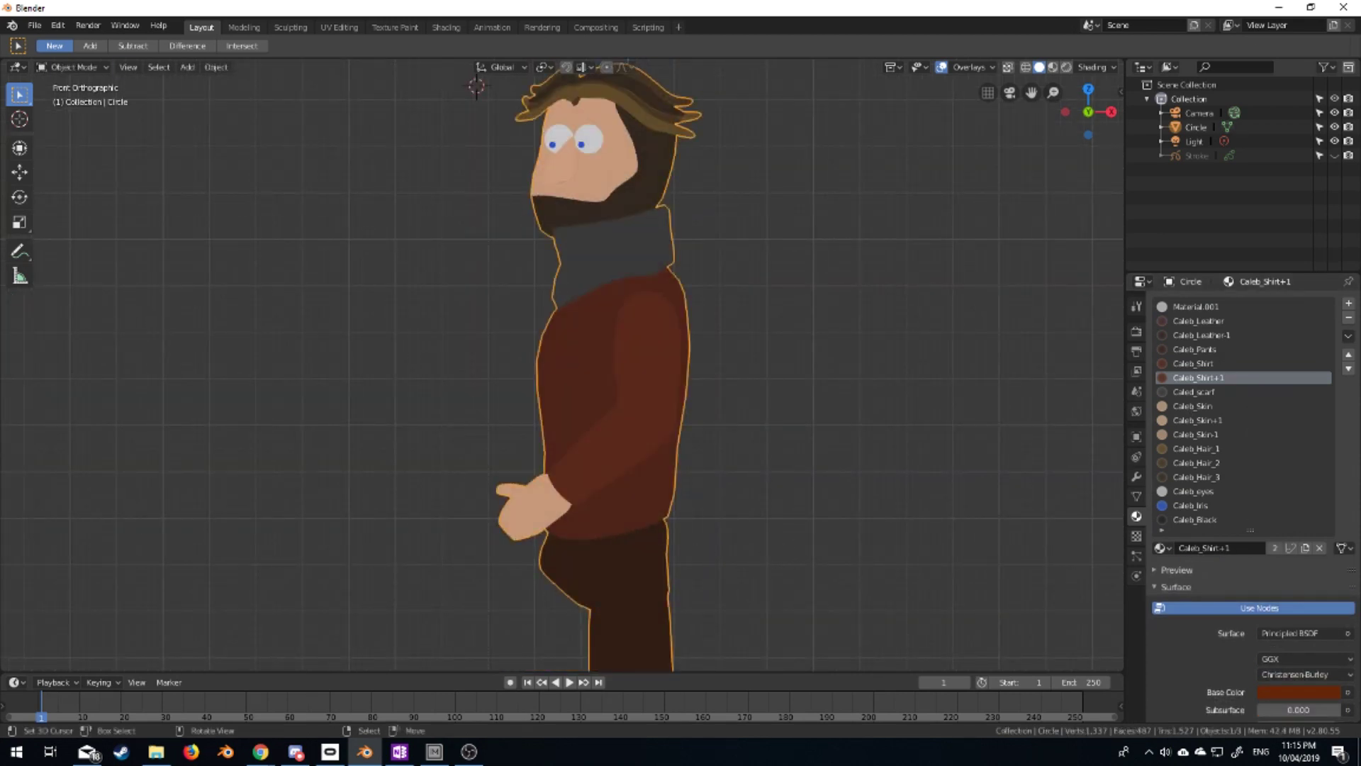
key(Tab)
scroll(636, 541, up, 5)
click(636, 541)
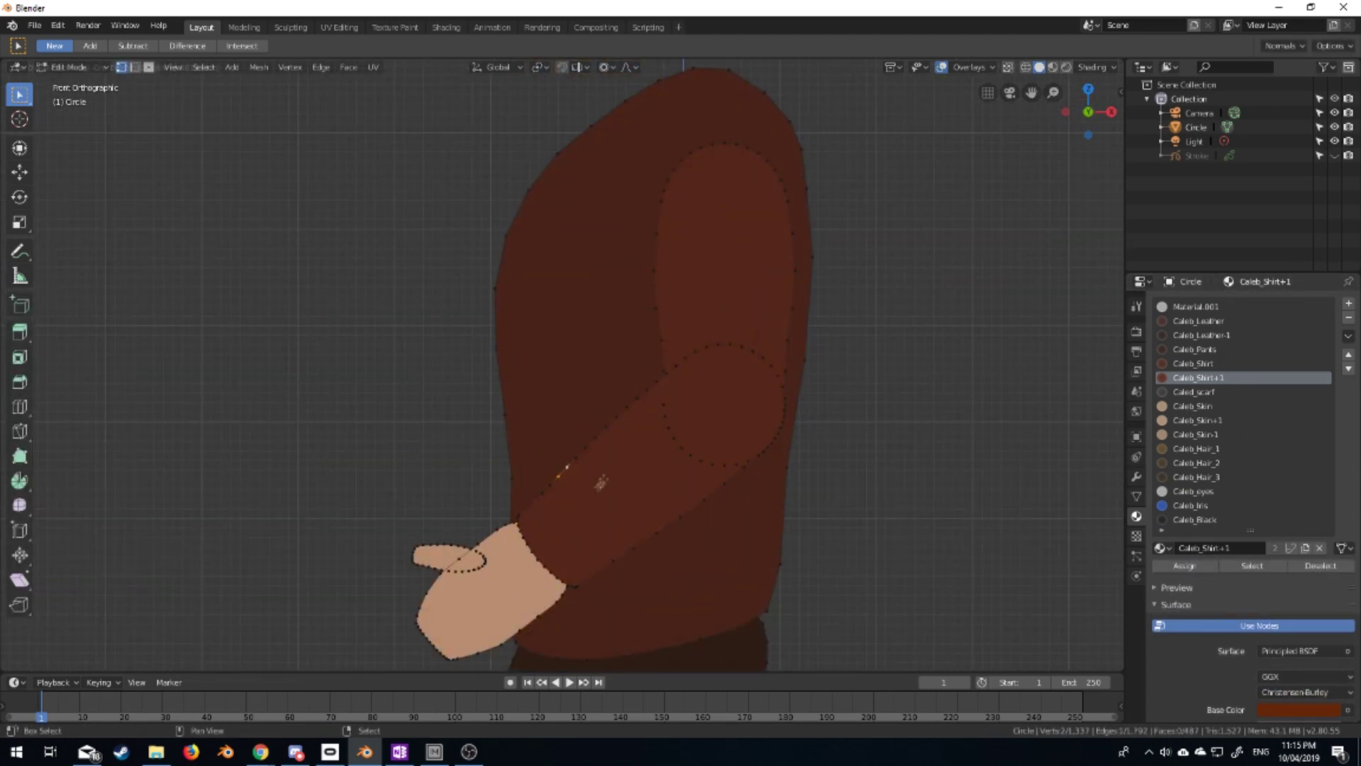
Duplicate the wrist edge and extrude it into a first bandage strip
key(shift+d)
click(594, 486)
scroll(608, 492, up, 3)
key(e)
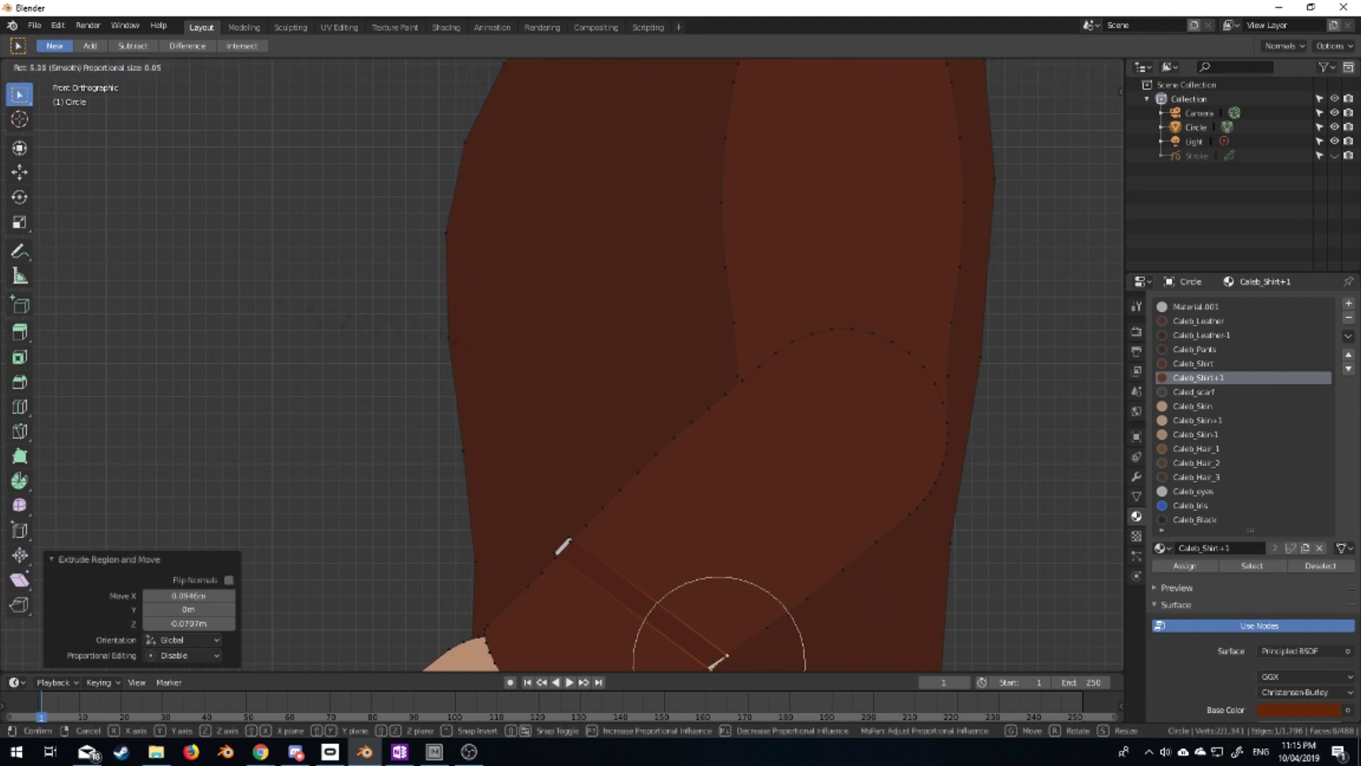
click(814, 520)
scroll(814, 520, down, 2)
key(ctrl+l)
middle_drag(733, 535, 813, 550)
Push the strip in front of the sleeve, widen it, and give it pale Material.001
key(g)
key(y)
key(KP_1)
click(846, 577)
key(s)
click(547, 383)
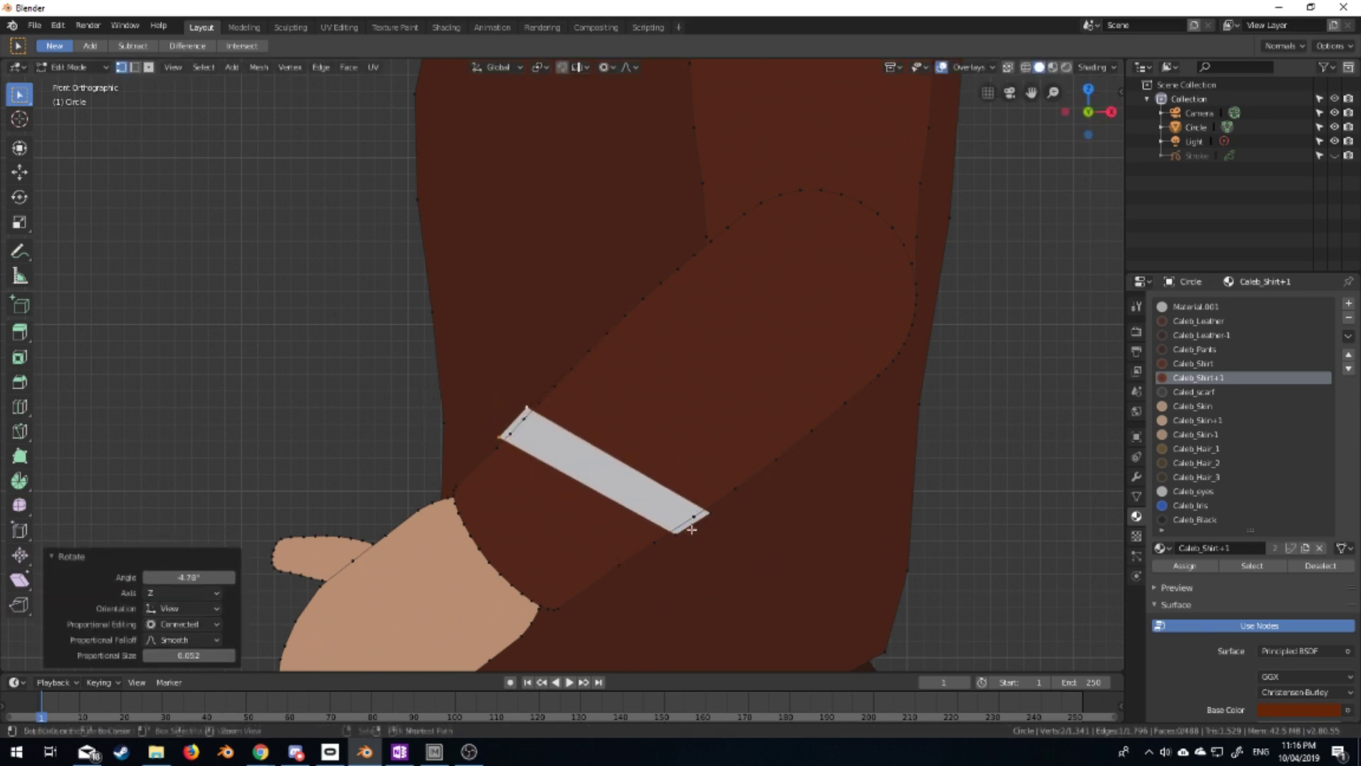
click(604, 585)
scroll(605, 585, up, 2)
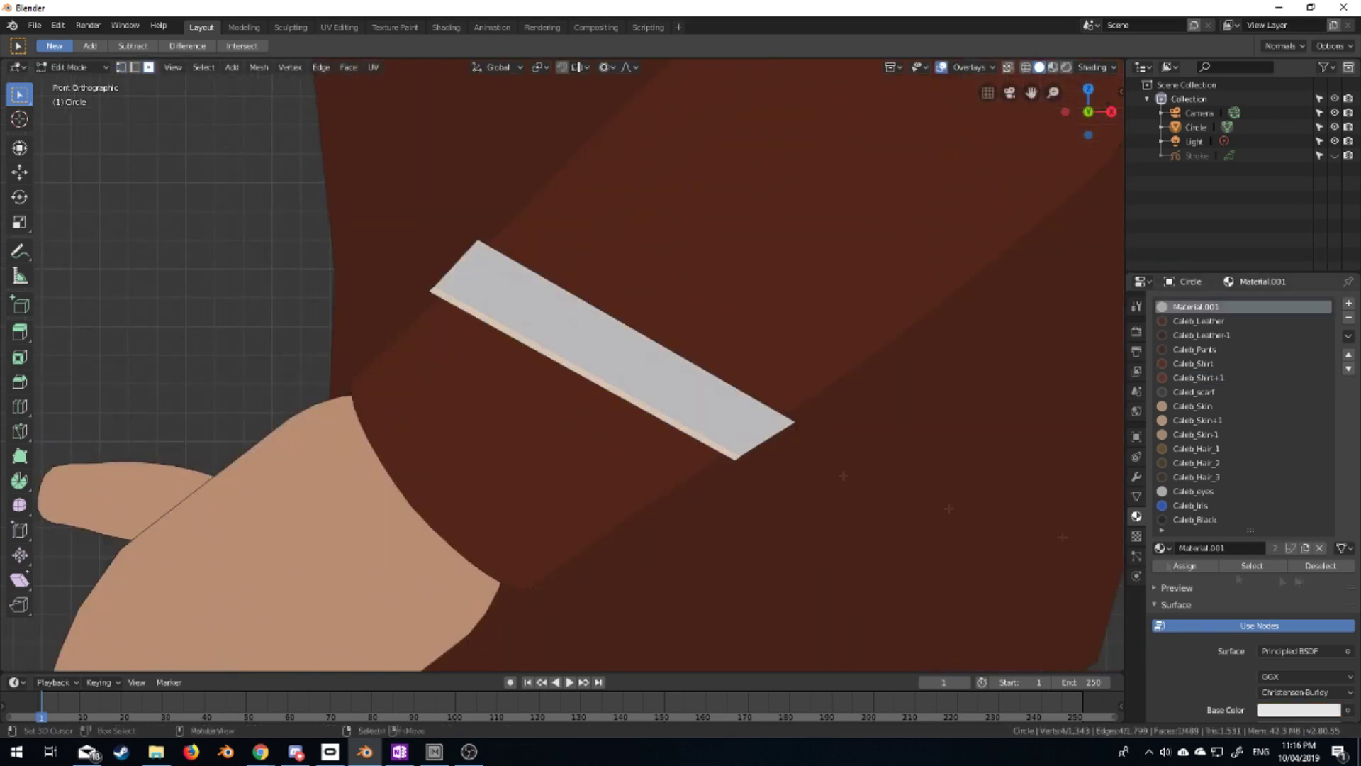
click(1194, 520)
key(Tab)
key(Tab)
Duplicate the bandage strip and place the copy just above the first
key(shift+d)
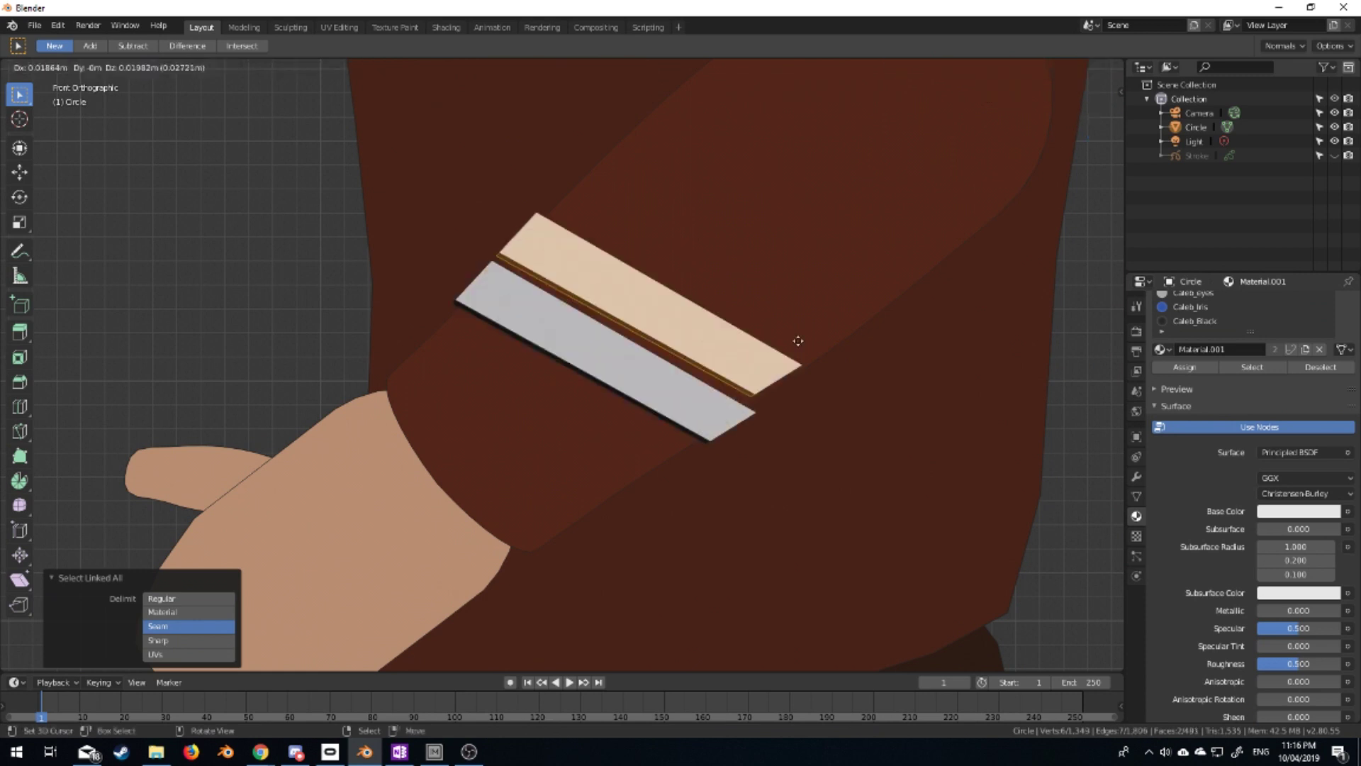
middle_drag(796, 340, 809, 407)
key(KP_3)
key(KP_1)
key(g)
click(799, 425)
key(g)
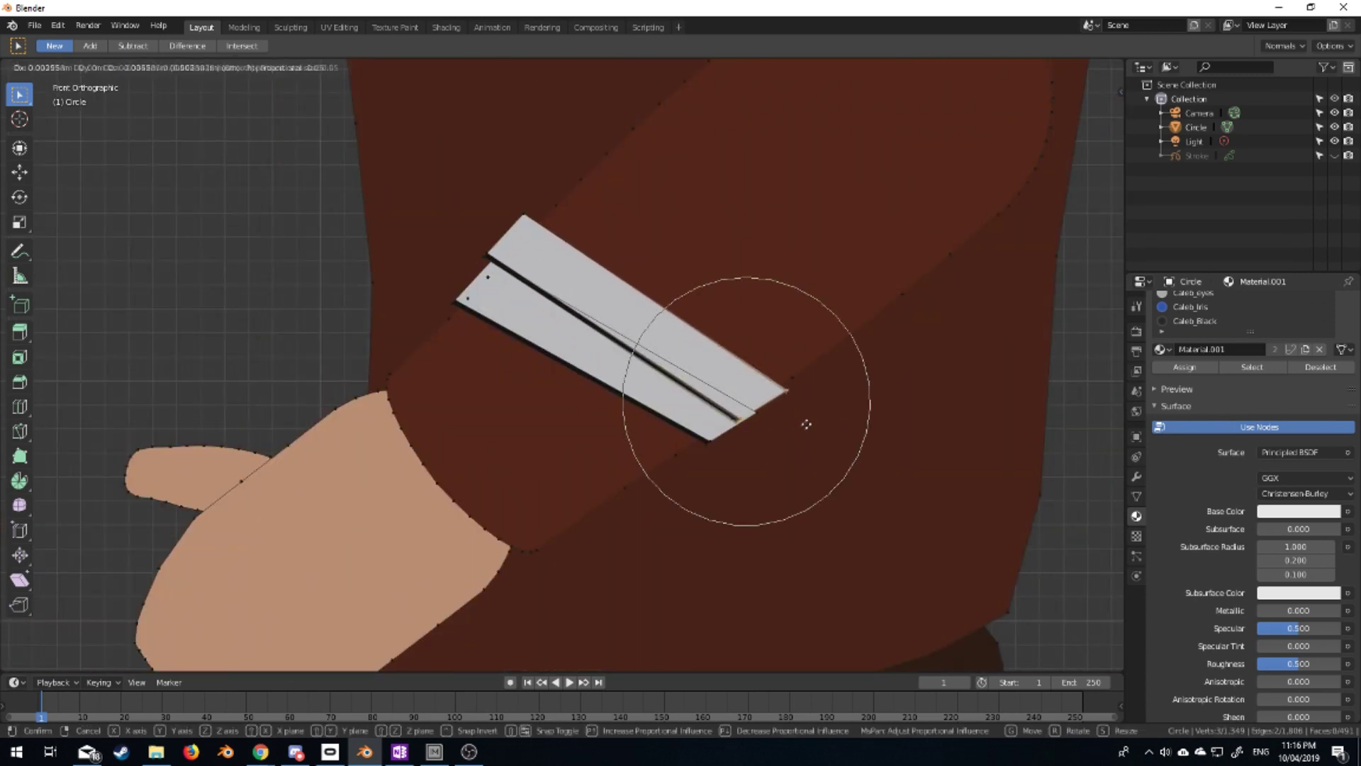
click(806, 424)
Position another bandage strip beside the existing ones
key(g)
key(ctrl+l)
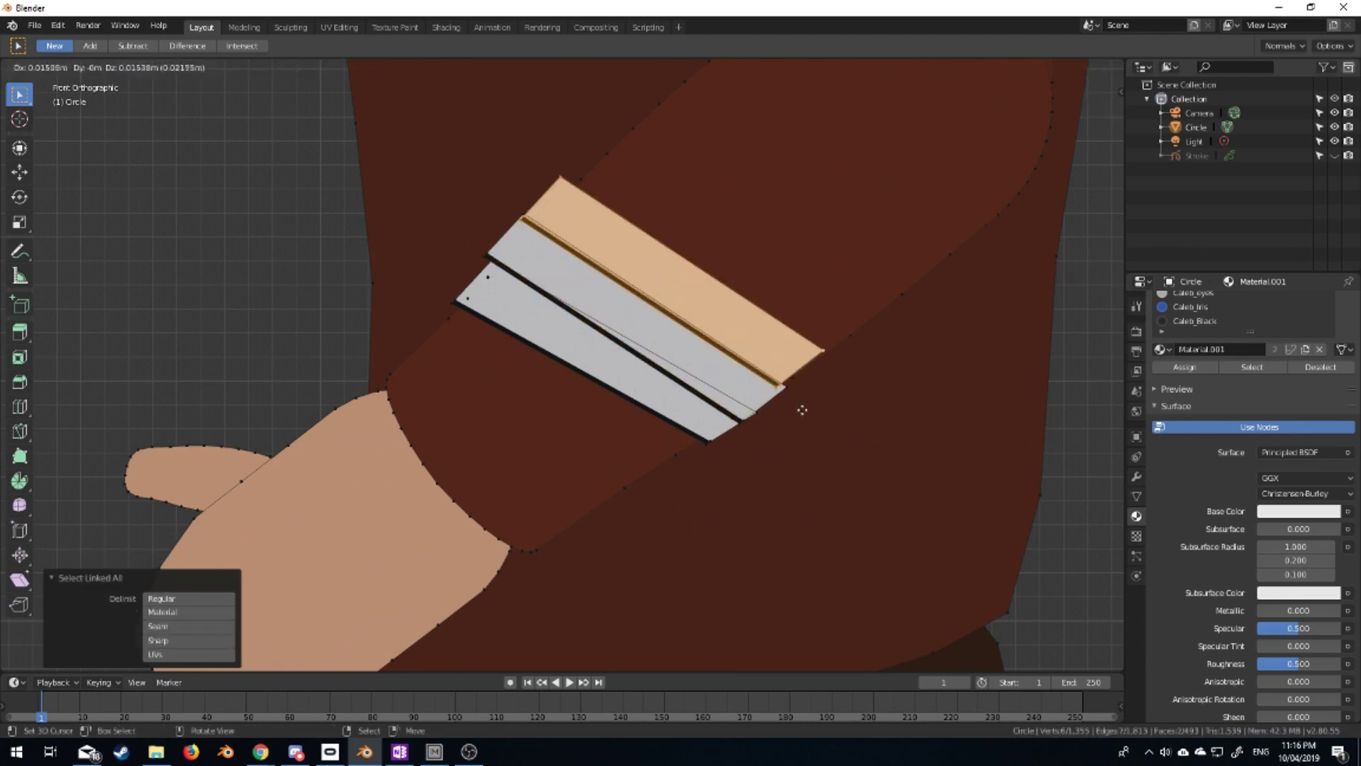
key(g)
click(887, 425)
key(g)
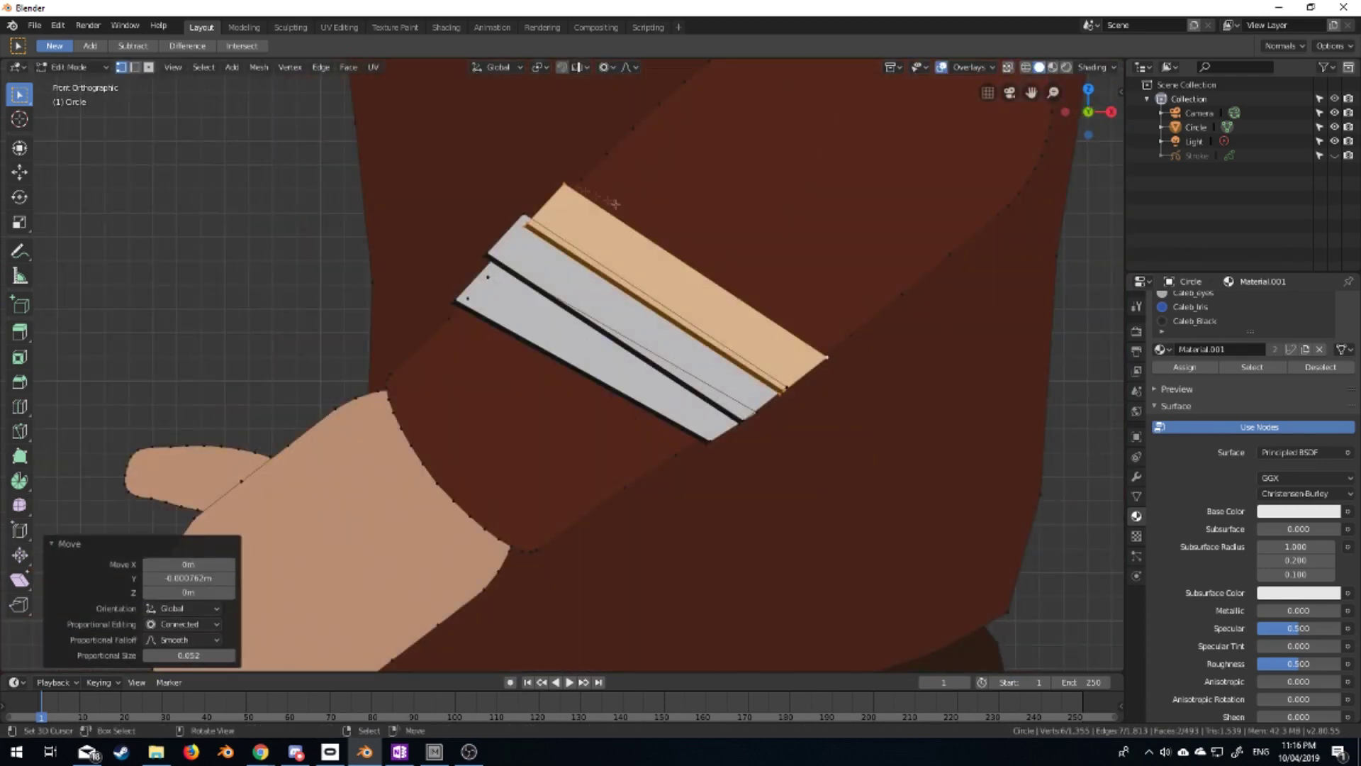
click(571, 187)
Duplicate a third bandage strip and set its position on the wrist
scroll(826, 381, down, 2)
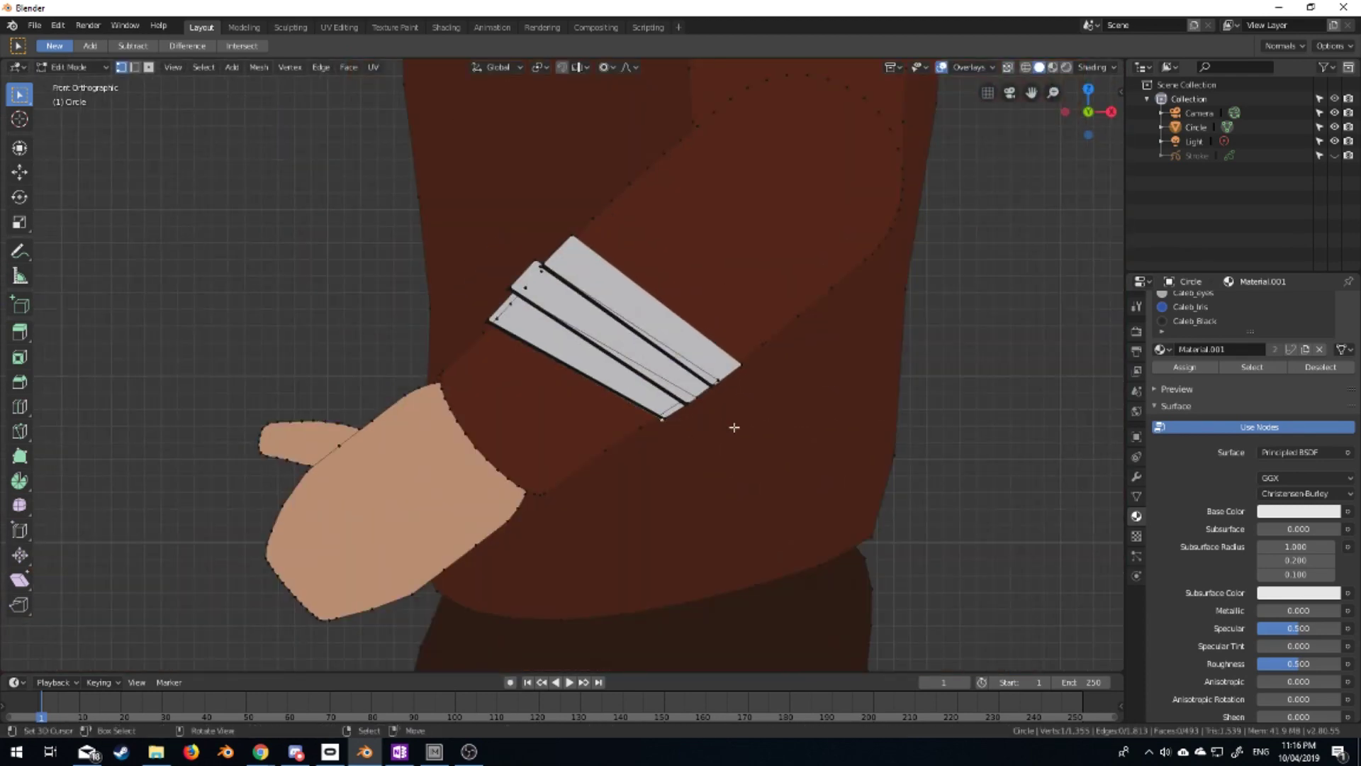
key(ctrl+l)
key(shift+d)
click(653, 418)
middle_drag(653, 418, 1031, 516)
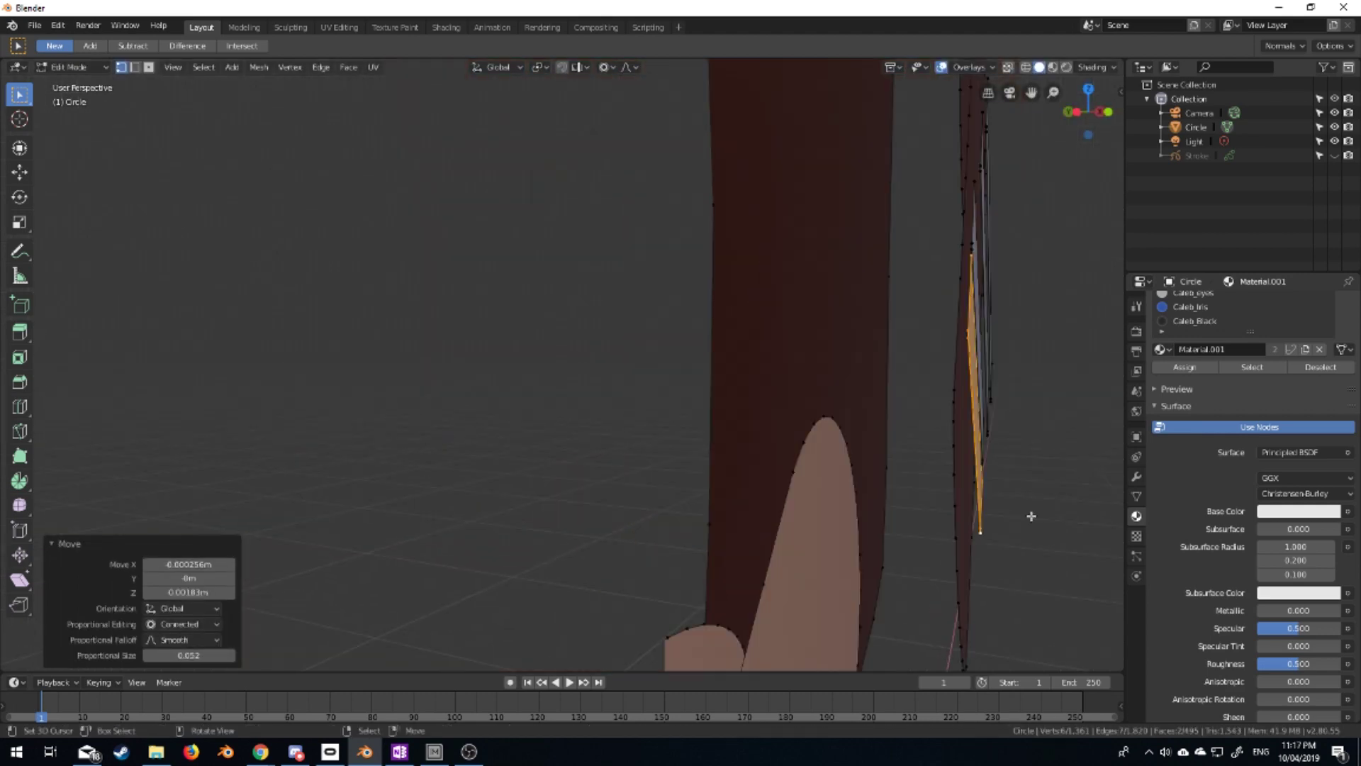
key(KP_1)
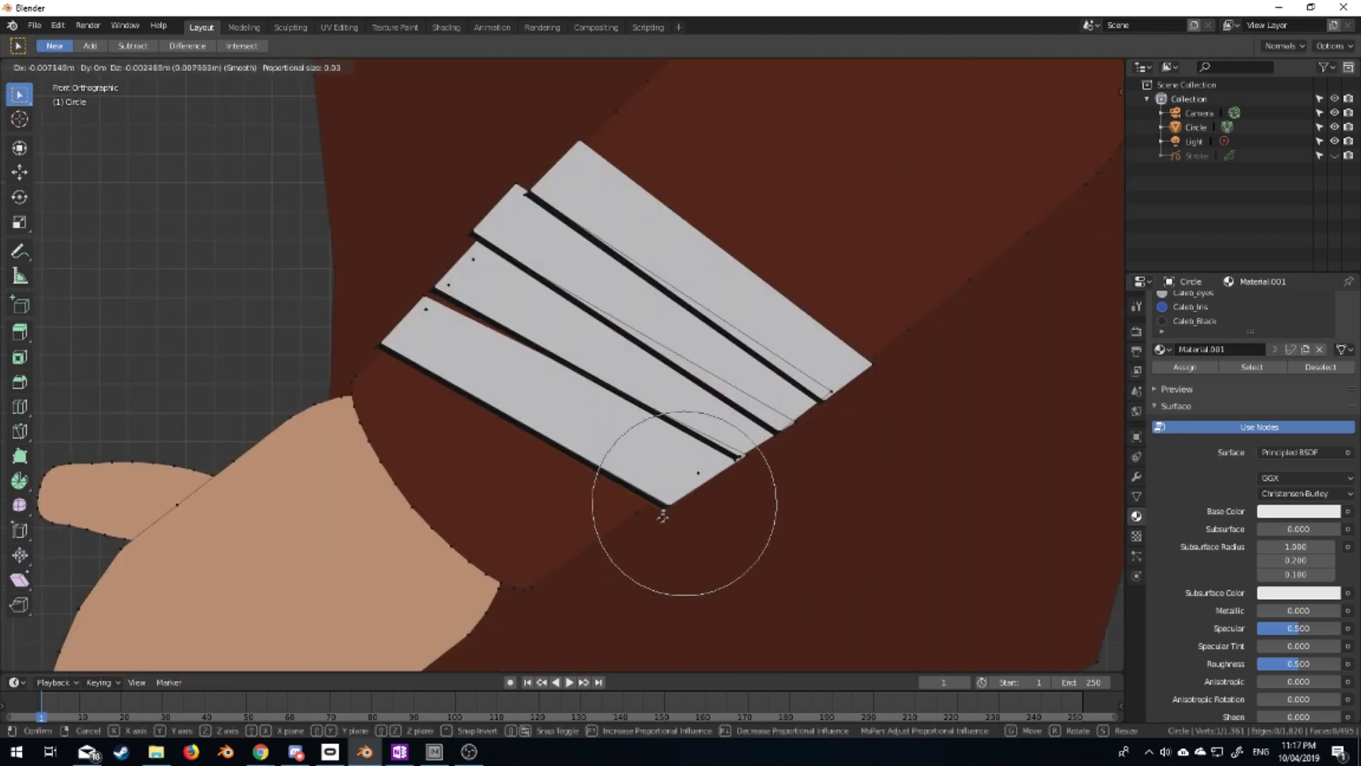
click(455, 289)
scroll(456, 289, down, 5)
scroll(516, 274, up, 3)
scroll(412, 140, up, 6)
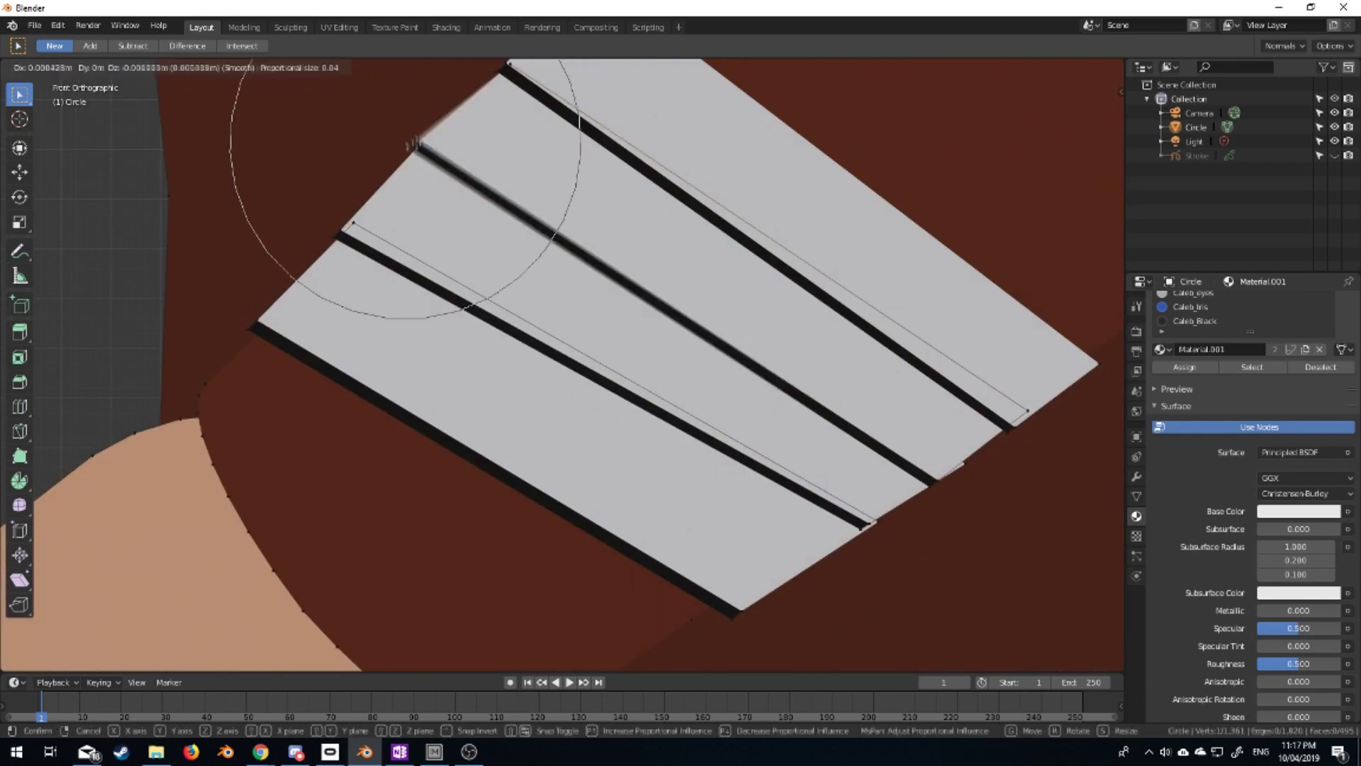
scroll(638, 426, down, 8)
scroll(623, 456, up, 2)
scroll(720, 477, up, 2)
Move the bottom bandage strip down near the hand
key(ctrl+l)
key(g)
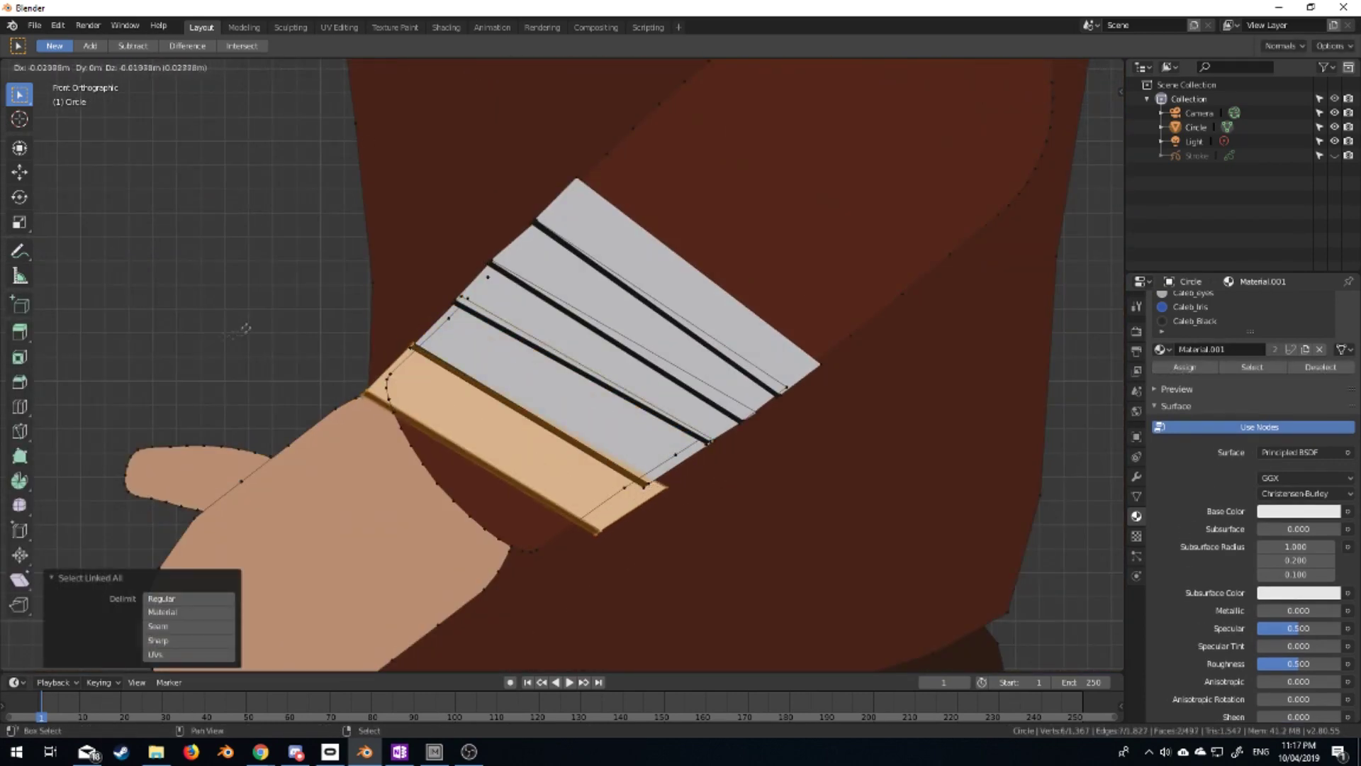
click(439, 425)
key(g)
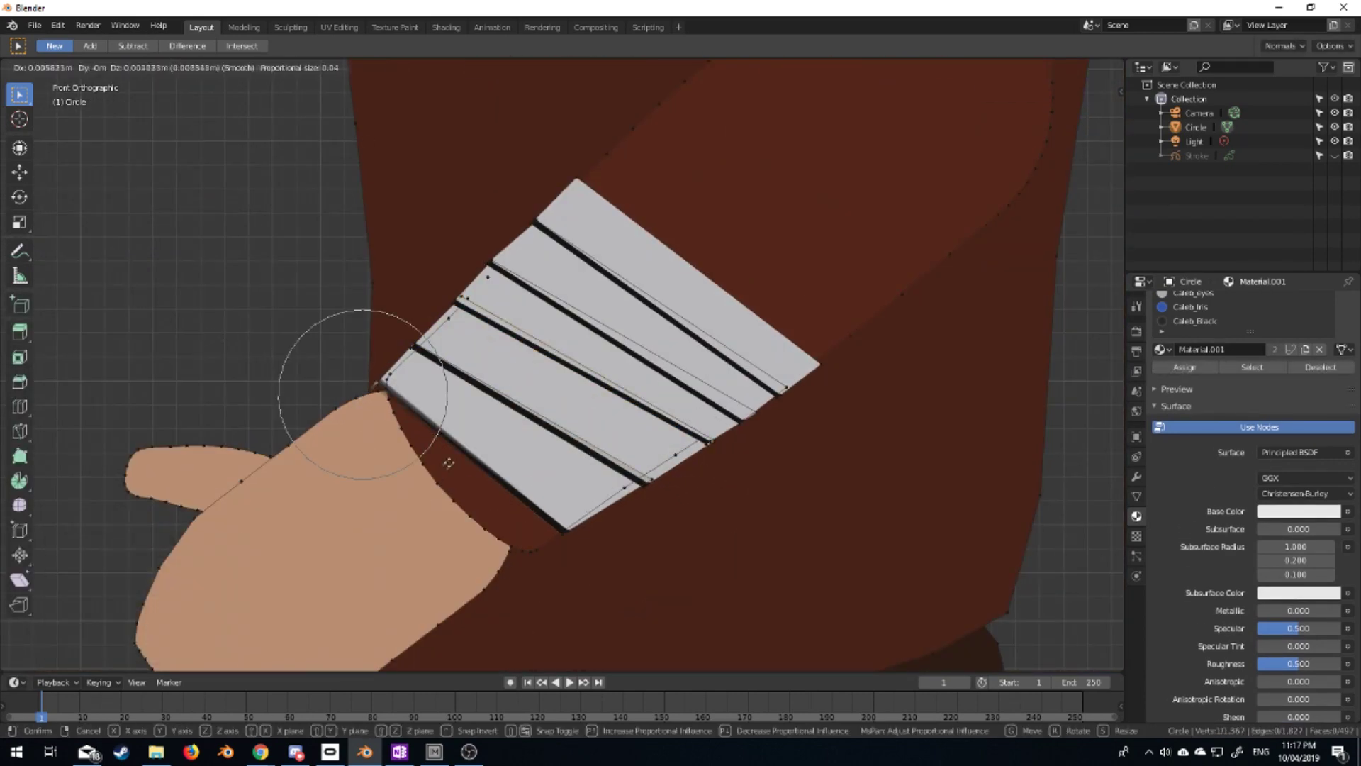
click(441, 469)
Push the strip in front of the sleeve and tilt it about 14 degrees
middle_drag(441, 469, 872, 522)
key(ctrl+l)
key(g)
key(y)
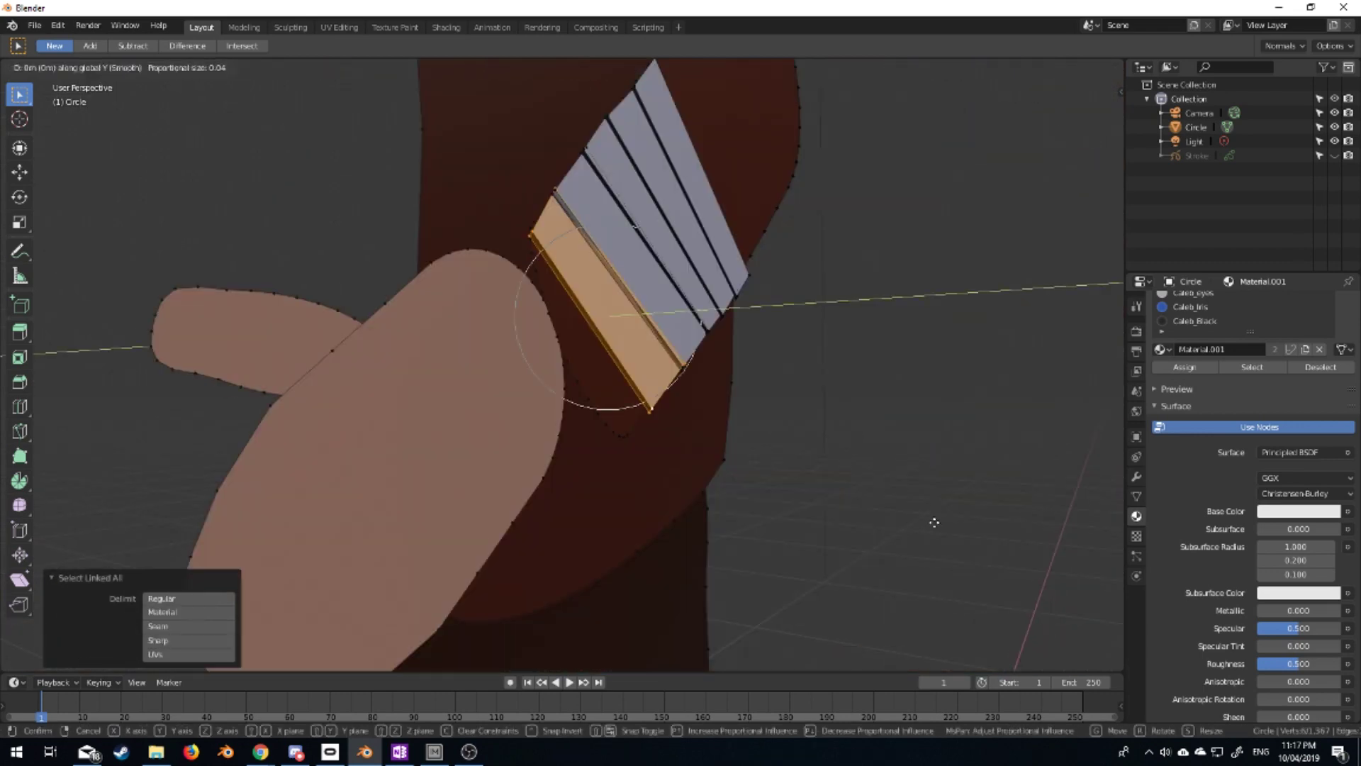
click(934, 523)
key(KP_1)
key(r)
click(822, 578)
key(g)
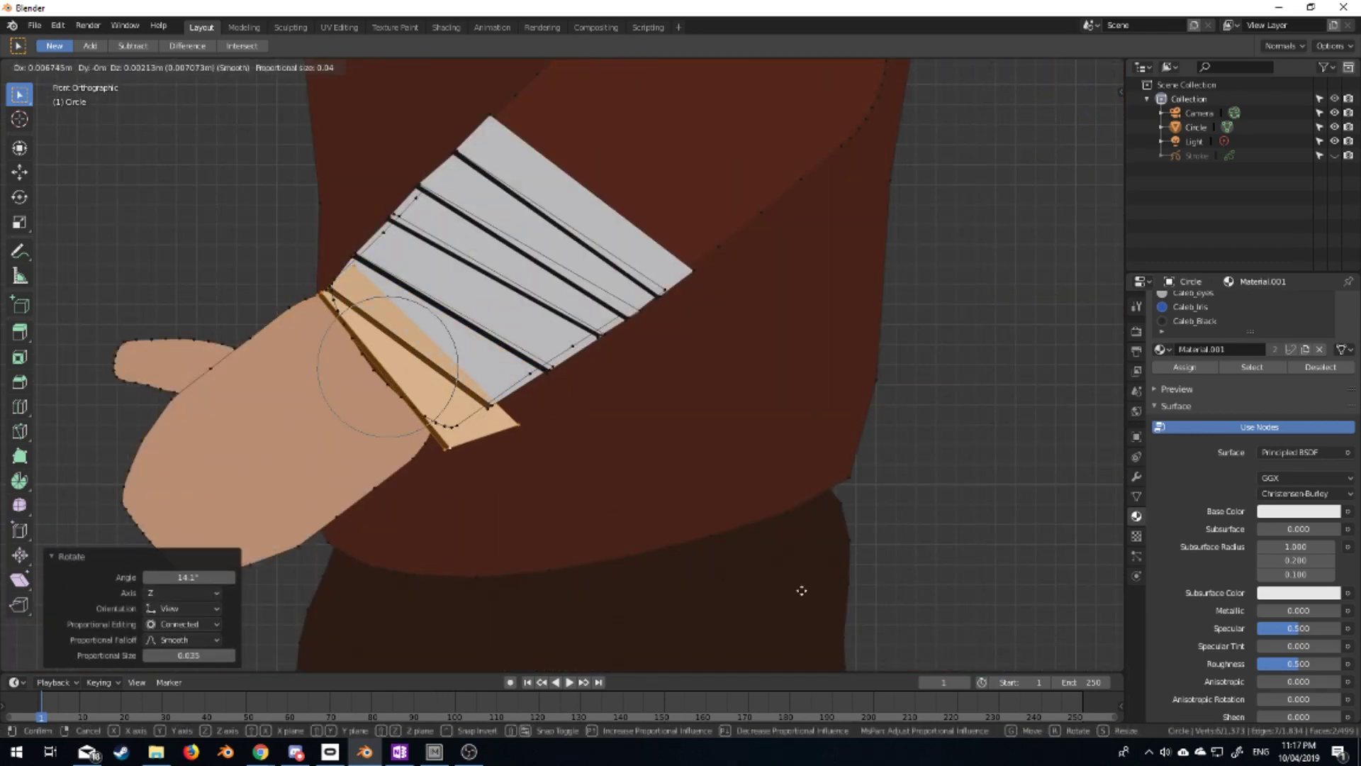
key(Escape)
Hide the tan strip, nudge the remaining strip into place, and check the arm outside Edit Mode
key(h)
scroll(492, 471, up, 3)
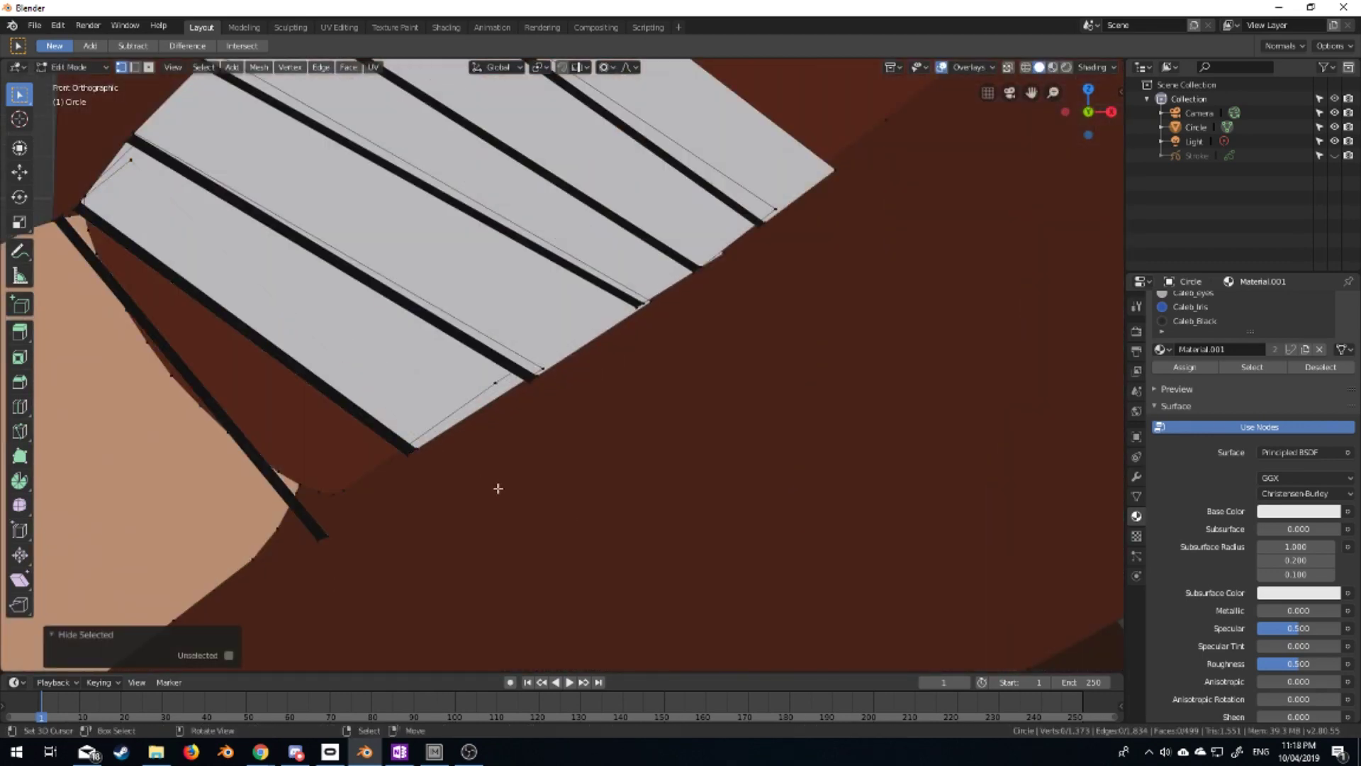
key(g)
click(394, 476)
key(Tab)
scroll(617, 386, down, 5)
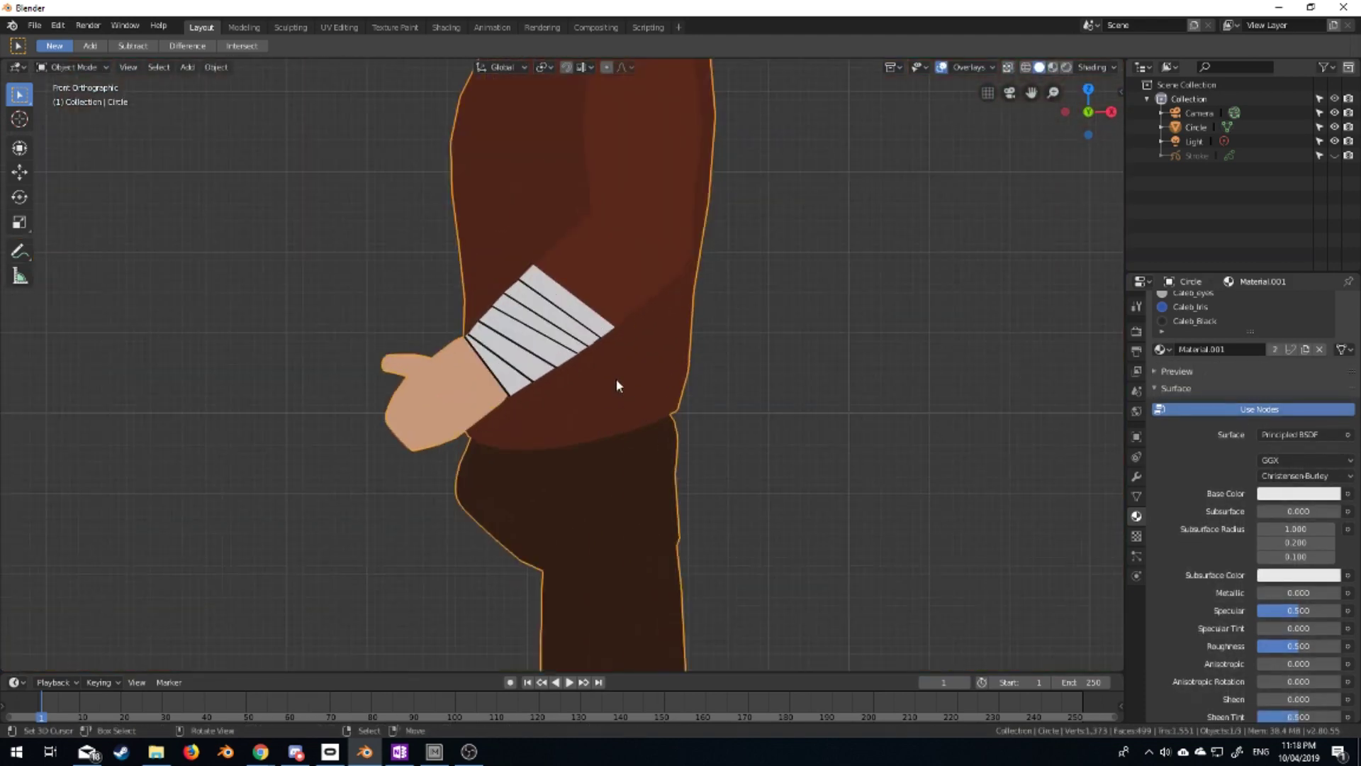
key(Tab)
Select the top bandage strip and add a new material slot named Caleb_Bandages
scroll(482, 355, up, 2)
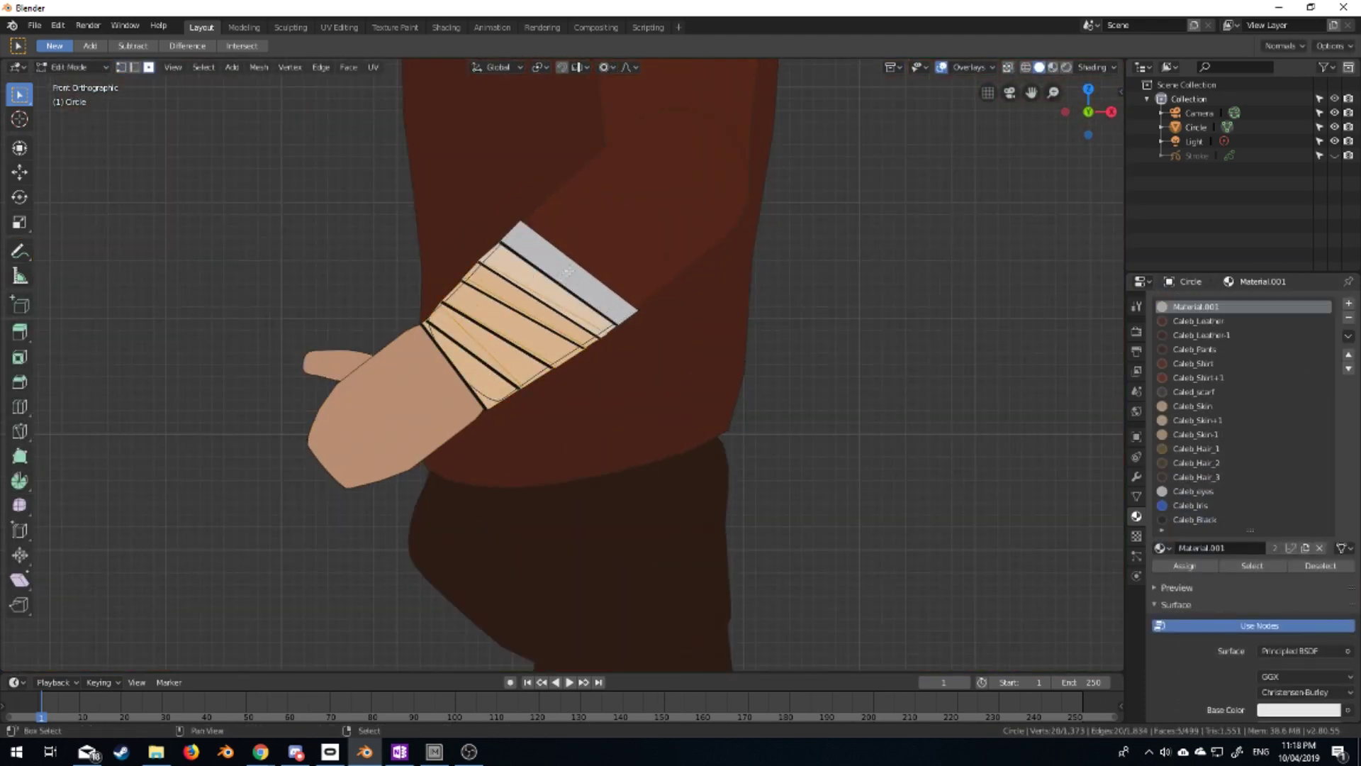
shift+click(567, 271)
click(1349, 303)
click(1216, 548)
click(1216, 547)
text(Caled_Bandages)
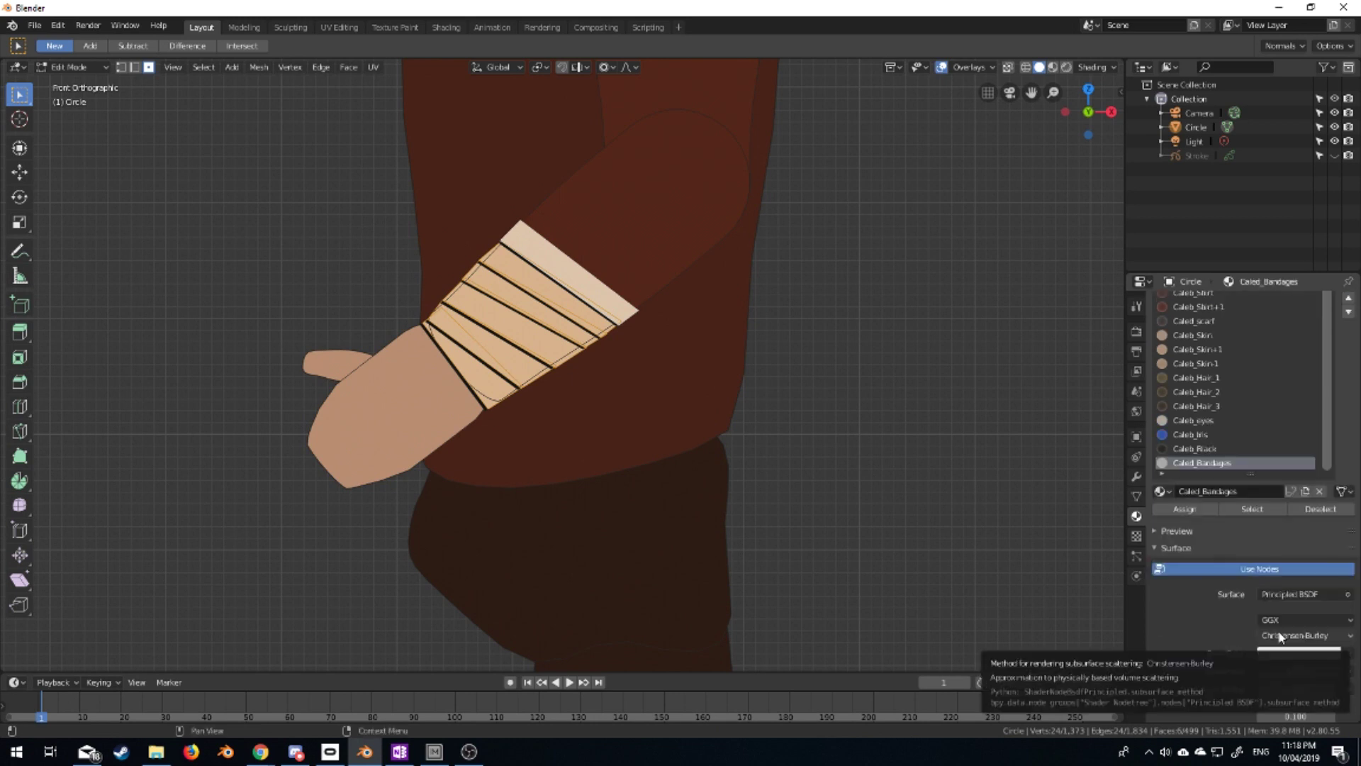
scroll(1280, 636, down, 3)
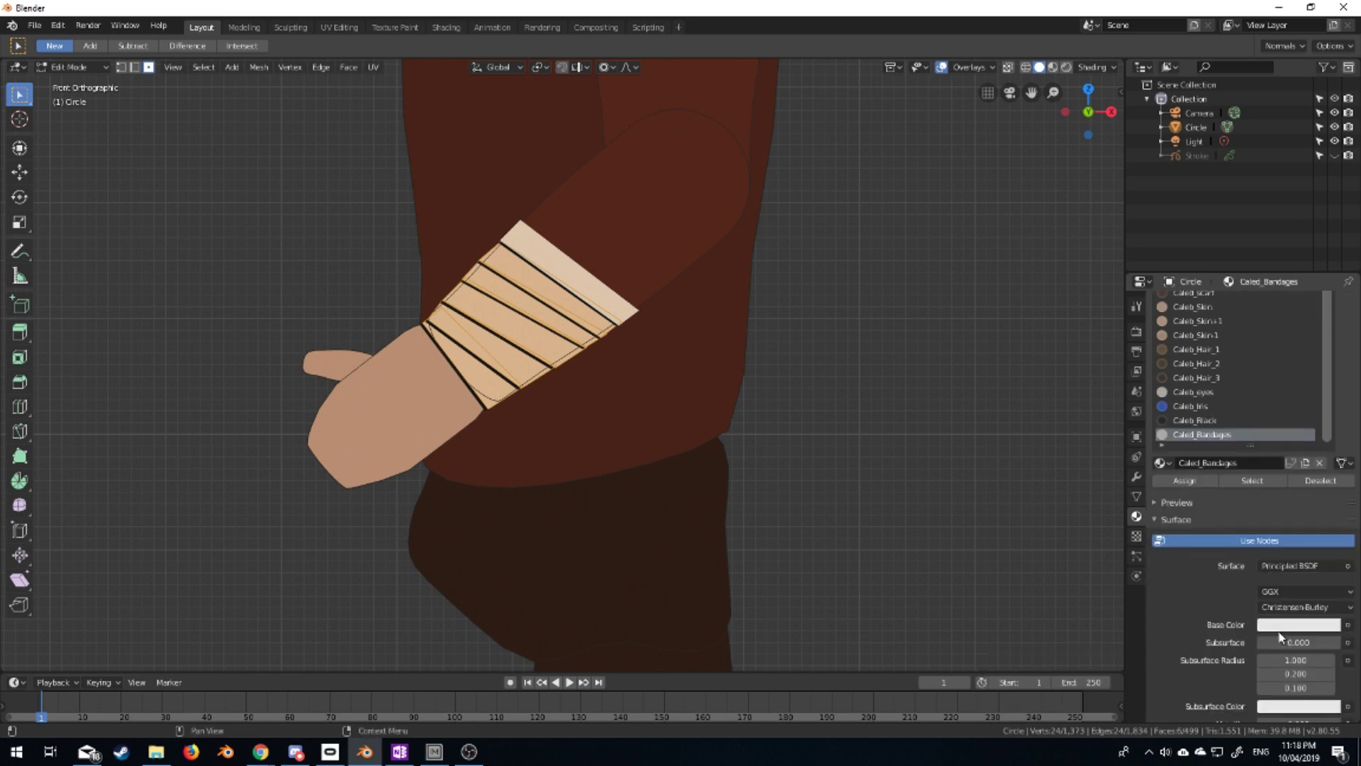
Set the bandage material's base colour and viewport colour to a muted tan
click(1298, 624)
drag(1330, 425, 1329, 468)
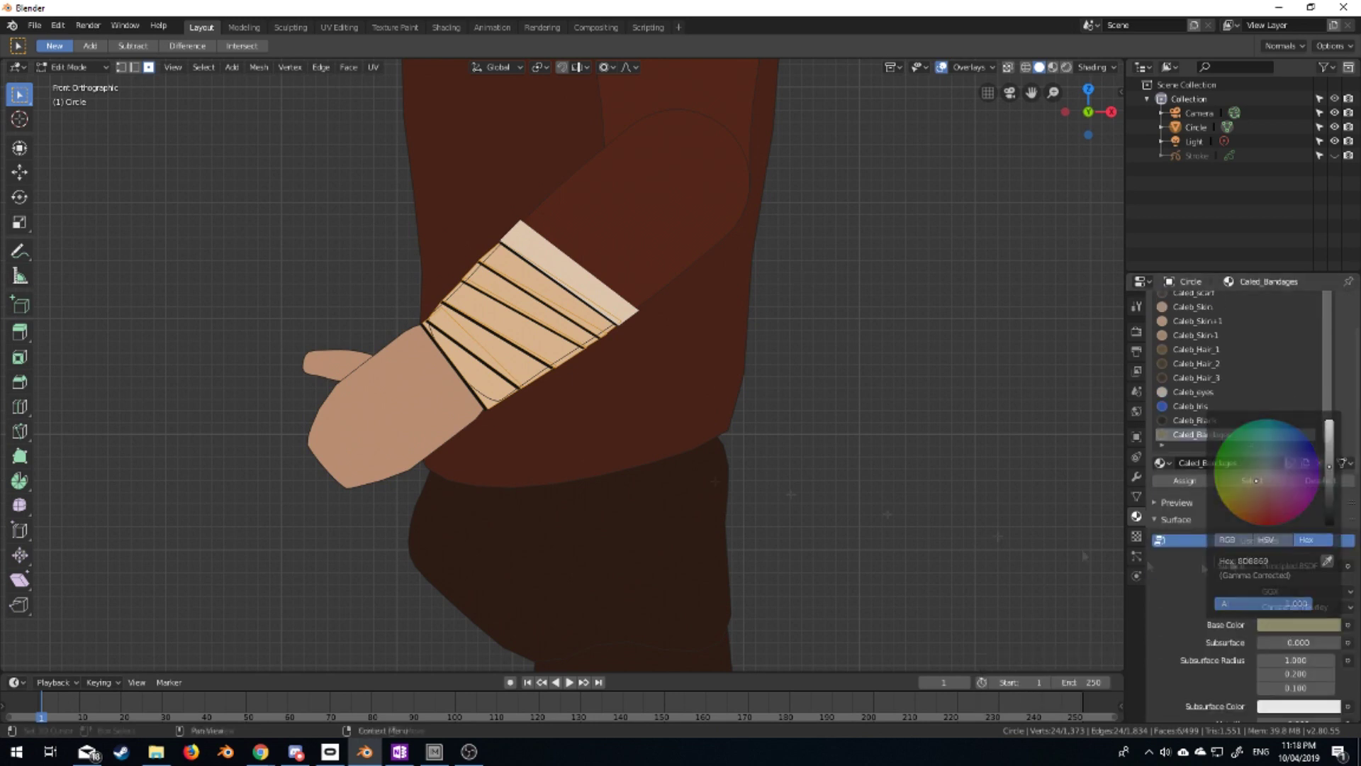
click(1298, 624)
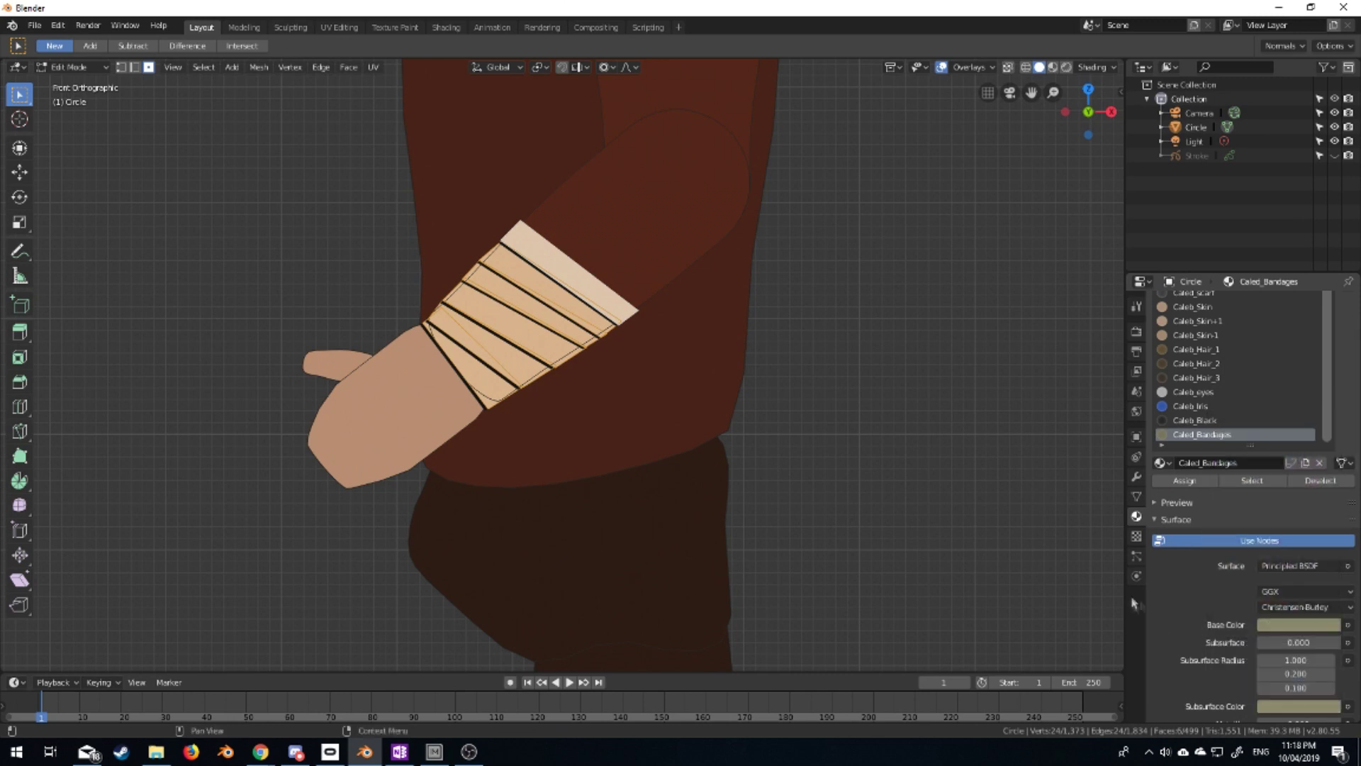
scroll(1248, 532, down, 15)
click(1294, 631)
scroll(718, 533, down, 5)
Select the scarf's connected geometry and return to Object Mode in front view
click(593, 137)
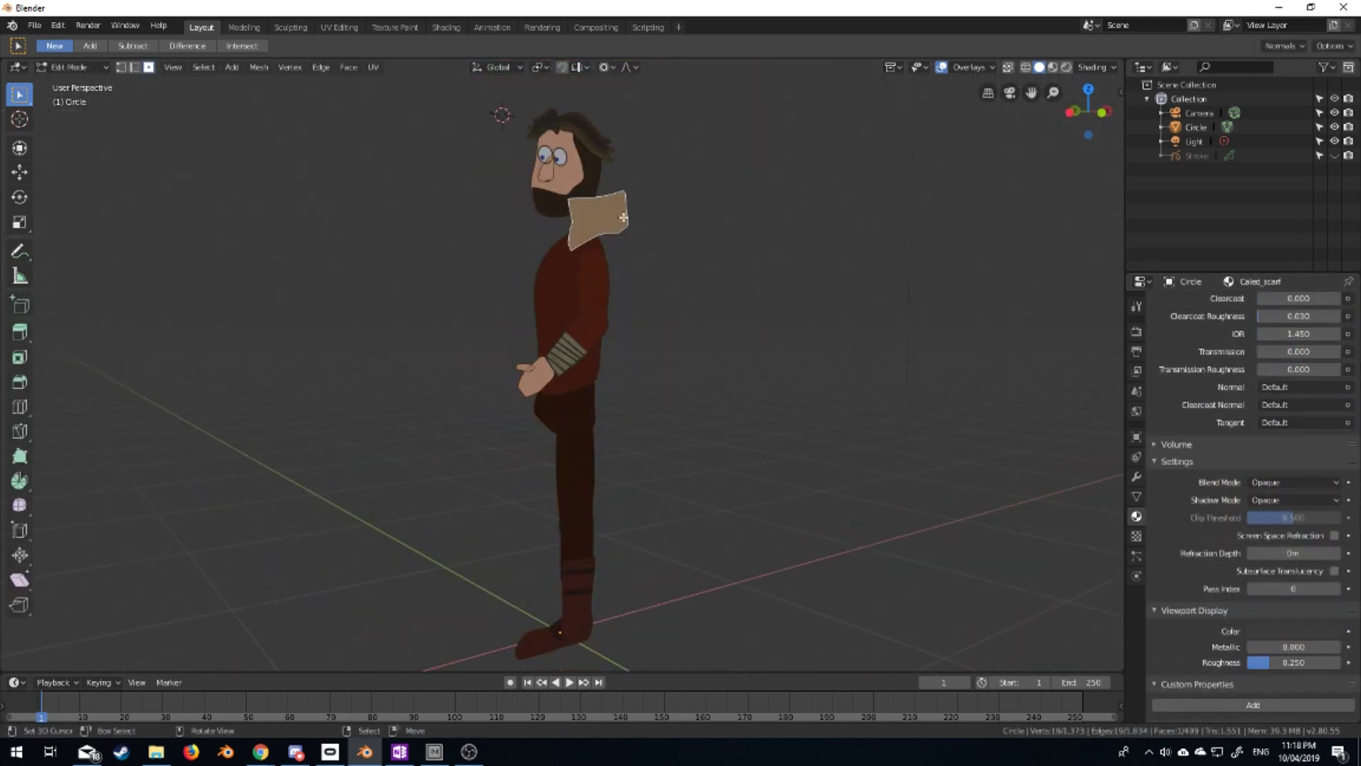
key(ctrl+l)
key(KP_3)
mouse_move(665, 216)
middle_down()
mouse_move(743, 242)
mouse_move(718, 211)
middle_up()
key(Tab)
key(KP_1)
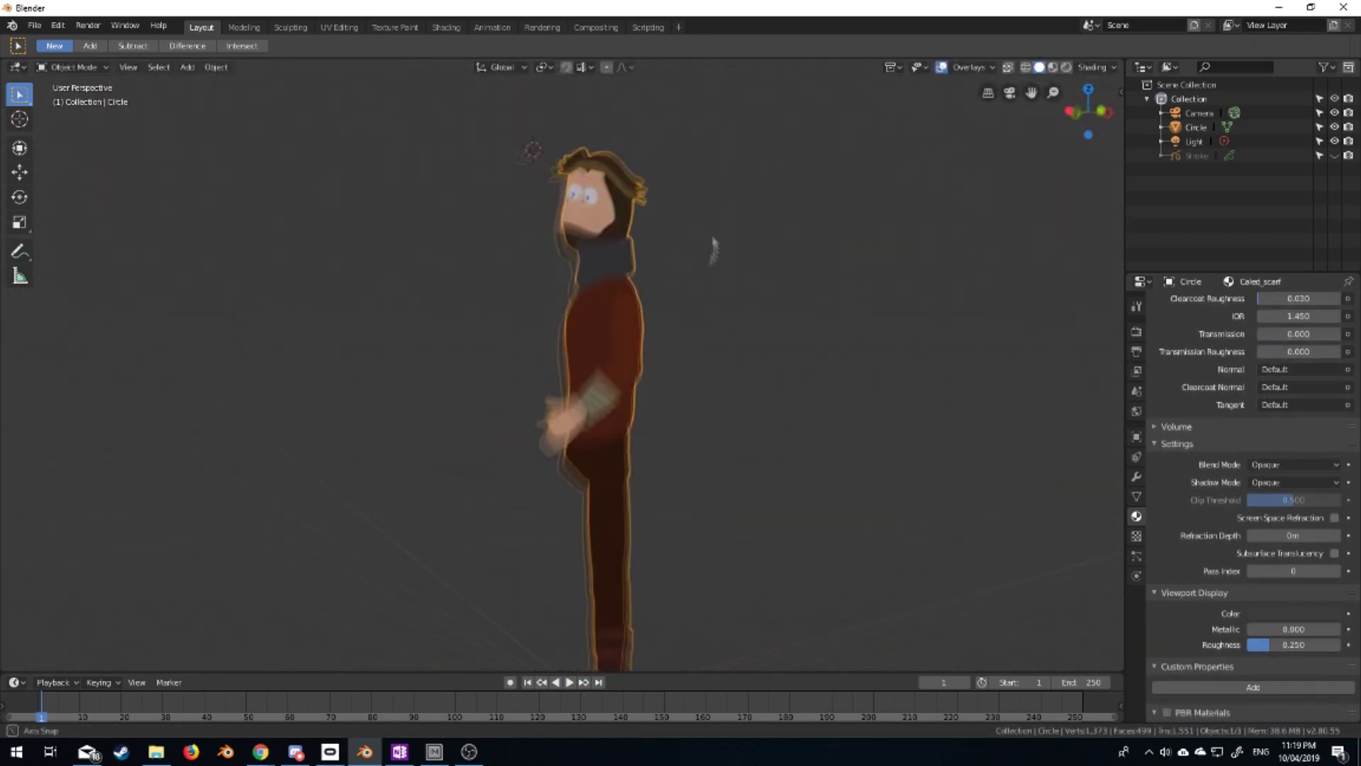
scroll(1240, 365, down, 2)
scroll(1239, 365, up, 15)
scroll(1239, 365, down, 5)
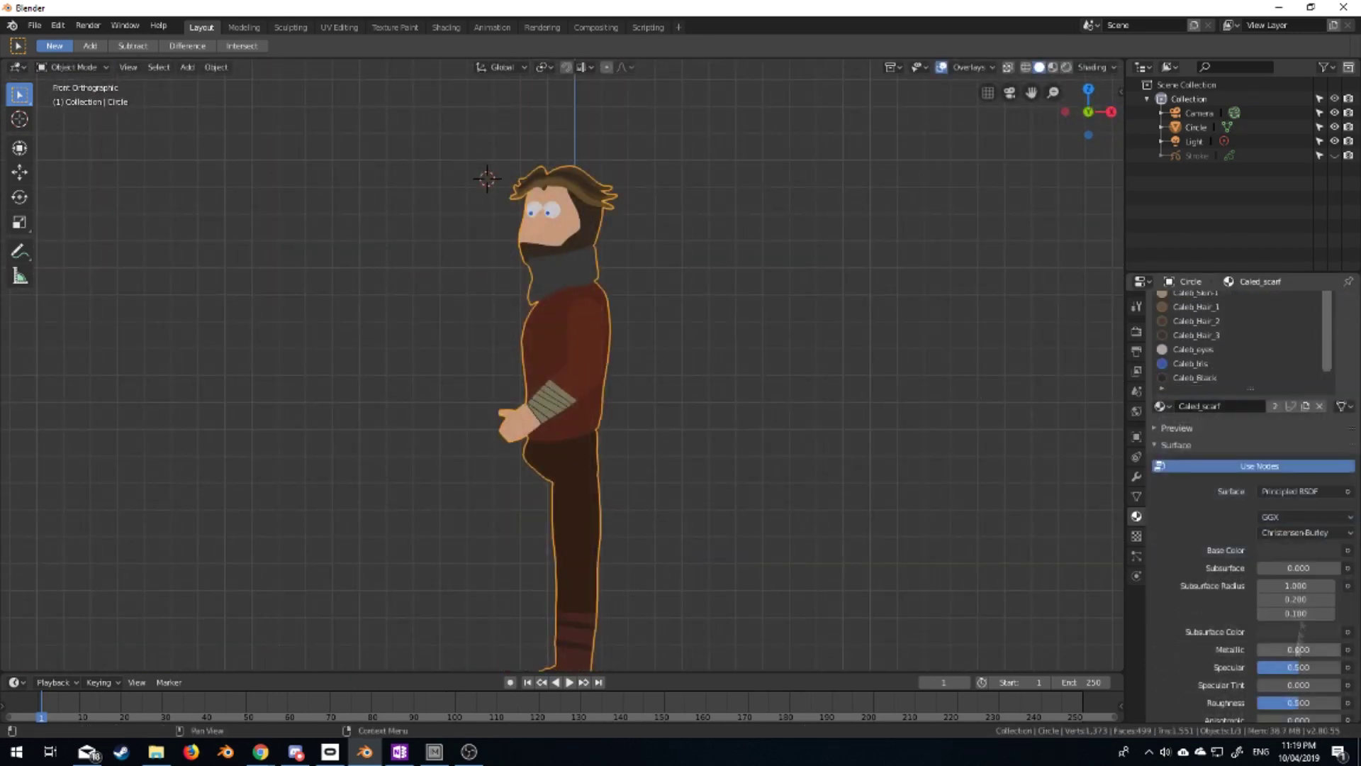
Make the scarf's base and viewport colour light grey
click(1290, 550)
scroll(1248, 496, down, 10)
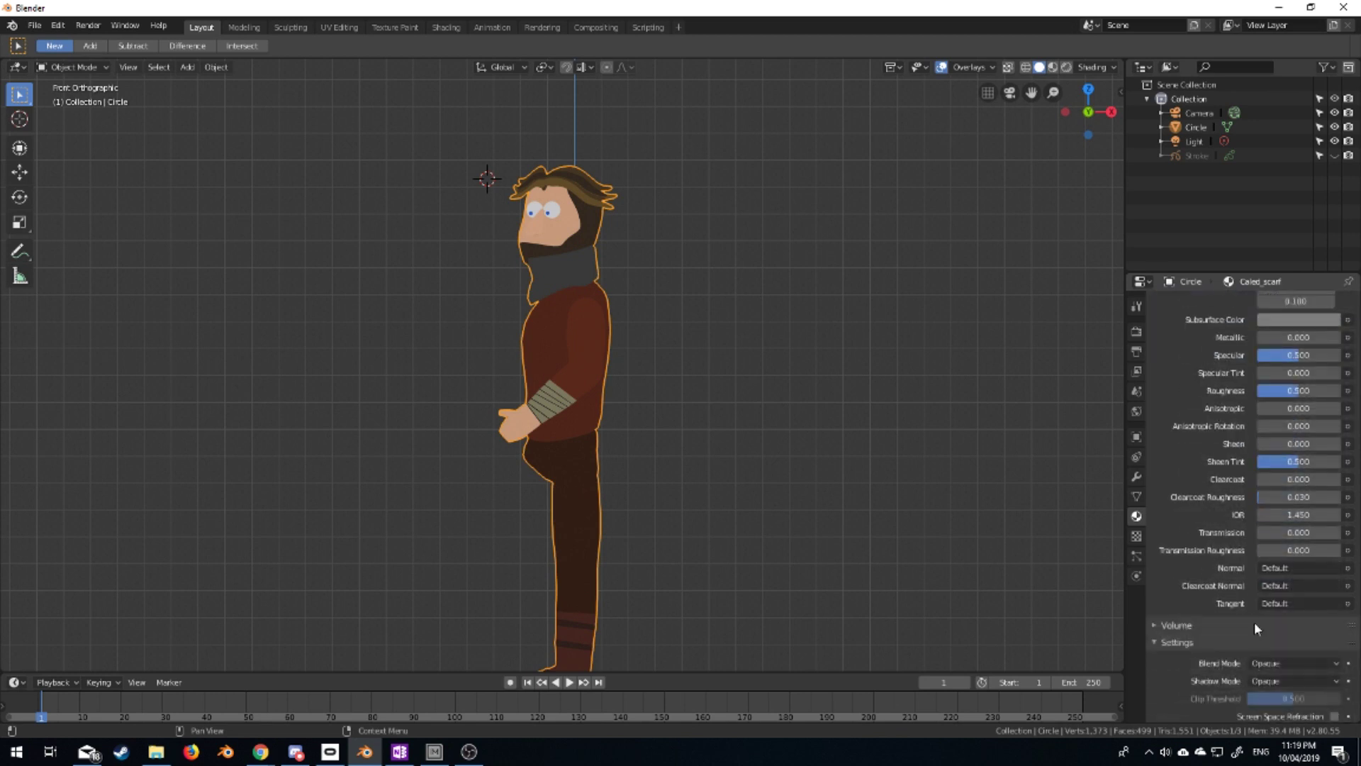
click(1294, 641)
click(1328, 454)
scroll(629, 453, up, 2)
Enable see-through display and frame the lower leg and foot for editing
key(alt+z)
key(alt+z)
shift+middle_drag(547, 521, 781, 546)
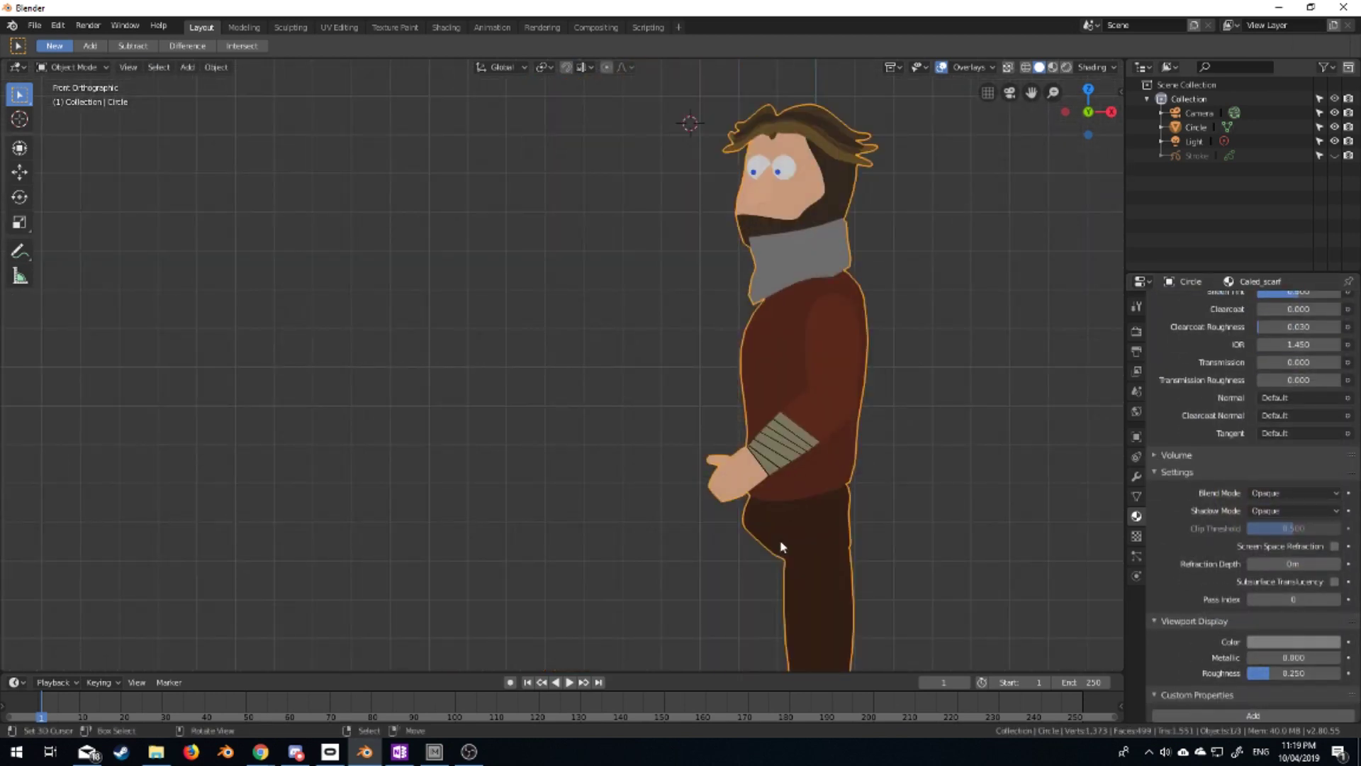
shift+middle_drag(781, 546, 729, 642)
key(Tab)
scroll(659, 532, up, 3)
scroll(678, 264, up, 2)
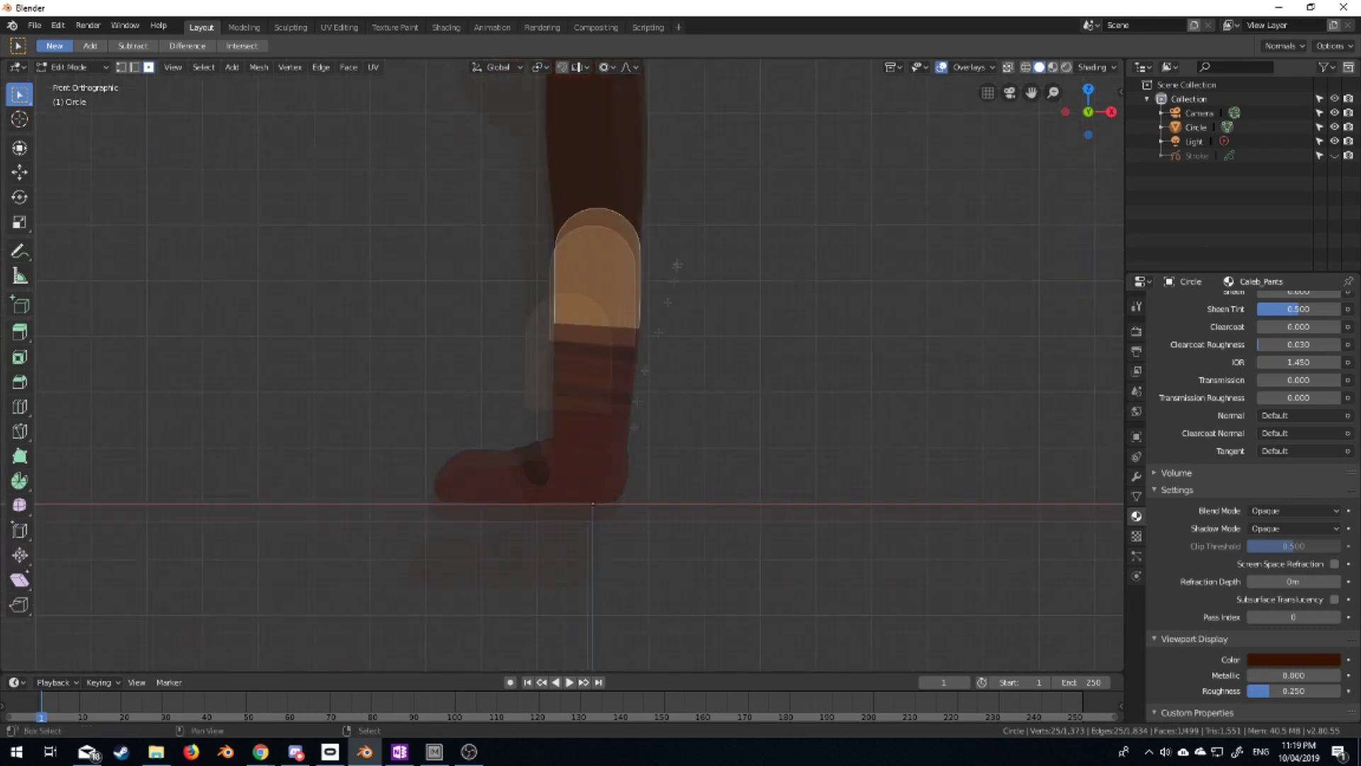
In wireframe view, raise and slightly tilt an edge on the lower leg with smooth falloff
shift+middle_drag(678, 264, 521, 402)
scroll(520, 401, up, 1)
key(z)
click(466, 494)
click(588, 490)
key(g)
click(591, 447)
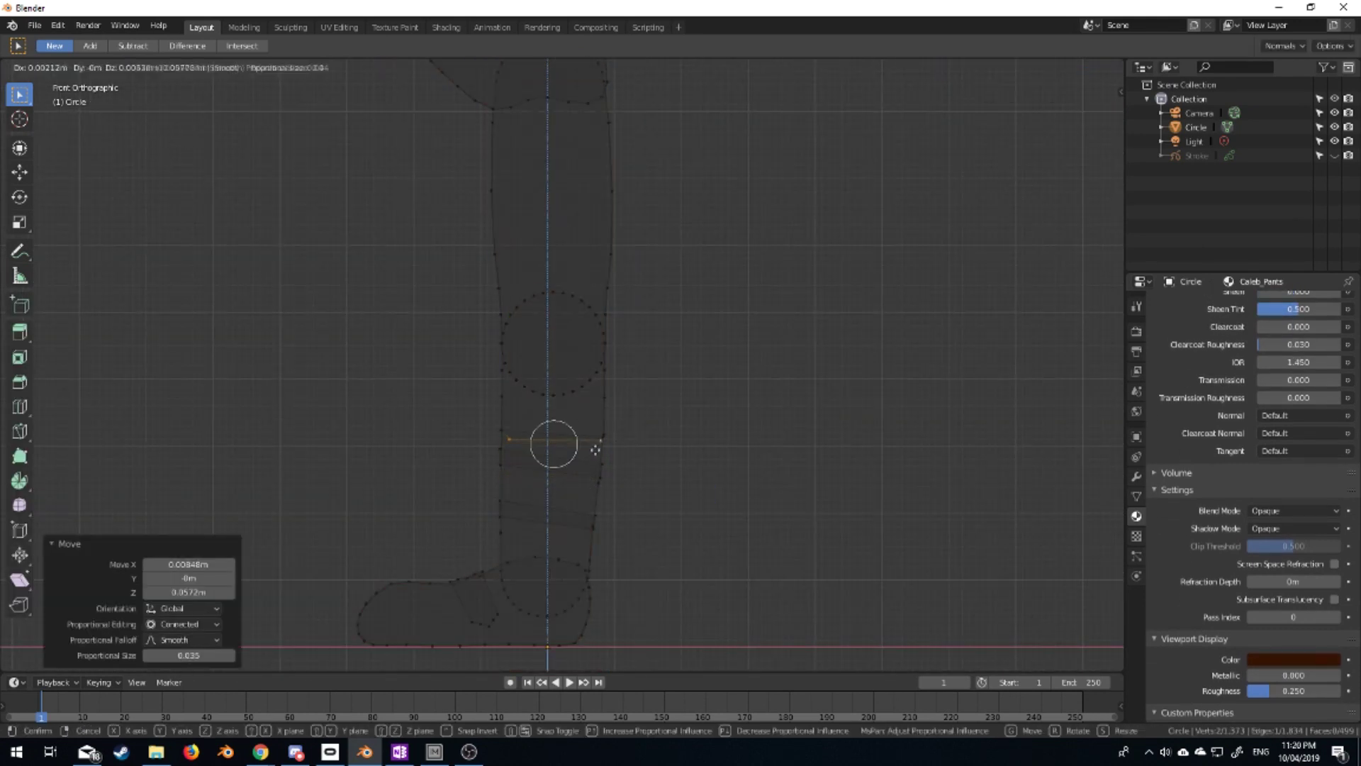
key(r)
click(715, 577)
key(g)
click(744, 602)
Flatten the boot's bottom by scaling its bottom vertices on the Z axis
key(Tab)
scroll(745, 603, down, 4)
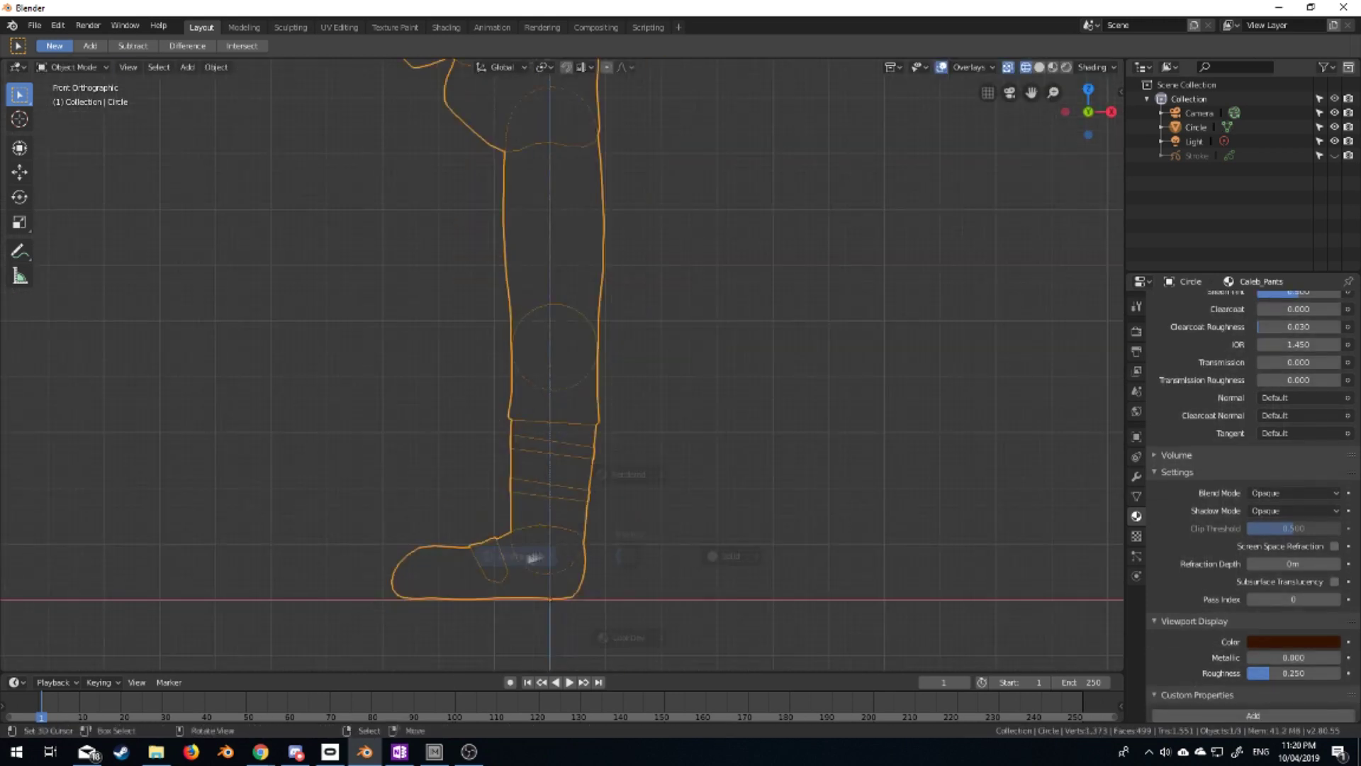
key(shift+z)
key(Tab)
scroll(497, 482, up, 4)
click(590, 484)
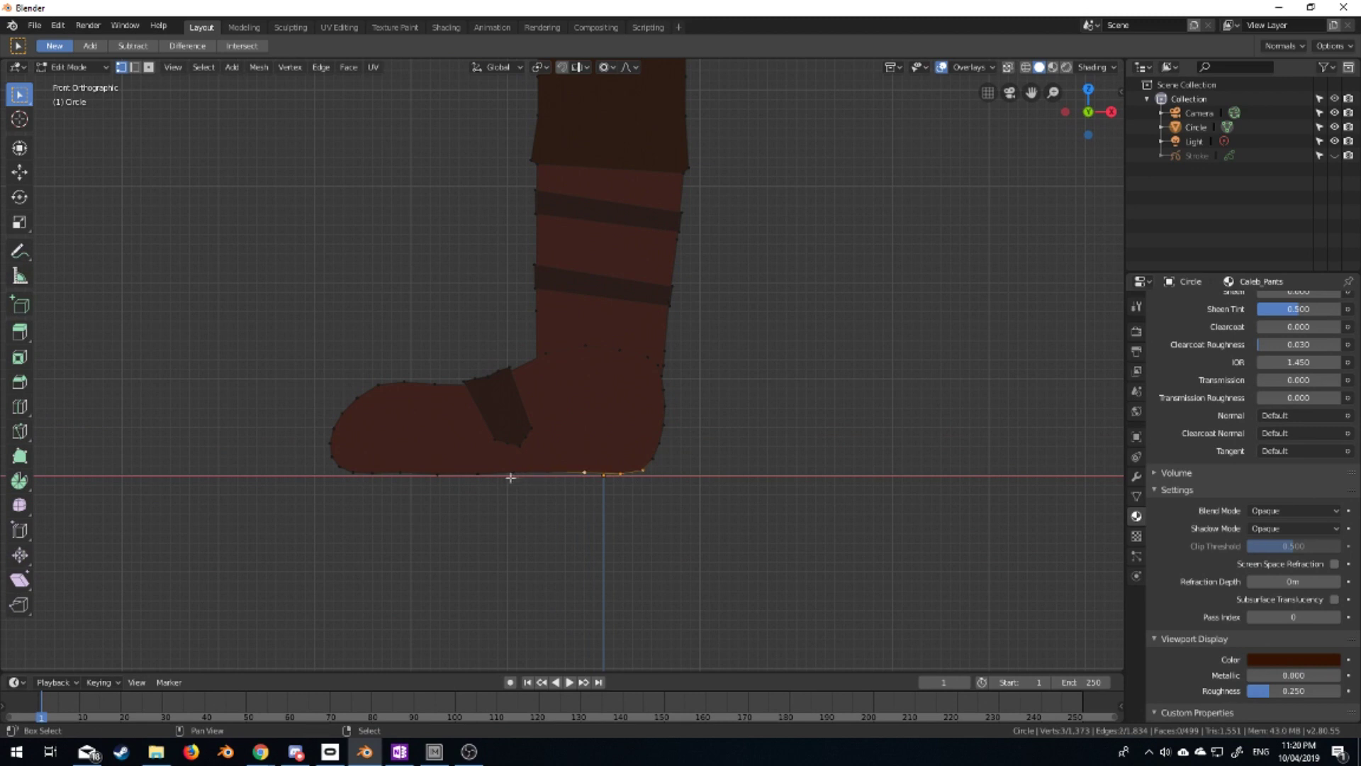
key(s)
key(z)
click(668, 470)
key(g)
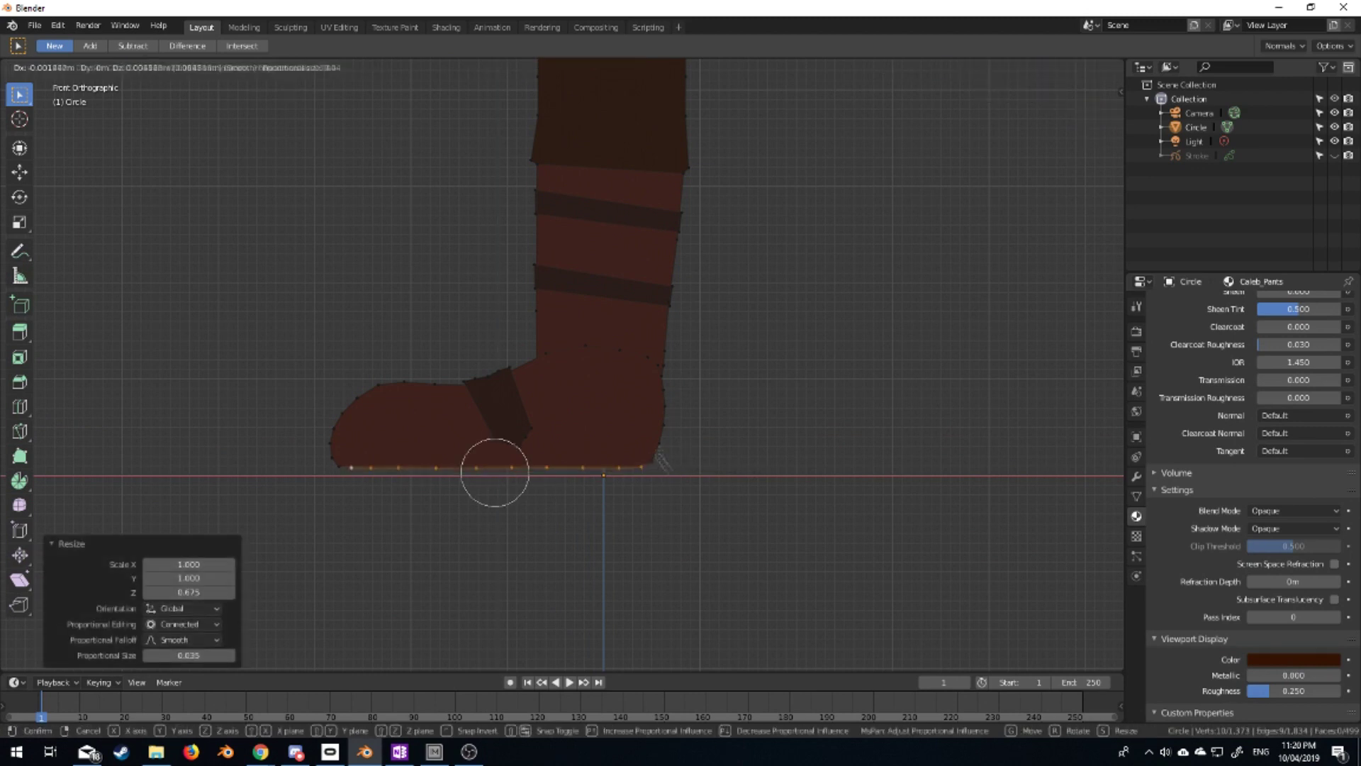
key(Escape)
Extrude a thin sole strip below the boot, add a loop cut, and adjust its vertices
scroll(674, 447, up, 2)
key(e)
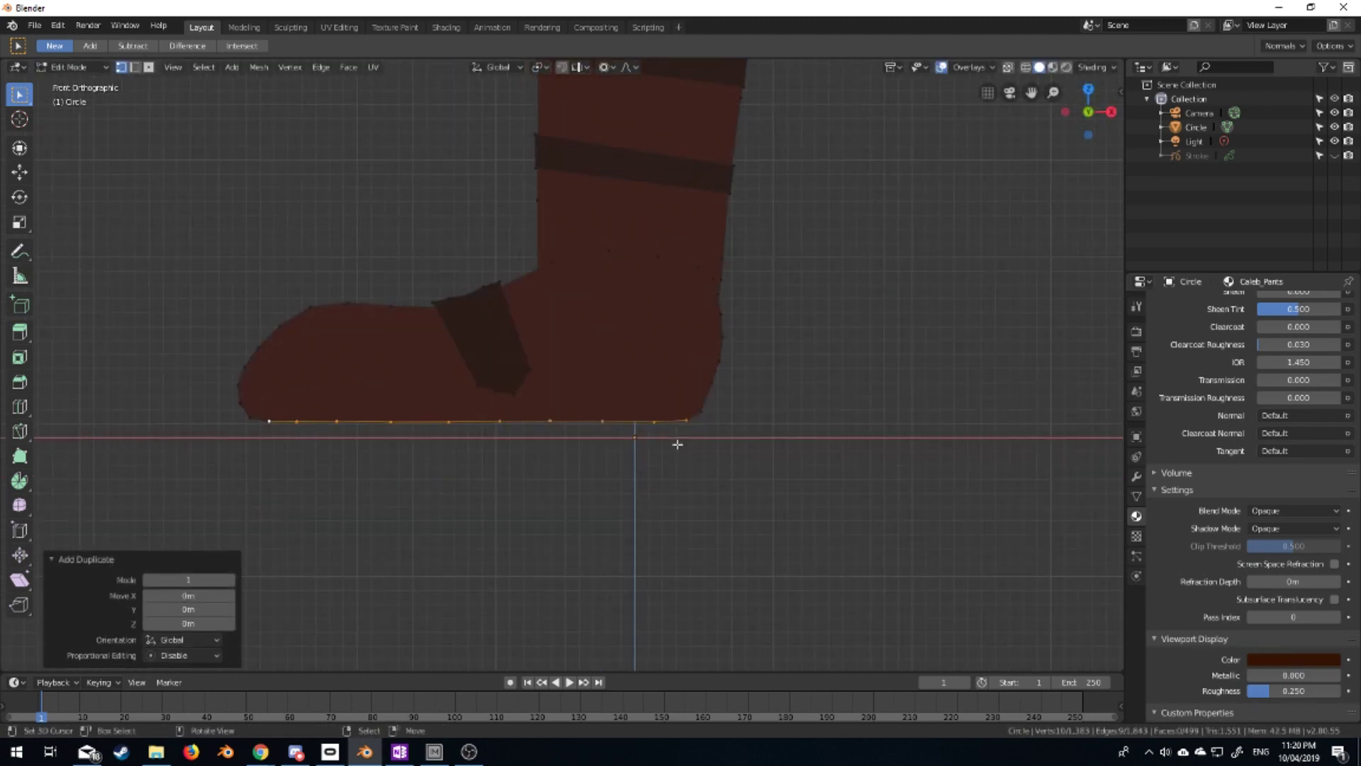
click(679, 472)
click(587, 452)
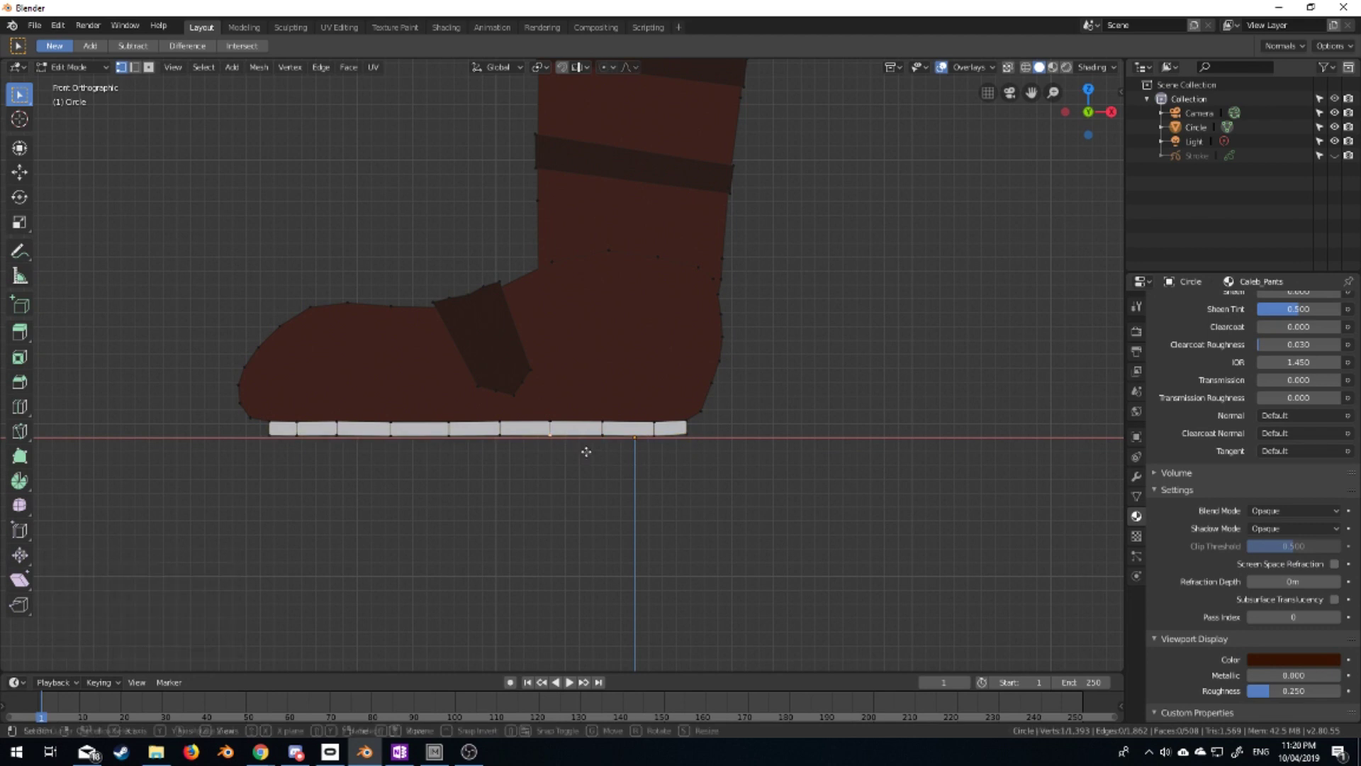
click(596, 442)
scroll(599, 439, up, 2)
key(ctrl+r)
click(638, 457)
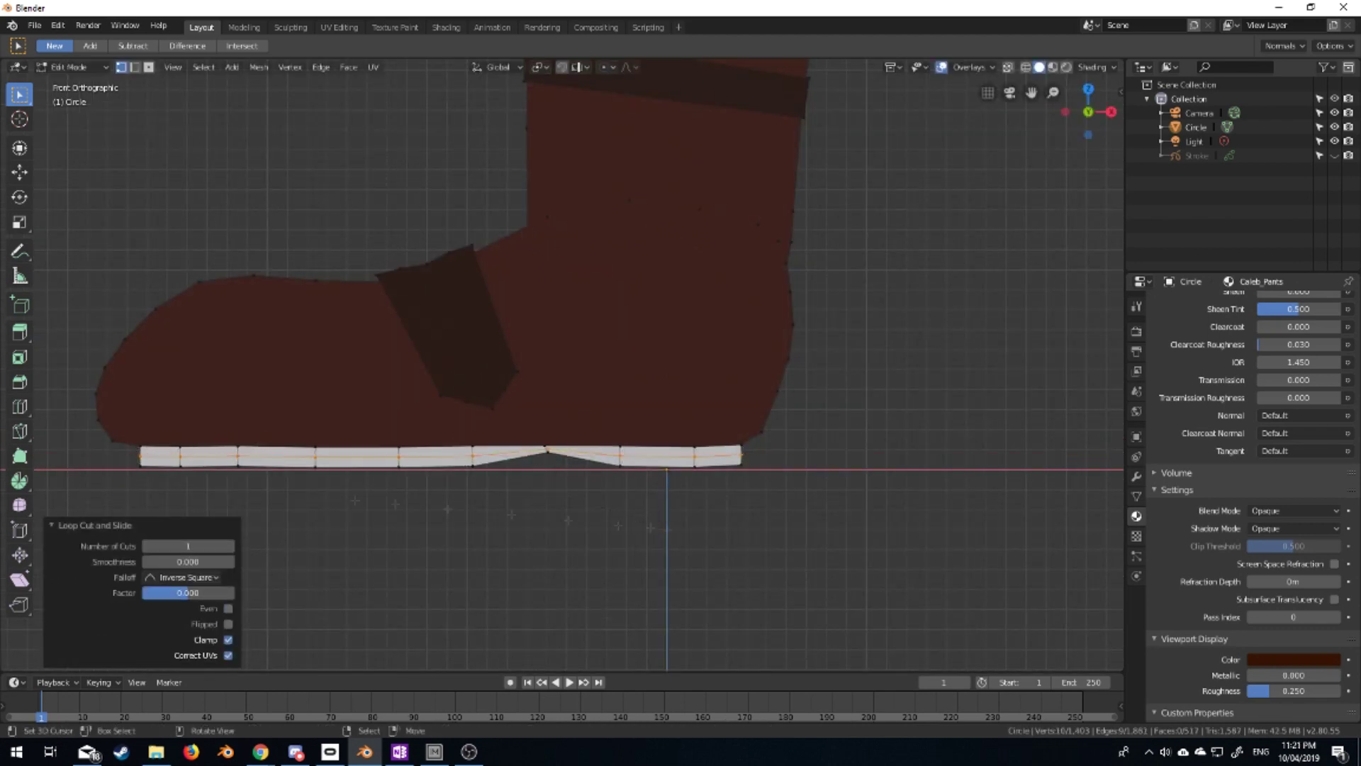
drag(543, 495, 543, 507)
key(l)
click(768, 486)
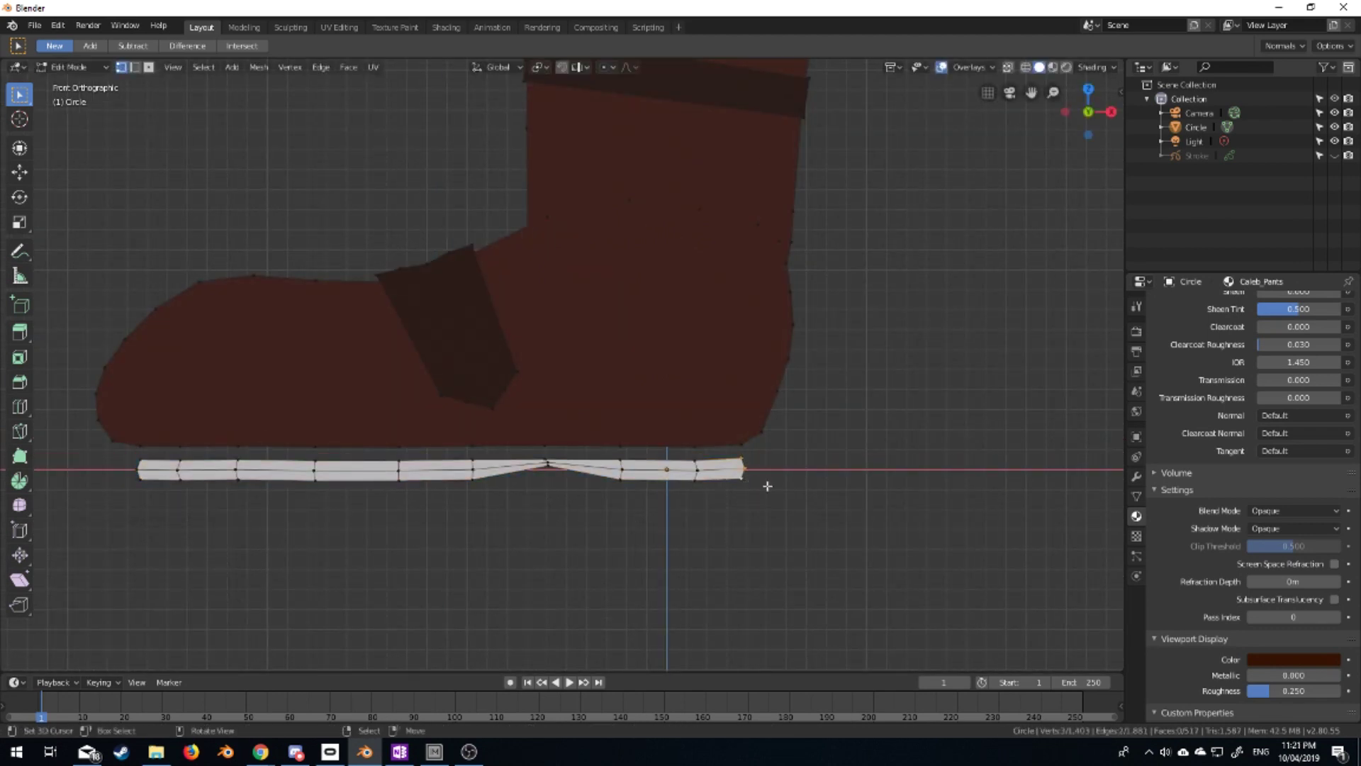
click(798, 475)
Select the whole sole and set it slightly back in depth
click(174, 490)
click(129, 482)
key(ctrl+l)
key(g)
key(z)
click(426, 468)
middle_drag(425, 468, 705, 487)
key(g)
click(793, 500)
Return to the front view and inspect the boot and sole in Object Mode
key(KP_1)
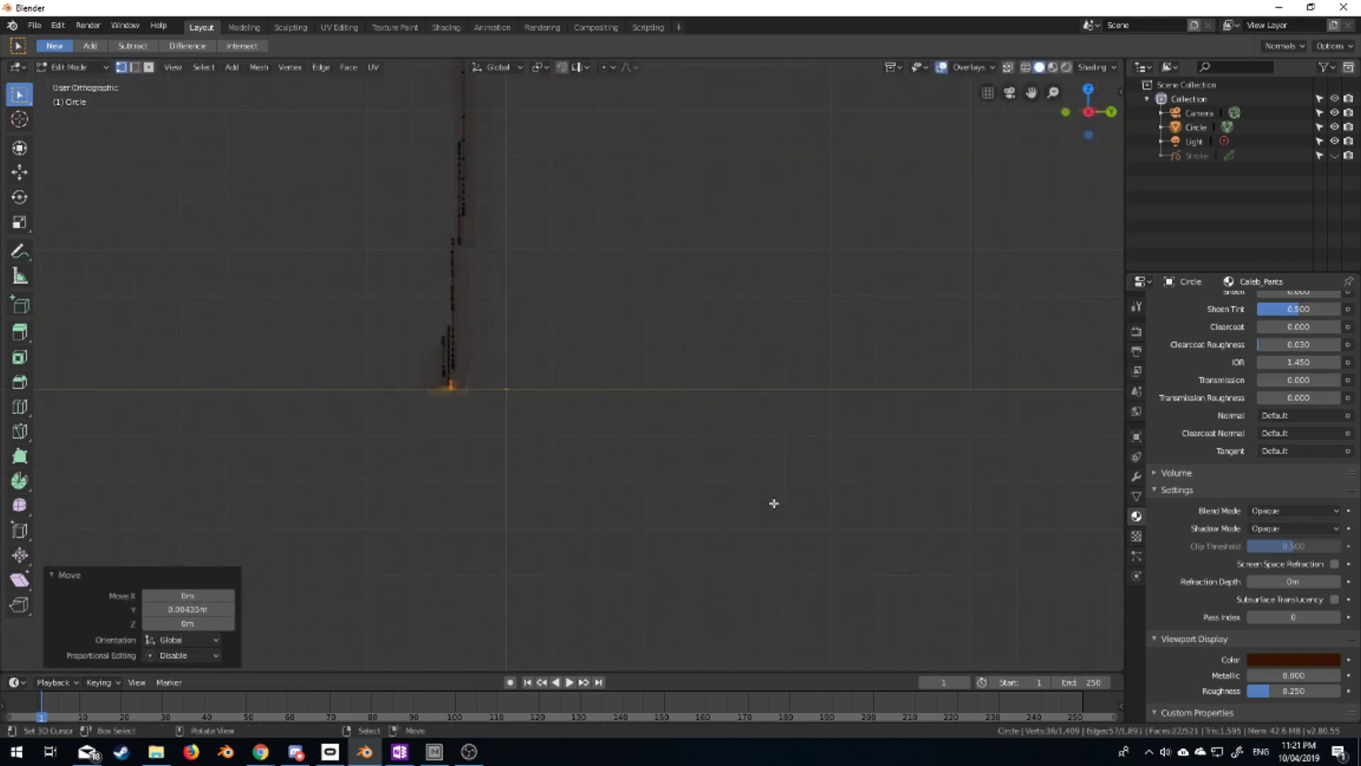
scroll(1313, 313, up, 10)
scroll(1208, 428, up, 5)
key(Tab)
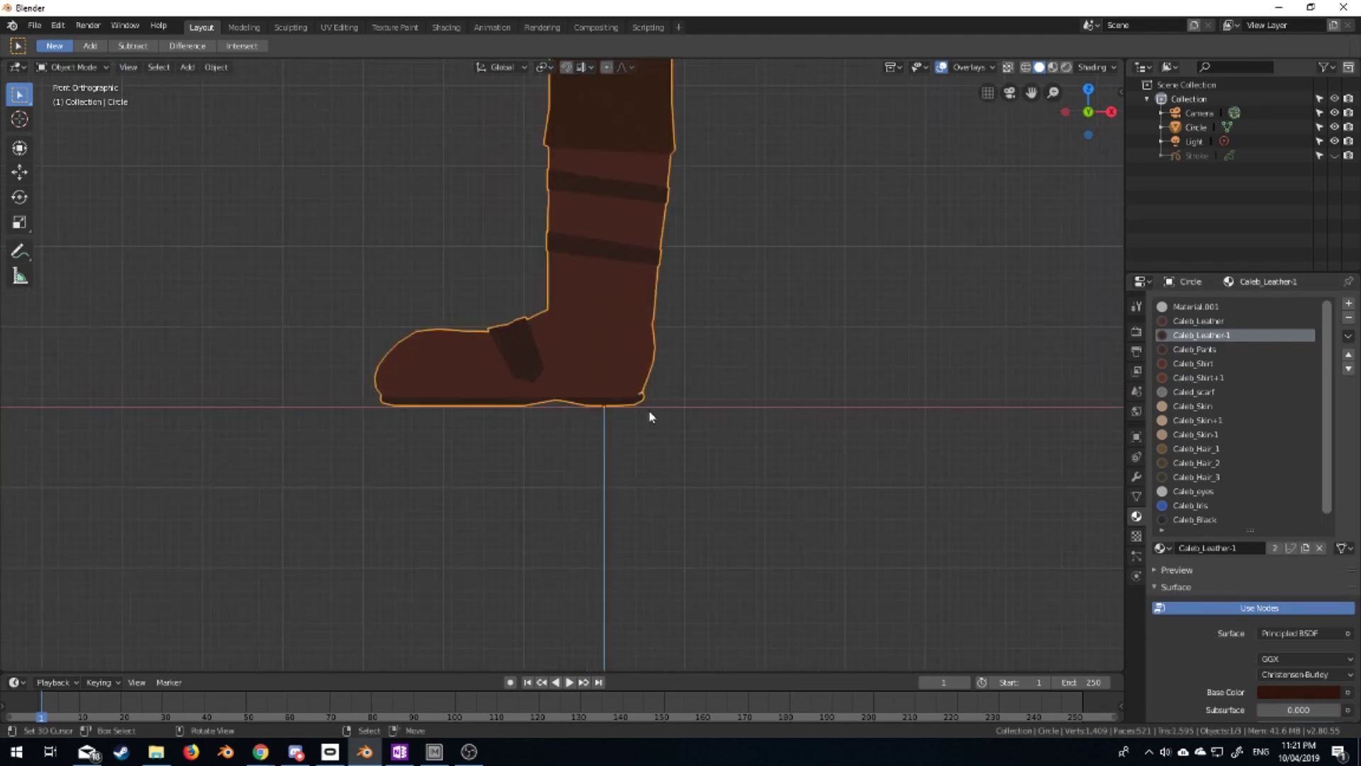
scroll(706, 486, up, 6)
scroll(1051, 463, down, 2)
key(Tab)
scroll(523, 343, down, 7)
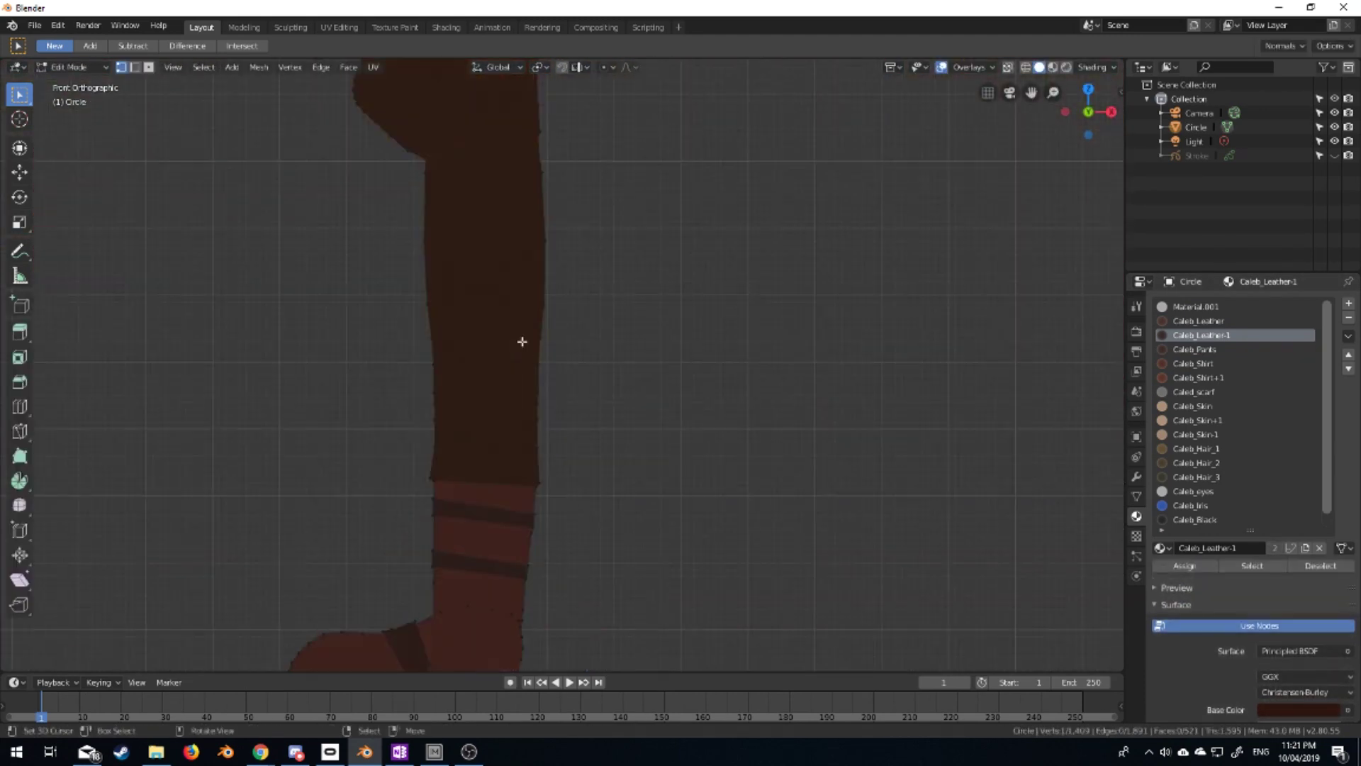
scroll(543, 360, down, 3)
Duplicate the leg and boot as a second leg, offset along the depth axis
key(l)
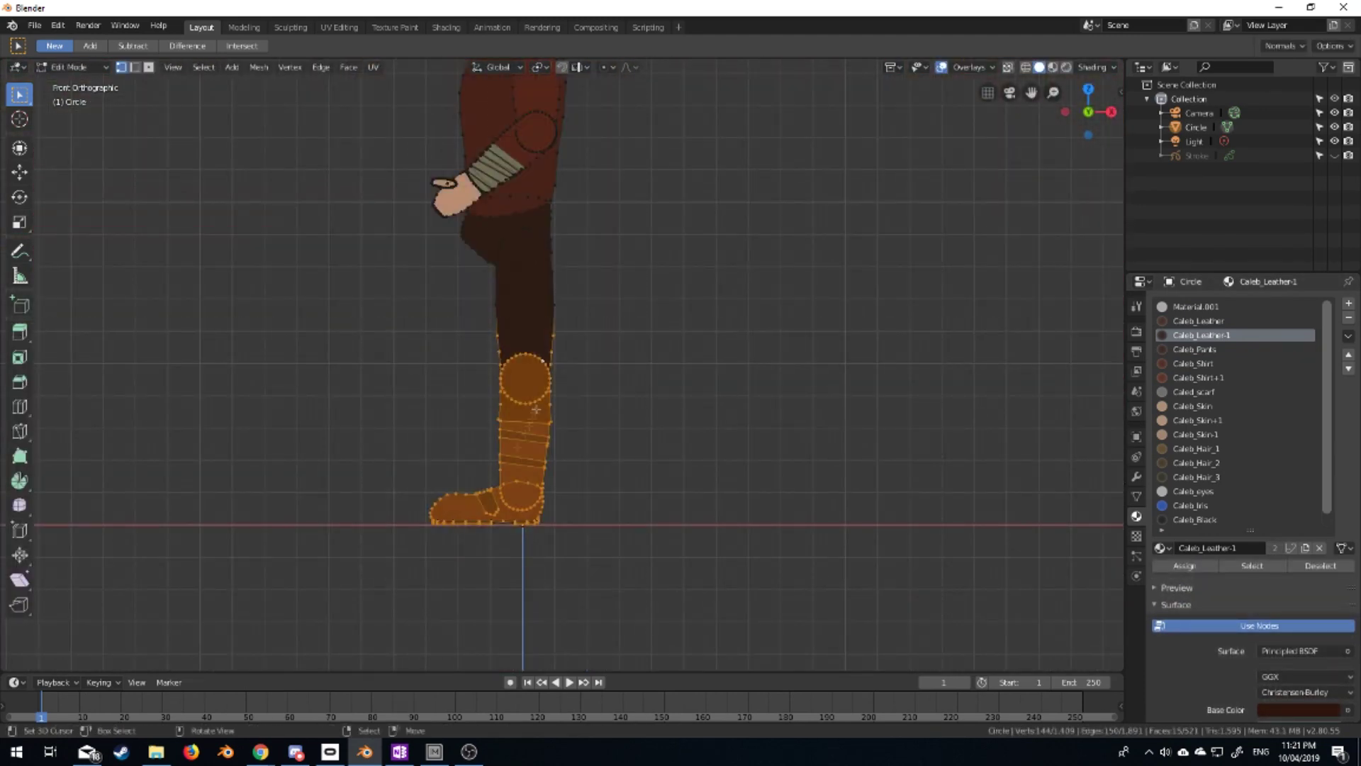
key(ctrl+l)
middle_drag(542, 360, 212, 426)
key(g)
key(x)
key(y)
click(638, 555)
middle_drag(638, 555, 582, 539)
key(KP_1)
scroll(567, 535, up, 5)
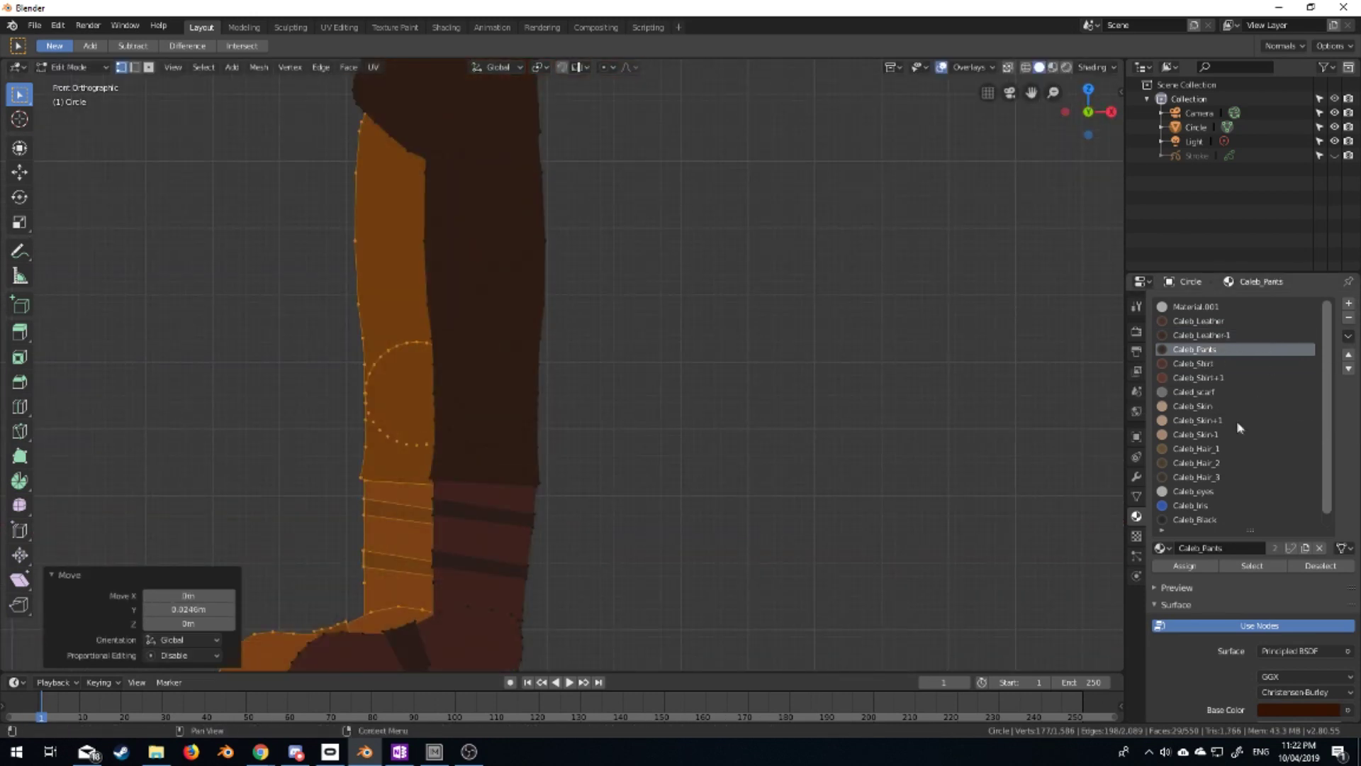
Add a Caleb_Pants material slot for the back leg and adjust its colours
click(1349, 303)
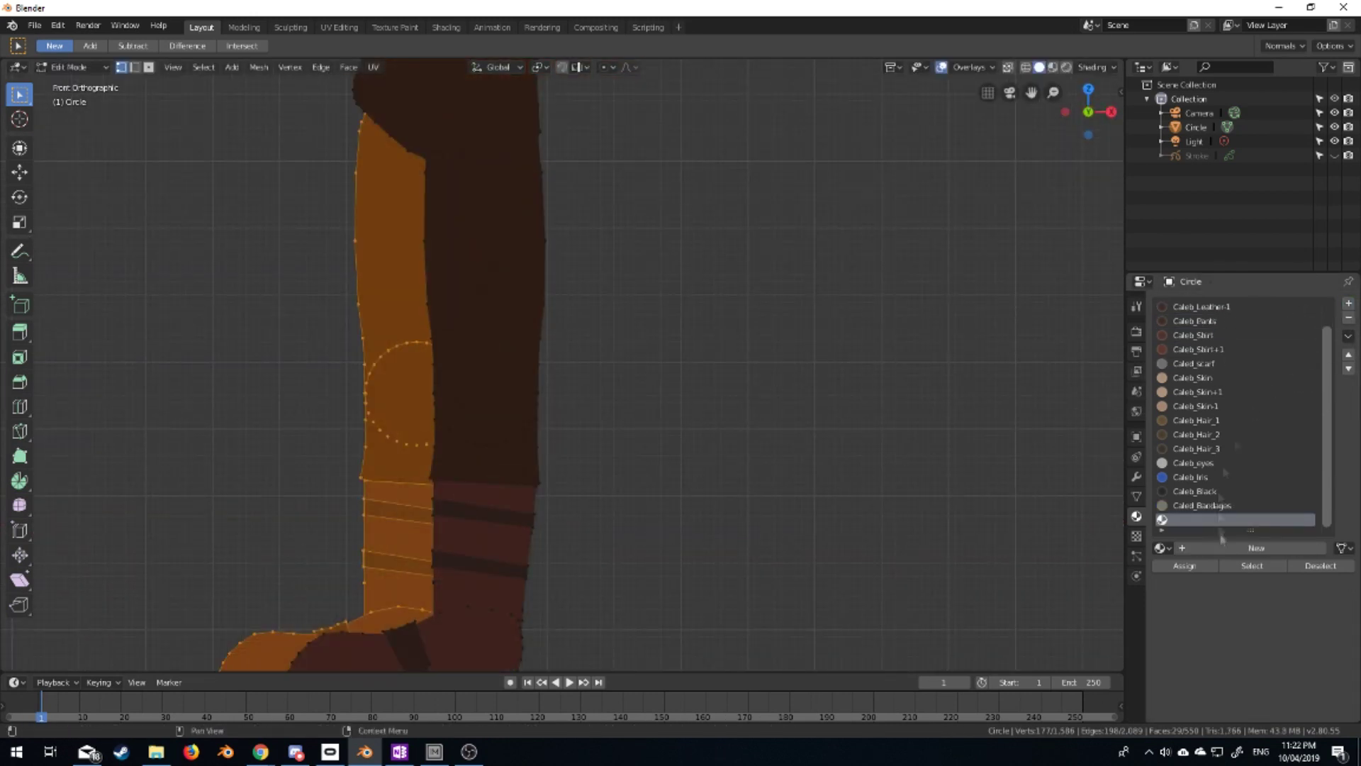
click(1349, 355)
click(1348, 354)
click(1349, 355)
click(1348, 354)
click(1348, 355)
click(1160, 547)
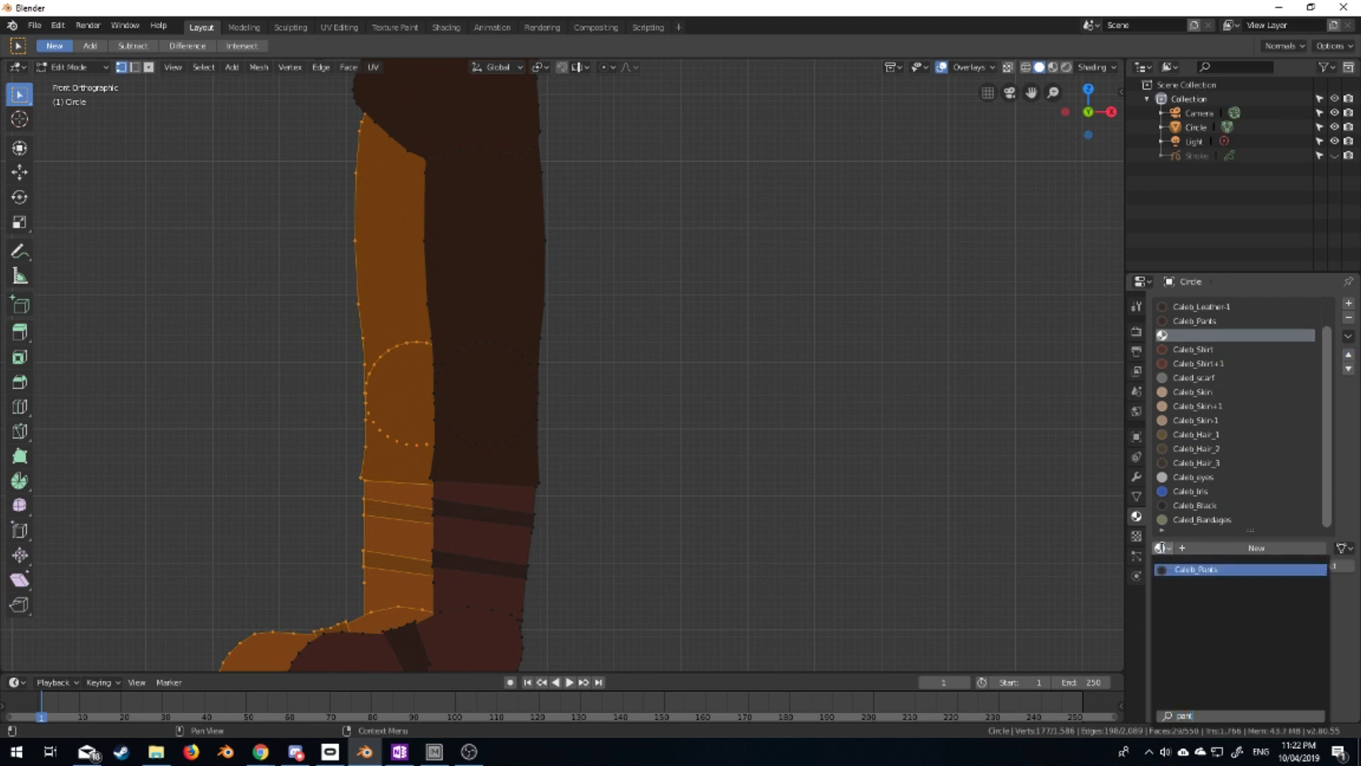
click(1234, 570)
click(1311, 713)
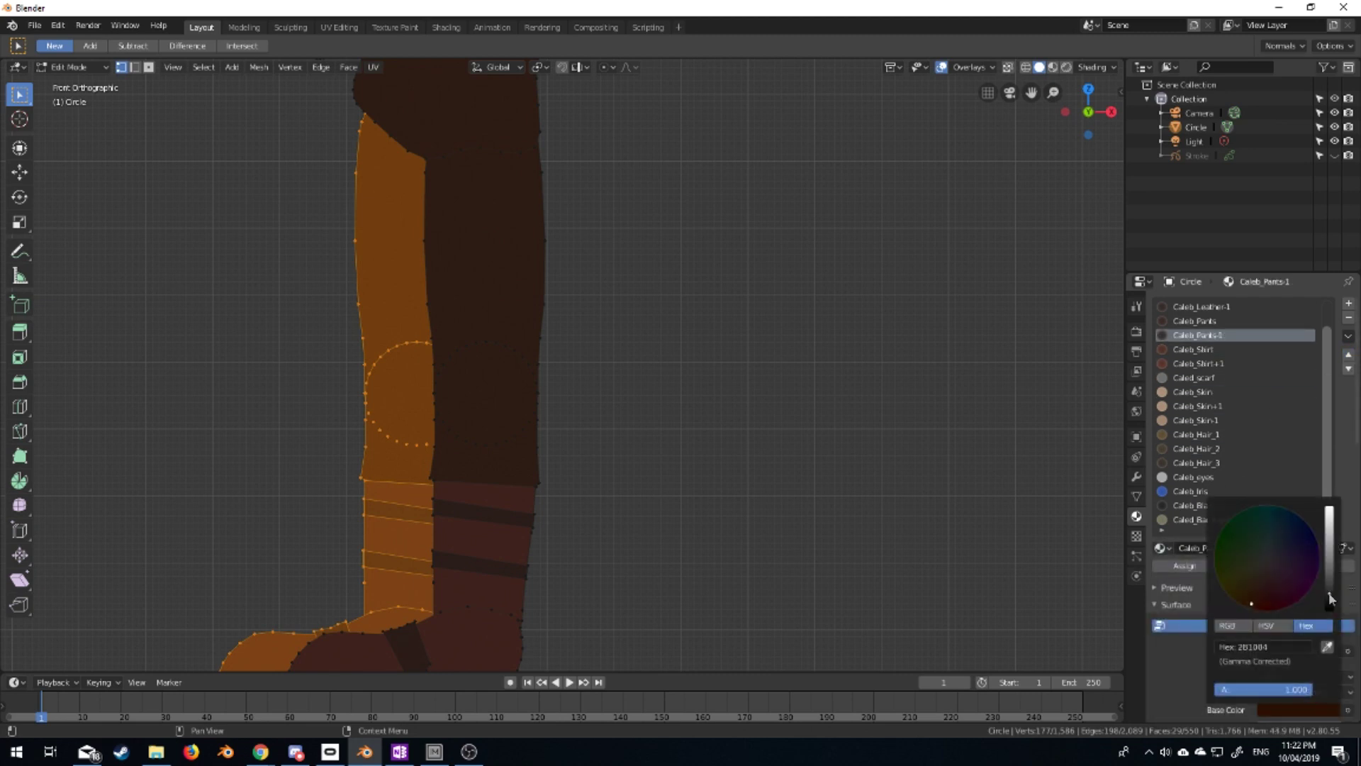
scroll(1262, 681, down, 5)
scroll(1256, 681, down, 5)
click(1294, 687)
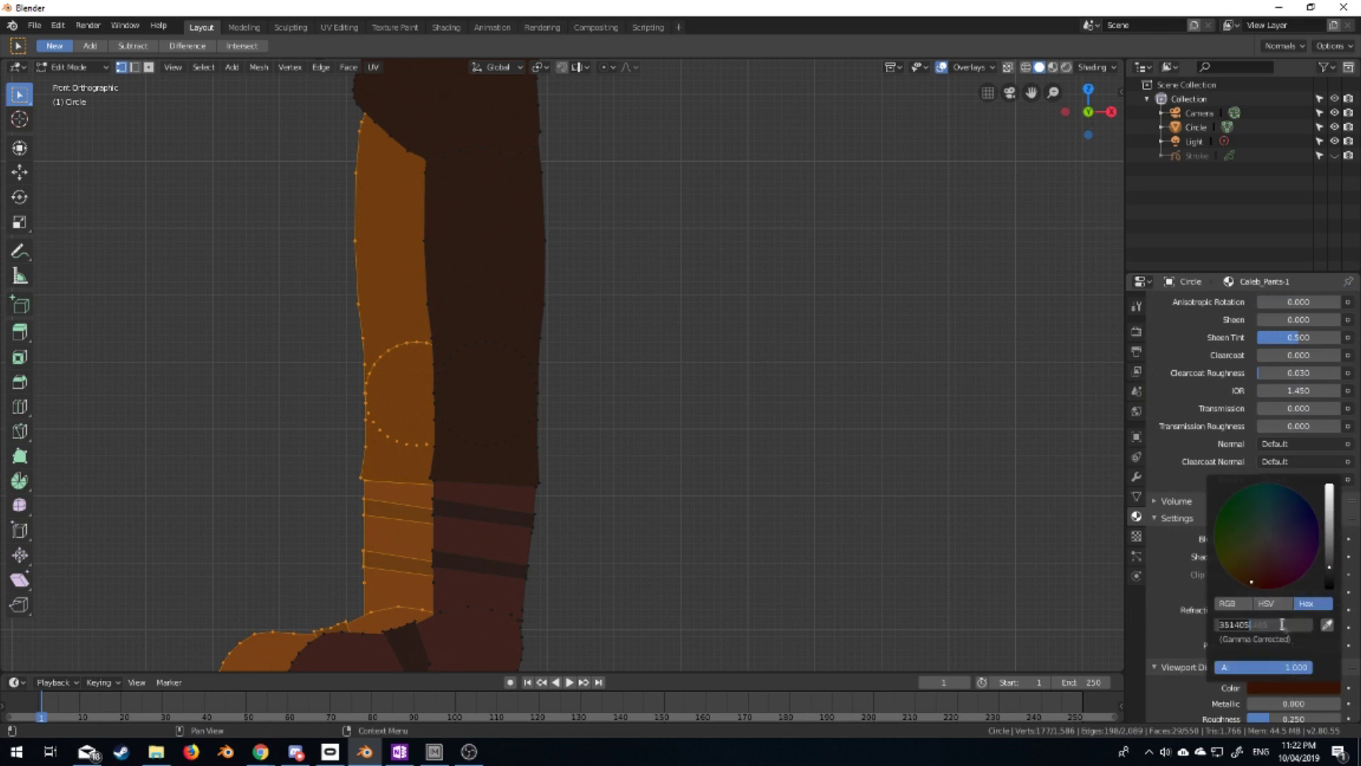
scroll(1189, 506, up, 10)
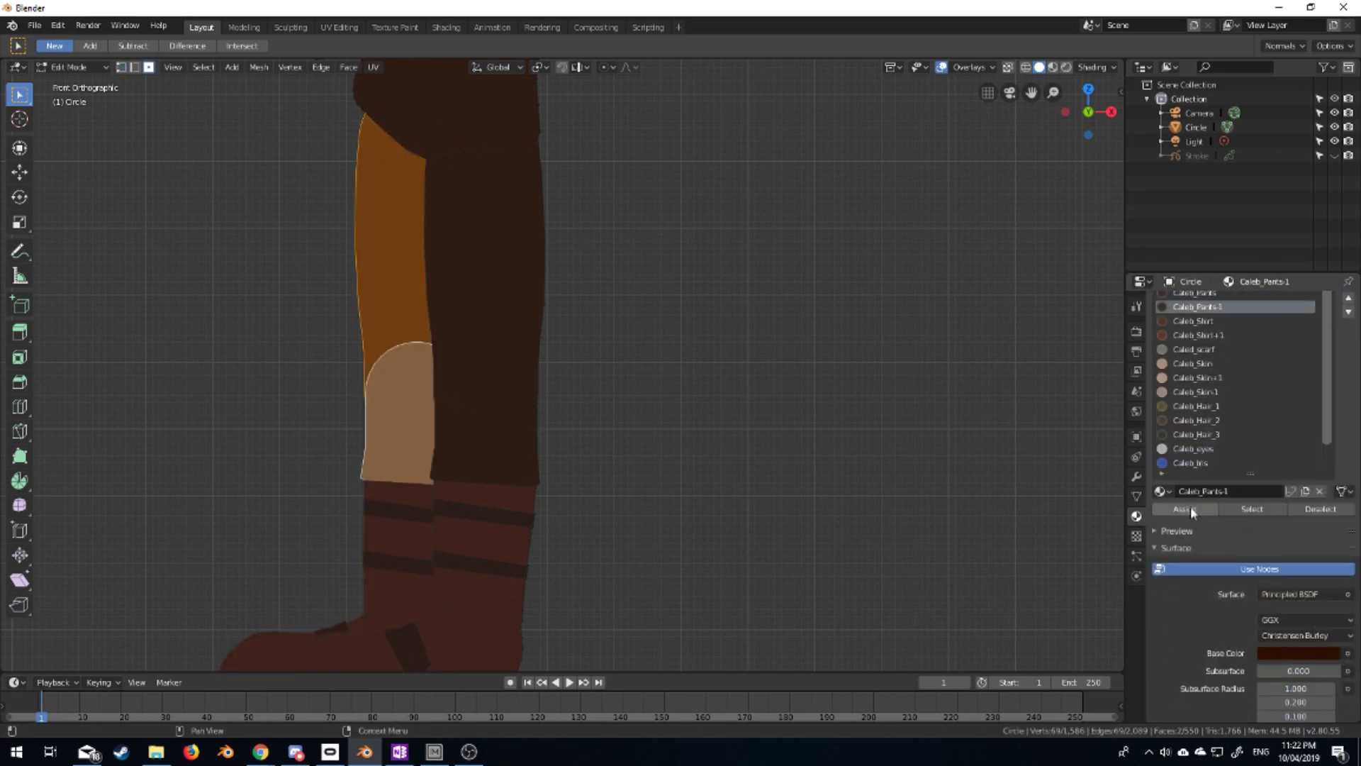
Select the boot faces that use the Caleb_Leather material
key(Tab)
scroll(780, 610, down, 3)
scroll(780, 610, up, 3)
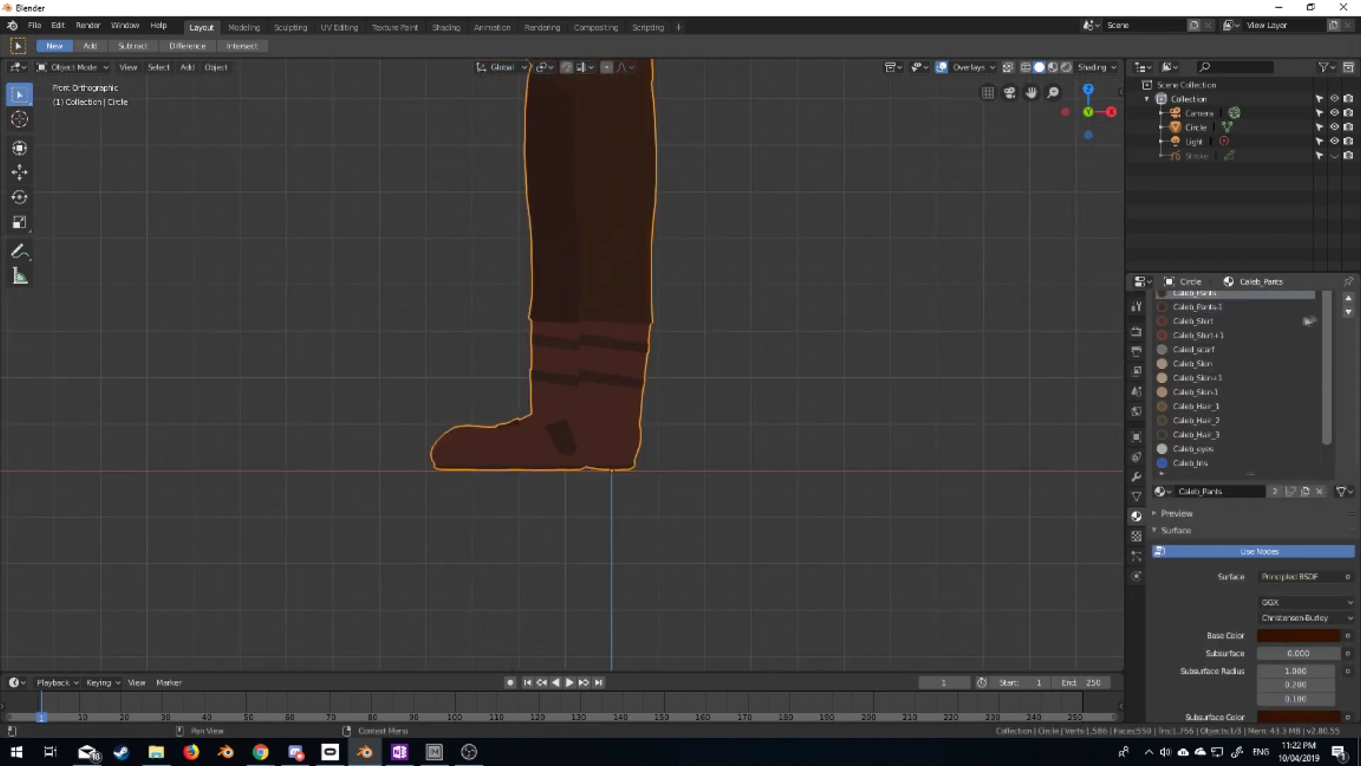
scroll(1309, 321, up, 2)
click(1205, 320)
key(Tab)
key(alt+a)
click(1252, 565)
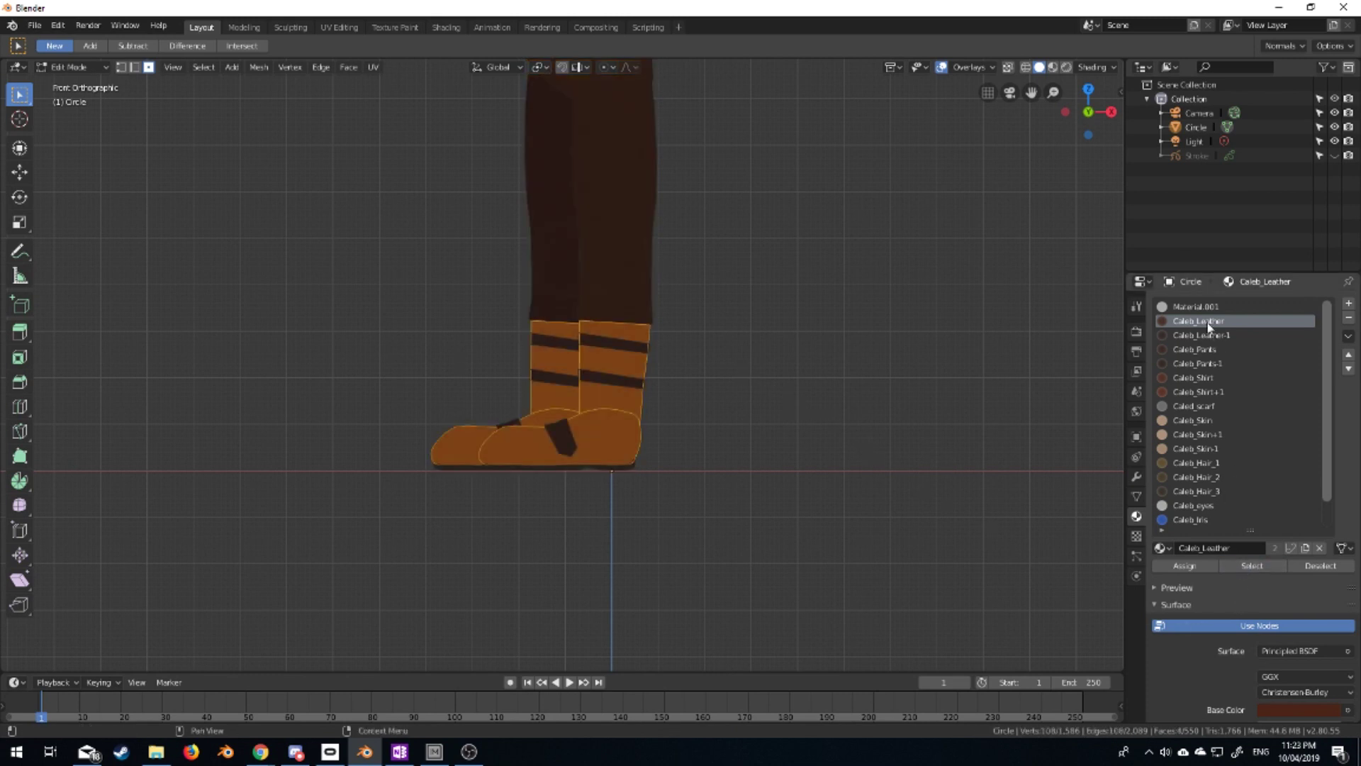
click(1206, 335)
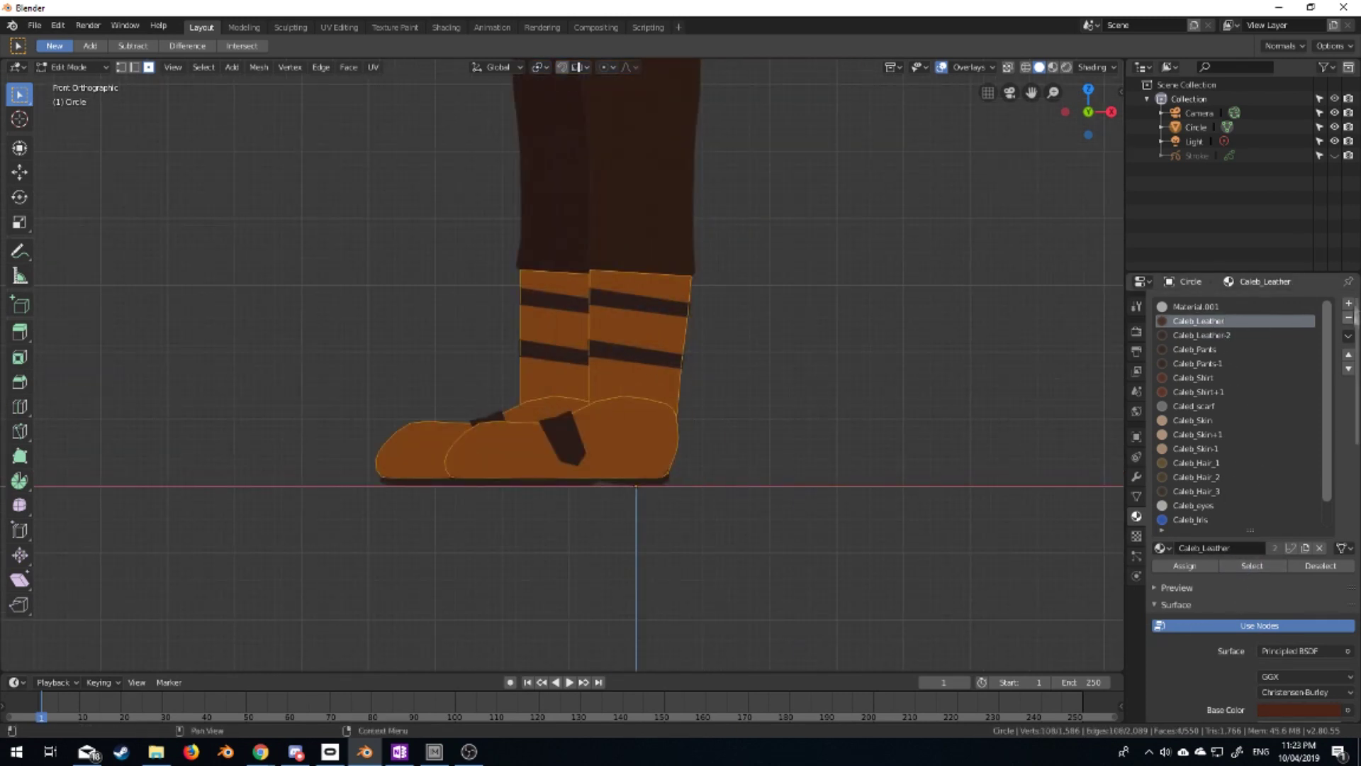
Add a slot with a single-user copy of Caleb_Leather, renamed Caleb_Leather-1
click(1349, 303)
click(1349, 356)
click(1160, 548)
click(1295, 606)
click(1296, 713)
click(1272, 548)
click(1300, 710)
Set Caleb_Leather-1's base and viewport display colours, then view the upper body in Object Mode
scroll(1248, 567, down, 5)
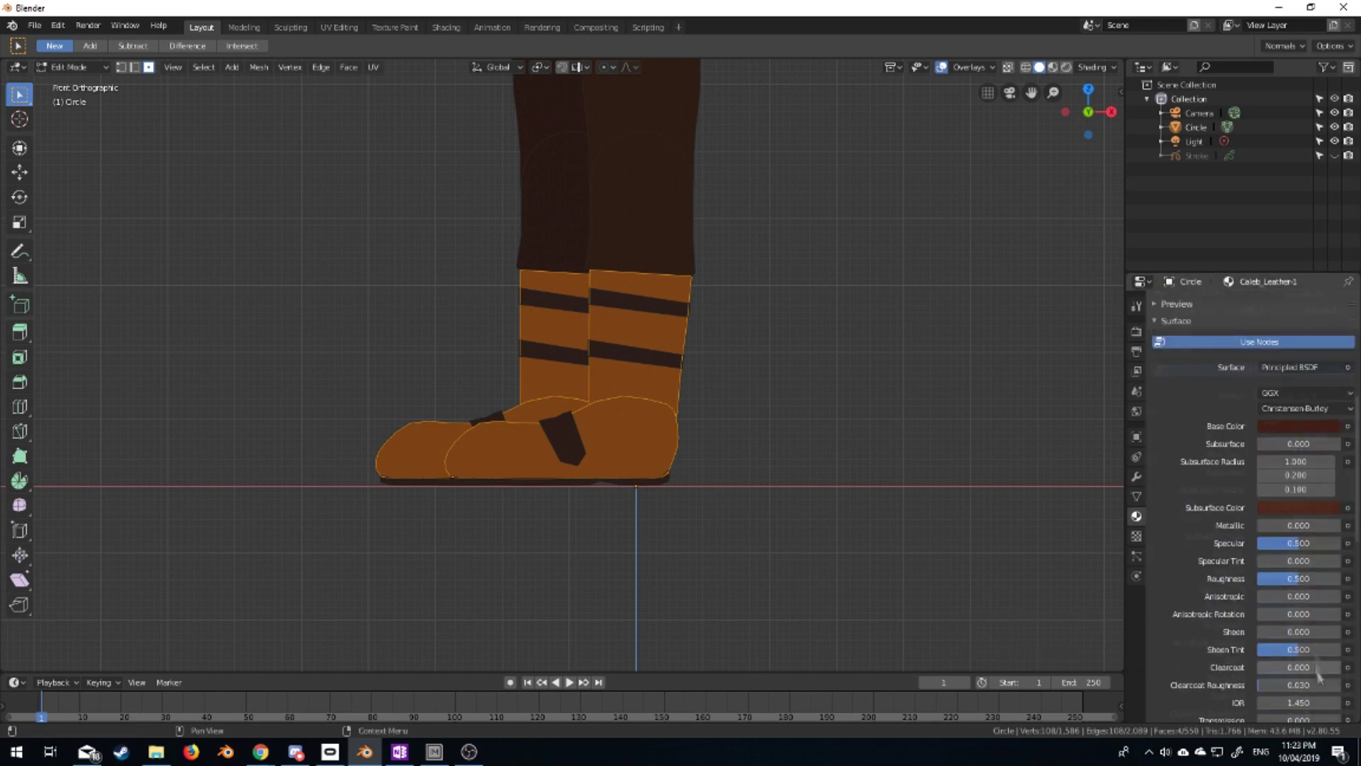
click(1297, 433)
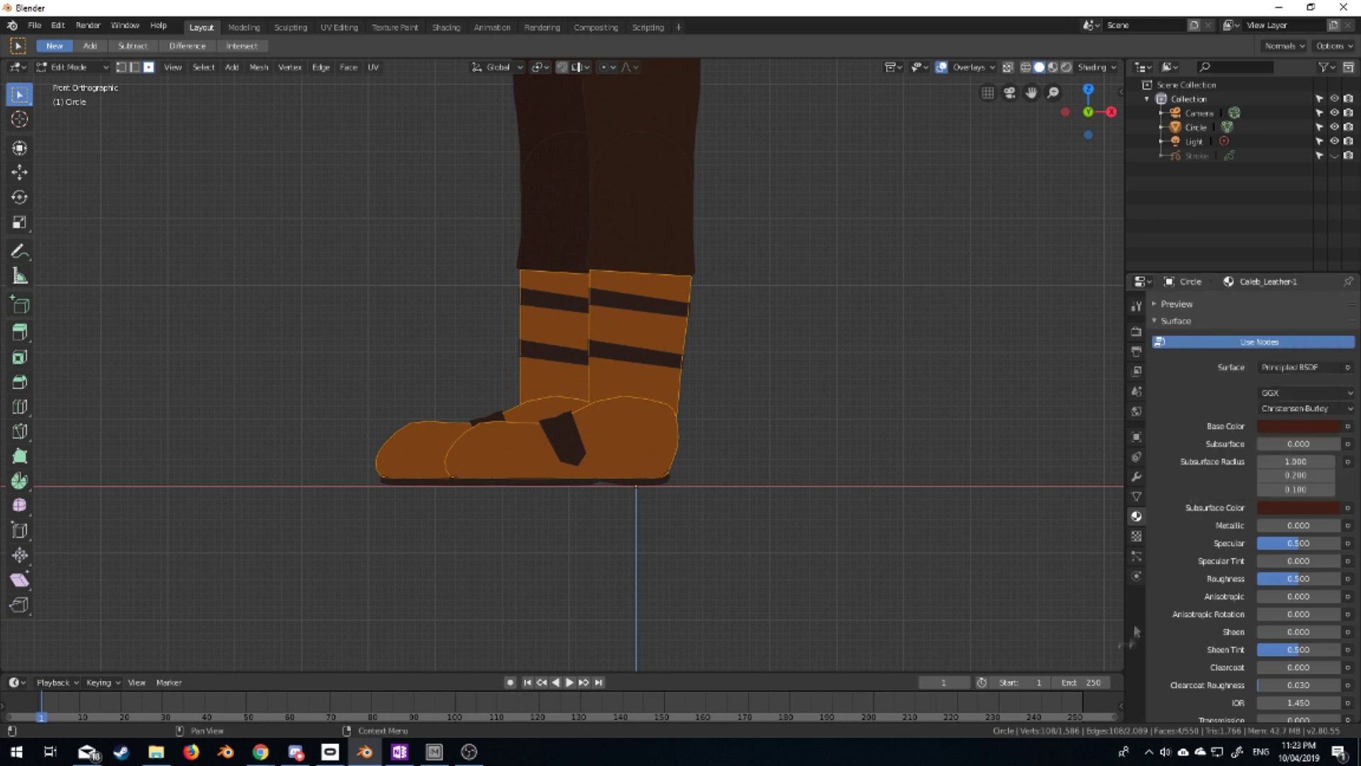
scroll(1290, 602, down, 10)
click(1291, 602)
scroll(1277, 461, up, 10)
key(Tab)
shift+middle_drag(713, 424, 526, 72)
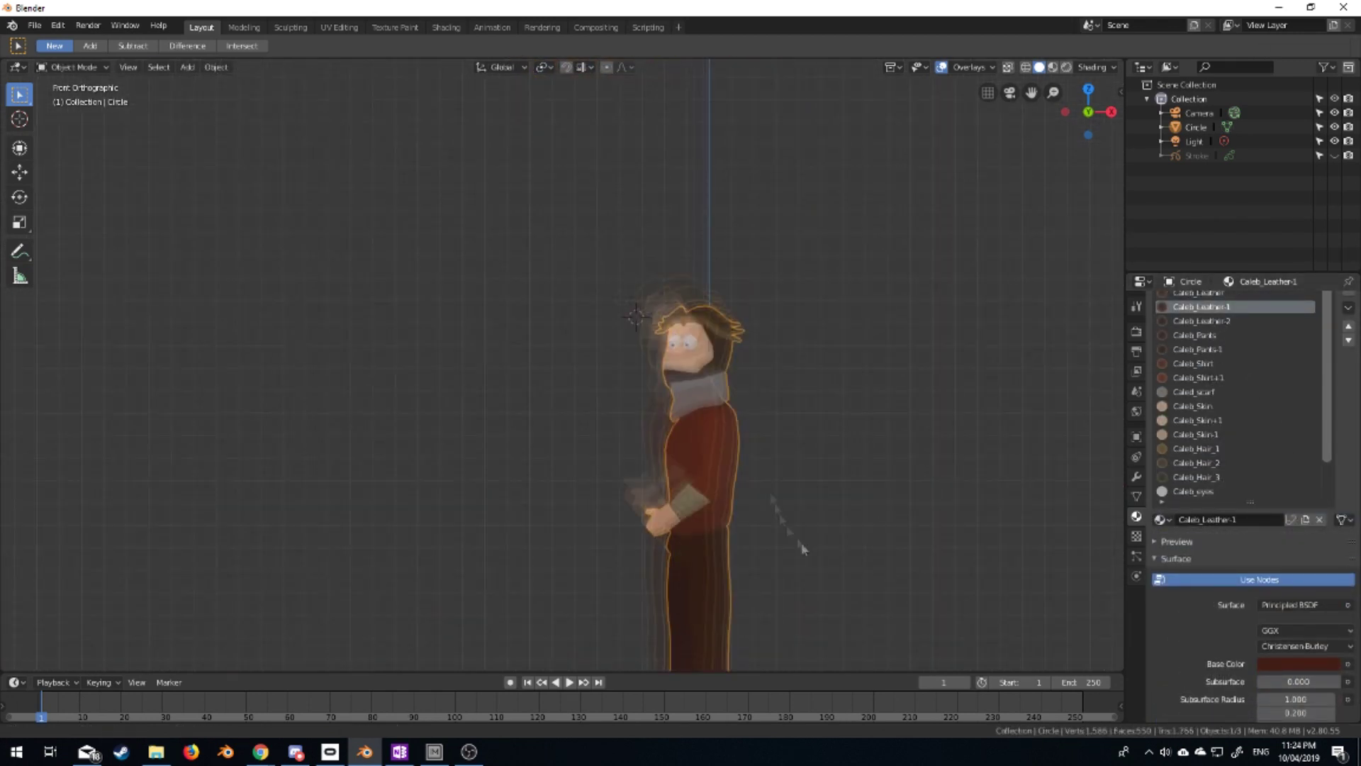
Add a material slot holding a renamed single-user copy of Caleb_Shirt
scroll(1307, 523, up, 2)
click(1348, 303)
click(1349, 354)
click(1349, 355)
click(1349, 354)
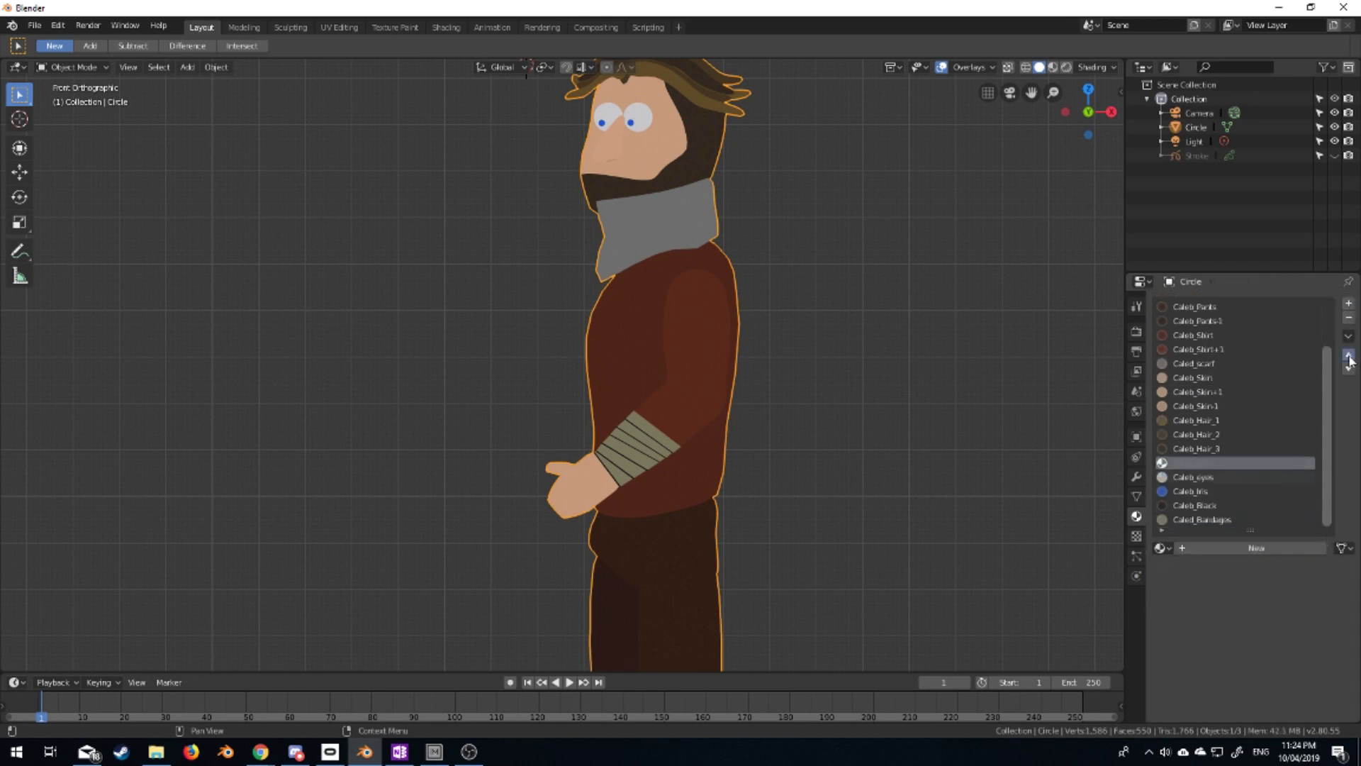
click(1159, 548)
key(Return)
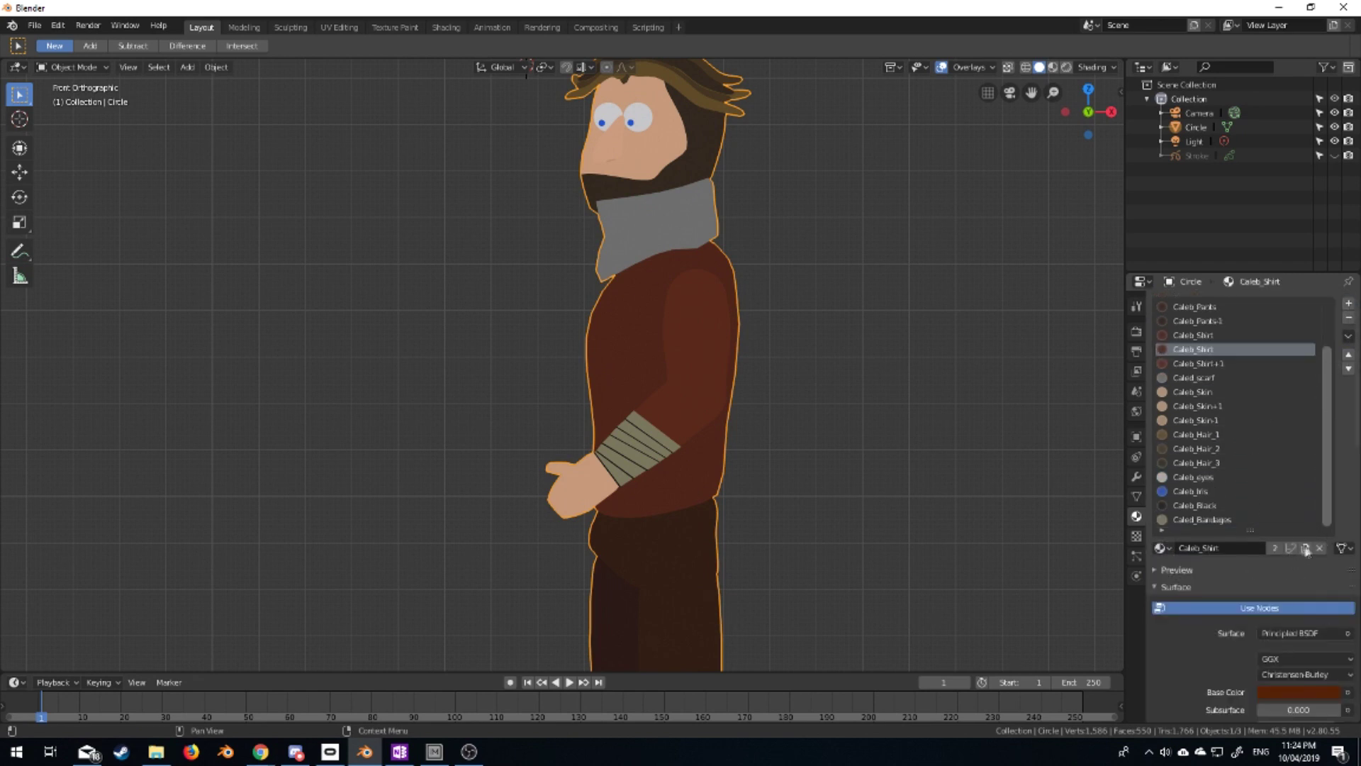
text(-1)
key(Return)
click(1299, 692)
Set the shirt copy's base colour and viewport display colour
scroll(1248, 567, down, 5)
click(1290, 468)
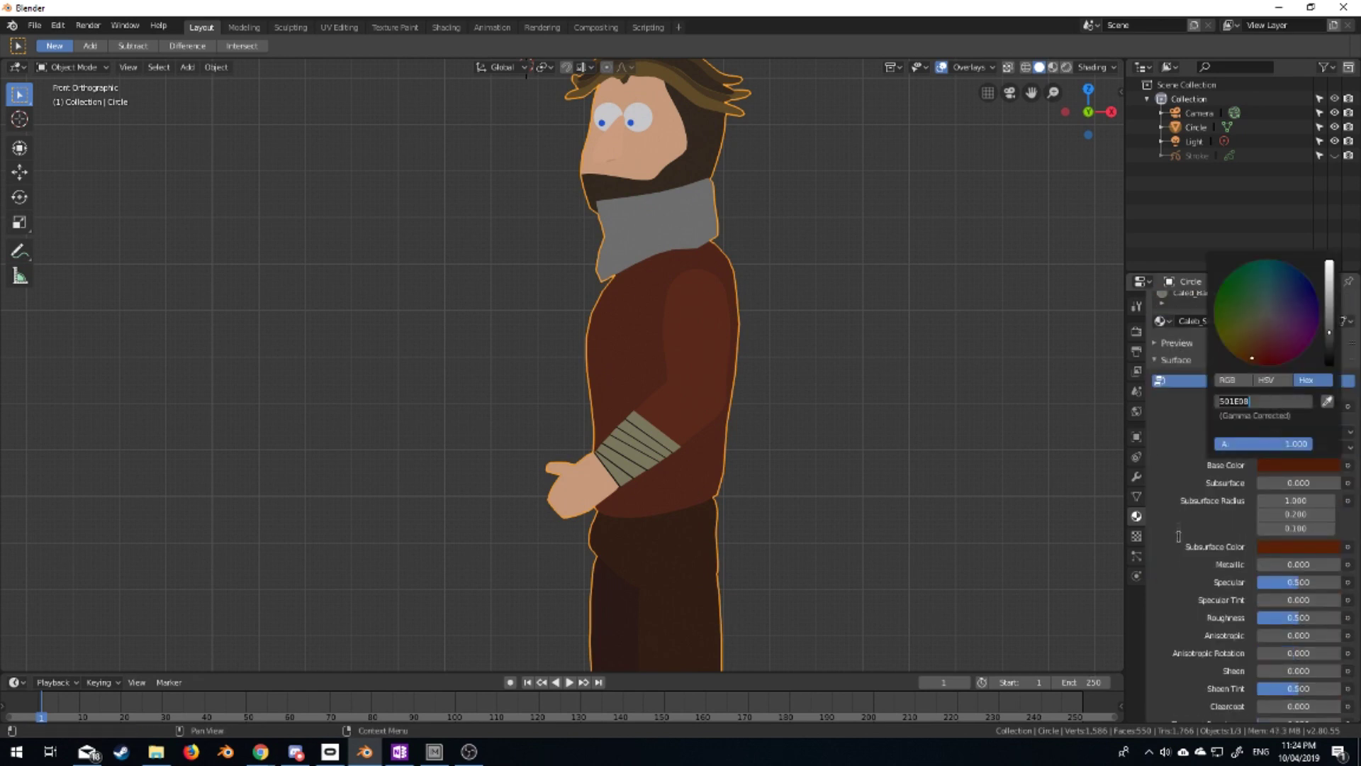
scroll(1250, 611, down, 3)
click(1276, 613)
scroll(1170, 553, up, 10)
In Edit Mode, select the whole bandaged arm and hand and duplicate them
key(Tab)
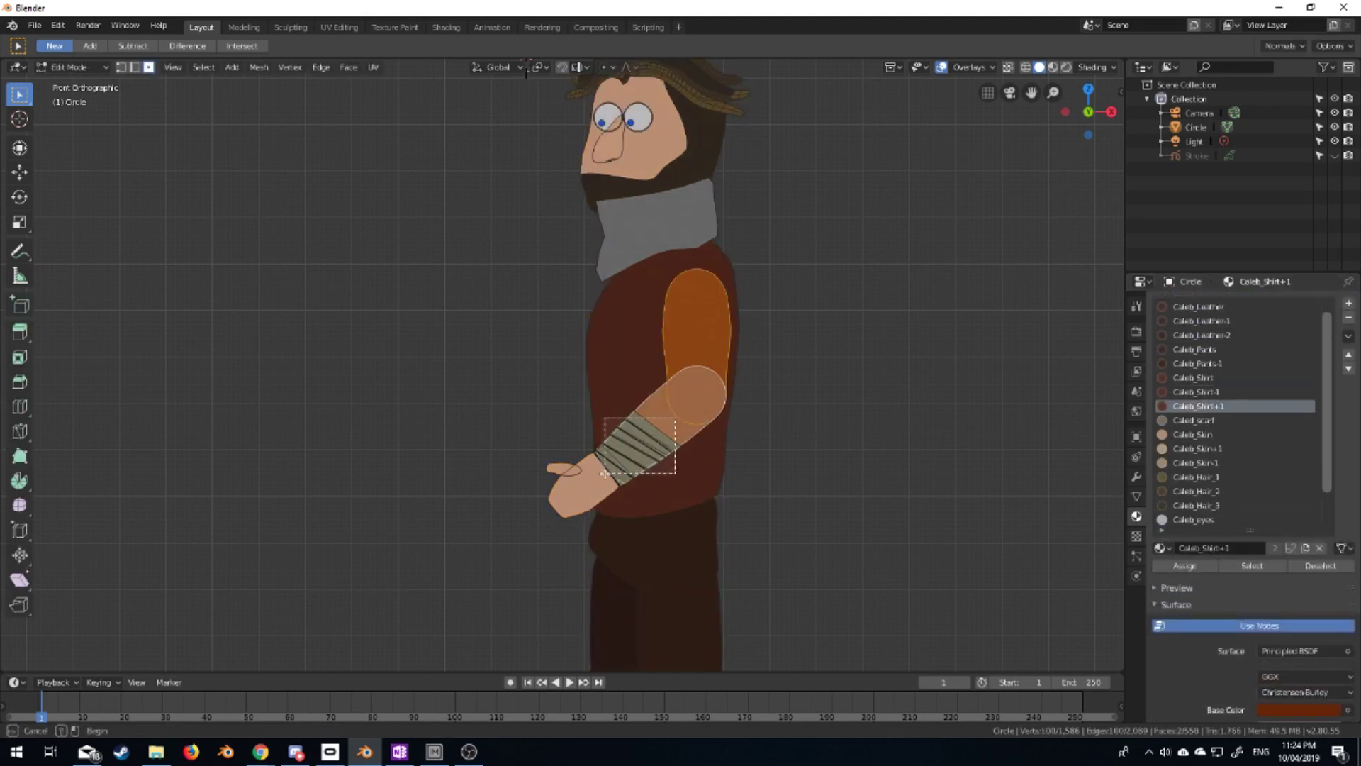
drag(600, 471, 600, 471)
click(1193, 434)
key(ctrl+l)
middle_drag(780, 496, 862, 522)
key(g)
key(x)
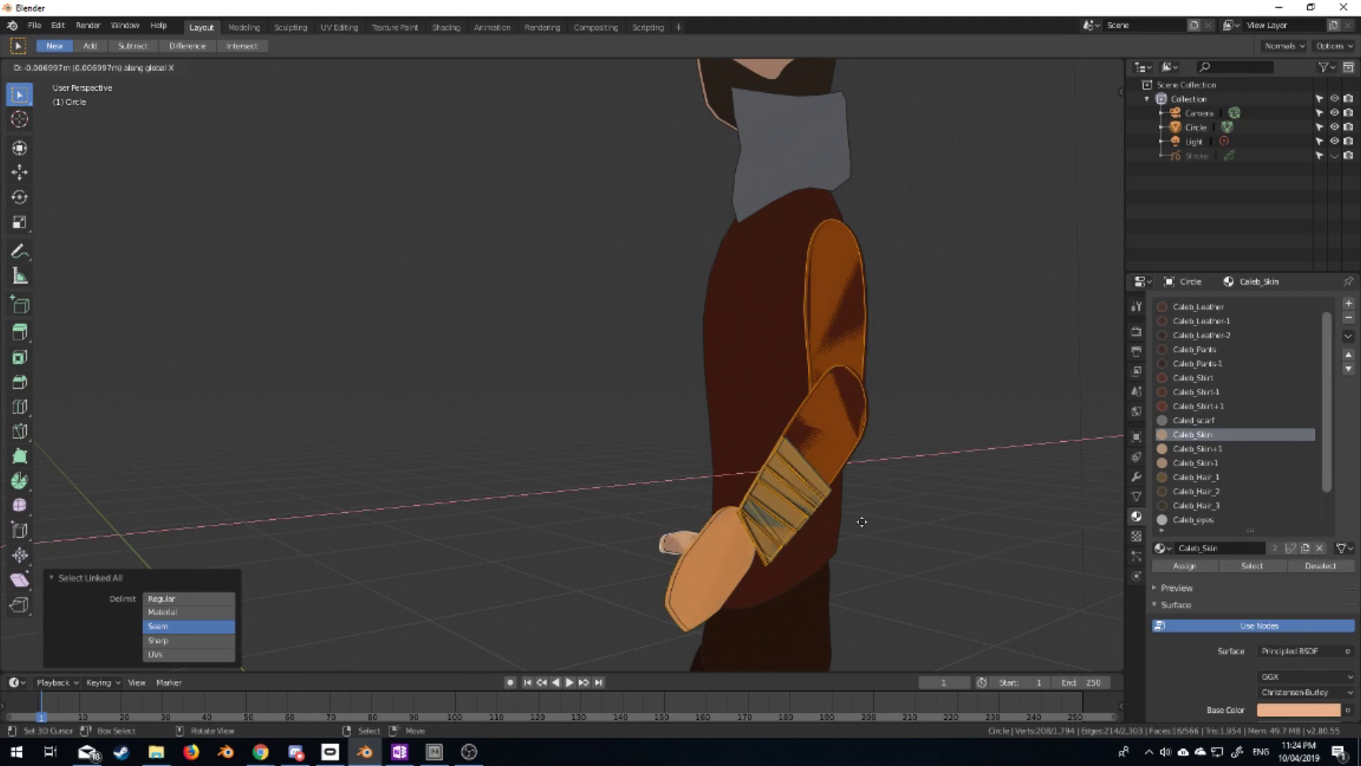
click(862, 522)
In X-ray front view, move the copied arm along X beside the original
key(KP_1)
key(alt+z)
key(g)
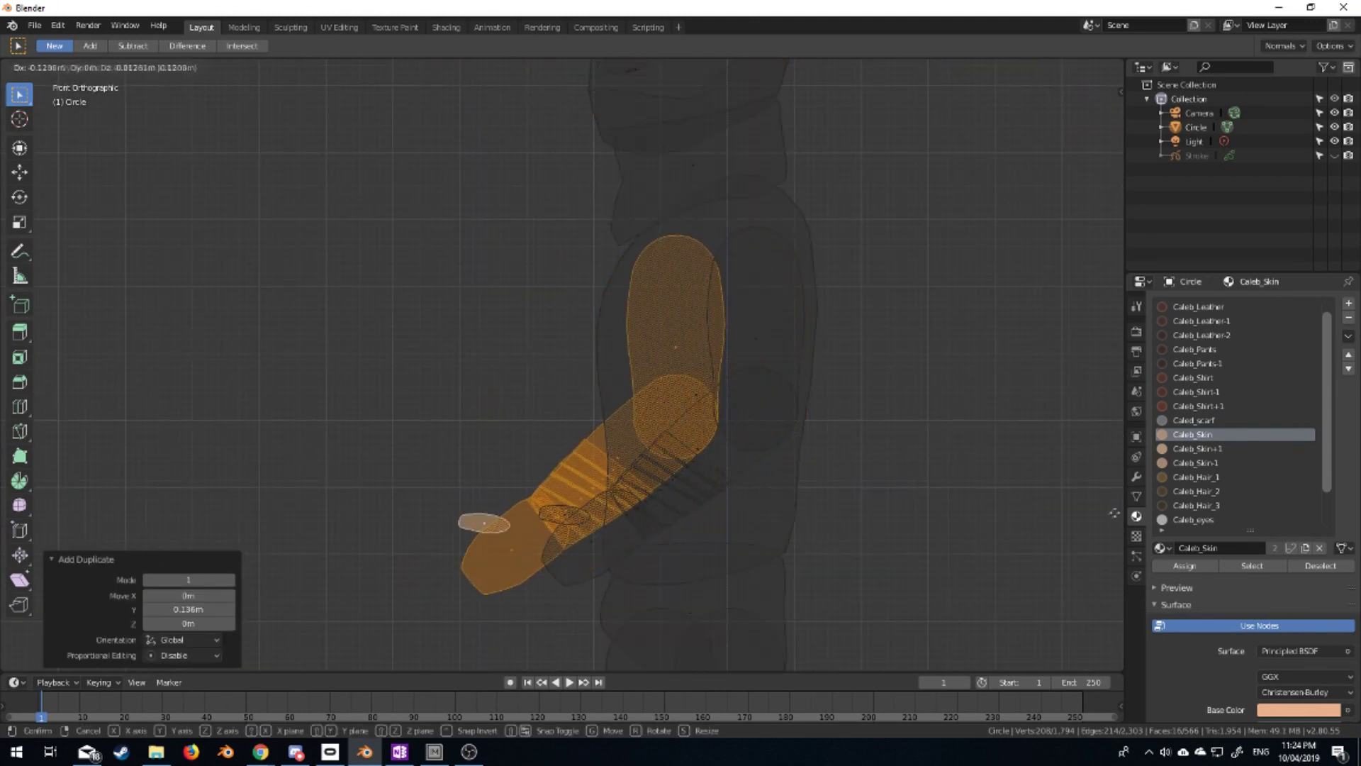
click(921, 552)
click(694, 520)
key(Tab)
Check both arms, then select a single vertex on the lower shirt in vertex mode
middle_drag(535, 476, 530, 501)
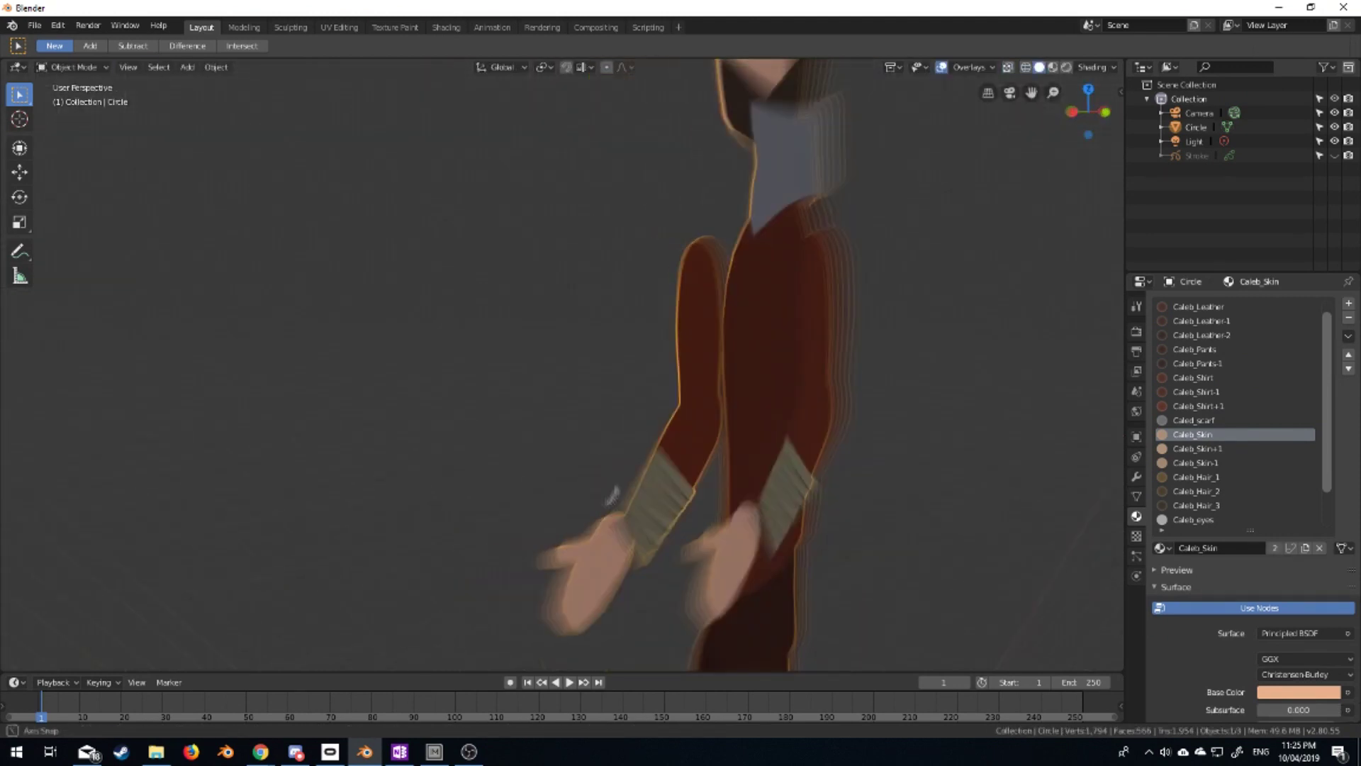
key(KP_1)
scroll(650, 461, up, 4)
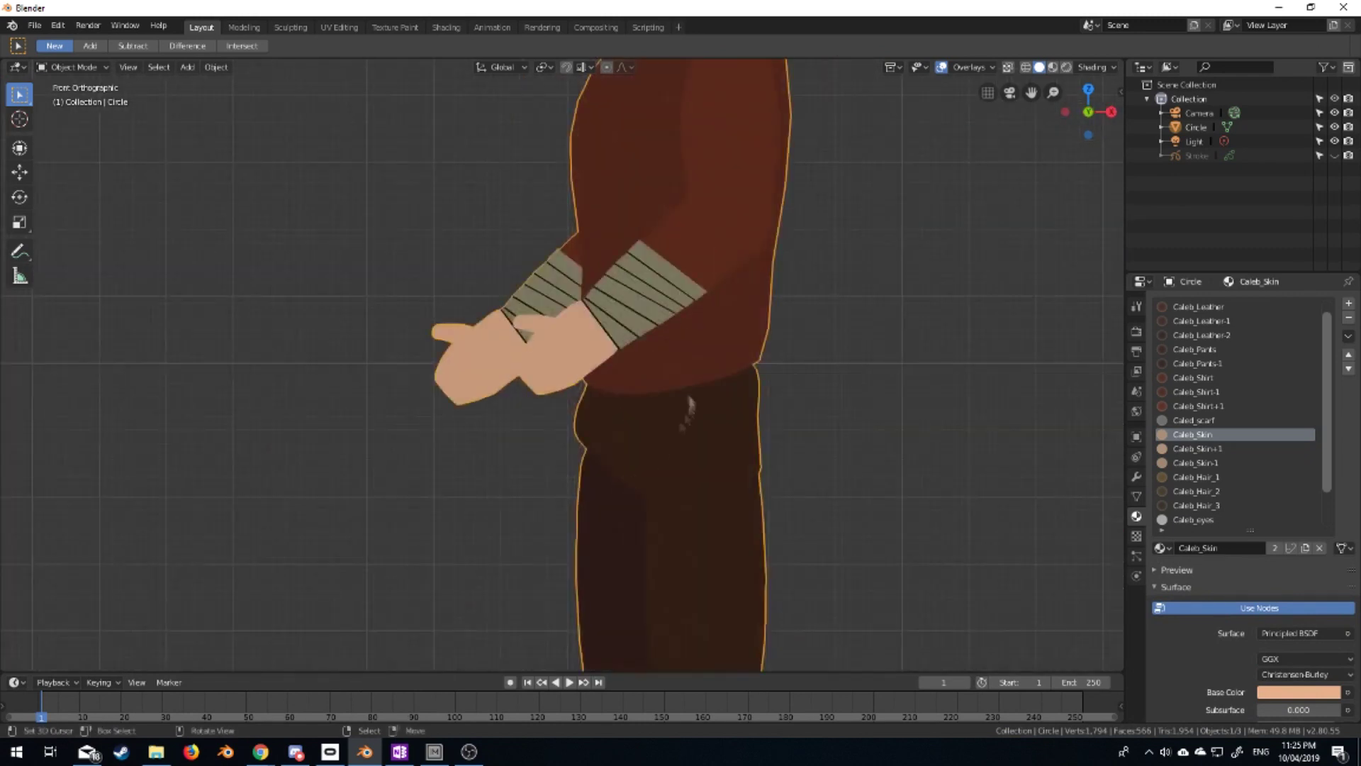
key(Tab)
click(602, 446)
click(121, 67)
click(590, 442)
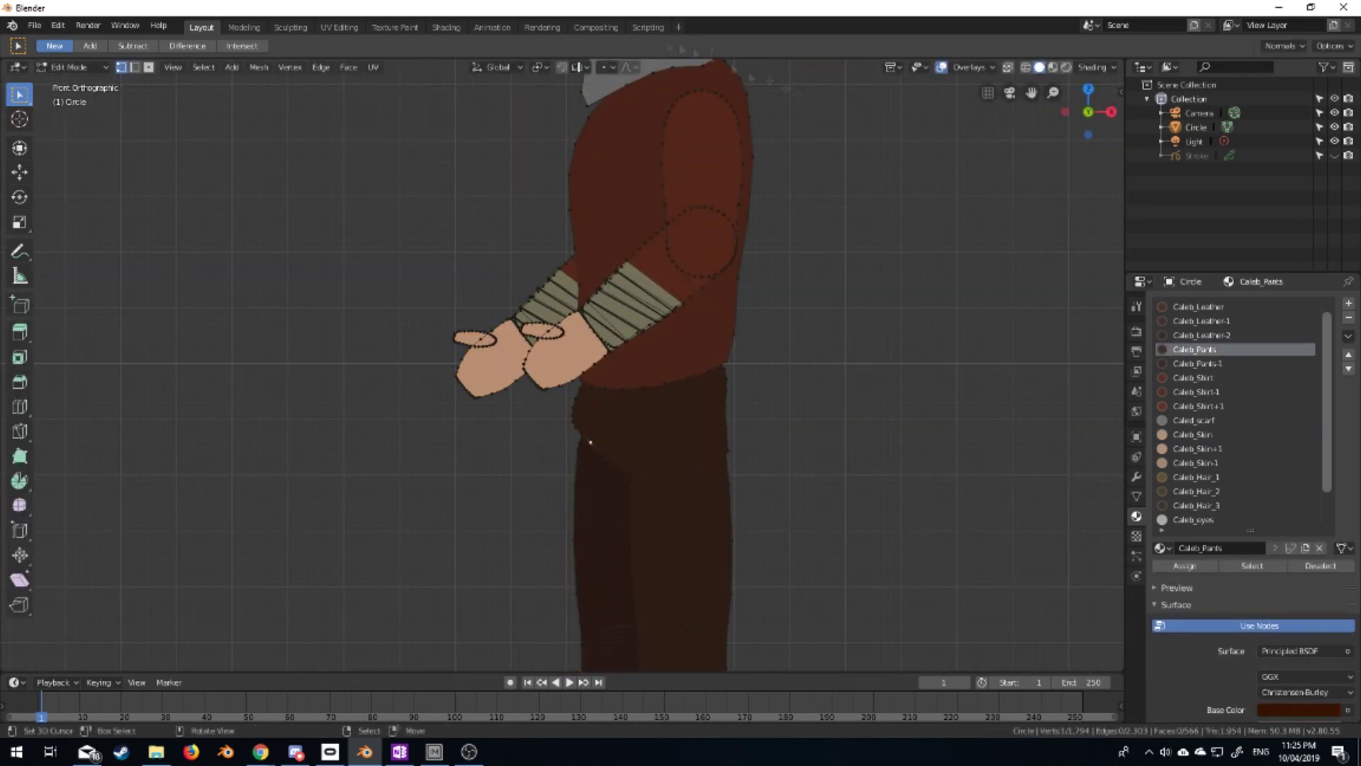
Leave Edit Mode and zoom around to review the character's head and neck
key(Tab)
scroll(753, 497, down, 2)
scroll(753, 498, down, 3)
scroll(643, 442, up, 5)
scroll(652, 548, down, 3)
key(c)
key(Escape)
scroll(792, 580, down, 2)
Subdivide the chin and pull a chin vertex with proportional editing
key(Tab)
scroll(793, 569, up, 2)
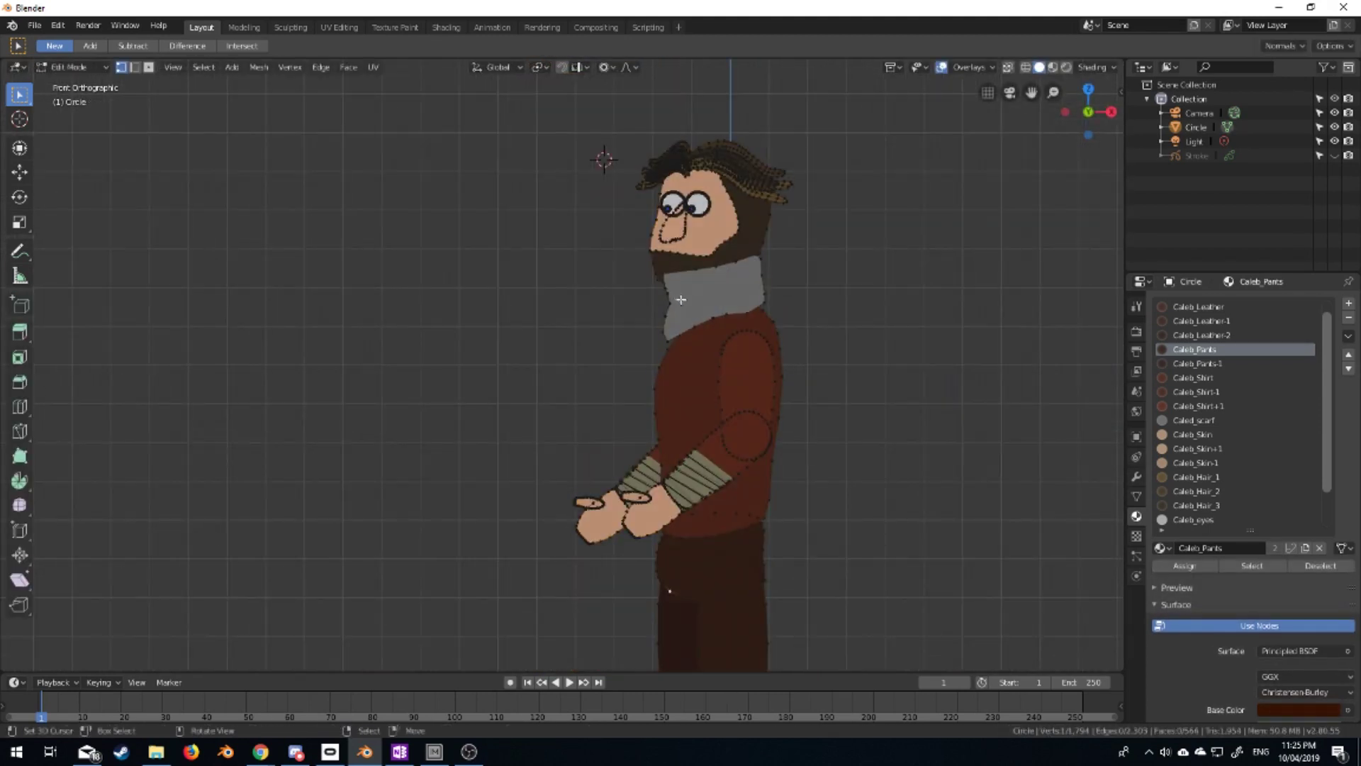
scroll(593, 450, up, 3)
scroll(693, 465, up, 2)
right_click(673, 401)
click(673, 400)
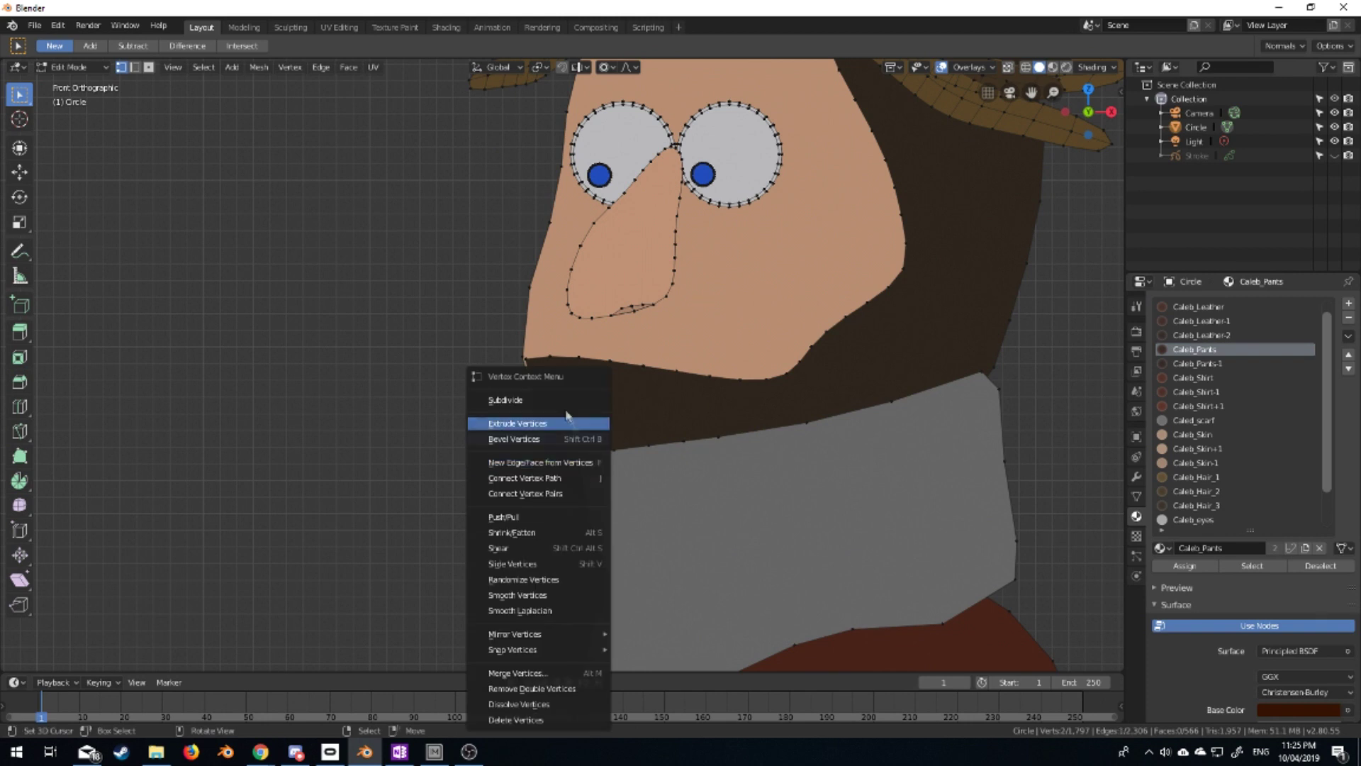
click(591, 498)
key(g)
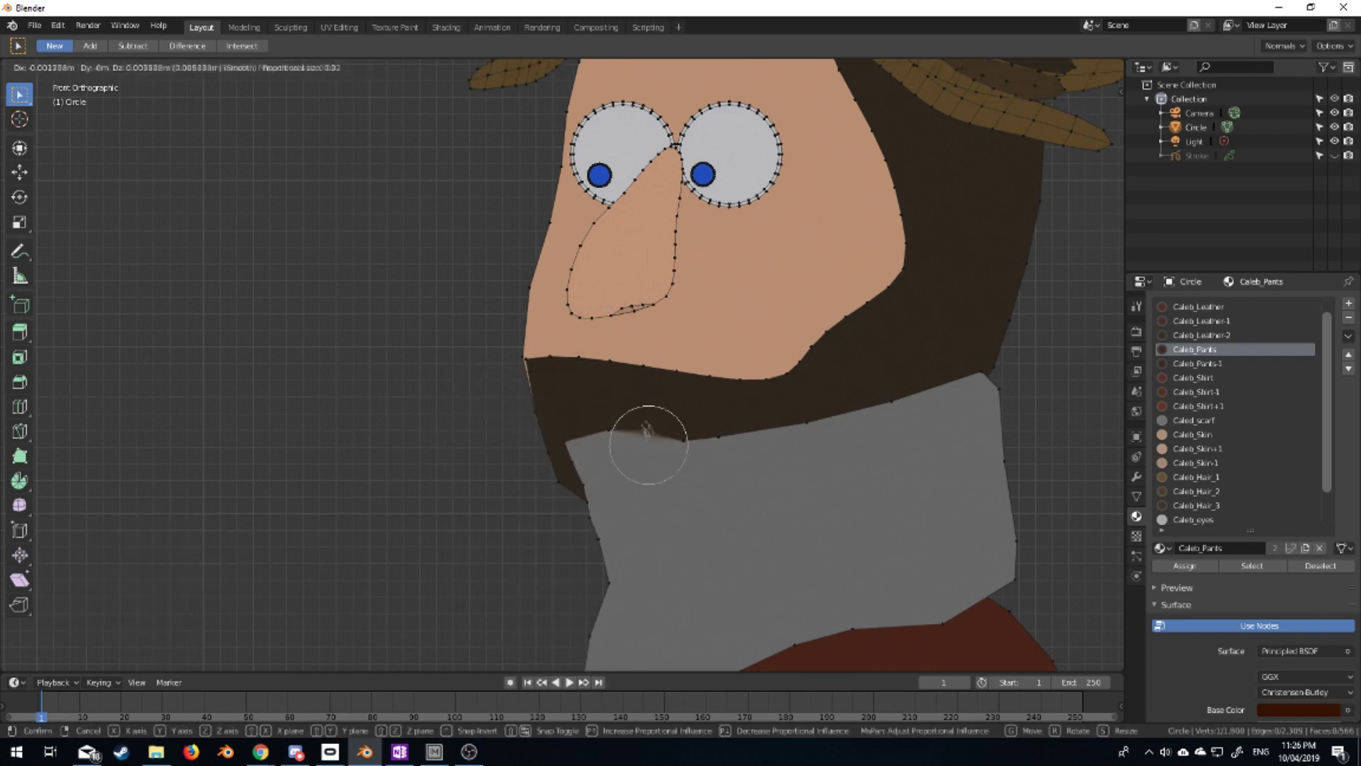
click(667, 454)
Move another chin vertex to reshape the beard line, undoing a stray move
click(581, 486)
key(g)
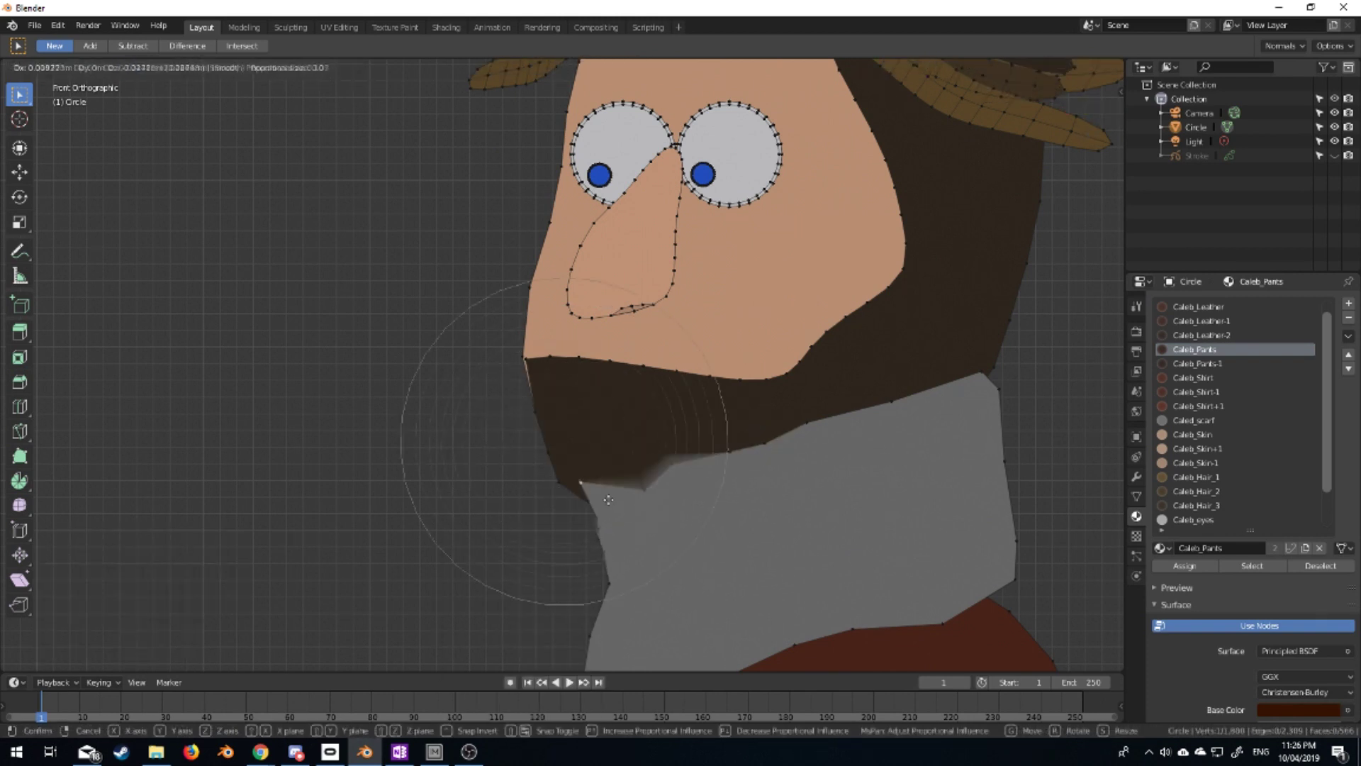
click(688, 501)
key(g)
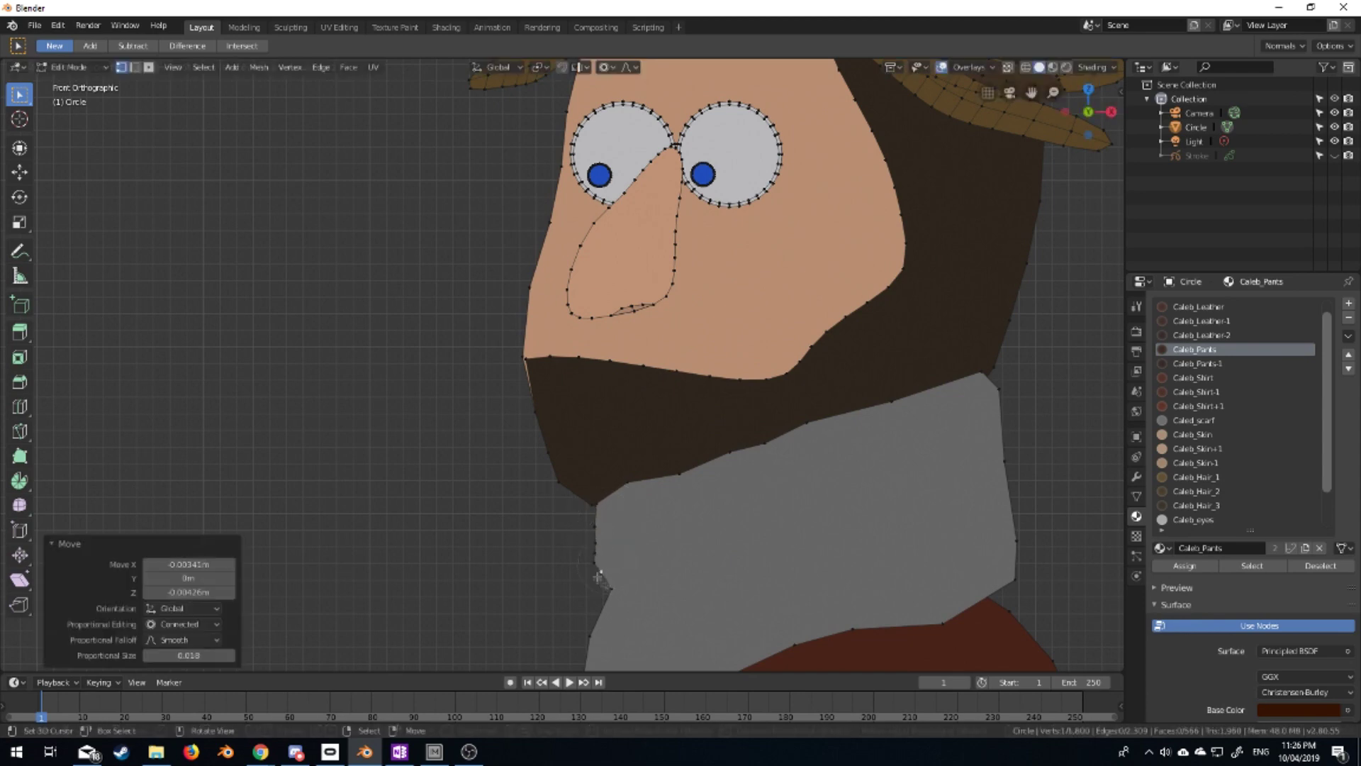
right_click(602, 565)
scroll(607, 537, down, 5)
key(ctrl+z)
scroll(593, 517, down, 3)
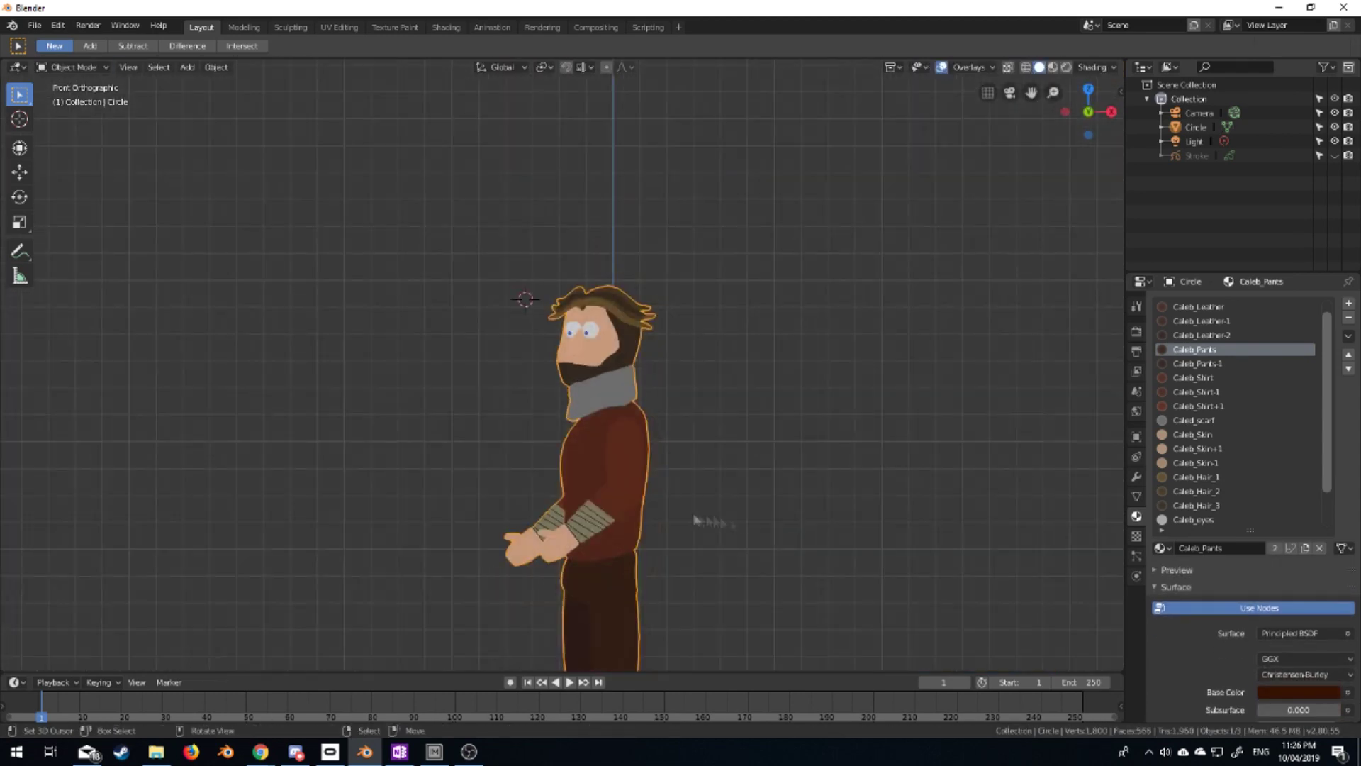
key(Tab)
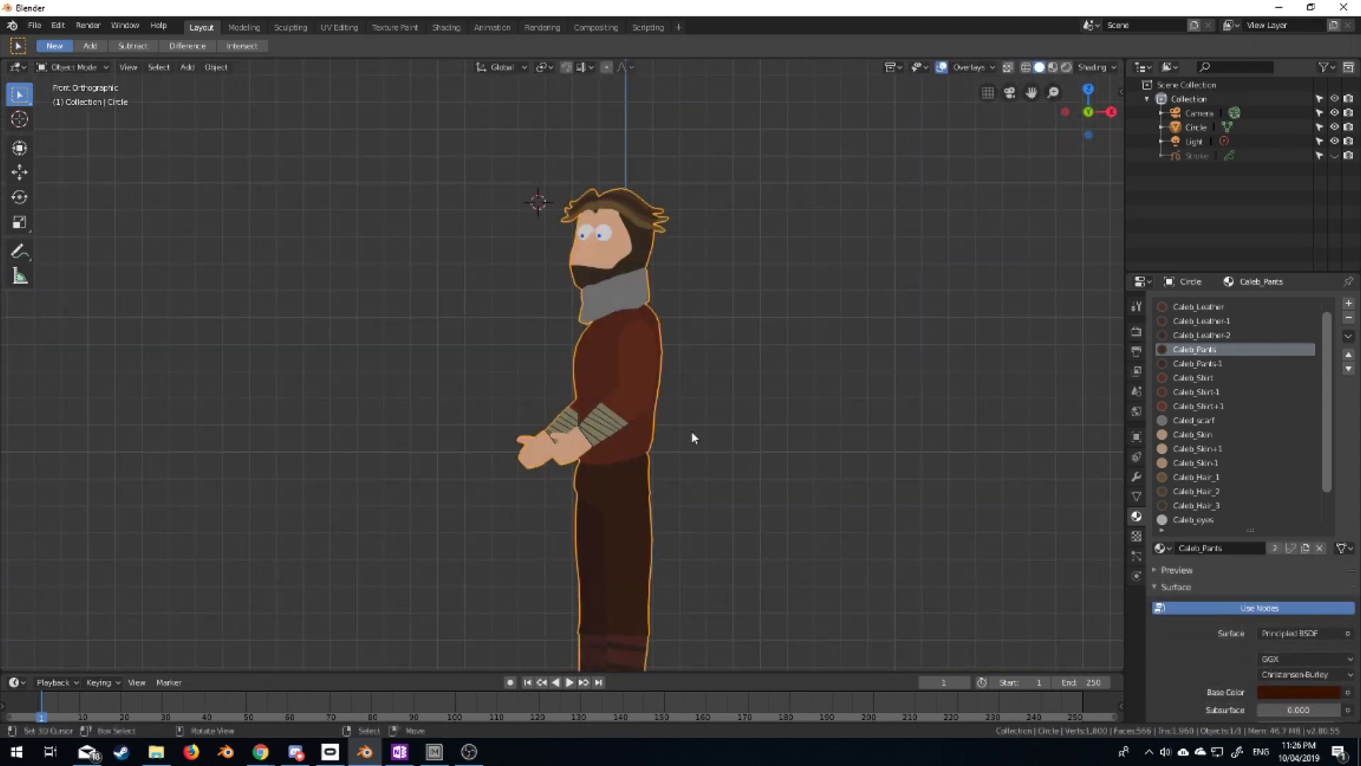
key(Tab)
scroll(693, 438, up, 2)
Lower scarf vertices with proportional moves to reshape the scarf around the neck
key(g)
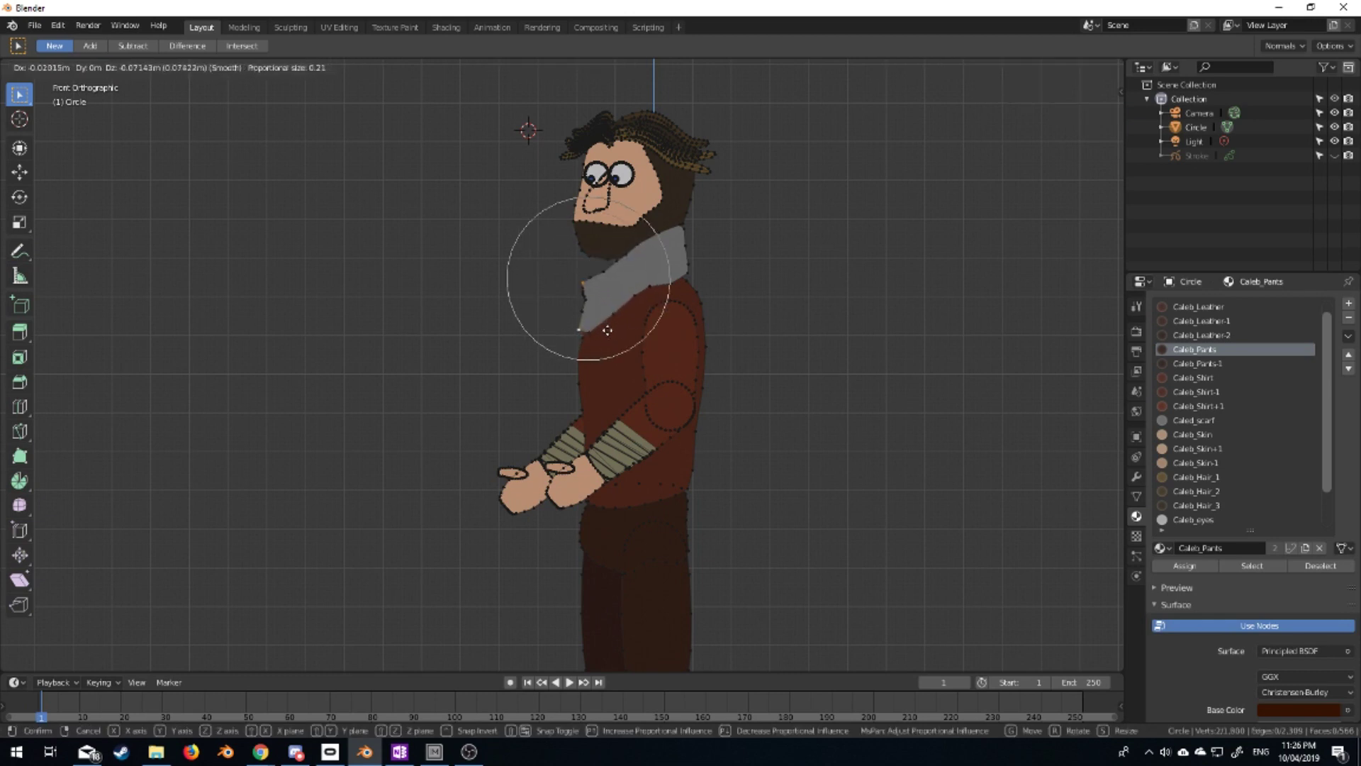
click(608, 338)
shift+middle_drag(520, 241, 495, 368)
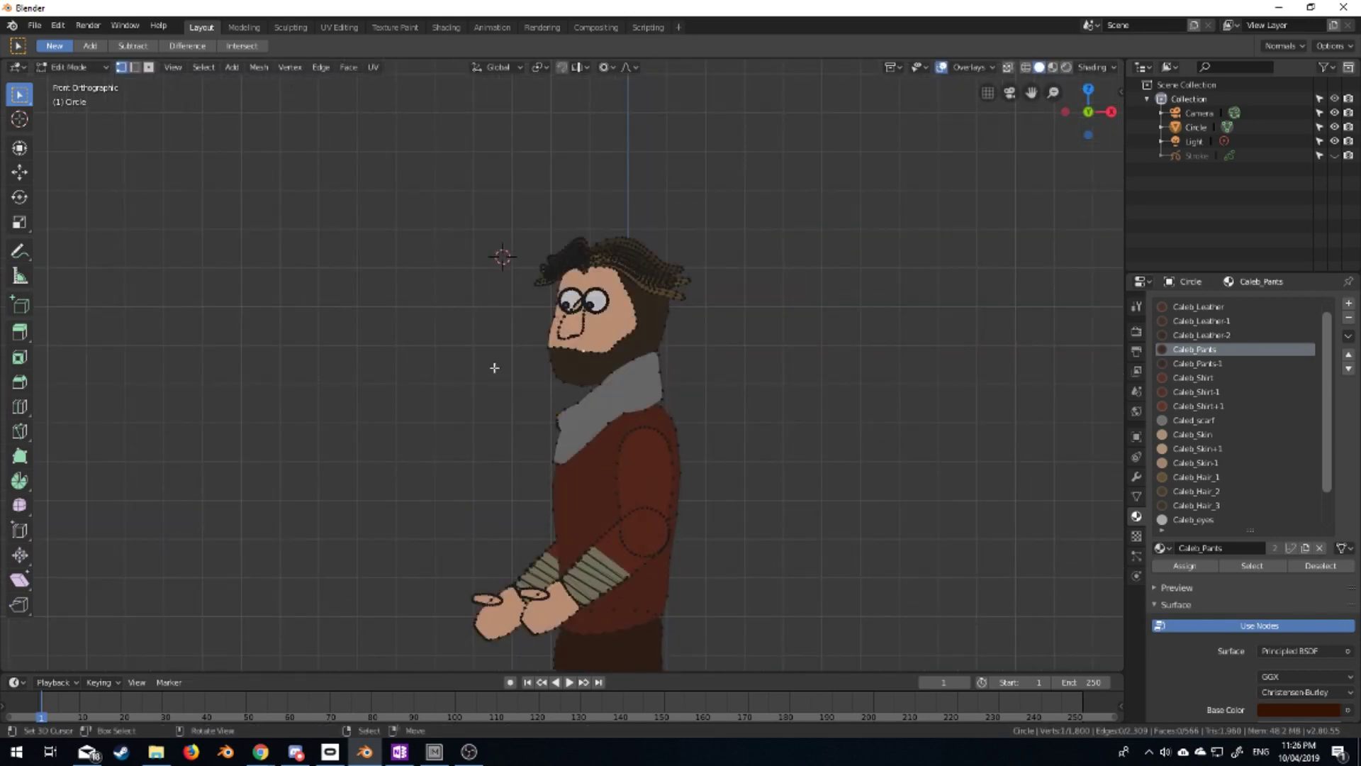
key(l)
key(g)
click(727, 355)
scroll(726, 355, up, 2)
key(g)
click(715, 423)
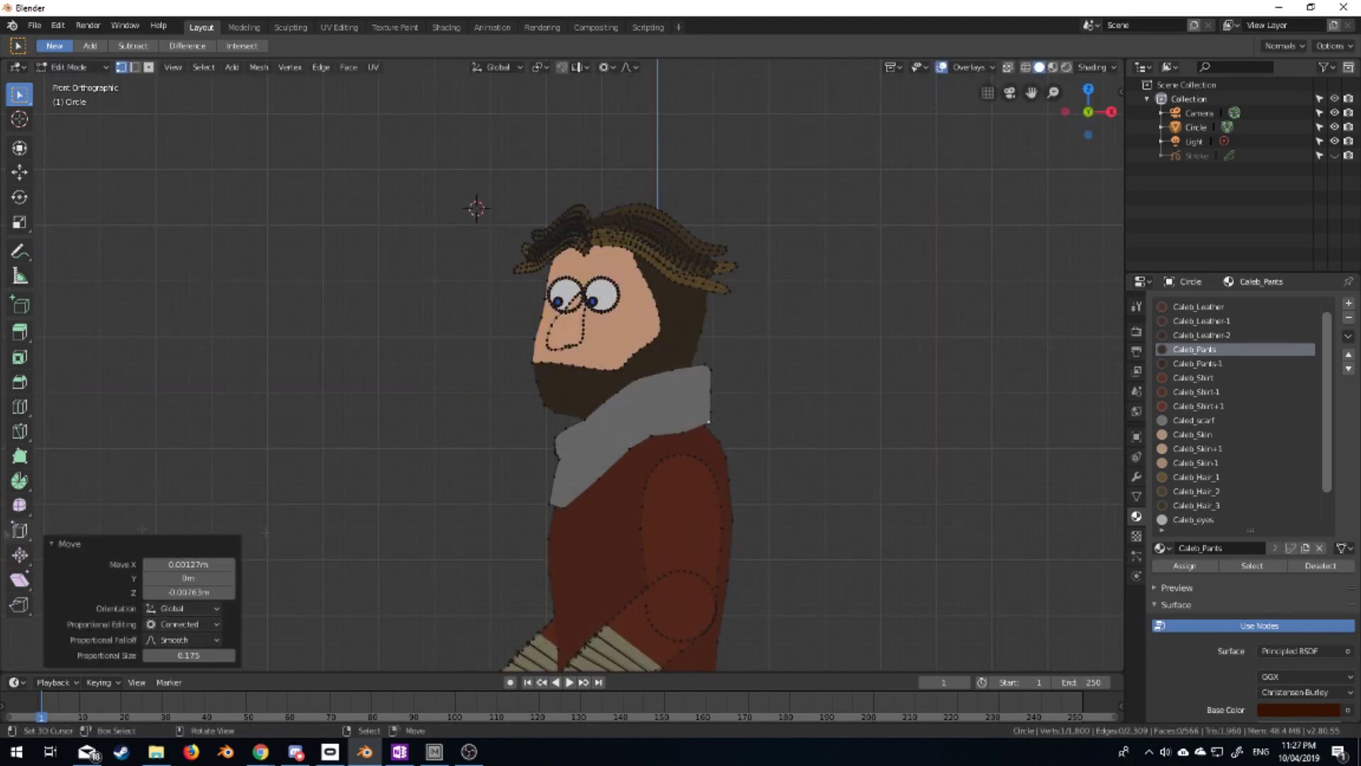
Orbit around the character in Object Mode to inspect the result, then return to front view
key(Tab)
scroll(712, 423, down, 3)
scroll(745, 289, up, 2)
scroll(744, 289, up, 2)
scroll(440, 339, down, 2)
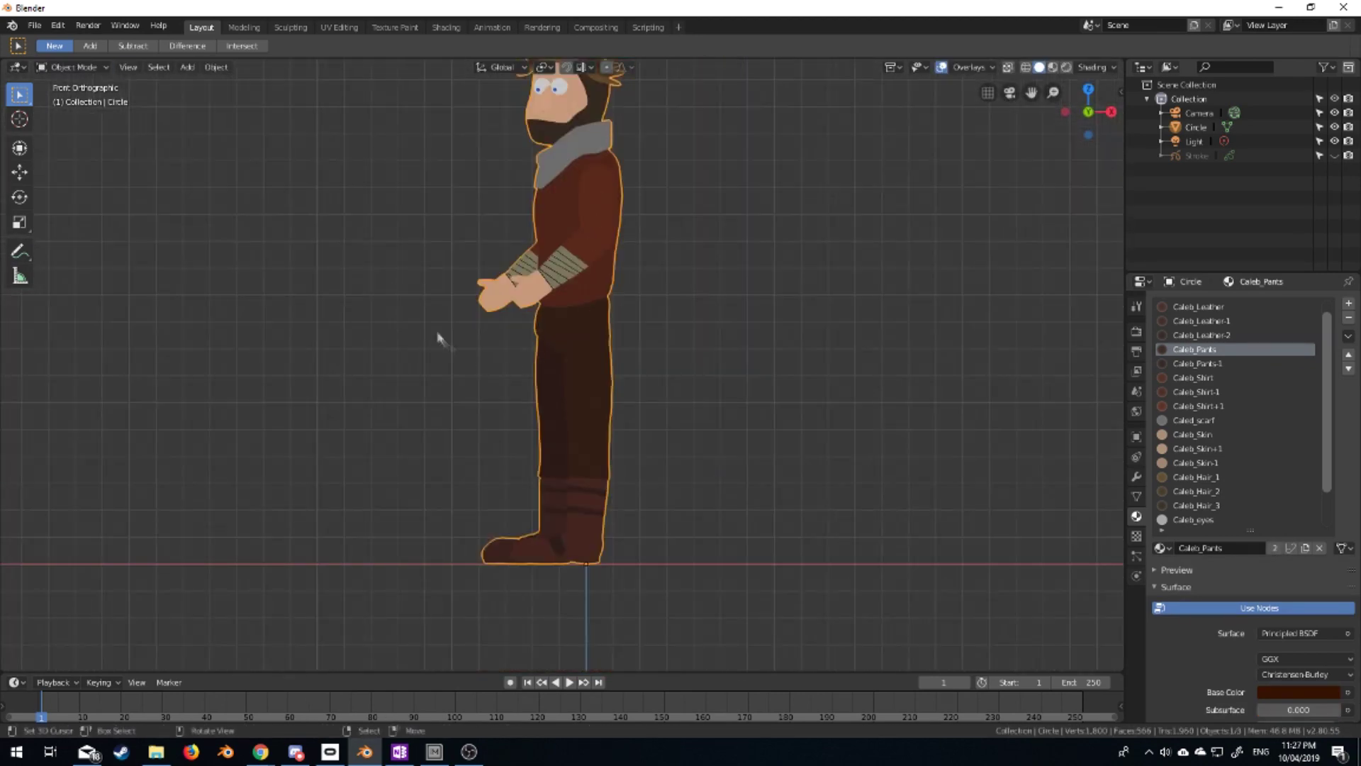
middle_drag(439, 339, 572, 447)
key(KP_1)
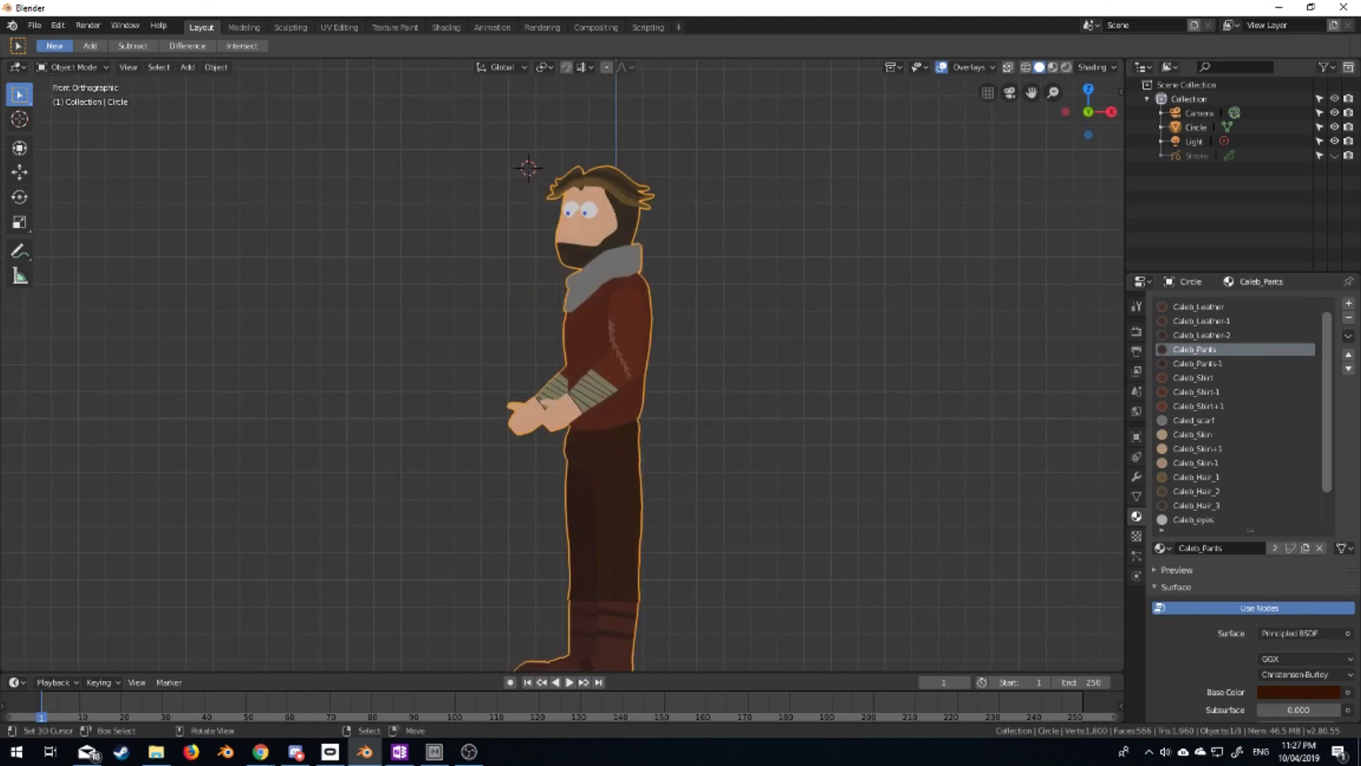
Duplicate the selected vertex at the back of the neck in Edit Mode
key(Tab)
scroll(624, 269, up, 3)
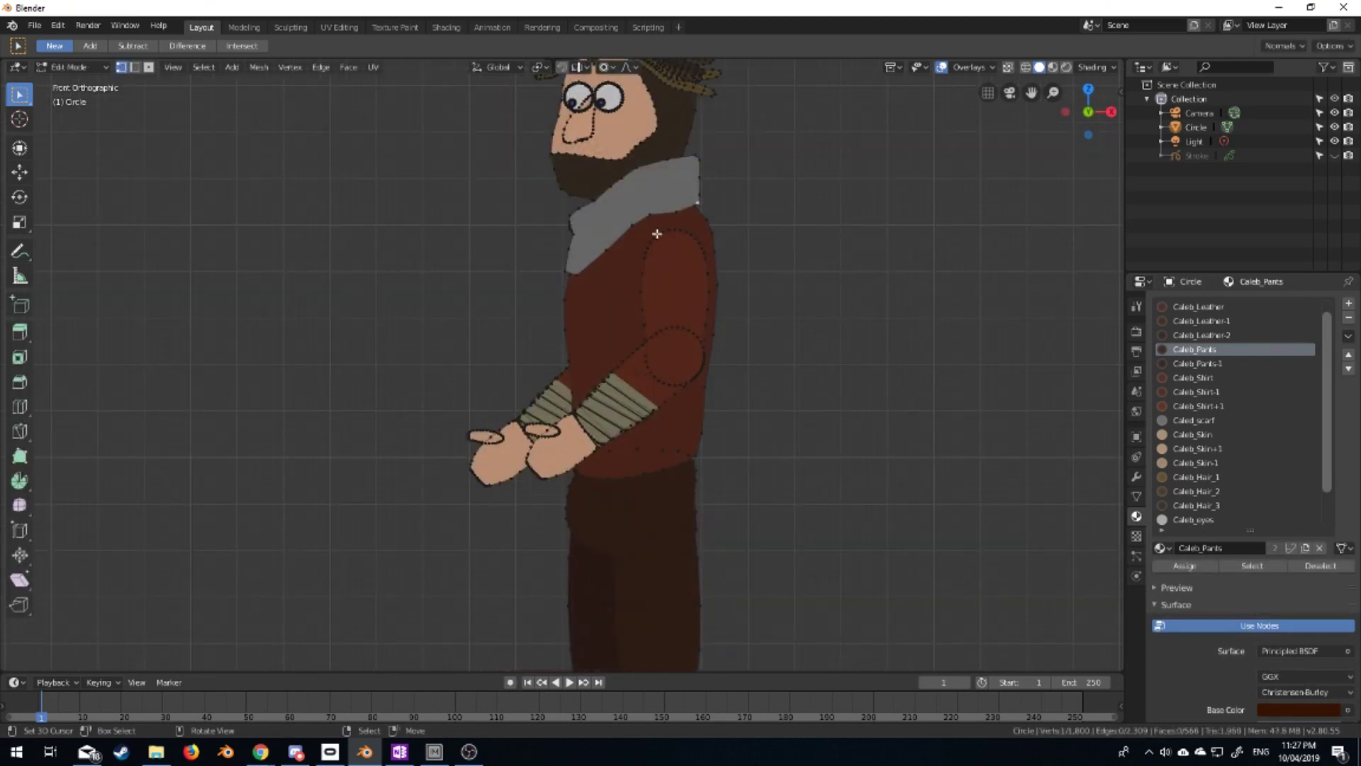
shift+scroll(695, 249, up, 2)
key(shift+d)
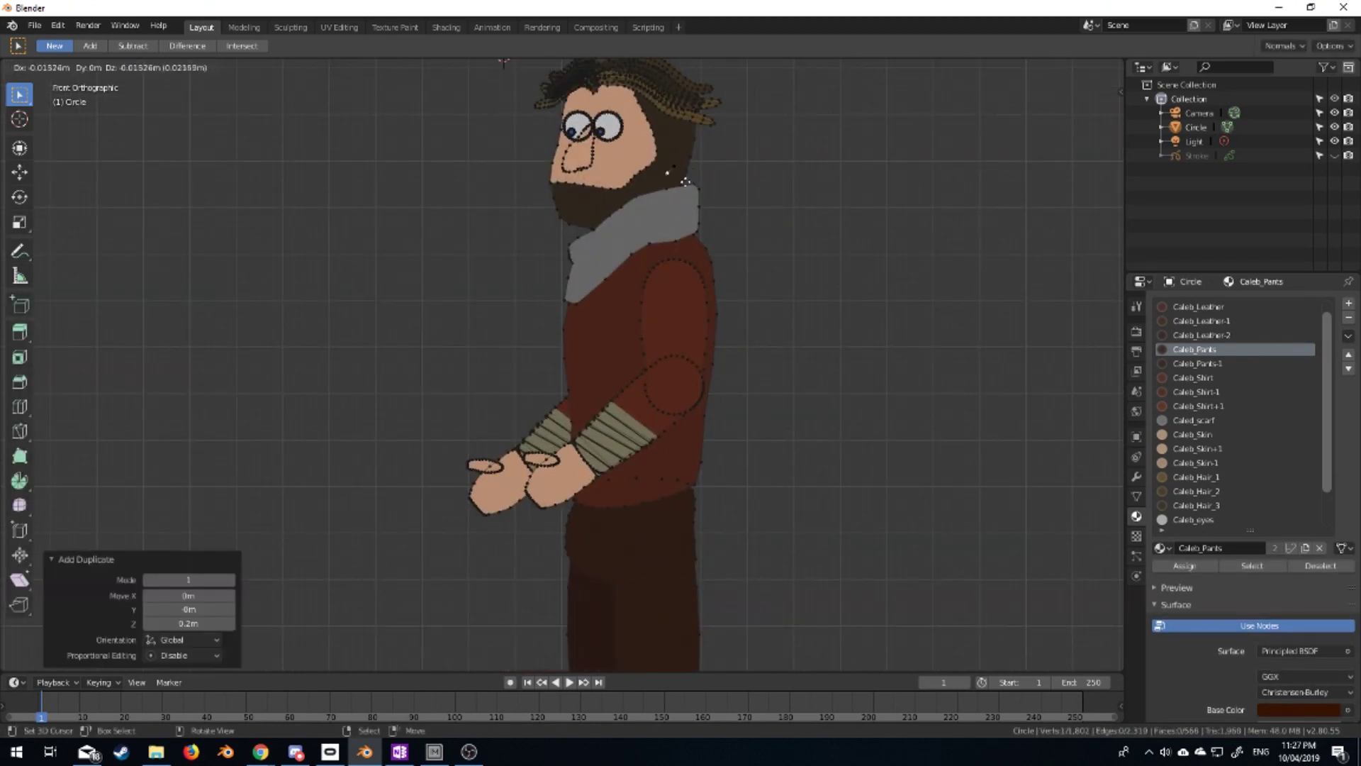
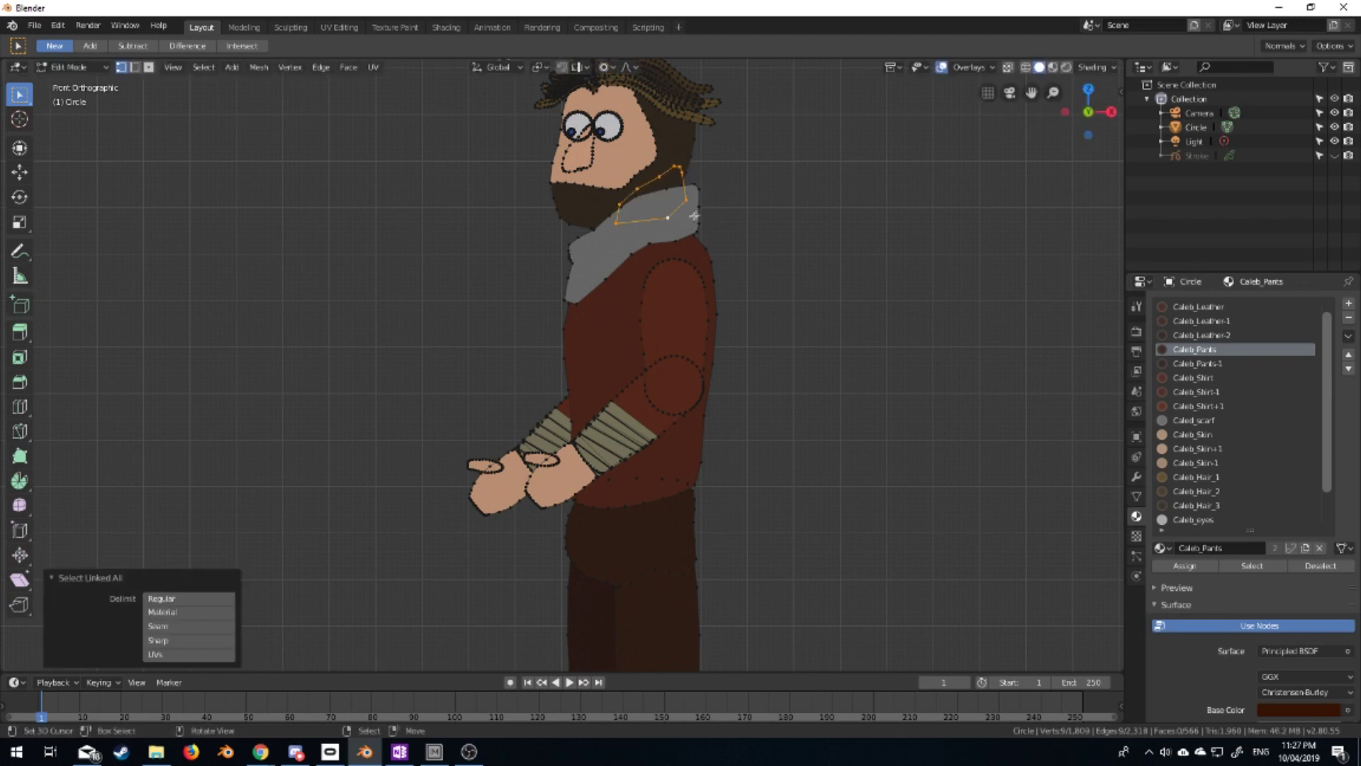
Extrude jacket outline vertices down the body toward the leg
key(e)
click(709, 240)
key(shift+d)
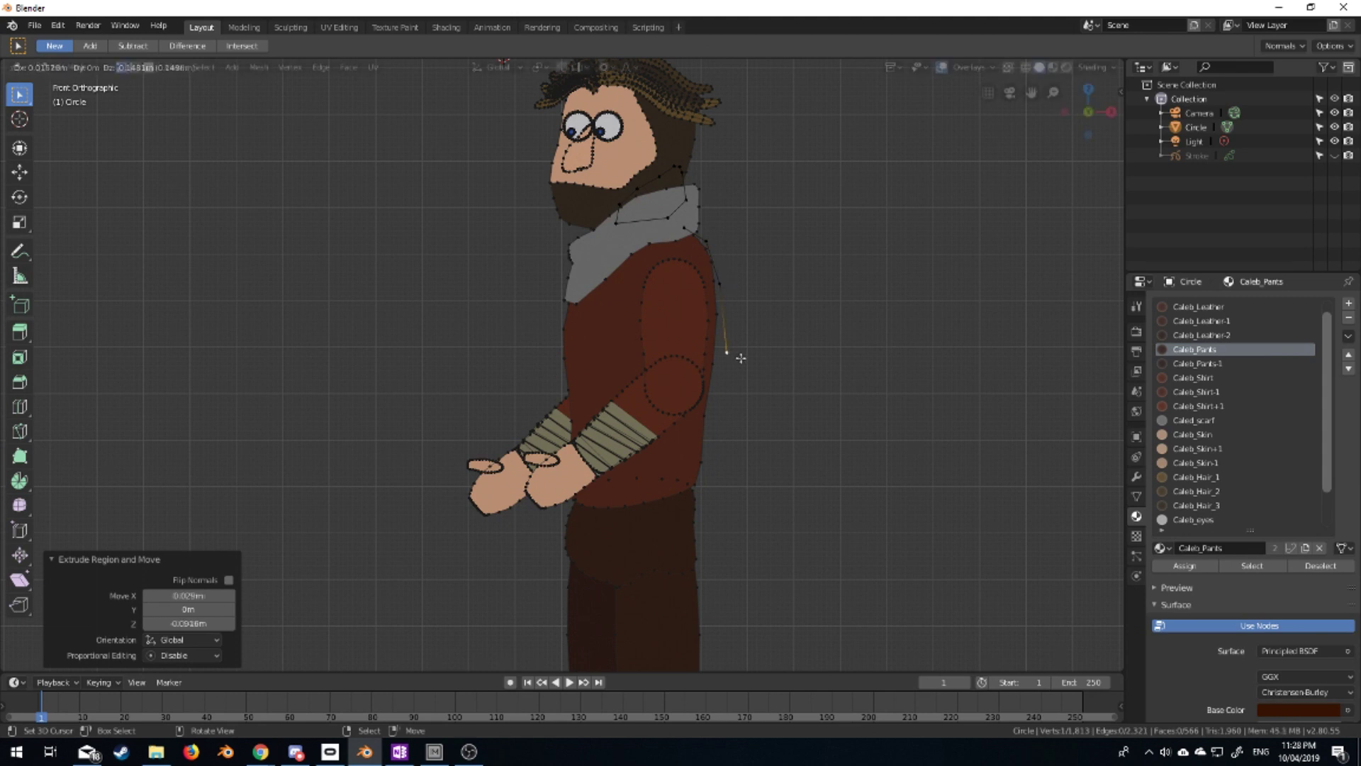
click(723, 556)
shift+scroll(723, 557, down, 5)
key(e)
click(719, 423)
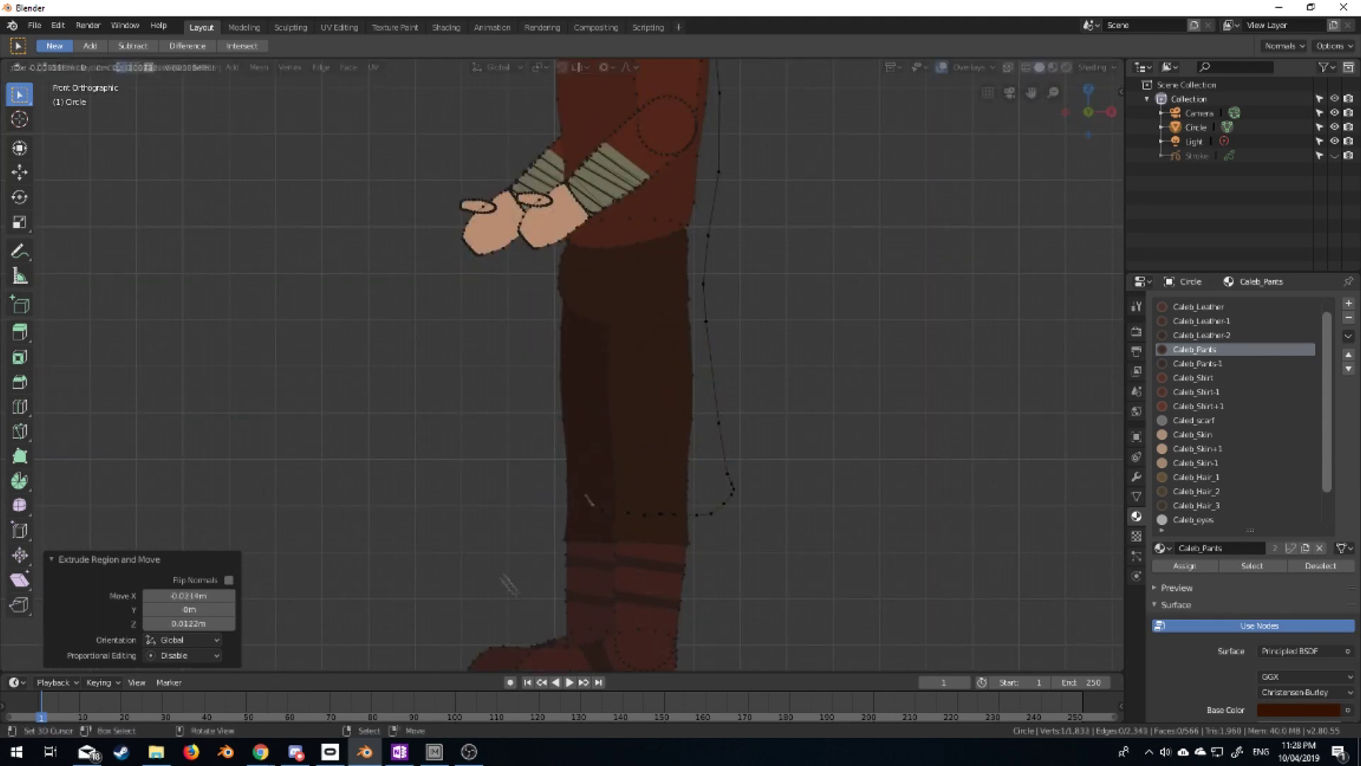
click(591, 304)
Extrude the last outline points to close off the lower jacket edge
key(e)
shift+scroll(611, 380, up, 5)
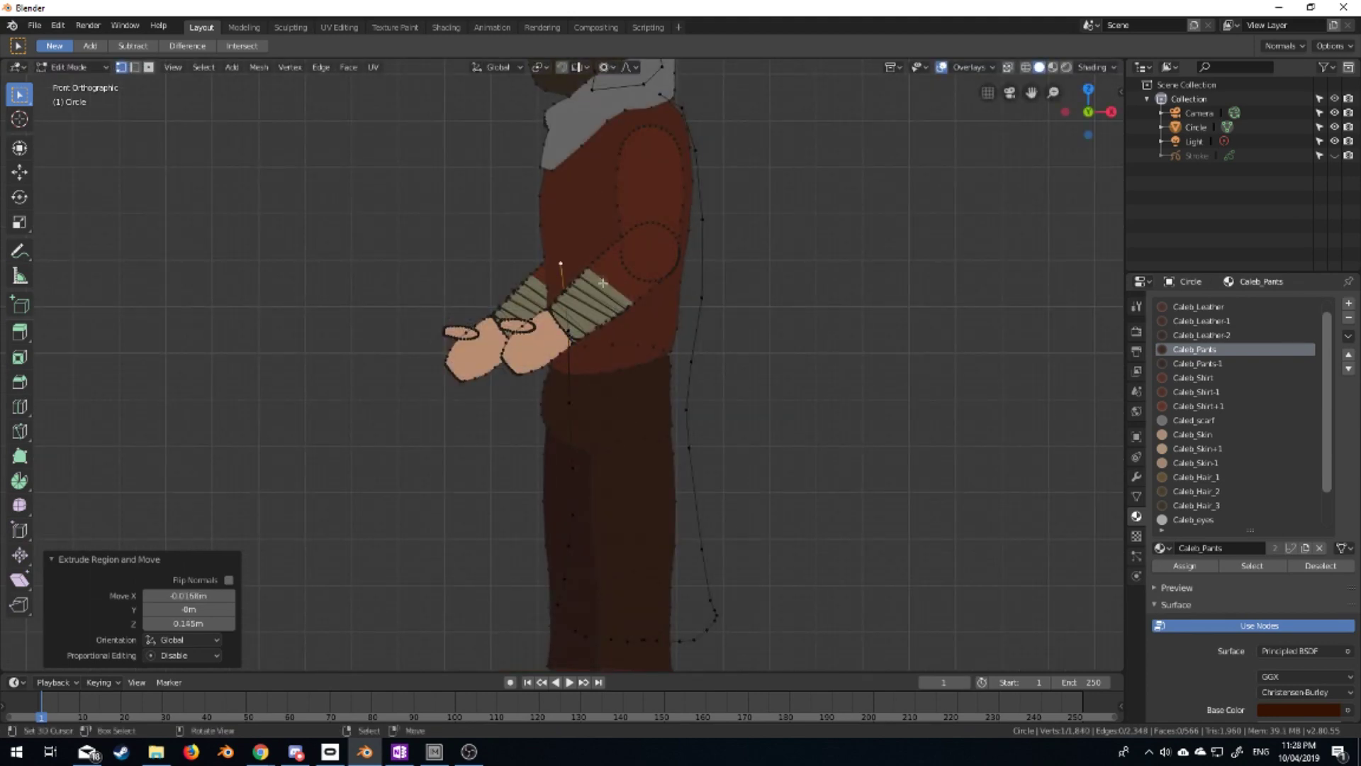
click(608, 229)
shift+scroll(608, 229, up, 5)
click(671, 212)
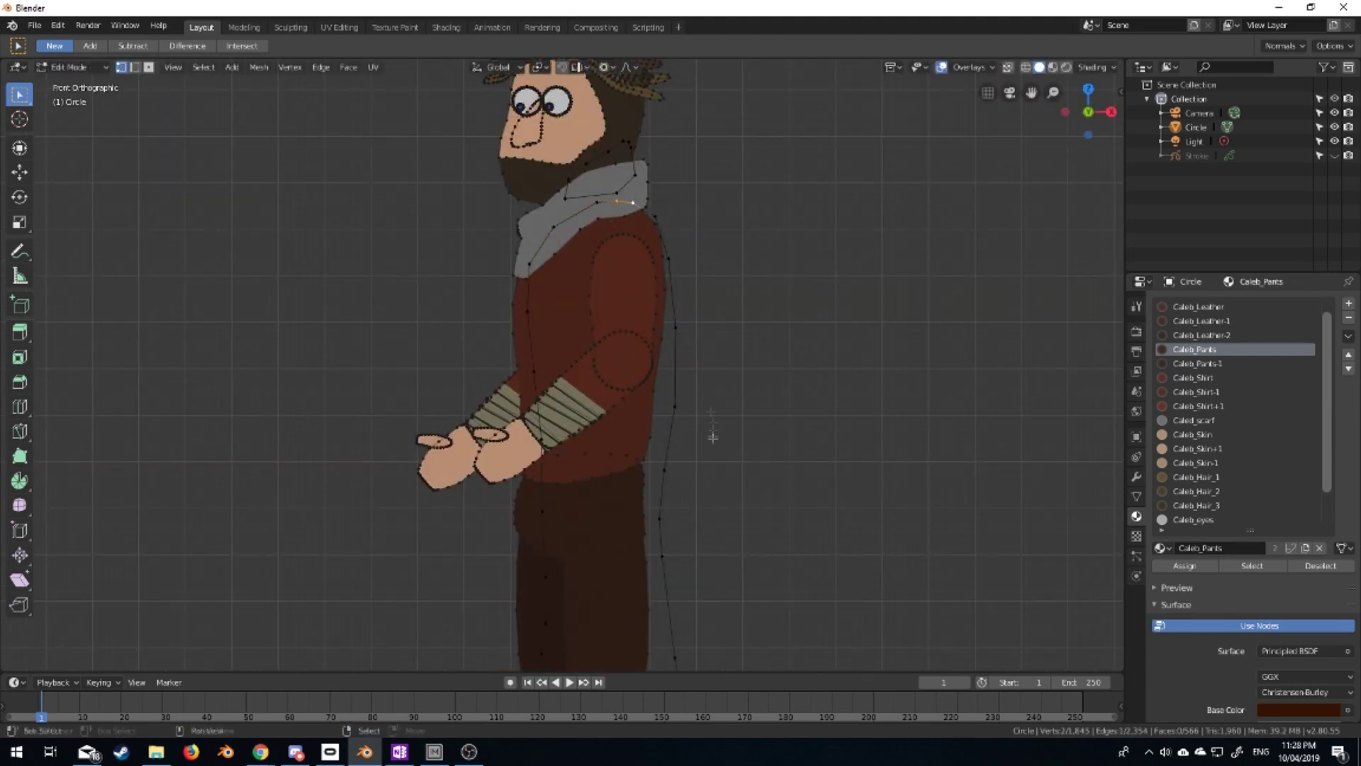
scroll(680, 284, up, 4)
scroll(698, 363, up, 3)
Bring up the delete options, then select the whole connected outline loop
key(x)
scroll(681, 368, down, 6)
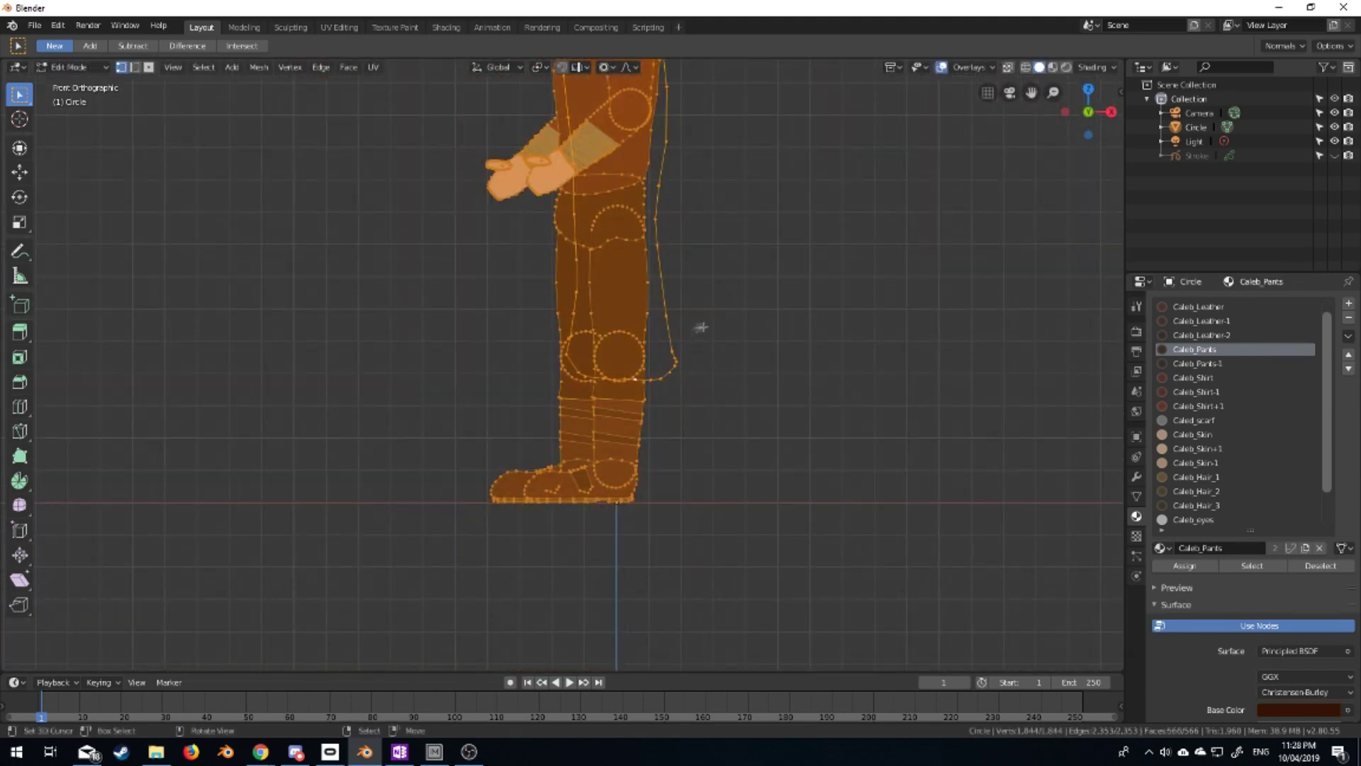
key(ctrl+l)
scroll(773, 426, up, 2)
scroll(785, 482, up, 2)
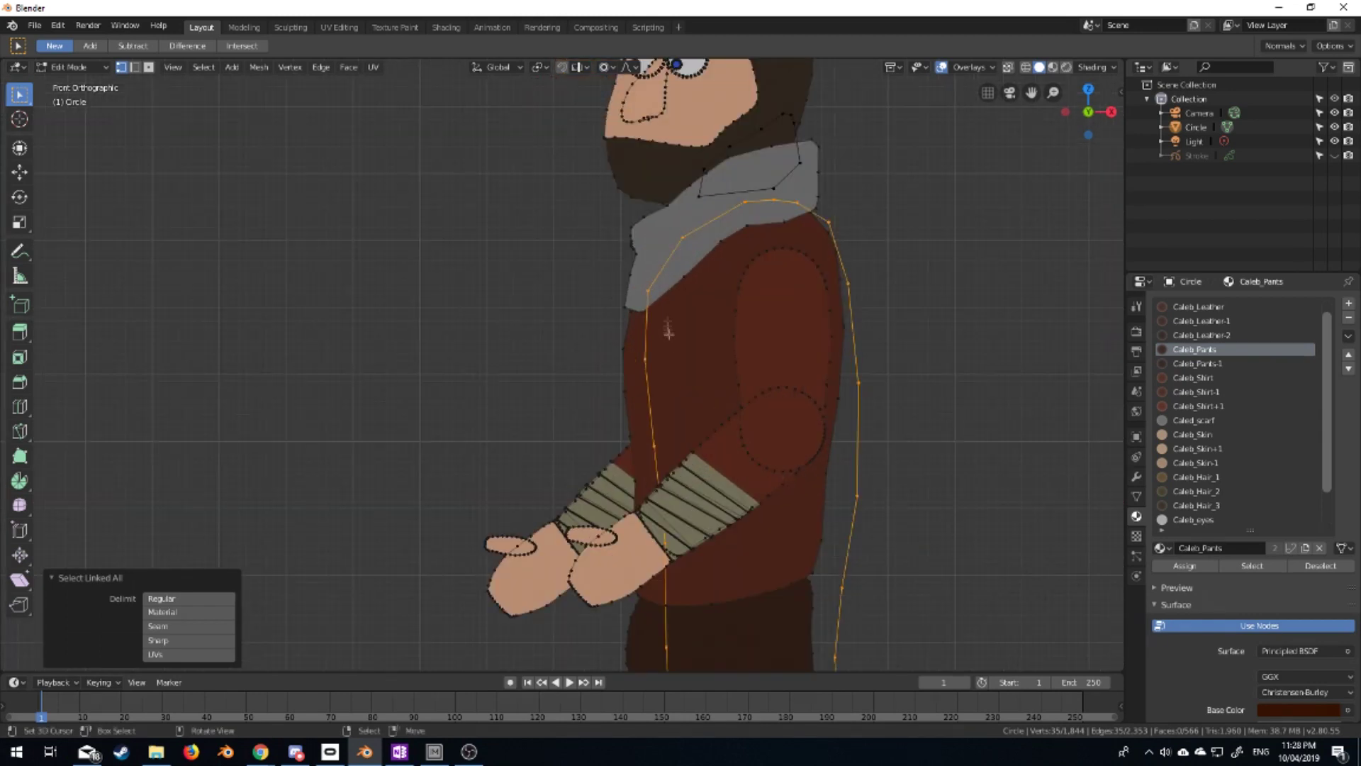
Extrude outline vertices from the scarf up the shirt edge, then add a new material slot
click(692, 244)
click(729, 248)
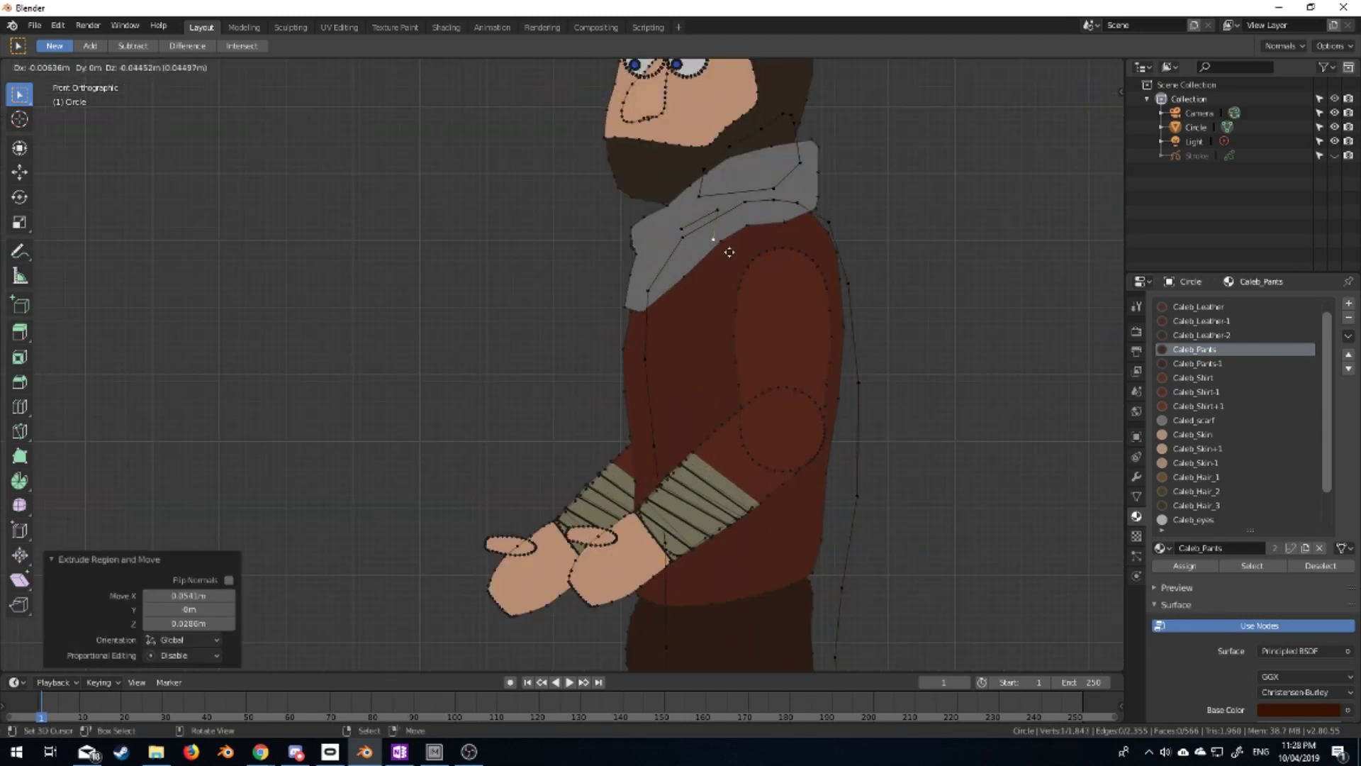
click(668, 546)
key(e)
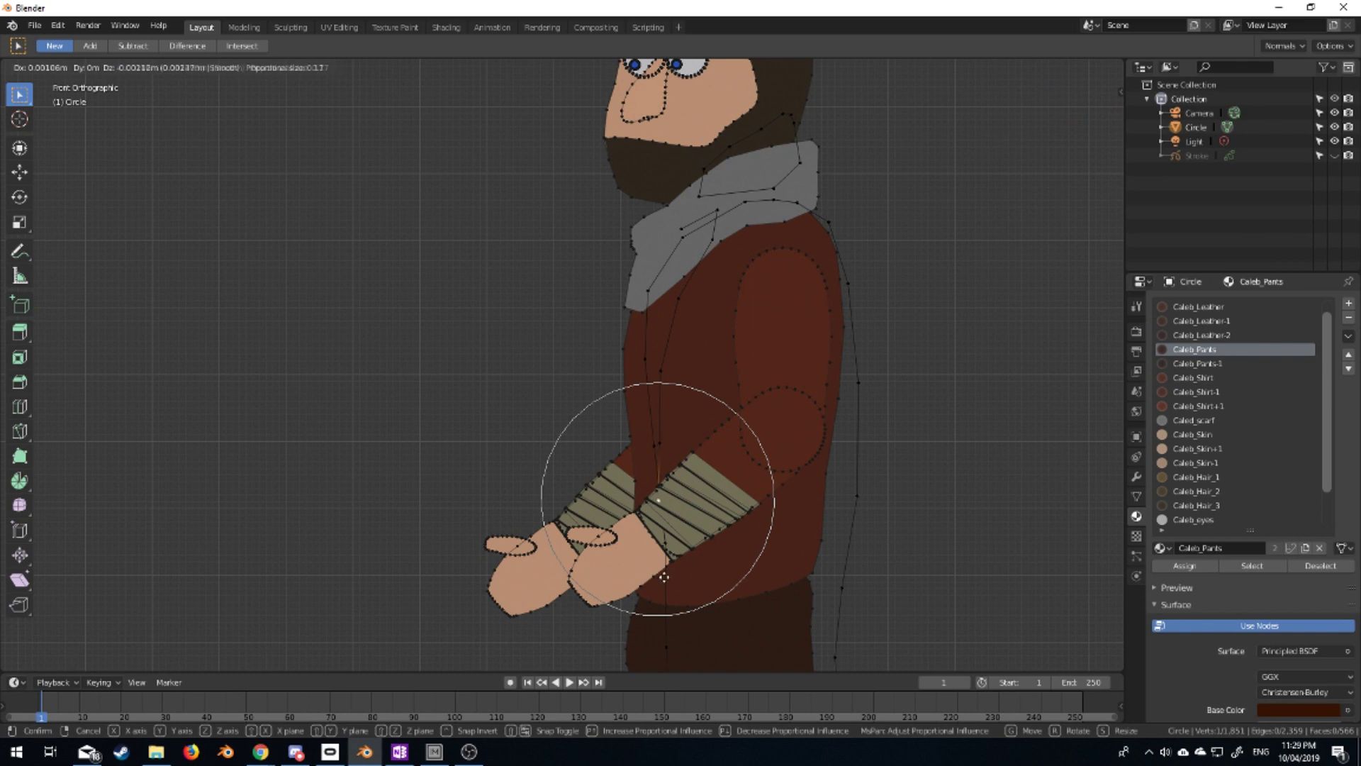
click(636, 302)
scroll(636, 301, down, 2)
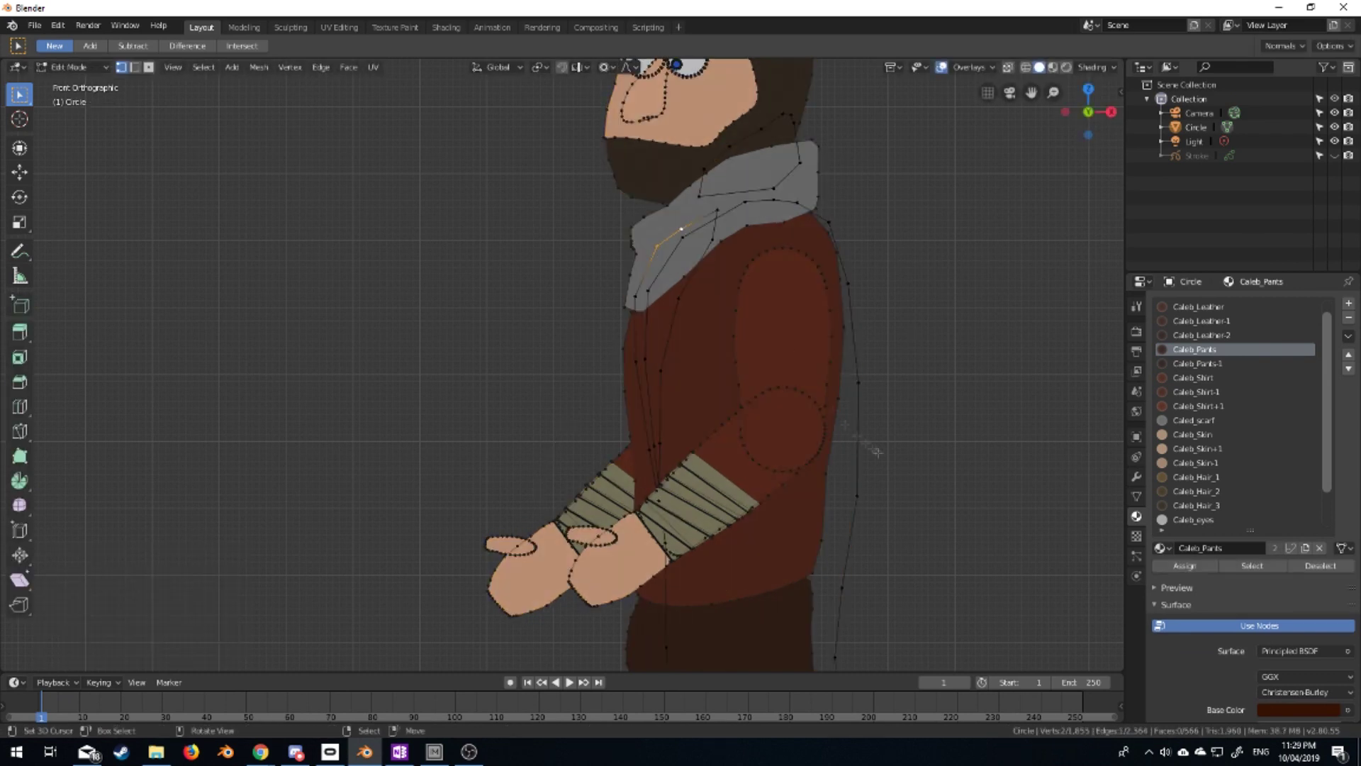
click(1348, 308)
double_click(1232, 550)
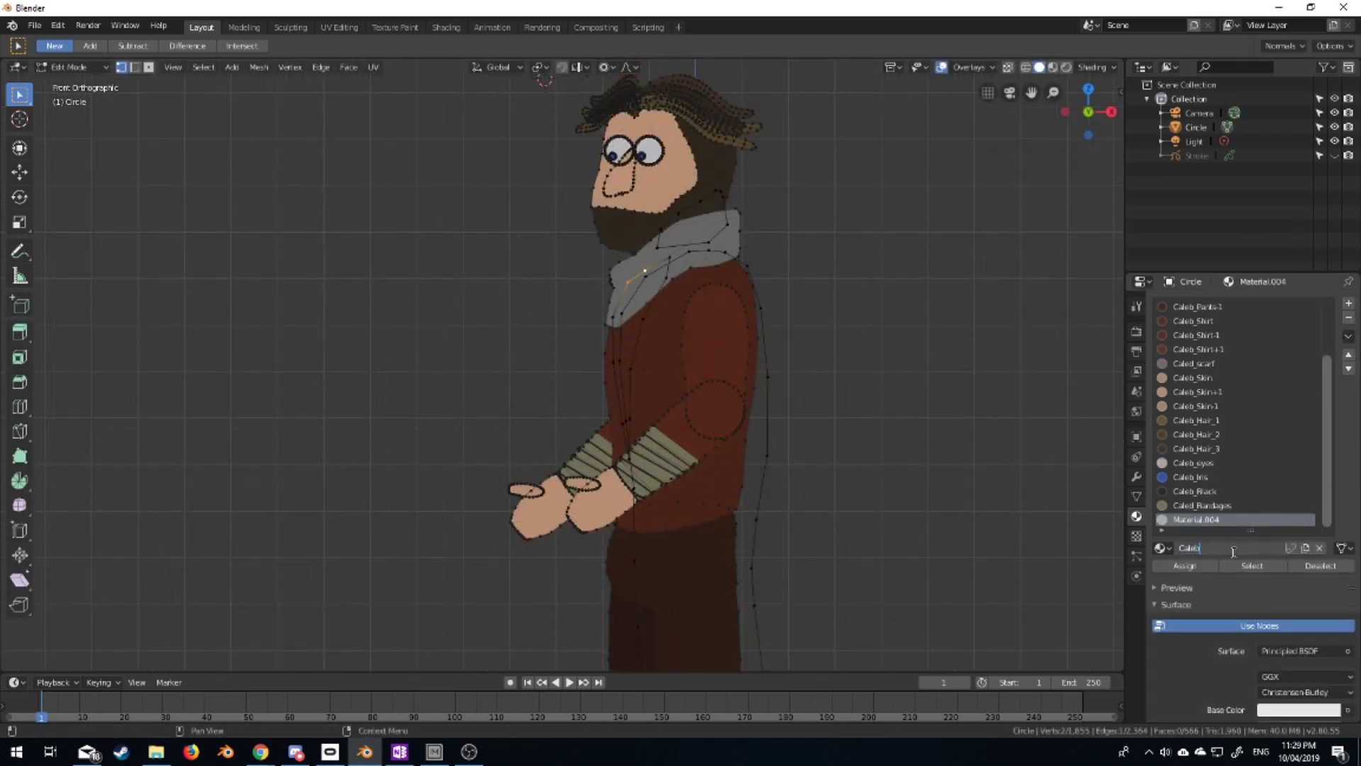
text(_Jaket)
Name the new material Caleb_Jacket and give it a dark-brown base colour
key(Return)
scroll(1234, 552, down, 4)
click(1298, 596)
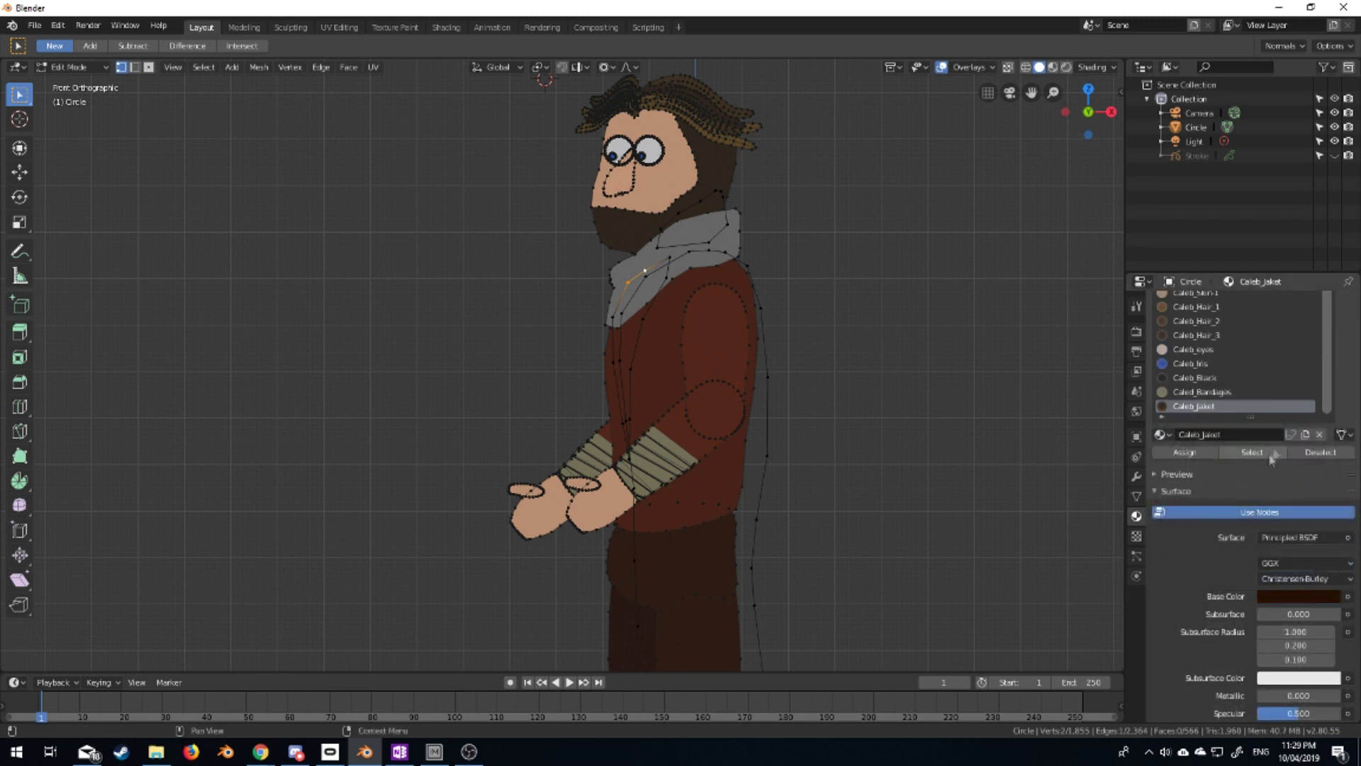
scroll(1266, 452, up, 3)
Add a second slot reusing the jacket material, named Caleb_Jacket+1
click(1348, 317)
click(1230, 547)
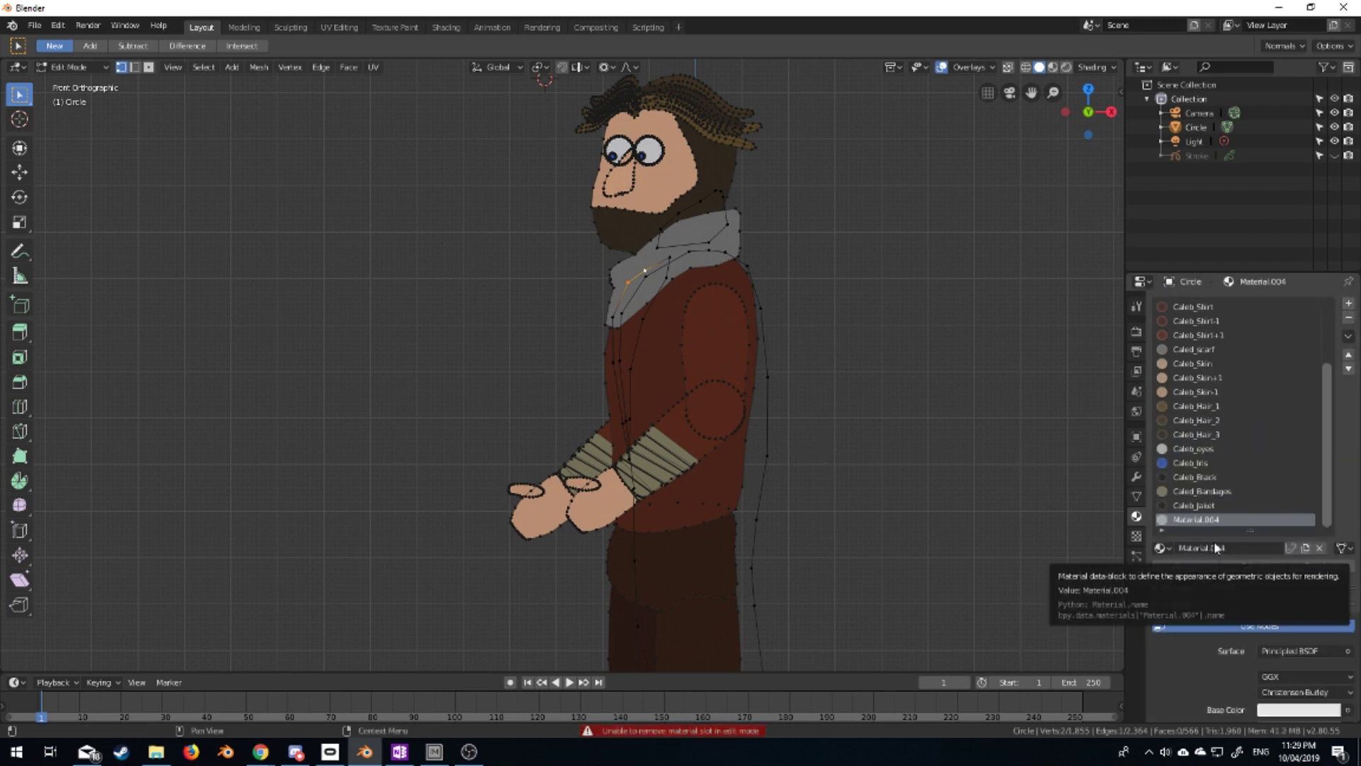
click(1160, 547)
key(Return)
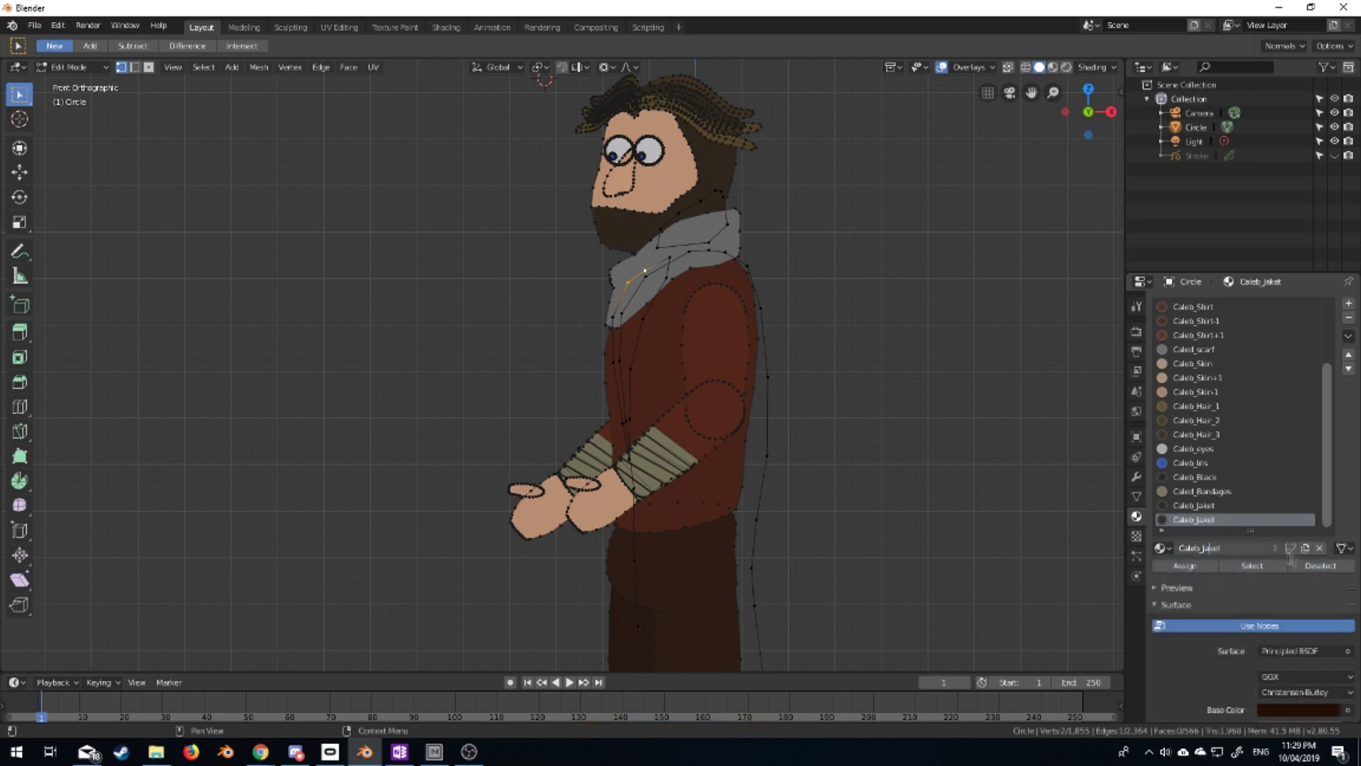
key(Return)
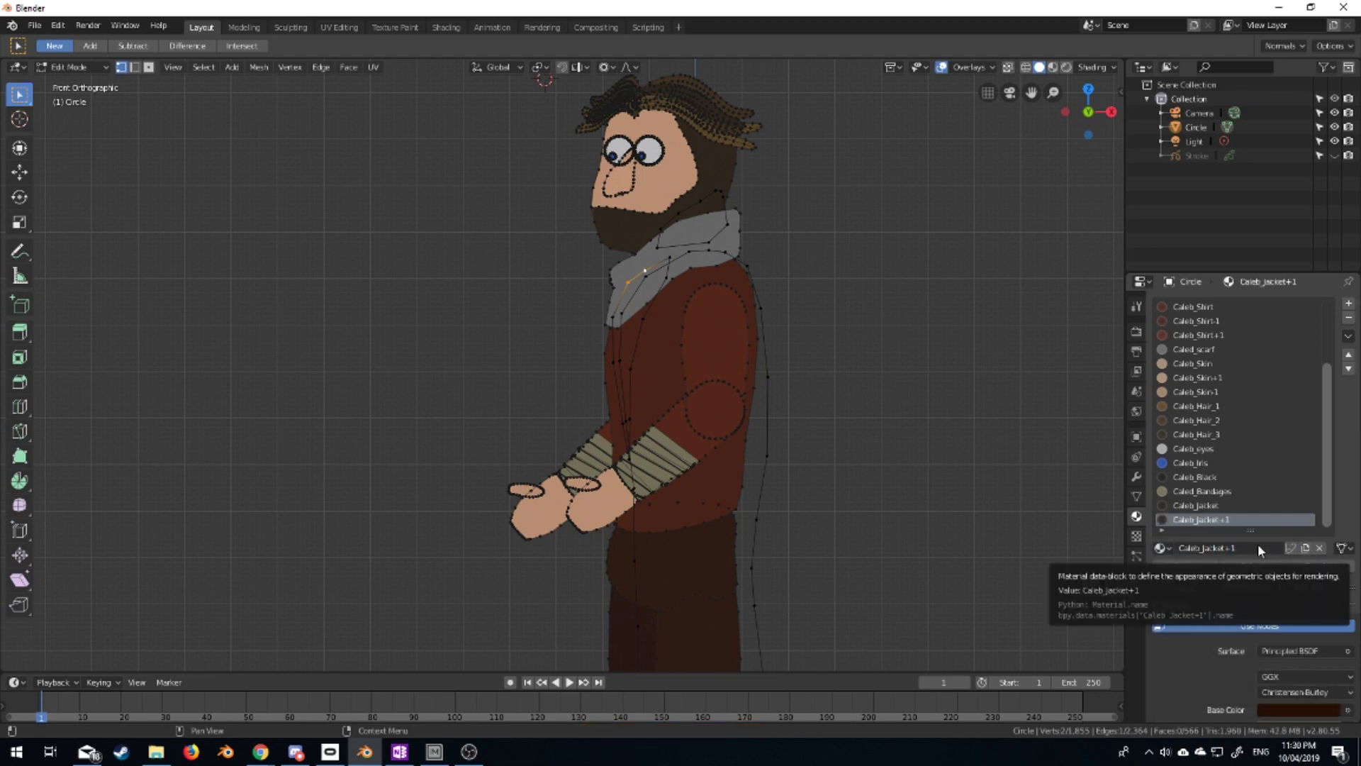
click(1298, 709)
scroll(1329, 598, down, 4)
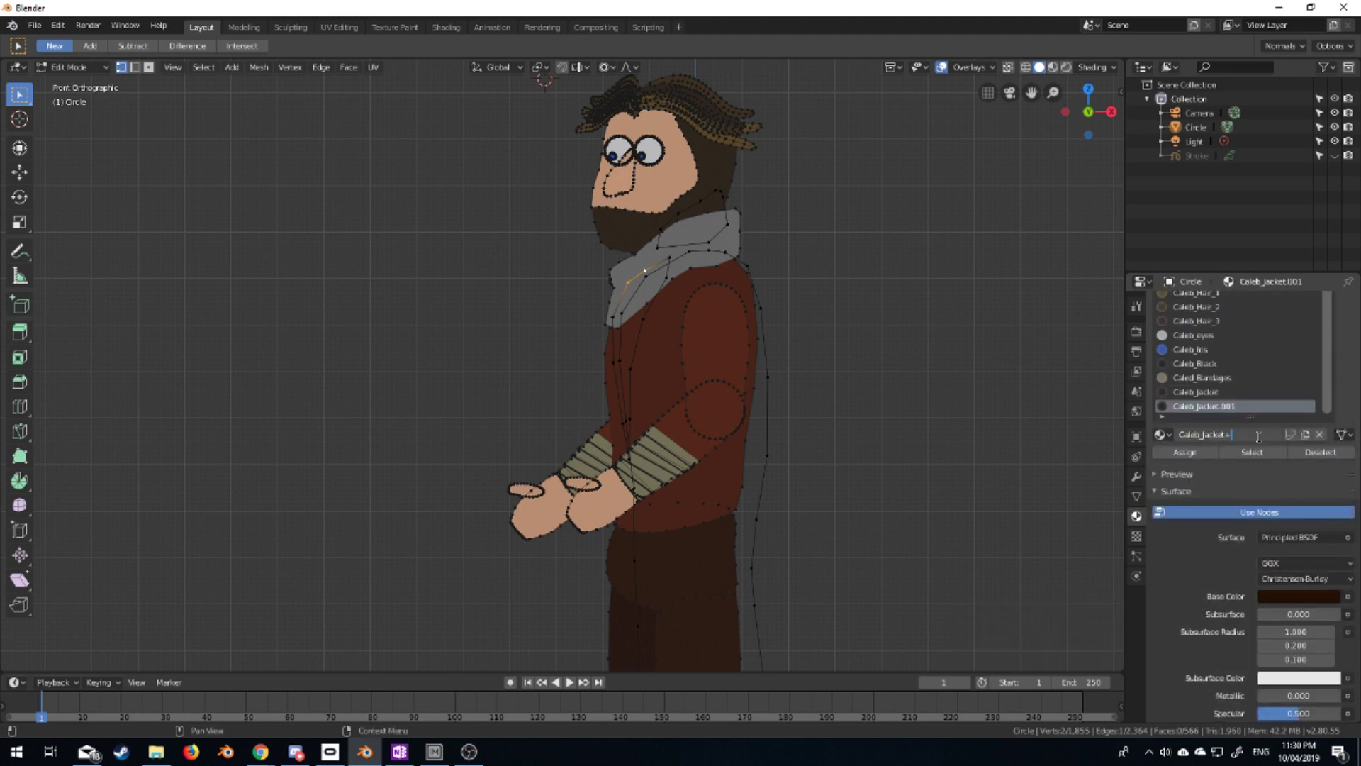
Finish the Caleb_Jacket+1 name and its dark-brown base colour
text(1)
click(1299, 596)
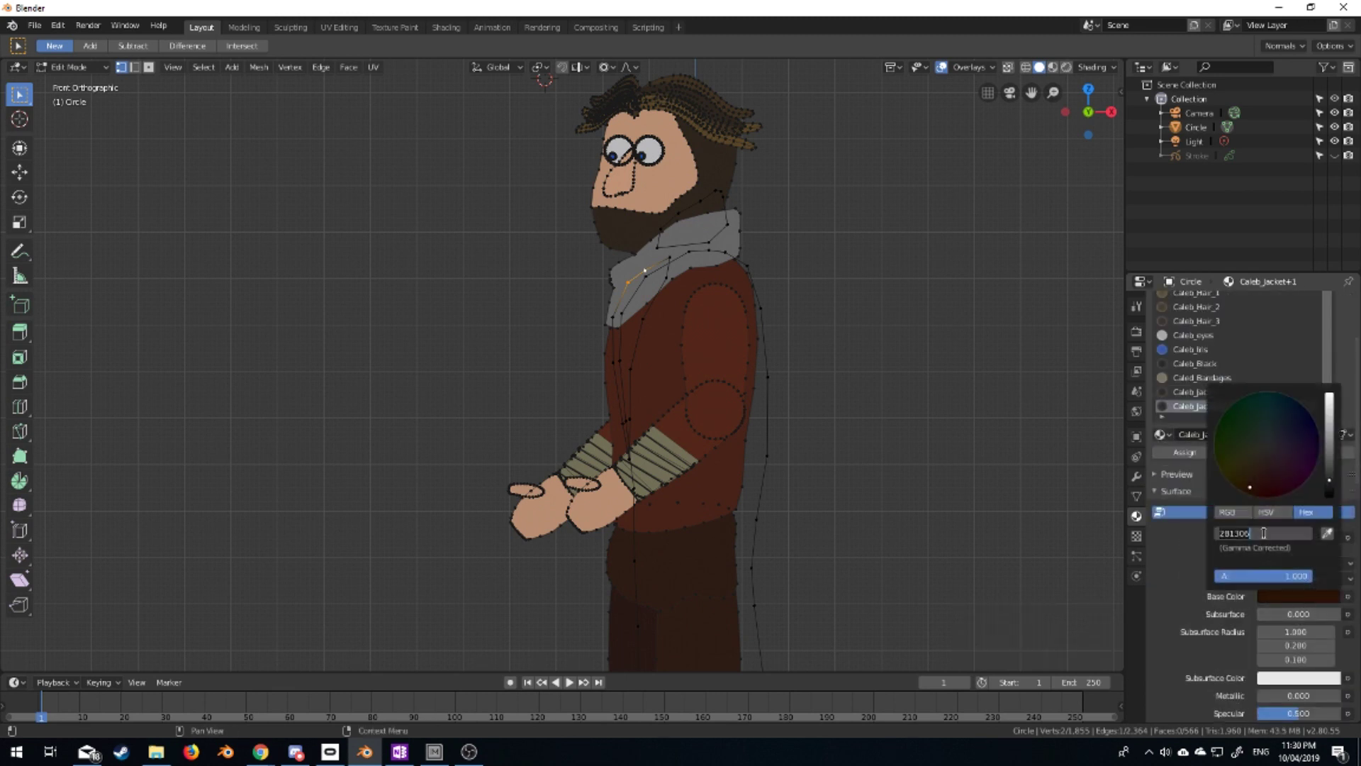
scroll(1219, 496, down, 6)
scroll(1177, 439, down, 8)
scroll(1173, 425, up, 5)
scroll(1205, 461, up, 5)
scroll(1234, 511, up, 3)
Add a third slot copying the jacket material as Caleb_Jacket-1, dark brown
click(1242, 547)
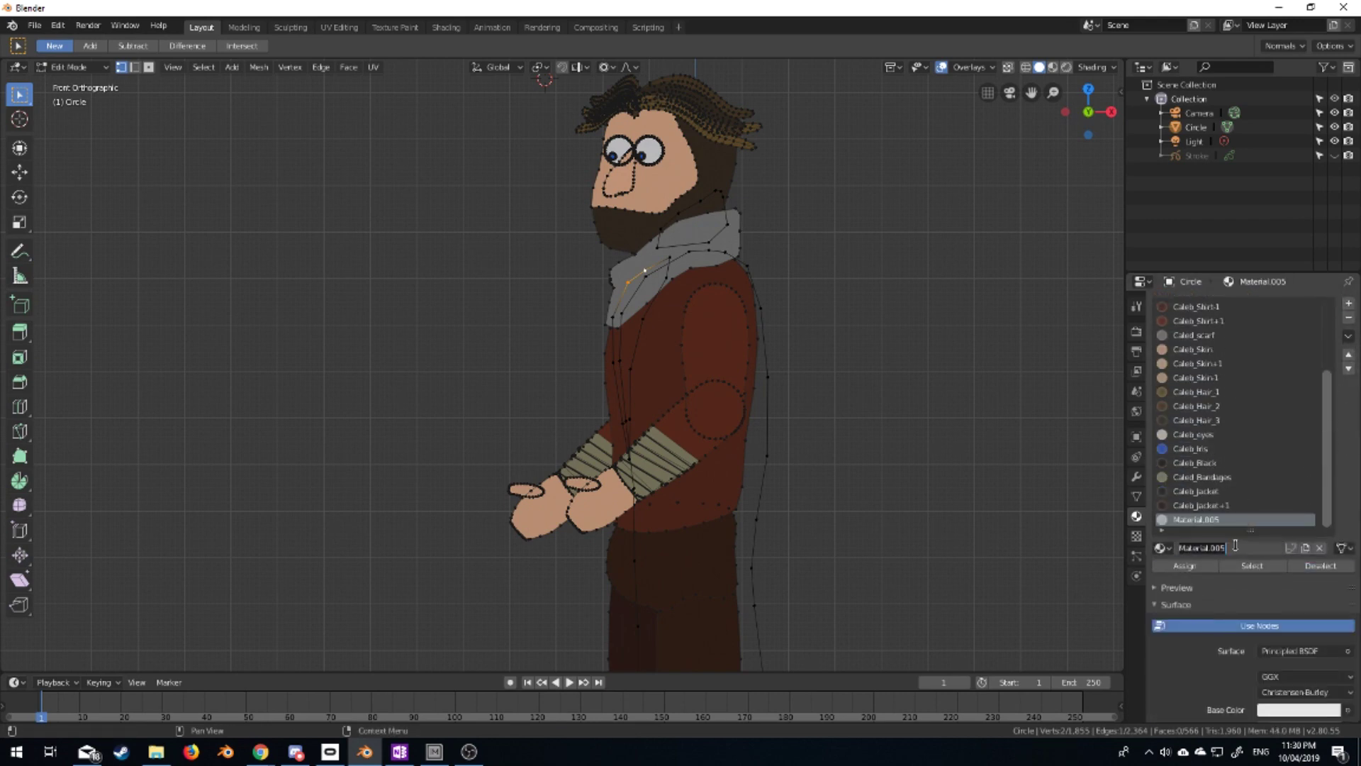
click(1161, 547)
click(1218, 577)
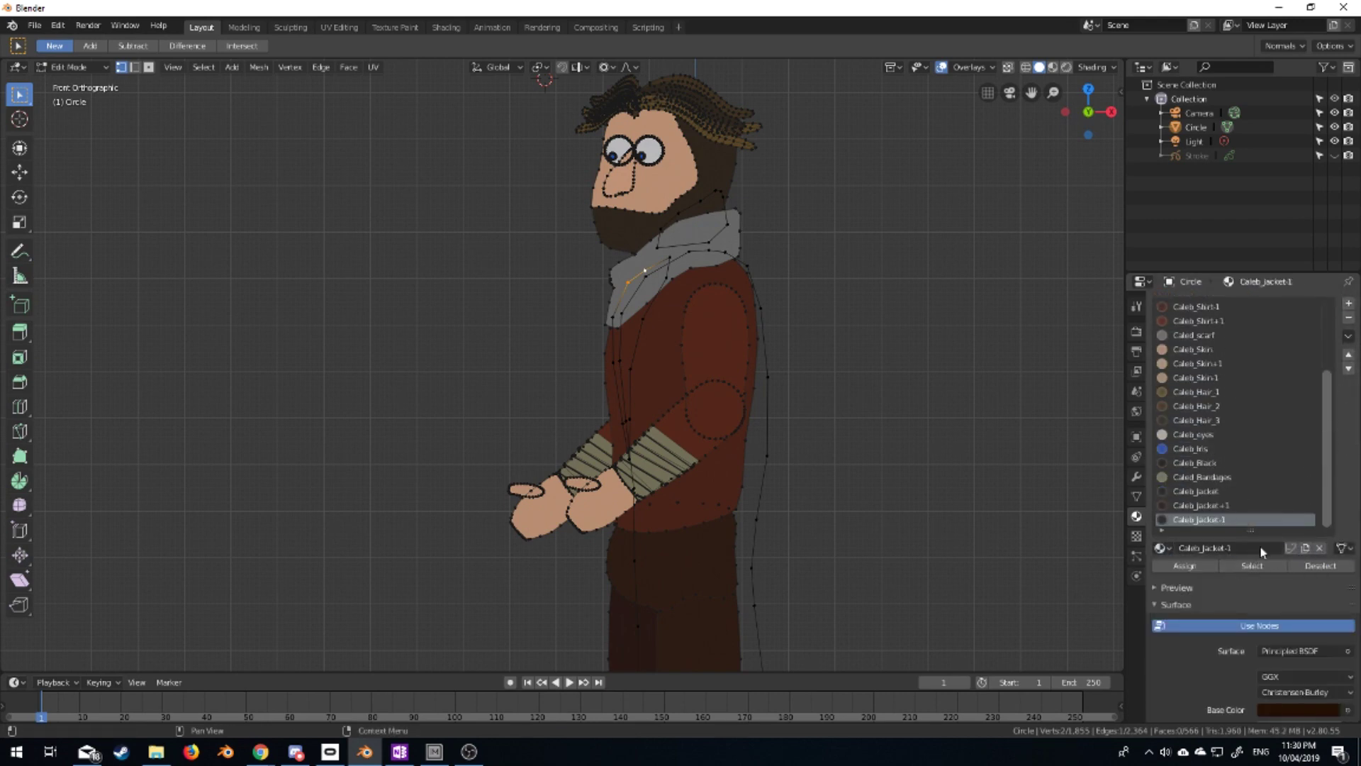
click(1299, 709)
scroll(1276, 567, down, 5)
scroll(1285, 617, down, 3)
scroll(1262, 640, up, 5)
scroll(1226, 550, up, 5)
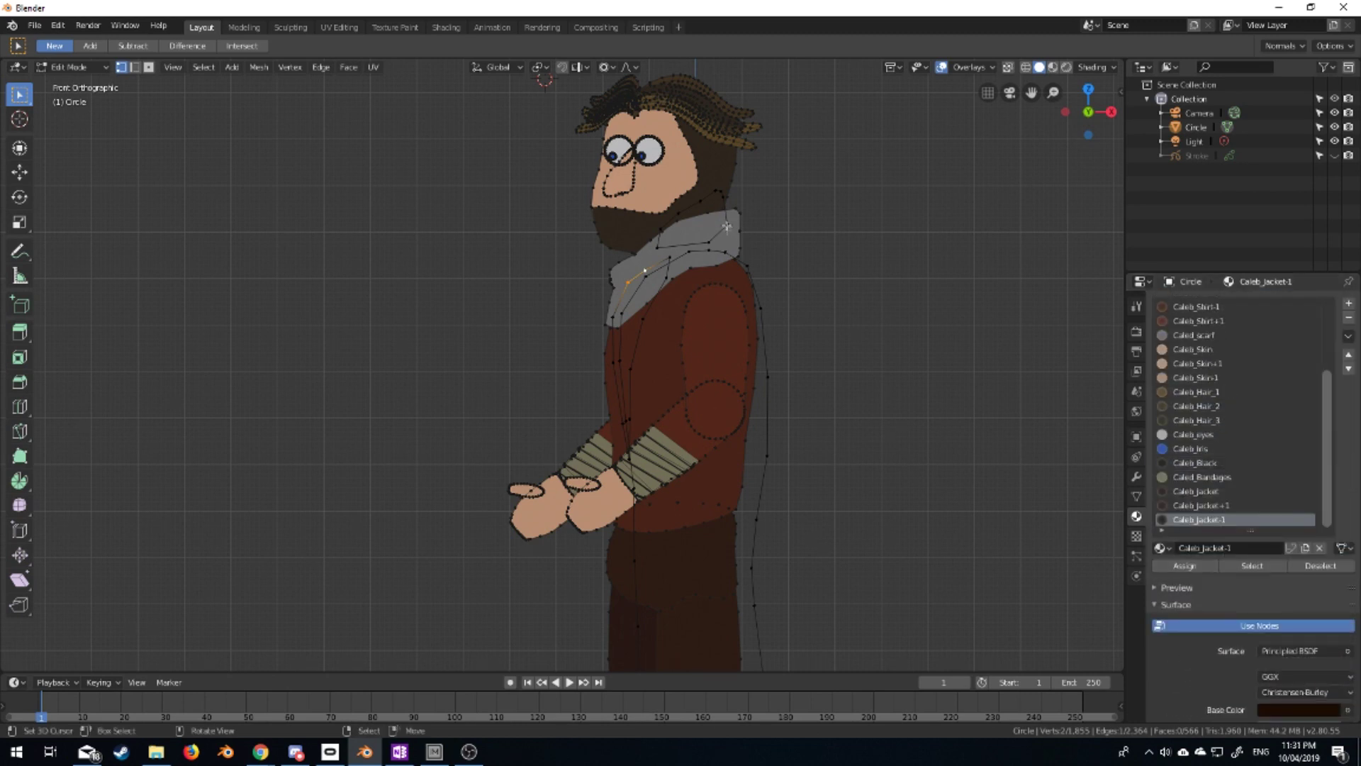
key(ctrl+l)
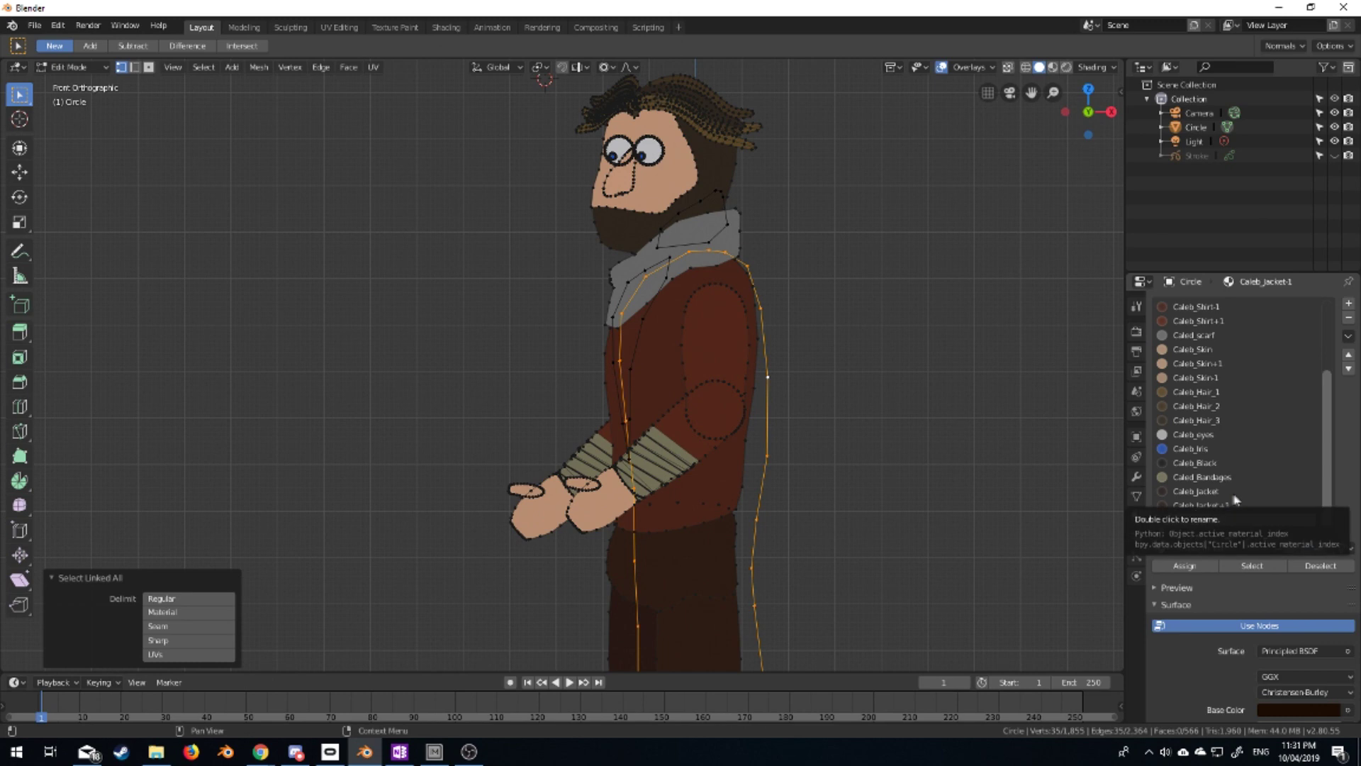
Assign Caleb_Jacket to the filled outline and set its viewport display colour
click(1235, 493)
click(1184, 565)
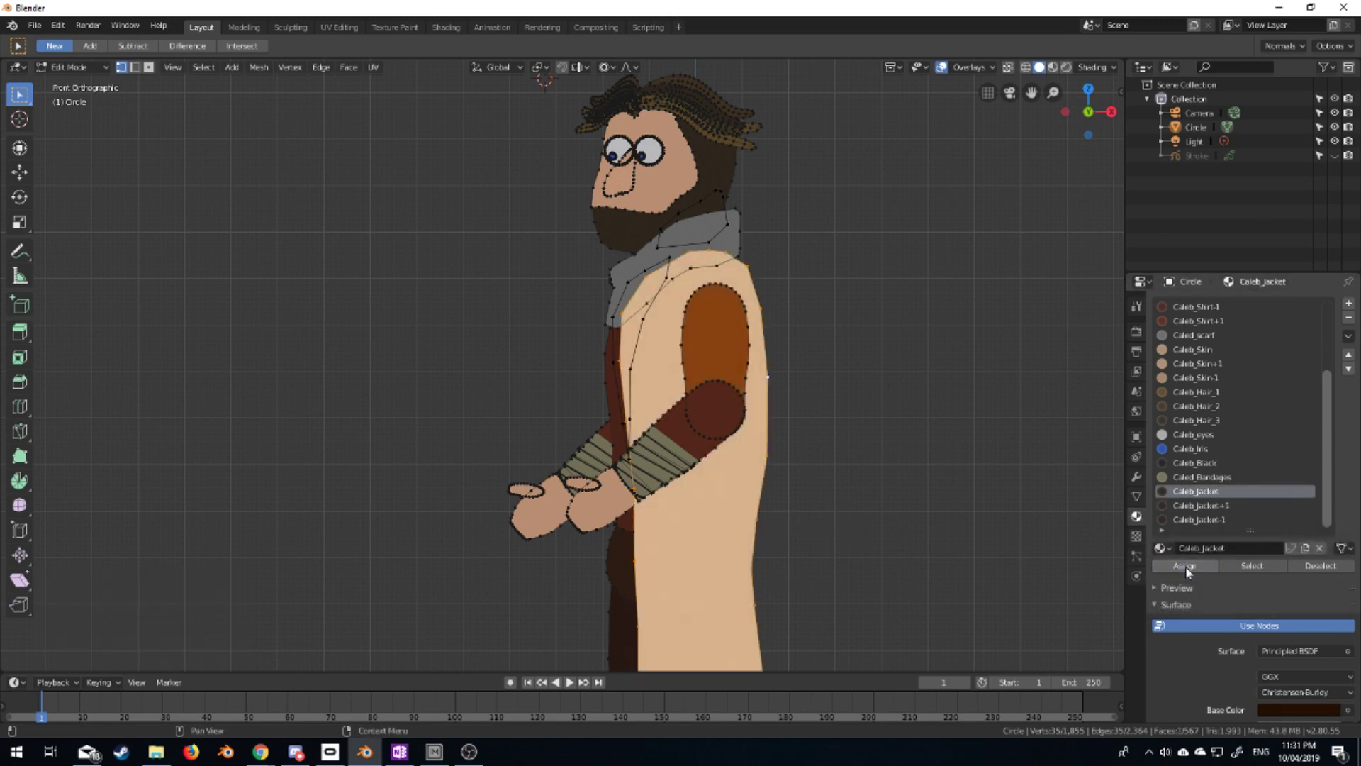
scroll(1205, 567, down, 8)
click(1305, 510)
scroll(1262, 568, down, 10)
click(1304, 688)
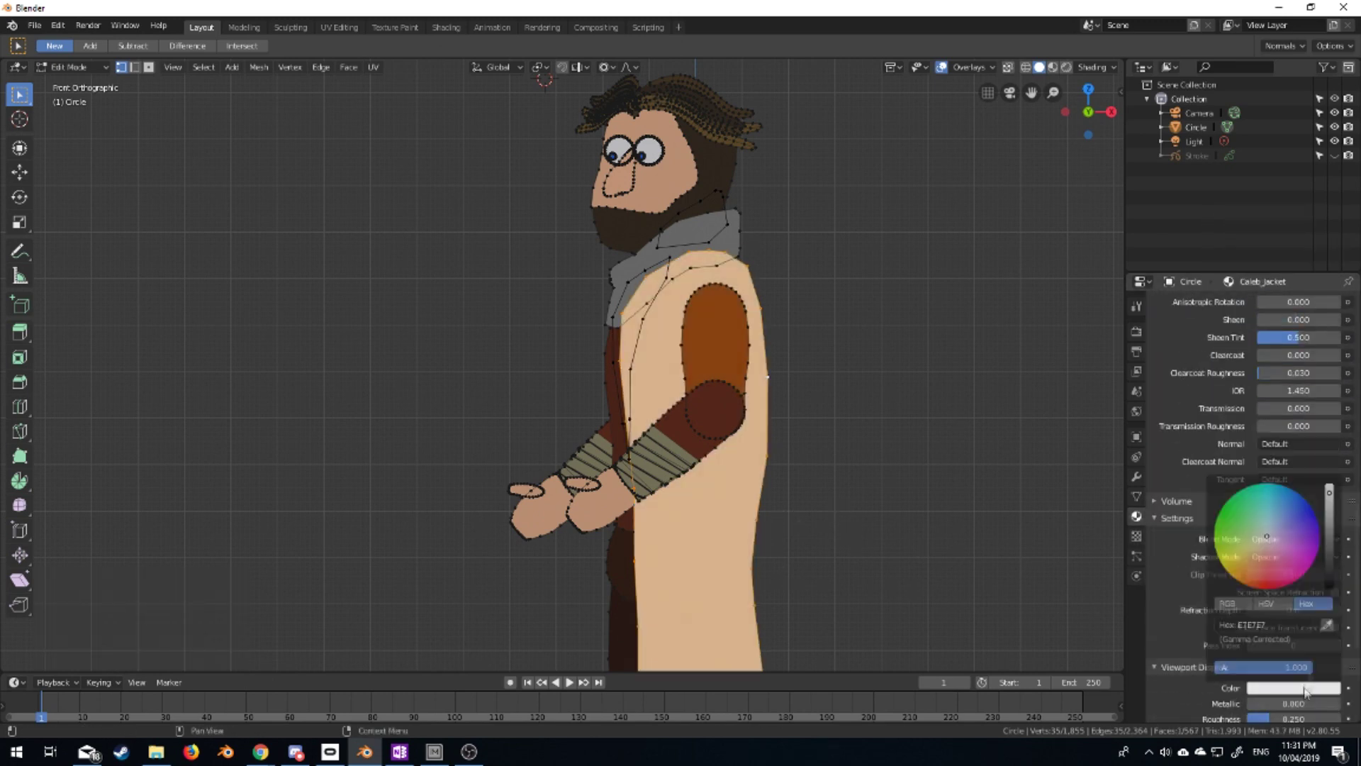
key(ctrl+v)
scroll(872, 372, up, 3)
scroll(1231, 480, up, 10)
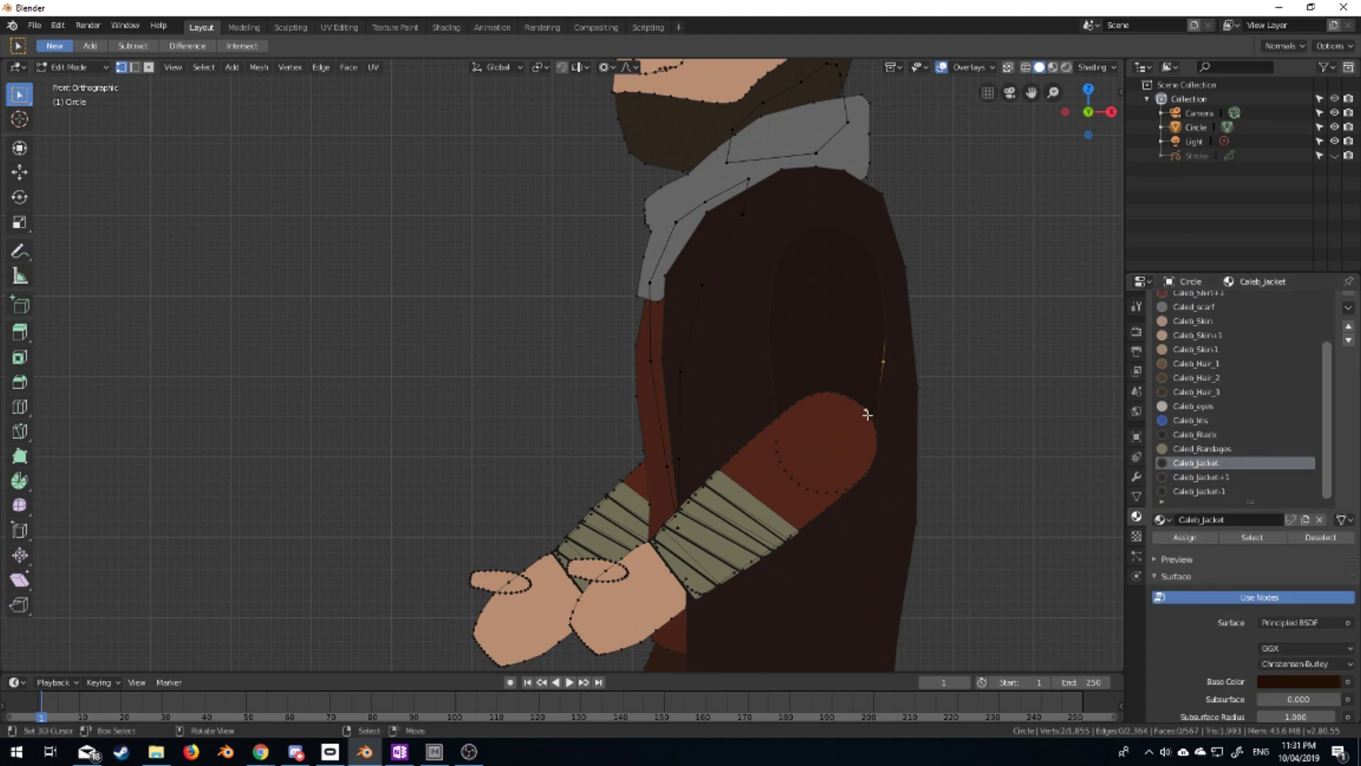
Assign Caleb_Jacket+1 to the sleeve faces and reshape the jacket hem with soft falloff
key(l)
click(1198, 477)
scroll(1234, 426, up, 2)
scroll(709, 355, down, 4)
scroll(709, 354, up, 2)
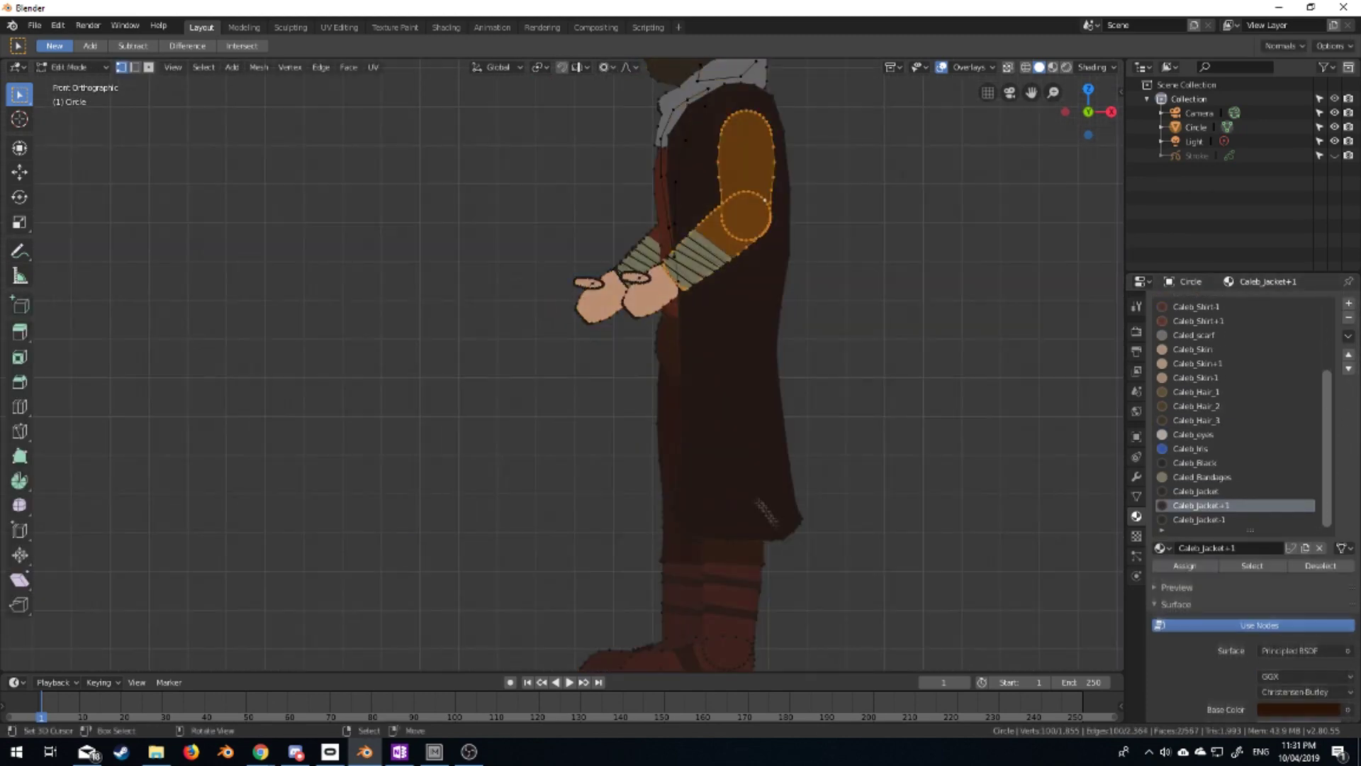
click(815, 529)
key(g)
shift+middle_drag(706, 222, 719, 289)
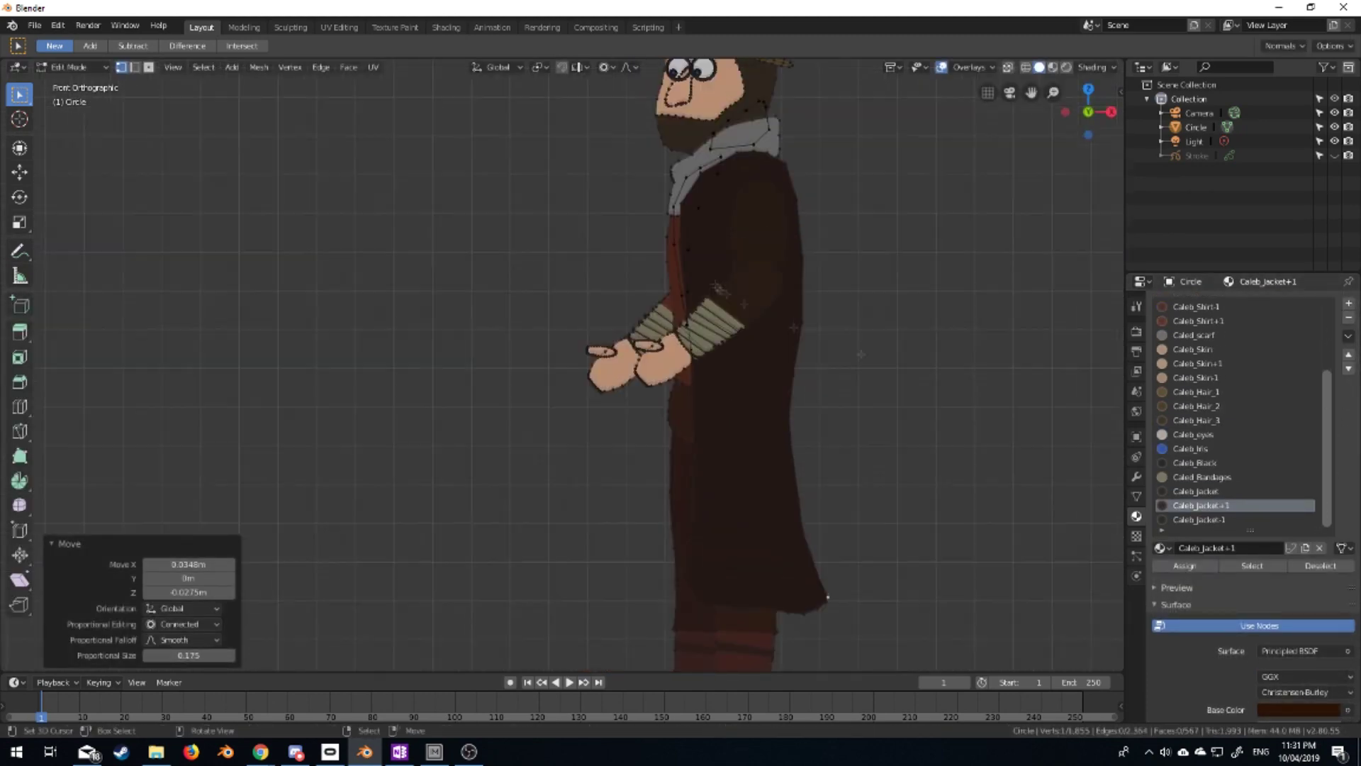
Create a Caleb_Jacket_Col material with a pale-beige base colour
click(1246, 549)
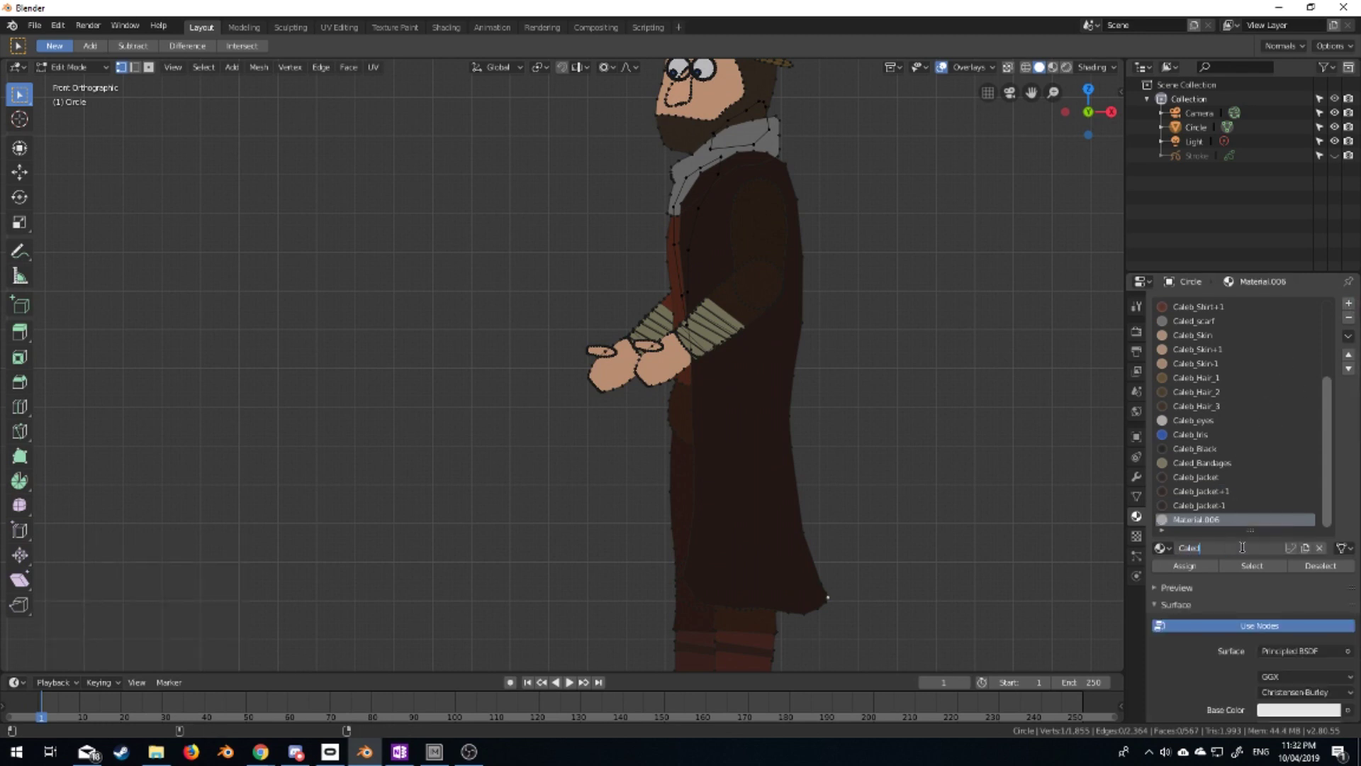
text(_Jacket_Col)
key(Return)
click(1297, 709)
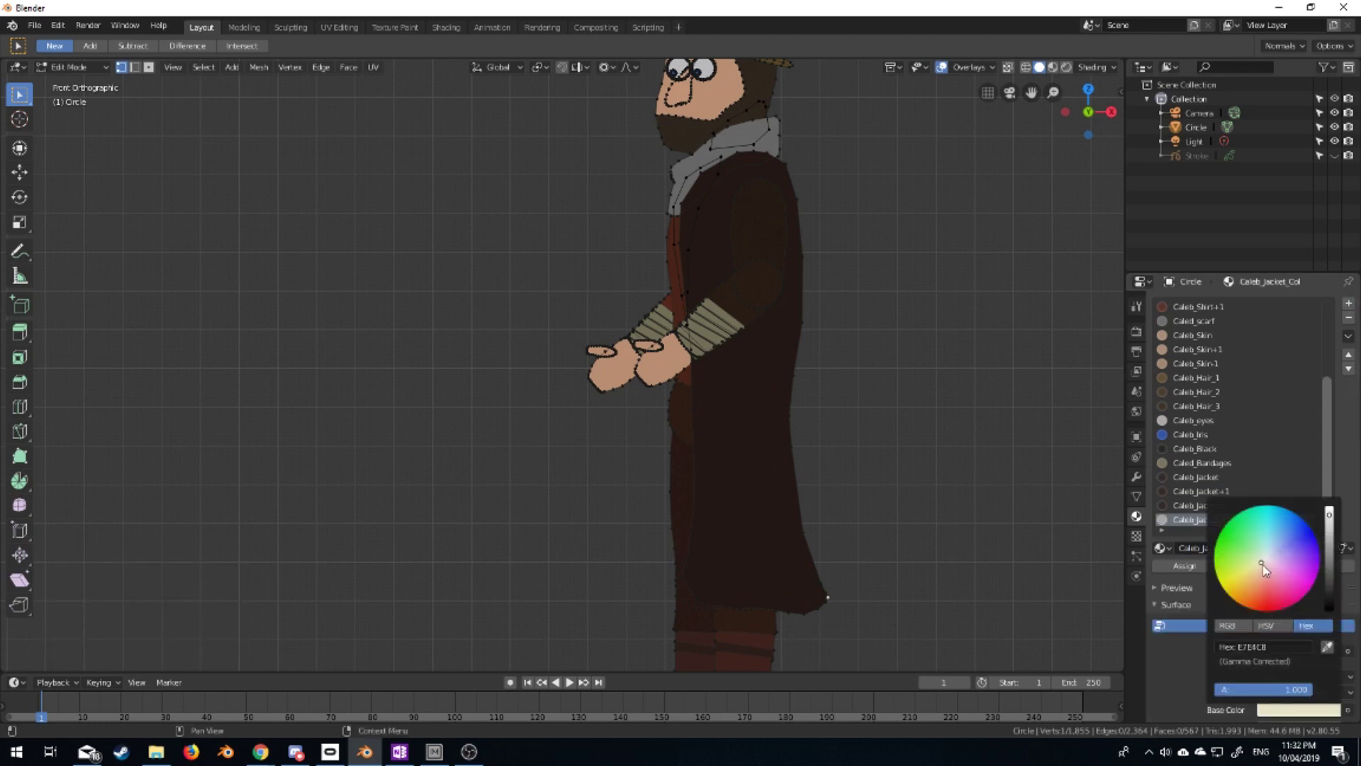
scroll(1190, 553, down, 10)
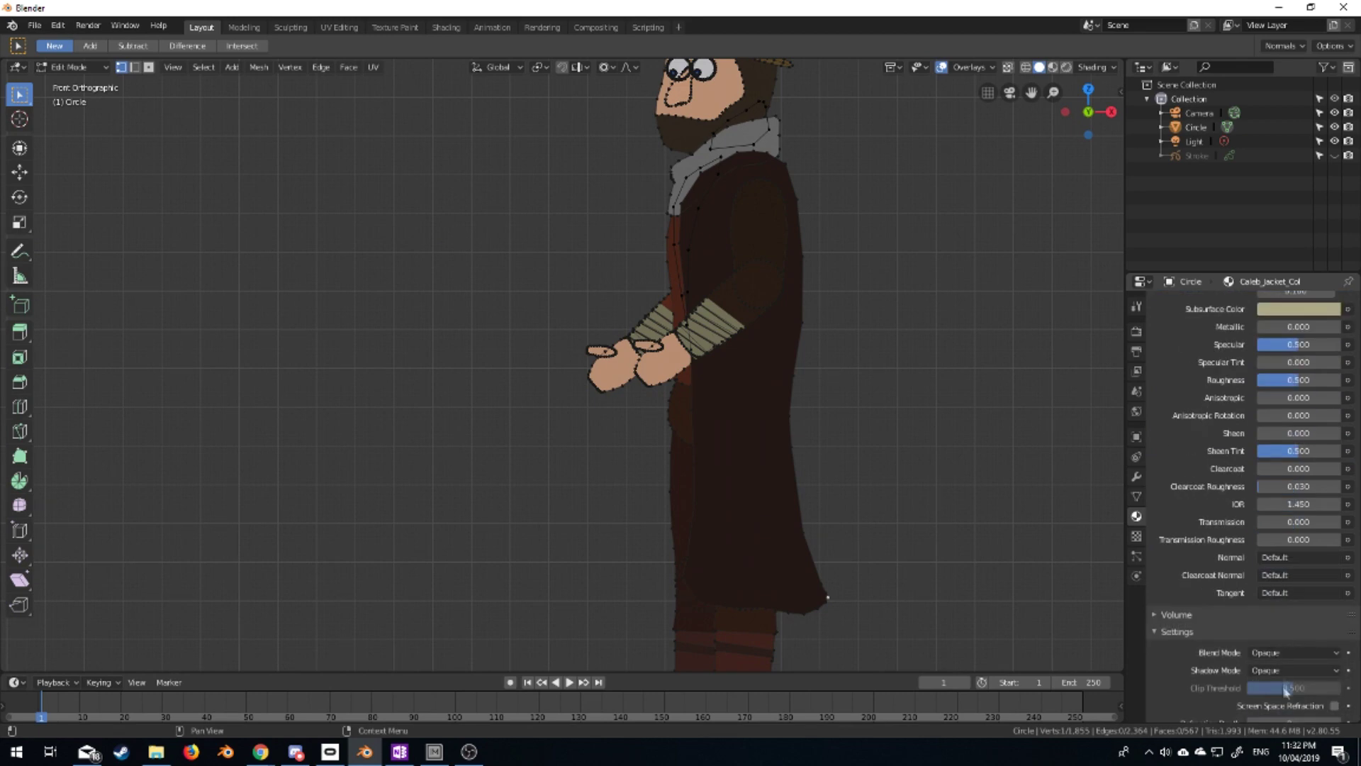
scroll(1188, 547, up, 10)
Select the collar faces, nudge them along Y, and return to Object Mode front view
key(l)
mouse_move(872, 341)
middle_down()
mouse_move(893, 316)
mouse_move(803, 265)
middle_up()
key(g)
key(y)
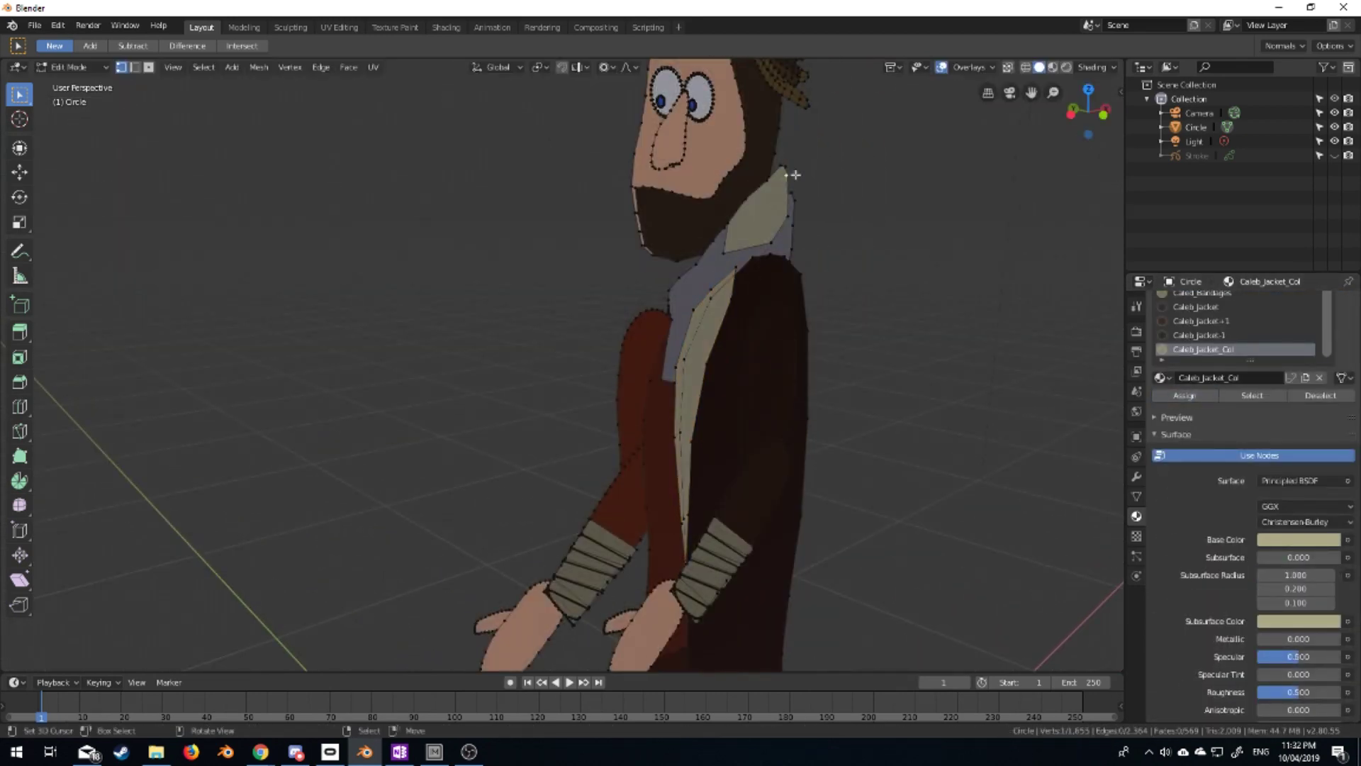
key(Escape)
key(Tab)
key(KP_1)
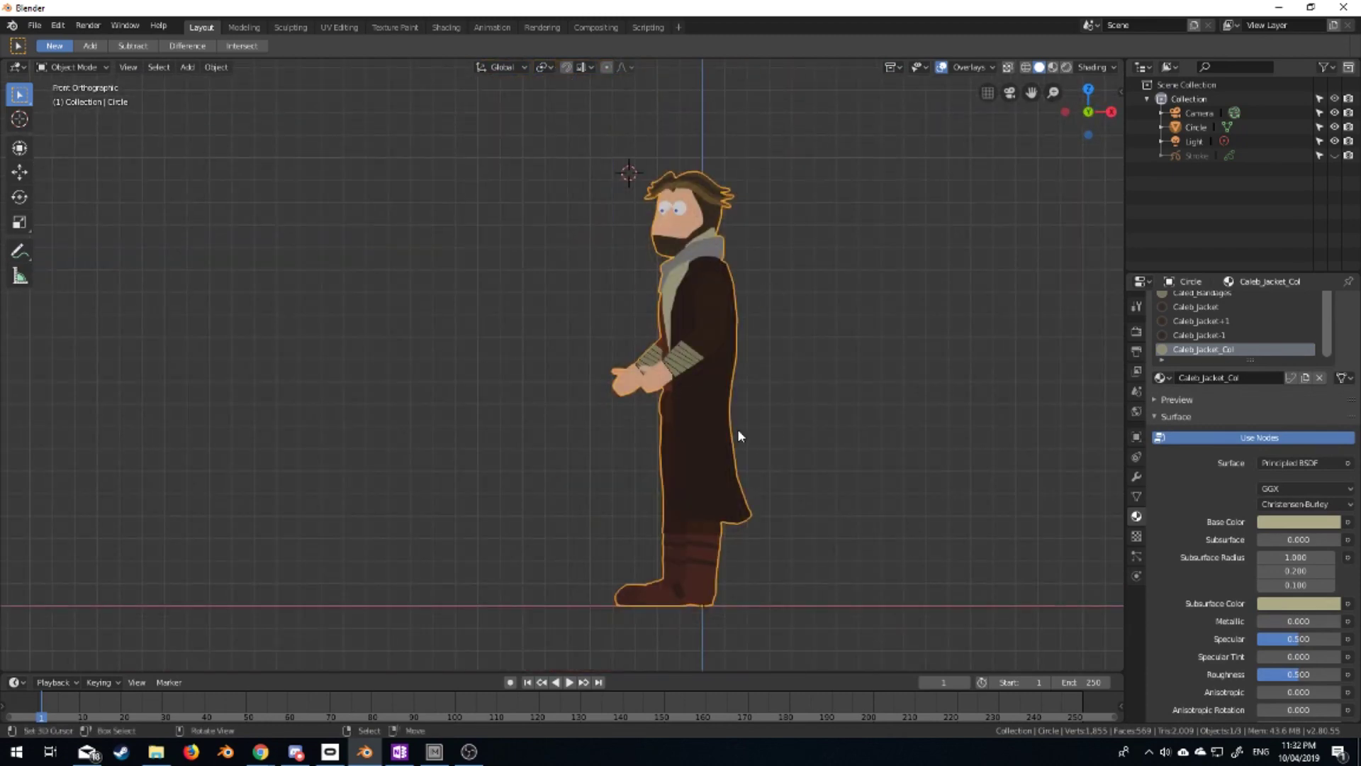
Cancel an accidental vertex move and orbit the view around the whole character
key(Tab)
key(g)
click(736, 541)
scroll(737, 528, up, 3)
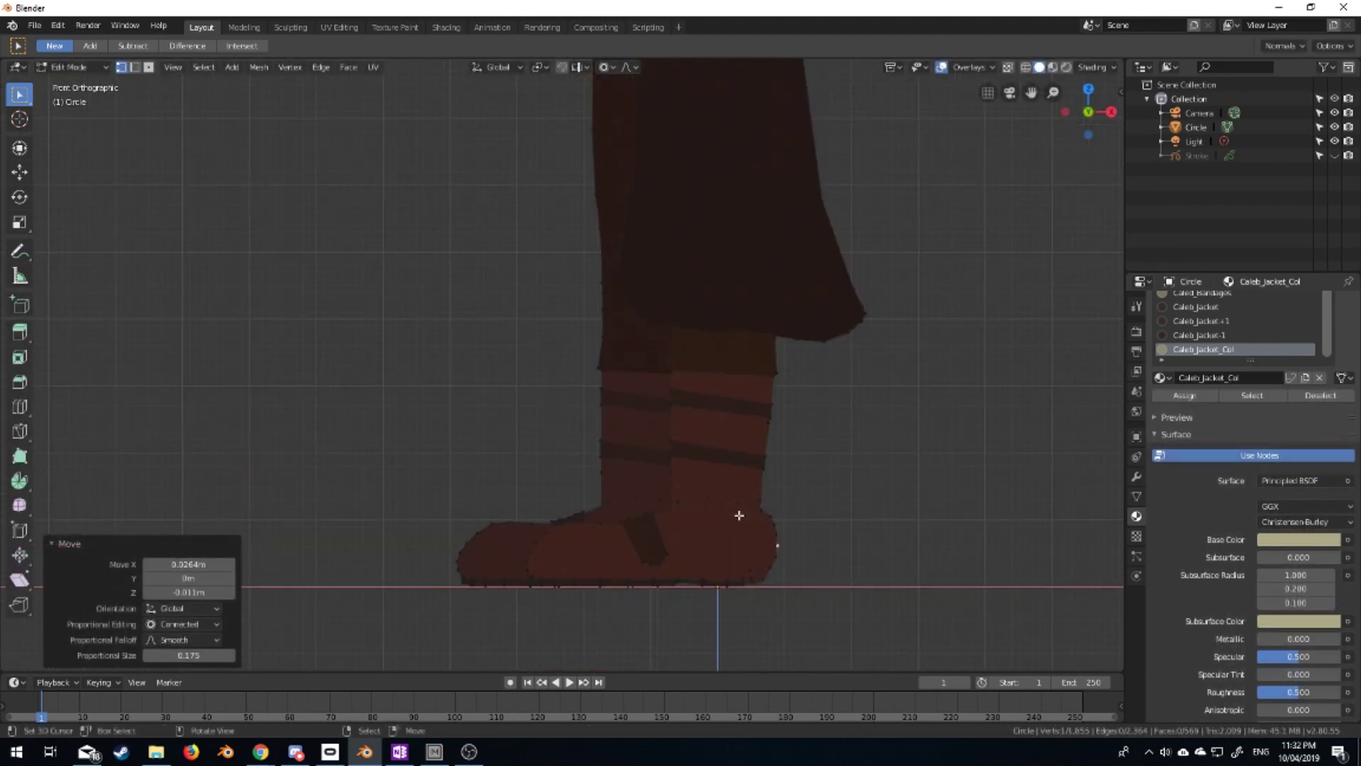
key(g)
key(Escape)
key(Tab)
scroll(702, 521, down, 5)
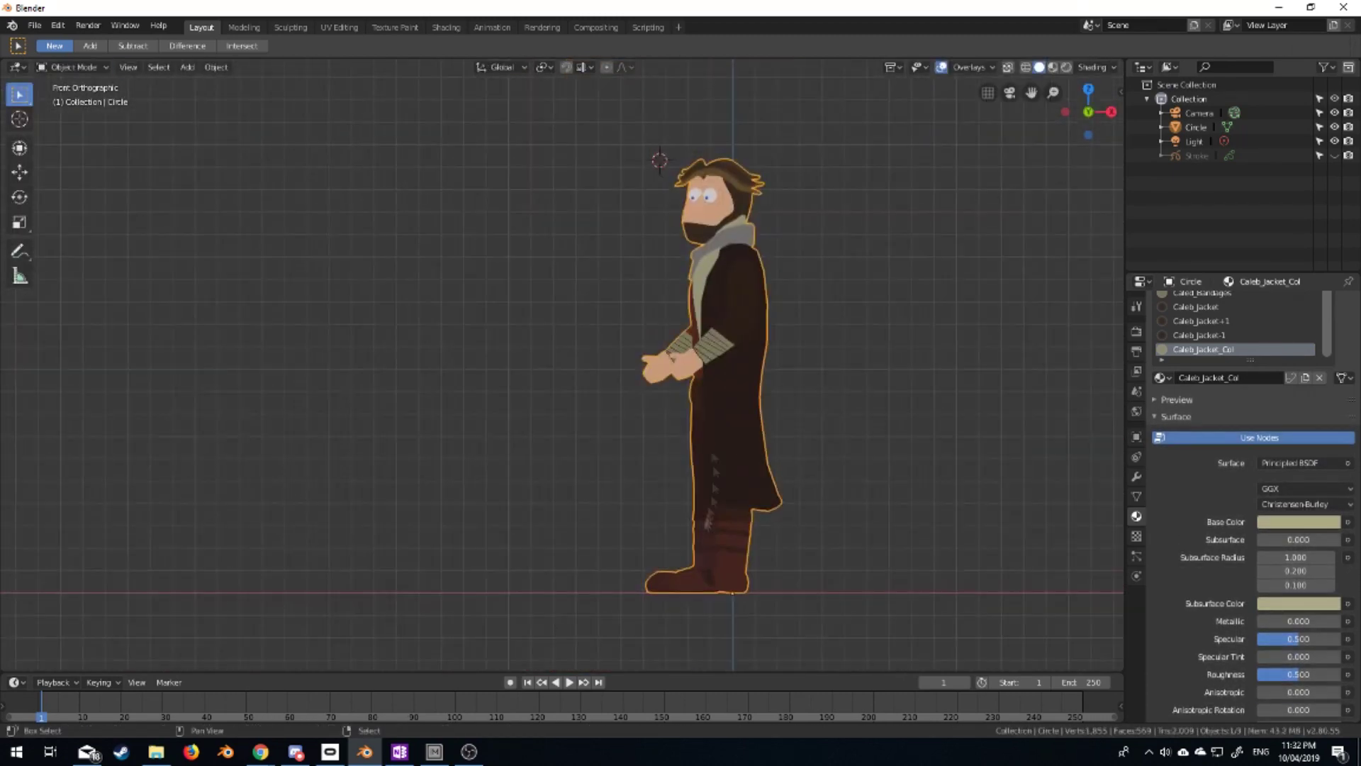
scroll(641, 448, up, 1)
middle_drag(642, 448, 796, 450)
scroll(796, 450, up, 3)
Select the linked jacket piece and frame the sleeve-end faces from the front
key(Tab)
key(ctrl+l)
key(g)
key(y)
key(Escape)
key(KP_1)
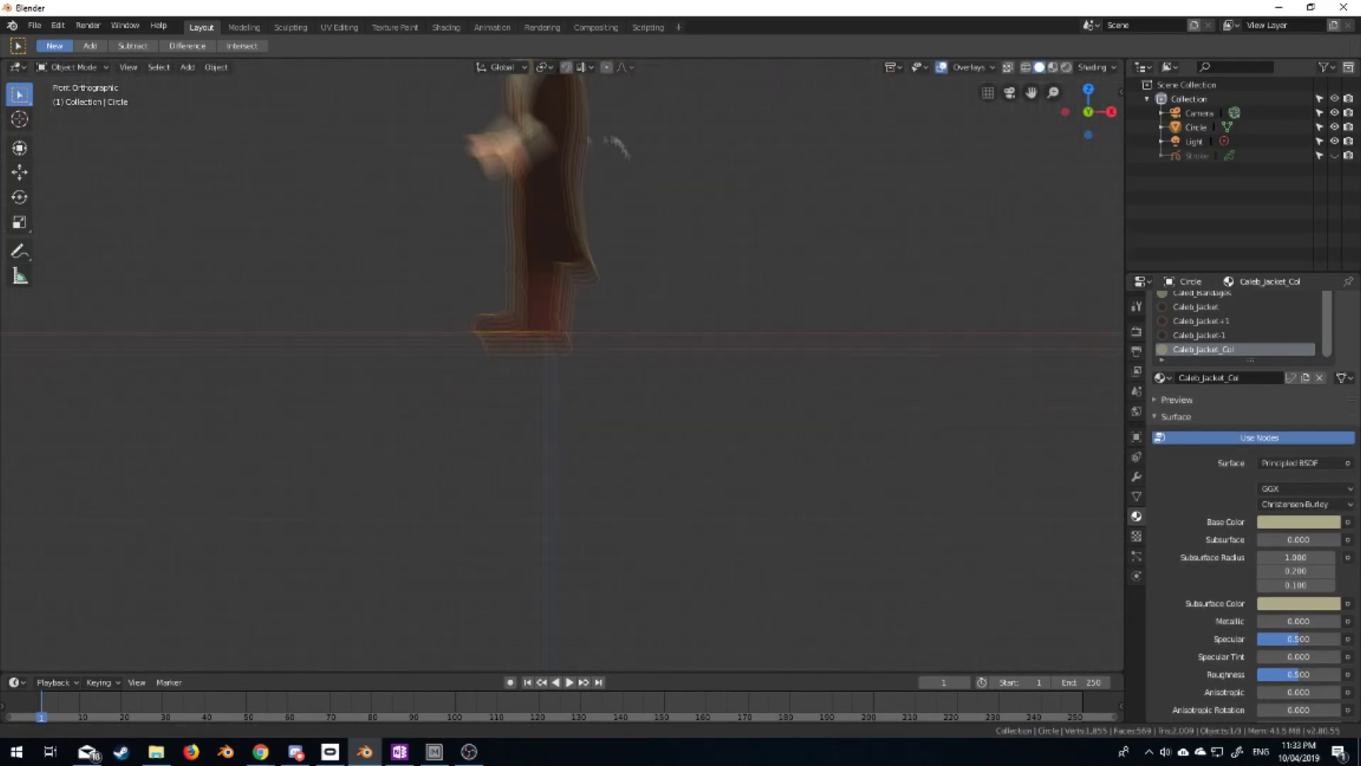
shift+middle_drag(644, 407, 644, 336)
scroll(689, 466, up, 2)
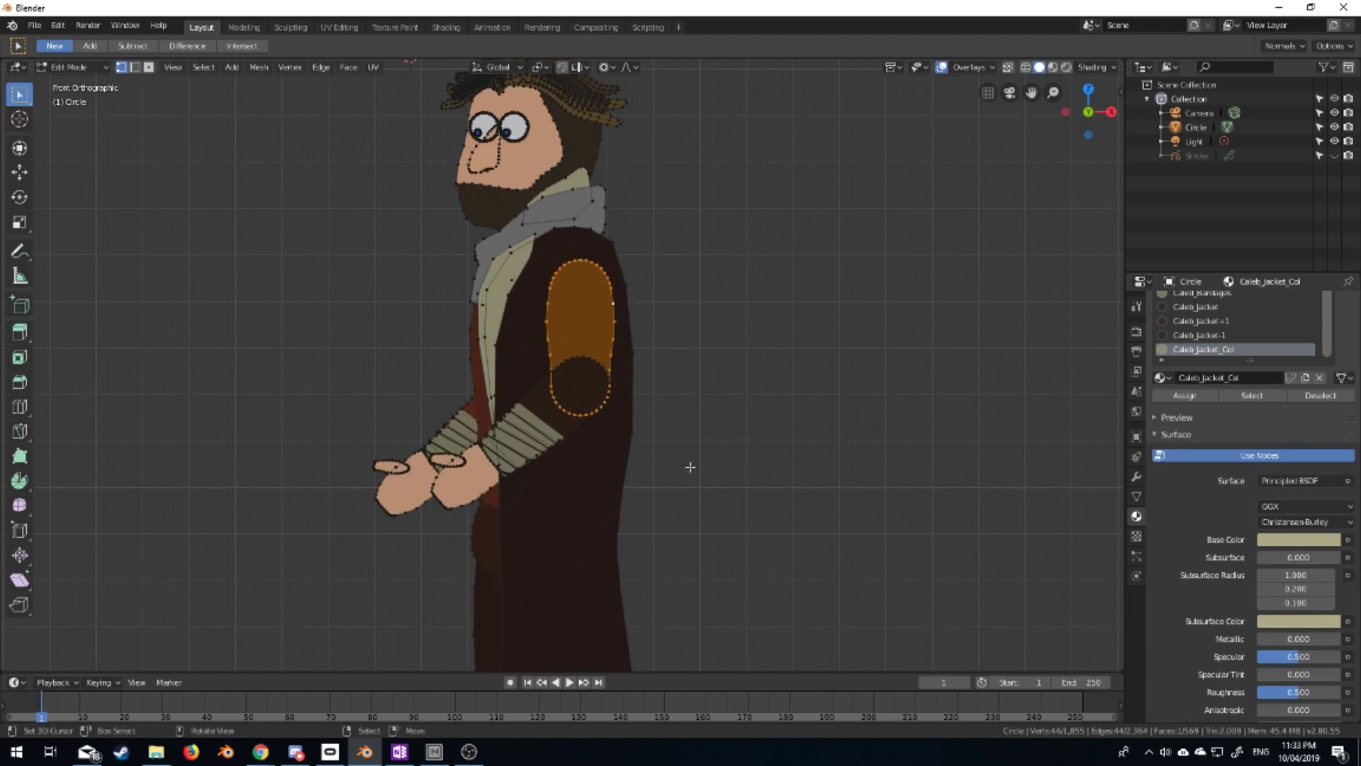
key(Escape)
middle_drag(682, 375, 660, 460)
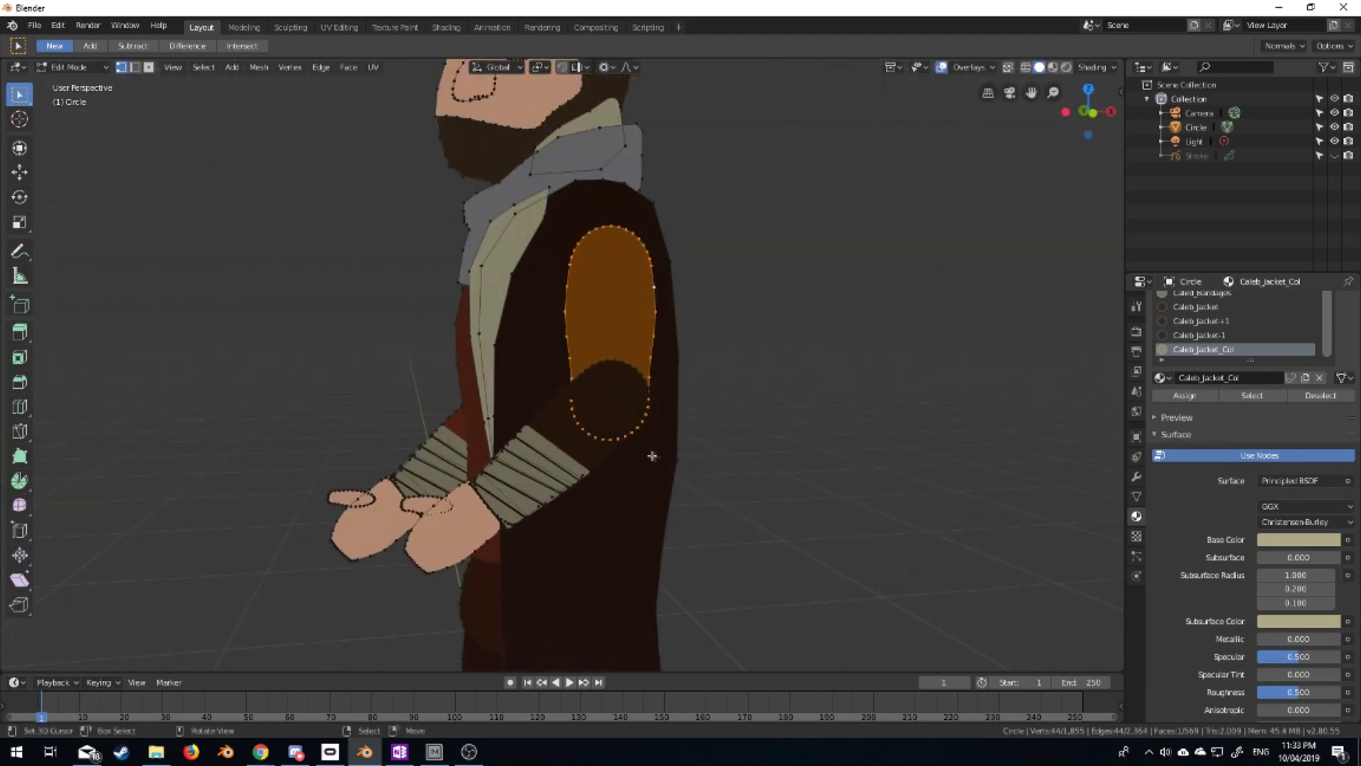
key(KP_Decimal)
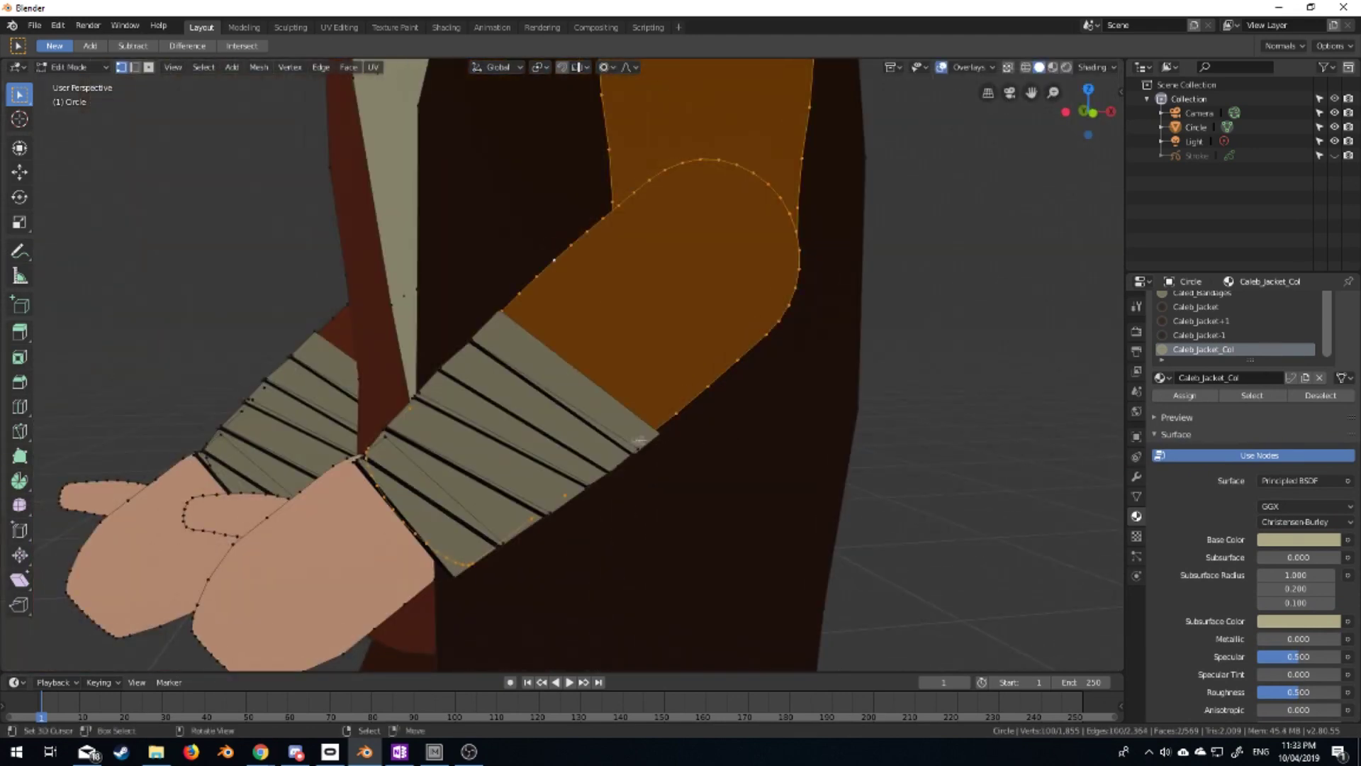
Inset the sleeve-end faces, abandoning a first push along Y
key(i)
click(860, 427)
scroll(816, 404, down, 2)
key(g)
key(y)
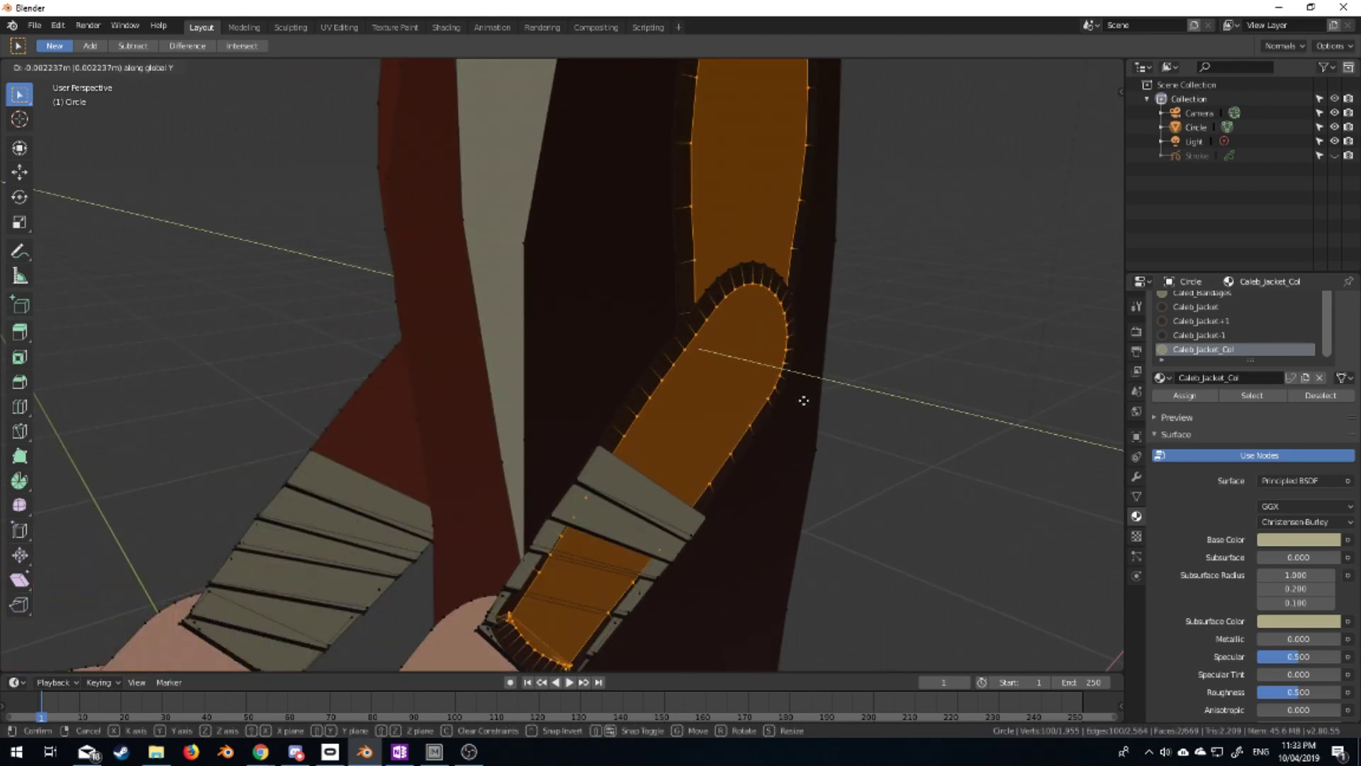
key(Escape)
key(KP_Decimal)
Inset the sleeve-end faces again and push them inward along Y
key(i)
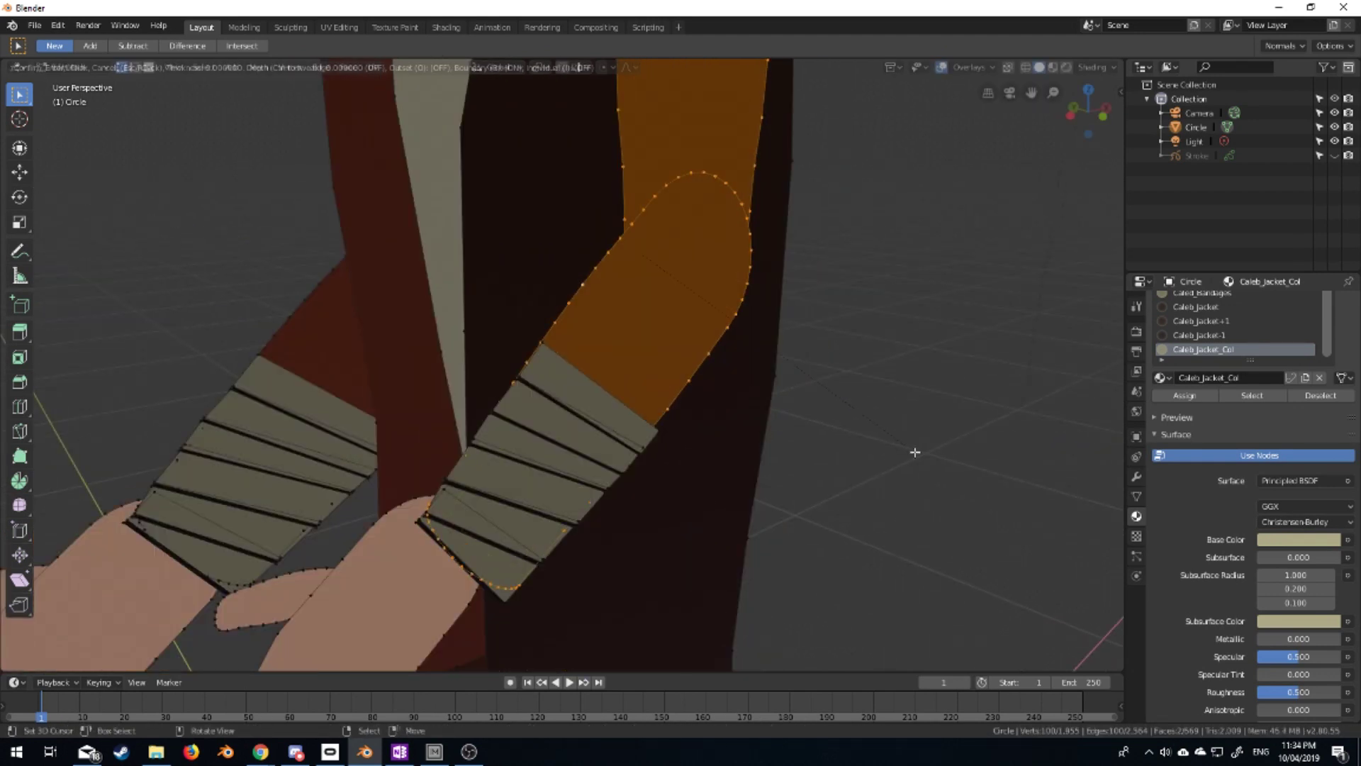
click(862, 429)
key(g)
key(y)
click(851, 433)
key(i)
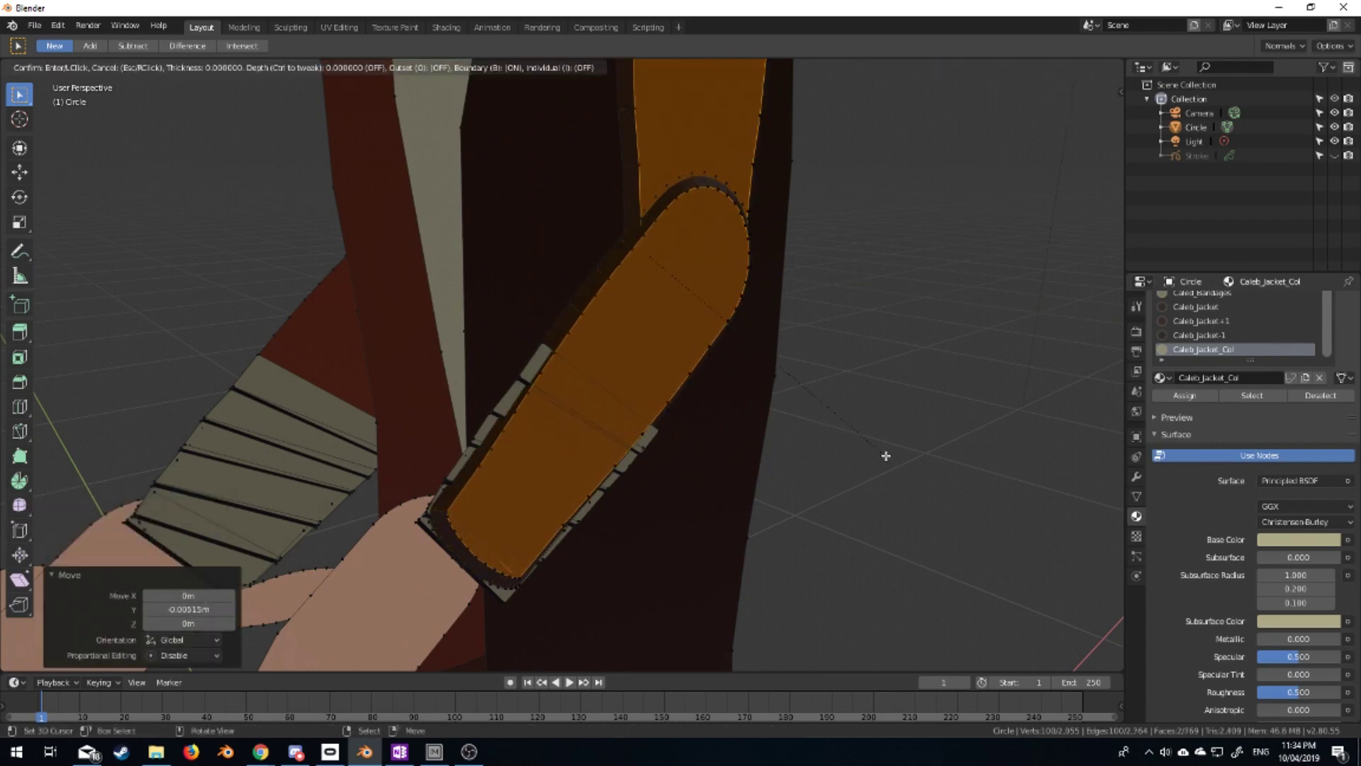
key(Escape)
scroll(815, 426, down, 4)
scroll(799, 419, up, 3)
In wireframe view, merge a stray cuff vertex At Center
key(ctrl+b)
key(Escape)
scroll(447, 434, up, 2)
scroll(447, 434, up, 3)
scroll(448, 434, up, 3)
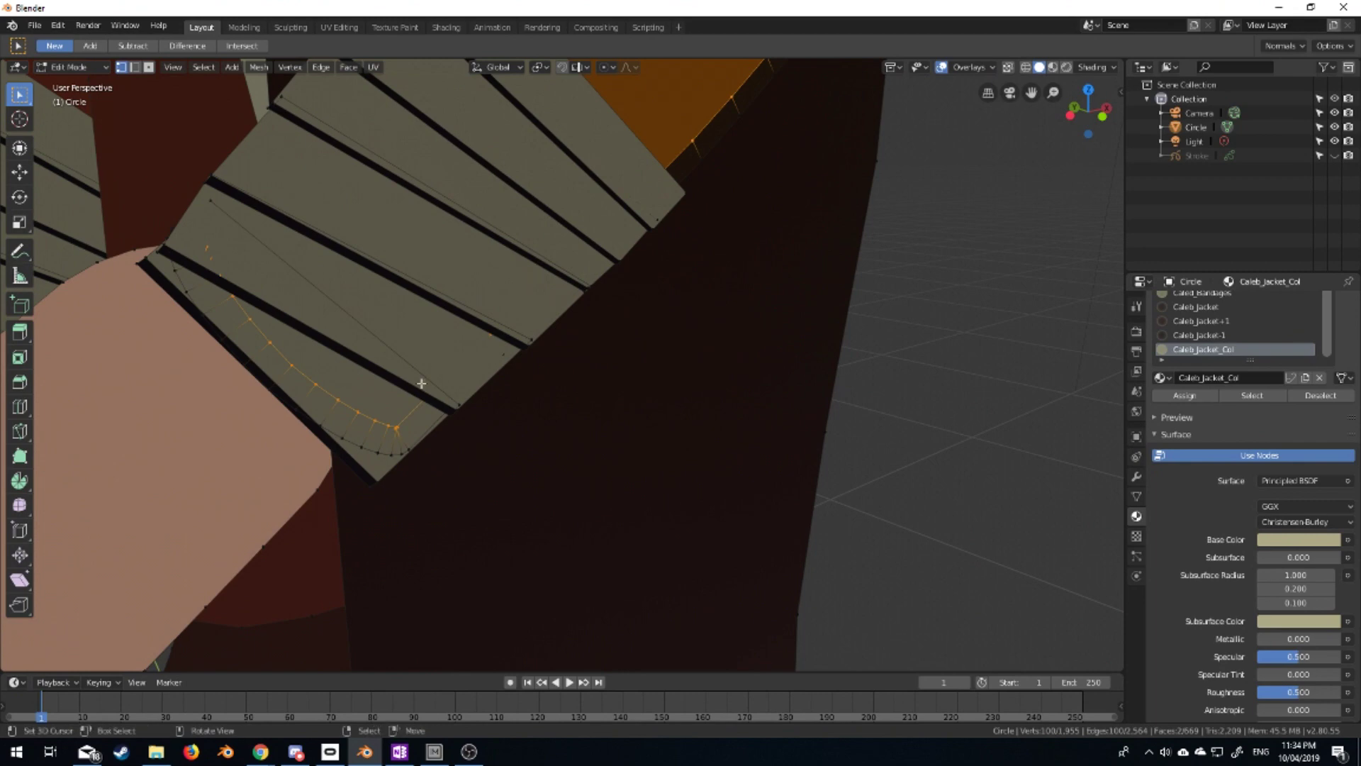
scroll(448, 434, up, 2)
scroll(648, 385, down, 3)
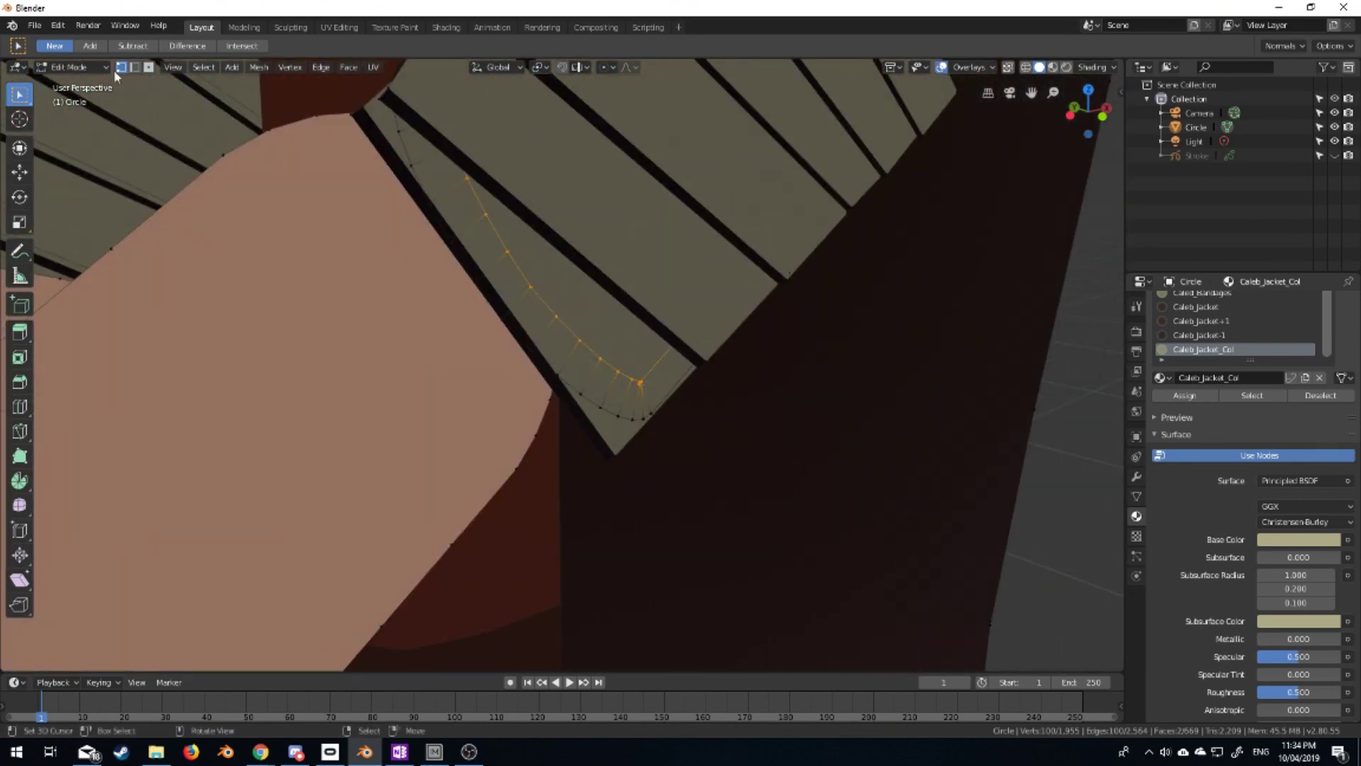
click(534, 378)
click(489, 301)
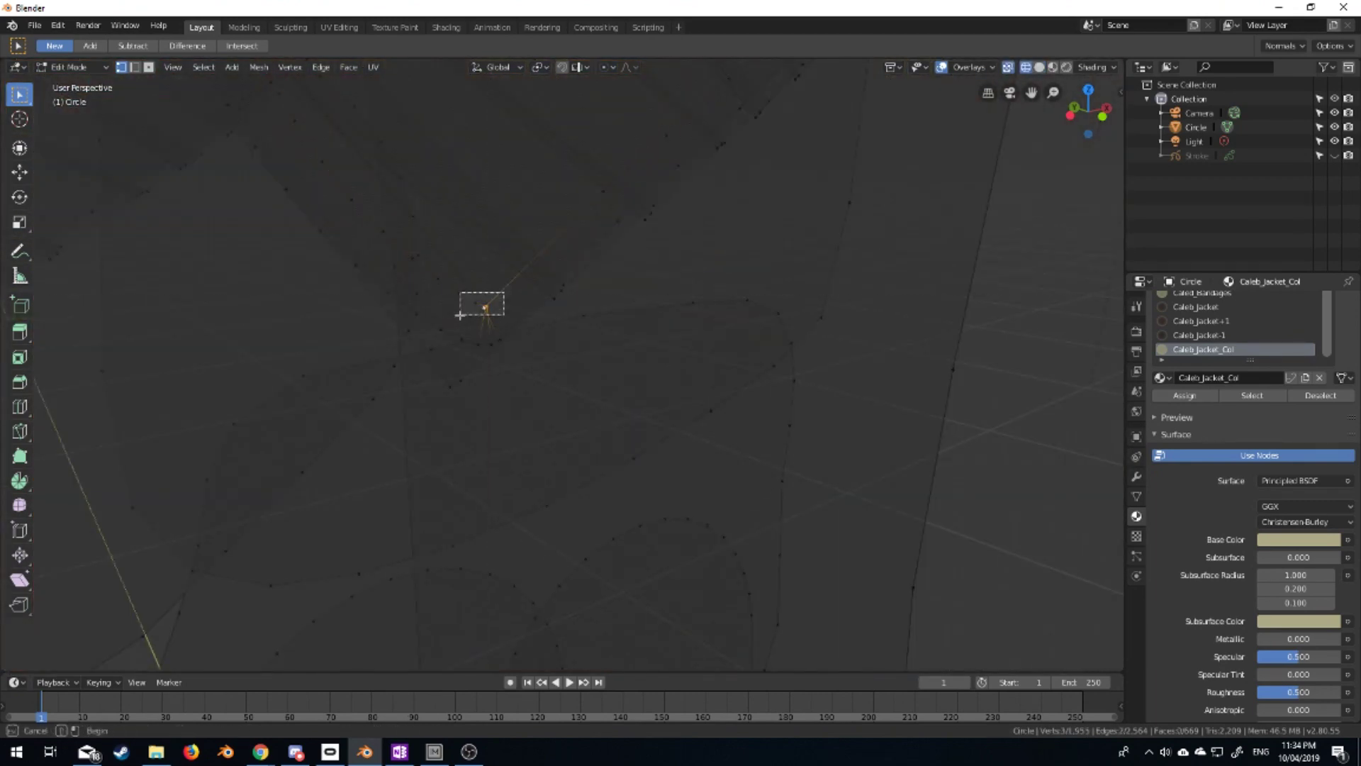
click(592, 381)
Inset the sleeve-end patch, push it into the sleeve along Y, and return to solid shading
middle_drag(592, 411, 597, 474)
click(518, 433)
key(l)
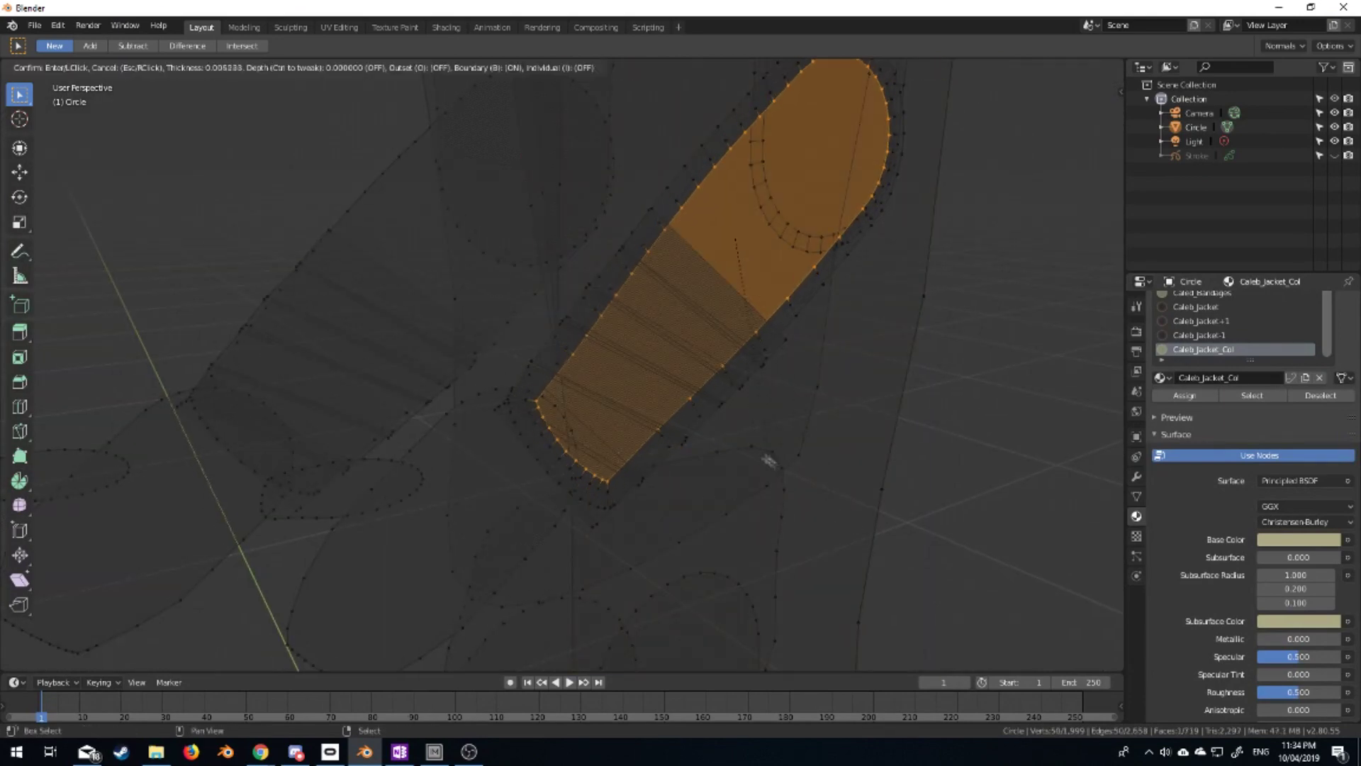
click(782, 471)
key(g)
key(y)
click(748, 435)
key(shift+z)
Inset the sleeve opening face, then with Gimbal orientation shrink and move the inner face
mouse_move(709, 440)
middle_down()
mouse_move(616, 470)
mouse_move(824, 466)
middle_up()
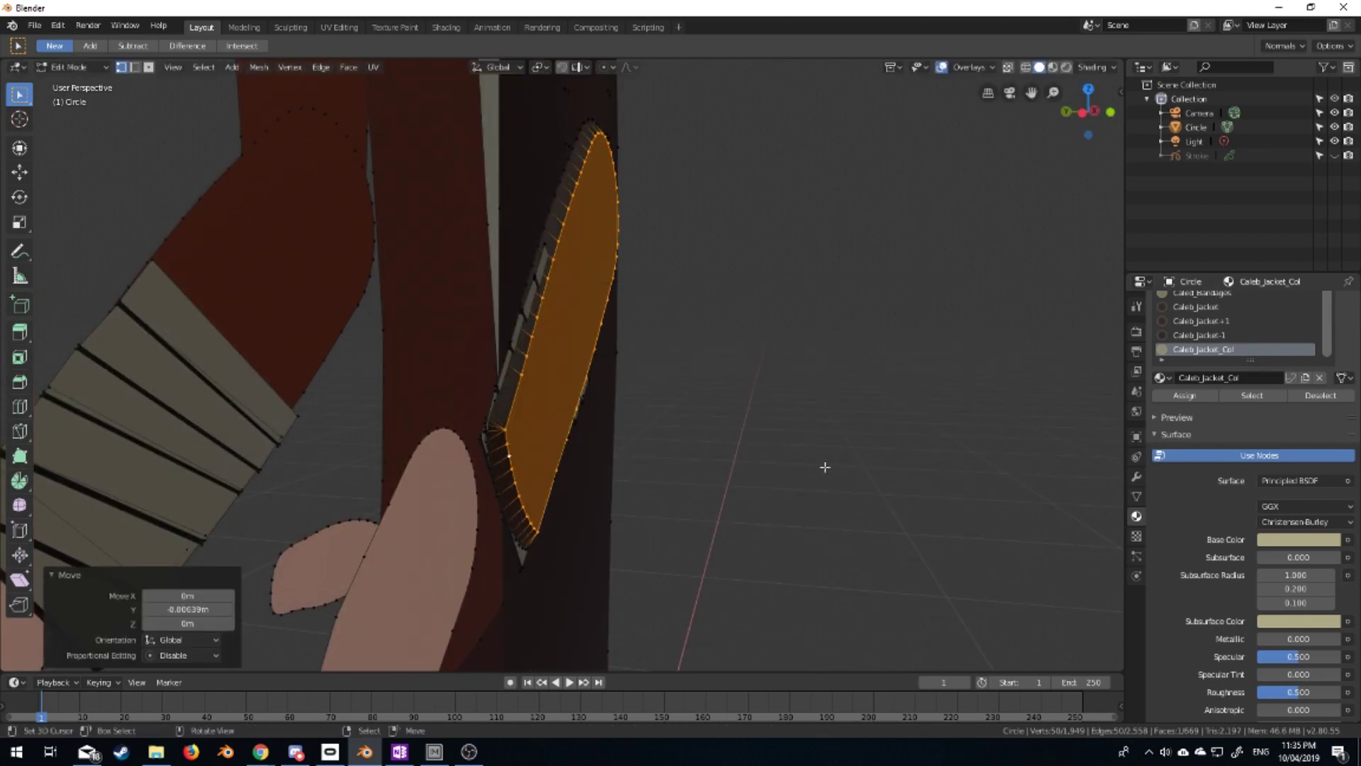
middle_drag(921, 532, 647, 477)
key(i)
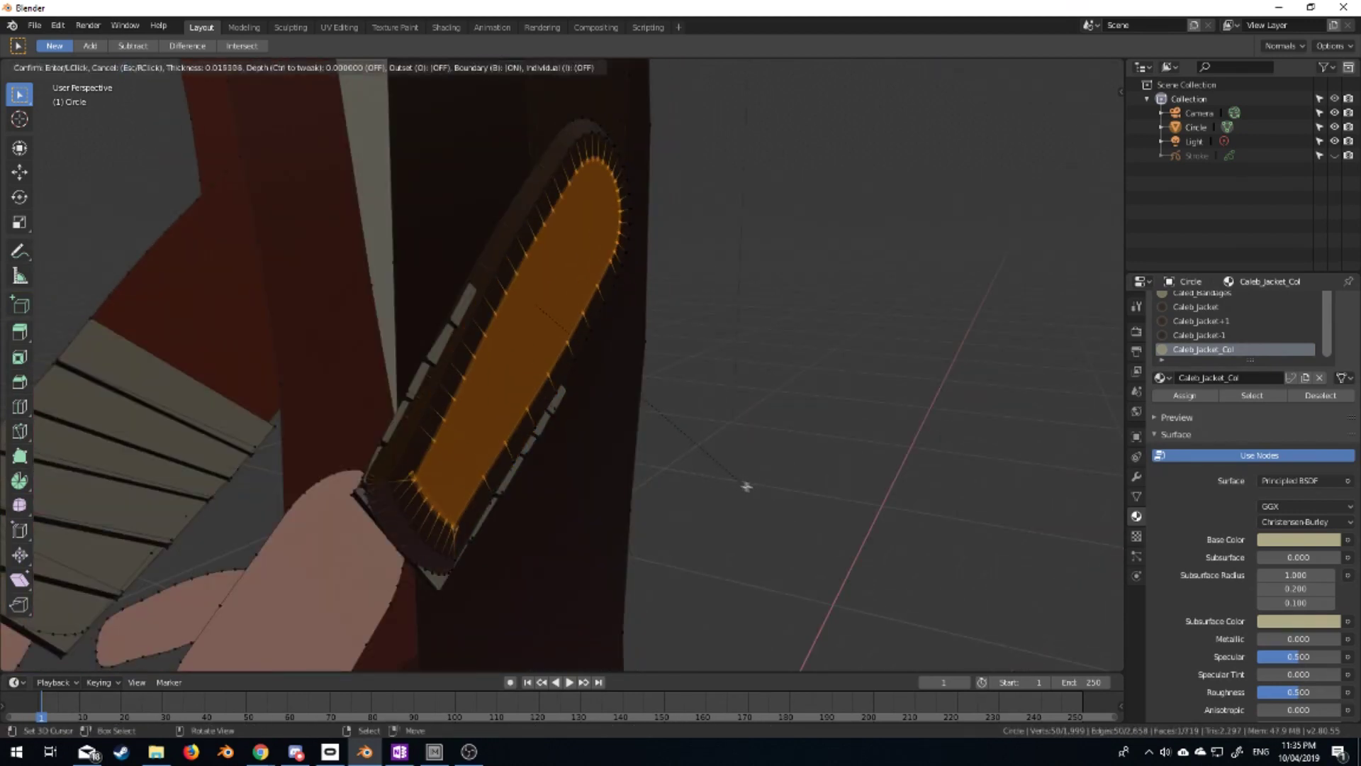
click(758, 496)
key(KP_1)
click(499, 67)
key(s)
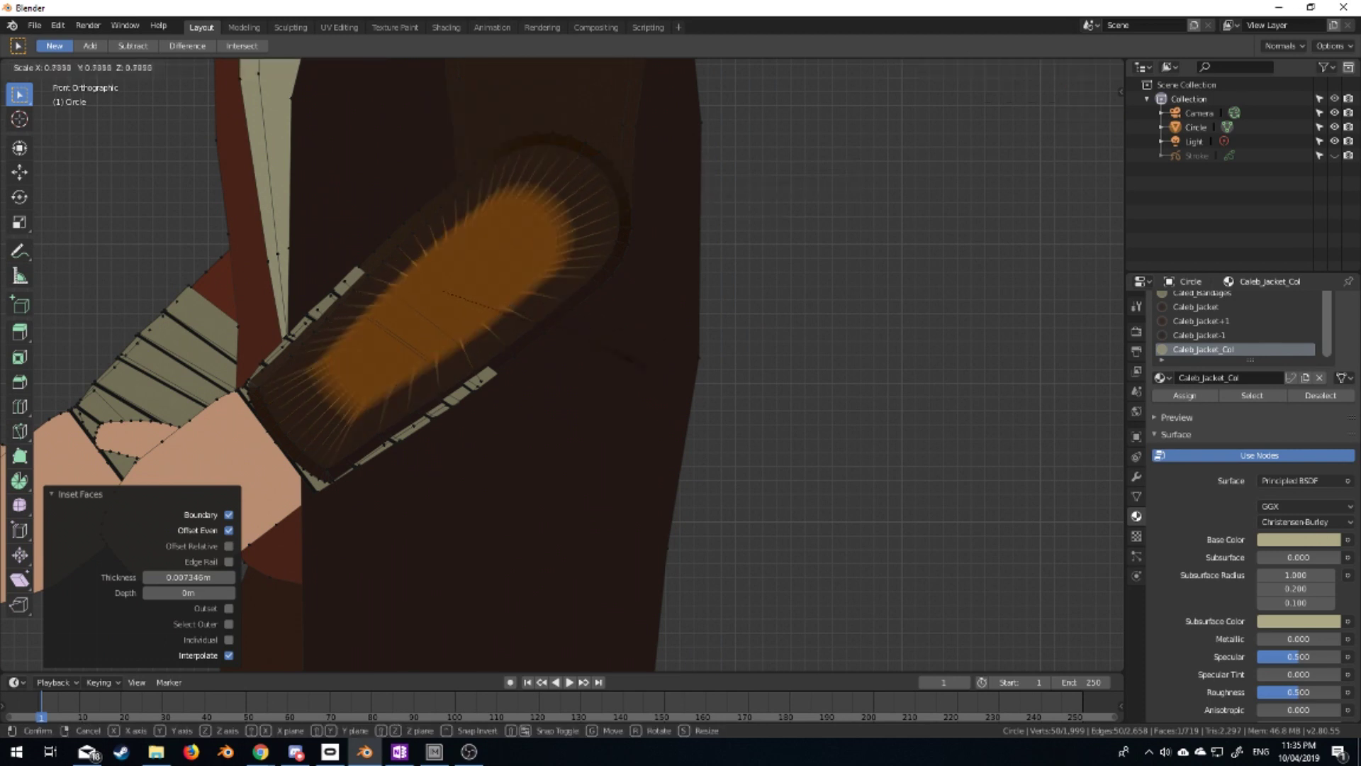
middle_drag(780, 425, 840, 416)
key(g)
click(840, 416)
Inset the opening face once more and check the sleeve result in Object Mode
key(i)
key(Escape)
middle_drag(827, 410, 778, 403)
key(Escape)
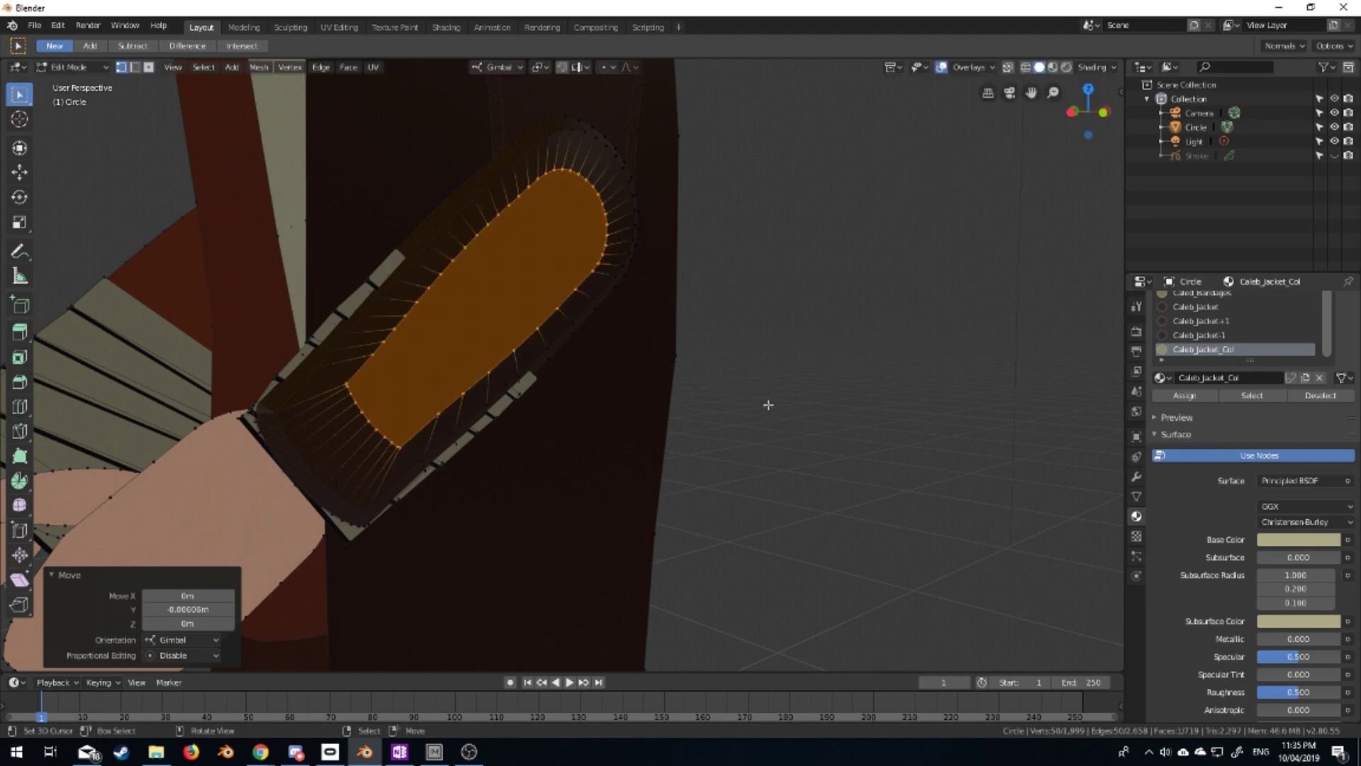
key(i)
click(685, 341)
mouse_move(684, 340)
middle_down()
mouse_move(609, 411)
mouse_move(574, 415)
middle_up()
key(Tab)
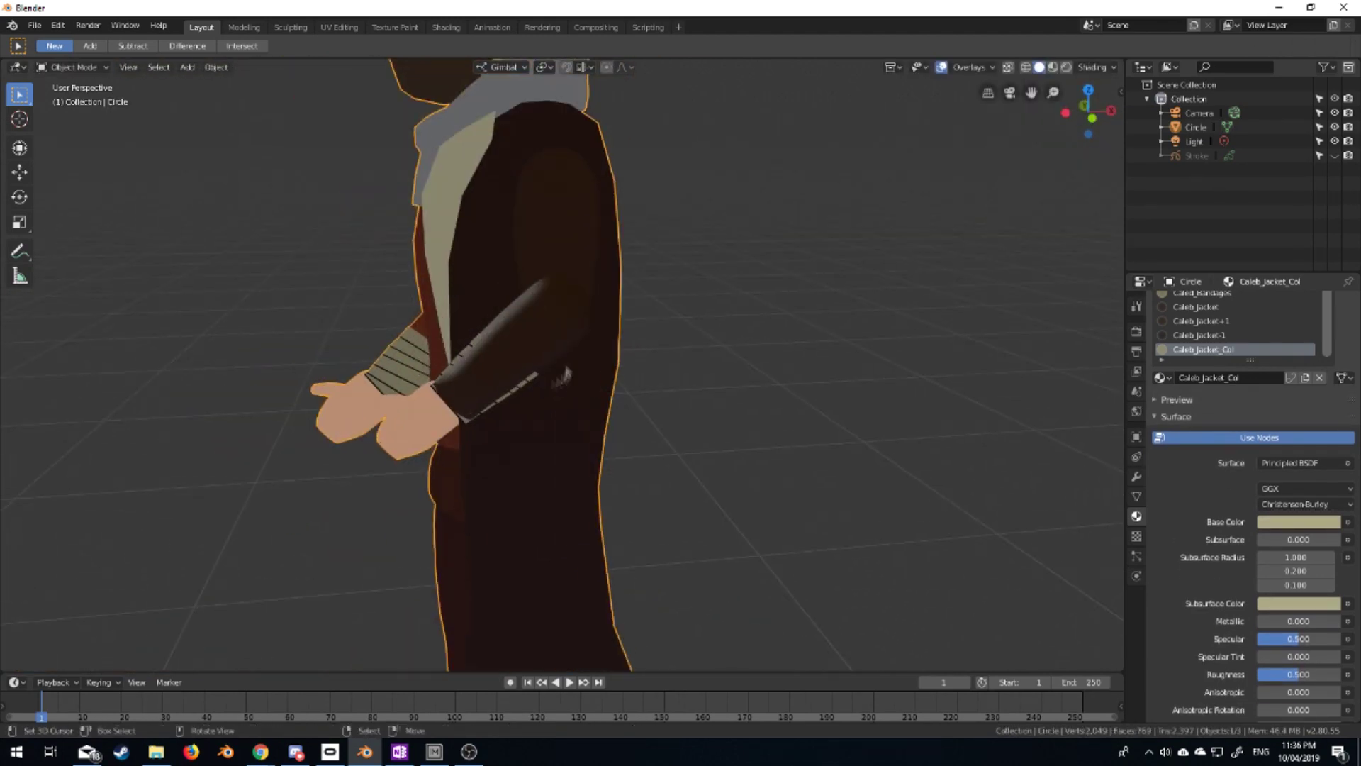
scroll(555, 376, up, 5)
mouse_move(555, 376)
middle_down()
mouse_move(517, 376)
mouse_move(556, 265)
mouse_move(584, 310)
mouse_move(649, 324)
middle_up()
key(Tab)
Push the opening face slightly back along Y and reframe the arm
key(g)
key(y)
click(647, 334)
click(628, 331)
key(ctrl+z)
key(KP_Decimal)
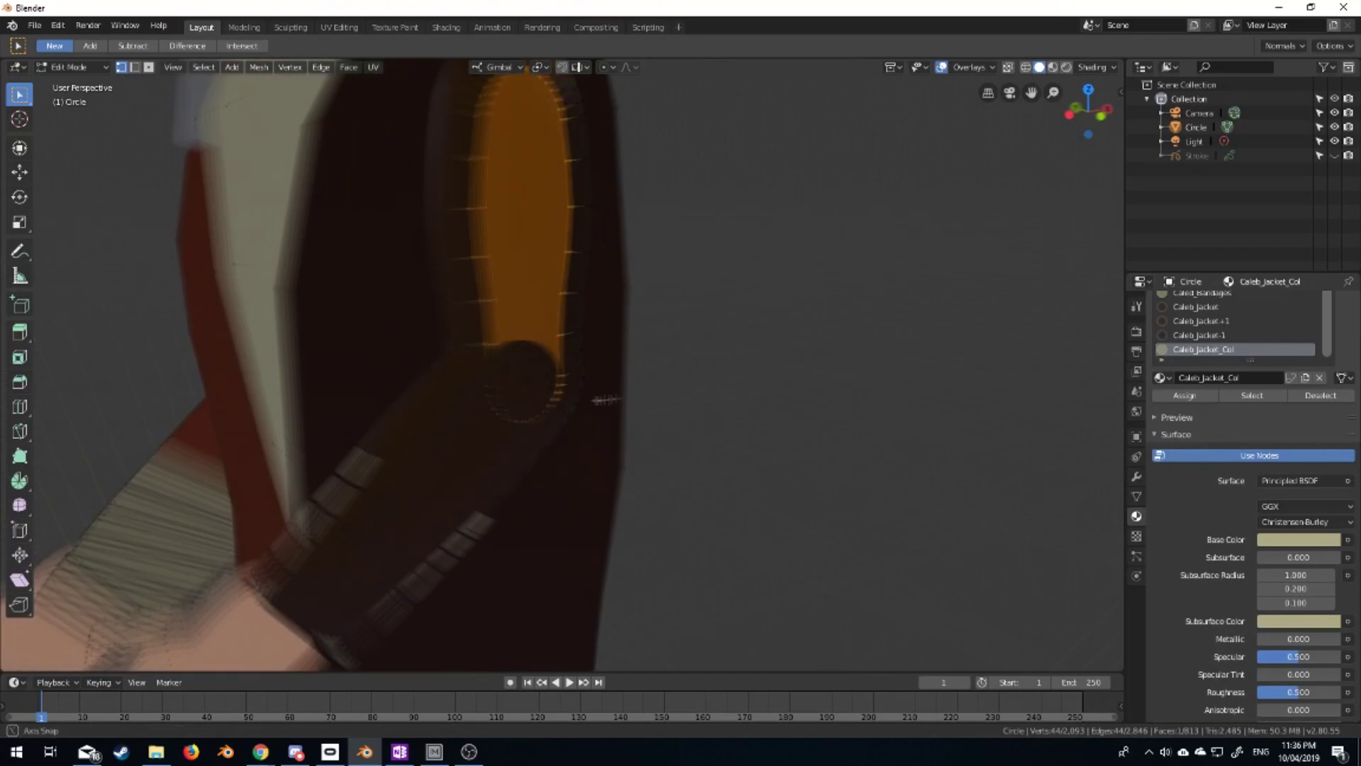
middle_drag(604, 400, 608, 379)
scroll(608, 379, down, 5)
Inset the other sleeve's opening and recess it deeper along Y
click(408, 556)
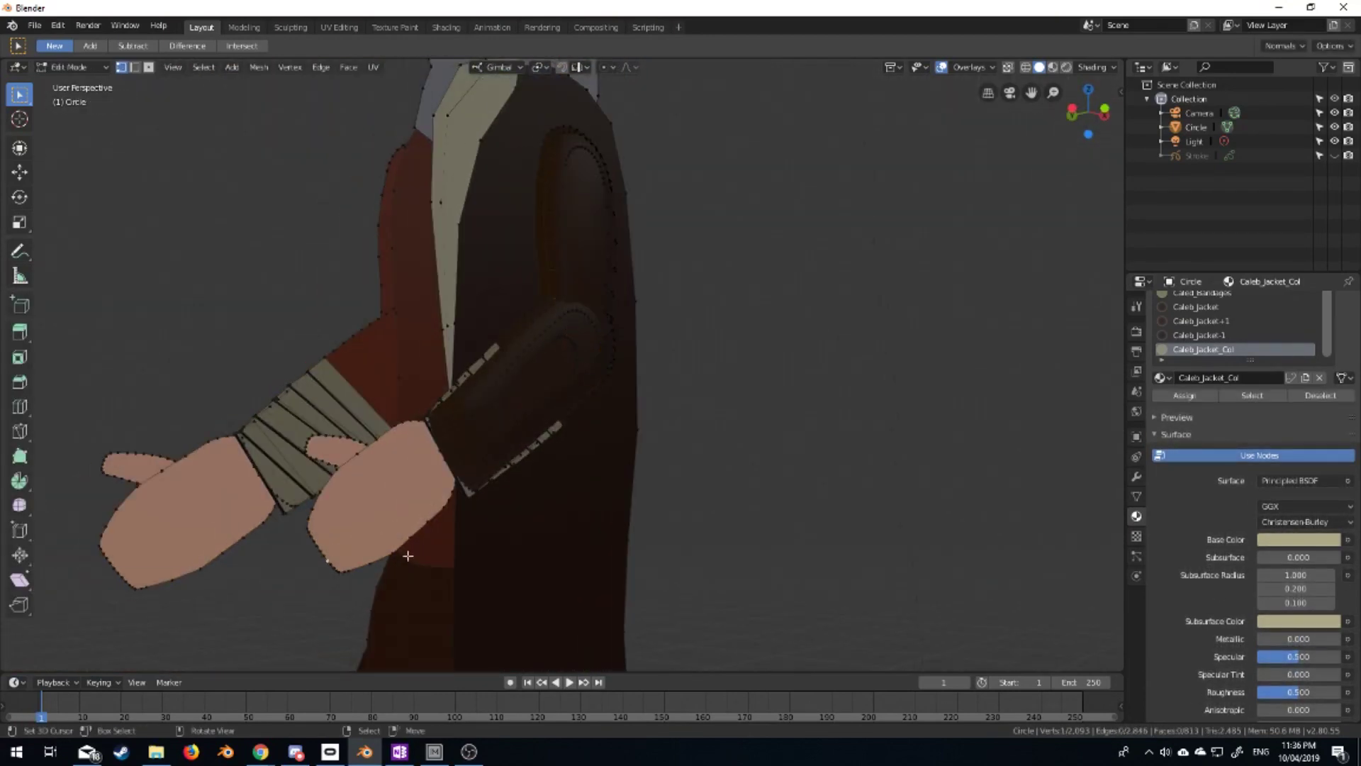
key(ctrl+l)
key(i)
click(534, 547)
key(g)
key(y)
middle_drag(534, 547, 465, 541)
key(ctrl+z)
key(g)
key(y)
click(535, 547)
Select the linked hand mesh and hide it
key(Tab)
scroll(448, 386, up, 5)
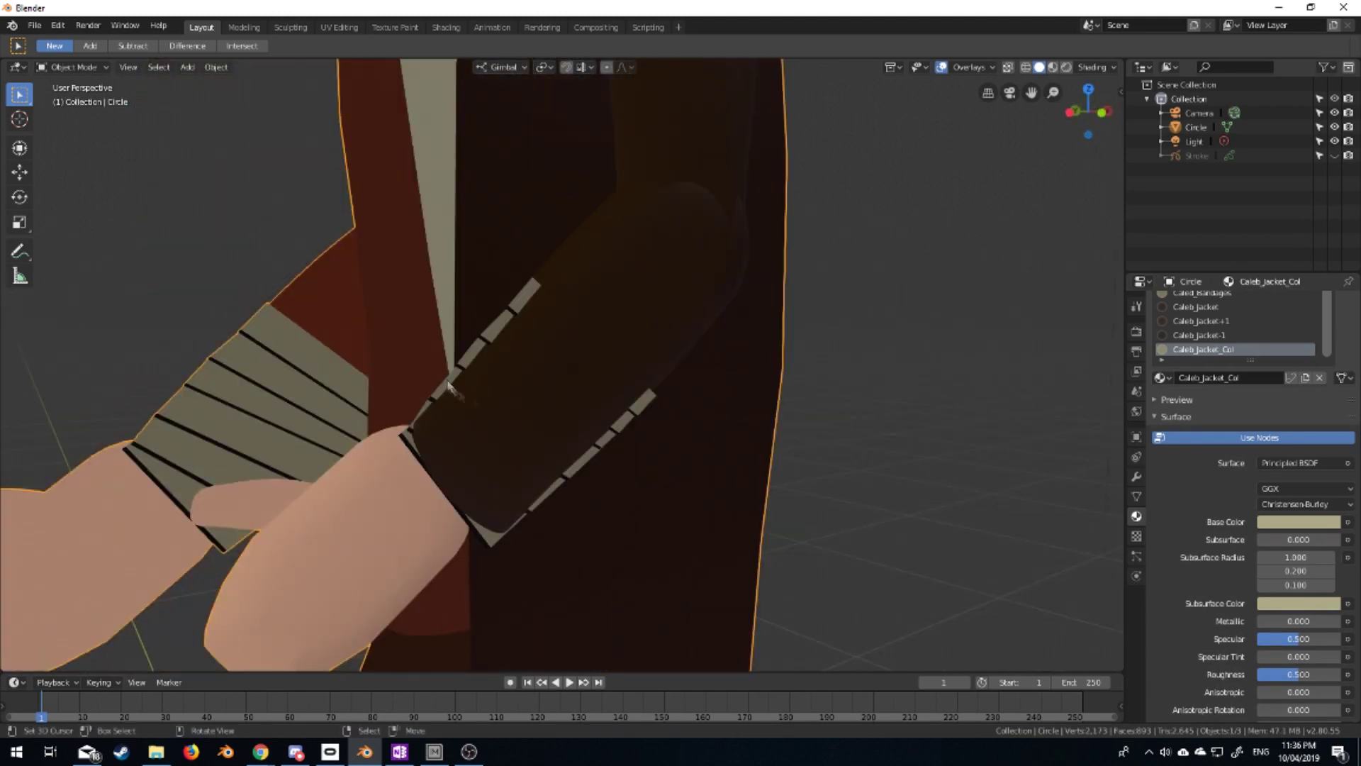
key(Tab)
key(l)
key(h)
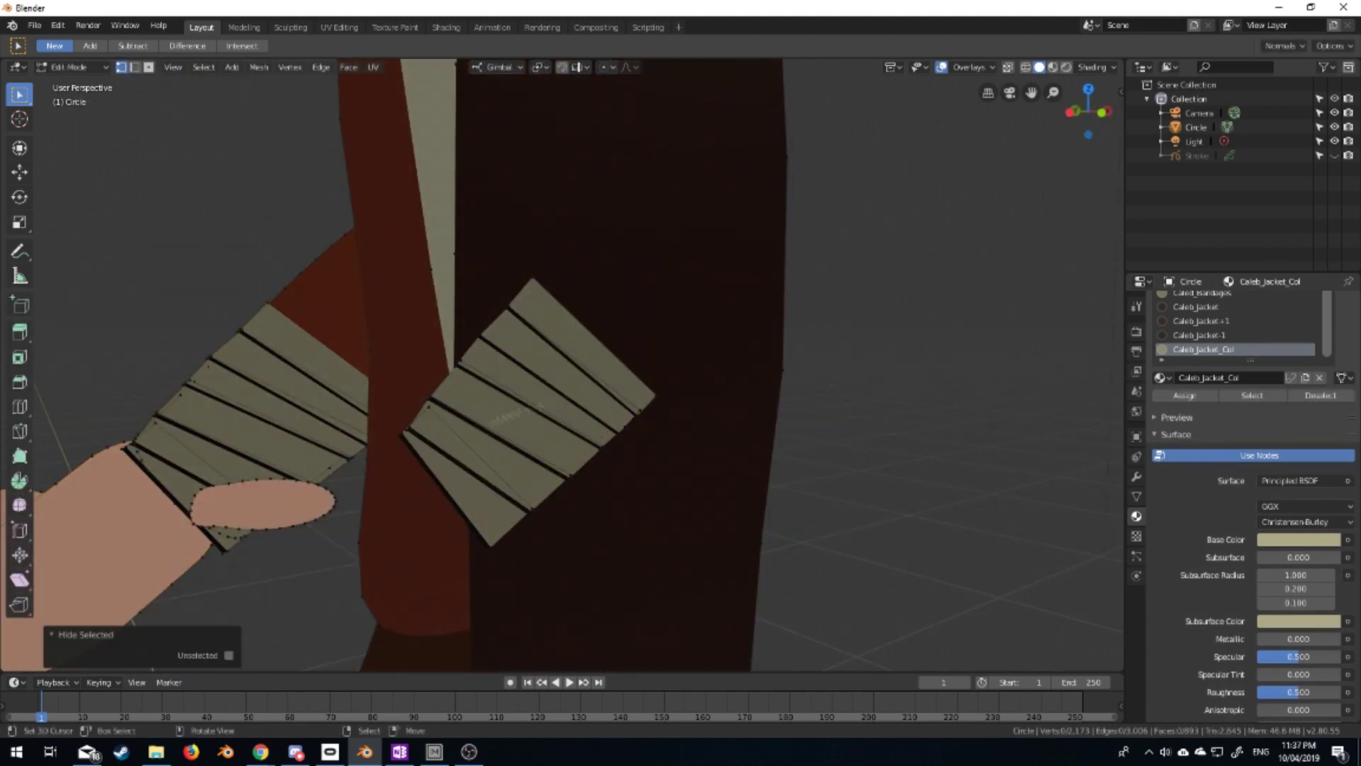
Add a loop cut across the wrist bandage cuff and unhide the hand
click(474, 473)
right_click(474, 473)
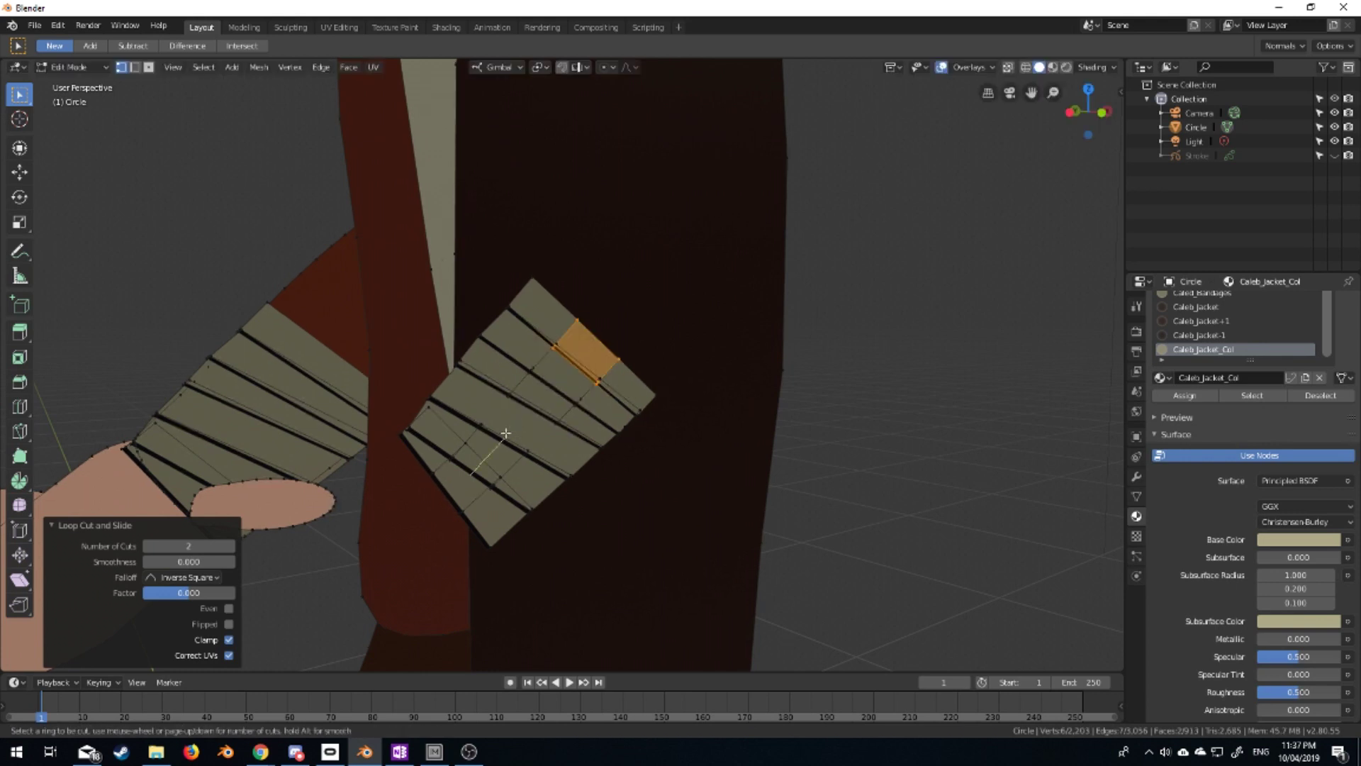
key(alt+h)
alt+click(512, 468)
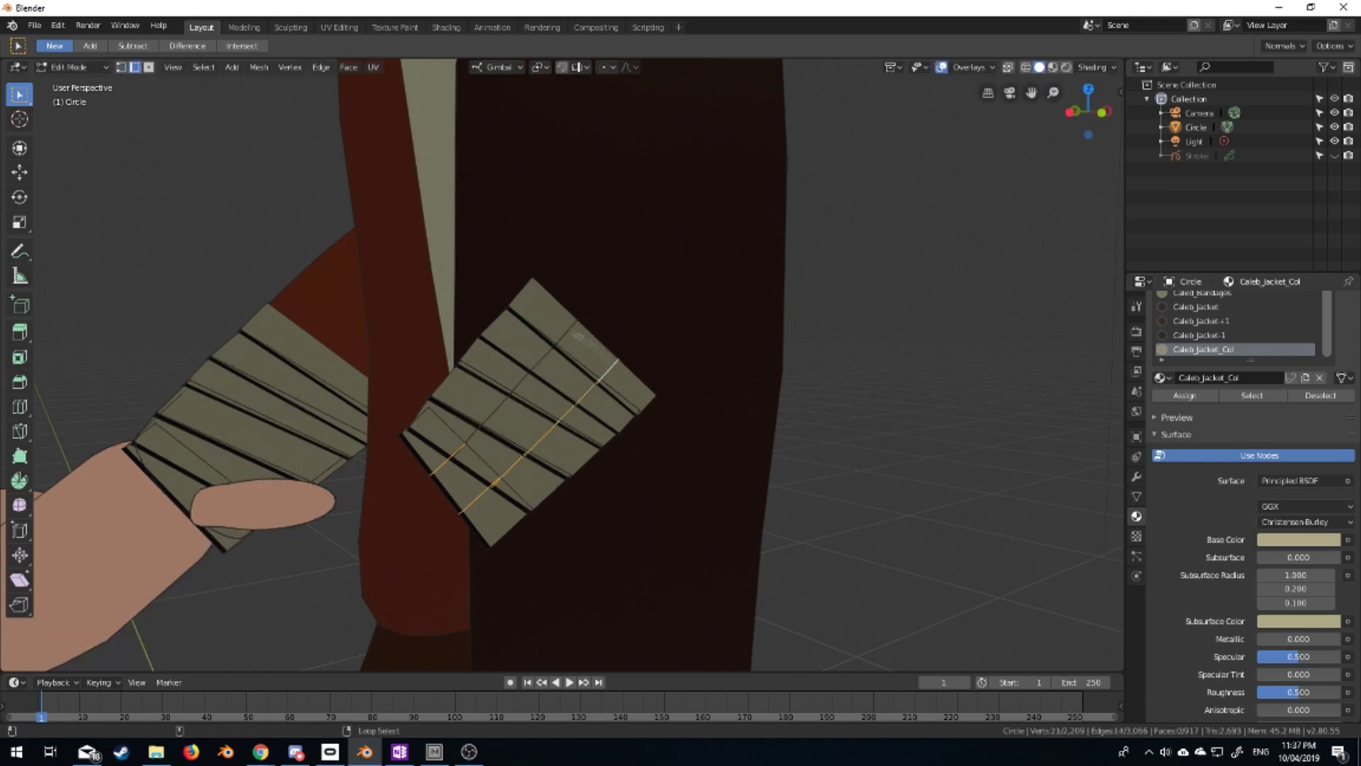
scroll(474, 433, down, 5)
key(alt+h)
scroll(629, 428, up, 5)
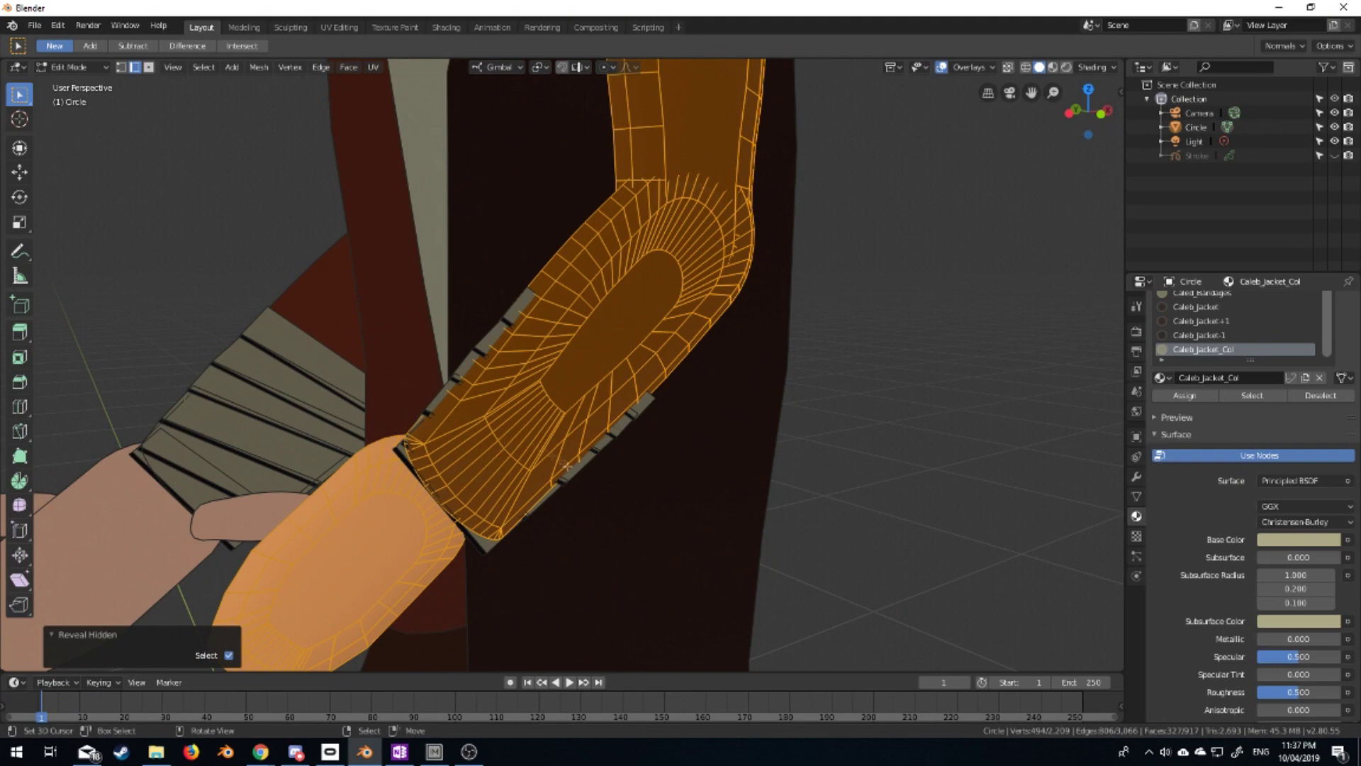
scroll(461, 484, up, 3)
Select a cuff edge and move it along the Y axis in solid shading
middle_drag(461, 484, 191, 413)
scroll(192, 414, up, 3)
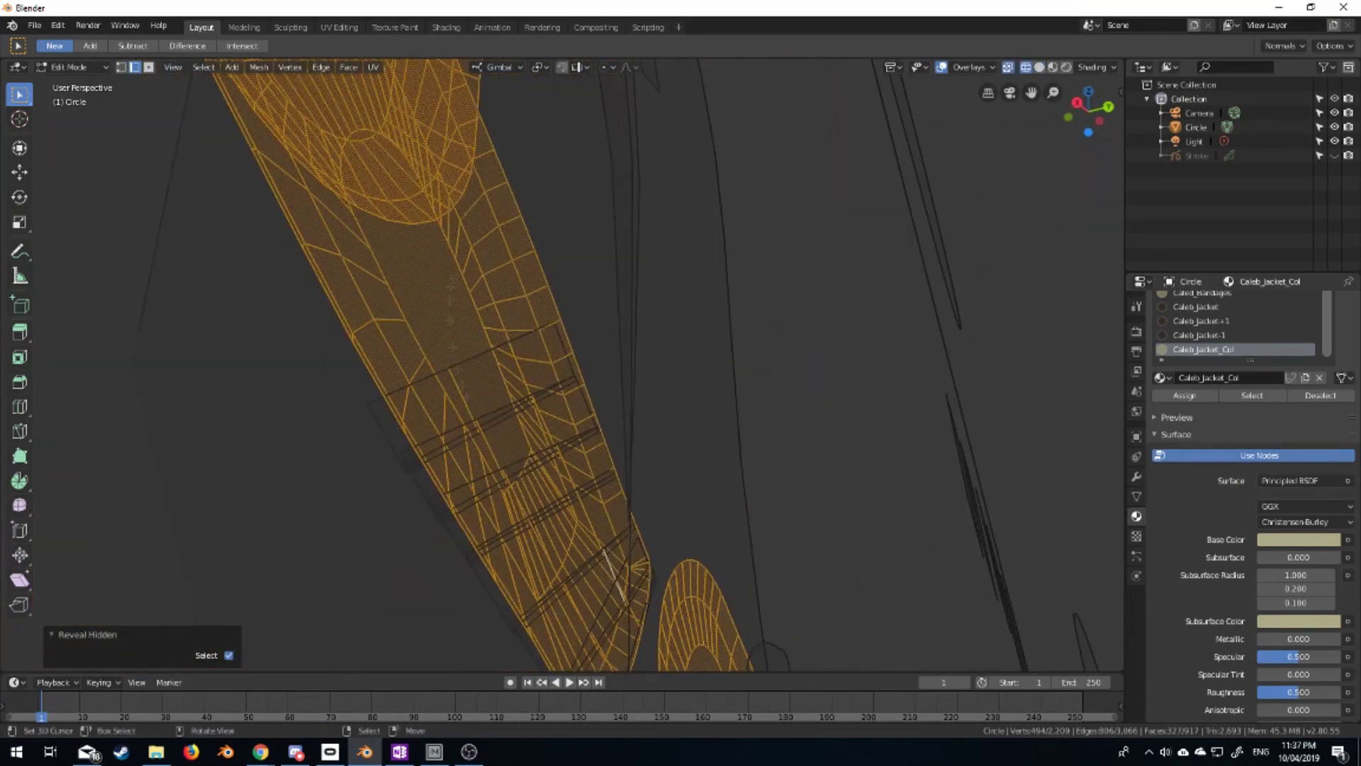
alt+click(497, 448)
scroll(548, 374, up, 3)
mouse_move(547, 374)
middle_down()
mouse_move(877, 587)
mouse_move(742, 456)
mouse_move(809, 432)
mouse_move(766, 375)
mouse_move(827, 425)
mouse_move(876, 569)
middle_up()
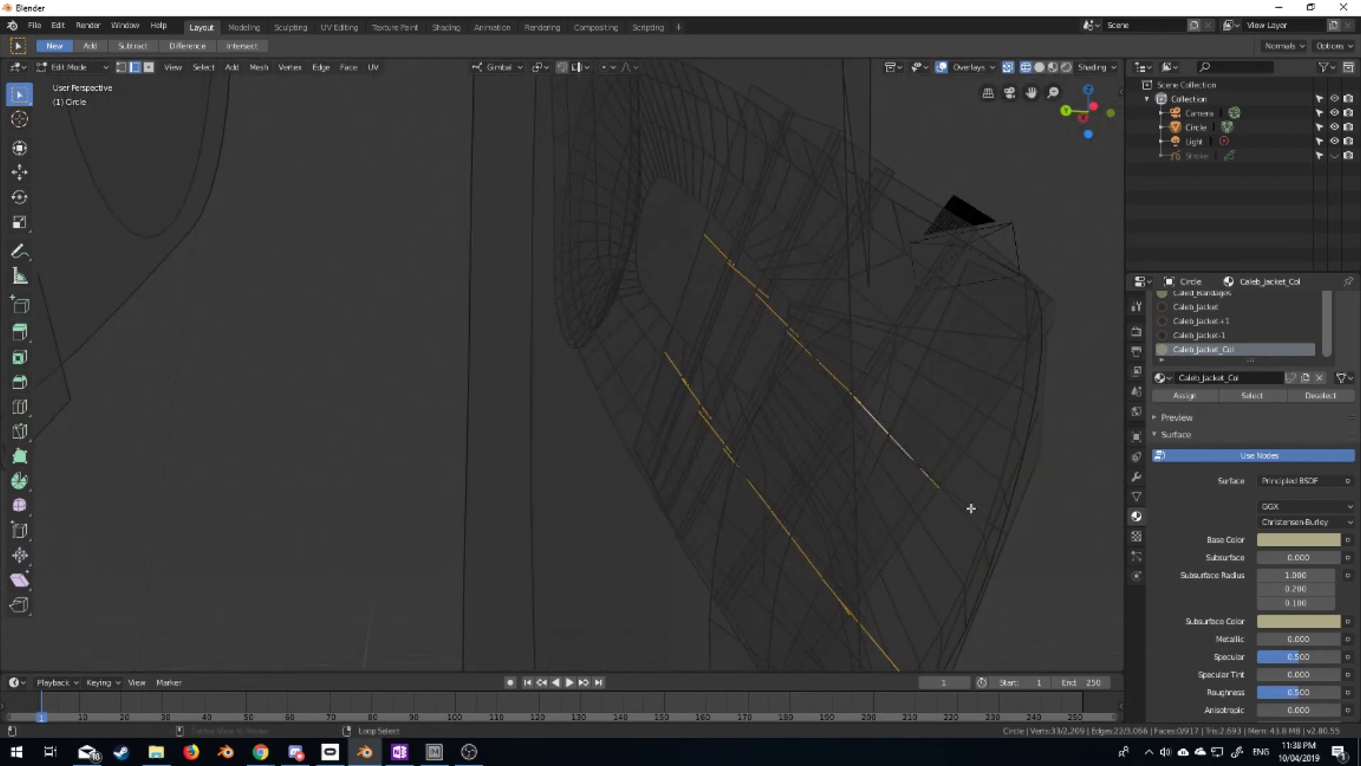
key(z)
click(827, 529)
key(g)
key(y)
click(867, 553)
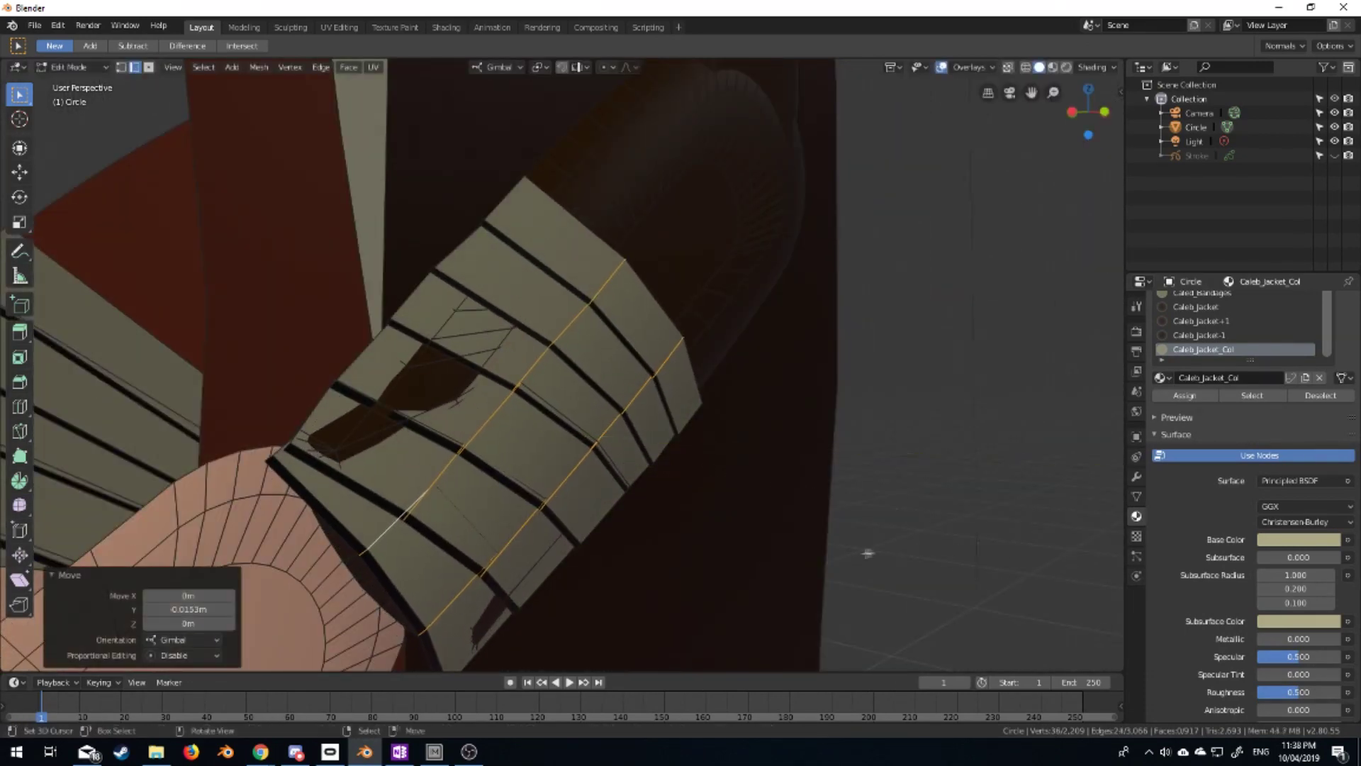
Bevel the cuff edges, then scale and reposition the cuff faces in wireframe front view
key(ctrl+b)
click(780, 461)
middle_drag(779, 461, 723, 365)
key(z)
click(655, 489)
mouse_move(653, 489)
middle_down()
mouse_move(799, 470)
mouse_move(723, 455)
middle_up()
key(s)
click(723, 455)
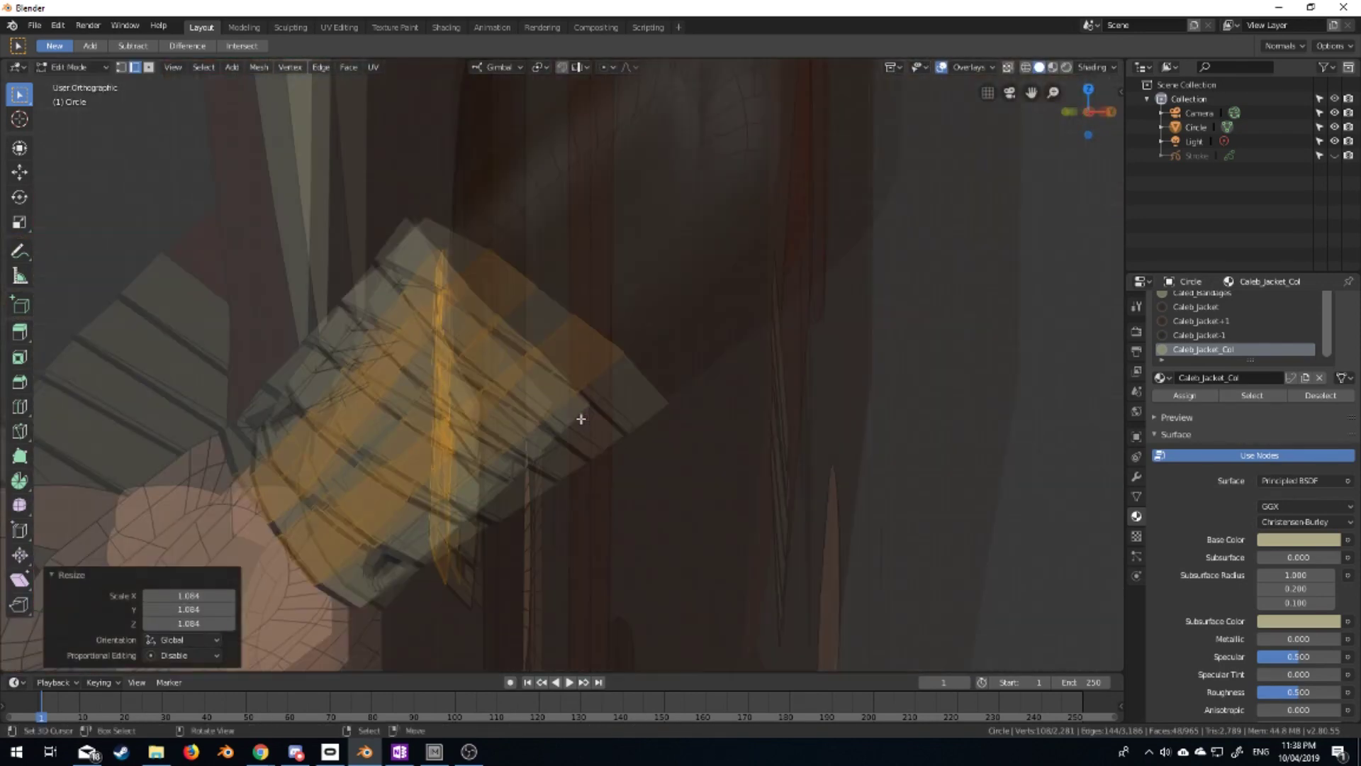
key(alt+z)
key(KP_1)
key(g)
click(380, 553)
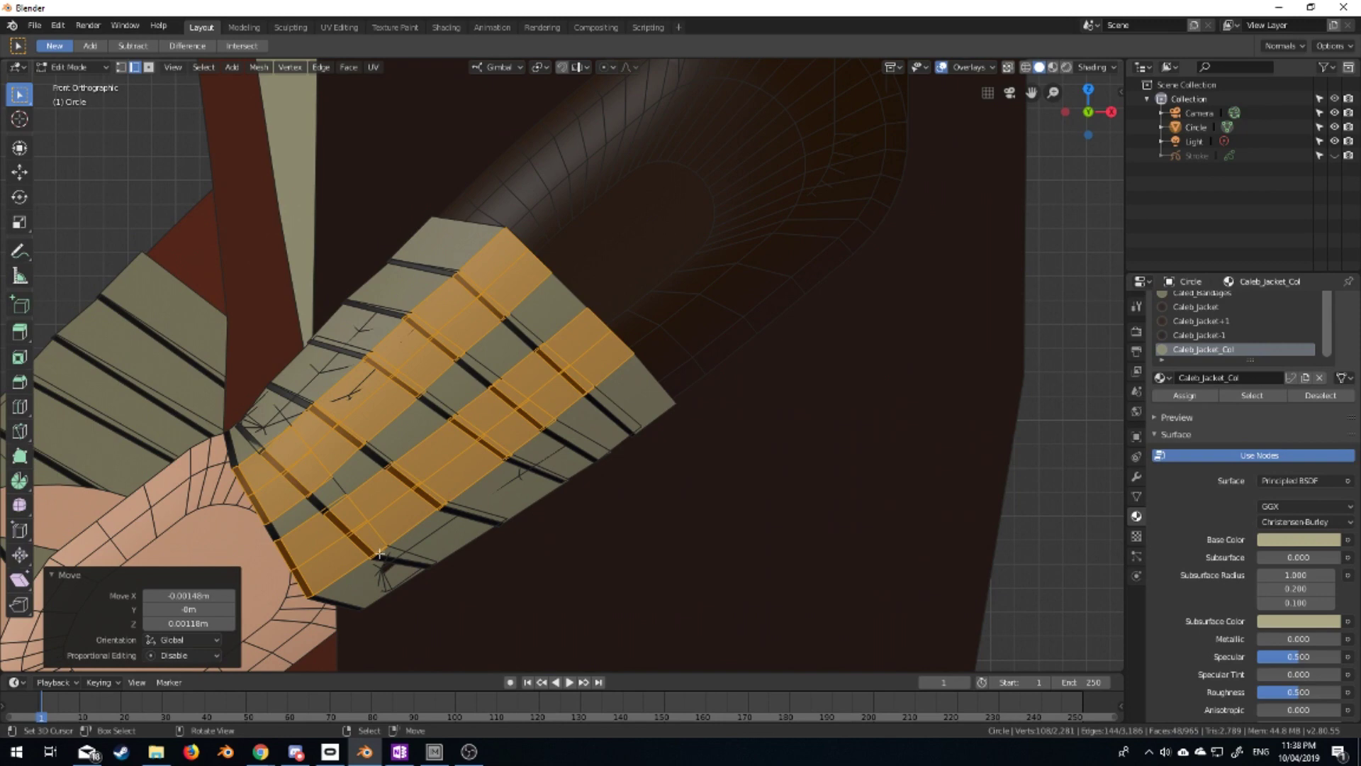
Slide a cuff edge along the bandage and shift it along the Y axis
middle_drag(380, 553, 397, 497)
click(408, 599)
mouse_move(407, 599)
middle_down()
mouse_move(581, 583)
mouse_move(502, 404)
middle_up()
click(585, 584)
key(g)
key(y)
key(Escape)
key(g)
key(y)
click(460, 383)
key(g)
key(y)
click(419, 415)
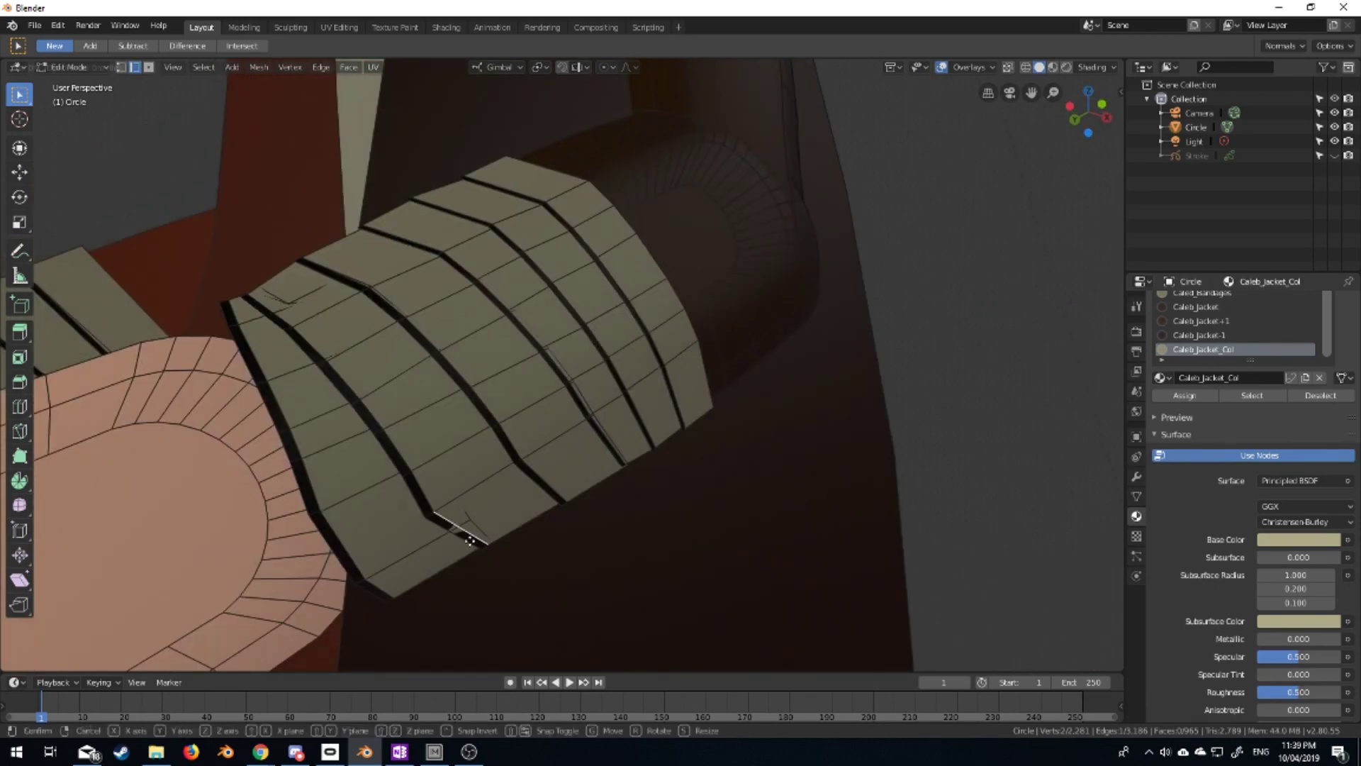
Return to Object Mode and view the whole character from the front
key(Tab)
key(KP_1)
scroll(494, 500, down, 5)
middle_drag(496, 451, 676, 593)
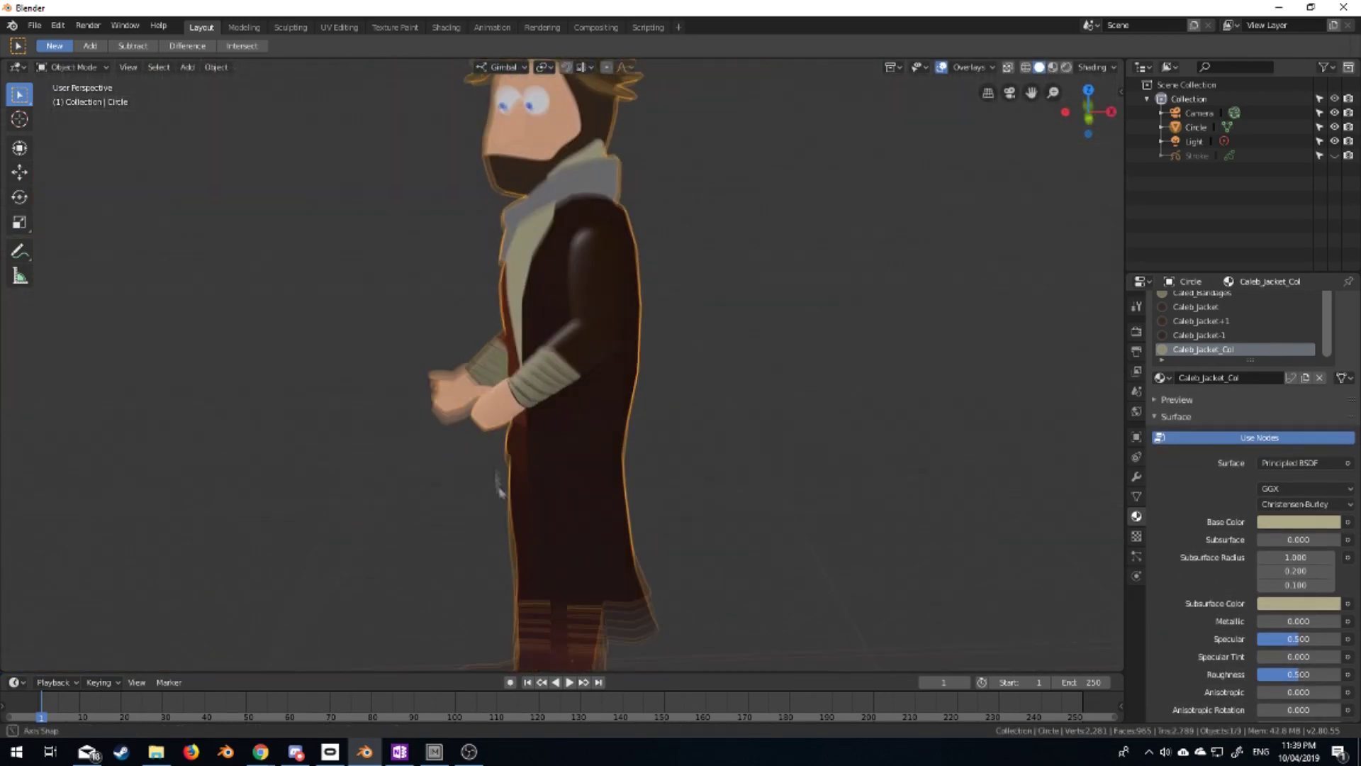
Select the linked jacket mesh and inset its faces
key(Tab)
key(ctrl+l)
click(751, 556)
middle_drag(752, 555, 624, 575)
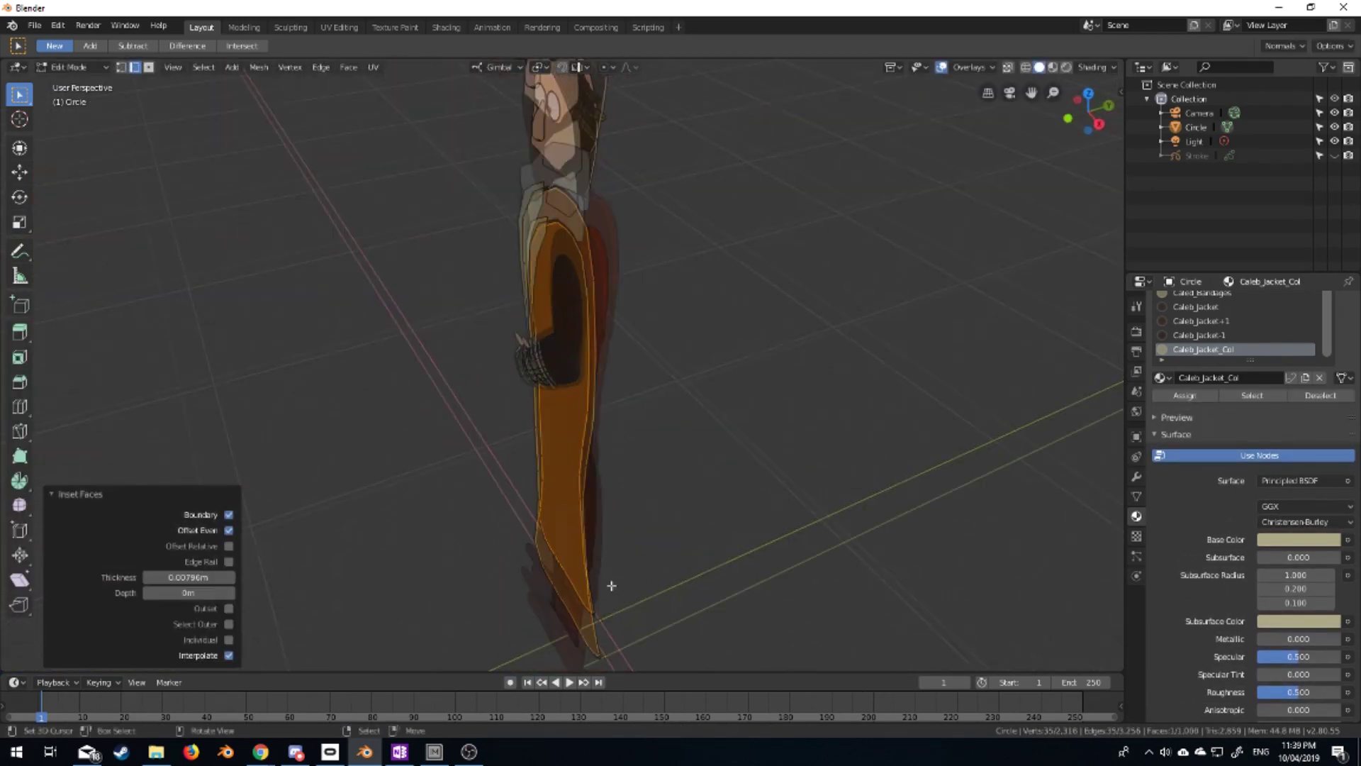
scroll(614, 581, up, 4)
key(i)
click(746, 548)
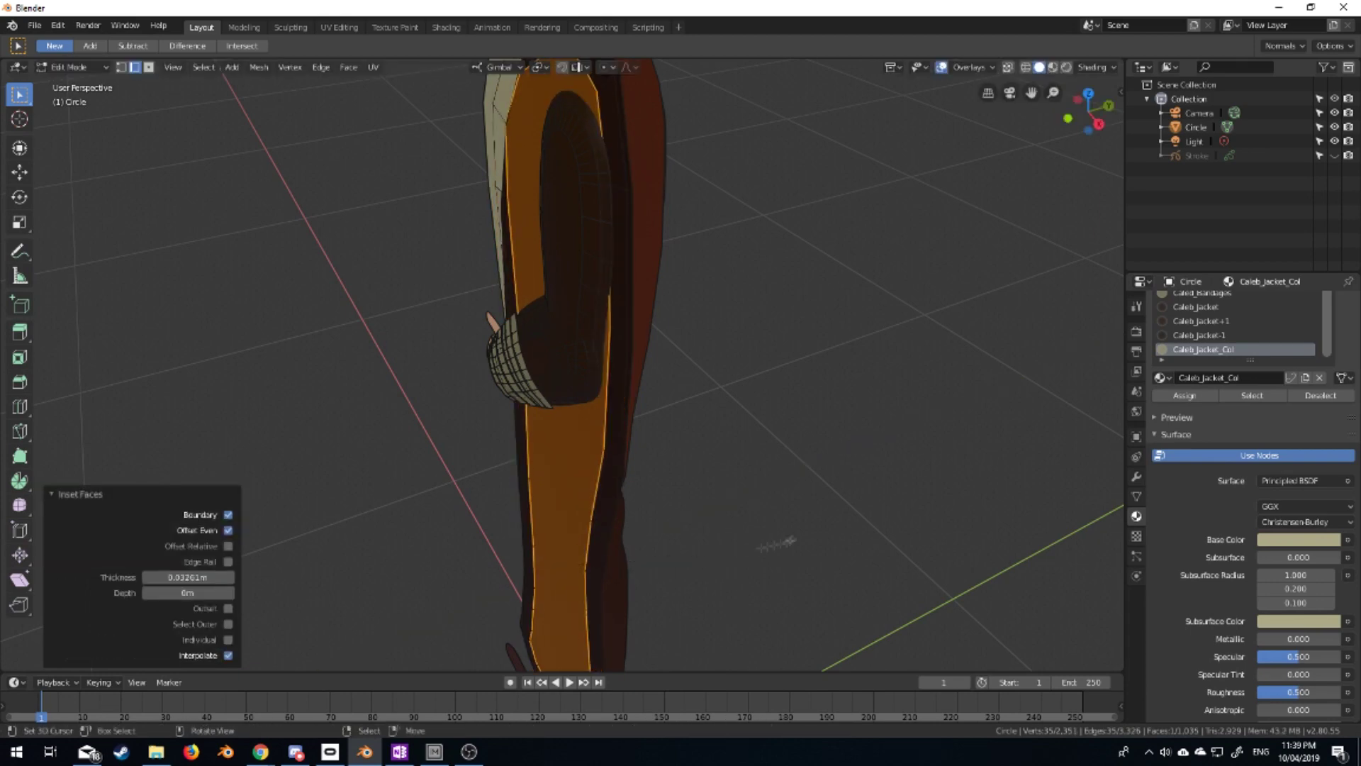
key(Escape)
scroll(793, 537, down, 4)
middle_drag(709, 426, 567, 283)
scroll(553, 139, up, 3)
key(alt+a)
Extrude the lapel strip face and inset it to form a border
click(542, 118)
key(e)
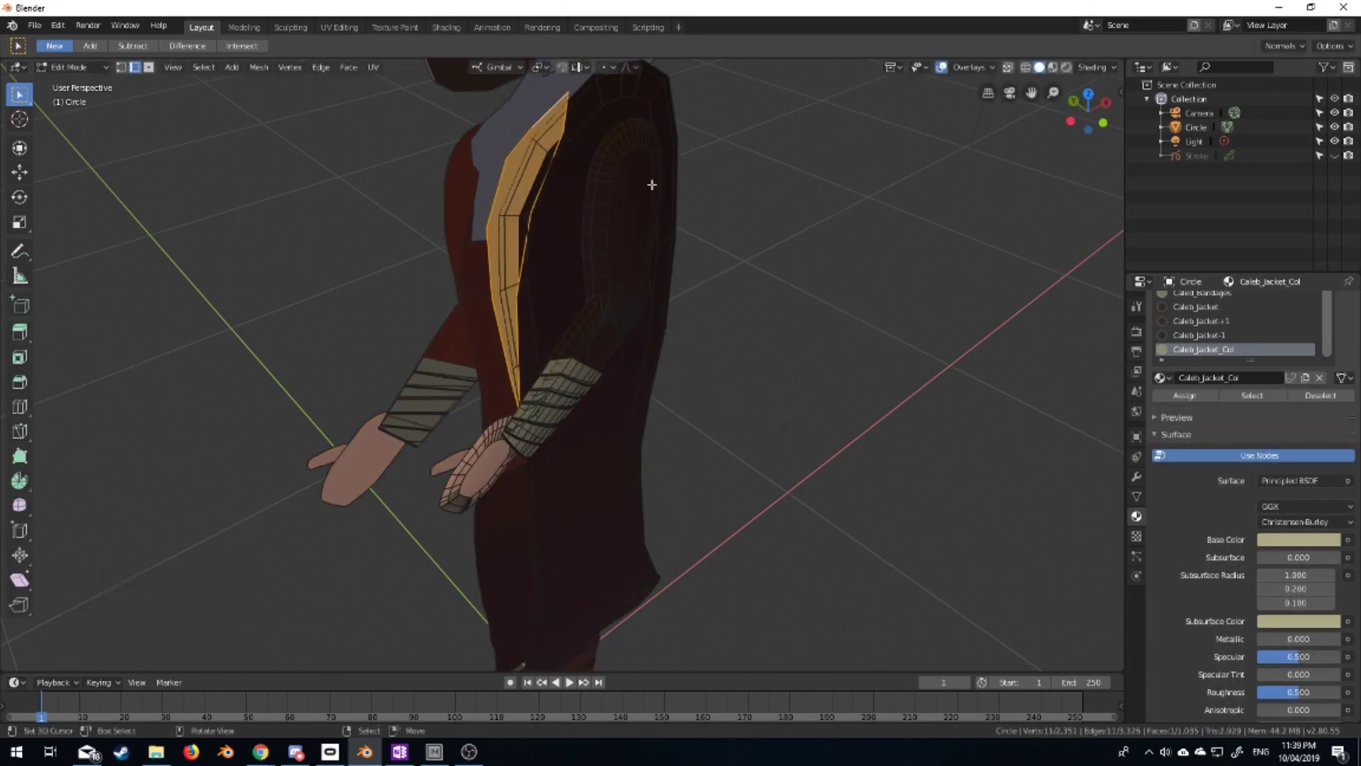
click(687, 182)
mouse_move(674, 173)
middle_down()
mouse_move(710, 220)
mouse_move(780, 234)
middle_up()
click(728, 220)
click(645, 213)
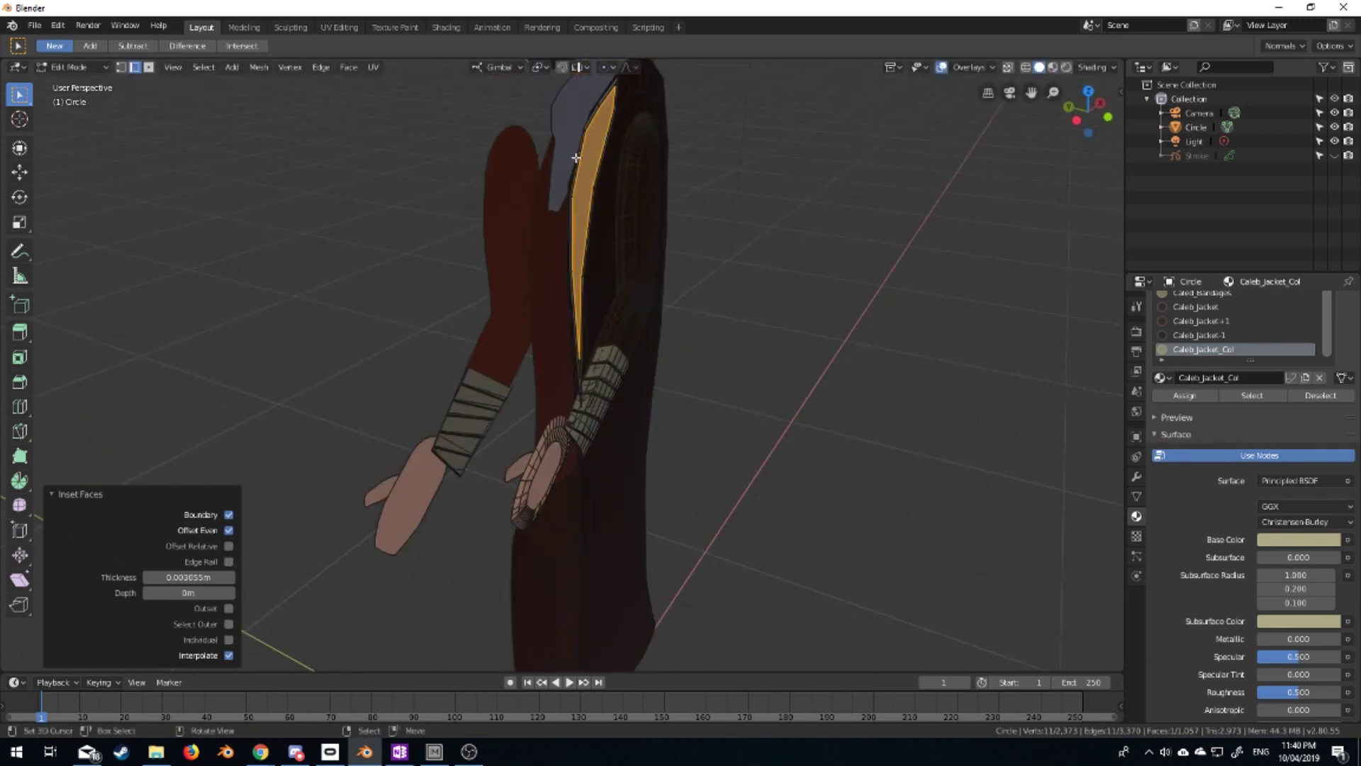
scroll(645, 213, up, 3)
Move two lapel edges along Y, merge stray vertices at center, and exit Edit Mode
click(496, 263)
shift+click(551, 216)
middle_drag(455, 531, 701, 553)
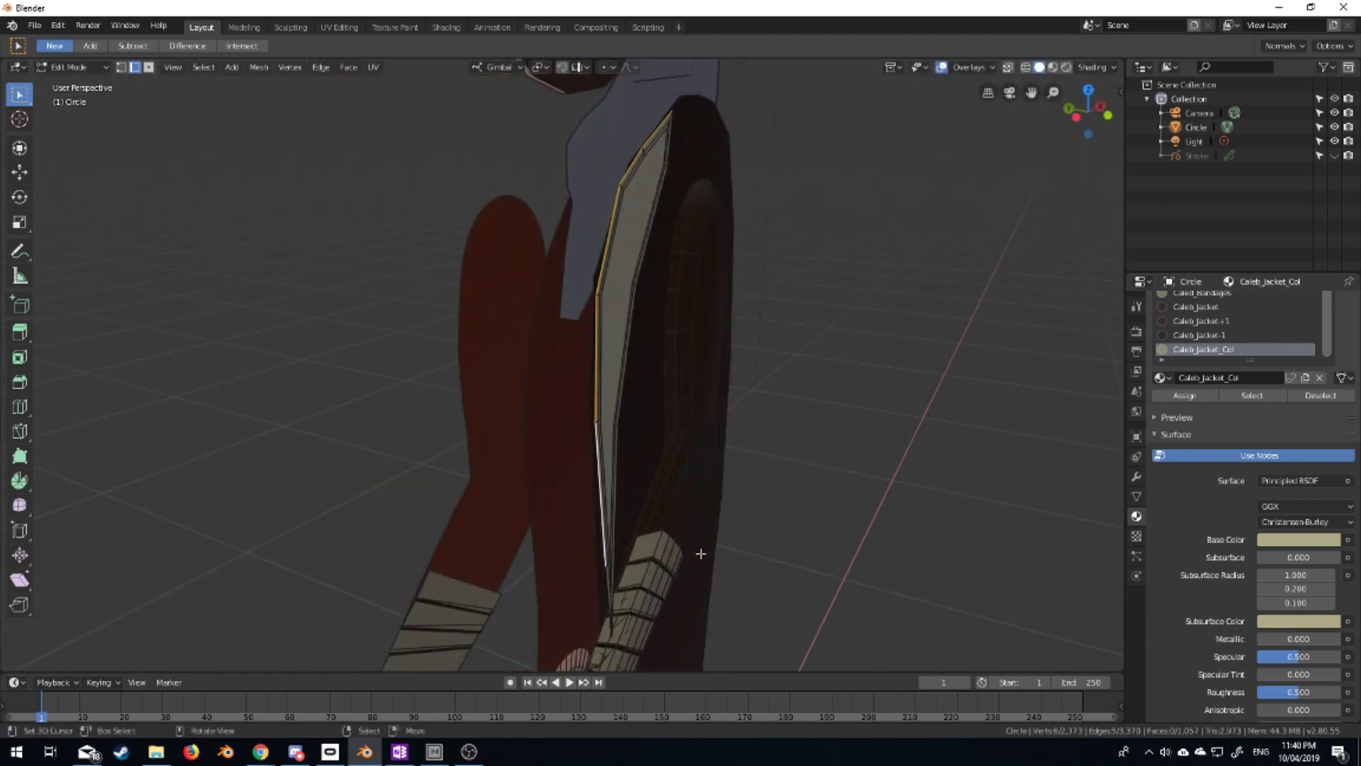
key(g)
key(y)
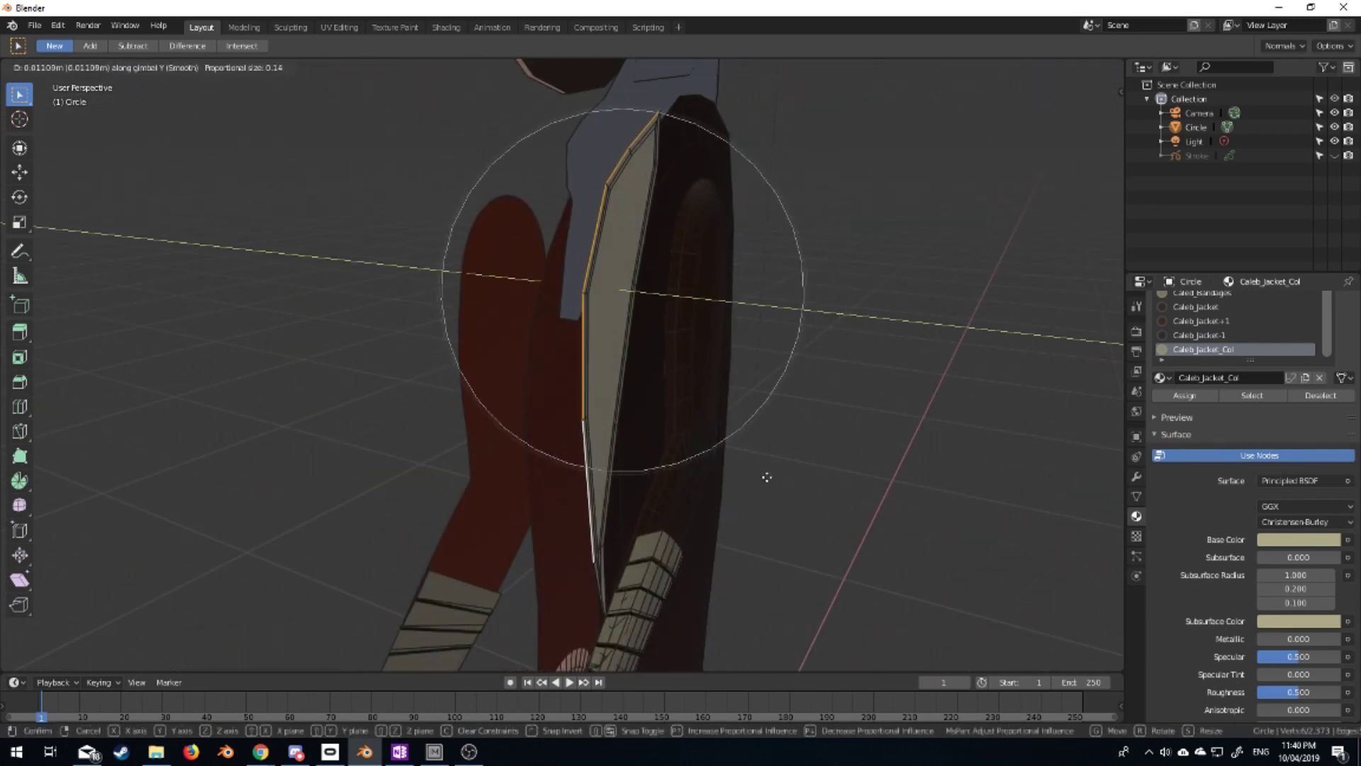
click(771, 405)
key(KP_1)
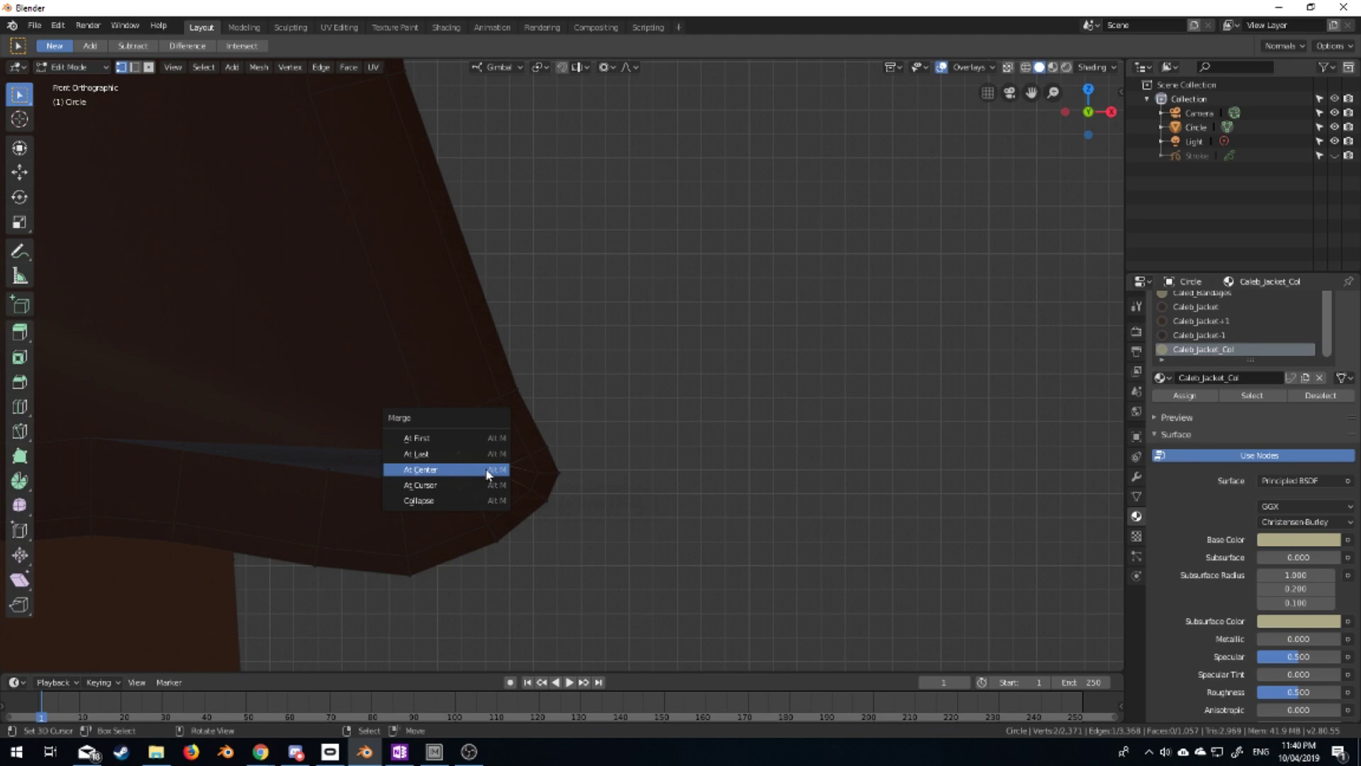
click(487, 470)
key(Tab)
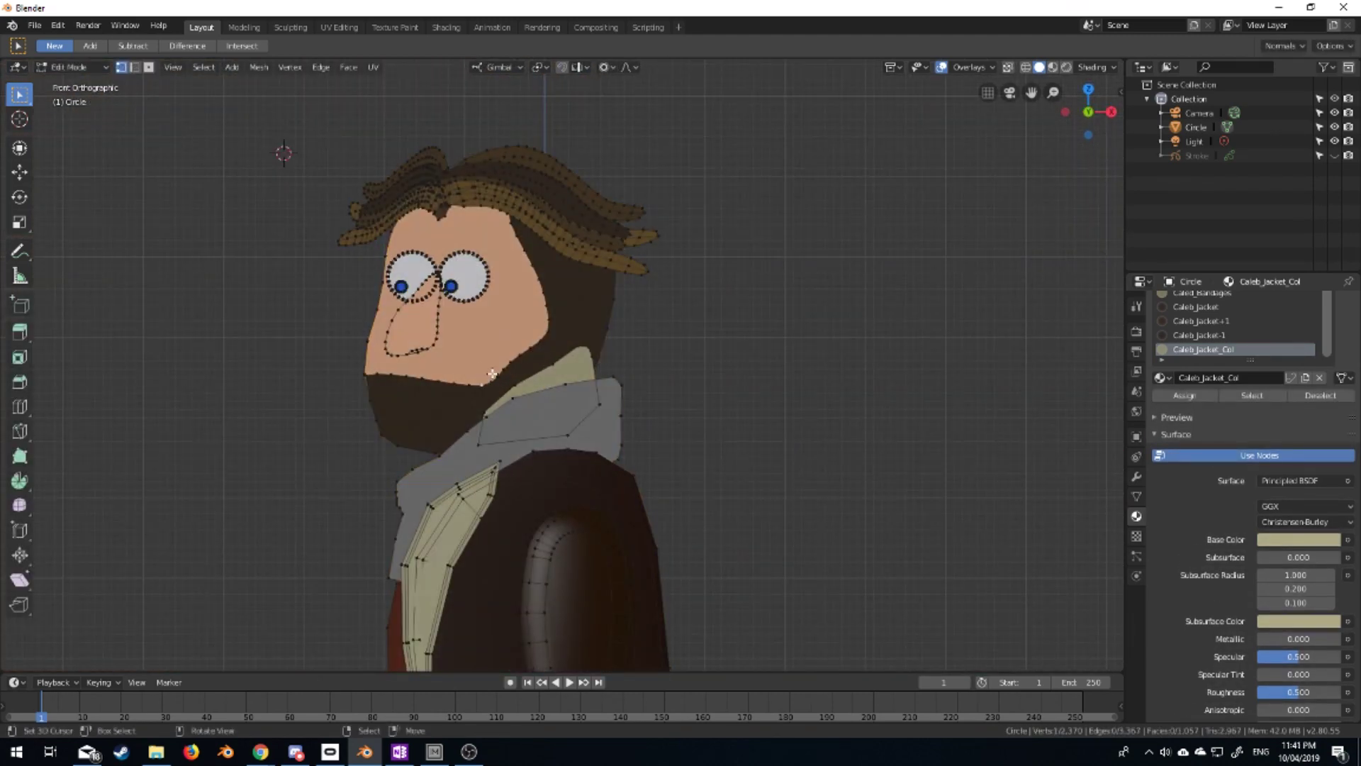
Select the beard region, undo a trial inset, and select the beard outline loop
key(l)
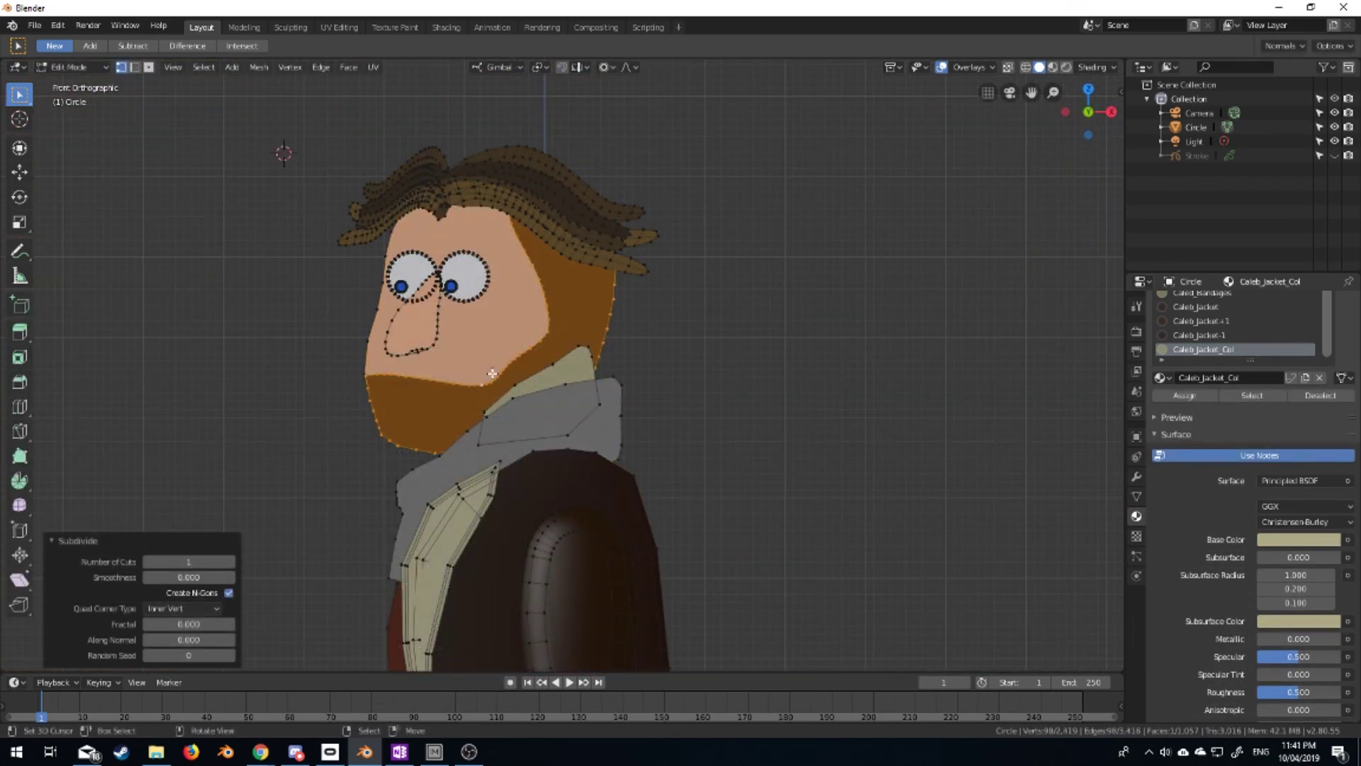
click(623, 428)
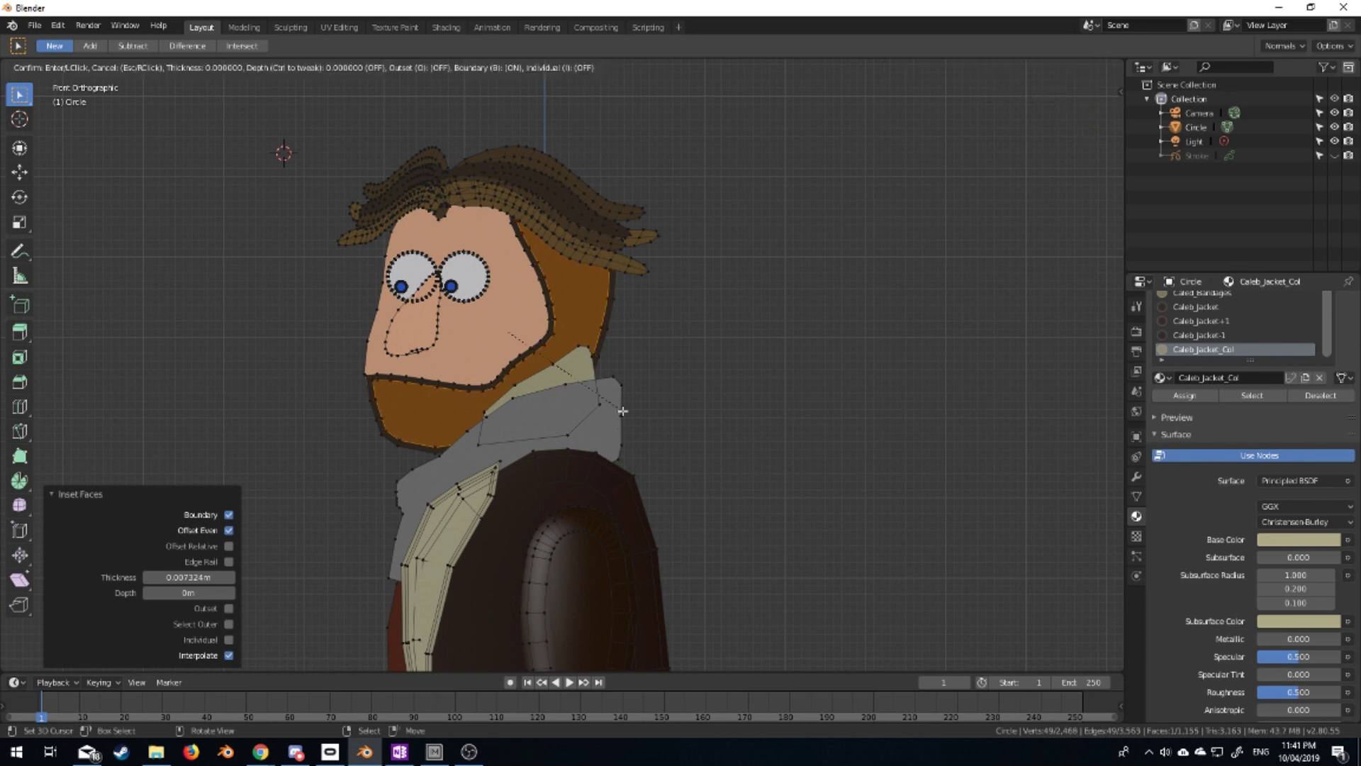
key(Escape)
key(ctrl+z)
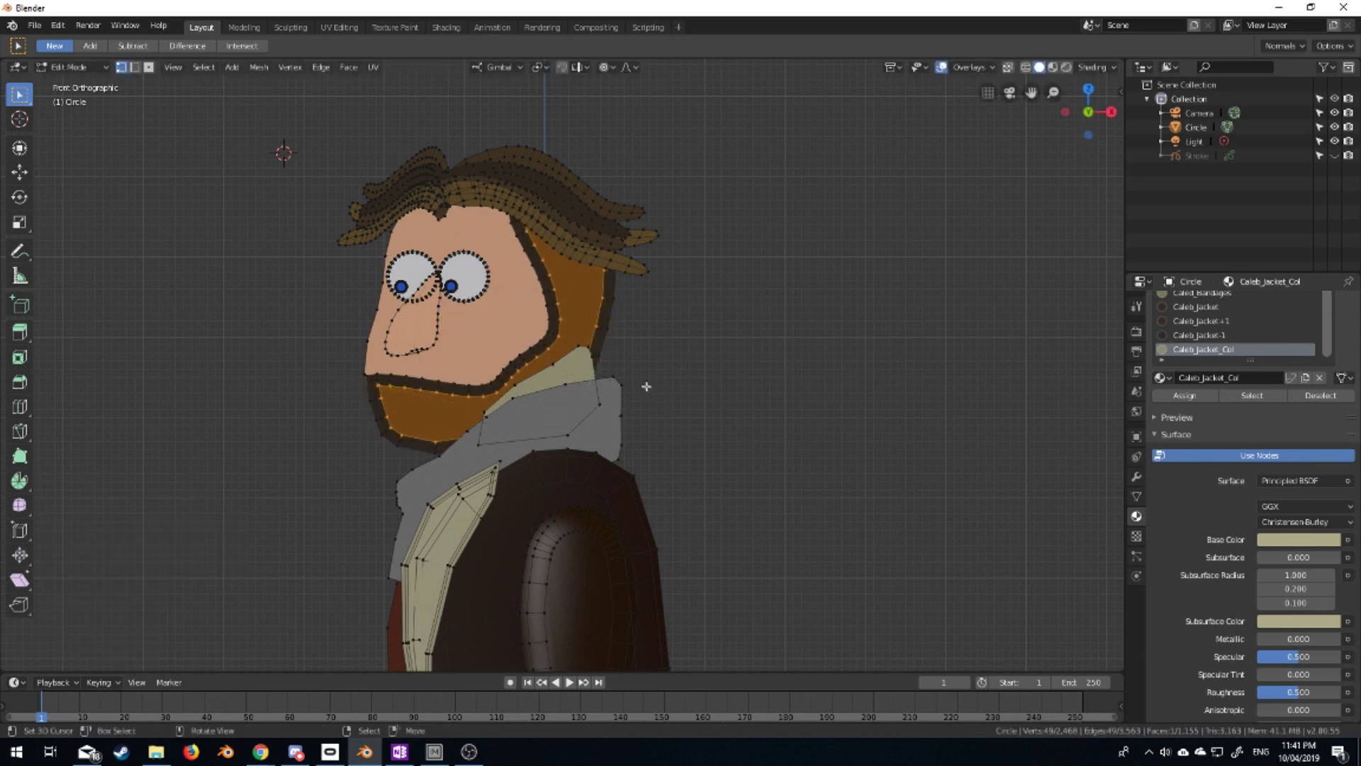
mouse_move(643, 383)
middle_down()
mouse_move(760, 370)
mouse_move(706, 422)
mouse_move(405, 384)
middle_up()
click(480, 370)
alt+click(529, 432)
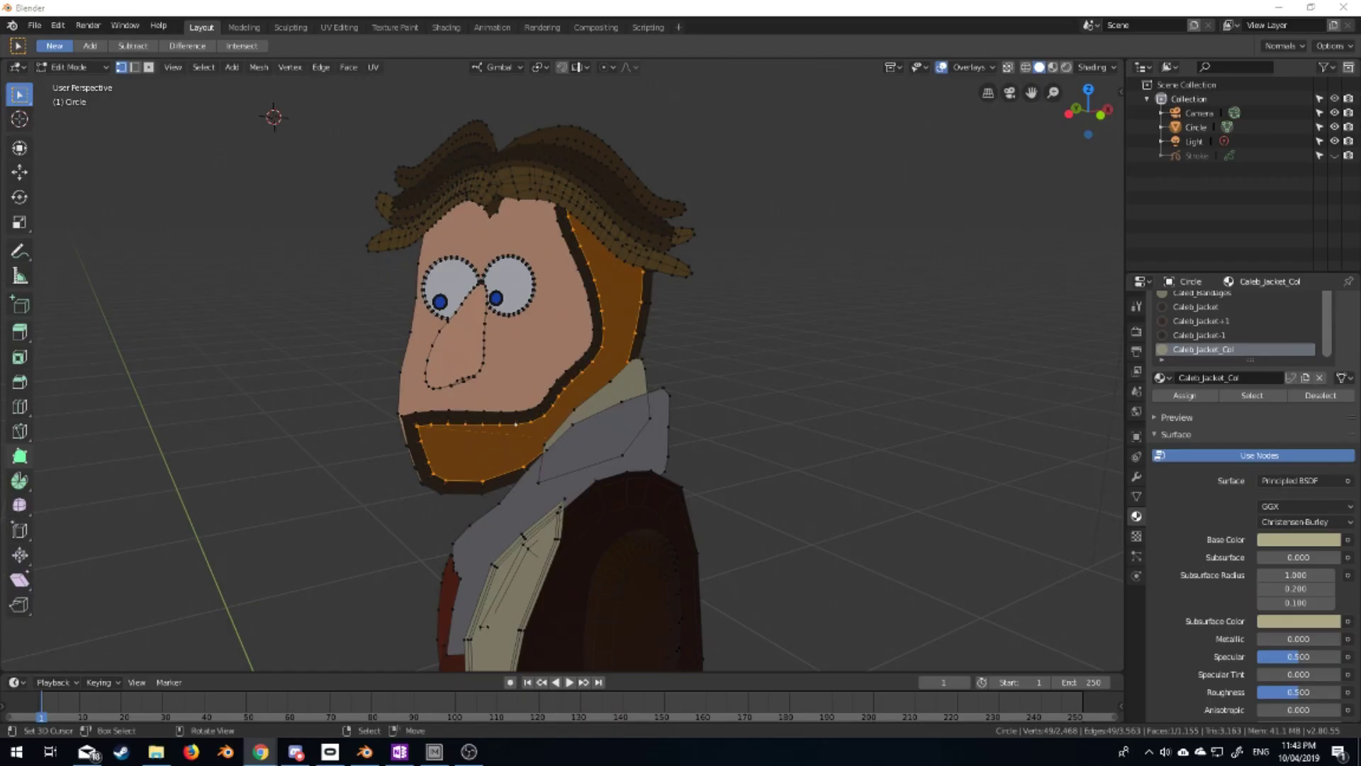
Merge the selected beard vertices at center and dissolve the inner jaw edges
scroll(428, 407, up, 3)
scroll(428, 407, up, 2)
key(m)
click(428, 407)
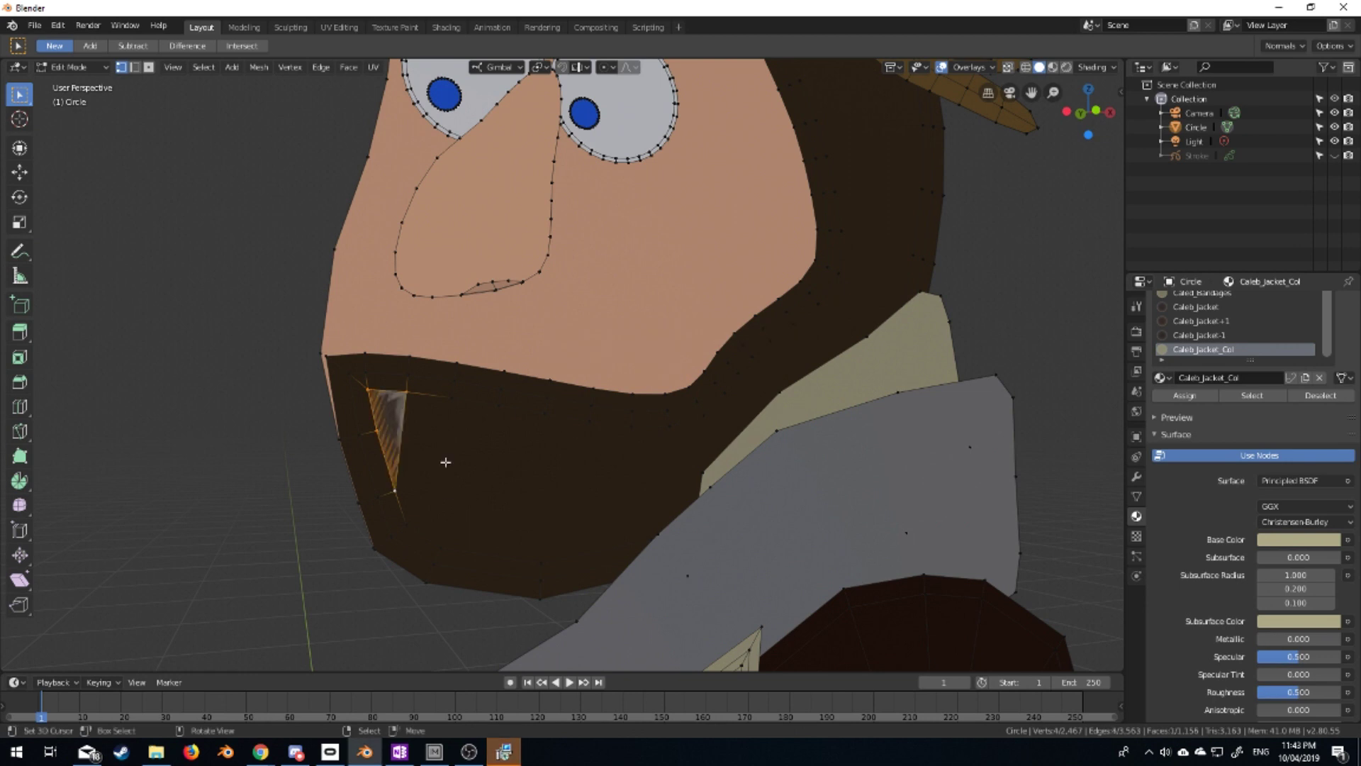
key(x)
click(522, 471)
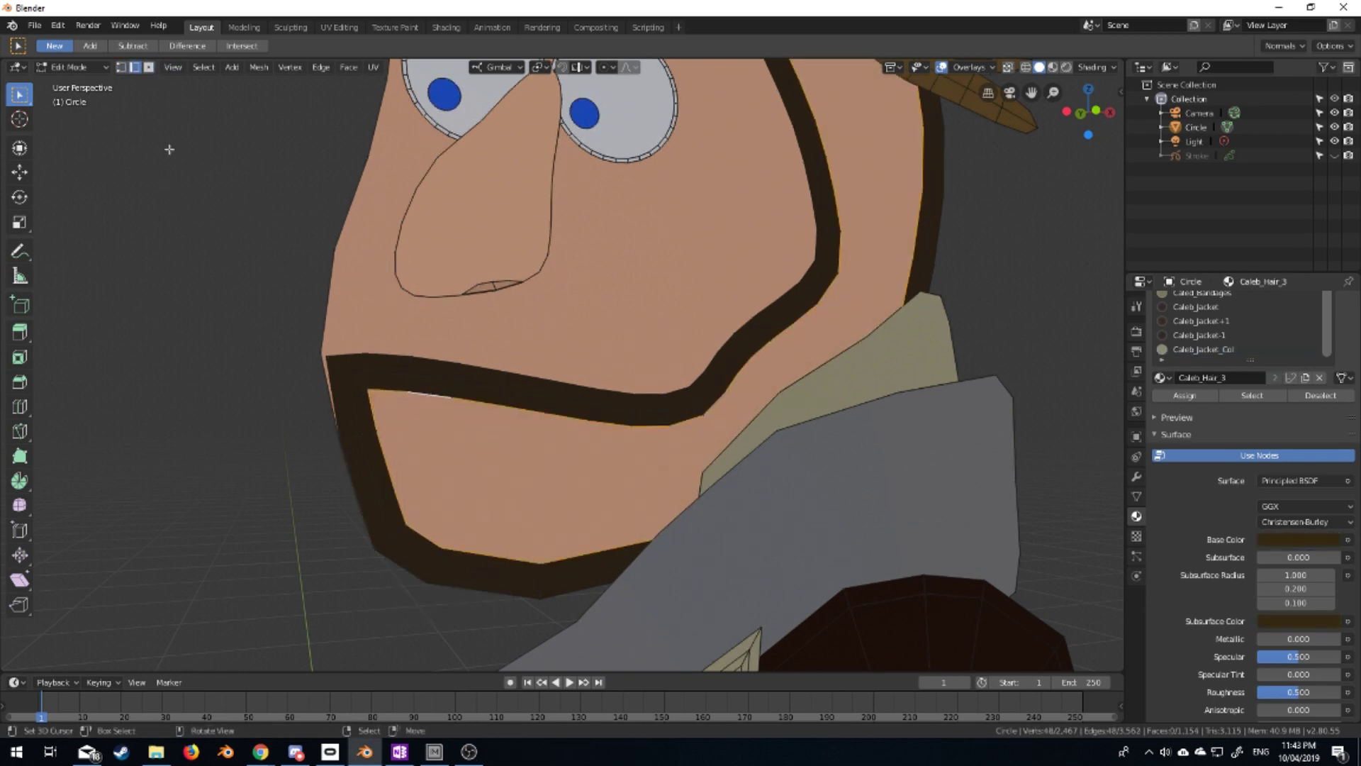
Clear seams from the hair edge loop
click(349, 67)
click(392, 141)
click(490, 404)
key(l)
click(348, 66)
click(321, 67)
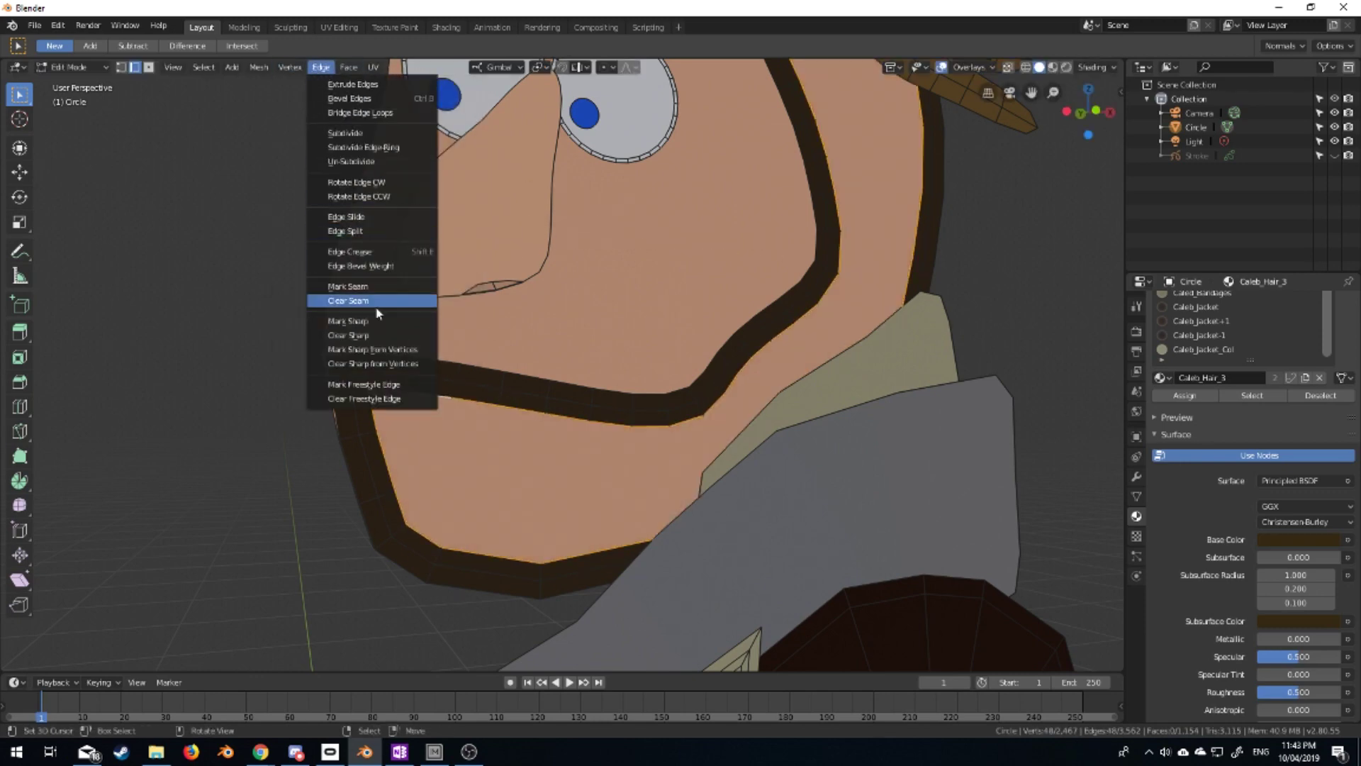
click(368, 251)
scroll(652, 362, down, 3)
click(343, 67)
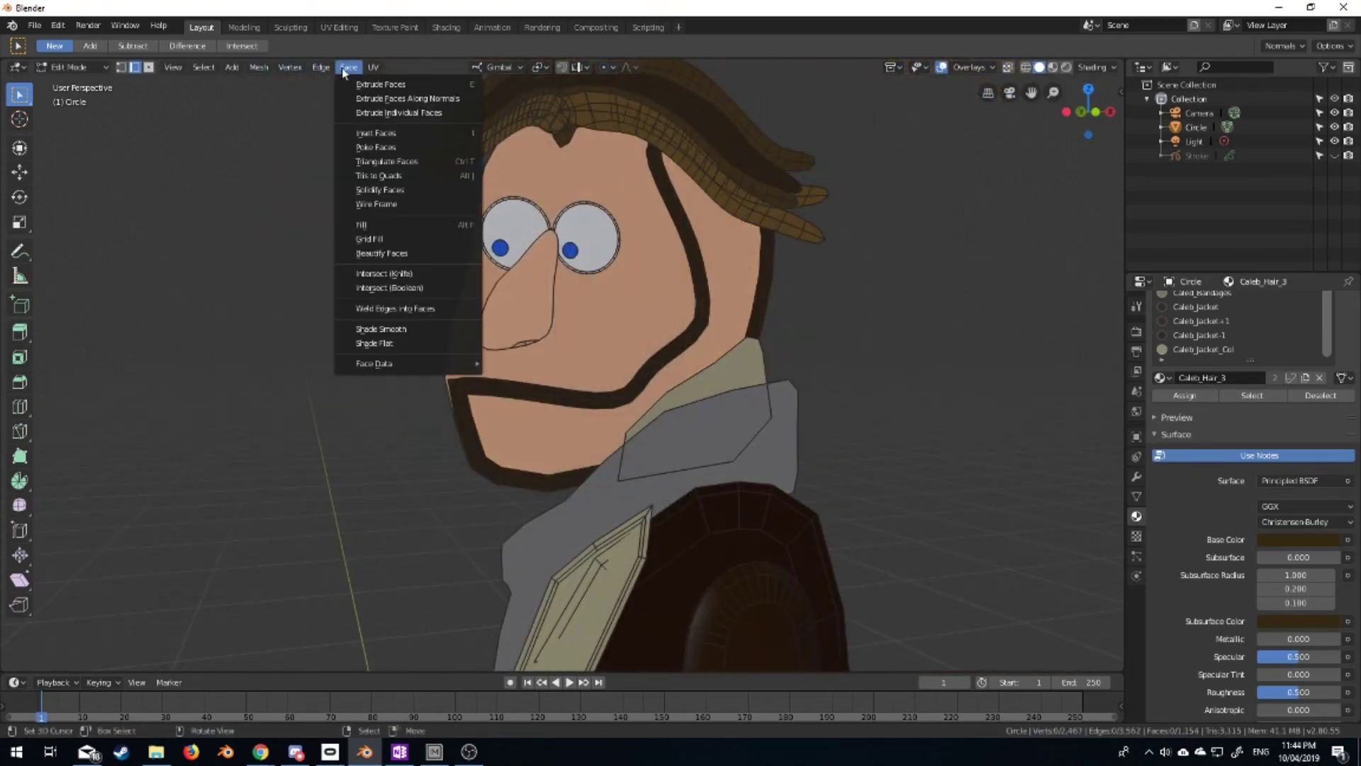
Fill the mouth opening and, in X-ray, inset the face region
click(428, 237)
middle_drag(496, 404, 516, 411)
alt+click(516, 411)
key(f)
mouse_move(818, 434)
middle_down()
mouse_move(816, 414)
mouse_move(755, 427)
middle_up()
key(shift+z)
key(i)
click(847, 451)
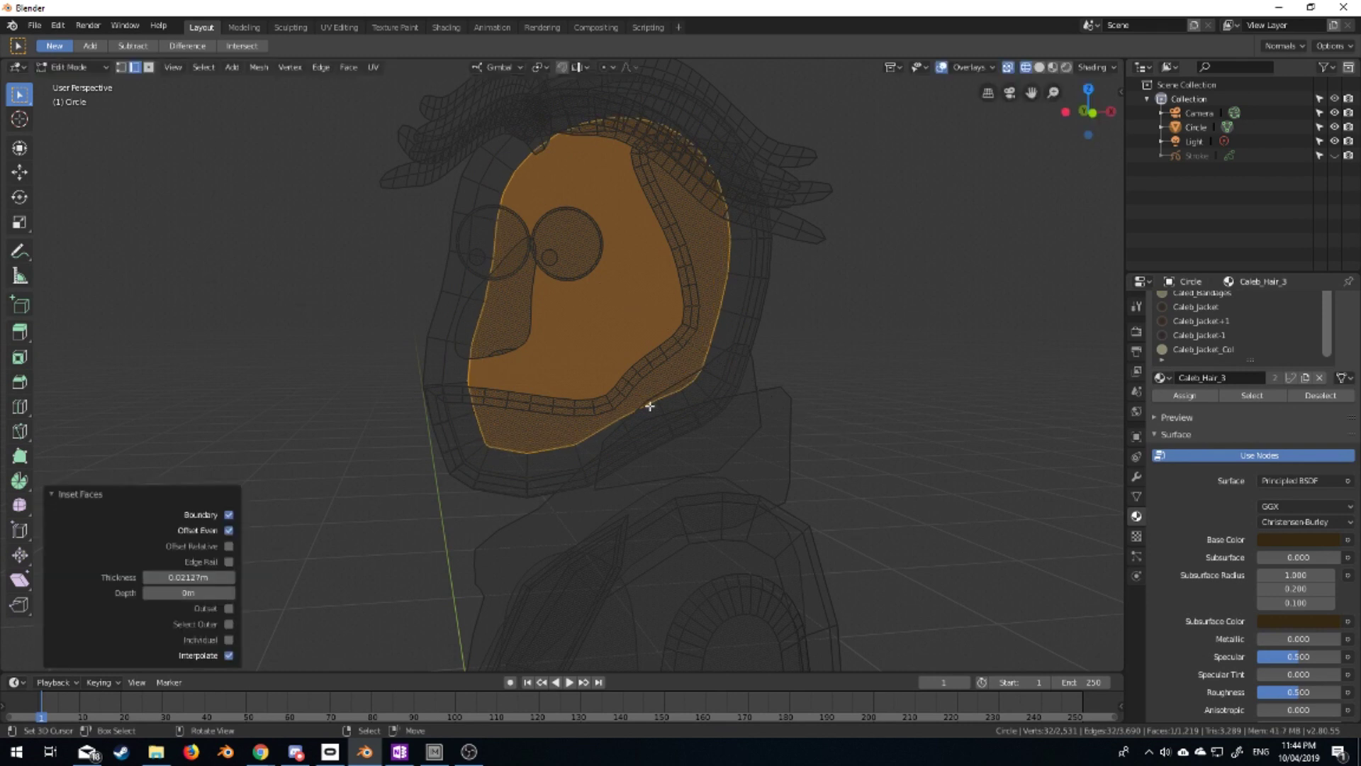
Grid Fill the face outline, delete the face only, and retry the grid fill
right_click(649, 407)
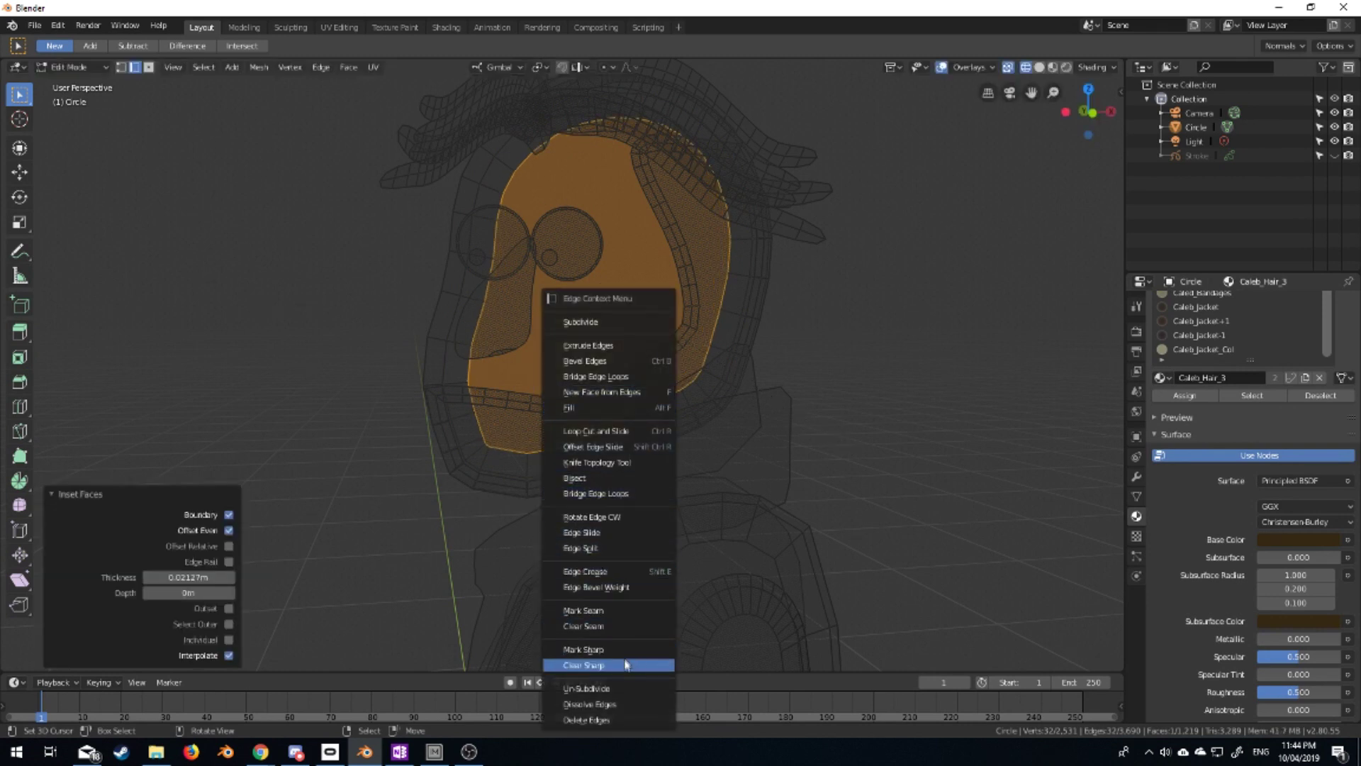
click(348, 67)
click(405, 242)
key(x)
click(562, 304)
click(348, 67)
click(390, 243)
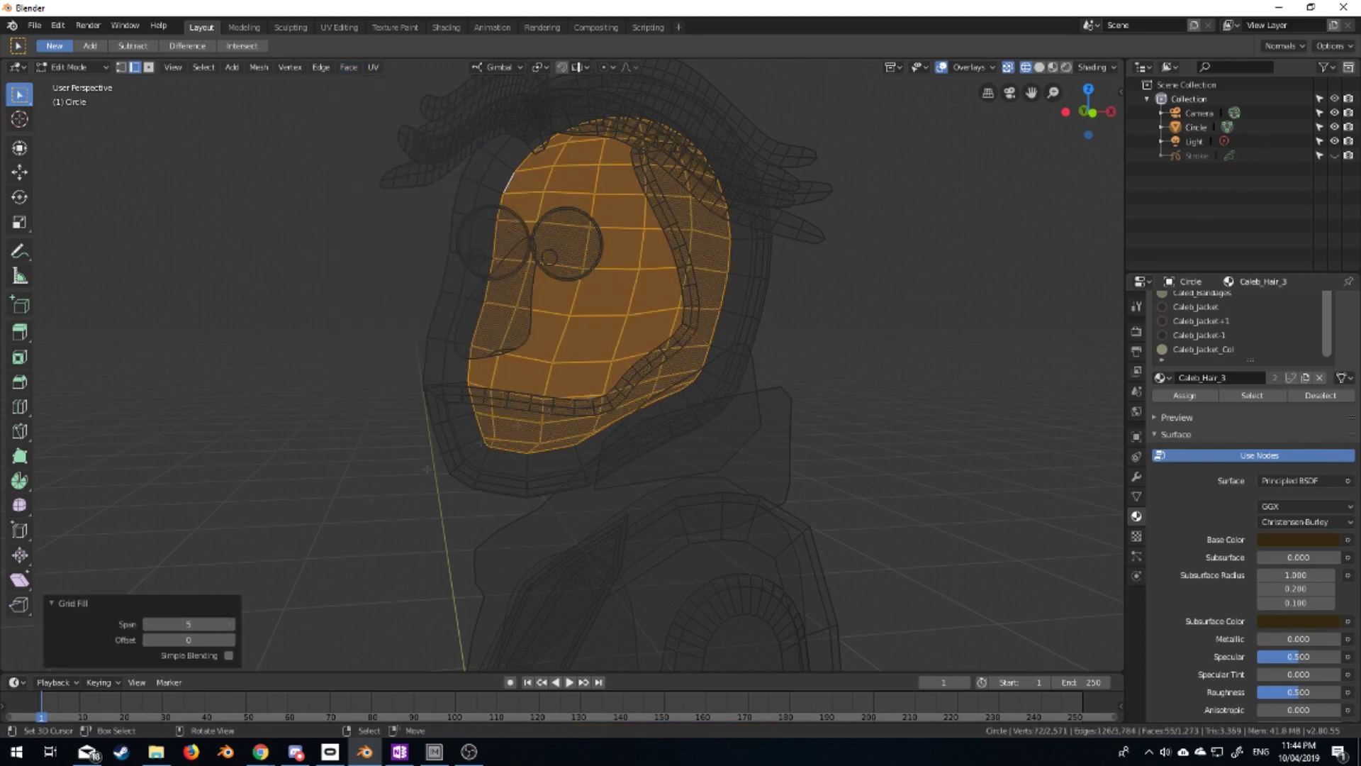
key(ctrl+z)
Delete the filled faces and retry Grid Fill, undoing back to a single face
right_click(562, 410)
click(562, 410)
click(348, 66)
click(397, 239)
key(ctrl+z)
key(ctrl+z)
key(ctrl+shift+z)
Delete the nose face (Faces only) and Grid Fill its outline loop with Span 13
key(x)
key(Escape)
key(x)
click(528, 356)
click(348, 67)
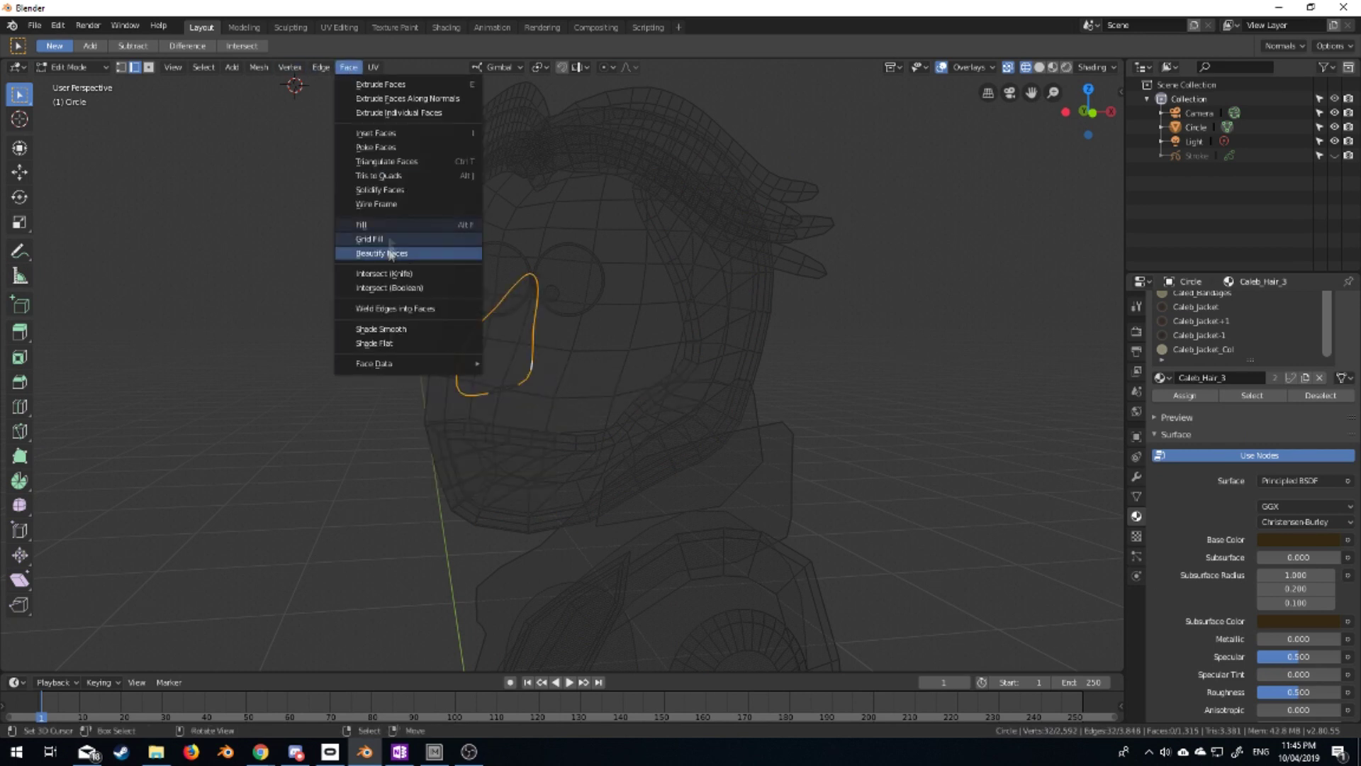
click(370, 239)
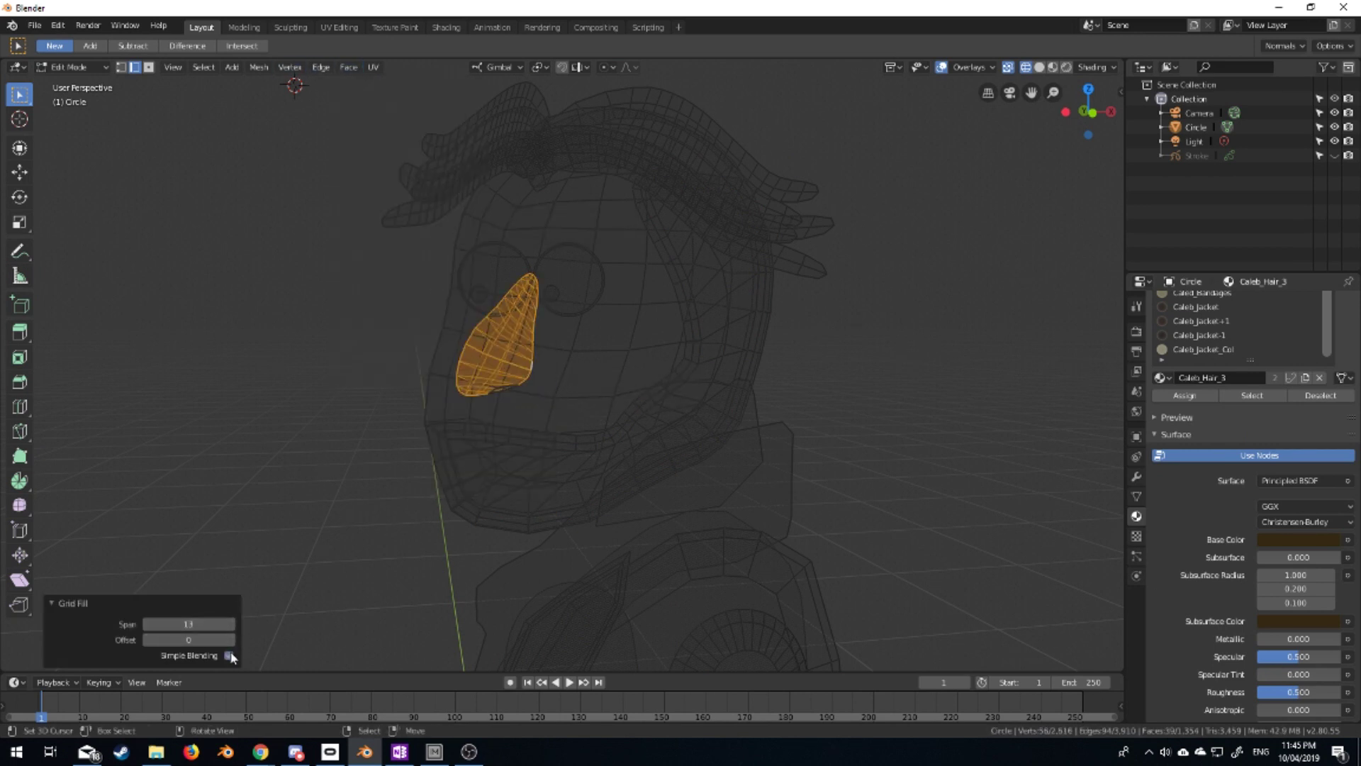
key(Tab)
middle_drag(232, 656, 288, 87)
key(Tab)
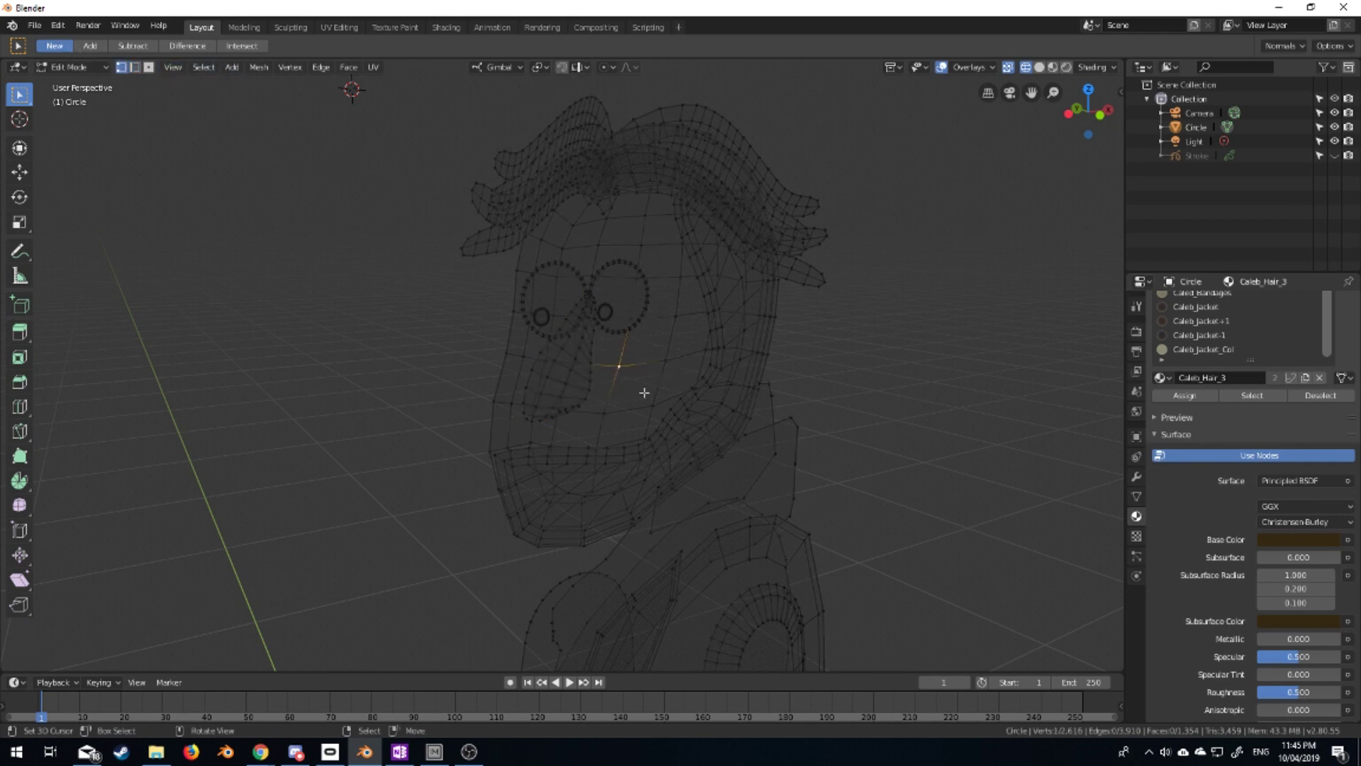
Nudge the nose vertices with proportional (soft falloff) editing turned on
key(Escape)
key(o)
key(g)
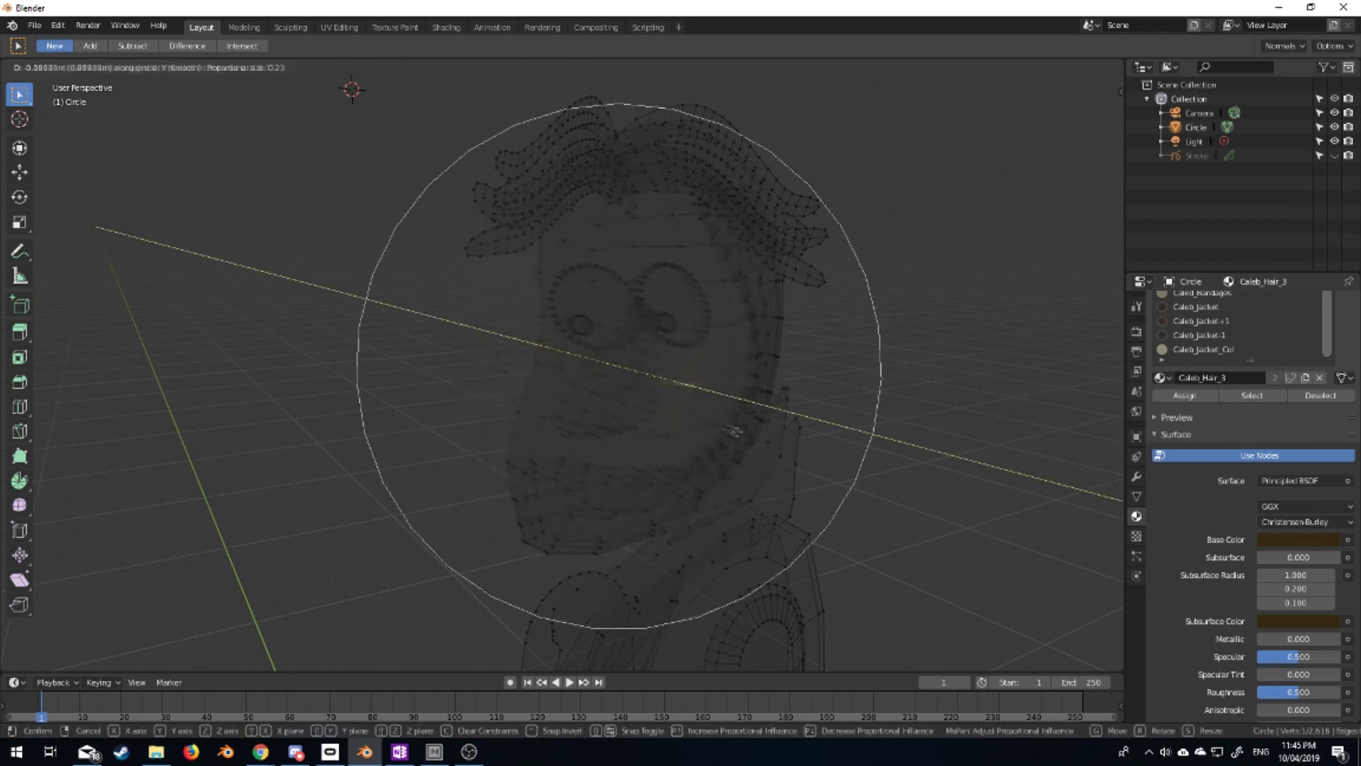
key(Escape)
mouse_move(673, 420)
middle_down()
mouse_move(480, 258)
mouse_move(489, 170)
mouse_move(519, 410)
middle_up()
Select the linked hair piece and try a Y-axis move, then undo it
key(l)
key(ctrl+z)
key(l)
key(l)
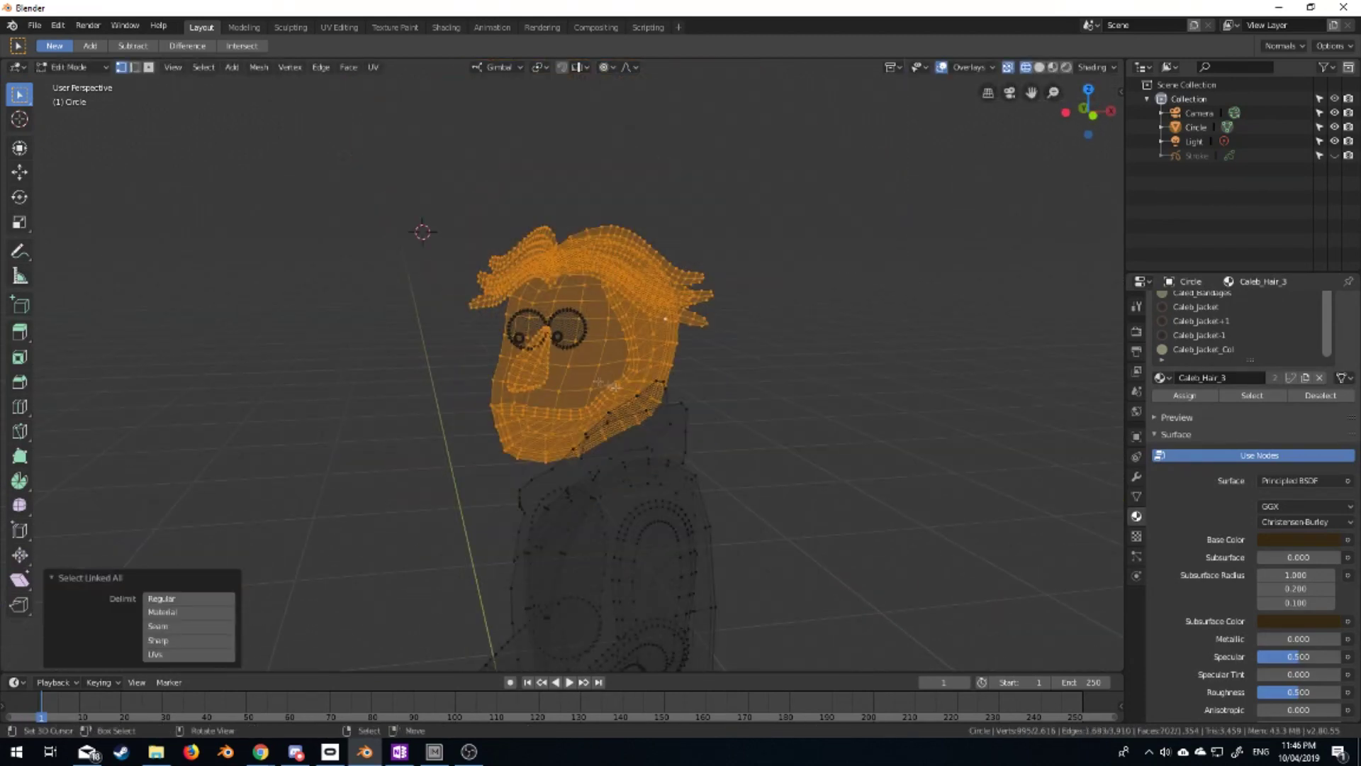
key(g)
key(y)
key(Return)
key(ctrl+z)
Orbit around the head and briefly check it in Object Mode before resuming editing
middle_drag(780, 397, 908, 419)
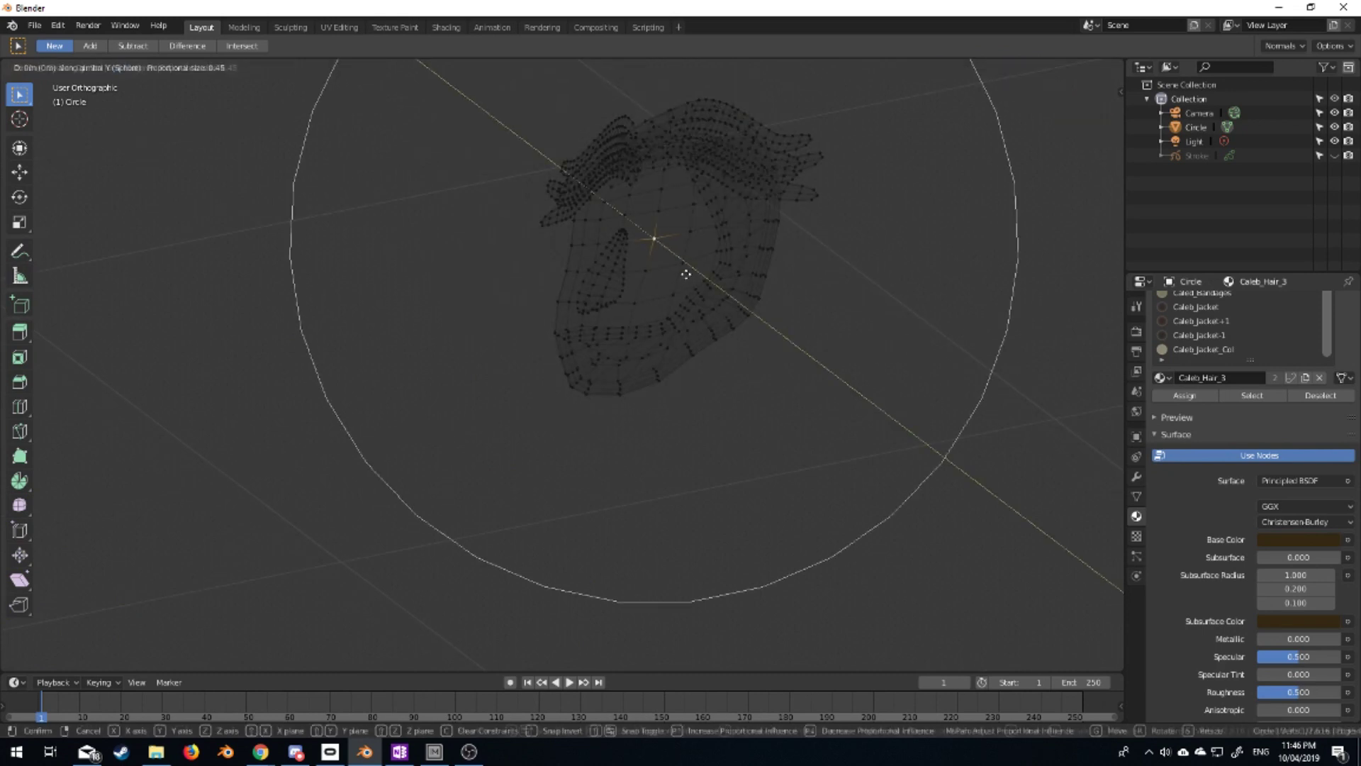
scroll(682, 269, up, 3)
key(Escape)
key(Tab)
mouse_move(682, 269)
middle_down()
mouse_move(308, 322)
mouse_move(324, 297)
middle_up()
key(Tab)
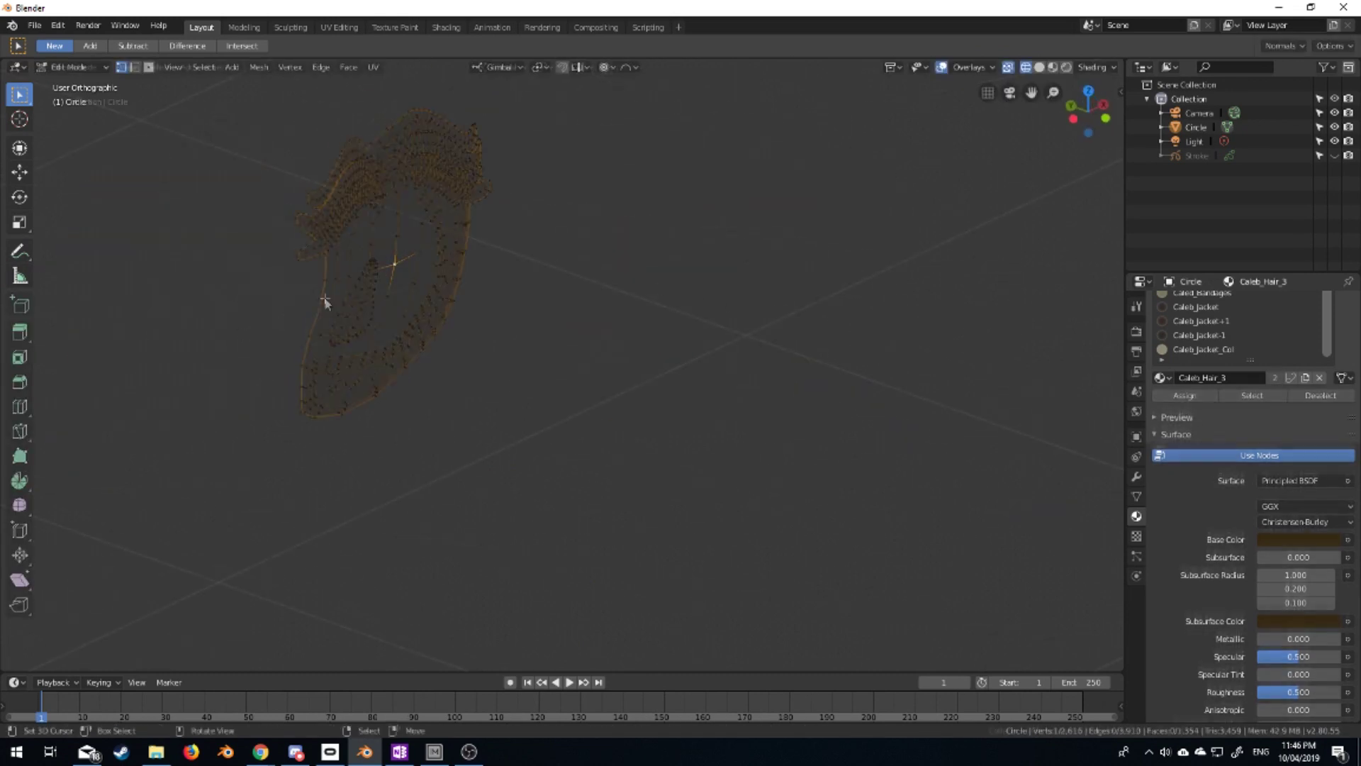
Scale the hair rim along a single axis to squeeze the head outline
key(s)
key(x)
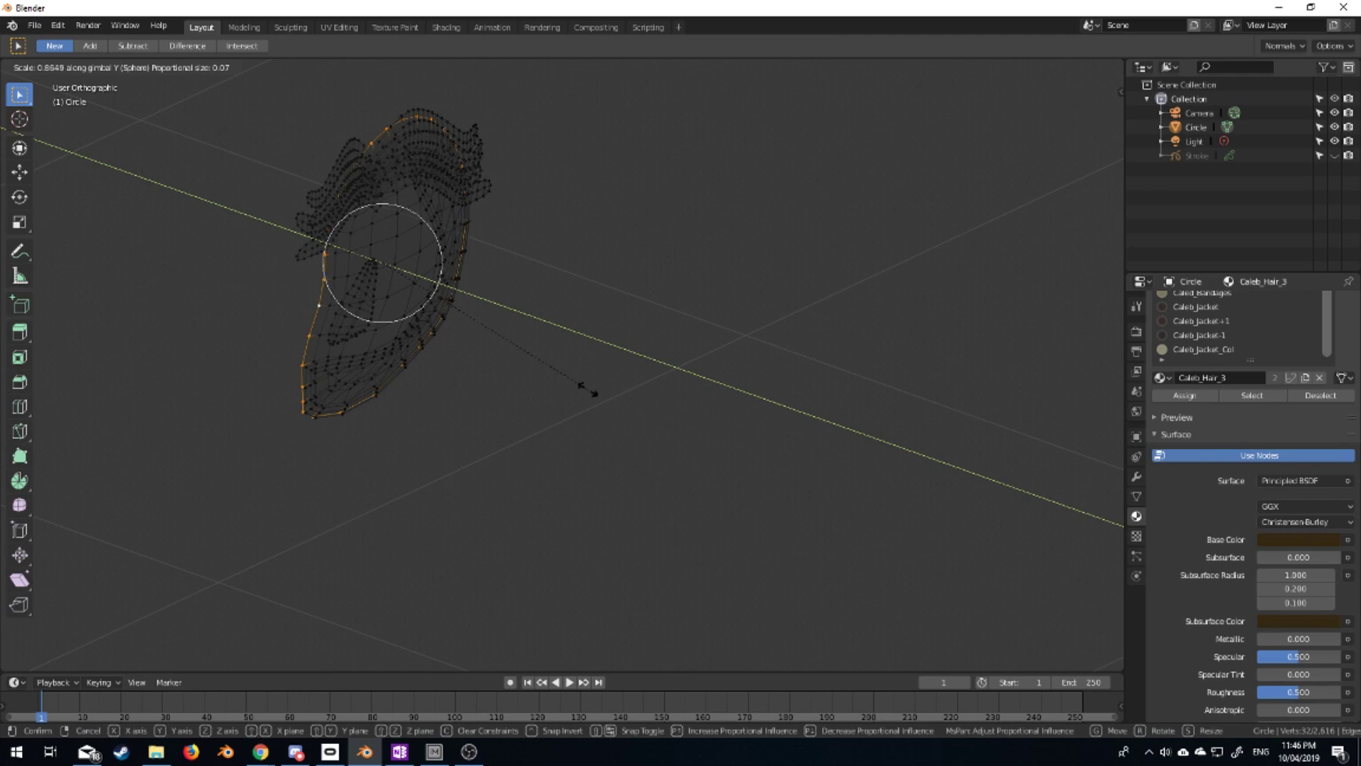
click(588, 389)
scroll(546, 365, down, 5)
scroll(624, 362, up, 3)
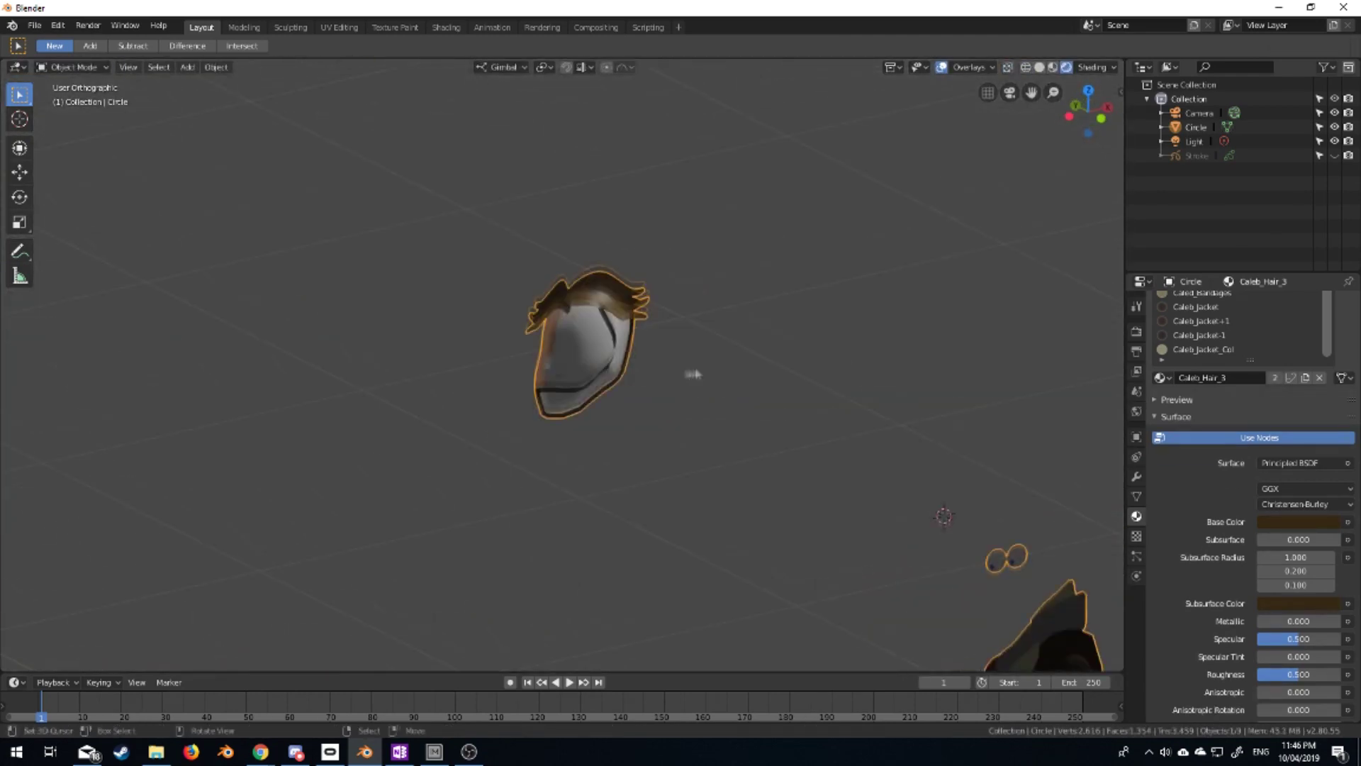
scroll(695, 374, up, 3)
scroll(556, 364, up, 3)
Select the linked hair rim and assign it the dark brown Caleb_Hair_3 material
ctrl+alt+click(556, 365)
click(540, 384)
key(ctrl+l)
click(1190, 400)
scroll(567, 355, down, 5)
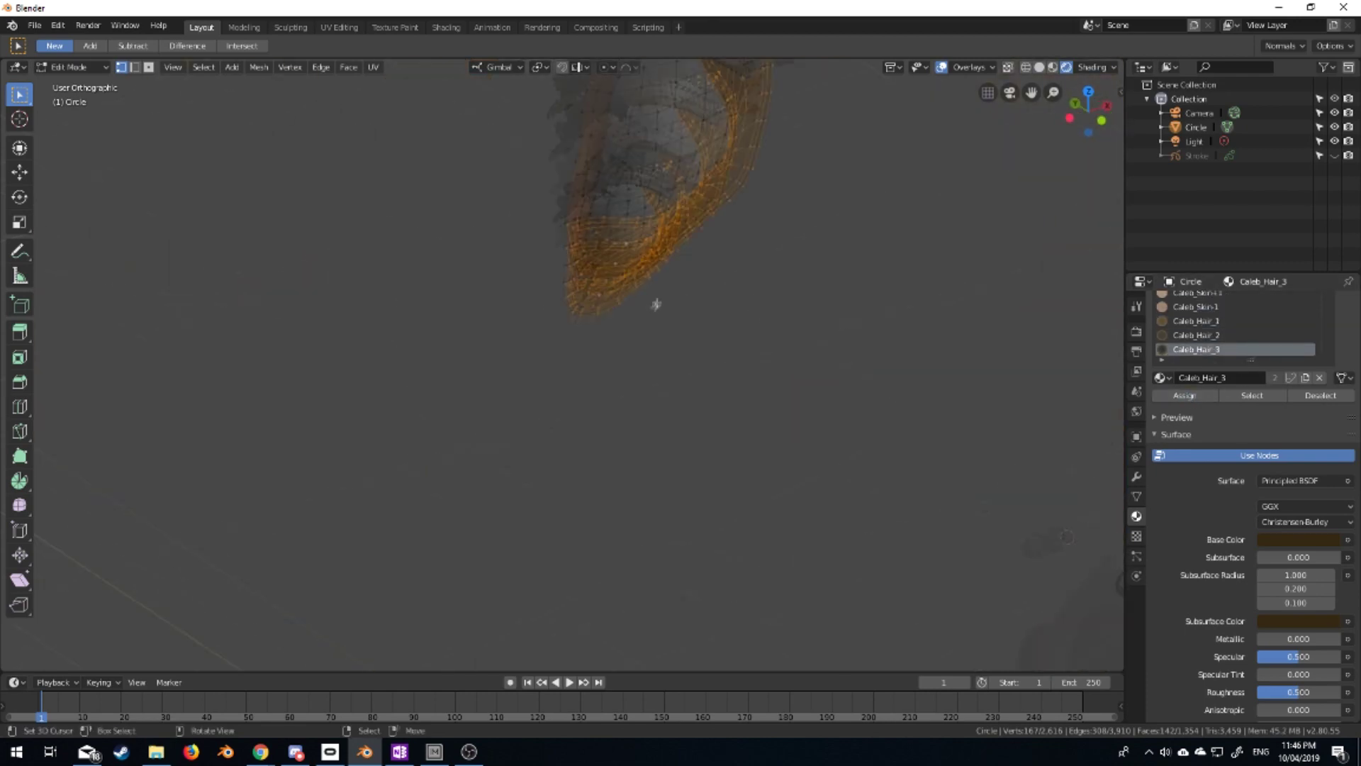
Select the linked face region and assign it the Caleb_Skin material
scroll(527, 274, up, 5)
click(526, 274)
key(ctrl+l)
drag(1252, 360, 1252, 531)
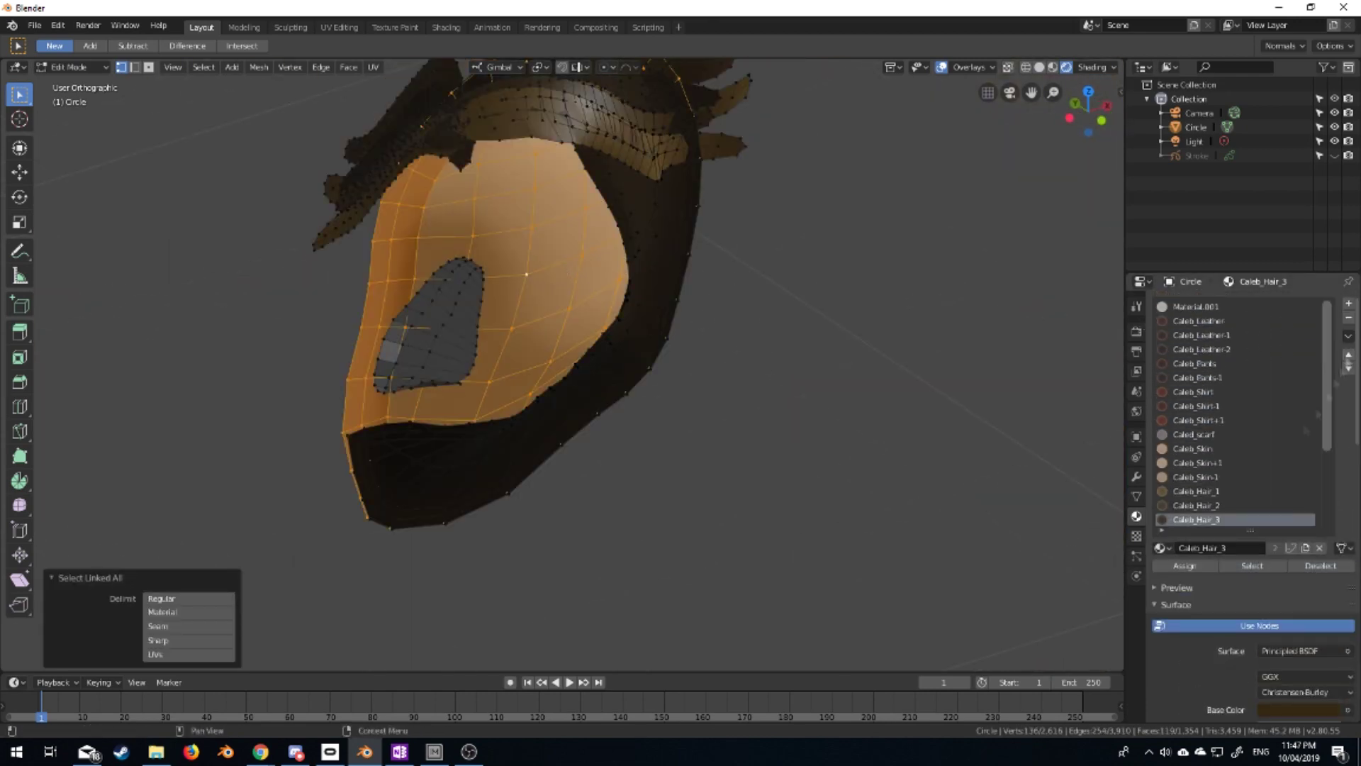
click(1198, 567)
Give the linked nose piece the Caleb_Skin+1 material and check the colours in Object Mode
click(463, 330)
key(ctrl+l)
click(1193, 565)
key(Tab)
key(Tab)
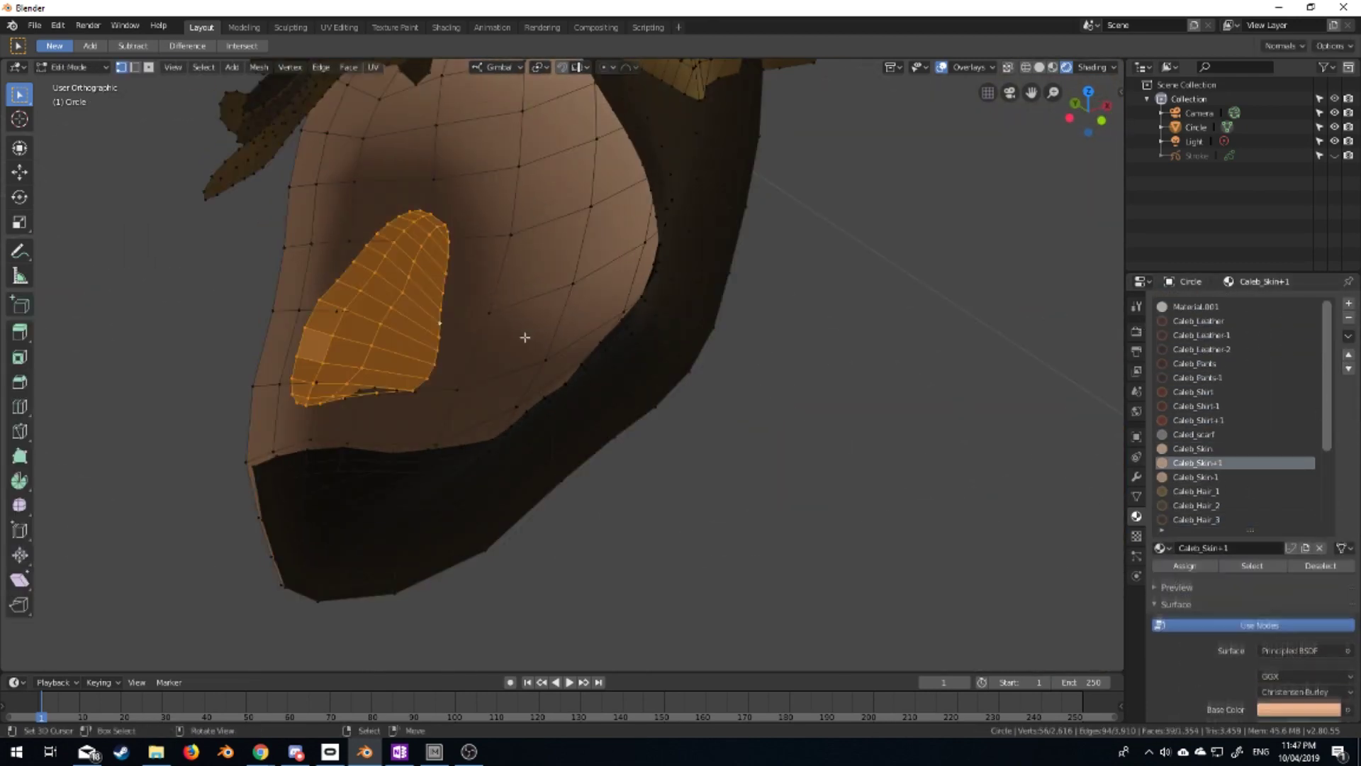
key(Tab)
scroll(525, 359, down, 5)
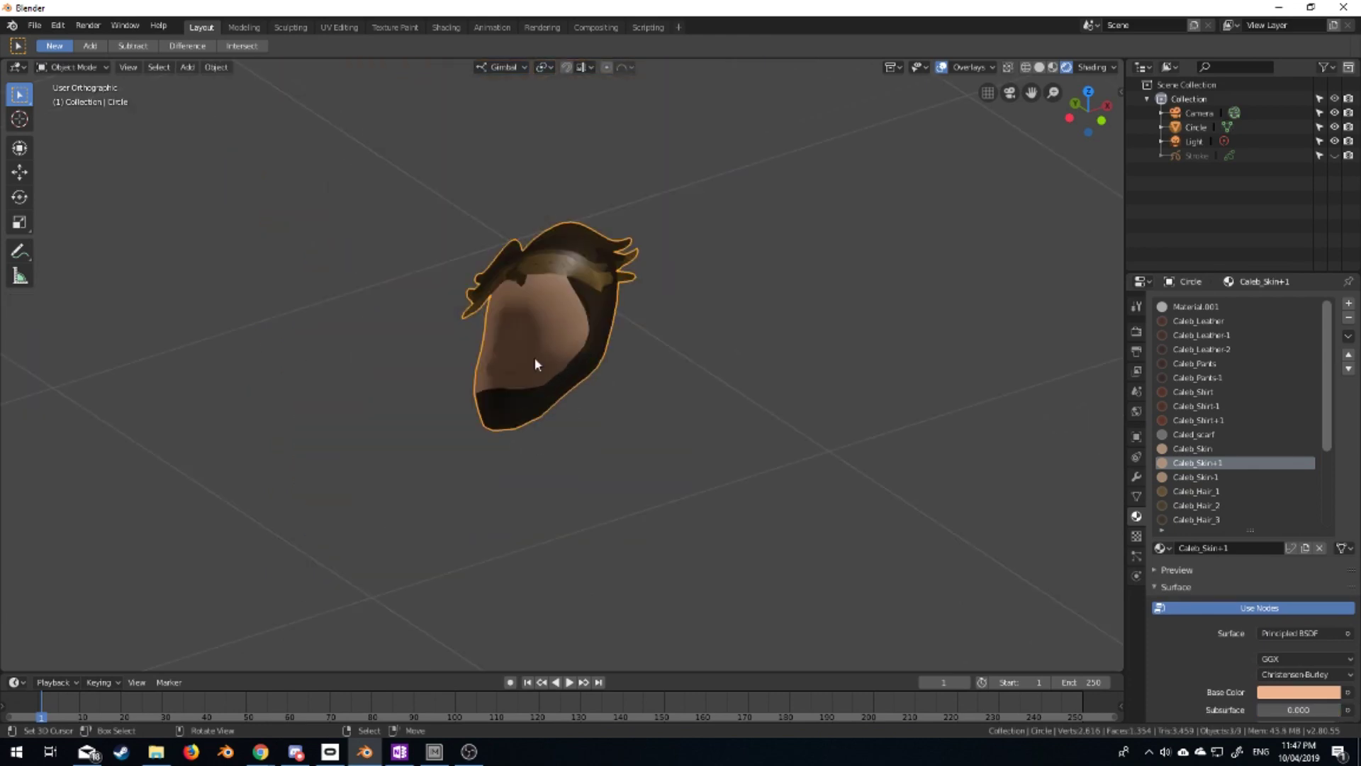
Select the whole linked head mesh in Edit Mode to shift it onto the body
key(Tab)
key(ctrl+l)
middle_drag(551, 382, 603, 354)
key(Tab)
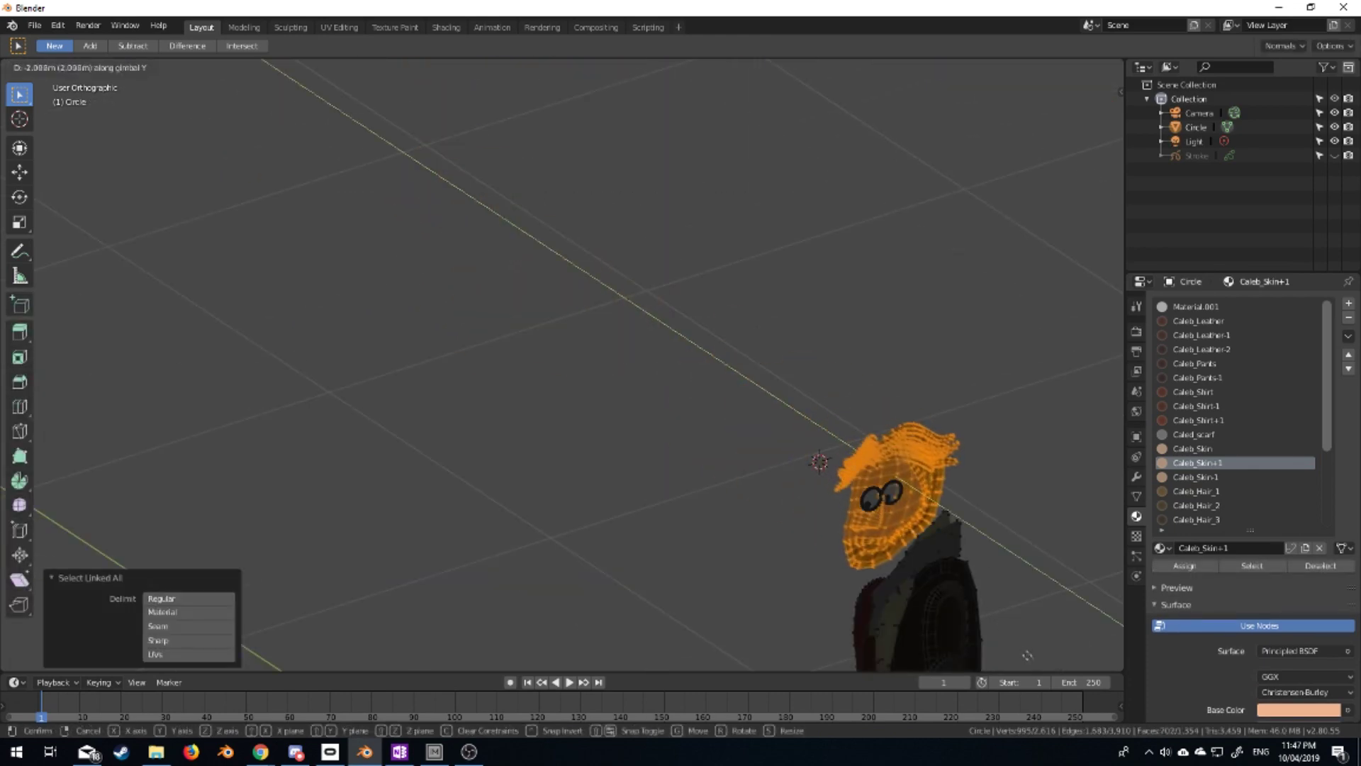
Select the right eye disc and delete only its faces
key(KP_3)
key(KP_1)
key(KP_Decimal)
key(Tab)
key(ctrl+l)
key(x)
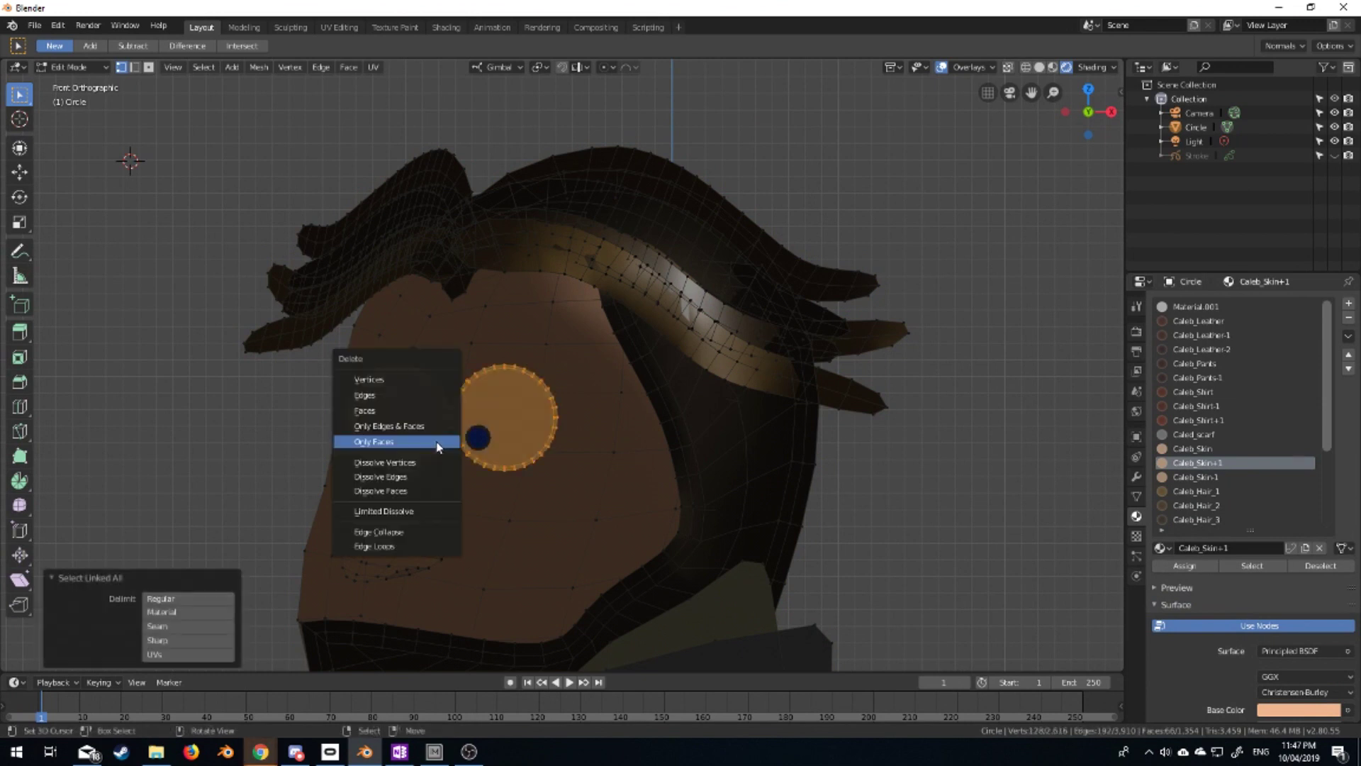
click(428, 442)
Add a UV sphere for the eye, rotate it 90° on X and shrink it
key(shift+s)
key(shift+a)
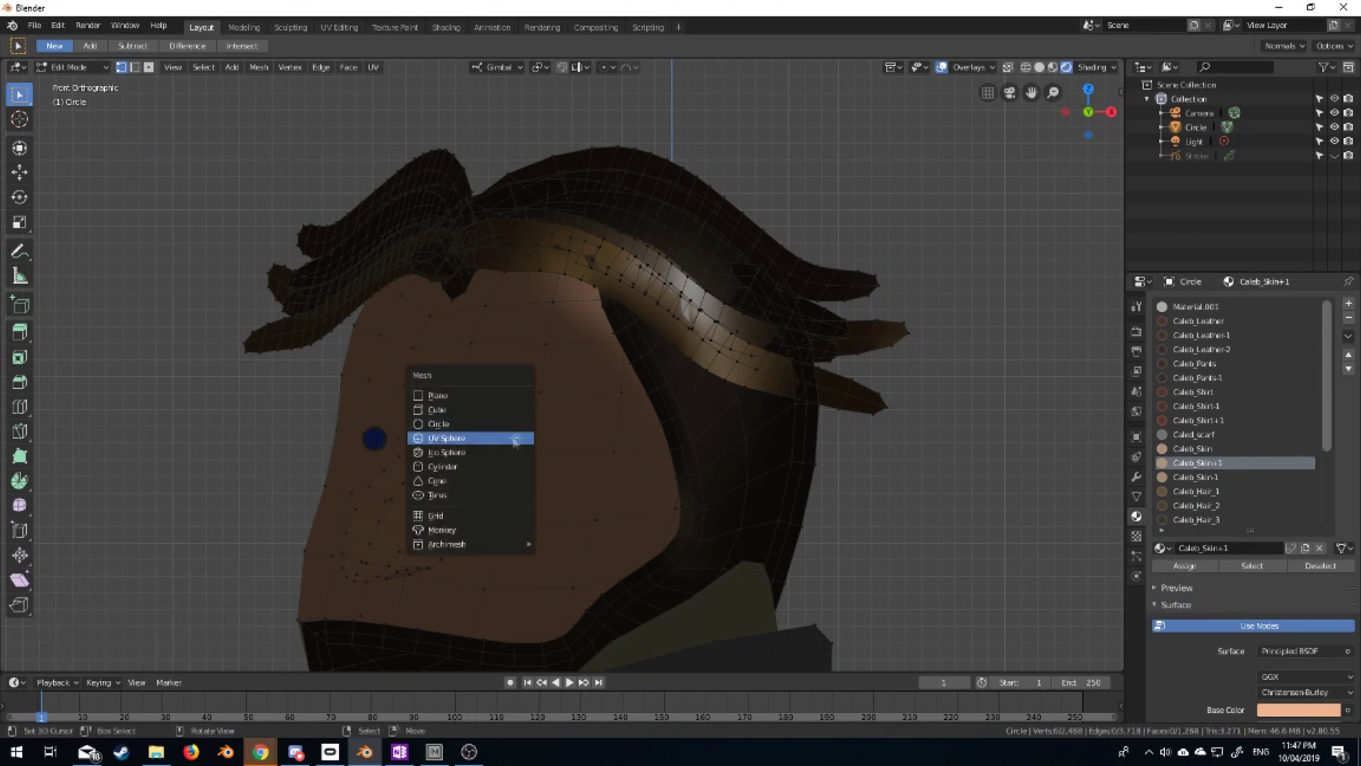
click(461, 441)
key(r)
key(x)
key(9)
key(0)
key(Return)
key(s)
click(766, 406)
Flatten the eye sphere by scaling it along Y
scroll(766, 406, down, 5)
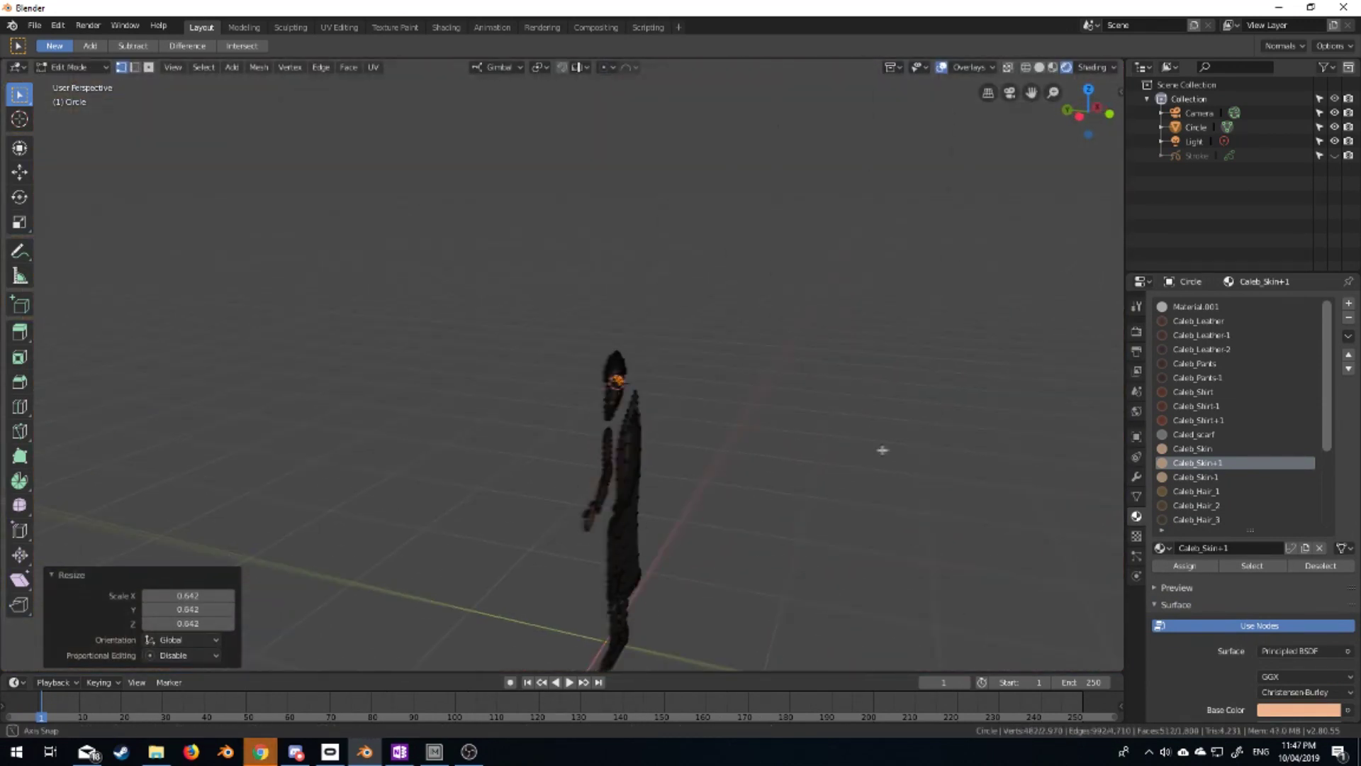
middle_drag(766, 406, 638, 426)
key(s)
key(y)
click(594, 447)
scroll(595, 446, up, 5)
Select the whole eye sphere and move it along X into place in front view
key(ctrl+l)
key(x)
key(Escape)
key(KP_1)
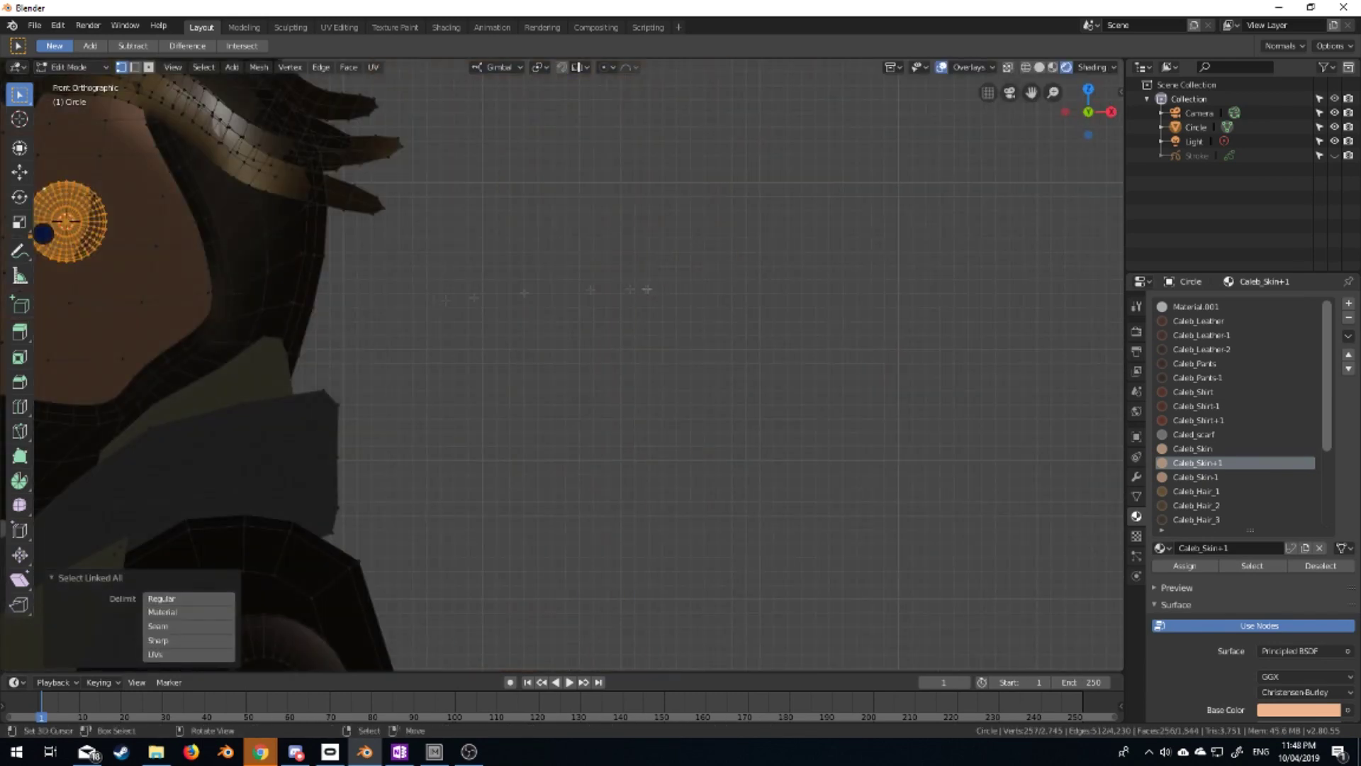
scroll(648, 289, down, 3)
key(g)
key(x)
click(717, 373)
Select the linked mouth patch and start adjusting it, cancelling an X scale
middle_drag(717, 374, 695, 358)
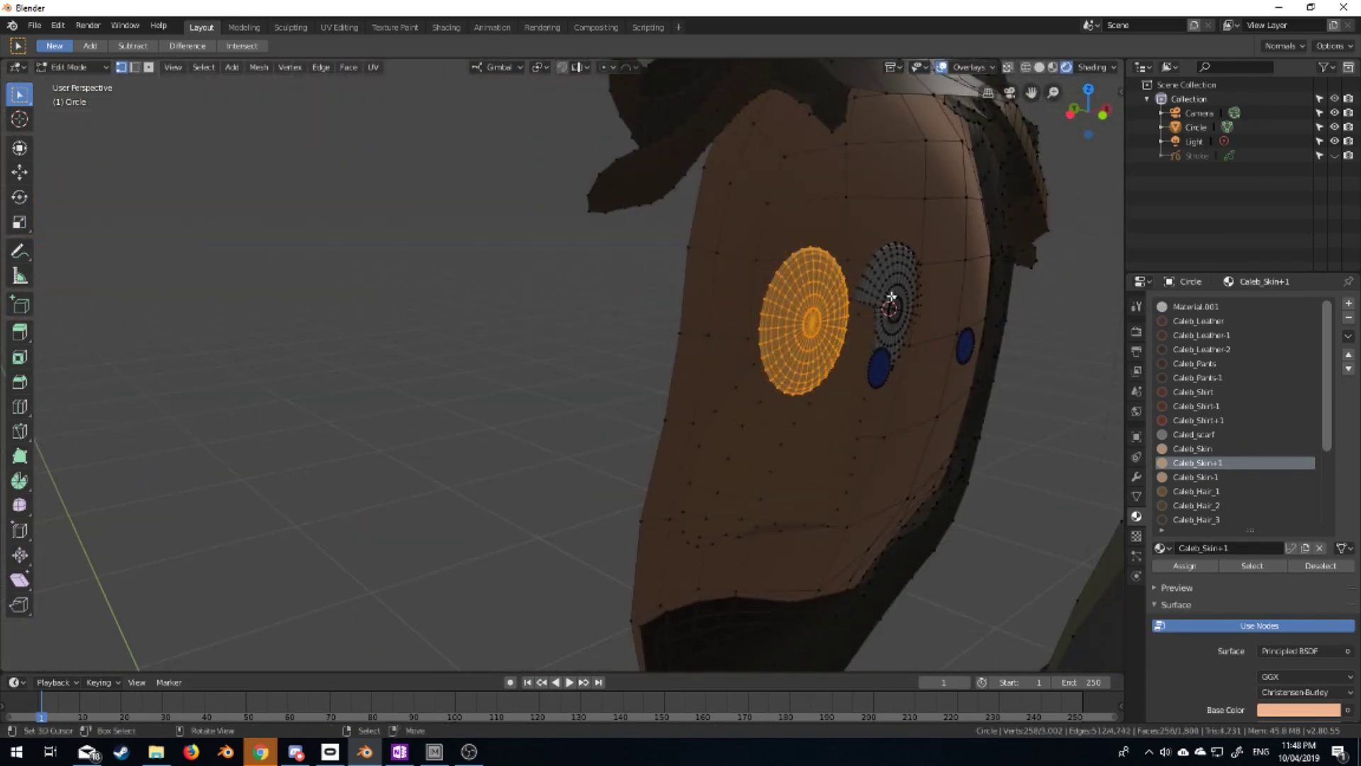
click(802, 443)
key(ctrl+l)
key(g)
key(y)
mouse_move(802, 443)
middle_down()
mouse_move(367, 506)
mouse_move(860, 450)
middle_up()
key(s)
key(x)
key(Escape)
Move the mouth patch to -0.0384 m on Y and flatten it to 0.143 on Y
key(g)
key(y)
click(996, 420)
key(s)
key(y)
click(893, 349)
Give the mouth patch a final nudge and leave Edit Mode
middle_drag(890, 352, 957, 337)
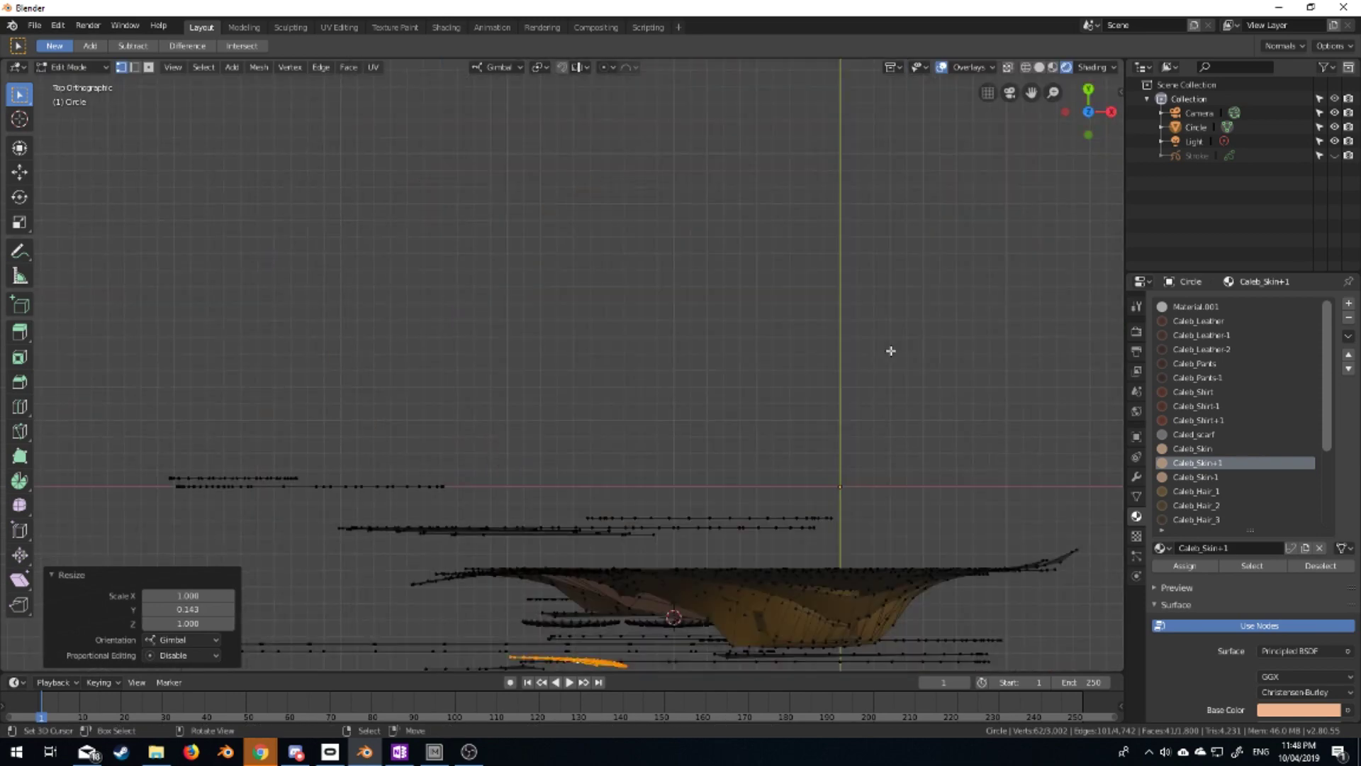
key(g)
click(957, 338)
key(Tab)
click(34, 25)
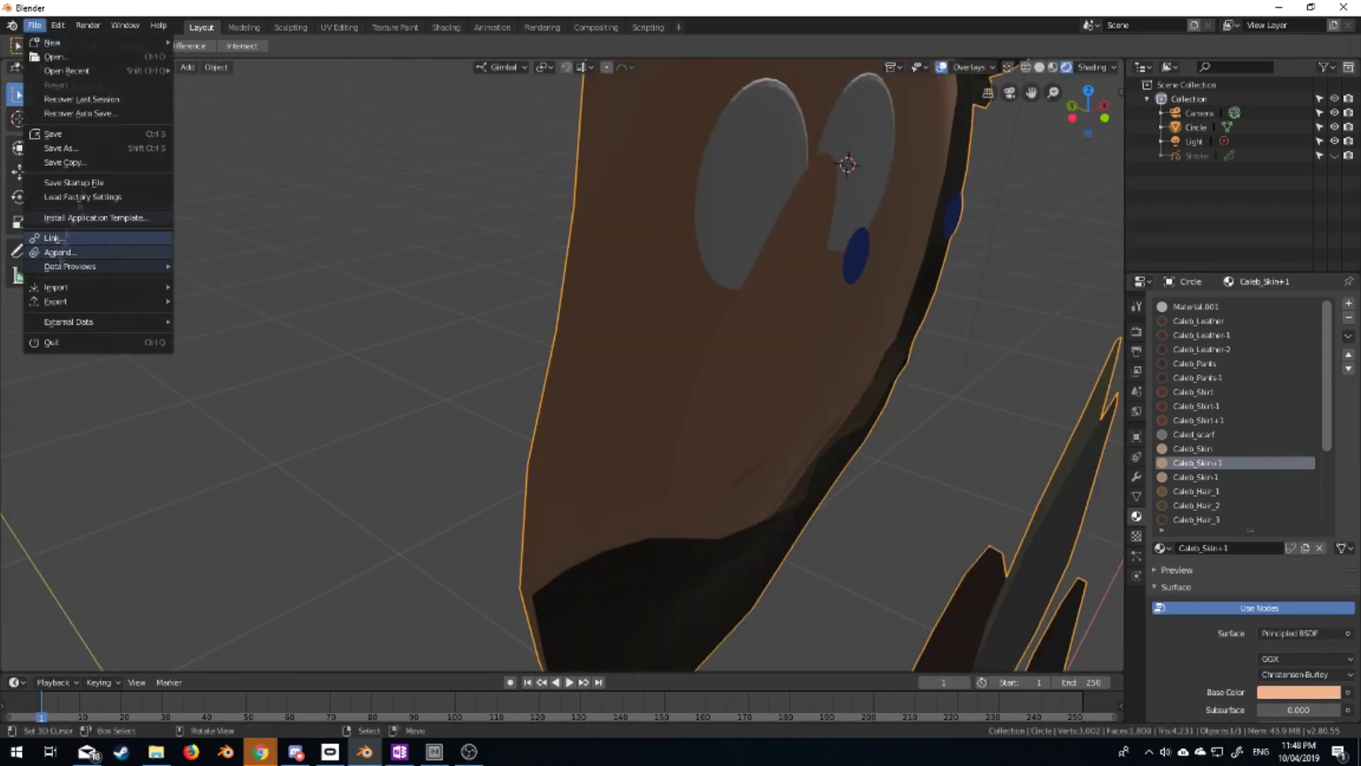
Save the scene as Caleb.blend inside the CritRole folder under Characters
click(56, 135)
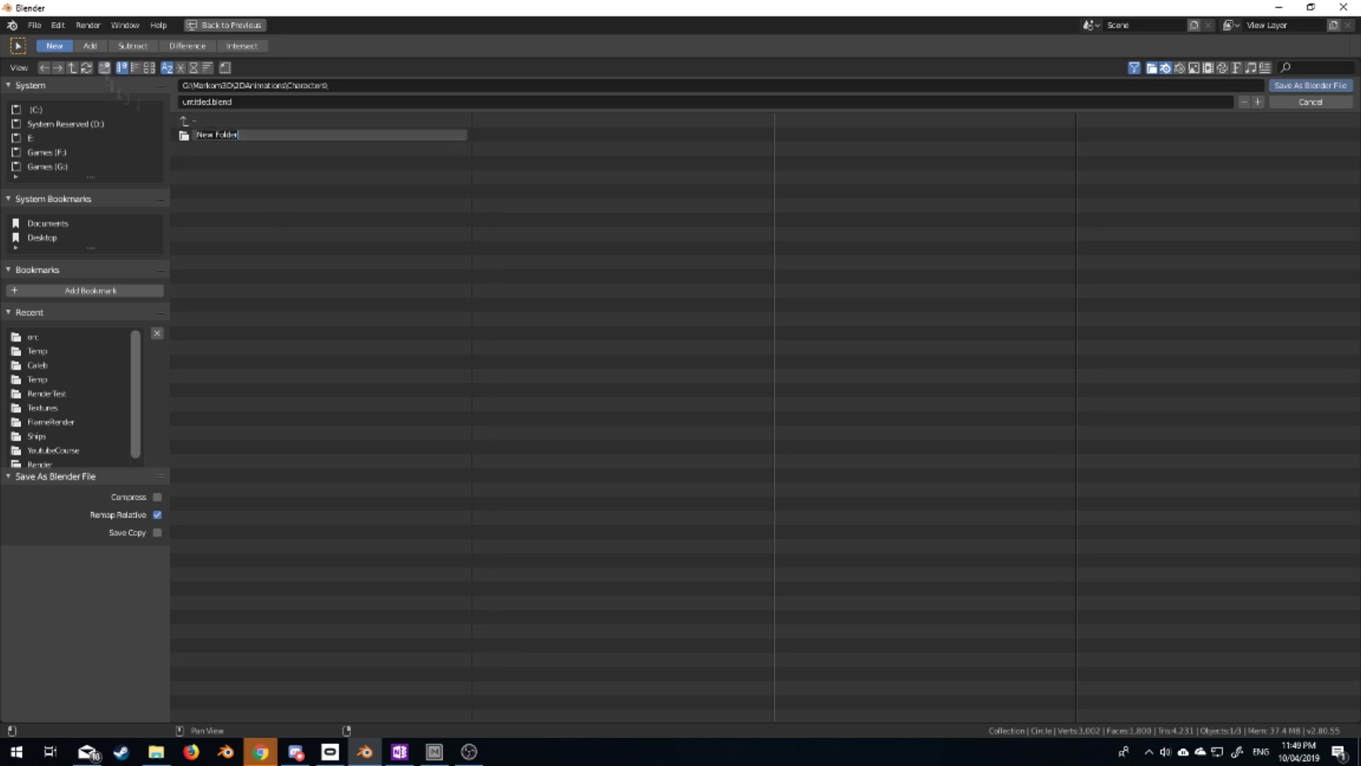
click(238, 135)
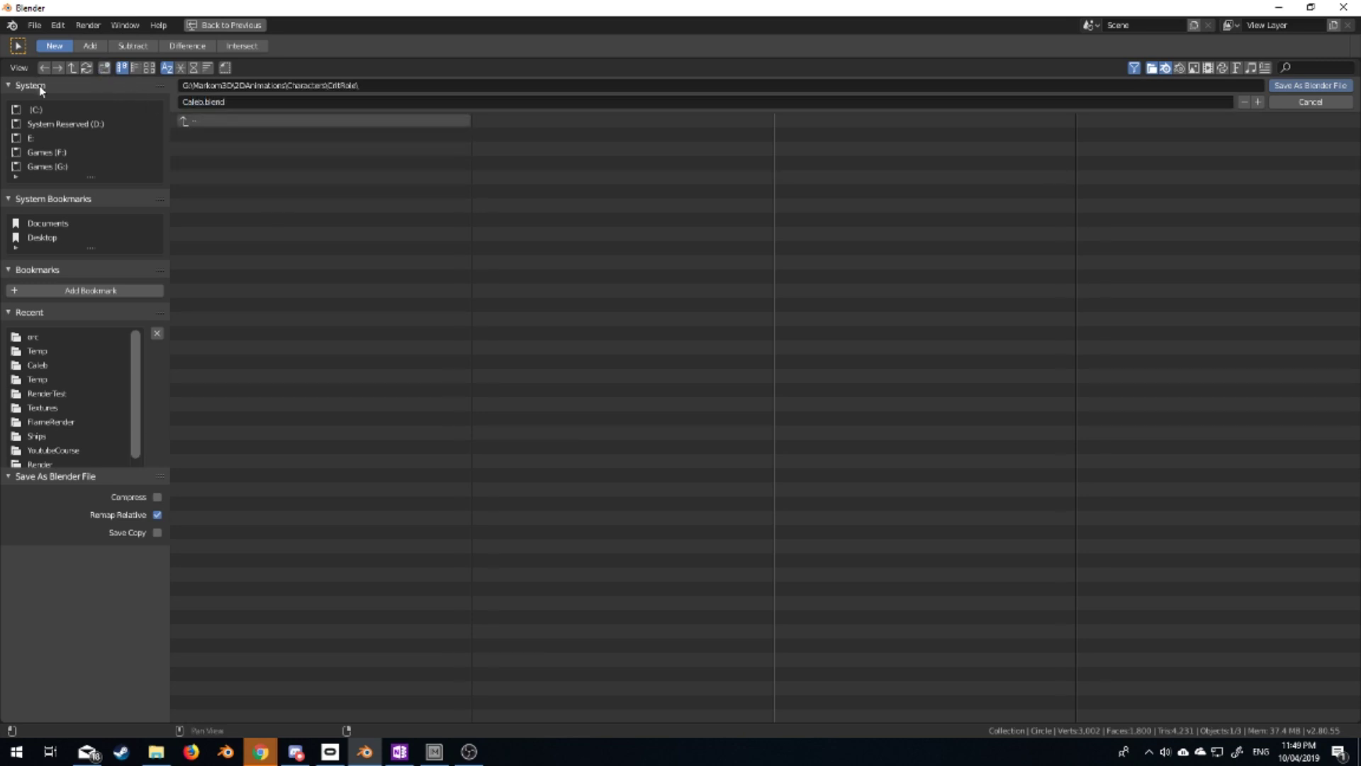
key(Return)
key(alt+Tab)
key(alt+Tab)
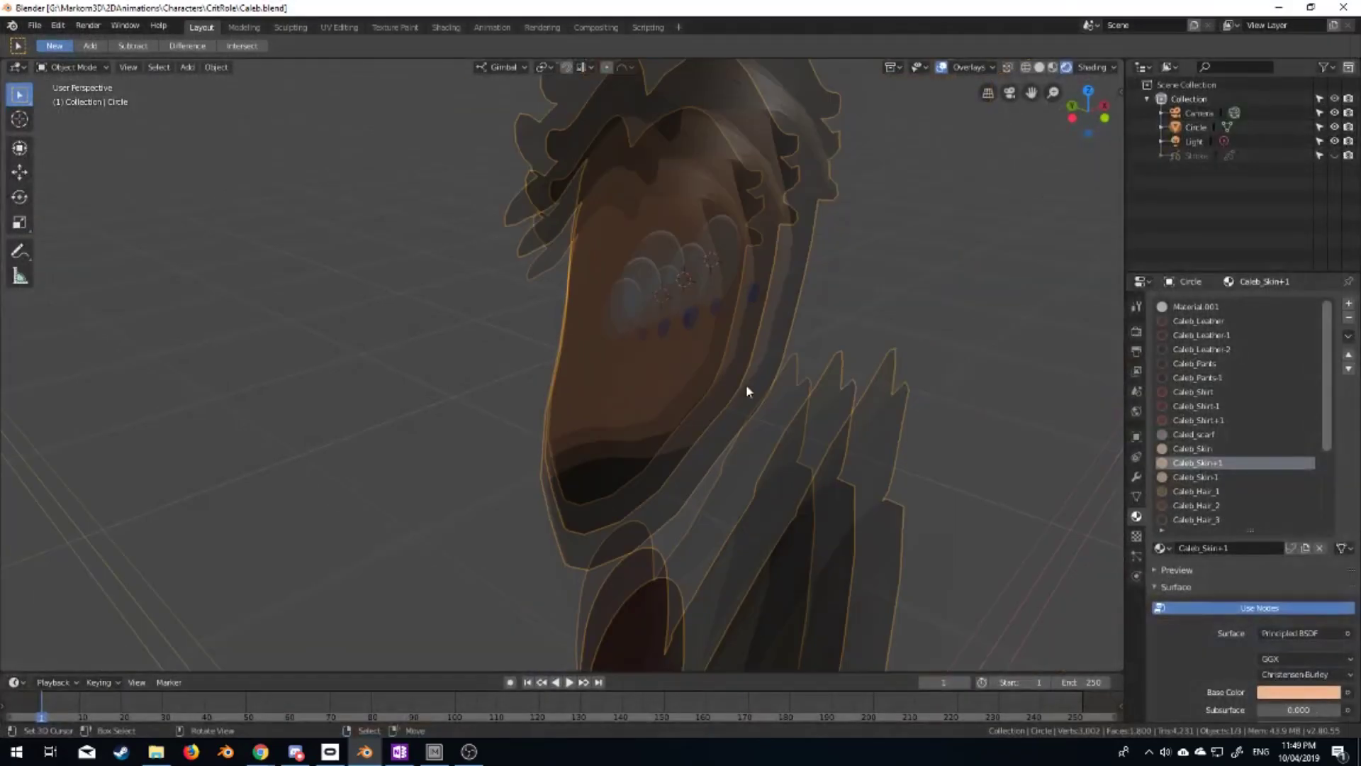
Select the eye discs, switch to side view and return to Object Mode
scroll(746, 384, down, 3)
scroll(727, 395, up, 5)
key(ctrl+l)
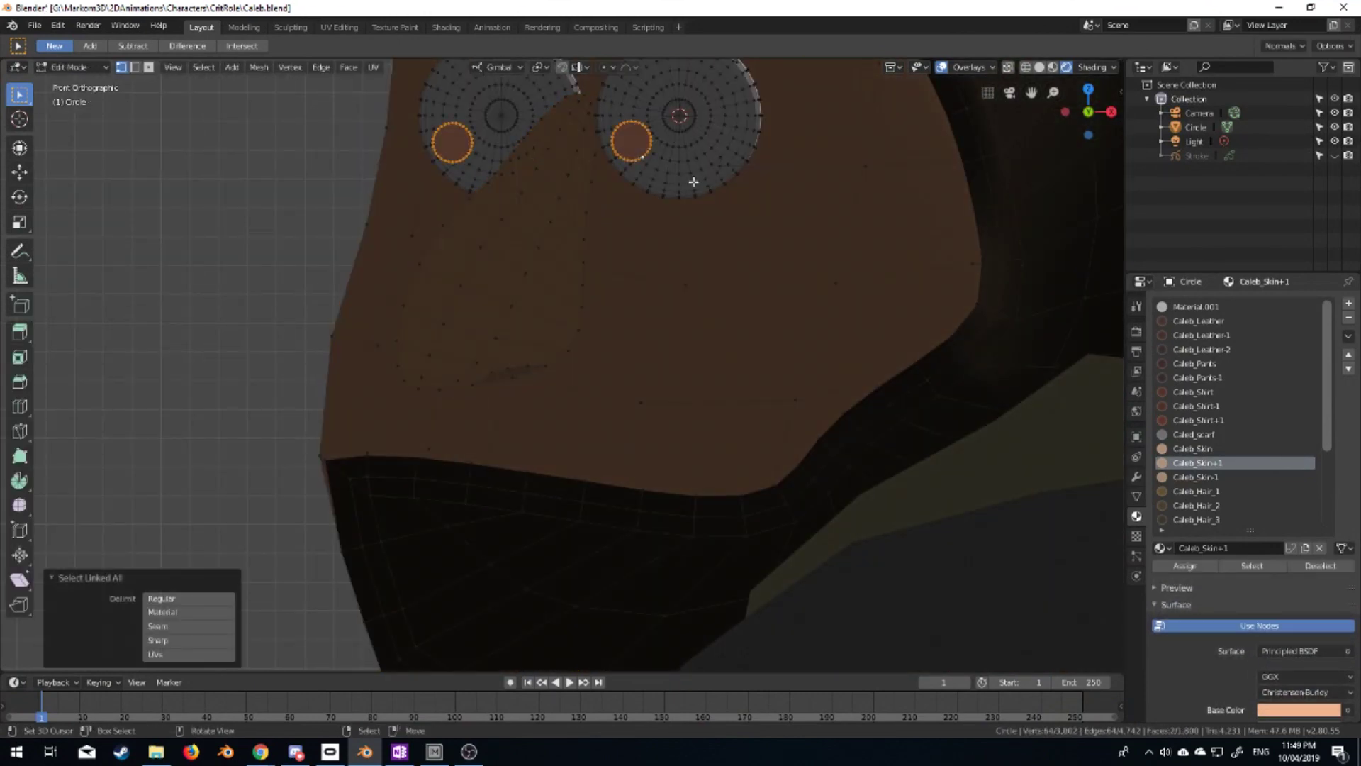
key(KP_3)
key(Tab)
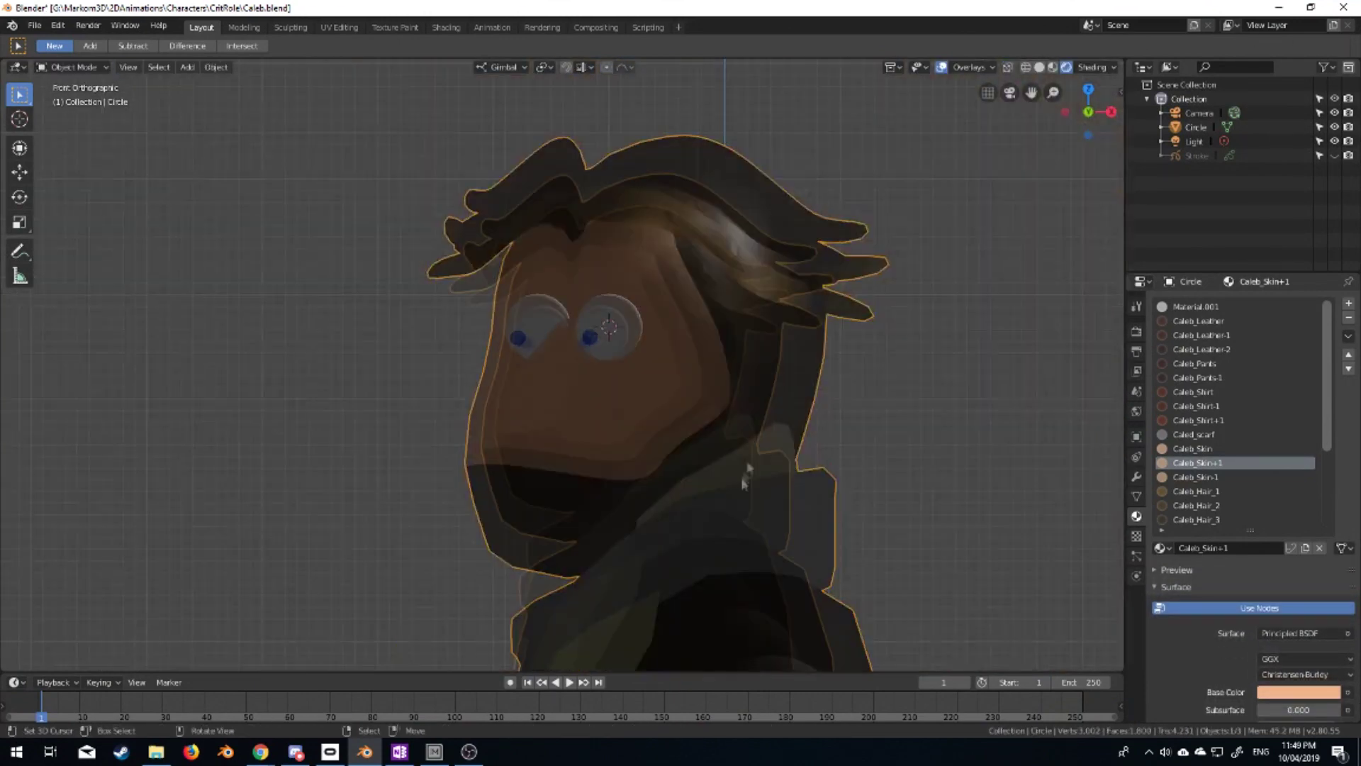
key(KP_0)
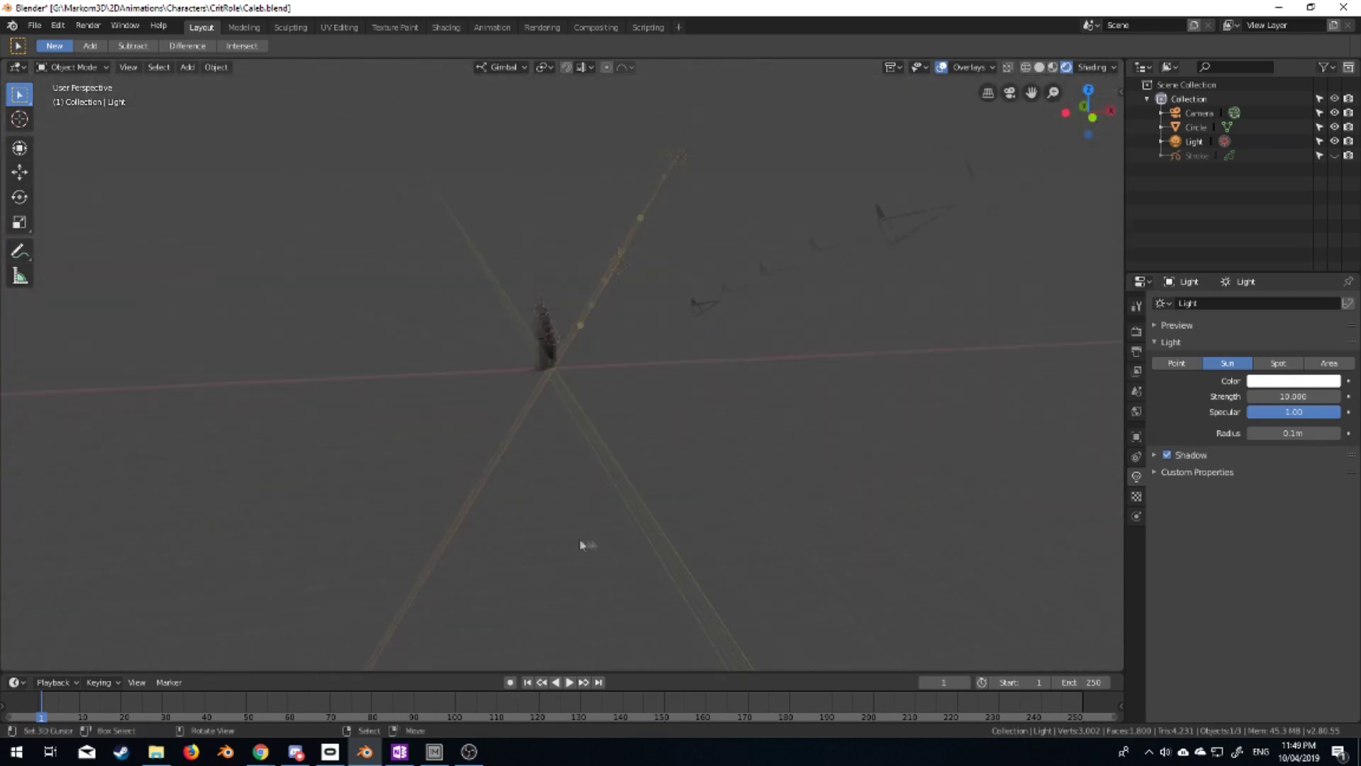
Reset the camera's location, reposition it and make it orthographic
click(587, 546)
key(alt+g)
key(g)
key(Return)
click(1294, 345)
click(1276, 374)
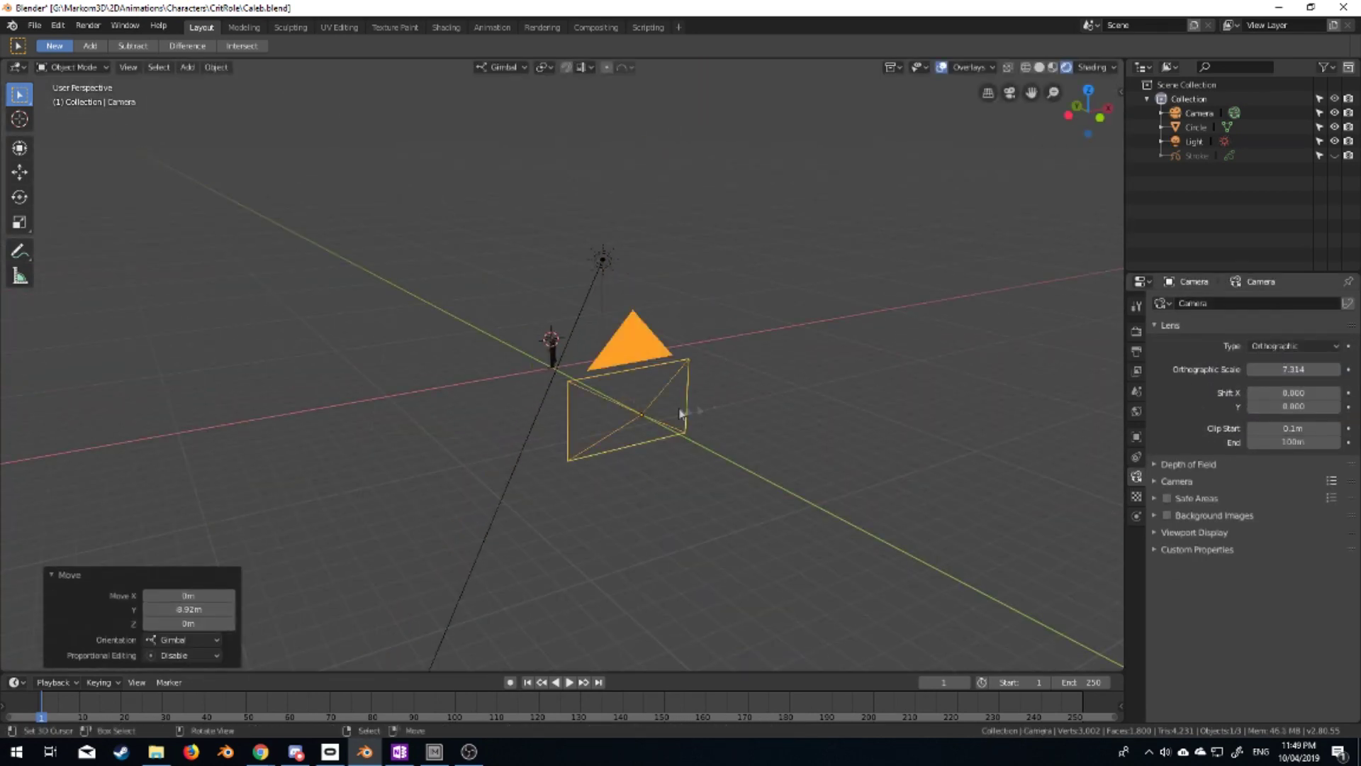
key(KP_0)
Frame Caleb's whole body in the camera with orthographic scale 3.514
key(g)
drag(1276, 369, 1205, 386)
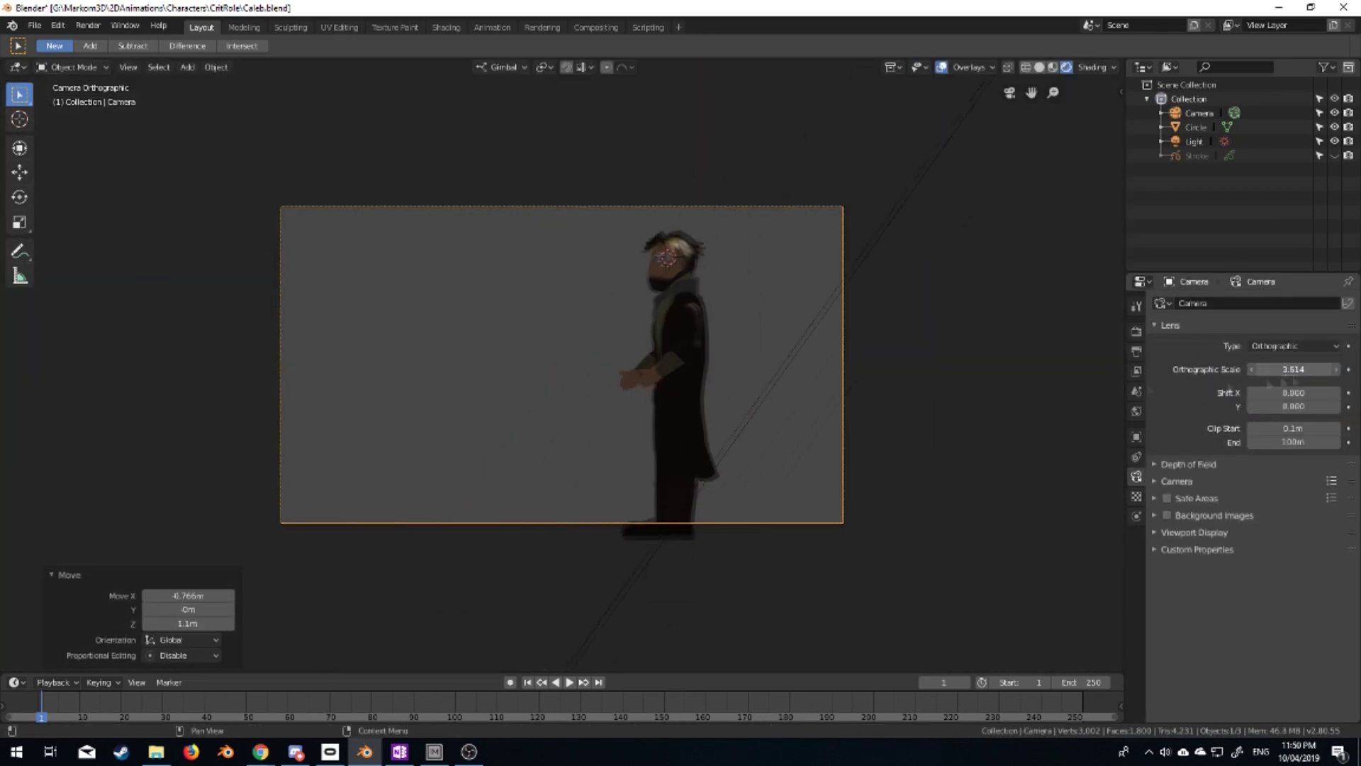
key(g)
click(607, 289)
key(KP_0)
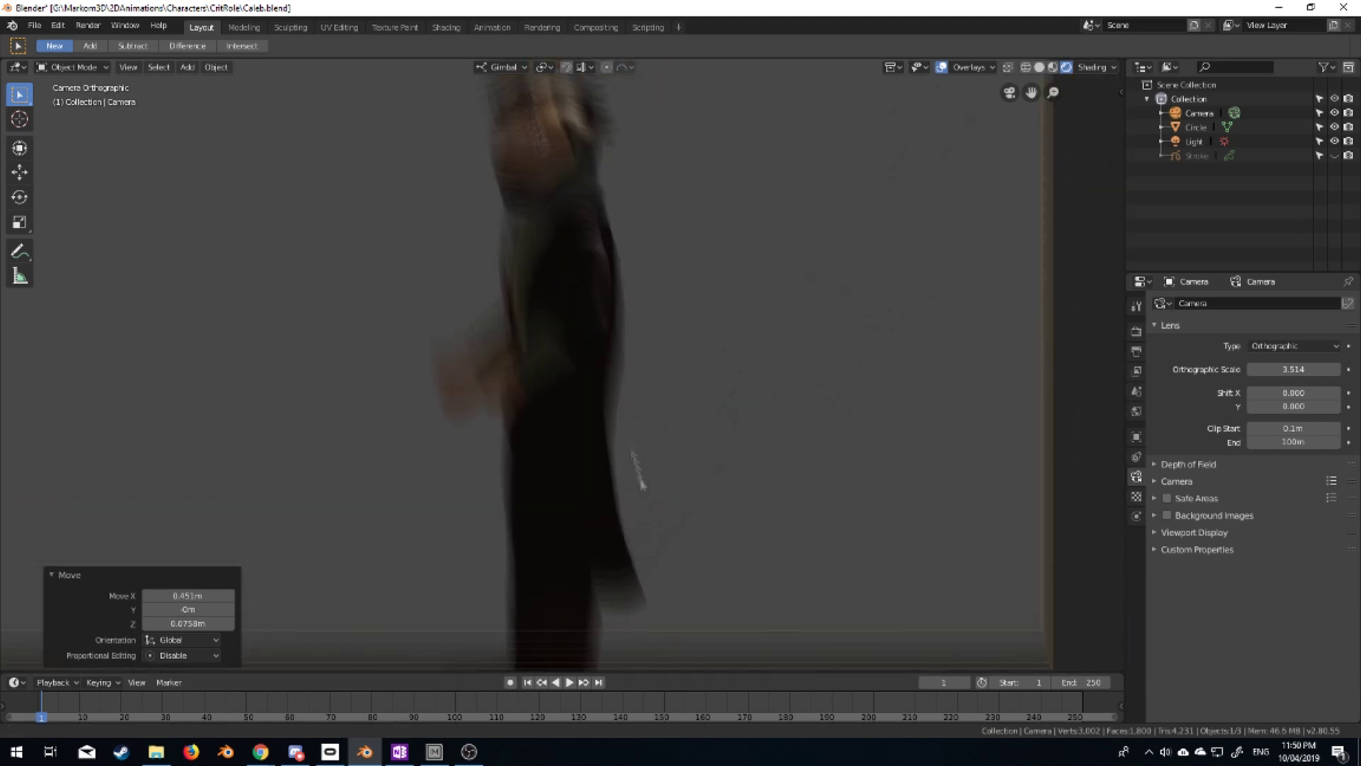
Move the sun light to -4.31 m on X, then start shifting it along Y
click(588, 220)
key(g)
key(x)
key(Return)
click(503, 67)
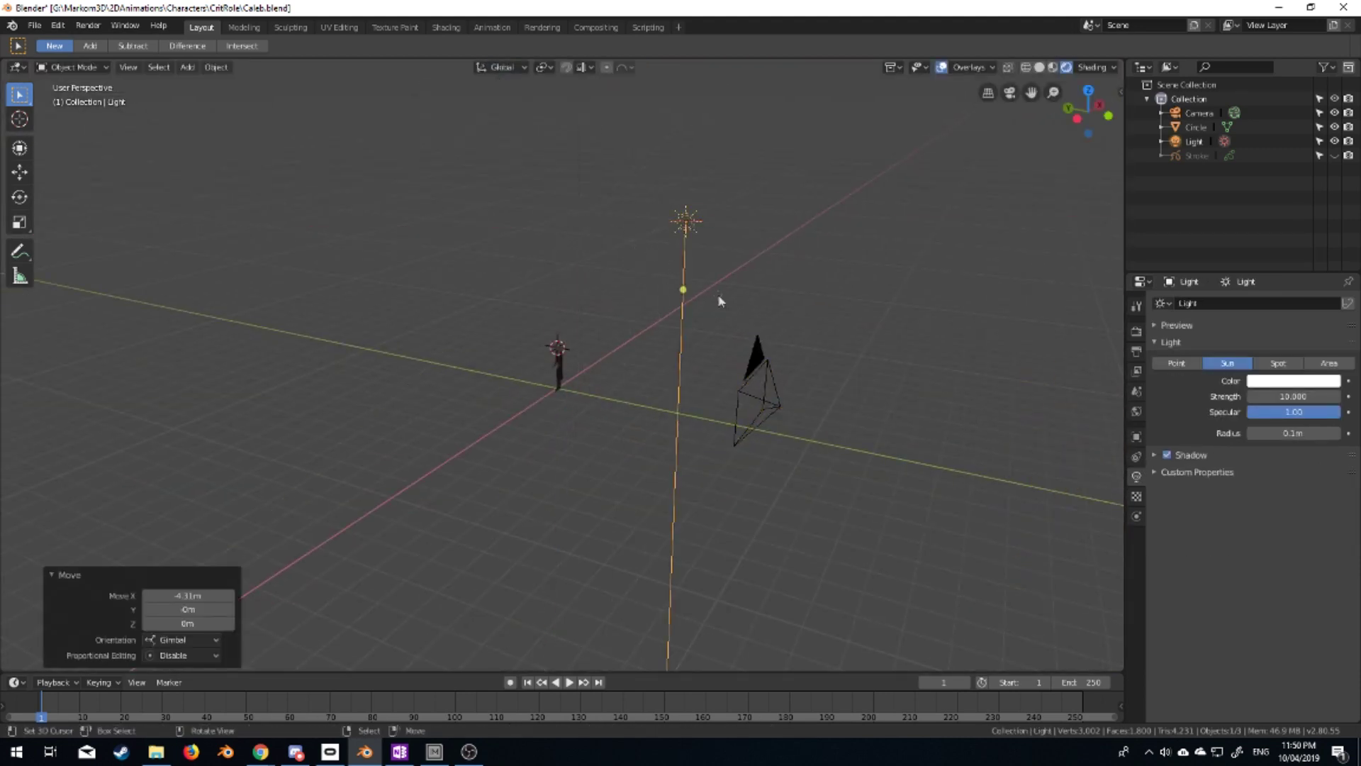
key(g)
key(y)
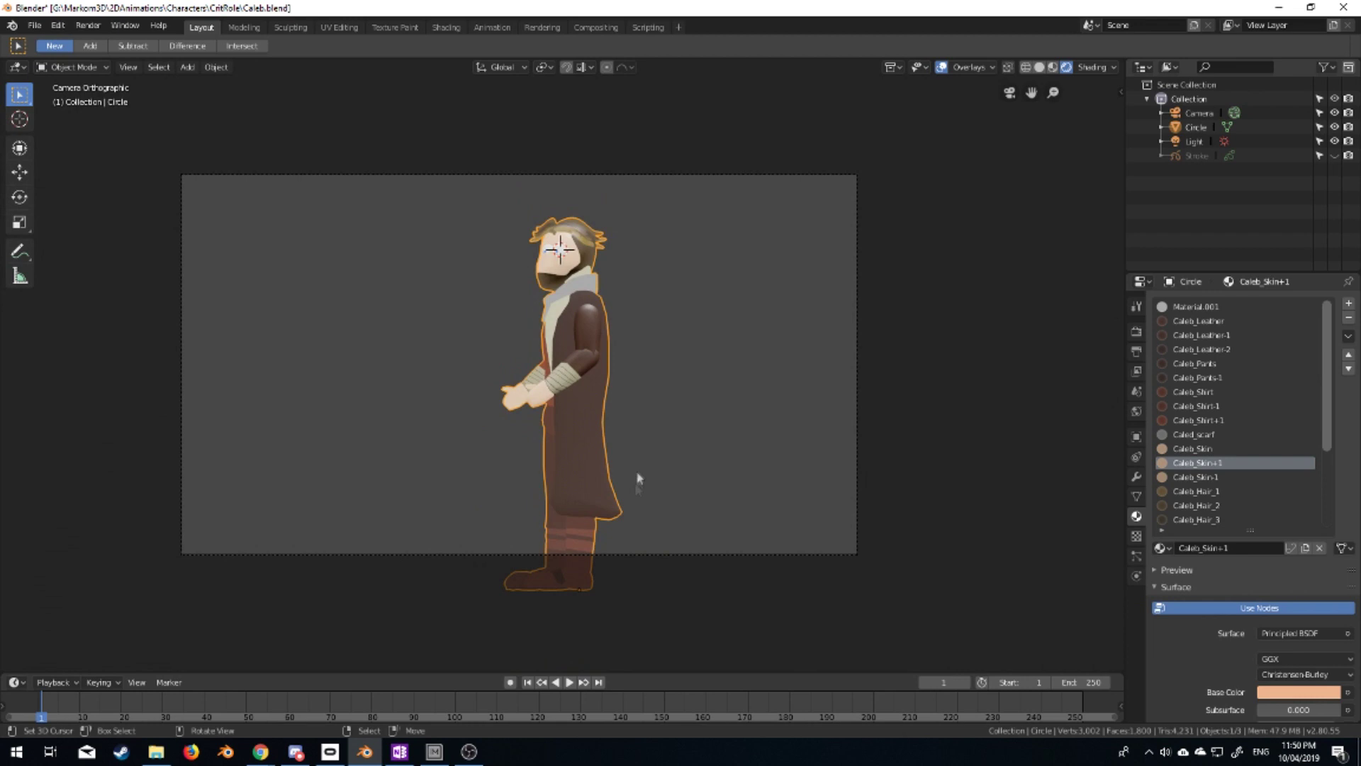
Select the camera again and nudge its position
click(646, 553)
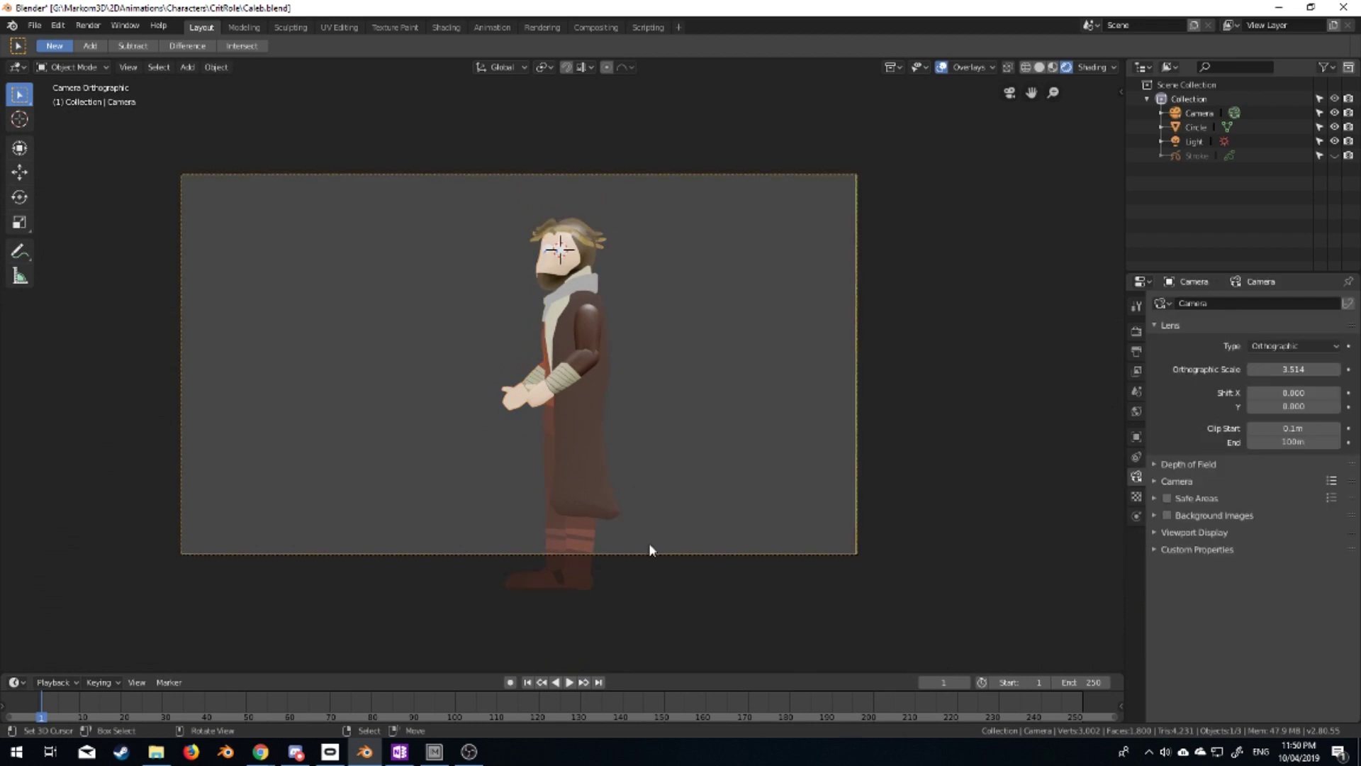
key(g)
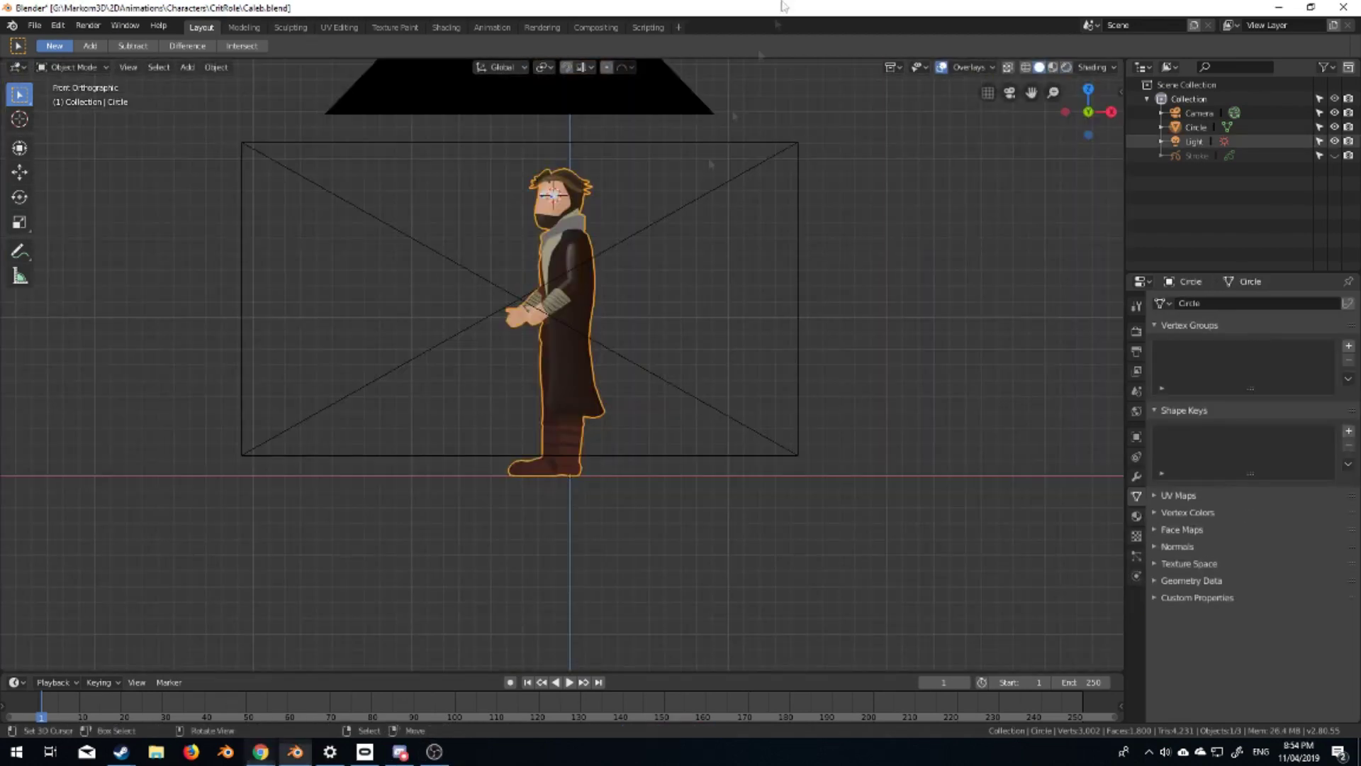
scroll(594, 580, up, 3)
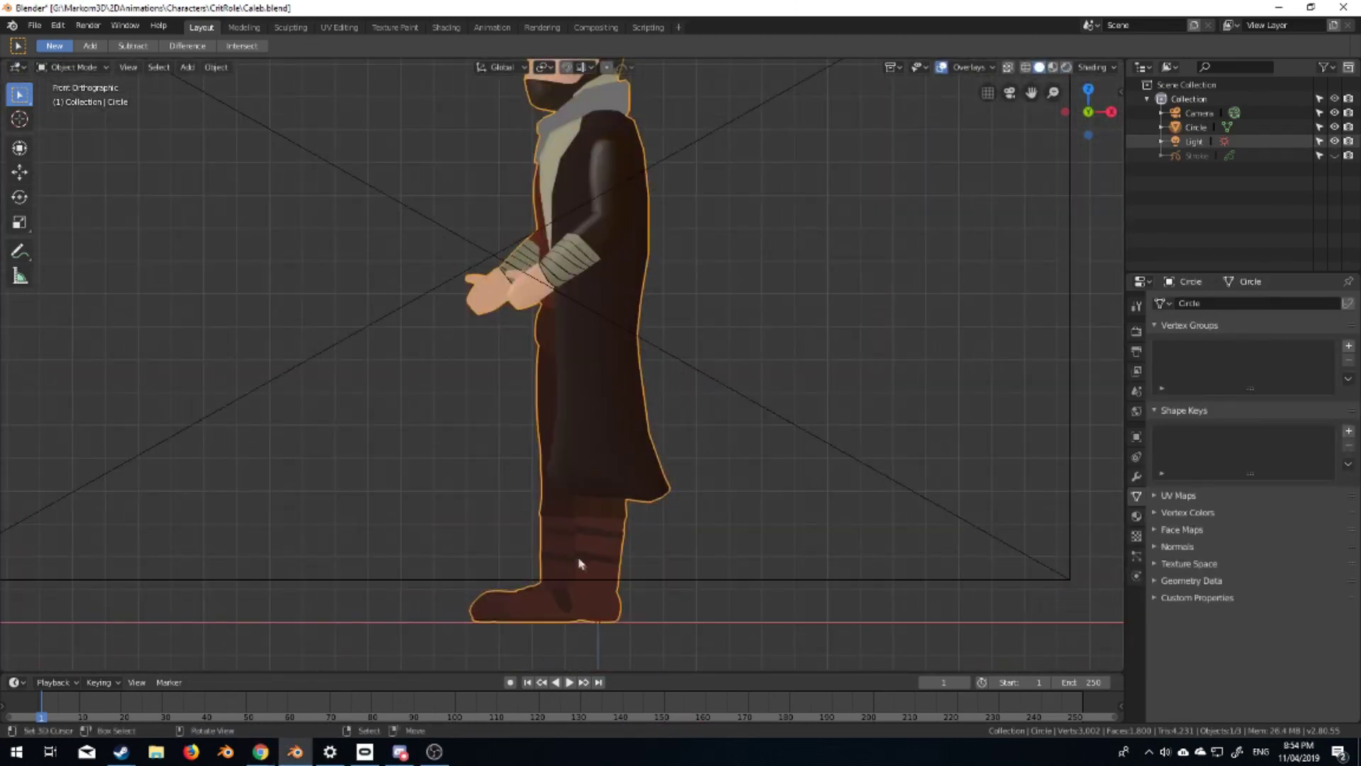
Add an armature at Caleb's feet and enter its edit mode
key(shift+s)
key(shift+a)
click(628, 556)
key(Tab)
scroll(685, 519, down, 2)
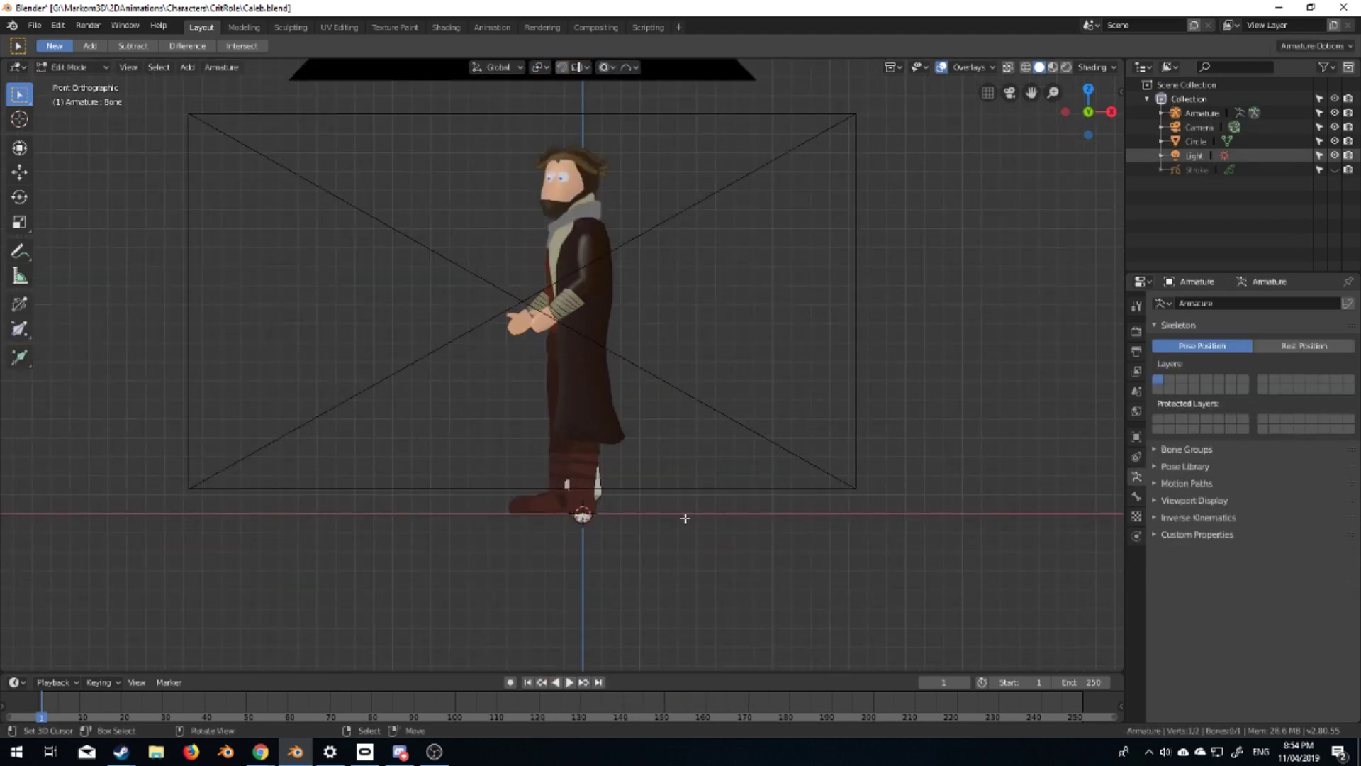
Enable In Front in the armature's Viewport Display so bones show through the body
click(1137, 497)
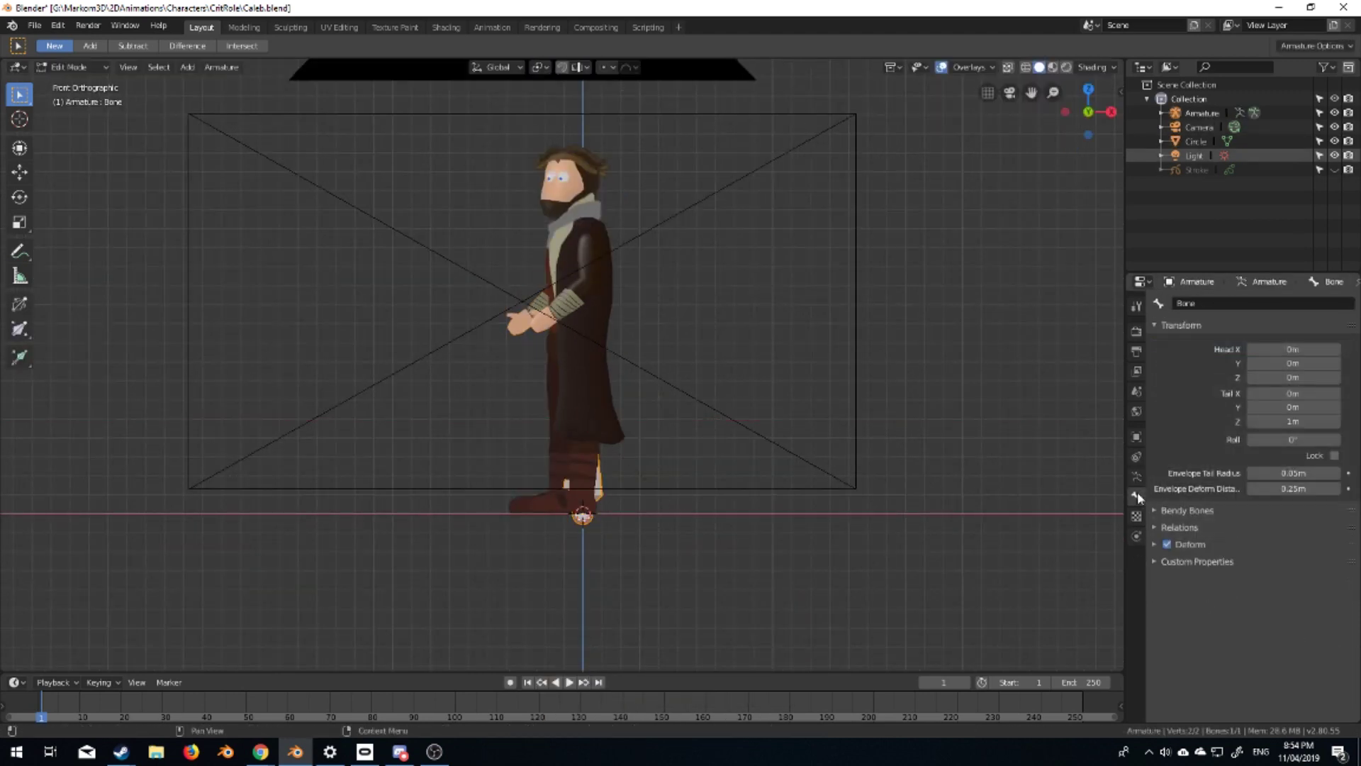
click(1170, 561)
click(1137, 477)
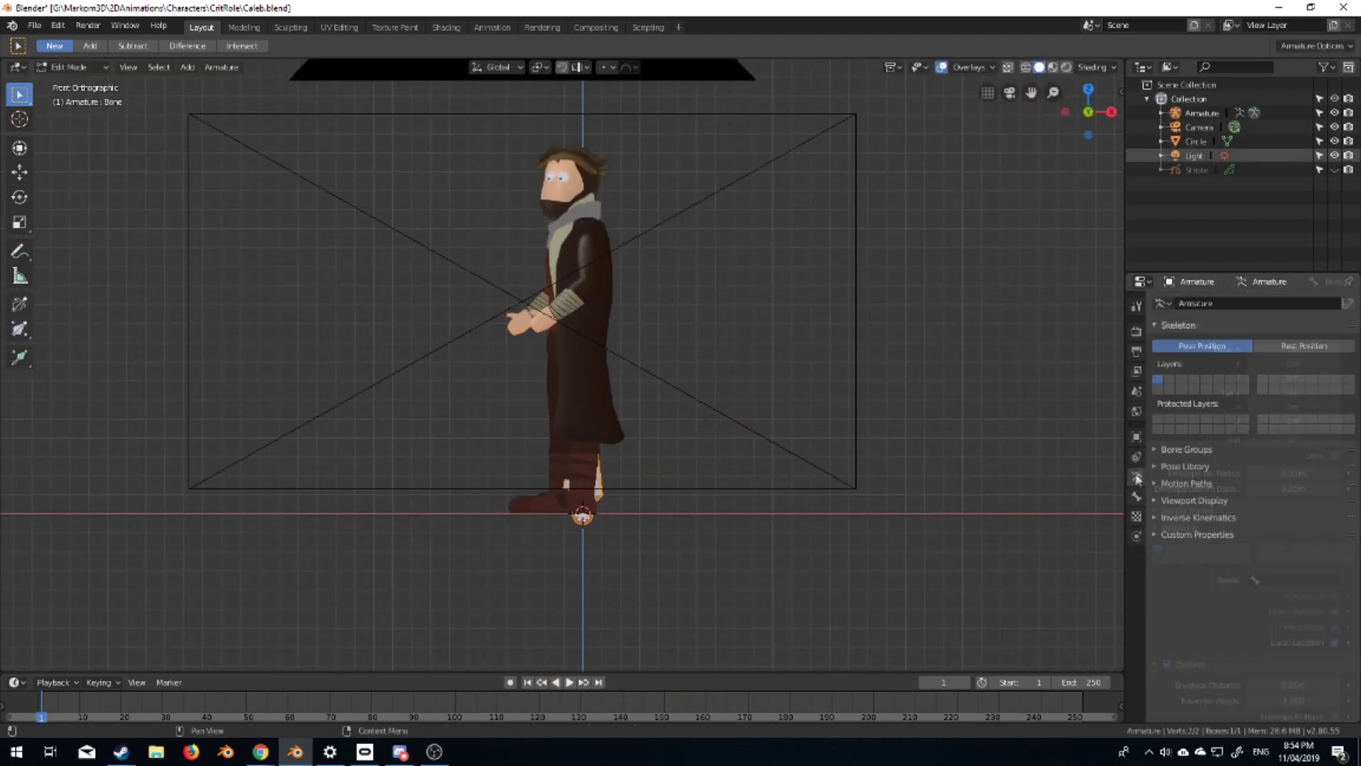
click(1155, 451)
click(1195, 552)
click(1334, 605)
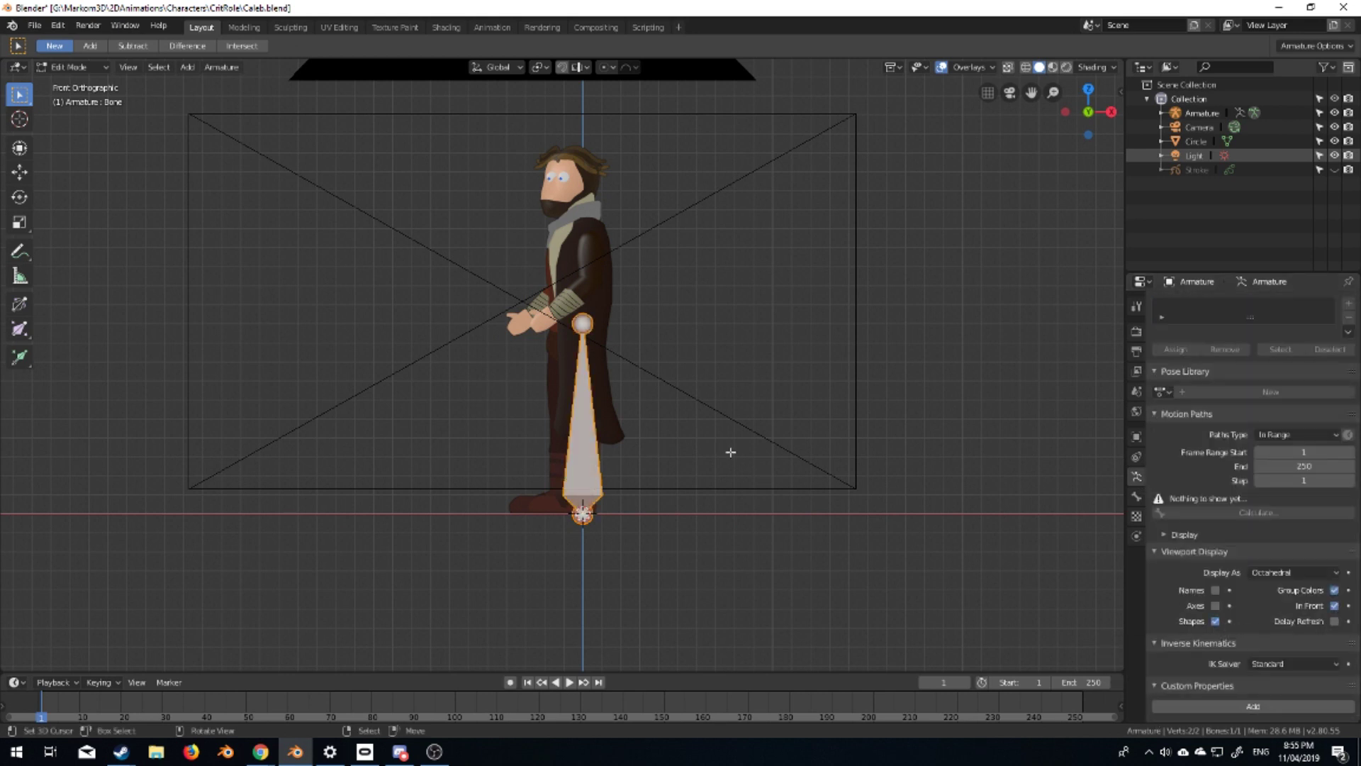
scroll(641, 471, up, 3)
Move the first bone up into Caleb's torso
key(g)
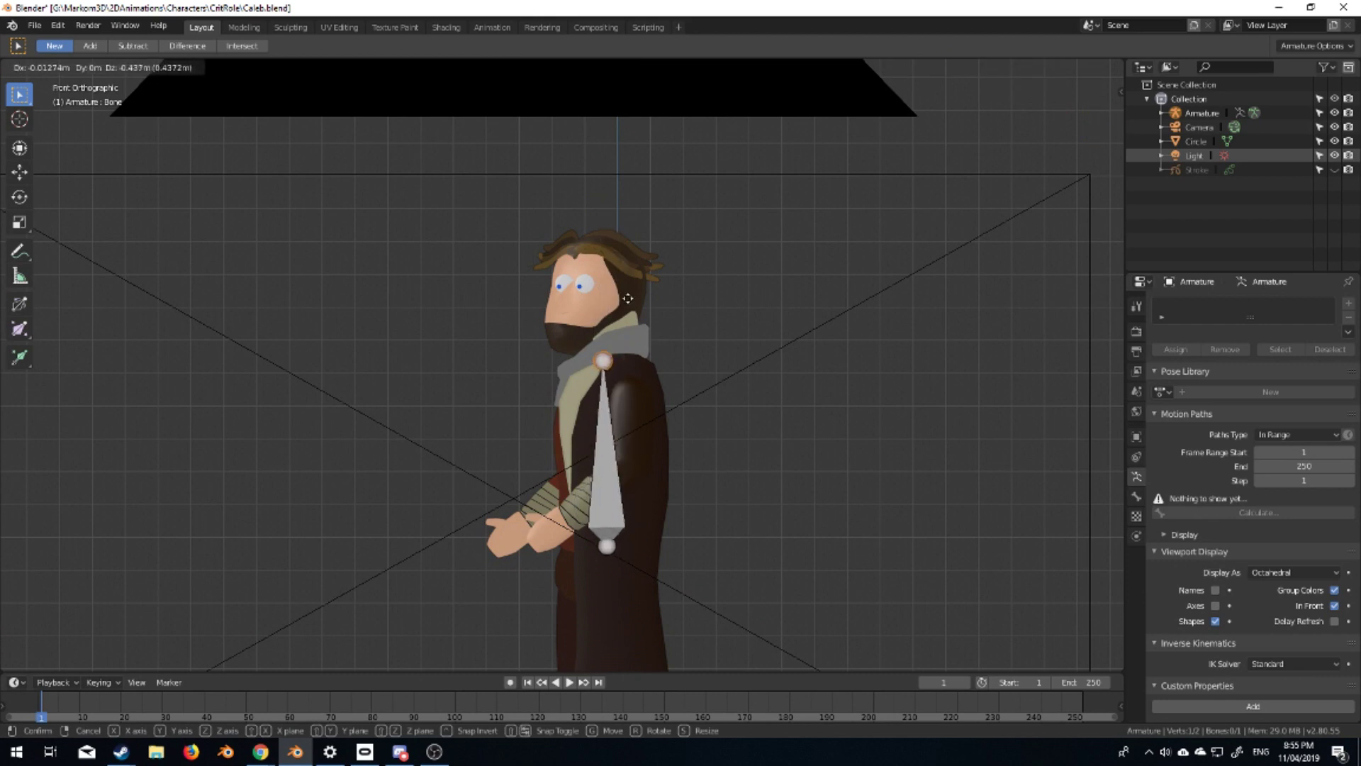
click(628, 298)
scroll(628, 299, up, 3)
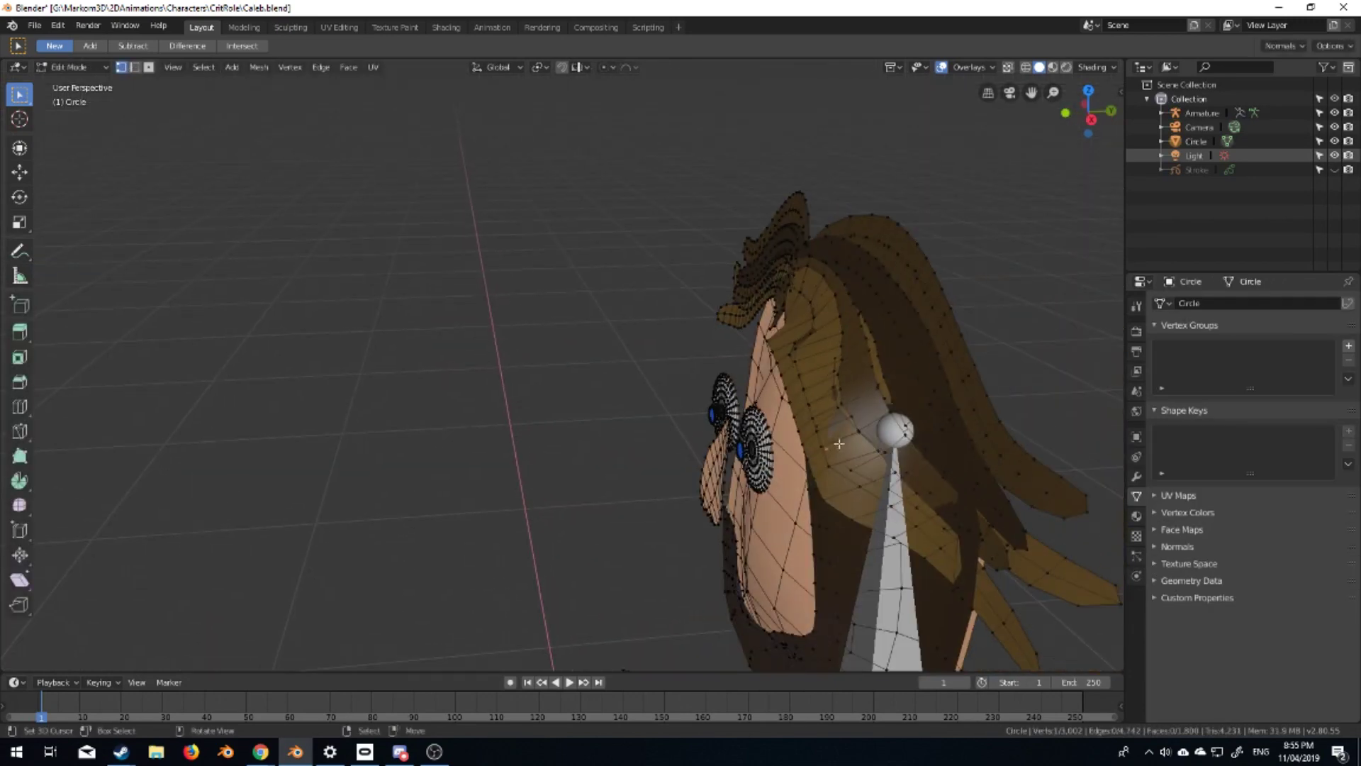
key(ctrl+l)
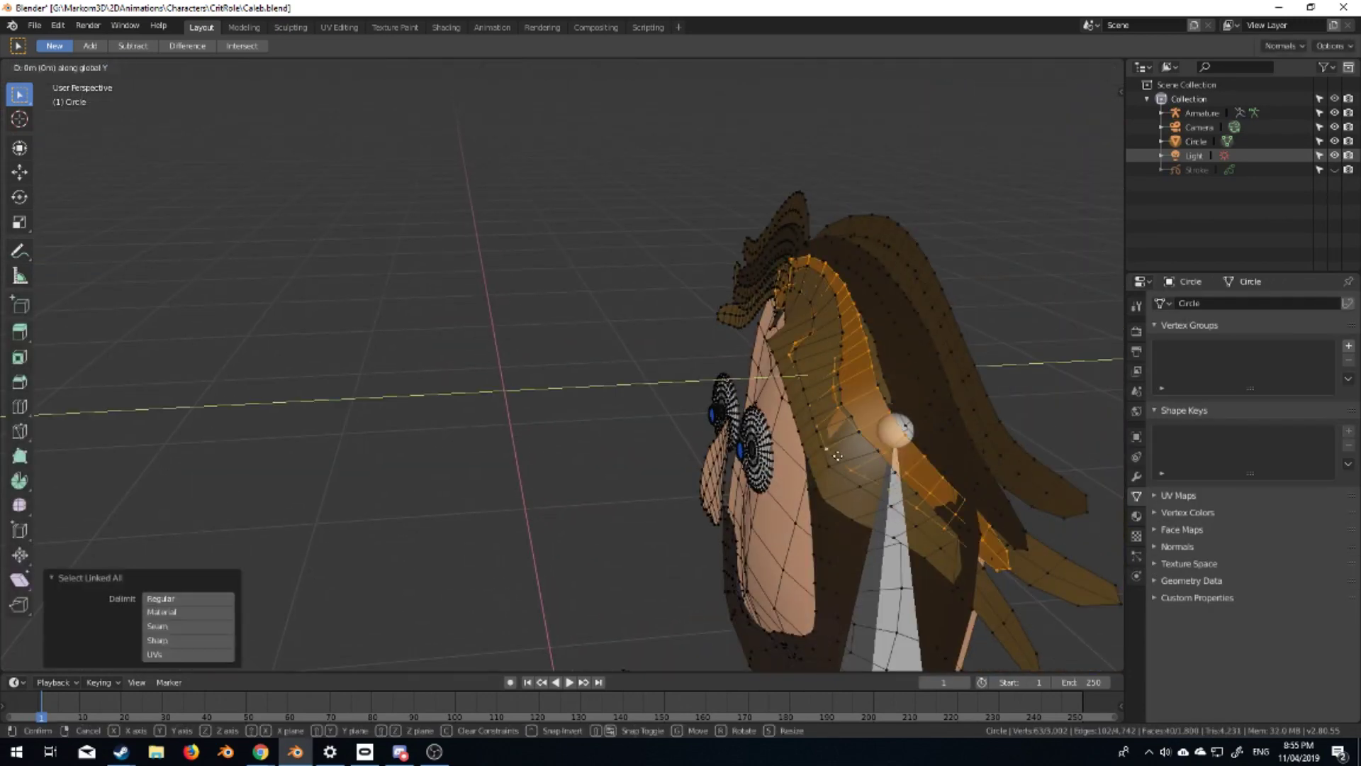
key(g)
key(Escape)
click(876, 478)
In front view, adjust the bones along Y and add Bone.002 at the shoulder
key(KP_1)
key(Tab)
key(Tab)
key(Tab)
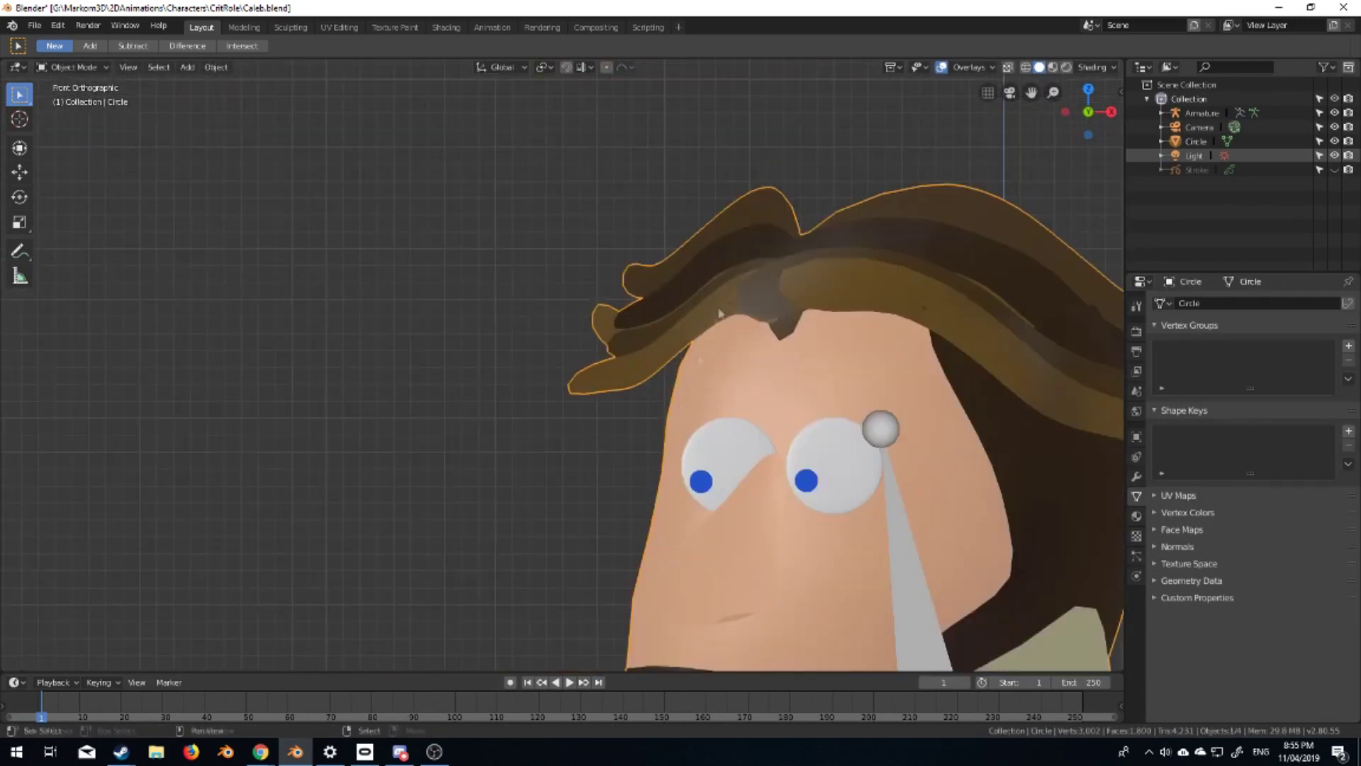
key(Tab)
key(ctrl+l)
key(g)
key(y)
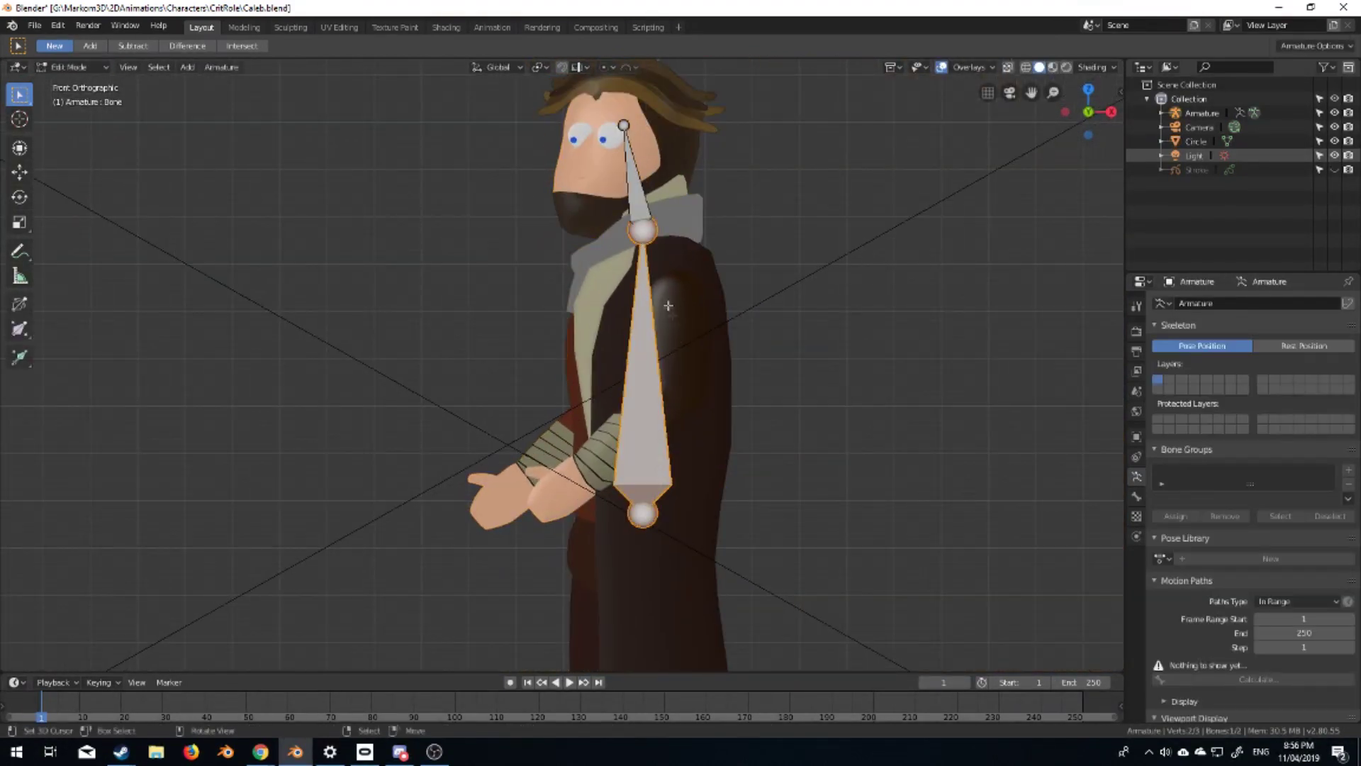
key(shift+a)
key(g)
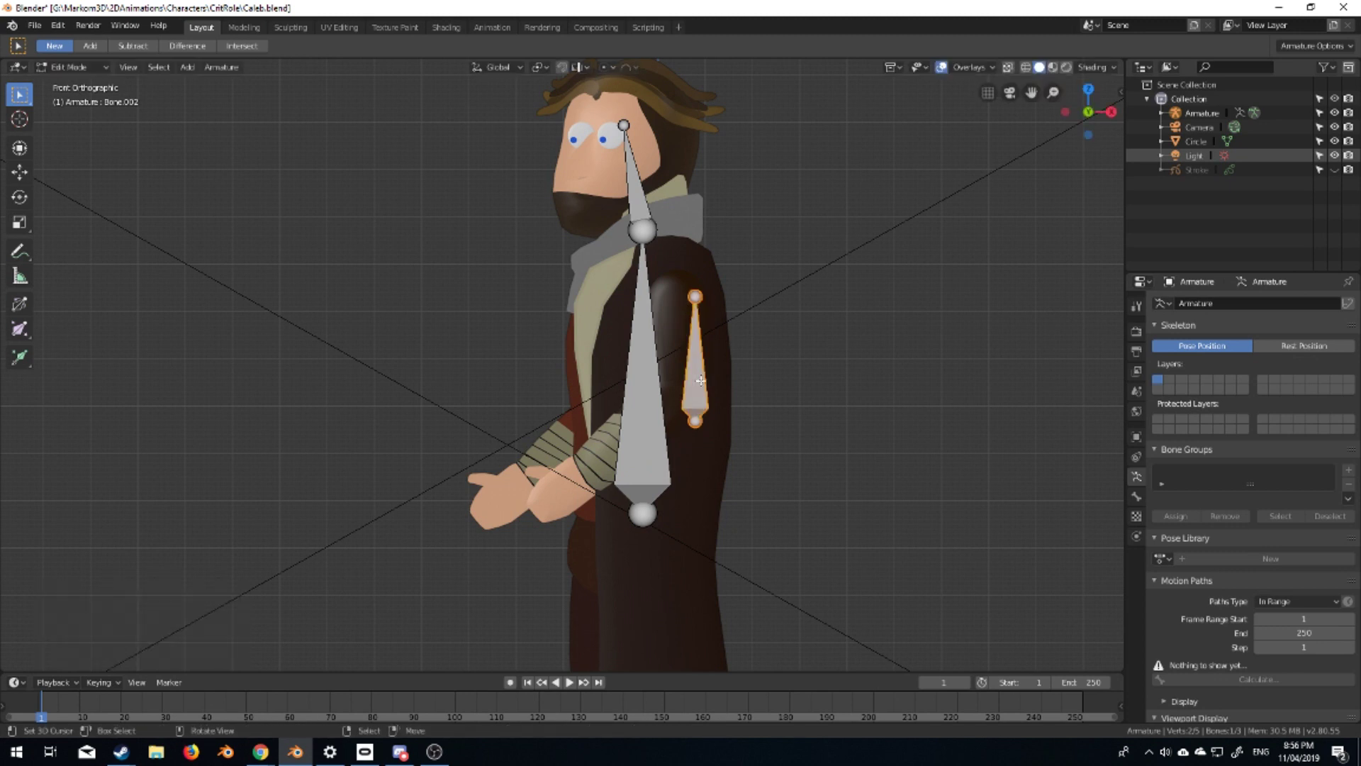
Flip the arm bone 180 degrees and snap its end to a shoulder vertex via the 3D cursor
key(Return)
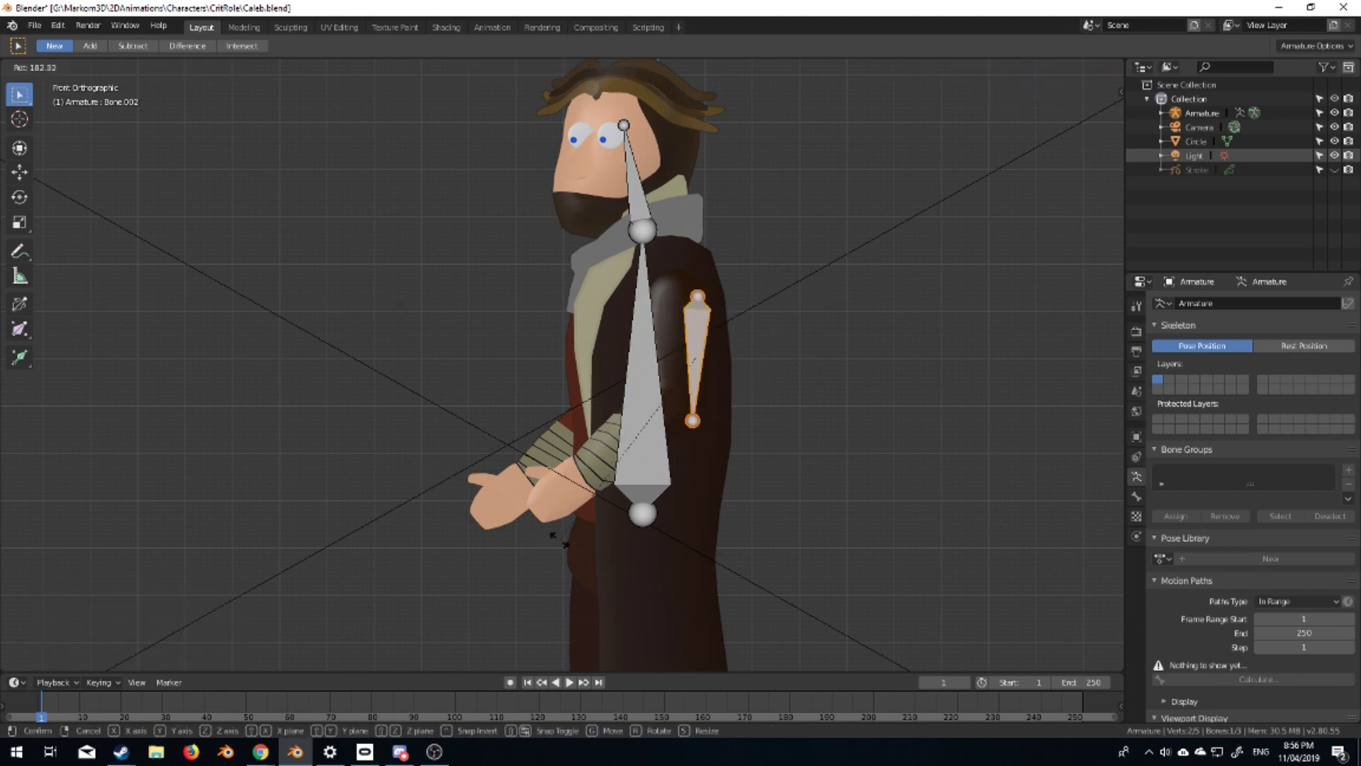
key(Tab)
click(665, 355)
key(Tab)
scroll(583, 373, up, 4)
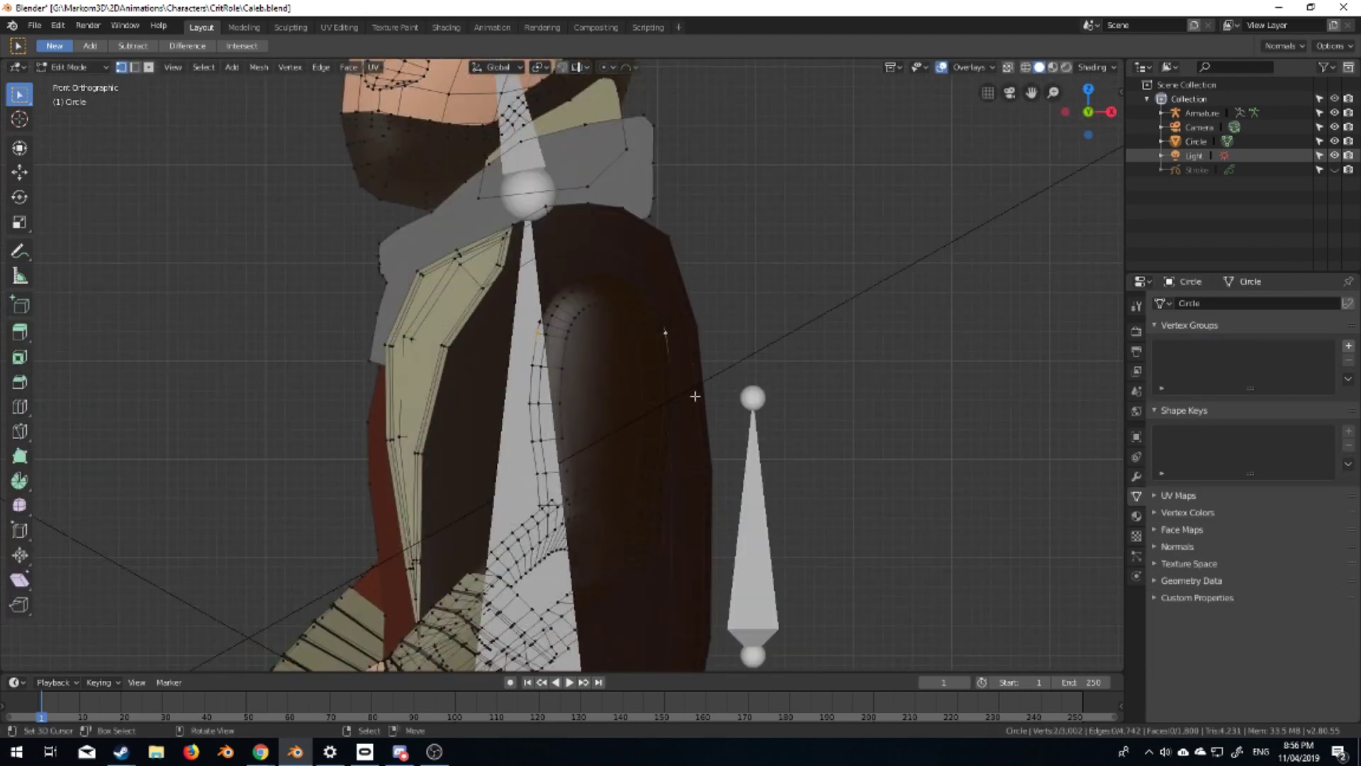
key(shift+s)
click(682, 479)
key(Tab)
click(754, 653)
In wireframe shading, move the 3D cursor onto a vertex of the arm
key(Tab)
key(shift+s)
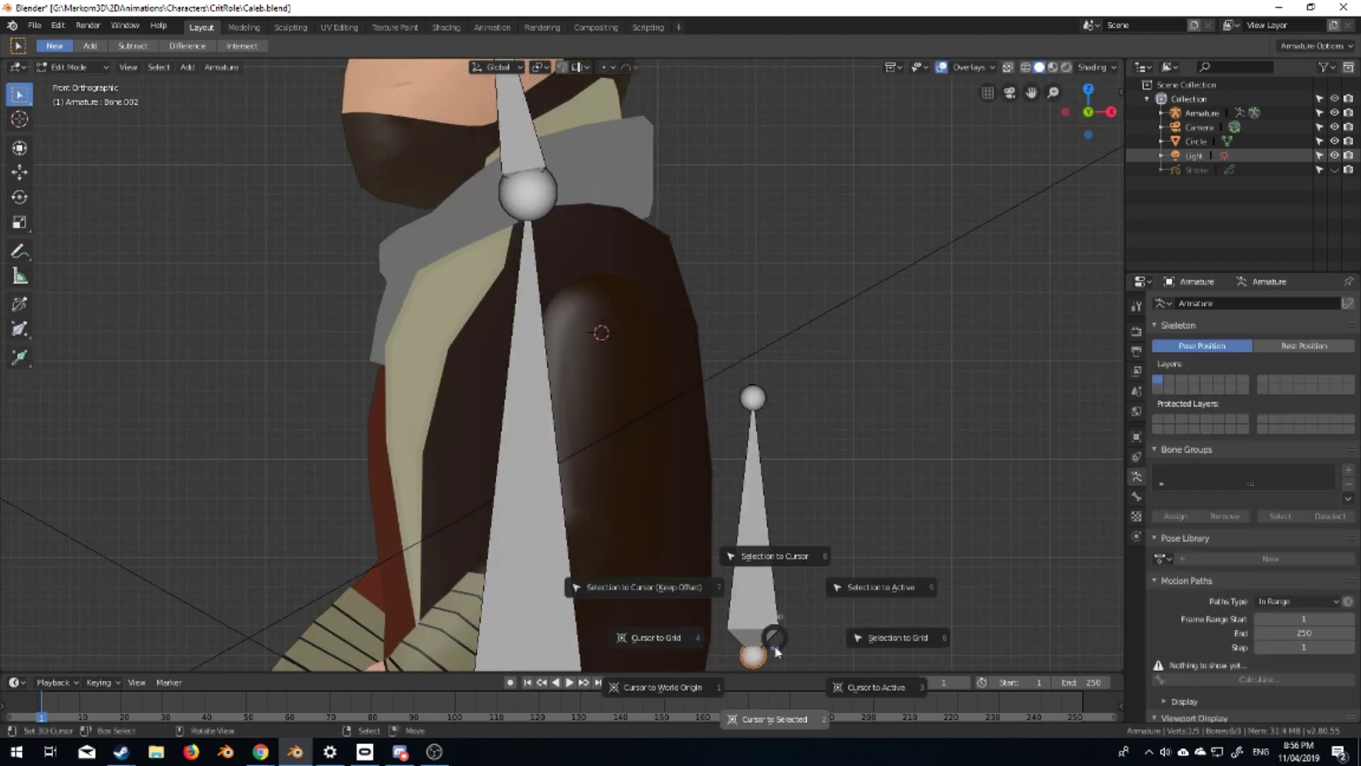
click(667, 592)
key(Tab)
click(660, 396)
key(Tab)
scroll(661, 396, up, 3)
key(a)
key(z)
click(628, 426)
click(705, 372)
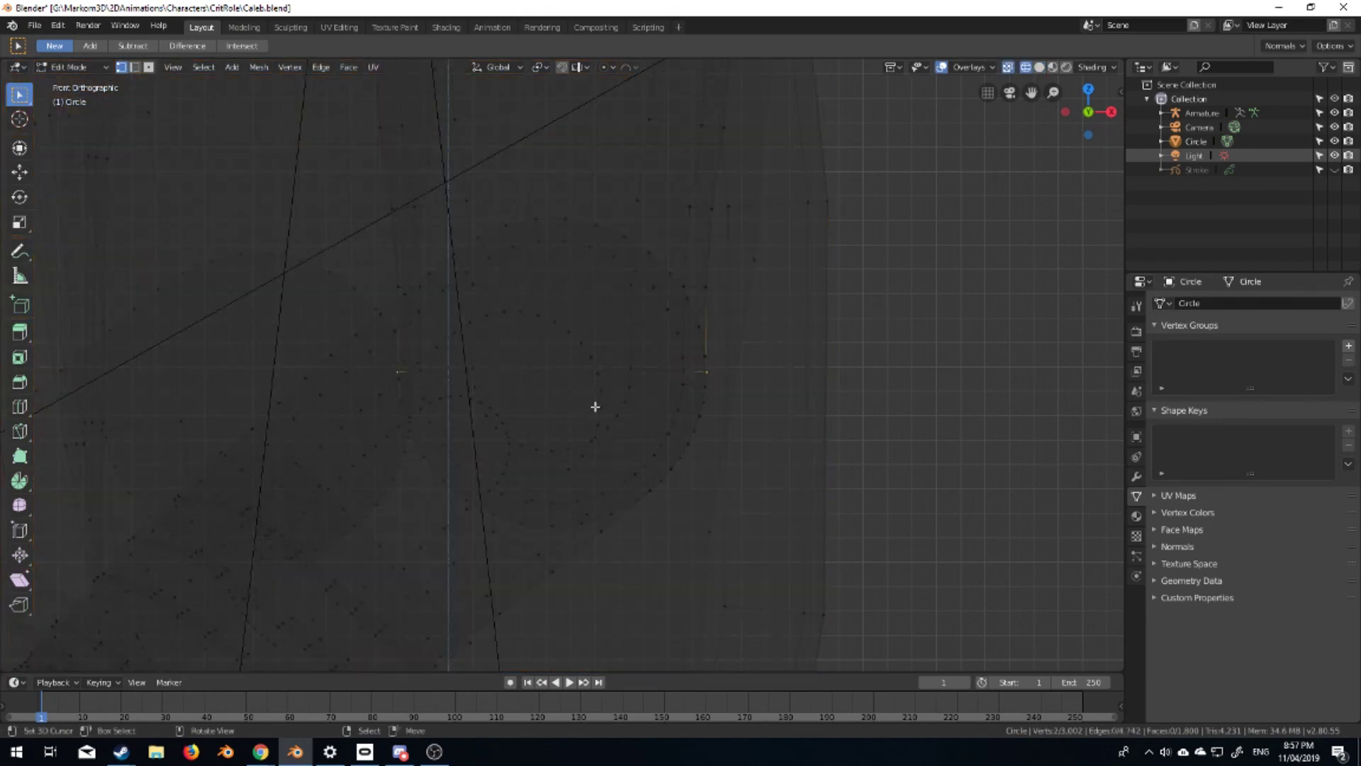
scroll(639, 397, down, 2)
key(shift+s)
click(638, 426)
Snap the upper-arm bone's tip onto the 3D cursor at the elbow
key(Tab)
click(685, 248)
key(shift+s)
click(692, 338)
scroll(693, 338, up, 2)
key(shift+s)
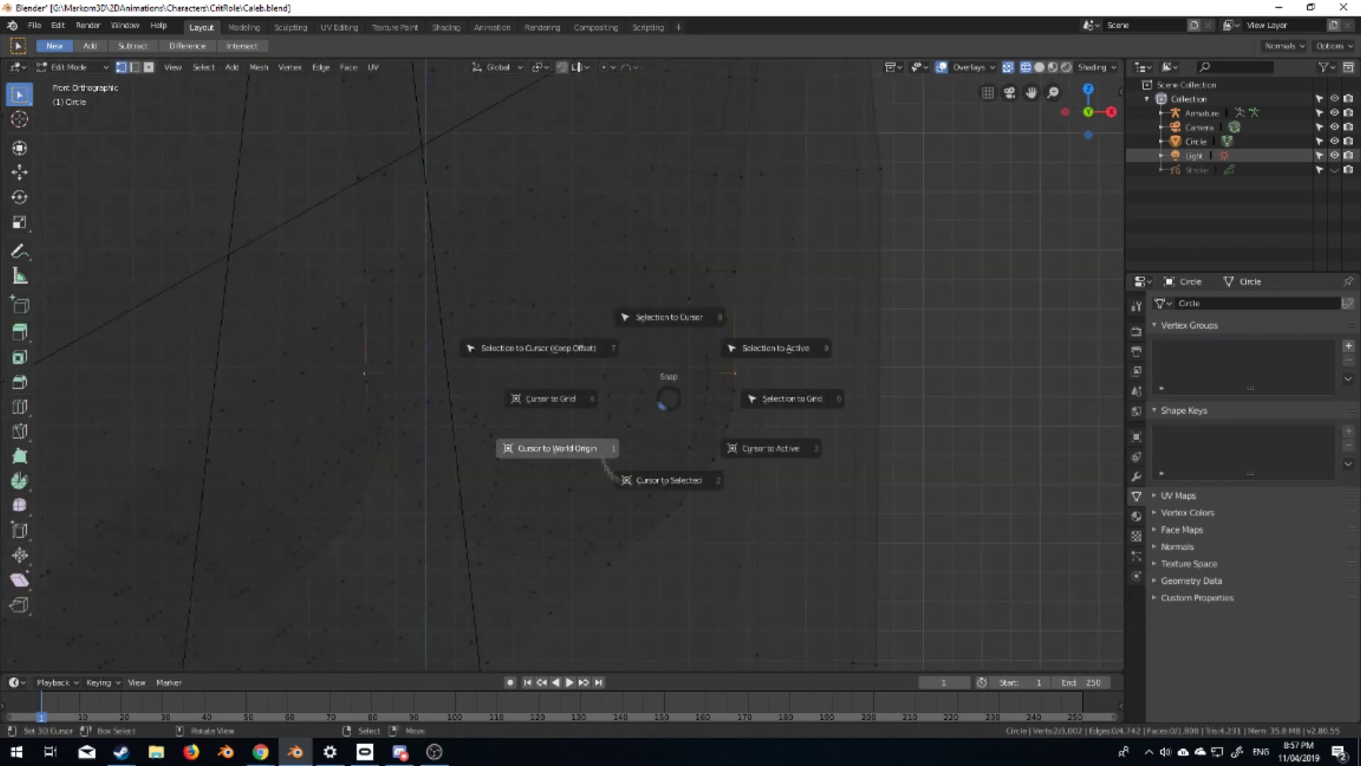
key(Escape)
key(shift+s)
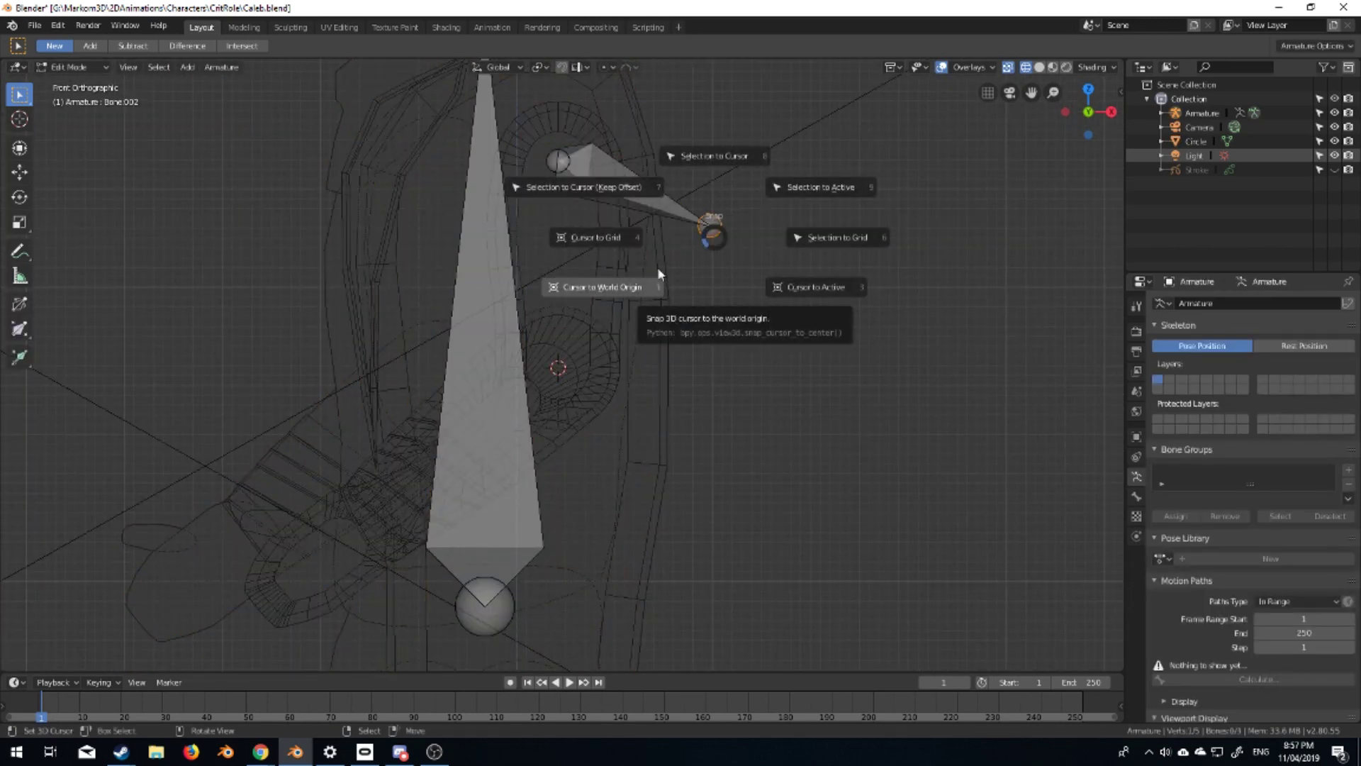
click(713, 155)
Extrude a forearm bone and a hand bone from the elbow down to the hand
scroll(221, 659, up, 2)
key(e)
click(464, 431)
key(e)
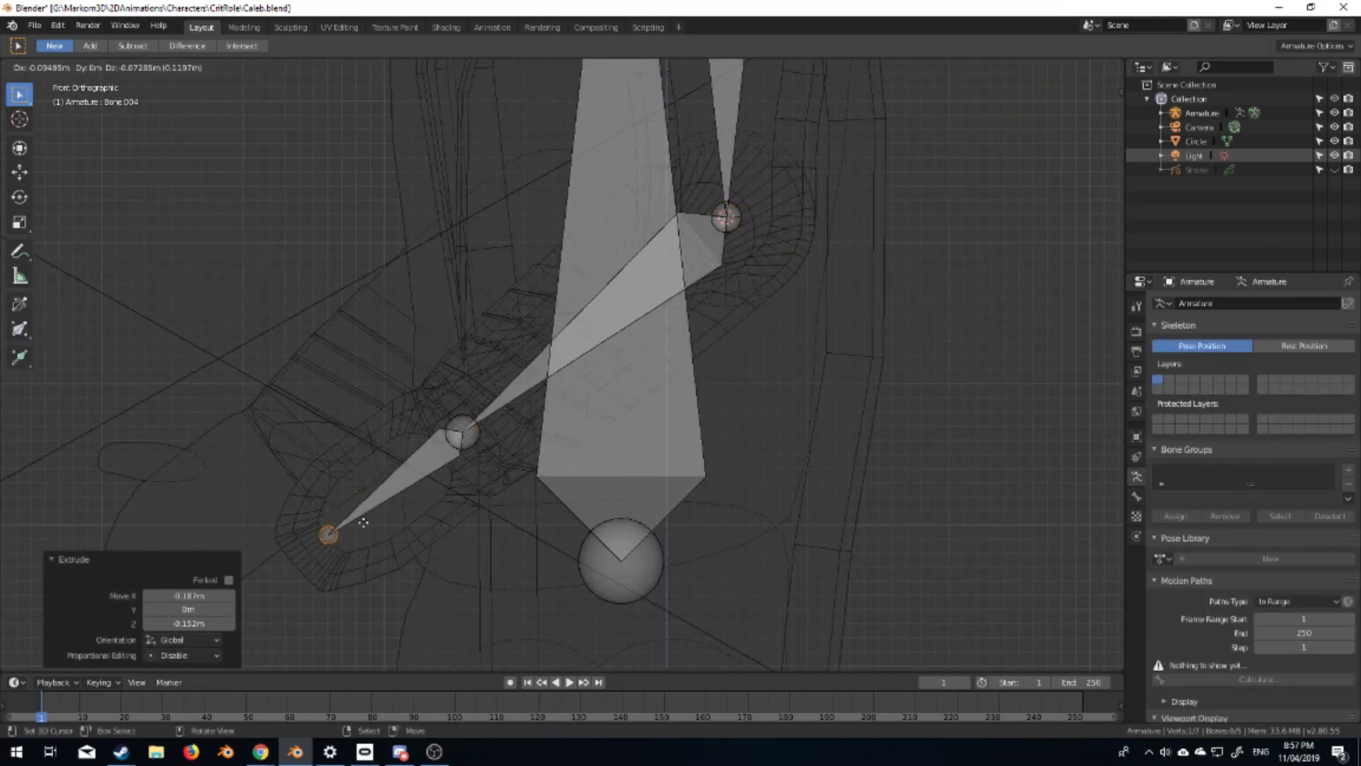
click(364, 523)
scroll(363, 523, up, 2)
Duplicate a bone and place the copy beside the body for the leg
key(shift+d)
key(r)
click(451, 394)
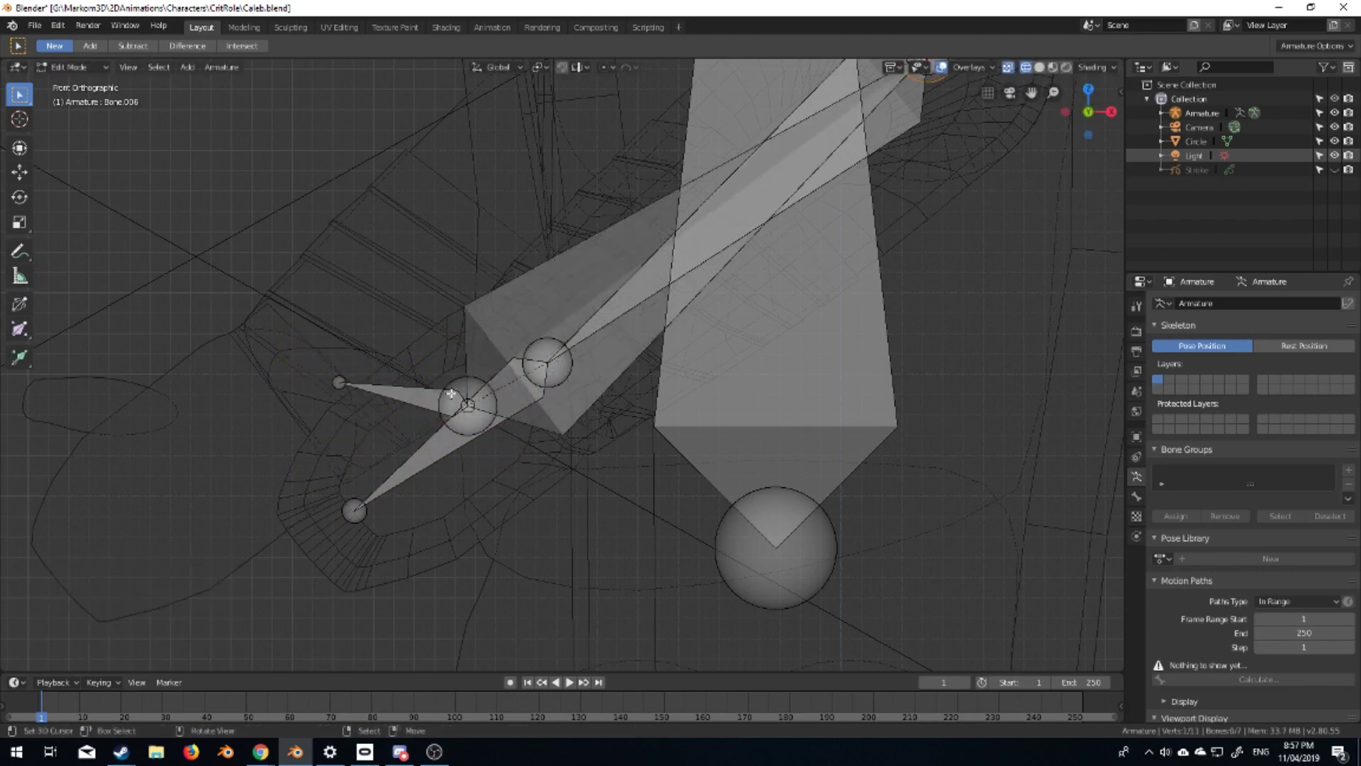
key(ctrl+z)
key(ctrl+z)
scroll(451, 393, down, 5)
scroll(539, 355, up, 4)
scroll(539, 355, down, 2)
key(shift+d)
click(597, 537)
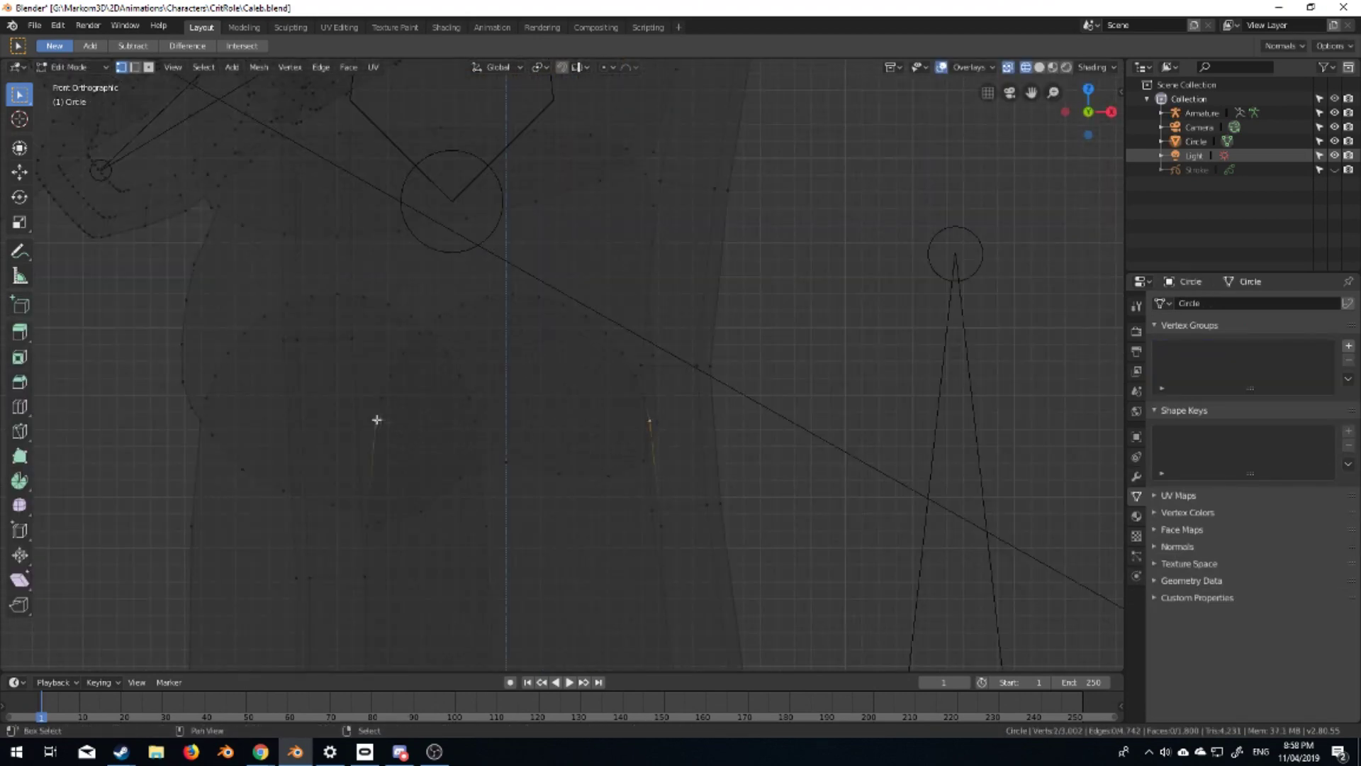
Snap the duplicated bone to the hip cursor and set the leg bone's end down the leg
key(shift+s)
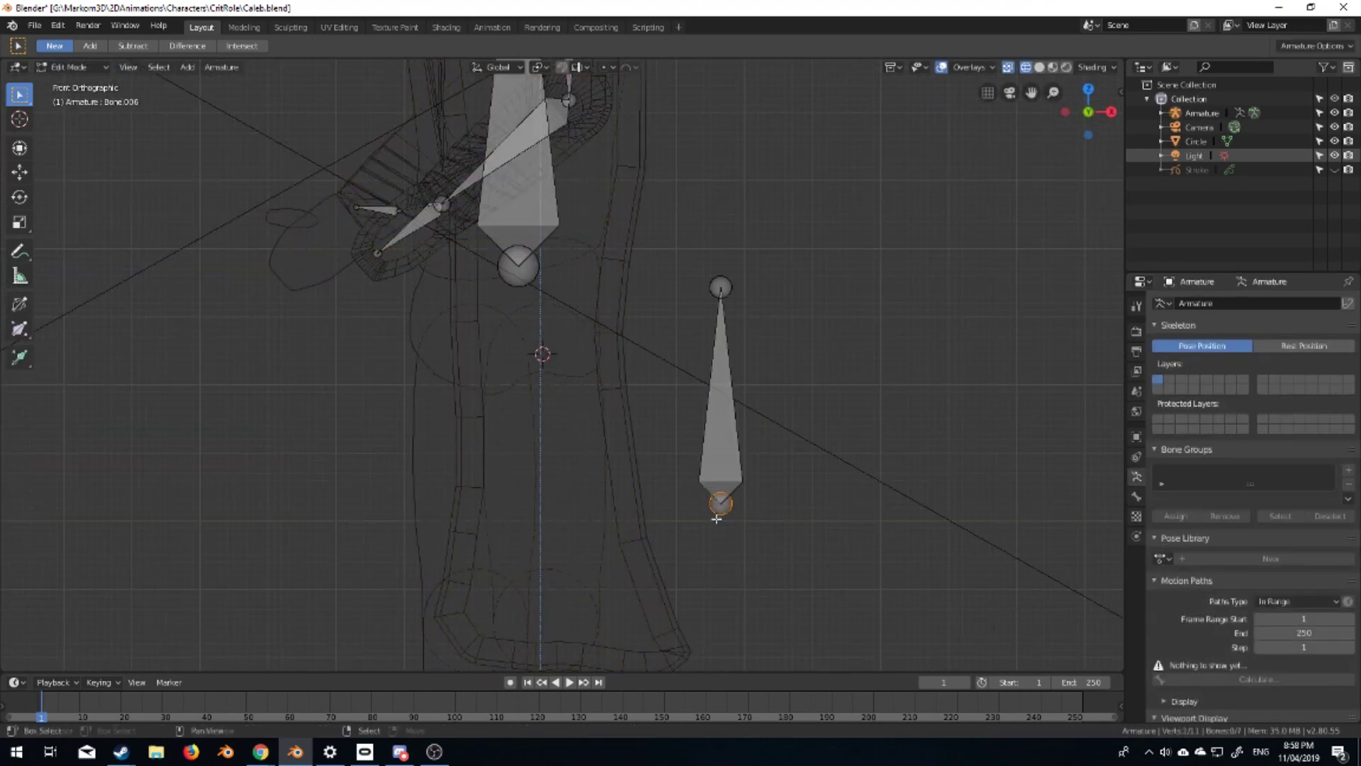
key(shift+s)
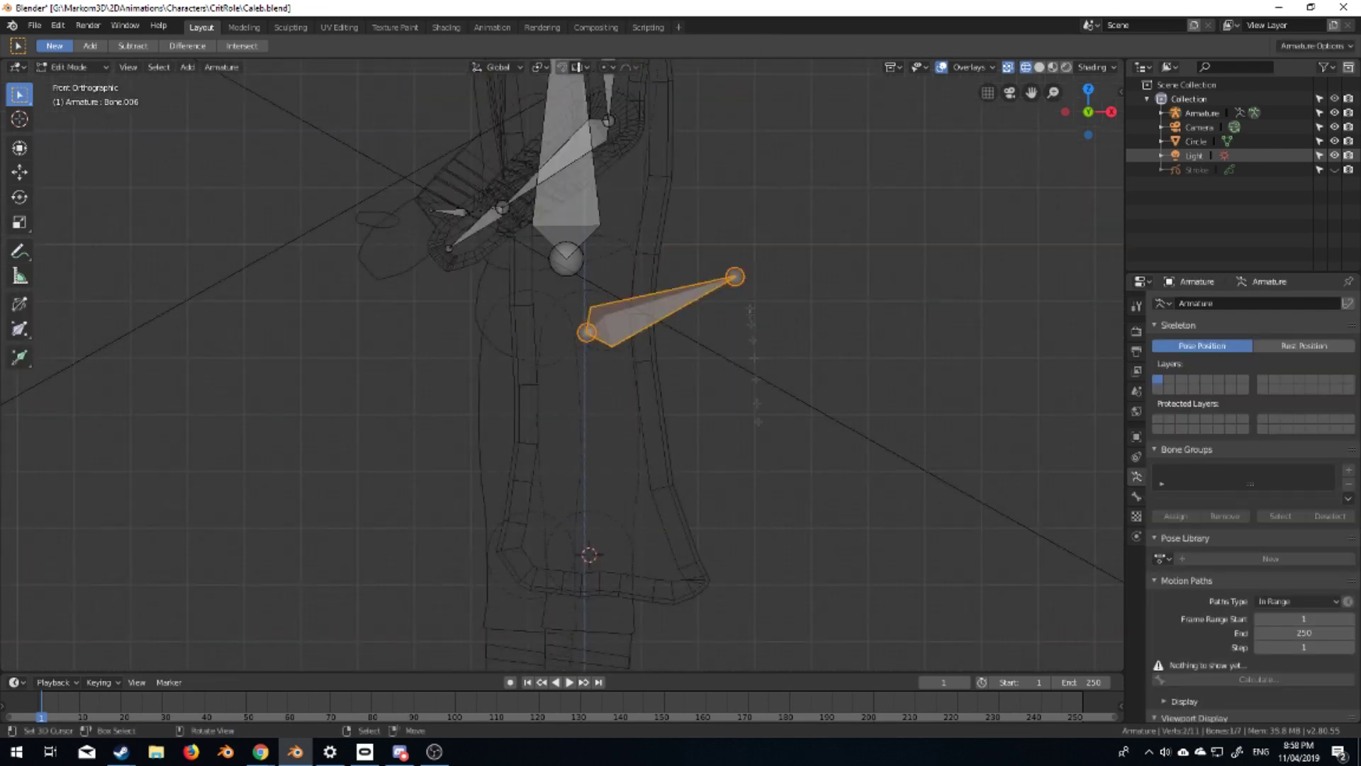
key(7)
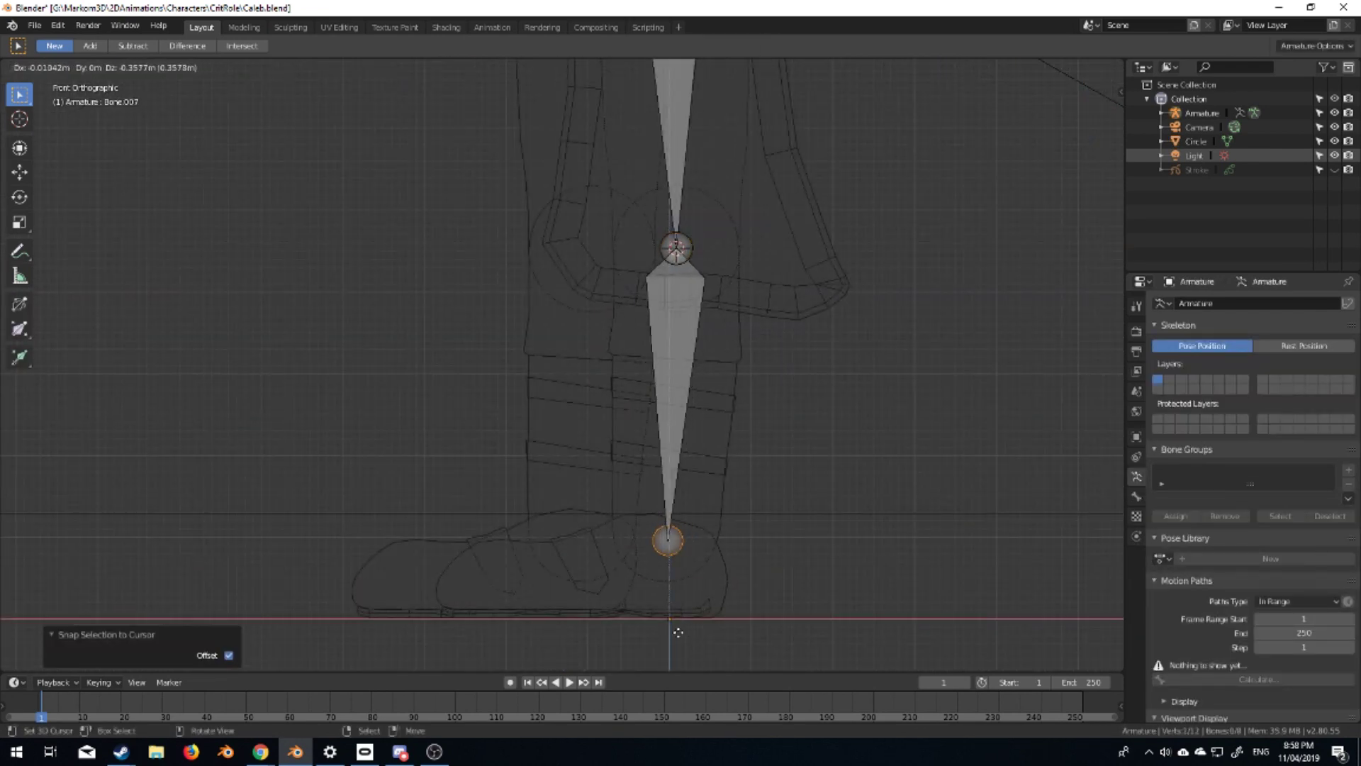
click(686, 614)
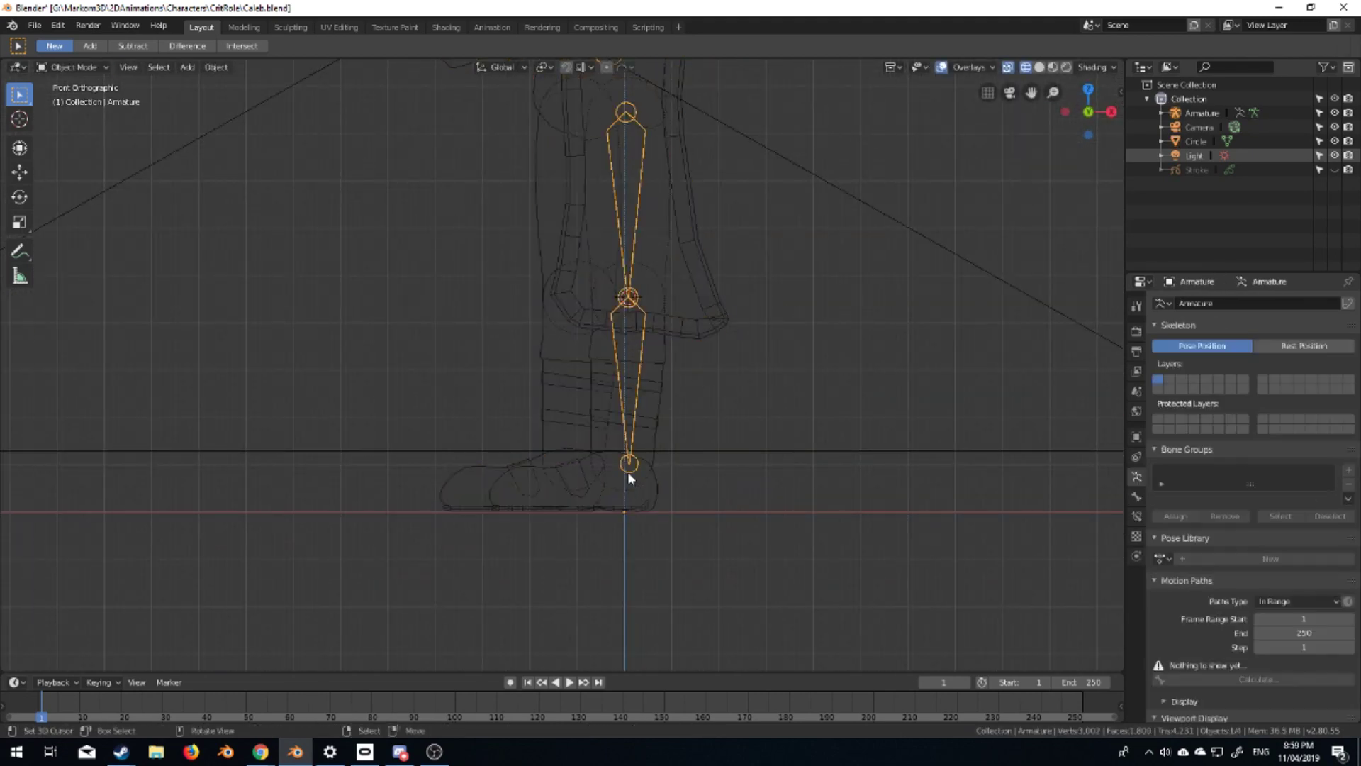
key(Return)
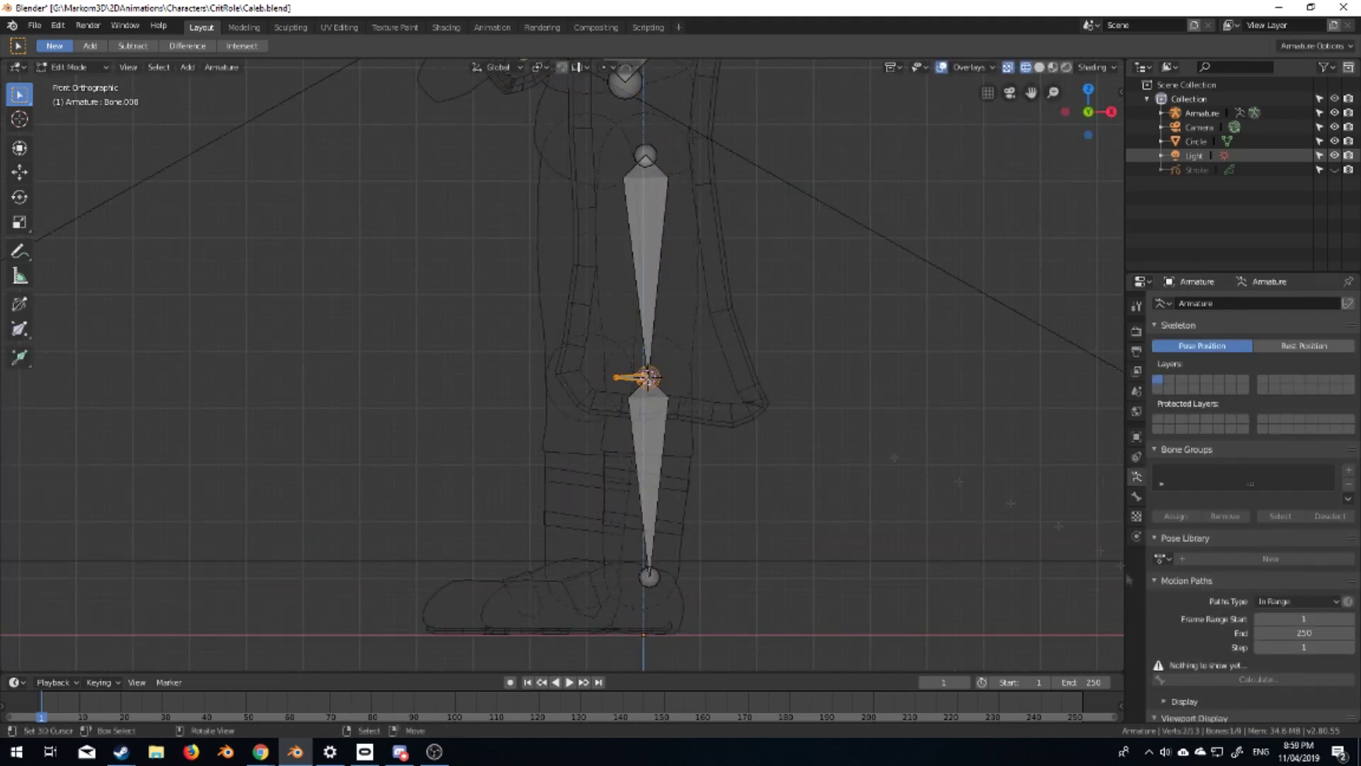
click(1137, 496)
click(631, 378)
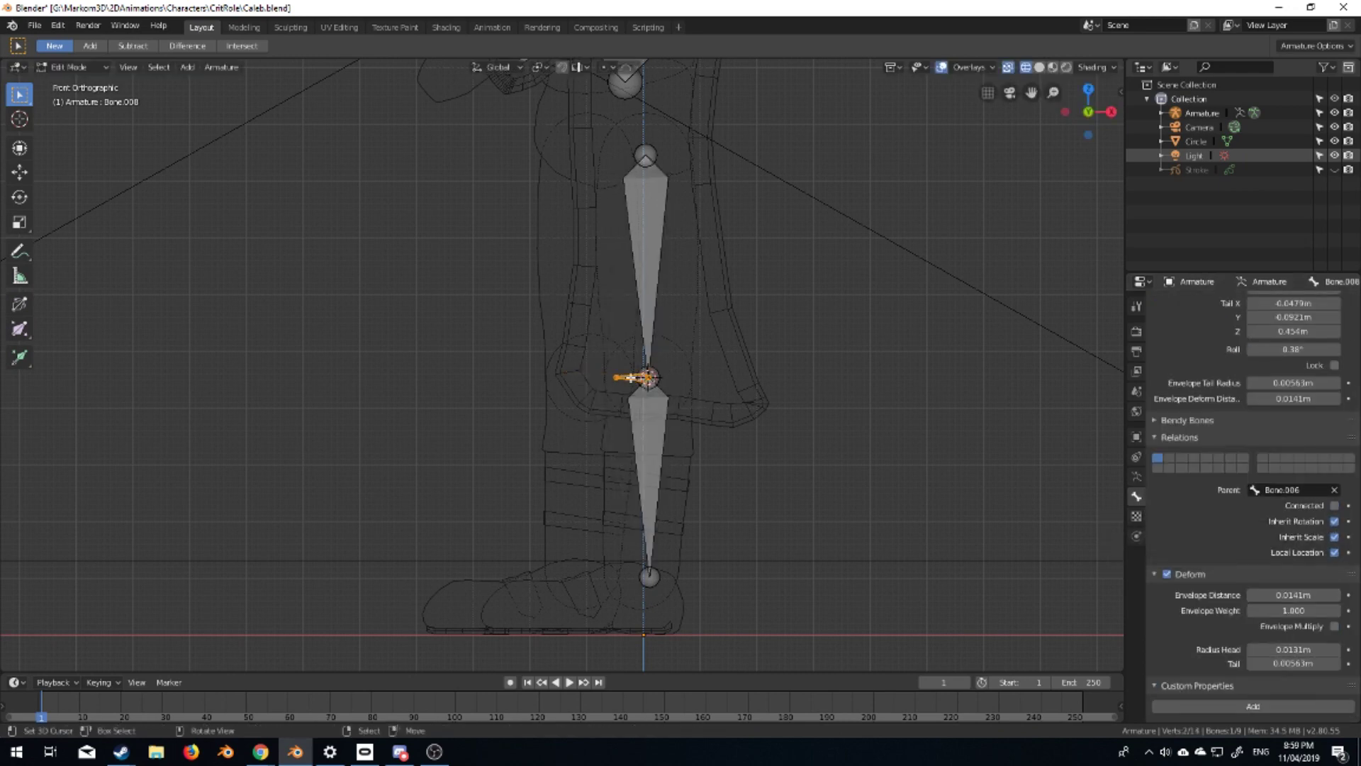
Try a small extra bone at the elbow moved along X, then delete it
click(594, 376)
middle_drag(594, 376, 638, 340)
key(KP_1)
scroll(665, 334, up, 3)
key(e)
click(744, 369)
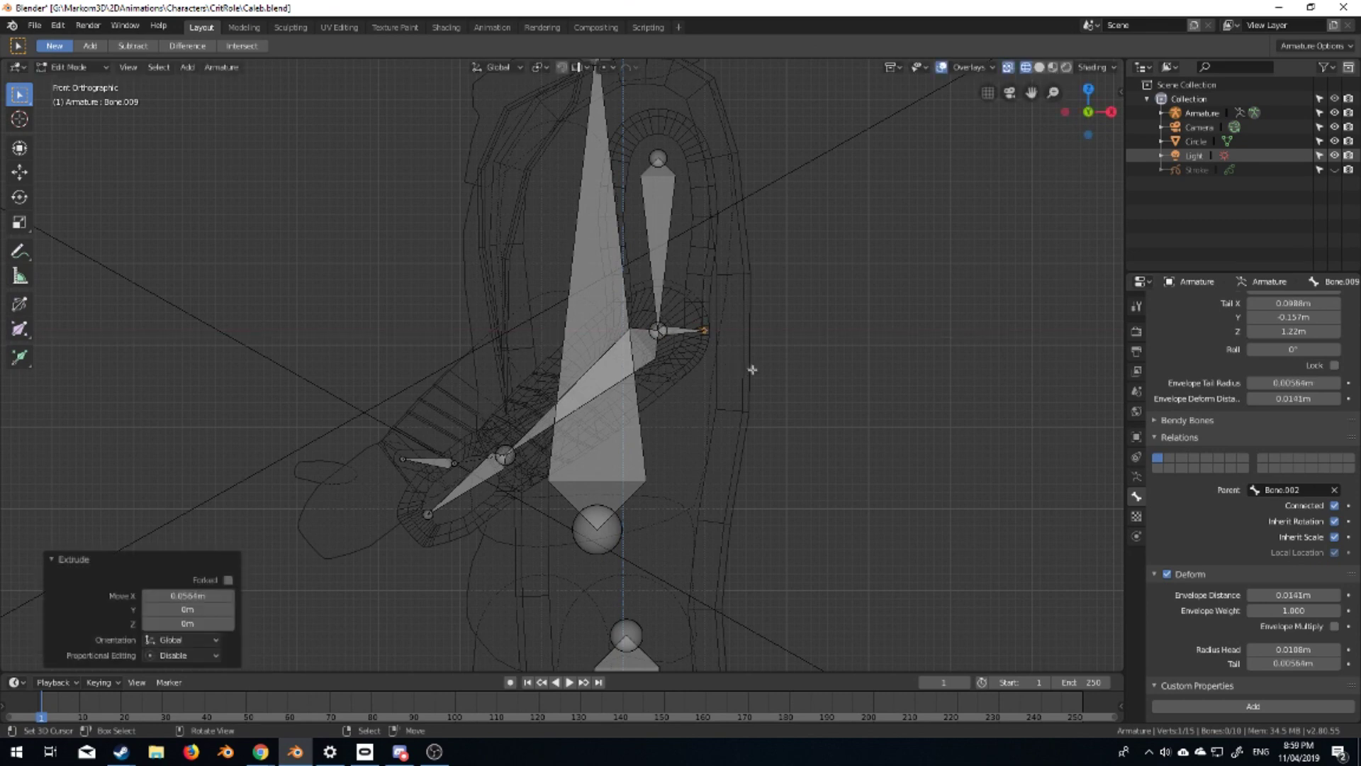
click(679, 328)
key(g)
key(x)
click(768, 330)
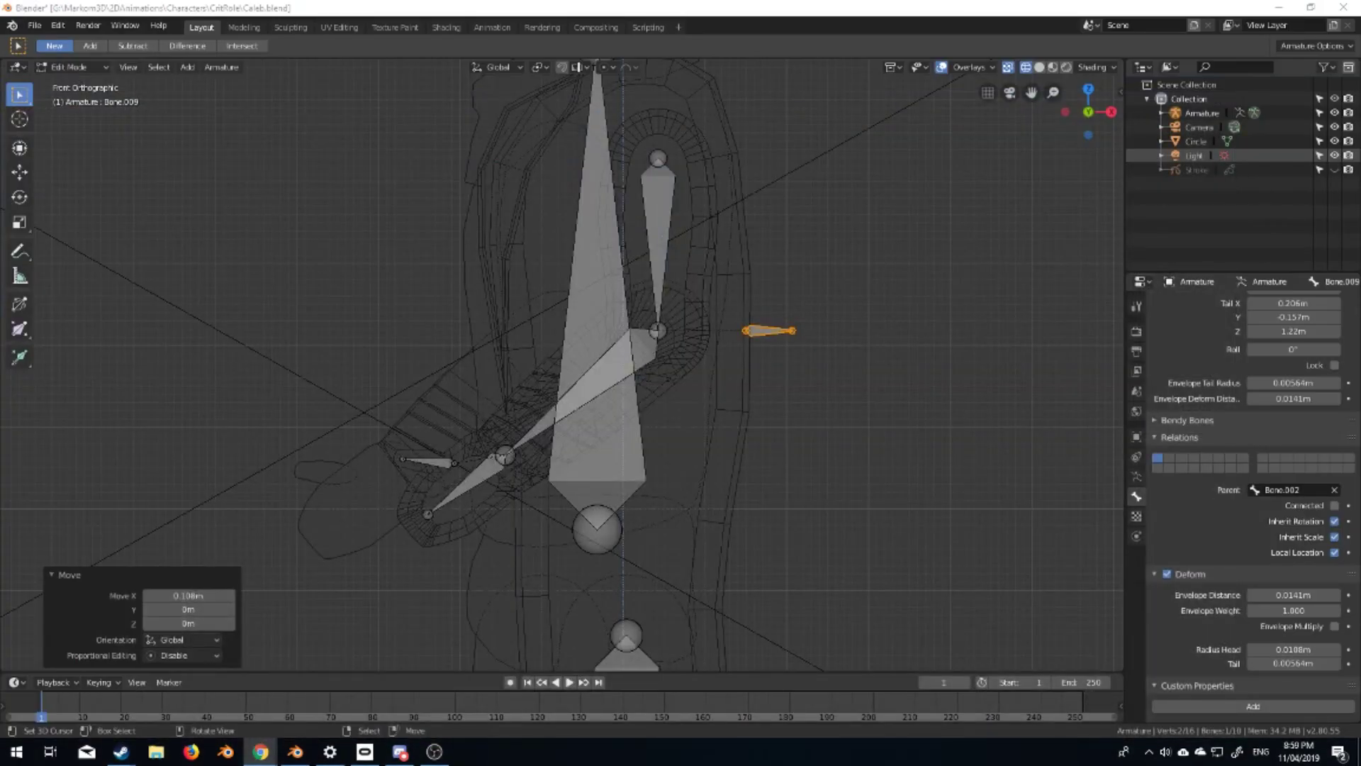
key(x)
click(702, 335)
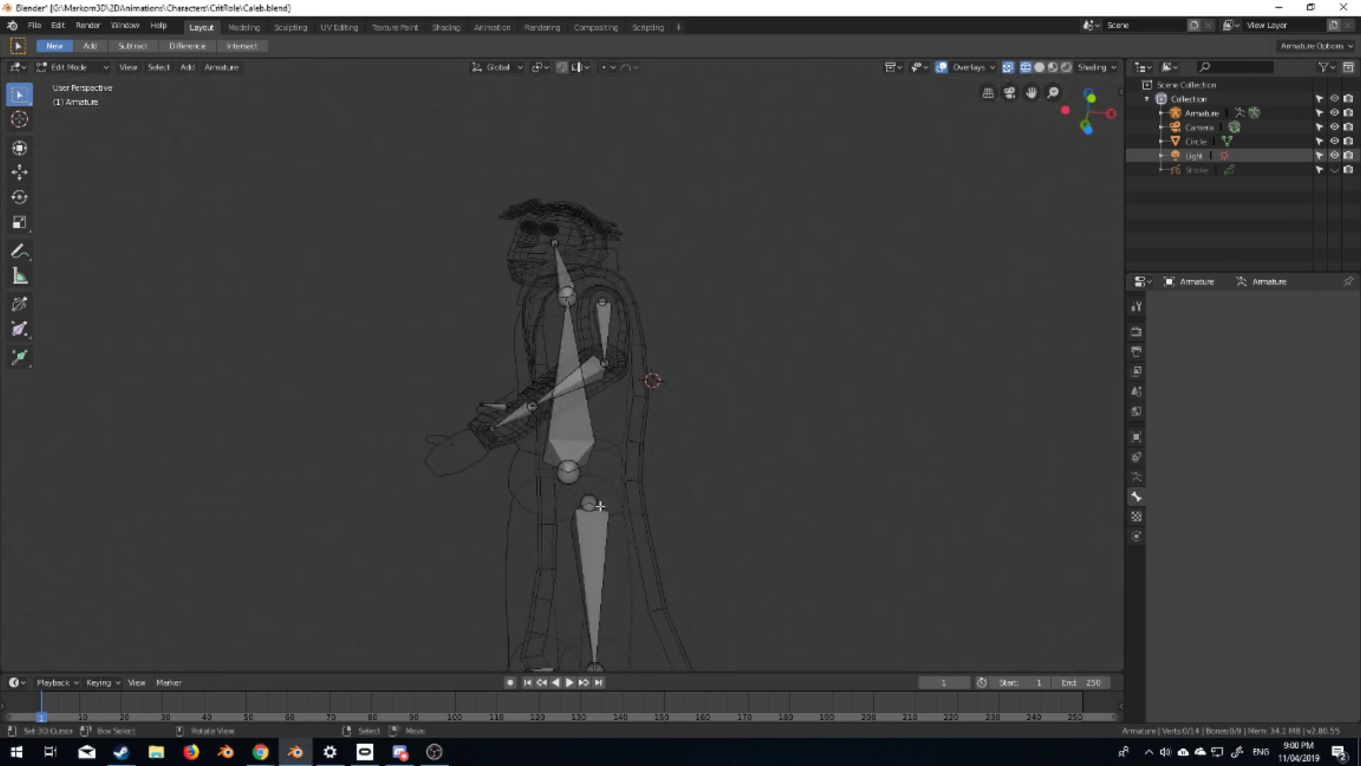
Lower the ankle joint along Z and move the Knee.L target further in front along X
click(635, 625)
key(g)
key(z)
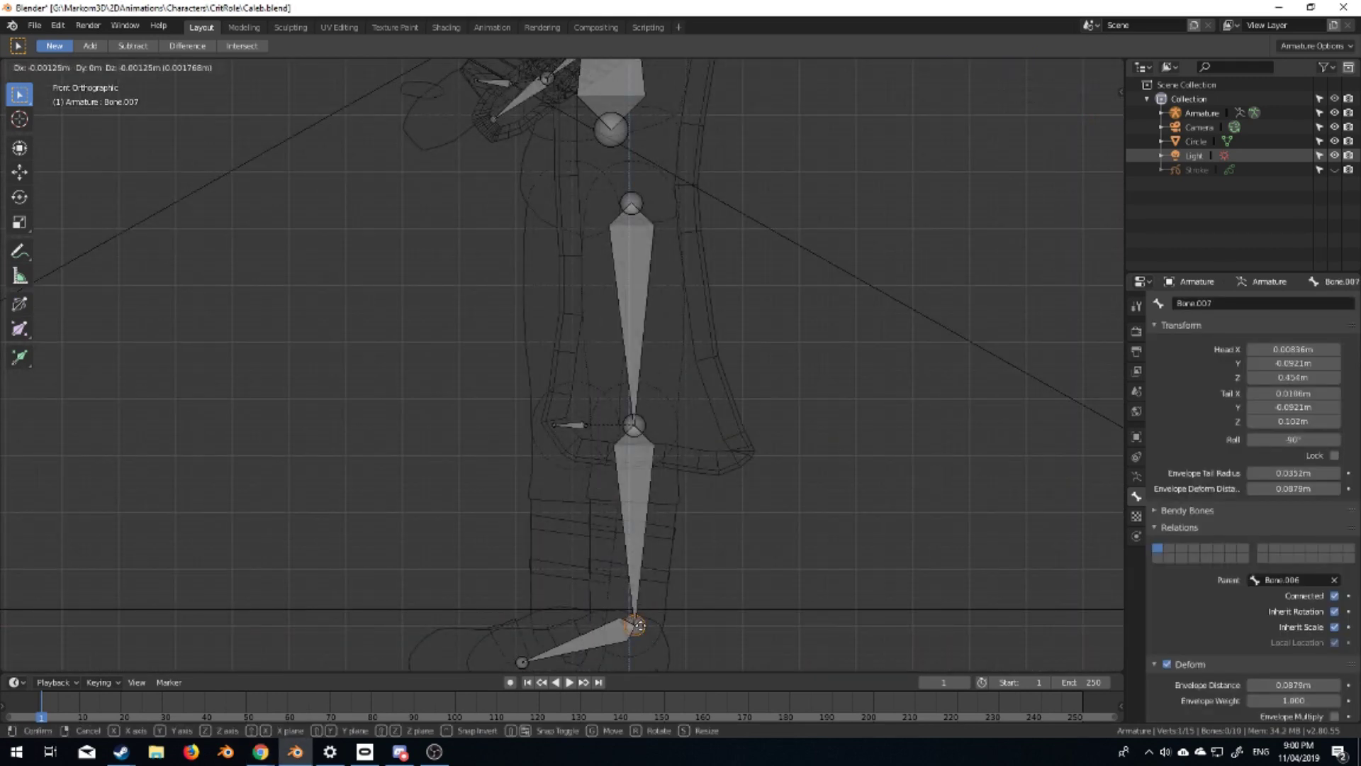
shift+middle_drag(642, 552, 627, 454)
click(558, 326)
key(g)
key(x)
click(472, 328)
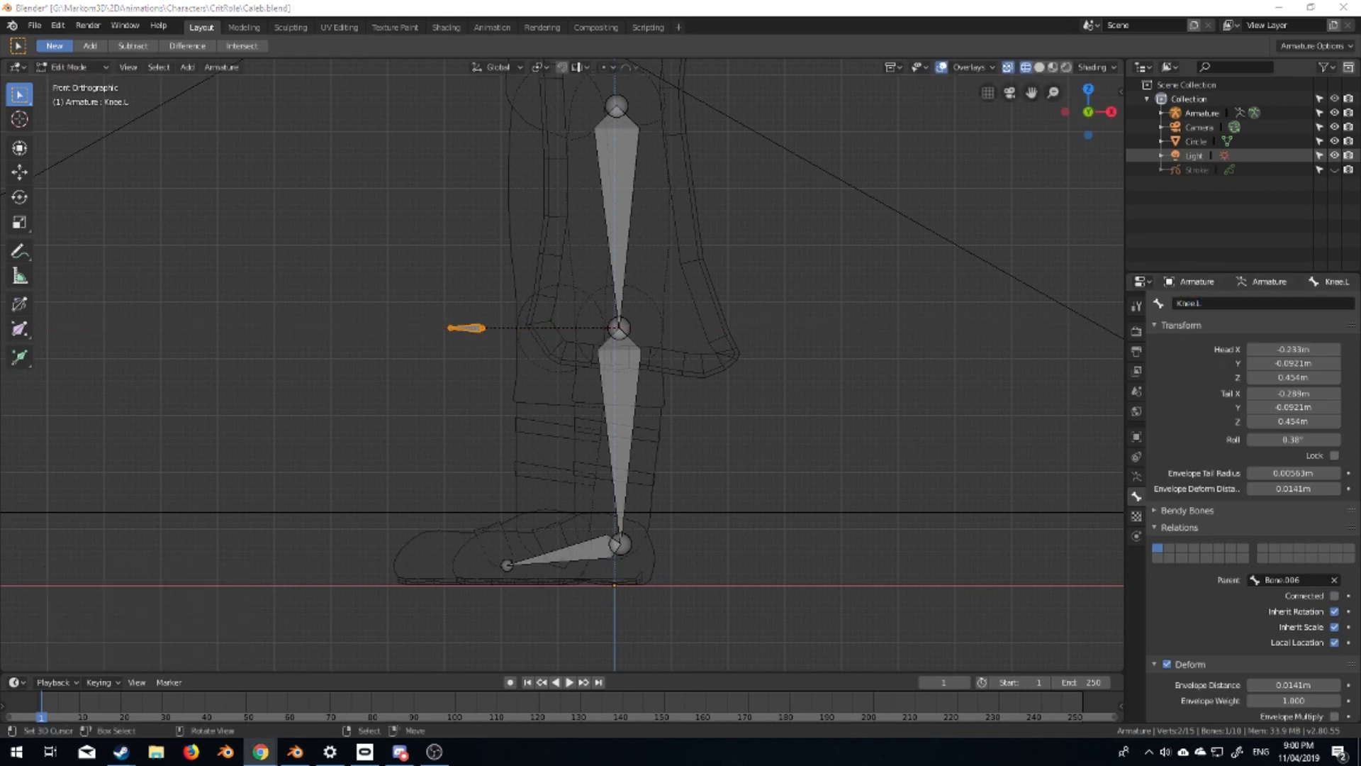
Extrude a short bone from the ankle and rename it Foot.L.IK
click(621, 544)
key(e)
click(661, 555)
double_click(1228, 298)
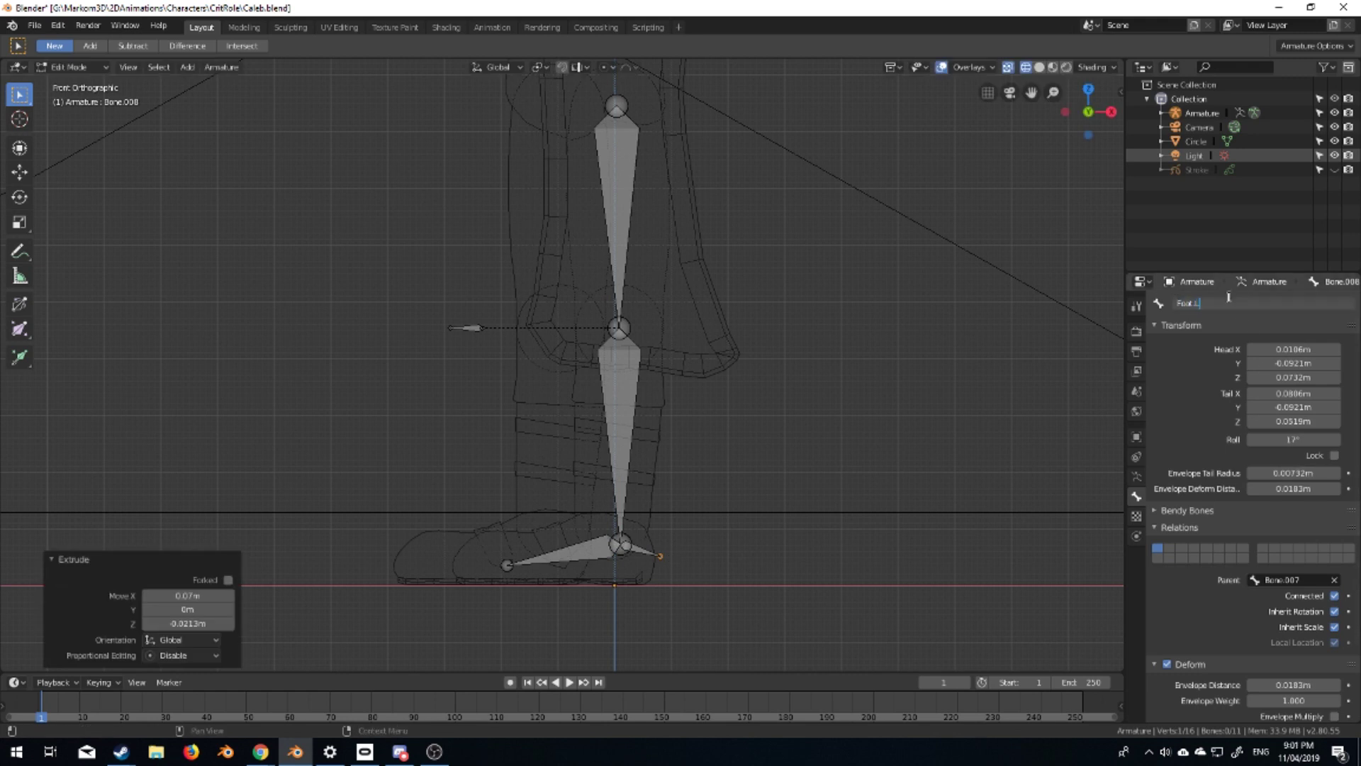
text(L.IK)
key(Return)
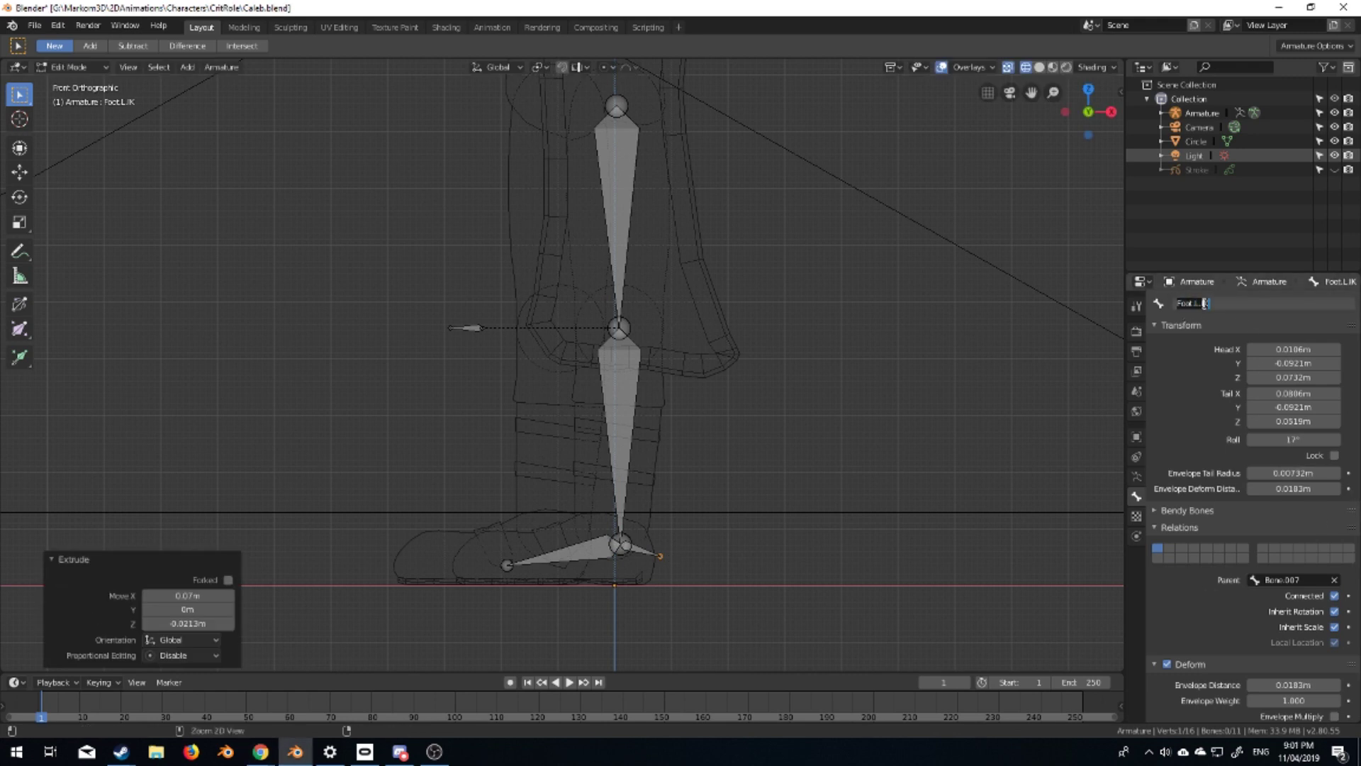
Disconnect Foot.L.IK from the shin bone with Alt+P > Disconnect Bone
click(638, 550)
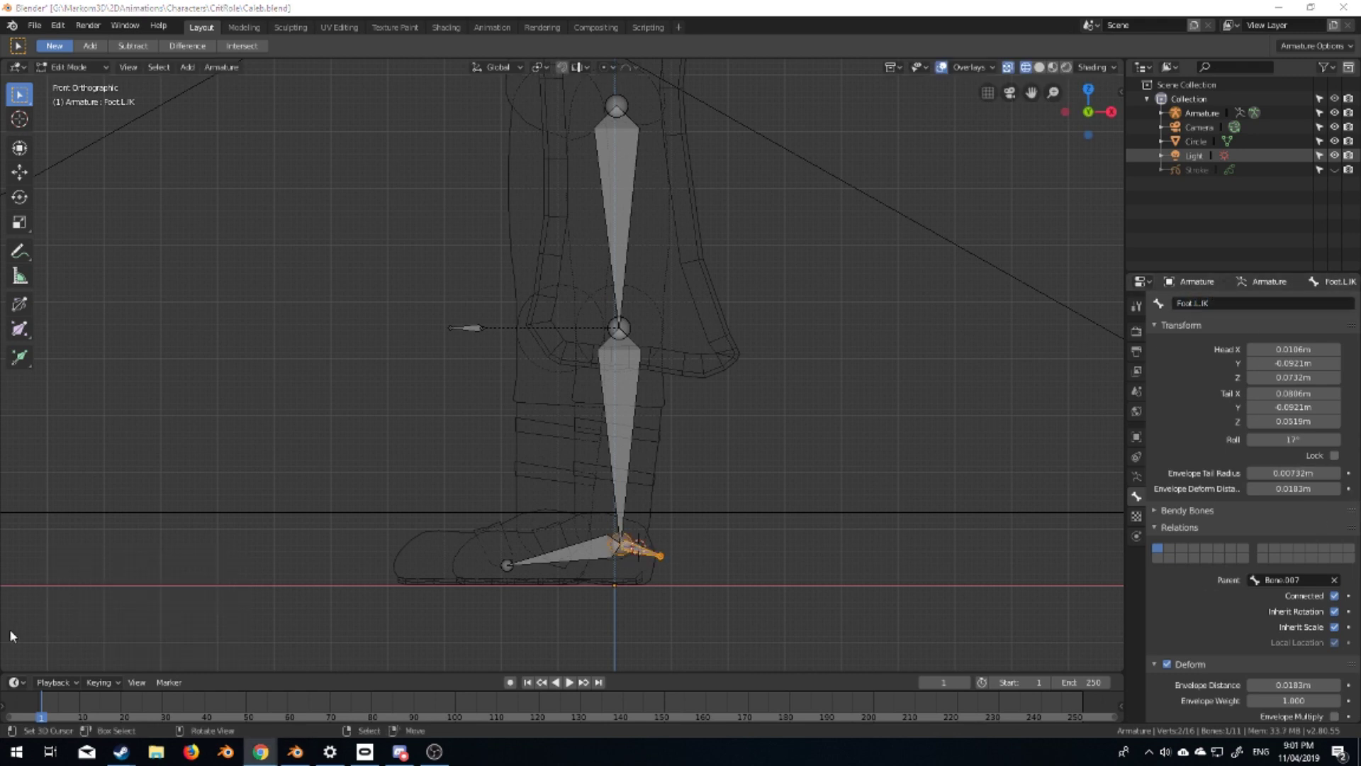
click(634, 547)
key(alt+Tab)
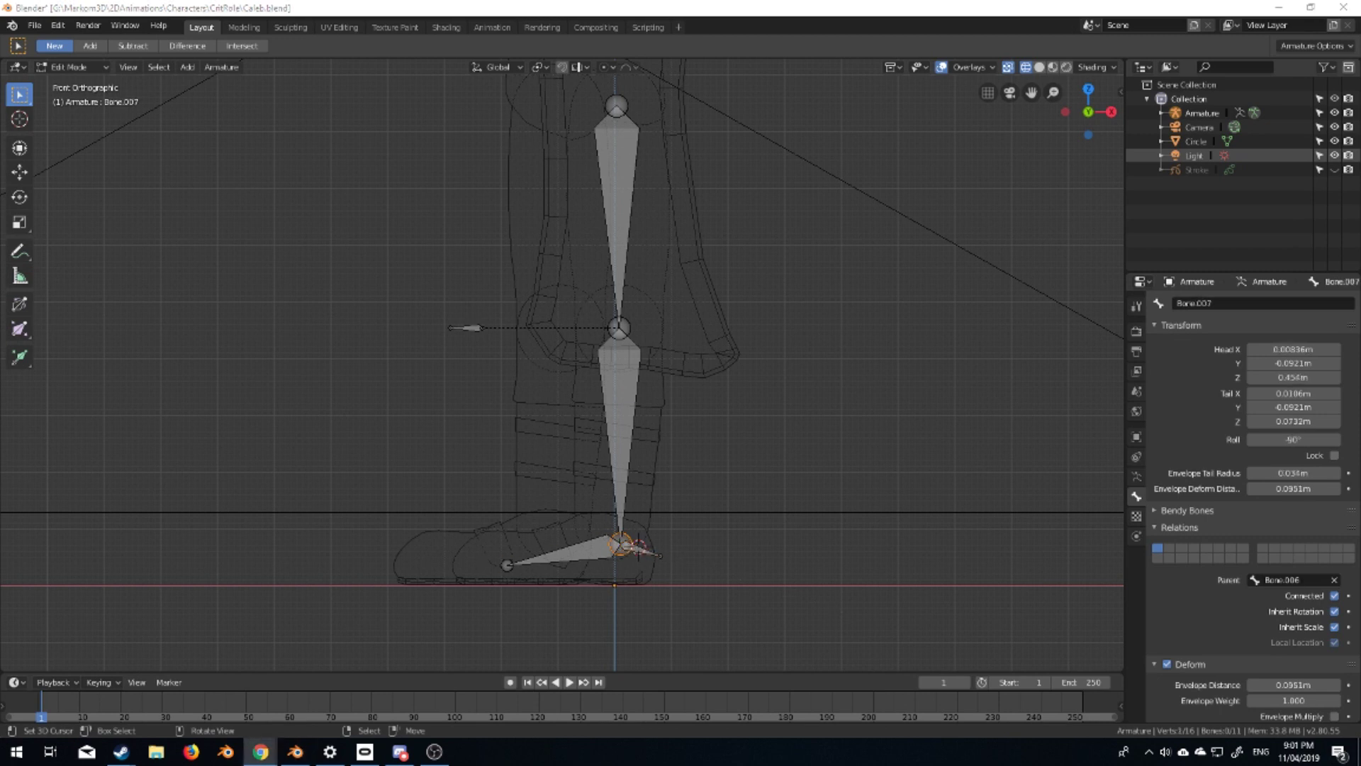
click(641, 551)
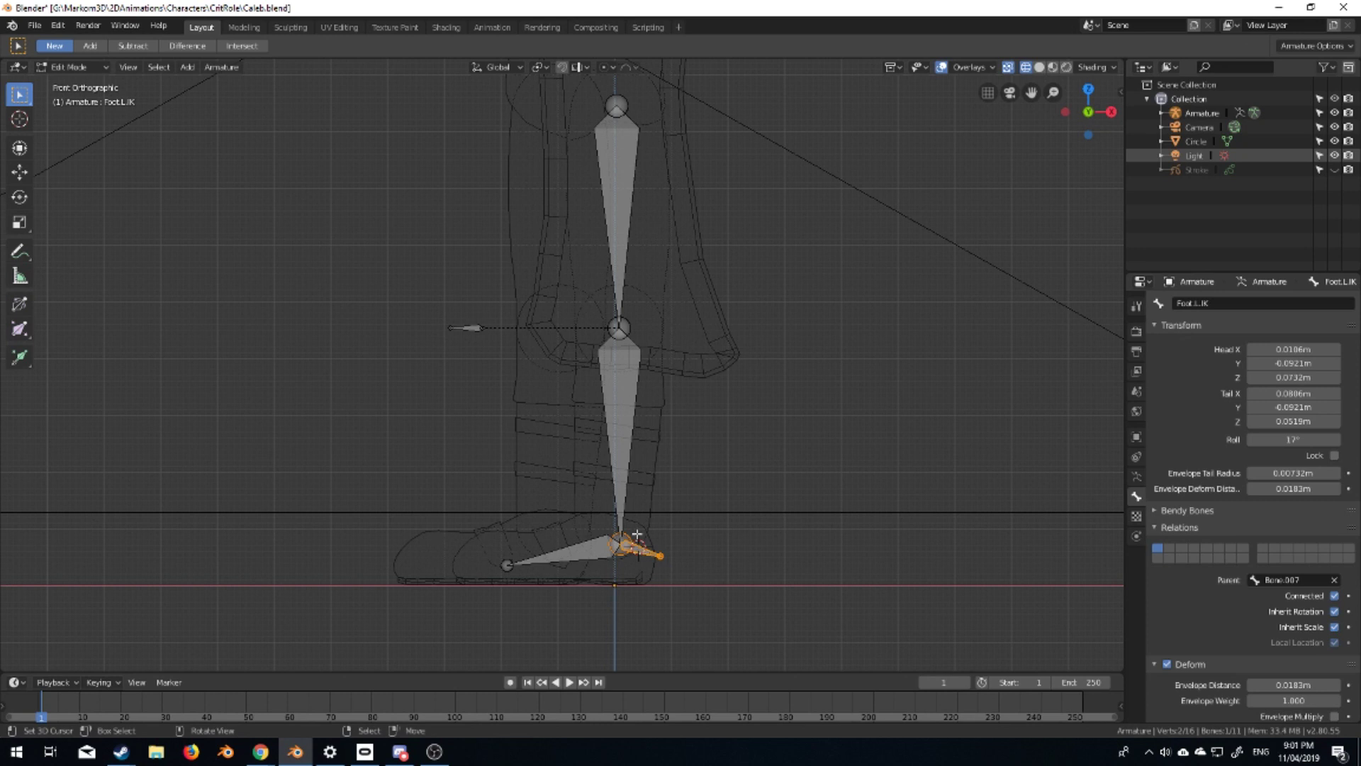
key(alt+p)
key(alt+Tab)
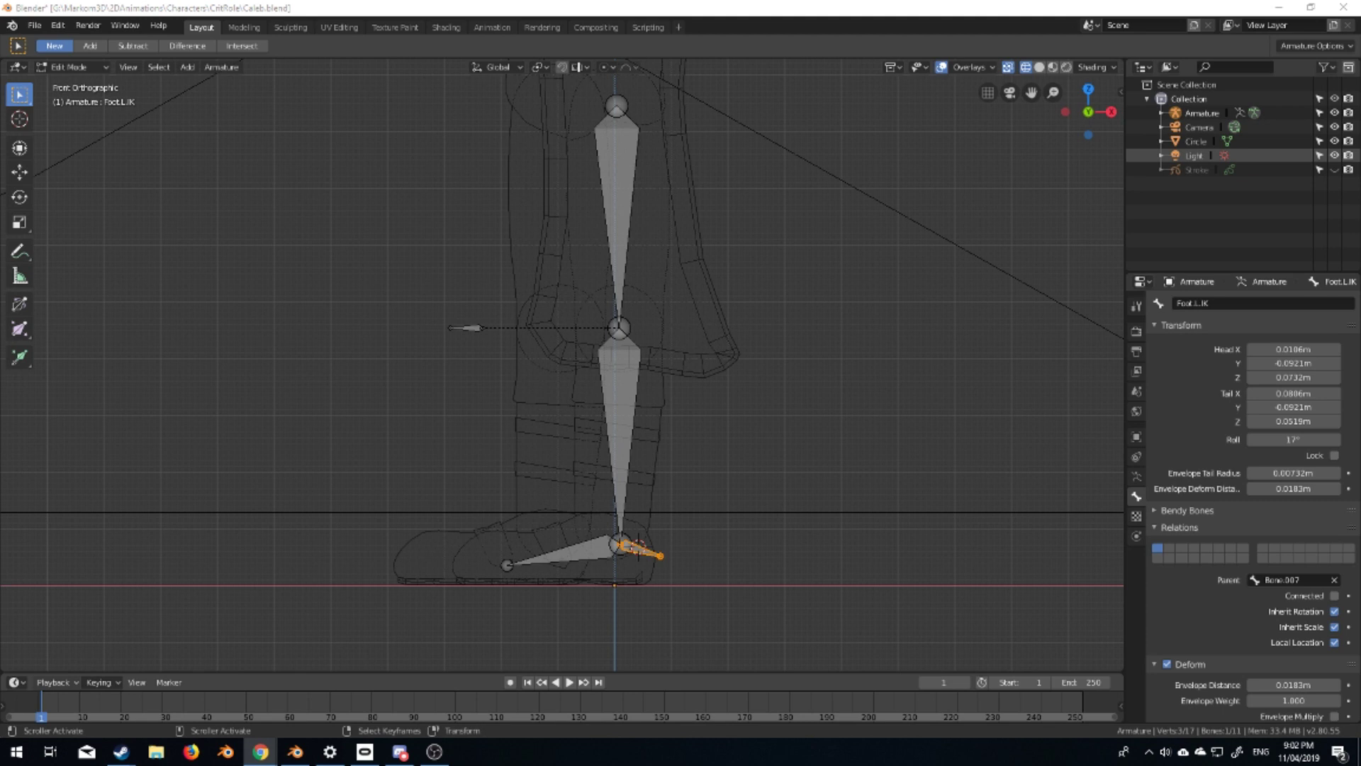
Extrude a new bone from the ankle along X toward the toes and clear its parent
key(alt+Tab)
key(e)
key(x)
click(505, 545)
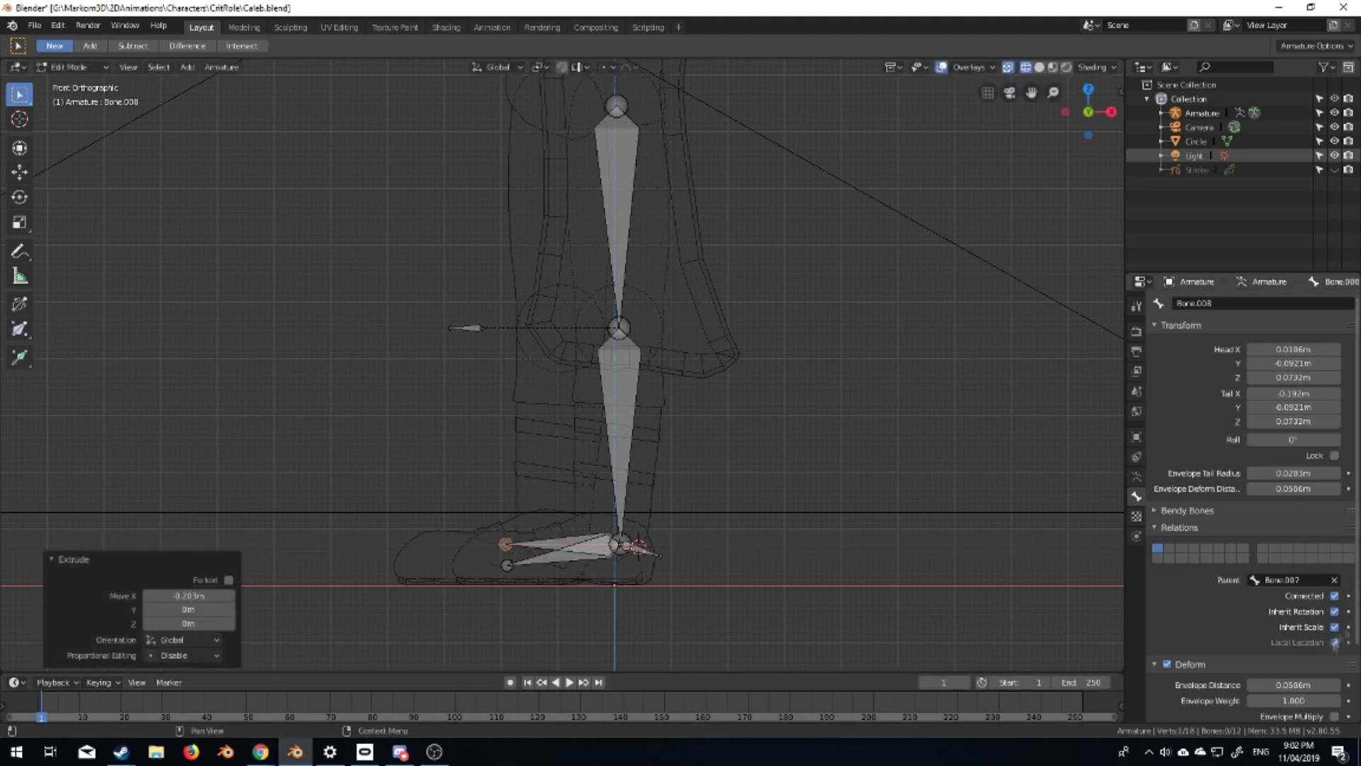
click(1334, 580)
Move the new bone down along Z to rest at the sole of the foot
scroll(534, 638, up, 2)
click(561, 628)
key(g)
key(z)
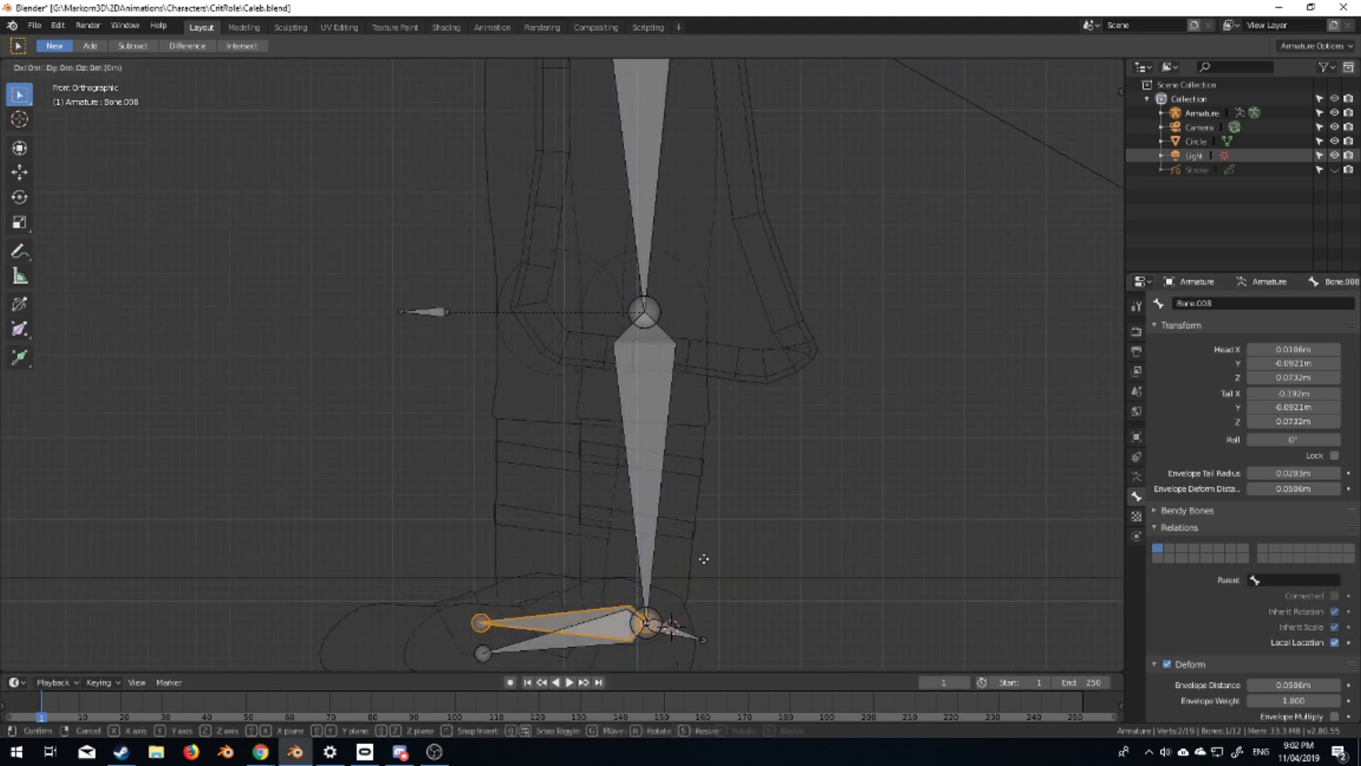
click(706, 602)
shift+middle_drag(706, 602, 706, 480)
key(g)
key(z)
click(707, 486)
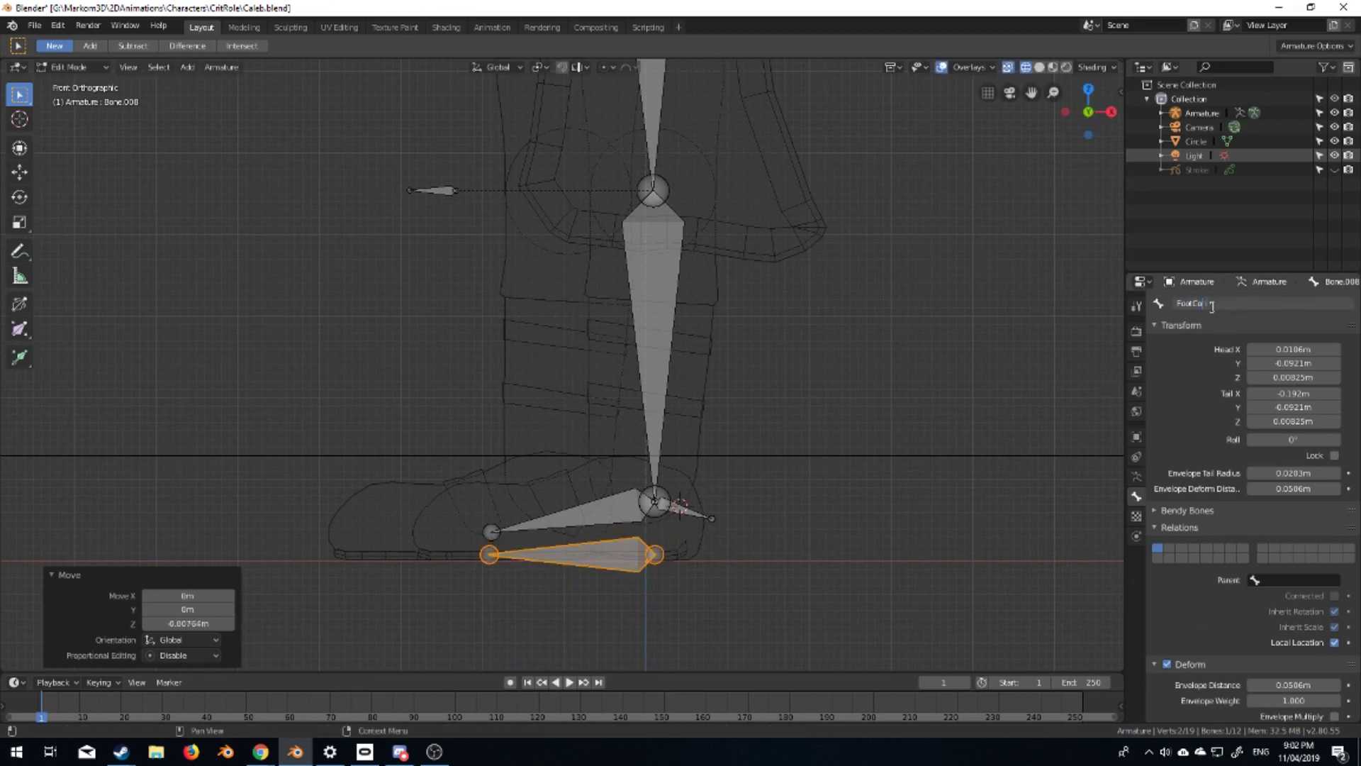
Parent Knee.L to Foot.L.IK, and Foot.L.IK to FootControl.L
key(alt+Tab)
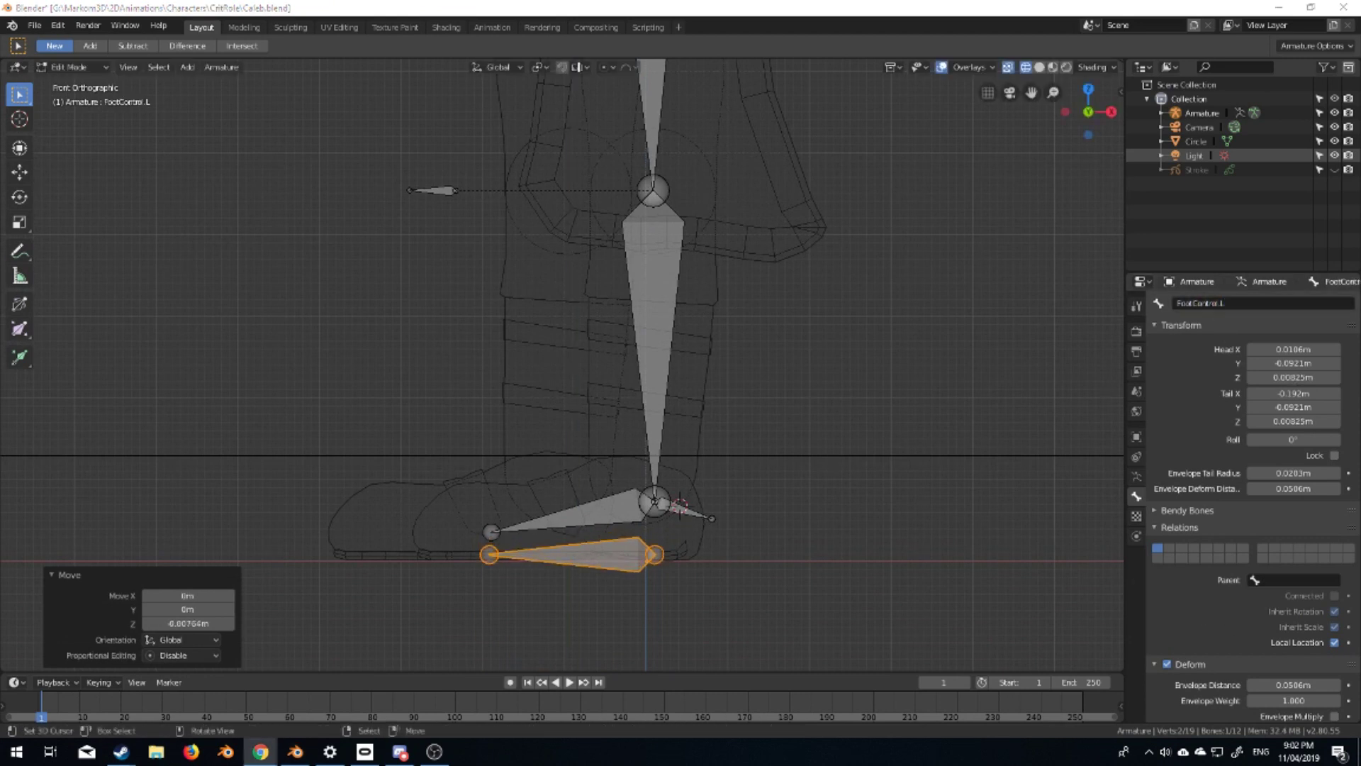
click(432, 190)
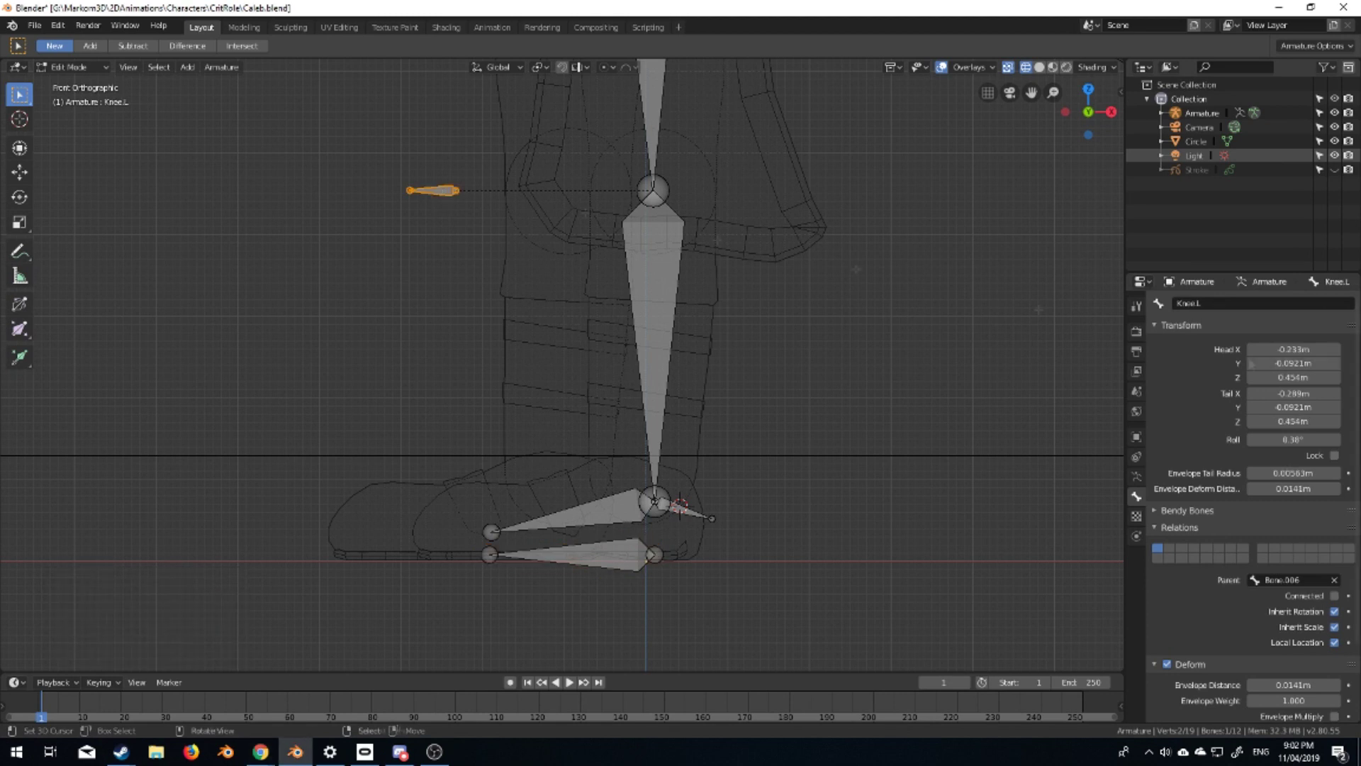
click(1294, 580)
click(1262, 438)
click(686, 510)
click(1291, 580)
click(1262, 528)
Rename the upper foot bone Foot.L, rename the shin bone, and name the upper leg bone Leg.Upper.L
click(578, 508)
click(1276, 303)
text(.L)
key(Return)
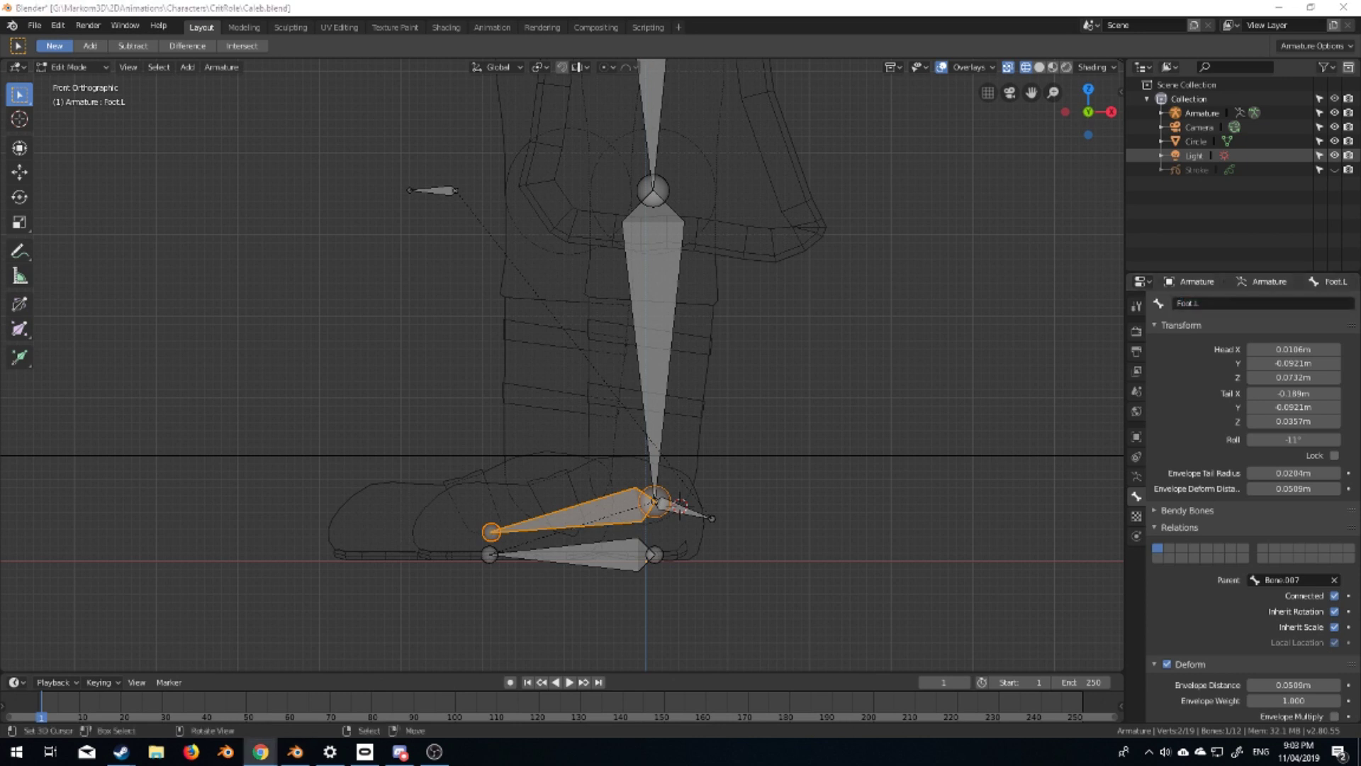
click(663, 332)
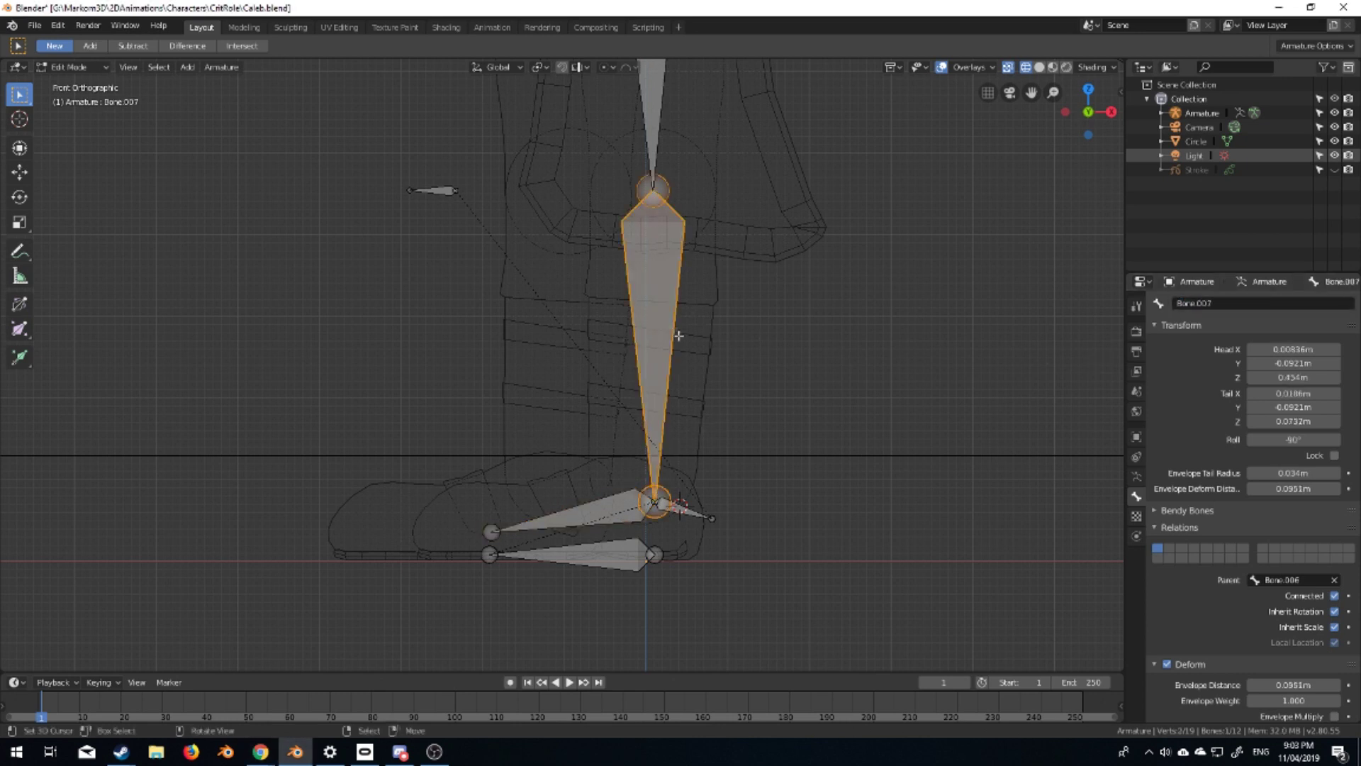
click(1221, 302)
key(Return)
click(653, 128)
click(1224, 304)
text(Le)
text(.L)
key(Return)
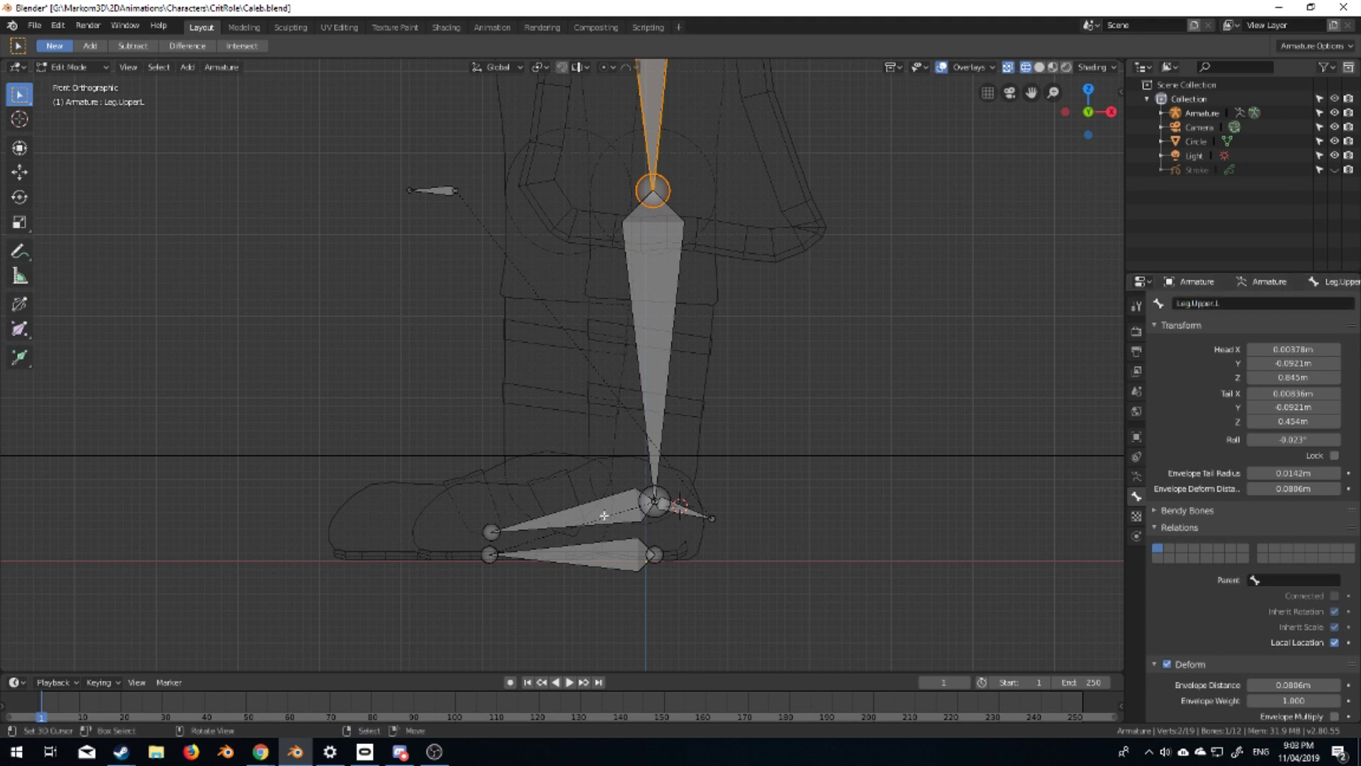
Try parenting Foot.L to Leg.Upper.L and connecting it, then undo both changes
click(599, 518)
click(1316, 580)
click(1218, 447)
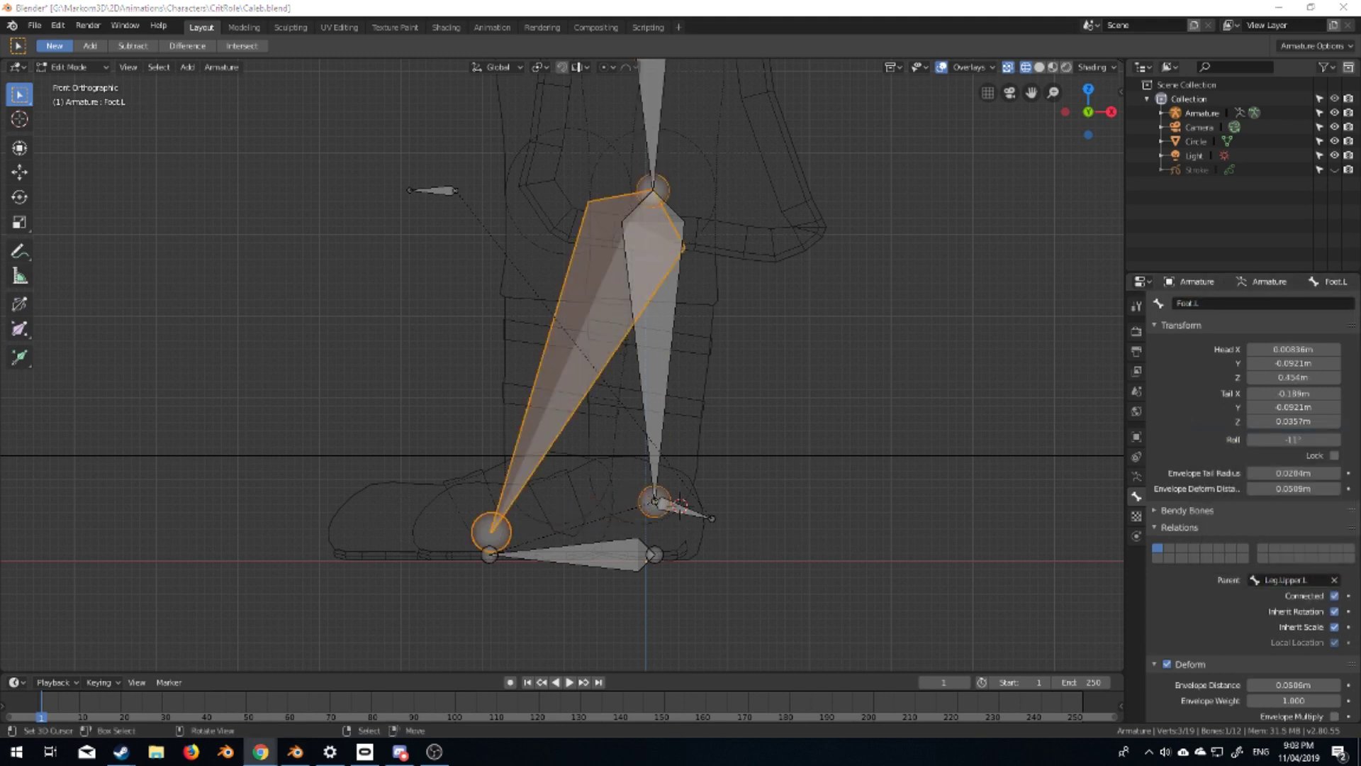
key(ctrl+z)
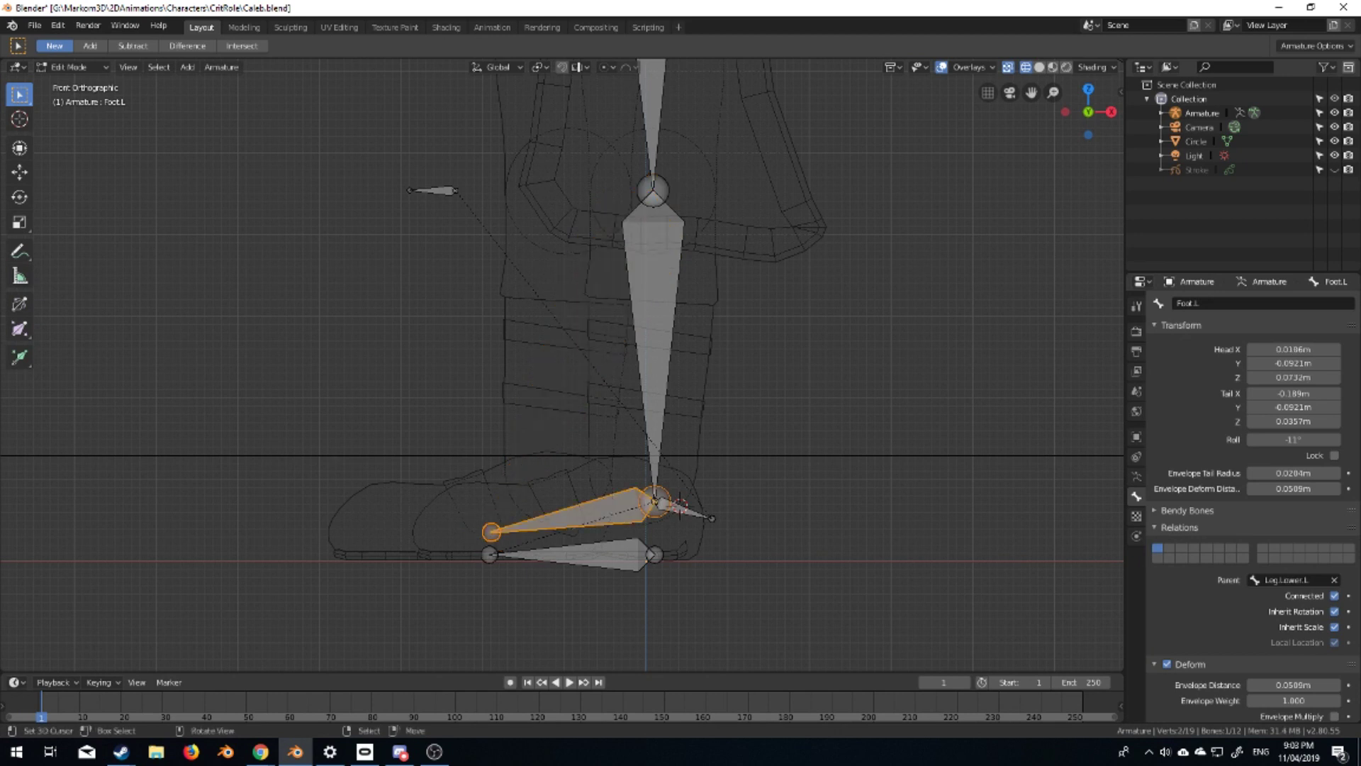
click(702, 515)
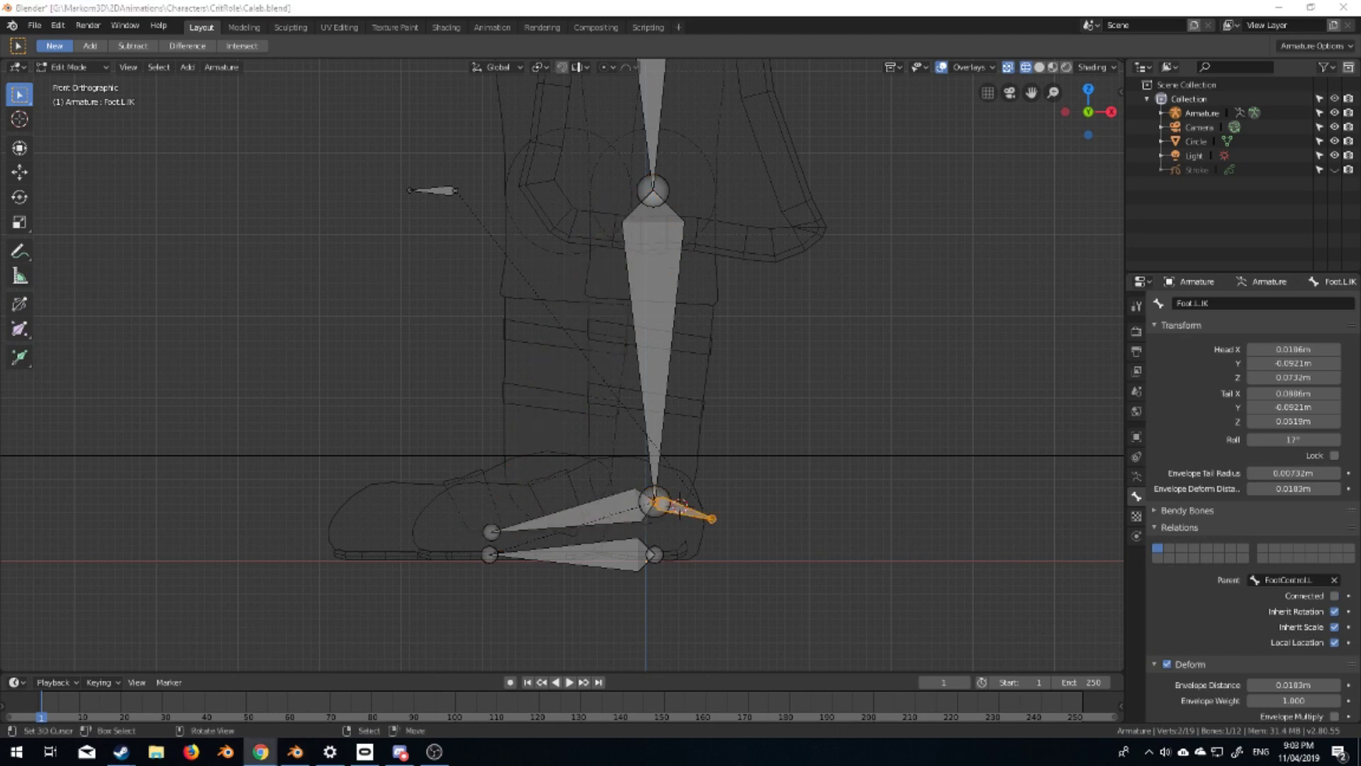
click(574, 516)
click(1335, 596)
key(alt+Tab)
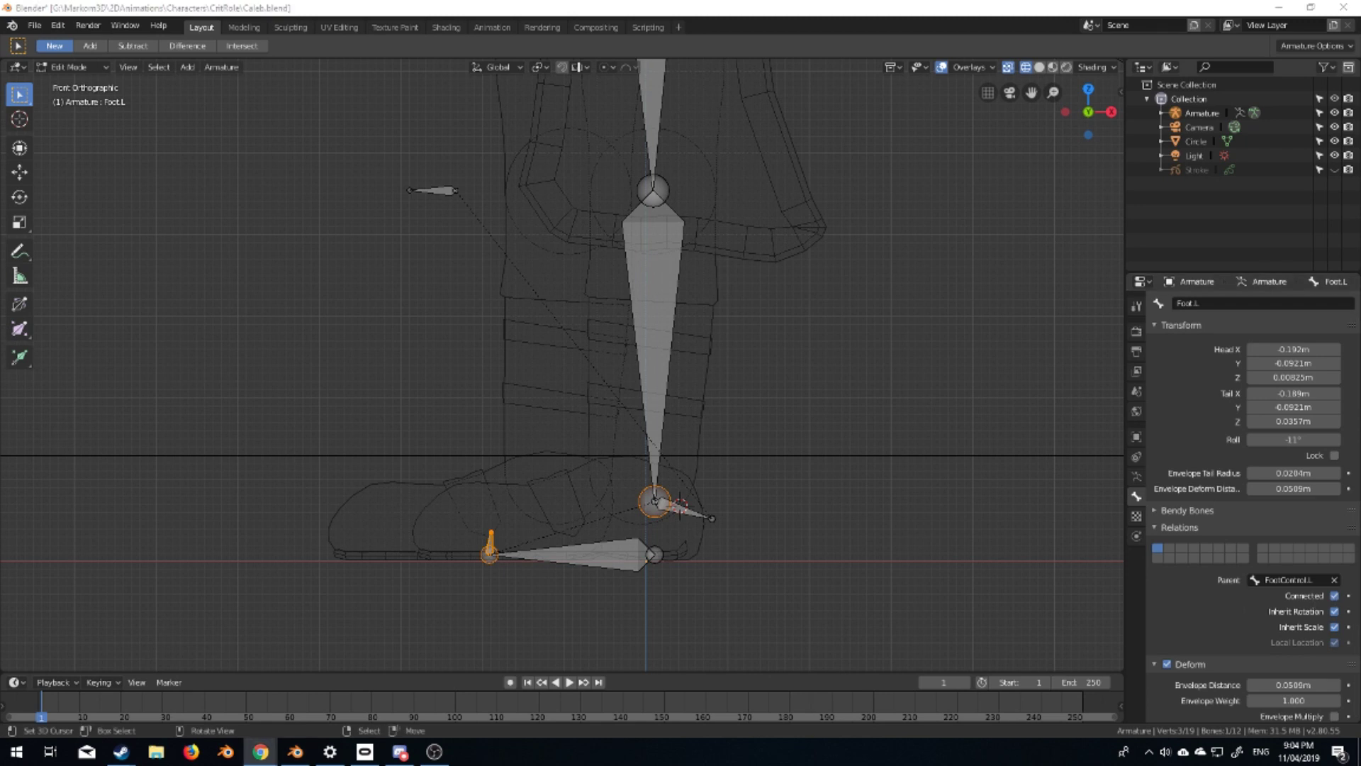
click(693, 6)
key(ctrl+z)
Set Foot.L's parent to FootControl.L, unconnected, and switch the armature to Pose Mode
click(1320, 580)
text(foot)
click(1221, 461)
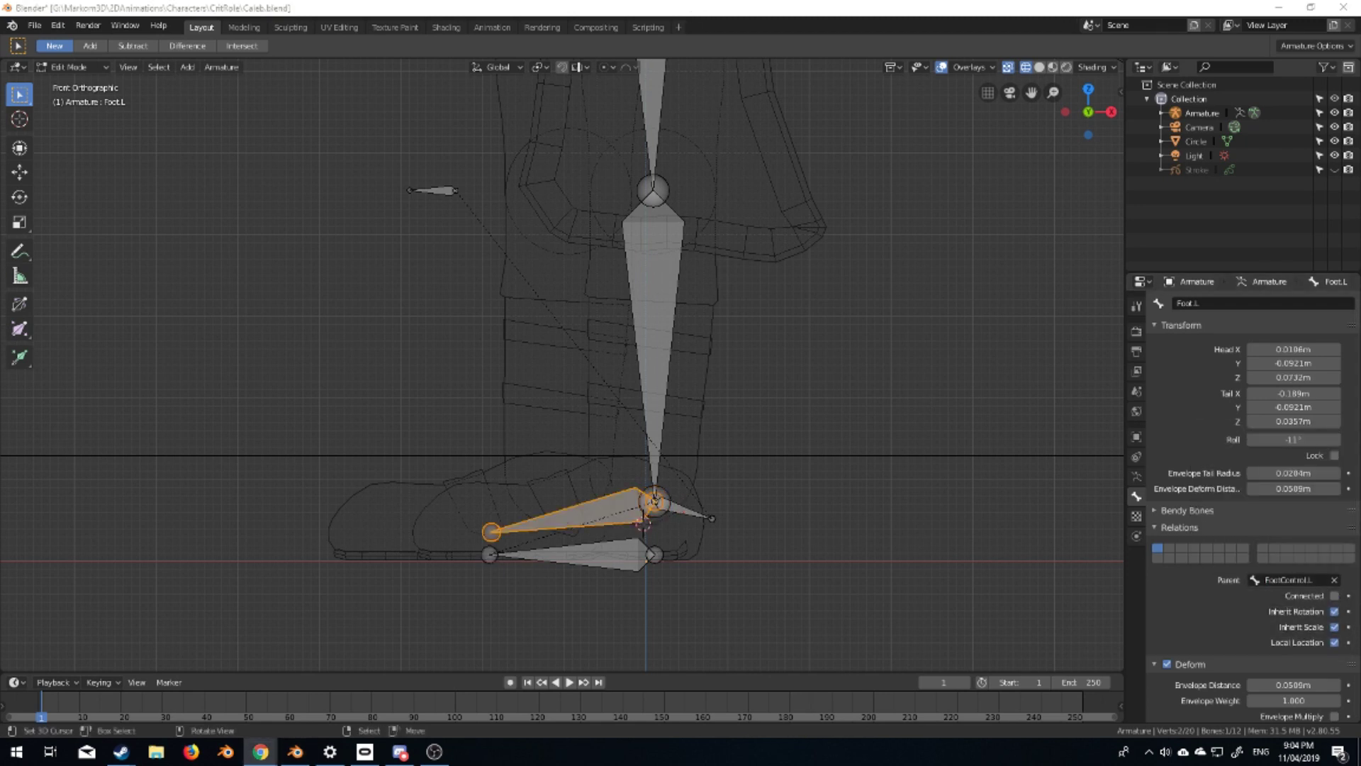
key(ctrl+Tab)
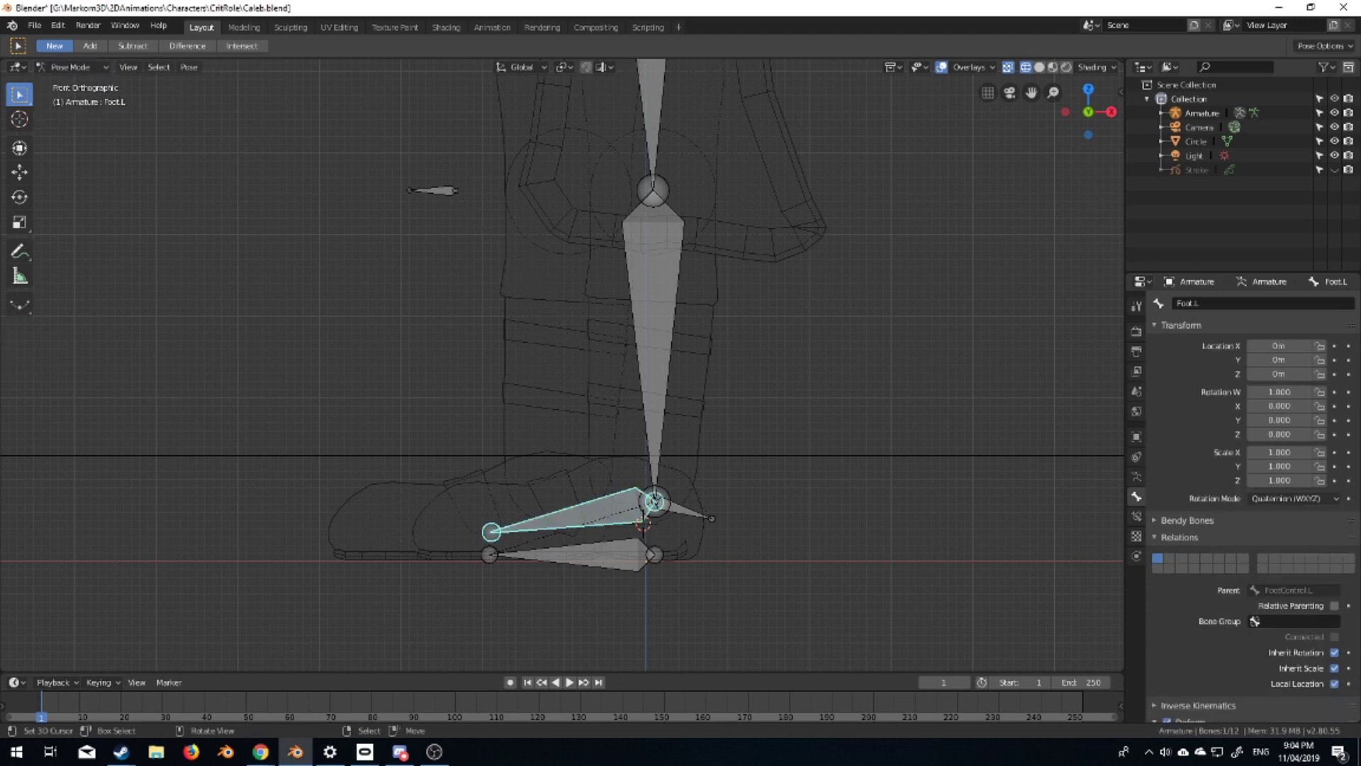
Add a Copy Location constraint to Foot.L targeting Armature bone Leg.Lower.L, Head/Tail 1.0
click(1136, 516)
click(1227, 305)
click(1191, 352)
click(1345, 351)
click(653, 319)
click(1274, 372)
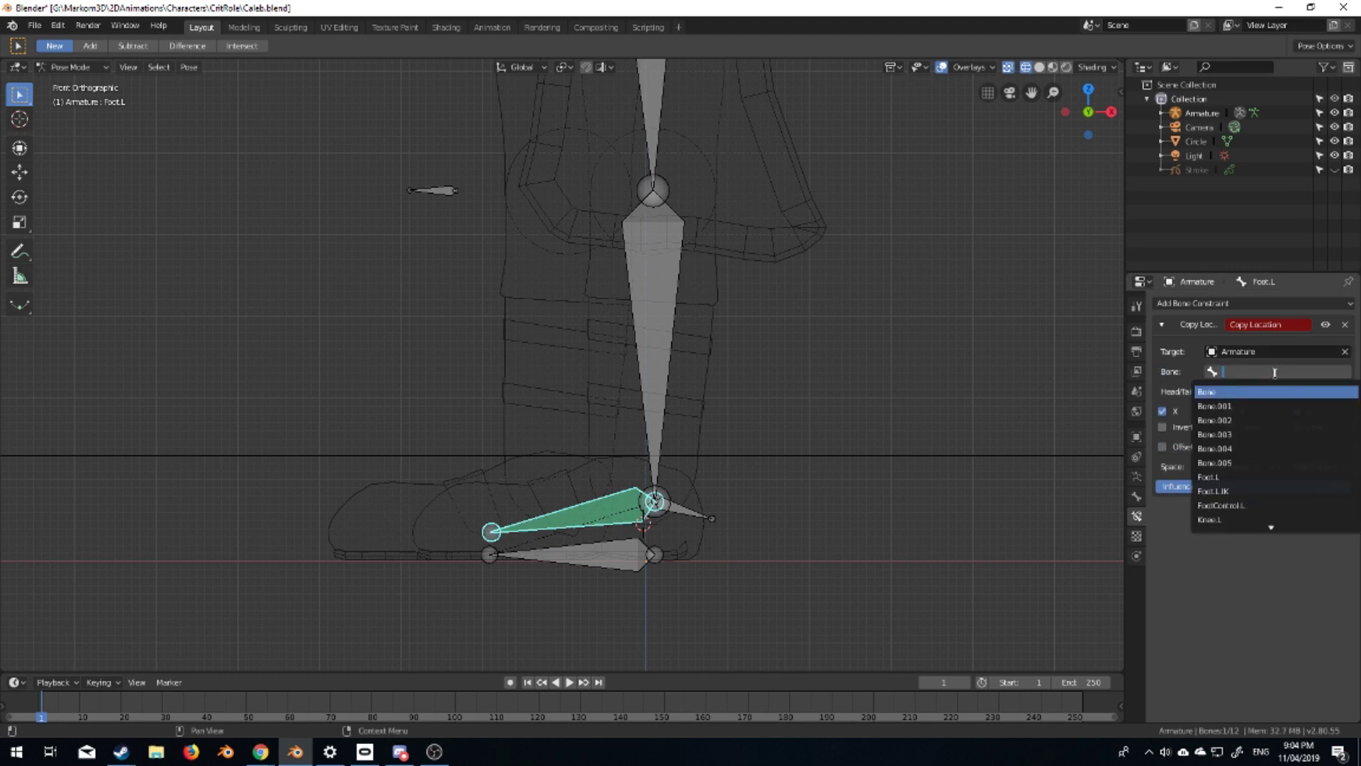
text(leg)
key(Return)
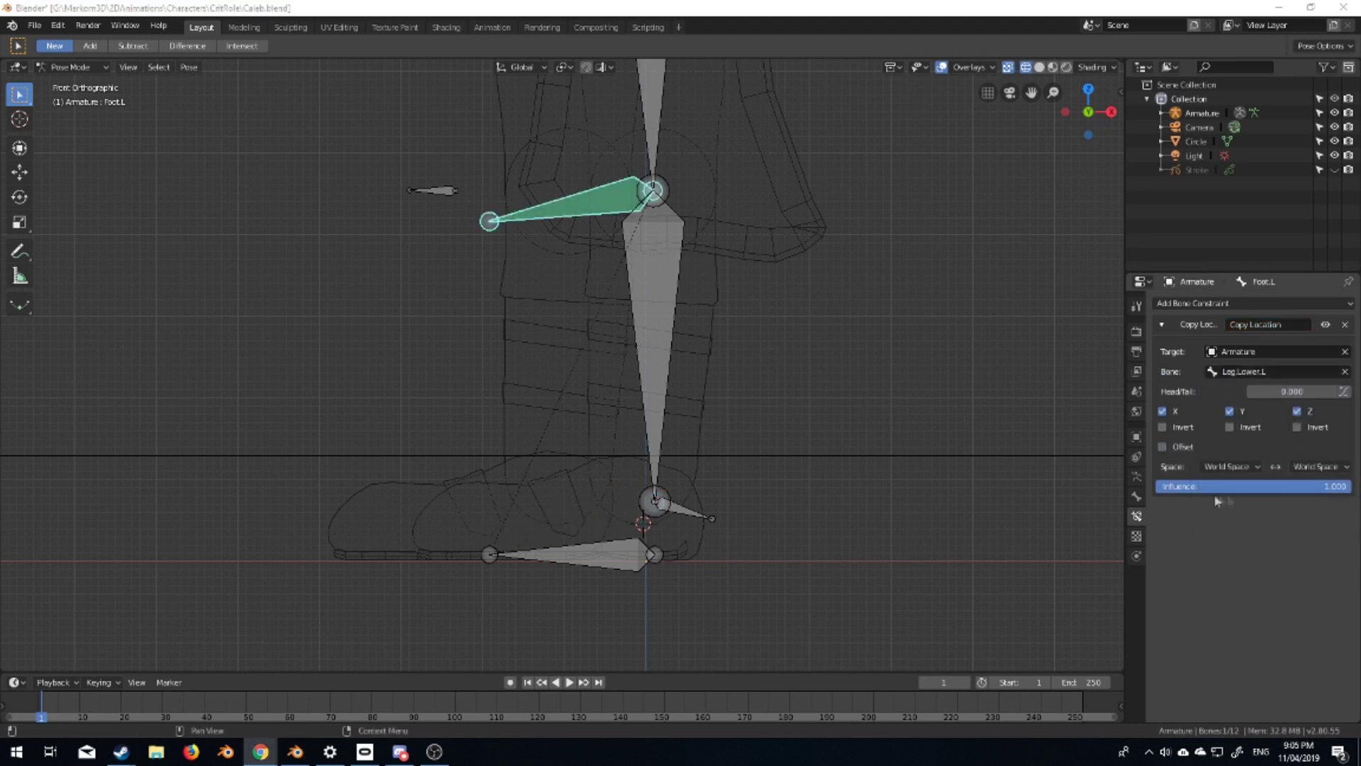
drag(1277, 391, 1347, 391)
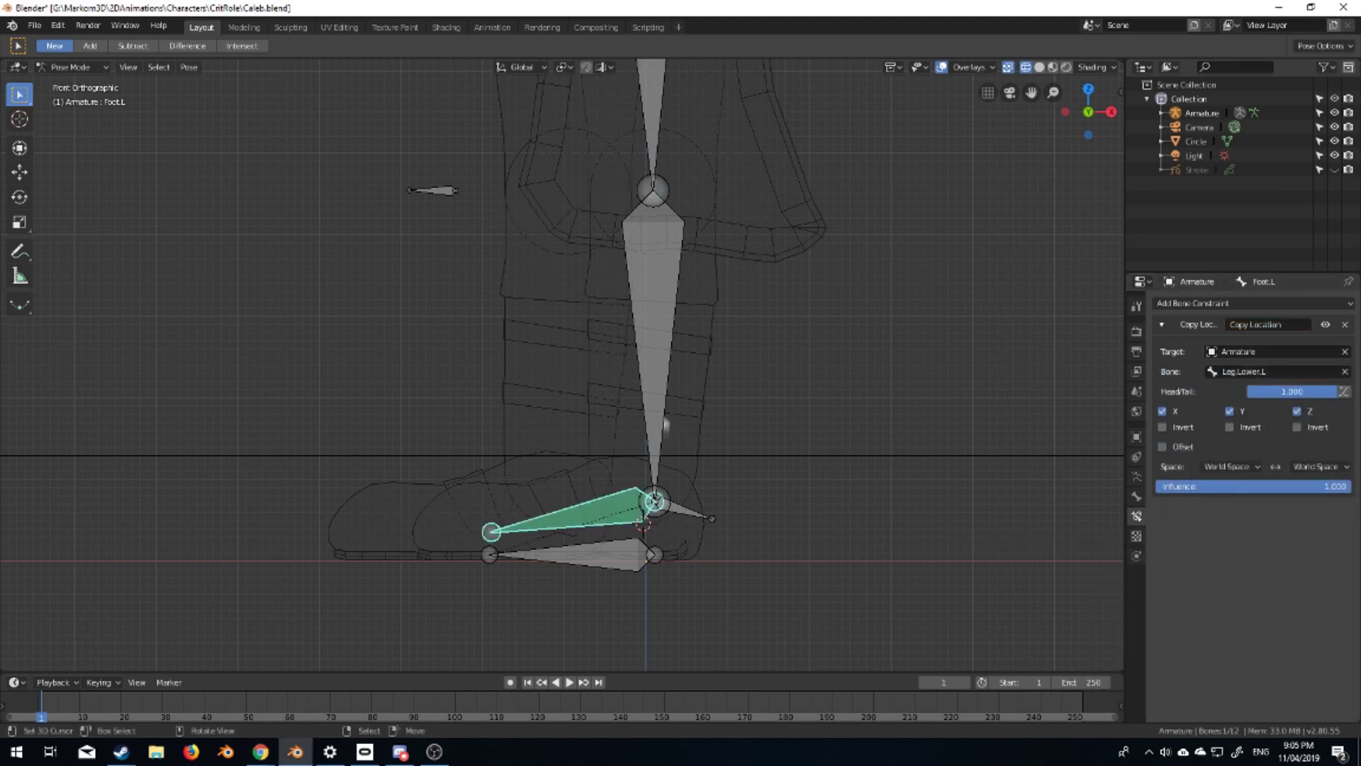
Add an IK constraint to the Leg.Lower.L bone
click(646, 361)
key(F3)
text(ik add)
key(Return)
key(alt+Tab)
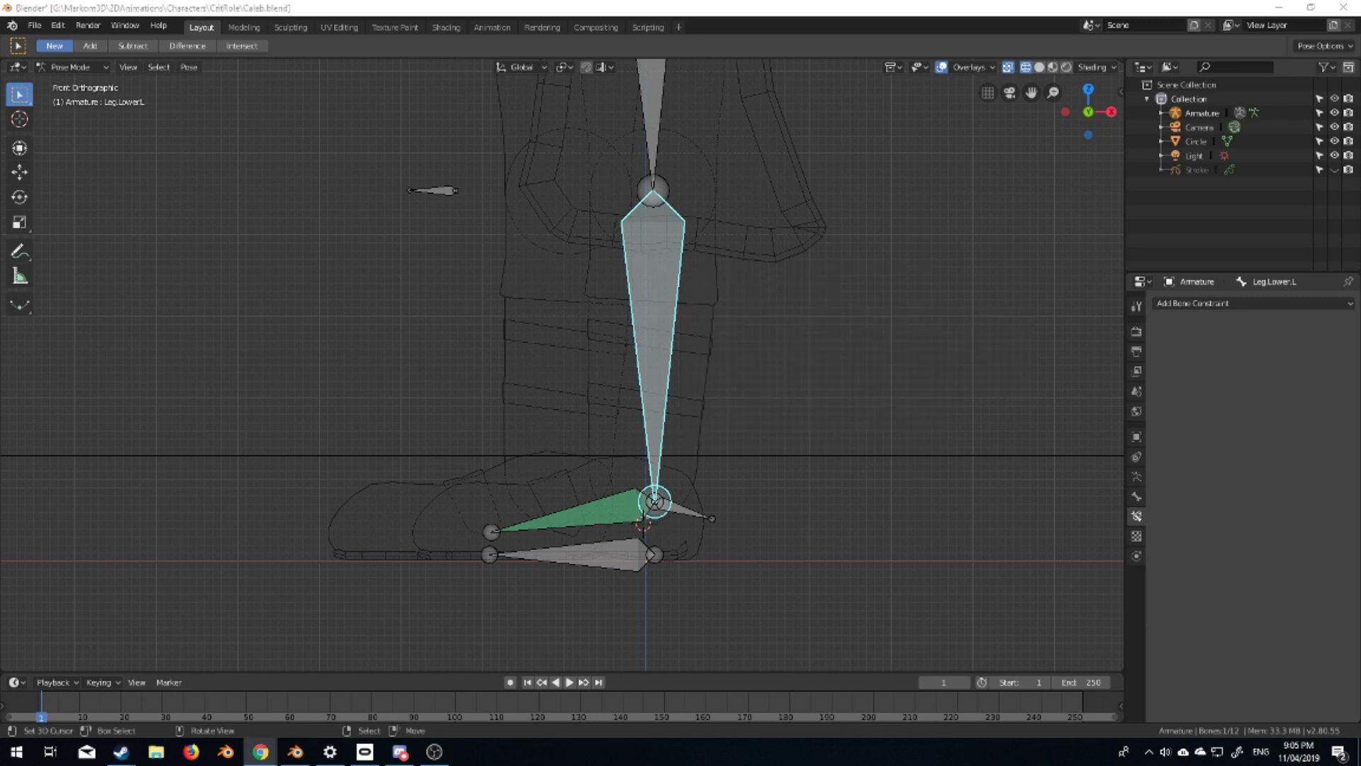
key(alt+Tab)
key(shift+i)
click(681, 333)
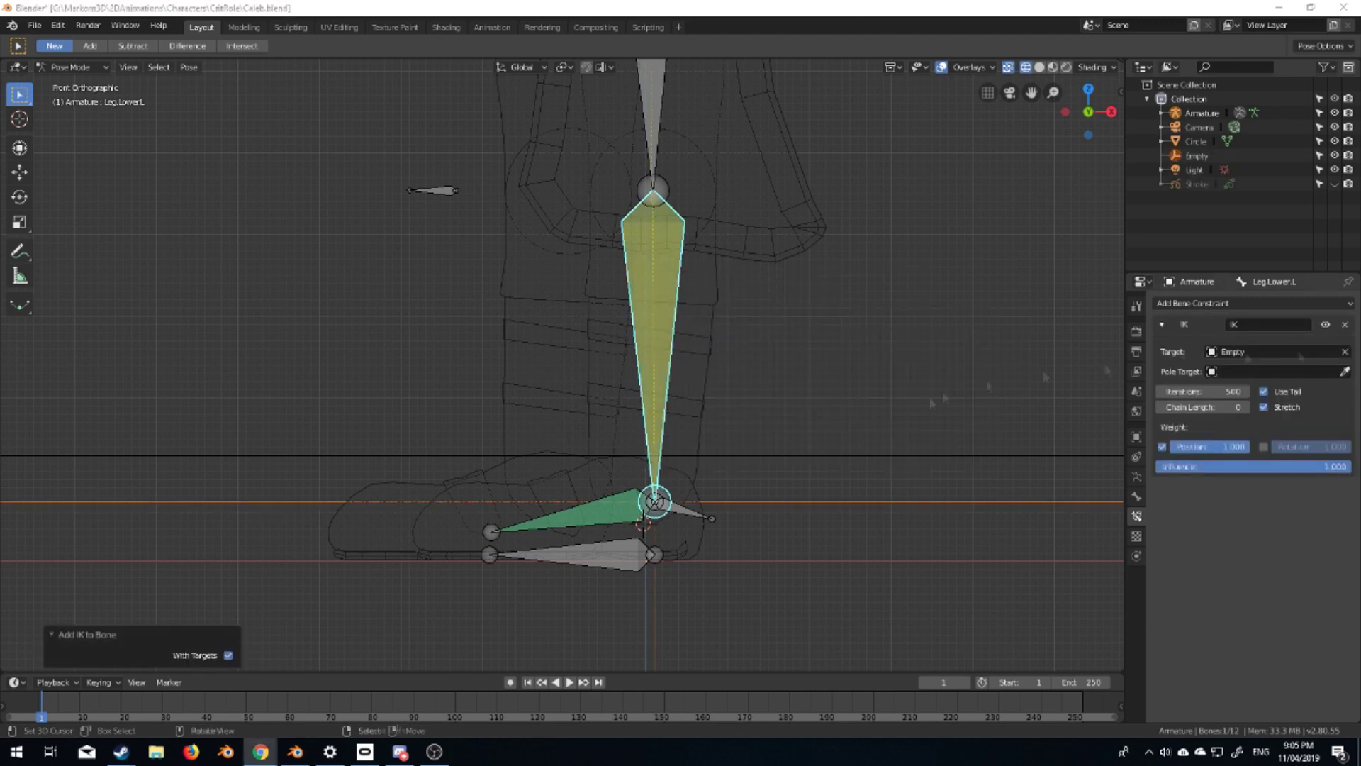
Set the IK target to Armature bone Foot.L.IK and the pole target to Knee.L
click(1269, 352)
click(1255, 373)
click(1254, 373)
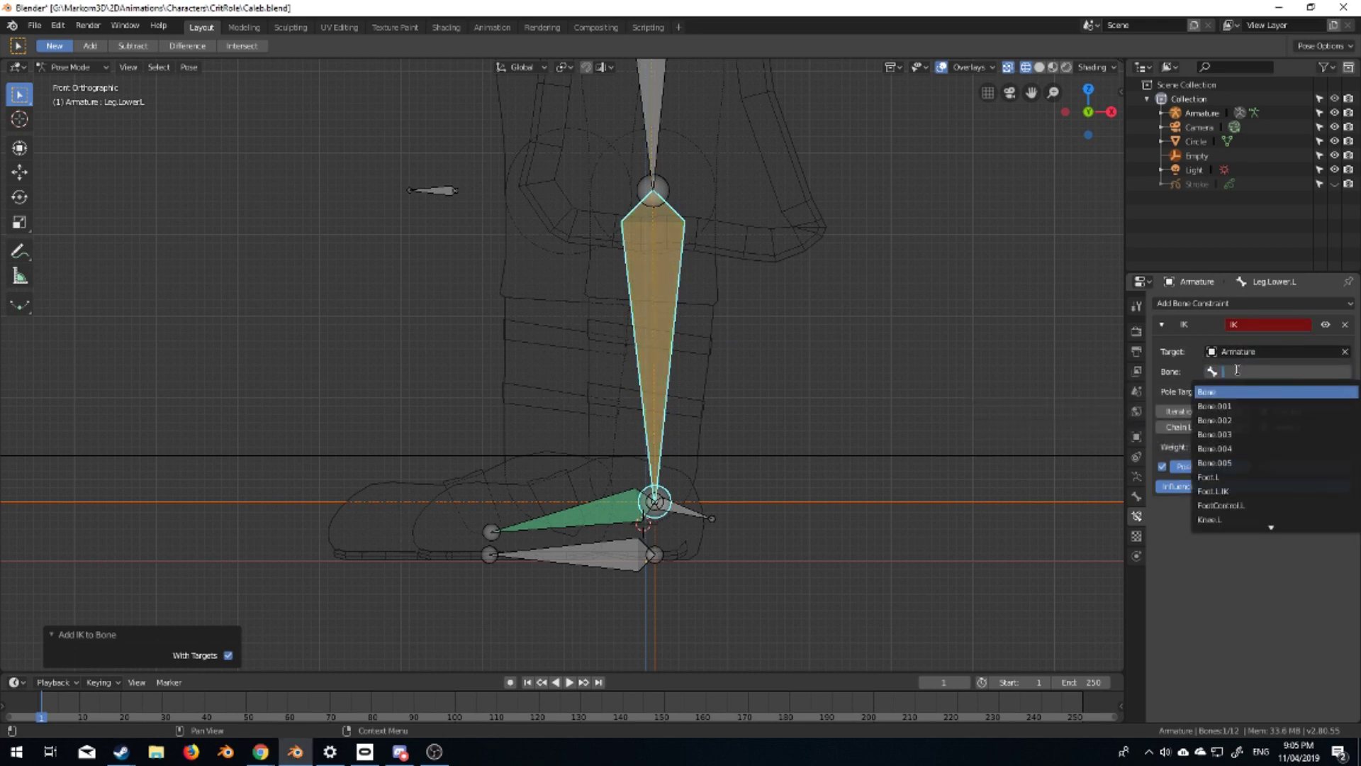
text(ik)
key(Return)
click(1269, 391)
click(1234, 423)
click(1269, 412)
click(1248, 434)
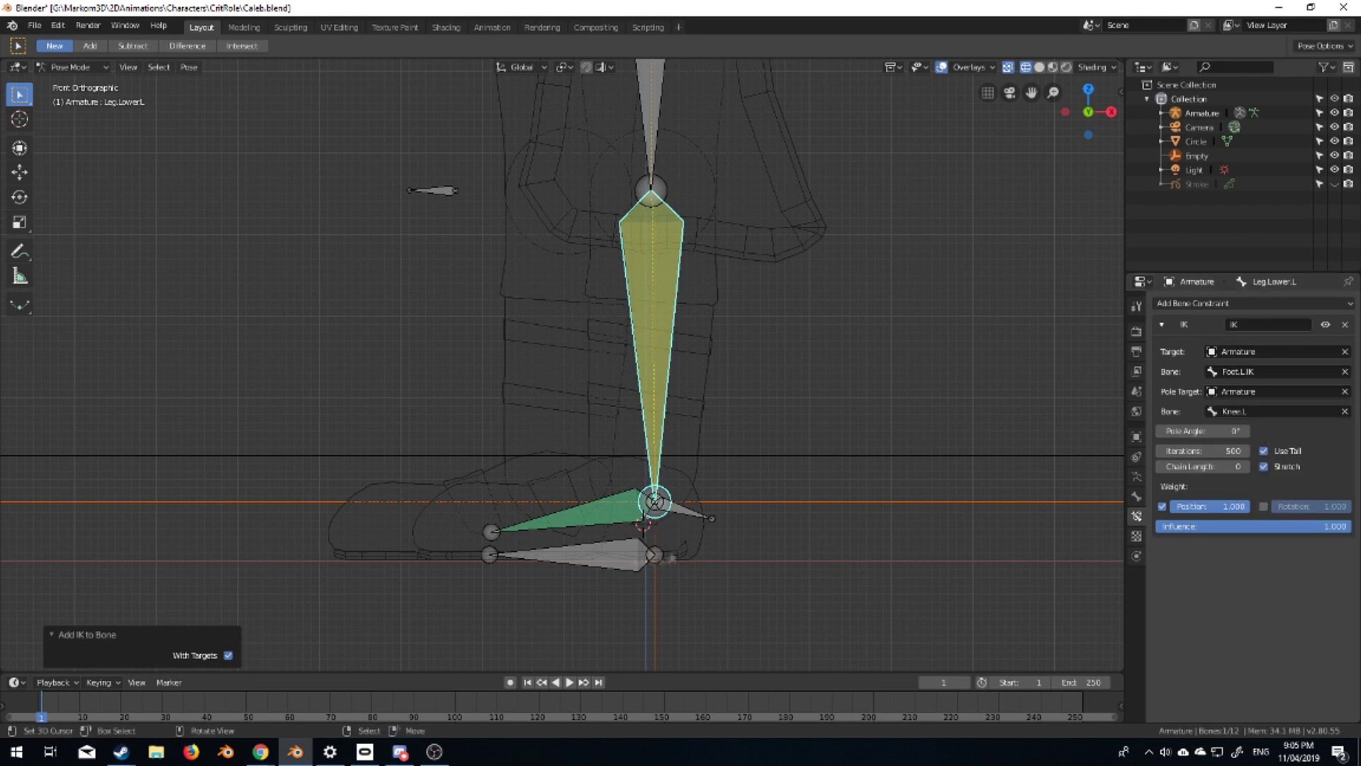
Test the leg by moving FootControl.L, cancel, then select and frame all left-leg bones
click(669, 552)
key(g)
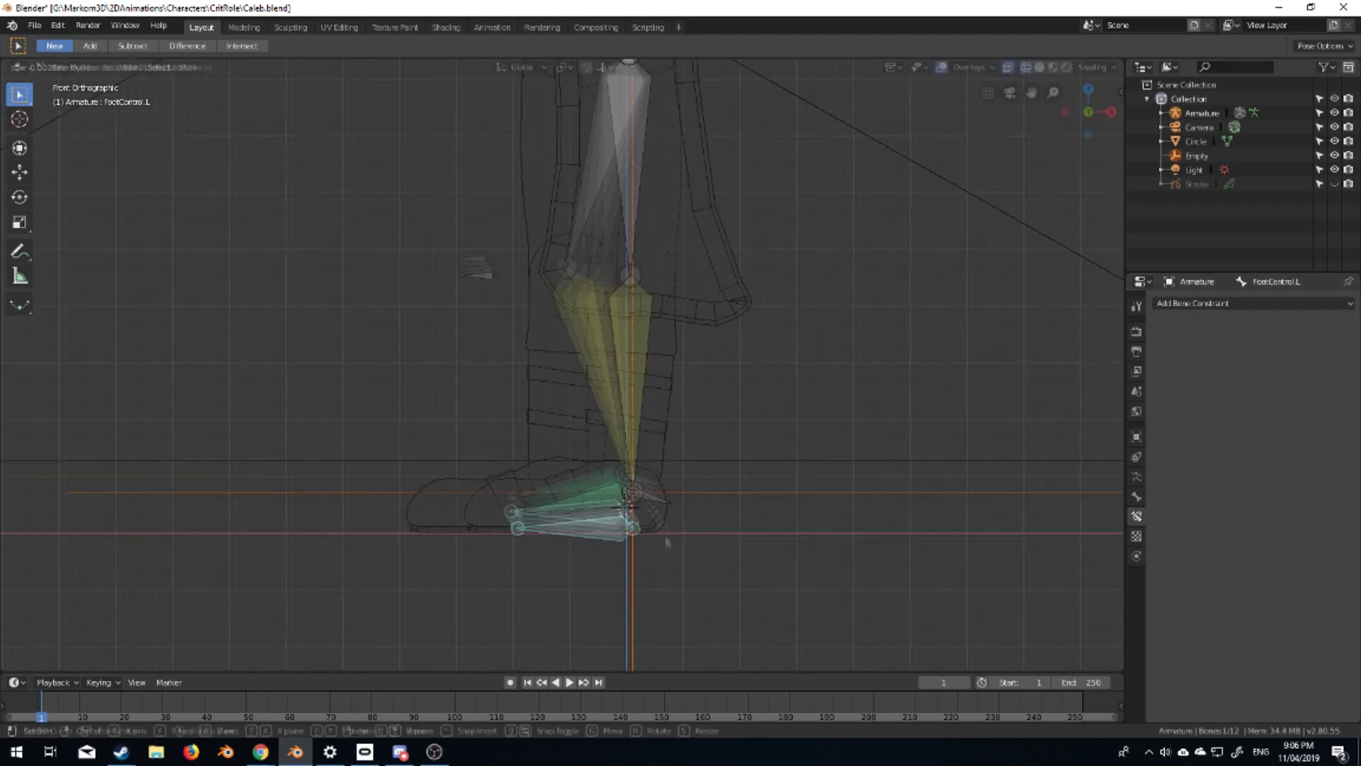
key(Escape)
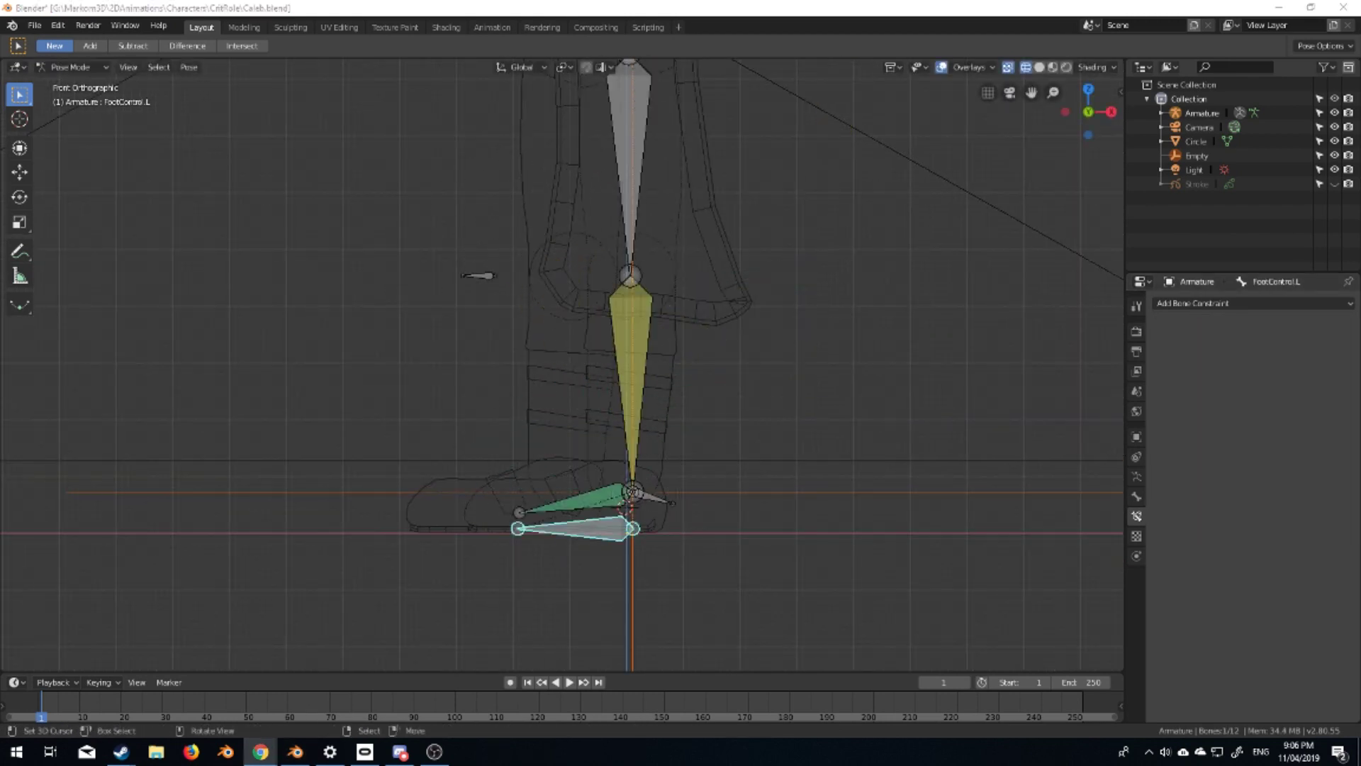
key(a)
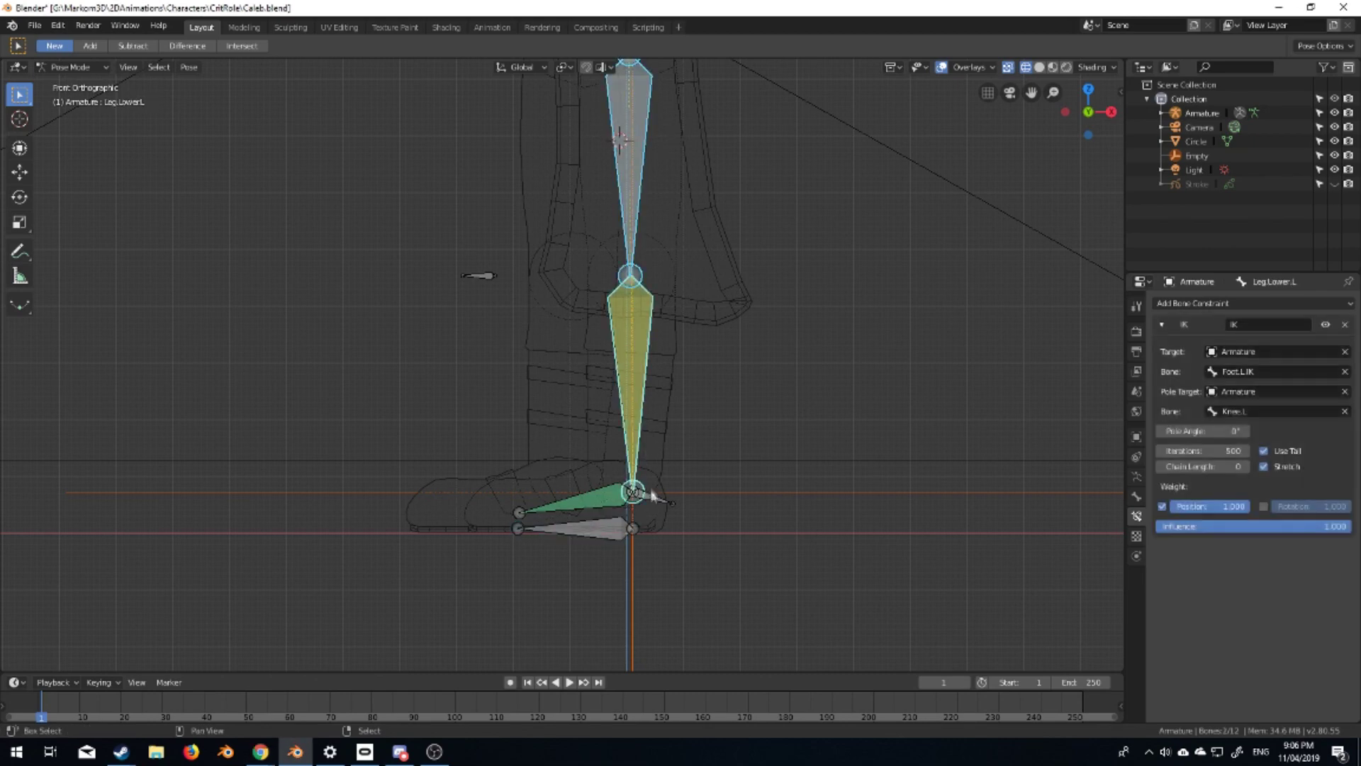
key(KP_Decimal)
key(Tab)
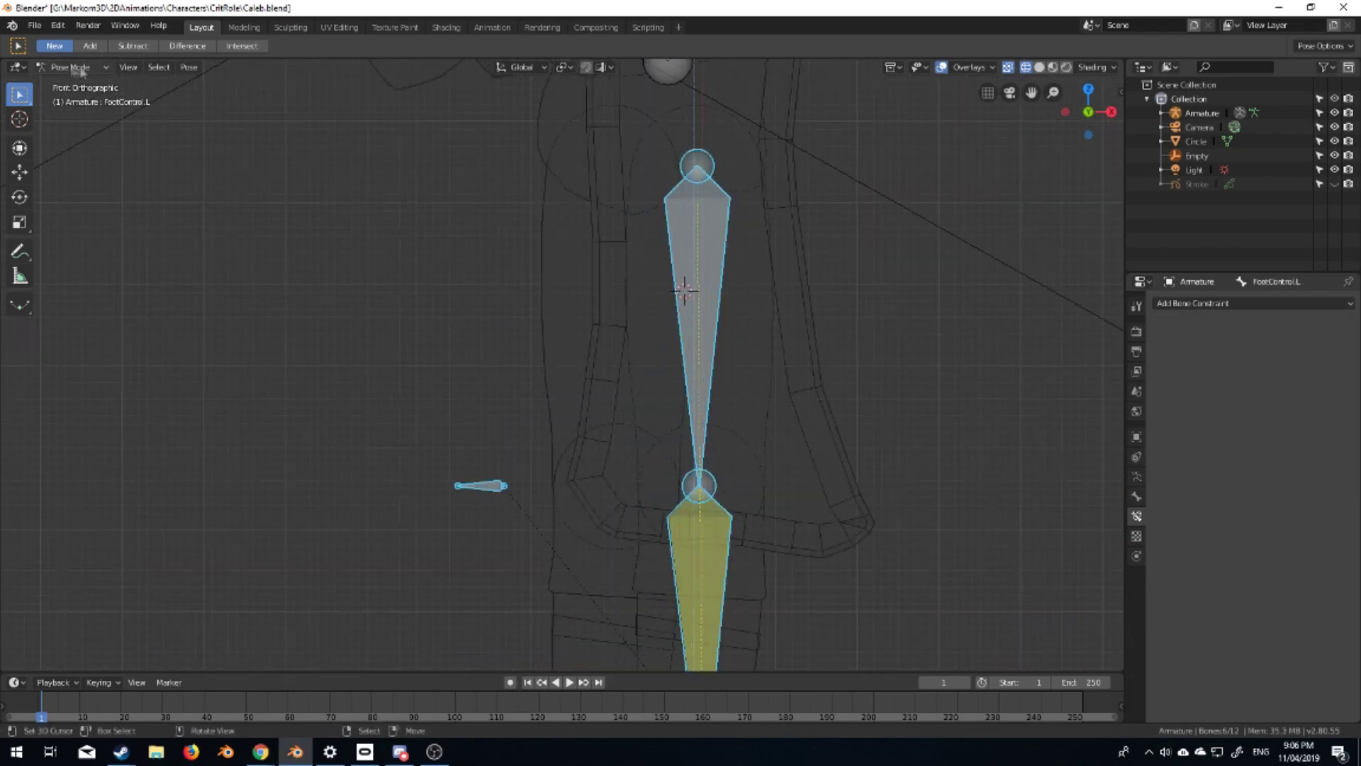
Duplicate the left leg bones and move the copies along X to the right side
key(shift+d)
key(x)
click(759, 425)
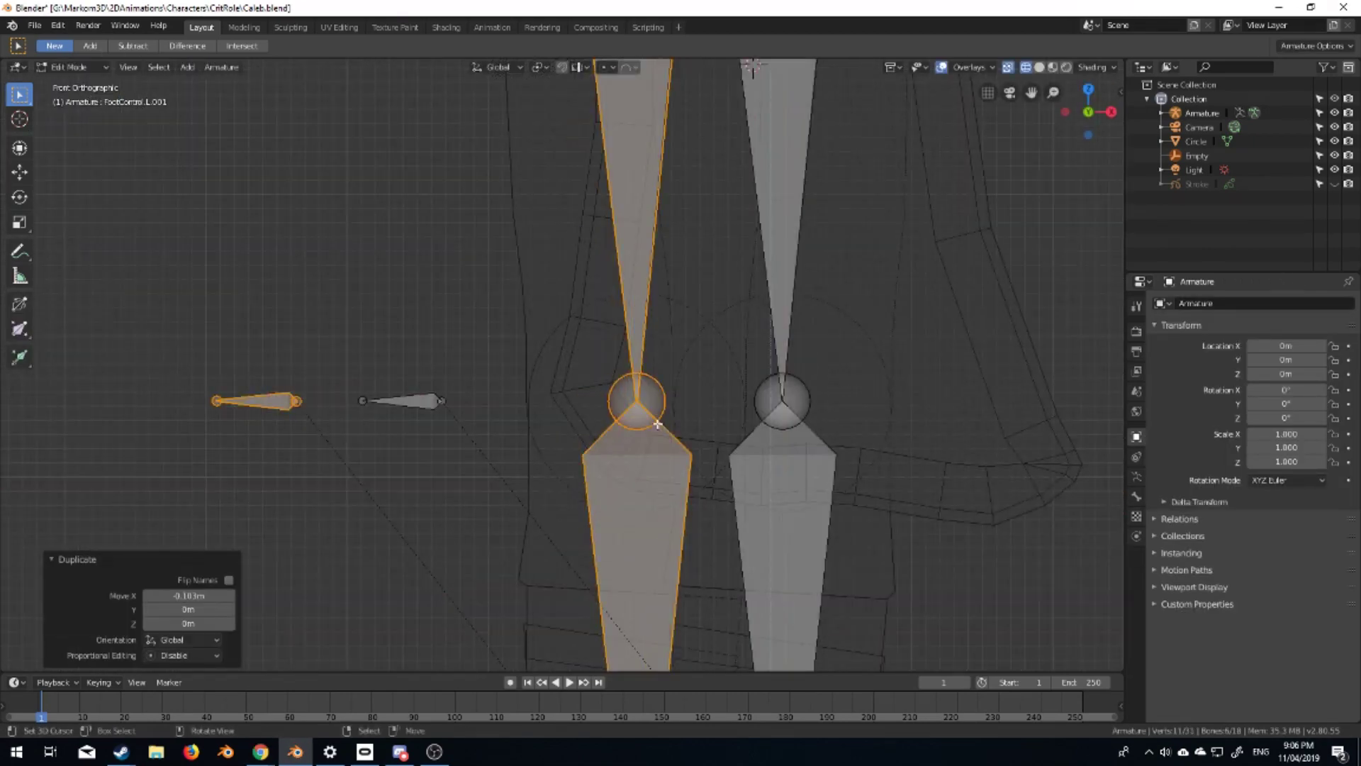
scroll(632, 399, up, 6)
key(g)
key(x)
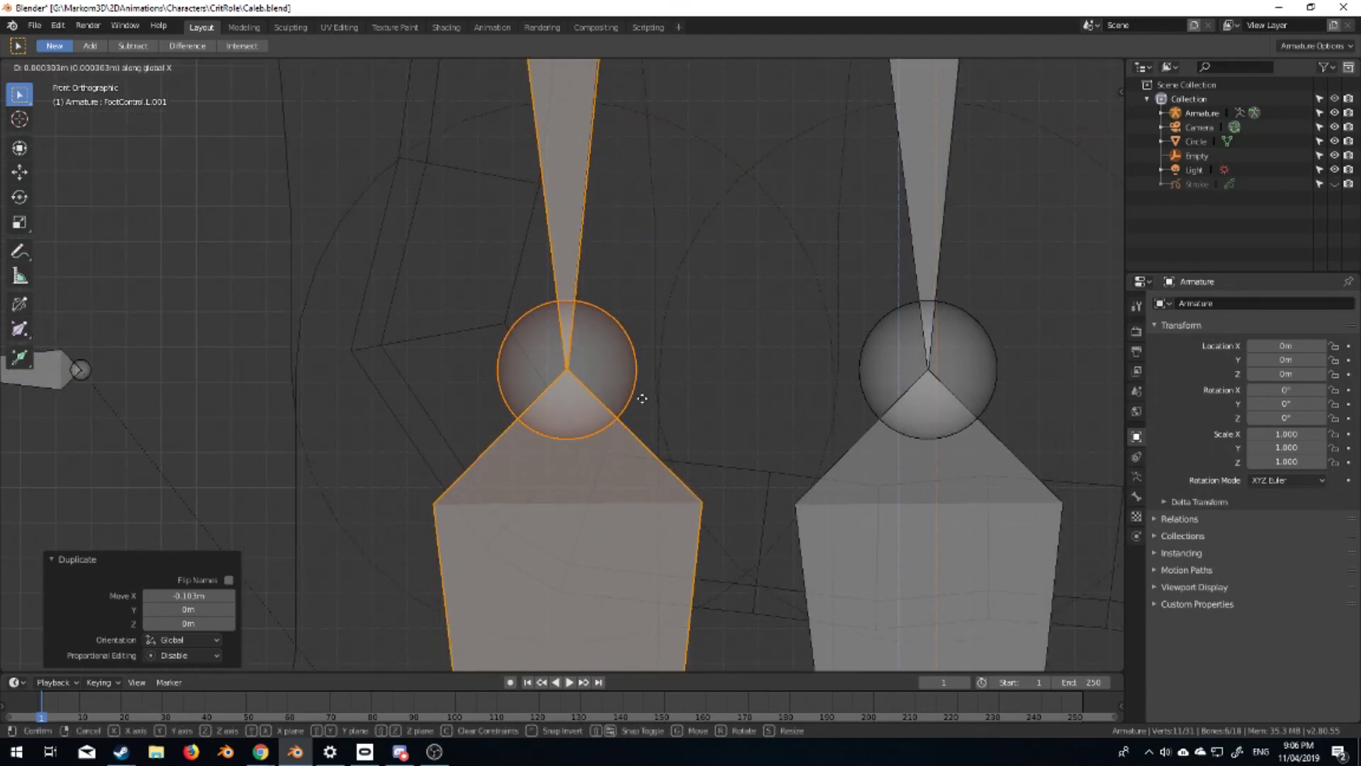
key(Escape)
scroll(642, 398, down, 5)
Select the copied upper leg bone and bring up its Bone properties in Edit Mode
click(71, 66)
click(71, 106)
click(560, 276)
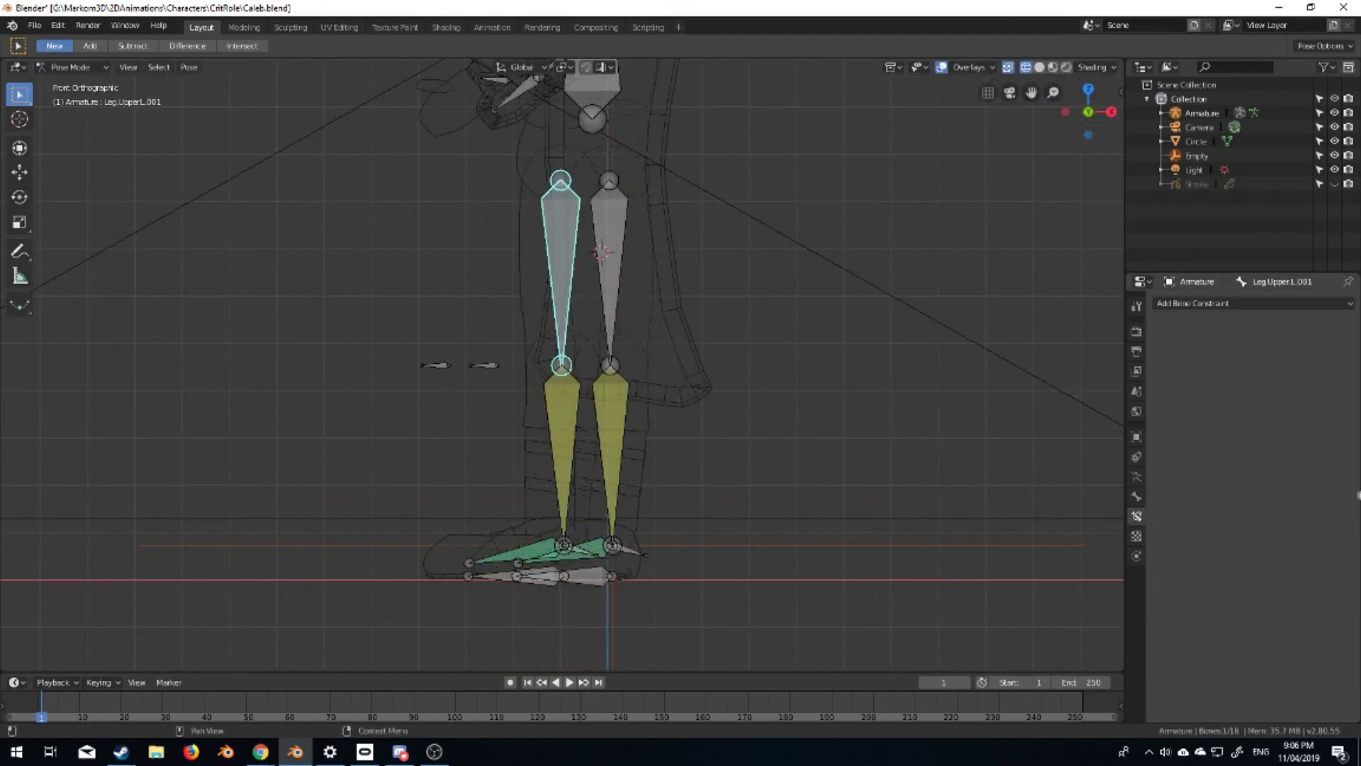
click(1137, 477)
key(n)
click(71, 66)
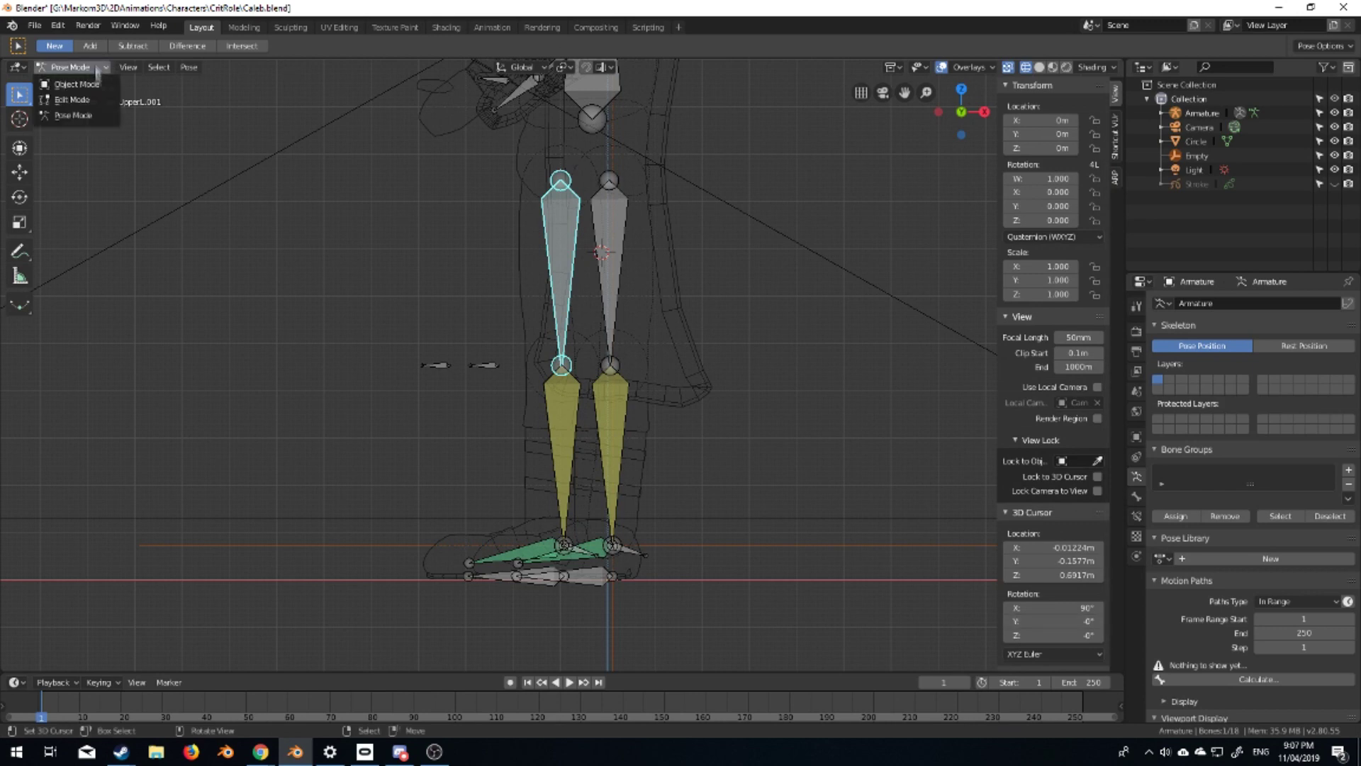
click(68, 99)
click(1137, 496)
Name the copied knee bone Knee.R and begin renaming the copied lower leg and IK foot bones
click(435, 365)
key(Return)
click(563, 440)
double_click(1212, 304)
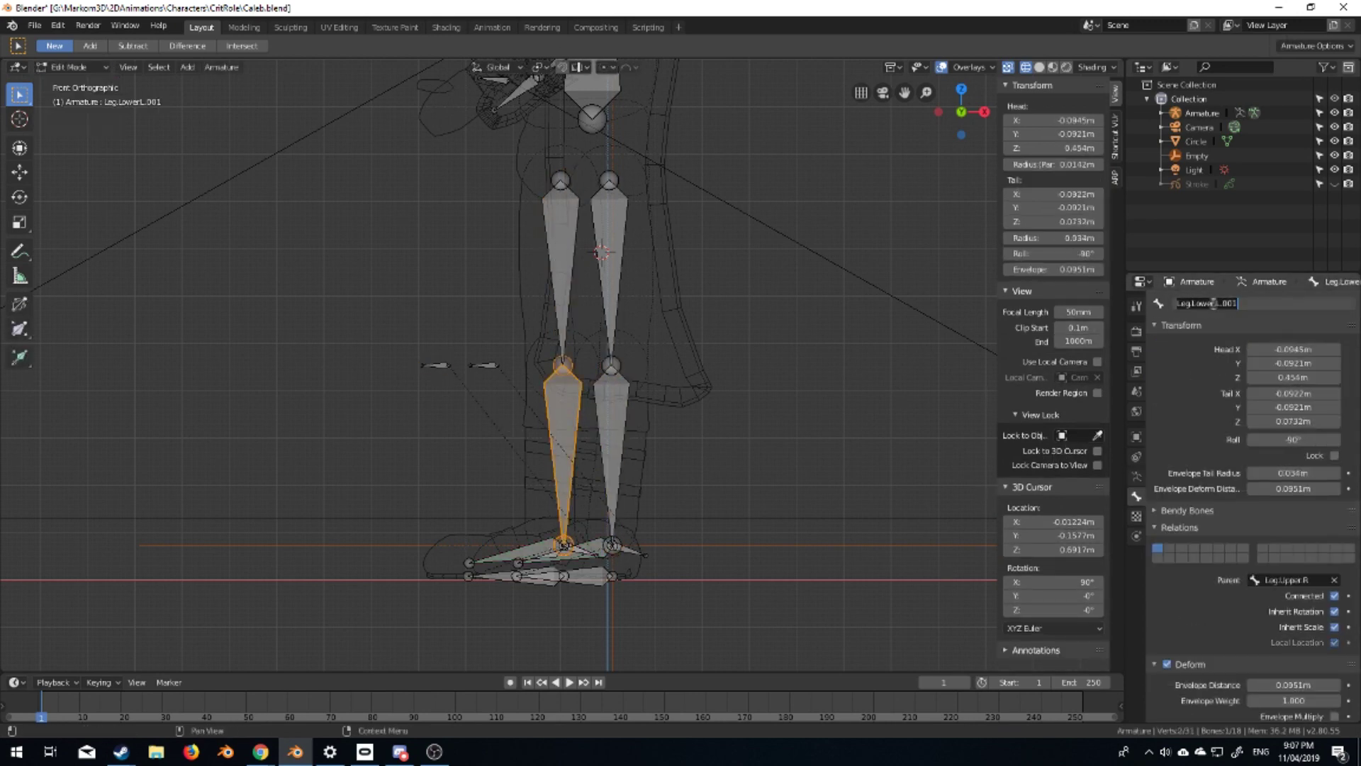
scroll(600, 333, up, 5)
click(609, 379)
double_click(1205, 303)
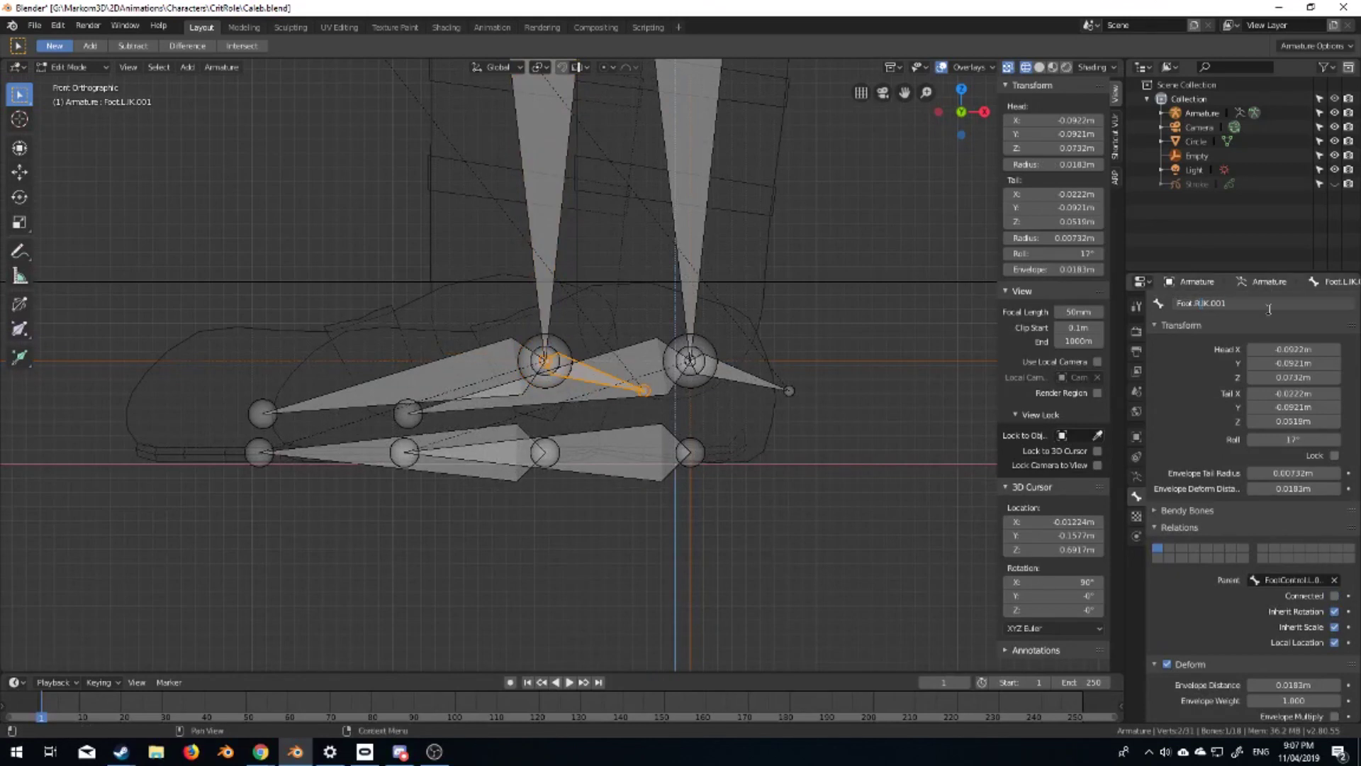
Select the copied foot bones in turn, then leave and re-enter Edit Mode
click(369, 393)
click(461, 454)
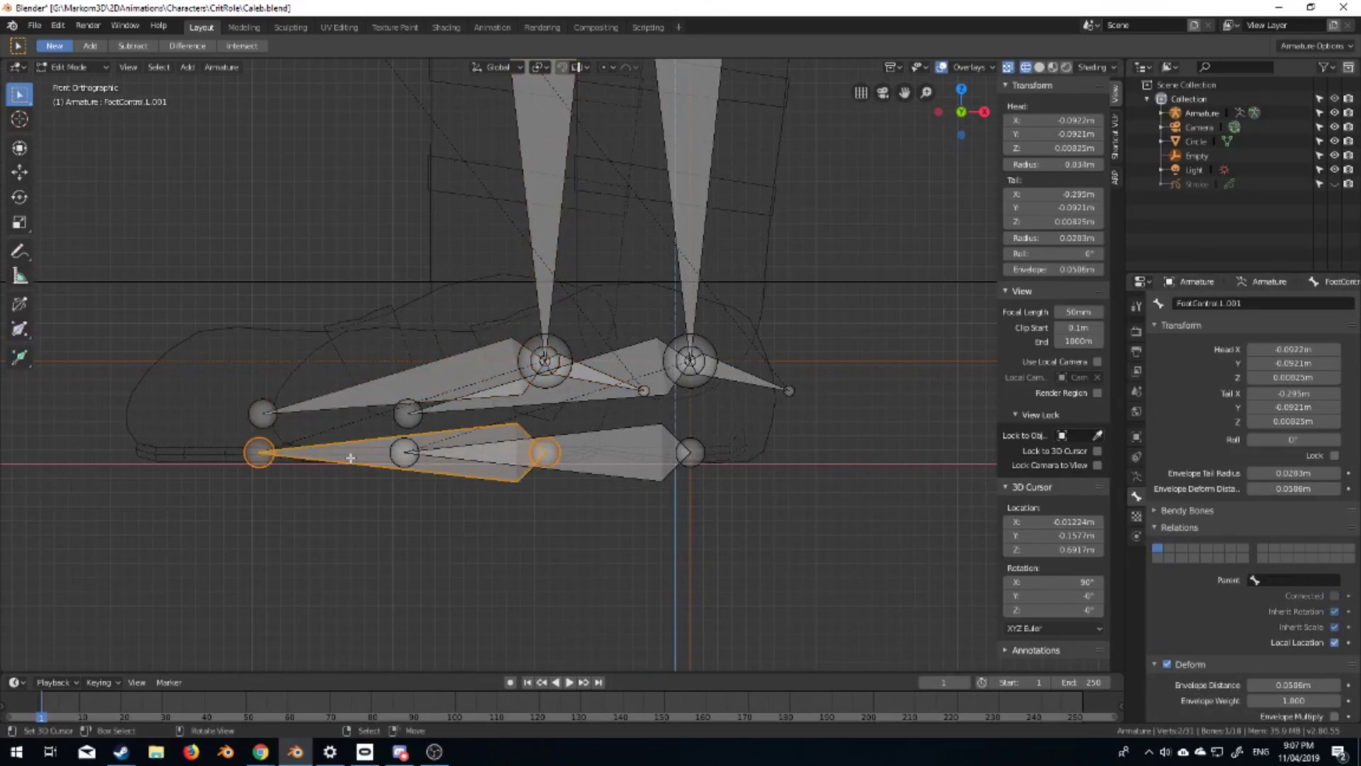
click(481, 366)
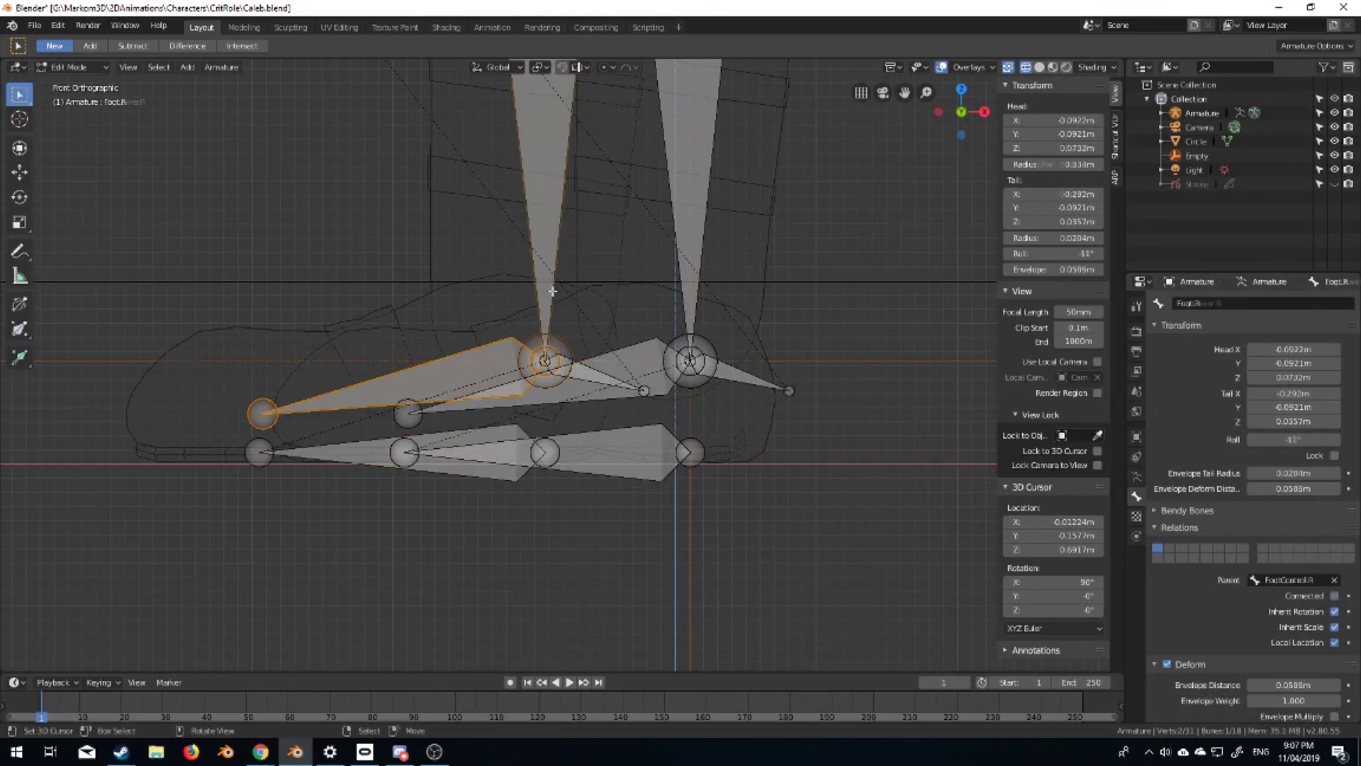
key(Tab)
scroll(481, 366, down, 5)
scroll(567, 439, down, 3)
key(Tab)
scroll(621, 510, up, 5)
Duplicate the arm bones and slide the copy along X to the other side
click(617, 425)
scroll(577, 578, up, 3)
key(shift+d)
key(x)
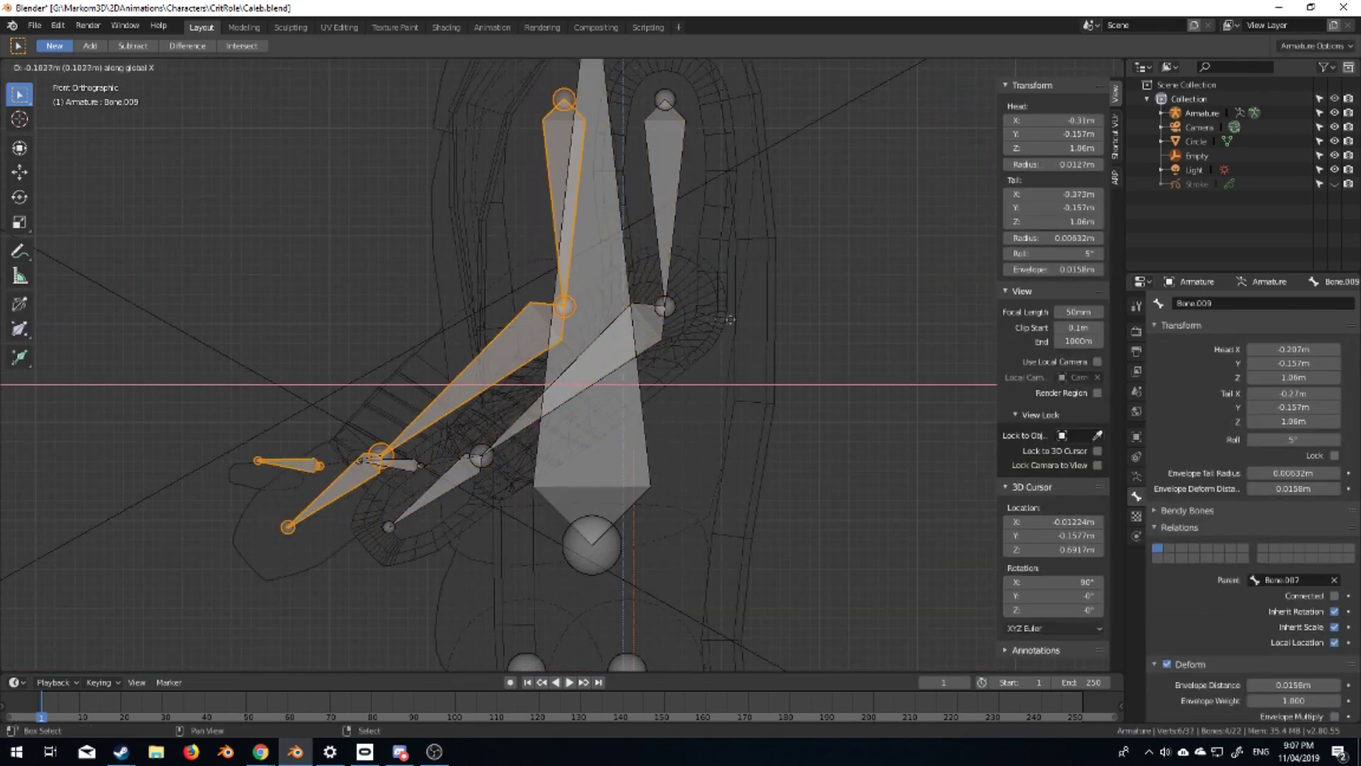
key(Escape)
key(g)
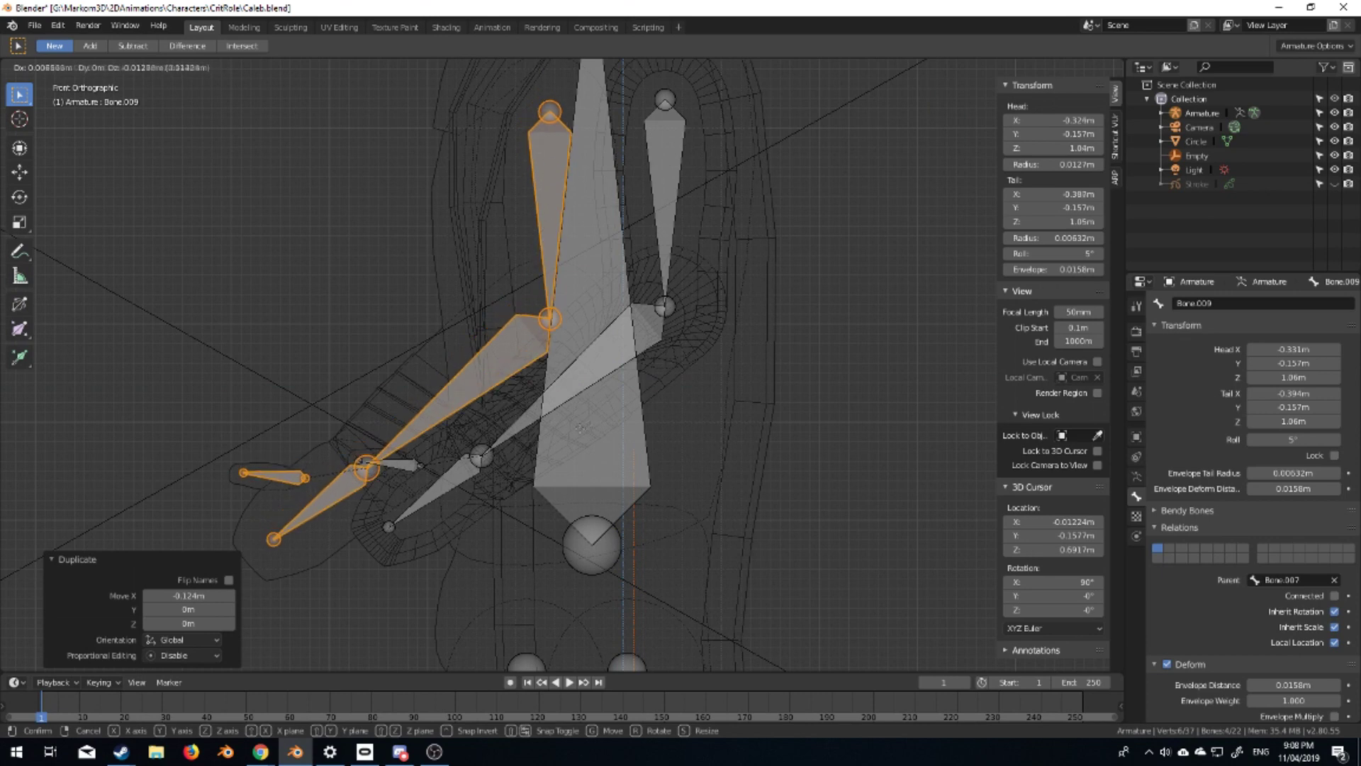
click(528, 443)
scroll(528, 443, down, 3)
Rename Bone.002, then name Bone.006 ArmUpper.R and forearm Bone.003 ArmLower.L
click(611, 291)
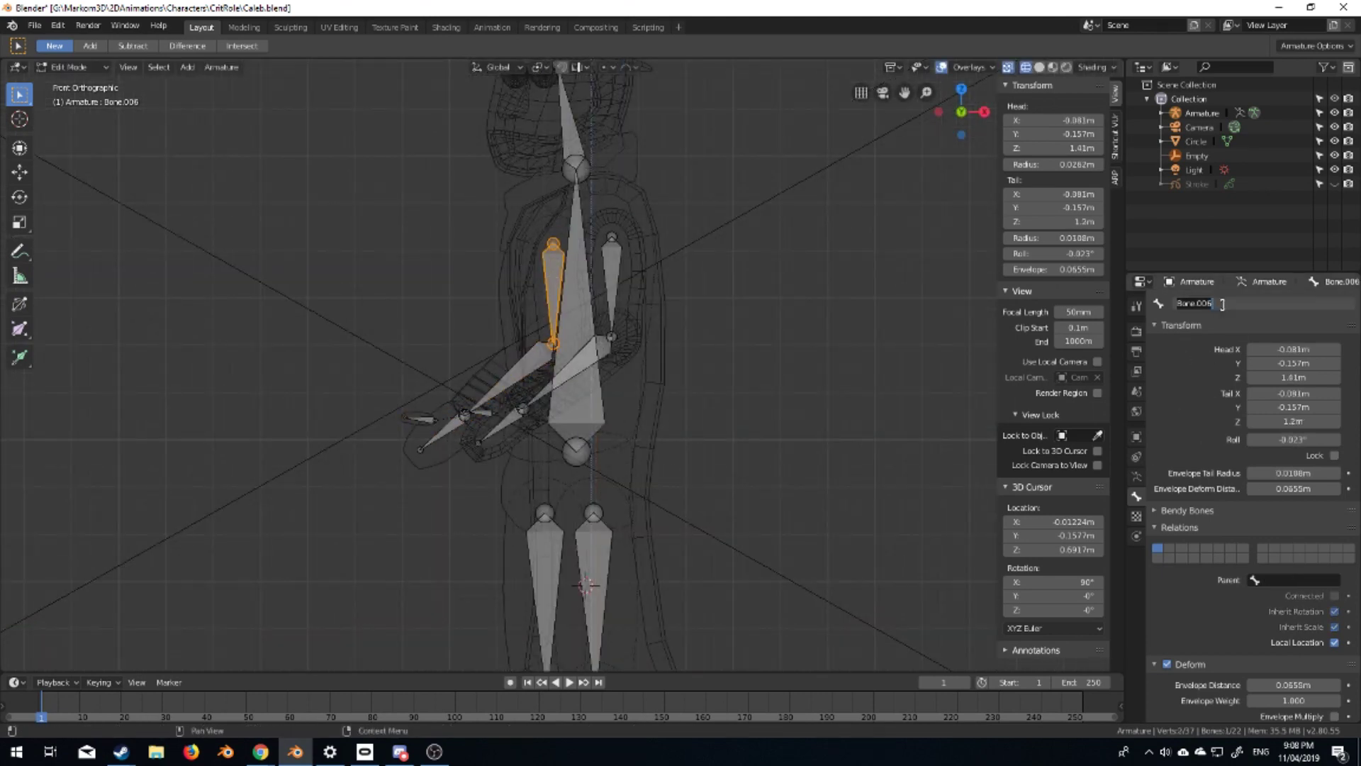
key(Return)
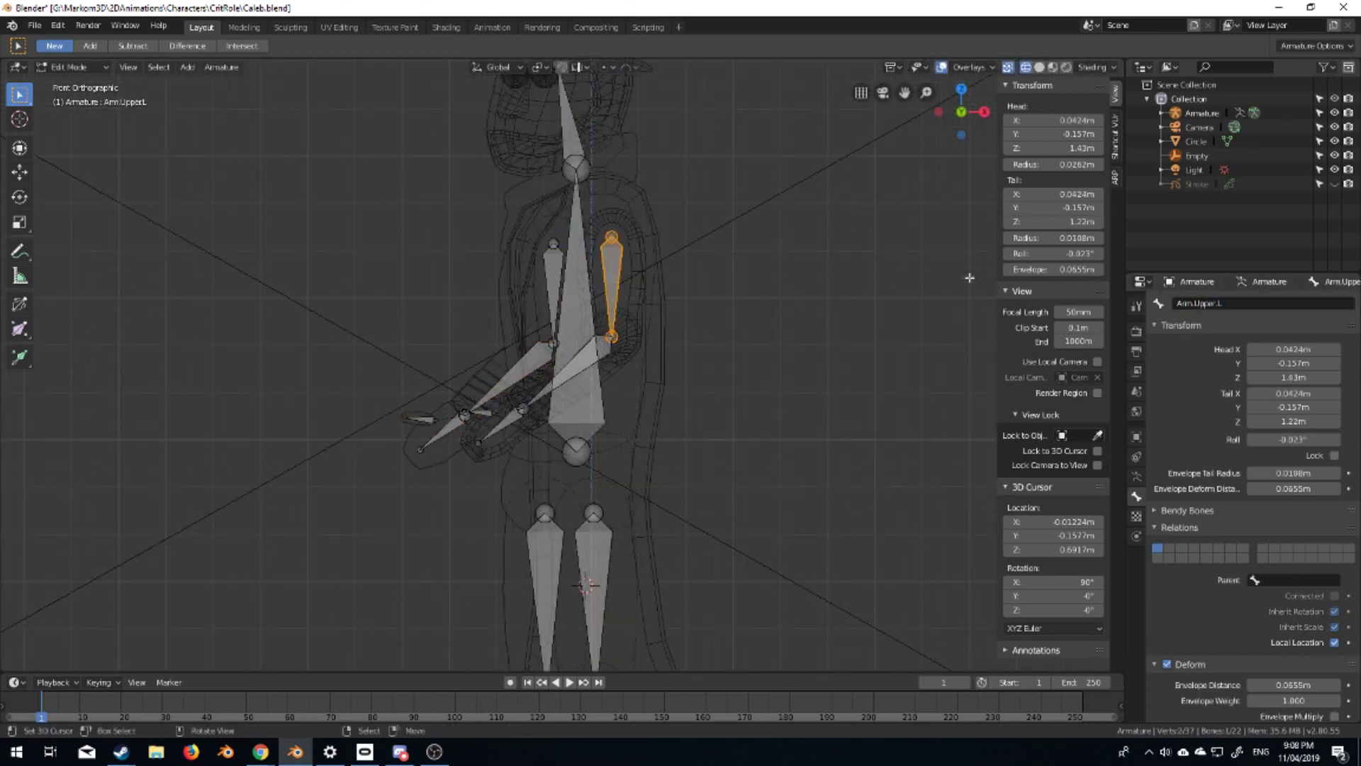
click(554, 285)
double_click(1276, 302)
key(Return)
click(539, 397)
double_click(1217, 303)
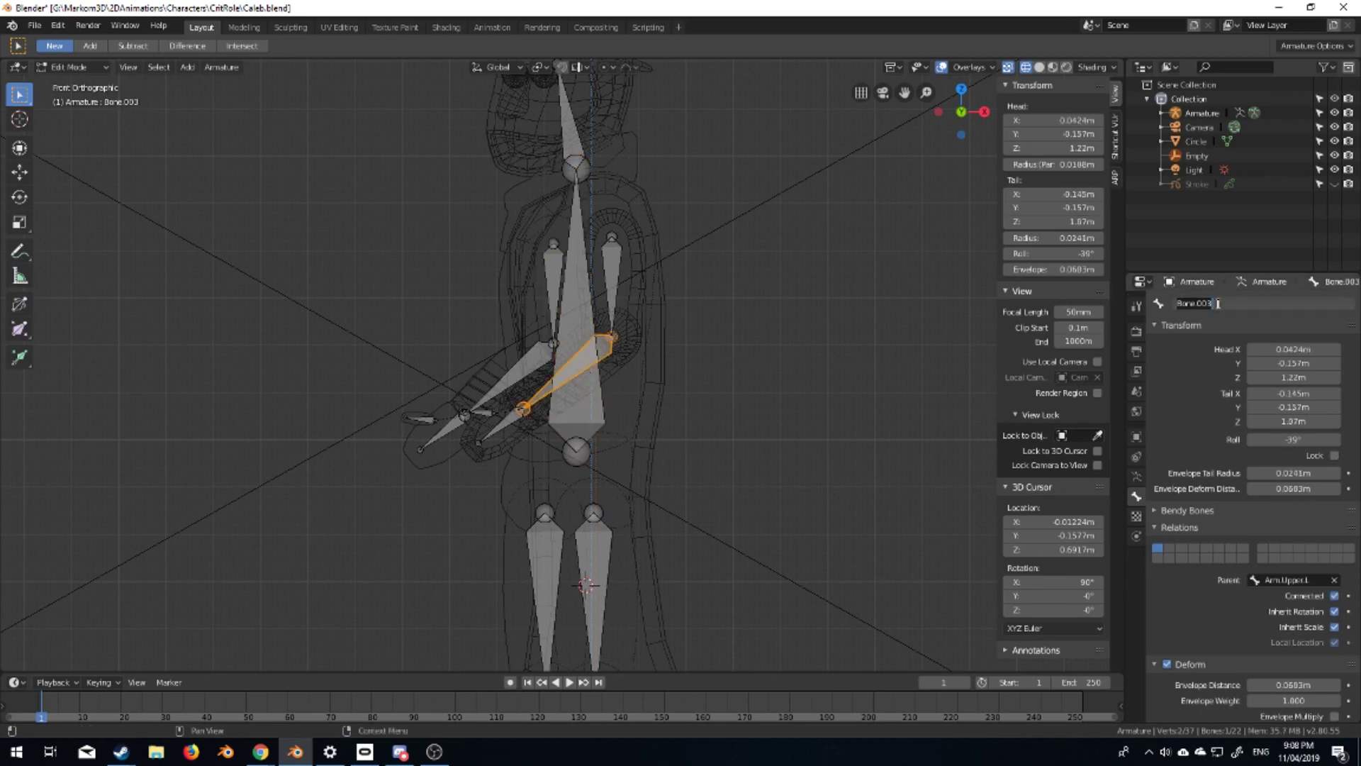
key(Return)
Name hand bones Bone.004 and Bone.008 Hand, and thumb Bone.009 Thumb.R
click(505, 427)
scroll(564, 431, up, 3)
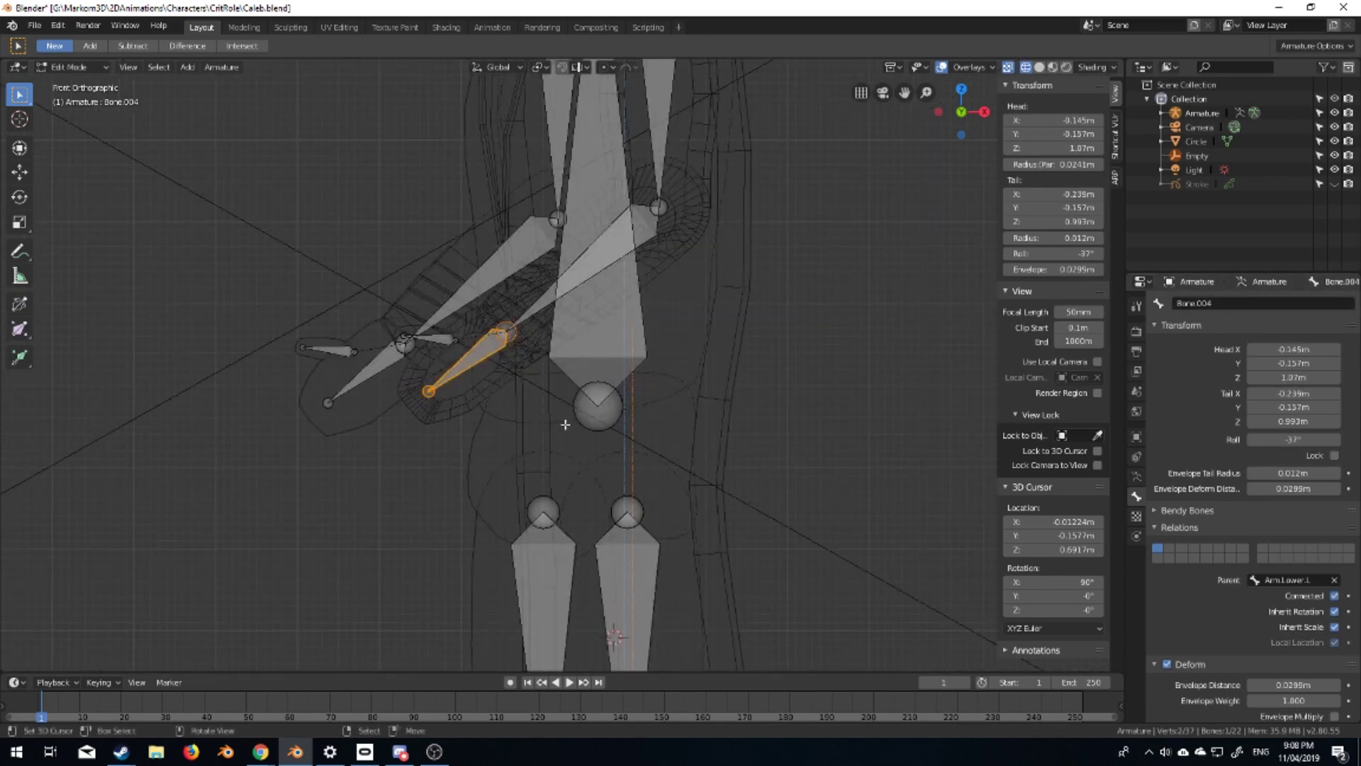
double_click(1215, 303)
key(Return)
click(367, 373)
double_click(1274, 305)
text(Hand)
click(346, 348)
double_click(1274, 303)
key(Return)
Rename Bone.005 as a thumb bone, the spine Body and the top bone Head, then exit Edit Mode
click(429, 338)
double_click(1223, 304)
text(Thumb.L)
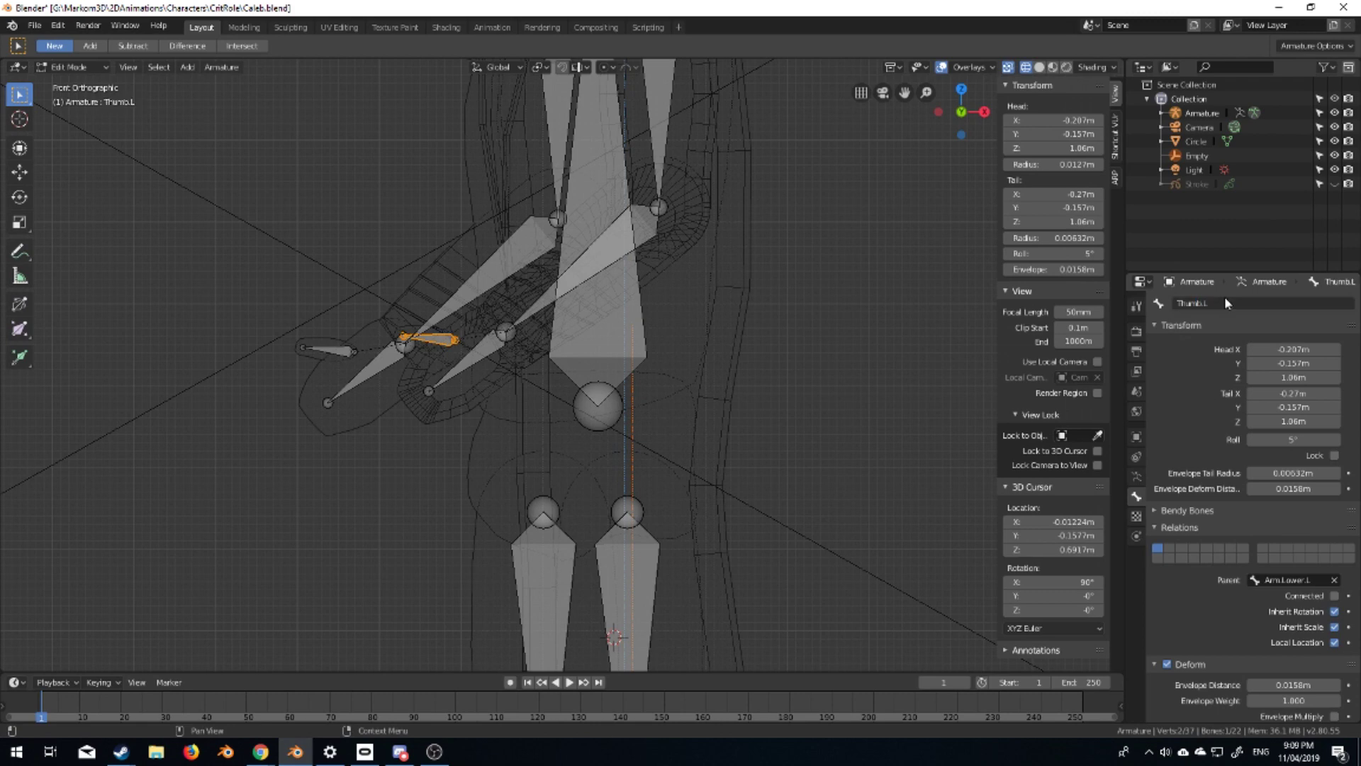
scroll(624, 425, down, 5)
click(624, 425)
double_click(1212, 303)
key(Return)
click(623, 273)
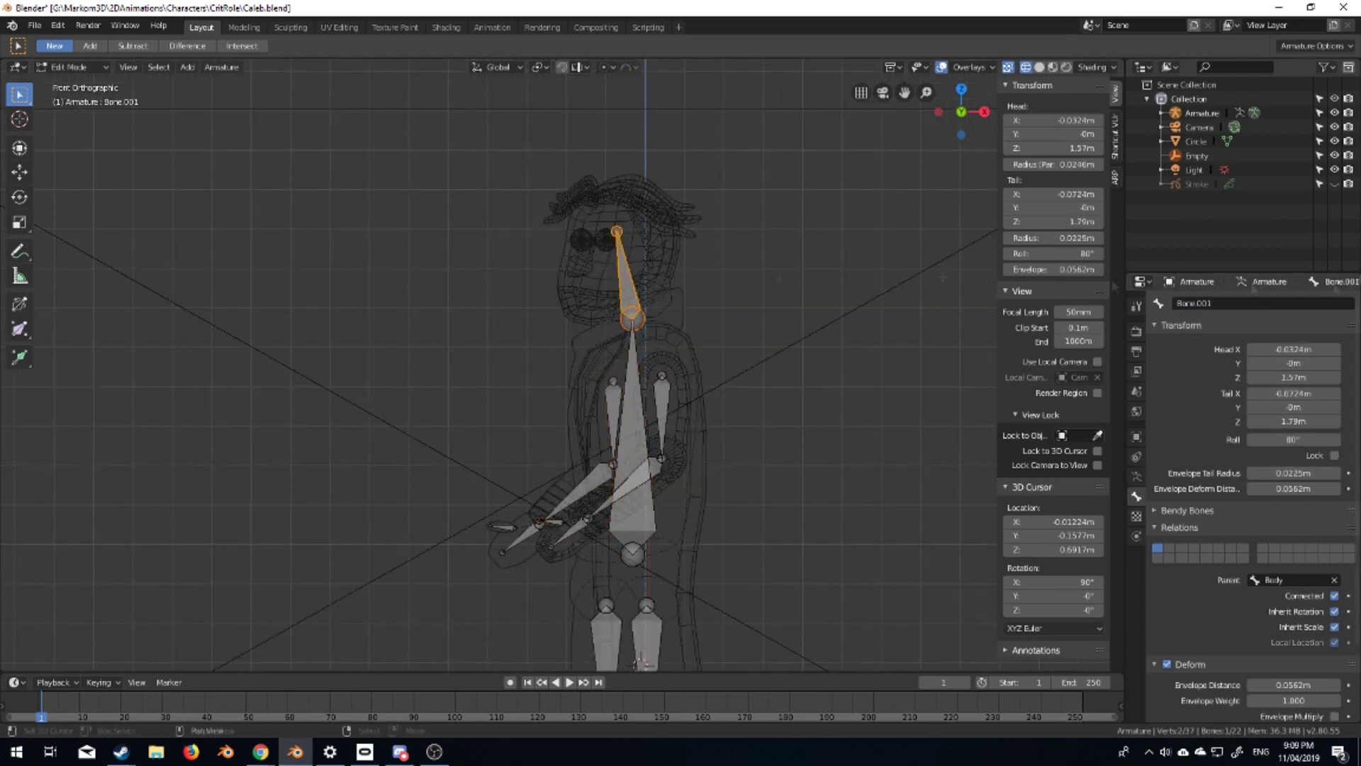
text(ad)
key(Return)
key(Tab)
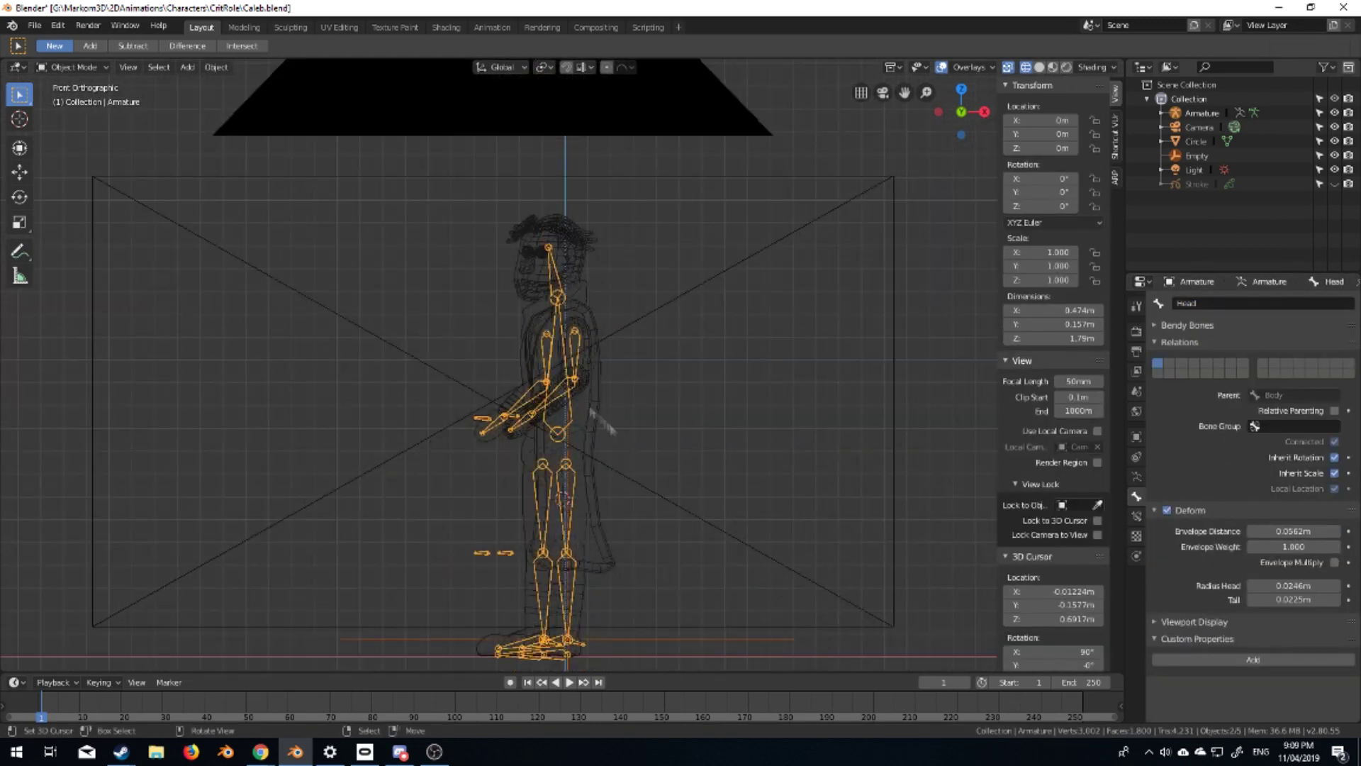
Extrude two new bones from the hip joint down toward the coat
scroll(567, 610, up, 3)
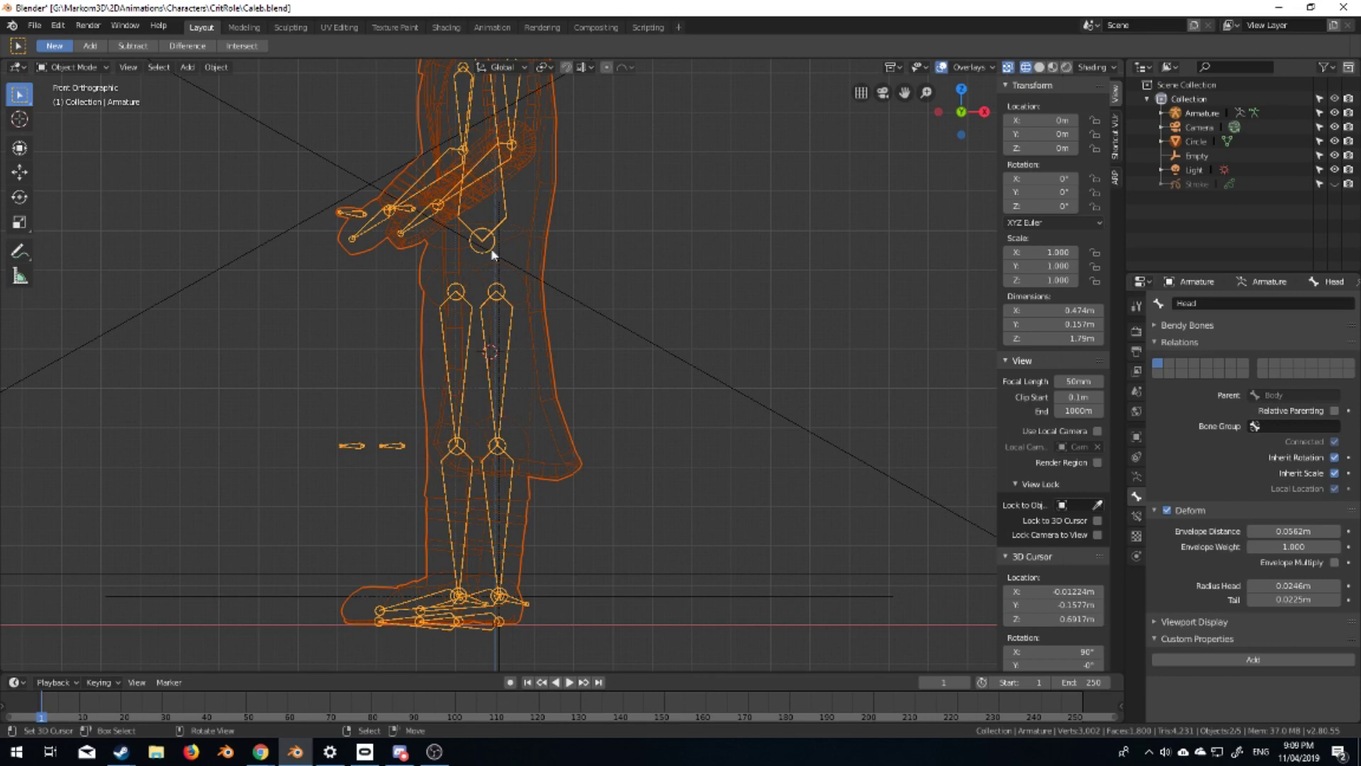
key(Tab)
click(483, 249)
key(e)
click(498, 375)
key(e)
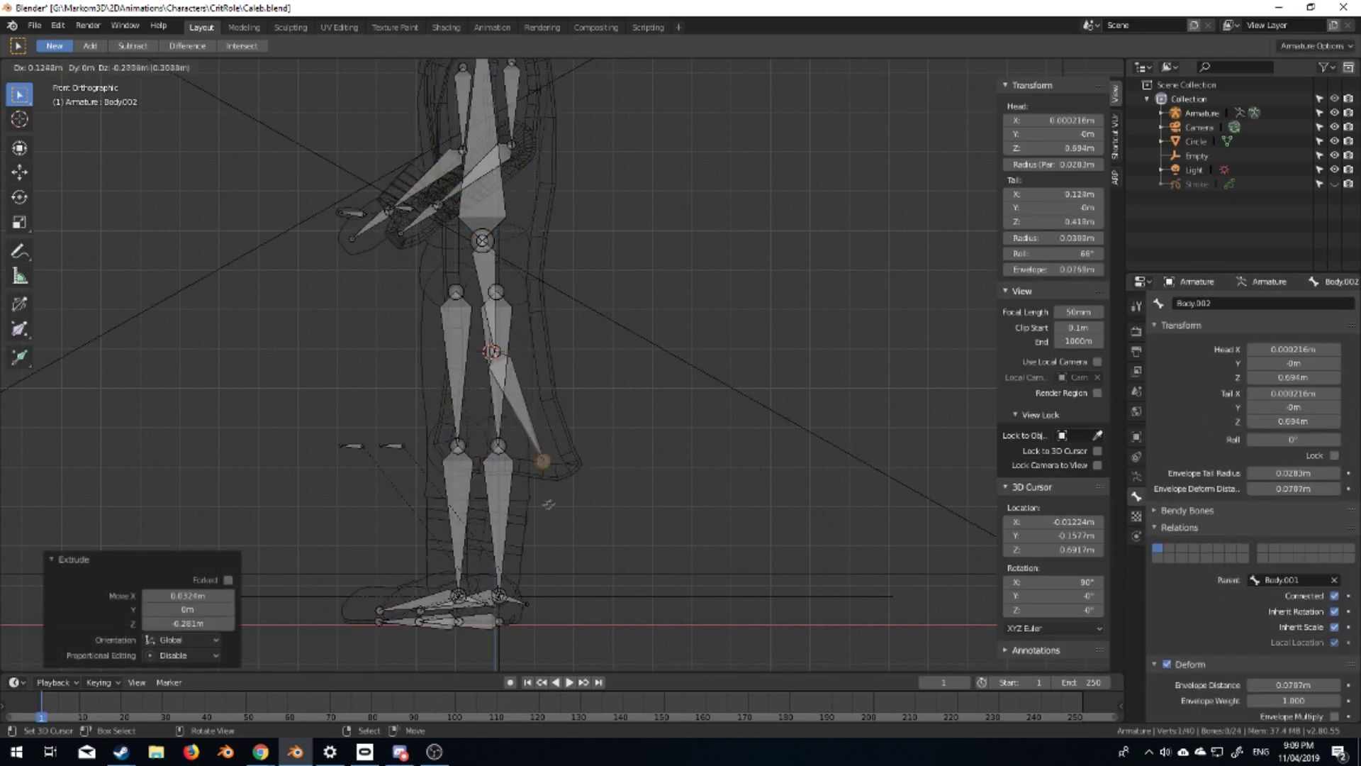
click(539, 508)
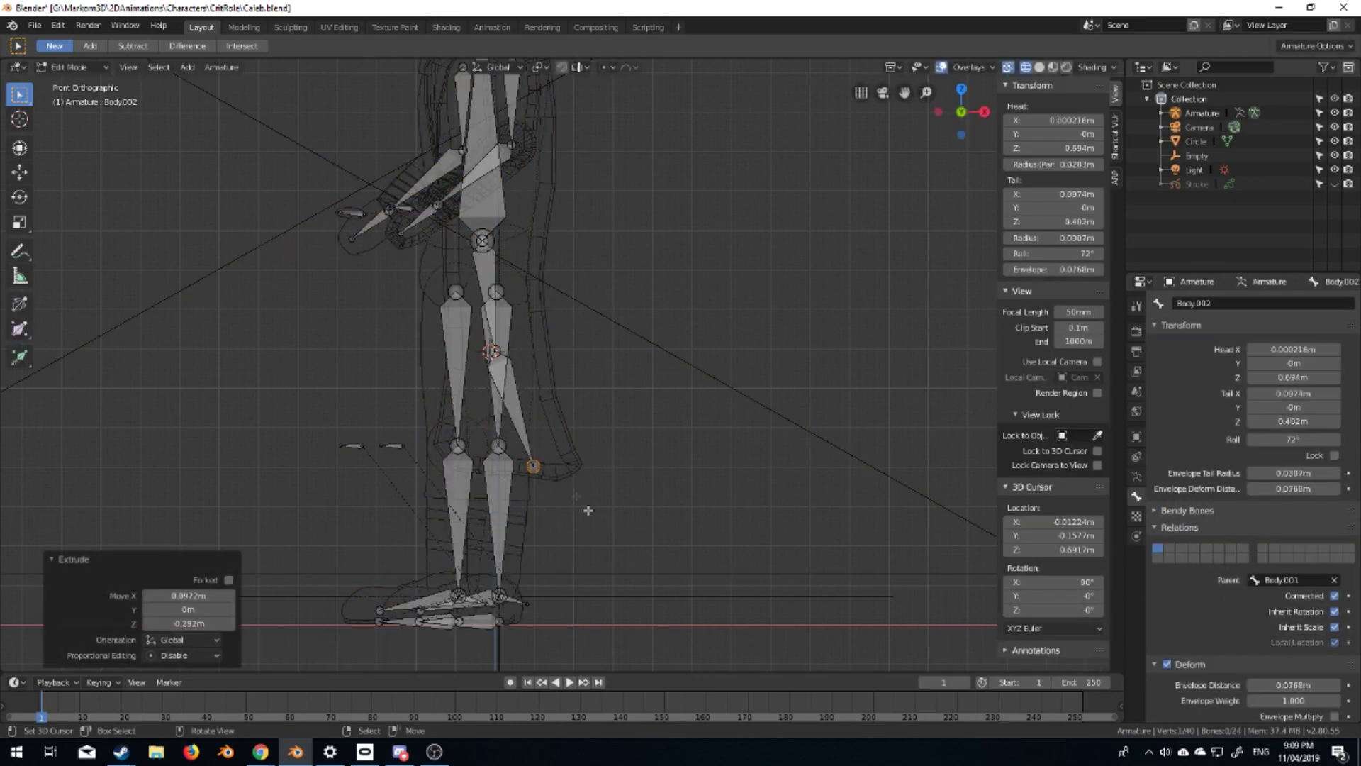
Undo the extra edit and parent the mesh to the armature With Empty Groups
click(479, 281)
key(ctrl+z)
key(ctrl+z)
key(Home)
key(ctrl+z)
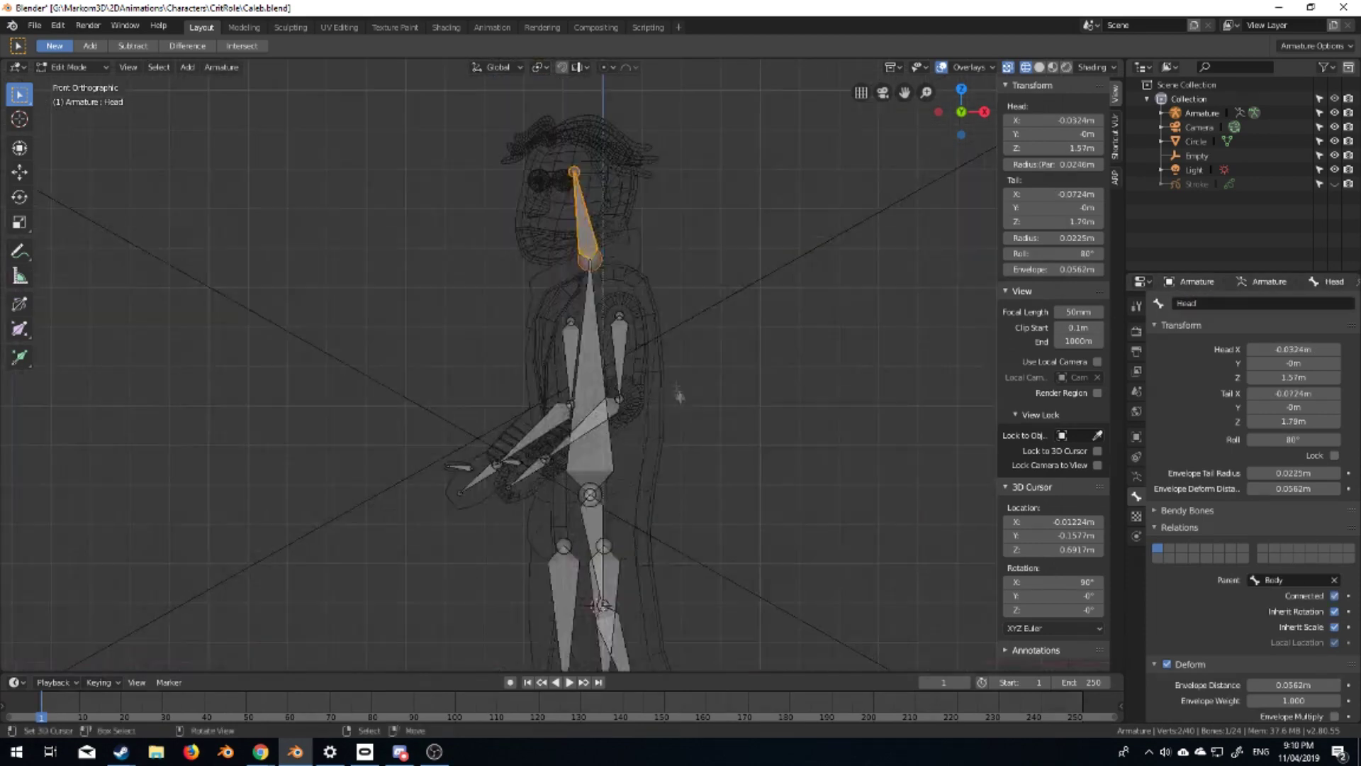
key(Tab)
click(624, 397)
shift+click(617, 404)
key(ctrl+p)
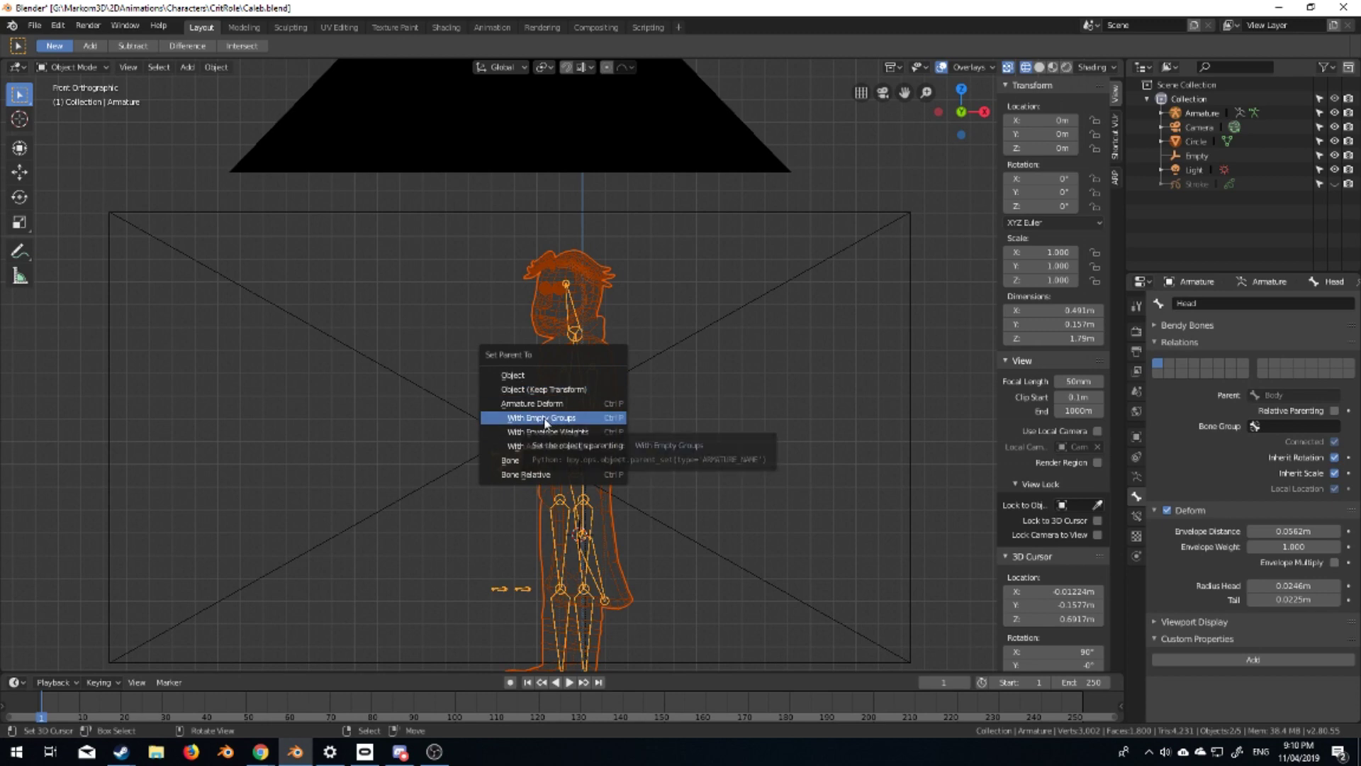
click(545, 420)
Put the character mesh into Edit Mode and open its vertex group options
scroll(558, 308, up, 7)
click(1137, 331)
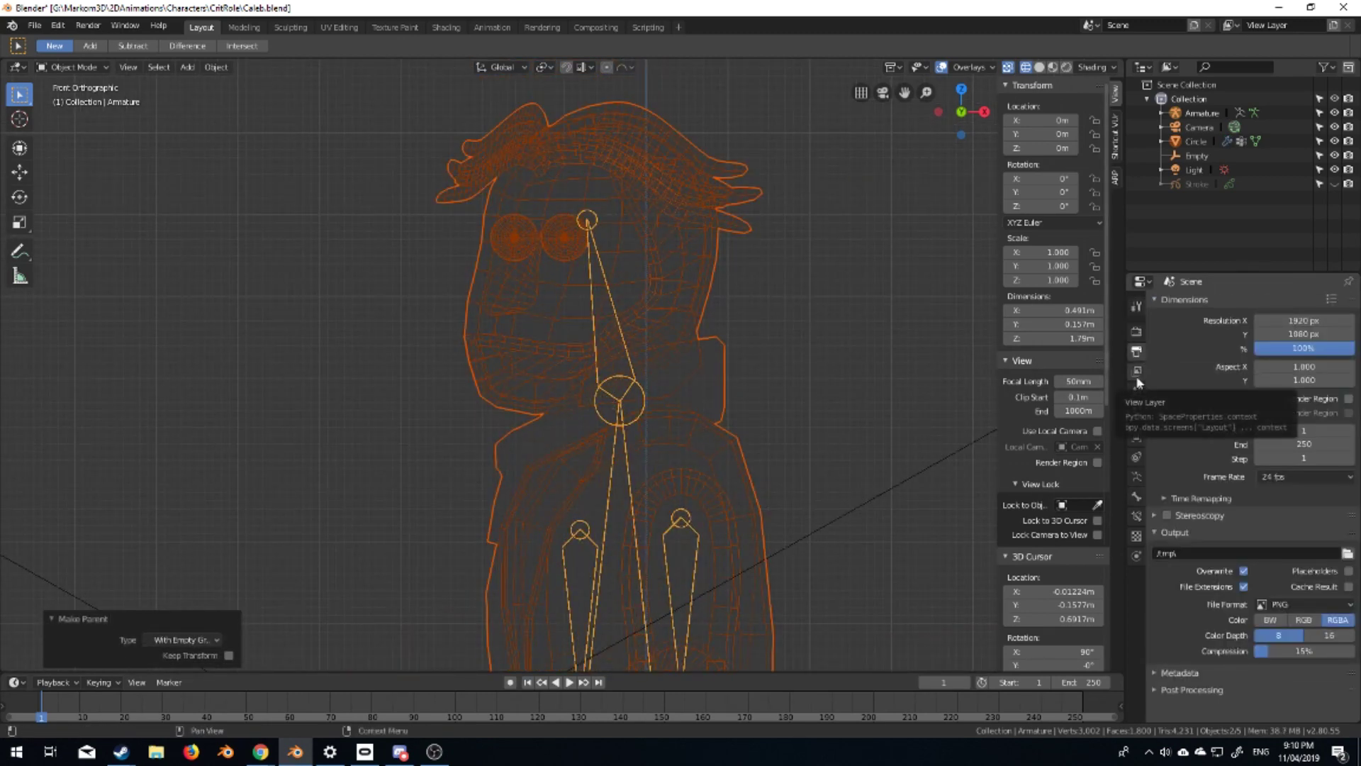
click(704, 258)
key(Tab)
click(1136, 497)
click(1348, 379)
Sort the vertex groups by name and zoom into part of the character
click(1339, 410)
scroll(579, 359, down, 5)
key(ctrl+l)
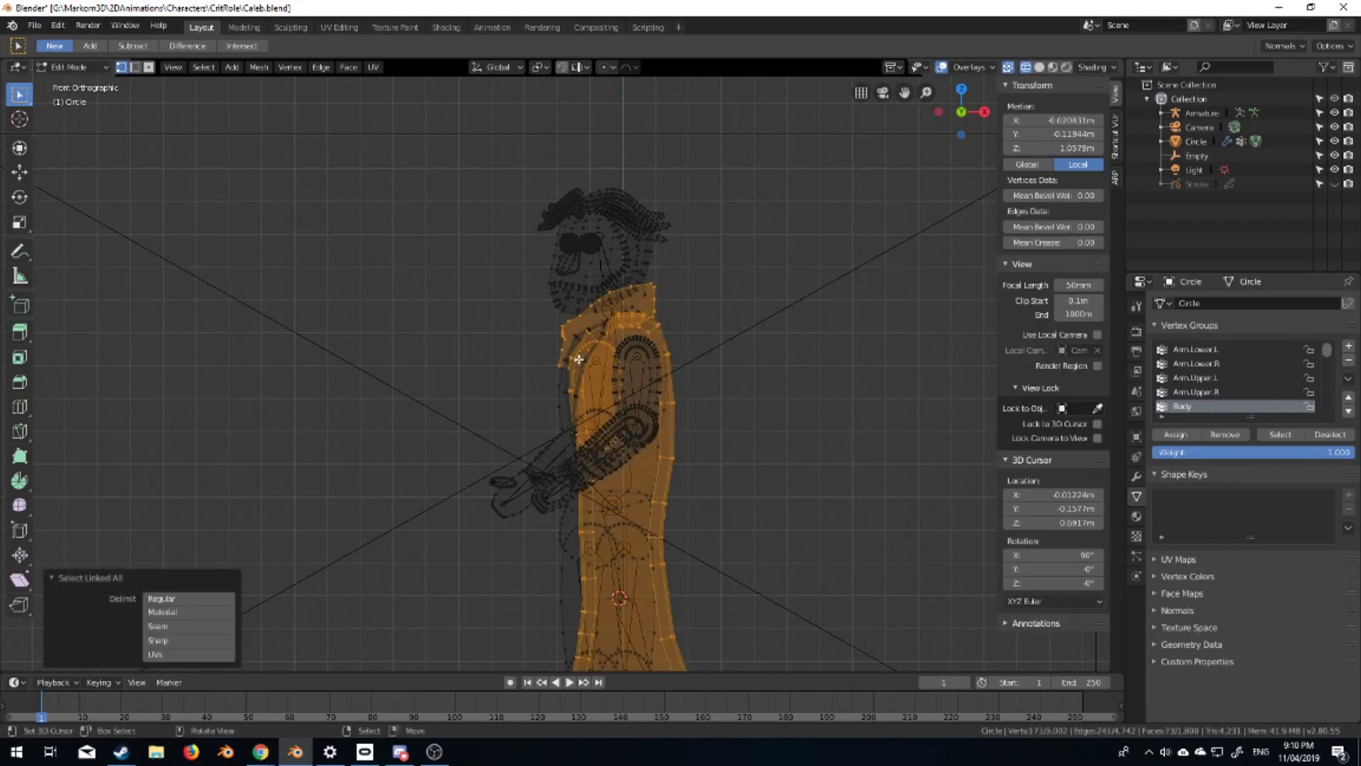
shift+scroll(579, 360, down, 5)
key(shift+b)
drag(796, 292, 461, 561)
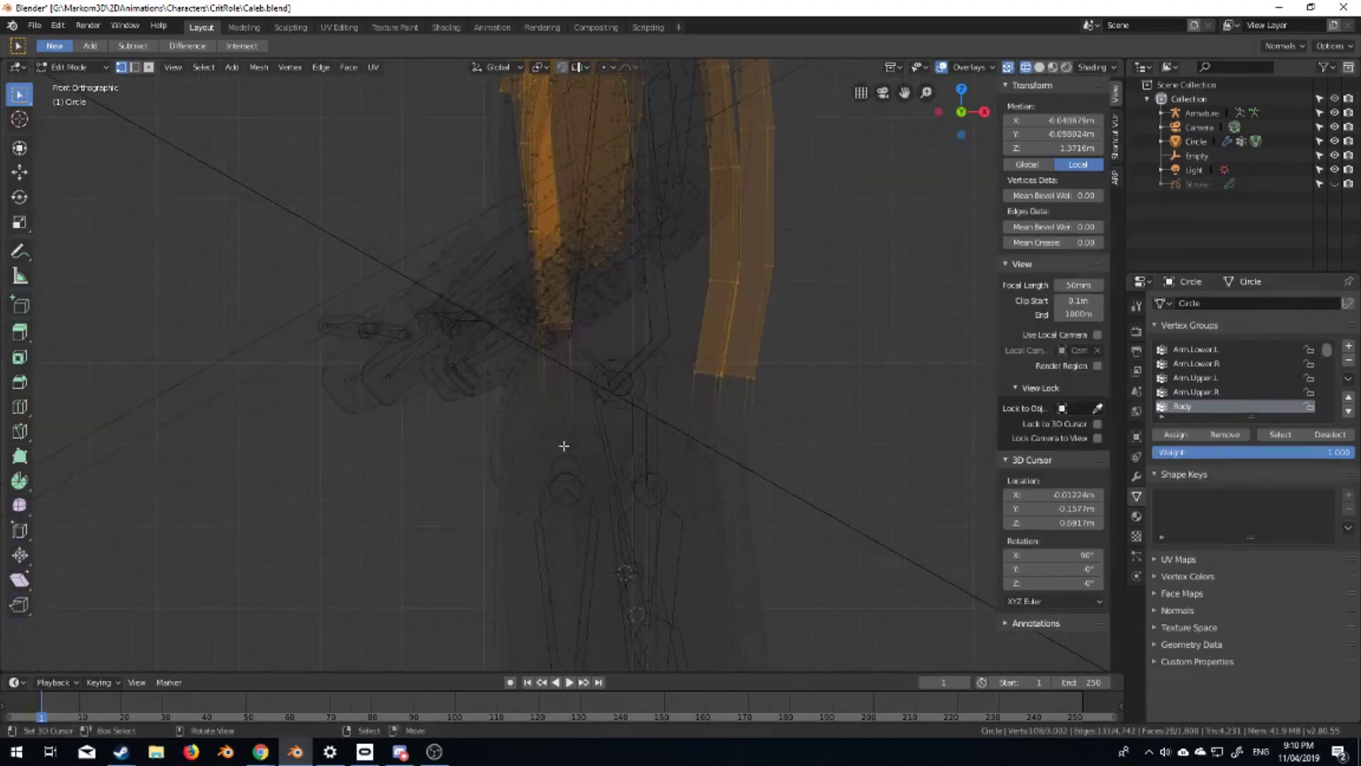
scroll(561, 447, down, 3)
Move the coat tail bone joint down to its new position in the armature
key(Tab)
click(619, 383)
key(Tab)
click(619, 384)
key(g)
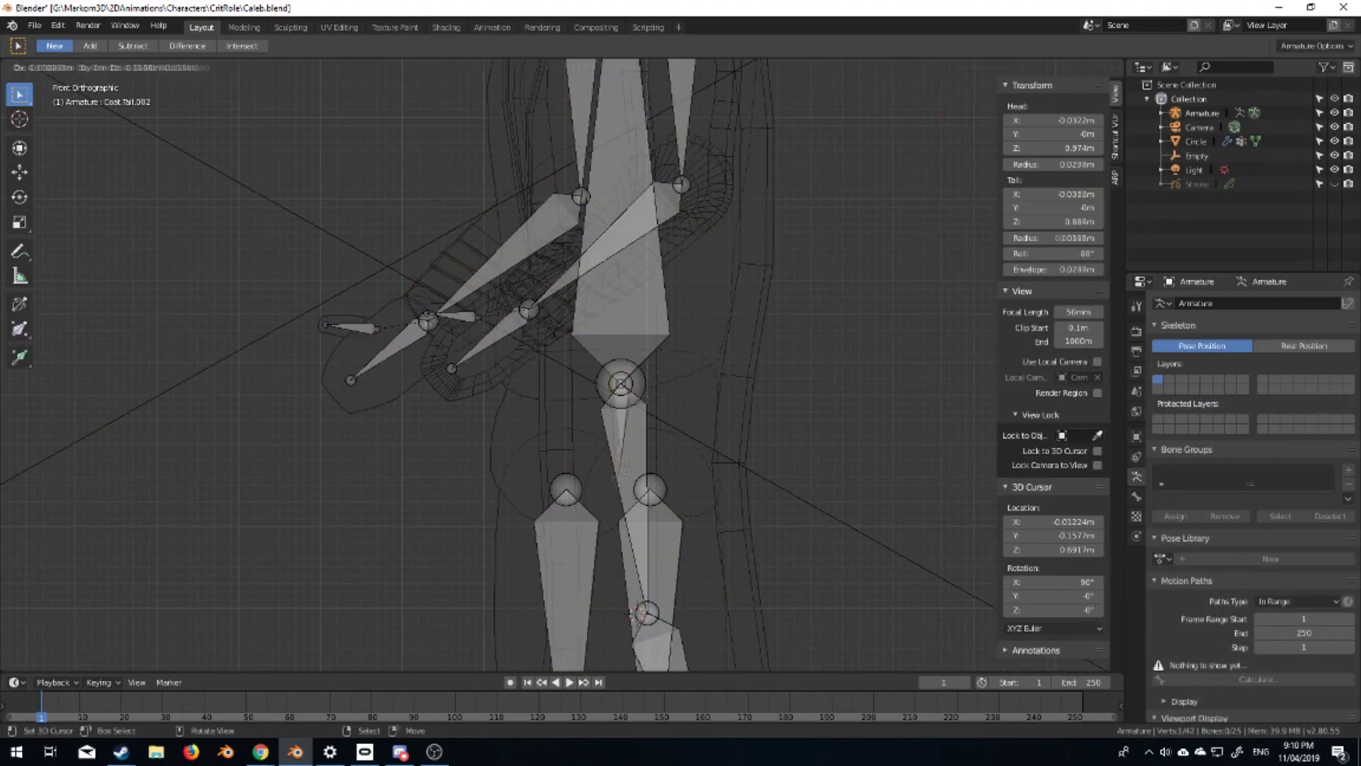
click(611, 490)
key(Tab)
key(Tab)
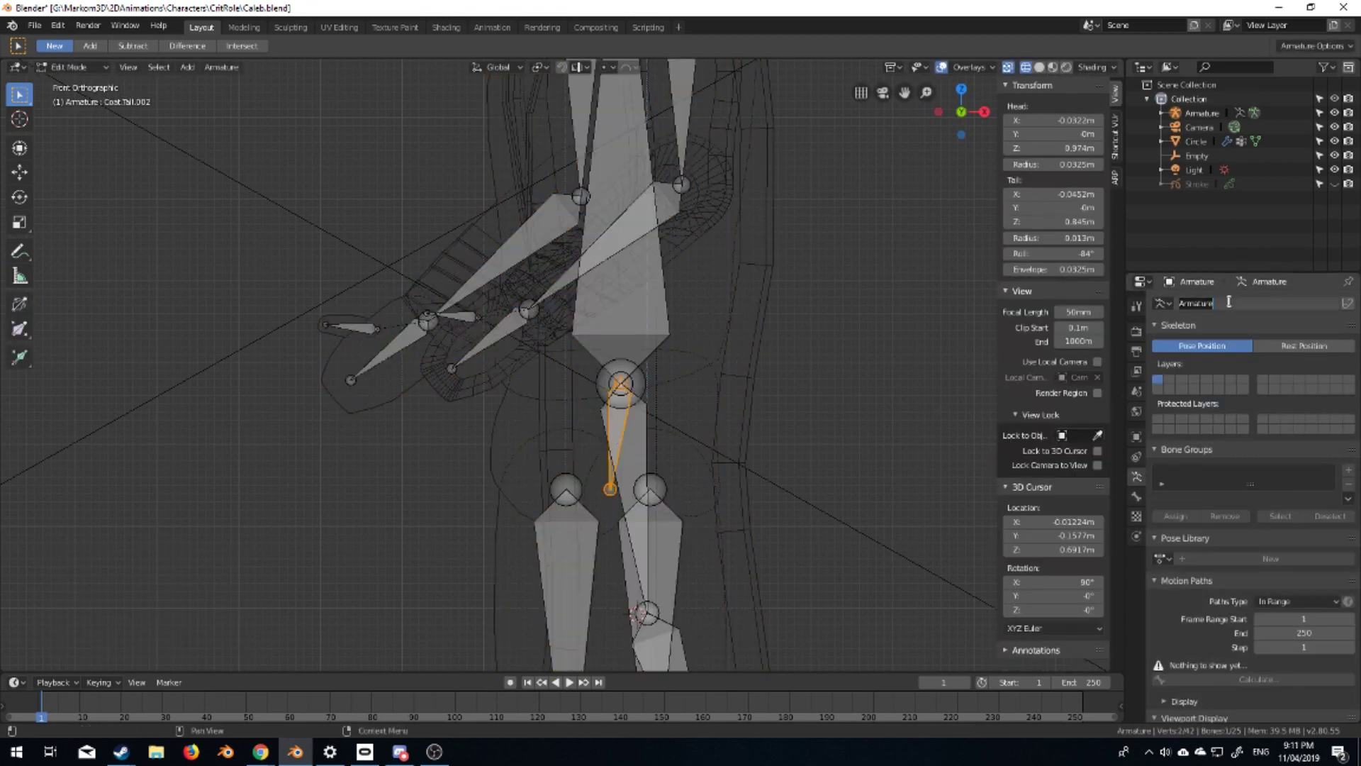
key(Tab)
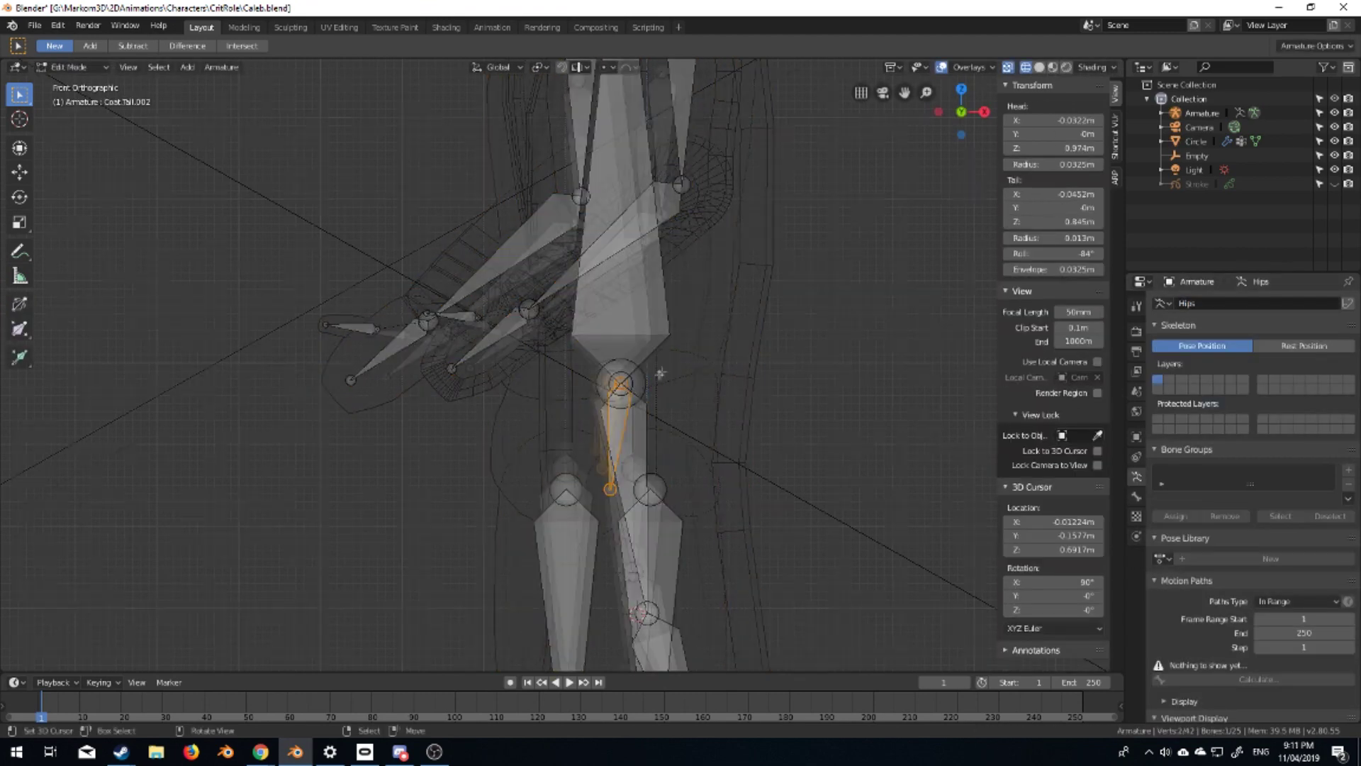
click(705, 334)
key(Tab)
Select and frame the connected upper body, sleeve and forearm mesh pieces
scroll(552, 567, down, 2)
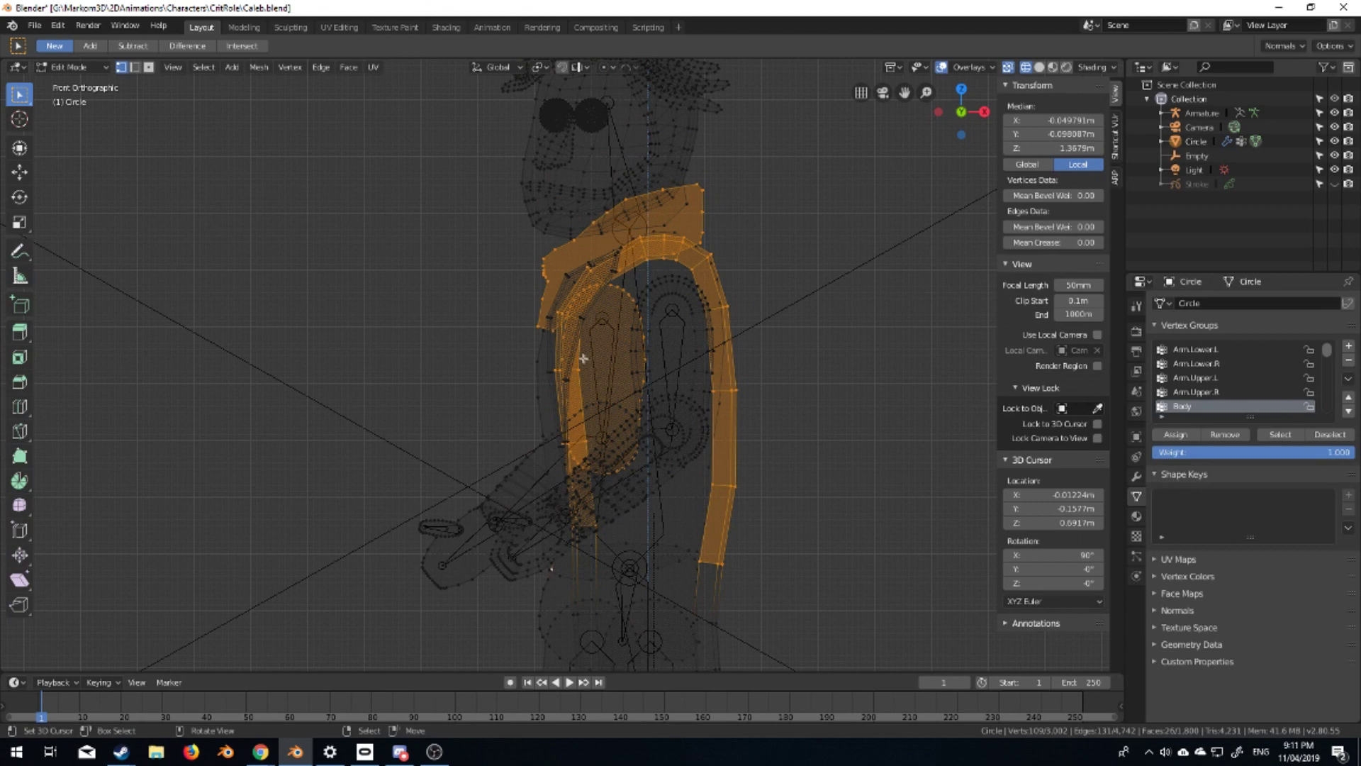
key(ctrl+l)
key(KP_Decimal)
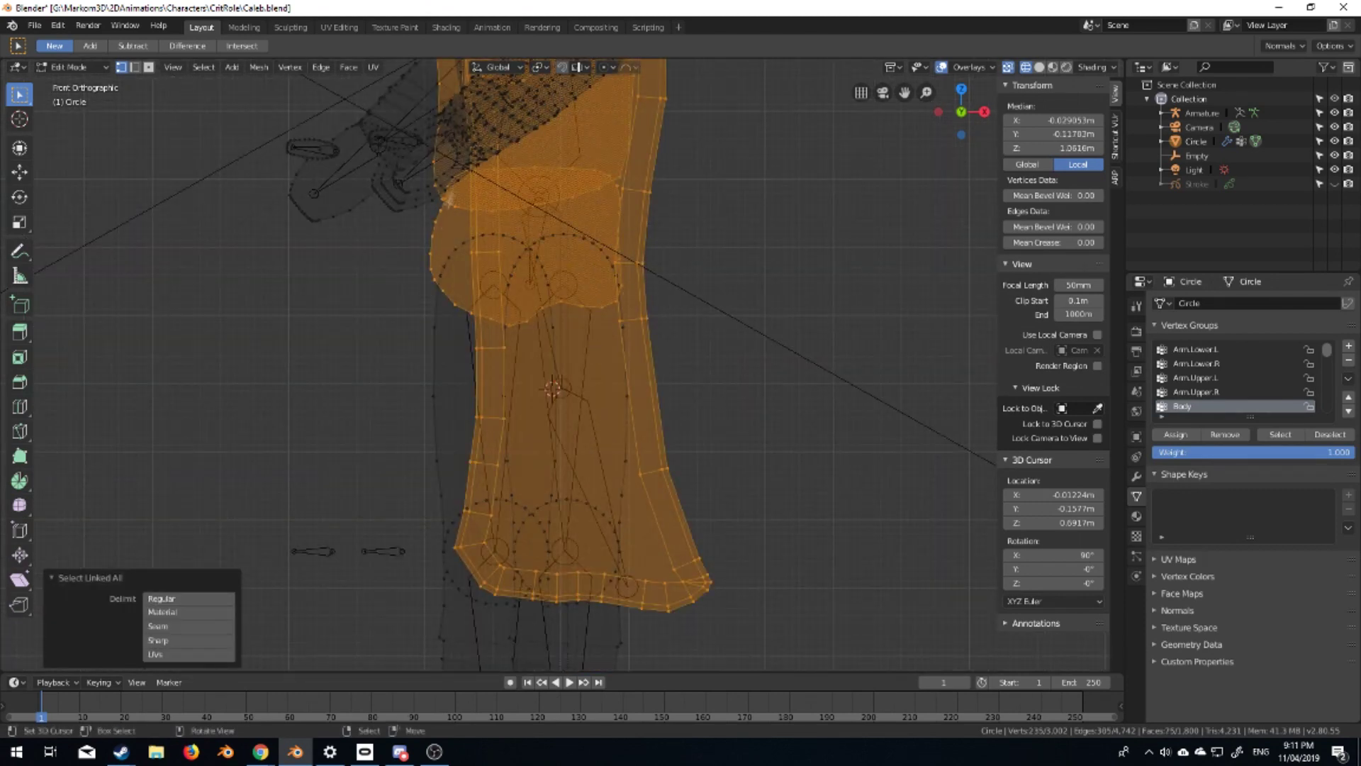
click(449, 202)
key(ctrl+l)
key(KP_Decimal)
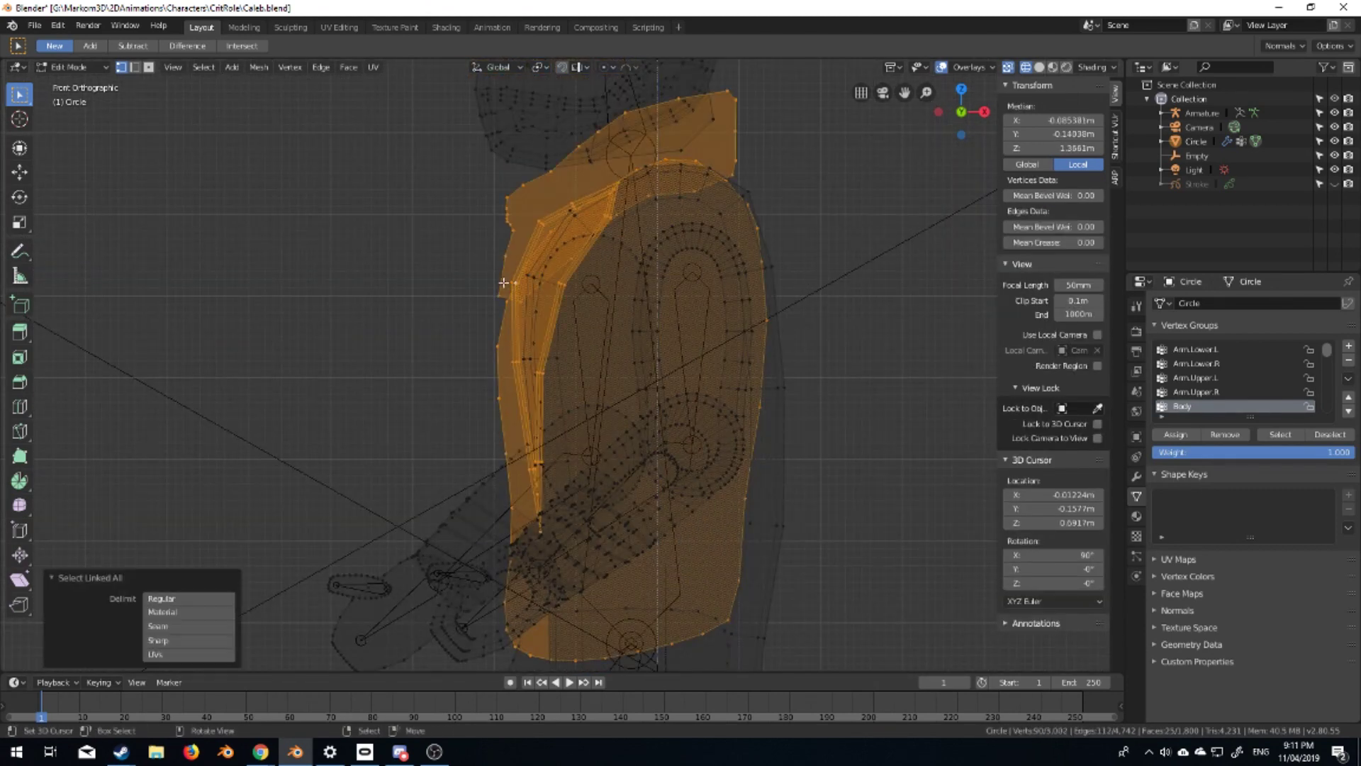
shift+click(686, 196)
key(ctrl+l)
key(KP_Decimal)
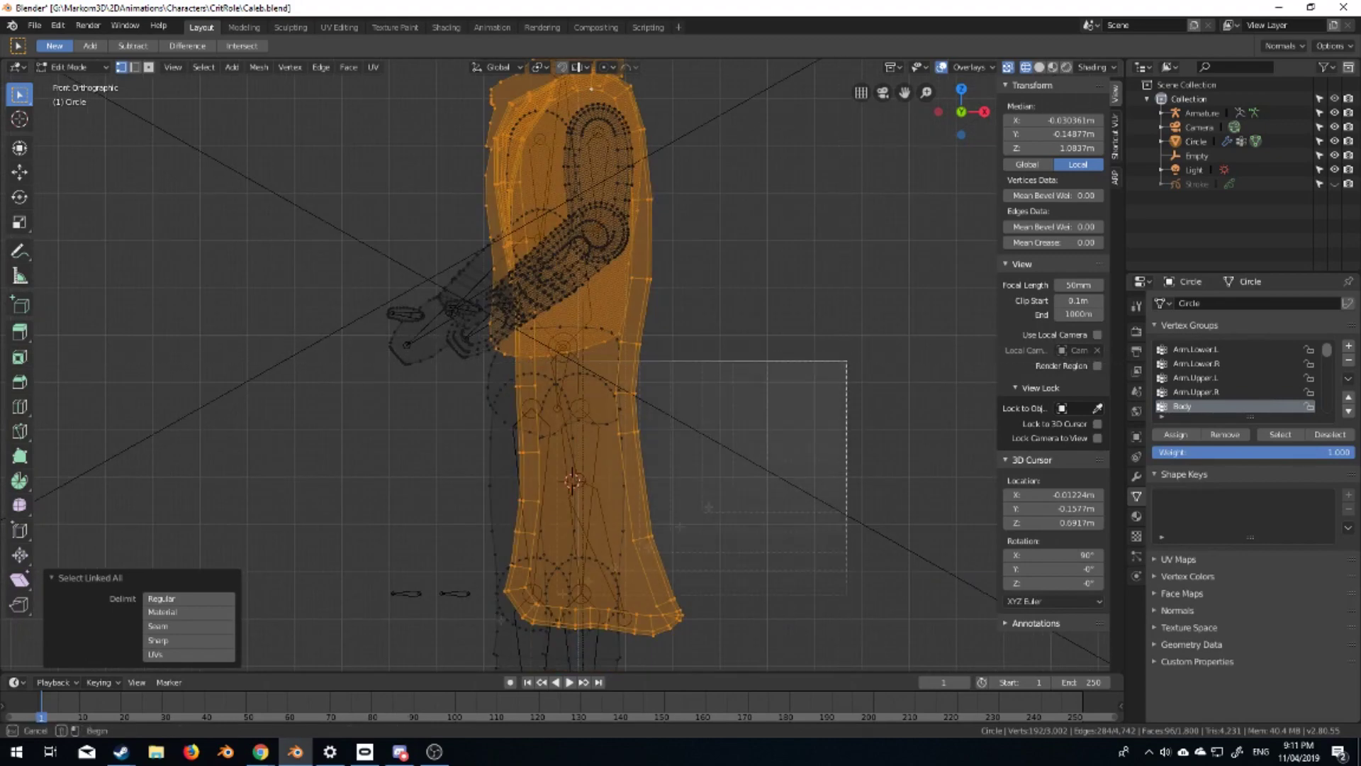
Assign the upper arm mesh piece to the Arm.Upper.L vertex group
shift+middle_drag(613, 117, 608, 241)
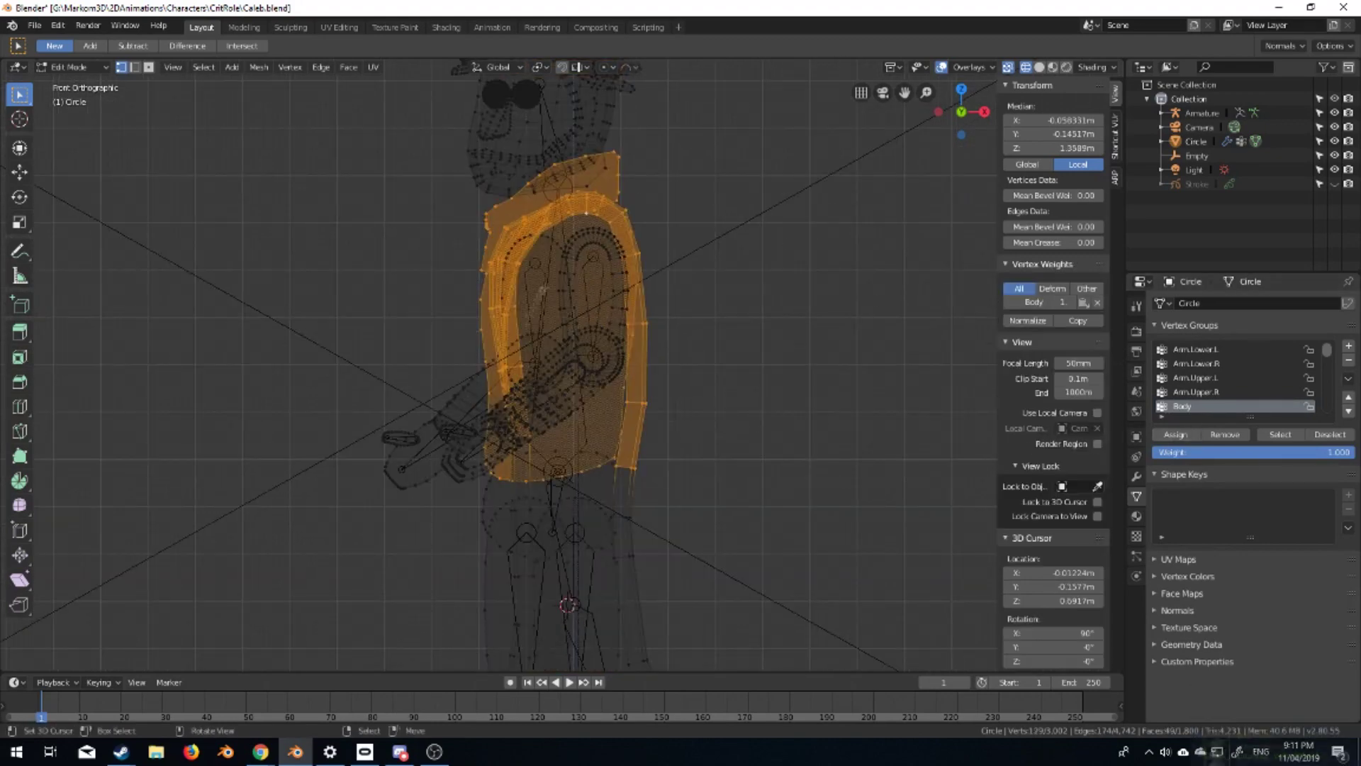
click(614, 241)
key(ctrl+l)
click(1195, 377)
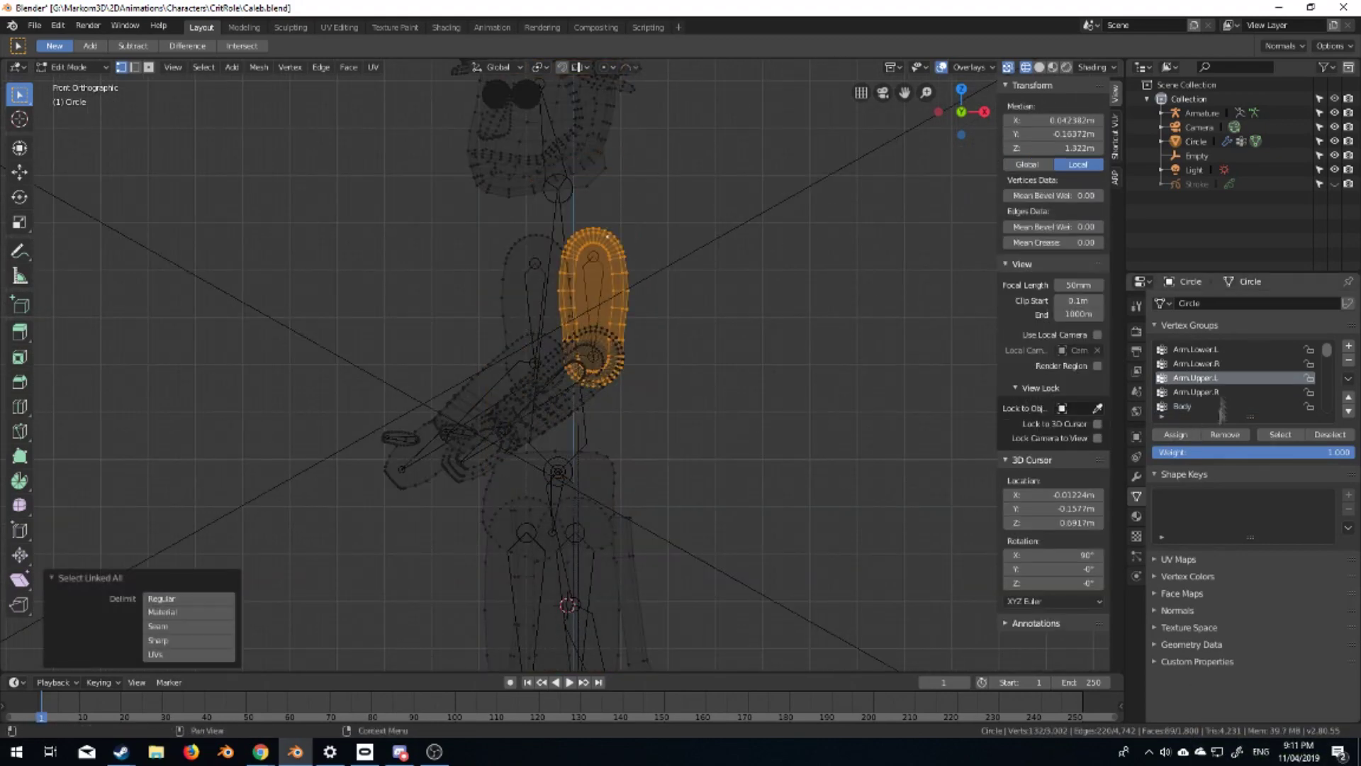
click(1175, 434)
Assign the other upper arm piece to Arm.Upper.R and select the sleeve piece
click(528, 233)
key(ctrl+l)
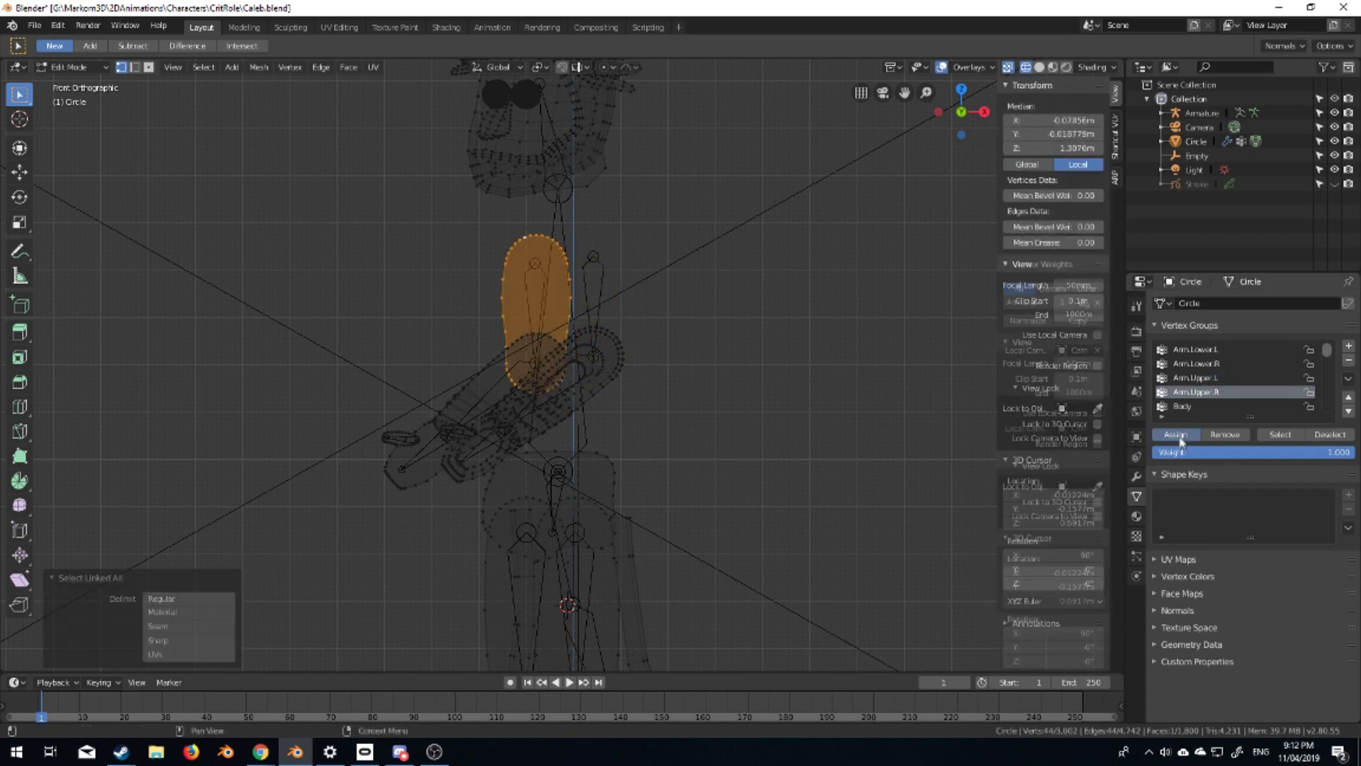
click(622, 371)
key(ctrl+l)
scroll(745, 264, up, 4)
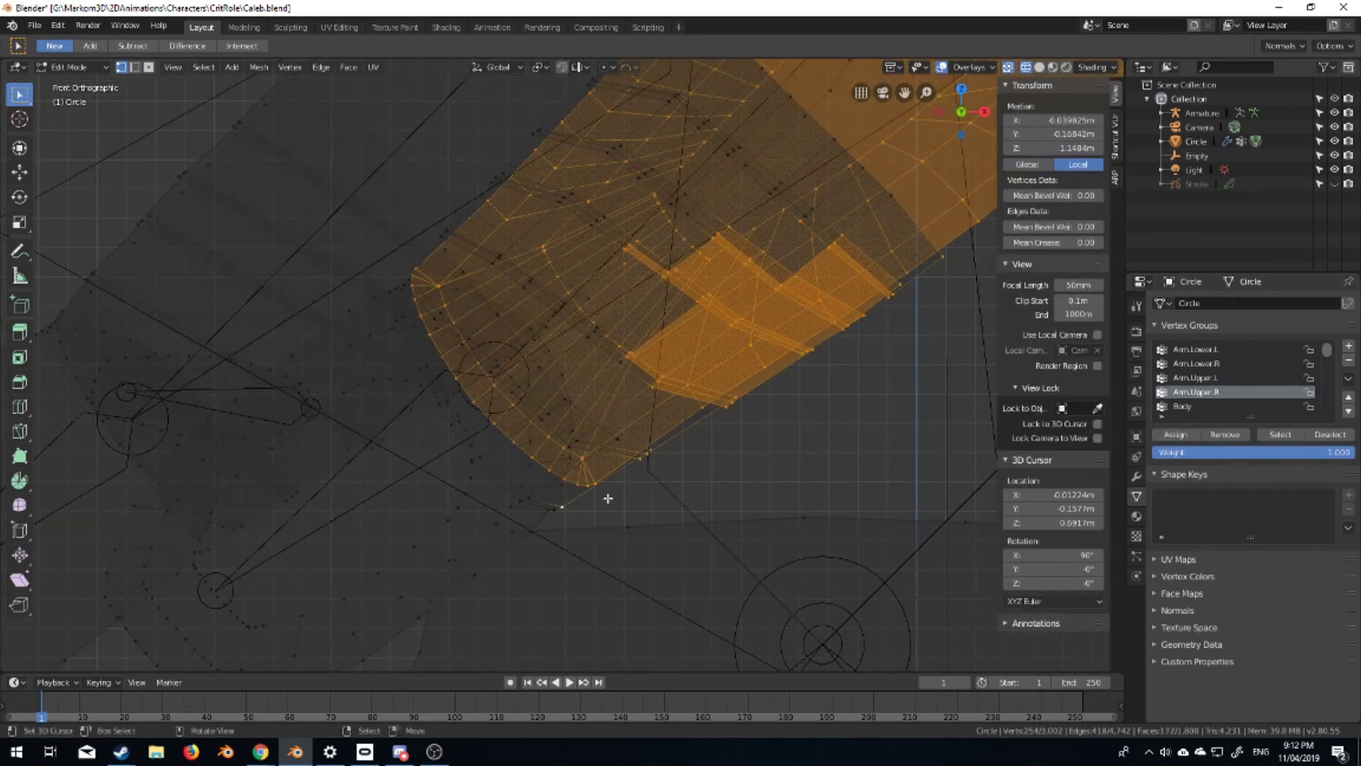
scroll(606, 501, down, 4)
key(l)
key(shift+l)
Make Arm.Lower.L active and select the forearm capsule and lower forearm shells
click(1197, 349)
click(567, 297)
key(ctrl+l)
shift+drag(365, 243, 487, 334)
key(ctrl+l)
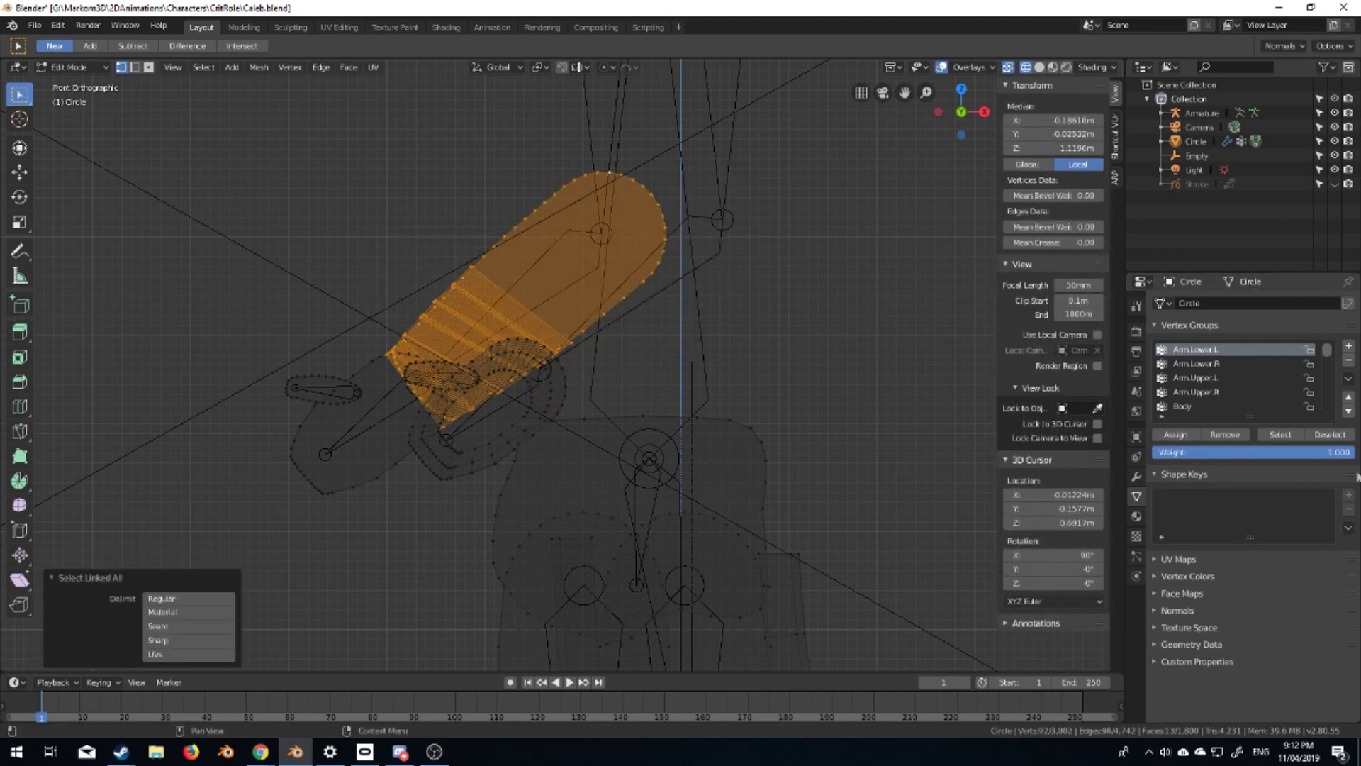
shift+middle_drag(660, 383, 644, 341)
Assign the hand piece to the Hand.R vertex group
click(509, 300)
key(ctrl+l)
scroll(1191, 362, down, 2)
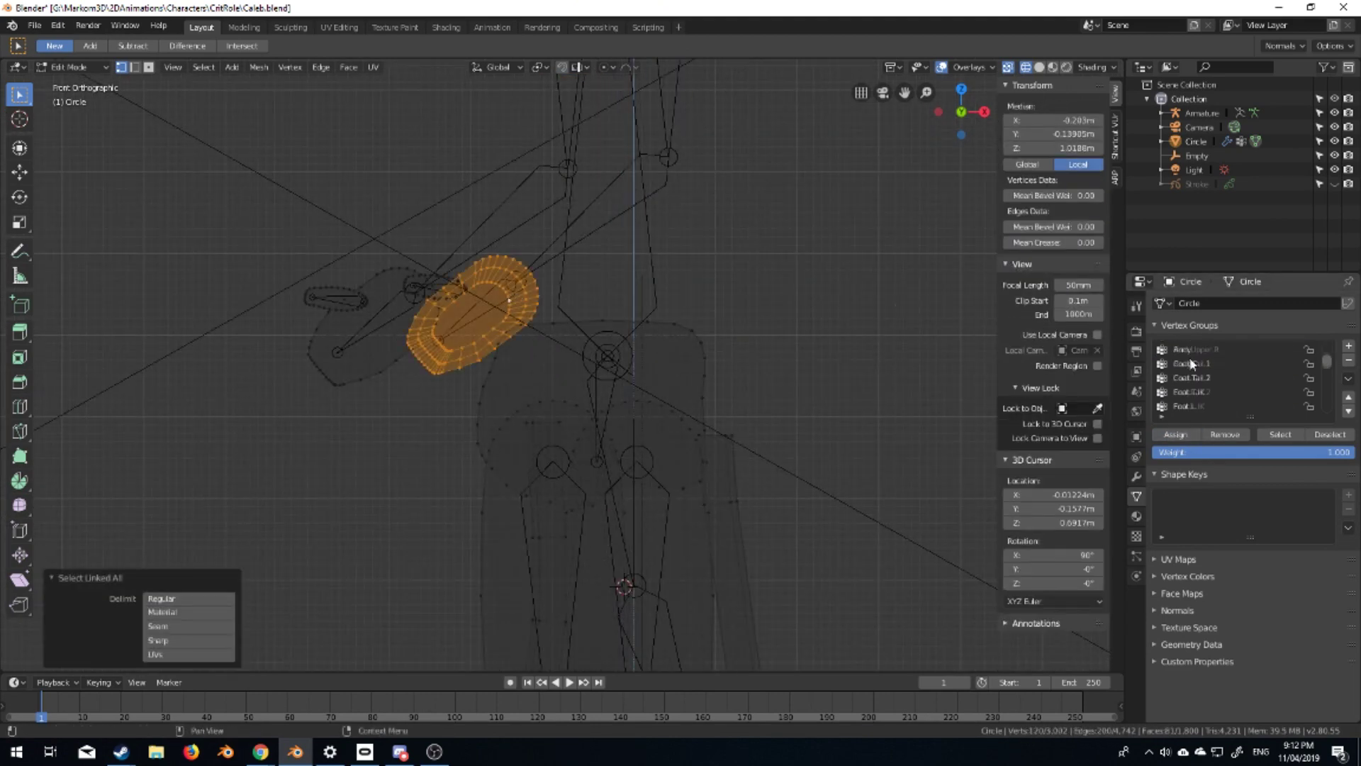
click(1208, 375)
click(1175, 434)
key(alt+a)
Hide an obstructing piece and assign the head mesh to the Head vertex group
click(333, 305)
key(ctrl+l)
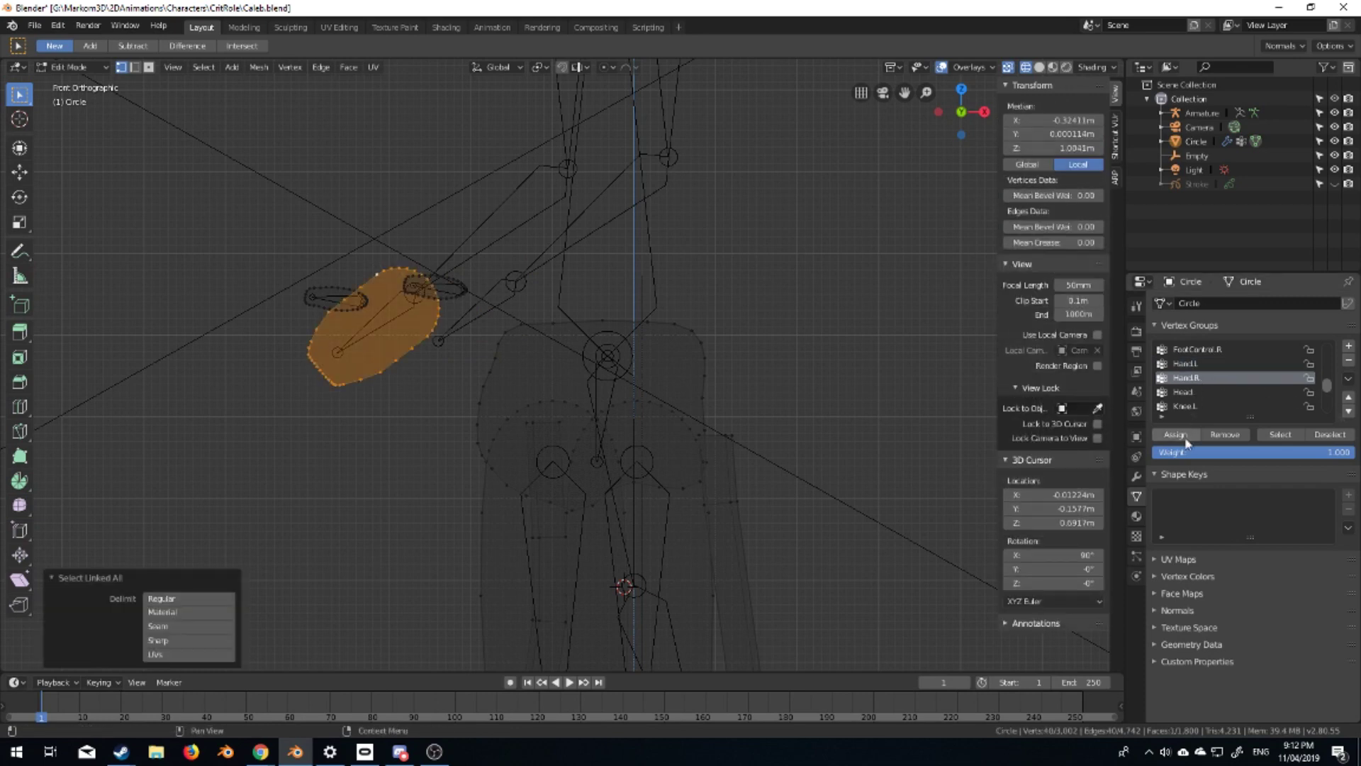
key(h)
drag(351, 87, 753, 355)
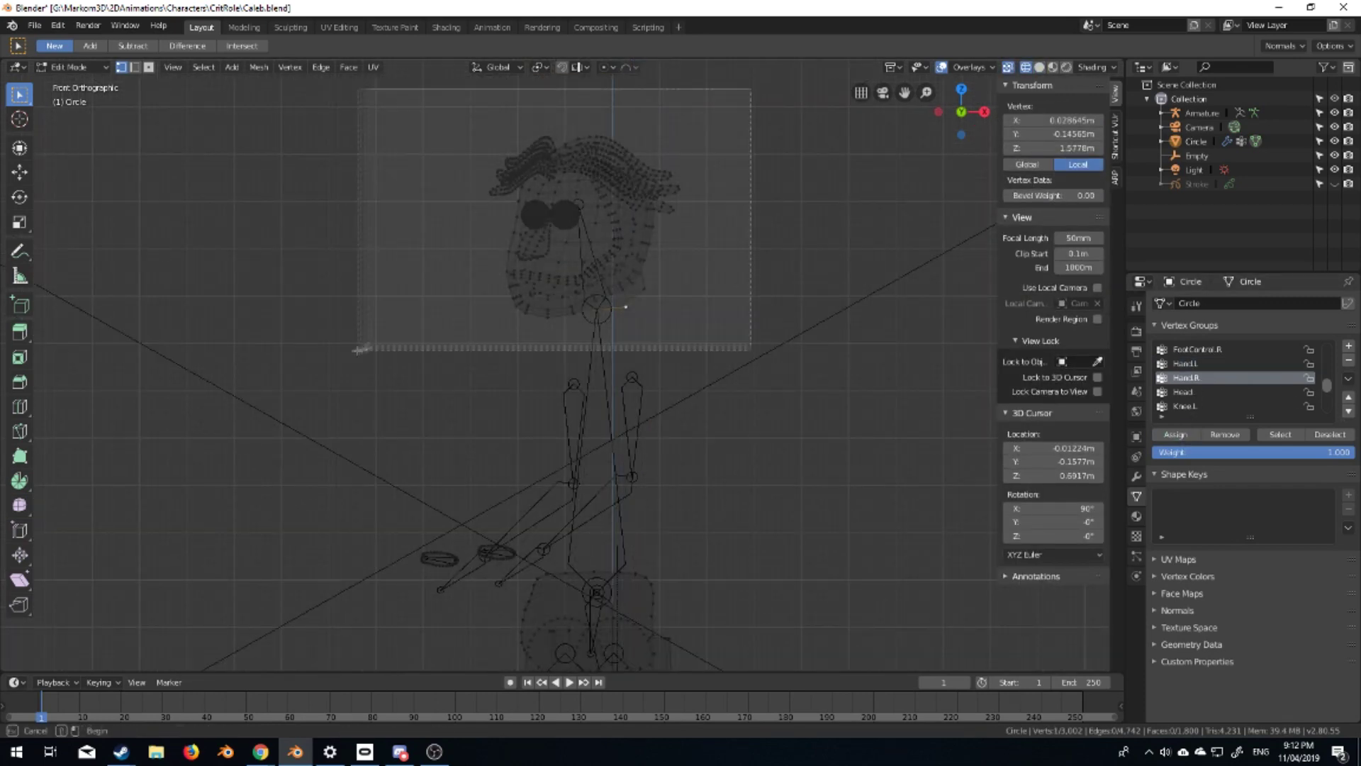
key(ctrl+l)
click(1191, 391)
click(1175, 433)
key(alt+h)
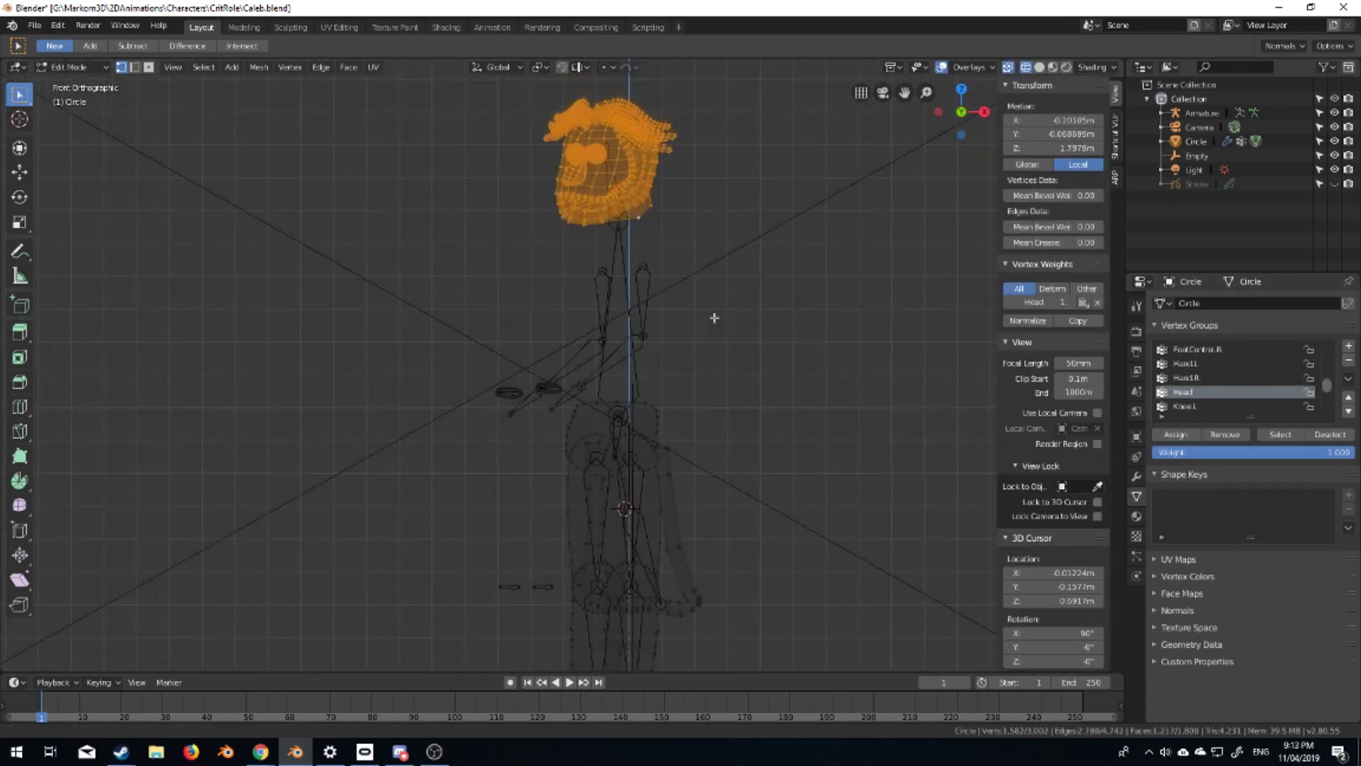
key(Tab)
key(Tab)
Hide the head and right thumb ring, and assign the left thumb ring to Thumb.L
key(h)
key(l)
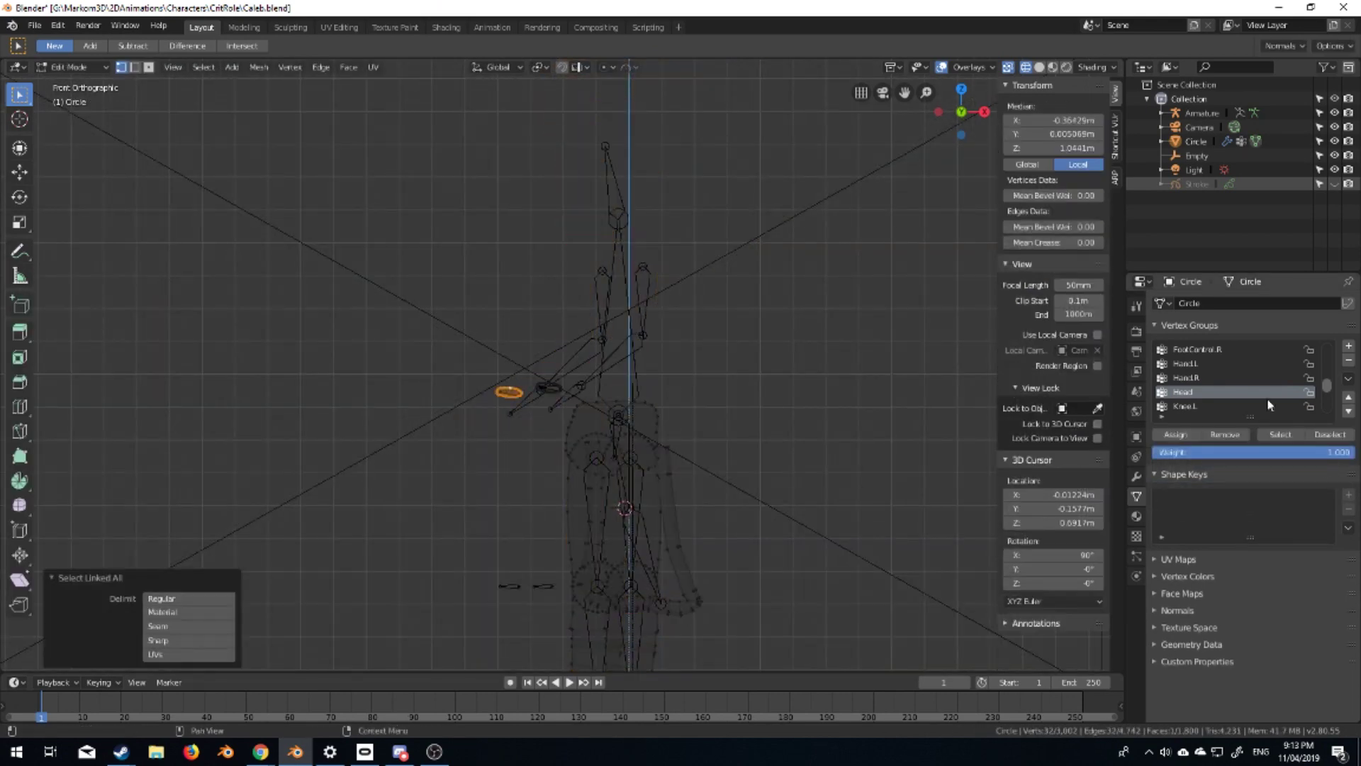
scroll(1241, 383, down, 3)
click(1189, 406)
key(h)
key(l)
click(1189, 391)
click(1175, 434)
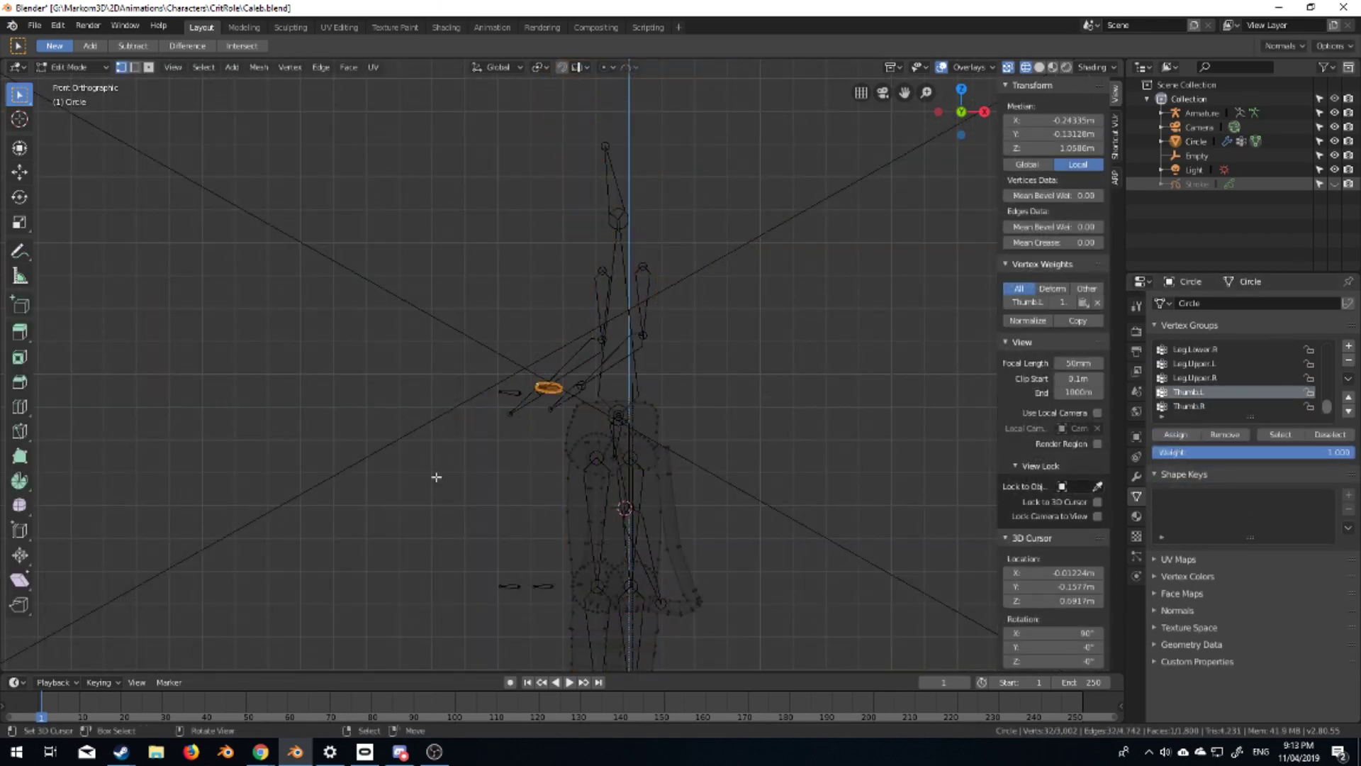
key(h)
Select the lower torso piece, then put the armature back into Edit Mode
scroll(464, 228, up, 3)
click(465, 229)
key(ctrl+l)
scroll(1235, 383, up, 2)
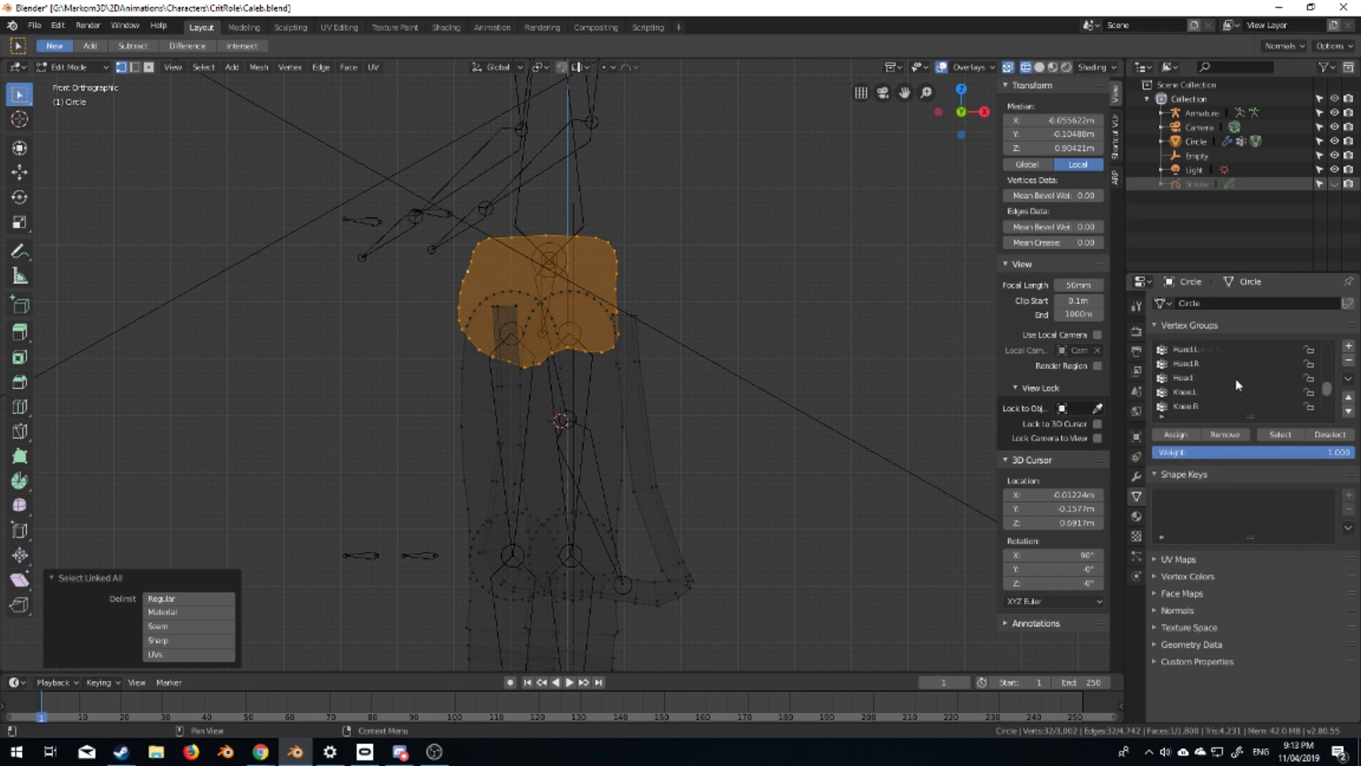
scroll(1235, 385, up, 5)
scroll(1233, 385, up, 2)
scroll(1234, 385, up, 4)
key(Tab)
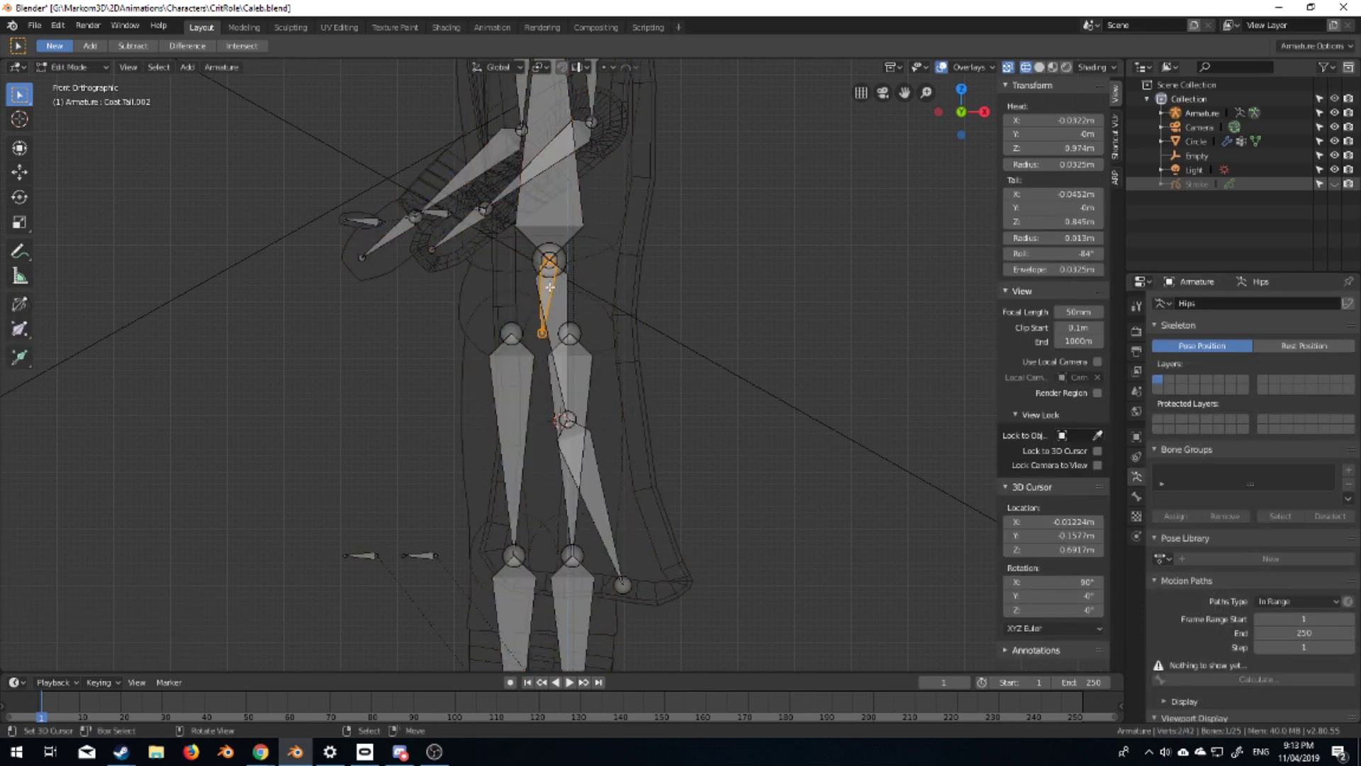
Inspect a body mesh piece and the small bone below the hips in the armature settings
key(Tab)
click(501, 334)
key(Tab)
key(ctrl+l)
scroll(1227, 387, down, 2)
key(Tab)
click(553, 317)
key(Tab)
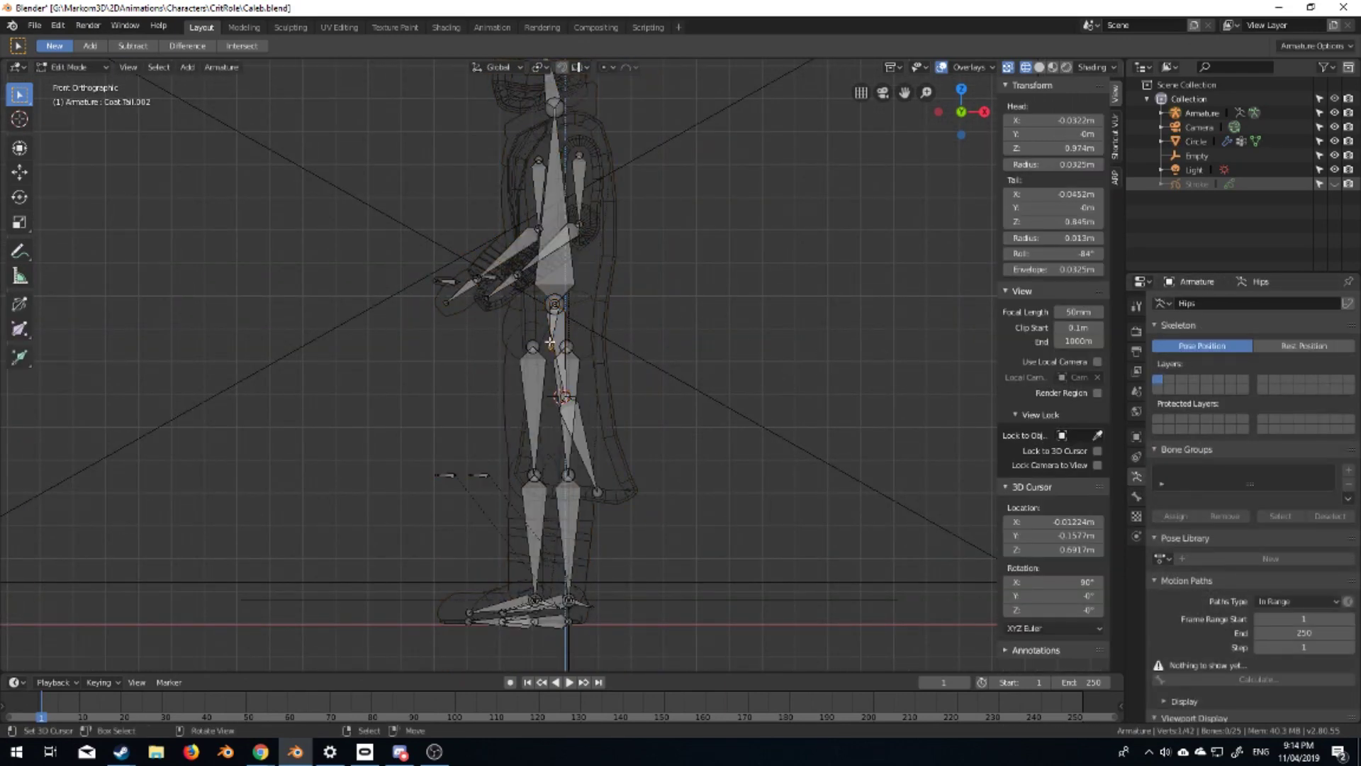
scroll(550, 344, up, 8)
click(514, 264)
click(1137, 496)
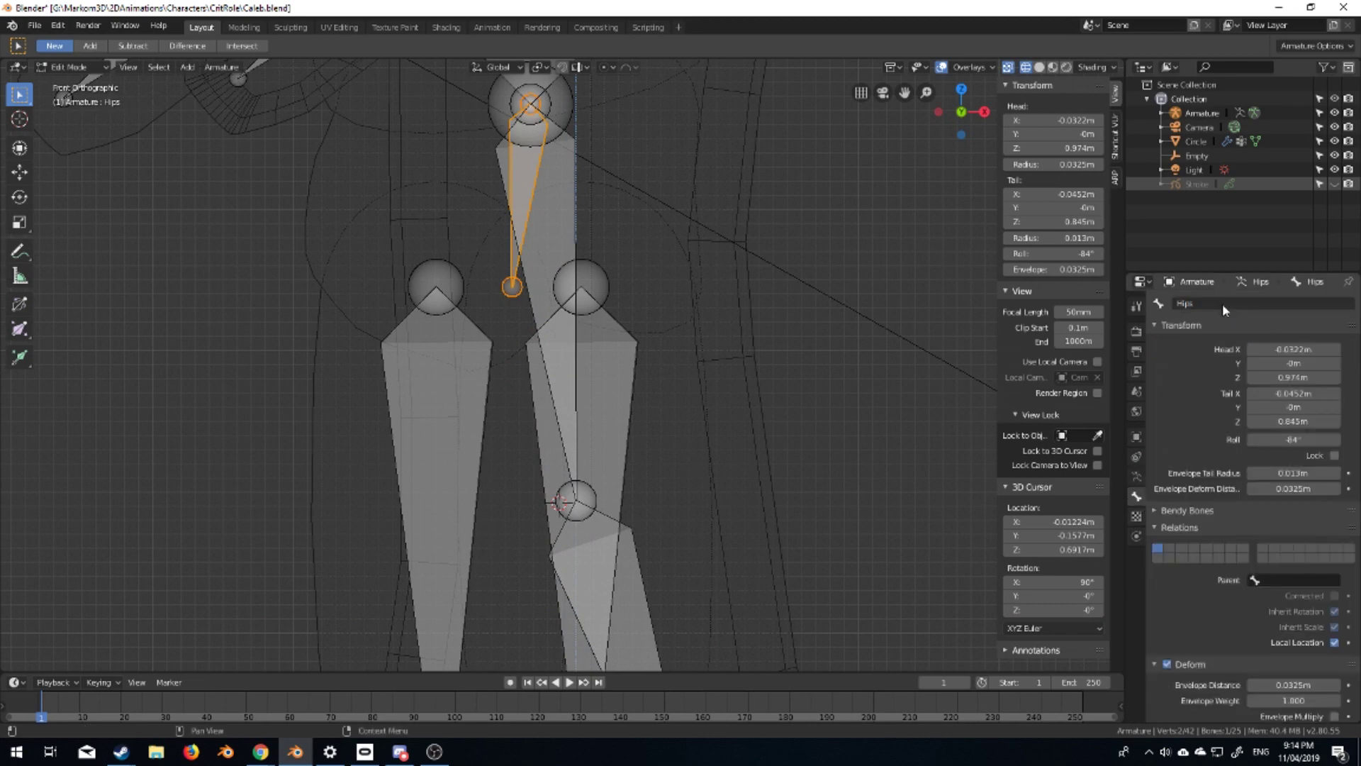
click(1137, 475)
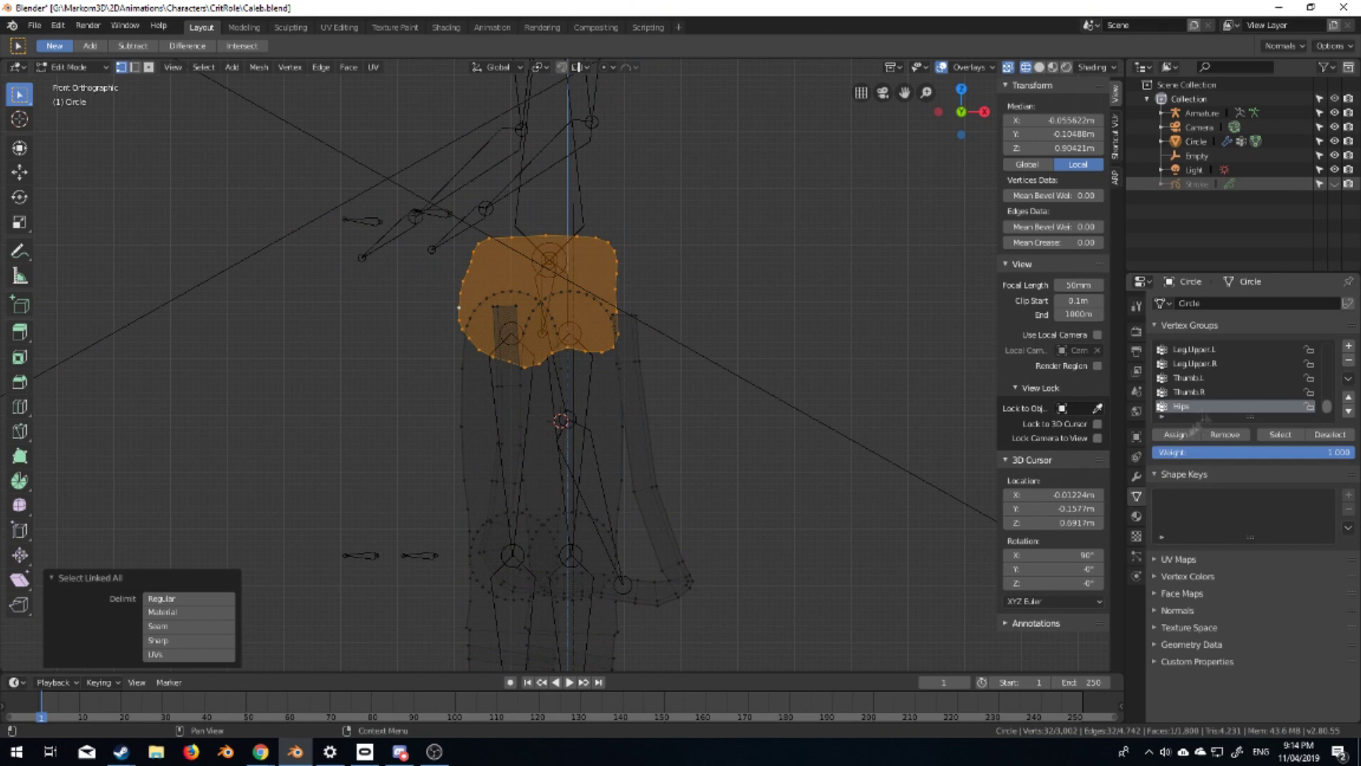
Select both linked leg pieces and assign them to the LegUpper.L vertex group
key(alt+a)
click(511, 292)
key(ctrl+l)
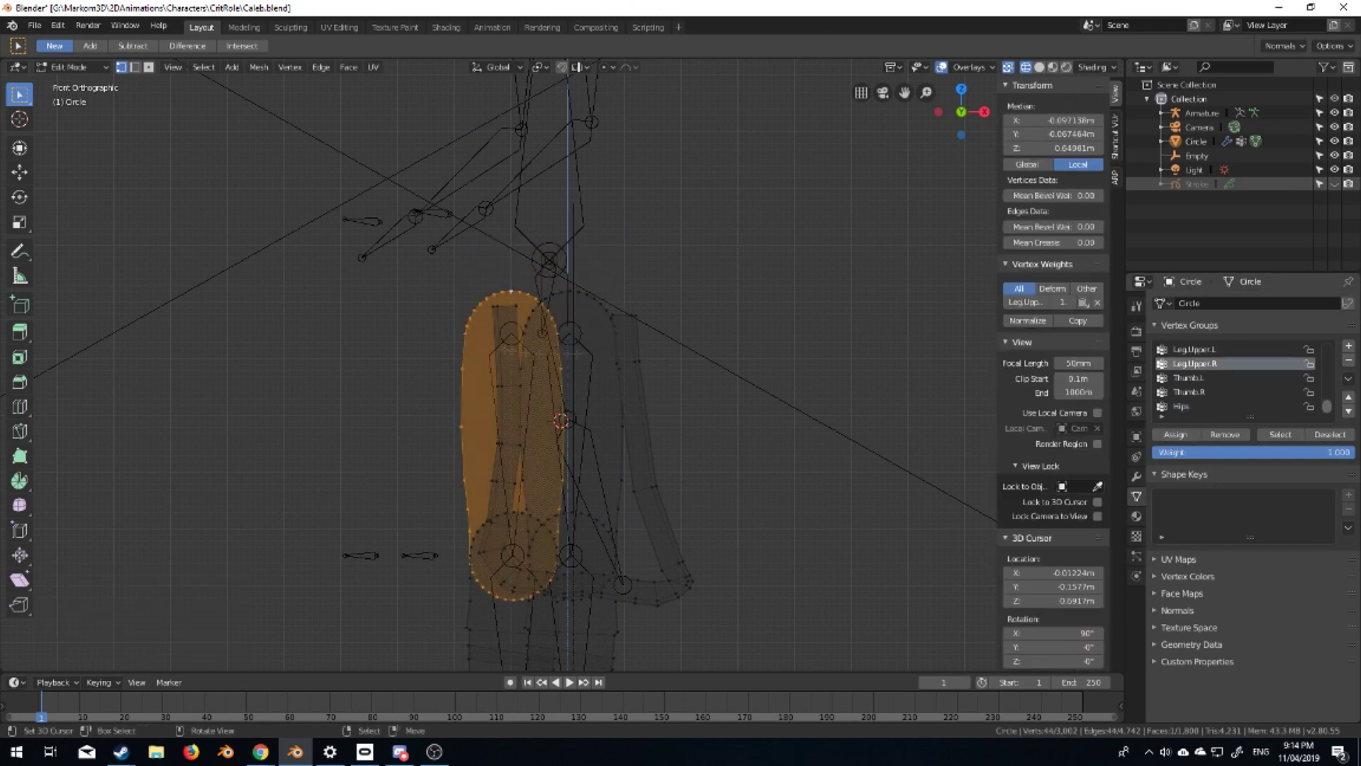
click(598, 292)
key(ctrl+l)
click(1194, 349)
key(alt+a)
Select the linked lower-leg geometry and assign it to the LegLower.L vertex group
scroll(541, 265, up, 3)
click(541, 264)
key(ctrl+l)
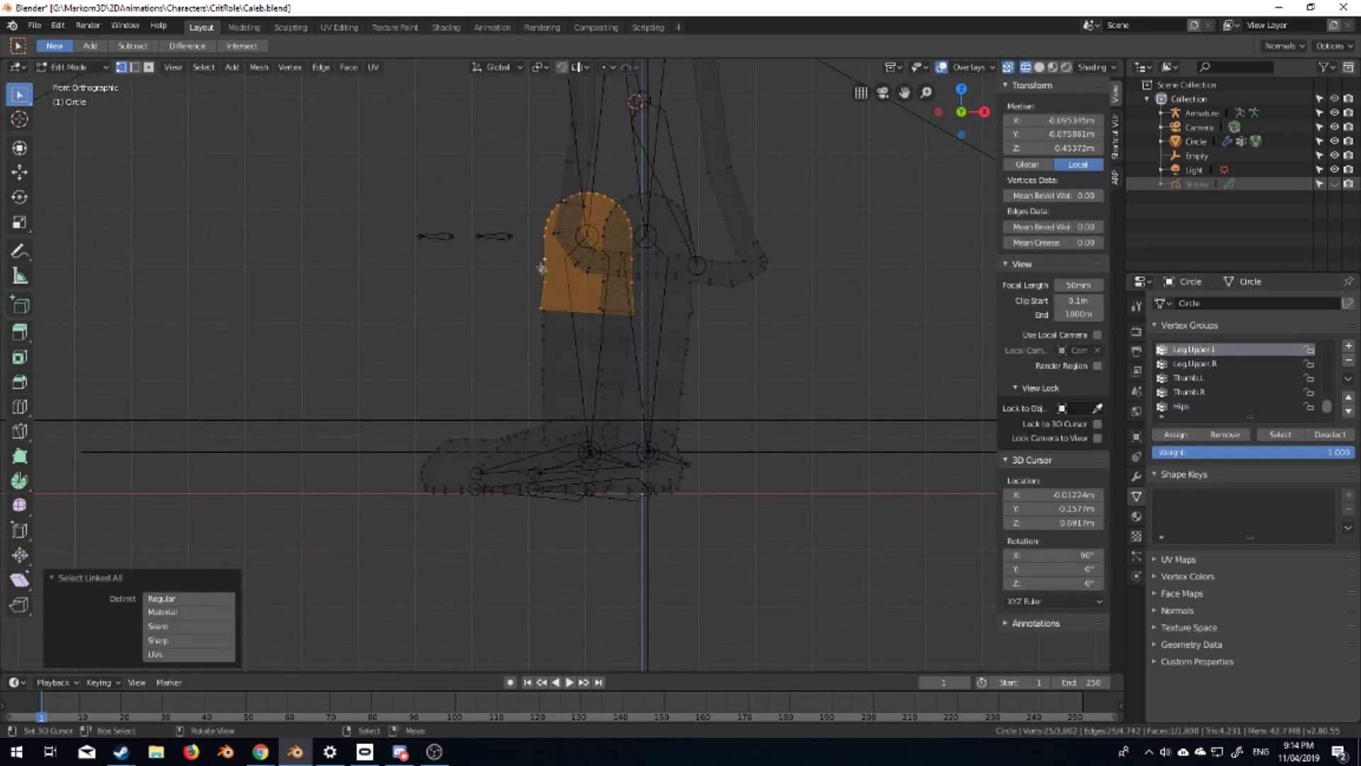
key(ctrl+l)
scroll(1217, 390, up, 4)
click(1189, 443)
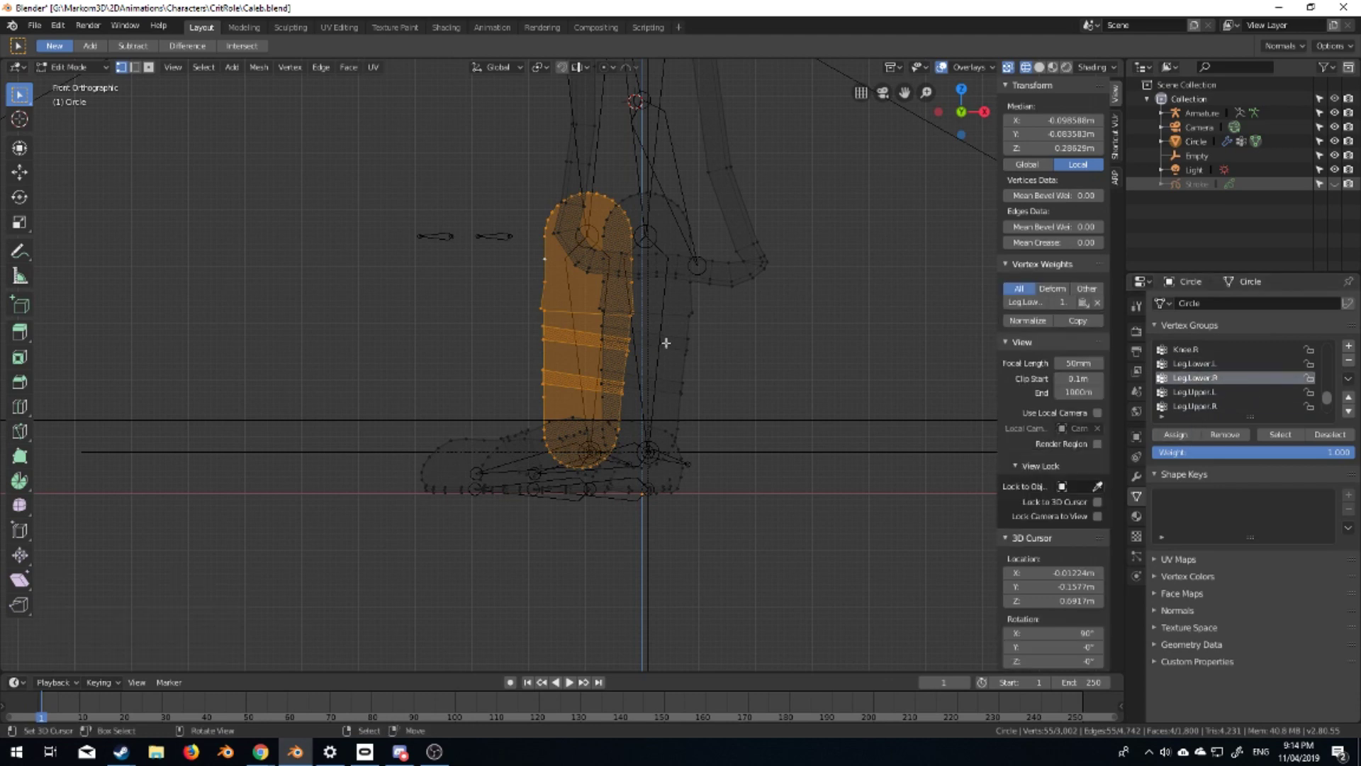
key(alt+a)
click(670, 346)
key(ctrl+l)
click(1194, 363)
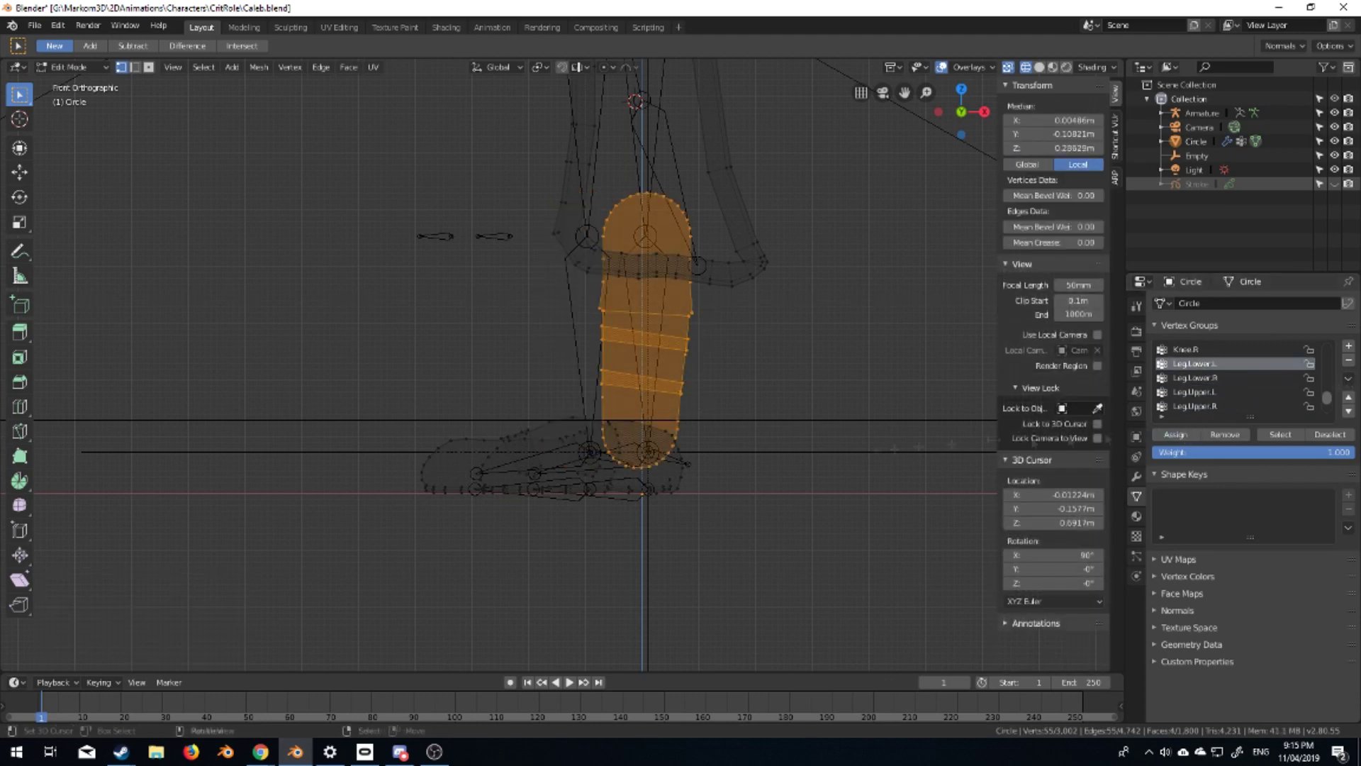
Select the foot and its thin sole and assign them to the Foot.R vertex group
click(682, 449)
key(ctrl+l)
scroll(602, 511, up, 3)
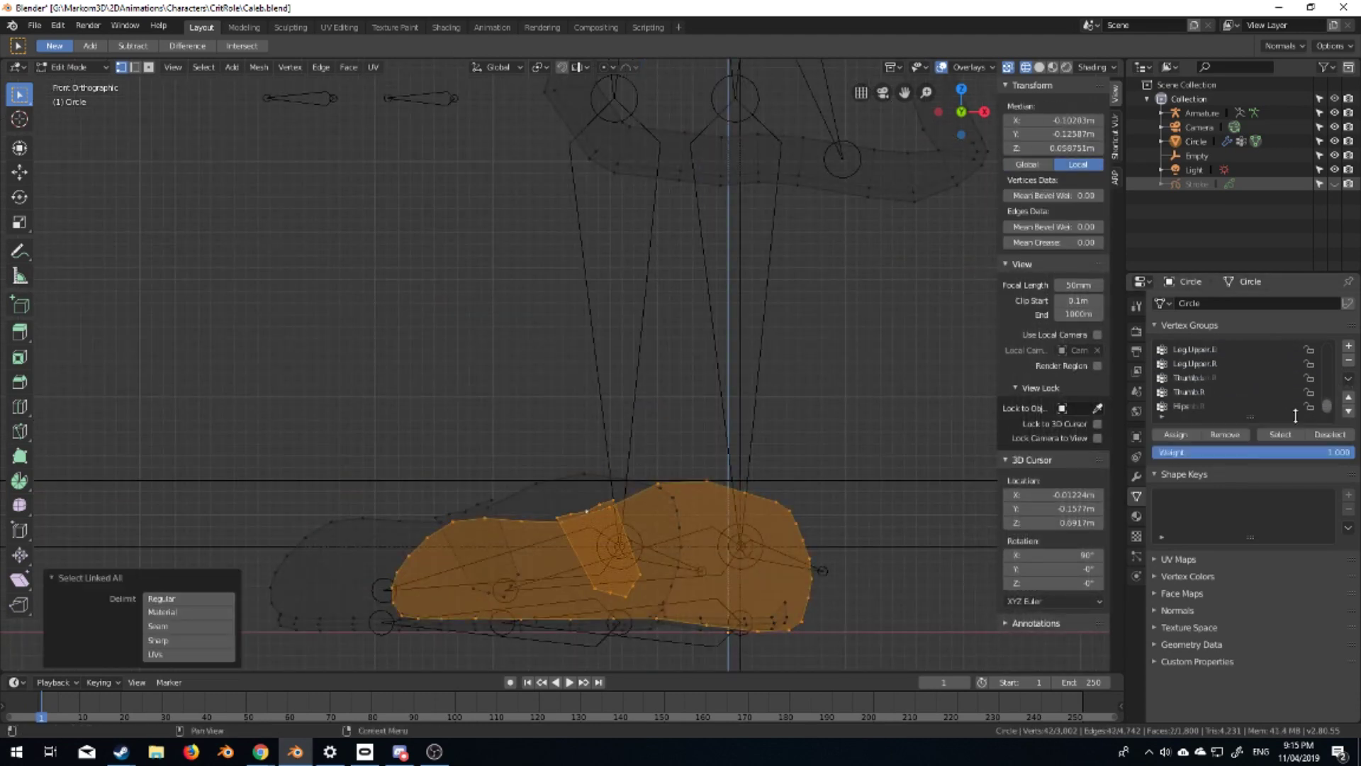
key(h)
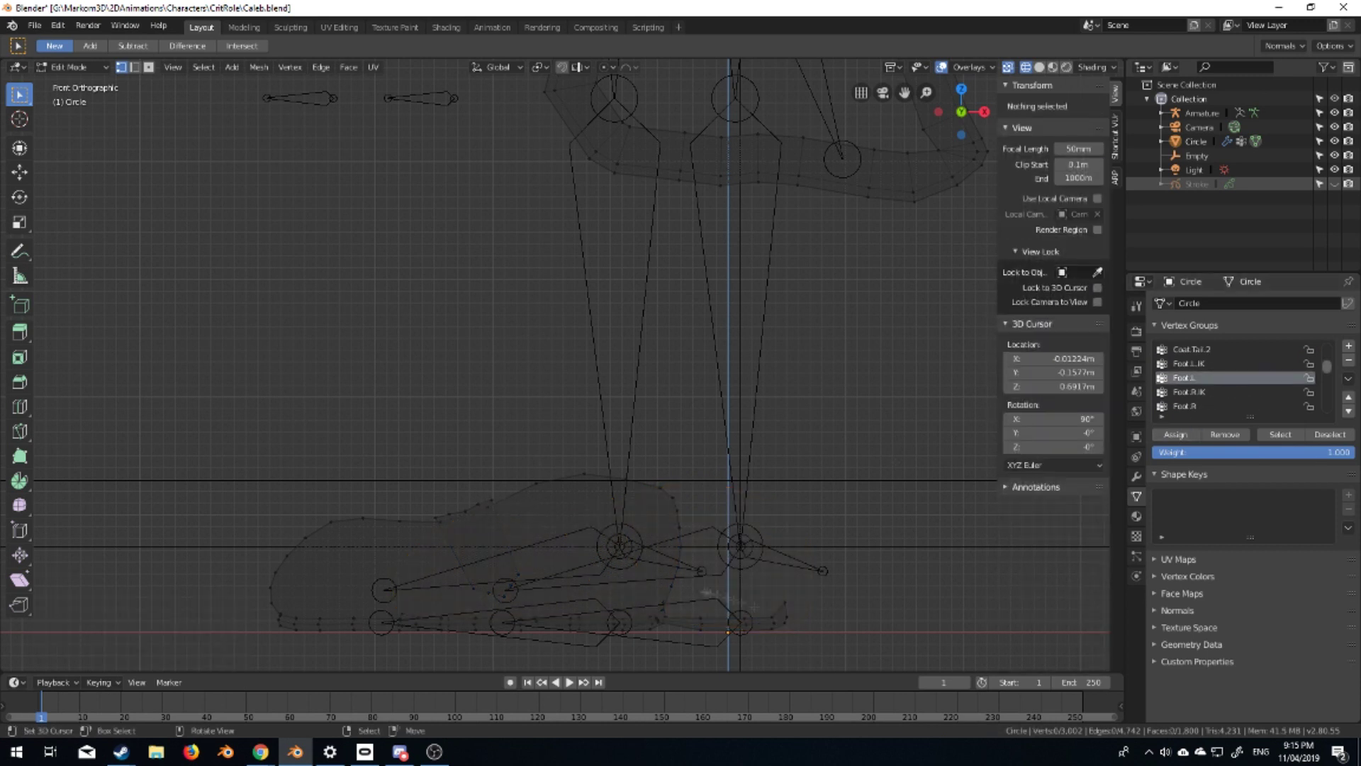
key(l)
key(h)
key(ctrl+z)
key(ctrl+z)
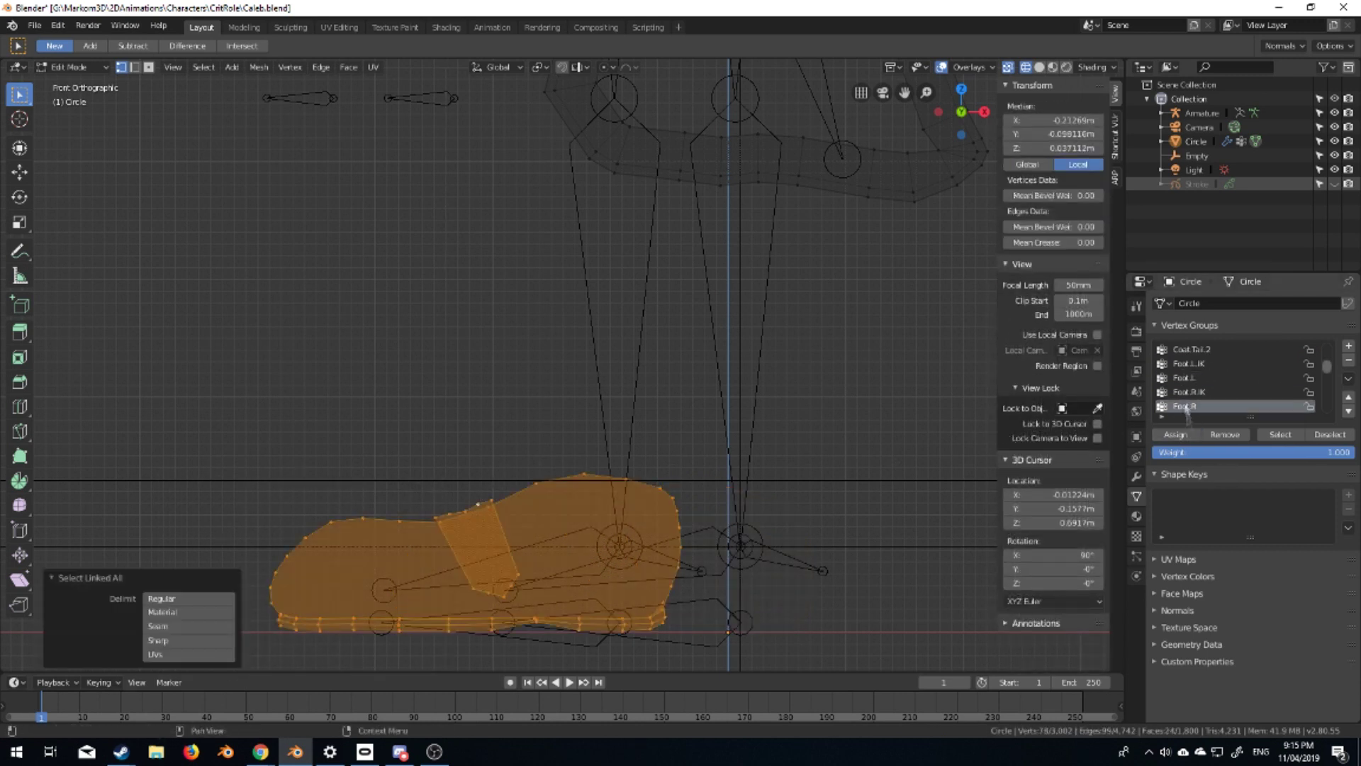
key(ctrl+z)
scroll(623, 229, down, 3)
key(ctrl+z)
key(ctrl+z)
key(ctrl+z)
key(ctrl+z)
key(ctrl+z)
Loop-cut the coat tails and assign their upper vertices to the Coat.Tail.1 and Coat.Tail.2 groups
drag(714, 63, 395, 328)
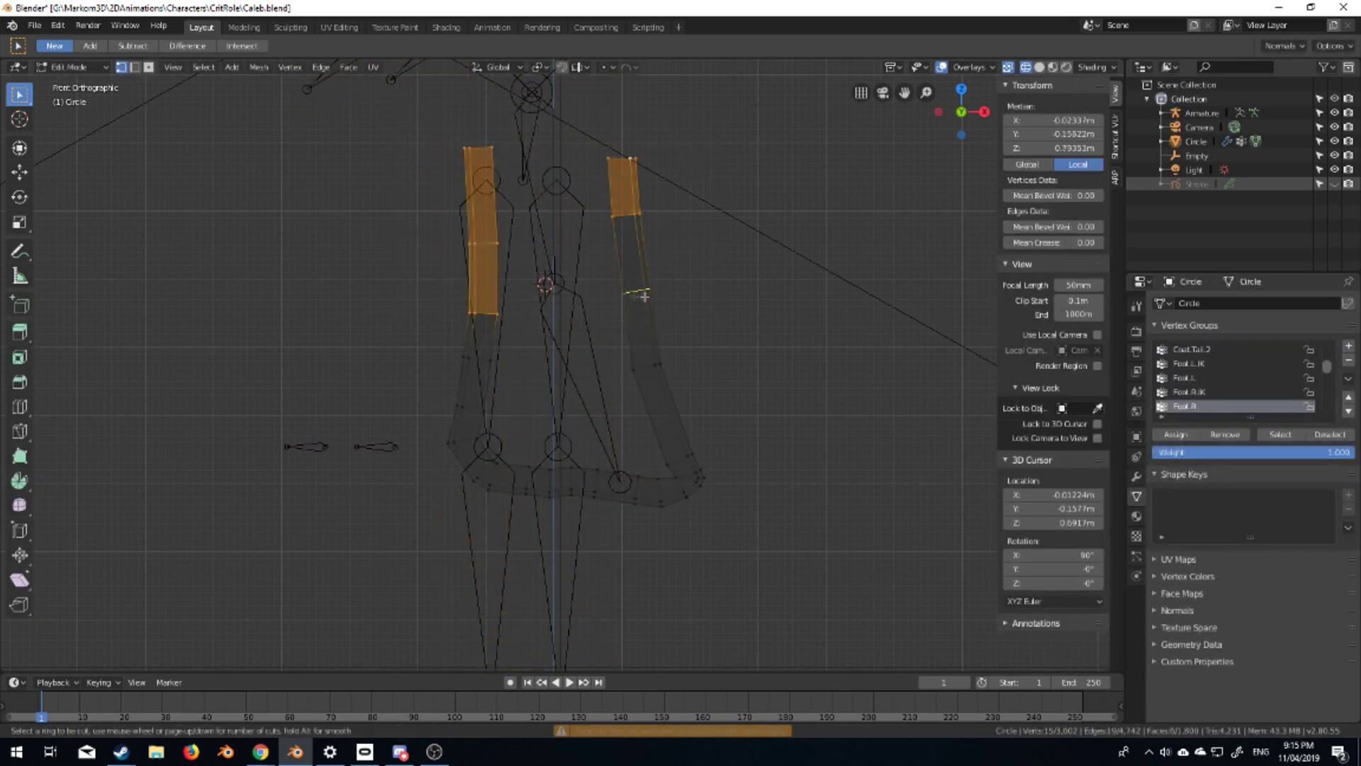
key(ctrl+r)
click(635, 284)
mouse_move(692, 113)
mouse_down()
mouse_move(405, 276)
mouse_move(400, 326)
mouse_up()
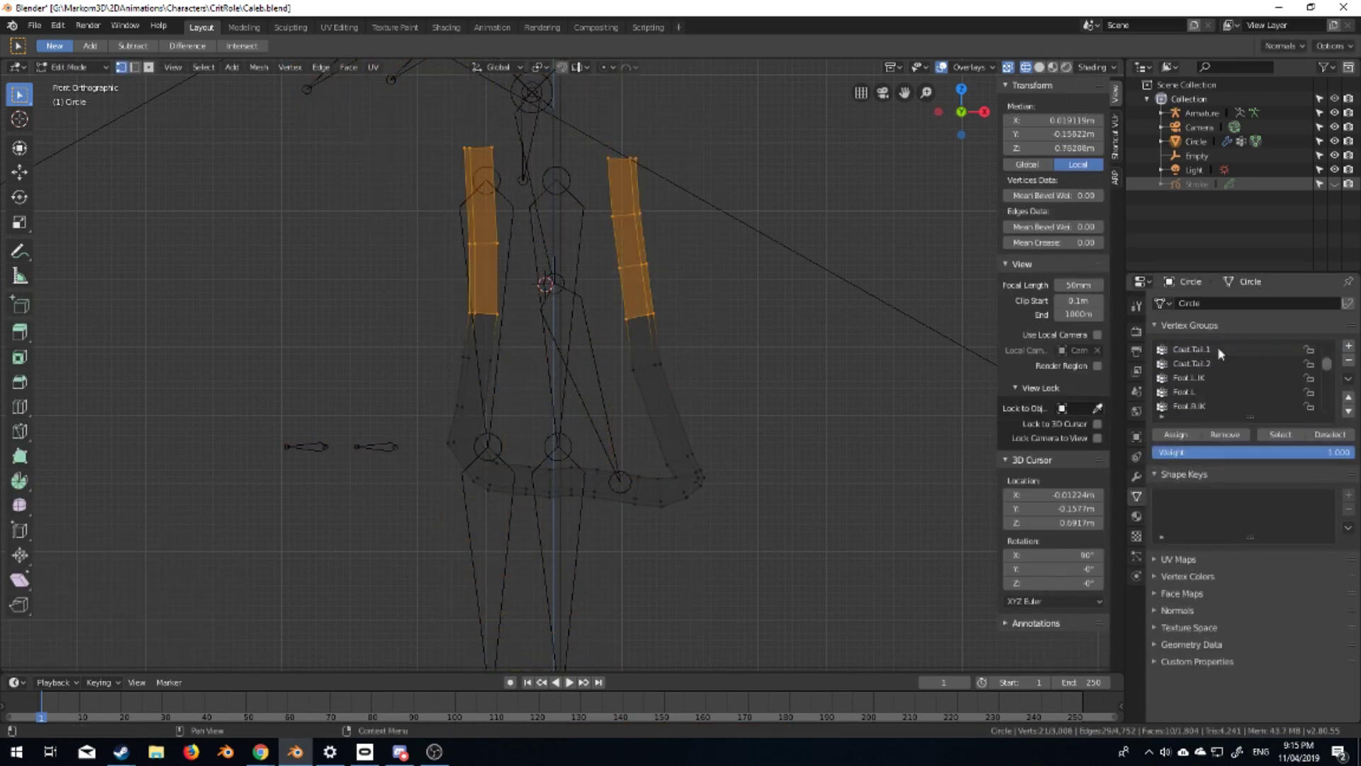
click(1191, 349)
click(1280, 434)
click(1191, 363)
key(Tab)
key(shift+z)
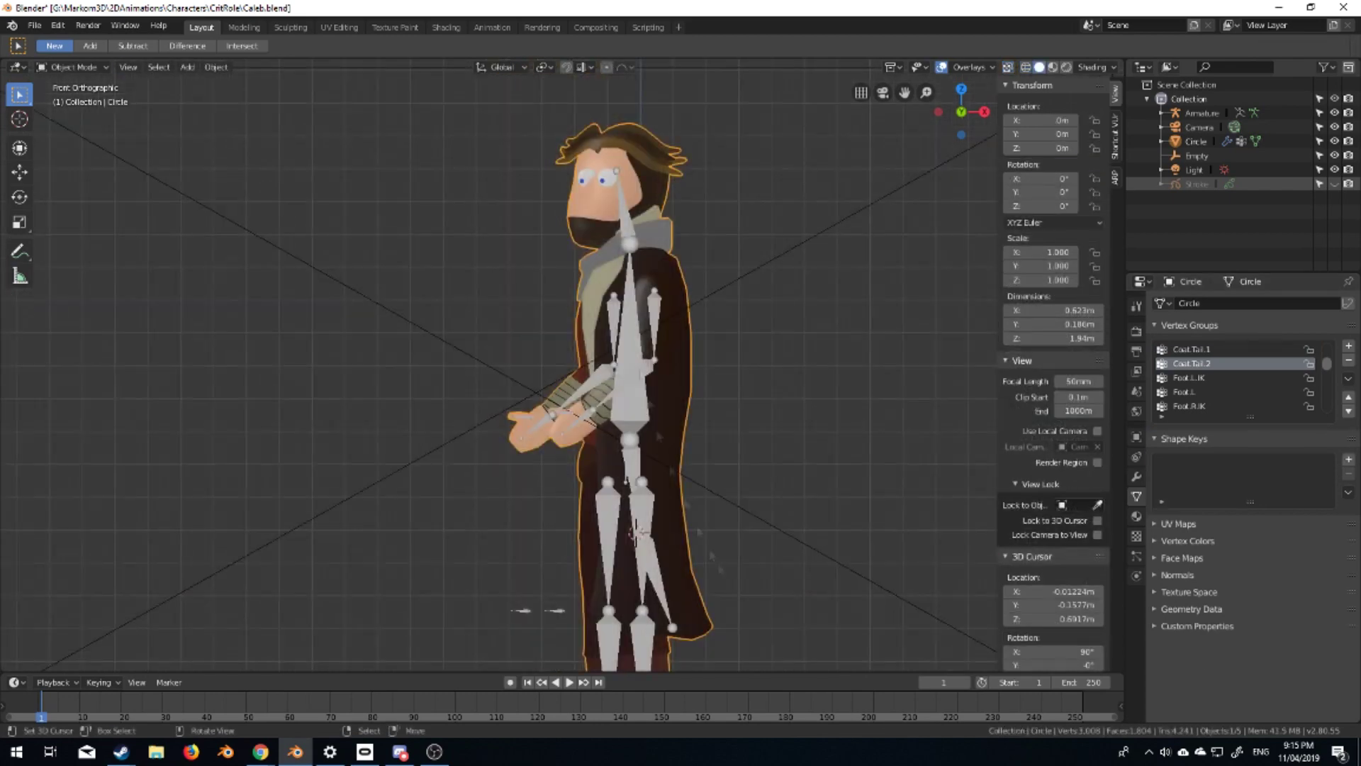
Test the skinning in Pose Mode by rotating the upper arm, then cancel
click(630, 298)
scroll(630, 298, up, 2)
key(ctrl+Tab)
click(599, 261)
key(r)
key(Escape)
click(1136, 496)
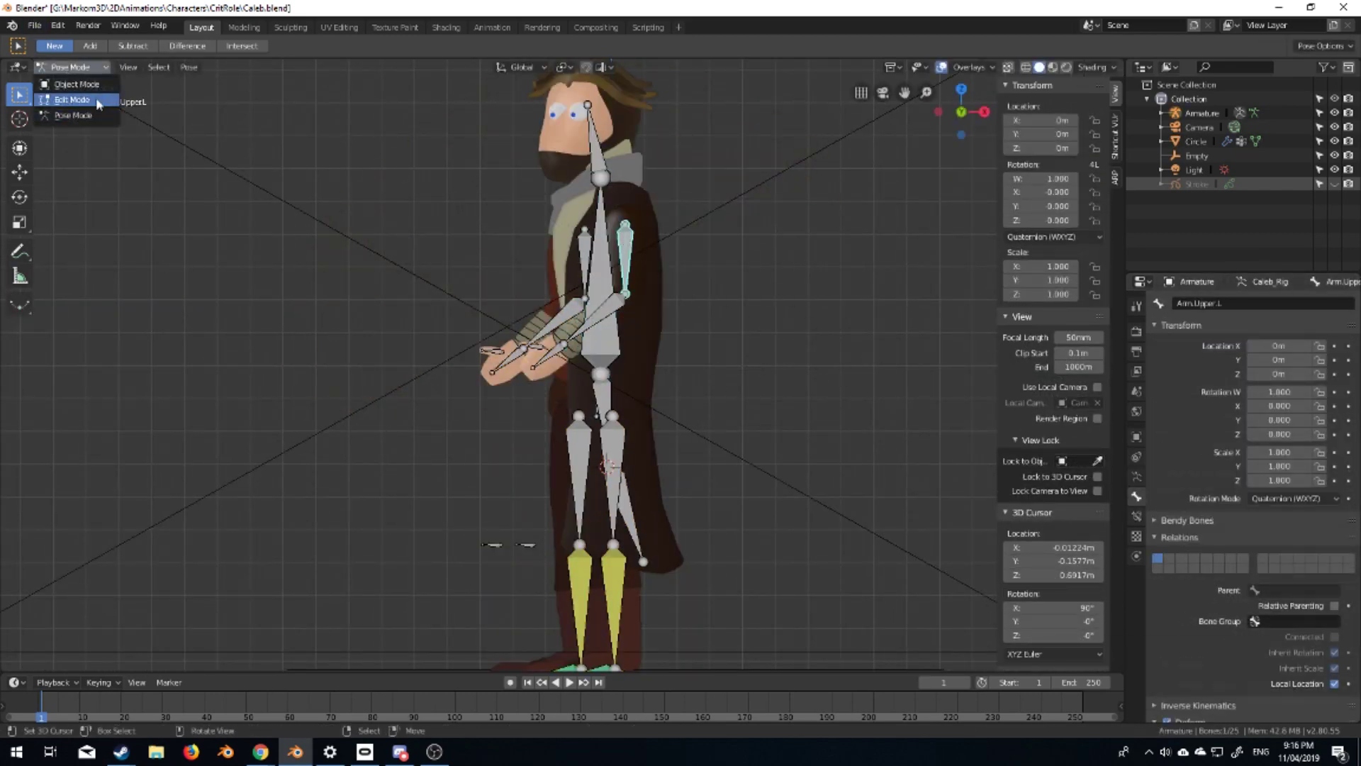
In armature Edit Mode, parent the right upper arm and first coat-tail bones to Body
click(71, 100)
click(1294, 580)
click(1283, 486)
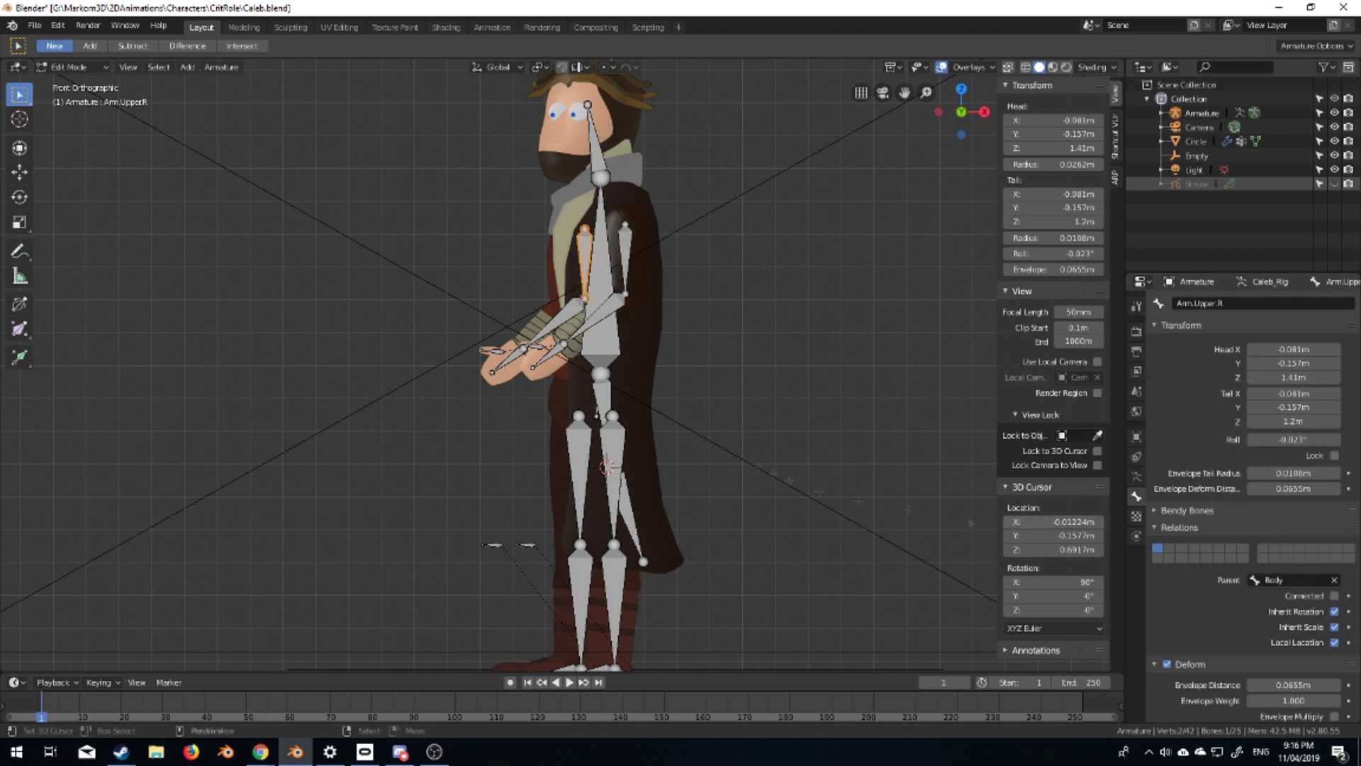
click(1294, 580)
key(Return)
click(1294, 580)
click(604, 392)
click(1314, 583)
click(1237, 447)
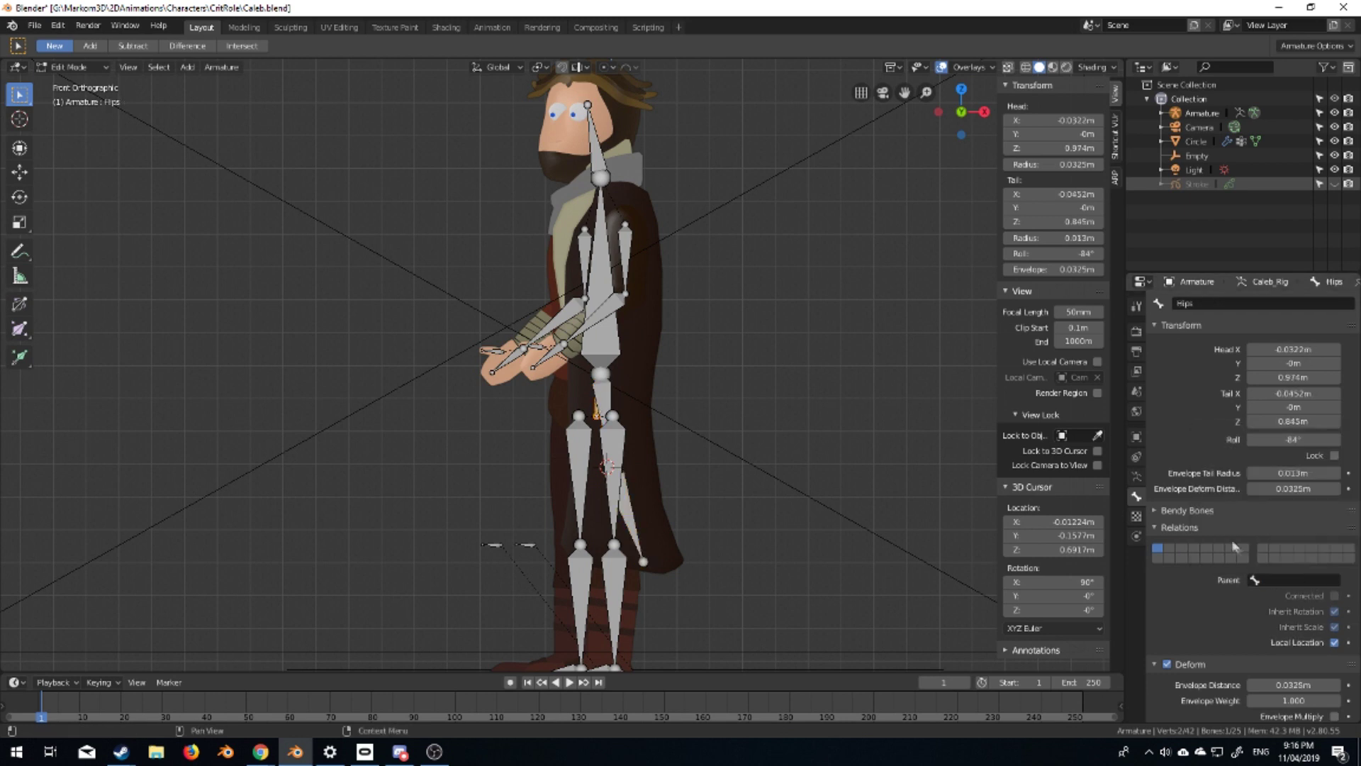
Duplicate the Body bone to create a new root bone, Body.001, at the feet
click(1266, 580)
key(Escape)
key(shift+d)
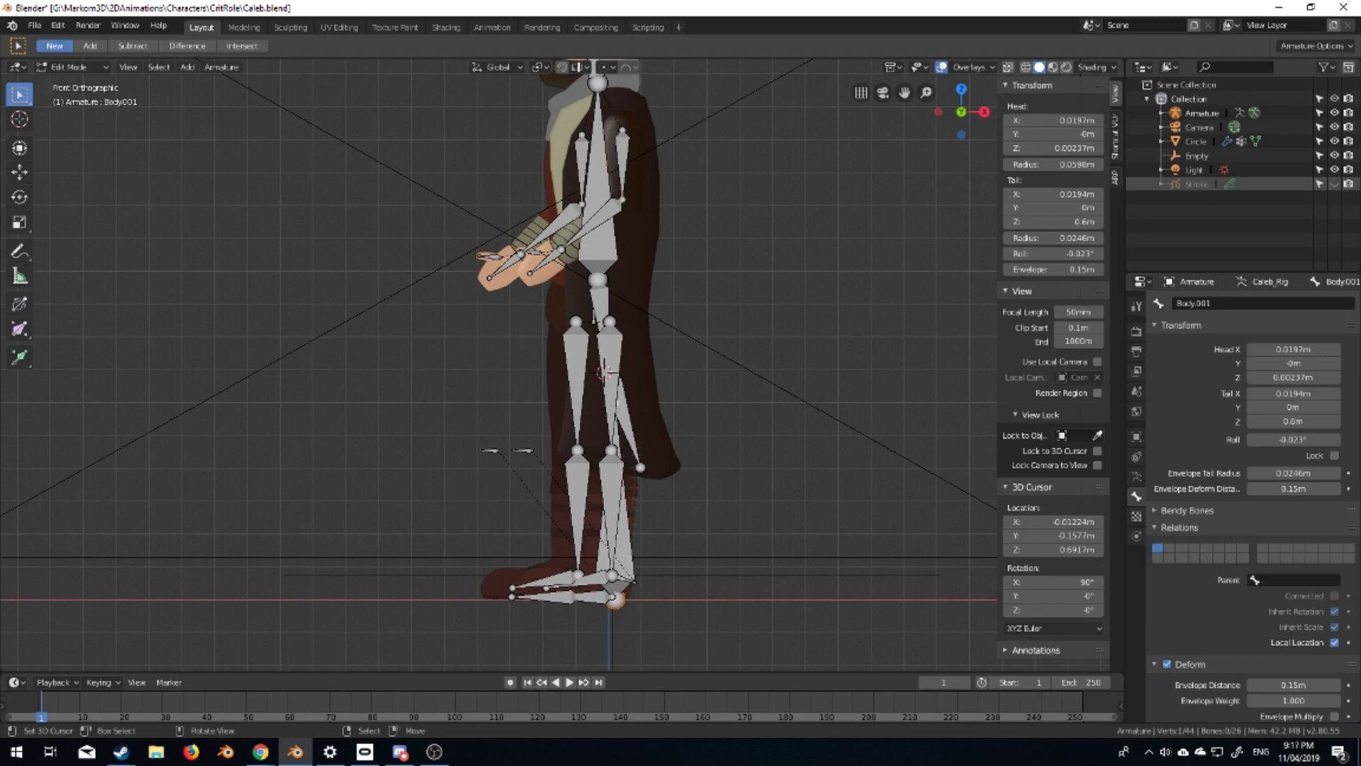
Lay the new root bone flat at the feet with its head X set to 0
key(g)
click(886, 590)
click(1068, 121)
text(0m)
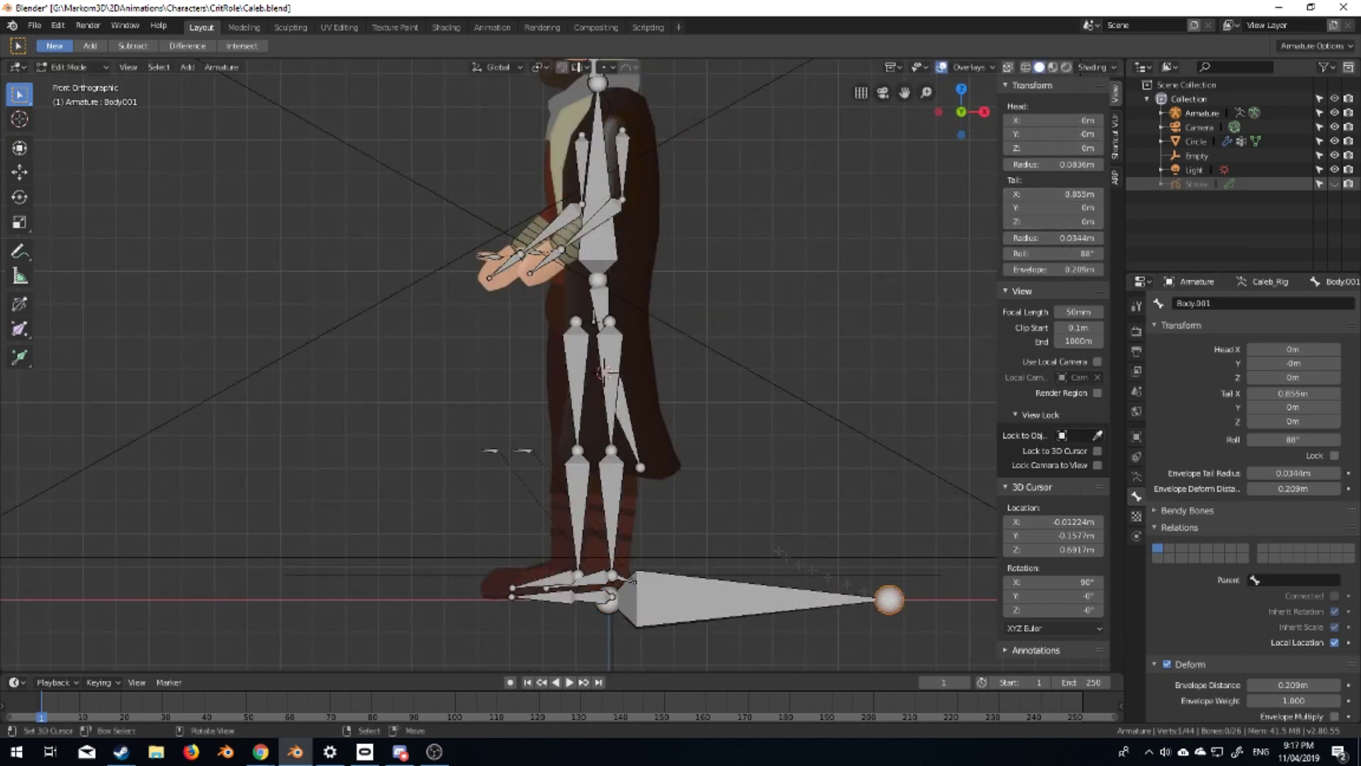
scroll(568, 358, up, 1)
click(571, 361)
scroll(567, 358, down, 2)
scroll(578, 489, up, 2)
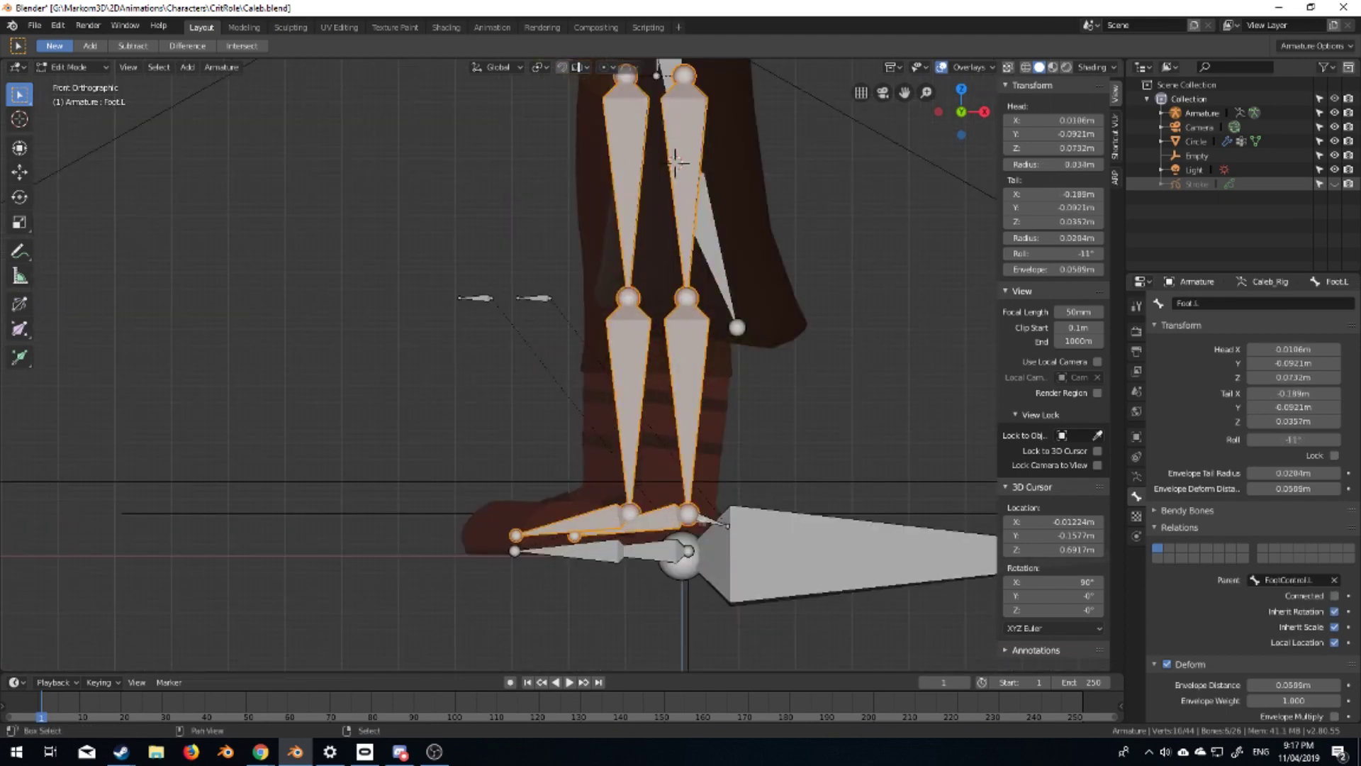
Switch the armature to Pose Mode and select a coat-tail bone
key(Tab)
scroll(592, 410, down, 3)
click(71, 66)
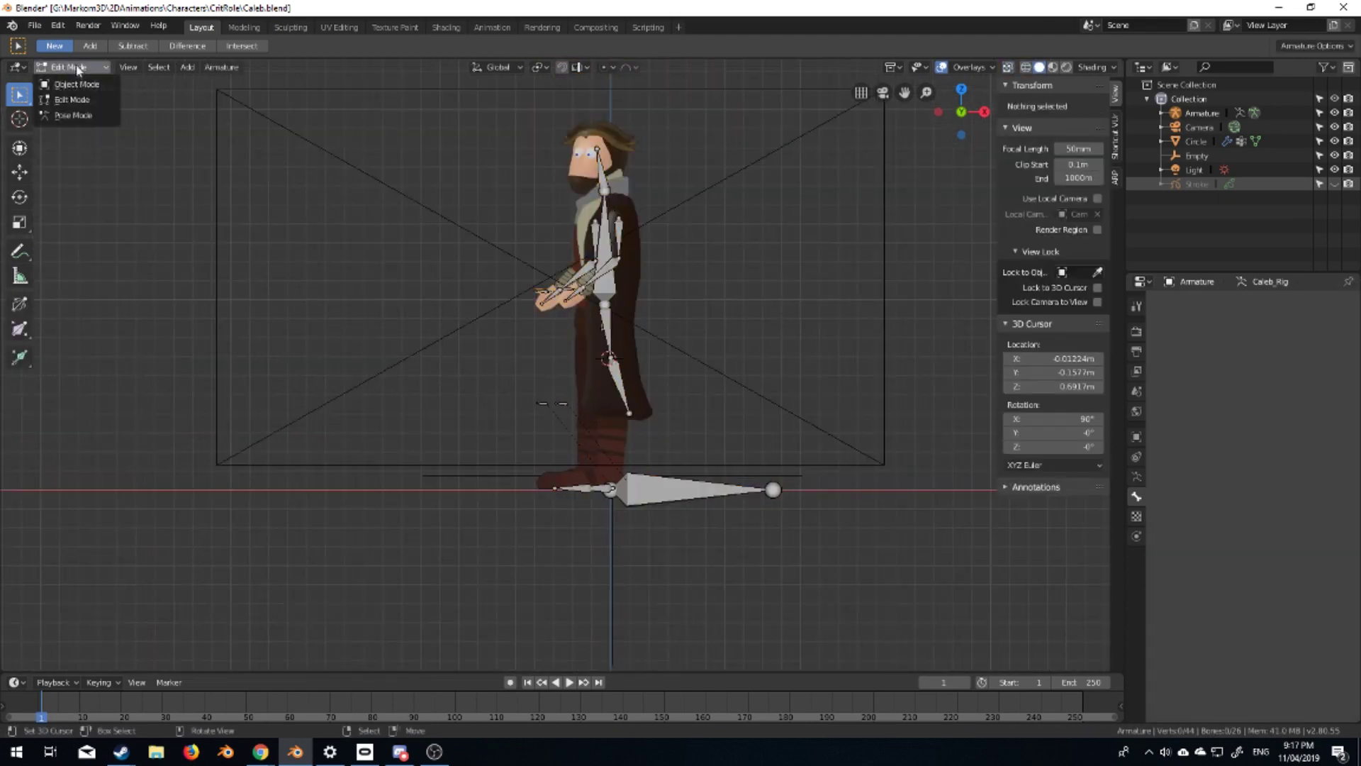
click(71, 107)
scroll(592, 409, up, 3)
click(660, 350)
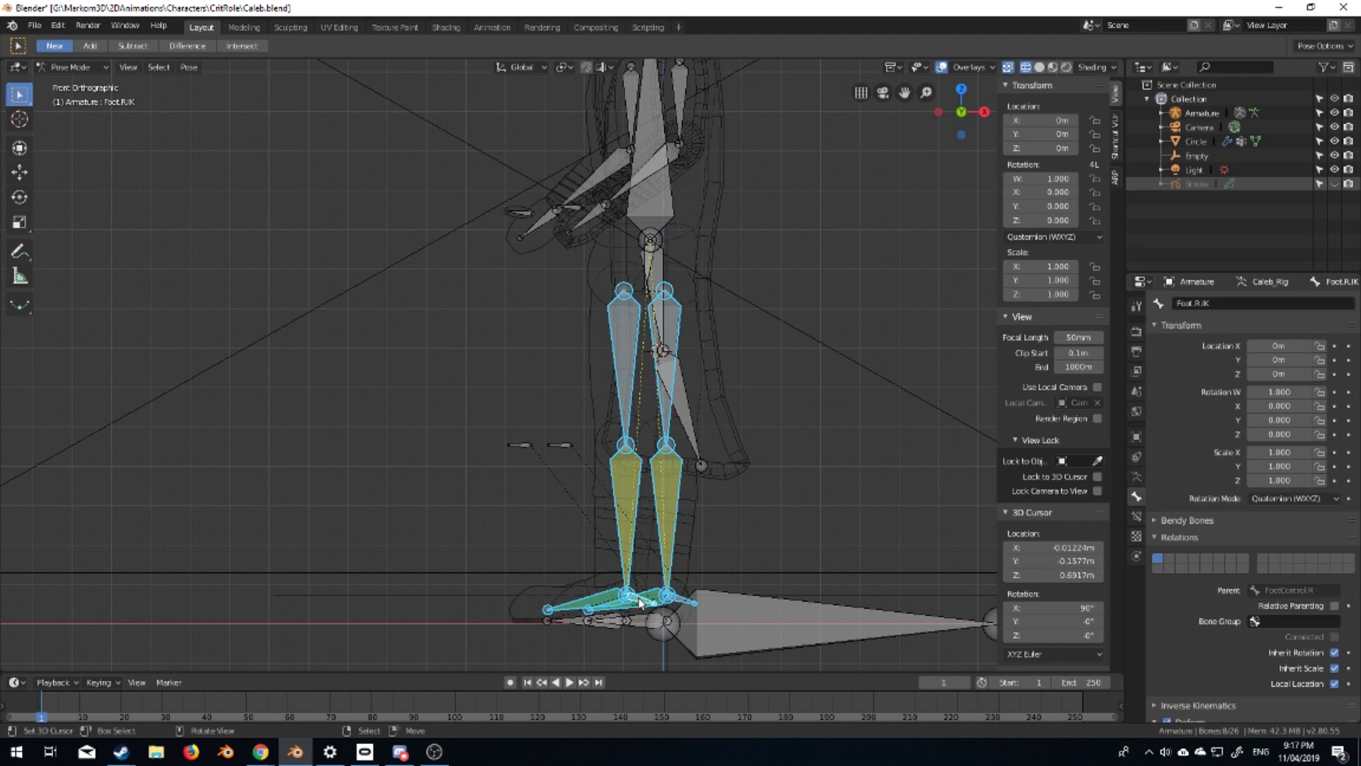
scroll(638, 347, down, 3)
click(610, 336)
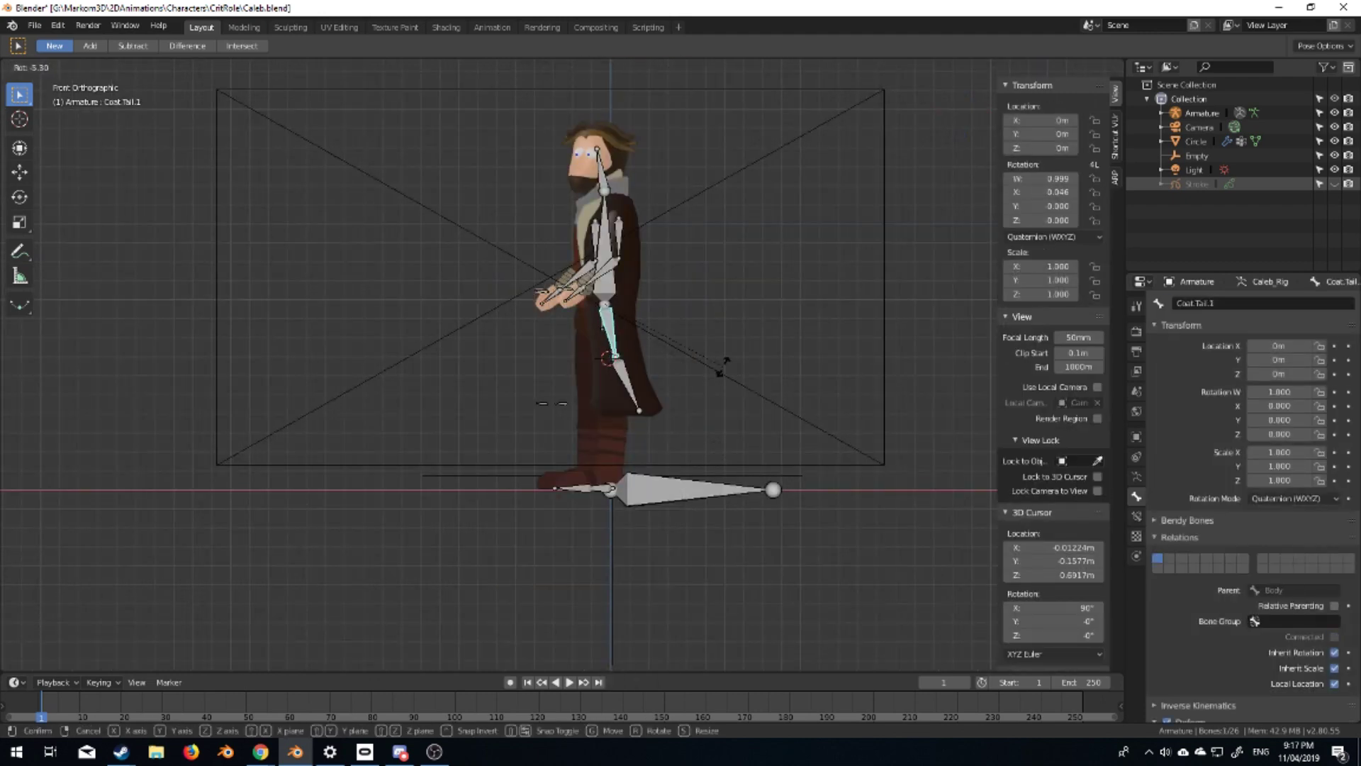
Confirm Body is parented to the Master bone and test-move Master to carry the whole character
key(Tab)
click(686, 486)
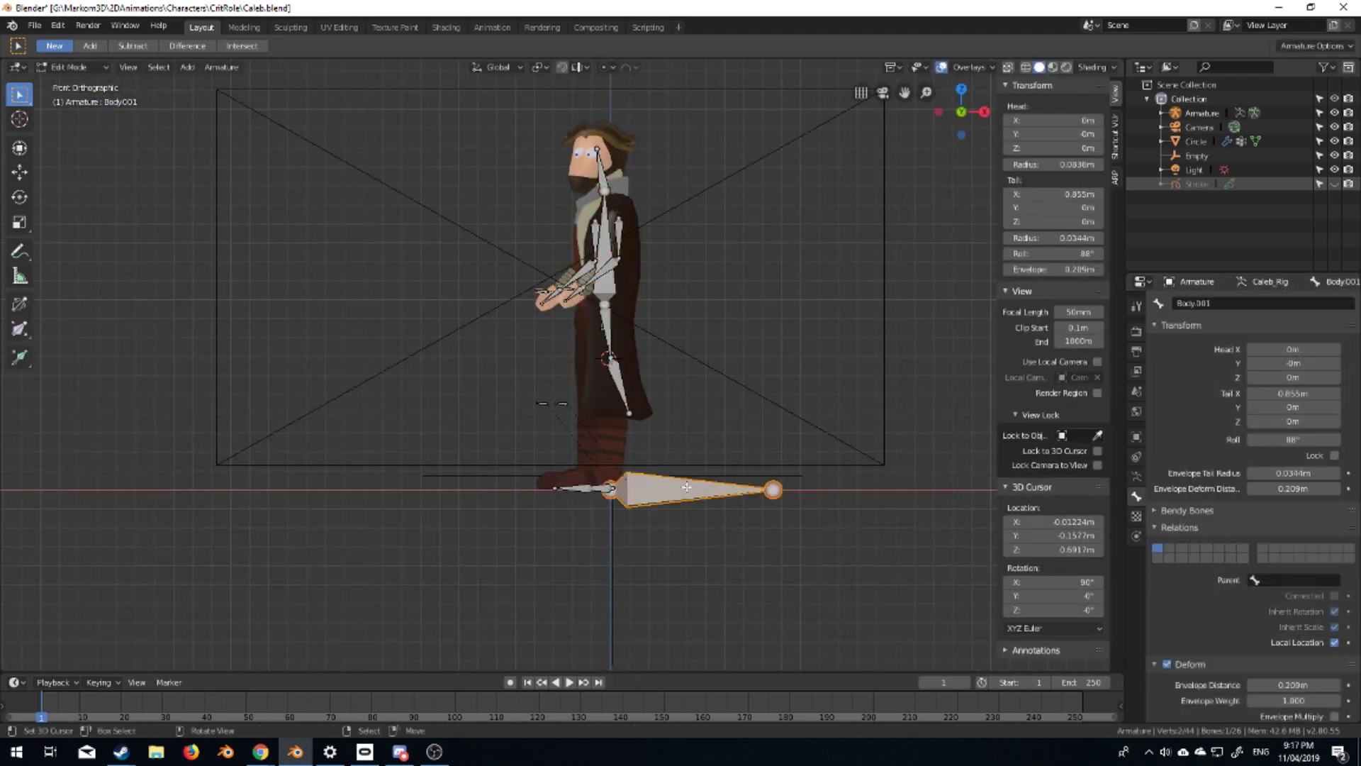
click(609, 282)
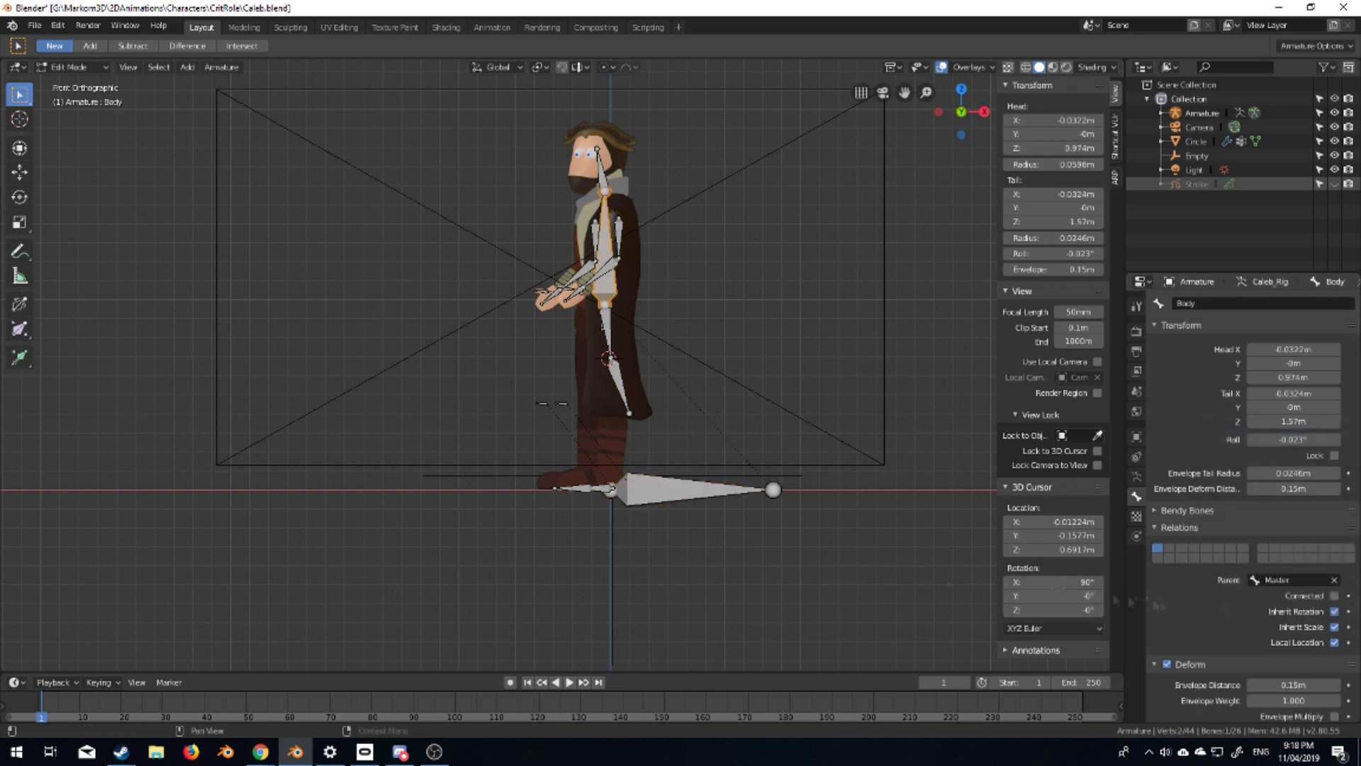
key(Tab)
key(g)
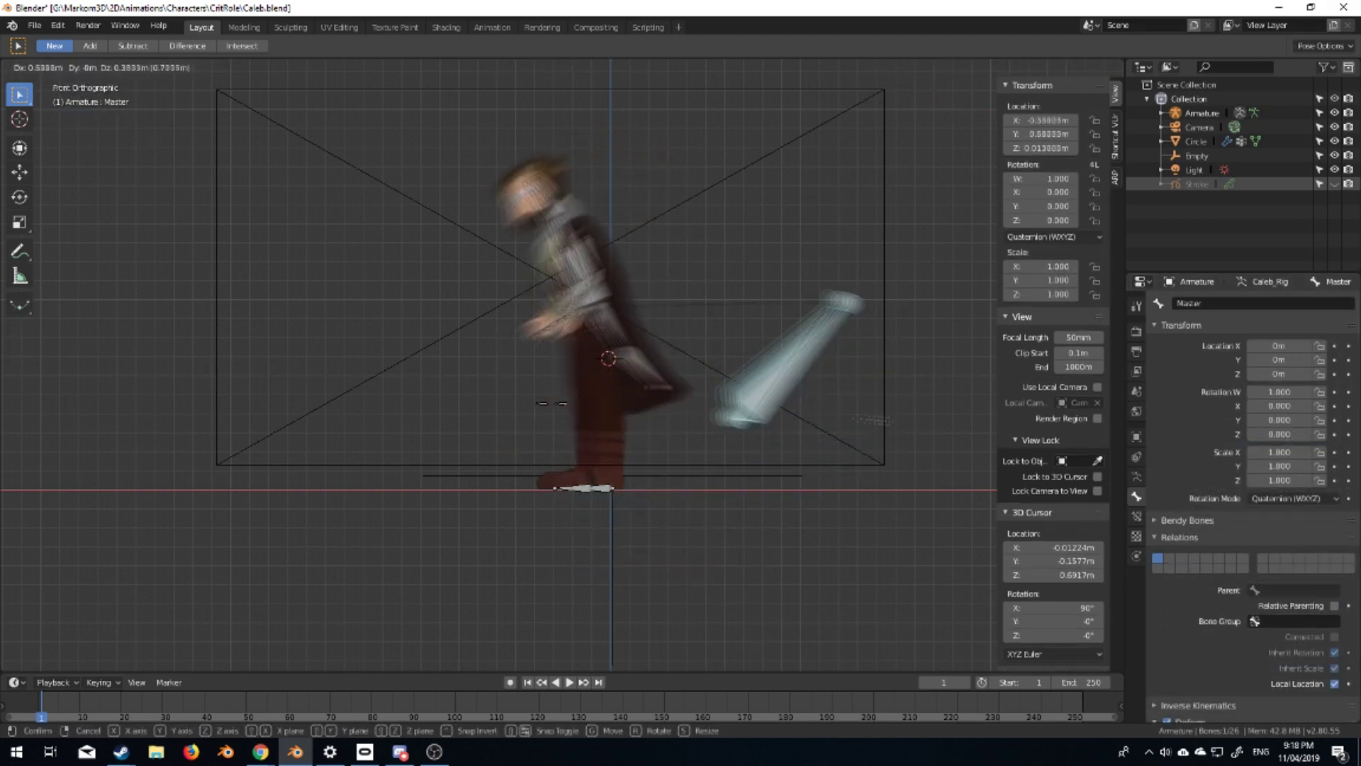
key(Escape)
middle_drag(638, 496, 753, 546)
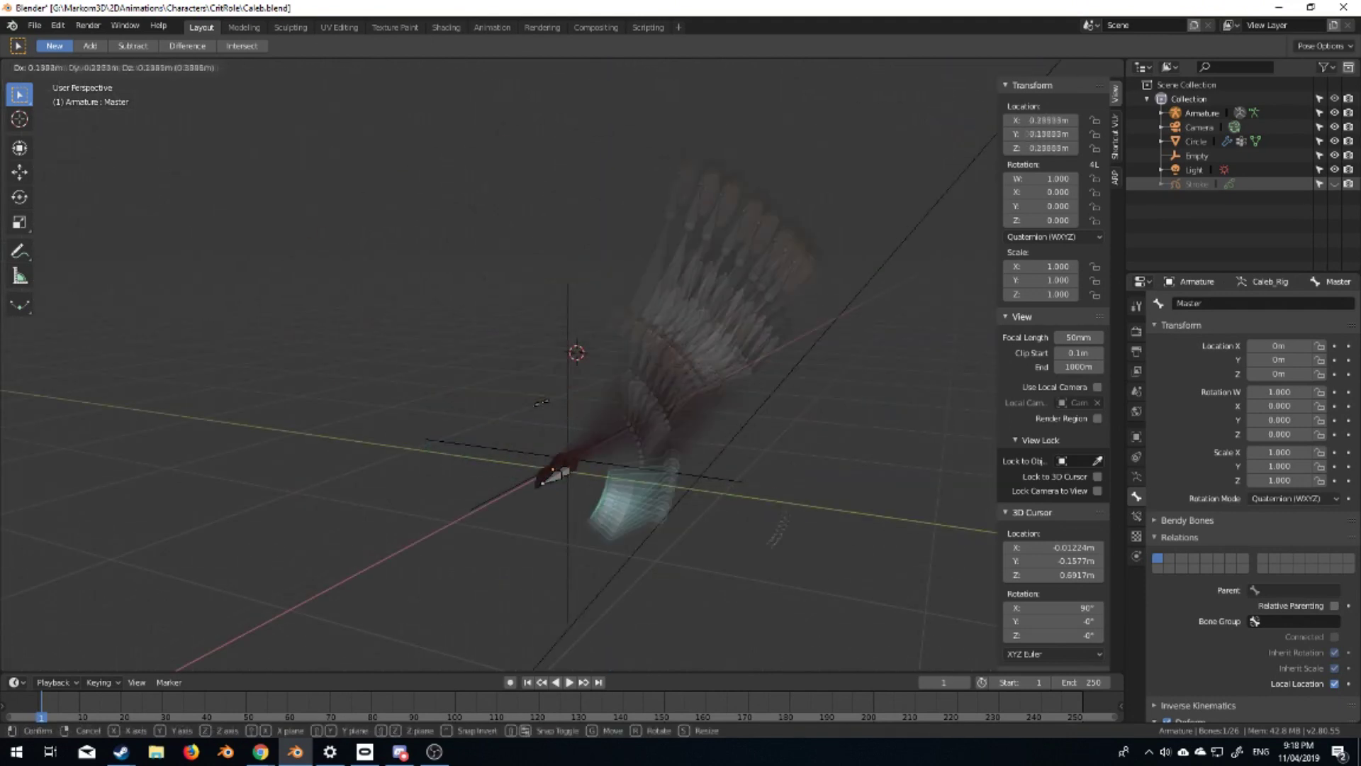
key(KP_1)
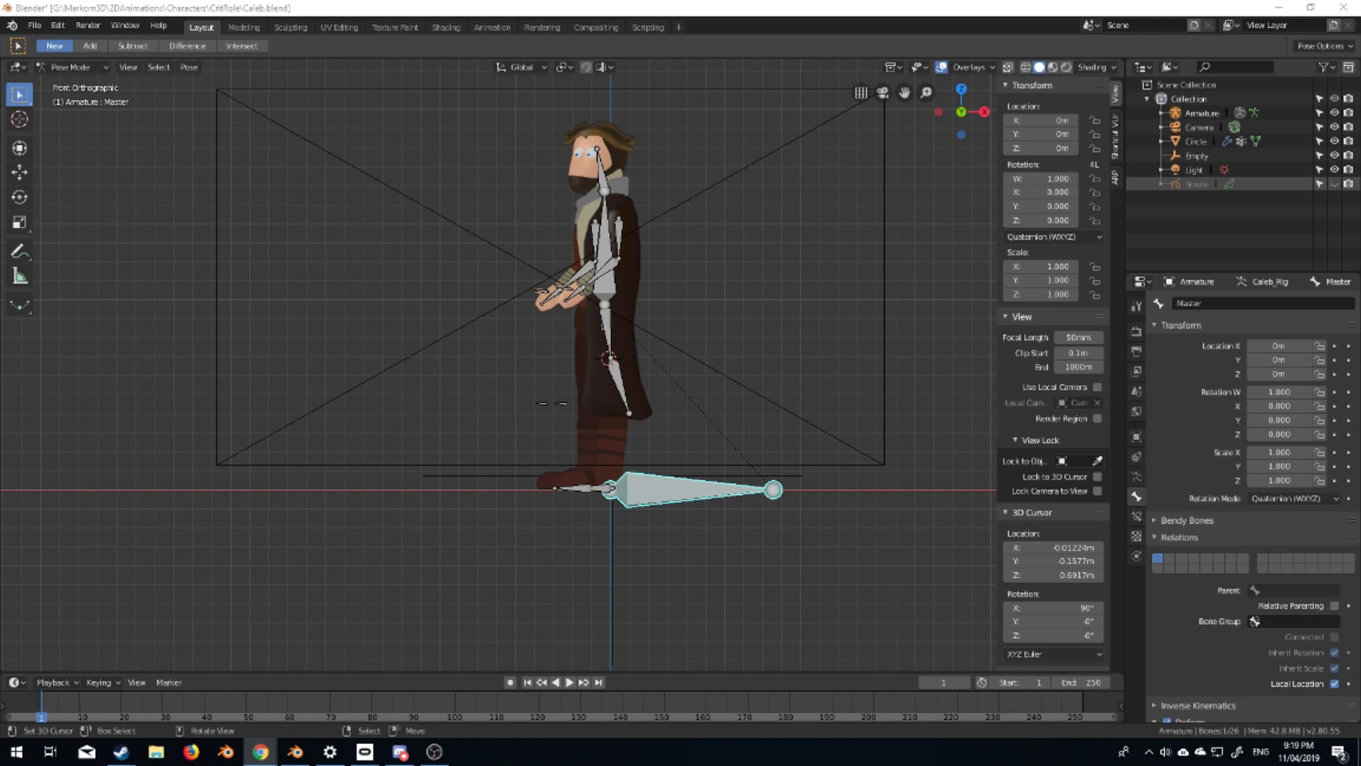
In Edit Mode, set the Master bone as parent of FootControl.L
key(Tab)
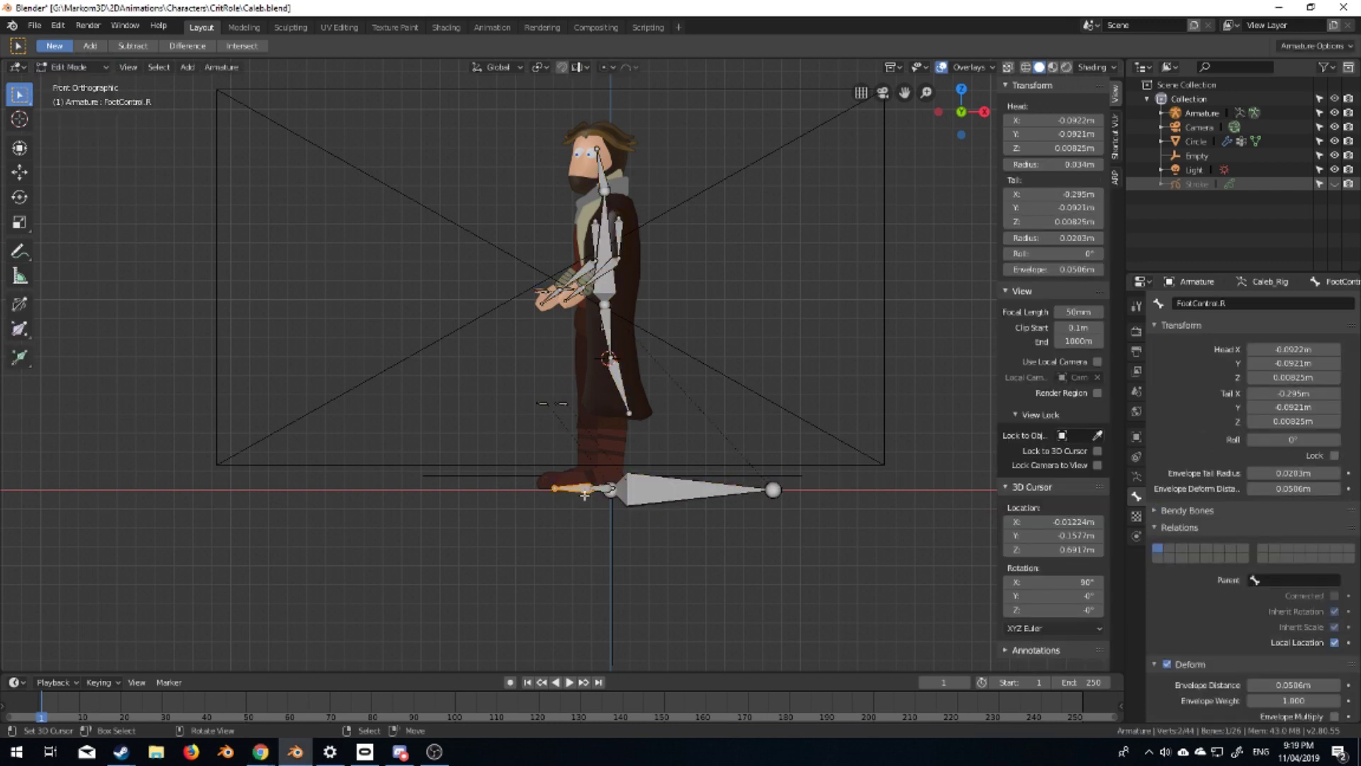
click(1268, 578)
click(665, 505)
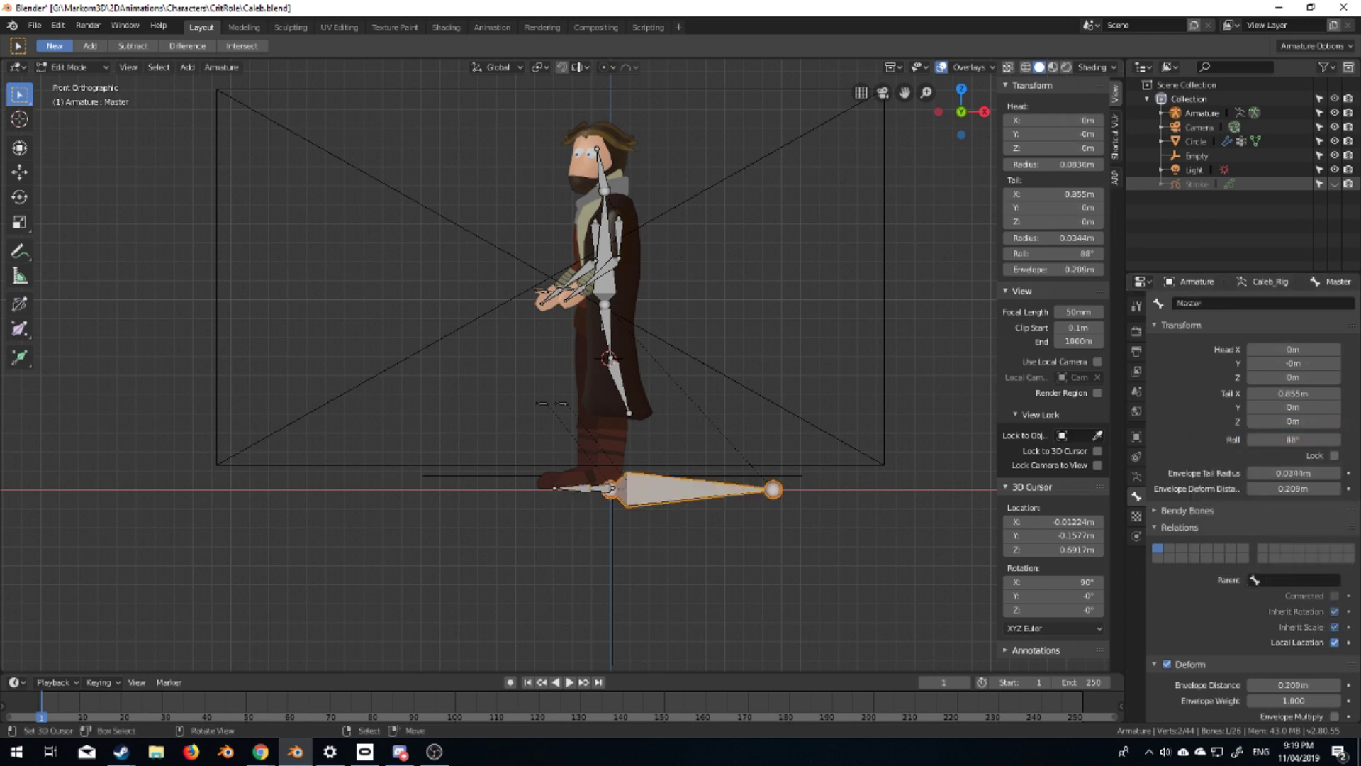
click(603, 488)
click(1278, 580)
click(1219, 434)
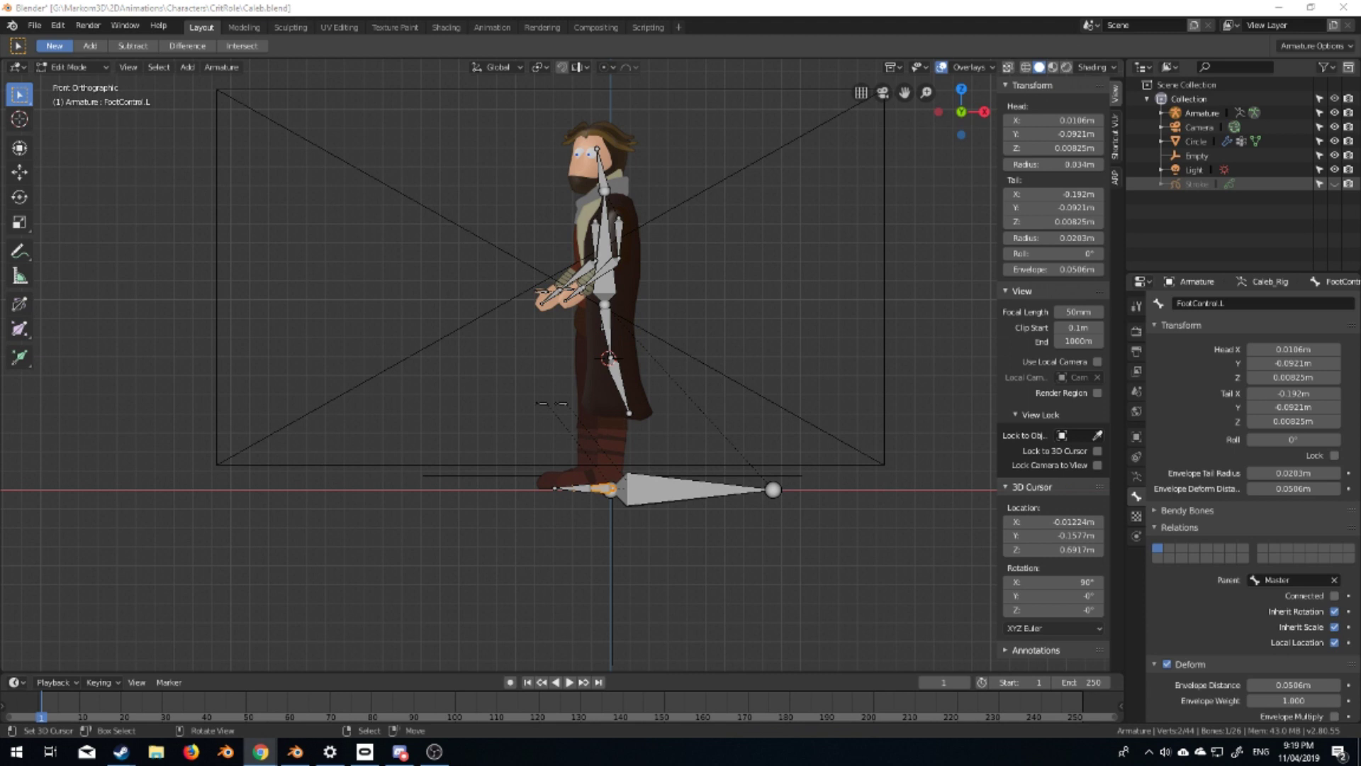
Return to Pose Mode and inspect Leg.Lower.R's IK constraint targeting Foot.R.IK
click(71, 67)
click(71, 107)
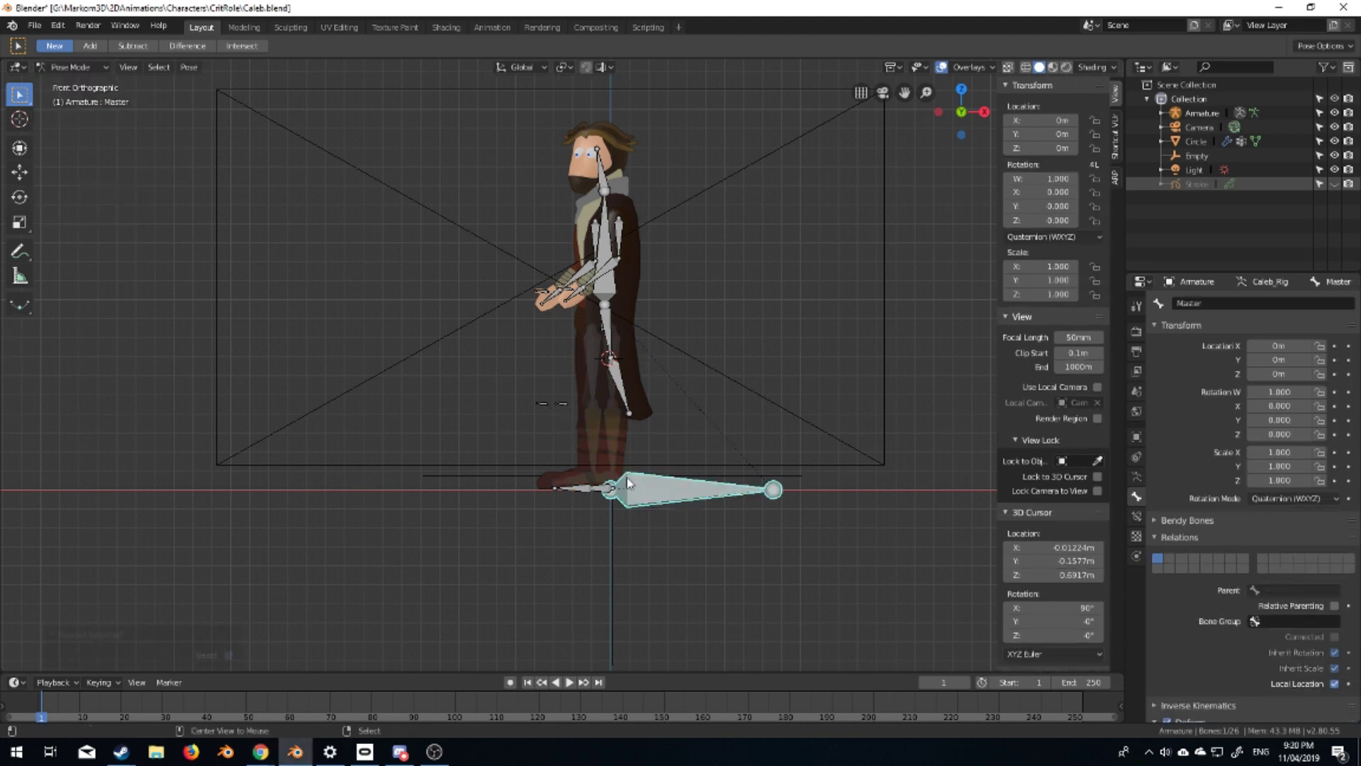
scroll(626, 477, up, 3)
click(615, 489)
click(1136, 515)
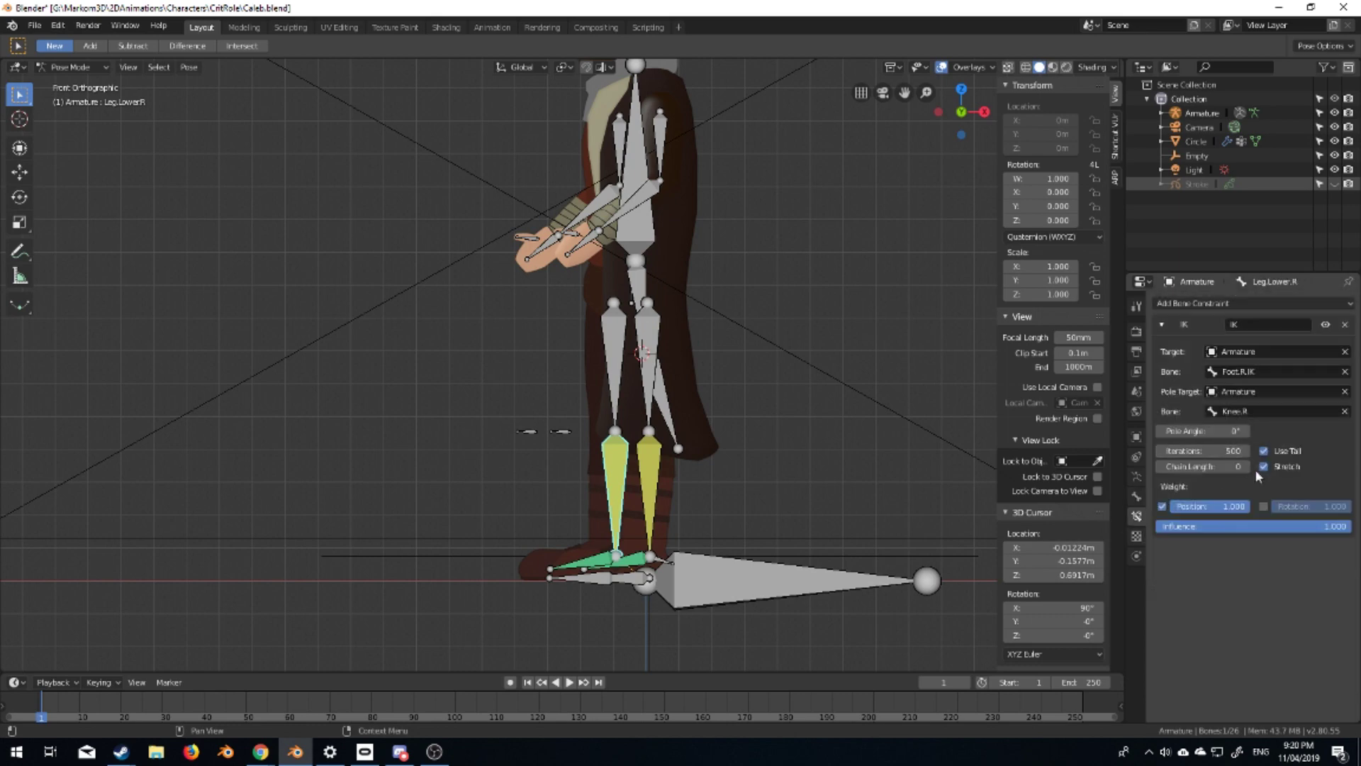
Test in wireframe that FootControl.R drives the right leg, then cancel the move
click(729, 595)
click(627, 562)
key(shift+z)
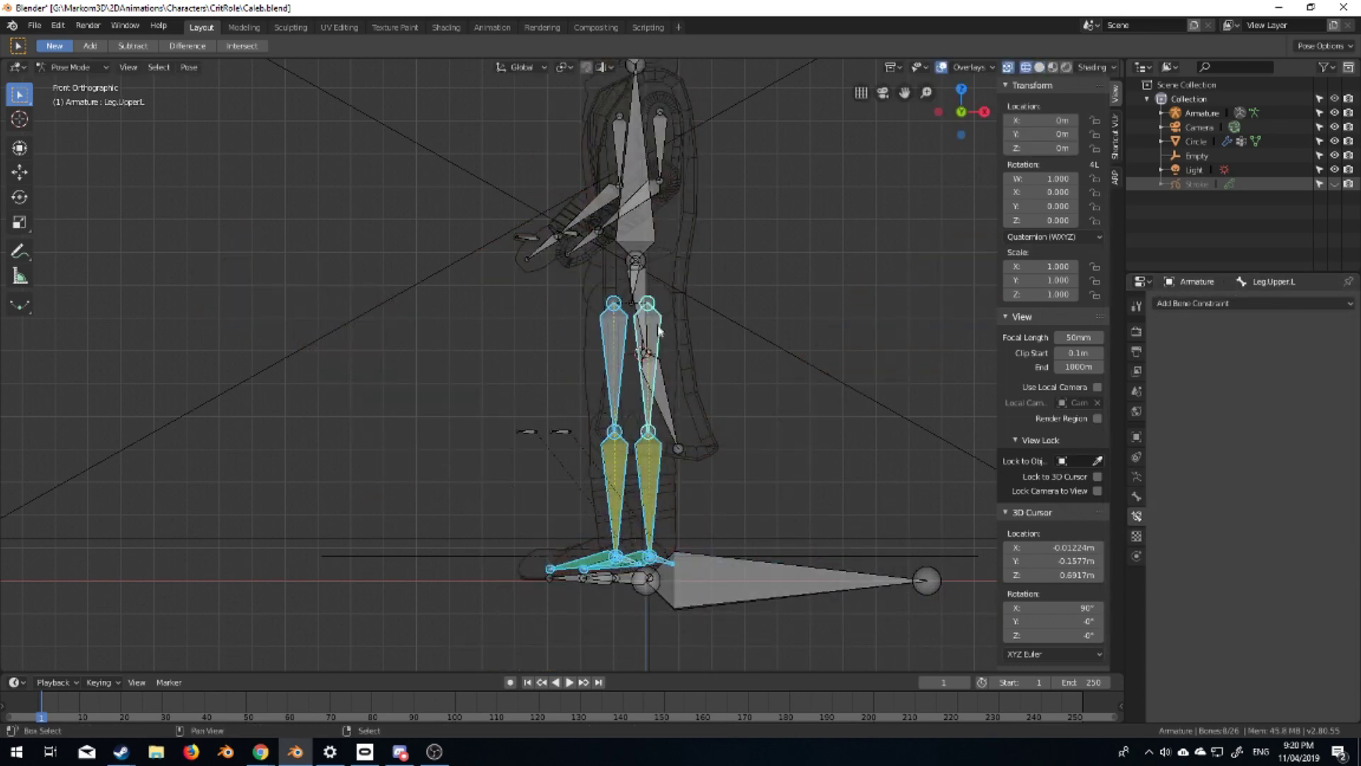
click(596, 577)
key(g)
key(Escape)
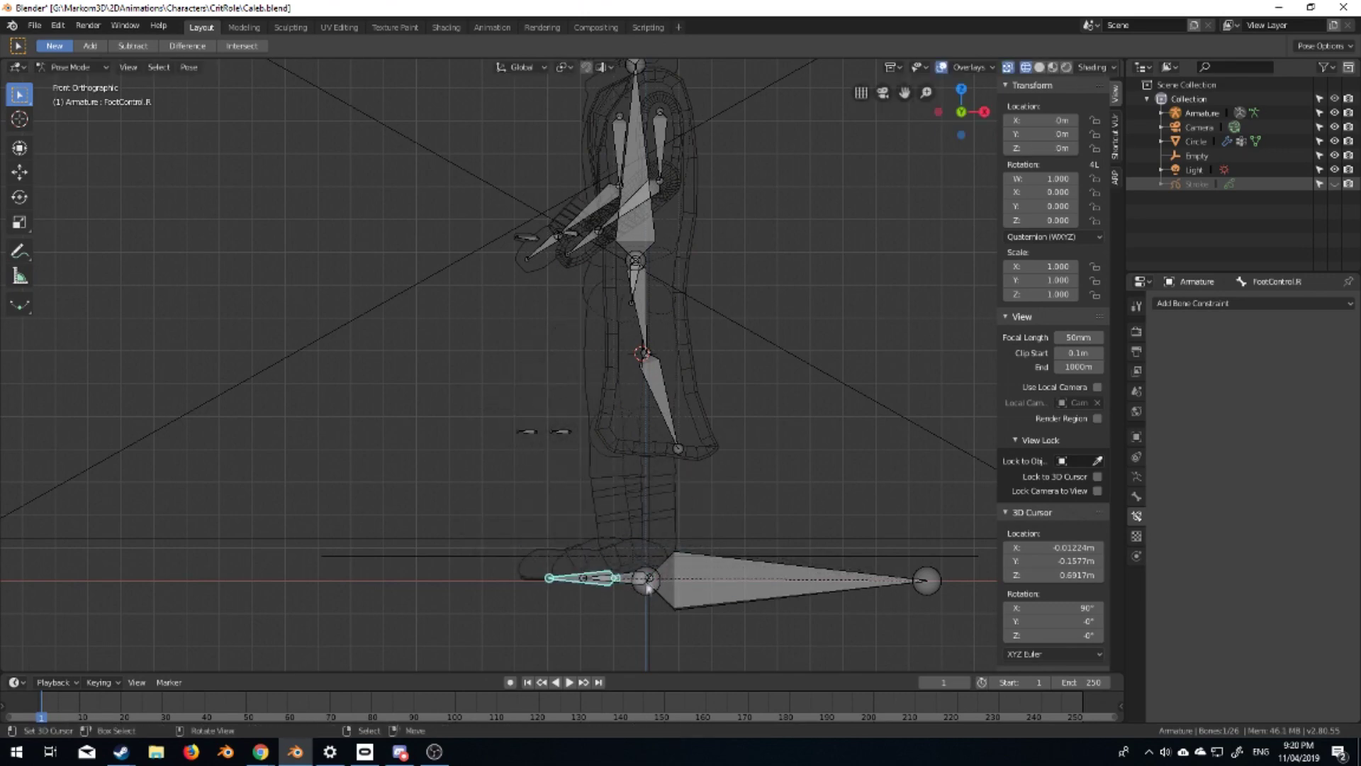
key(ctrl+z)
key(shift+z)
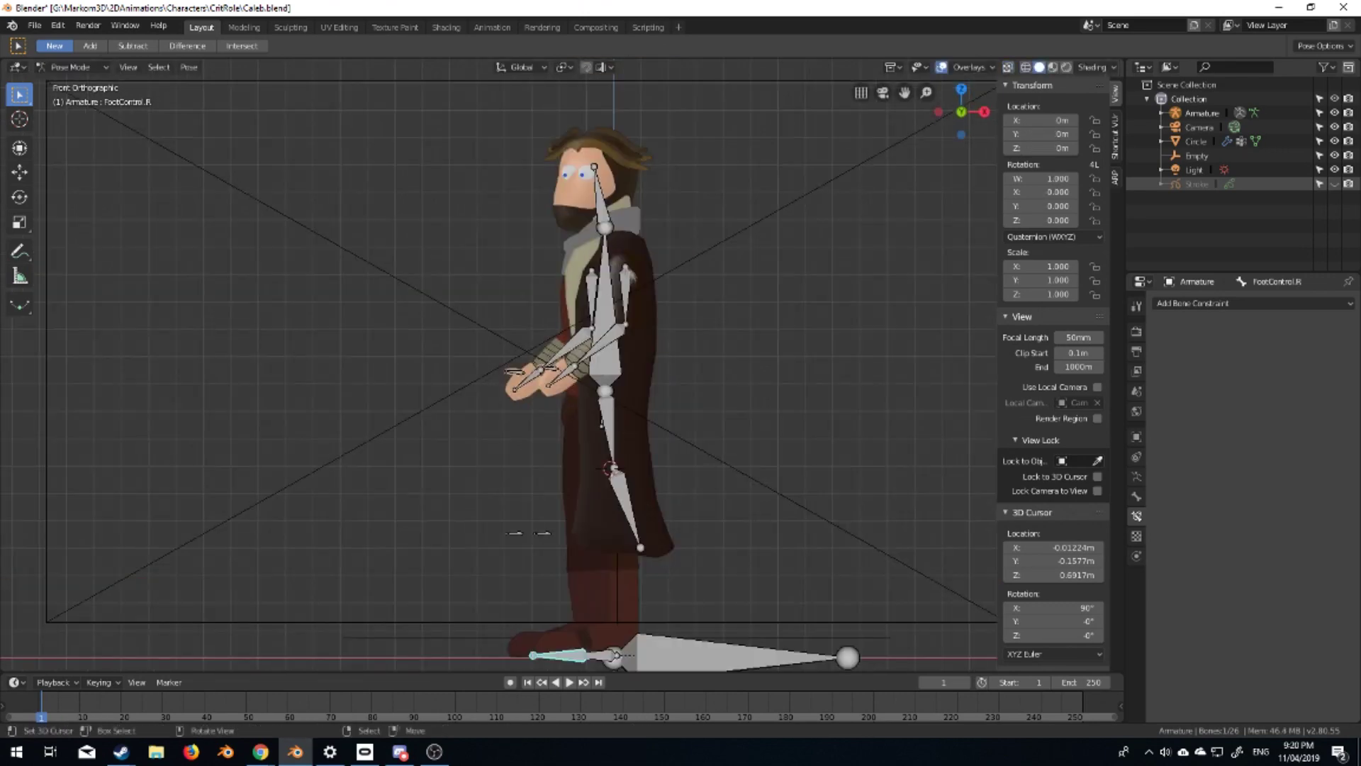
Rotate the right upper arm forward so the hand reaches out
click(592, 290)
key(r)
click(592, 290)
scroll(568, 354, up, 4)
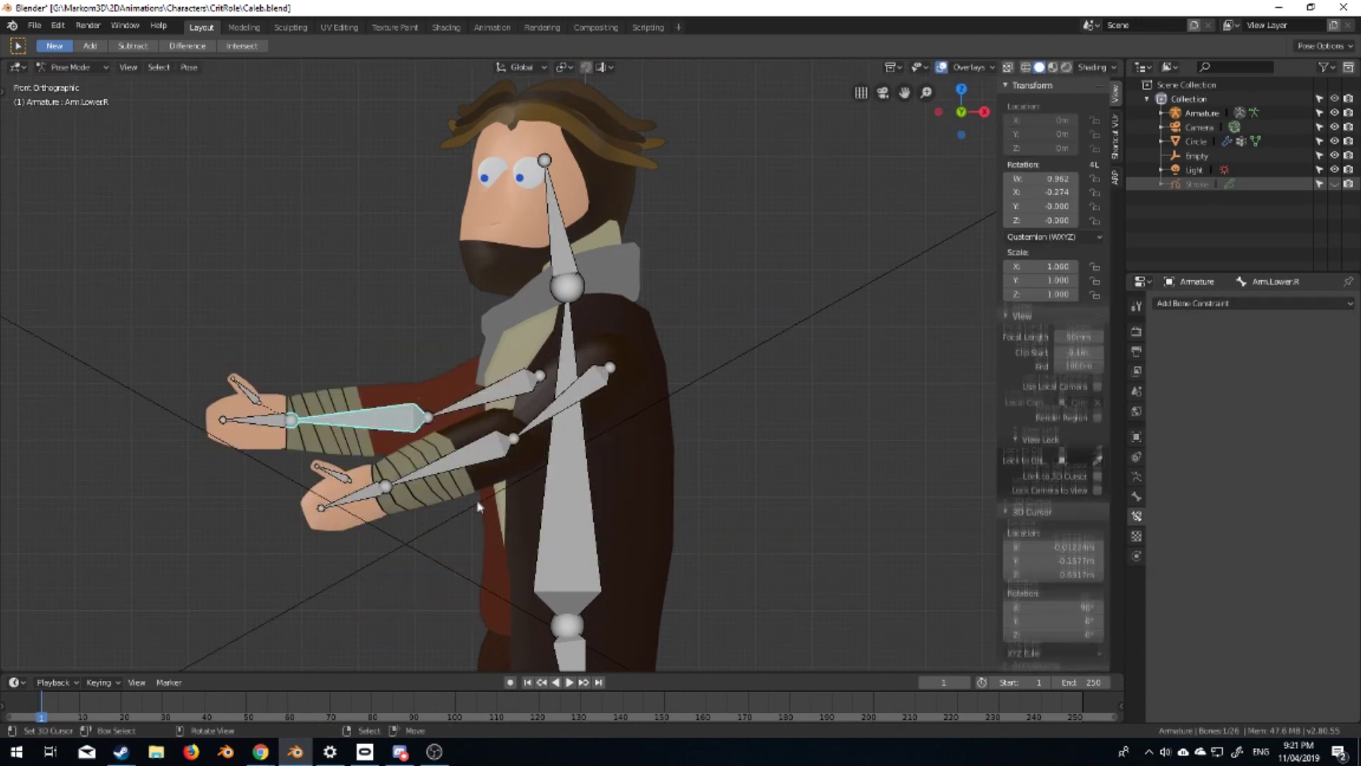
click(413, 403)
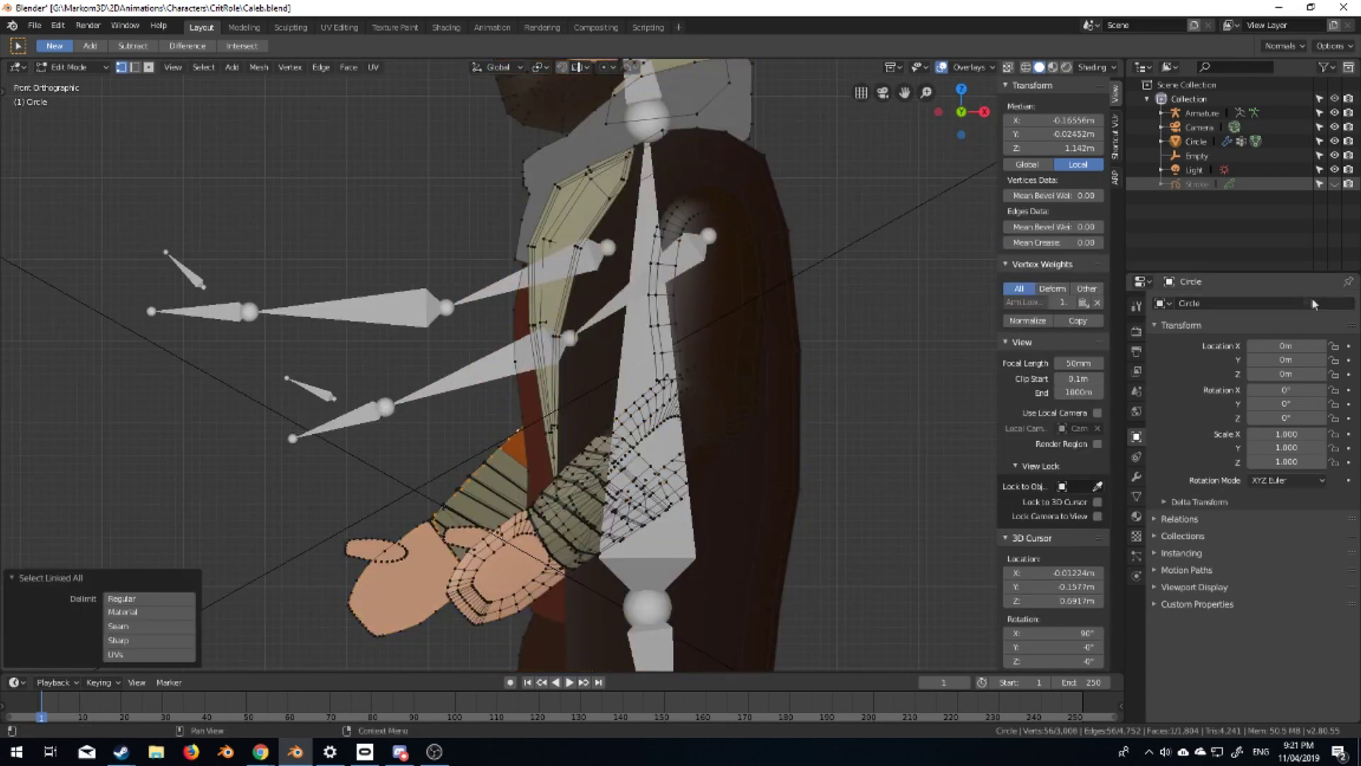
Check the Caleb_Leather-2 material slot and select linked mesh parts in see-through view
click(1137, 516)
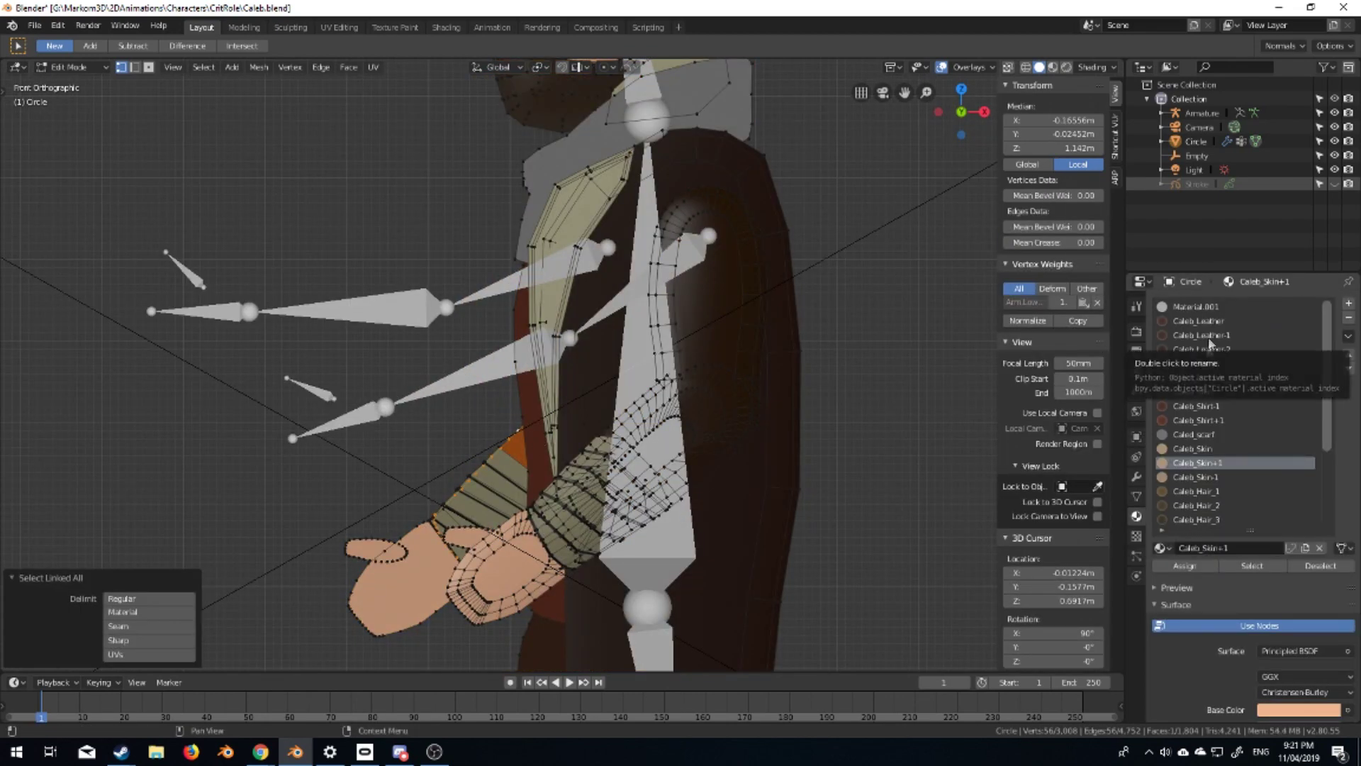
click(1210, 347)
scroll(681, 284, up, 2)
key(alt+z)
click(681, 144)
key(ctrl+l)
key(Tab)
key(alt+z)
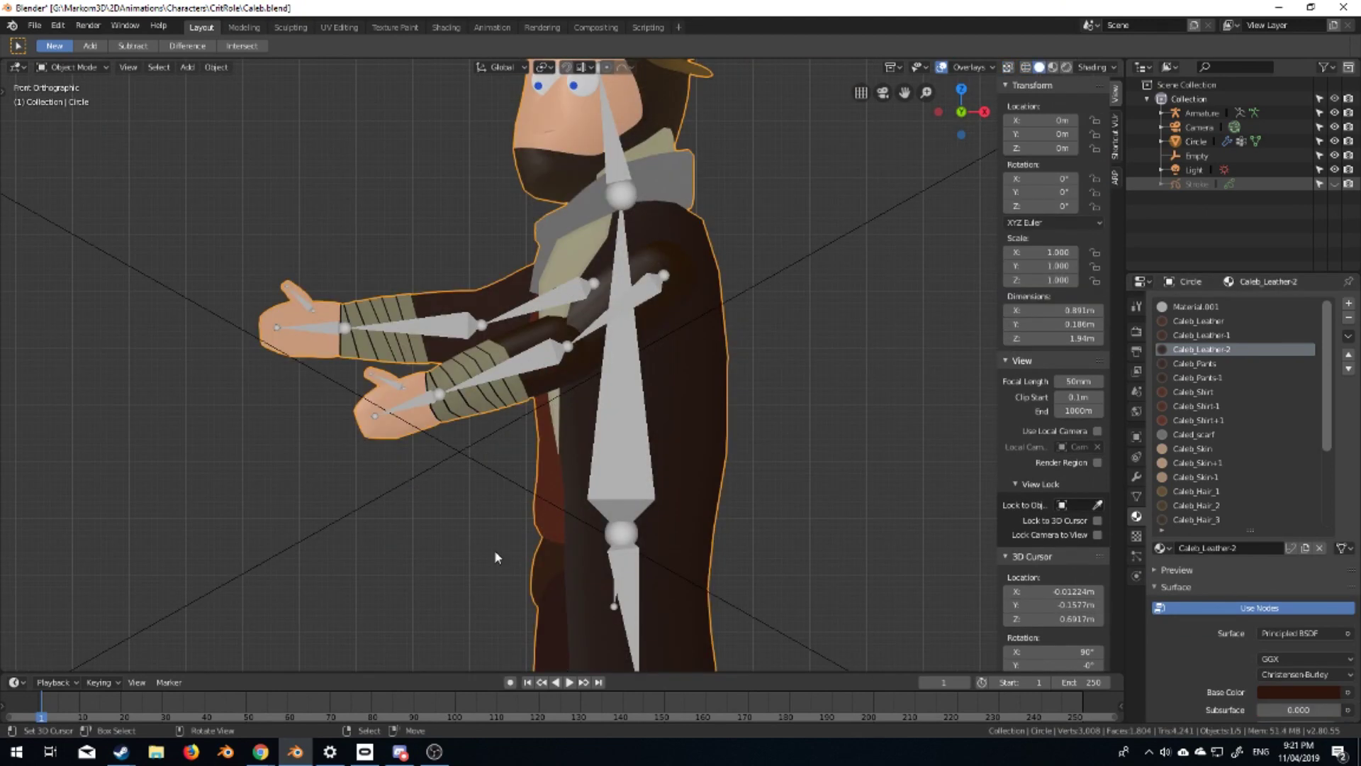
Put the armature in Pose Mode and clear the arm pose back to rest
scroll(495, 550, down, 6)
click(592, 378)
click(71, 67)
click(592, 378)
key(alt+r)
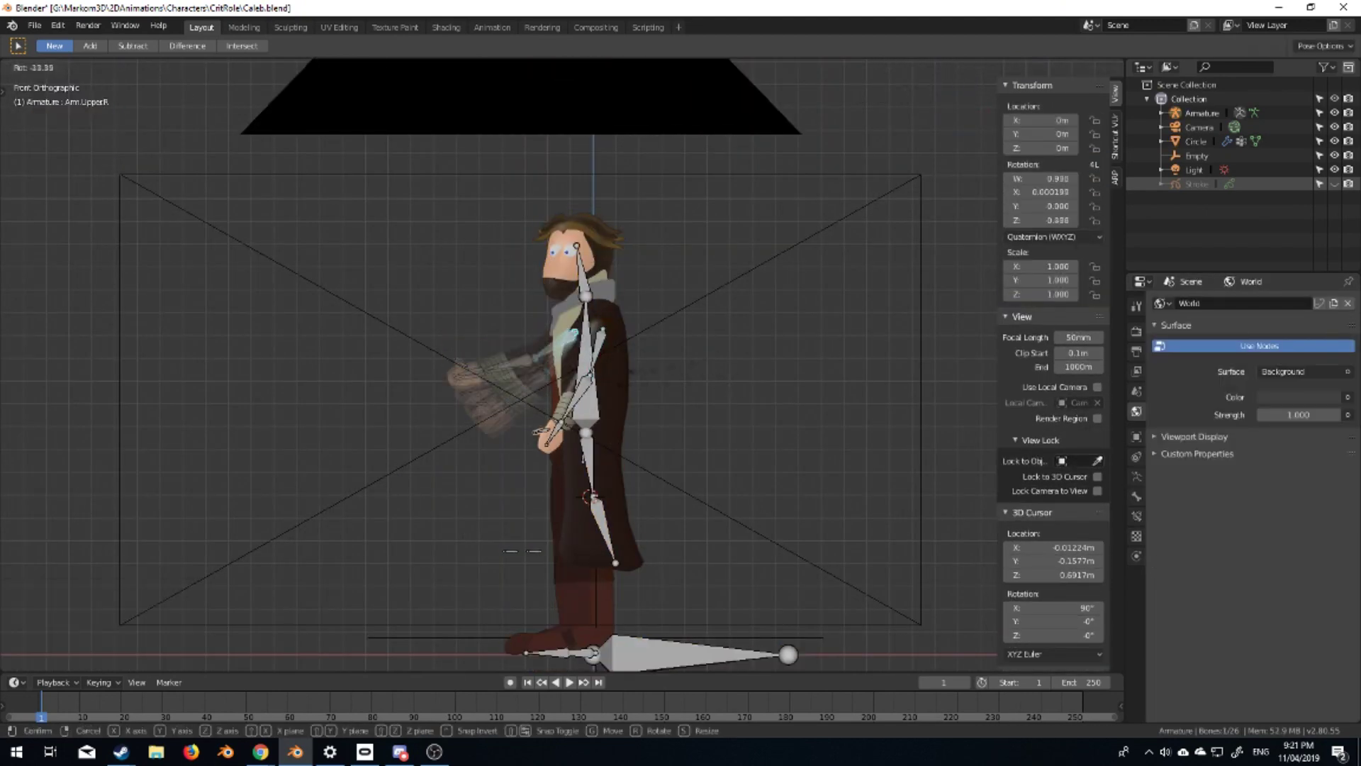
Test-pose FootControl.L and the coat tail, undo, and return to armature Edit Mode
click(587, 649)
key(g)
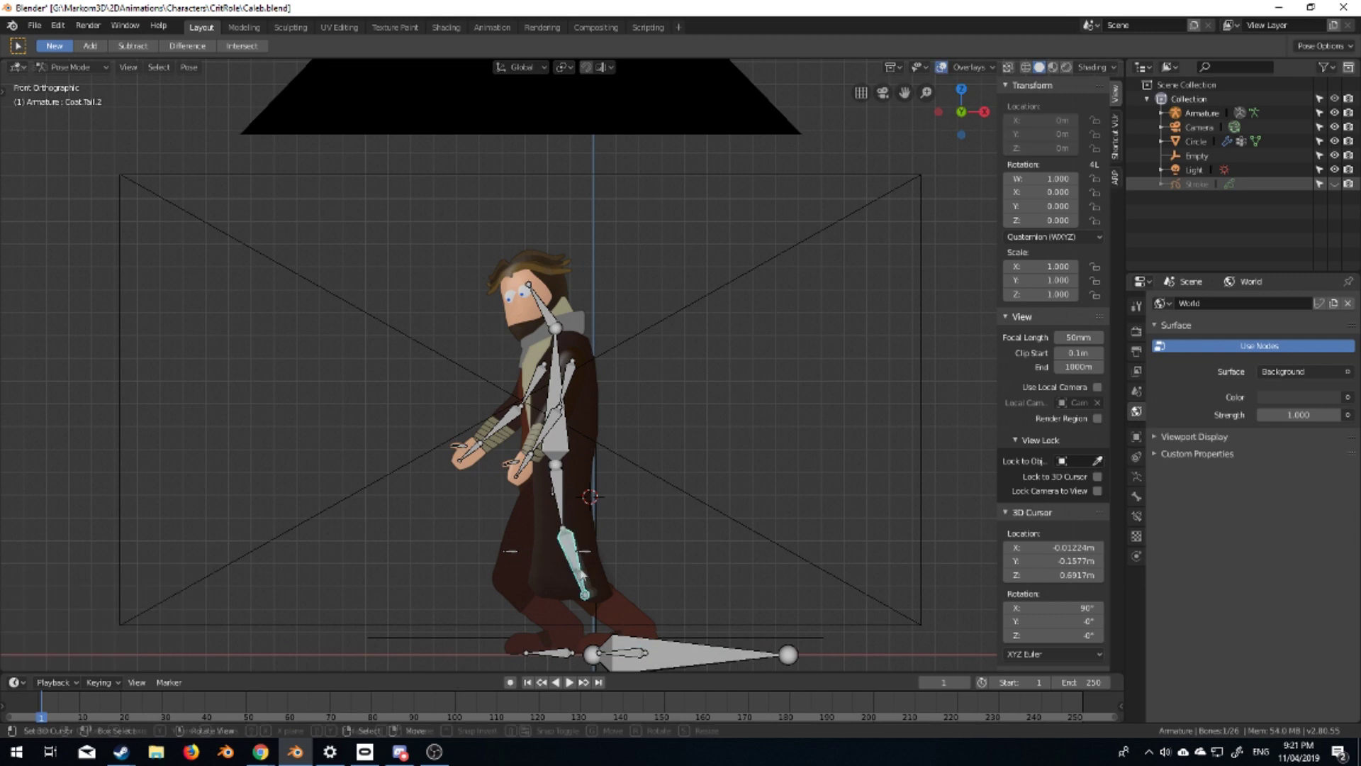
click(587, 648)
click(624, 539)
key(r)
click(649, 560)
key(ctrl+z)
key(ctrl+z)
key(ctrl+z)
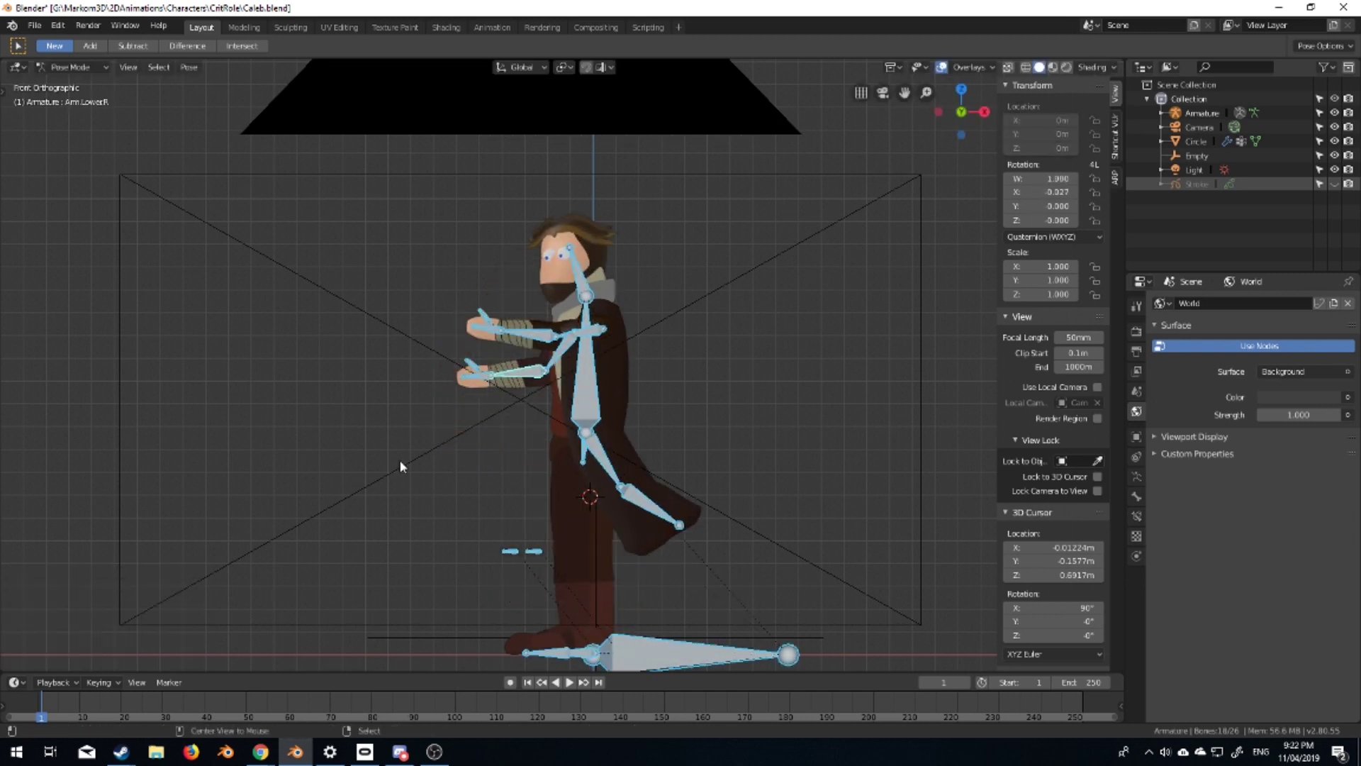
scroll(661, 390, up, 6)
click(71, 99)
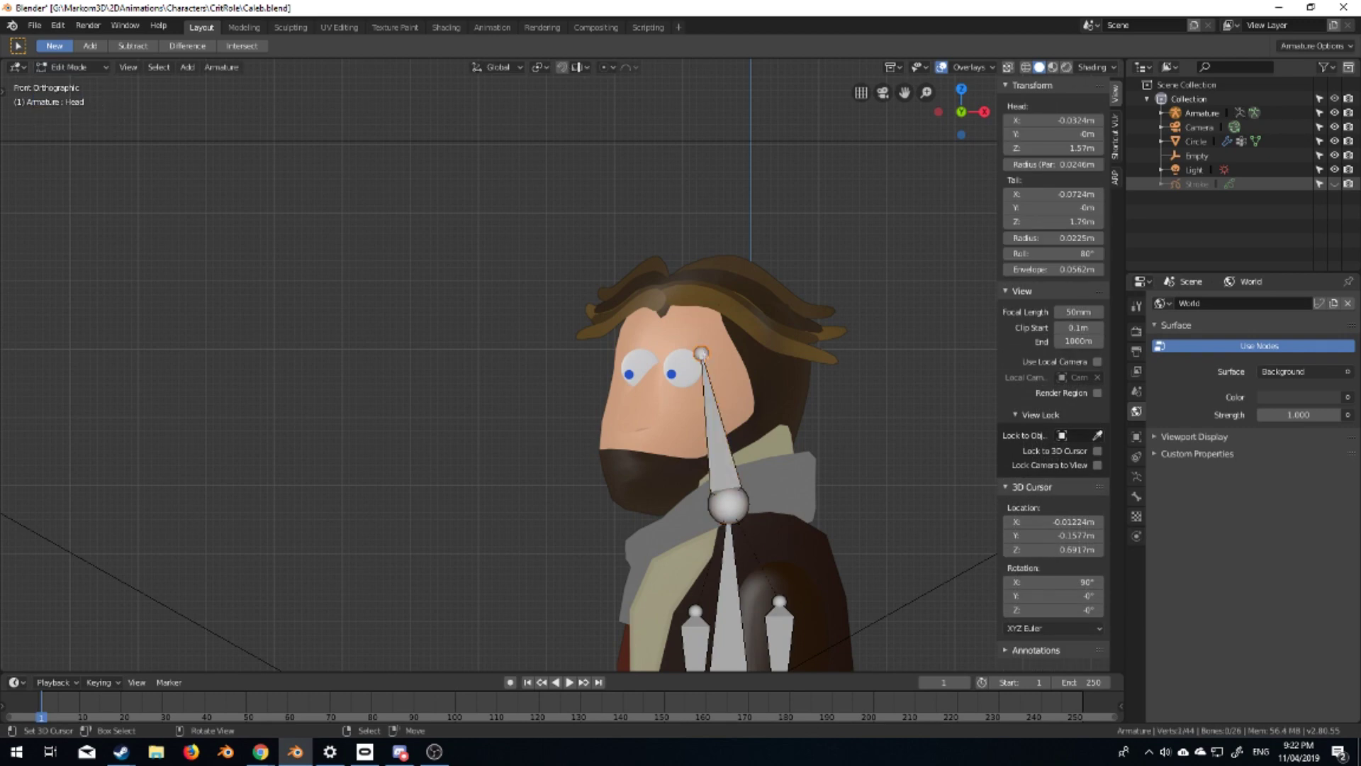
Extrude the Eyes bone from Head across the eyes, then enter mesh Edit Mode
click(601, 355)
click(1137, 497)
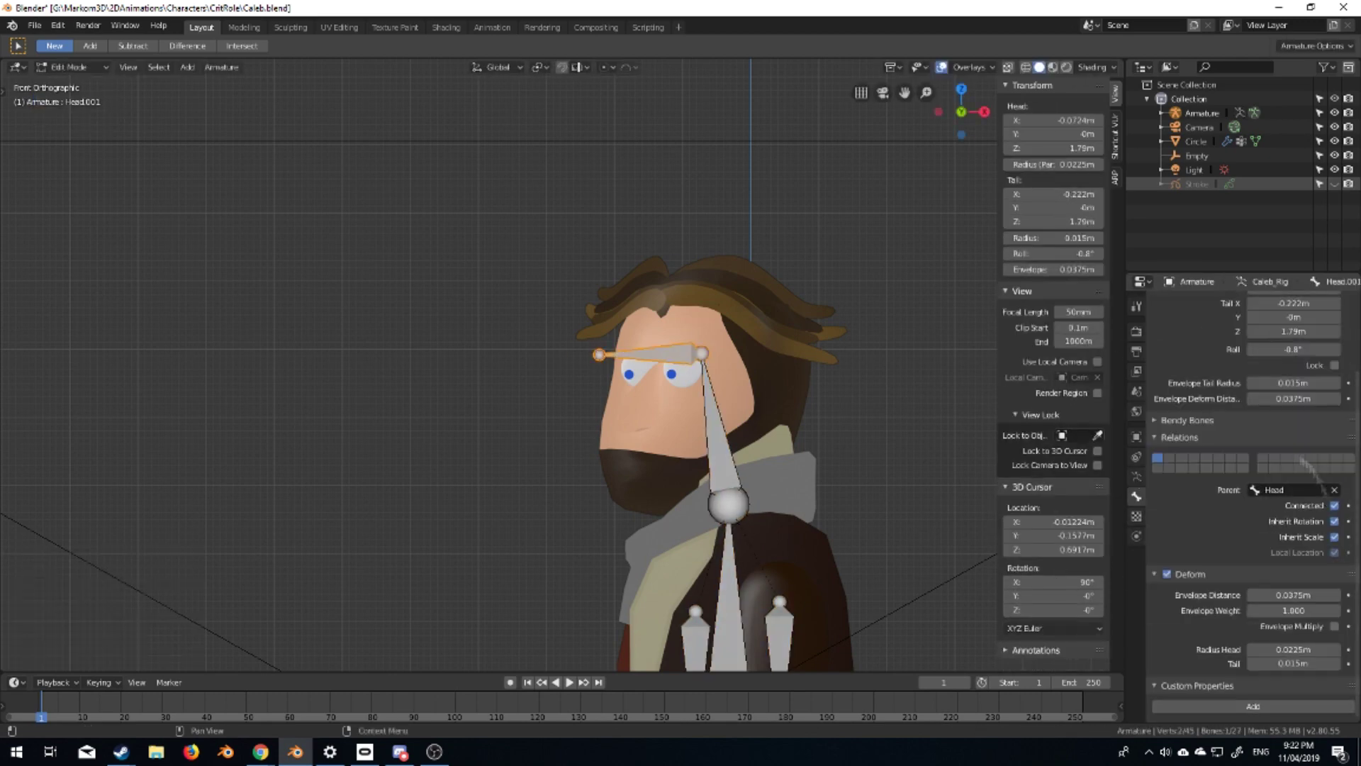
key(Tab)
click(668, 368)
key(Tab)
Select the linked eye geometry and parent the mesh to the armature with empty groups
scroll(910, 407, up, 5)
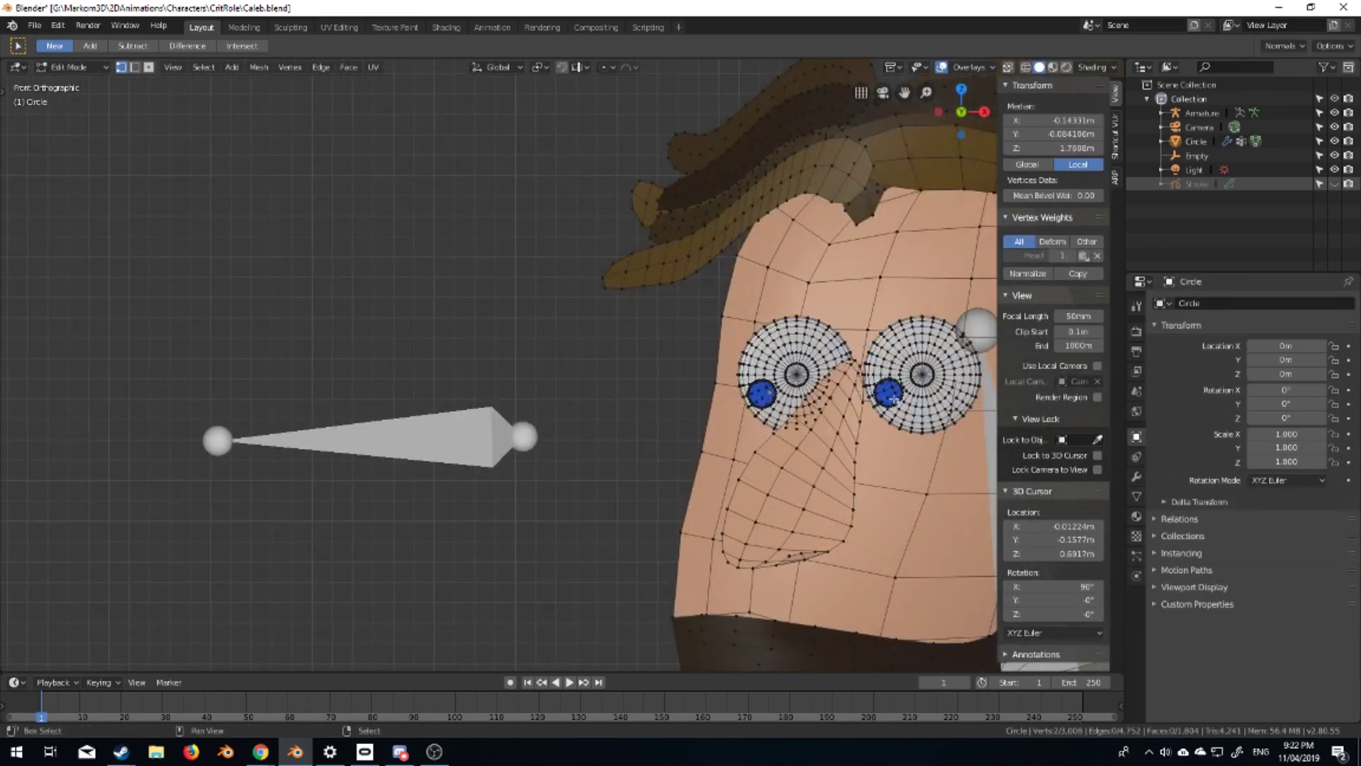
scroll(910, 406, up, 3)
key(ctrl+l)
key(ctrl+z)
ctrl+scroll(911, 406, right, 5)
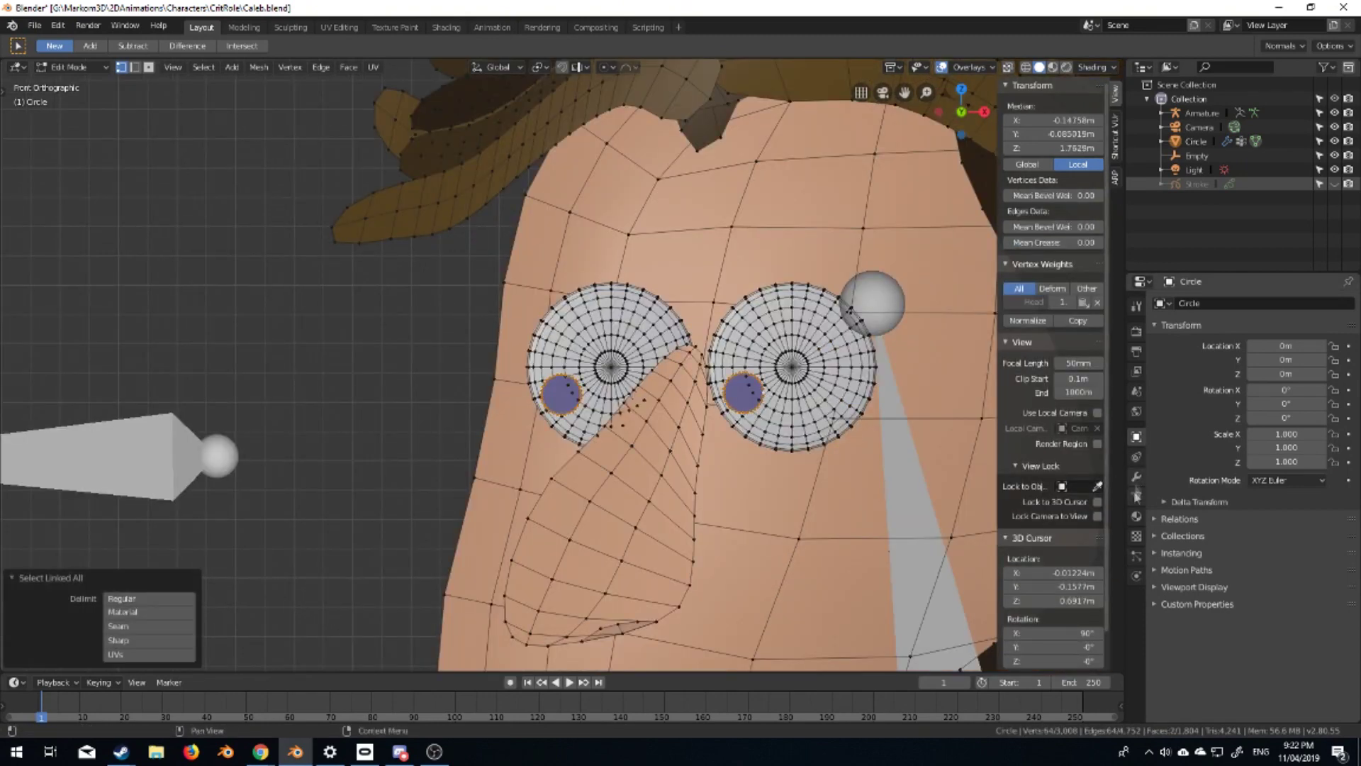
scroll(465, 392, down, 6)
key(Tab)
shift+click(465, 392)
key(ctrl+p)
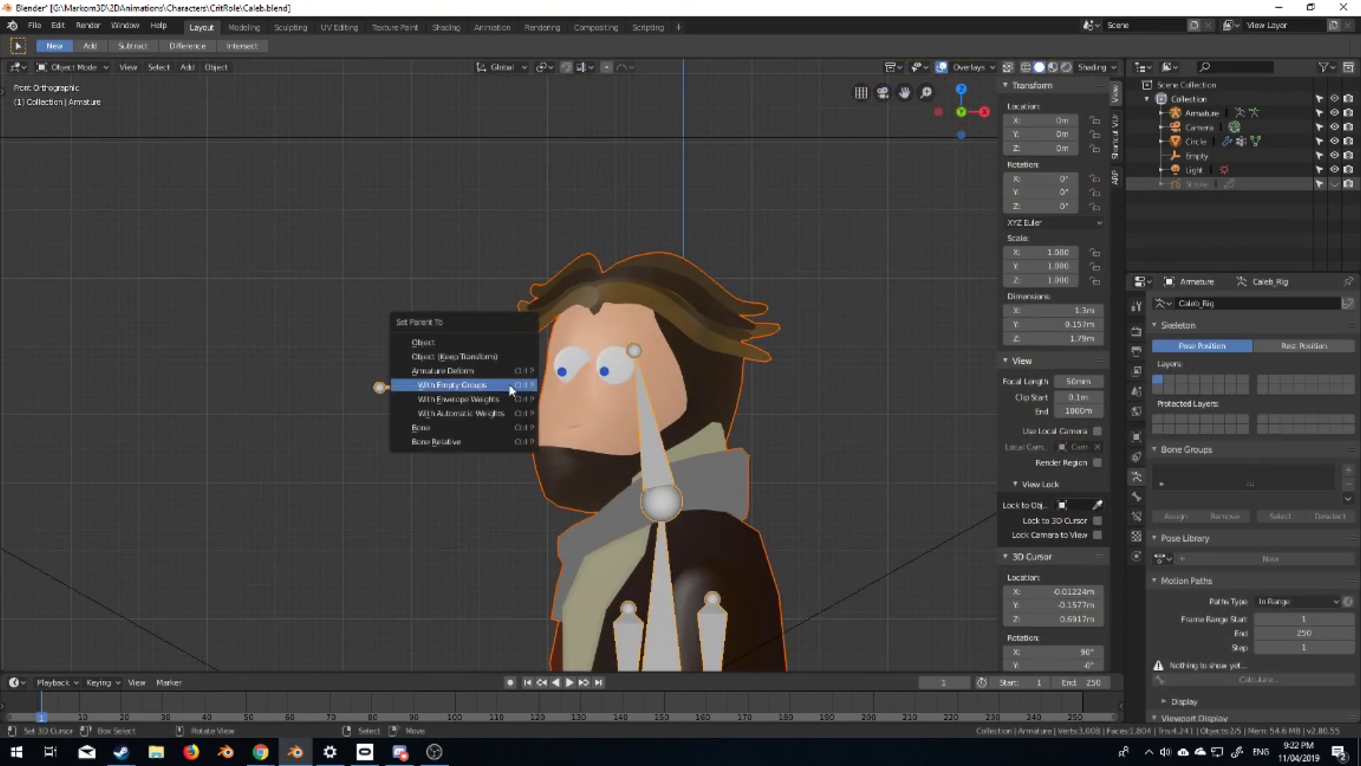
click(461, 386)
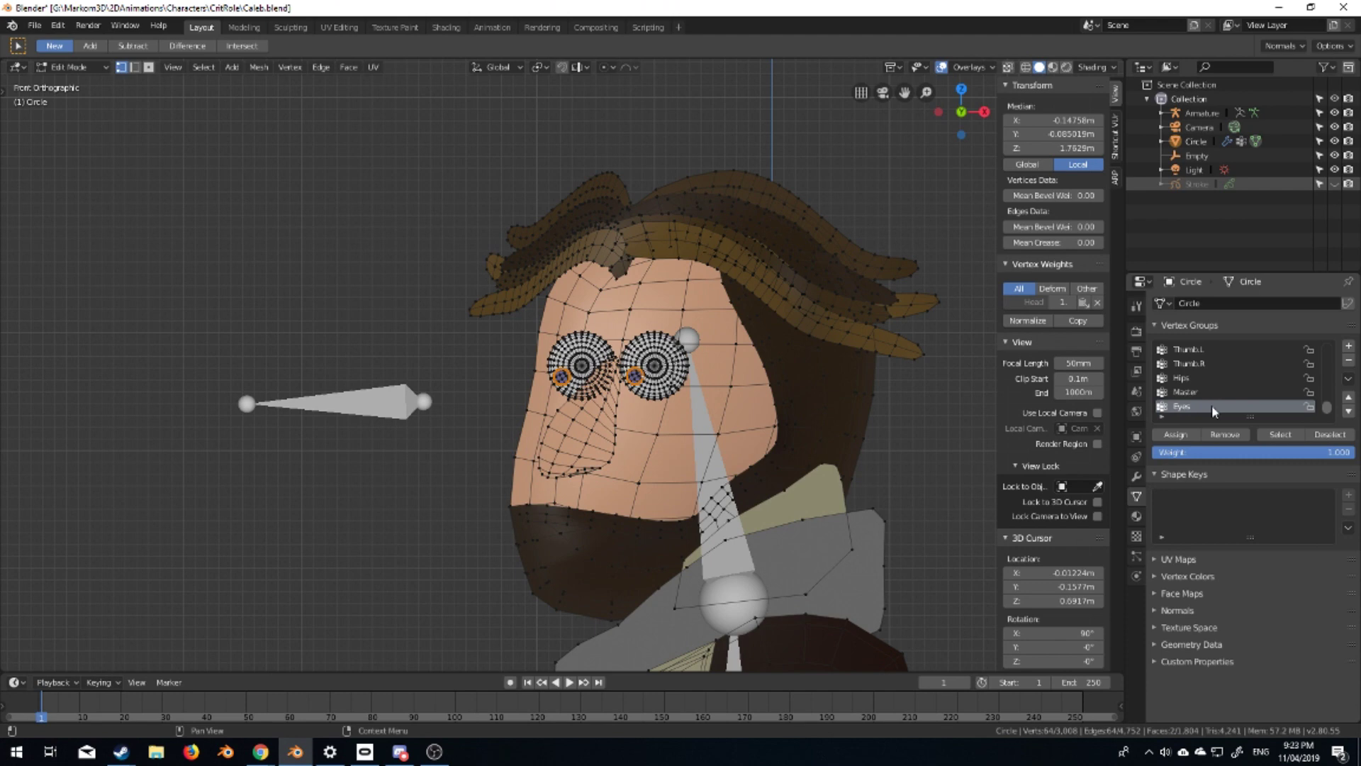
Check the Head.001 bone's settings and switch the armature to Pose Mode
key(Tab)
click(1136, 496)
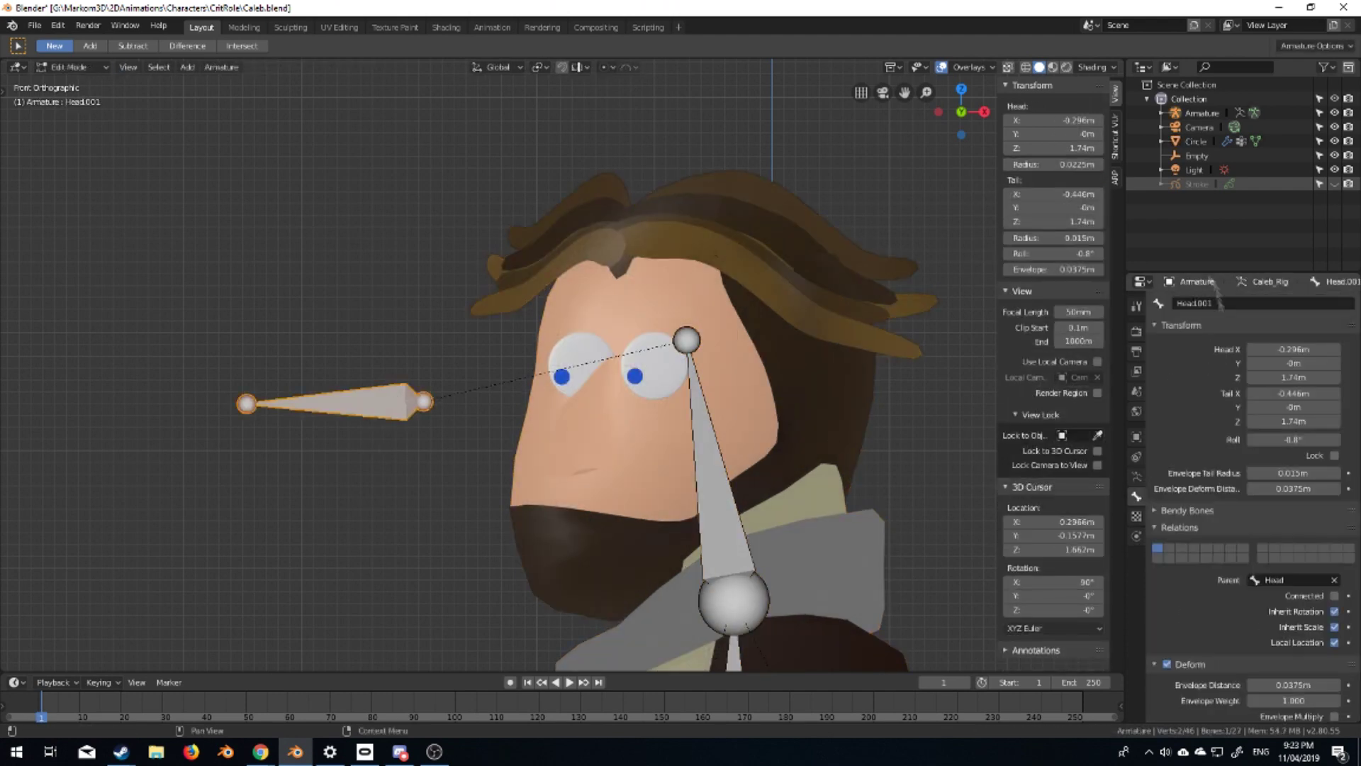
click(71, 67)
click(108, 104)
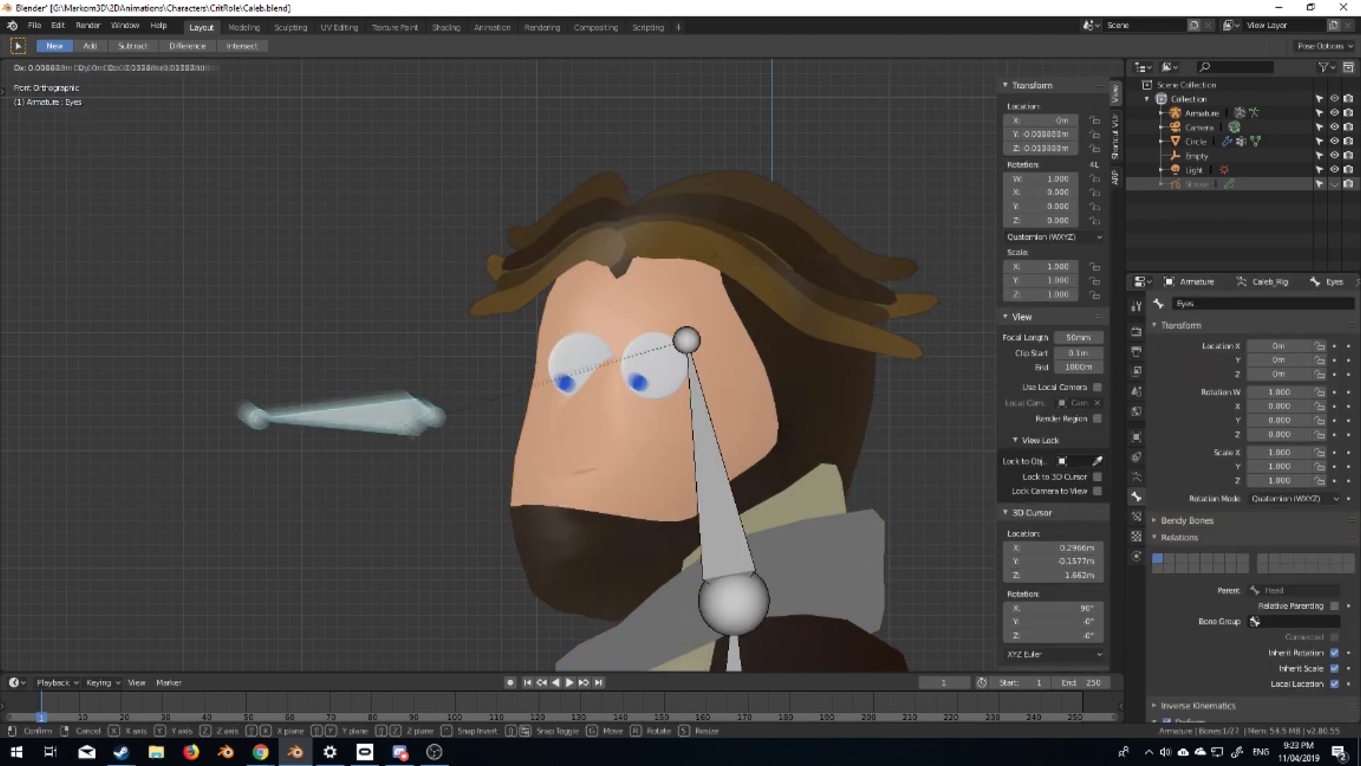
scroll(344, 337, down, 5)
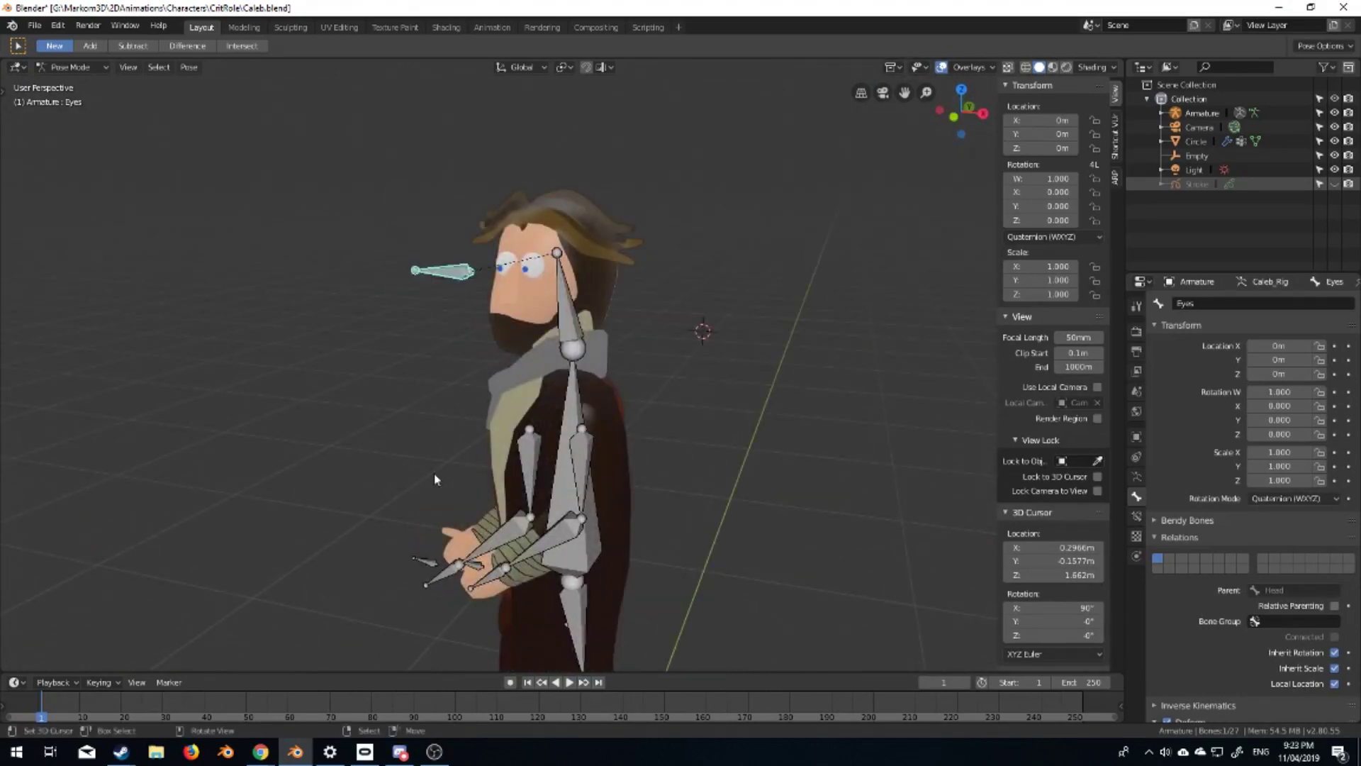
Save the file and view the scene through the camera
scroll(434, 474, down, 4)
key(ctrl+s)
key(KP_0)
click(992, 66)
click(941, 67)
Move a foot control to put the legs mid-stride and swing the coat tail back
drag(613, 645, 679, 628)
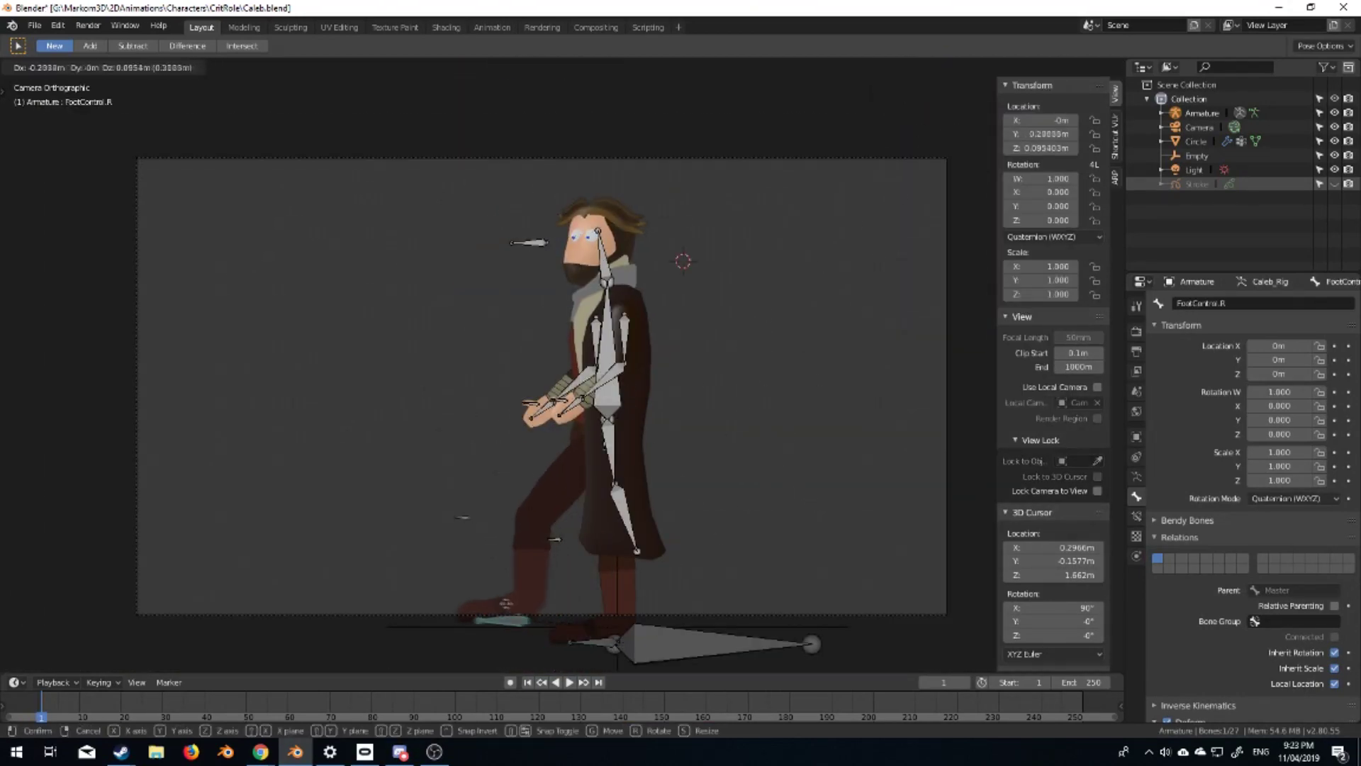
click(679, 628)
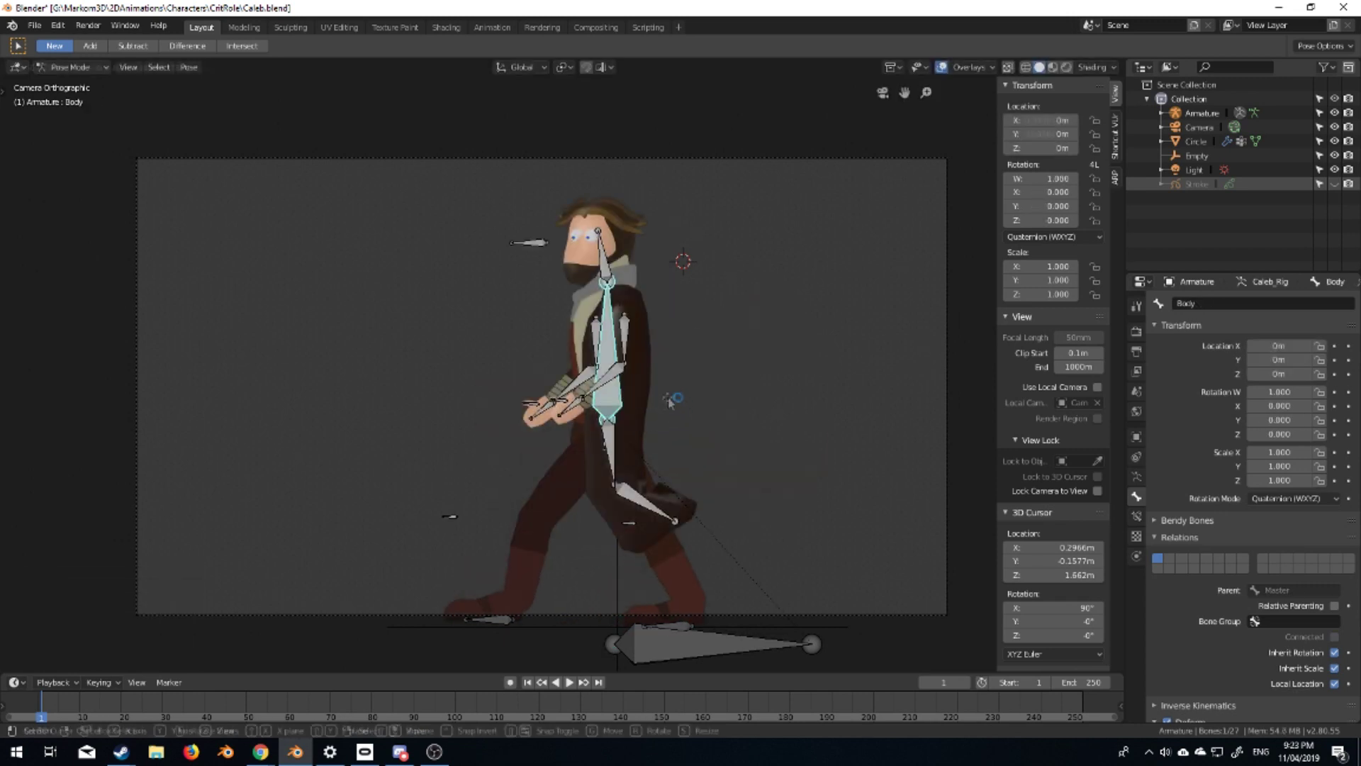
click(631, 525)
key(r)
click(722, 538)
click(589, 415)
Rotate both arms forward so the hands reach out
key(r)
click(539, 369)
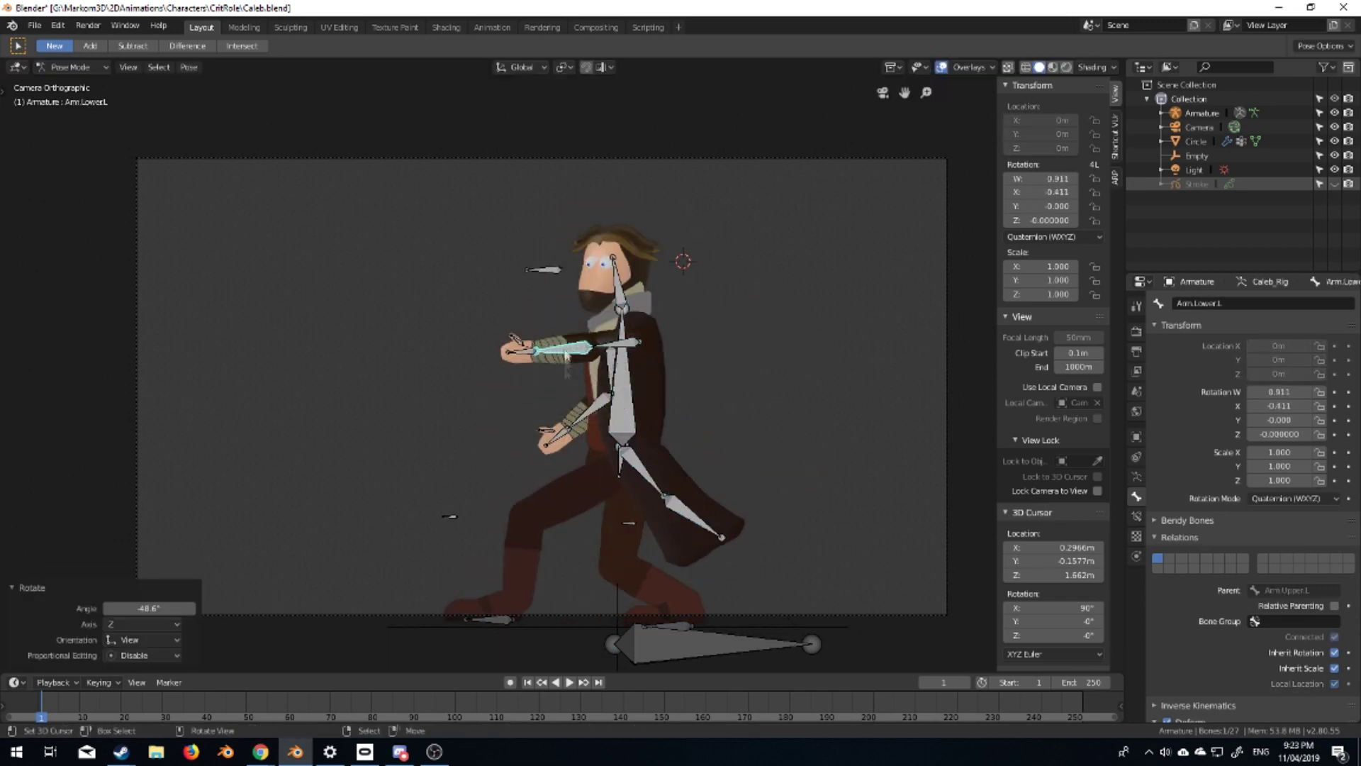
key(r)
click(509, 370)
Reset the head bone and move the Eyes bone so the eyes look down-left
click(543, 269)
key(r)
key(r)
click(553, 269)
click(616, 284)
click(541, 269)
key(g)
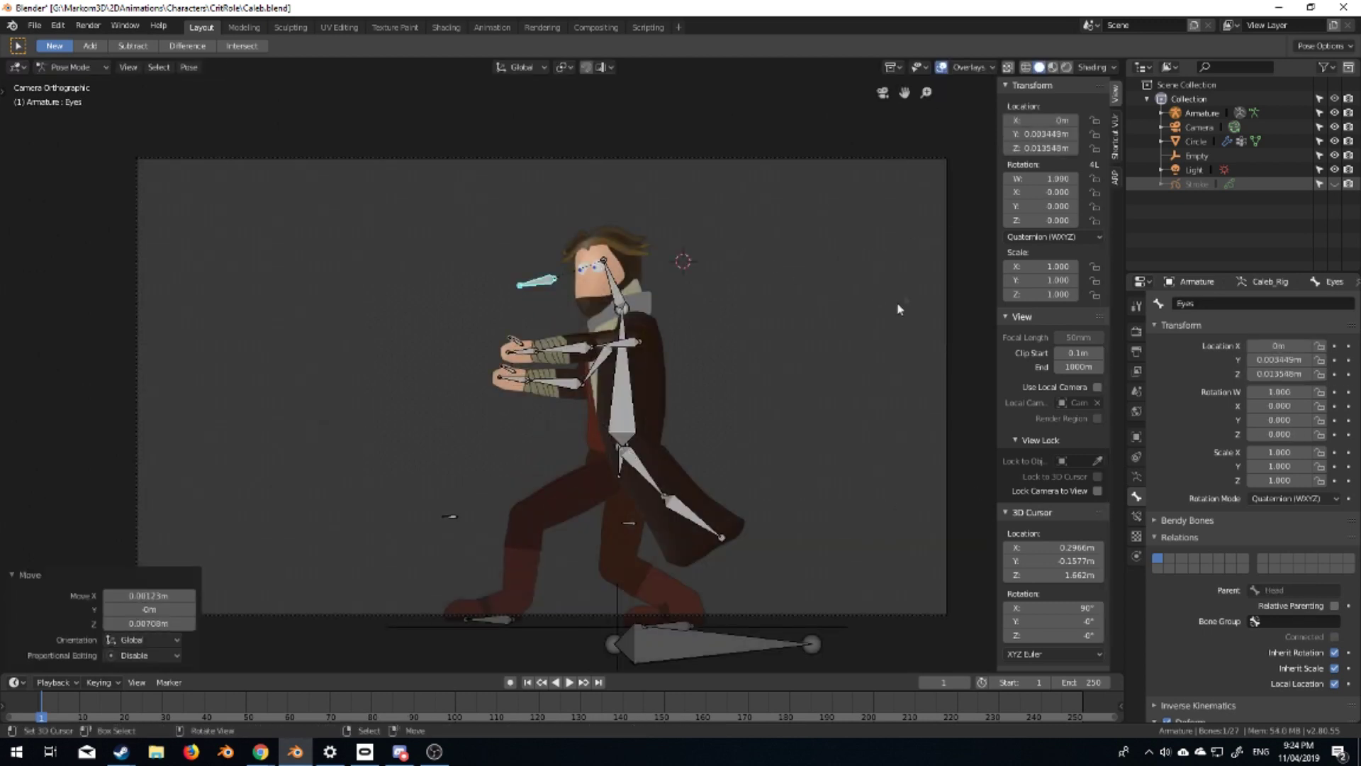
Hide overlays to check the pose, orbiting around the arms
click(942, 67)
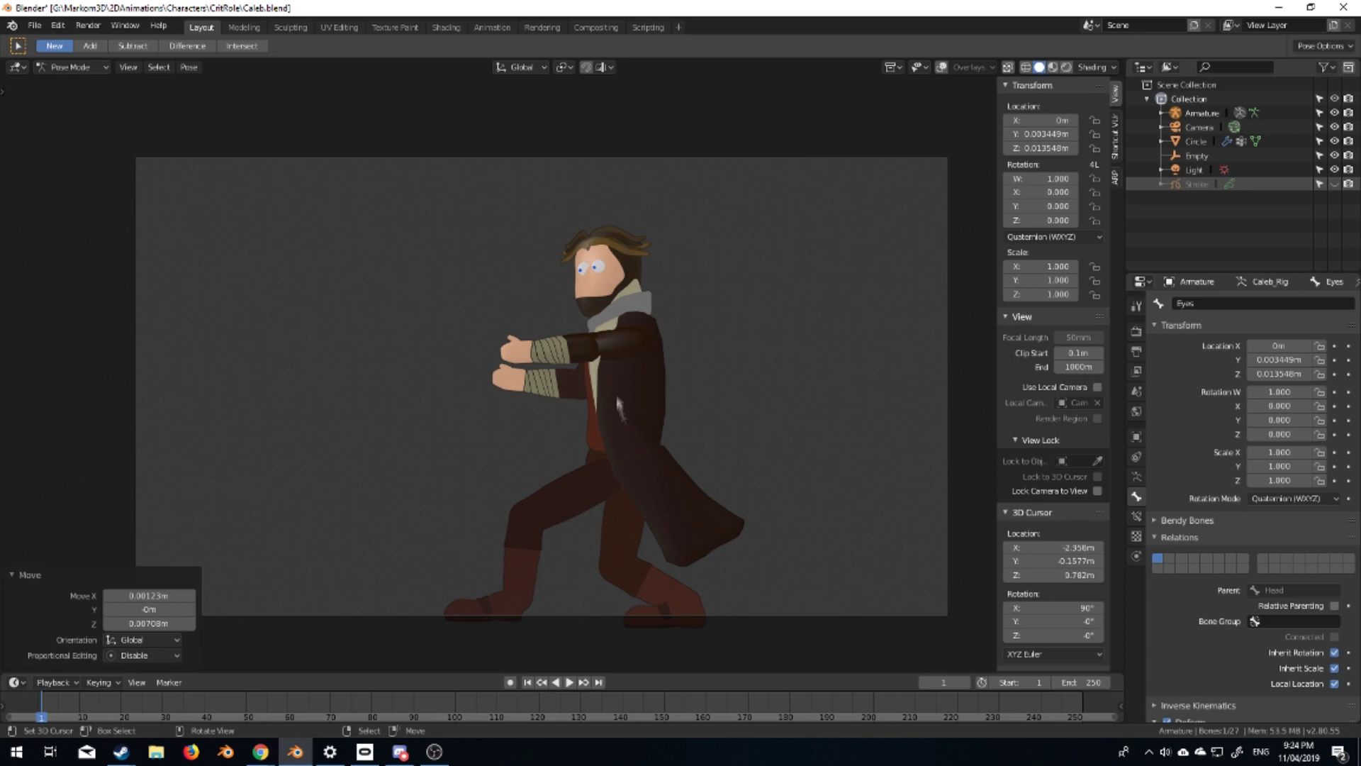
scroll(619, 407, up, 5)
scroll(619, 407, down, 5)
middle_drag(618, 408, 425, 390)
key(shift+alt+z)
mouse_move(638, 354)
middle_down()
mouse_move(850, 326)
mouse_move(600, 262)
mouse_move(641, 326)
middle_up()
Edit the character mesh and select the linked sleeve geometry
key(ctrl+Tab)
click(849, 326)
key(Tab)
click(601, 263)
key(ctrl+l)
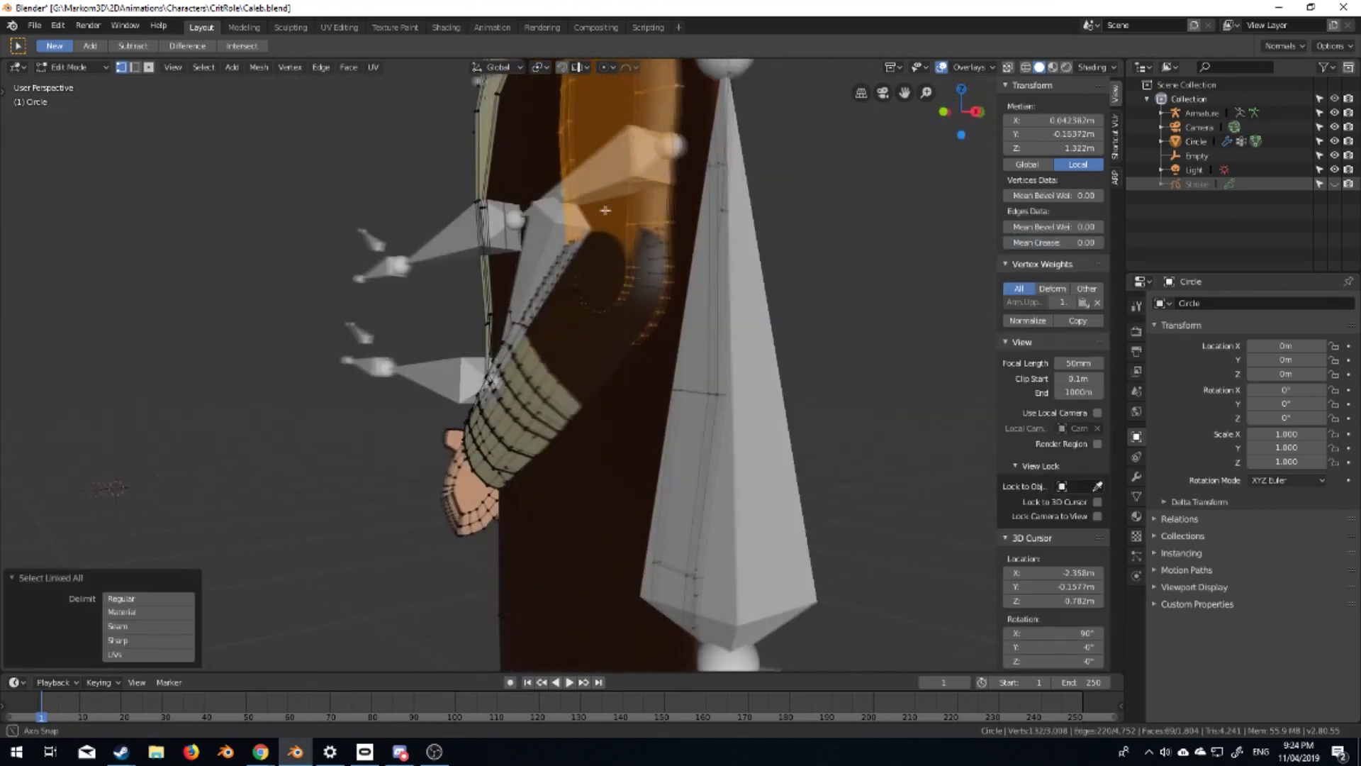
Nudge the left upper-arm bone −0.0181 m along Y
click(77, 83)
middle_drag(77, 84, 717, 287)
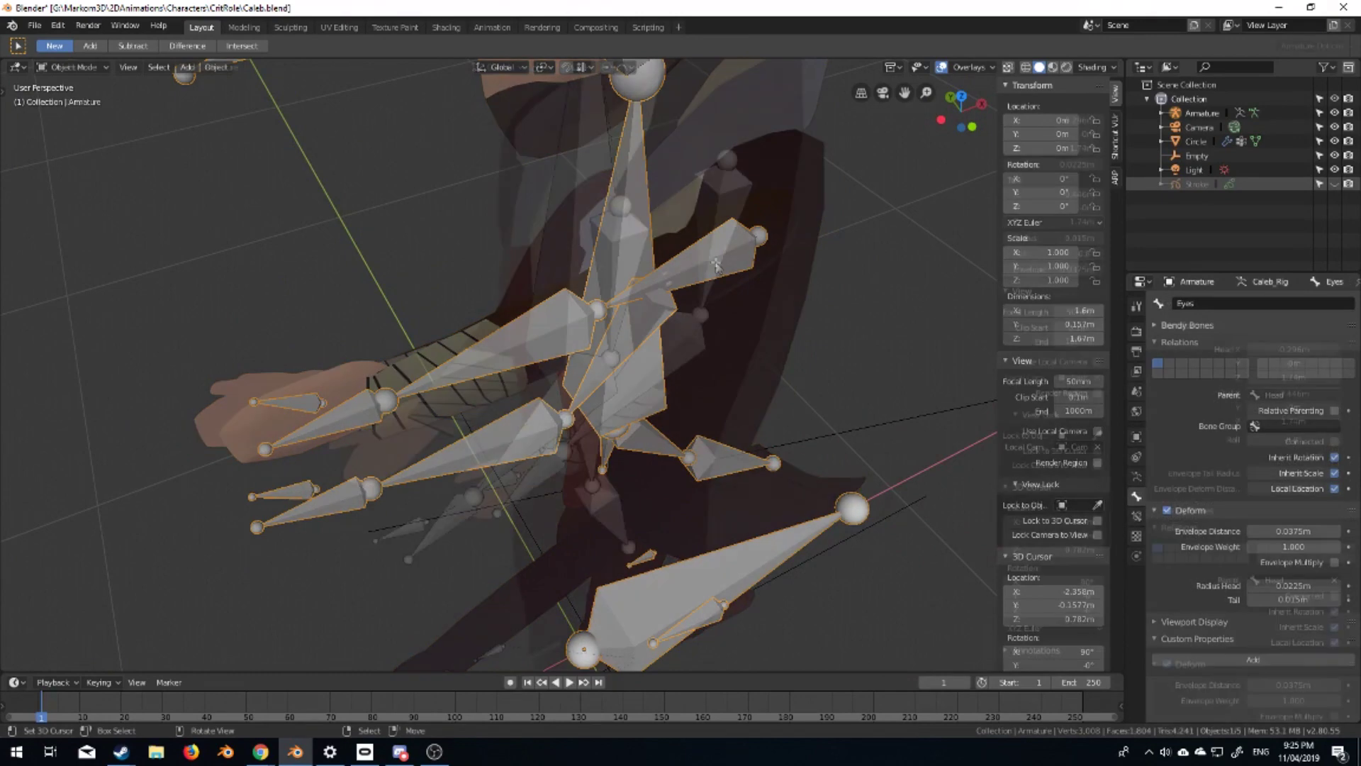
click(717, 287)
key(g)
key(y)
key(Return)
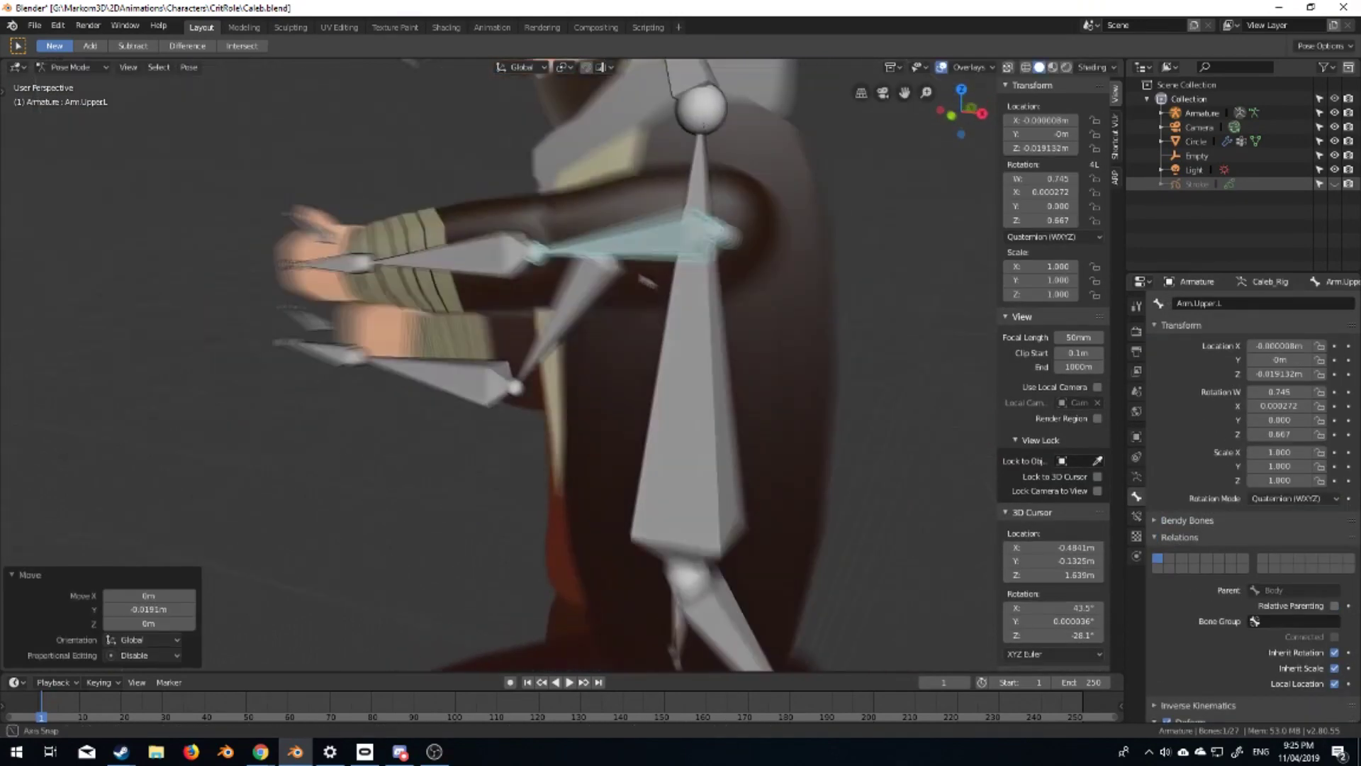
Check the pose from the front and through the camera, toggling overlays
key(KP_1)
key(alt+z)
key(alt+z)
key(shift+alt+z)
key(KP_0)
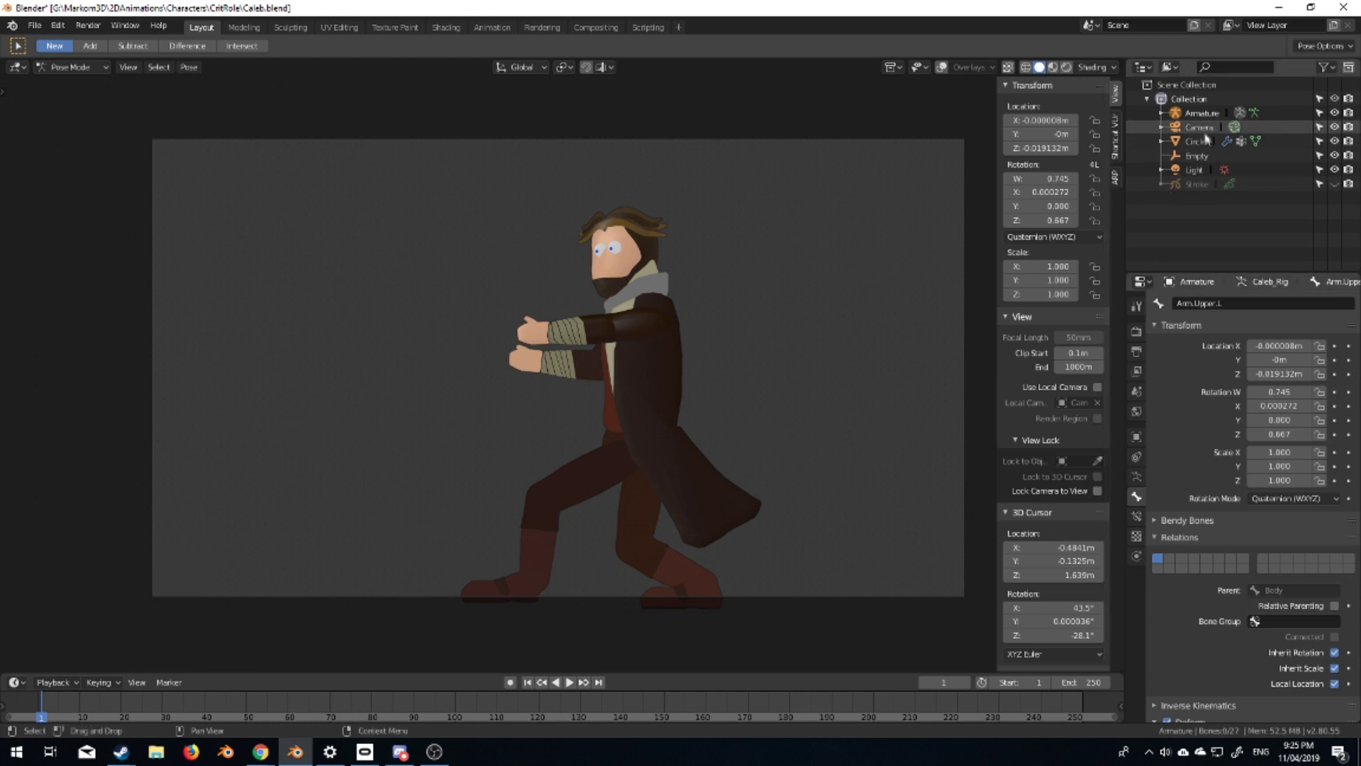
click(1195, 168)
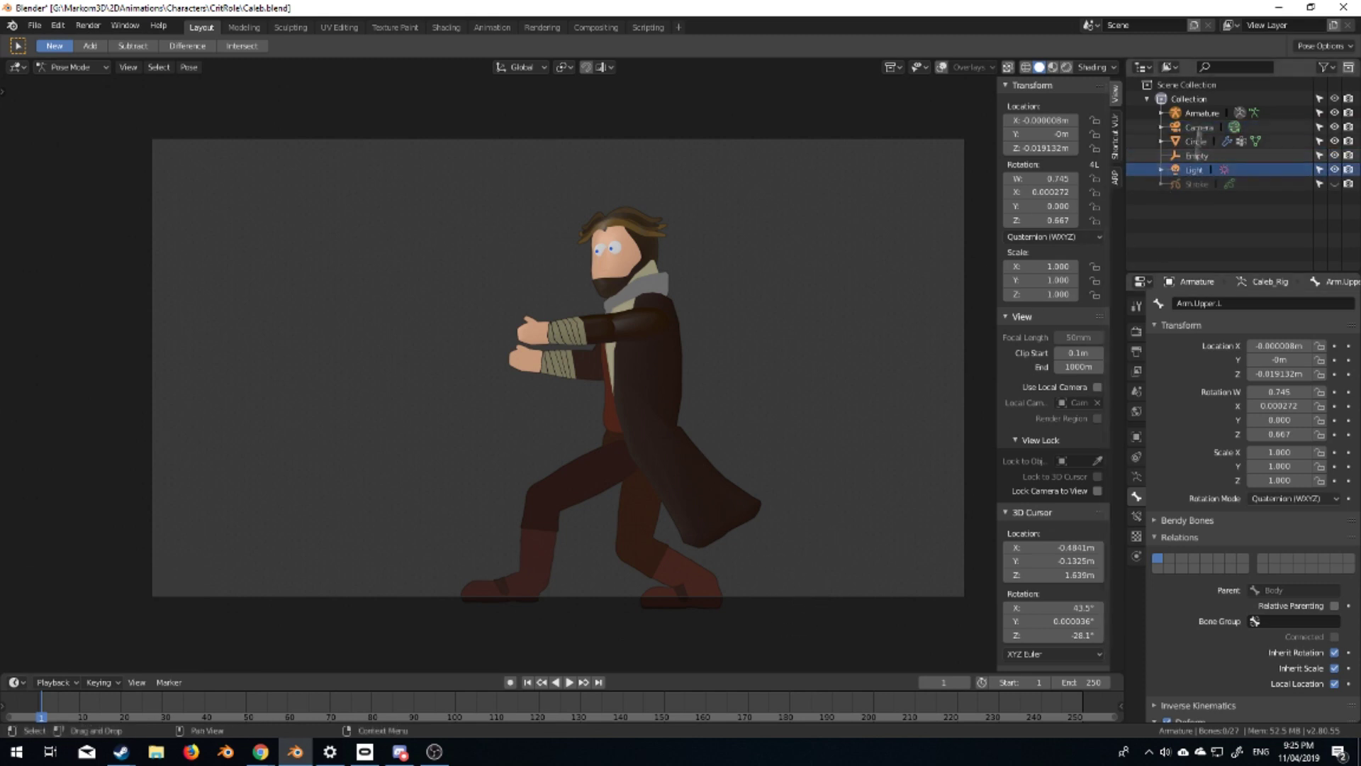
click(941, 67)
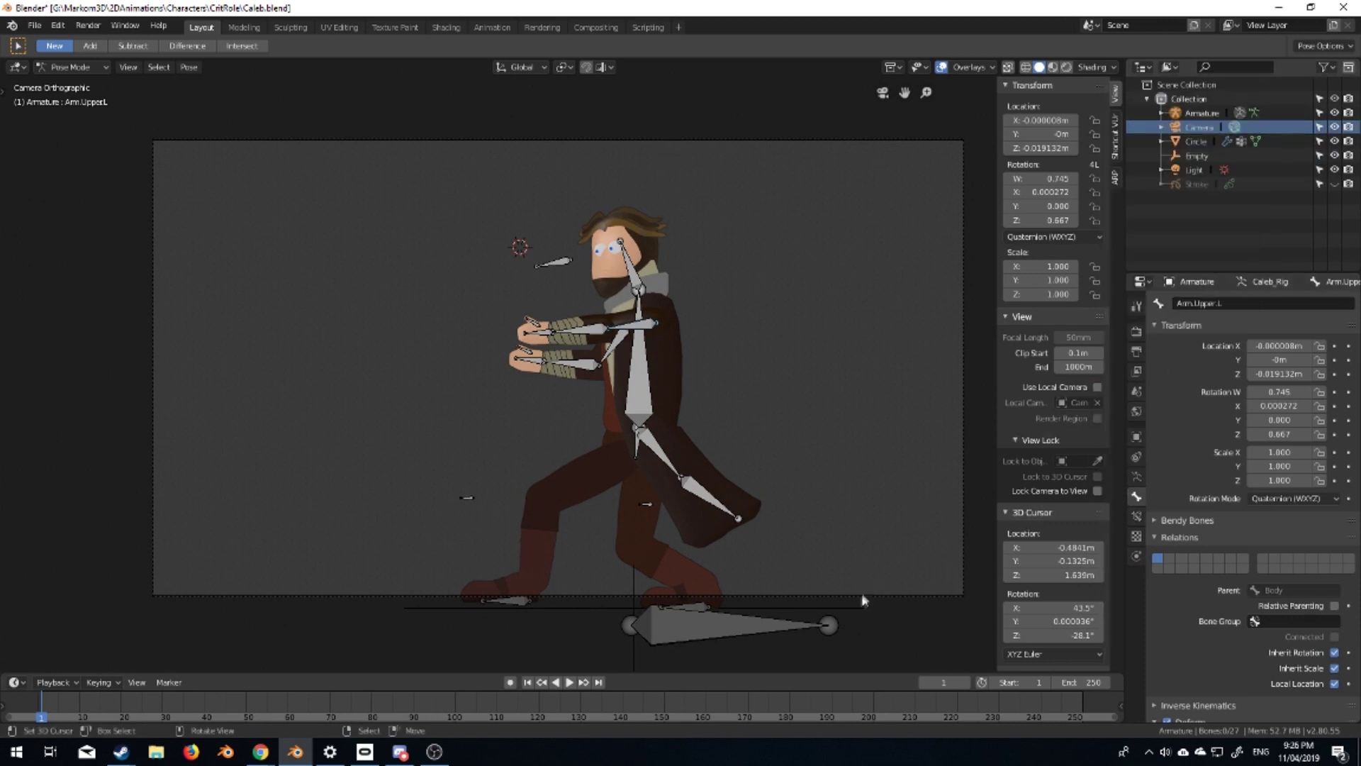
key(KP_0)
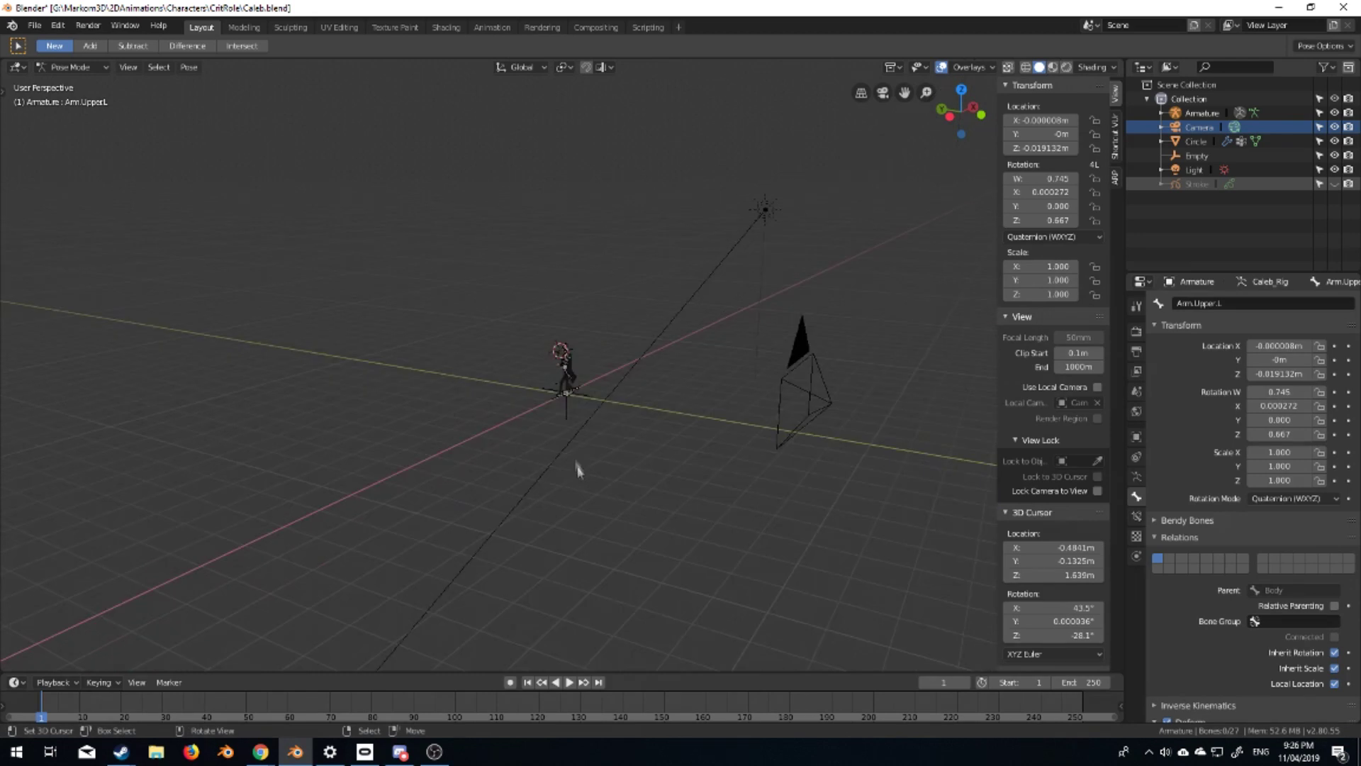
Select the camera and look through it, cancelling a trial move
key(ctrl+Tab)
click(802, 338)
key(KP_0)
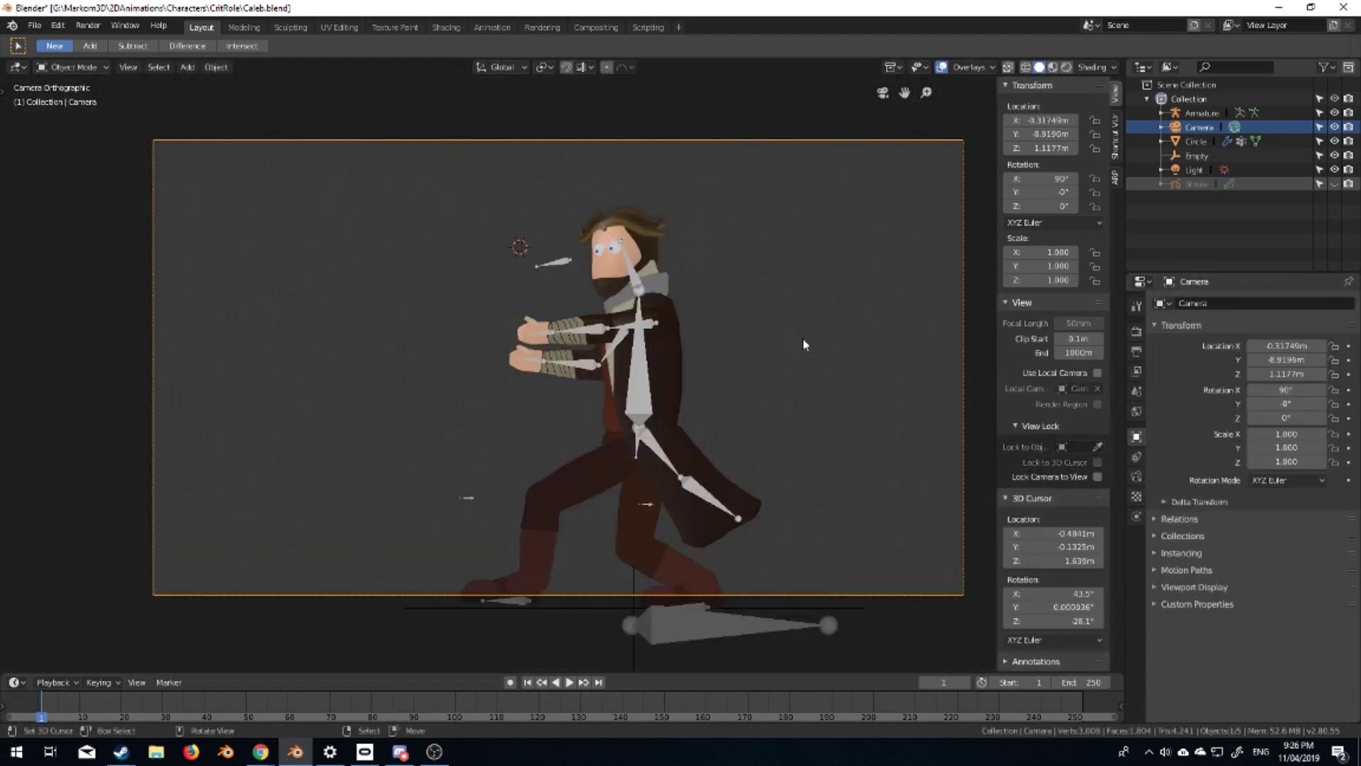
key(g)
key(Escape)
Inspect a leg edge loop on the Circle mesh, then return to Object Mode
key(KP_0)
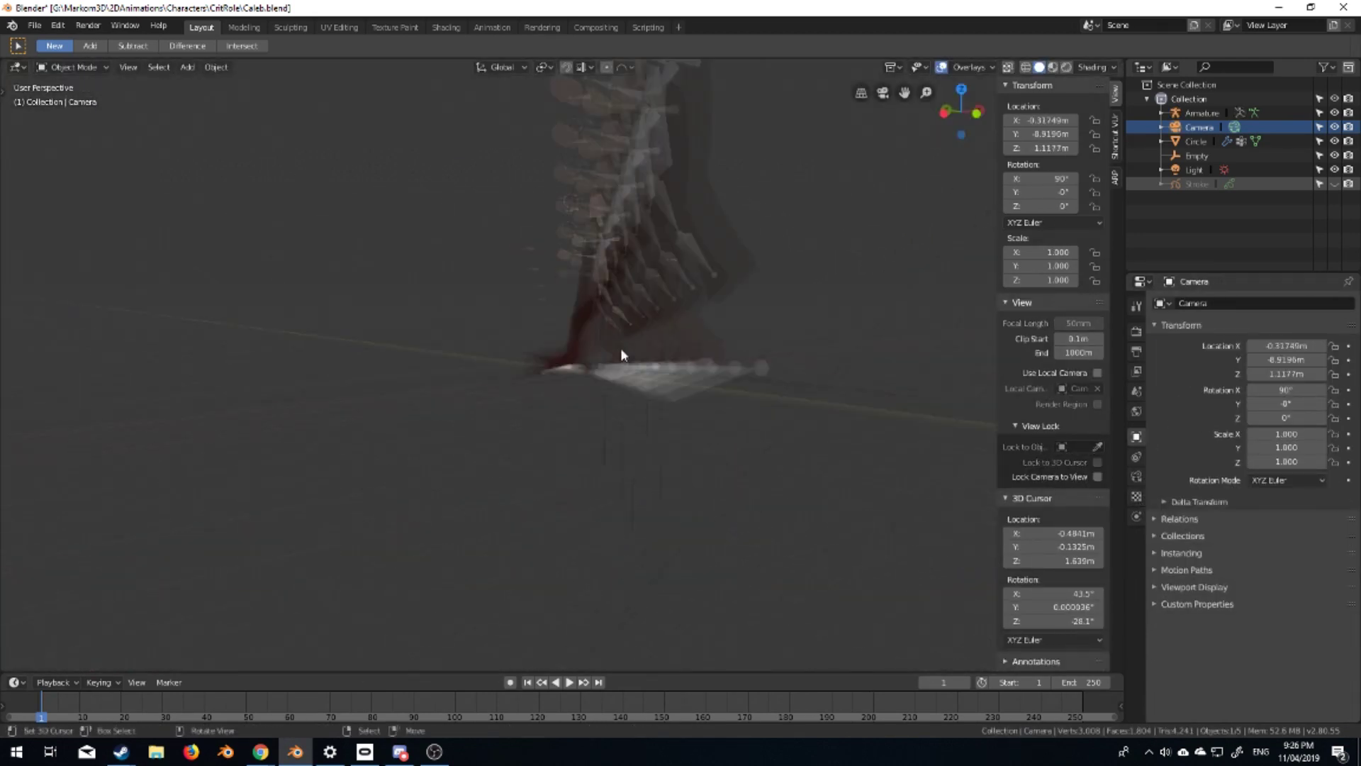
key(ctrl+z)
alt+click(603, 373)
mouse_move(766, 313)
alt+middle_down()
mouse_move(733, 382)
mouse_move(521, 429)
mouse_move(545, 408)
alt+middle_up()
key(Tab)
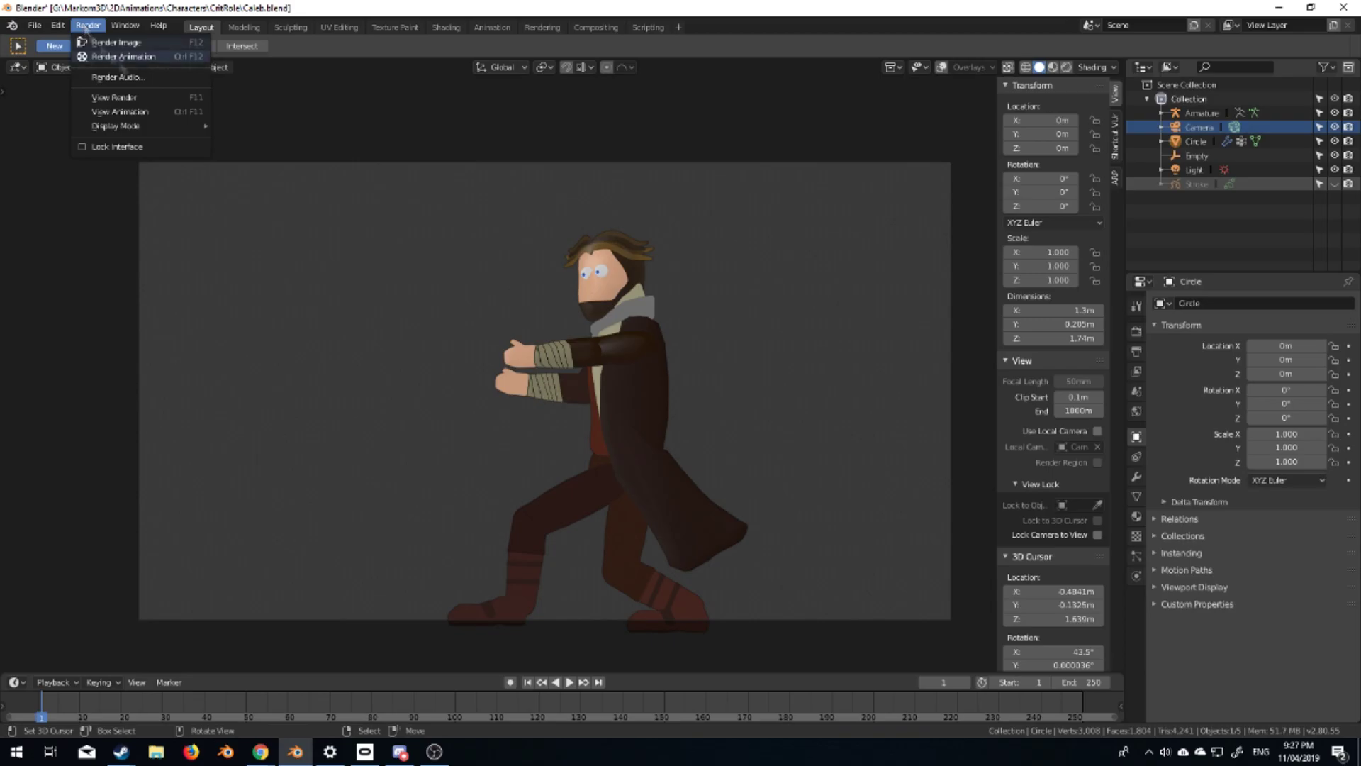
Render a frame and exclude the Sketch object from rendering
click(115, 42)
key(Escape)
click(1348, 185)
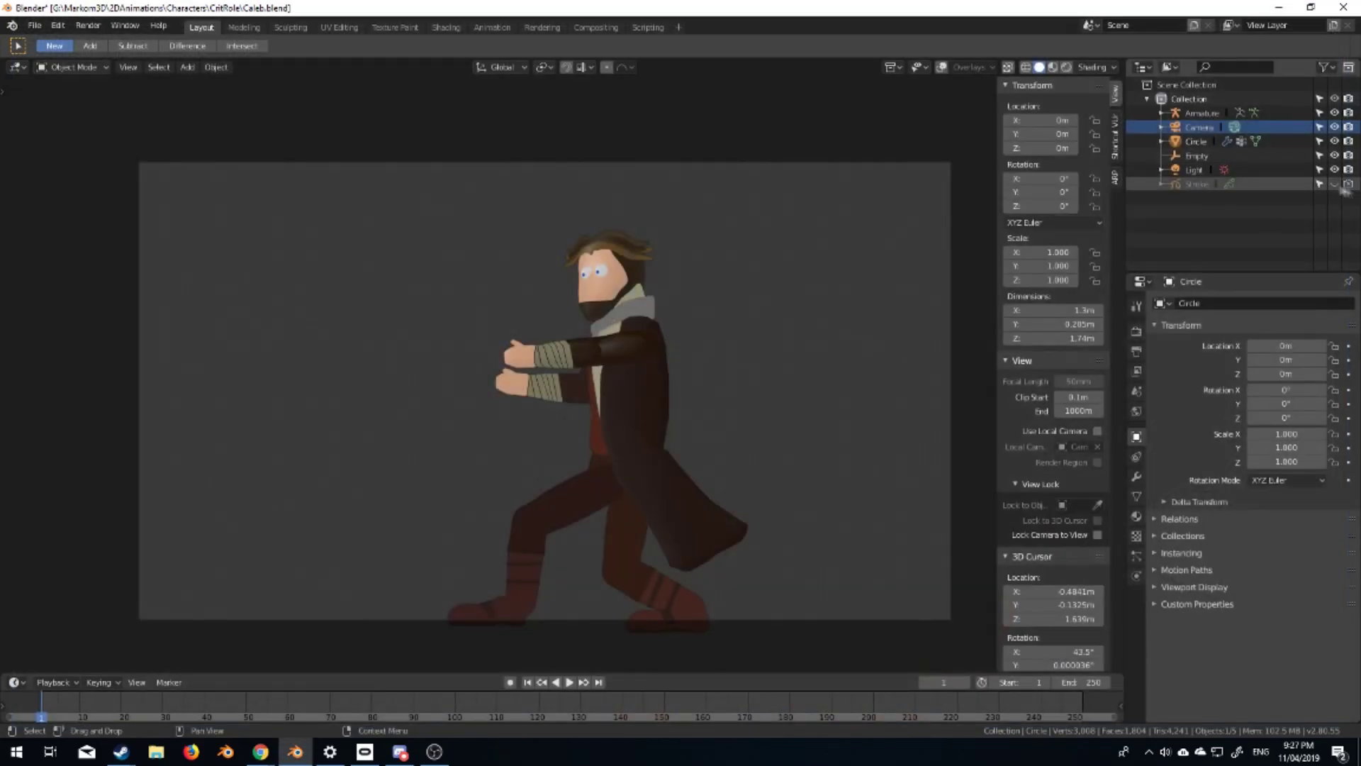
middle_drag(766, 394, 725, 392)
Rotate the light about −50° around Z and return to camera view
click(729, 179)
middle_drag(497, 354, 319, 366)
key(r)
key(x)
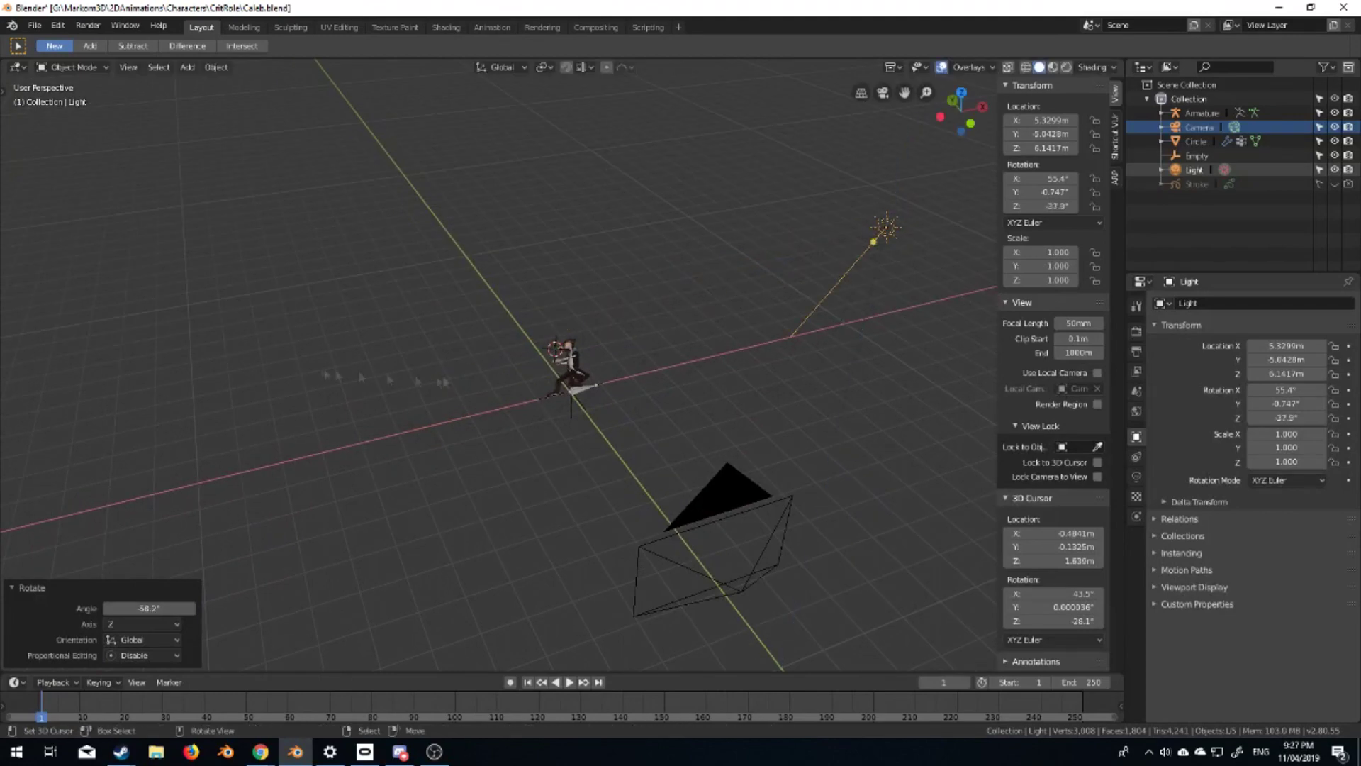
key(z)
click(603, 390)
key(KP_1)
key(KP_0)
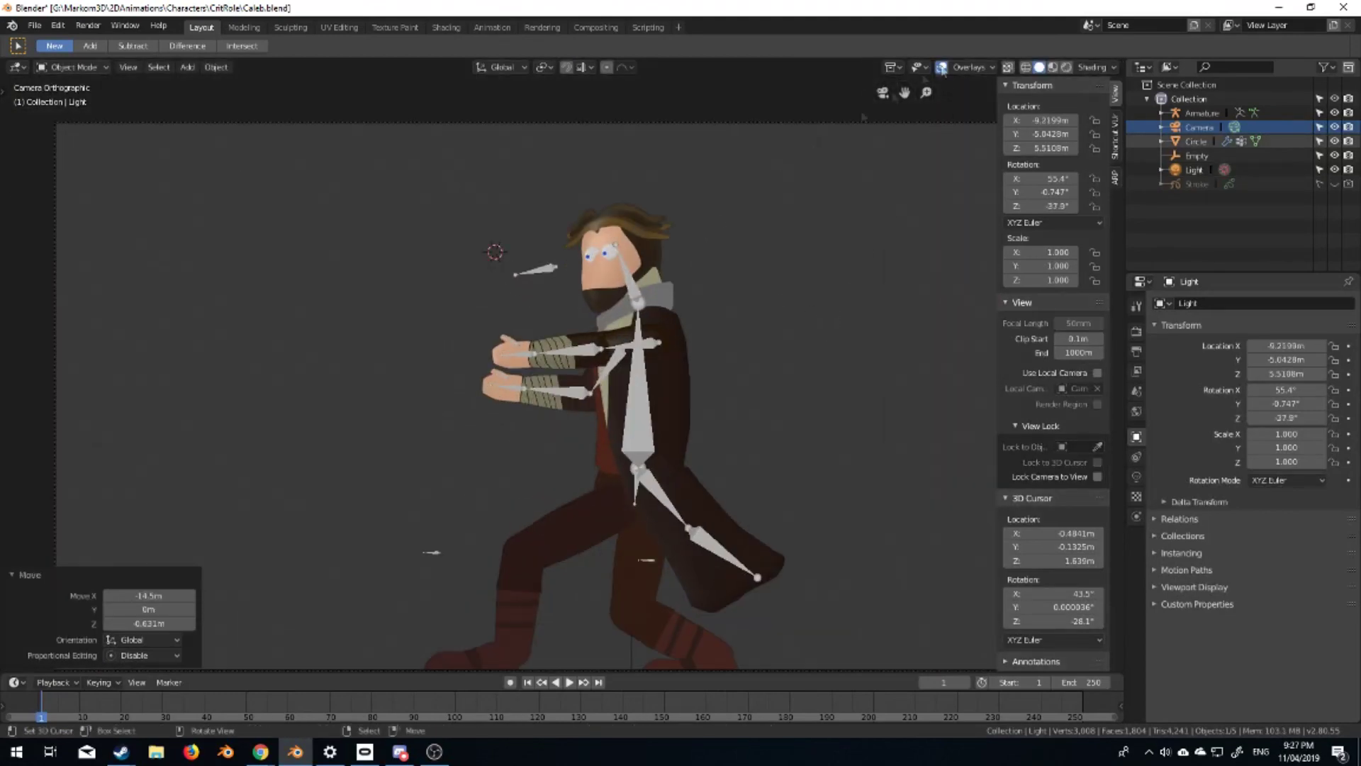
Render a test frame, cancel saving the image, and fit the camera view
key(F12)
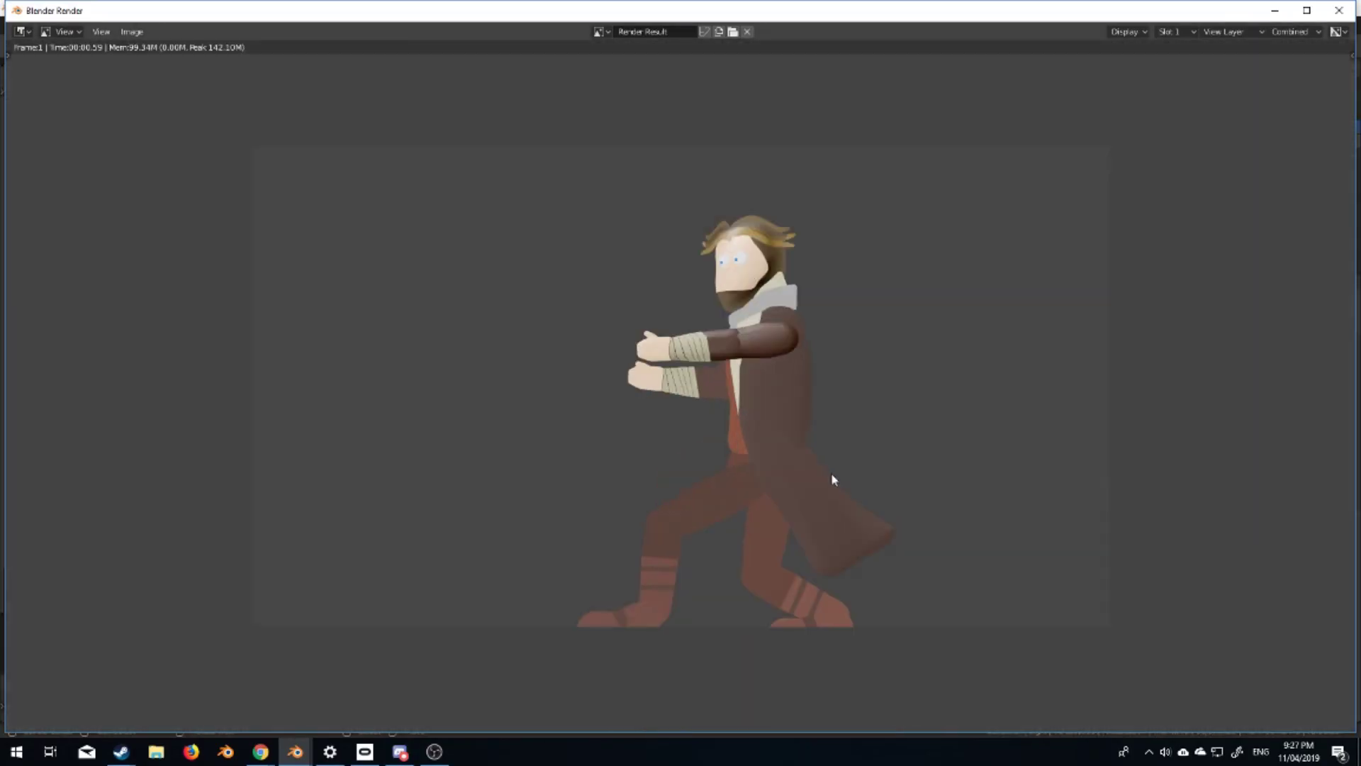
click(131, 32)
click(191, 137)
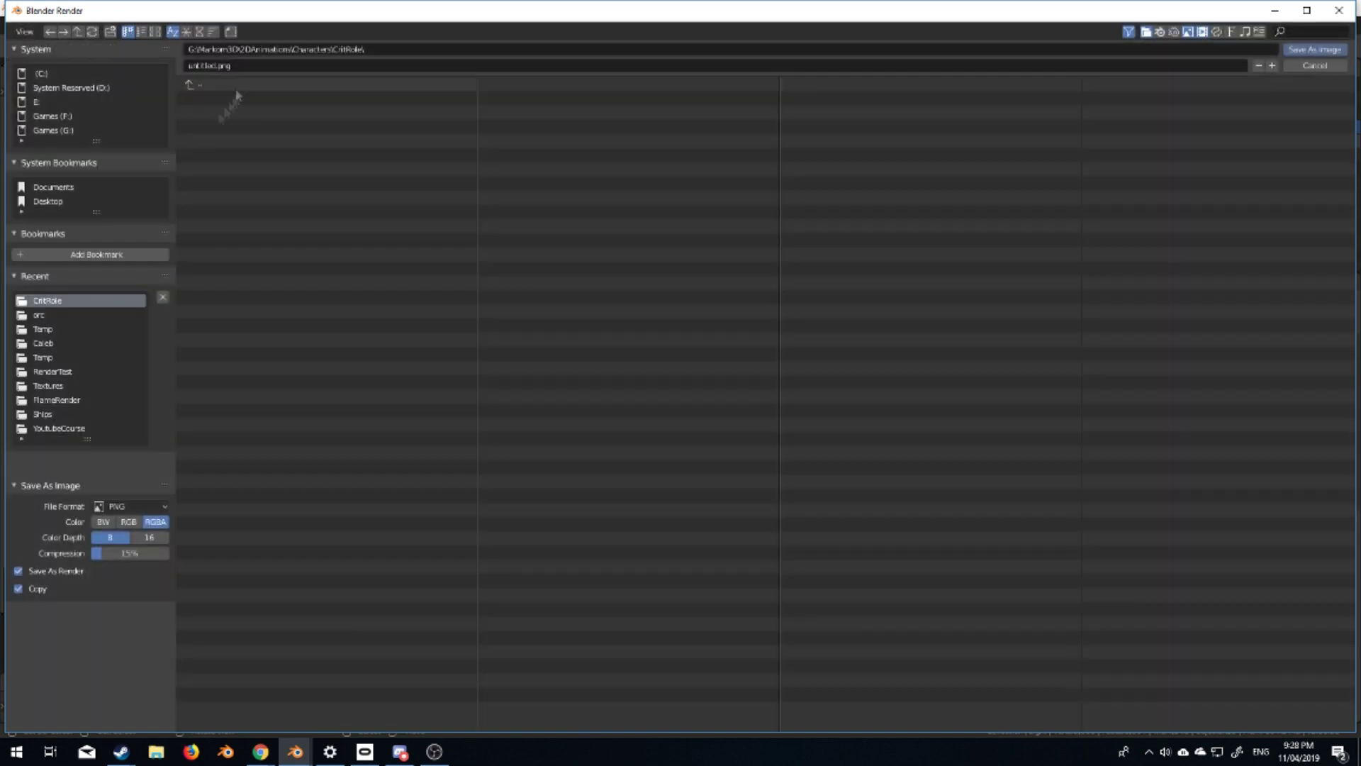
key(Return)
key(Escape)
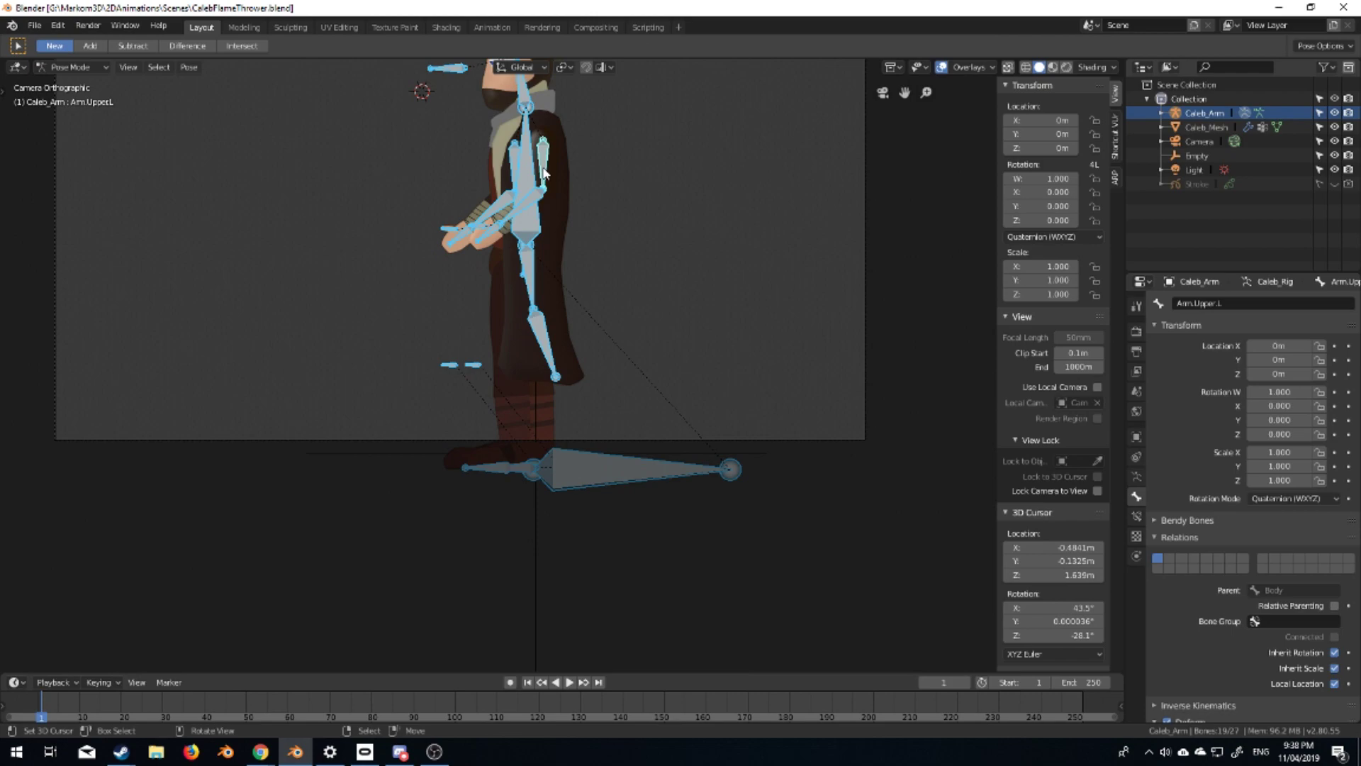
key(Home)
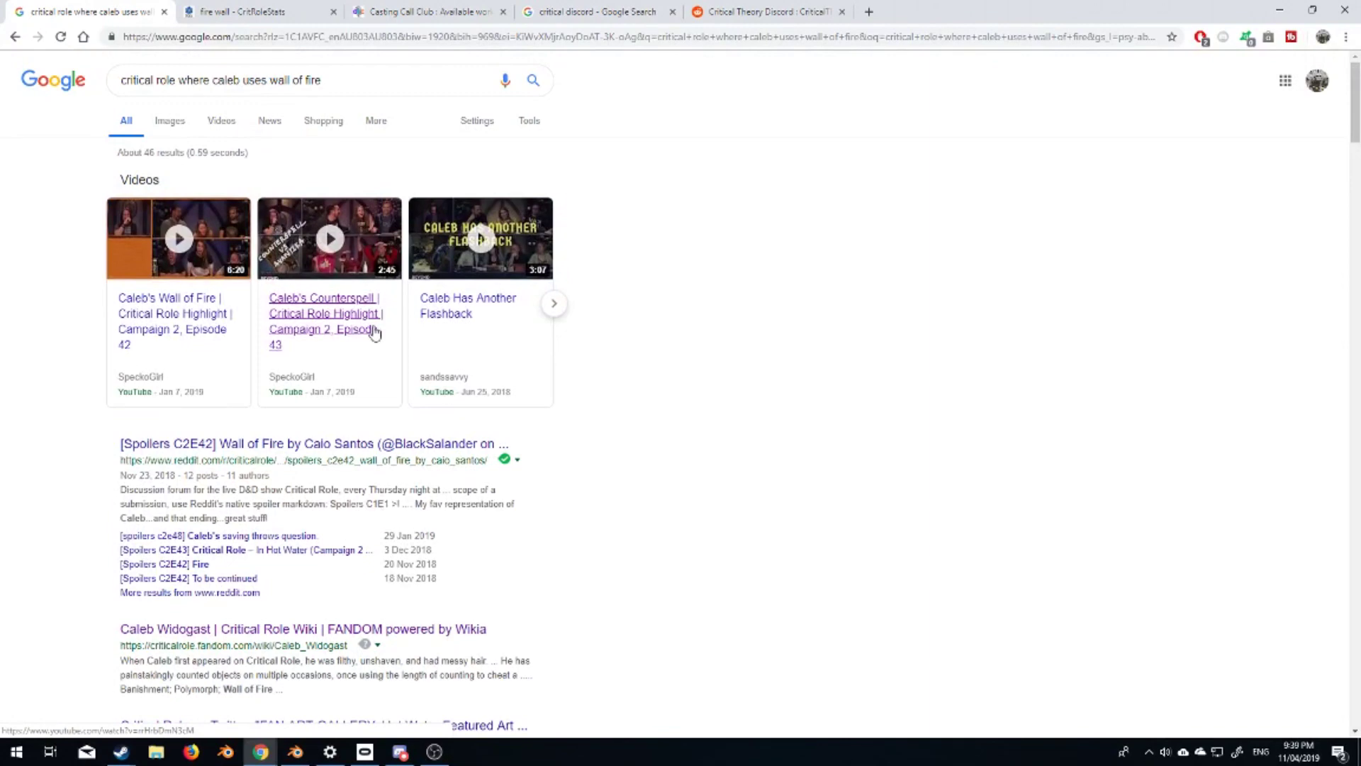
Open the Caleb's Wall of Fire video, seek to around 4:42, and pause it
click(219, 299)
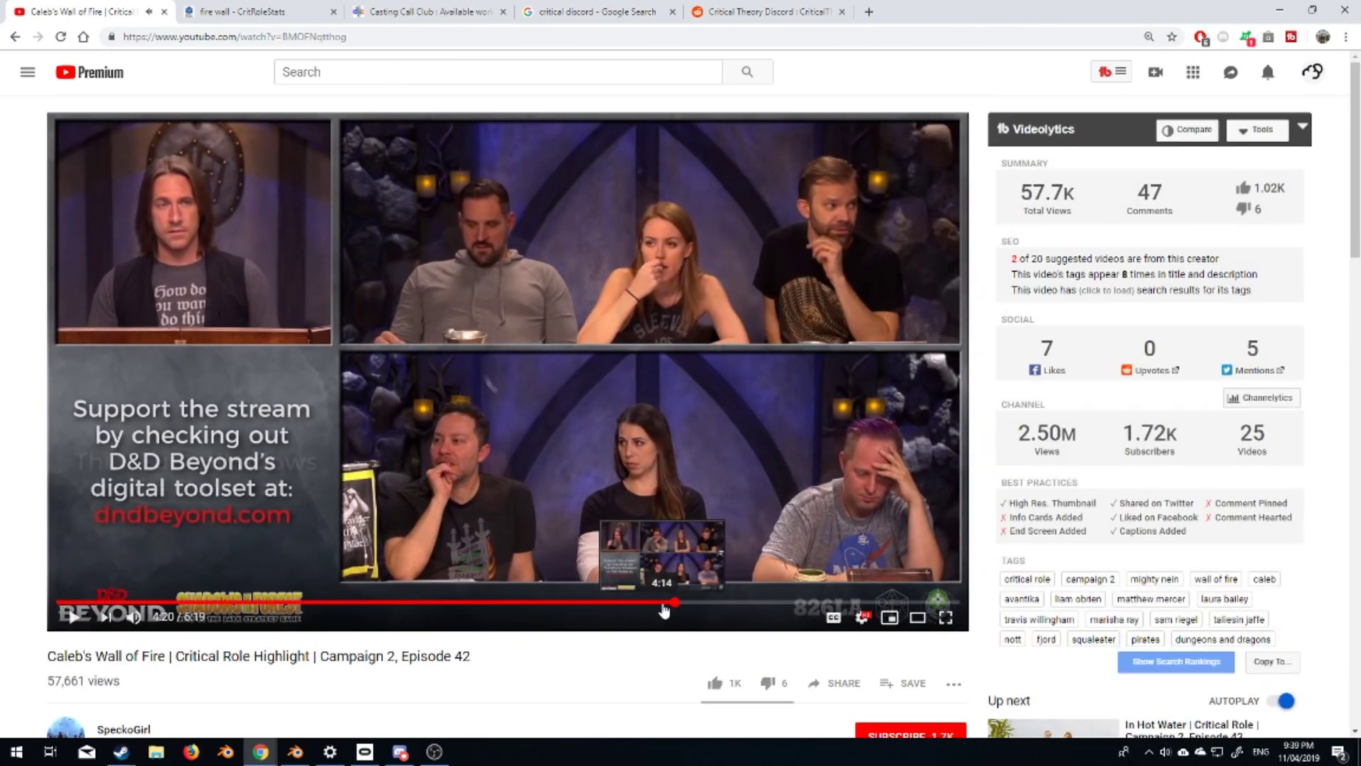
click(844, 604)
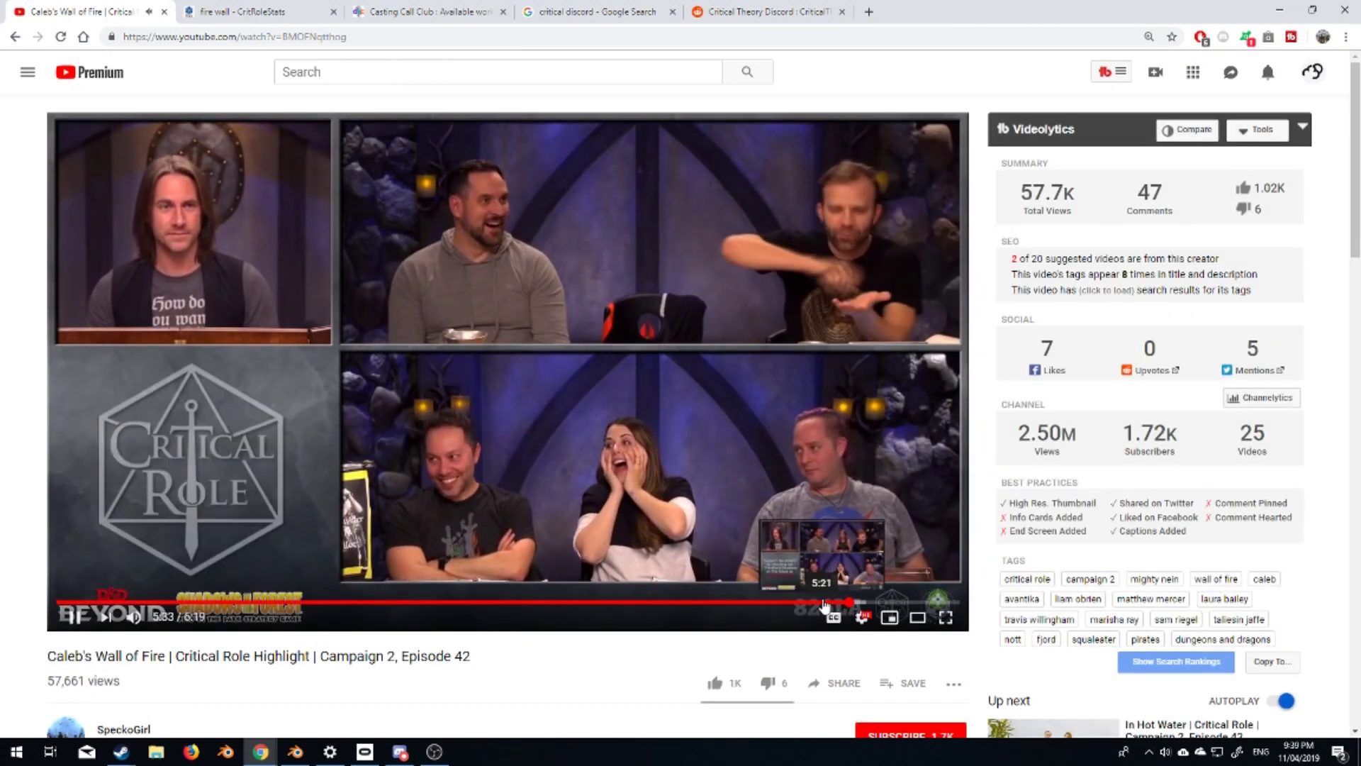
click(814, 605)
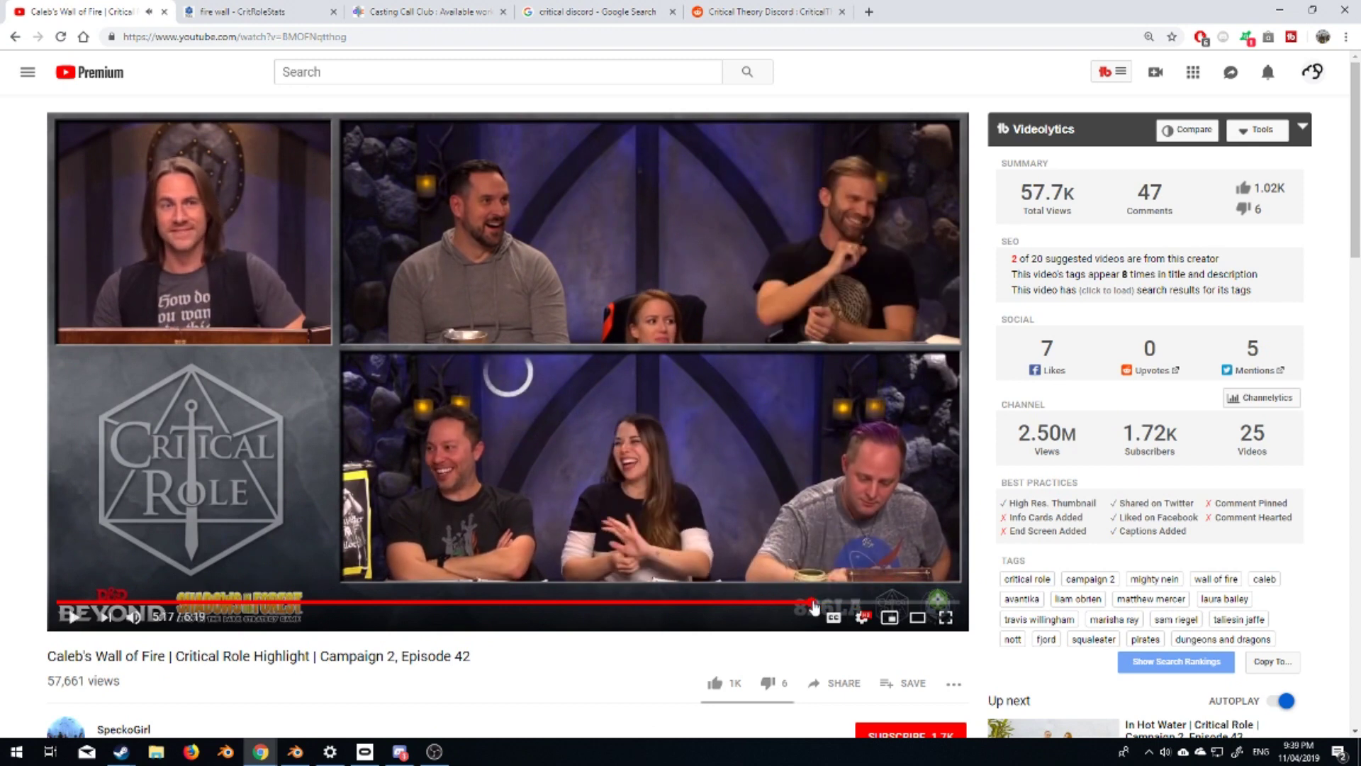
click(730, 603)
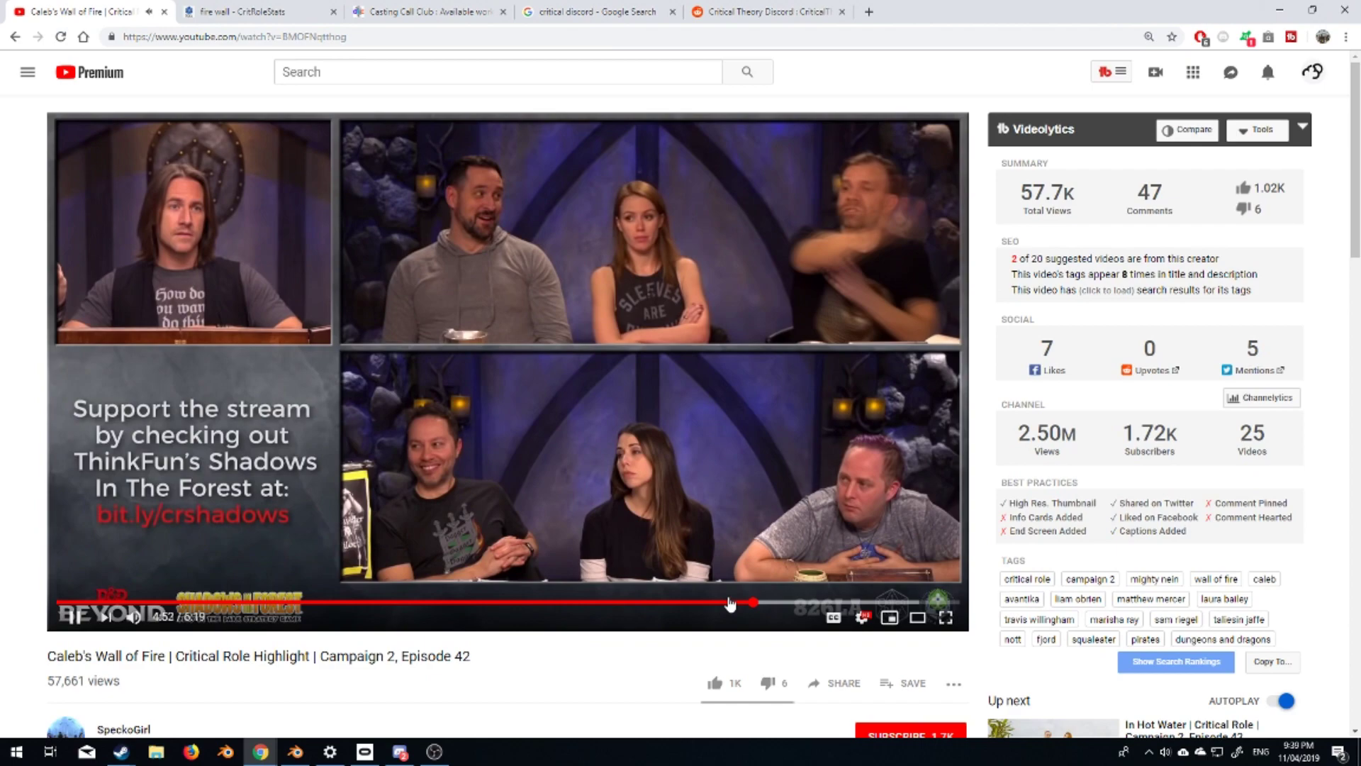
key(space)
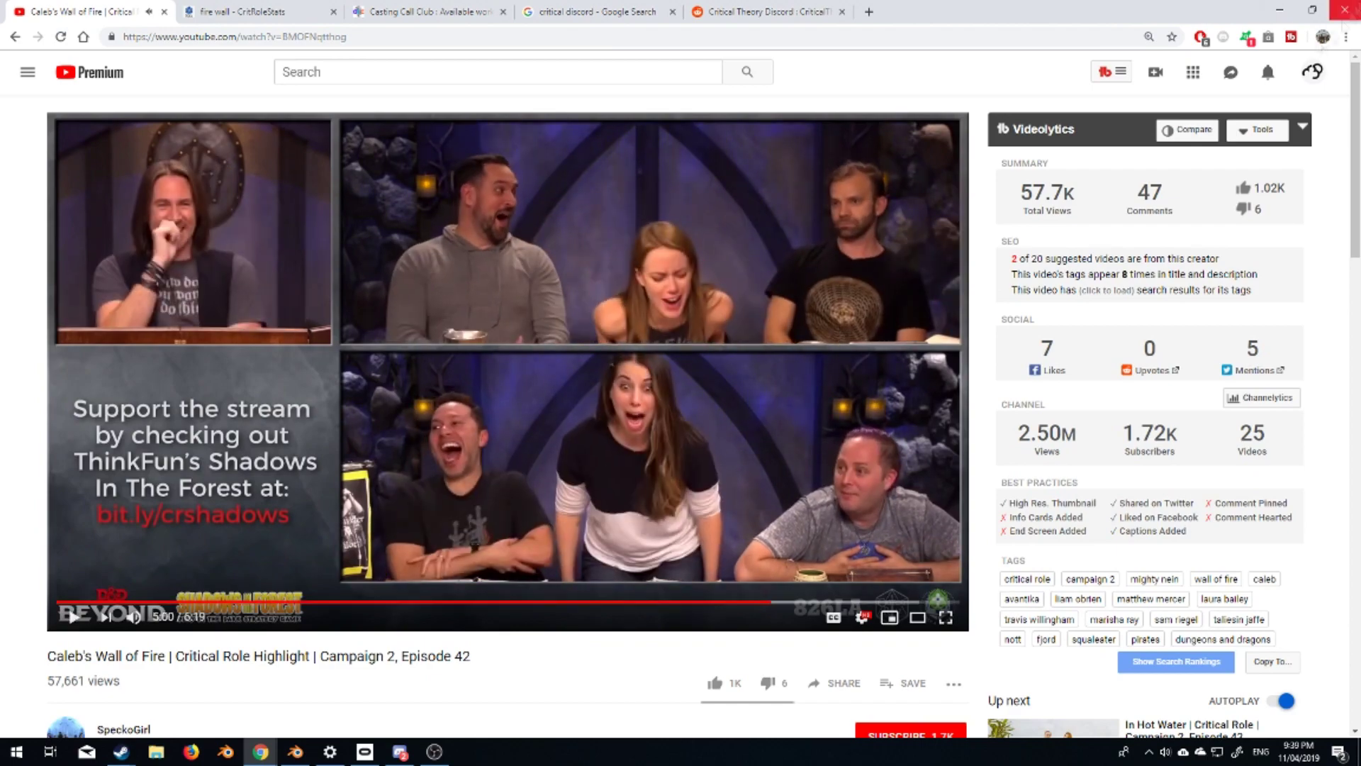
Choose a keying set for inserting keys in Blender's keying options
click(114, 682)
click(95, 560)
click(92, 673)
Insert a keyframe for the current arm pose and select the right hand bone
shift+middle_drag(425, 623, 398, 595)
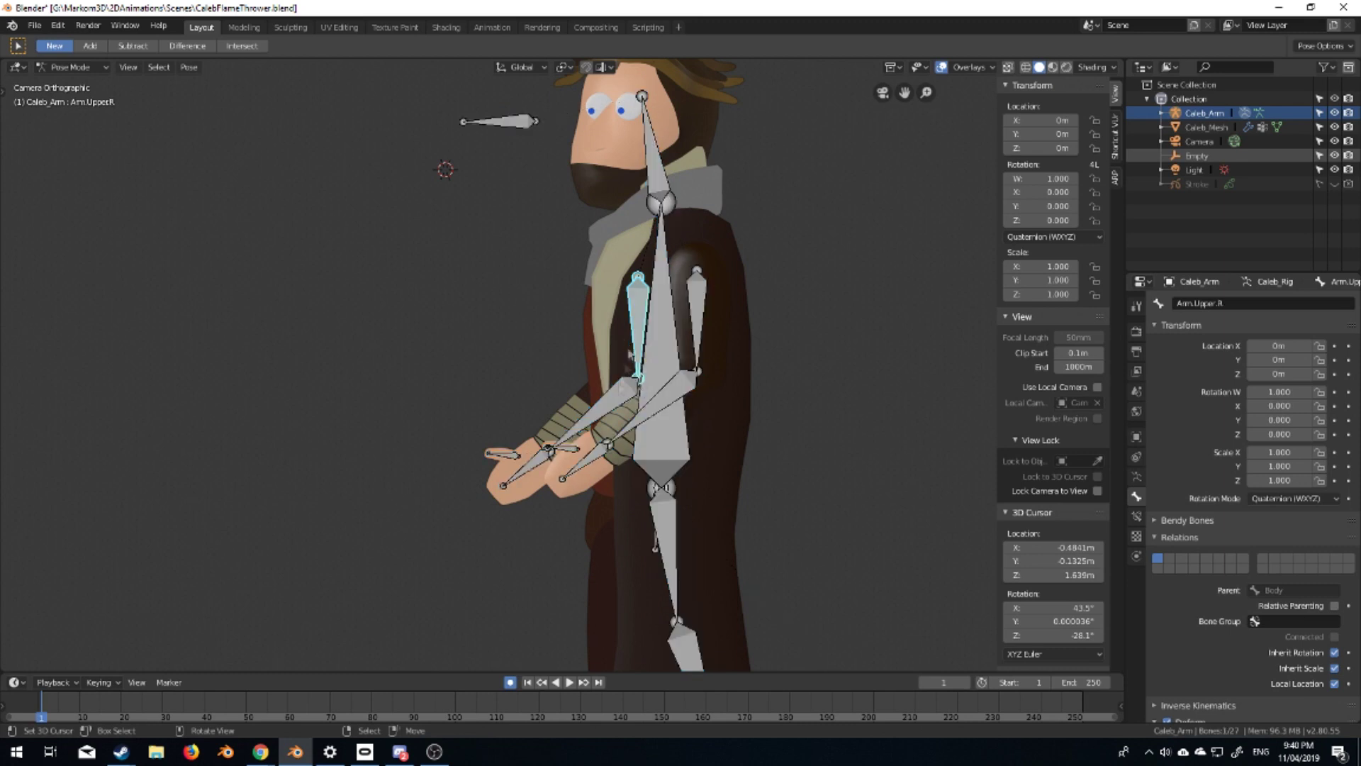
key(i)
alt+scroll(573, 464, down, 19)
click(529, 468)
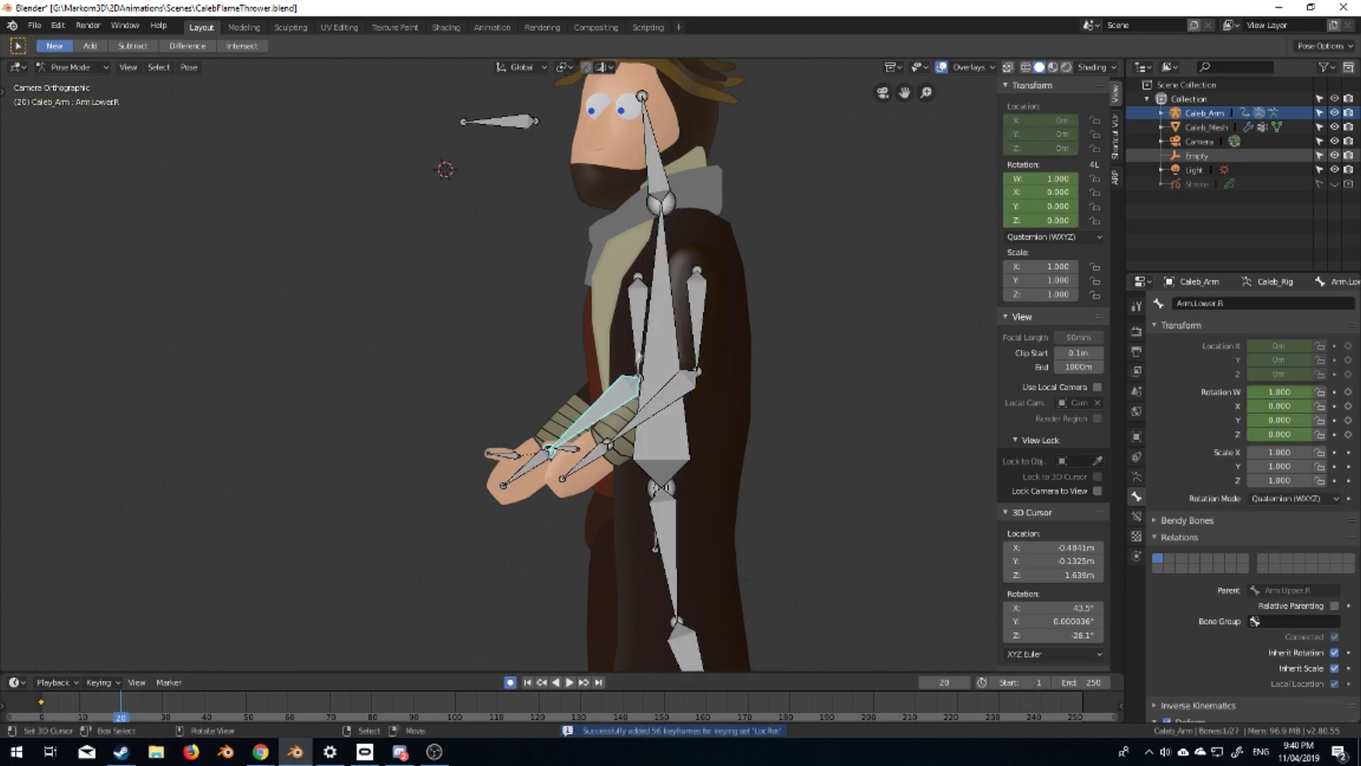
key(r)
key(Escape)
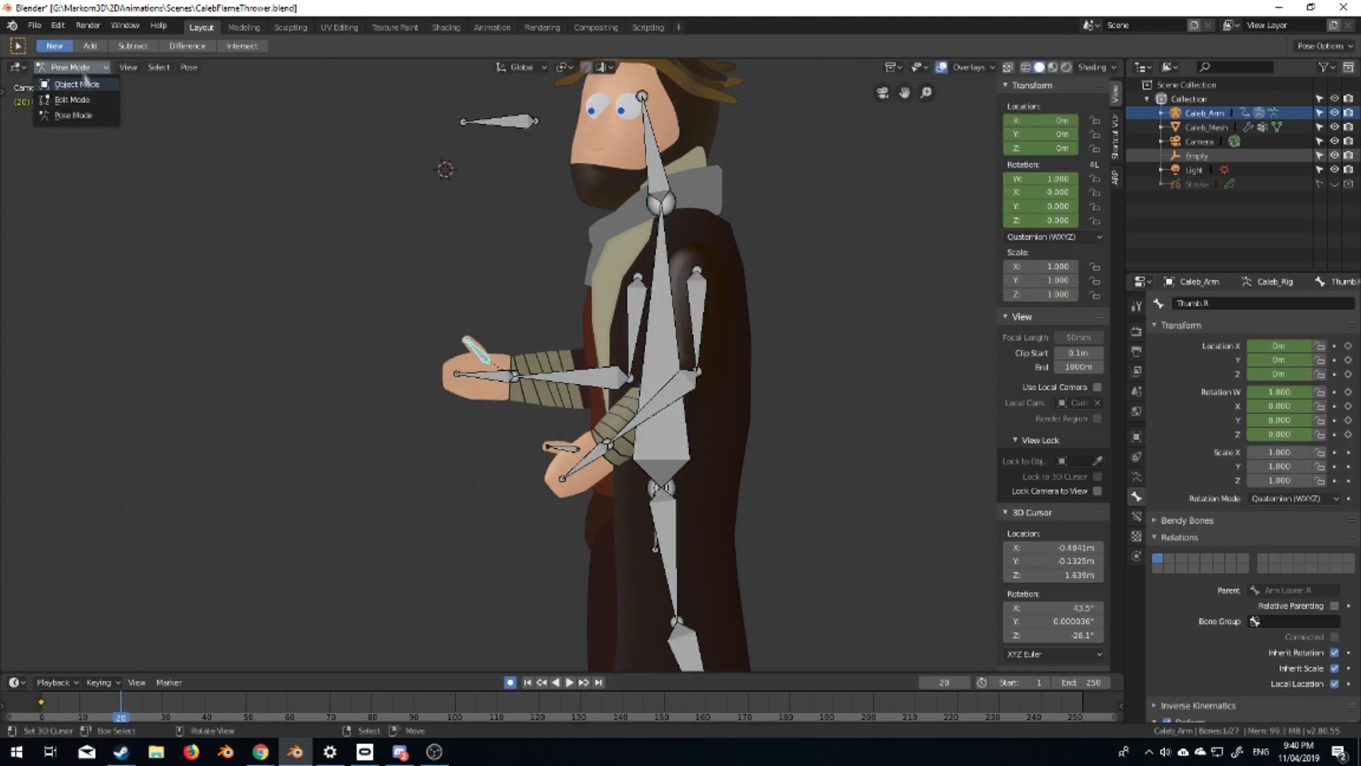
Reparent the thumb bone to the hand bone in Edit Mode, then return to Pose Mode
click(71, 99)
click(1299, 579)
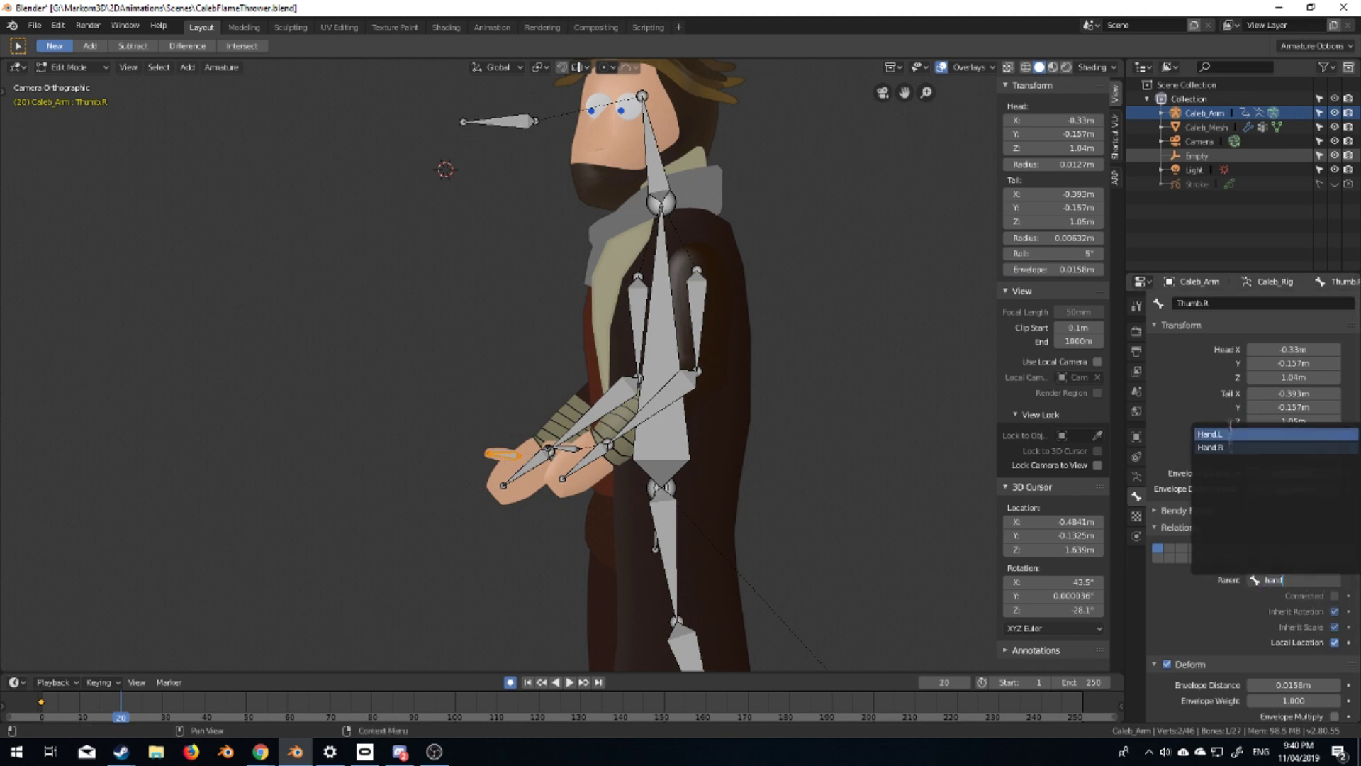
click(1210, 434)
key(Tab)
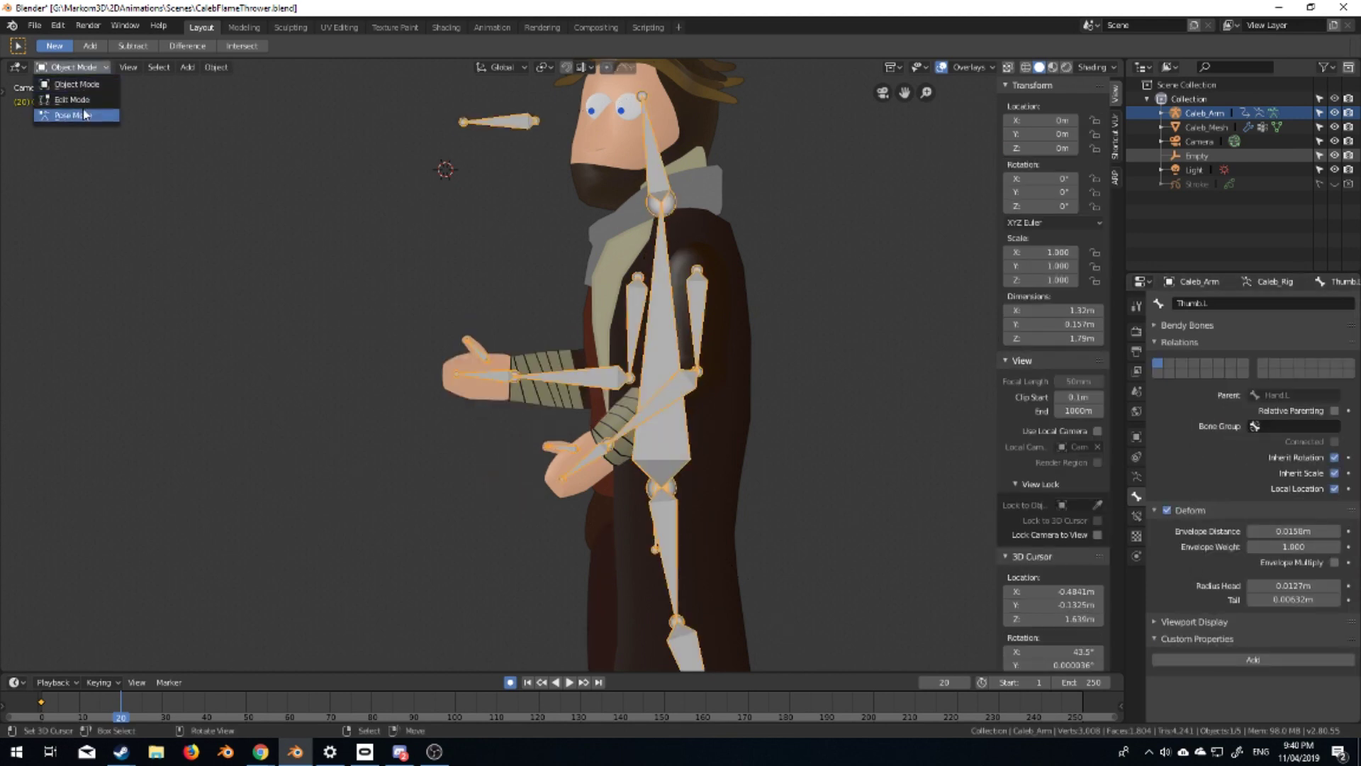
click(73, 115)
Rotate the left forearm about 52° and the right hand, keying the hand at frame 20
scroll(496, 354, up, 3)
scroll(496, 354, down, 2)
click(667, 348)
key(r)
click(543, 310)
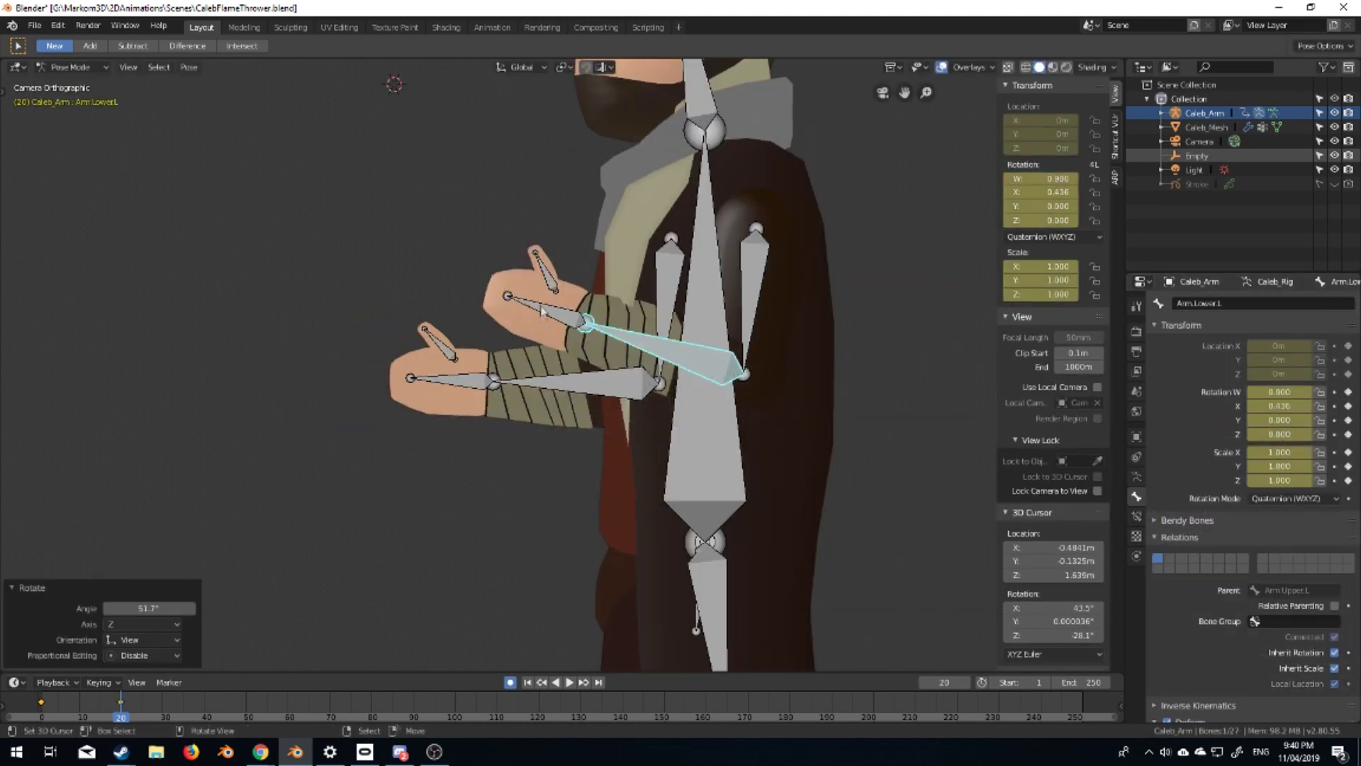
click(447, 376)
key(r)
click(468, 346)
key(Right)
key(Right)
key(Right)
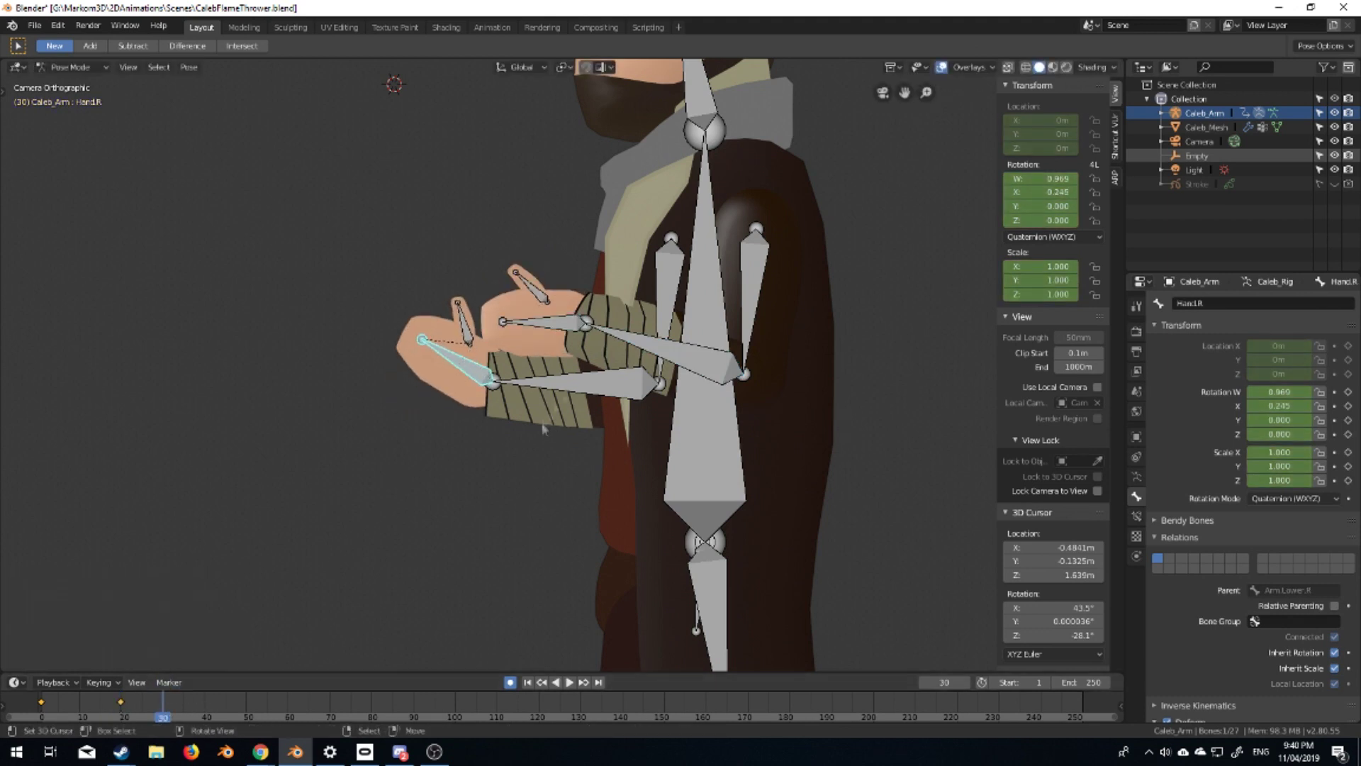
Rotate the left hand about 26° and scrub frames to preview the hand motion
click(453, 351)
key(r)
click(599, 387)
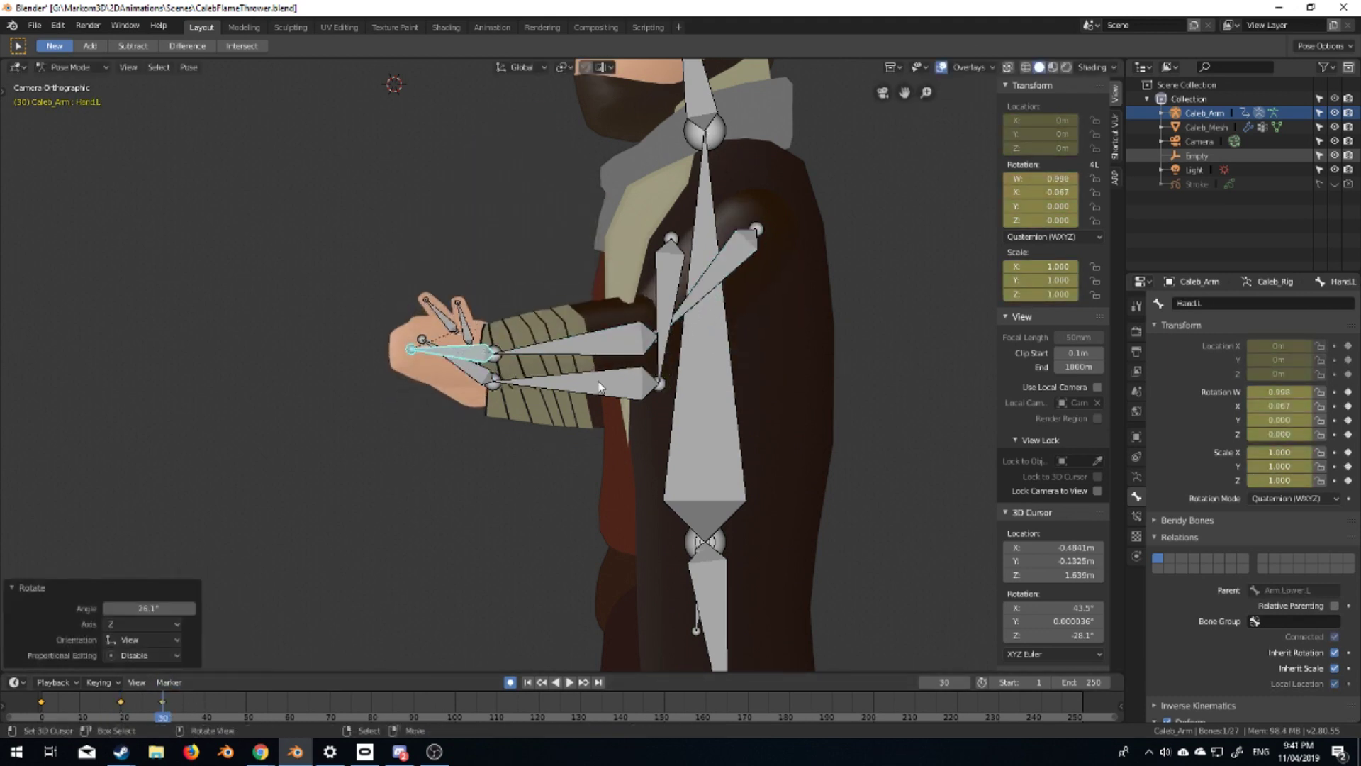
drag(163, 709, 205, 709)
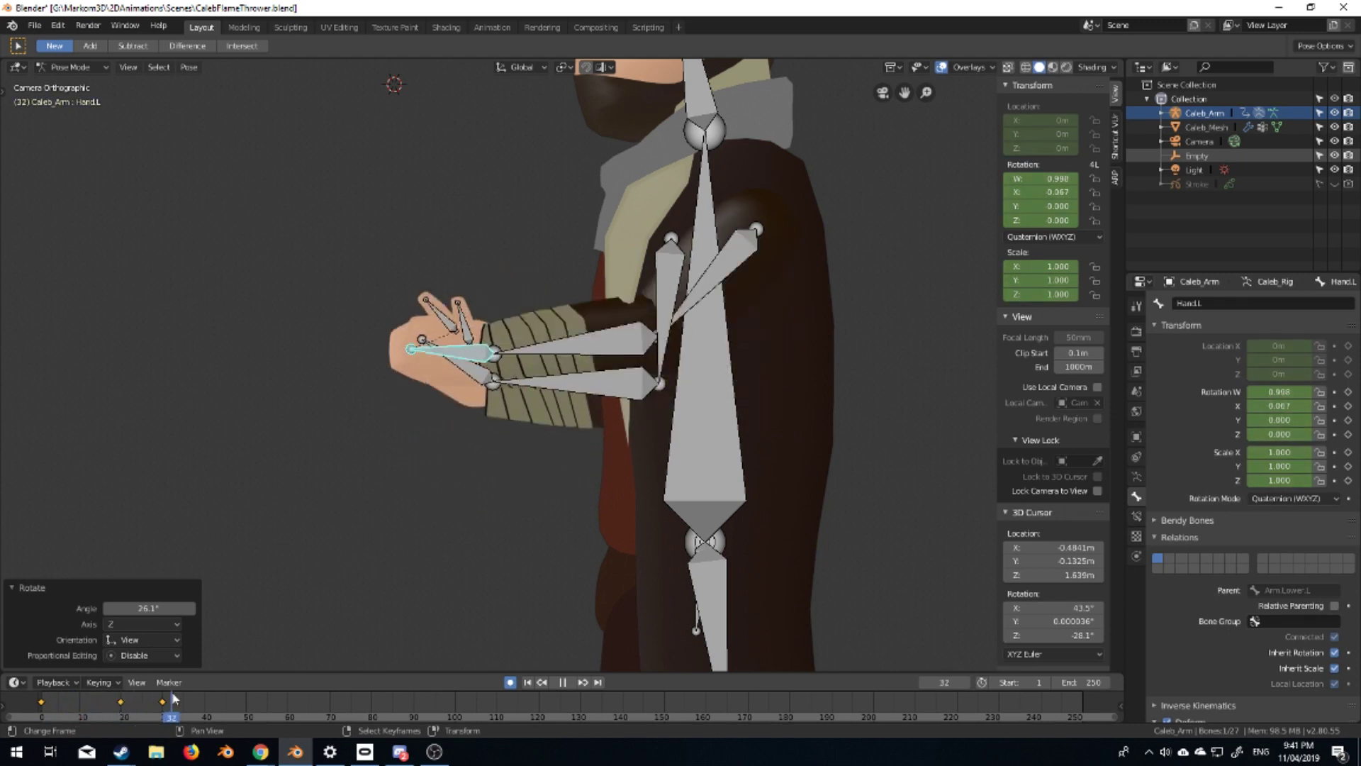
Rotate the right upper arm and select the right forearm at frame 20 for keying
scroll(767, 266, down, 2)
click(539, 238)
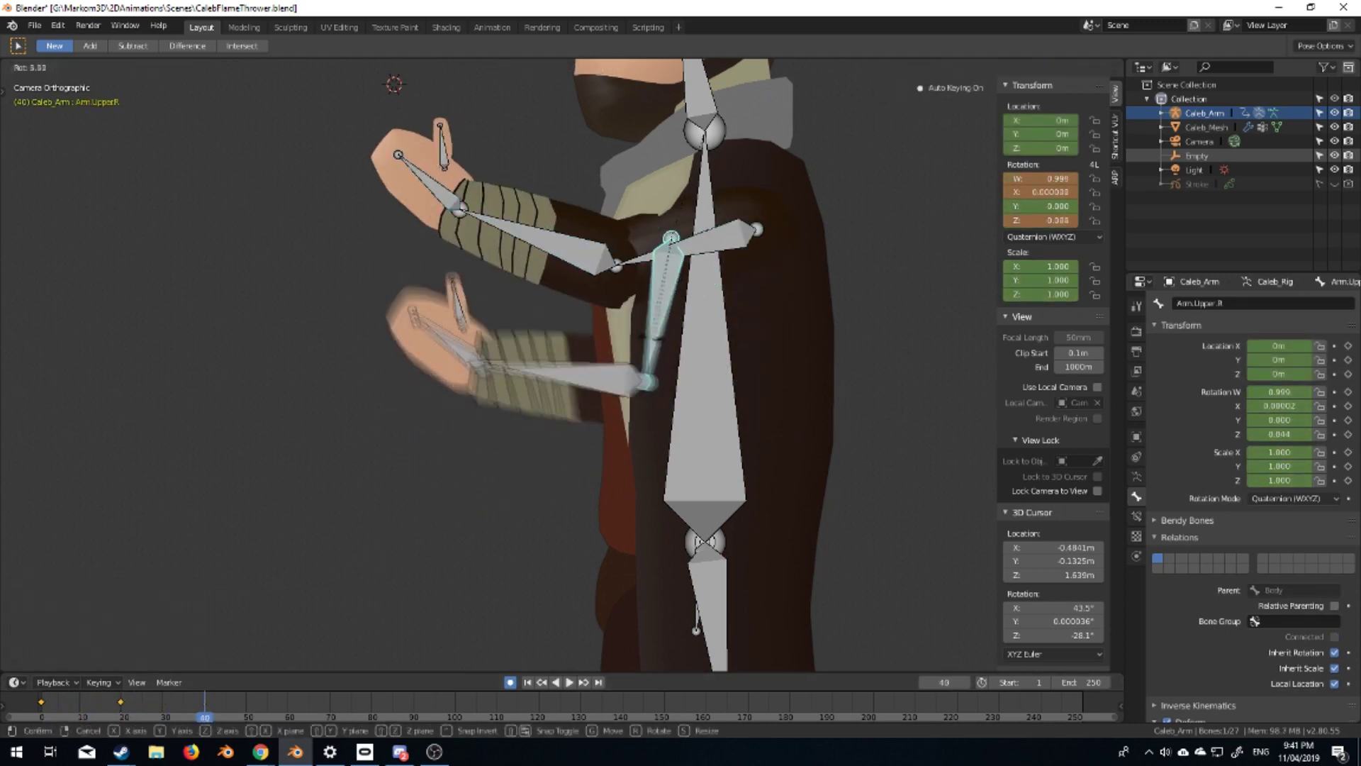
key(r)
click(496, 277)
scroll(539, 283, down, 2)
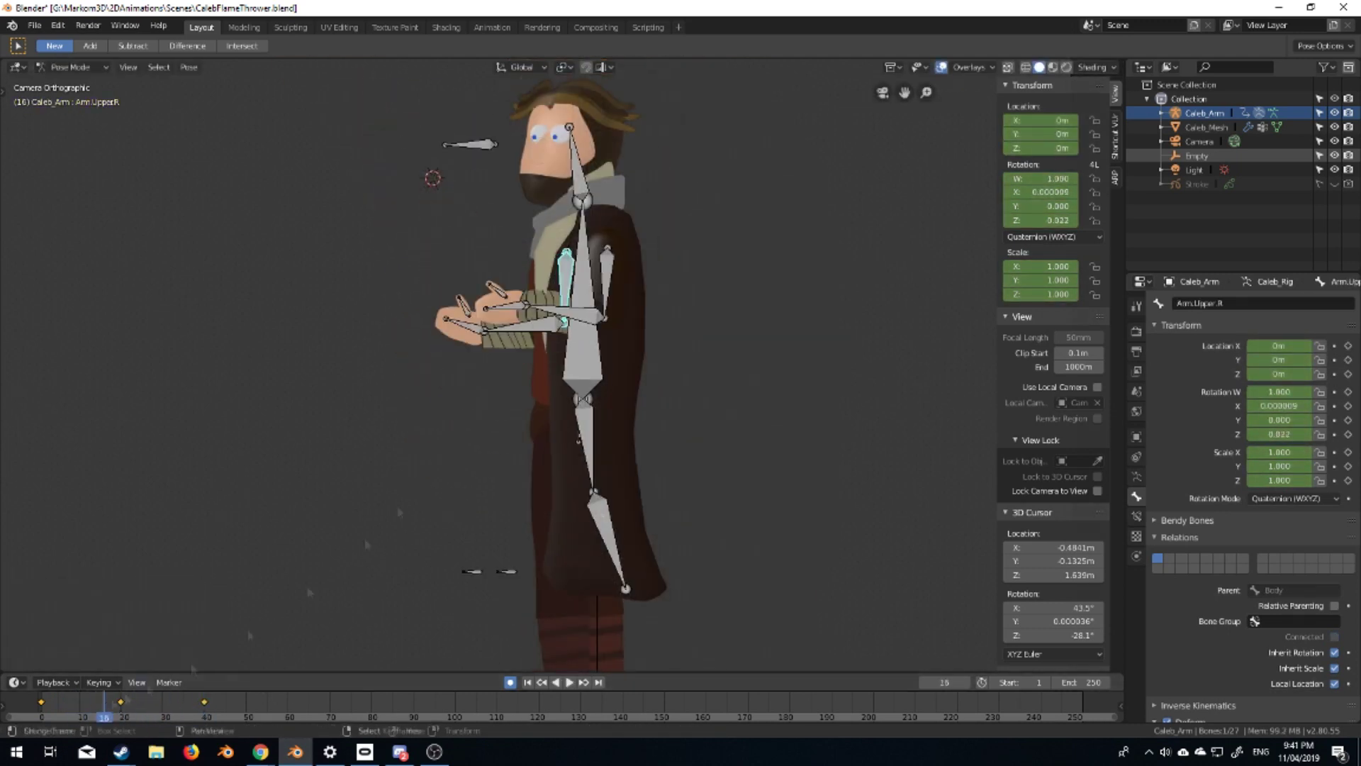
drag(204, 709, 120, 709)
click(571, 273)
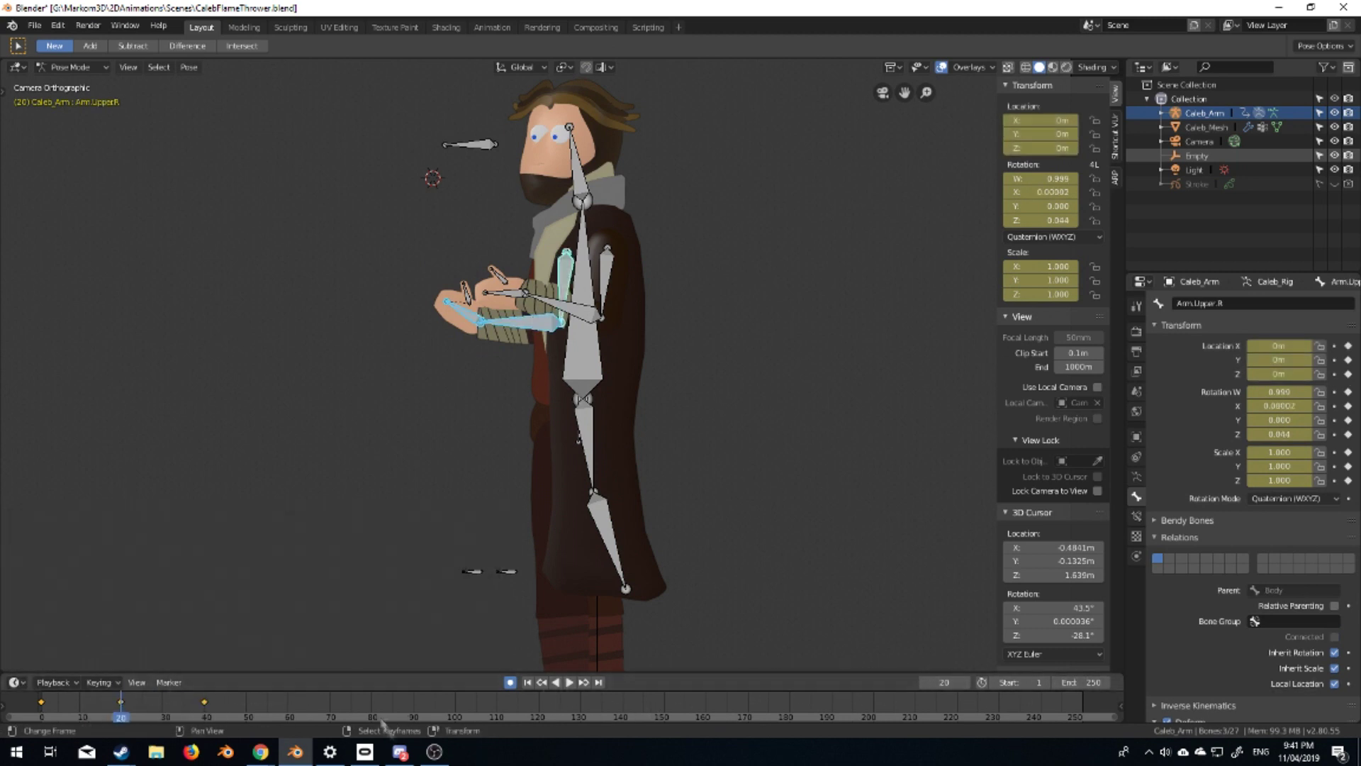
click(137, 682)
mouse_move(99, 682)
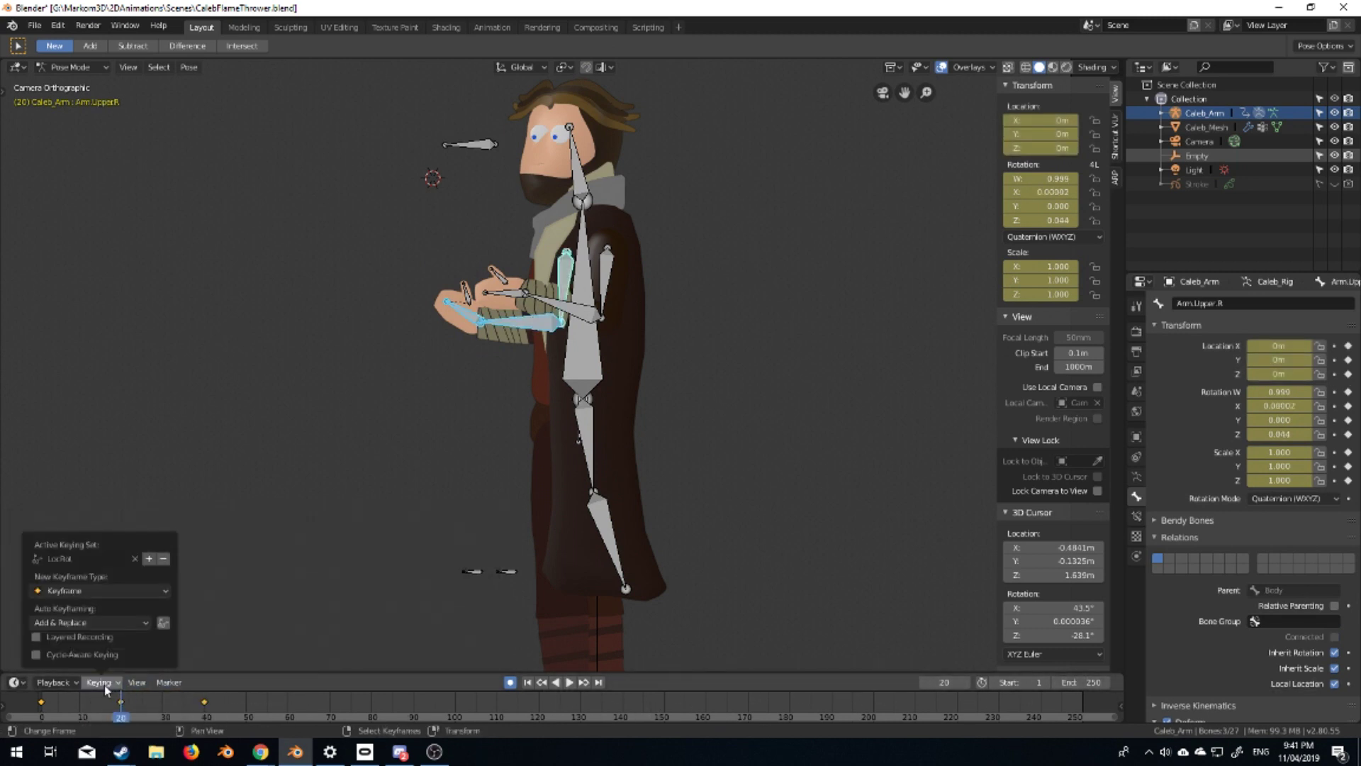
Switch to the Animation workspace and frame the arm in front orthographic view
click(492, 27)
key(KP_1)
key(KP_Decimal)
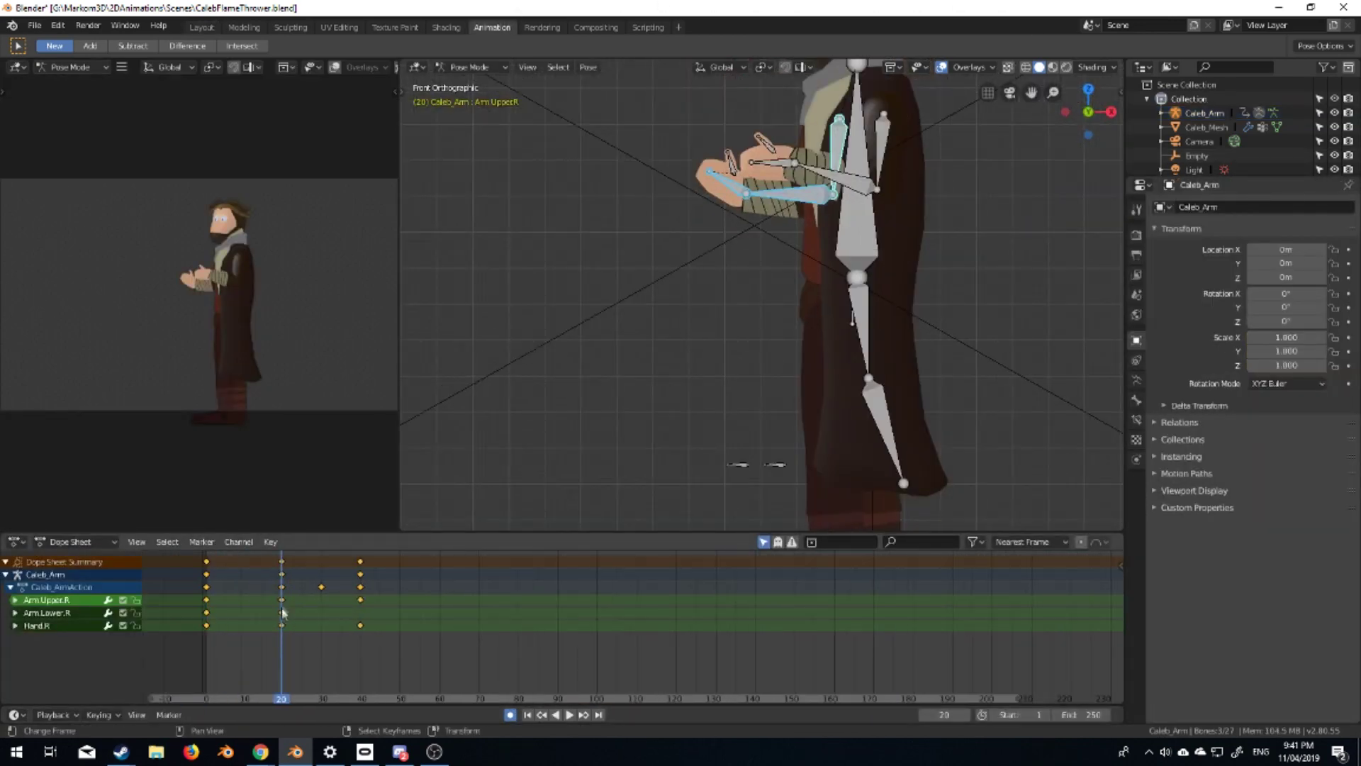
Copy the frame-20 arm keys 10 frames later and turn the camera preview into a Dope Sheet
click(283, 606)
click(322, 626)
click(25, 66)
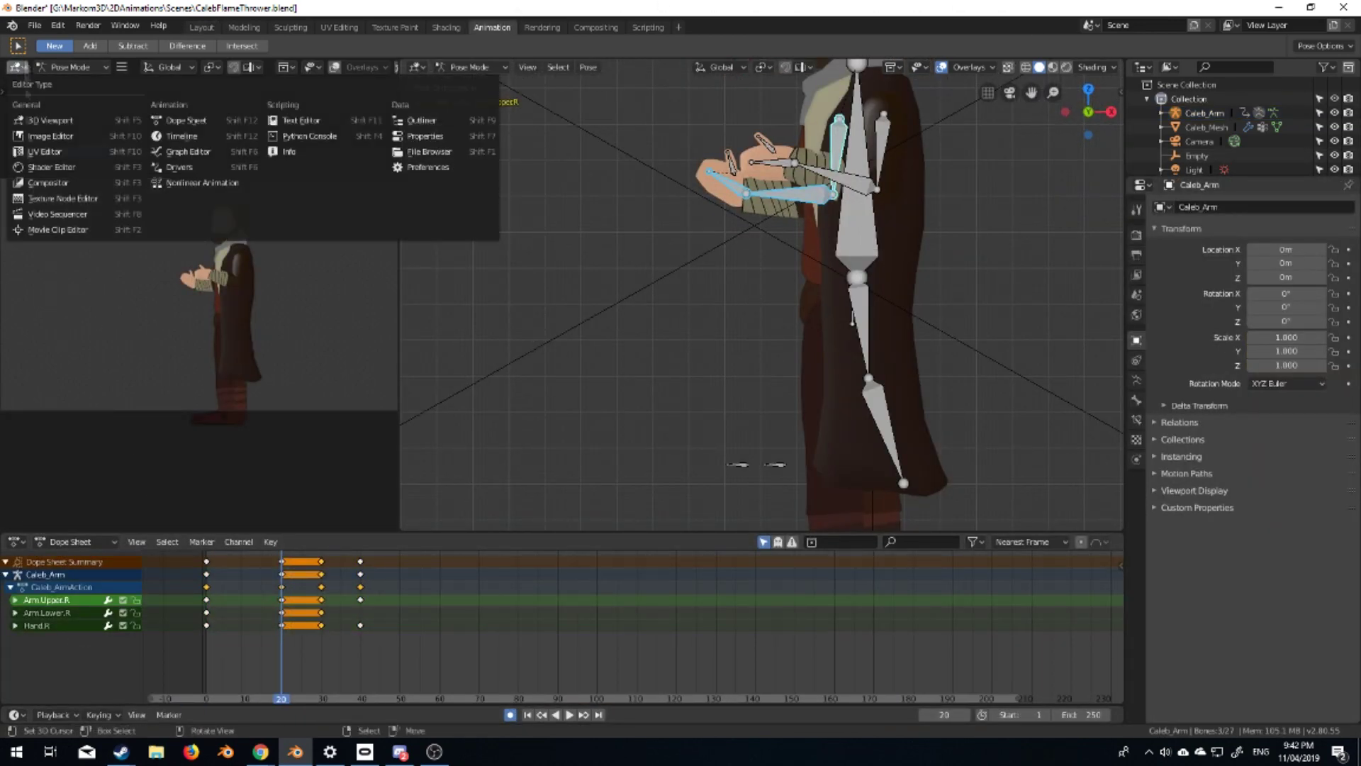
click(186, 120)
Split off a Graph Editor below and move the arm keyframes about 50 frames later
drag(4, 527, 14, 302)
click(16, 307)
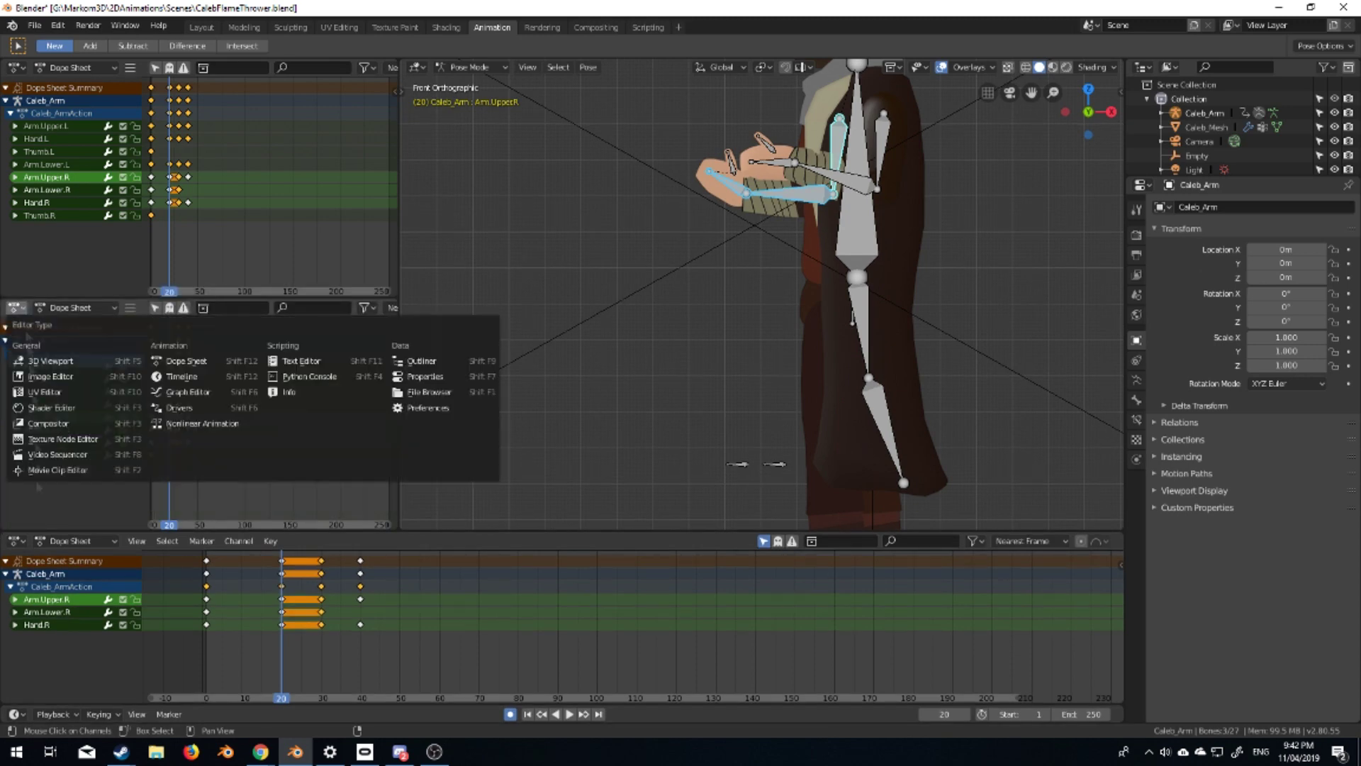
click(188, 392)
key(Home)
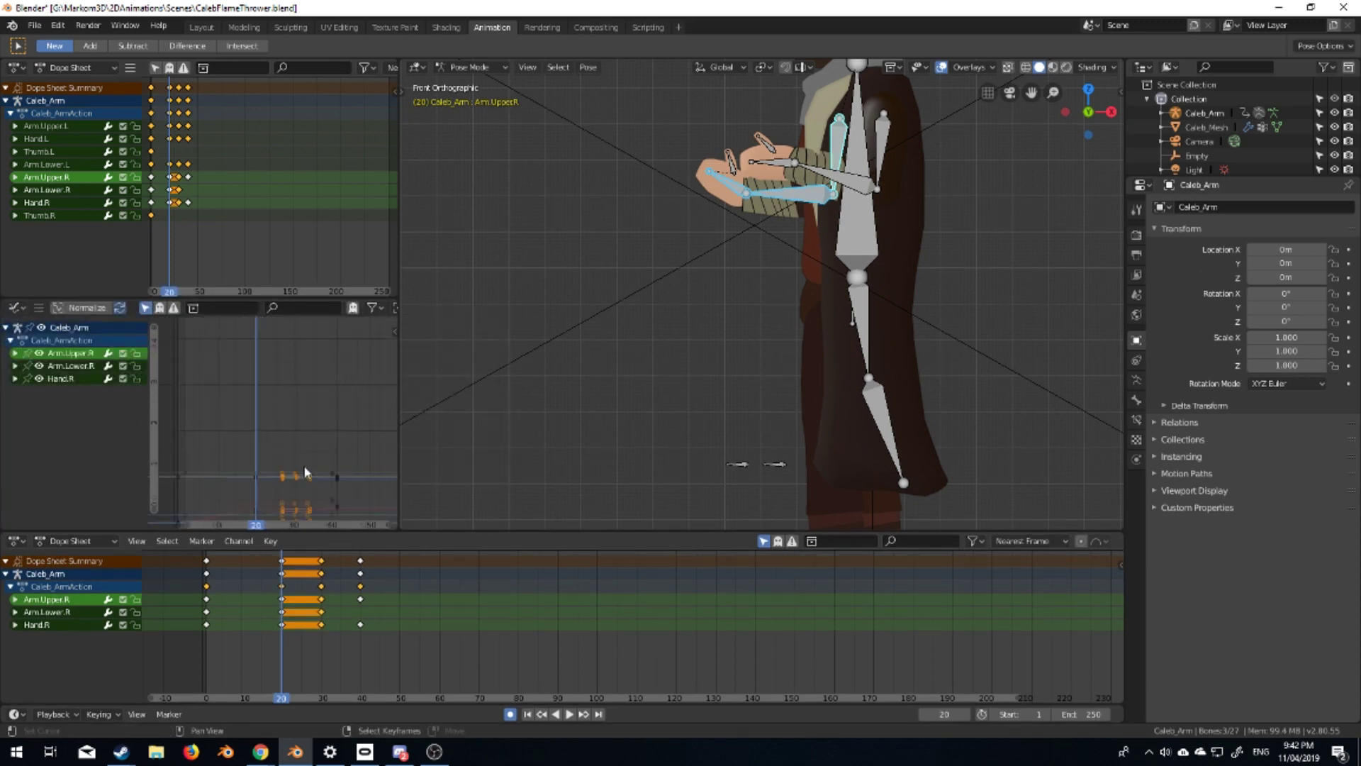
key(space)
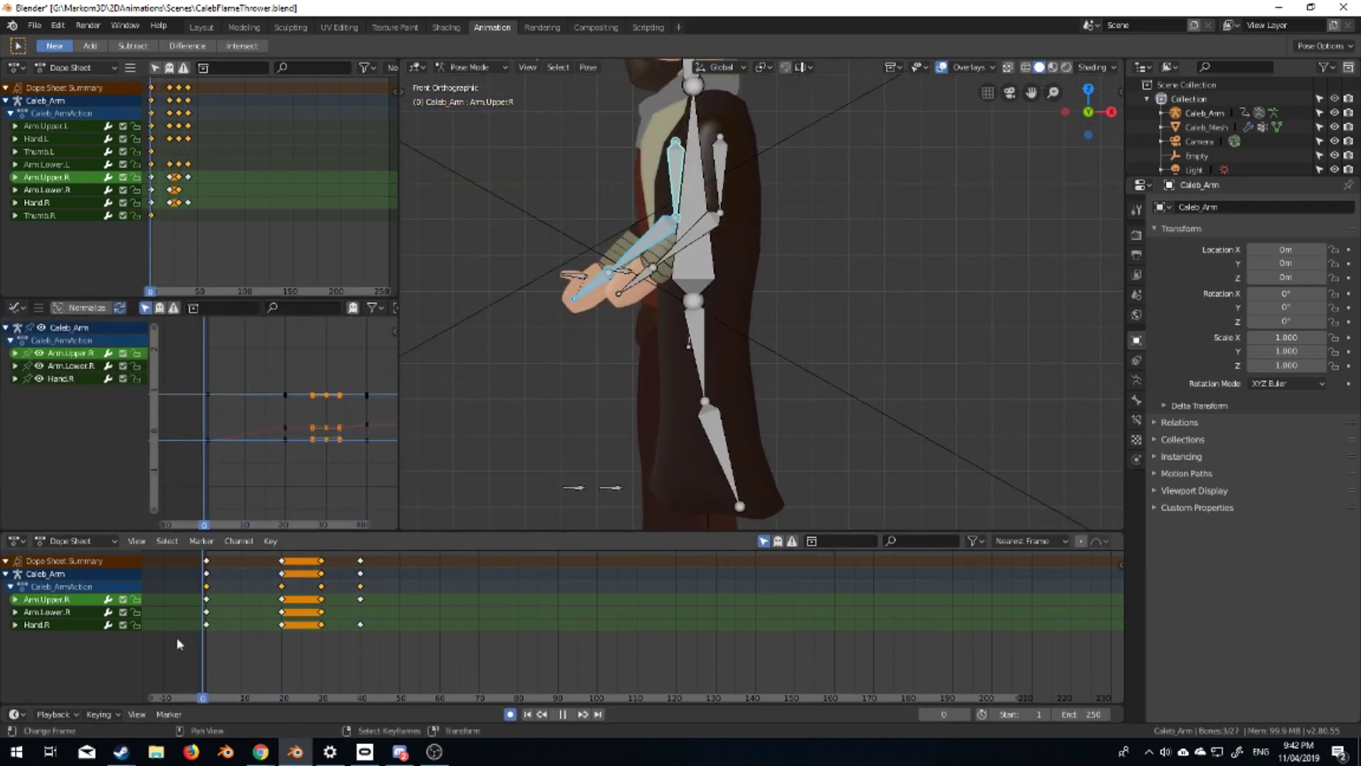
drag(281, 122, 153, 232)
drag(253, 168, 300, 168)
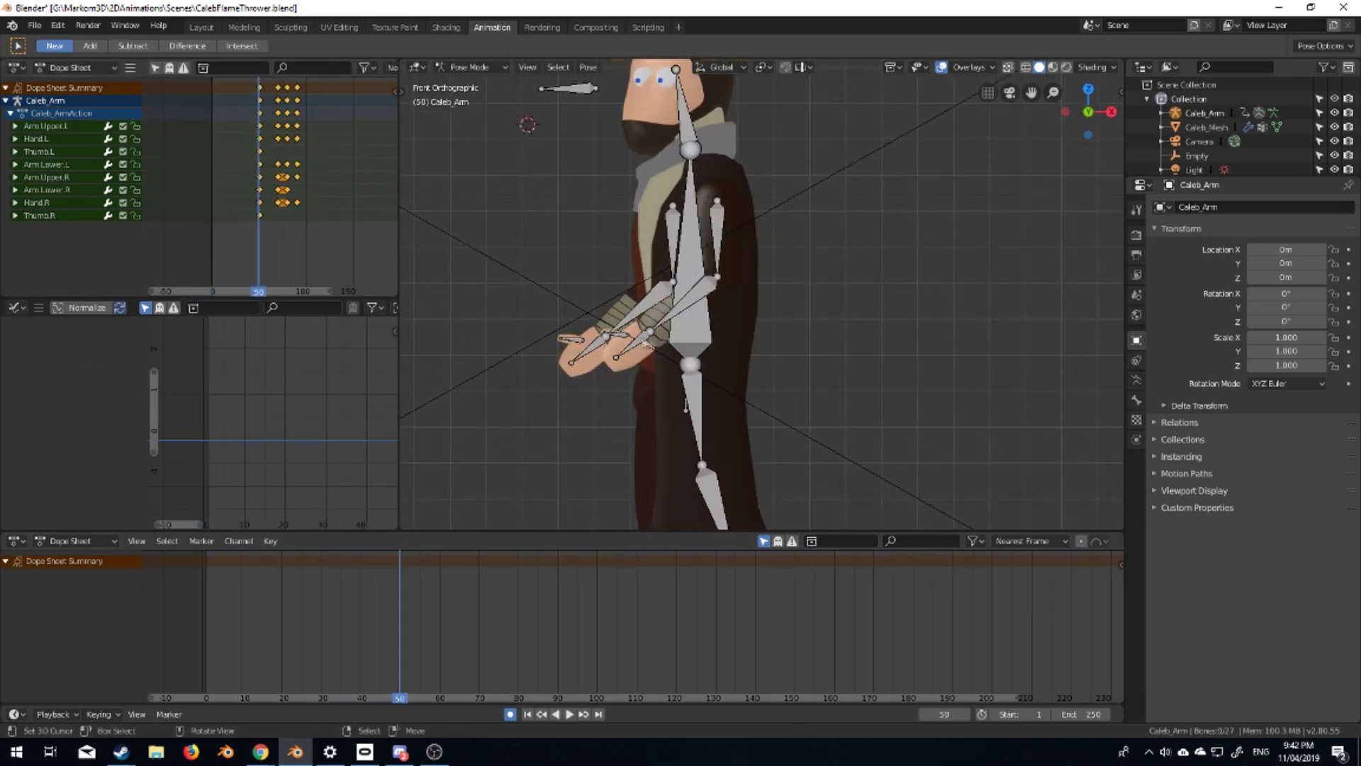
At frame 50, move and rotate the coat tail bone and preview the result
key(space)
key(Down)
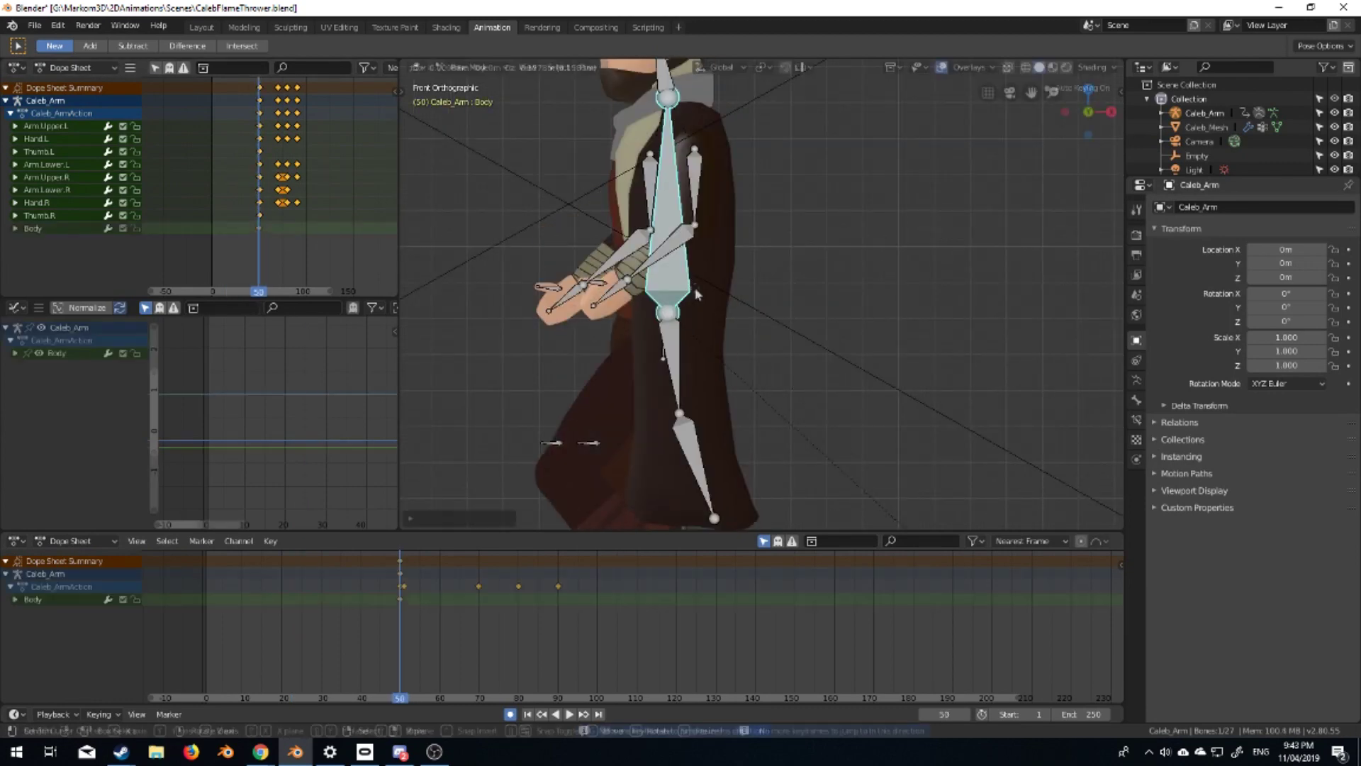
key(g)
key(r)
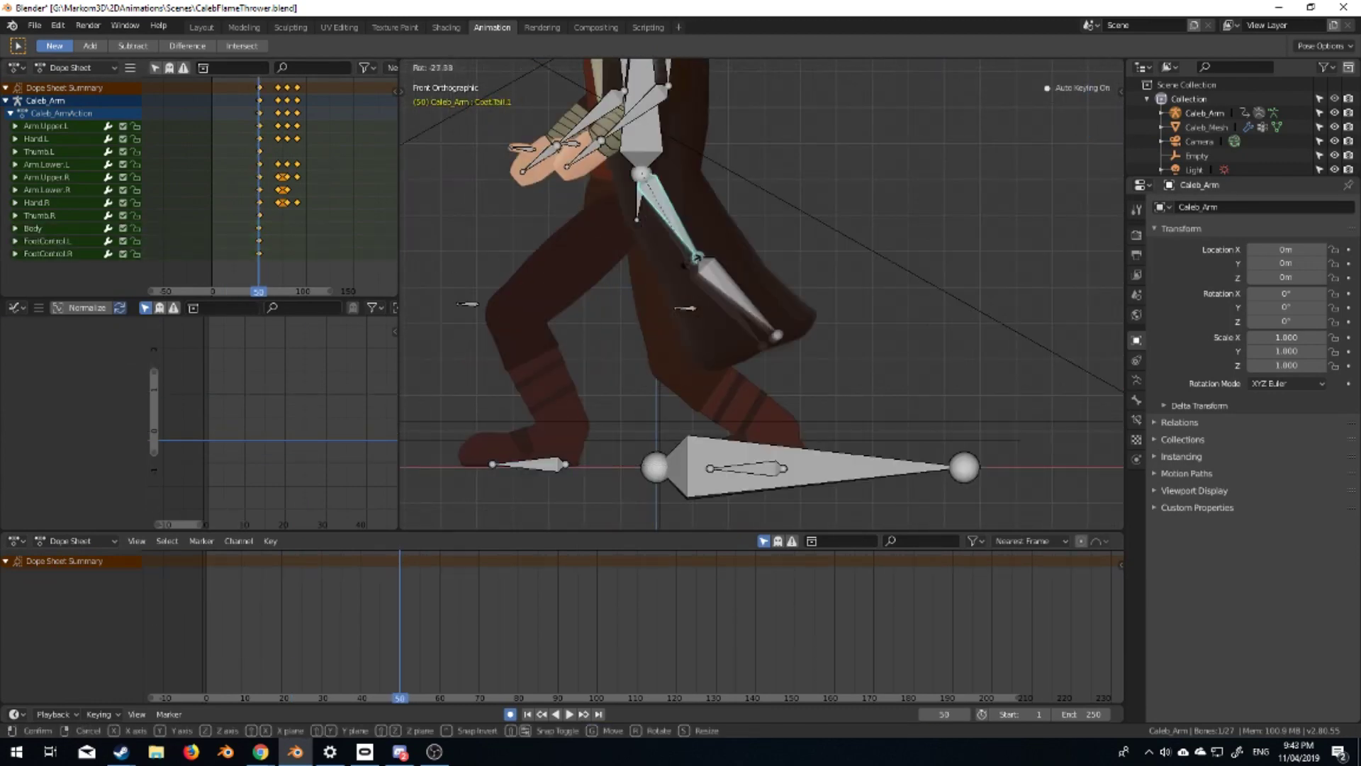
key(space)
click(281, 631)
click(690, 283)
key(Escape)
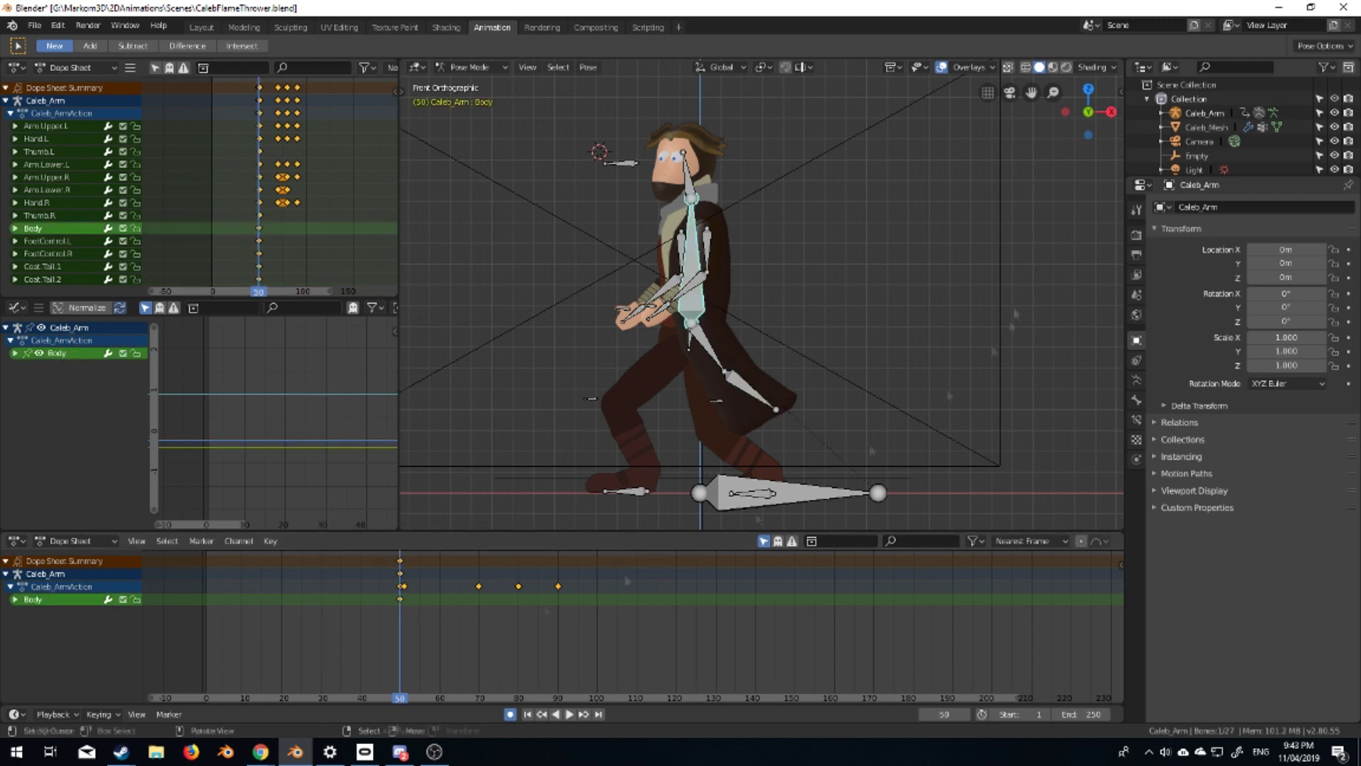
Key the first coat tail rotation at frame 20 and shift the Body bone to the right
click(709, 348)
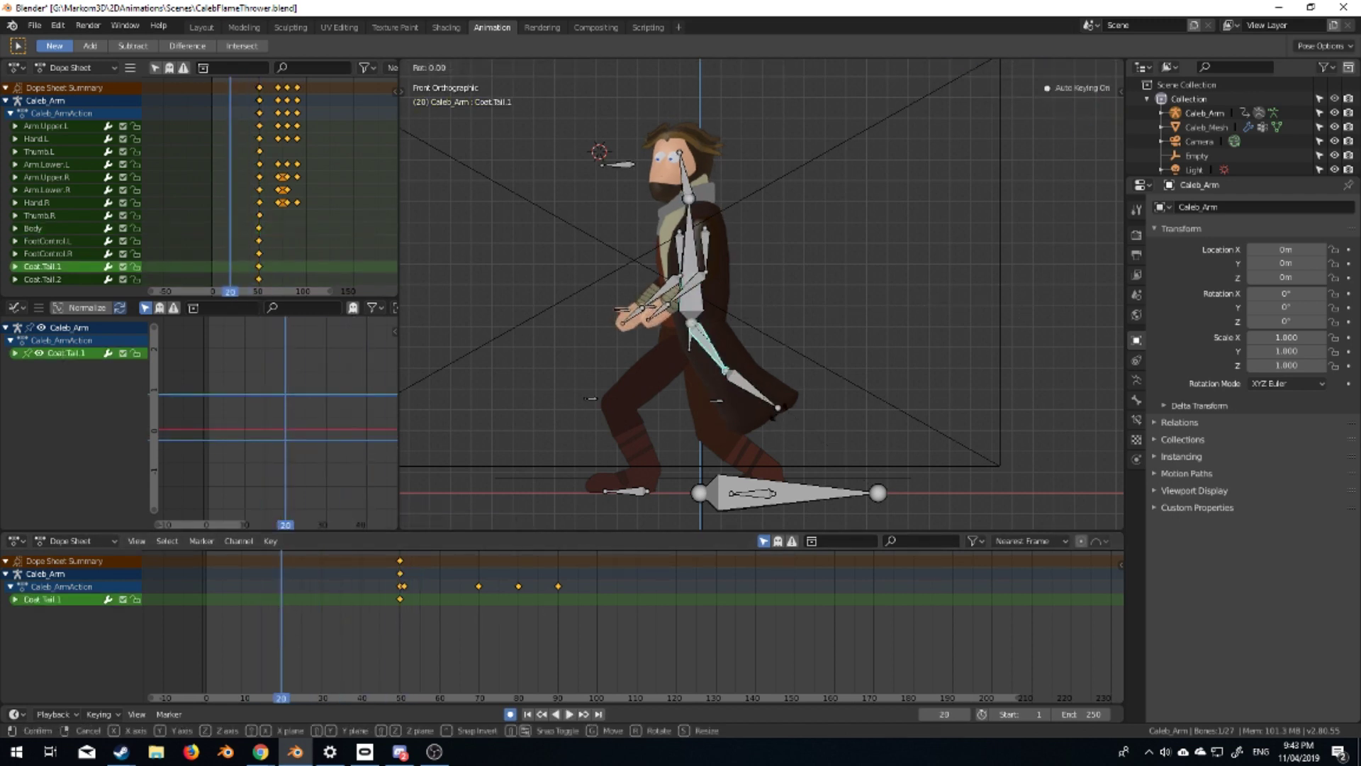
key(Left)
key(i)
click(741, 390)
click(690, 284)
key(g)
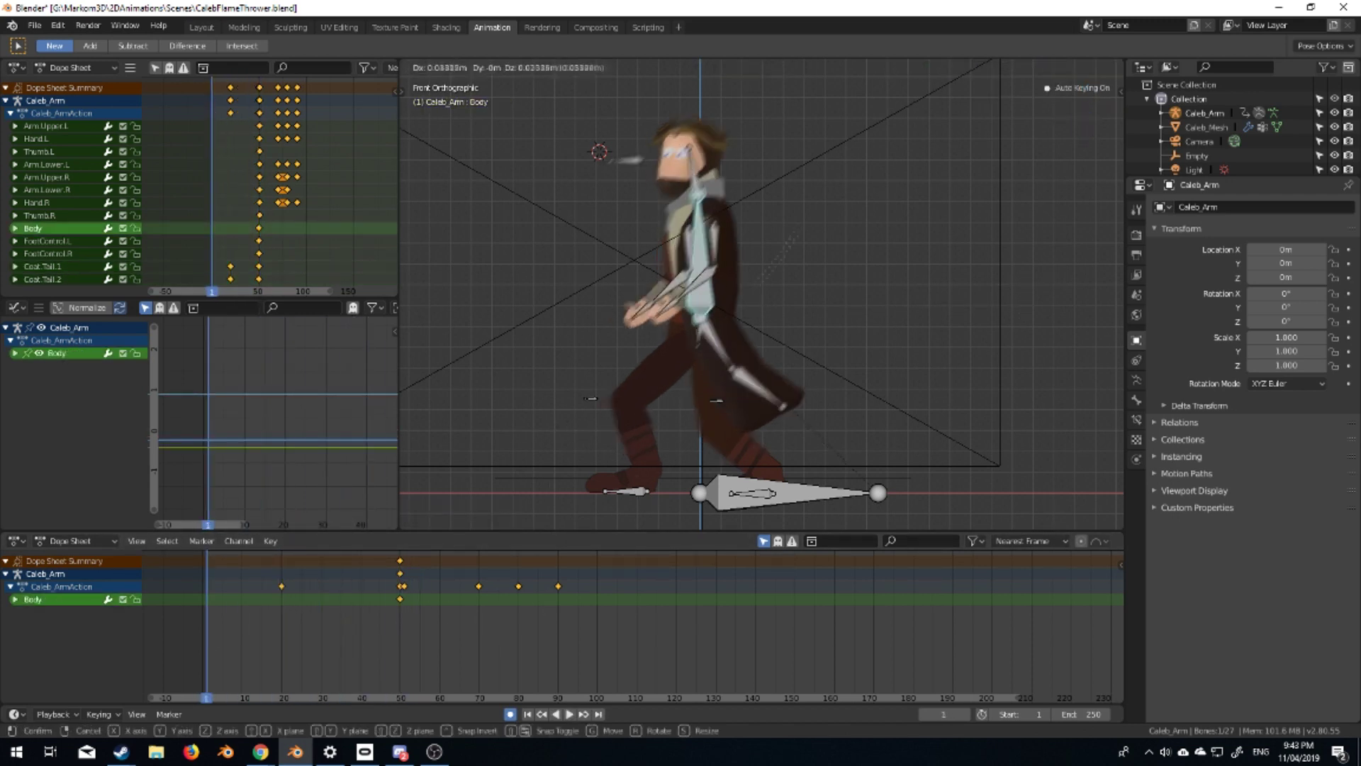
click(634, 496)
Move the left and right foot controls forward and key the right foot at frame 20
drag(629, 492, 751, 493)
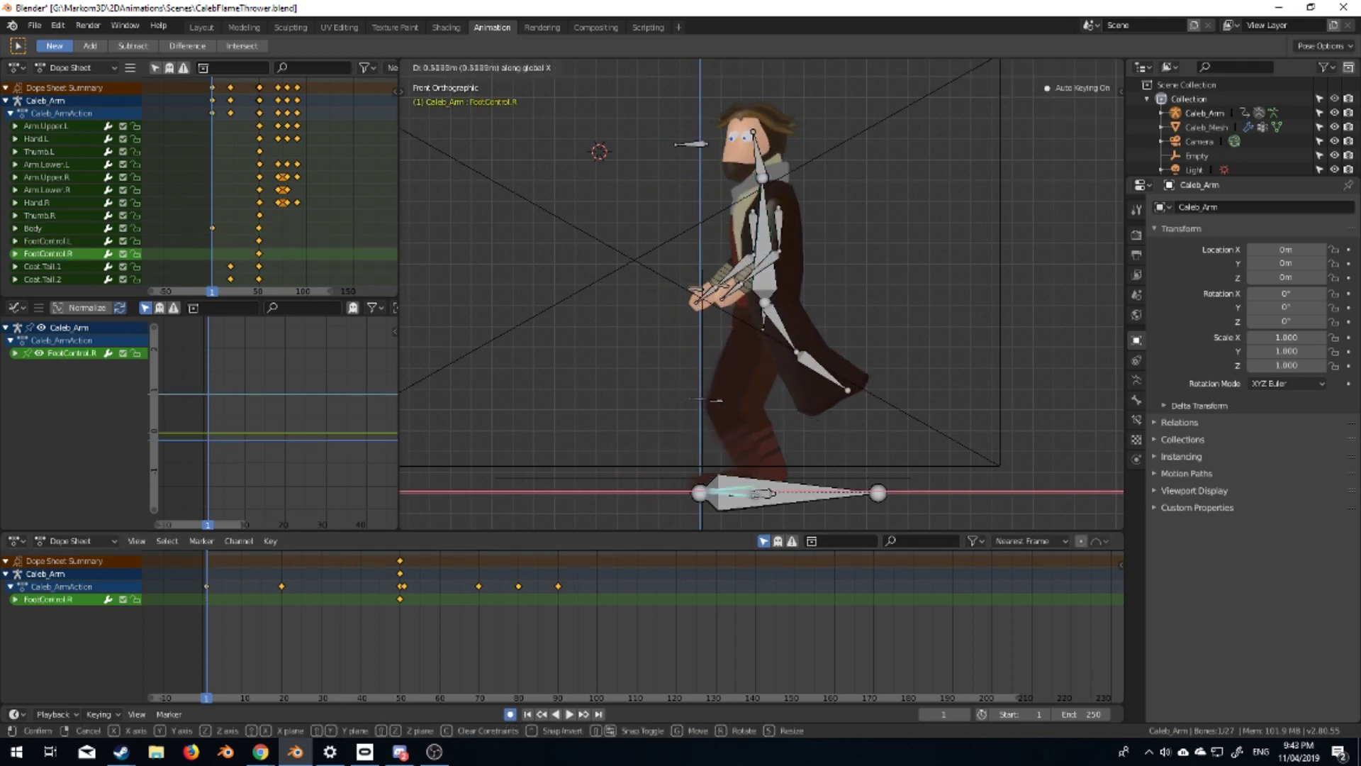
click(700, 493)
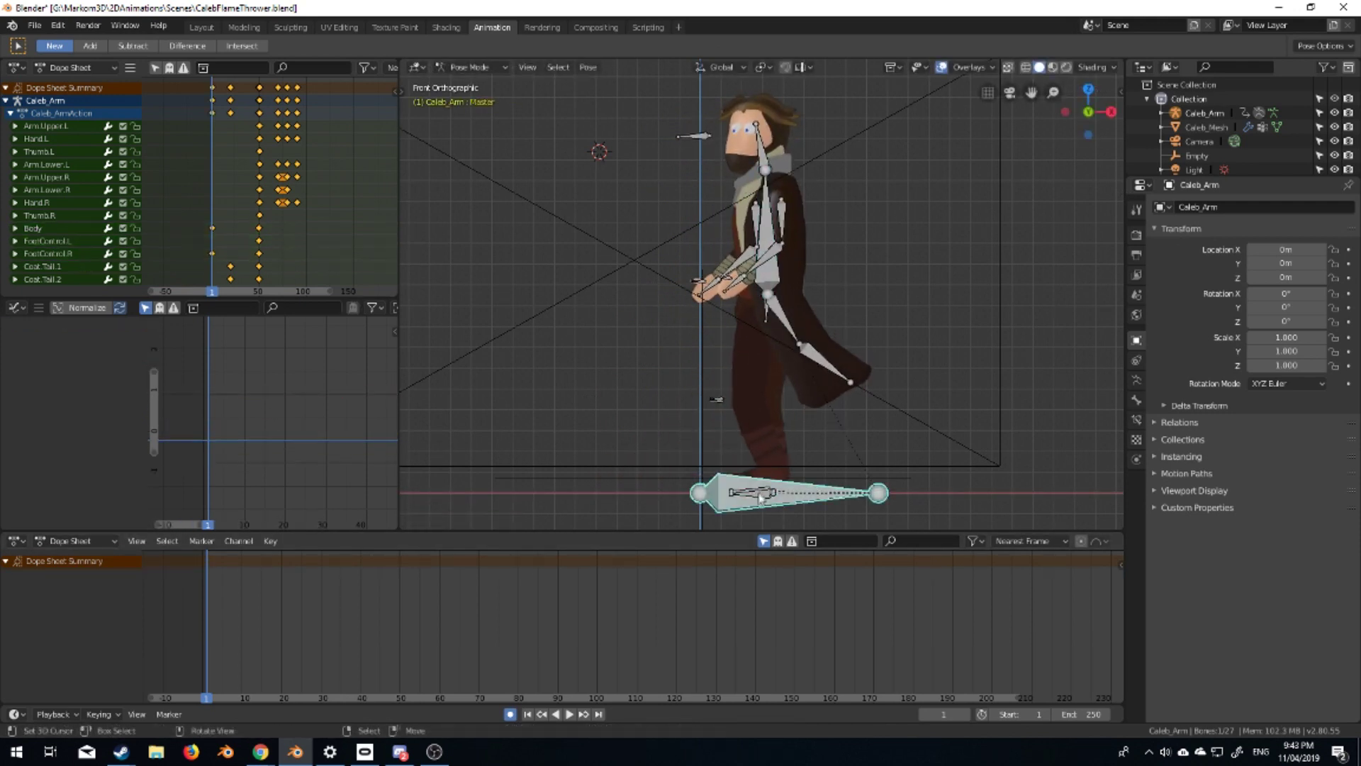
drag(700, 492, 698, 493)
key(space)
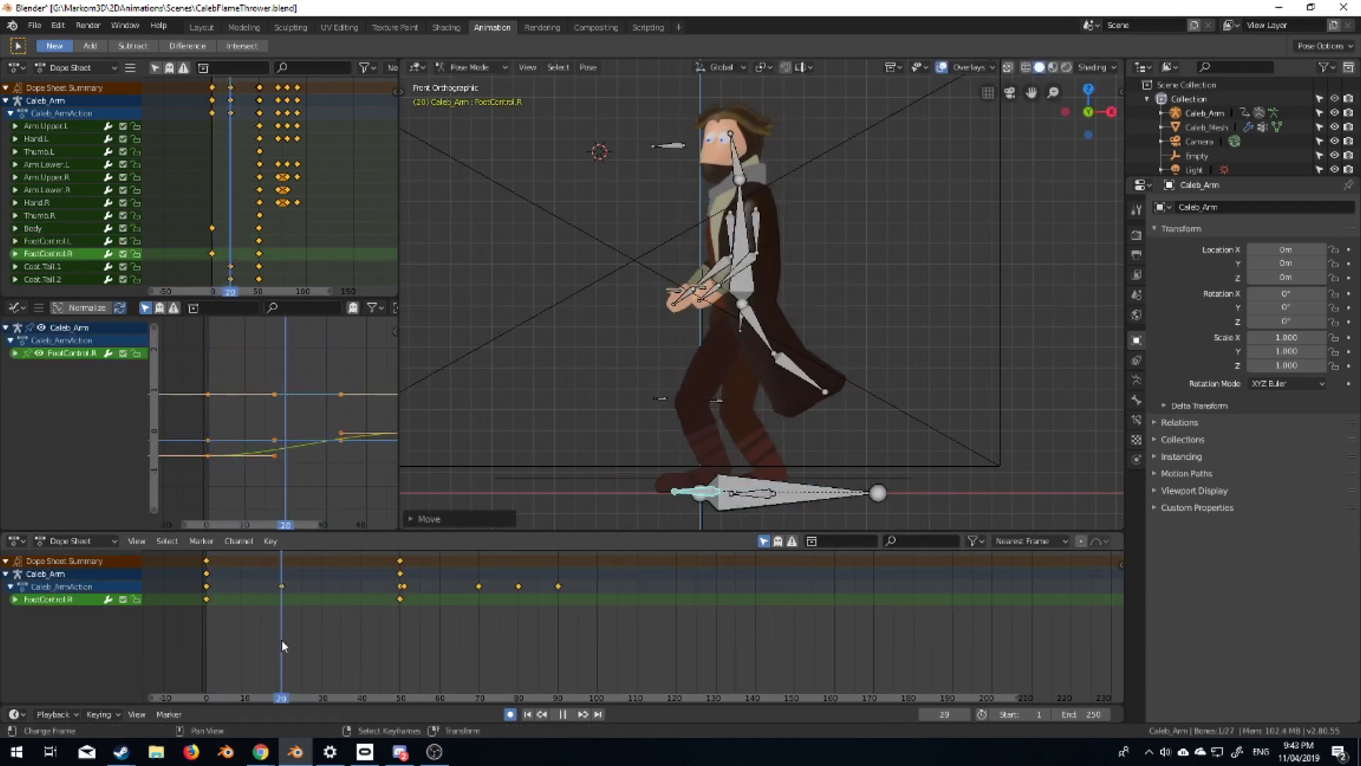
key(i)
key(space)
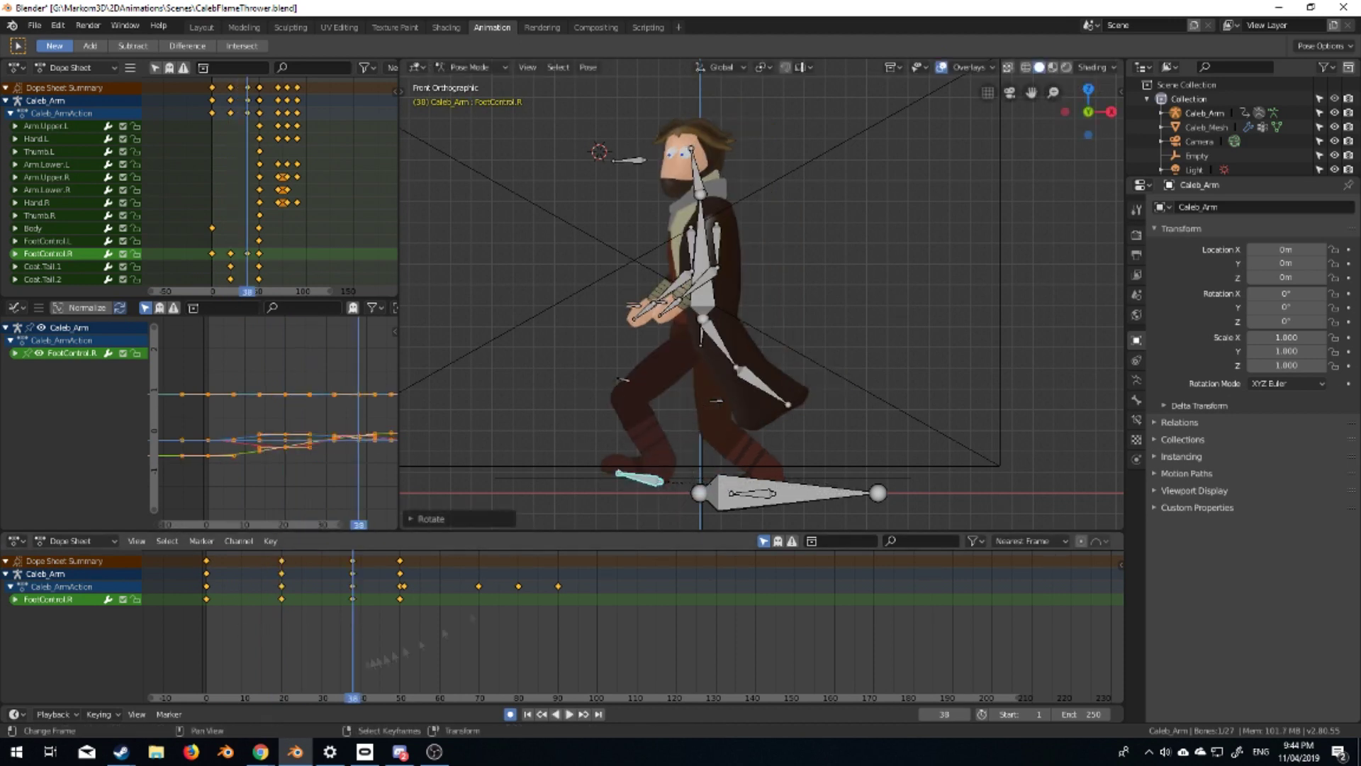
key(shift+Left)
Rotate the first and second coat tail bones, checking the swing around frame 34
click(799, 410)
key(r)
click(799, 411)
key(space)
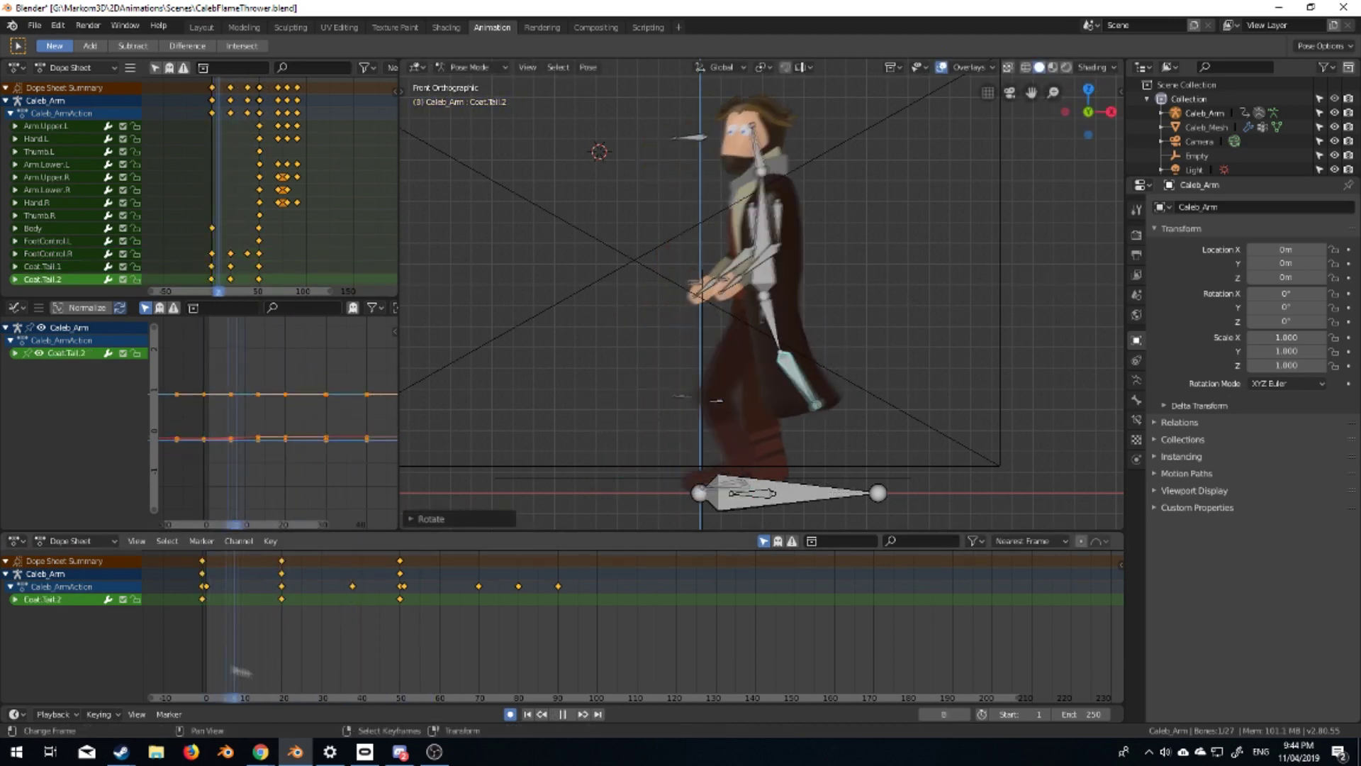
key(space)
key(r)
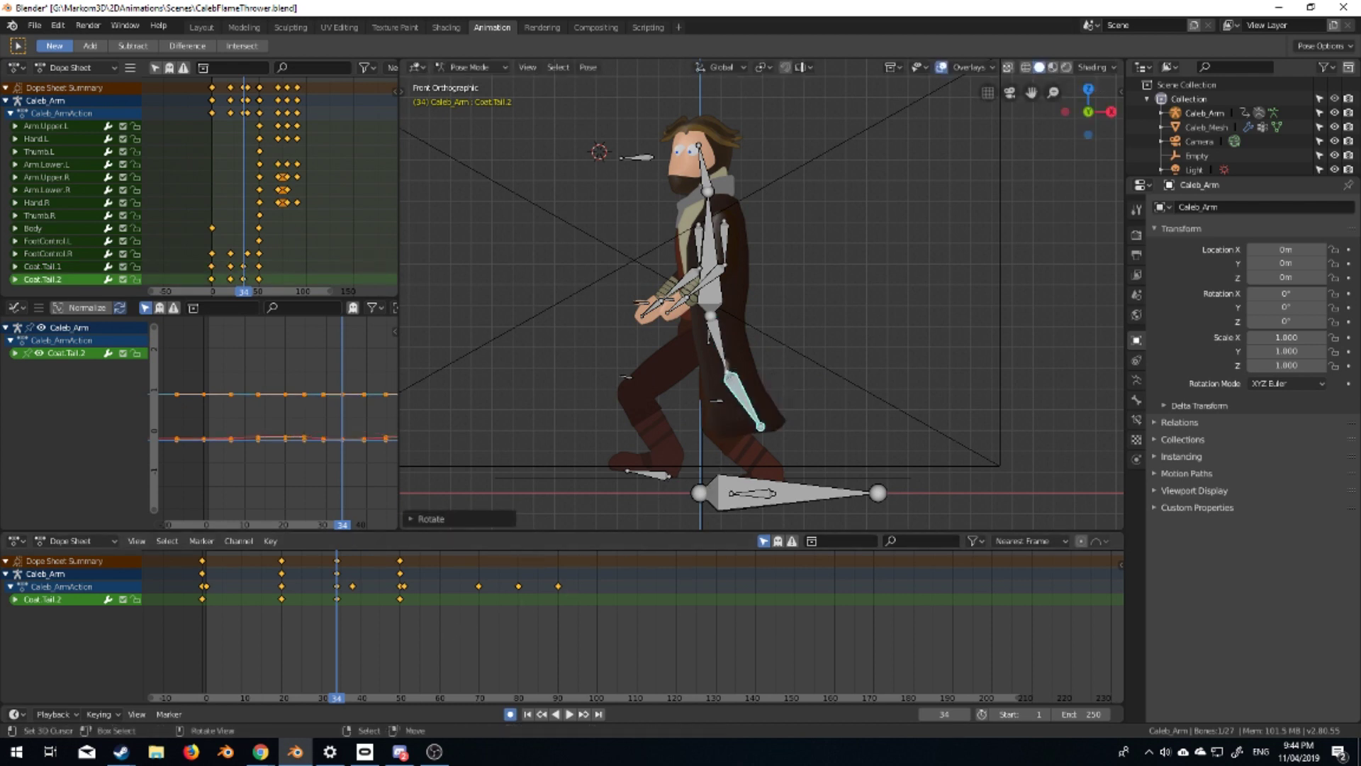
drag(341, 667, 249, 667)
key(r)
key(Escape)
Undo the last coat tail rotation, replay the walk from the start, and deselect everything
key(ctrl+z)
key(space)
key(shift+Left)
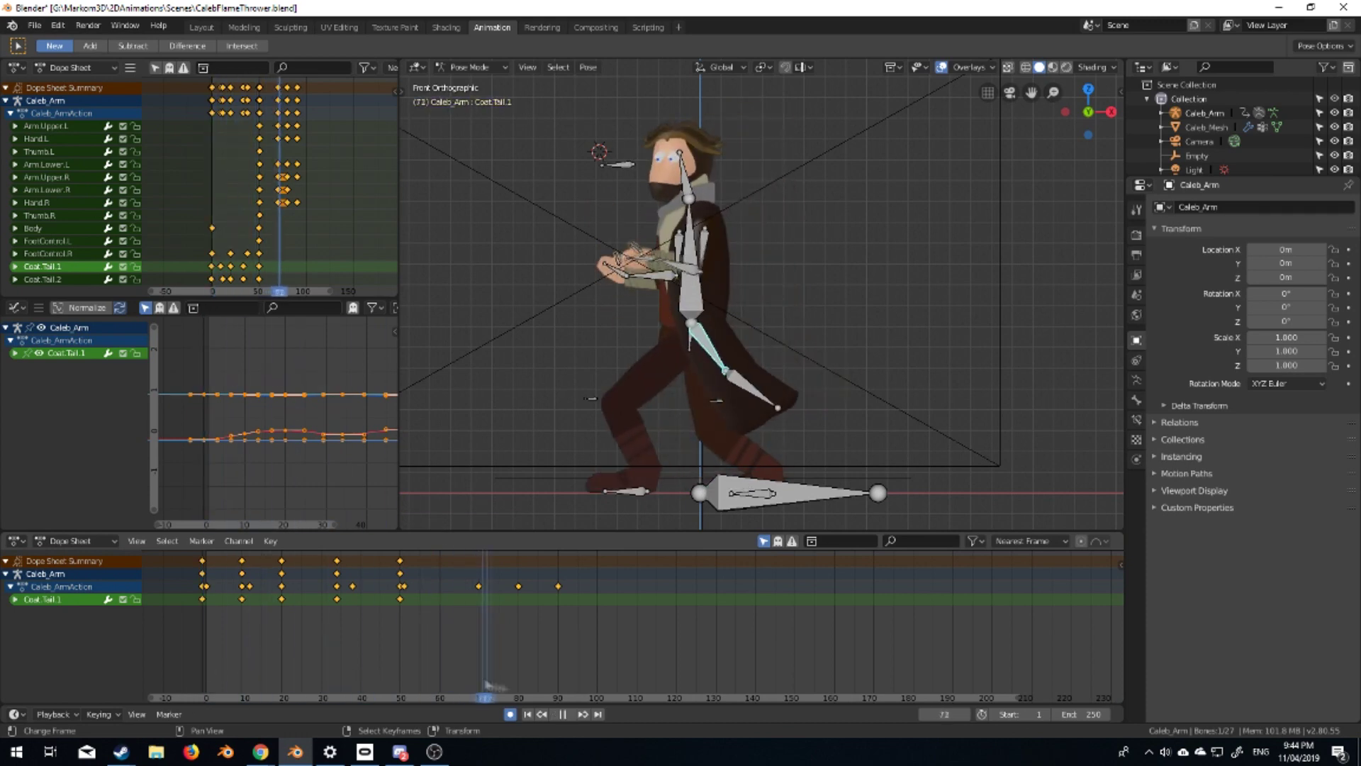
key(shift+Left)
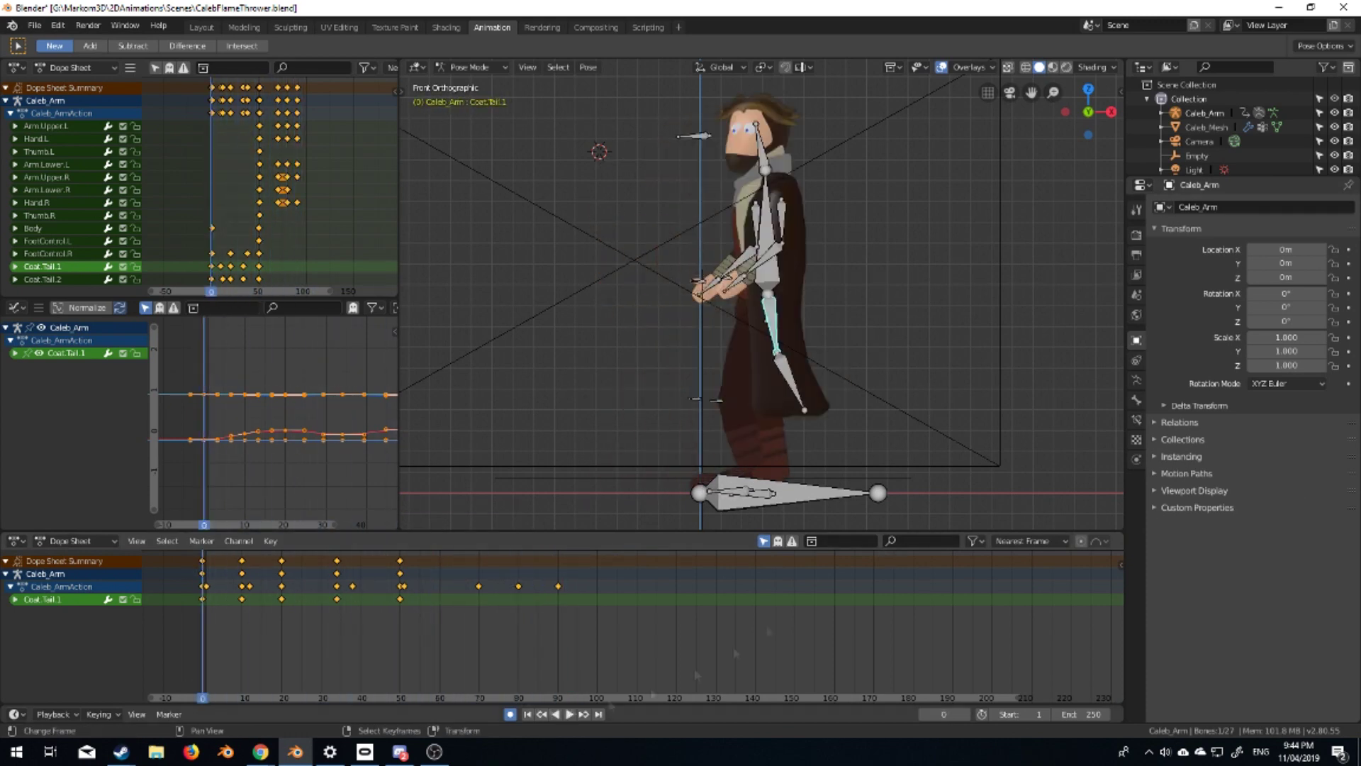
click(573, 714)
click(288, 140)
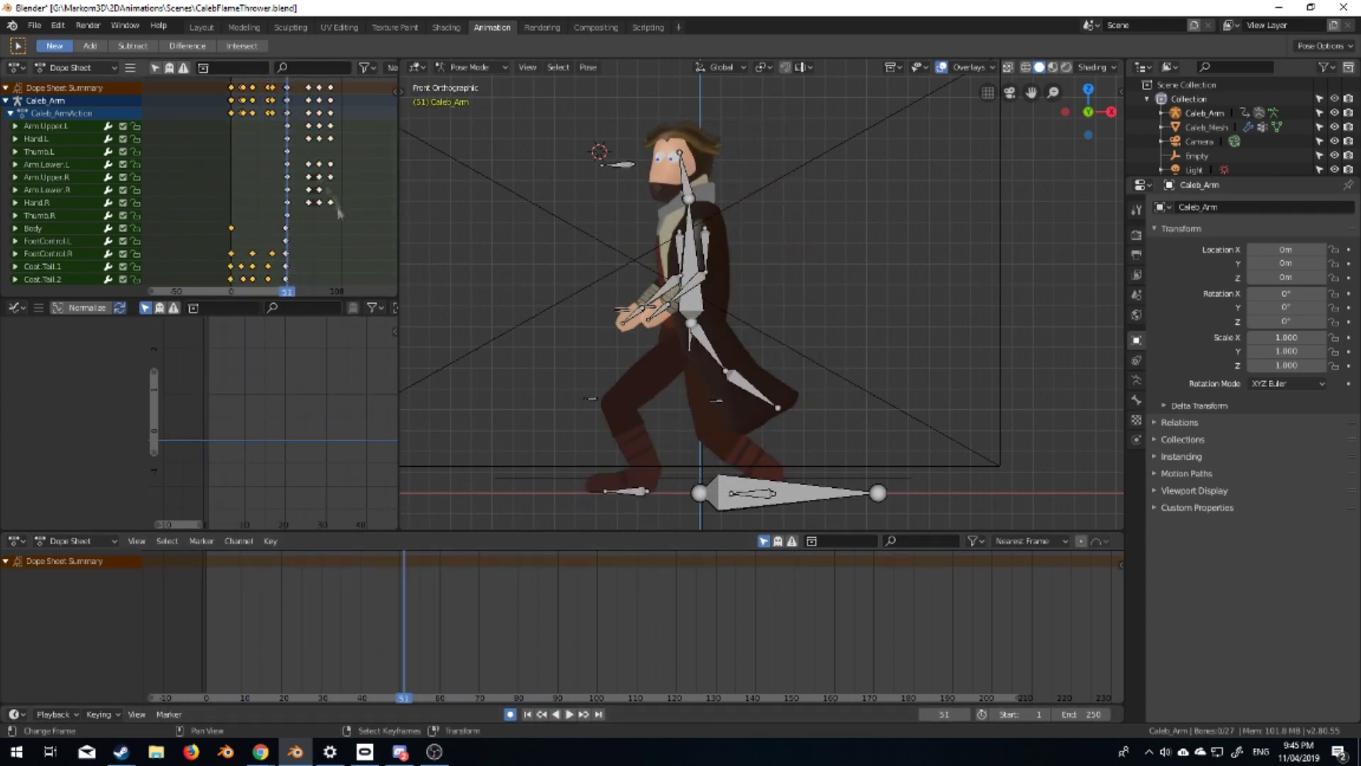
Compress the walk keys to quicken the walk and move the Body key to frame 23
click(238, 212)
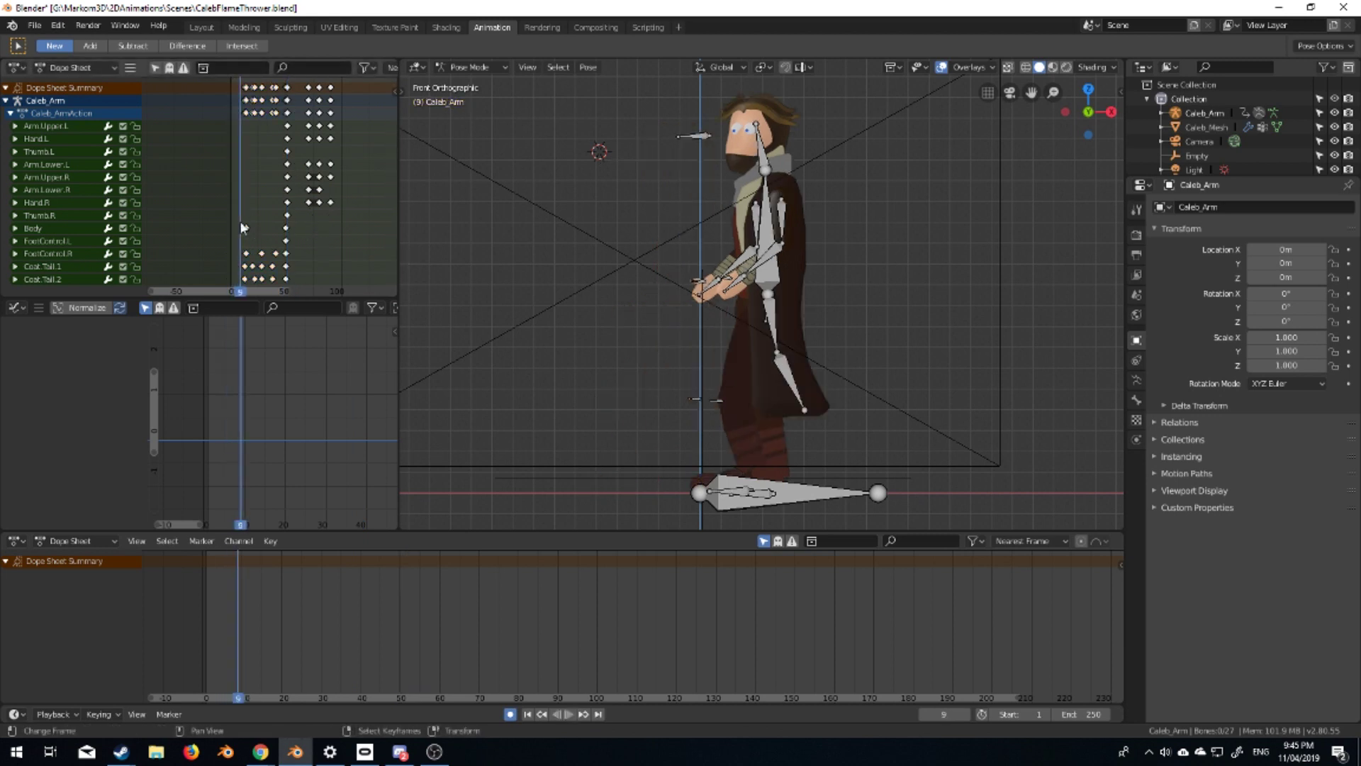
click(569, 714)
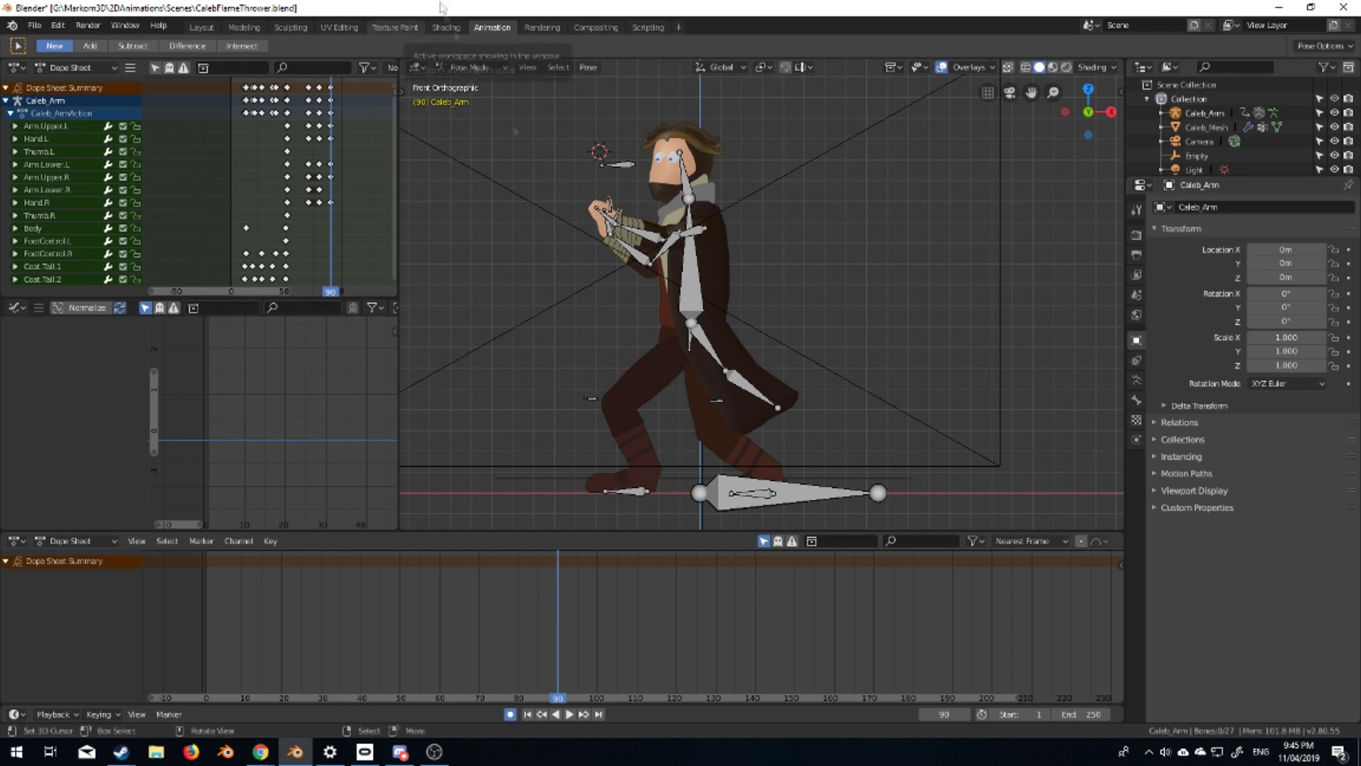
key(space)
click(386, 694)
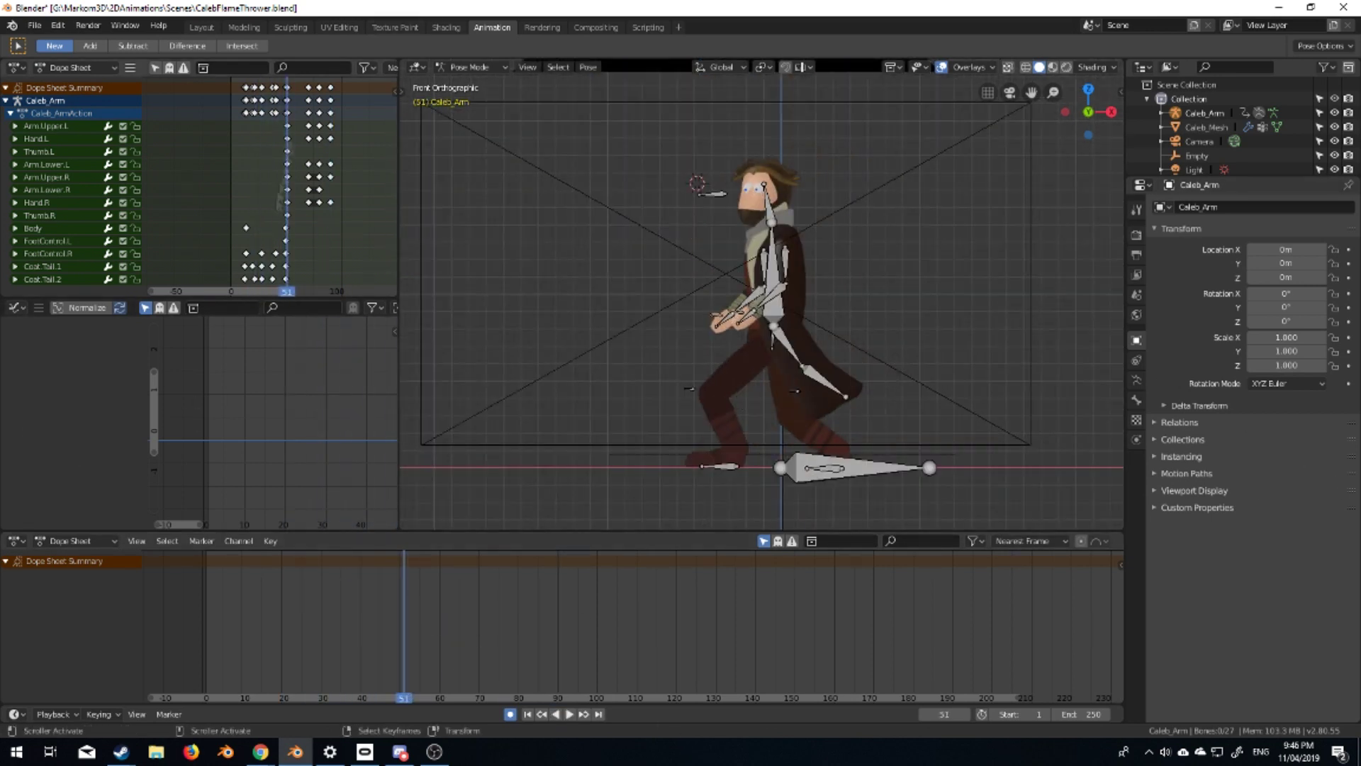
click(255, 216)
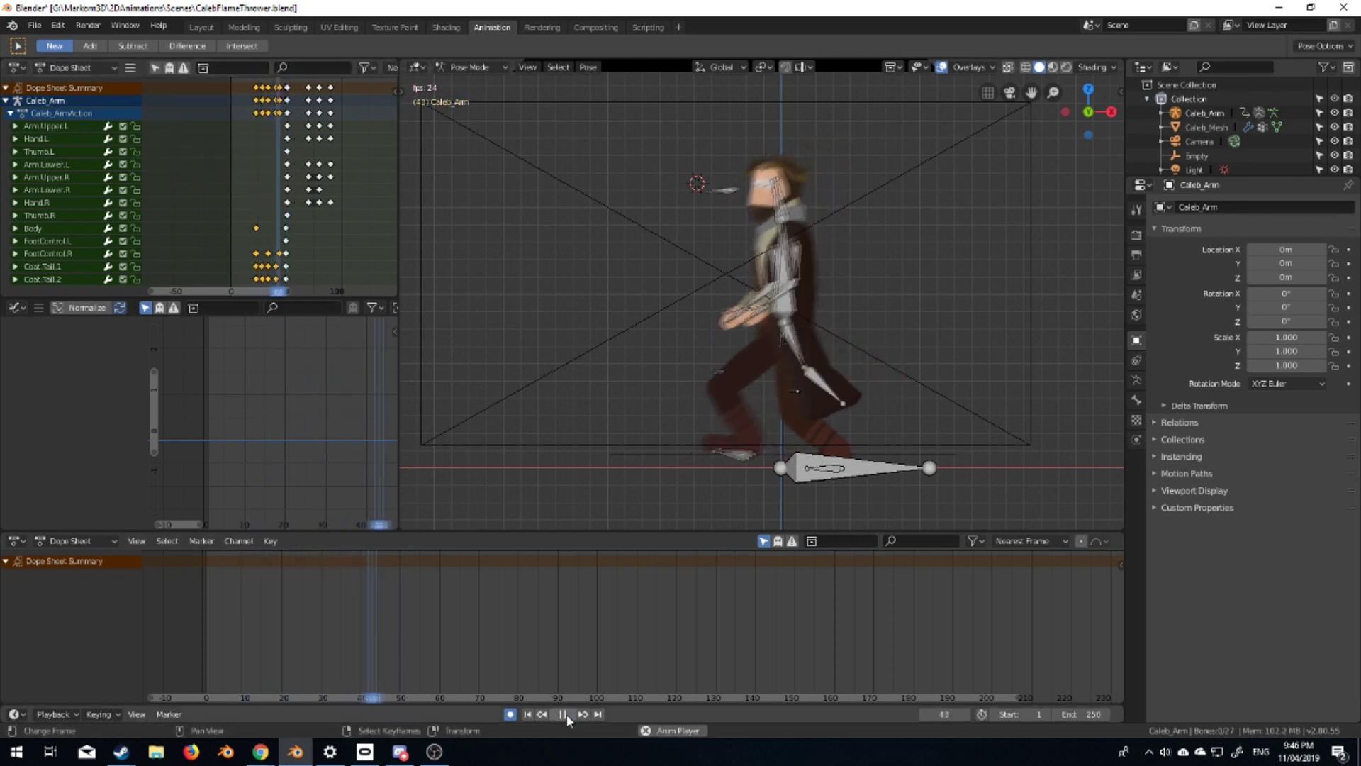
scroll(257, 231, up, 1)
click(254, 231)
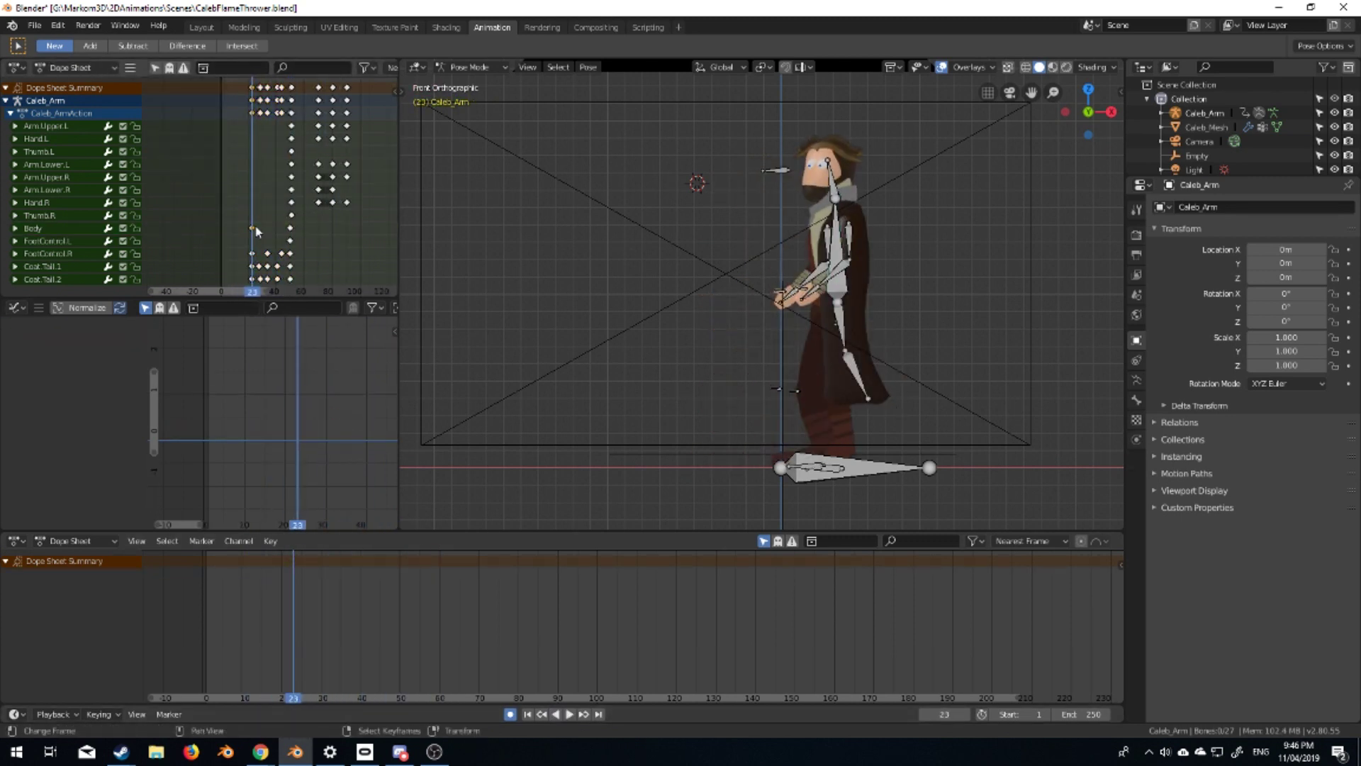
click(250, 228)
Put the rig back in Pose Mode and view the character from the front
key(Tab)
middle_drag(750, 466, 730, 341)
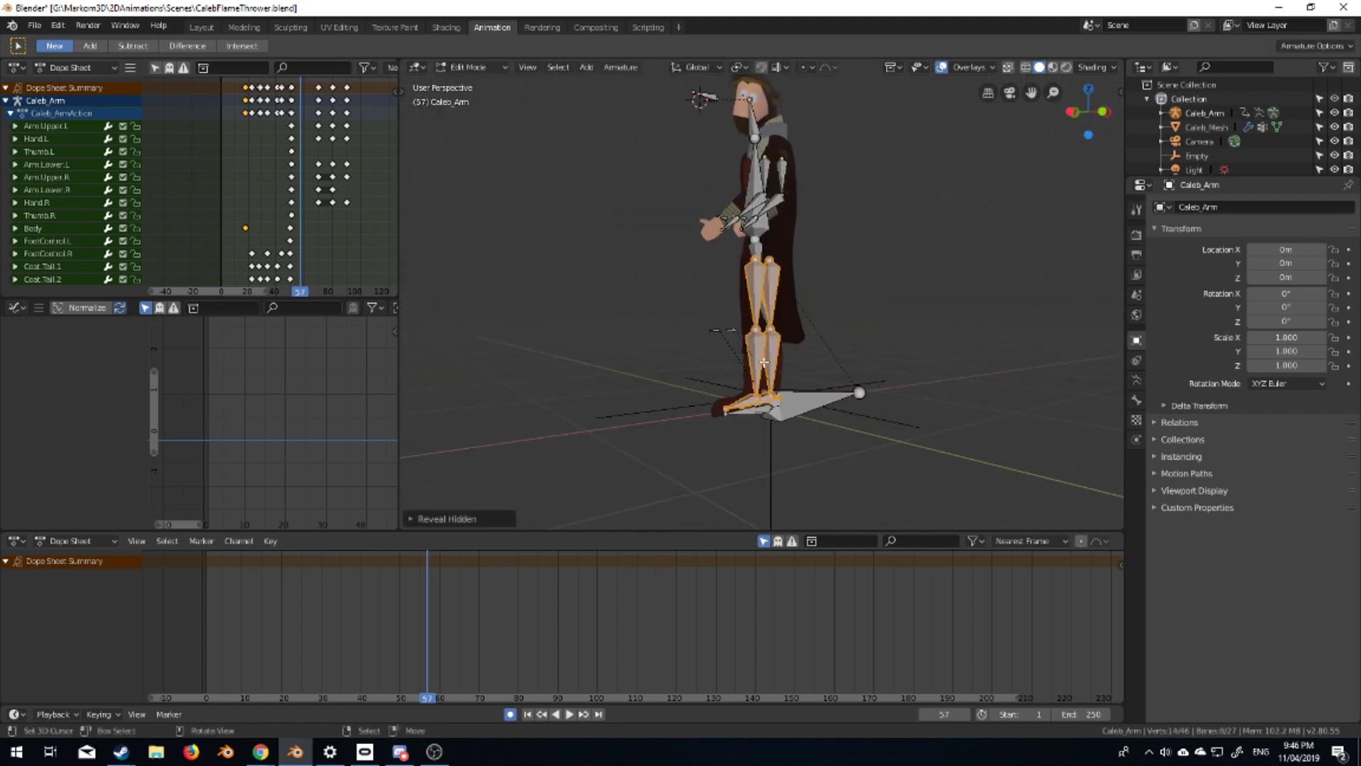
click(417, 67)
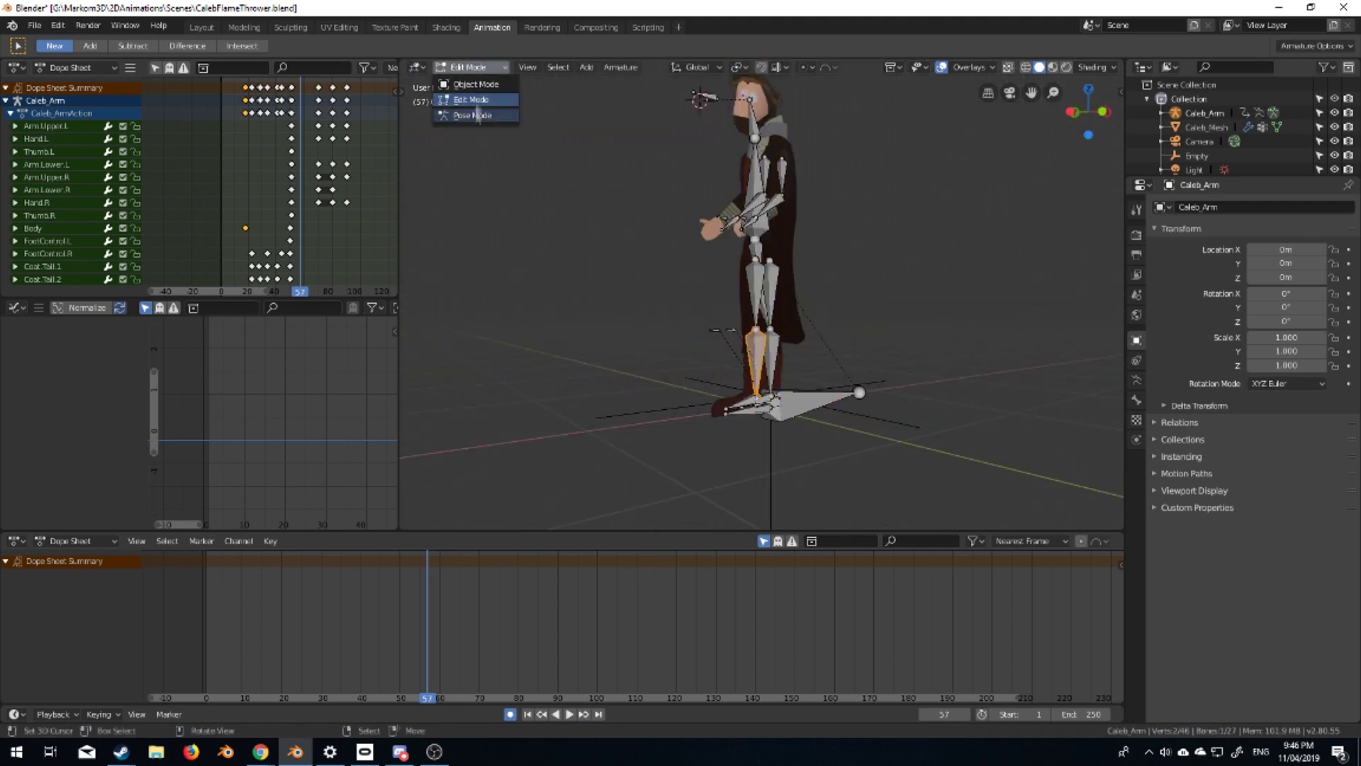
click(471, 115)
scroll(742, 352, up, 2)
key(KP_1)
Rotate the Body bone into a new pose and shift its keyframe later in time
click(527, 714)
click(570, 714)
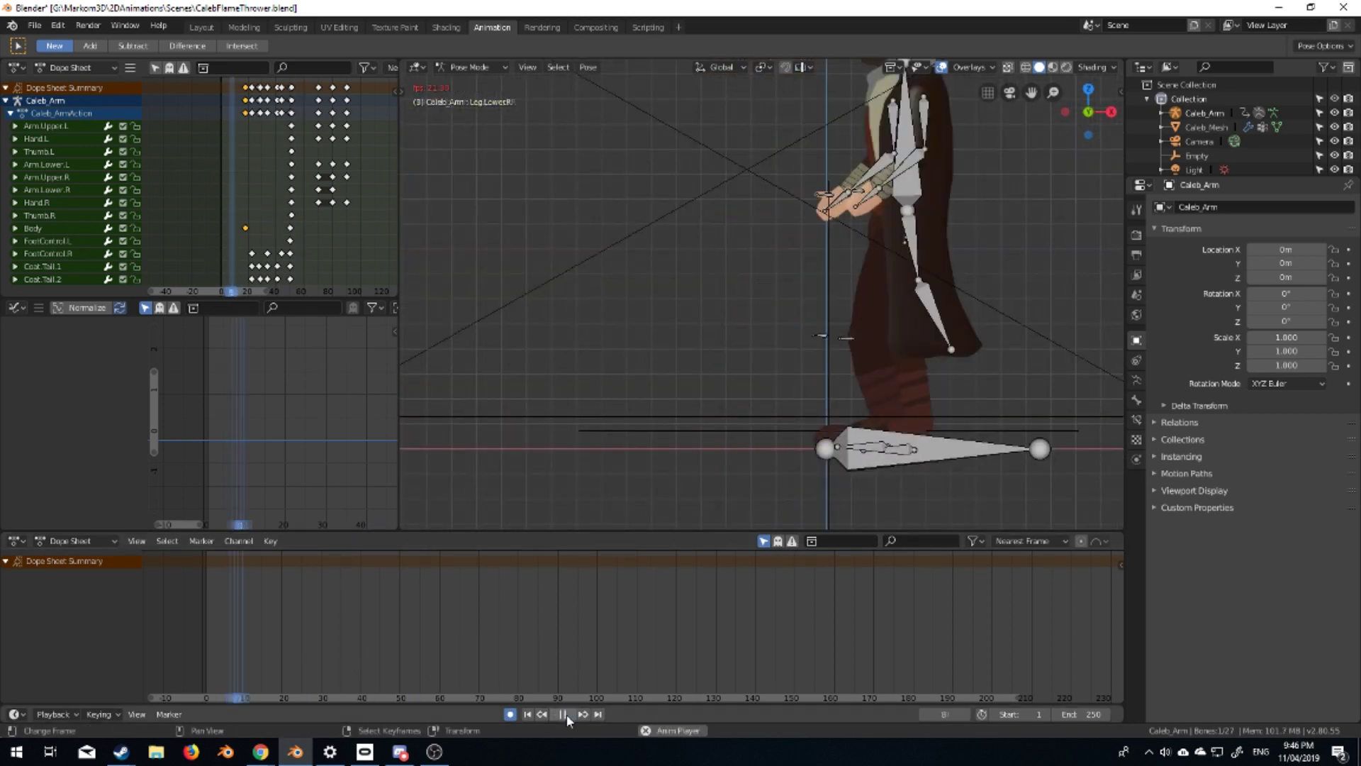
click(295, 230)
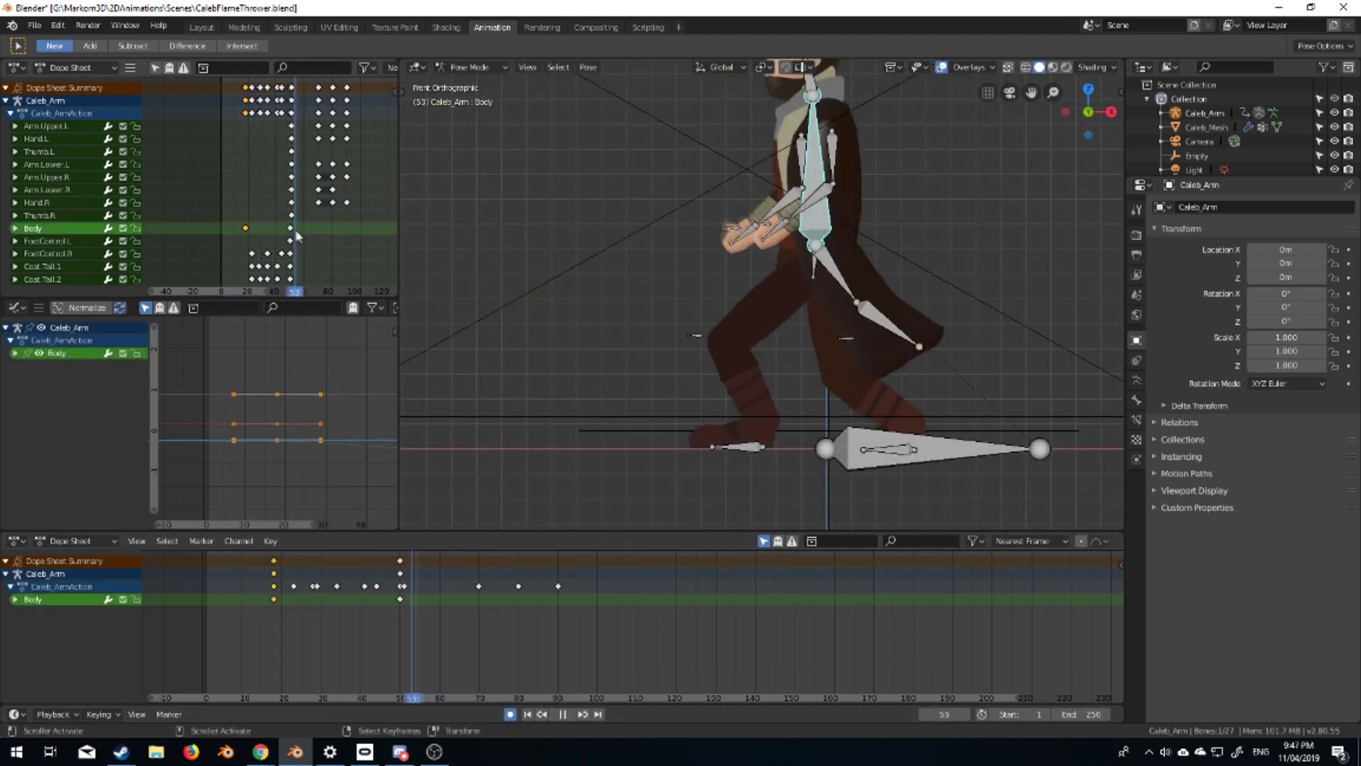
key(Return)
click(569, 714)
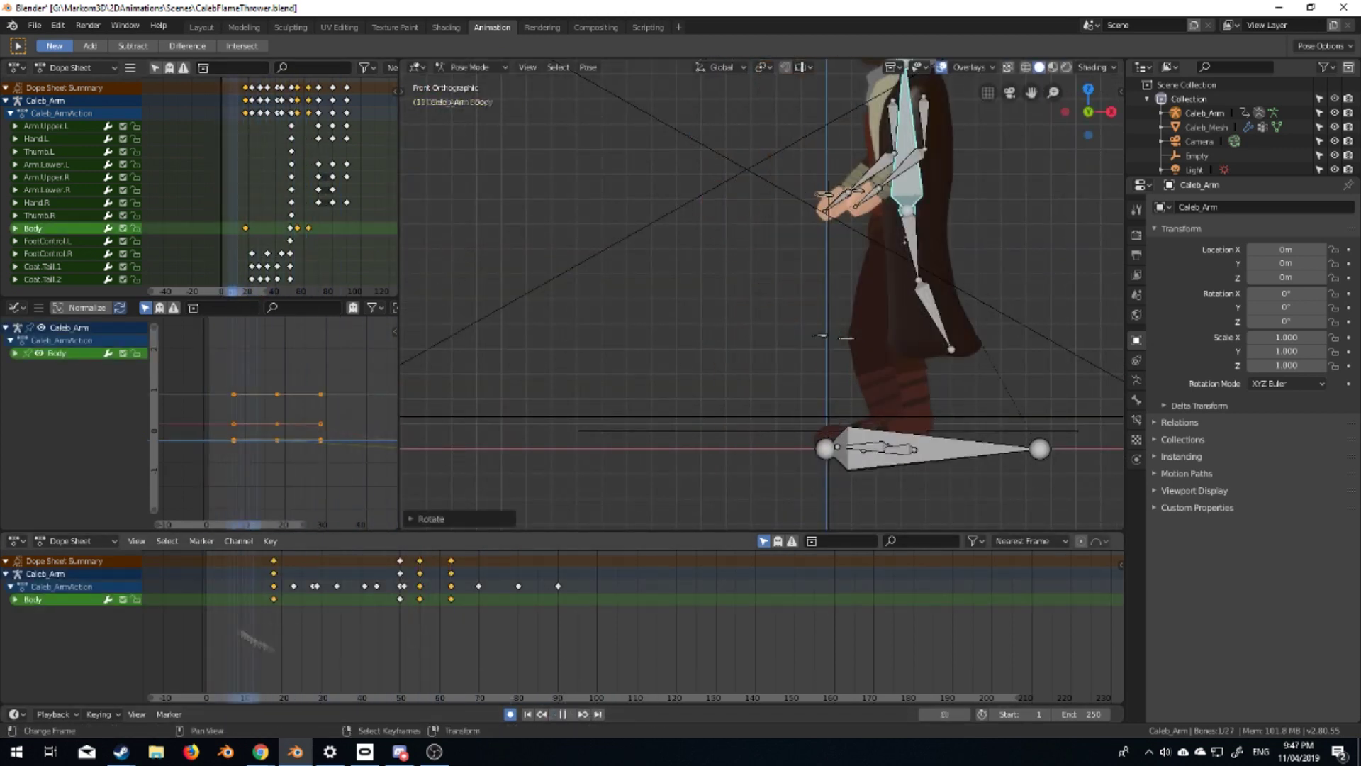
click(573, 714)
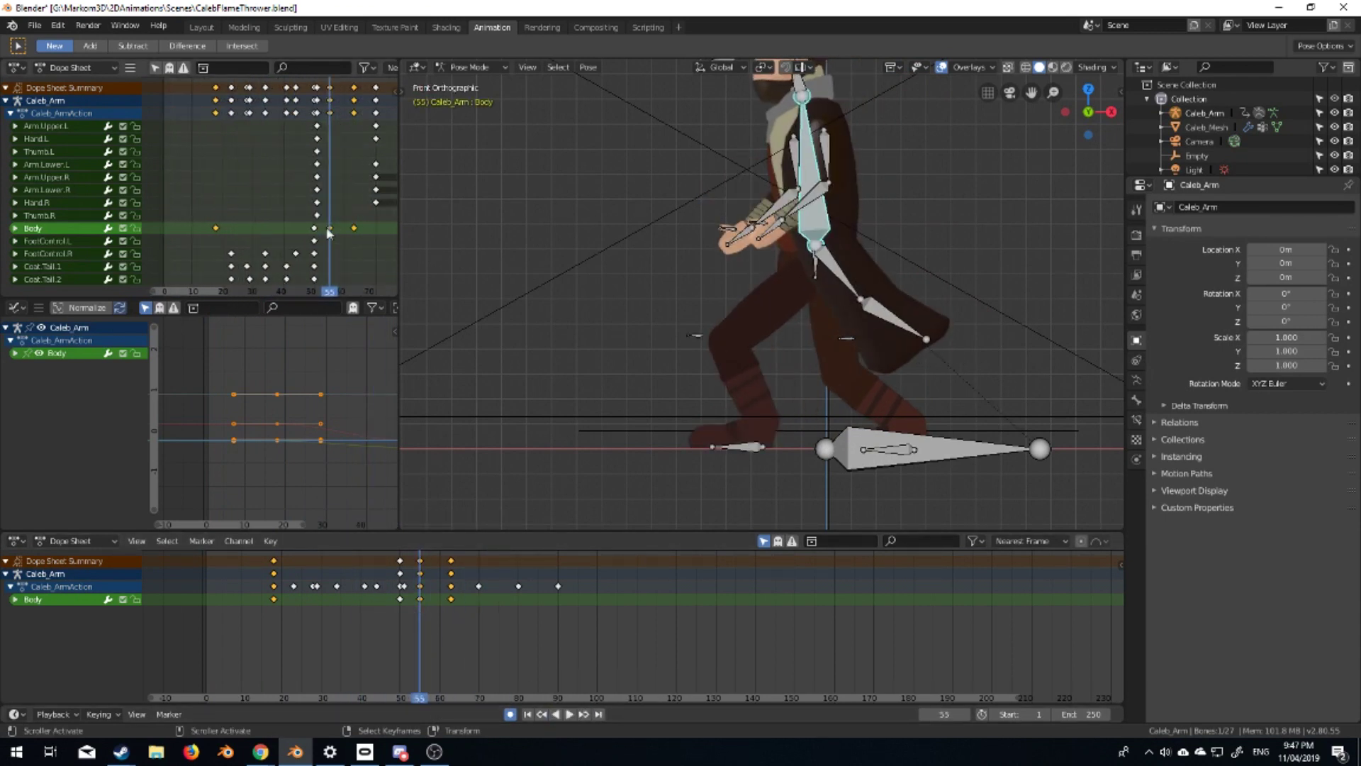
key(g)
key(space)
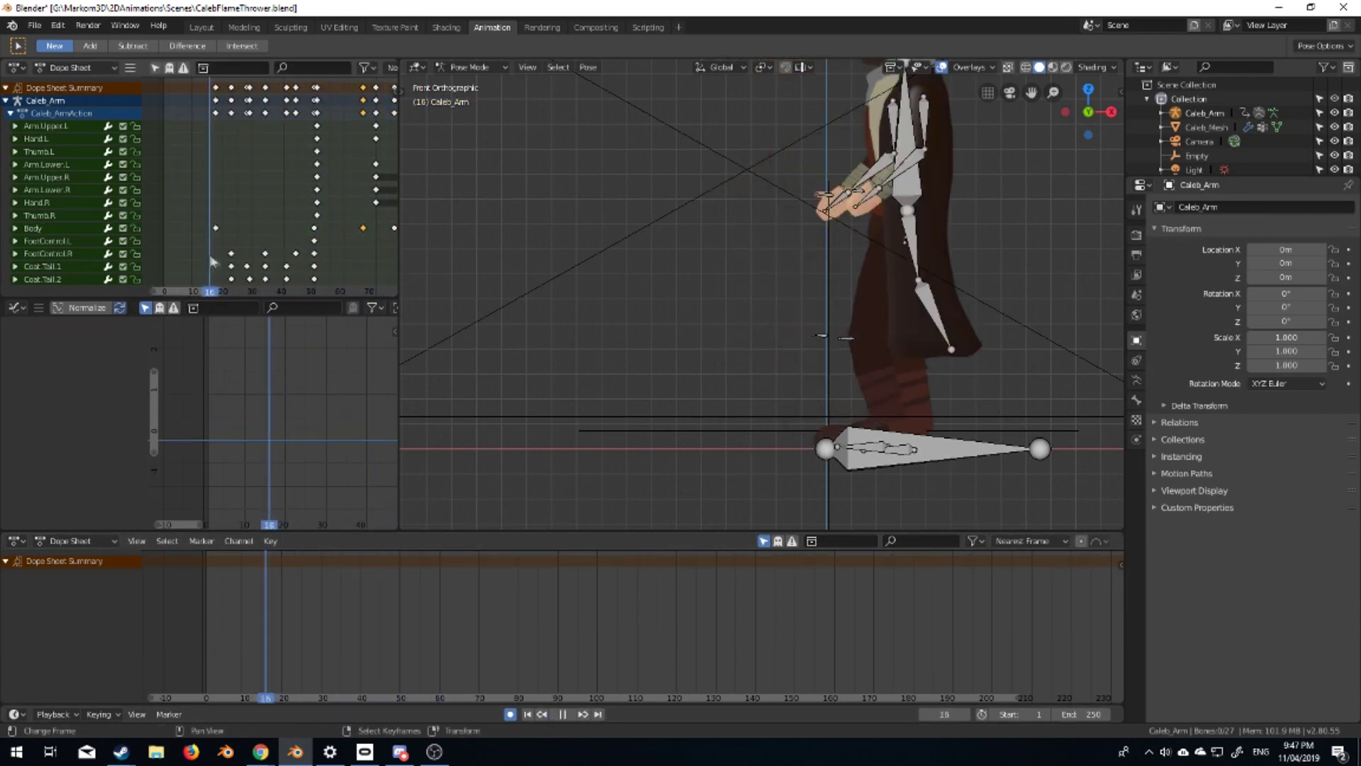
Rotate the torso into a further pose and play back to review the motion
click(801, 153)
click(816, 212)
key(space)
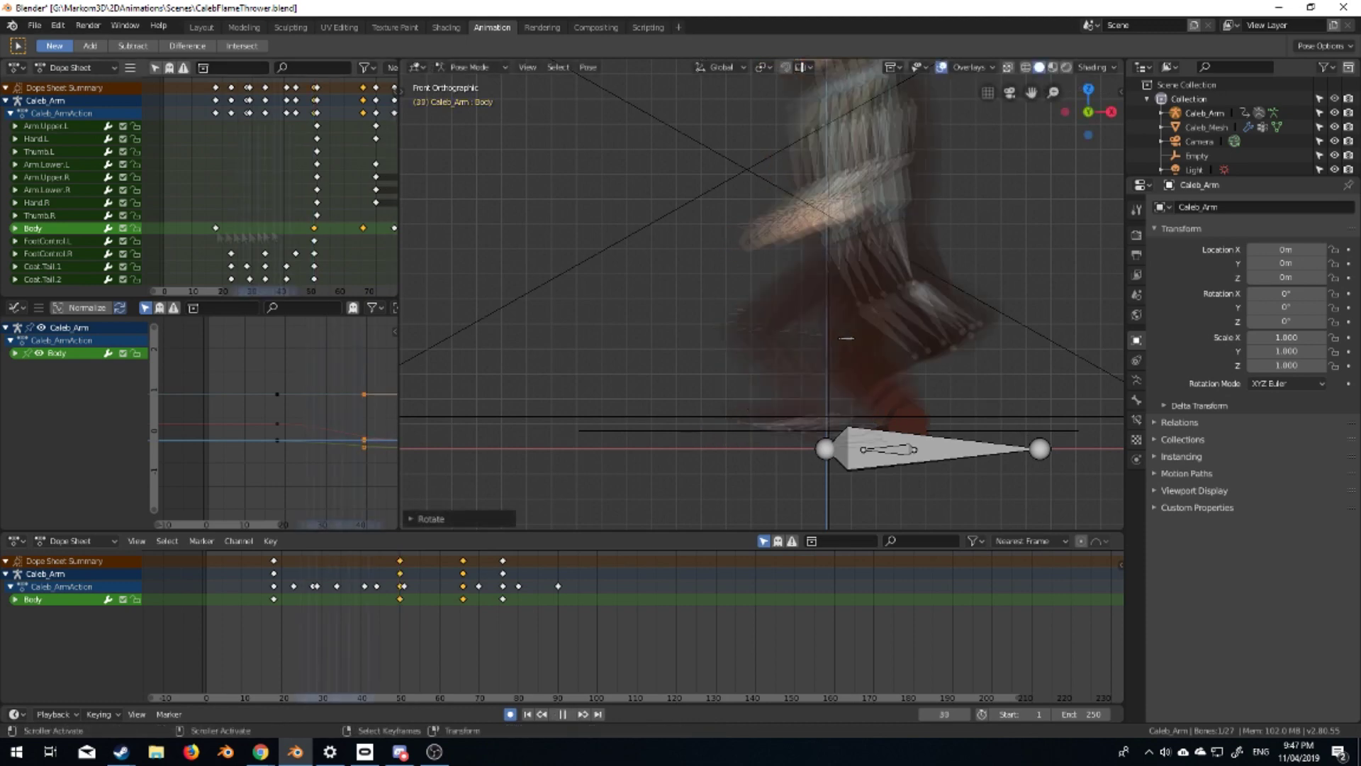
key(space)
scroll(762, 294, down, 2)
key(space)
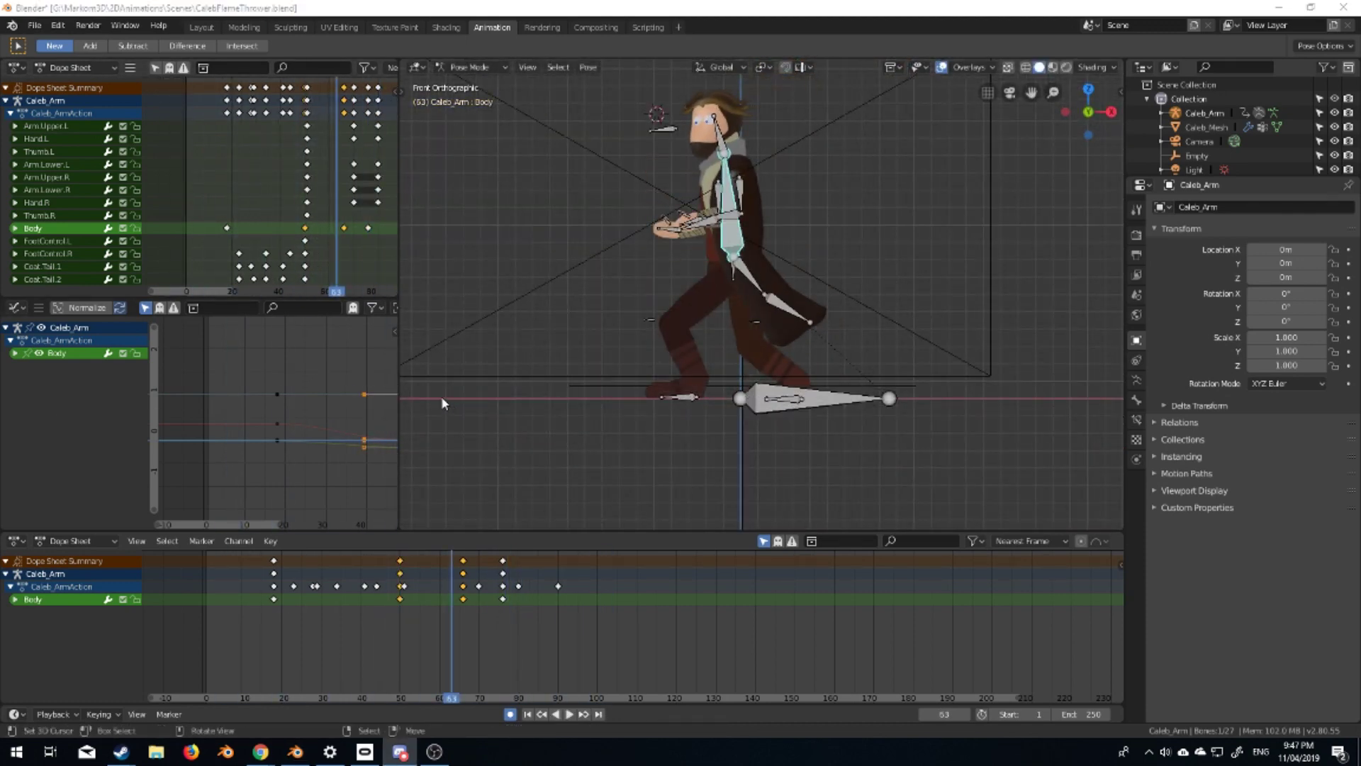
key(space)
scroll(762, 294, up, 5)
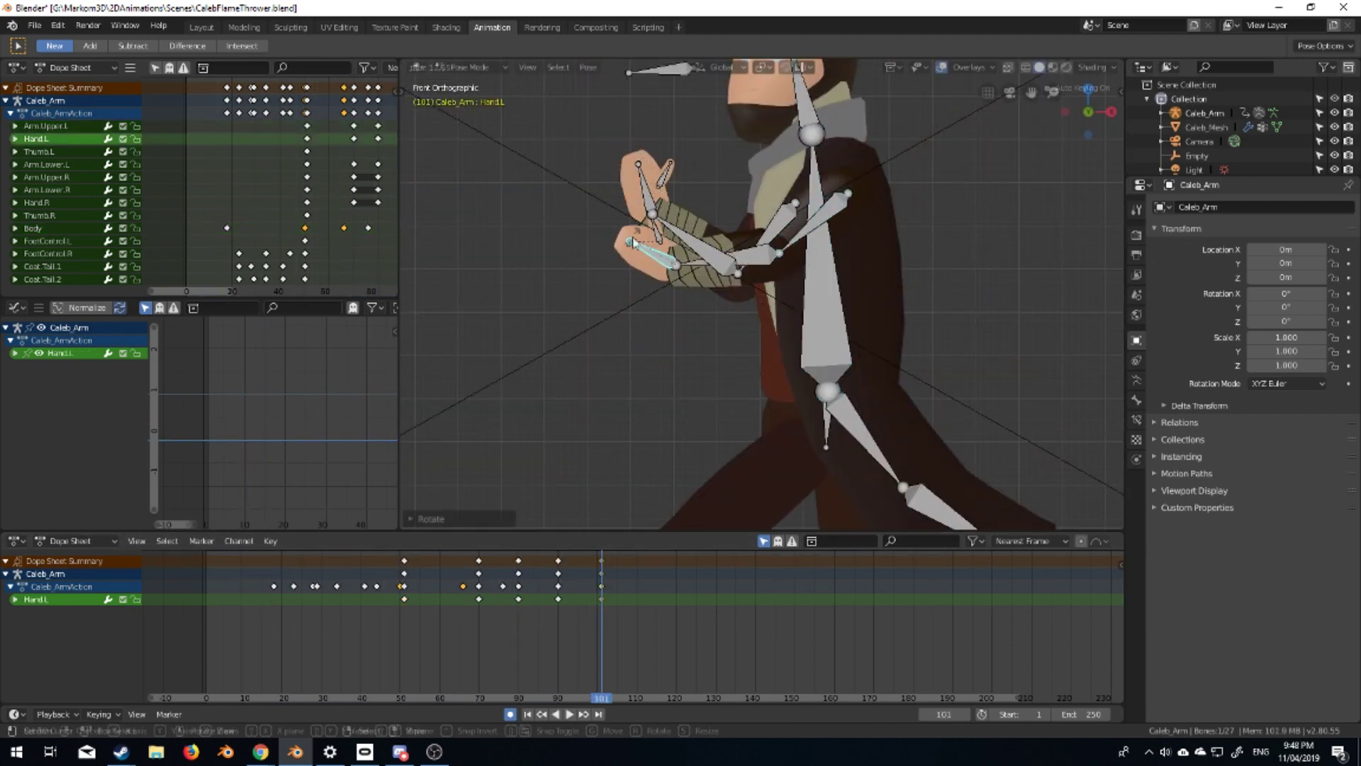
Rotate the right hand into the firing pose, move to frame 111, and review through the camera
click(642, 327)
key(r)
drag(410, 697, 641, 698)
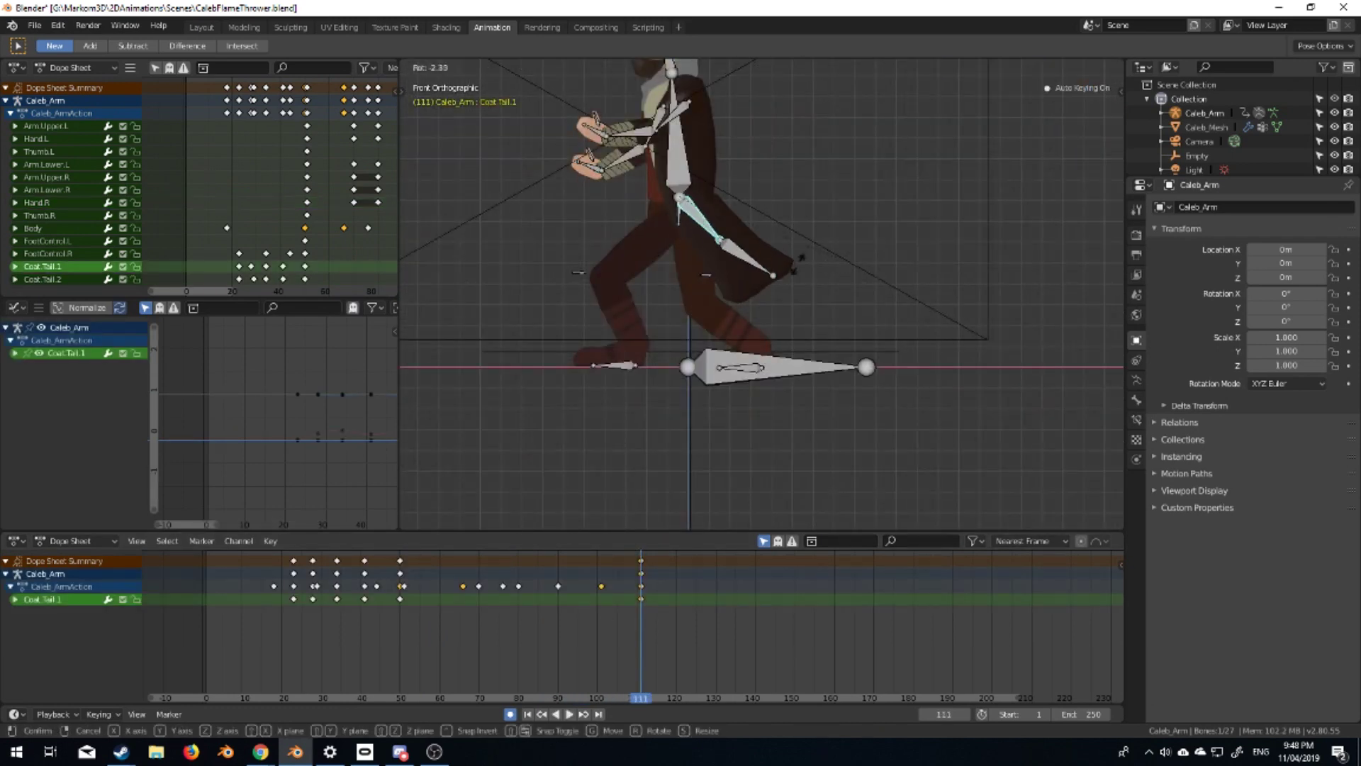
key(KP_0)
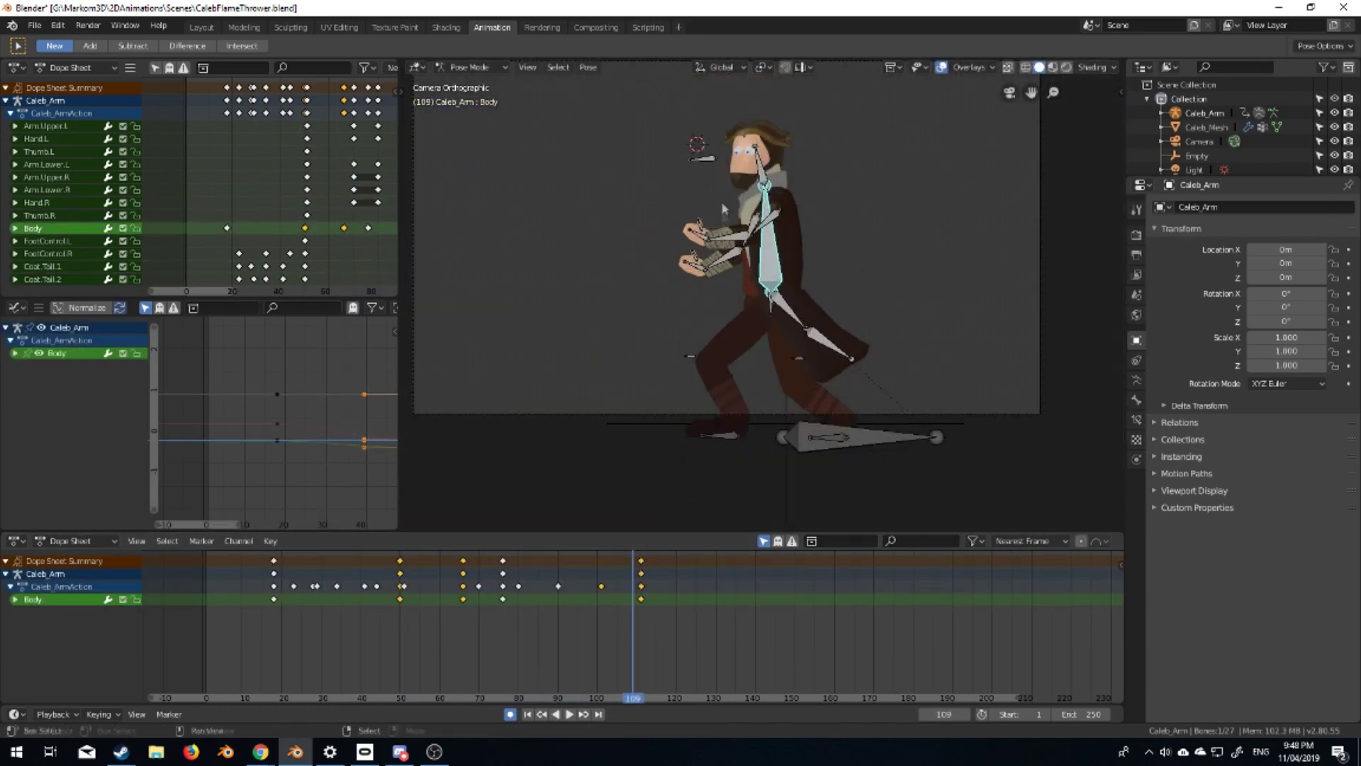
drag(732, 631, 393, 643)
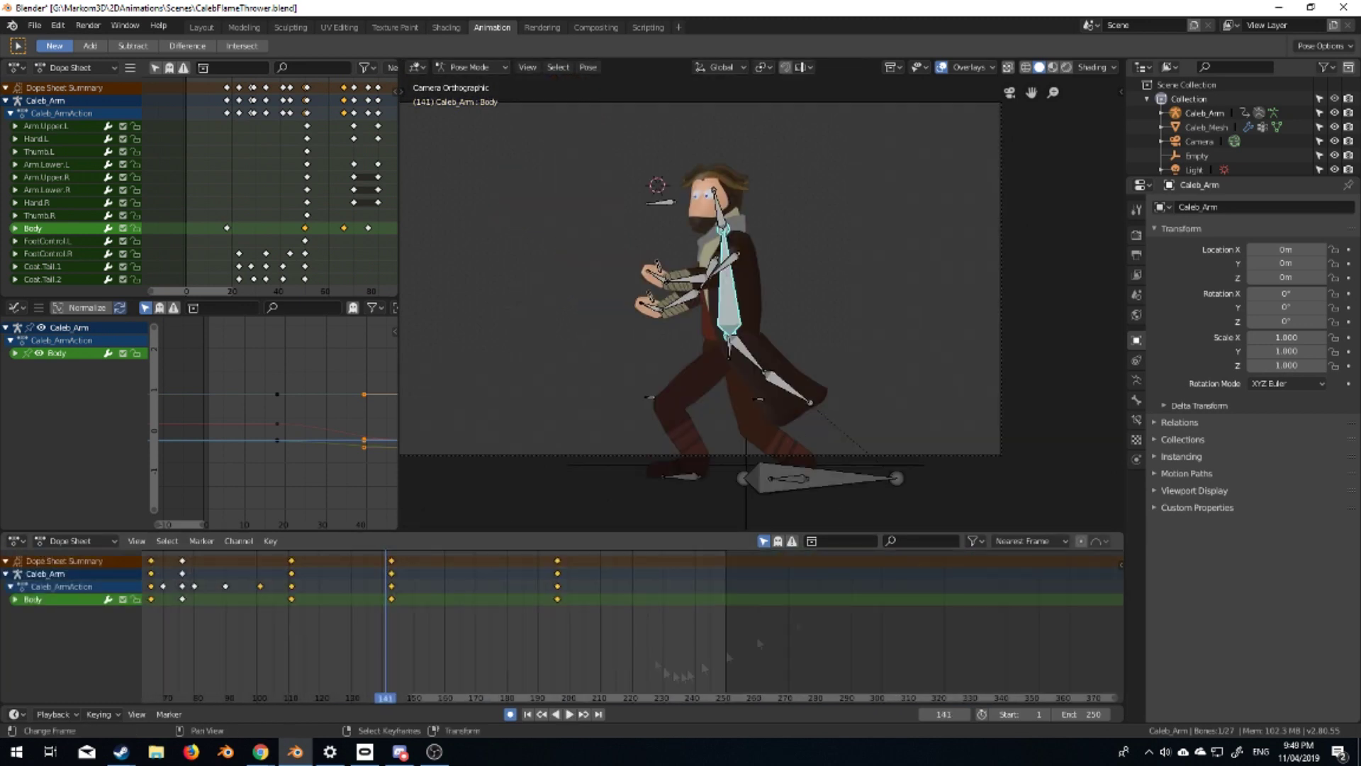
Extend the animation end frame to 500 and keyframe a pose at frame 323
text(00)
key(Return)
drag(720, 632, 954, 624)
key(i)
key(space)
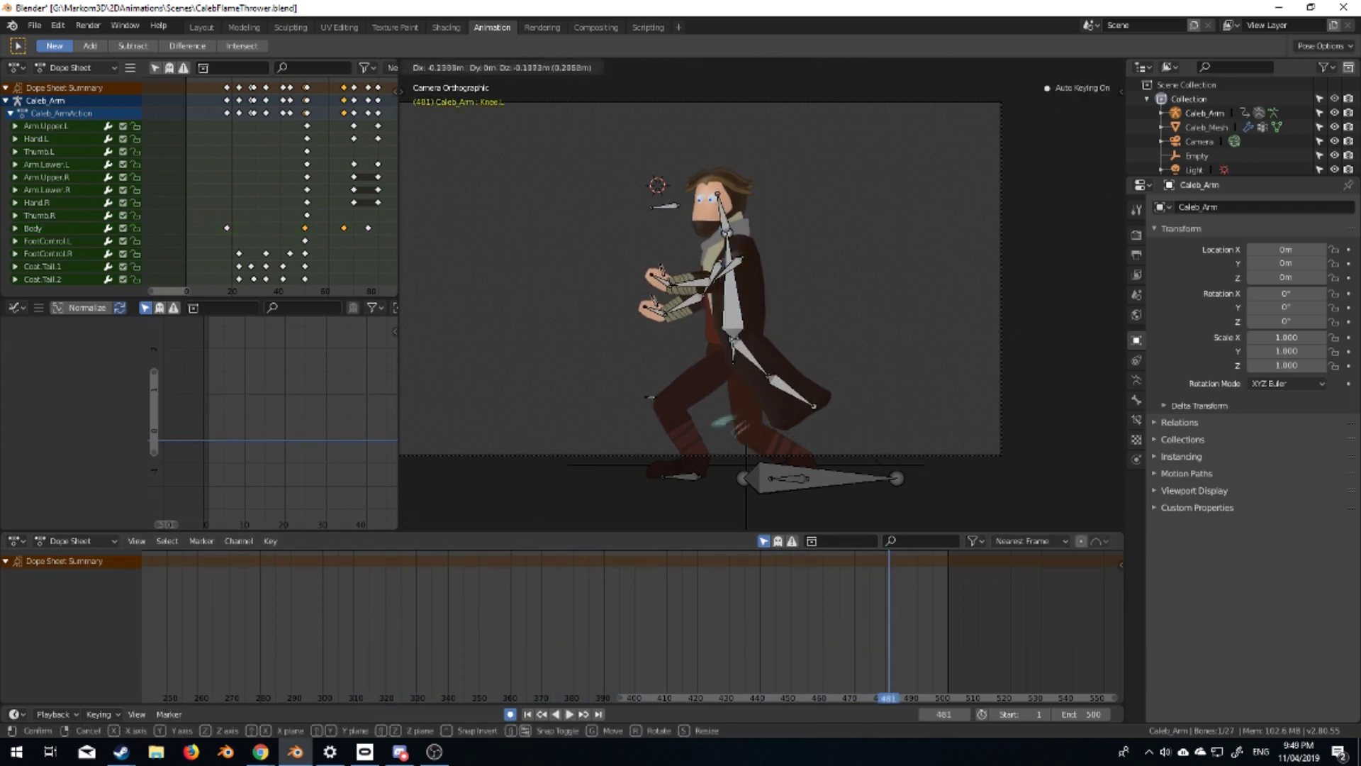
Pose the left knee and both coat-tail bones around frame 169
right_click(714, 428)
click(425, 596)
right_click(748, 354)
drag(365, 622, 429, 619)
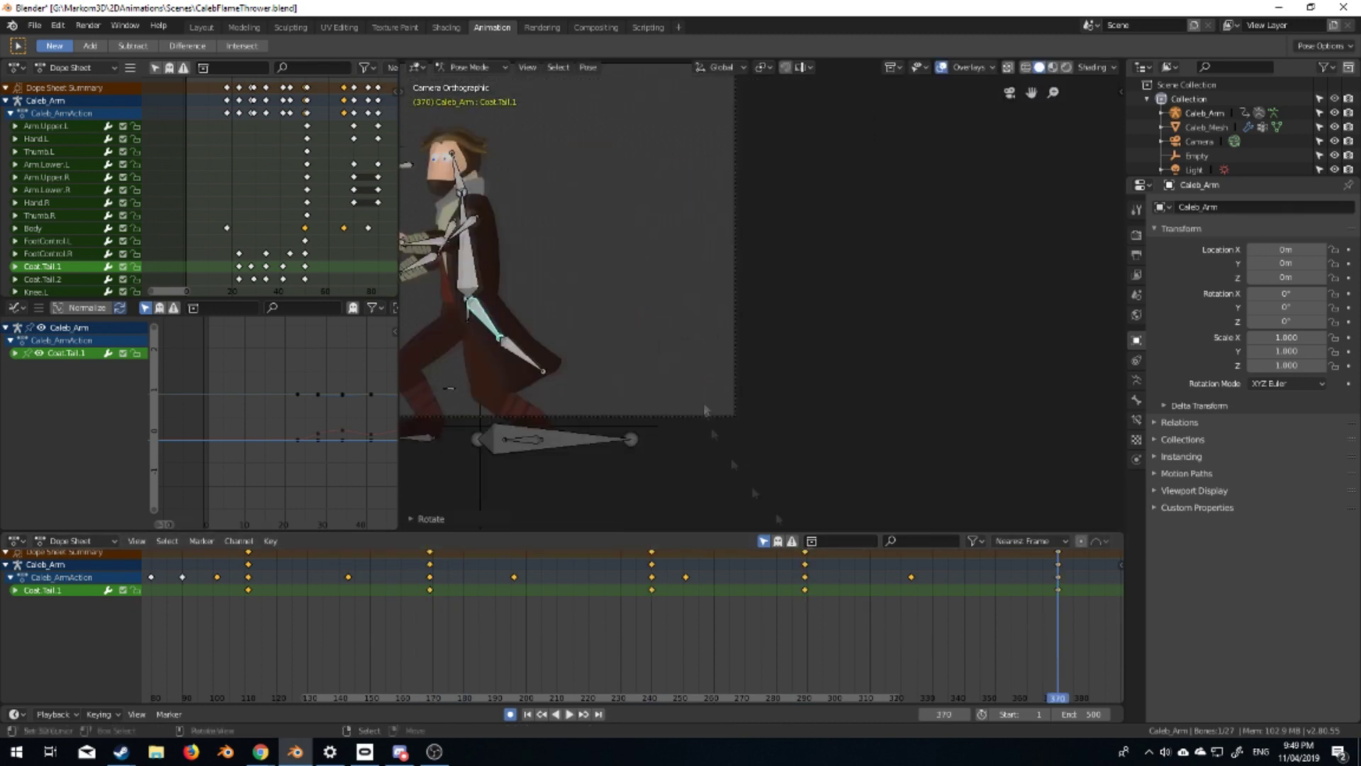
key(r)
right_click(851, 368)
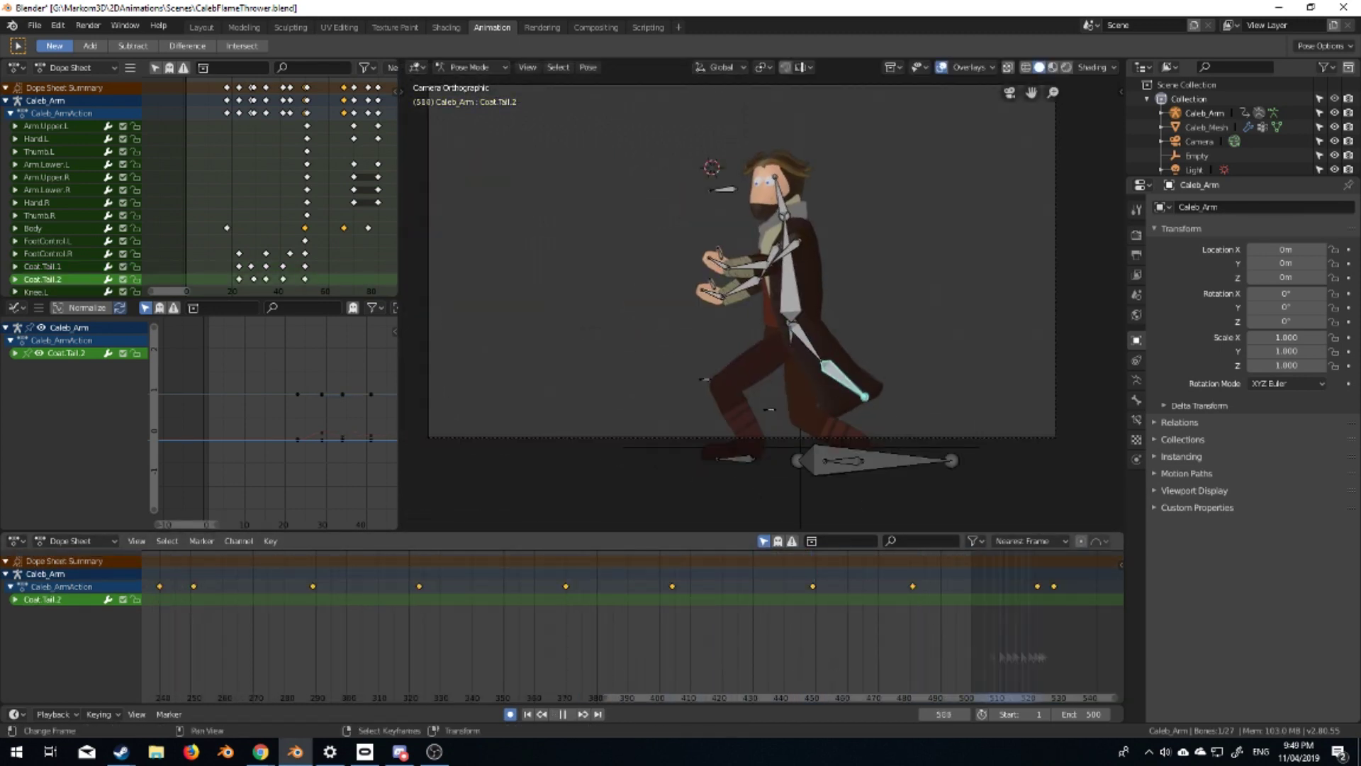
key(r)
click(968, 471)
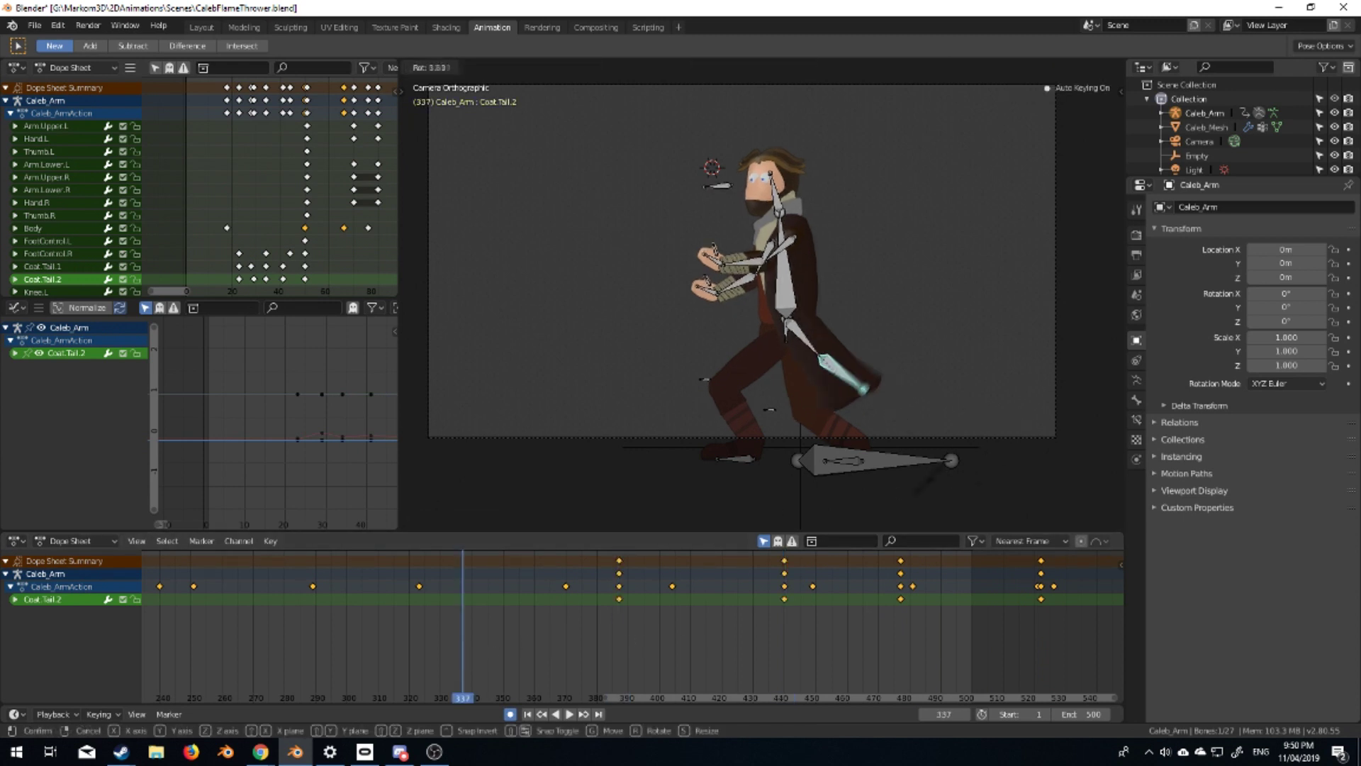
Scrub to frame 216 and play the extended animation through the camera view
drag(780, 638, 370, 638)
middle_drag(305, 638, 766, 638)
click(556, 624)
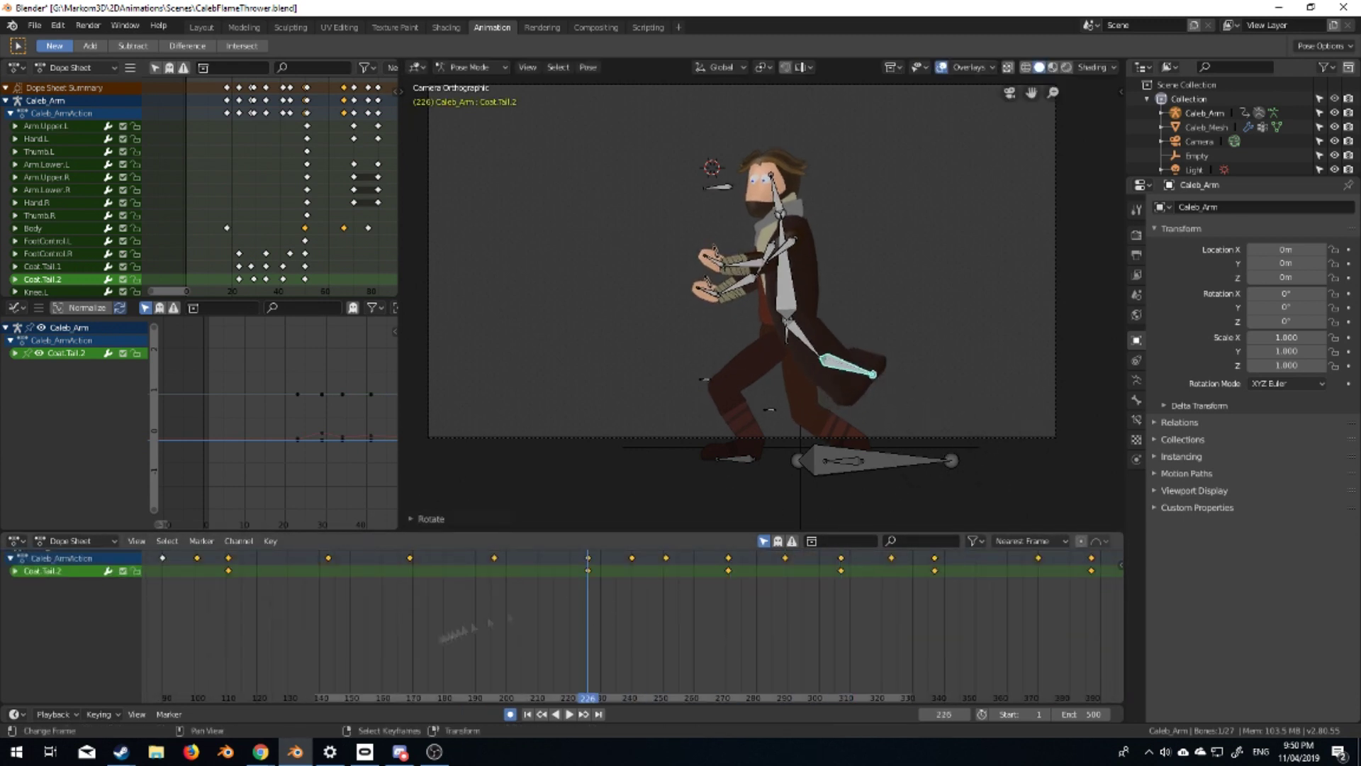
drag(443, 636, 298, 664)
key(space)
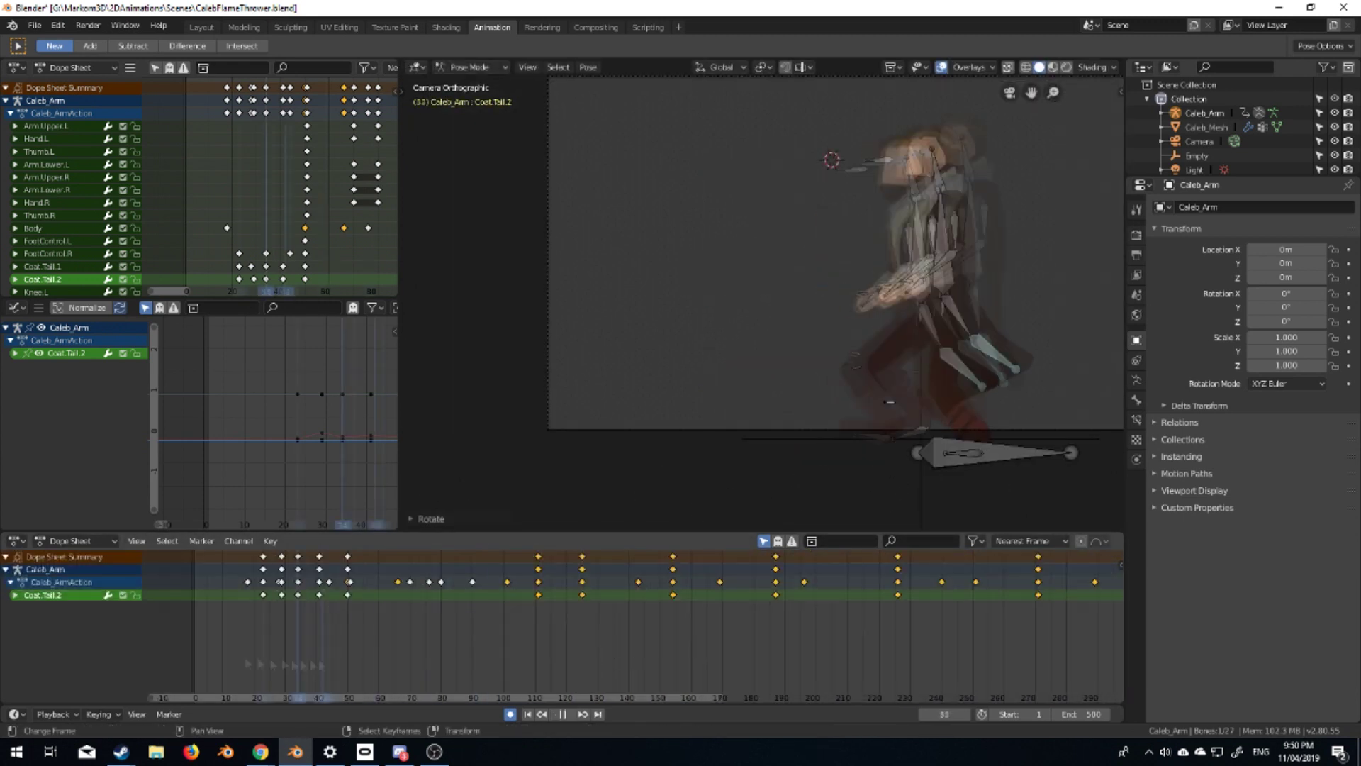
key(Escape)
key(KP_0)
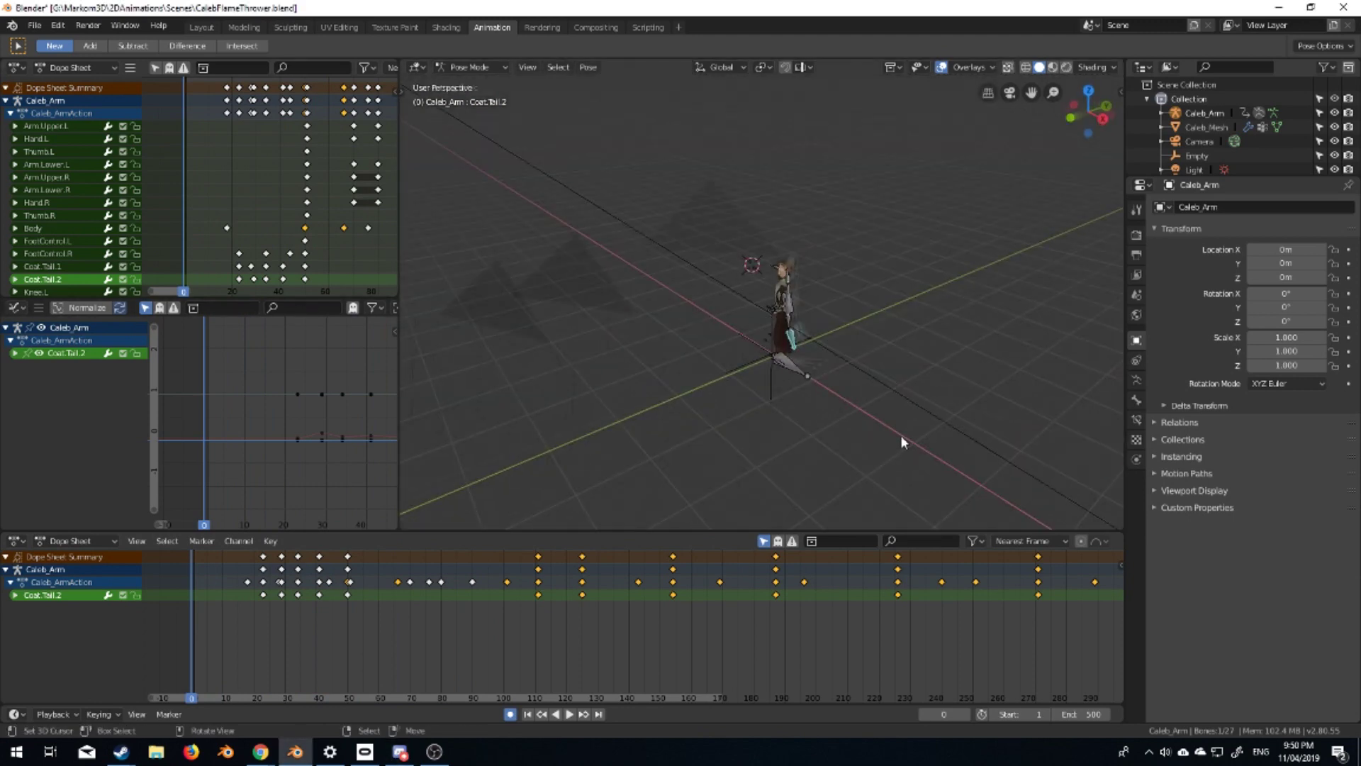
key(KP_0)
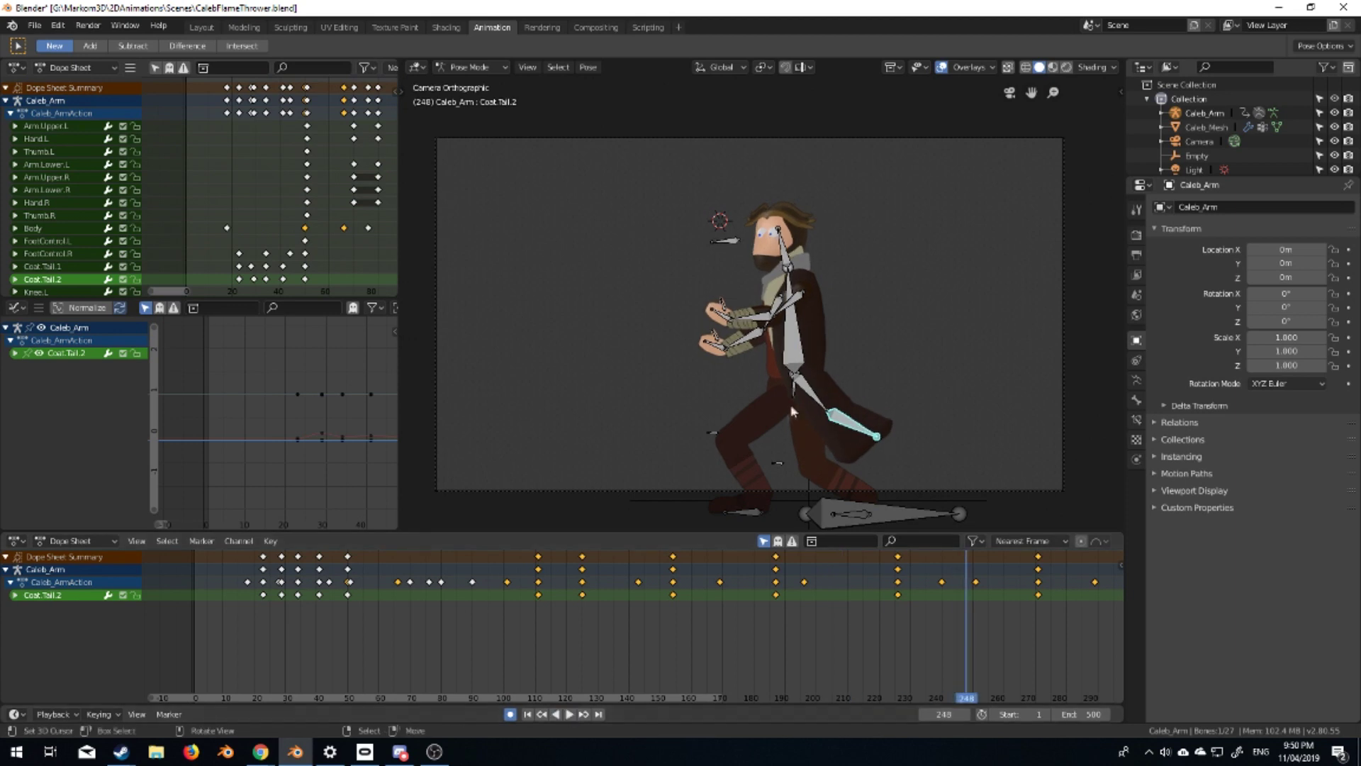
Rotate the left upper arm, select the right upper arm, and replay from the start
click(798, 301)
key(r)
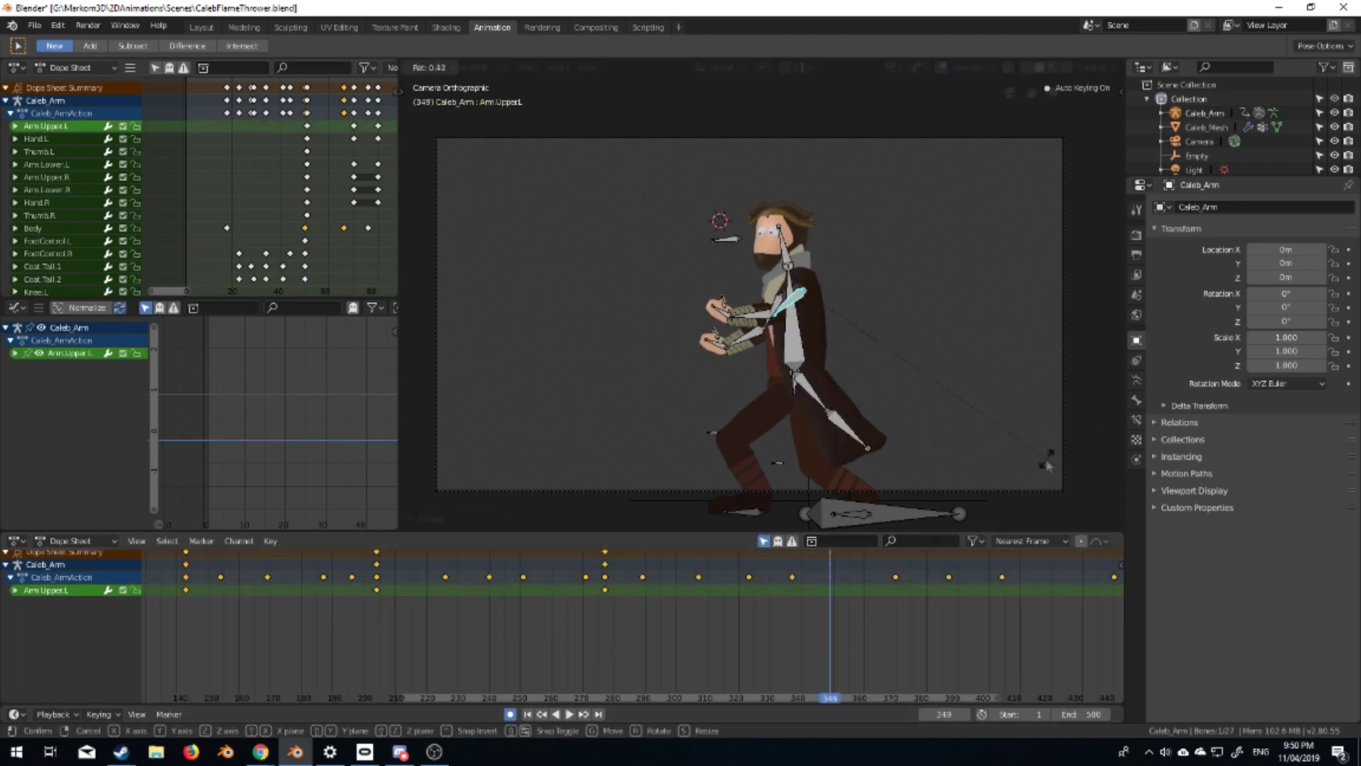
key(Return)
click(787, 308)
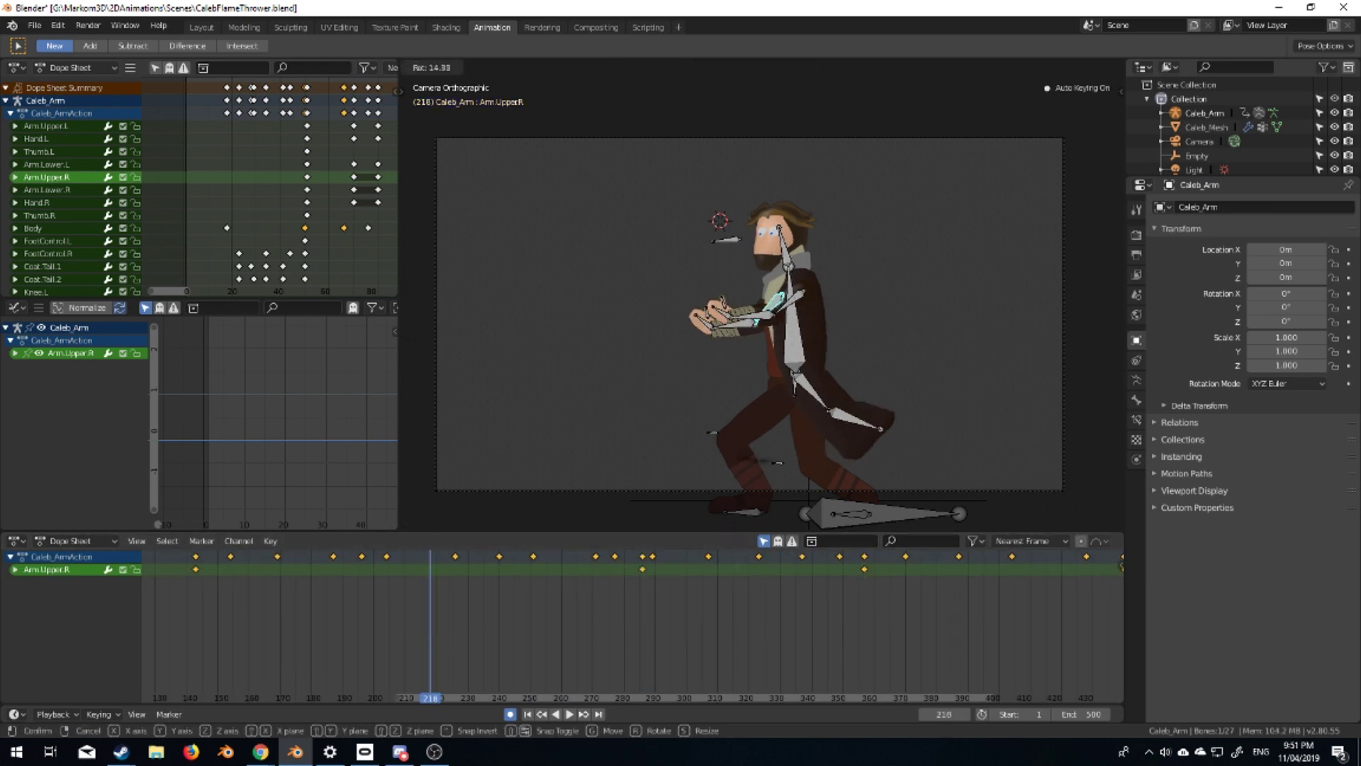
key(shift+Left)
key(space)
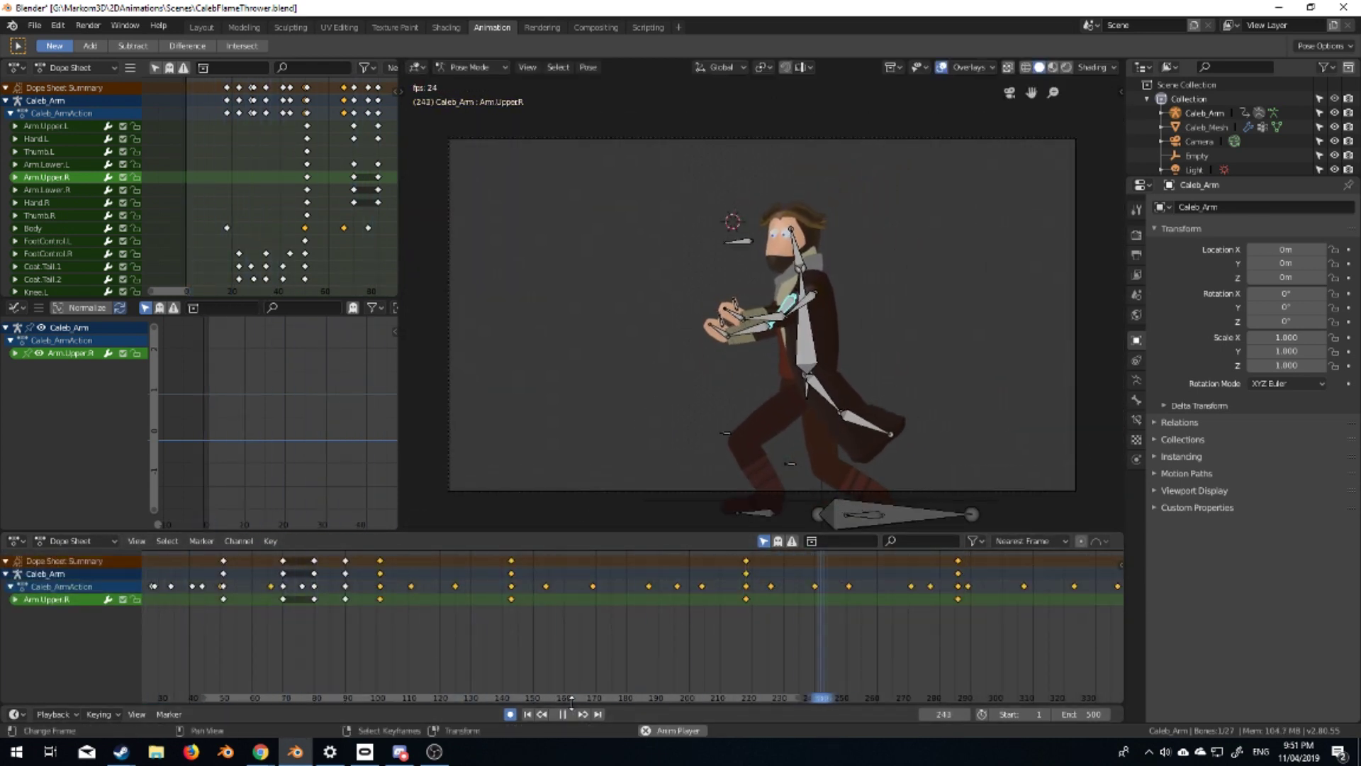
key(shift+Left)
mouse_move(242, 633)
mouse_down()
mouse_move(208, 640)
mouse_move(610, 653)
mouse_up()
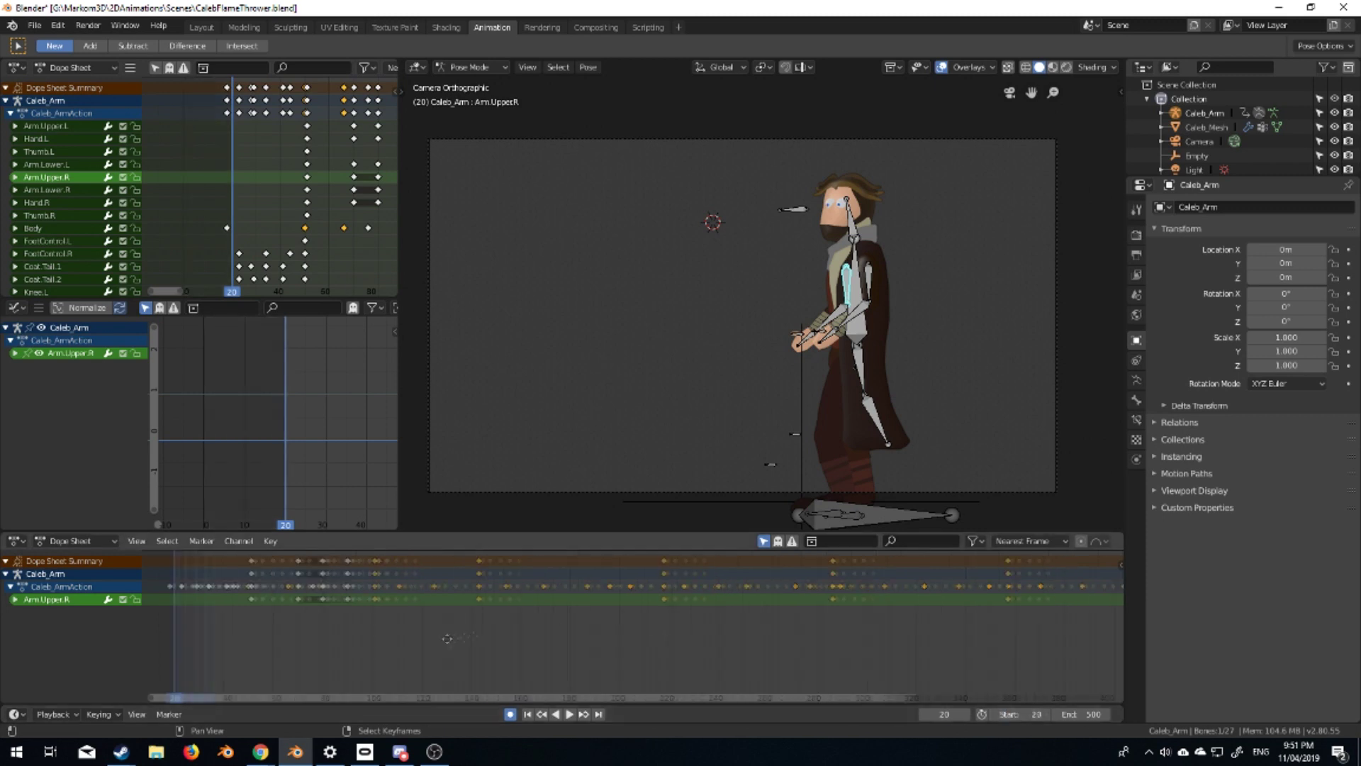
Try the Snap menu, dismiss it, and bring up the Add menu
key(shift+s)
key(Escape)
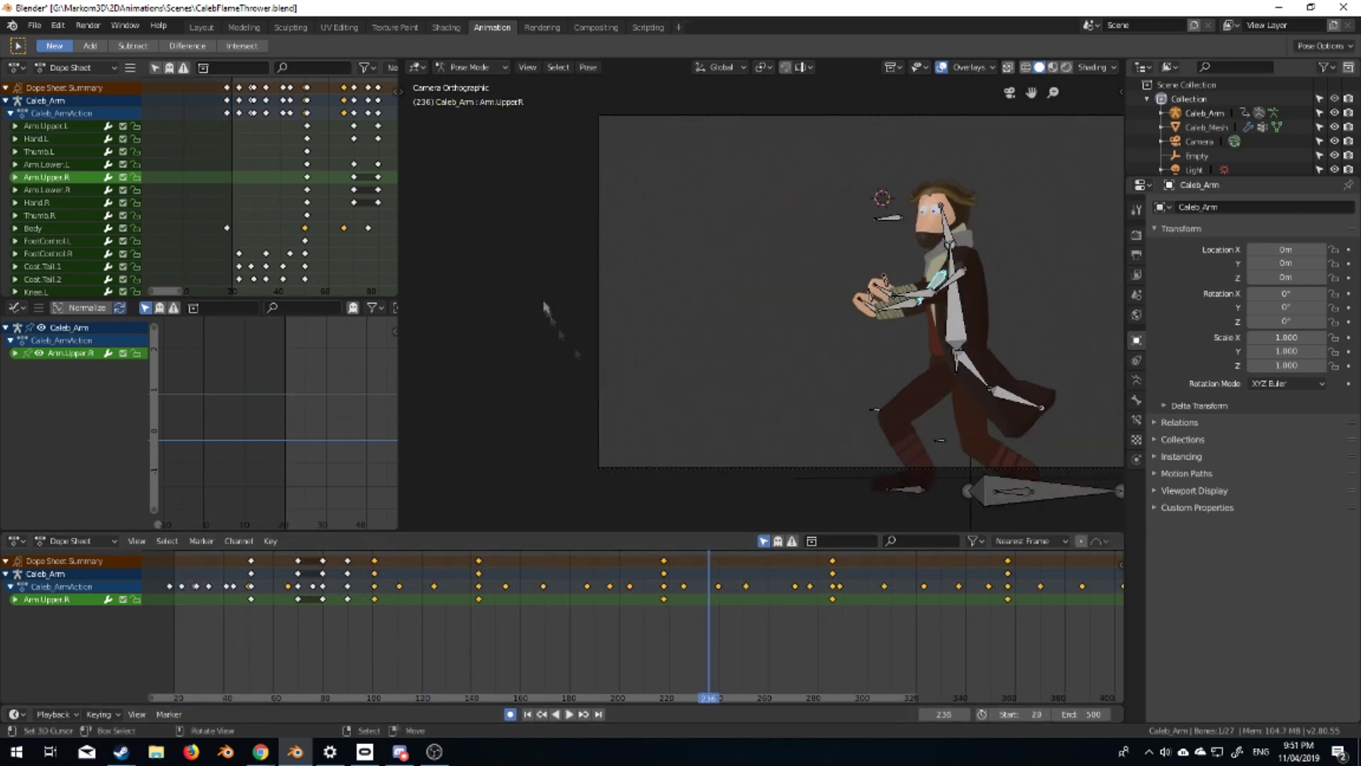
key(shift+s)
key(Escape)
key(shift+a)
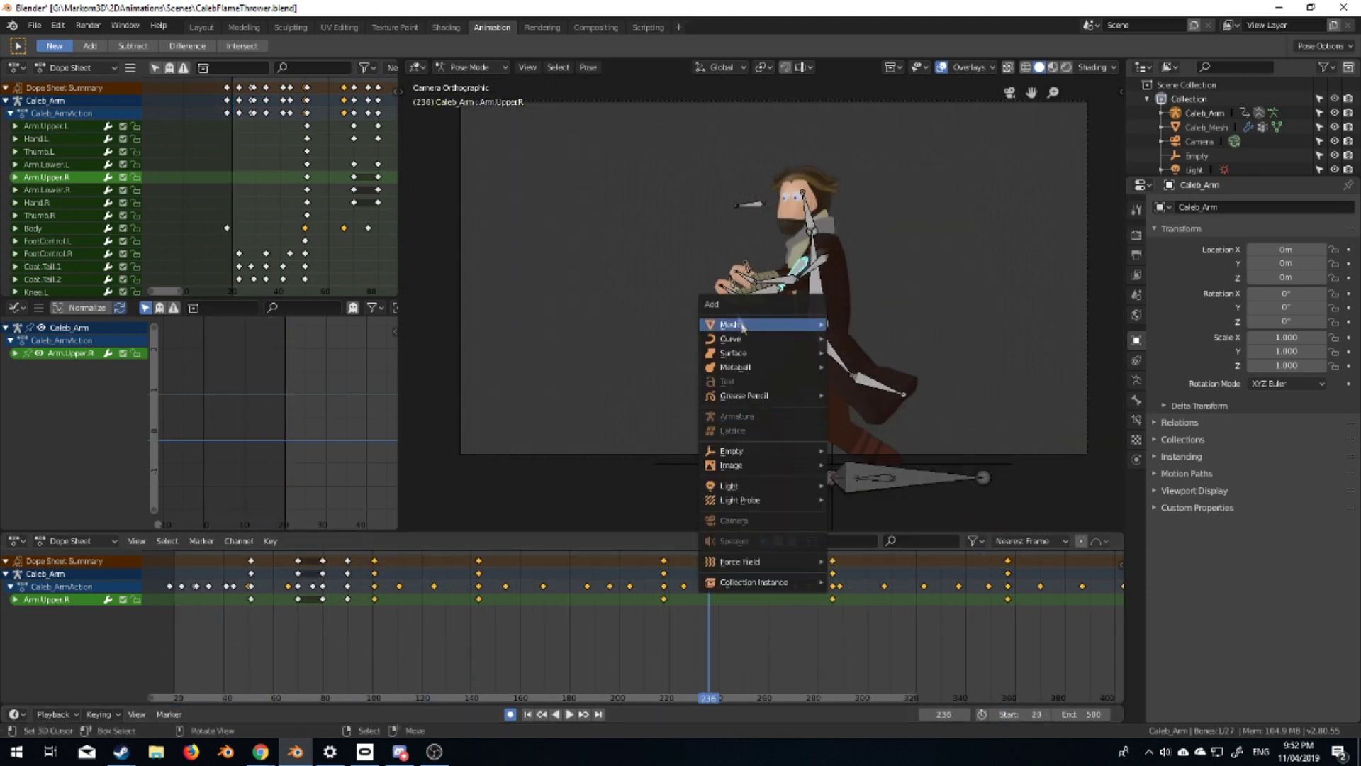
Add a cube and scale it up to enclose Caleb in front view
mouse_move(729, 324)
click(911, 340)
middle_drag(925, 434, 869, 383)
key(g)
click(796, 377)
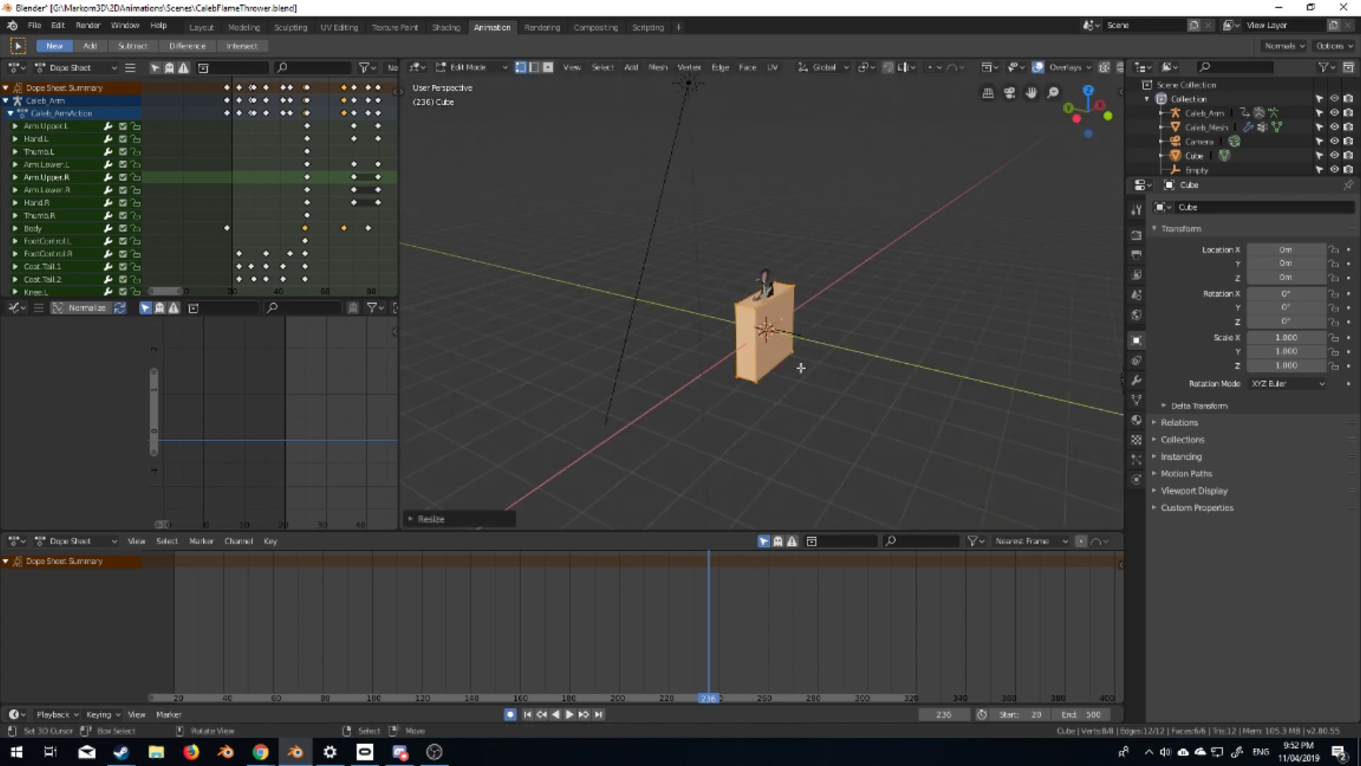
key(KP_1)
key(s)
key(x)
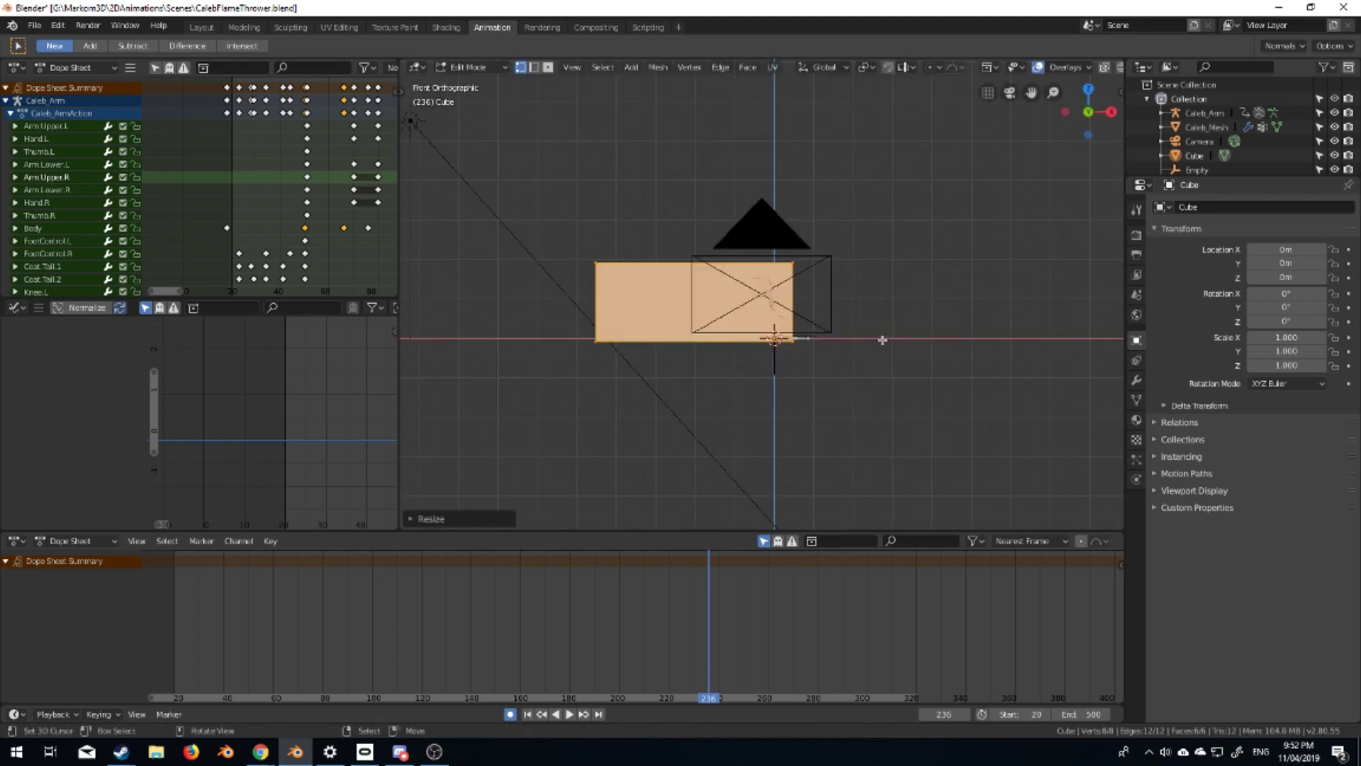
key(Escape)
middle_drag(794, 338, 870, 424)
key(s)
click(879, 428)
Give the cube Smoke physics as a Domain with 32 resolution divisions
click(1136, 480)
click(1297, 256)
click(1294, 329)
click(1265, 362)
key(KP_1)
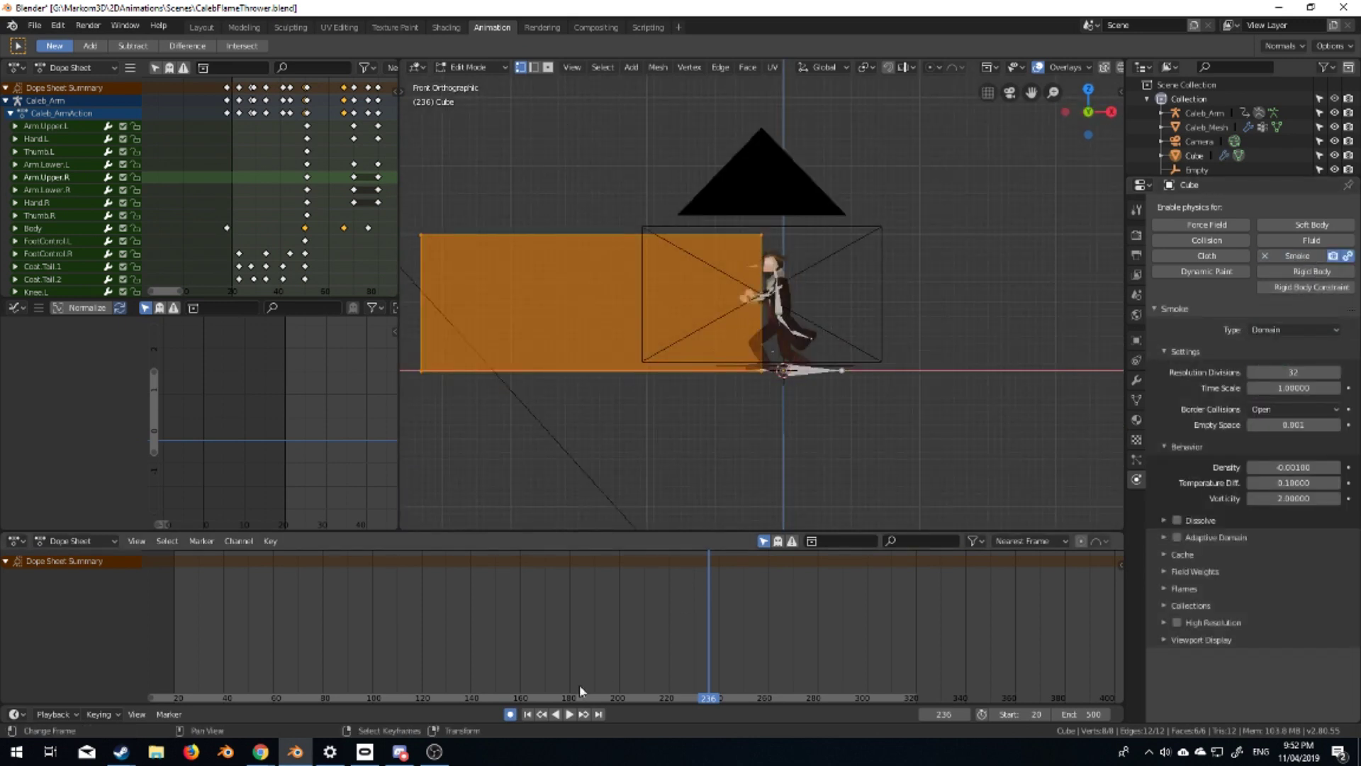
scroll(824, 459, up, 1)
scroll(824, 458, up, 2)
scroll(759, 362, up, 3)
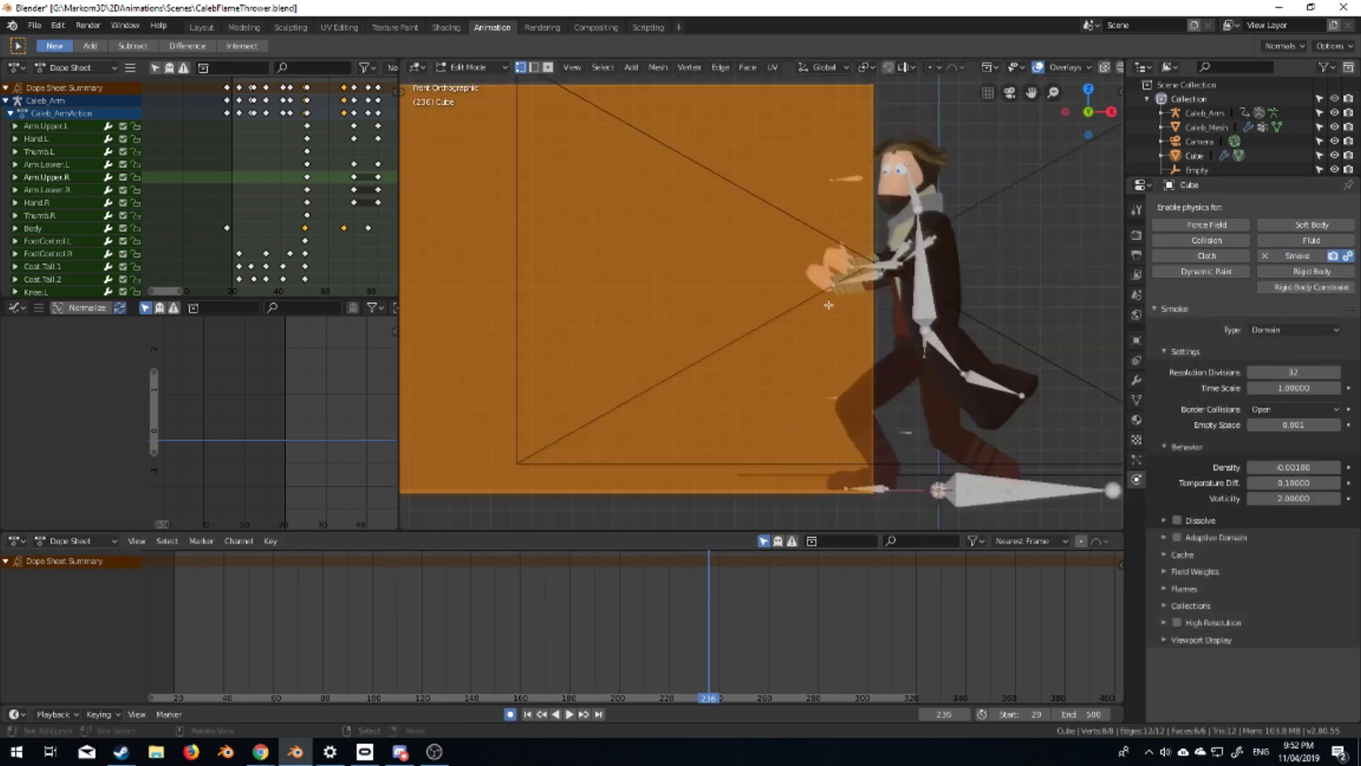
Replay the animation briefly, then return to object mode with the Add menu
click(256, 629)
key(space)
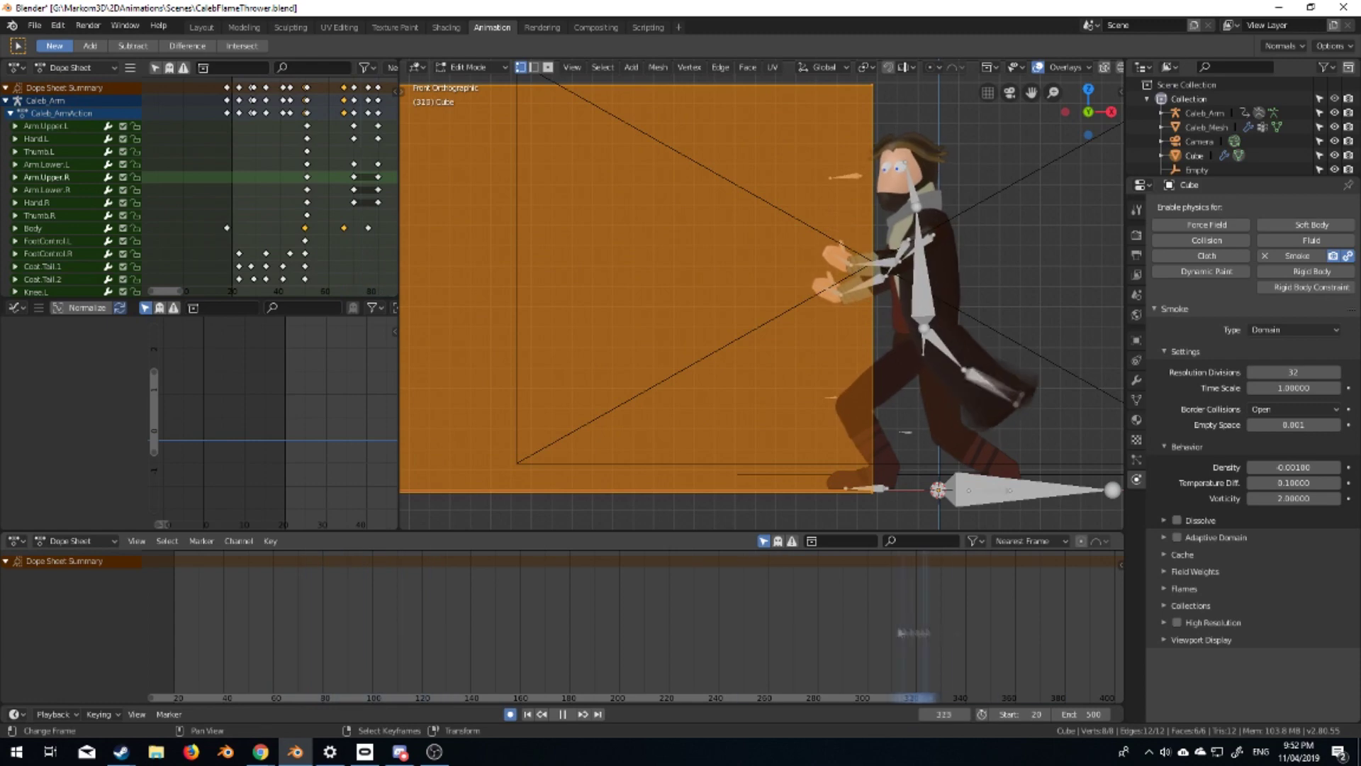
key(space)
scroll(823, 363, down, 1)
key(shift+a)
key(Escape)
key(Tab)
key(shift+a)
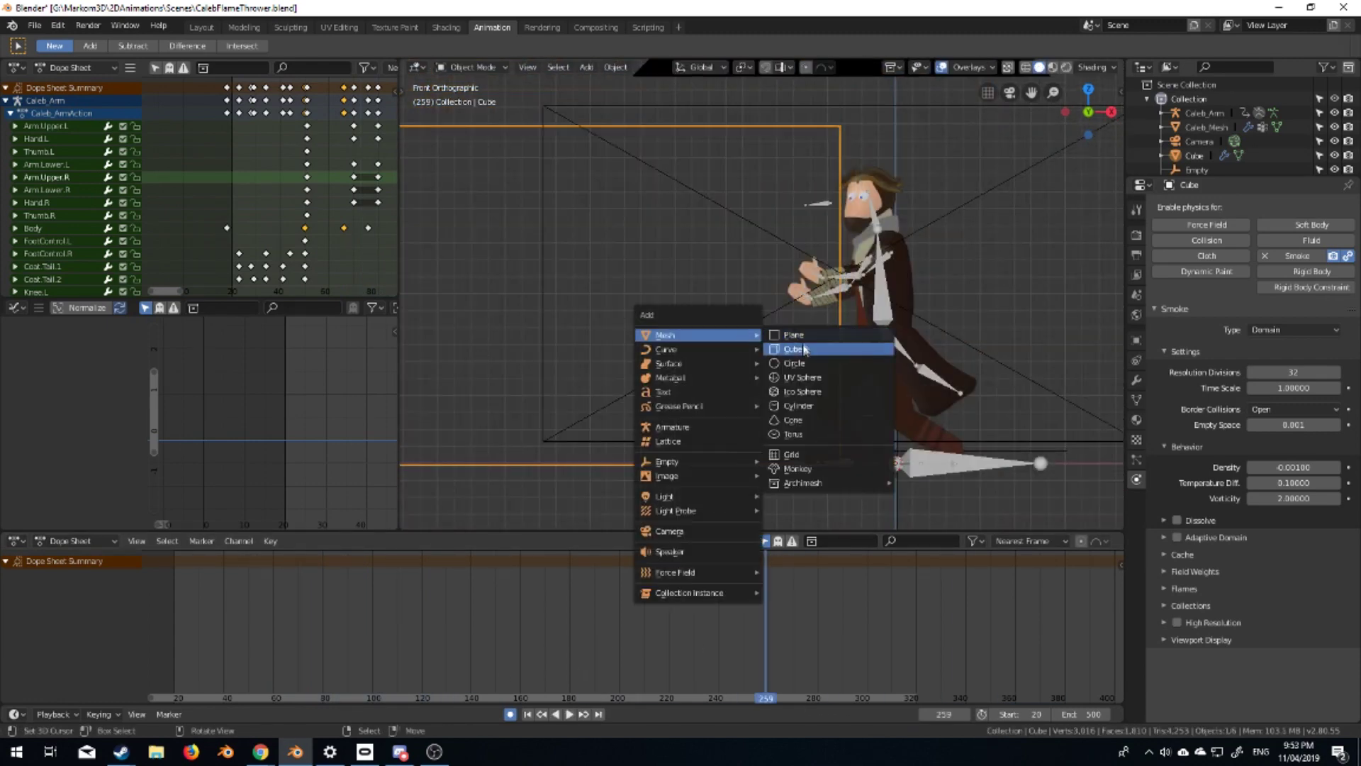
Add a plane, rotate it upright and shrink it at Caleb's hands
click(797, 333)
key(r)
key(s)
key(Return)
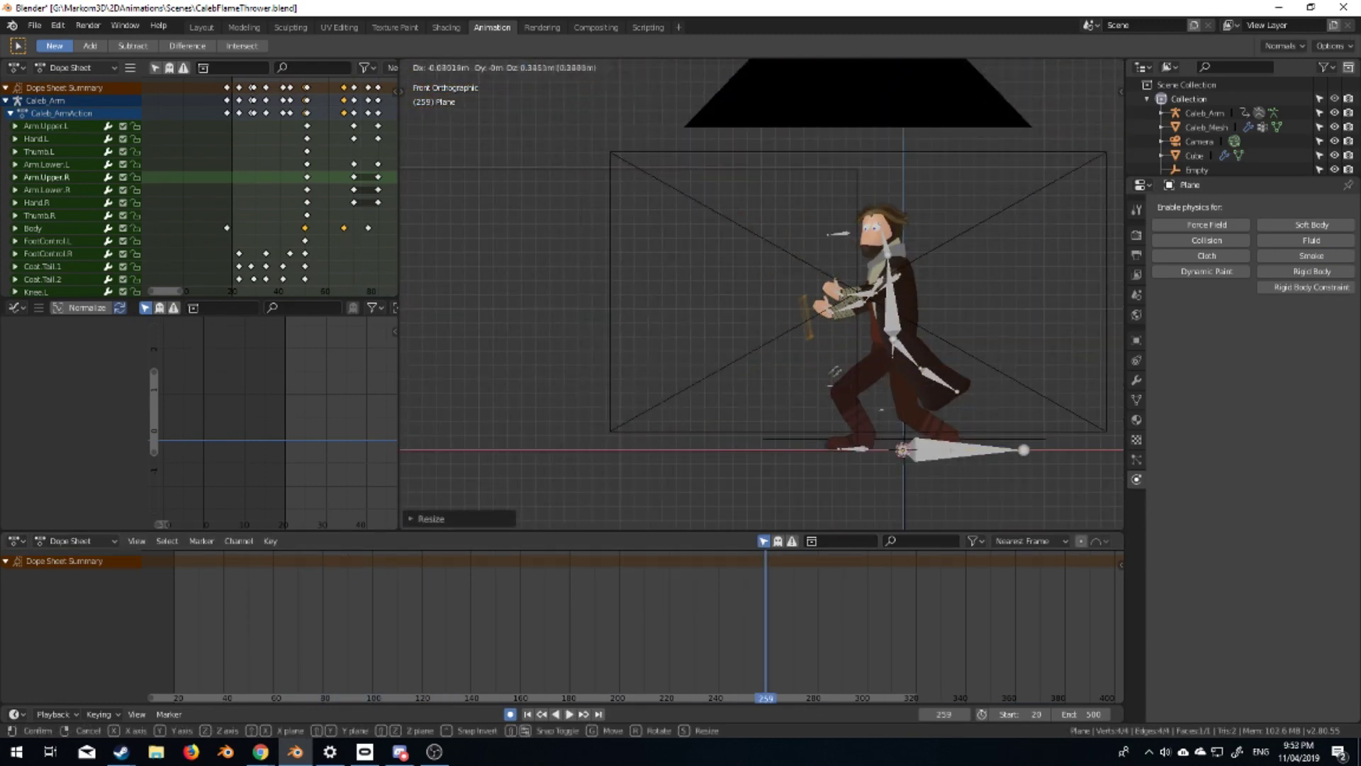
scroll(762, 295, up, 3)
middle_drag(762, 294, 851, 283)
key(KP_1)
Make the plane a Smoke Flow emitter and move to frame 96
click(1312, 255)
click(1295, 330)
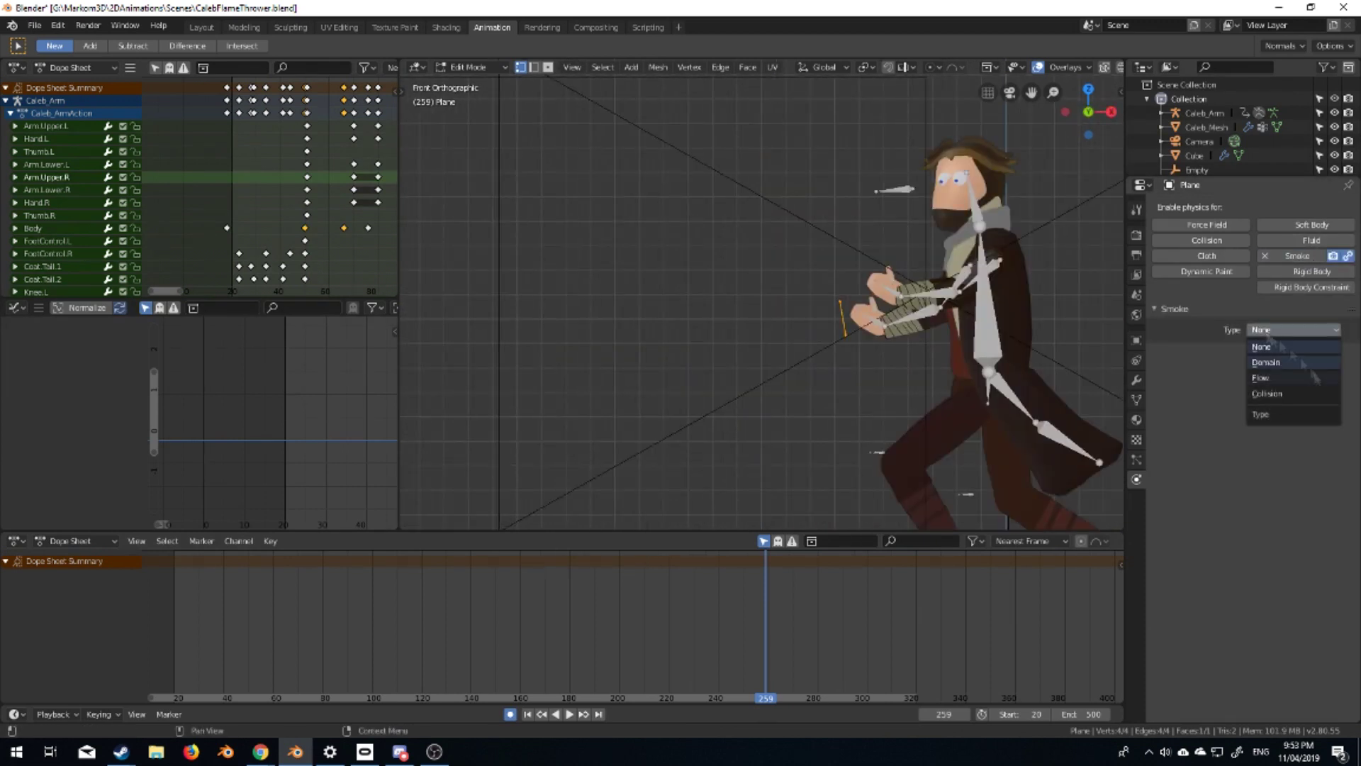
click(1269, 374)
drag(282, 681, 358, 684)
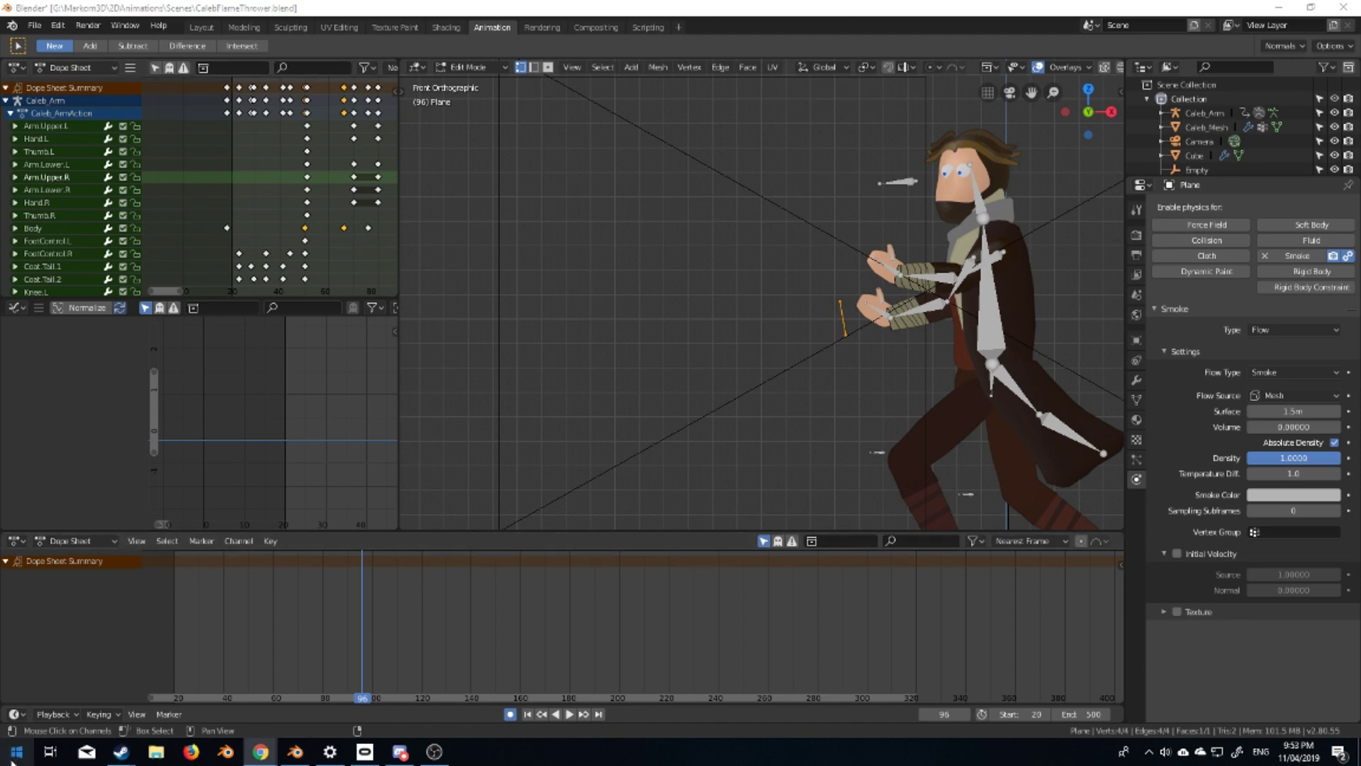
key(super)
text(word)
key(Return)
key(alt+Tab)
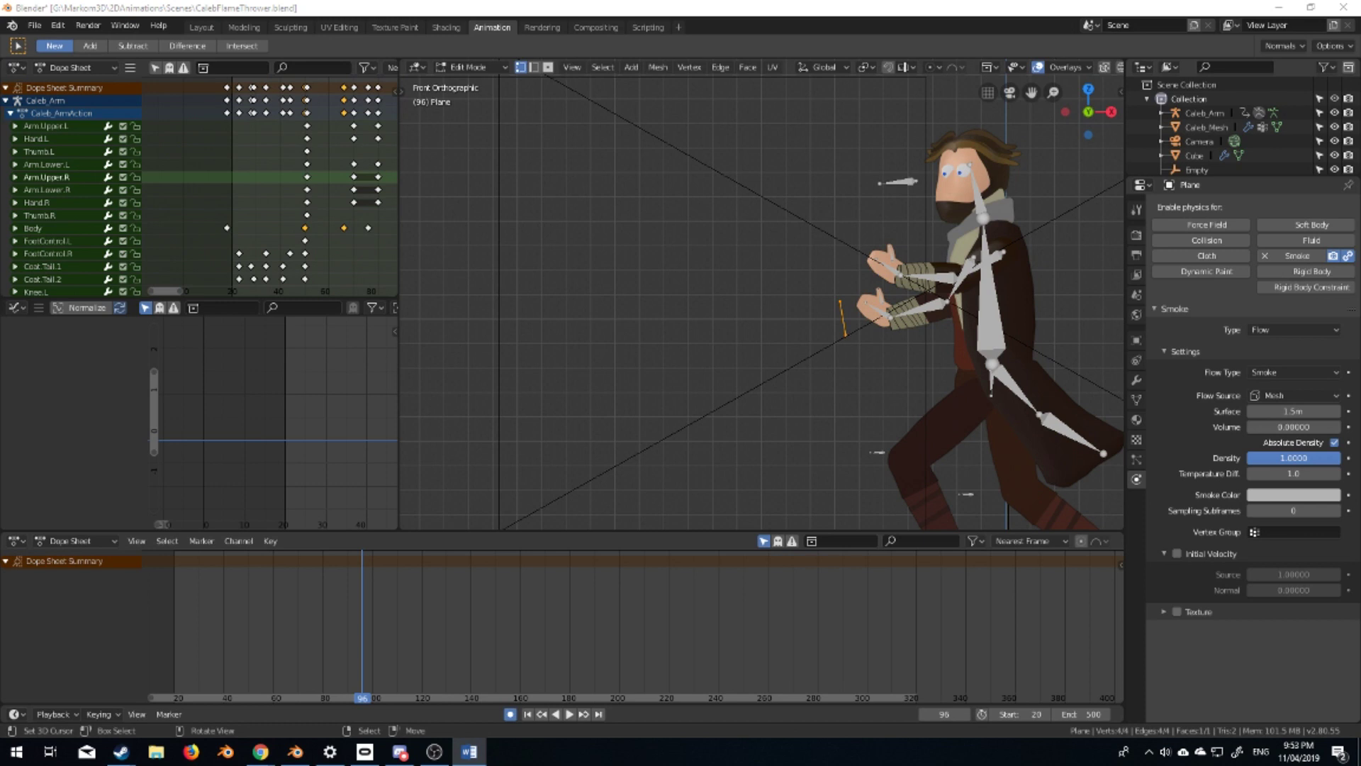
shift+middle_drag(1064, 319, 979, 319)
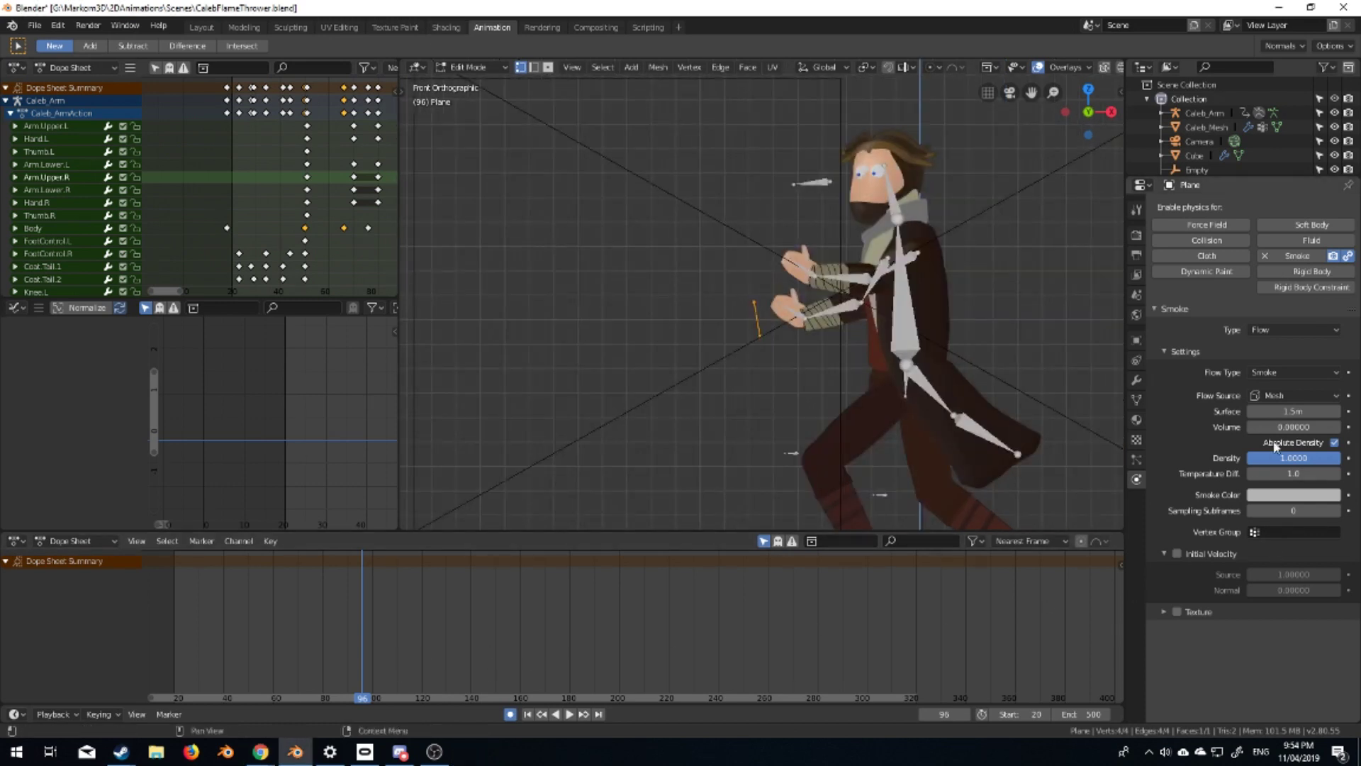
Keyframe the plane's Normal initial velocity and replay from the start
right_click(1293, 590)
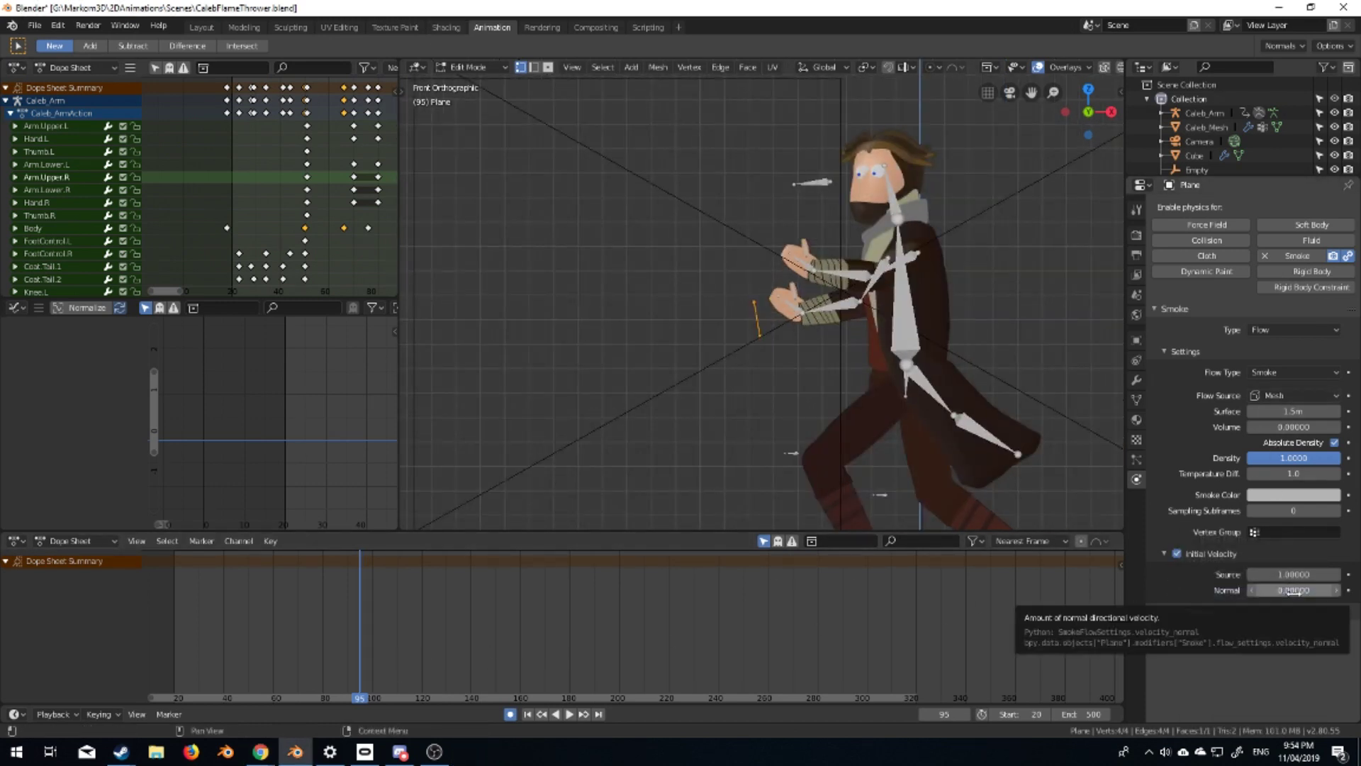
key(i)
key(Tab)
key(space)
click(528, 714)
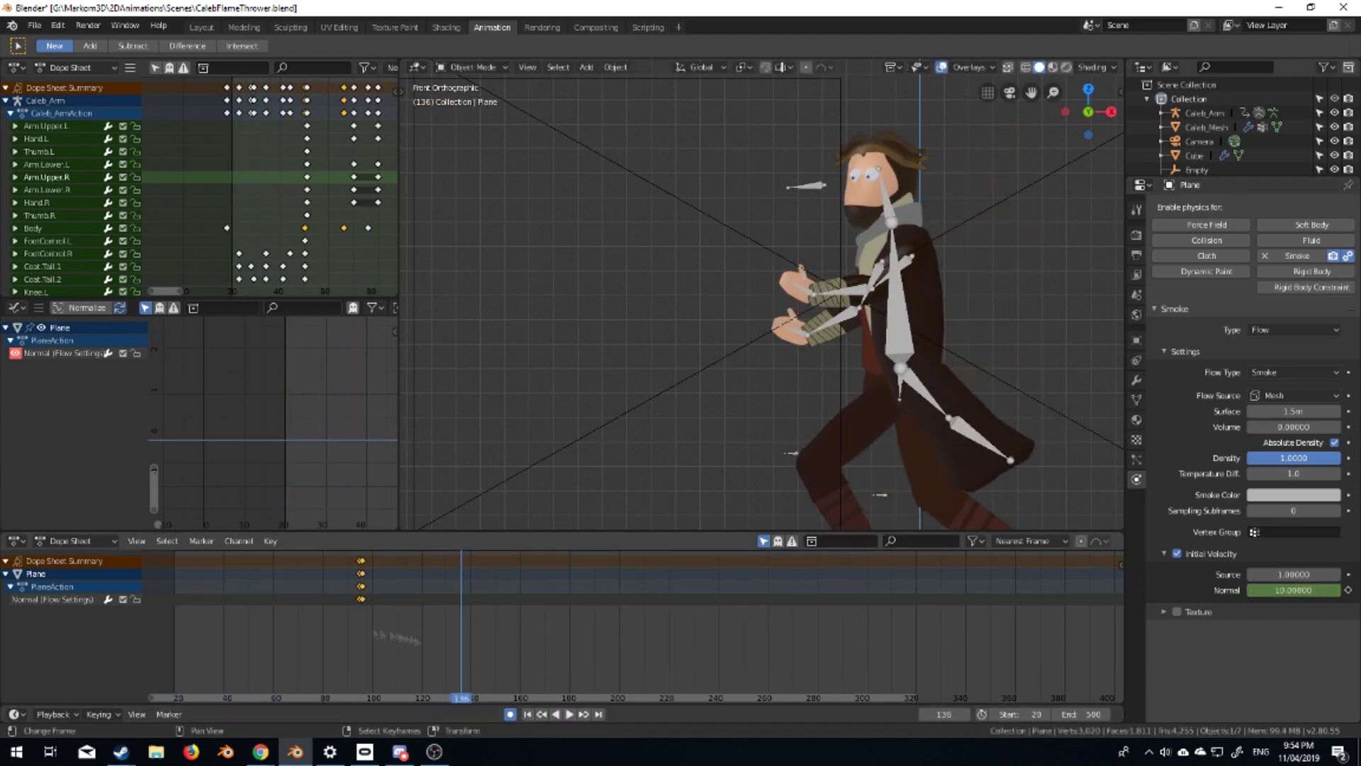
Switch the hand emitter's flow type from Smoke to Fire
middle_drag(731, 355, 764, 347)
click(1294, 373)
click(1284, 428)
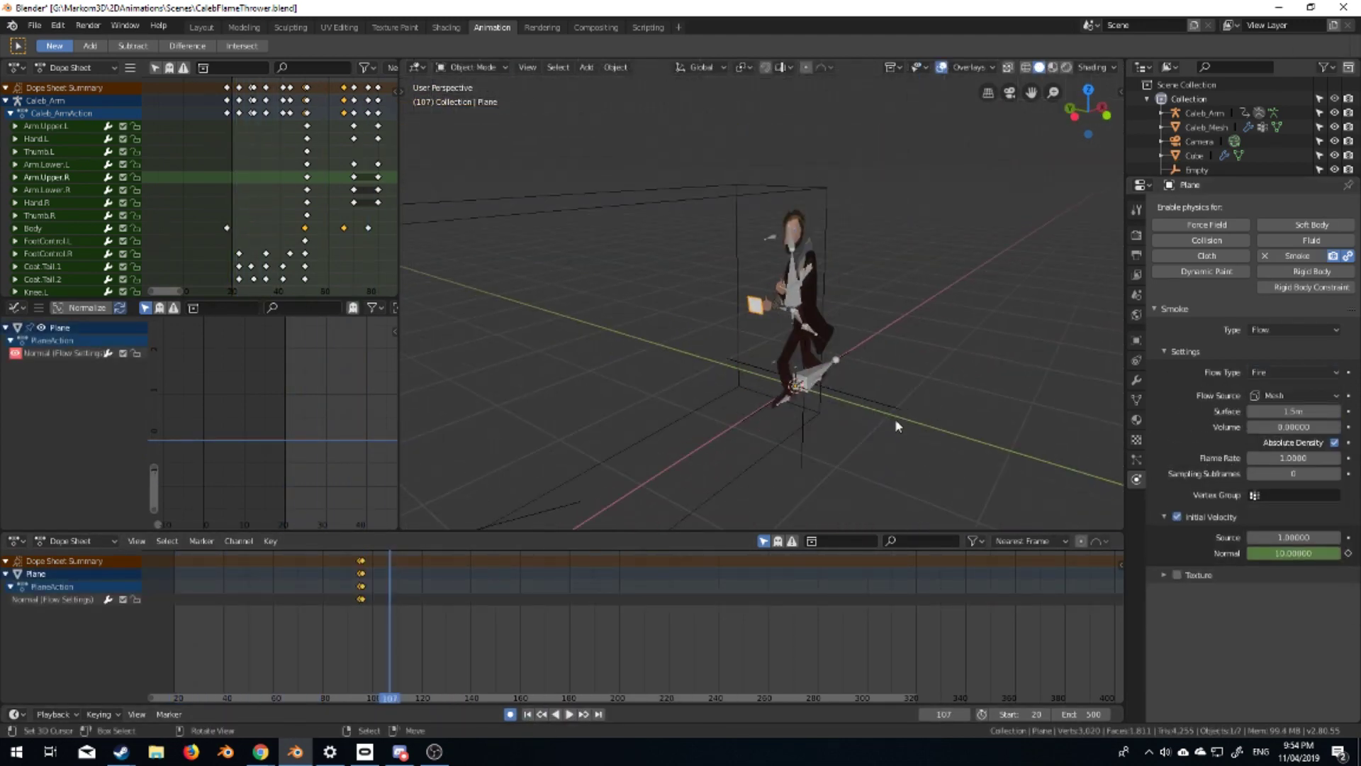
alt+middle_drag(895, 419, 896, 425)
scroll(895, 424, up, 3)
key(shift+Left)
key(space)
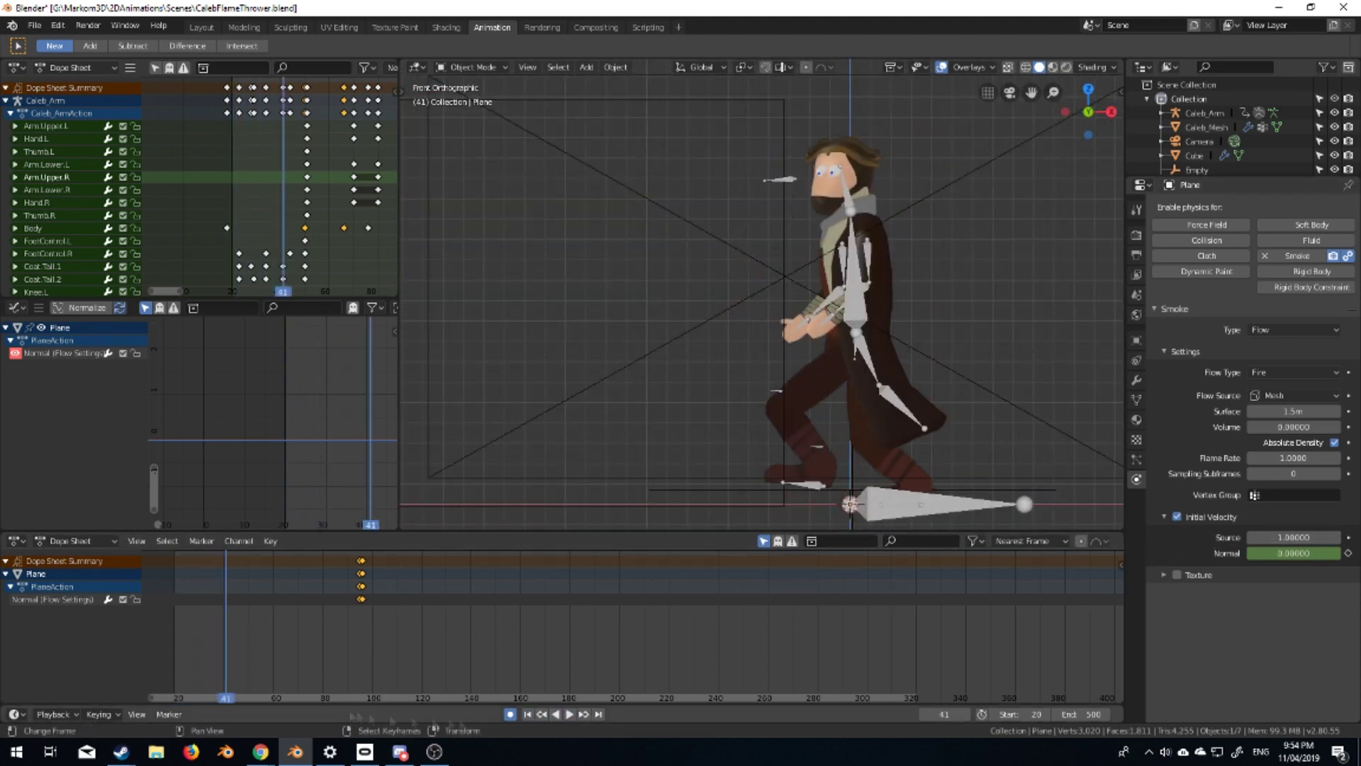
Set the animation start frame to 1 and move to frame 96
double_click(1008, 715)
text(1)
key(Return)
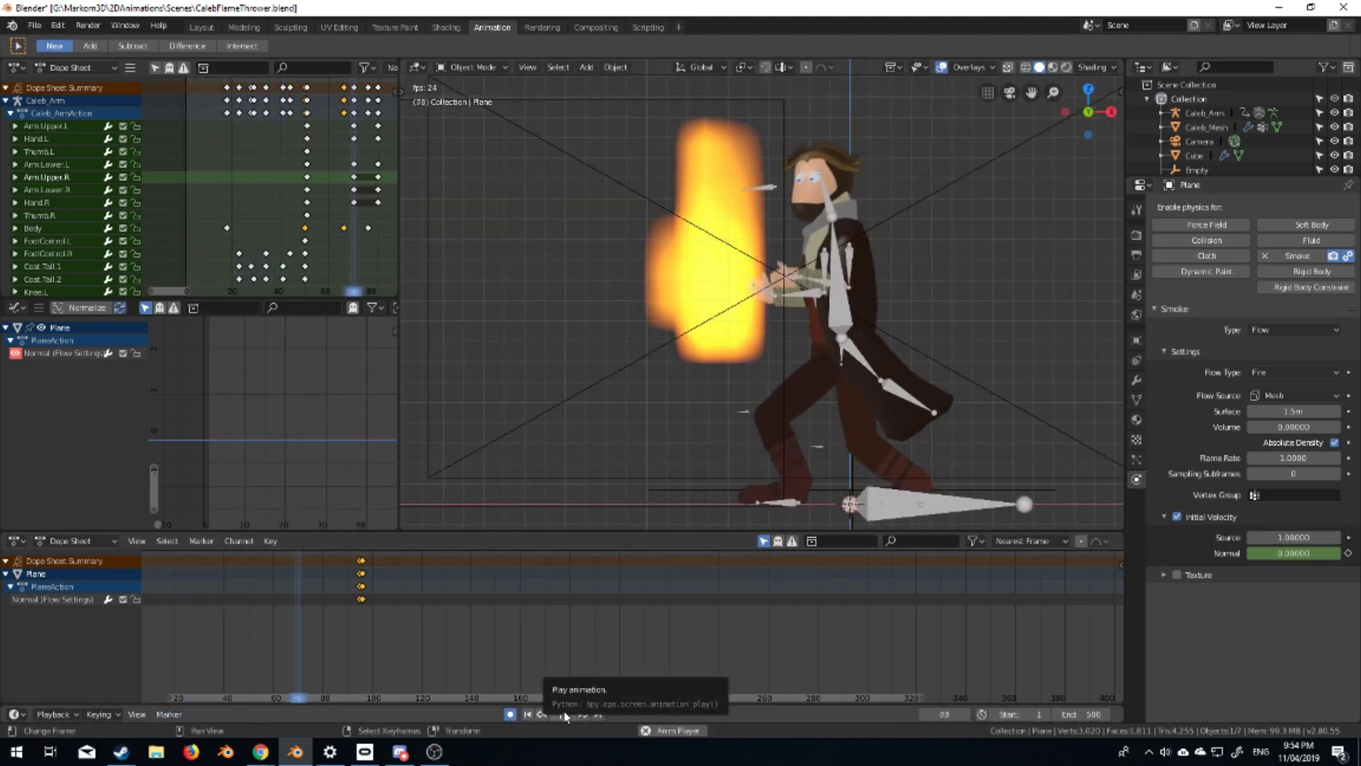
middle_drag(709, 461, 638, 426)
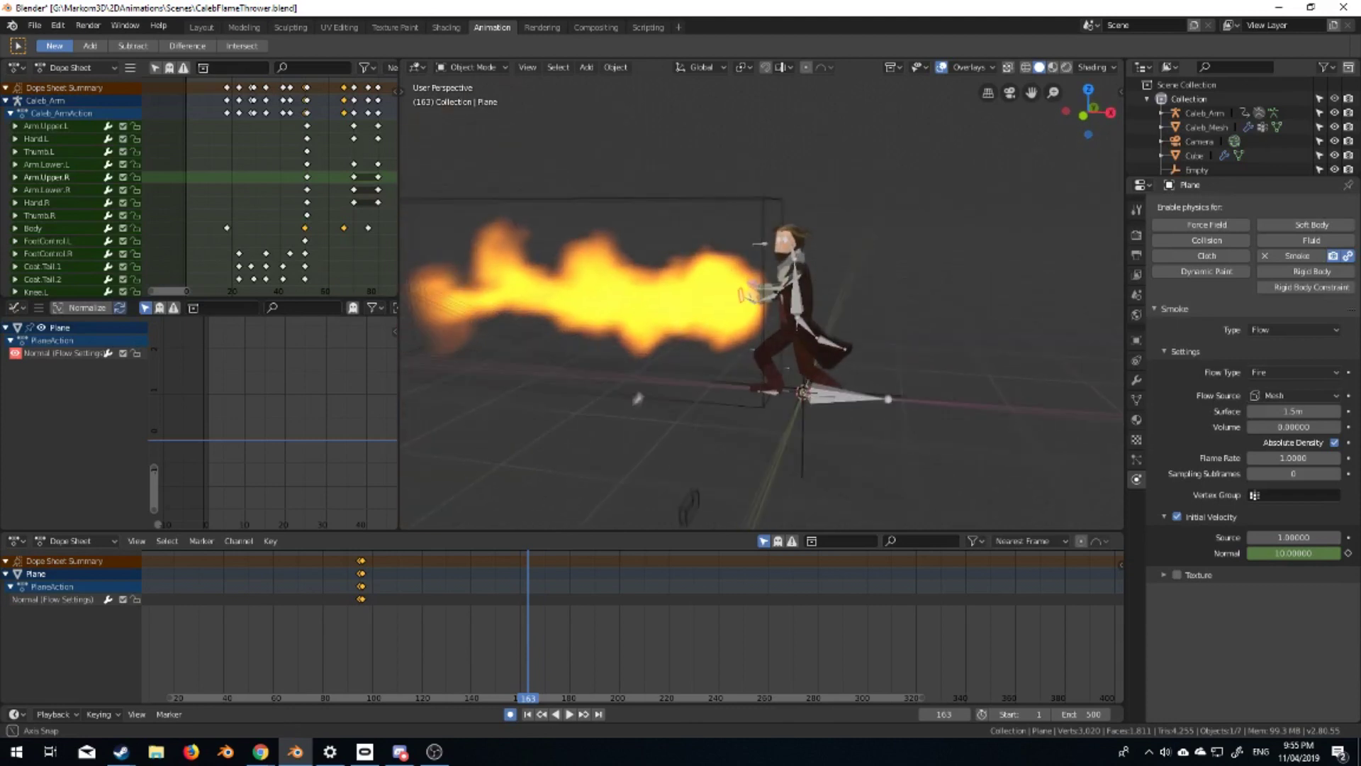
click(278, 653)
drag(278, 652, 361, 656)
key(space)
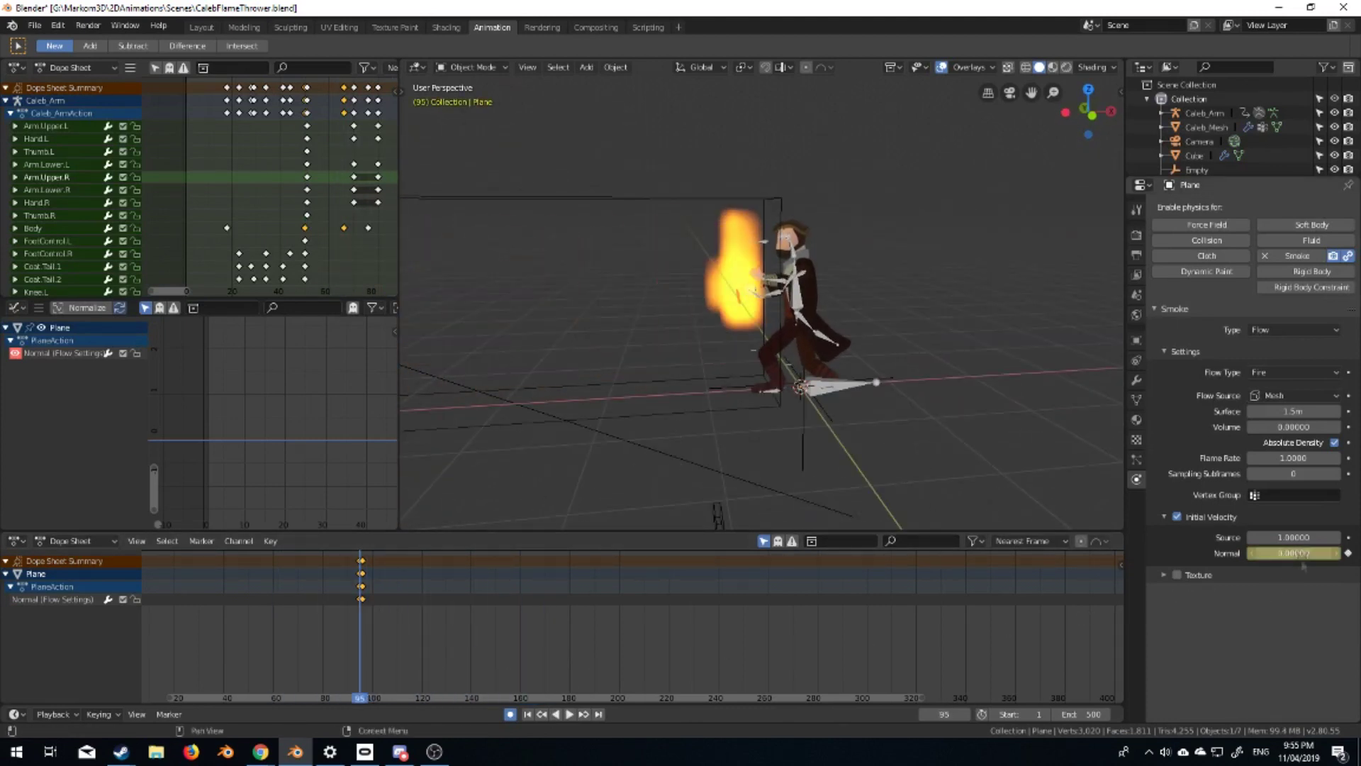
Set the Source velocity to 0 and keyframe it at frame 96
double_click(1294, 537)
text(0)
key(Return)
click(327, 698)
key(space)
middle_drag(397, 674, 606, 674)
click(607, 675)
drag(571, 678, 573, 677)
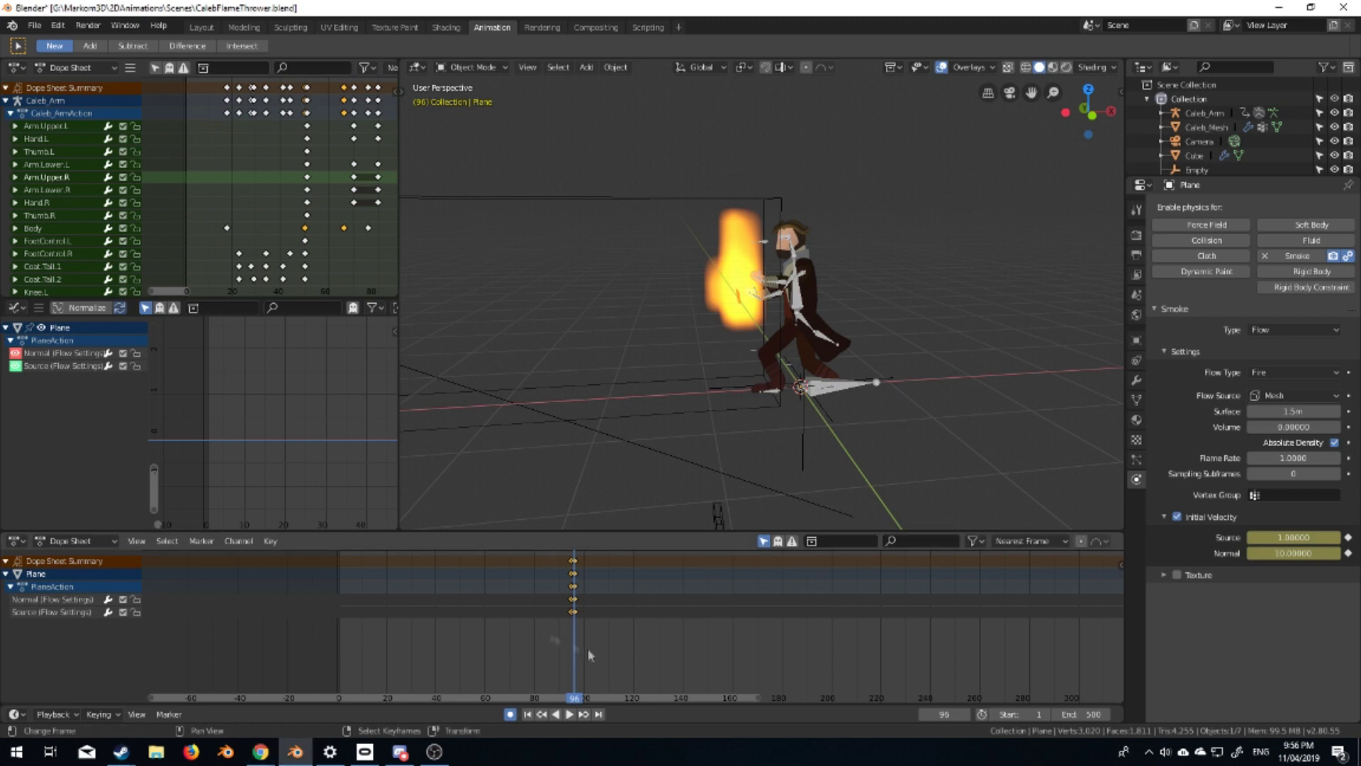
mouse_move(670, 630)
mouse_down()
mouse_move(365, 628)
mouse_move(884, 668)
mouse_move(486, 660)
mouse_move(574, 660)
mouse_up()
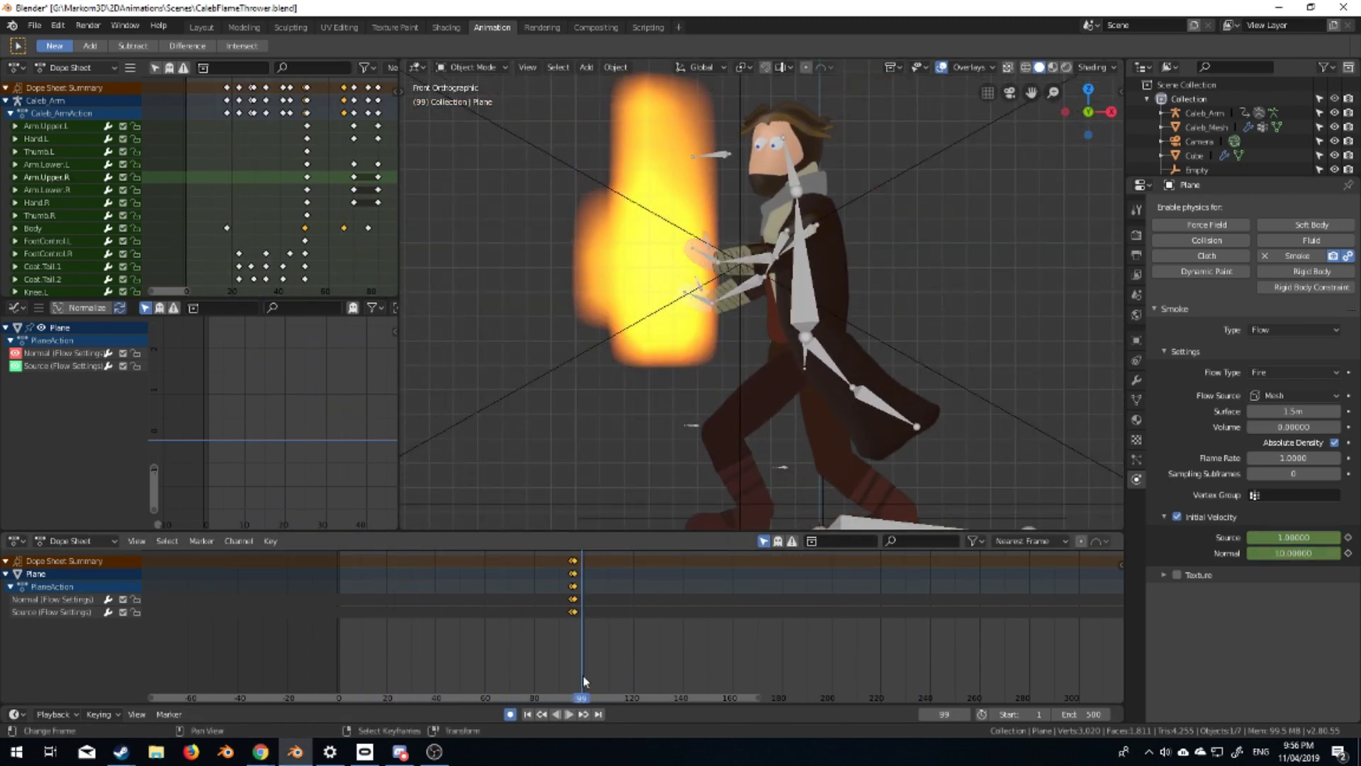
Keyframe the Flame Rate and replay the fire through the scene camera
key(i)
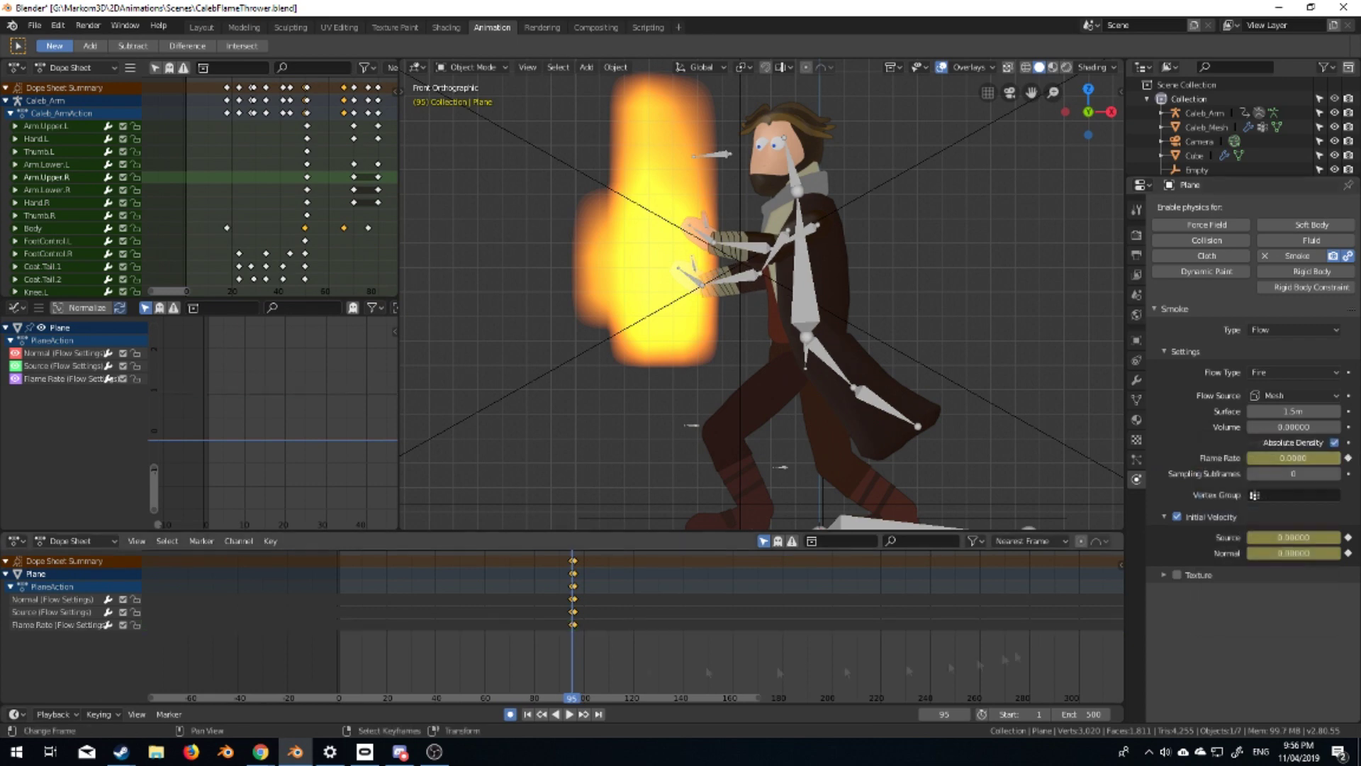
key(shift+Left)
click(570, 714)
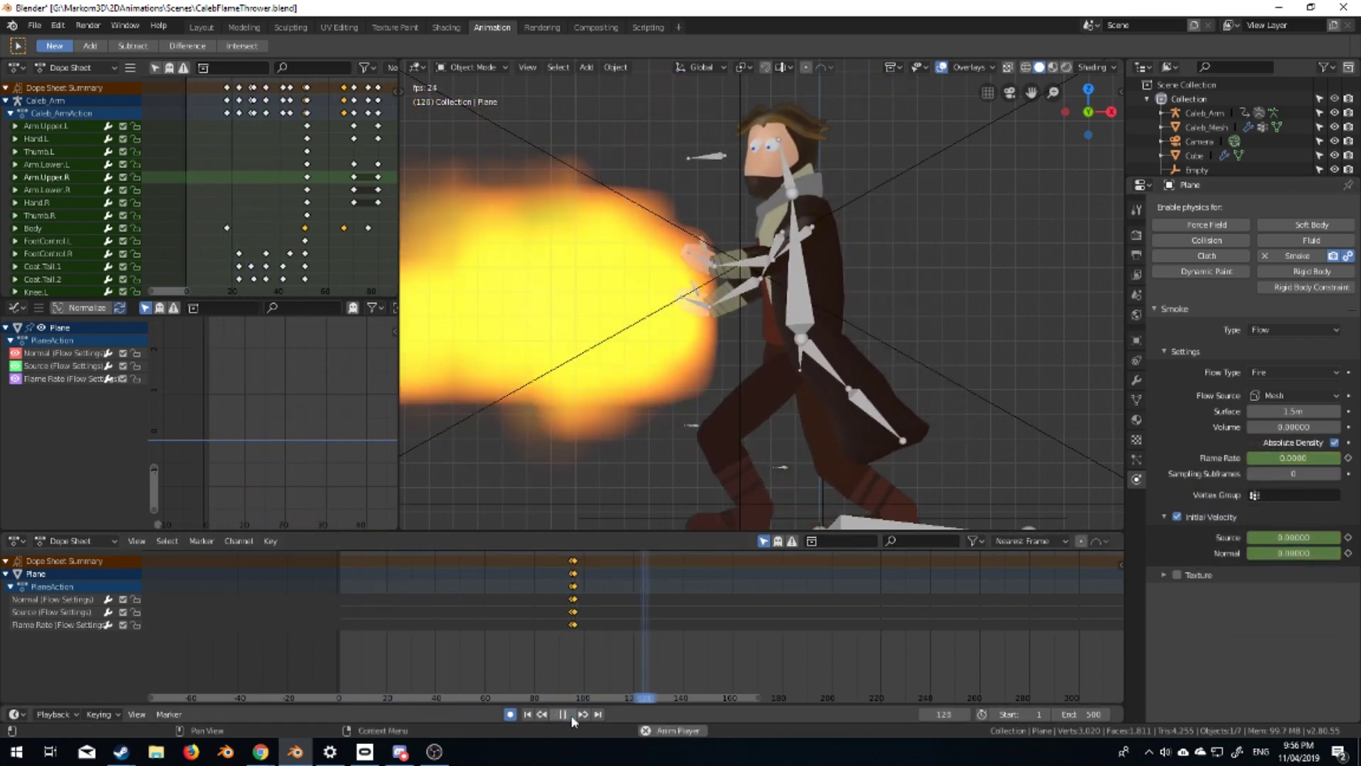
key(KP_0)
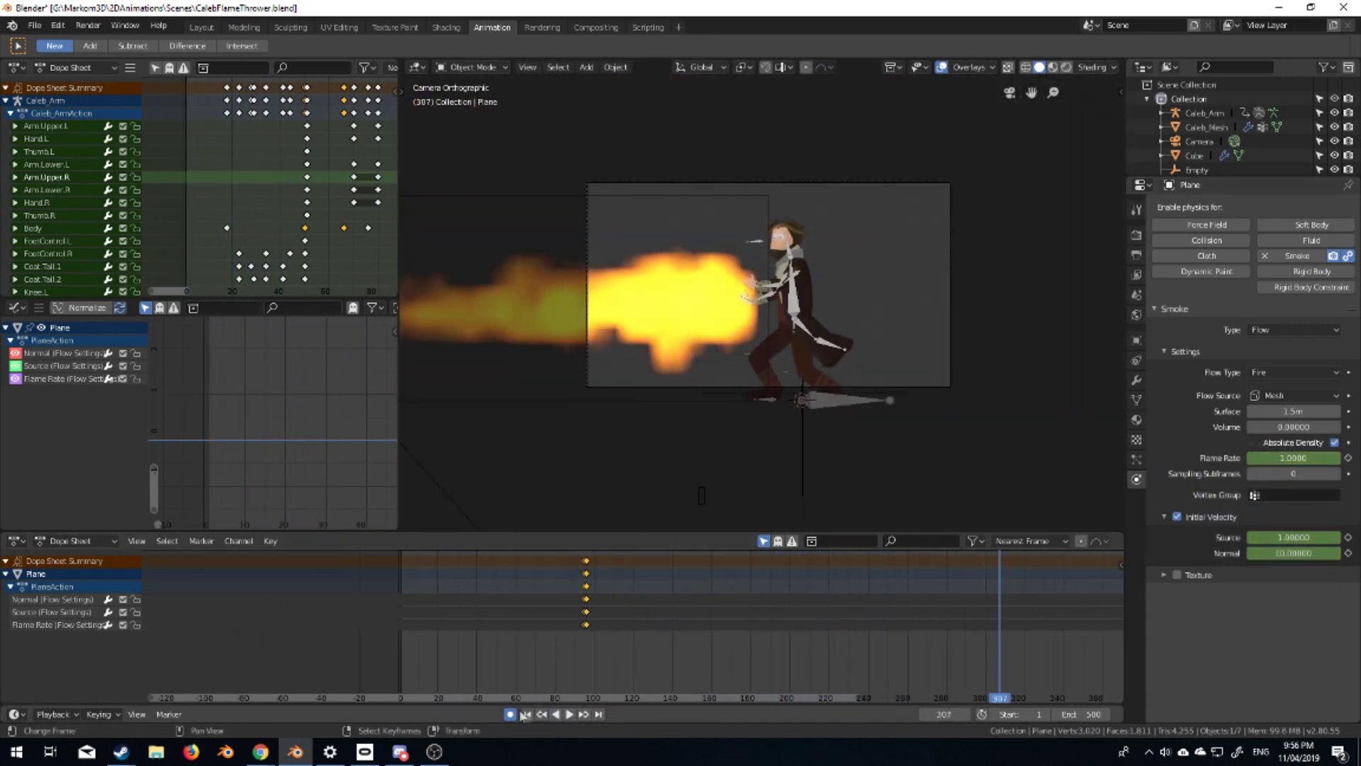
key(shift+Left)
key(space)
Slide the camera along X and keyframe its position at frame 140
click(950, 319)
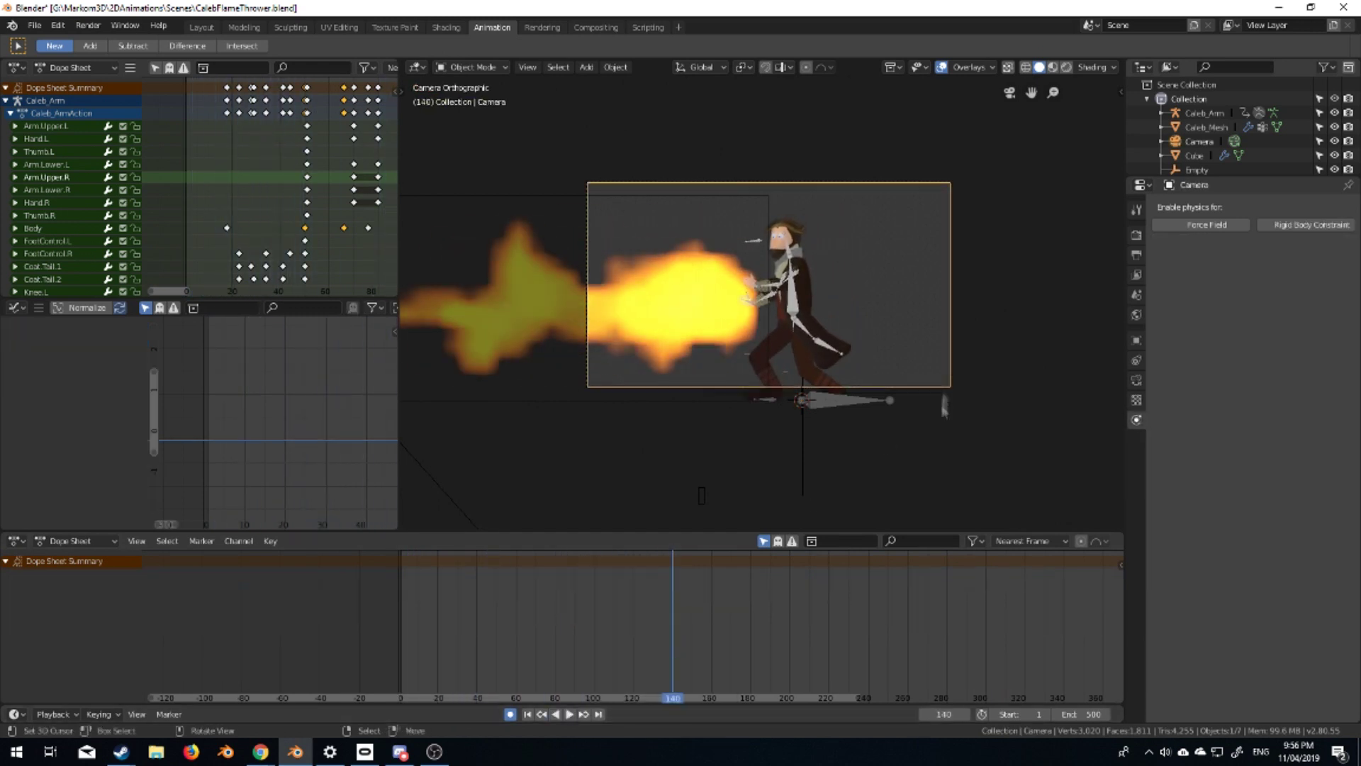
key(g)
key(x)
click(848, 450)
key(shift+Left)
click(570, 714)
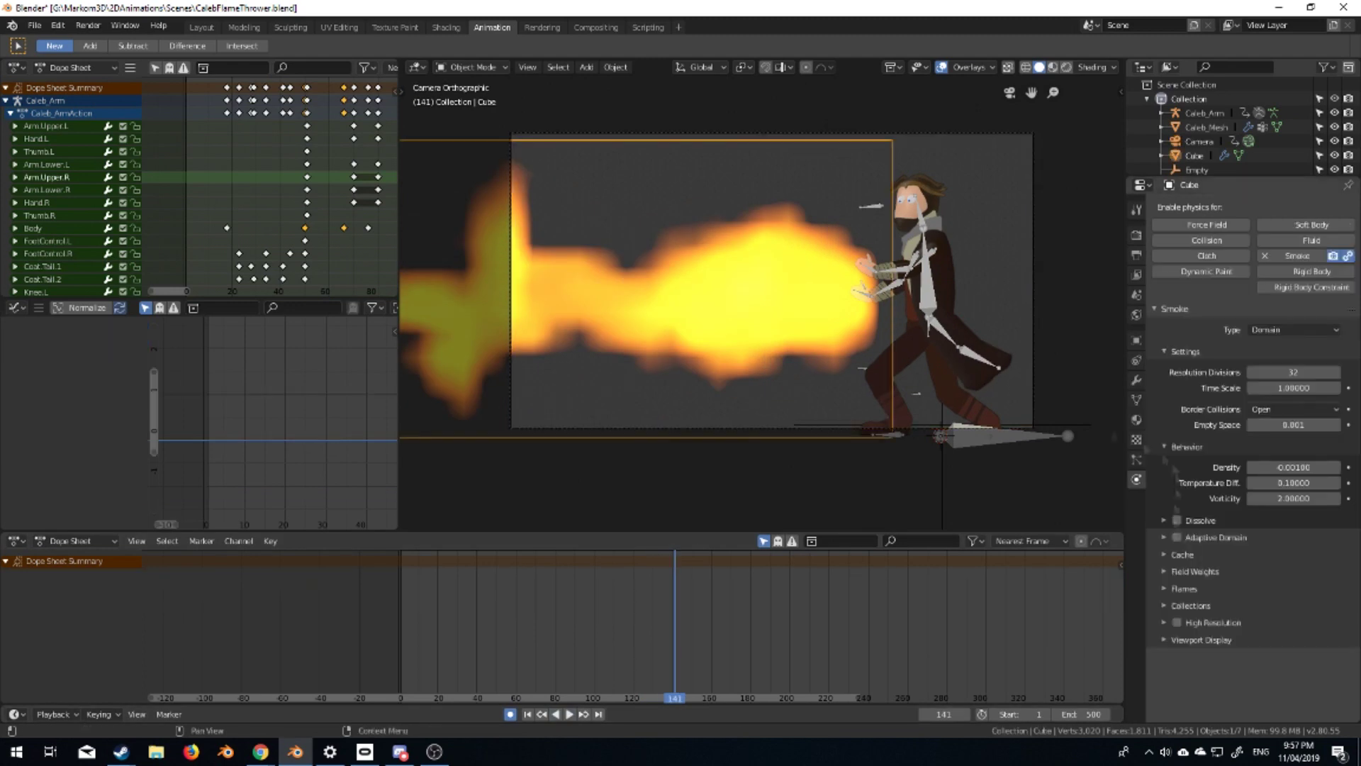
Raise the smoke domain to 64 resolution divisions and play back the fire
drag(1298, 372, 1294, 372)
text(64)
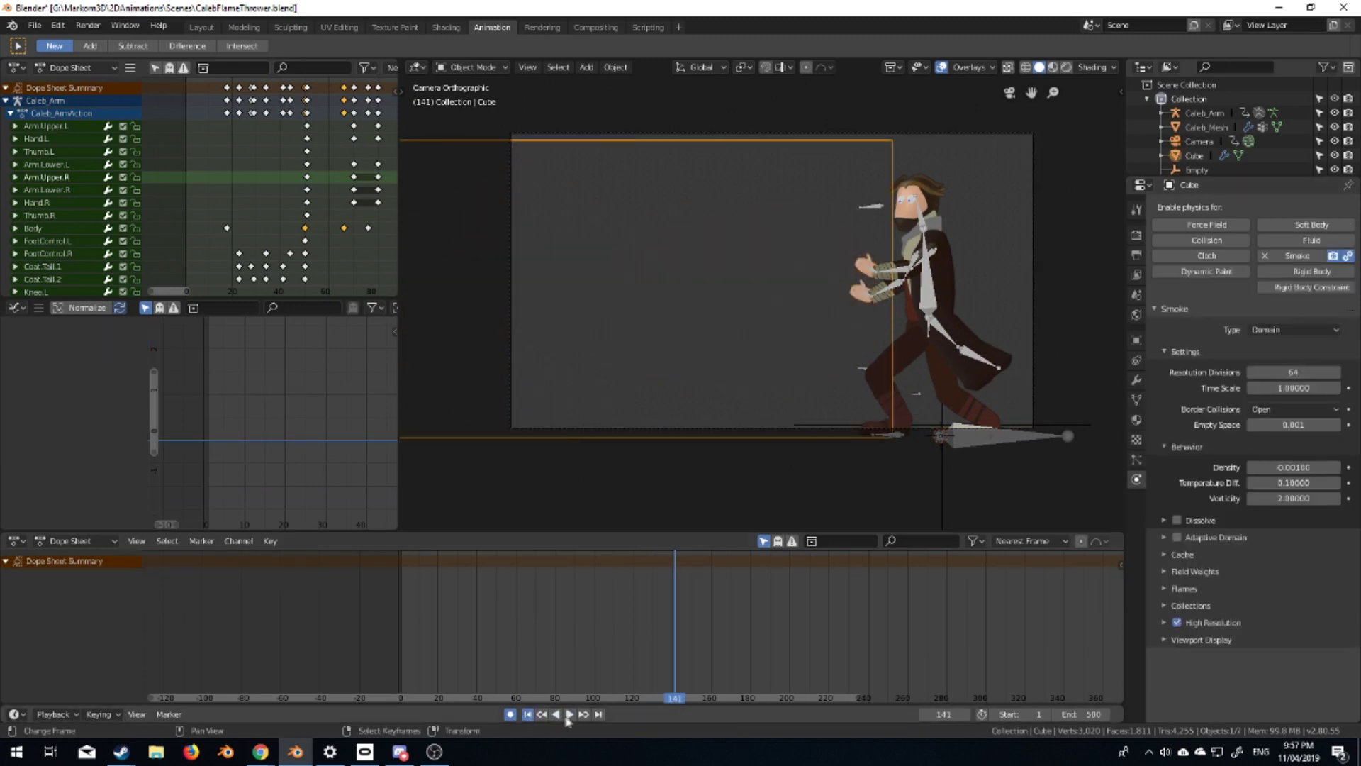
key(shift+Left)
click(568, 714)
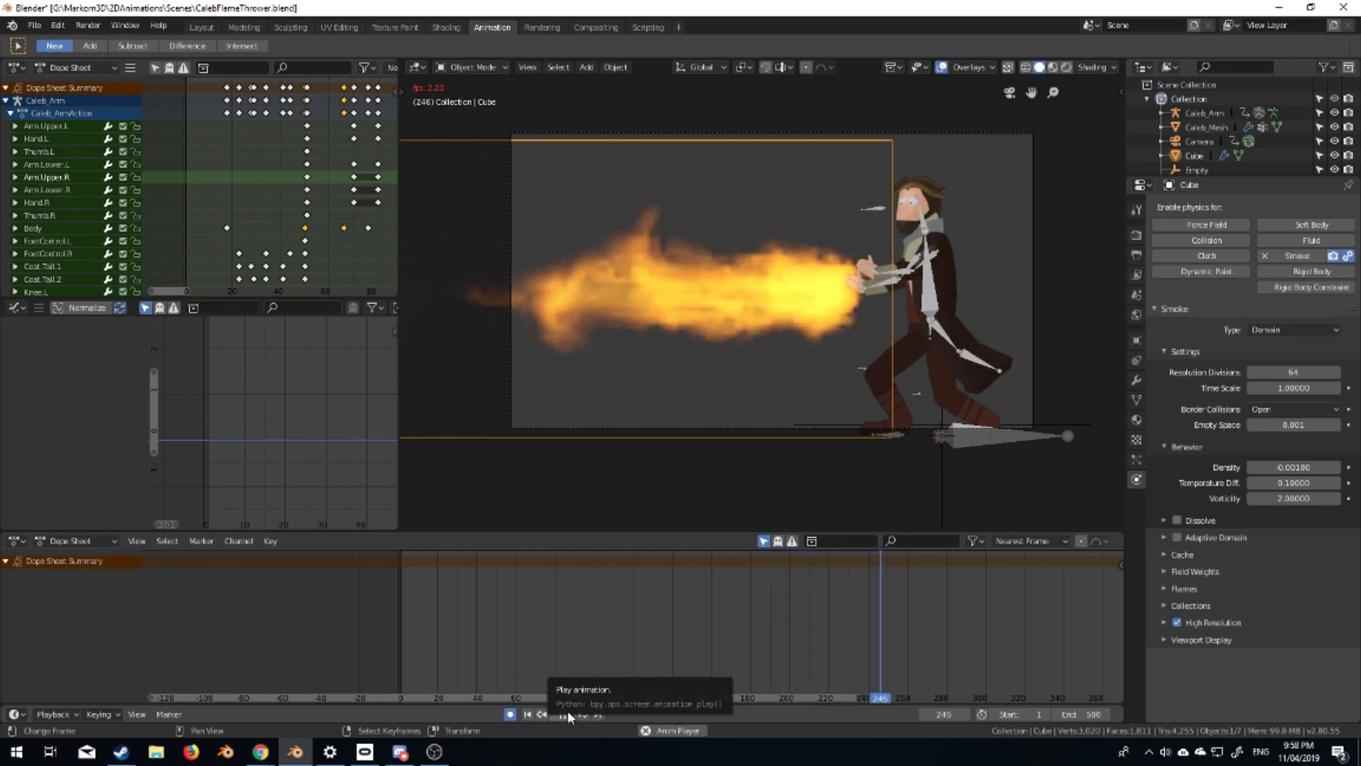
click(567, 711)
Expand the domain's Cache settings, then show the Shading workspace from the front
click(1183, 554)
scroll(1315, 599, down, 4)
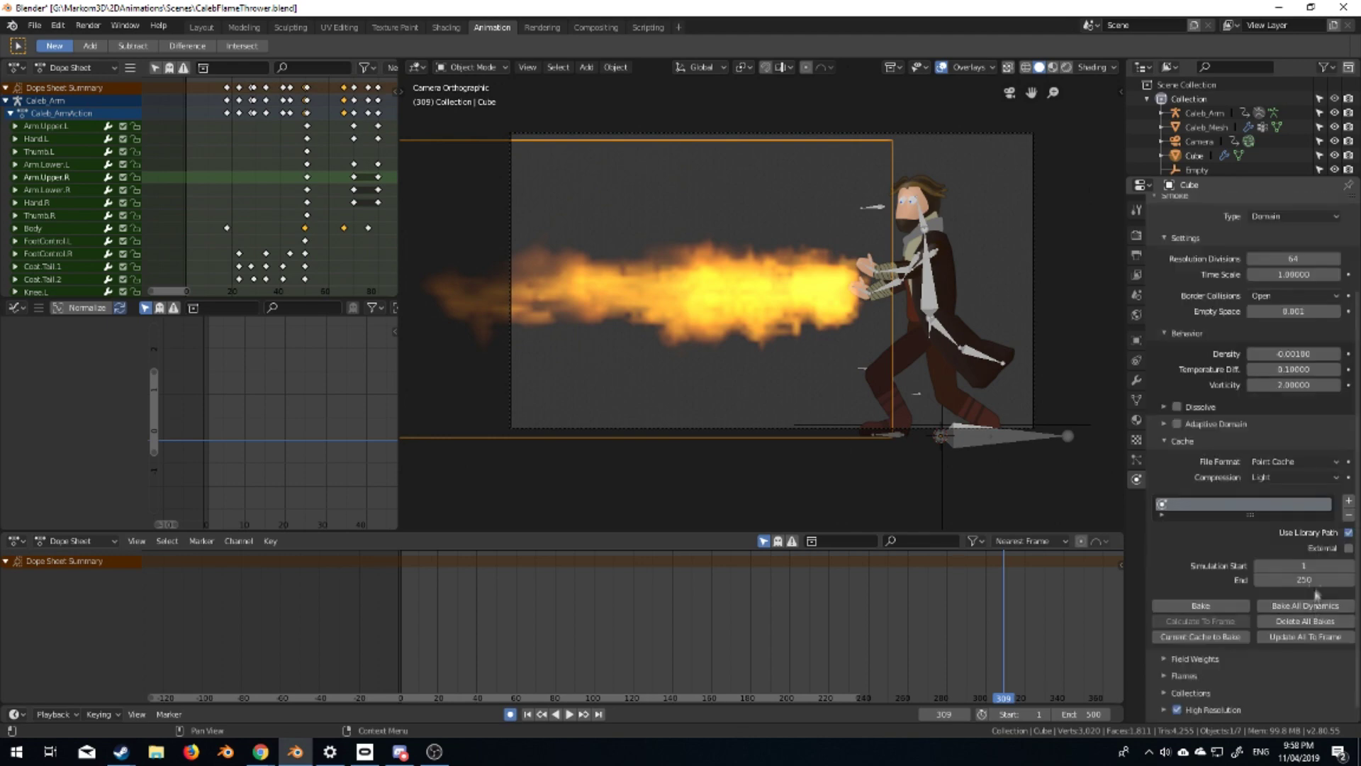
click(446, 27)
key(KP_1)
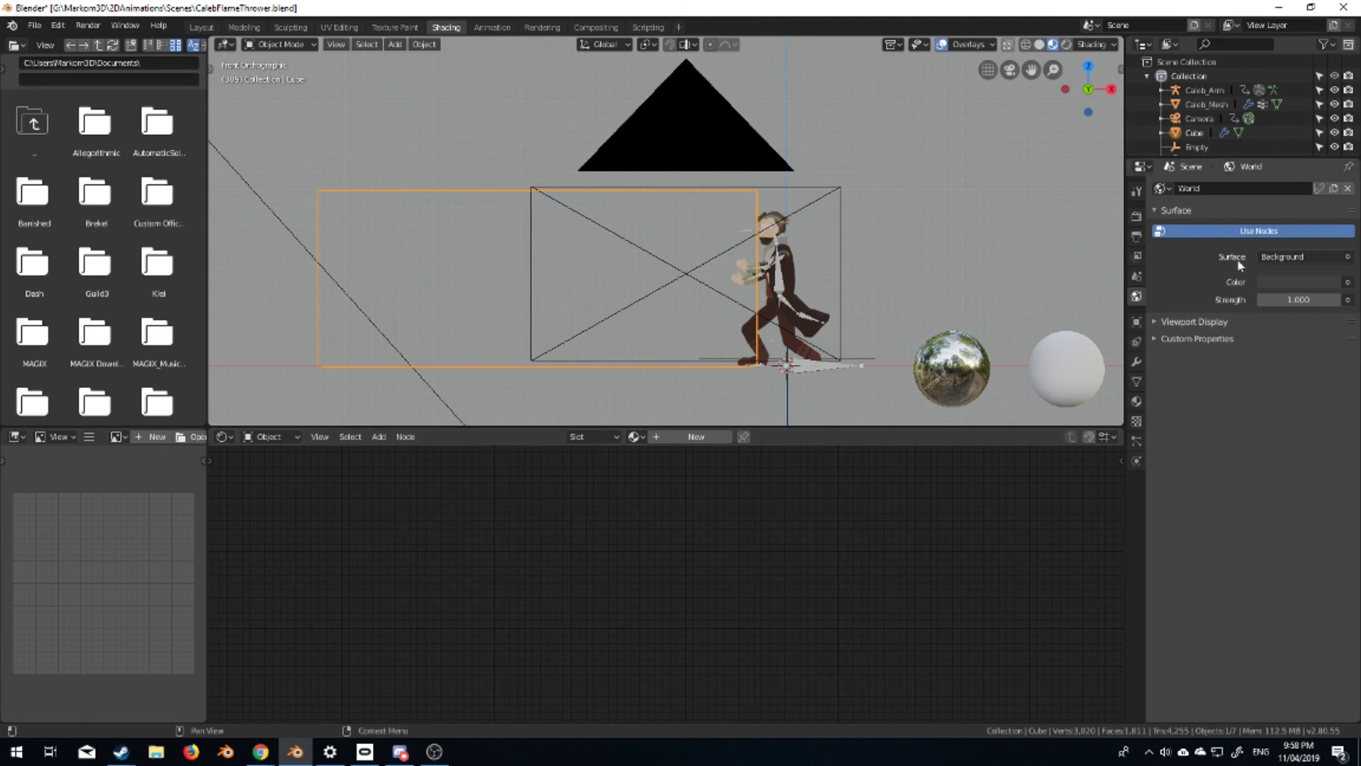
Create a Fire material on the domain, replacing the Principled BSDF with a Principled Volume shader
click(692, 437)
text(ire)
key(Return)
click(492, 547)
key(Delete)
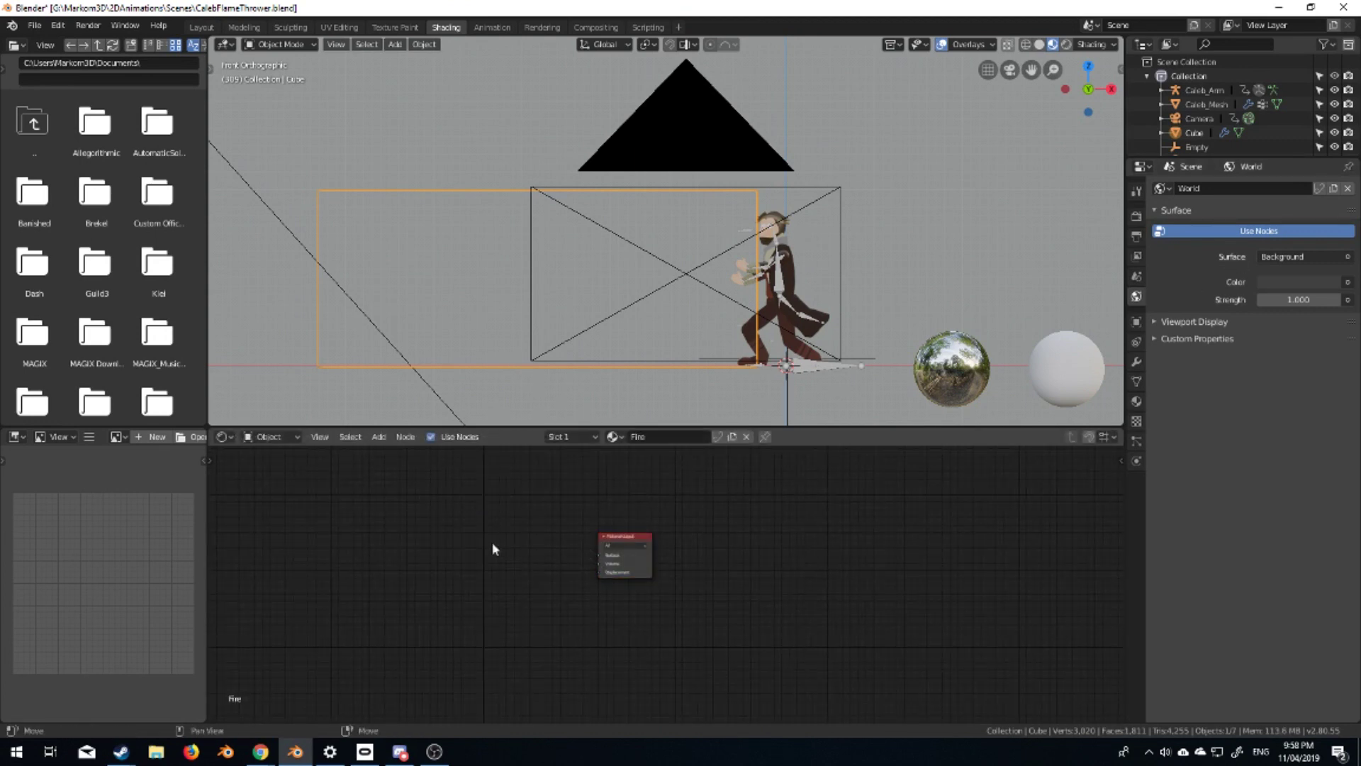
key(shift+a)
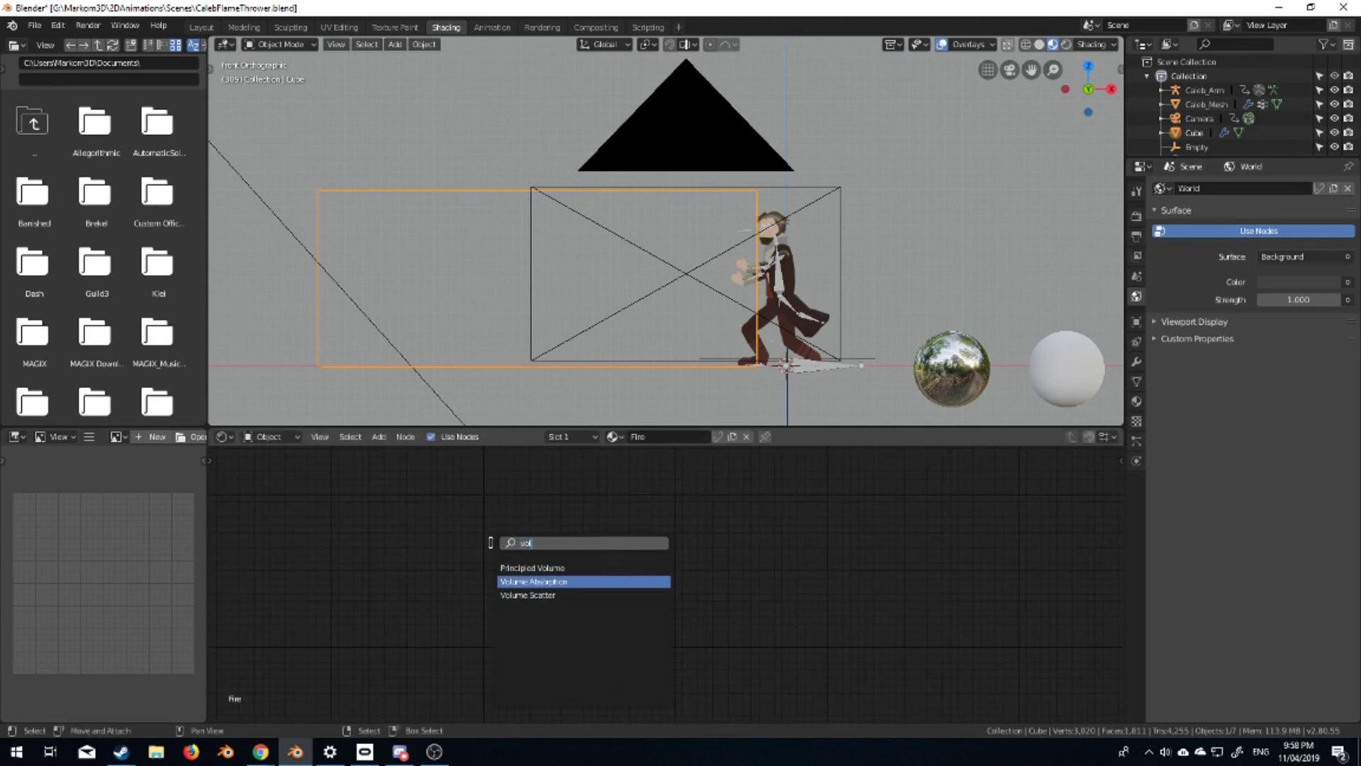
click(532, 567)
click(415, 543)
mouse_move(466, 535)
mouse_down()
mouse_move(608, 567)
mouse_move(666, 545)
mouse_up()
Insert an Add Shader on the volume link and feed an Emission node into it
key(shift+a)
click(582, 559)
text(add)
key(Return)
key(shift+a)
click(568, 571)
text(emission)
key(Return)
click(582, 631)
drag(599, 626, 634, 510)
middle_drag(723, 645, 679, 656)
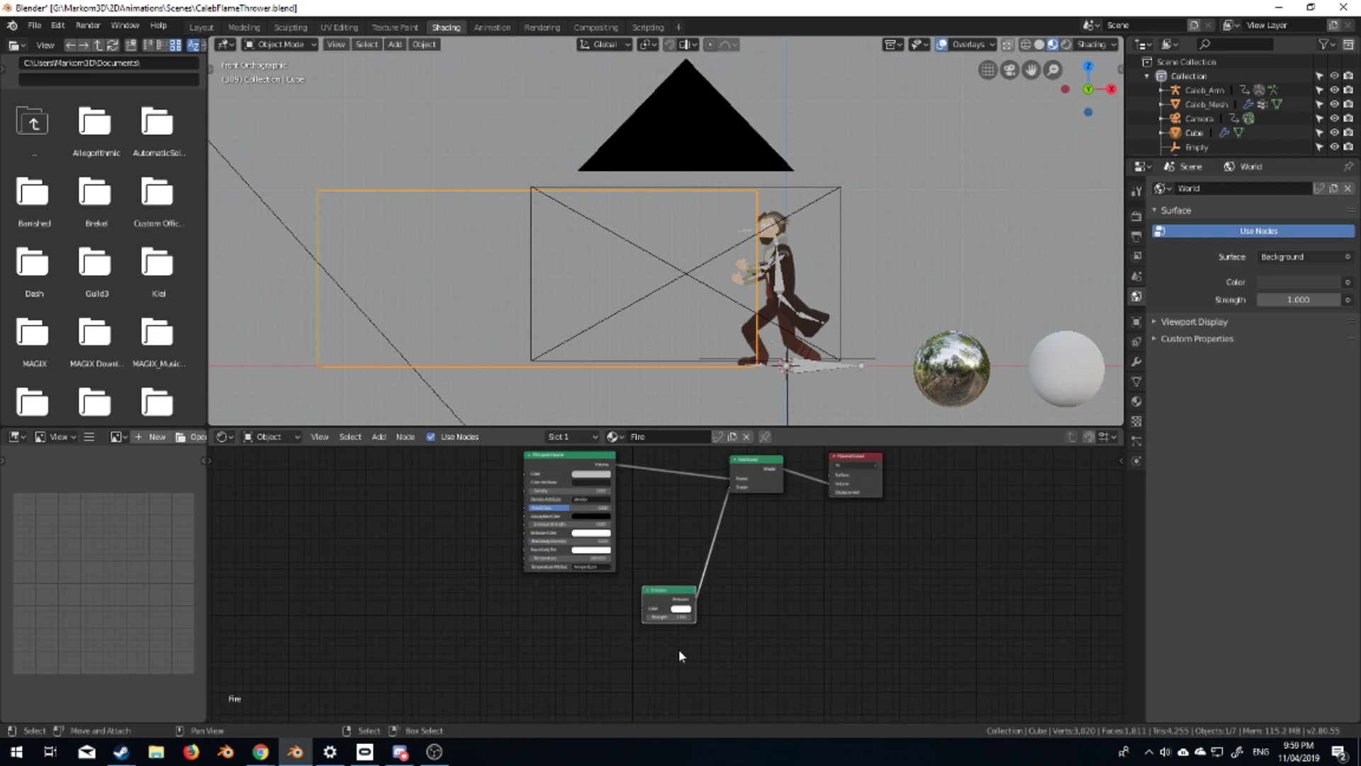
Drive the Emission from a flame Attribute node through a ColorRamp
click(502, 571)
text(attribute)
key(Return)
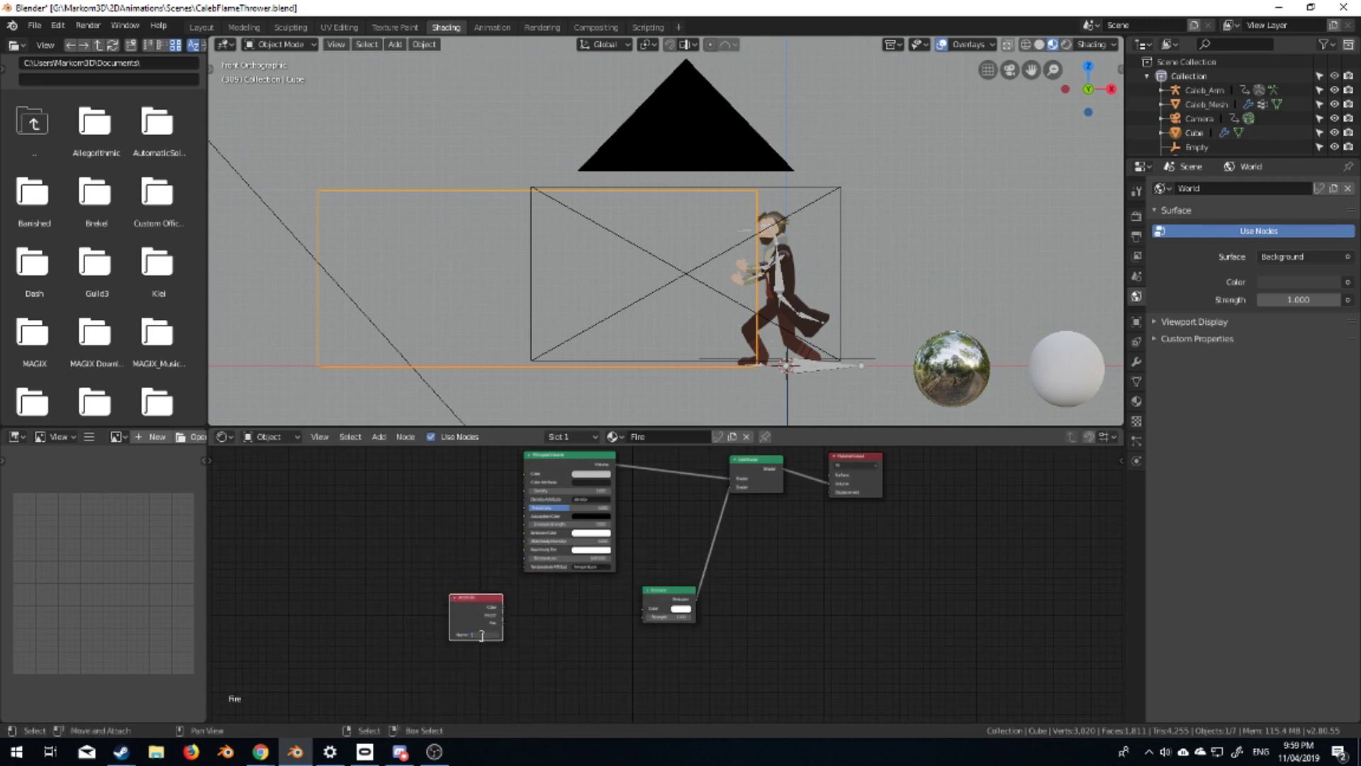
click(438, 623)
middle_drag(438, 623, 383, 542)
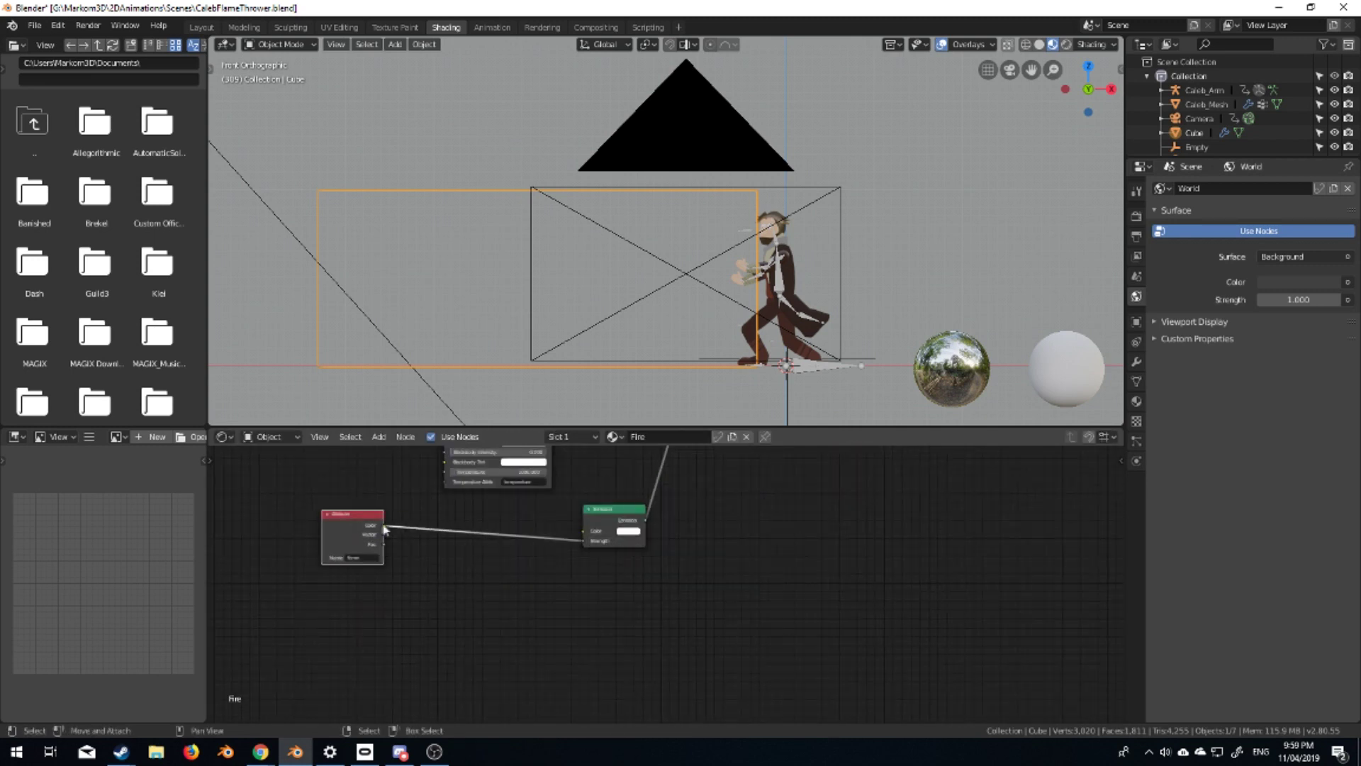
click(427, 531)
text(color ramp)
key(Return)
click(459, 554)
Tint the ColorRamp stop colour orange
scroll(459, 553, up, 2)
click(718, 567)
drag(699, 456, 697, 418)
click(655, 571)
click(677, 605)
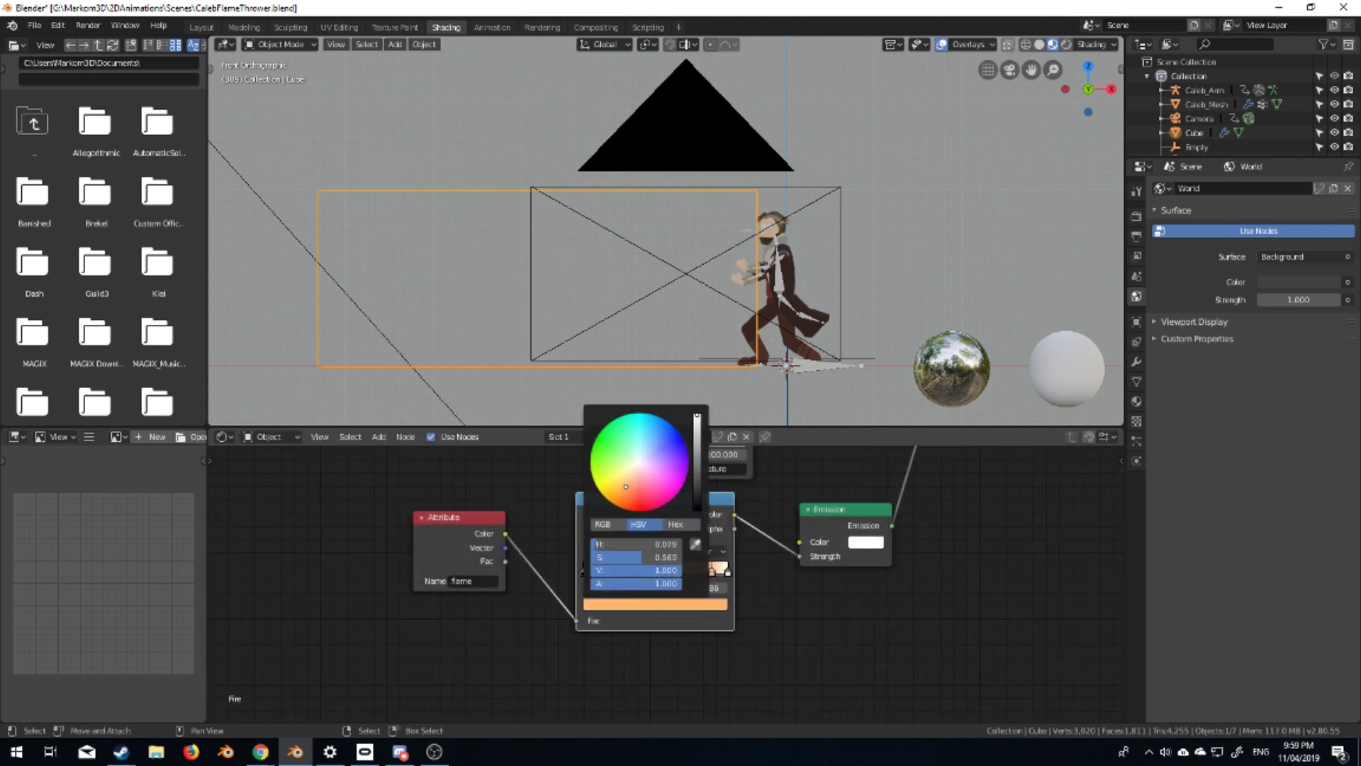
Multiply the flame Fac by 20 with a Math node and feed it into Emission Strength
middle_drag(600, 698, 620, 624)
key(shift+a)
text(m)
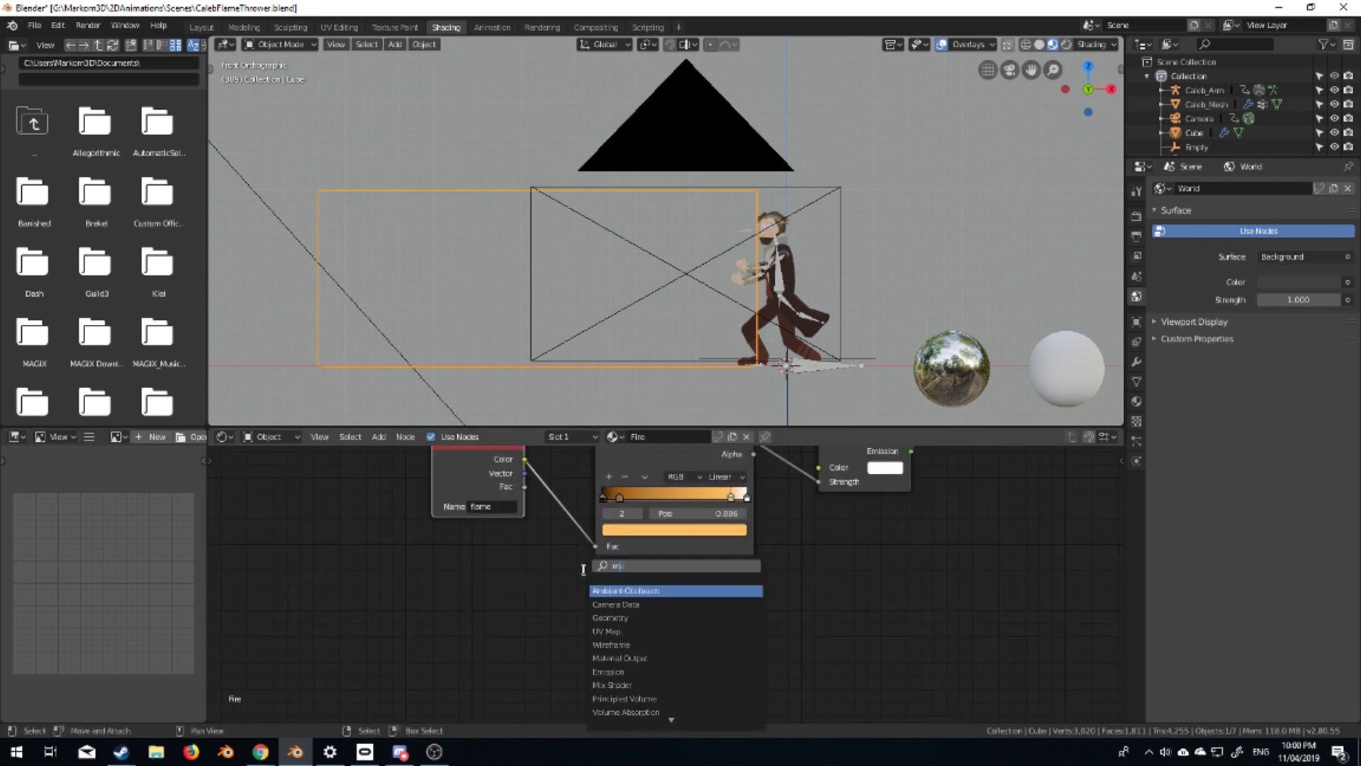
text(math)
key(Return)
key(Return)
click(677, 618)
click(659, 585)
drag(722, 598, 819, 481)
middle_drag(822, 495, 791, 539)
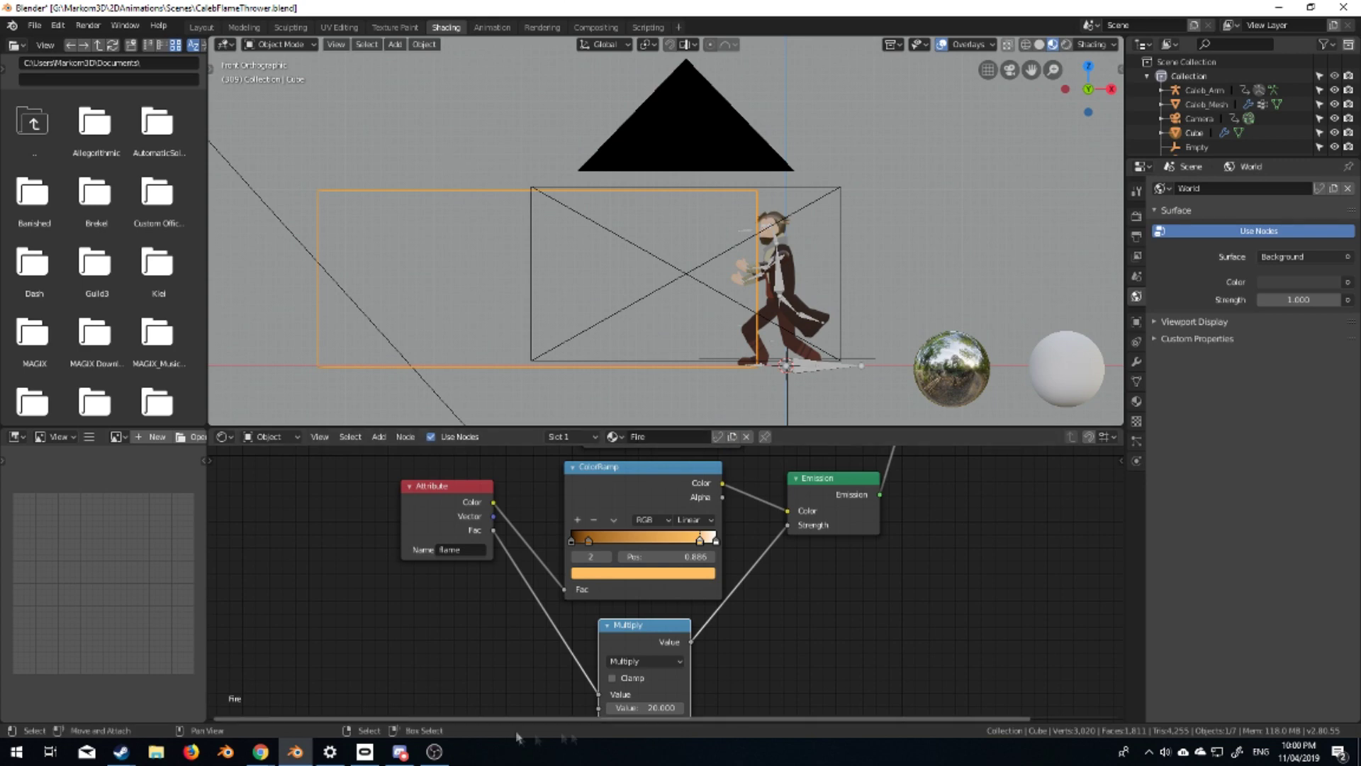
click(1067, 44)
Switch to the Layout workspace and view the scene through the camera in rendered shading
click(201, 27)
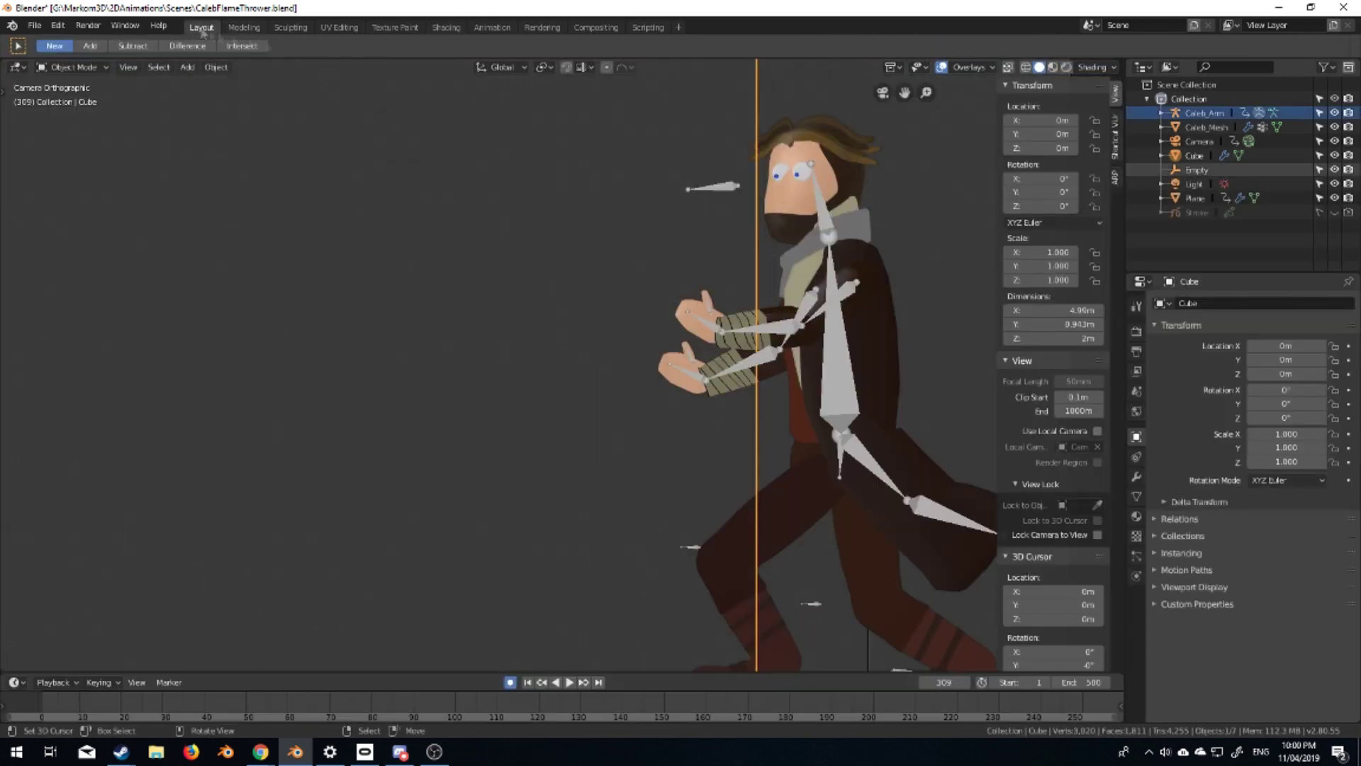
key(KP_0)
click(1066, 67)
scroll(574, 383, down, 3)
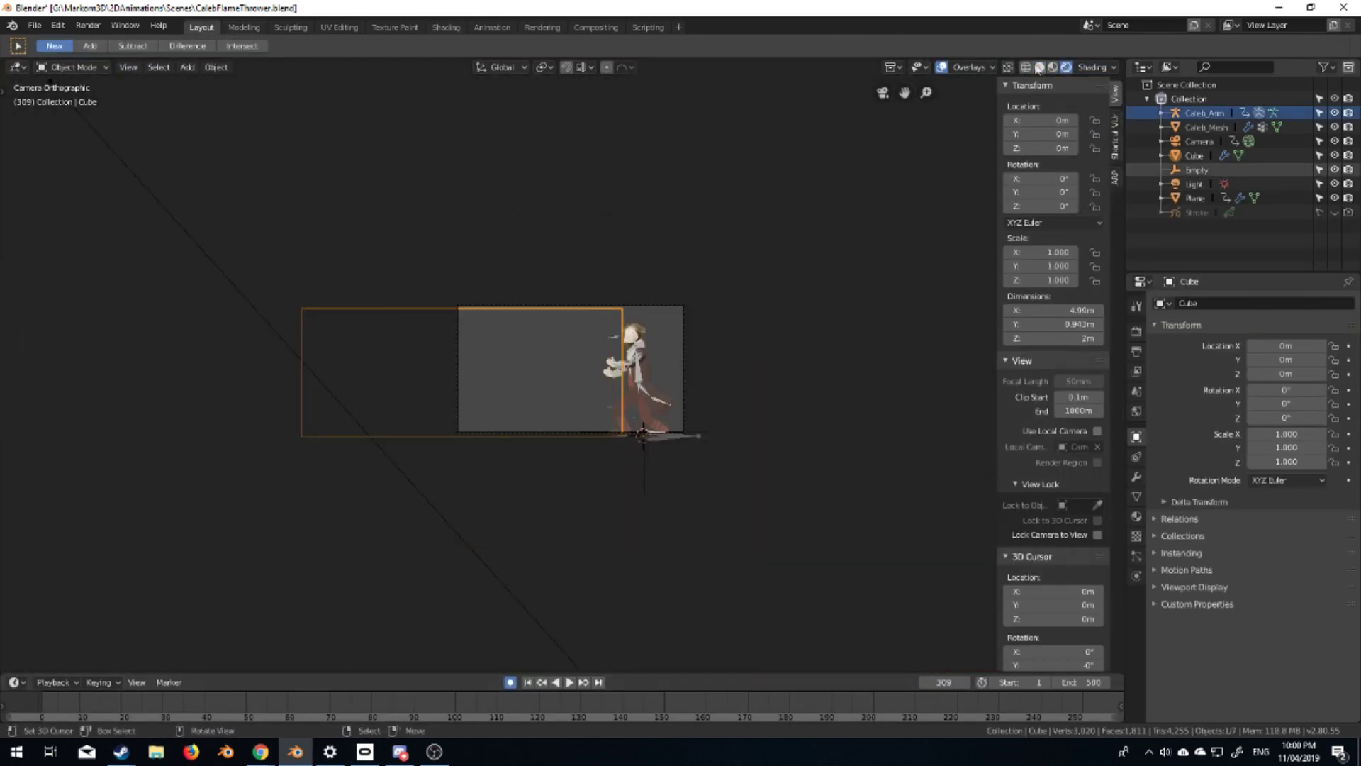
middle_drag(575, 383, 600, 368)
Lower the Sun light's strength from 10 to 1 and play the walk through the camera
click(563, 314)
click(1154, 553)
drag(1152, 557, 1160, 573)
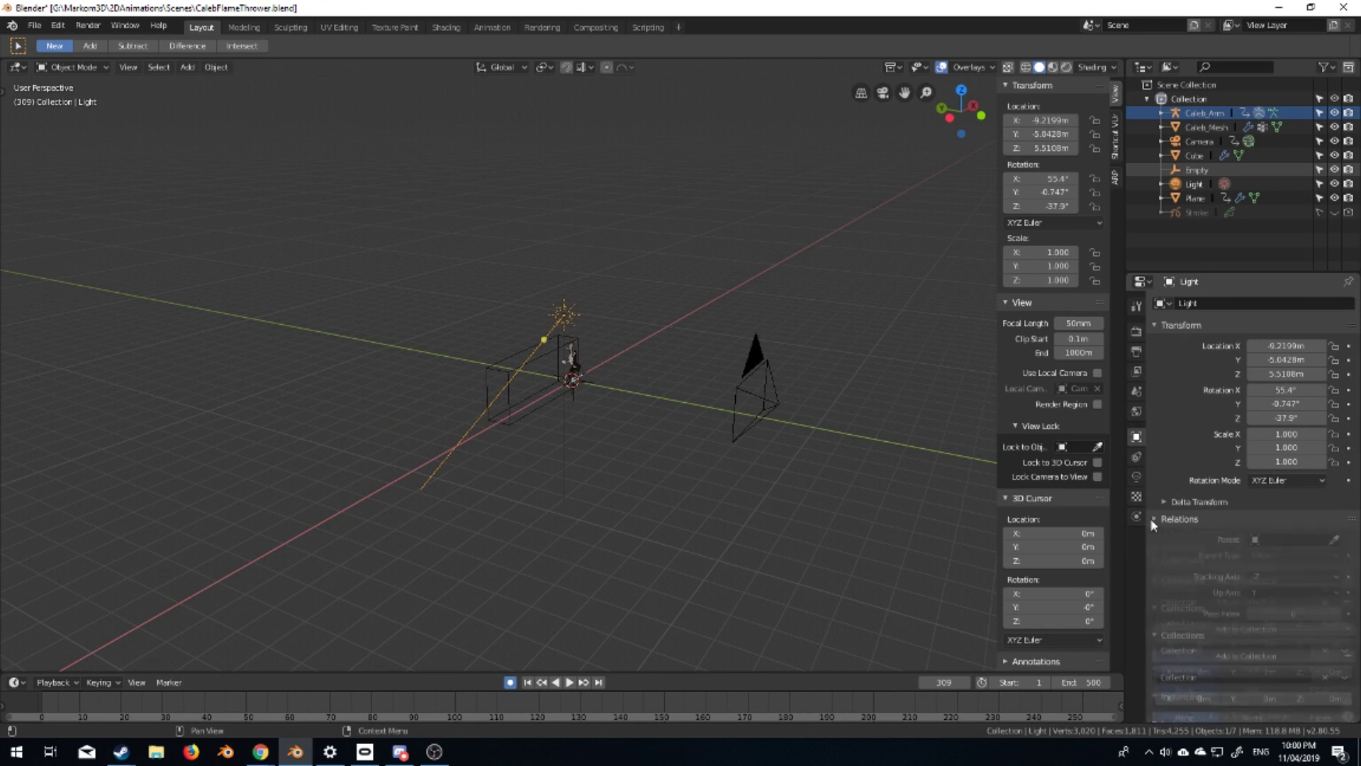
click(1136, 476)
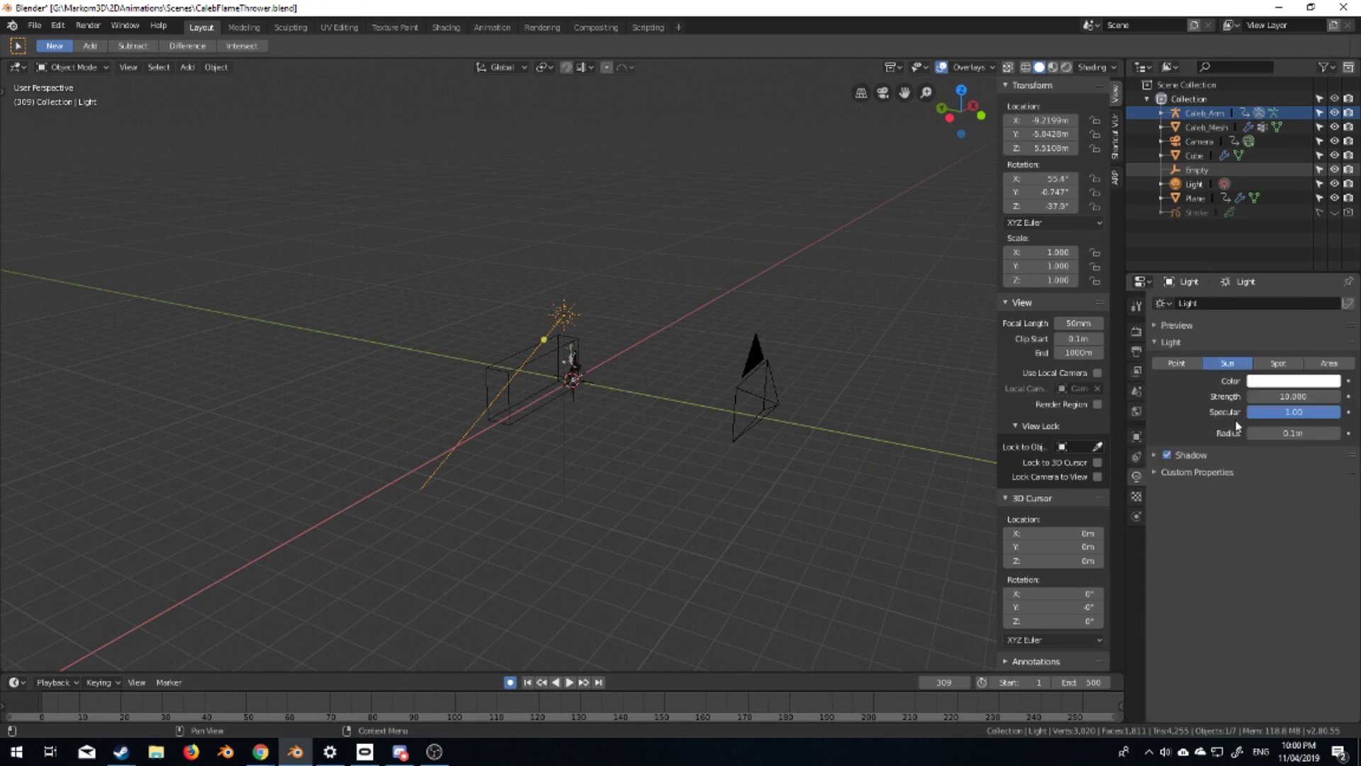
key(KP_0)
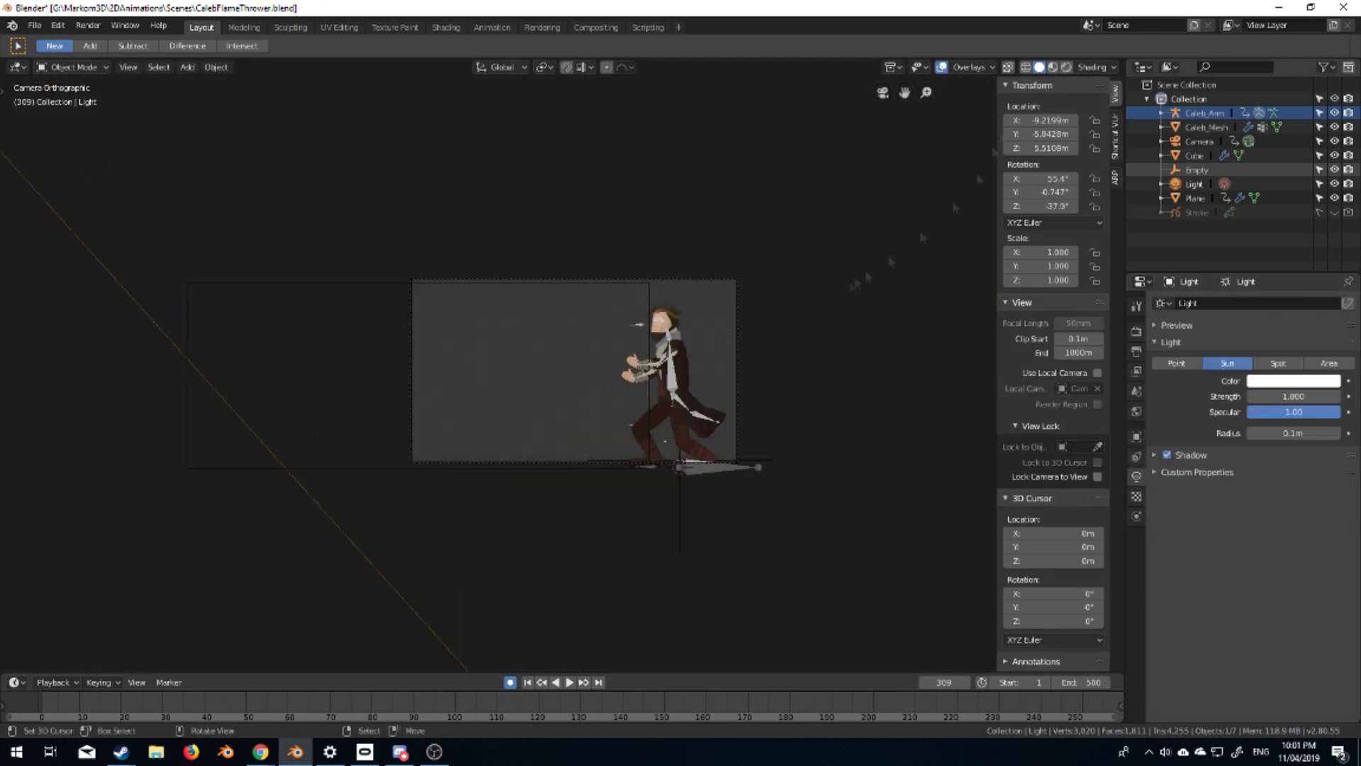
click(567, 682)
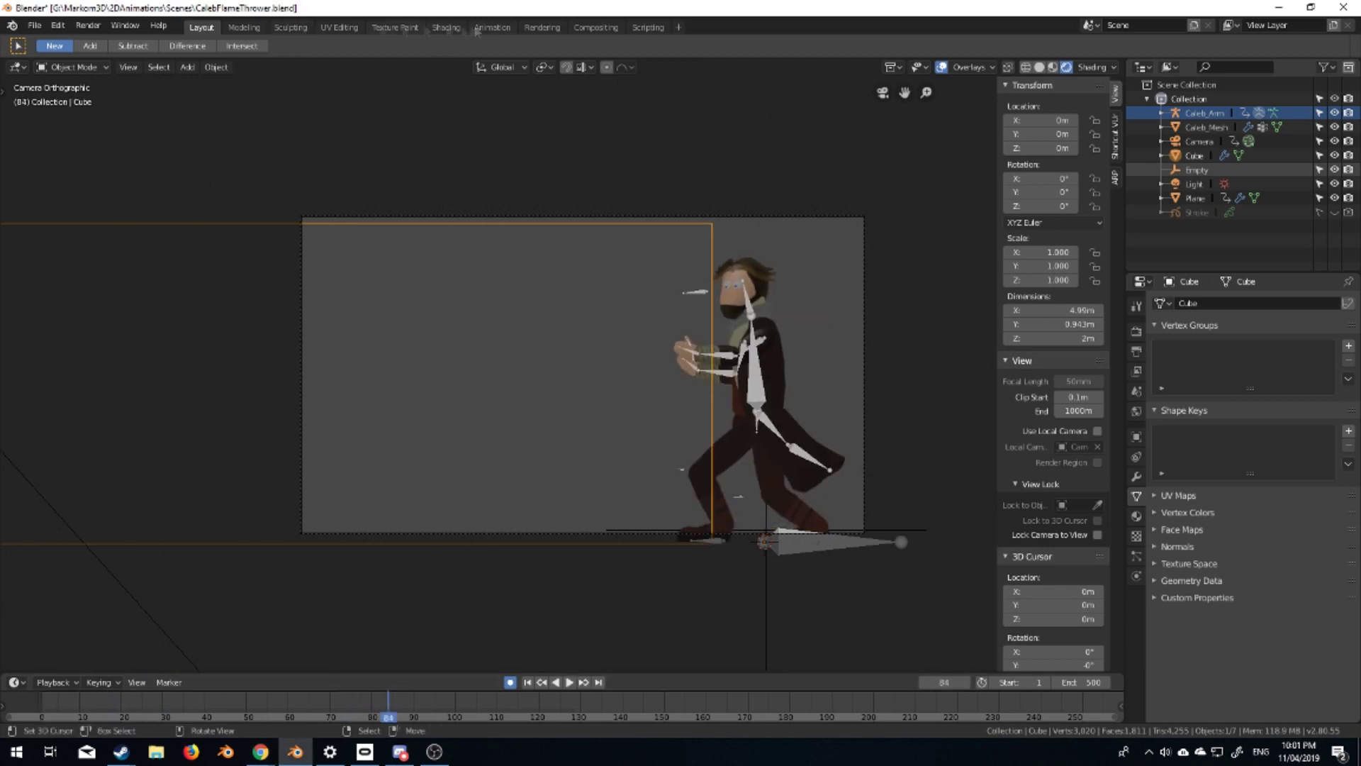
Inspect the Fire material's Principled Volume, ColorRamp and Multiply nodes in the Shading workspace
click(446, 27)
middle_drag(675, 482, 550, 638)
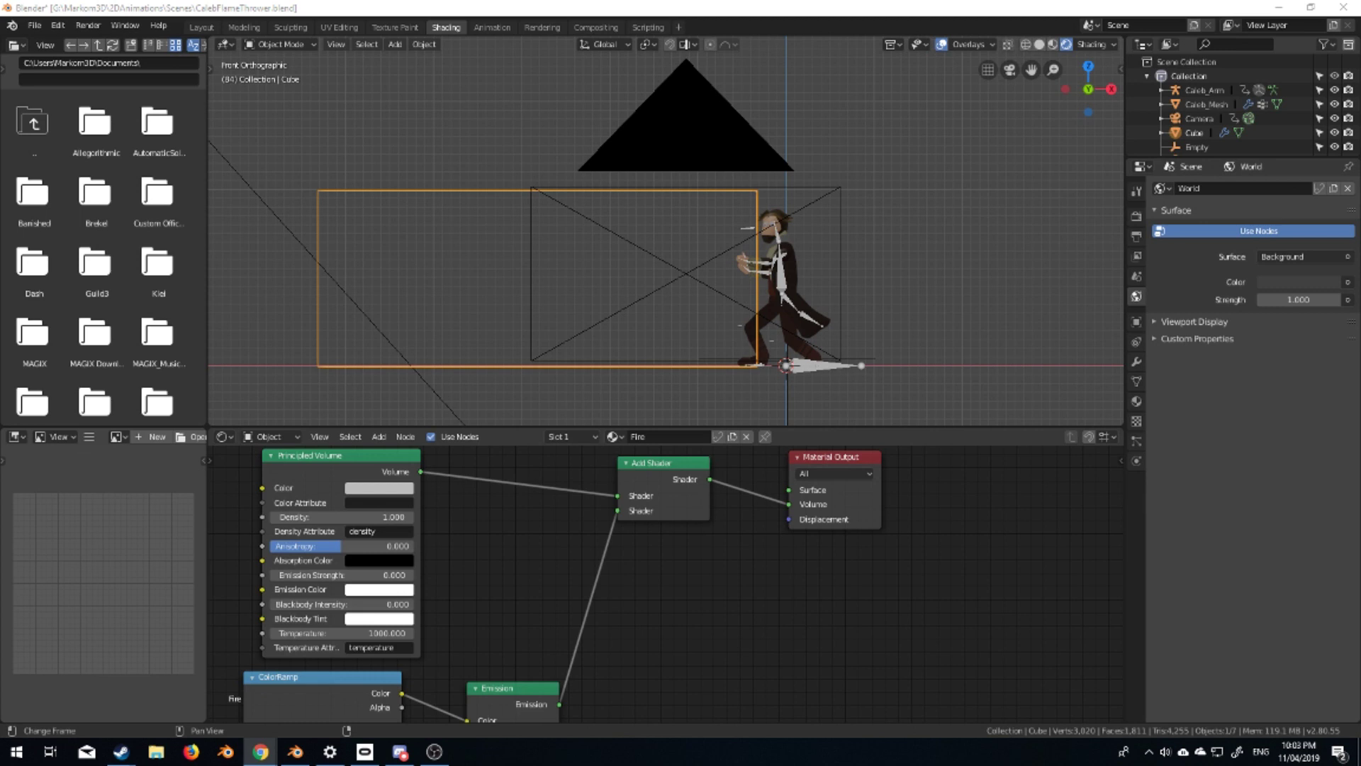
middle_drag(213, 716, 337, 577)
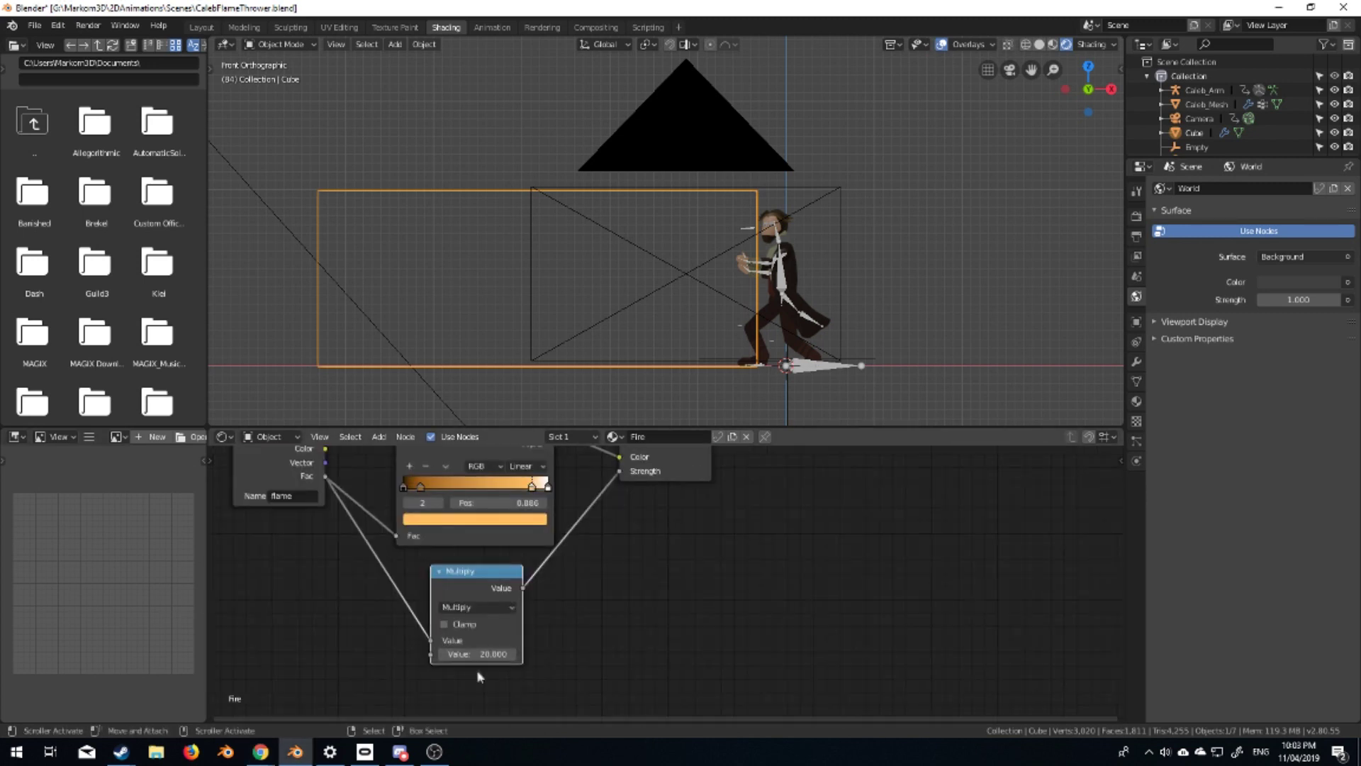
middle_drag(479, 674, 473, 652)
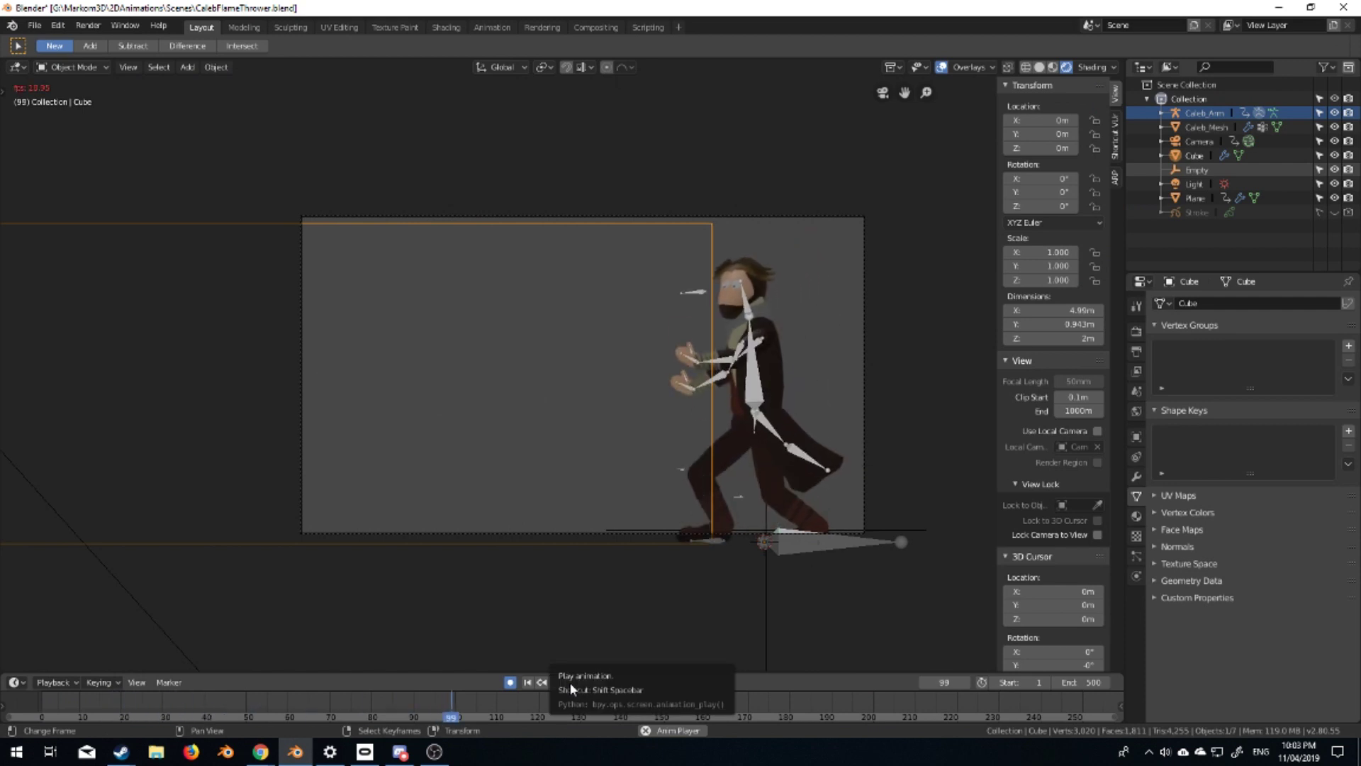
Stop playback and show the Plane emitter's Fire flow physics settings
key(space)
mouse_move(624, 568)
middle_down()
mouse_move(672, 618)
mouse_move(594, 356)
middle_up()
click(1136, 576)
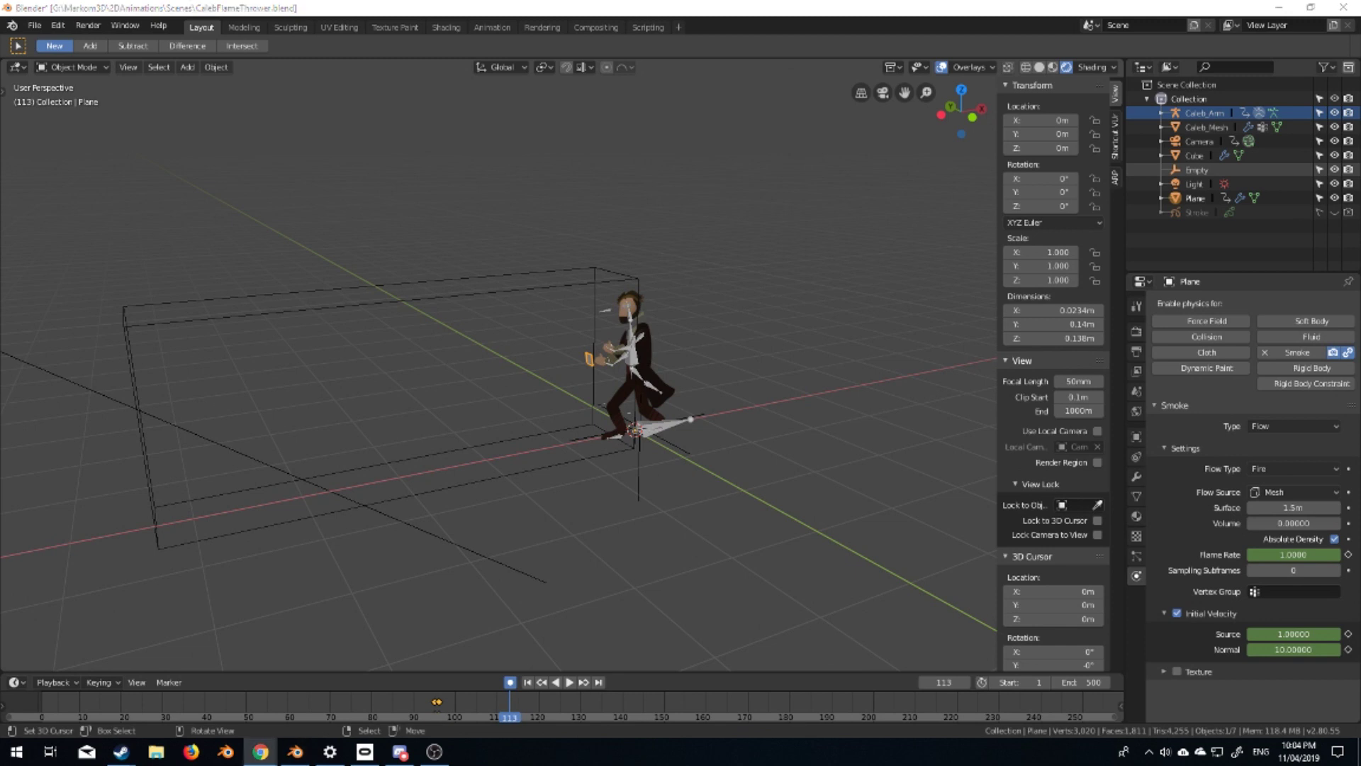
Select the domain Cube and bake its fire simulation from the Physics Cache panel
click(496, 275)
click(1136, 536)
click(1136, 575)
scroll(1219, 616, down, 6)
click(1218, 618)
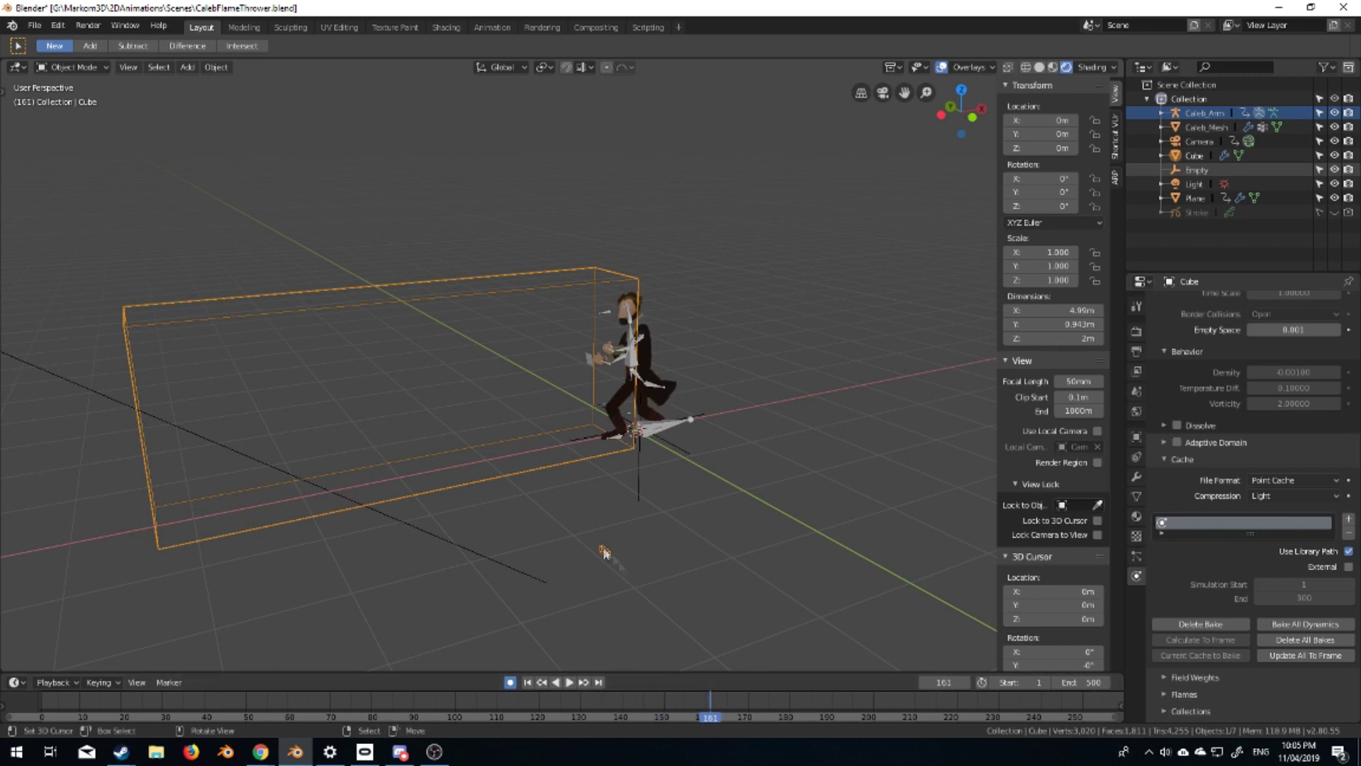
Play back the baked fire simulation around the character from a low side view
mouse_move(602, 551)
middle_down()
mouse_move(584, 402)
mouse_move(665, 397)
middle_up()
scroll(1248, 496, down, 5)
scroll(1248, 497, down, 3)
key(space)
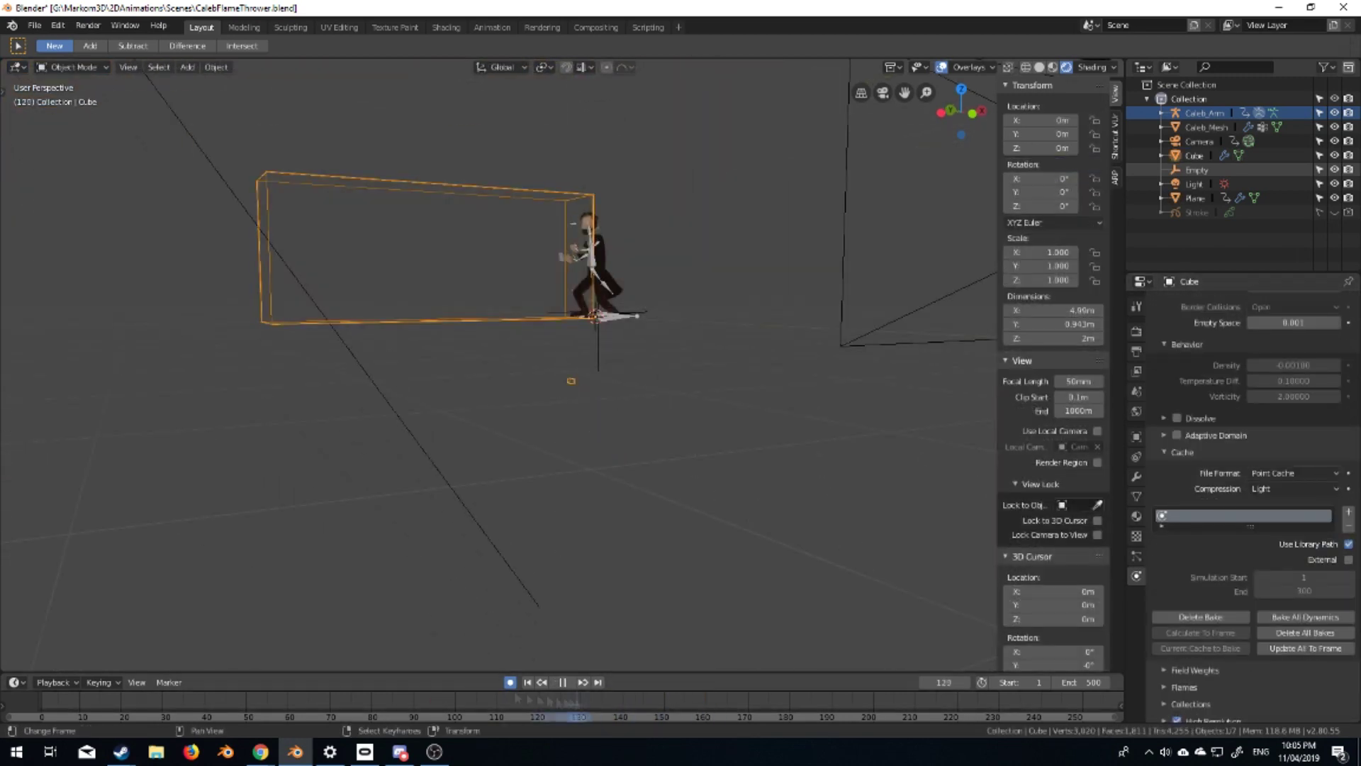
mouse_move(602, 397)
middle_down()
mouse_move(684, 459)
mouse_move(539, 567)
middle_up()
key(space)
Delete the existing bake and start a fresh one
click(312, 702)
click(1201, 617)
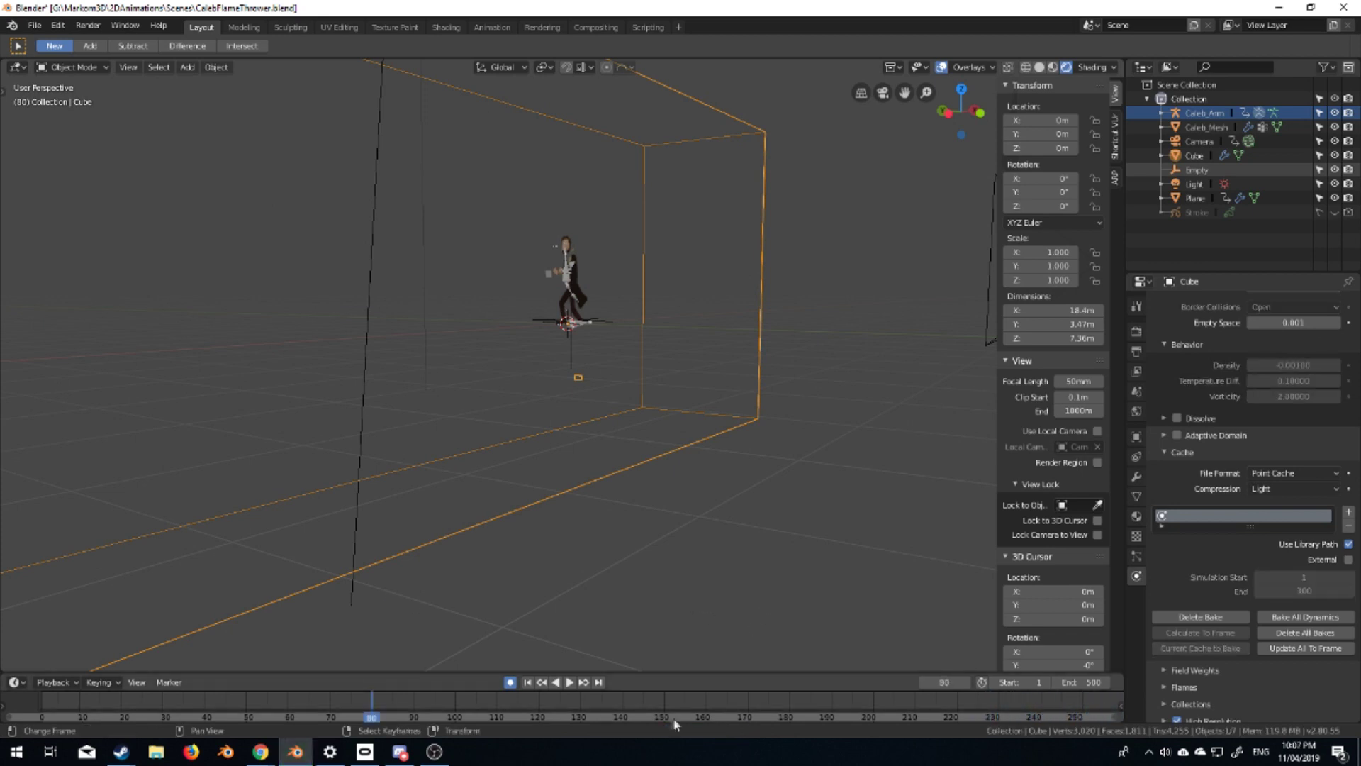
key(alt+Tab)
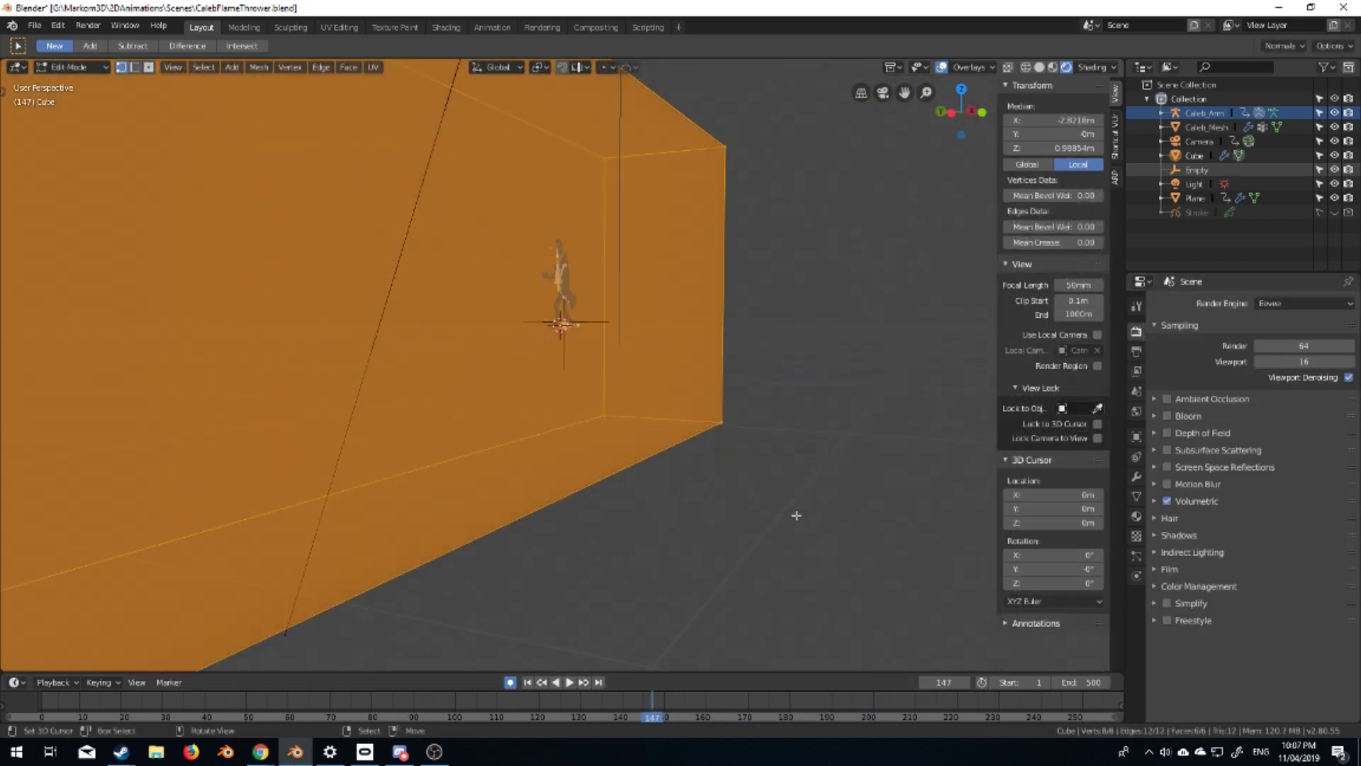
Scale the domain down to 5.98 × 1.3 × 2.4 m and move it around the character
key(s)
key(KP_3)
key(KP_1)
key(g)
click(913, 314)
middle_drag(914, 314, 744, 354)
key(Tab)
Rebake the domain's fire simulation for frames 1–300
click(1137, 517)
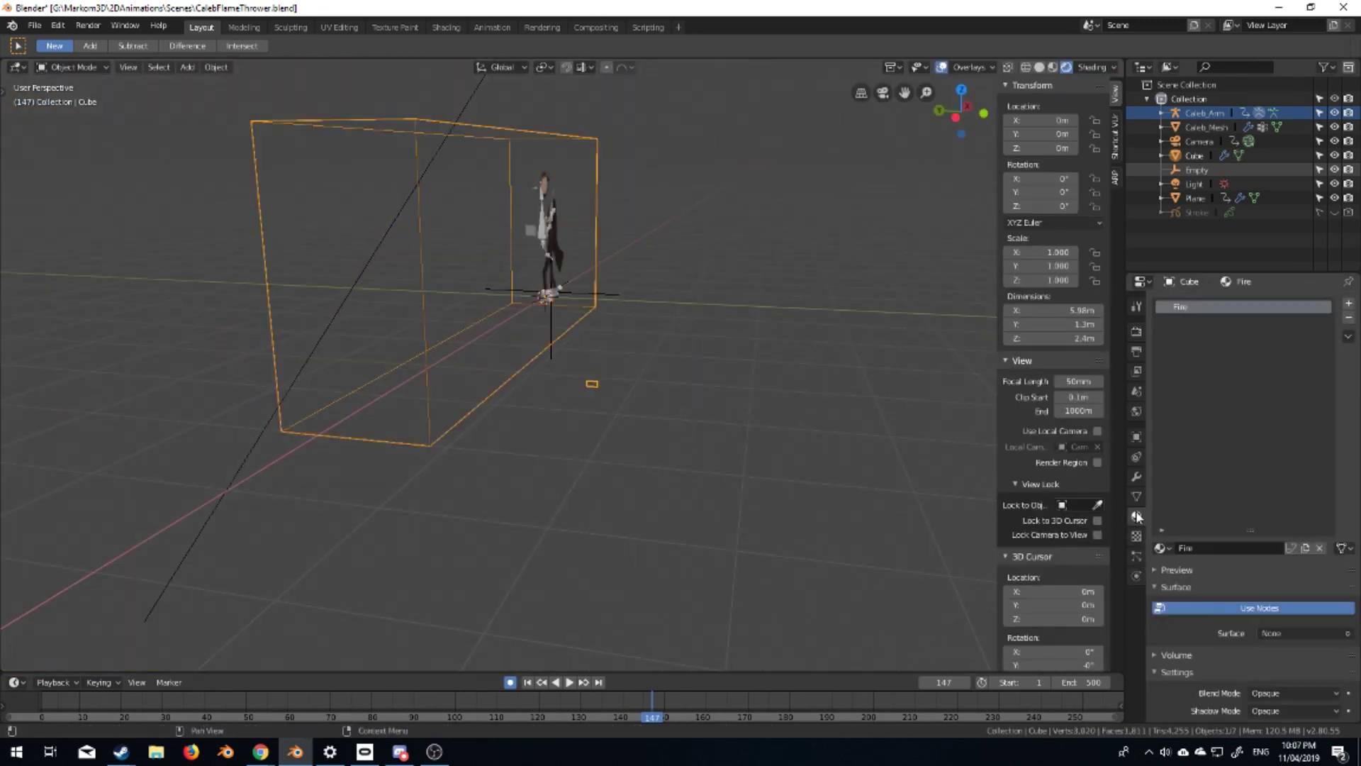
click(1136, 575)
click(1199, 617)
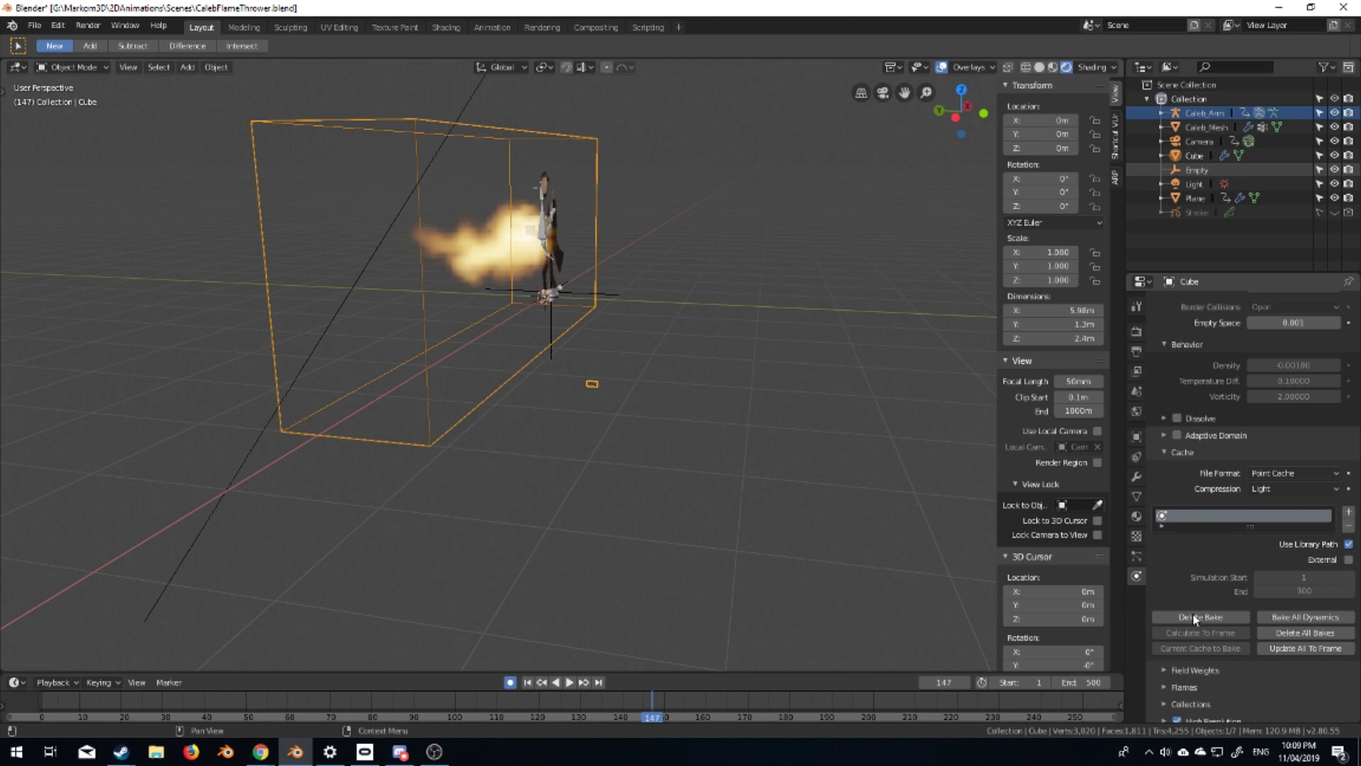
Play the baked flames through the camera, stop on a fire frame, and show Eevee's Volumetric render settings
key(KP_0)
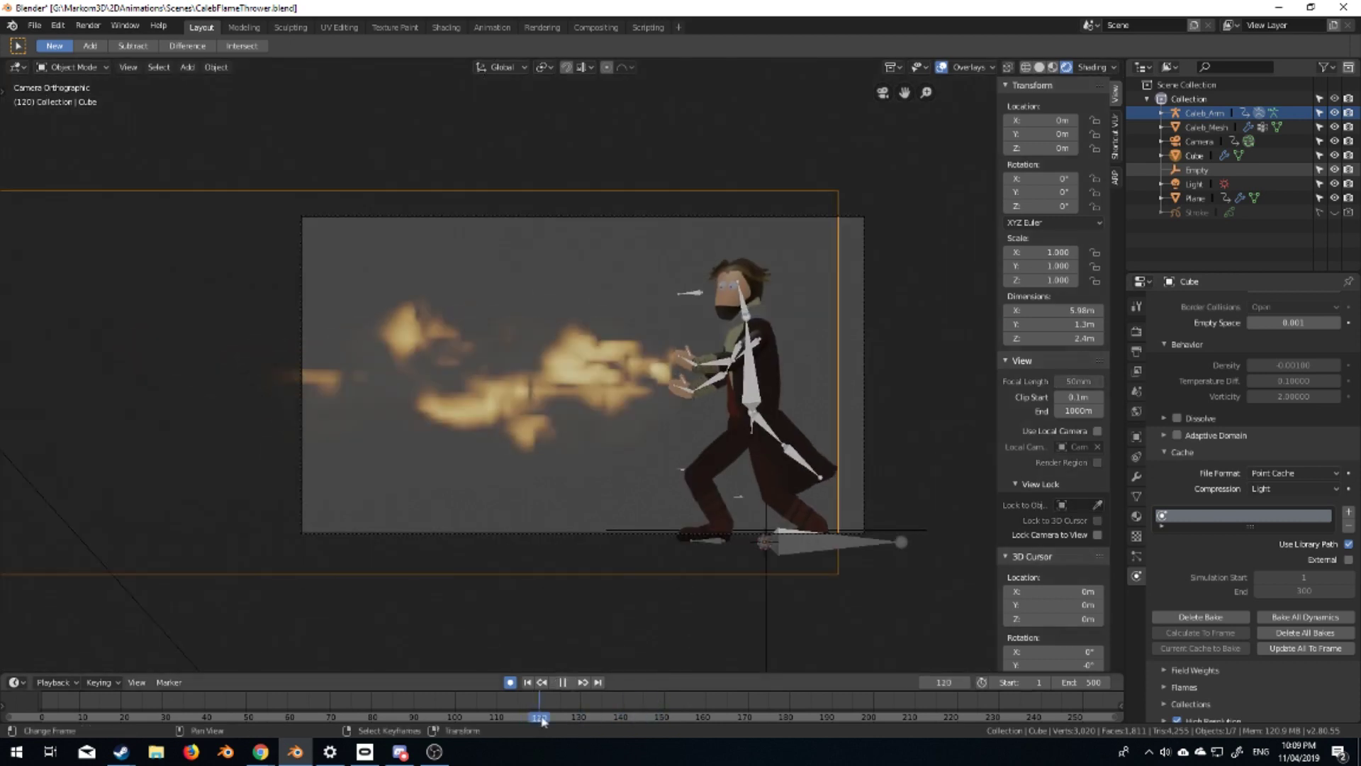
click(569, 682)
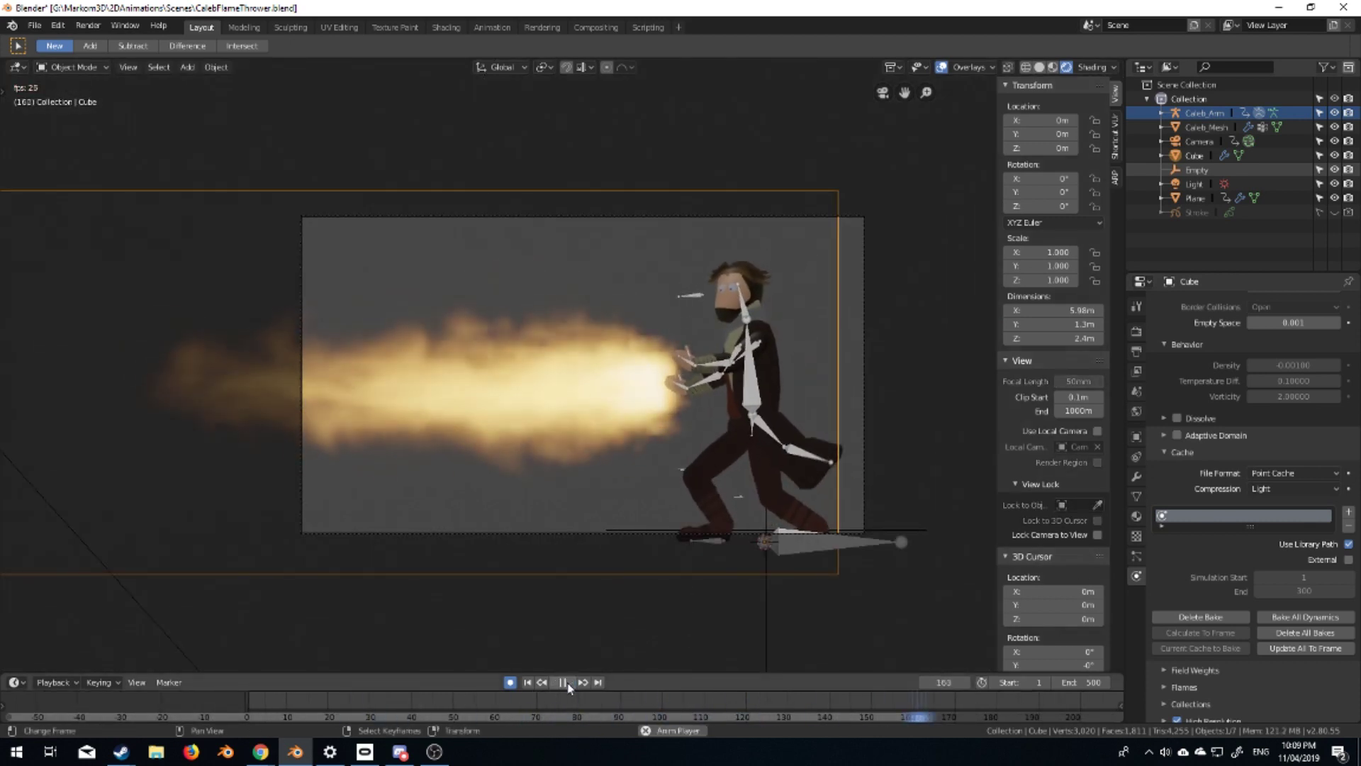
scroll(1248, 496, up, 6)
key(space)
click(1137, 331)
click(1153, 501)
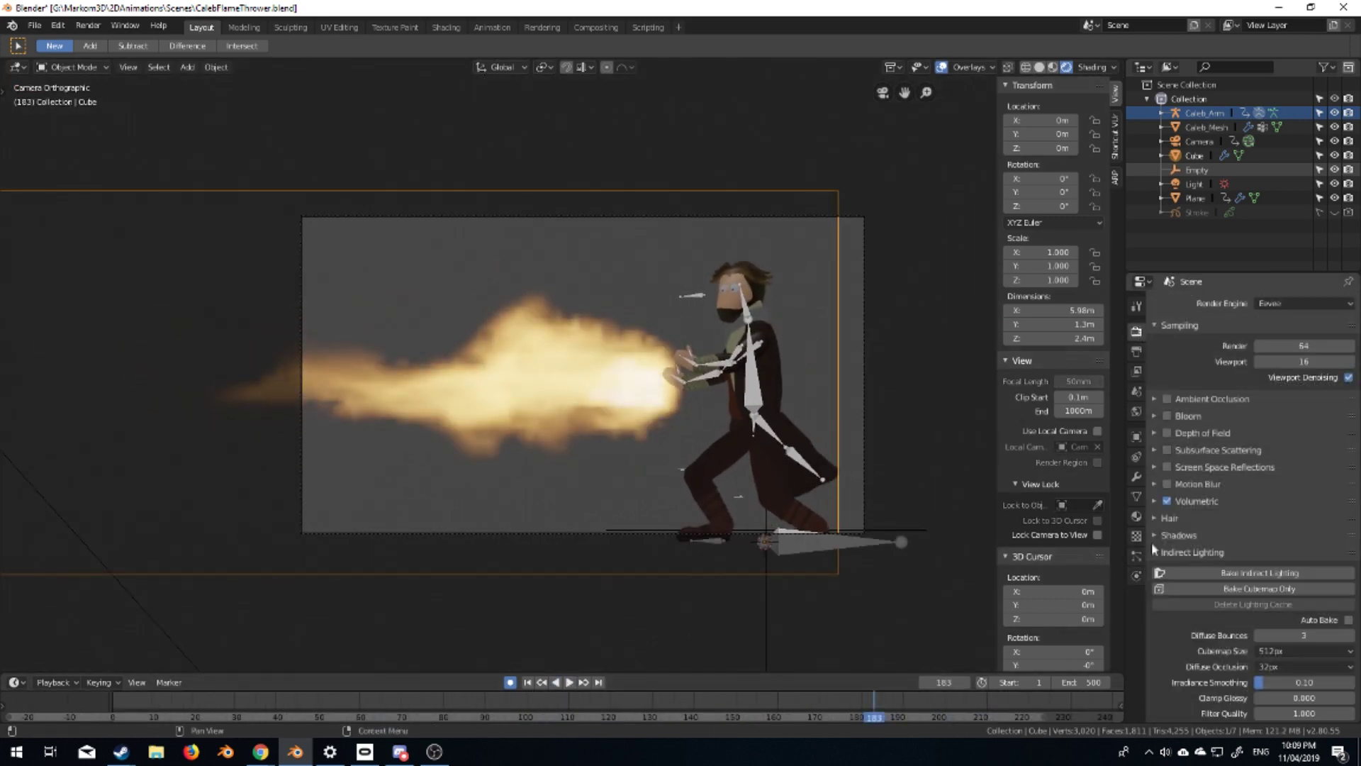
Set the render output to a new Fire folder under G:\Markom3D\2DAnimations\Render
scroll(1248, 602, down, 1)
click(1153, 528)
click(36, 109)
click(46, 166)
click(253, 273)
click(233, 135)
double_click(212, 148)
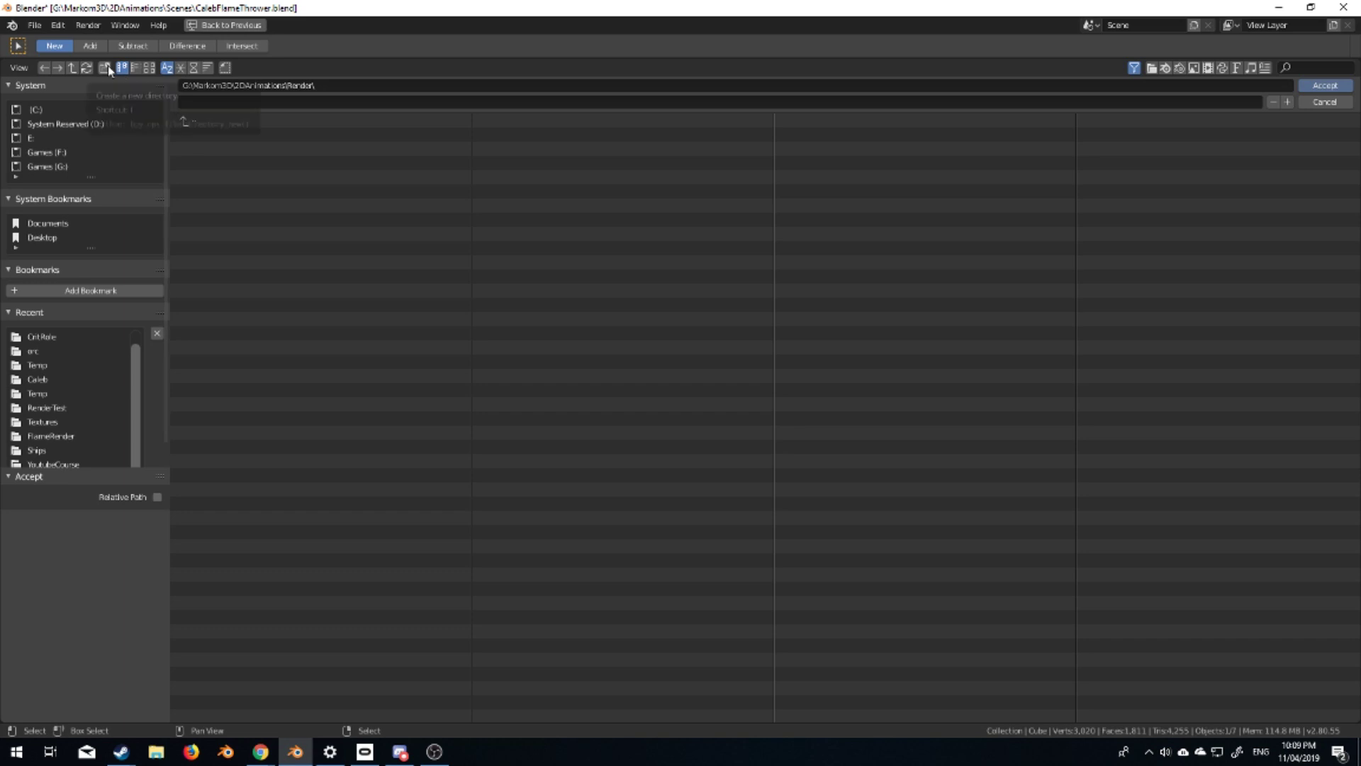
click(104, 67)
click(142, 90)
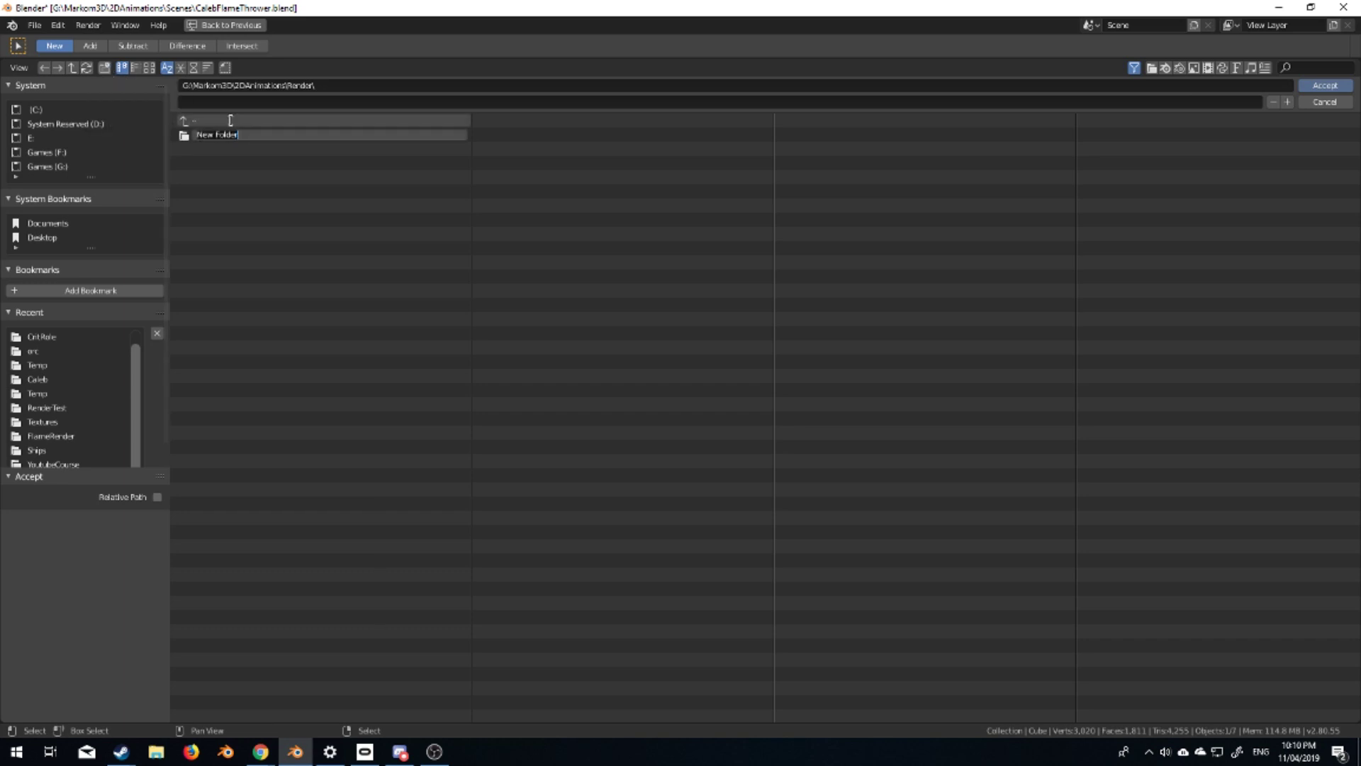
click(1326, 85)
Raise Eevee render samples from 64 to 128 and expand the Volumetric settings
click(1274, 343)
text(128)
key(Return)
click(1153, 500)
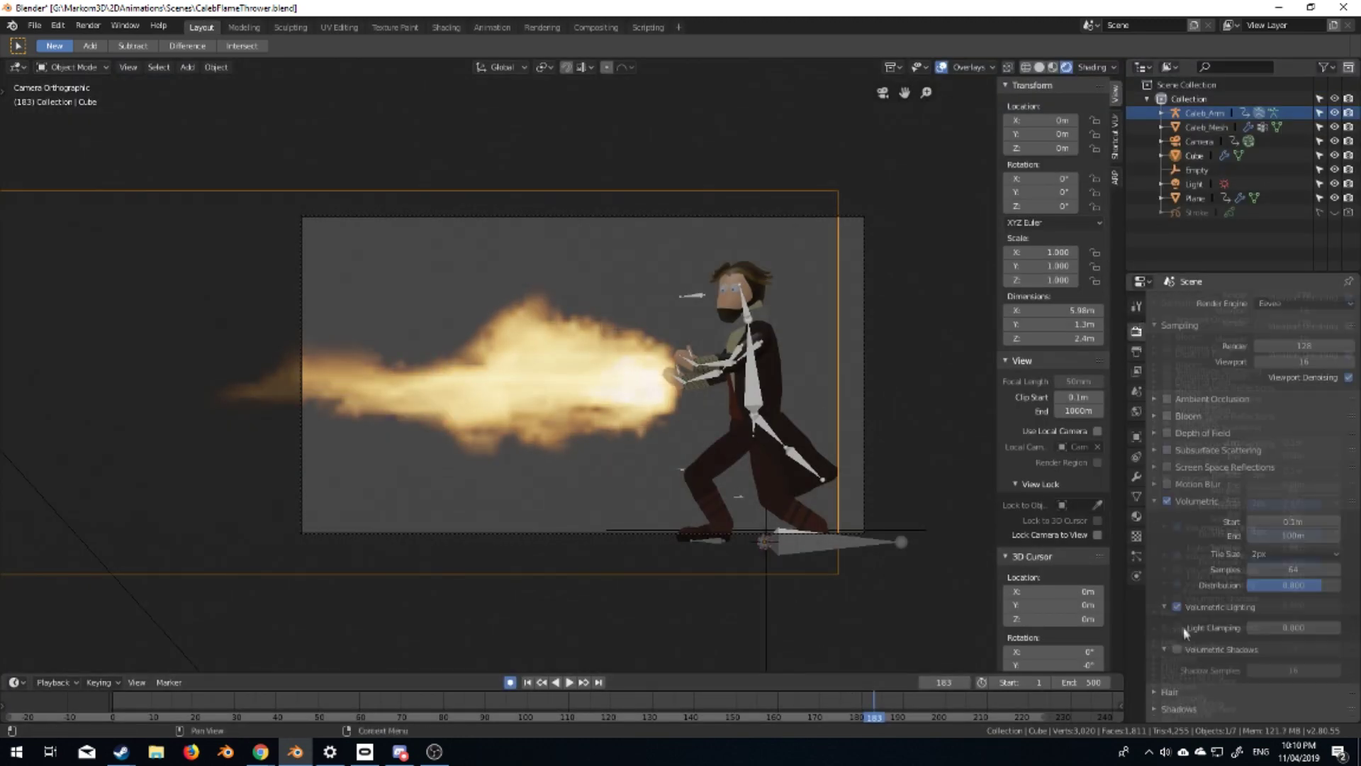
Render the full animation with Render > Render Animation and let the frames process
click(1136, 306)
click(88, 24)
click(100, 56)
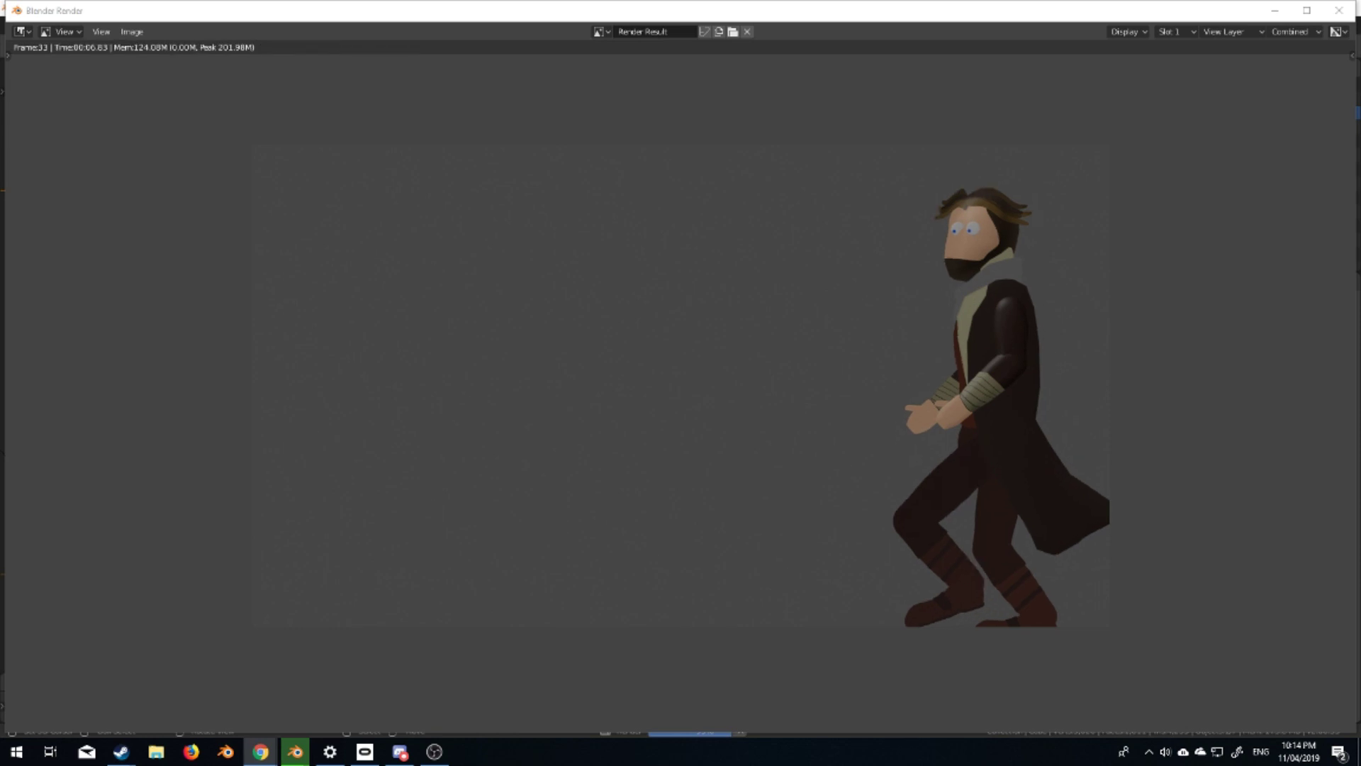
key(alt+Tab)
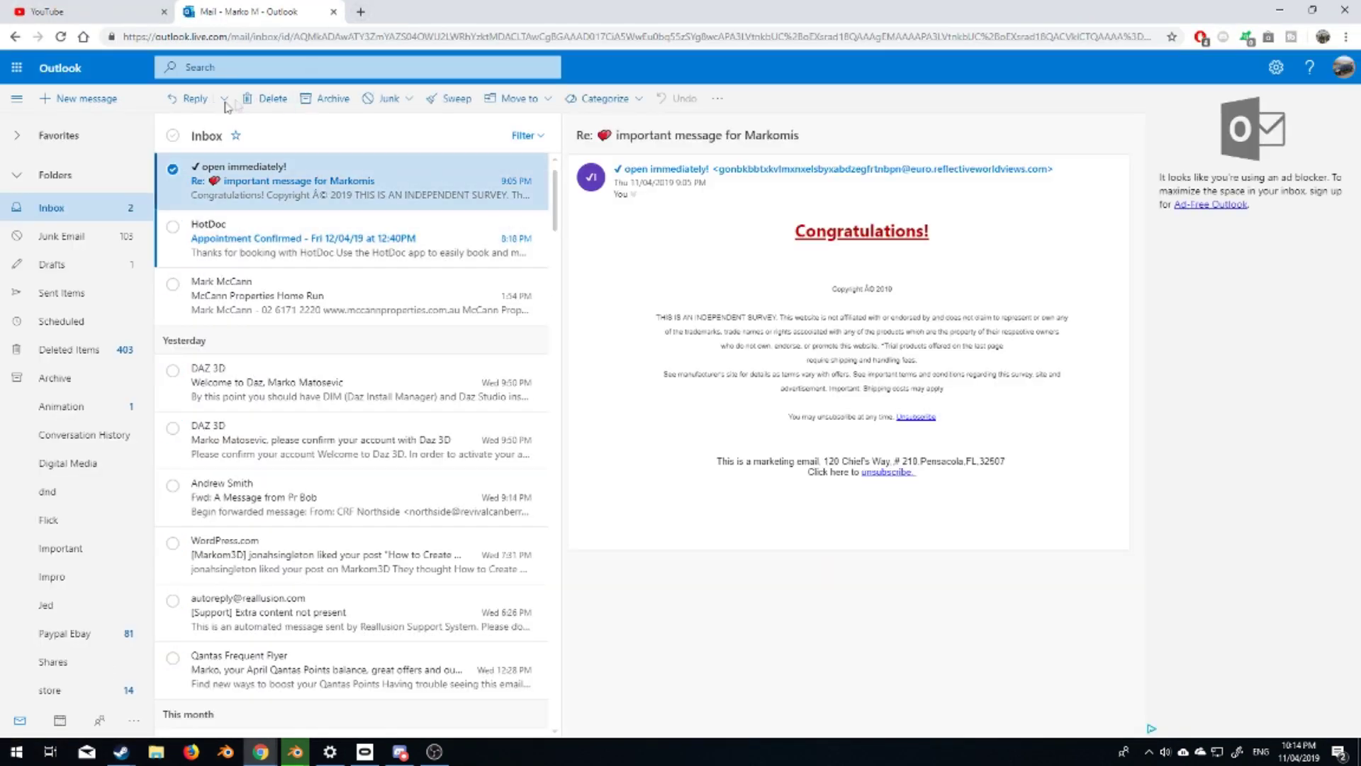